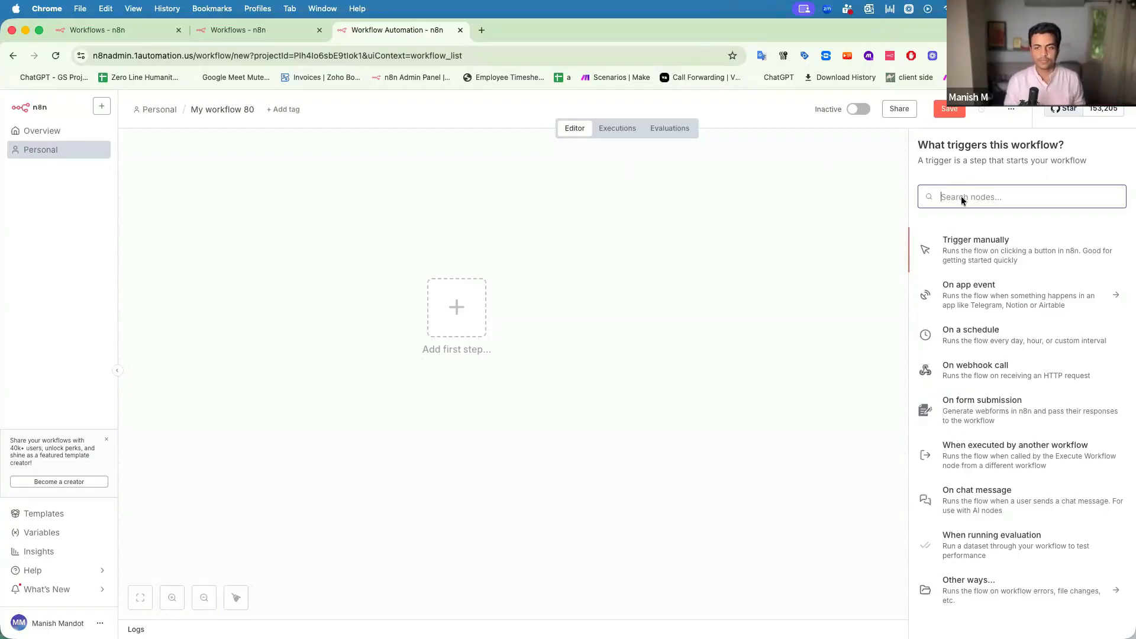
Add an HTTP Request node after the manual trigger, keeping GET as its method.
{"action": "type", "text": "htt"}
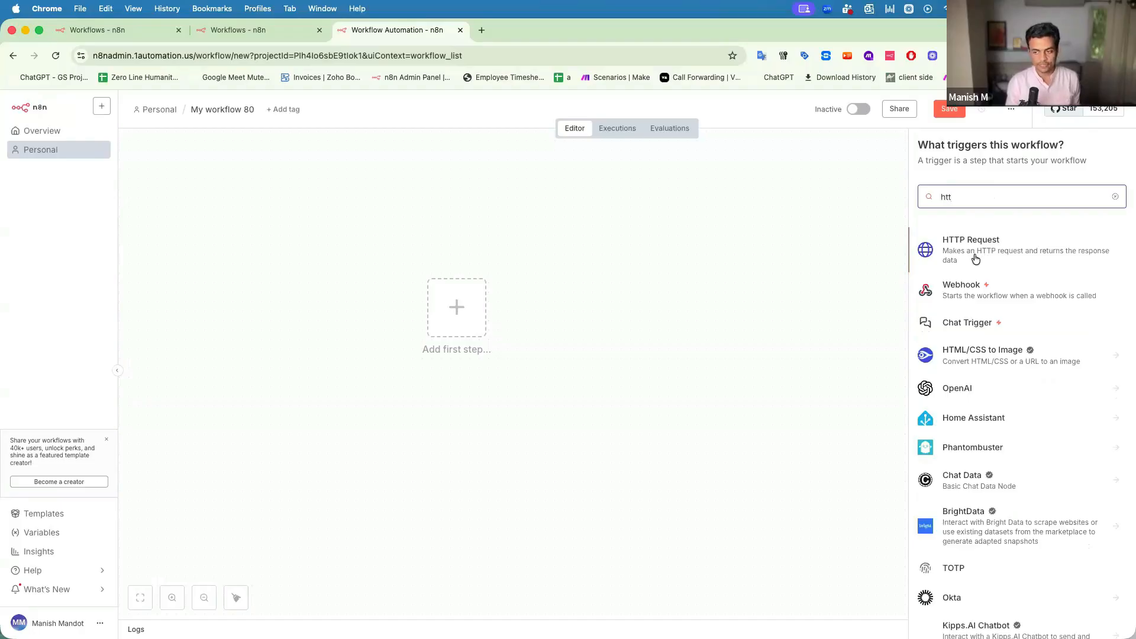
{"action": "left_click", "coordinate": [974, 254]}
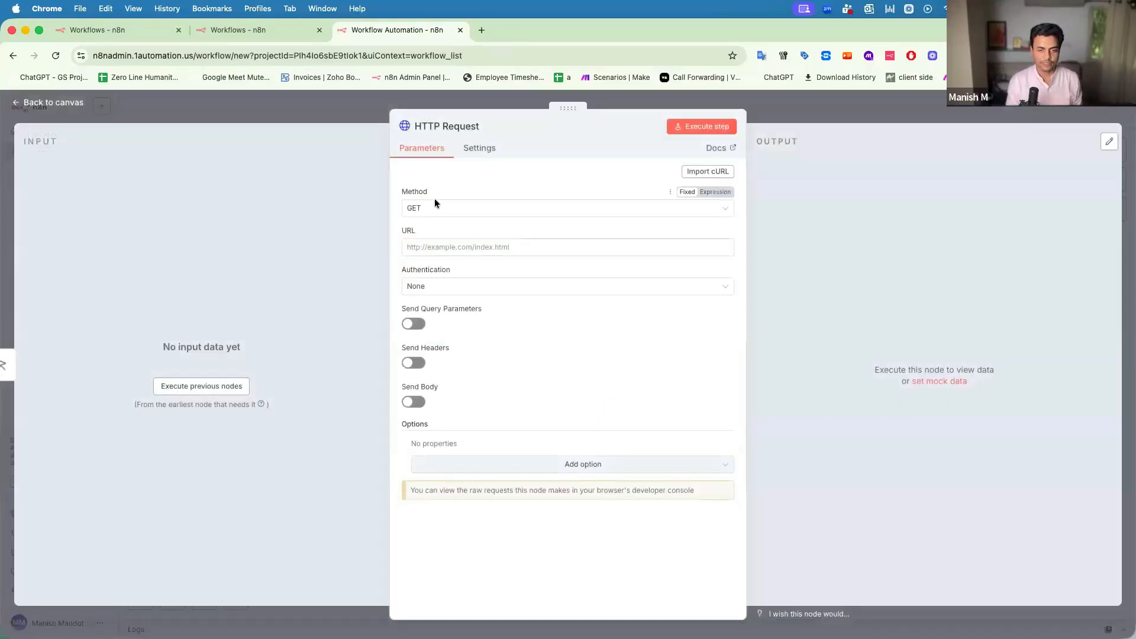
{"action": "left_click", "coordinate": [423, 209]}
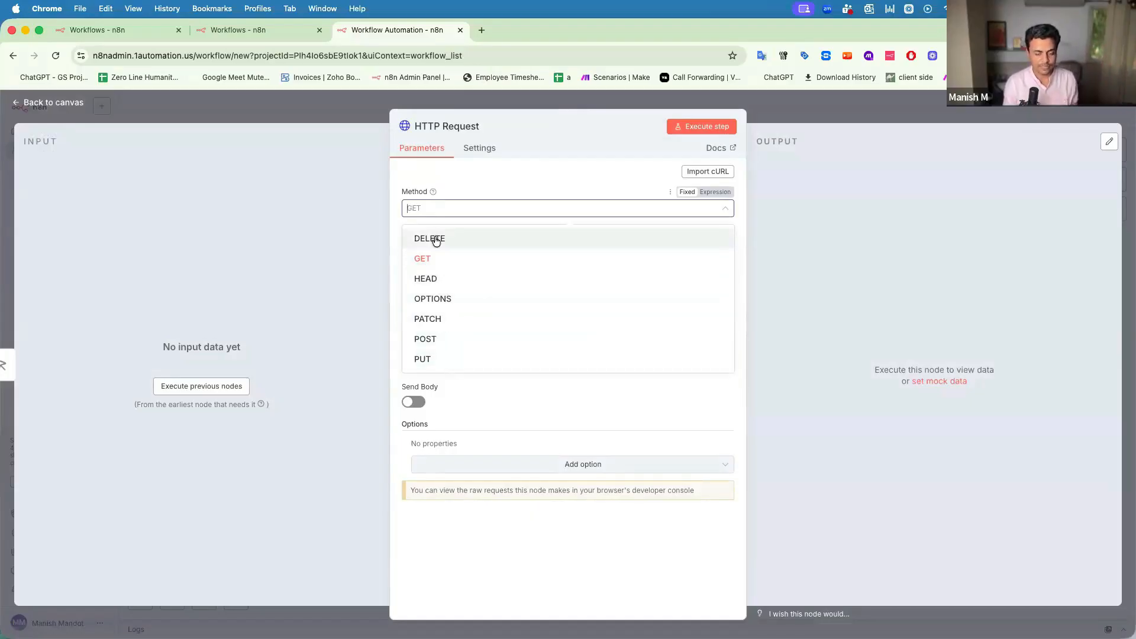
{"action": "left_click", "coordinate": [326, 243]}
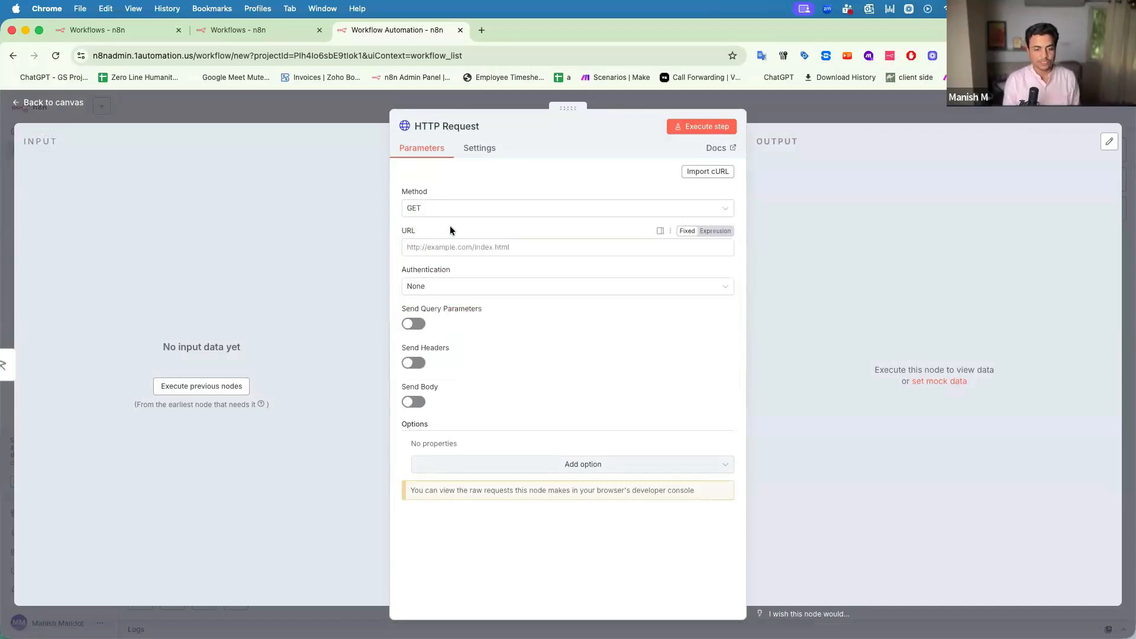
{"action": "left_click", "coordinate": [428, 210]}
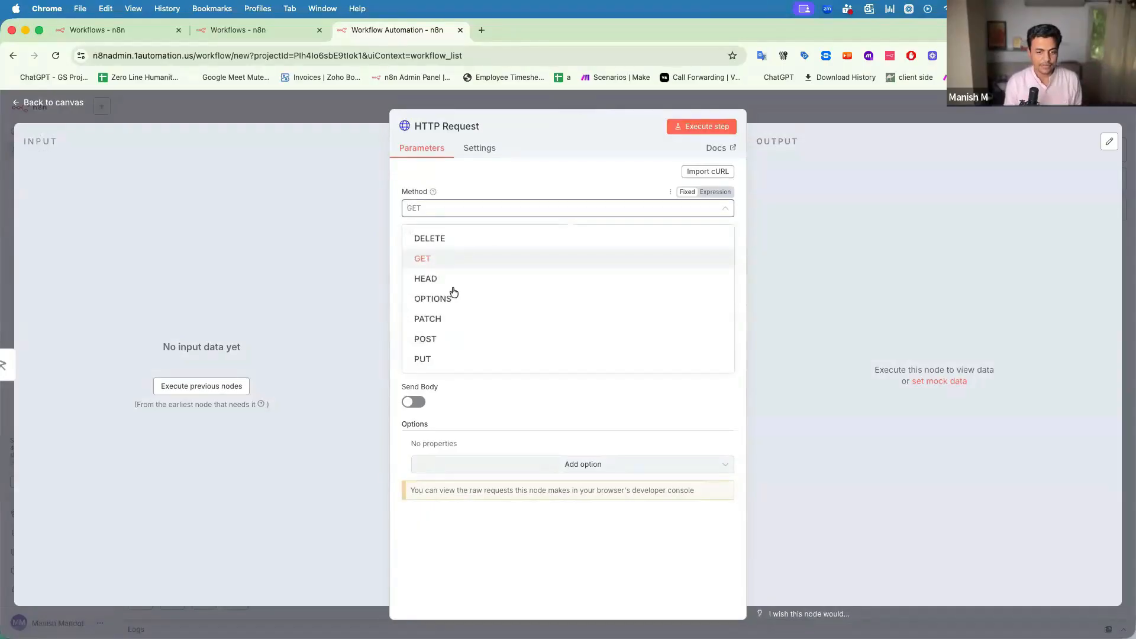
{"action": "left_click", "coordinate": [254, 257]}
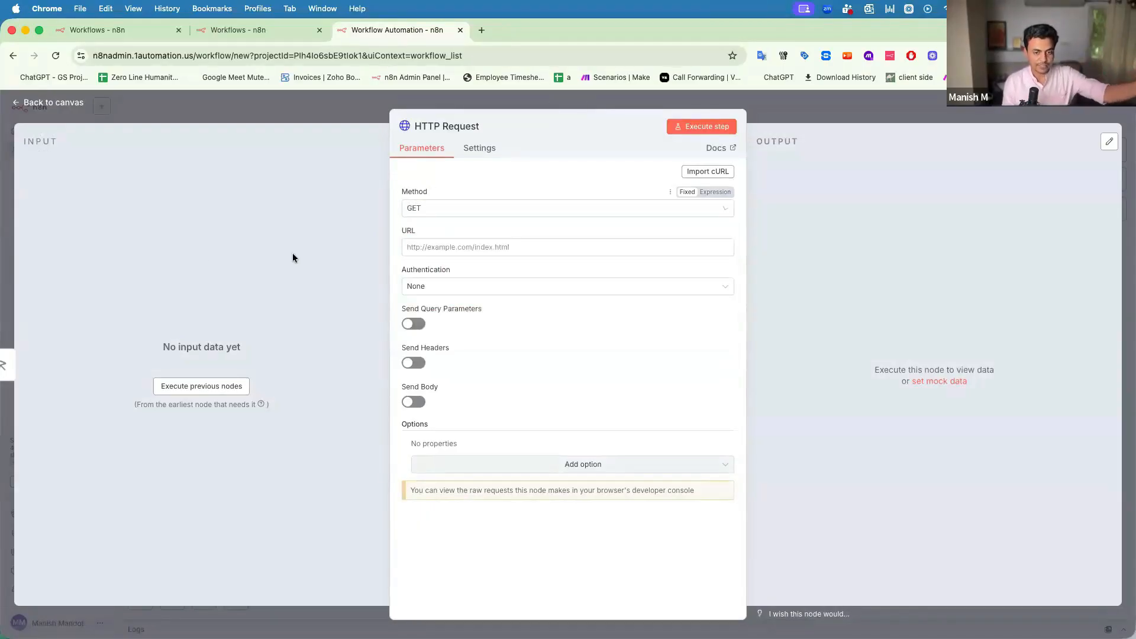
{"action": "left_click", "coordinate": [436, 251]}
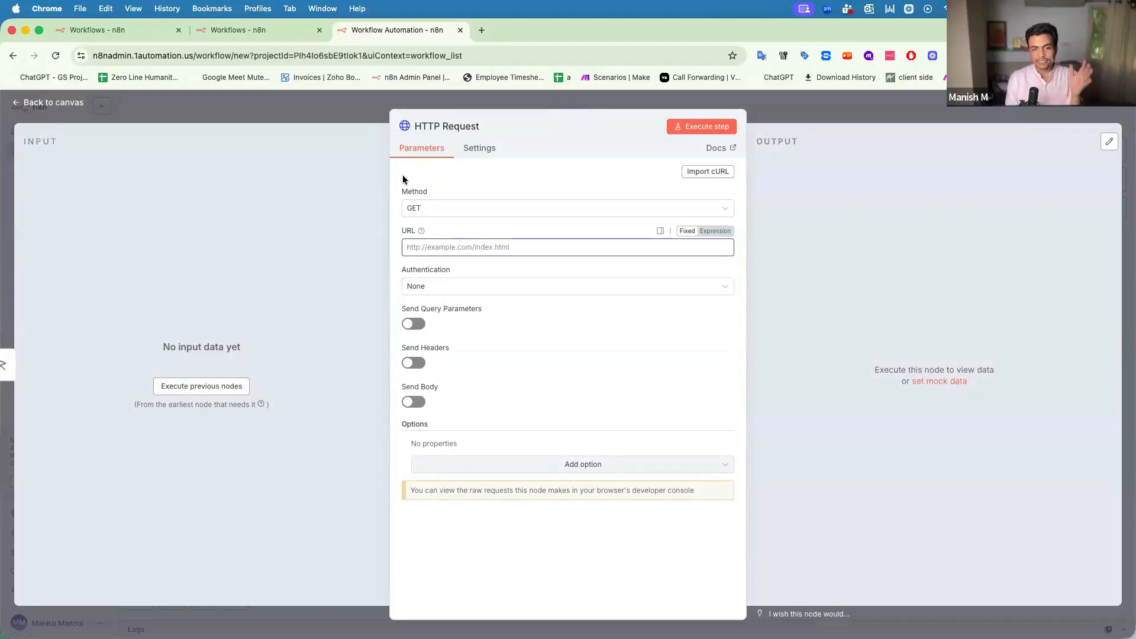
{"action": "left_click", "coordinate": [348, 107]}
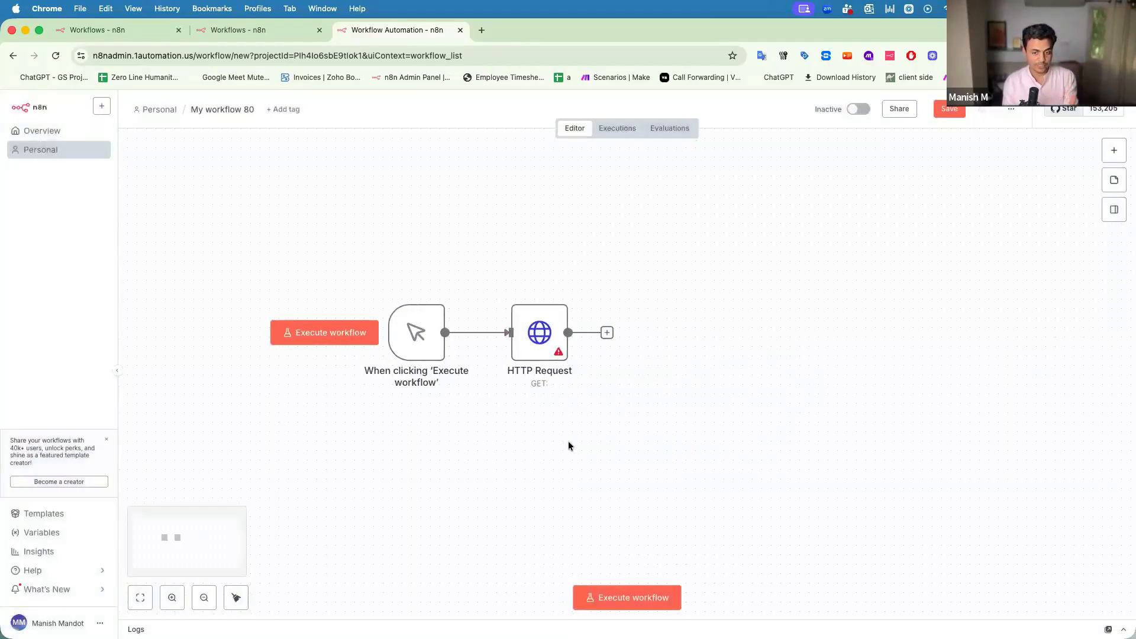
Delete the HTTP Request node and the manual trigger from the canvas.
{"action": "mouse_move", "coordinate": [546, 342]}
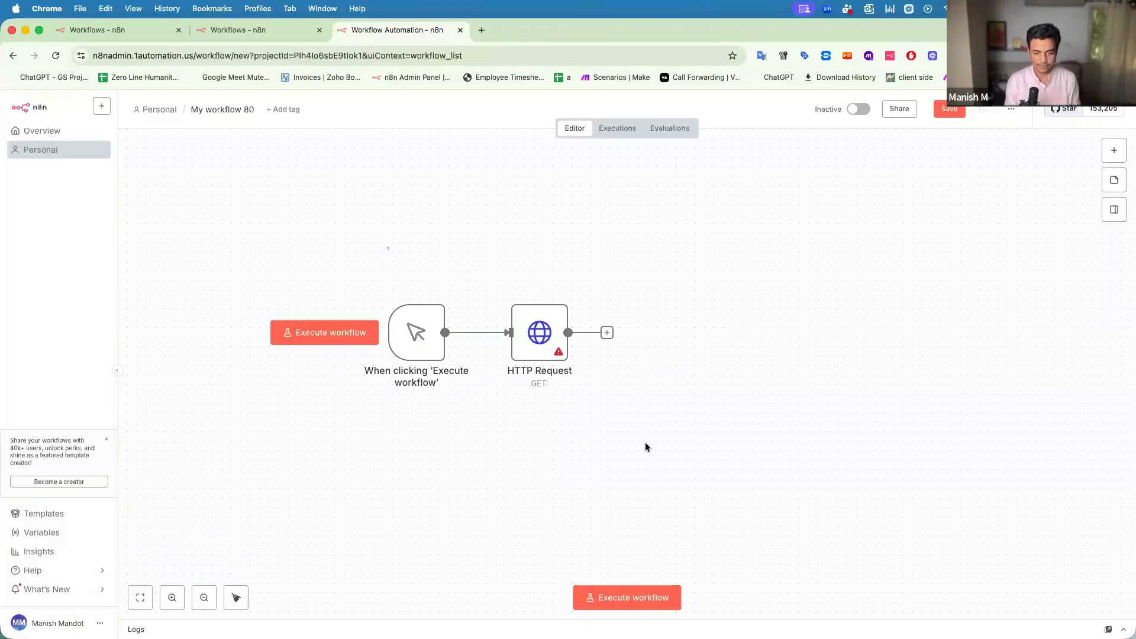
{"action": "key", "text": "Delete"}
{"action": "left_click", "coordinate": [421, 292]}
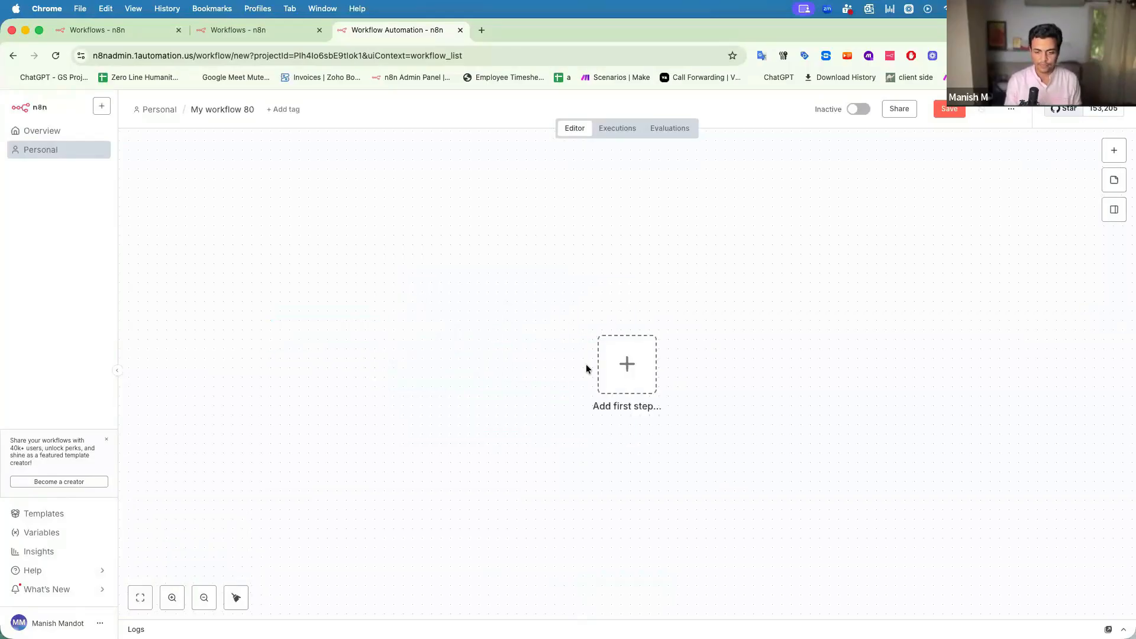
Search the On app event triggers for 'whats'.
{"action": "left_click", "coordinate": [629, 379]}
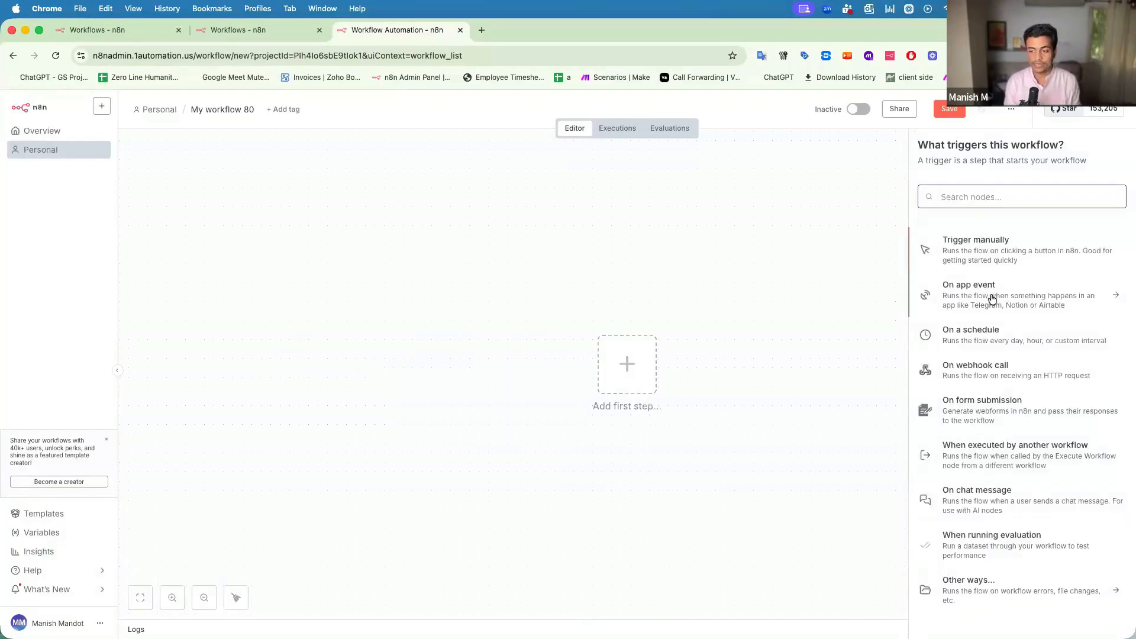
{"action": "left_click", "coordinate": [992, 298]}
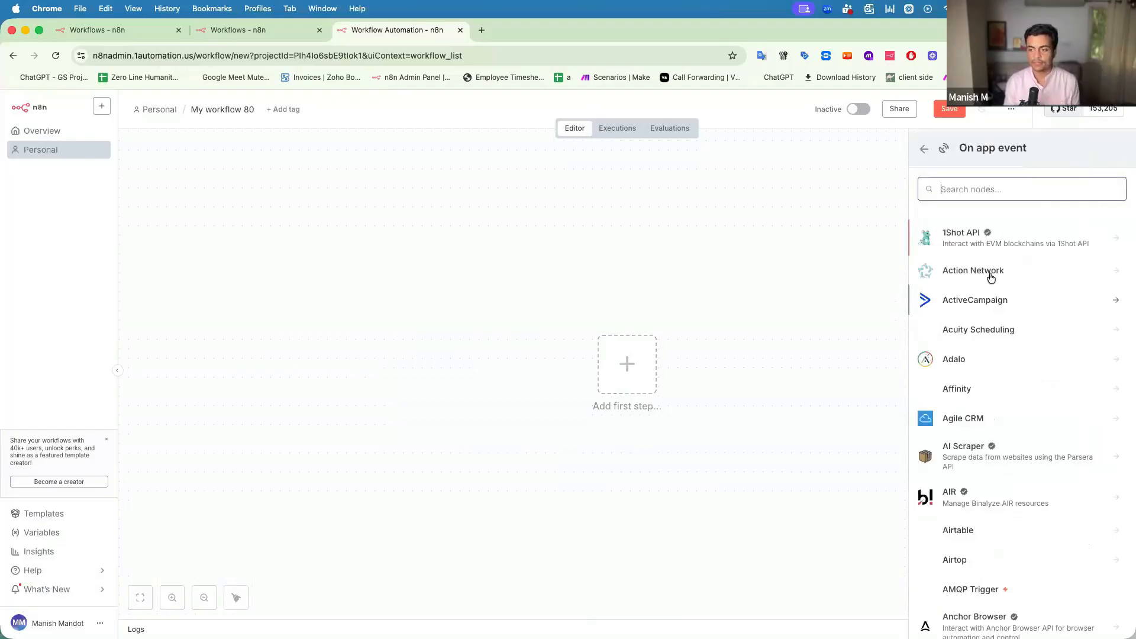
{"action": "type", "text": "whats"}
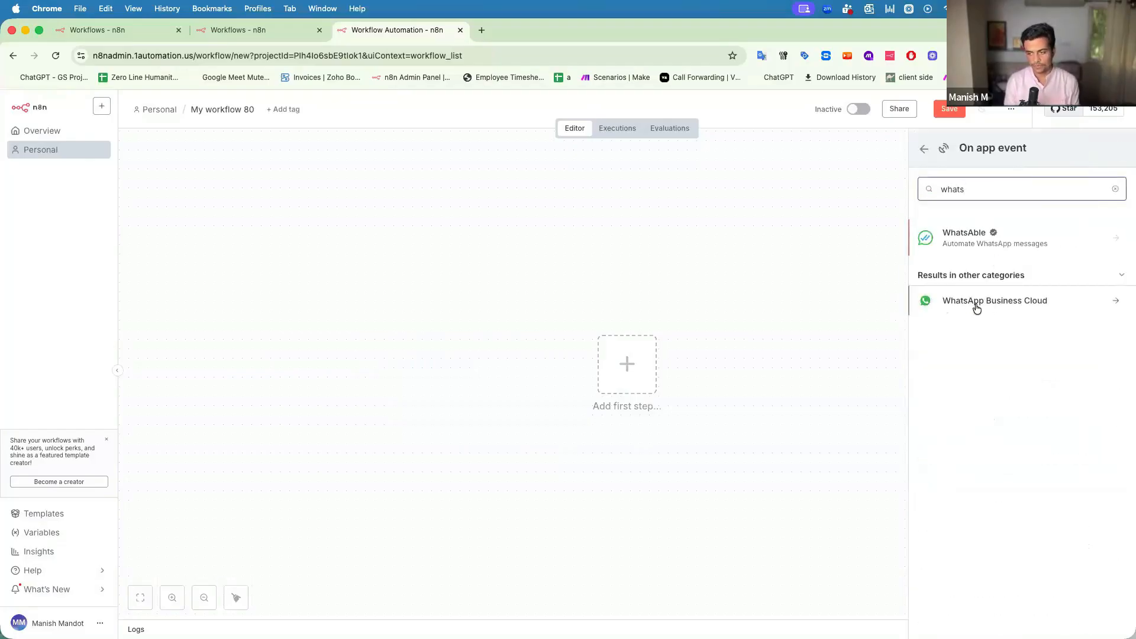
View the WhatsApp Business Cloud triggers, then go back to the full trigger list.
{"action": "left_click", "coordinate": [976, 307]}
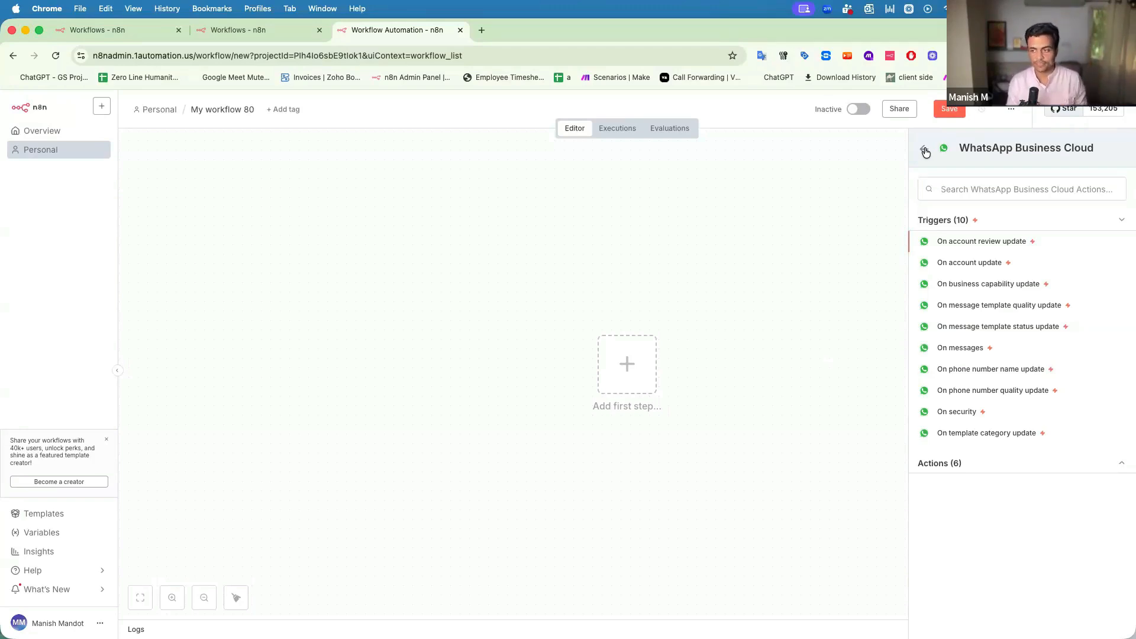
{"action": "left_click", "coordinate": [924, 151]}
{"action": "left_click", "coordinate": [925, 152]}
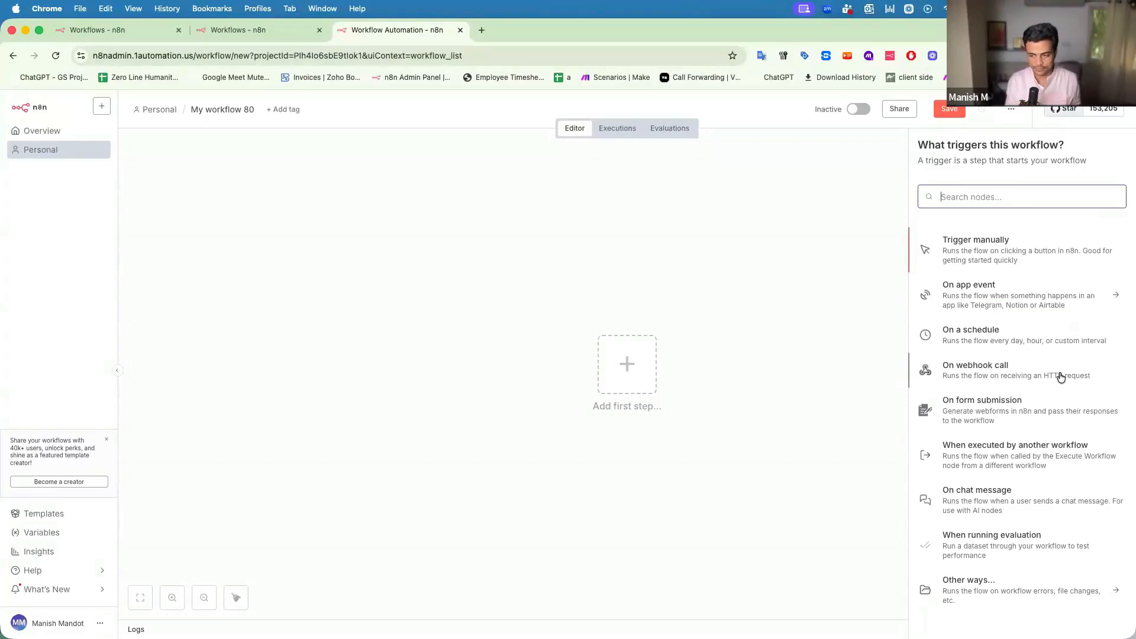
Add an On webhook call trigger with path 'payment-received' and copy its test URL.
{"action": "left_click", "coordinate": [973, 368]}
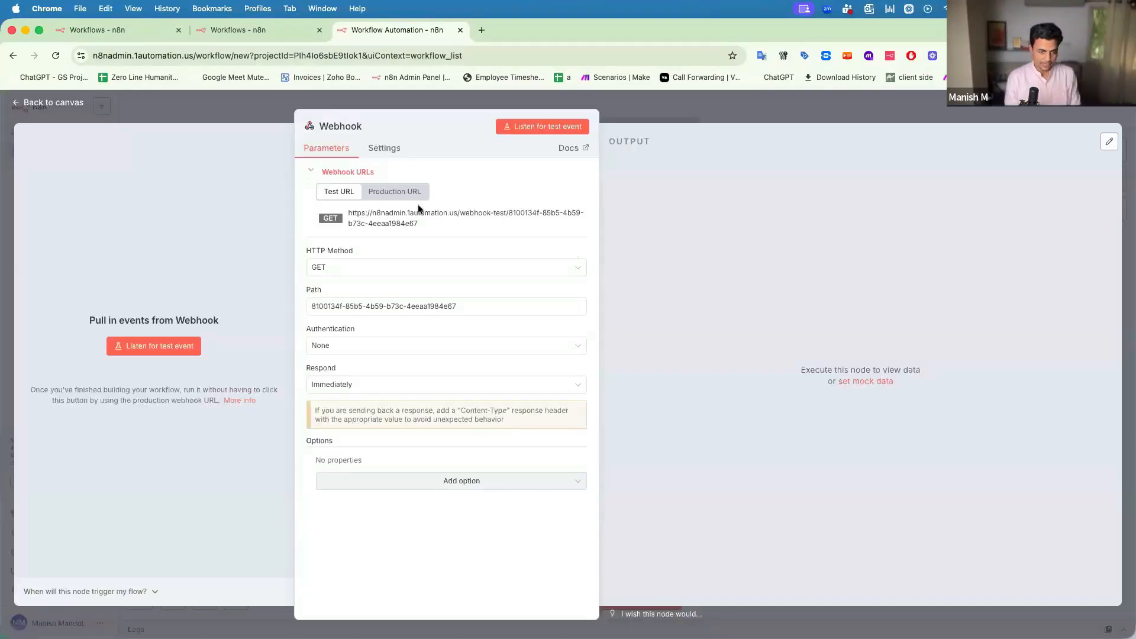
{"action": "left_click_drag", "start_coordinate": [362, 217], "coordinate": [416, 228]}
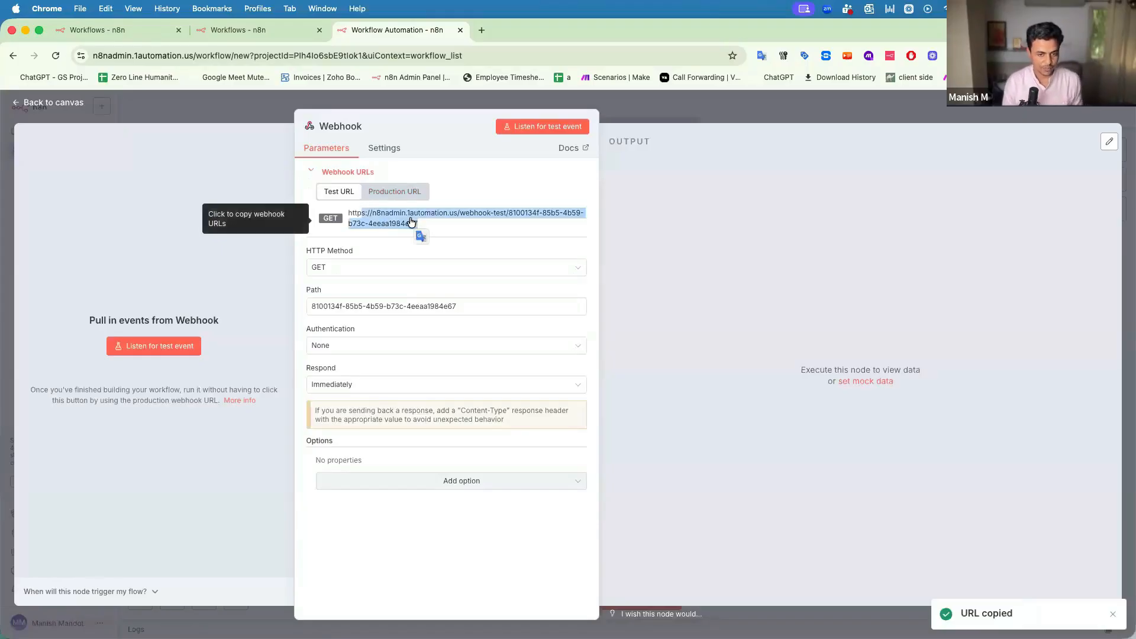
{"action": "left_click", "coordinate": [378, 229]}
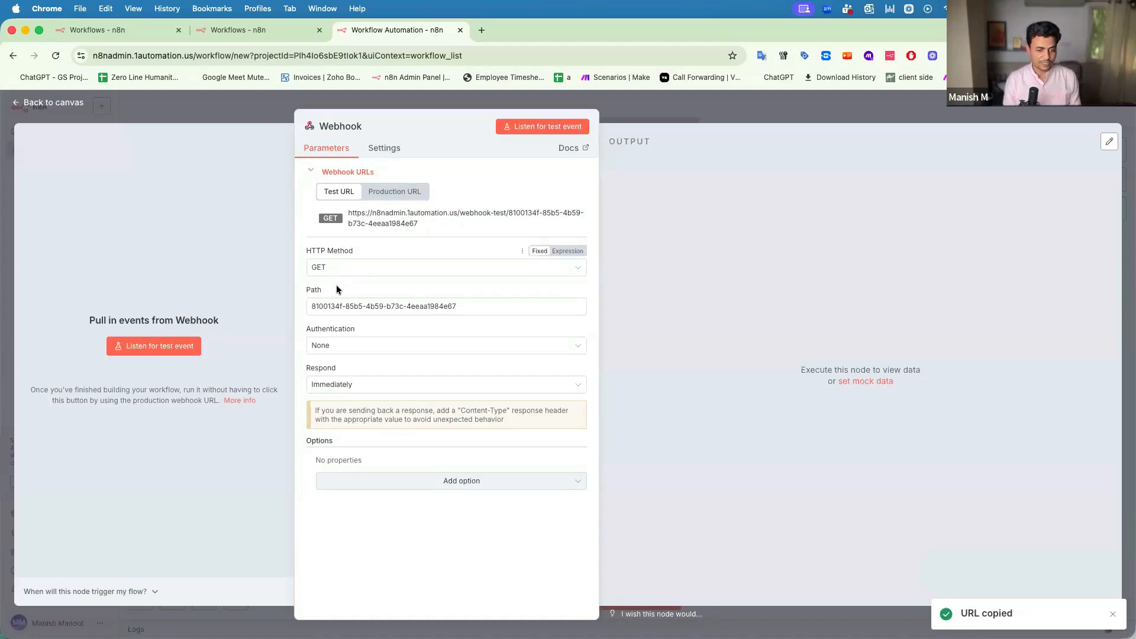
{"action": "left_click_drag", "start_coordinate": [312, 307], "coordinate": [425, 307]}
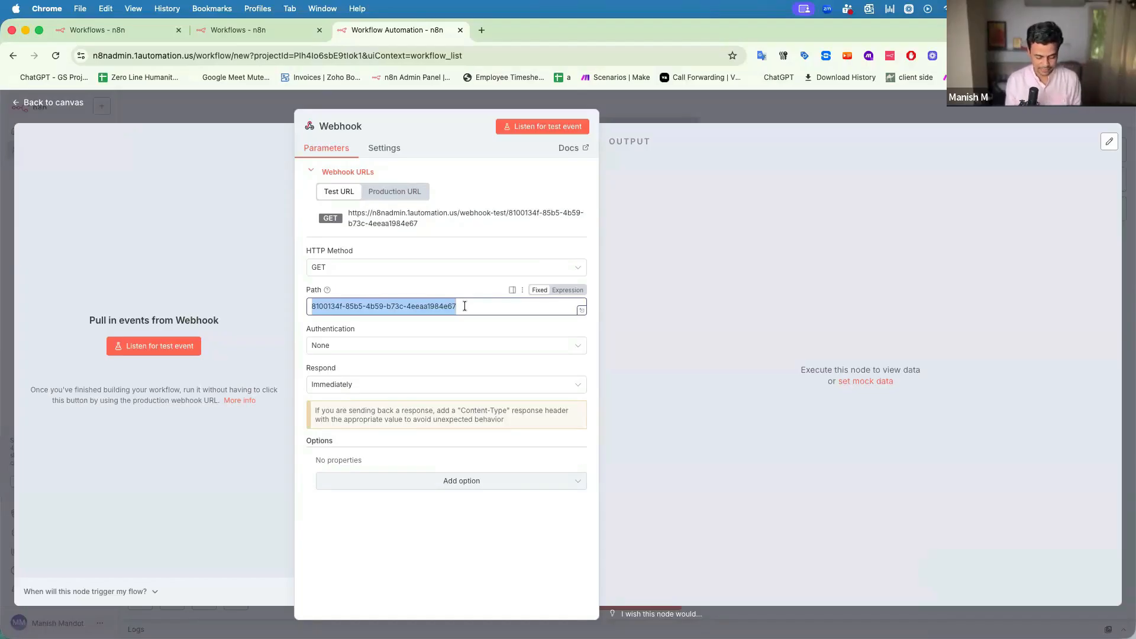
{"action": "type", "text": "payment"}
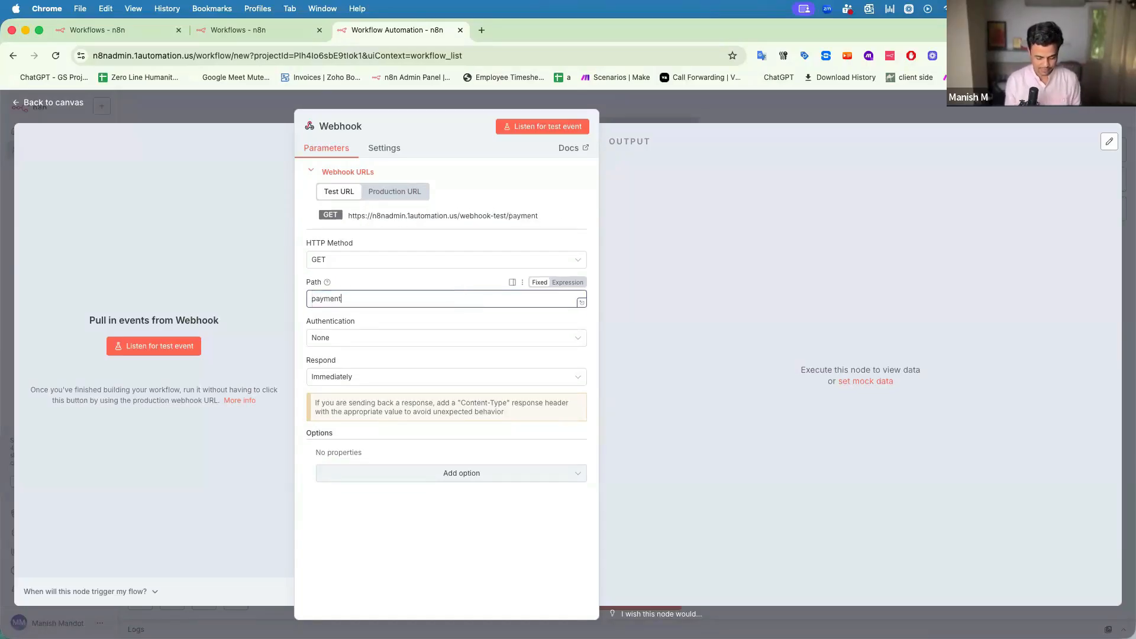
{"action": "type", "text": "-received"}
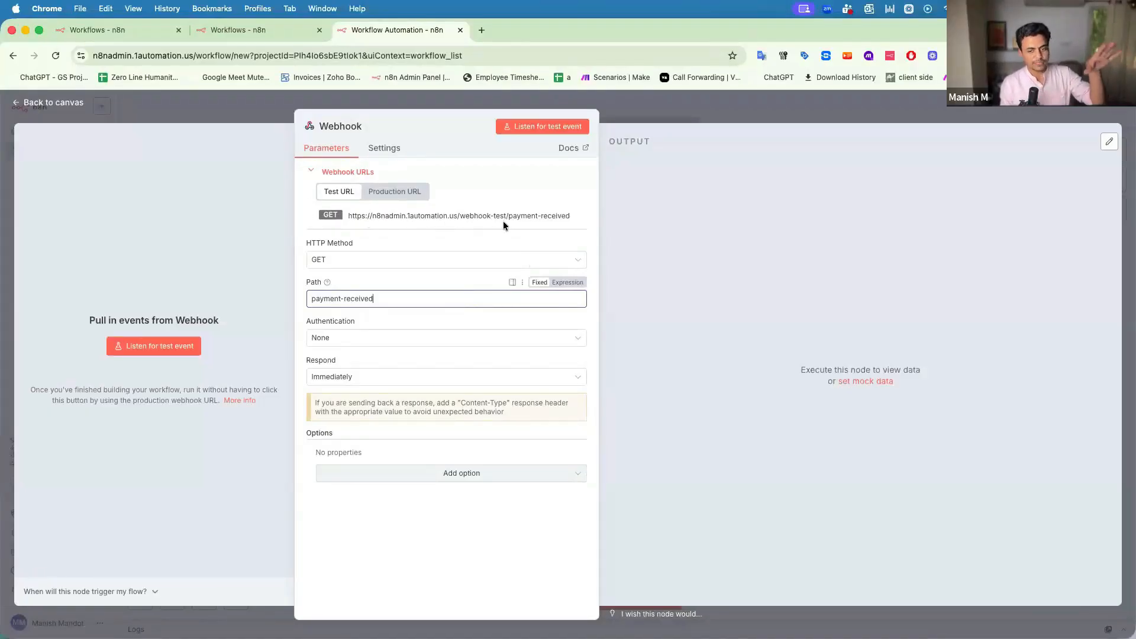
{"action": "left_click", "coordinate": [559, 218]}
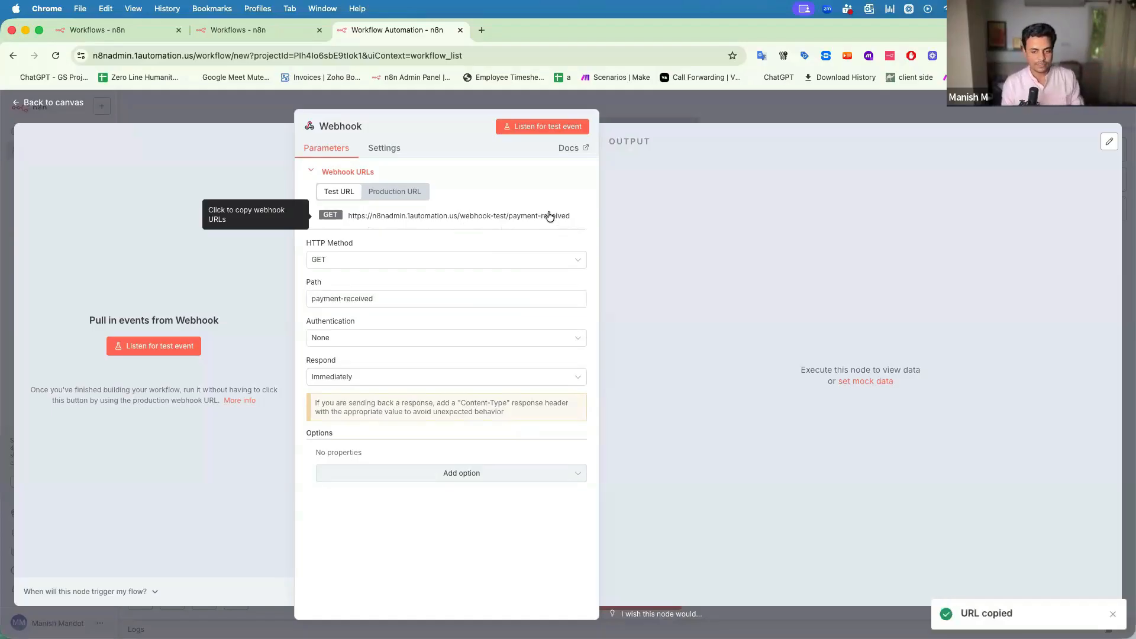
Set the webhook's HTTP method to POST.
{"action": "left_click", "coordinate": [435, 260]}
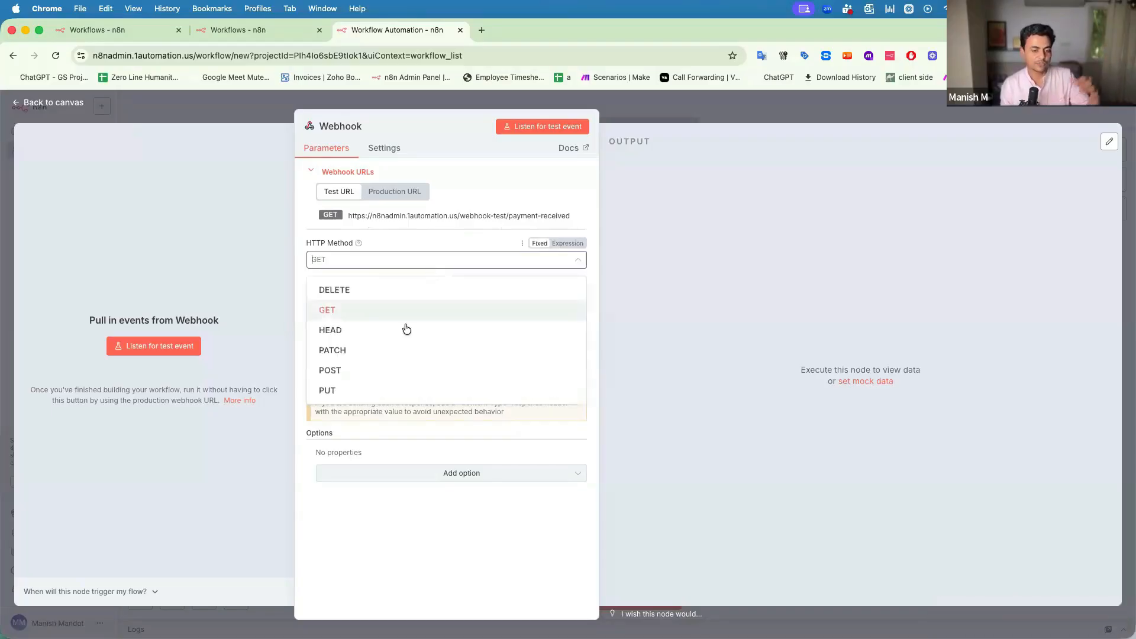
{"action": "left_click", "coordinate": [389, 372]}
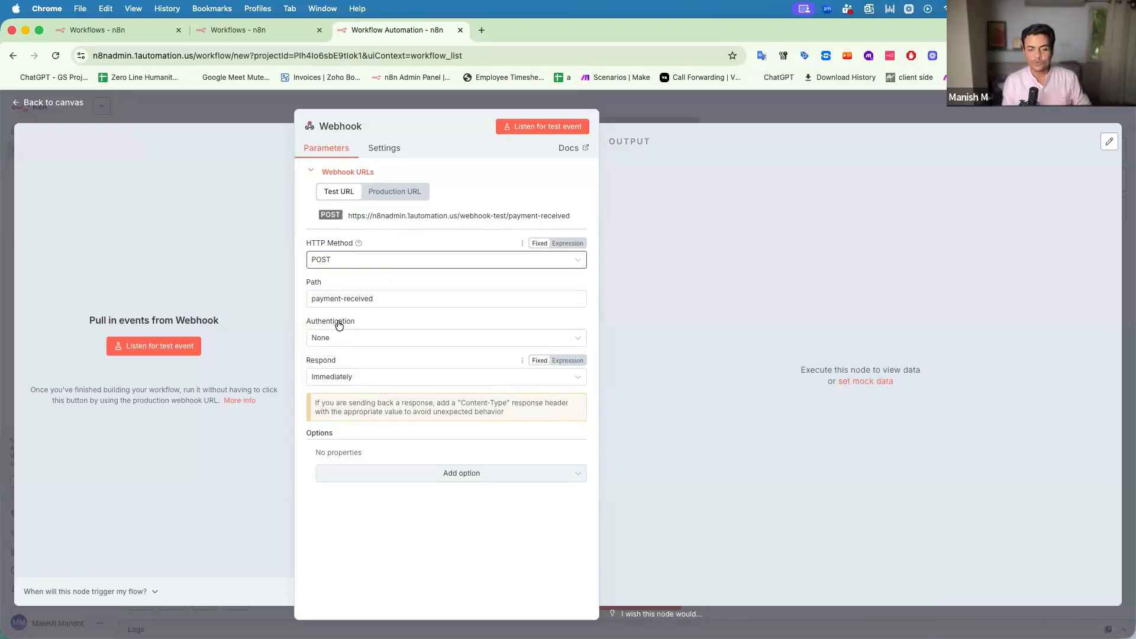
{"action": "left_click", "coordinate": [243, 116]}
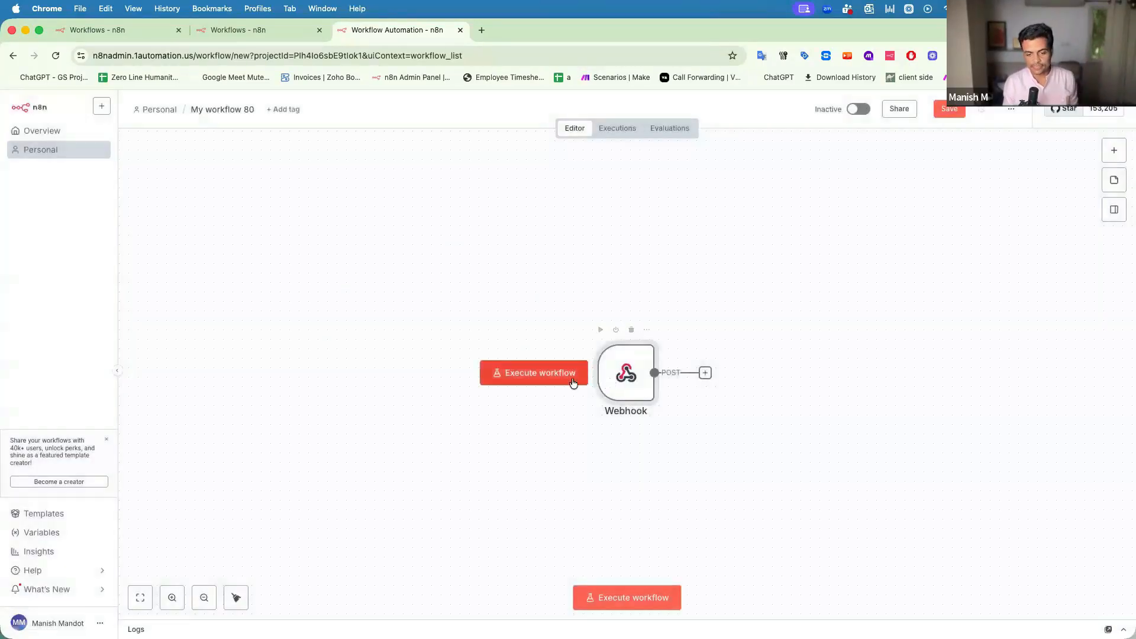
Reposition the Webhook node and execute the workflow so it listens for a test call.
{"action": "left_click_drag", "start_coordinate": [626, 395], "coordinate": [503, 336]}
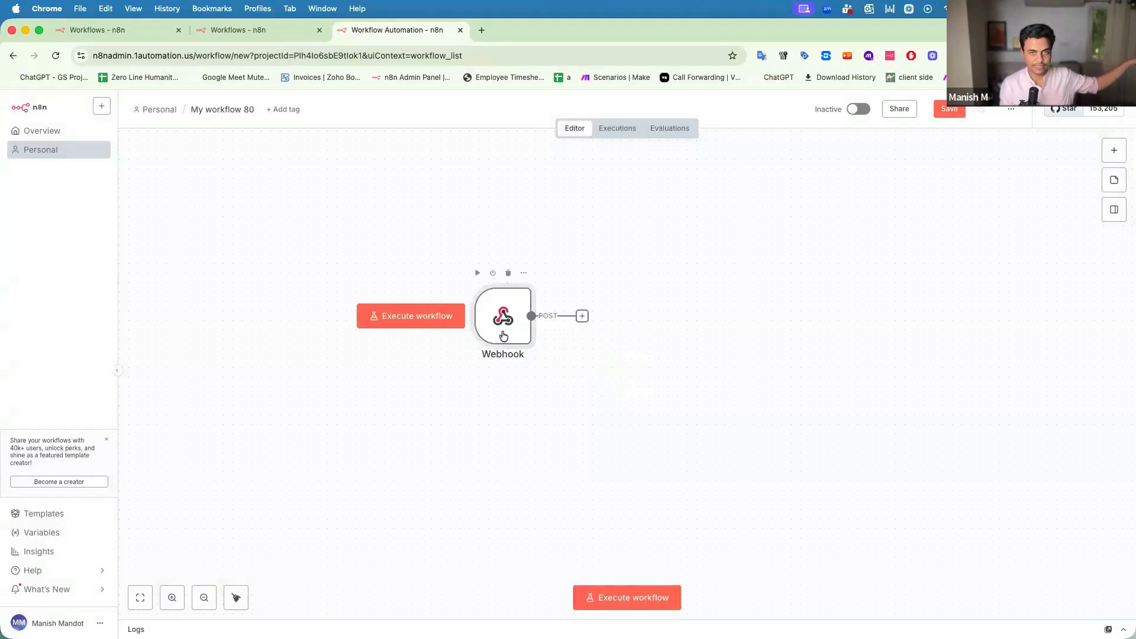
{"action": "left_click", "coordinate": [416, 317]}
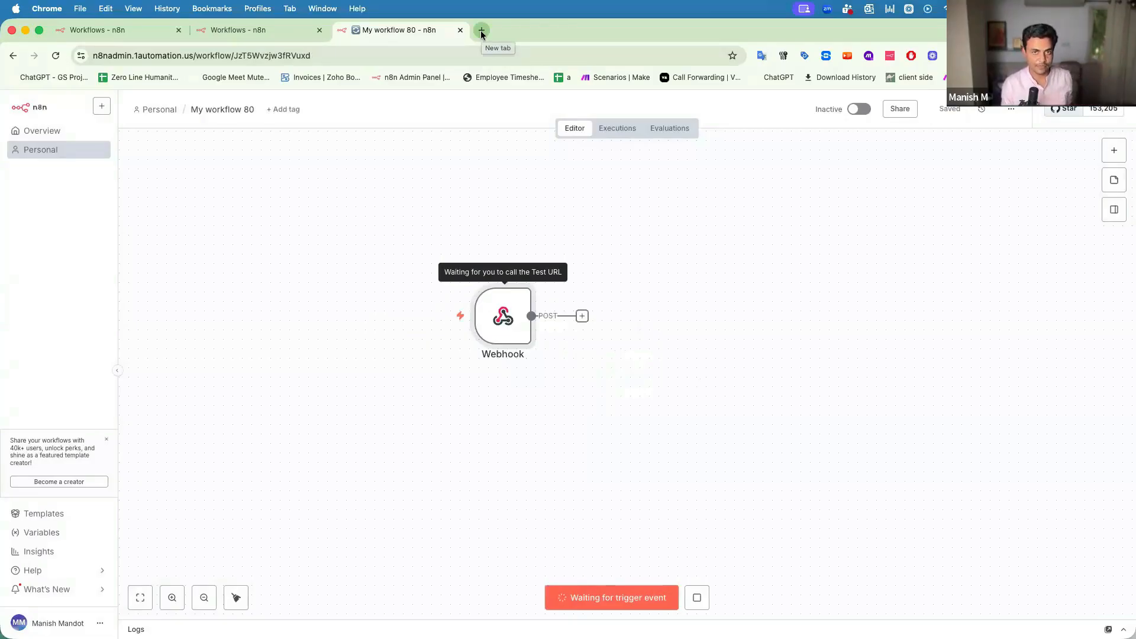
Load the copied test URL in a new Chrome tab, which reports GET isn't registered.
{"action": "left_click", "coordinate": [481, 30]}
{"action": "key", "text": "super+v"}
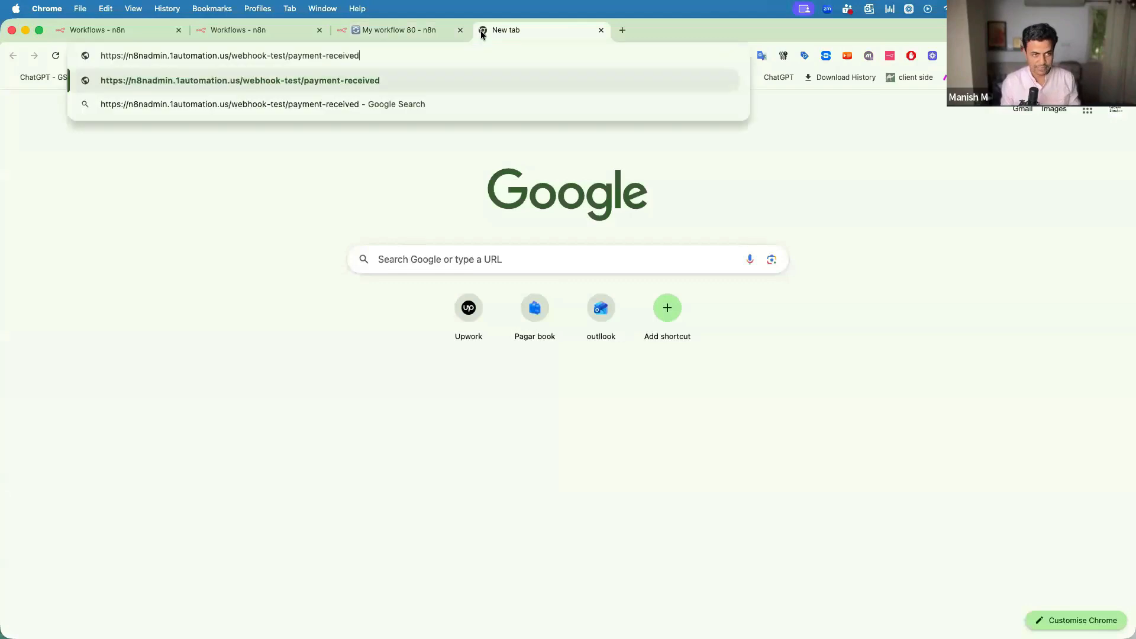
{"action": "key", "text": "Return"}
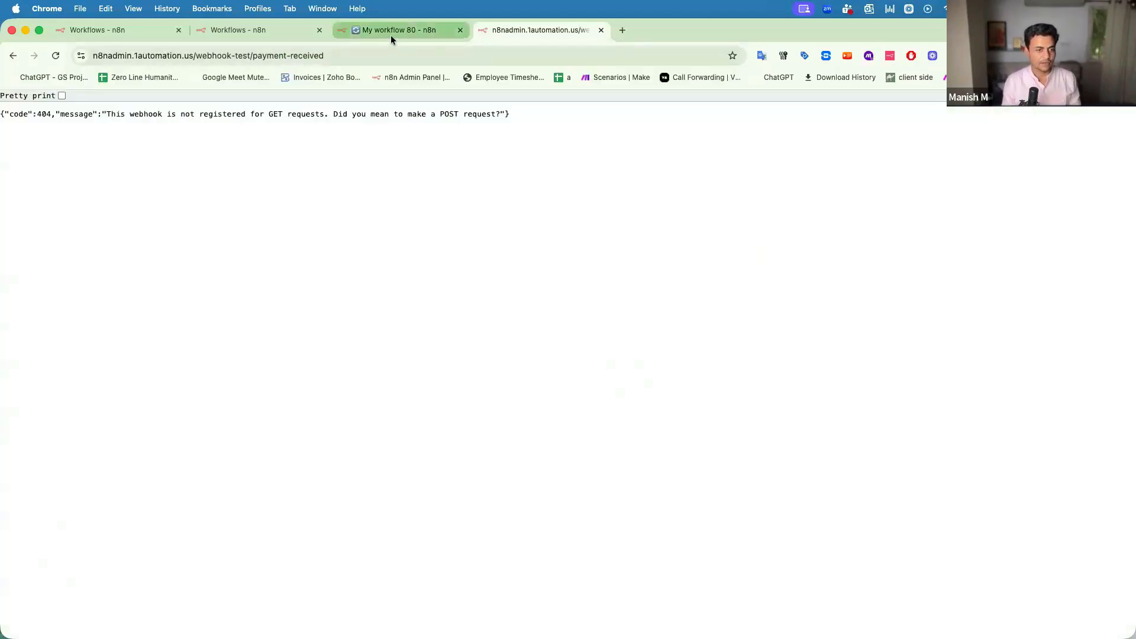
{"action": "left_click_drag", "start_coordinate": [335, 118], "coordinate": [162, 118]}
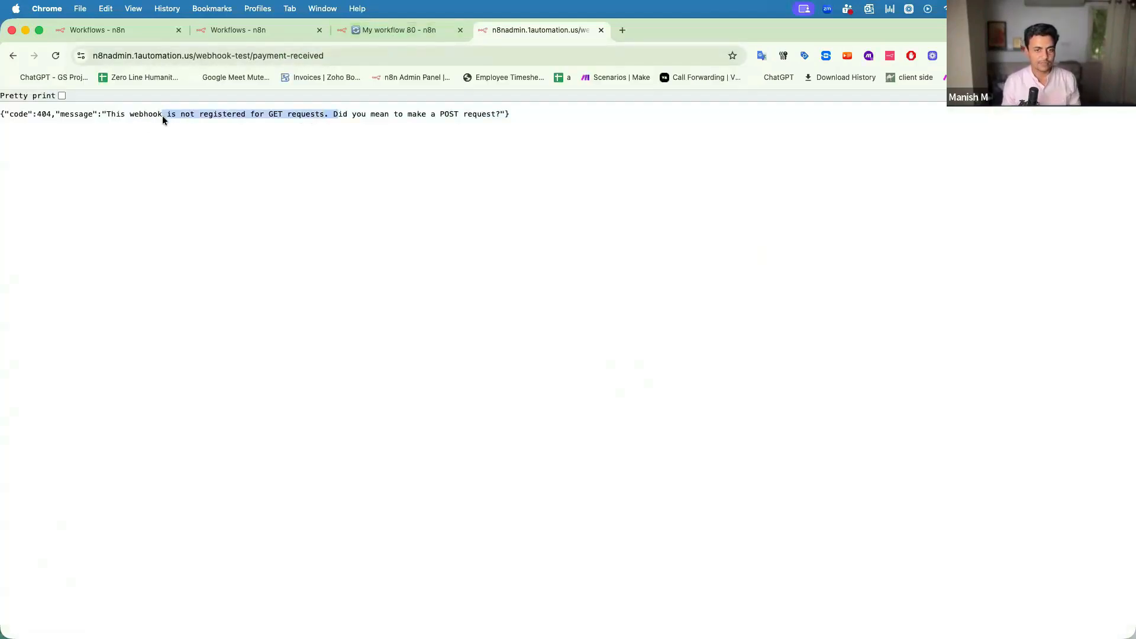
Switch the Webhook's HTTP method to GET, save, and execute the workflow again.
{"action": "left_click", "coordinate": [411, 30]}
{"action": "double_click", "coordinate": [501, 323]}
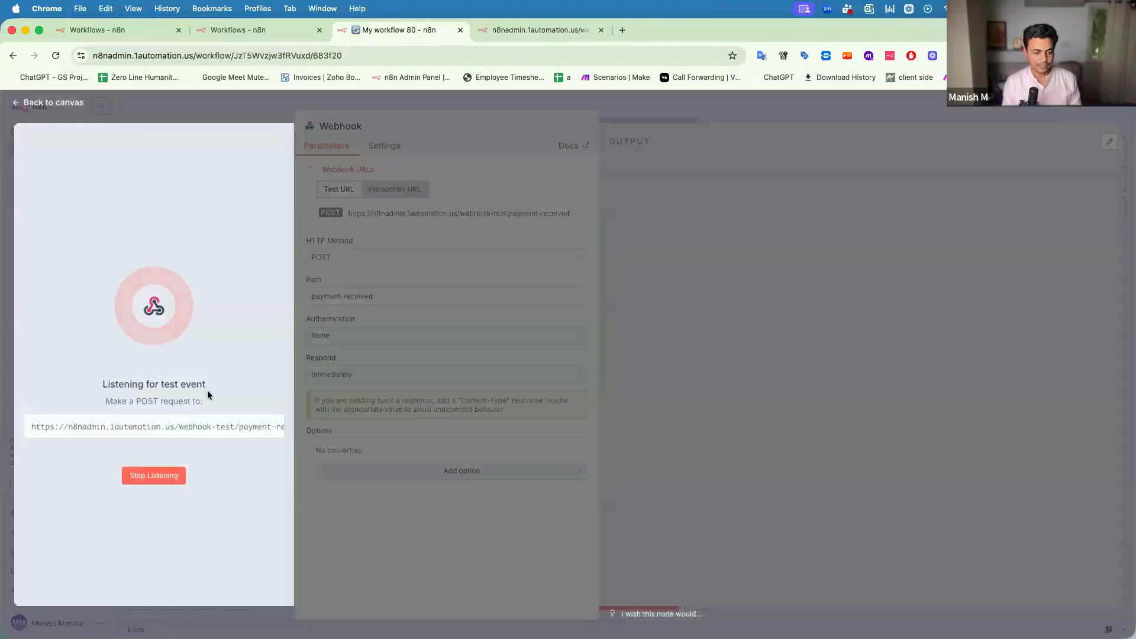
{"action": "left_click", "coordinate": [154, 475]}
{"action": "left_click", "coordinate": [350, 260]}
{"action": "left_click", "coordinate": [342, 313]}
{"action": "key", "text": "Escape"}
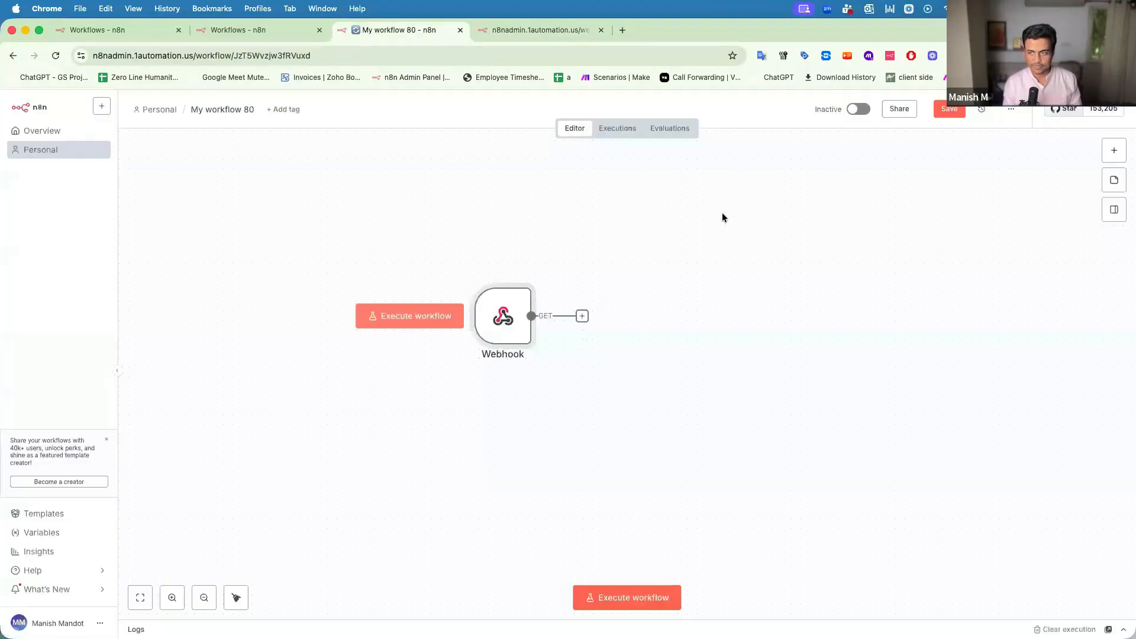
{"action": "left_click", "coordinate": [946, 108]}
{"action": "left_click", "coordinate": [422, 319]}
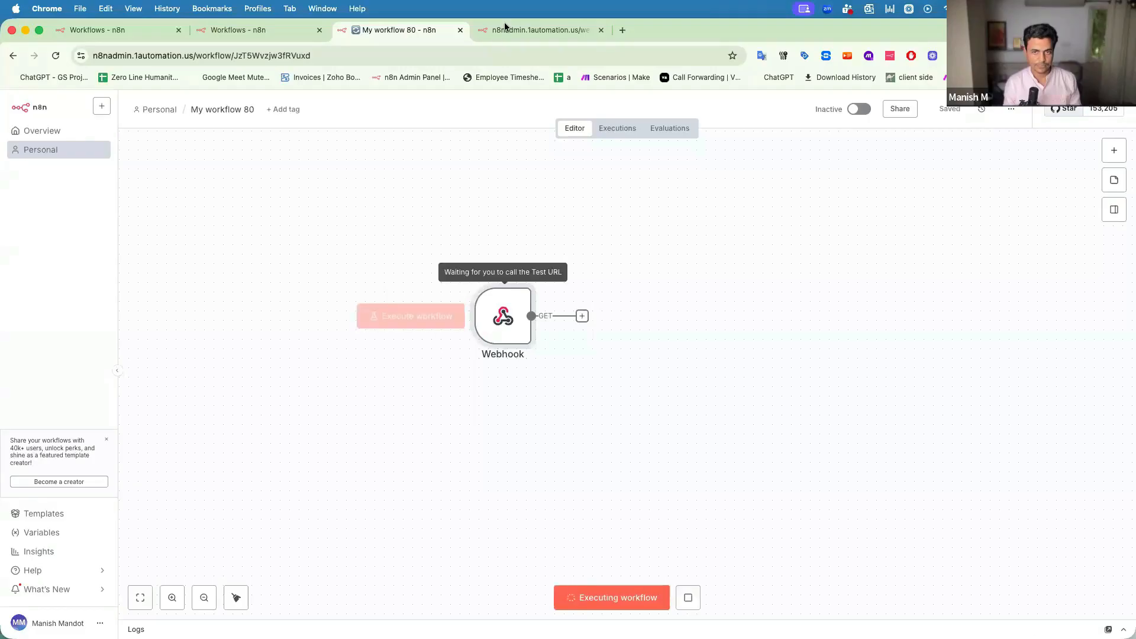
Reload the test URL in Chrome, getting 'Workflow was started'.
{"action": "left_click", "coordinate": [503, 29]}
{"action": "left_click", "coordinate": [364, 54]}
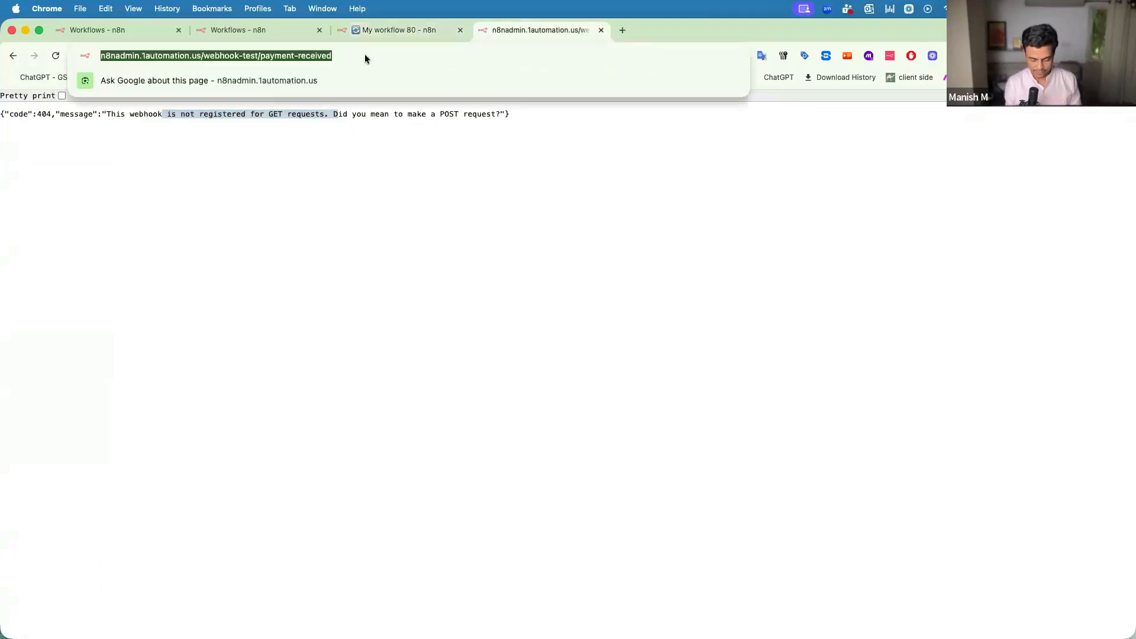
{"action": "key", "text": "Return"}
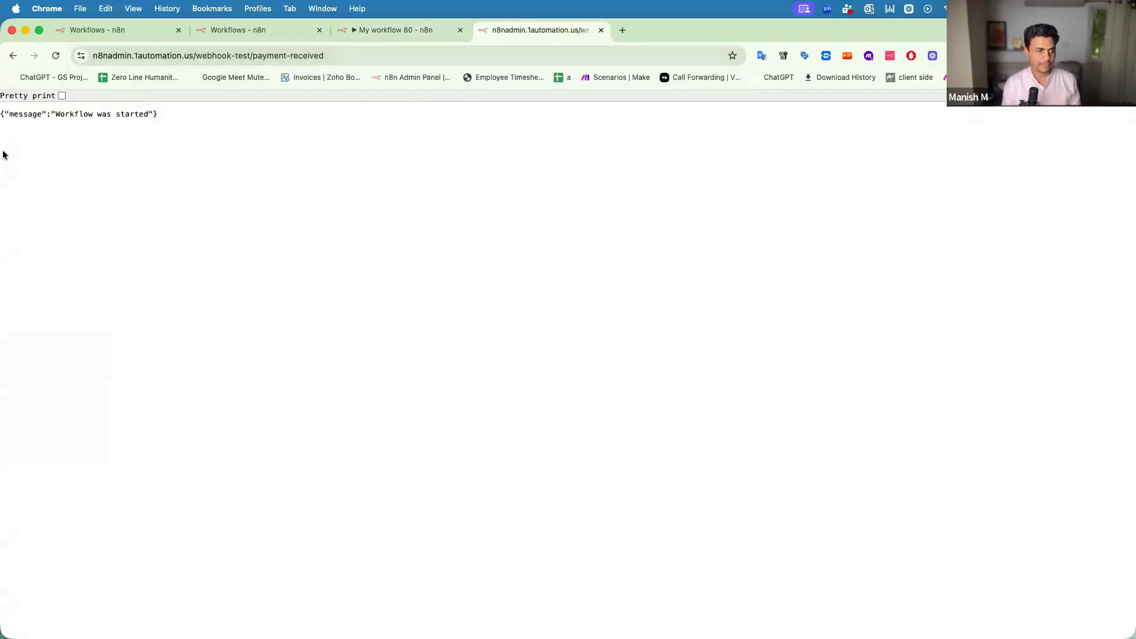
{"action": "left_click_drag", "start_coordinate": [6, 114], "coordinate": [130, 114]}
Open the Webhook node and scroll through its output's headers, params, query and body.
{"action": "left_click", "coordinate": [395, 30]}
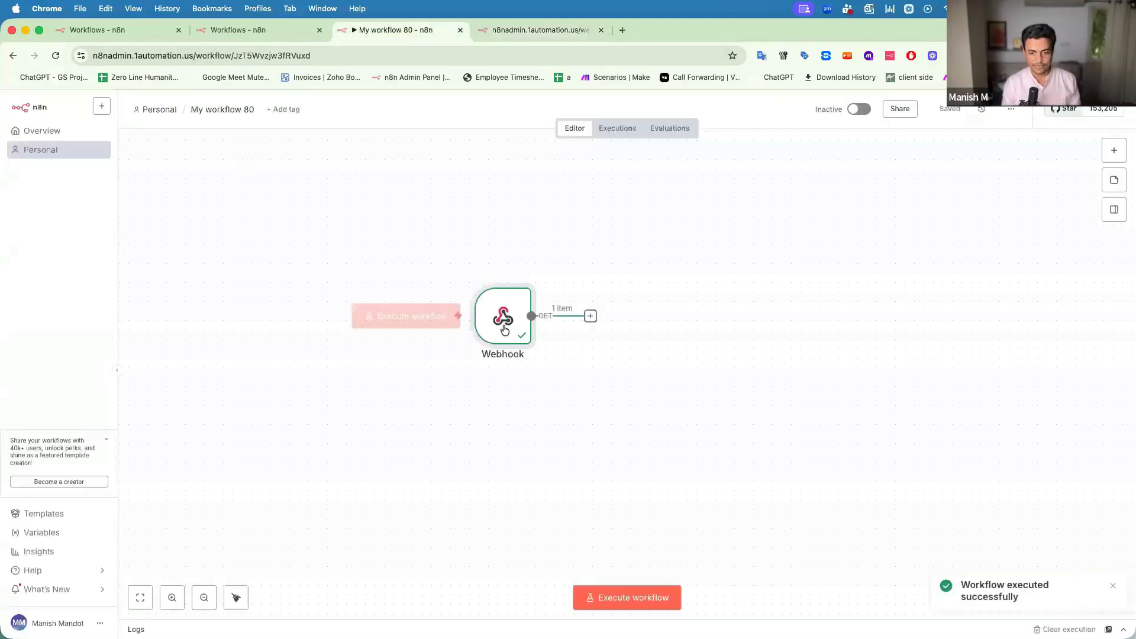
{"action": "left_click_drag", "start_coordinate": [457, 299], "coordinate": [410, 270]}
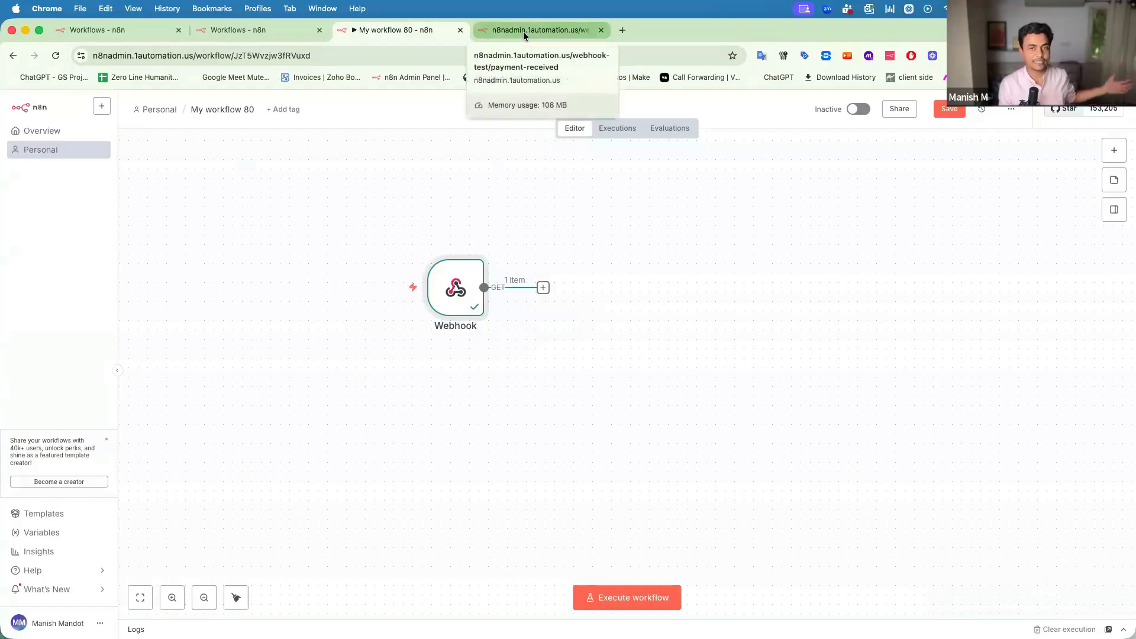
{"action": "double_click", "coordinate": [465, 289]}
{"action": "scroll", "coordinate": [682, 328], "scroll_direction": "down", "scroll_amount": 2}
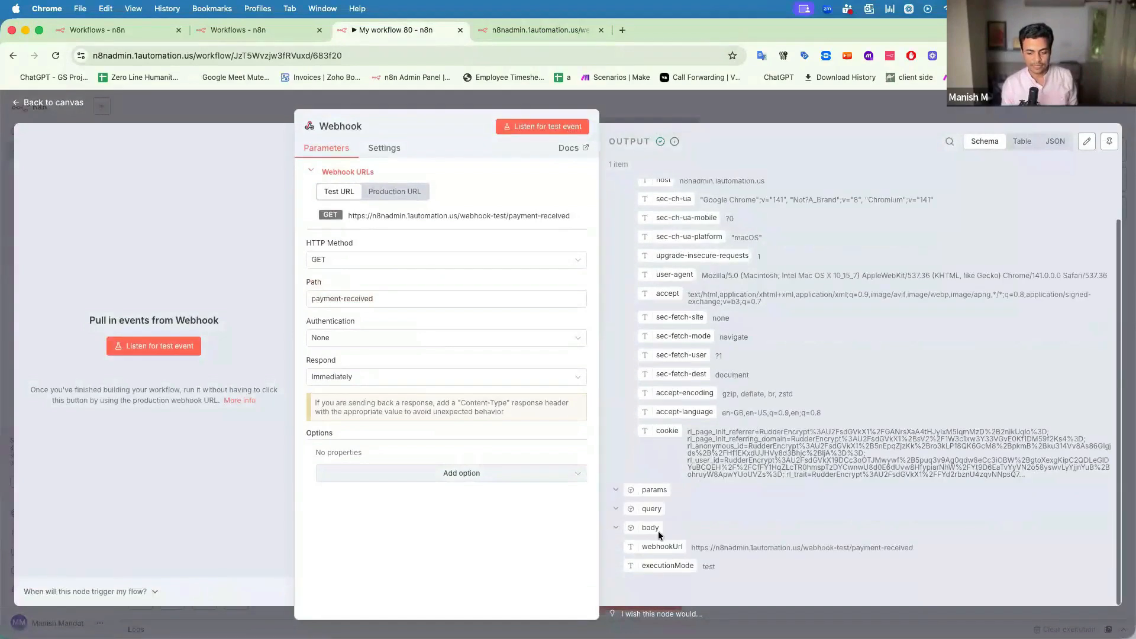
{"action": "left_click", "coordinate": [615, 528]}
{"action": "left_click", "coordinate": [615, 527]}
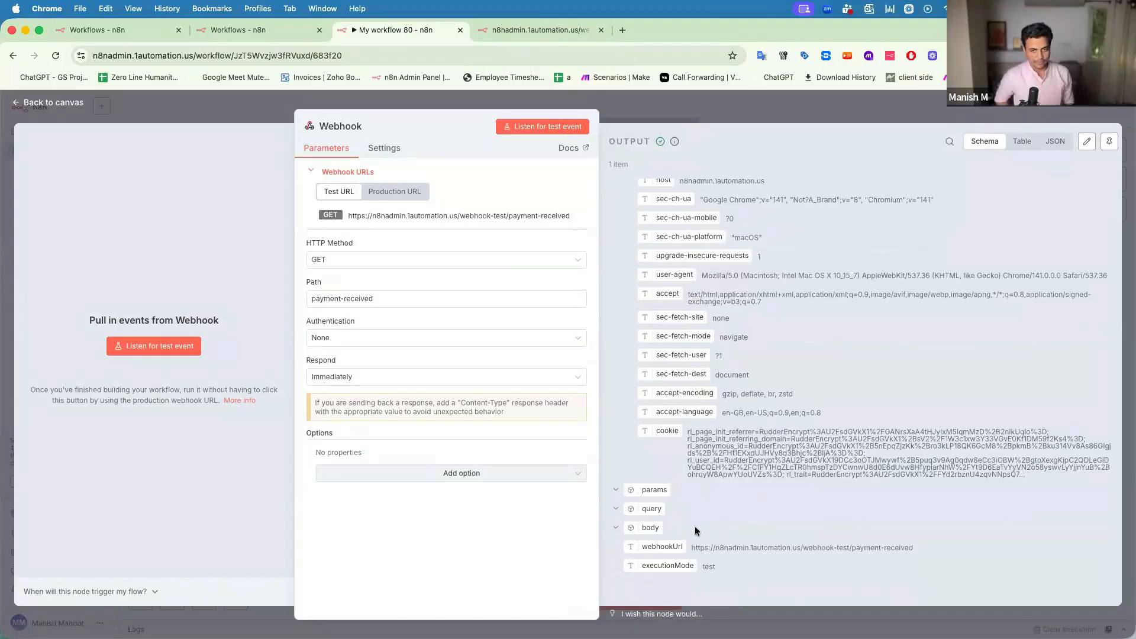
Close the Webhook node panel showing 1 item received via GET.
{"action": "left_click", "coordinate": [647, 110]}
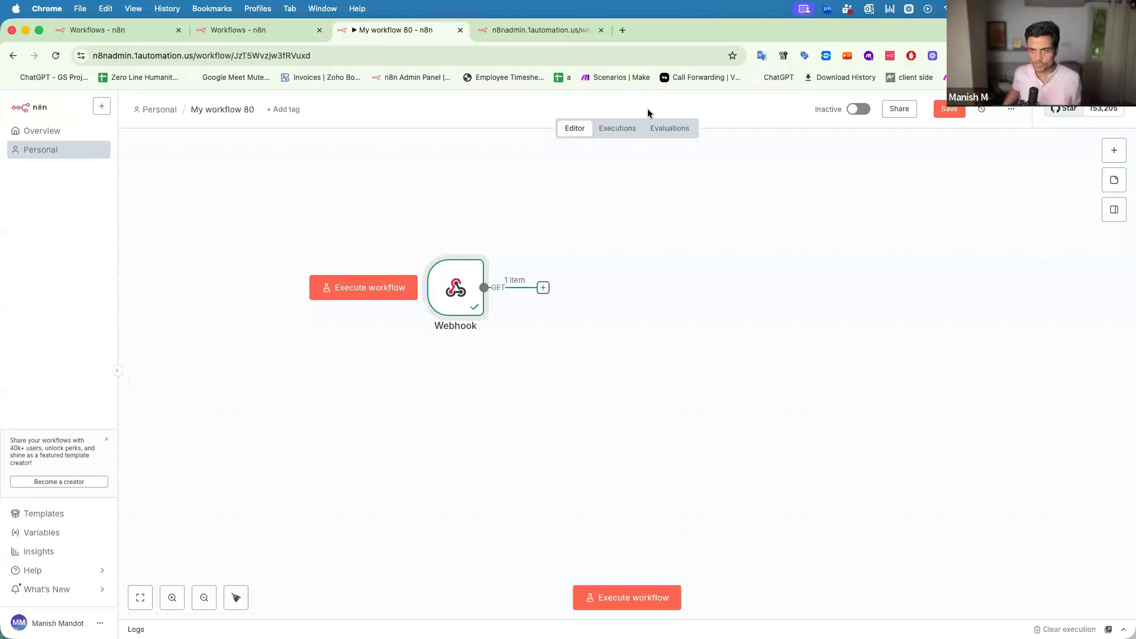
Search 'razorpay' in a new tab, log in, and open the dashboard's Payments section.
{"action": "left_click", "coordinate": [622, 29]}
{"action": "type", "text": "razorpay"}
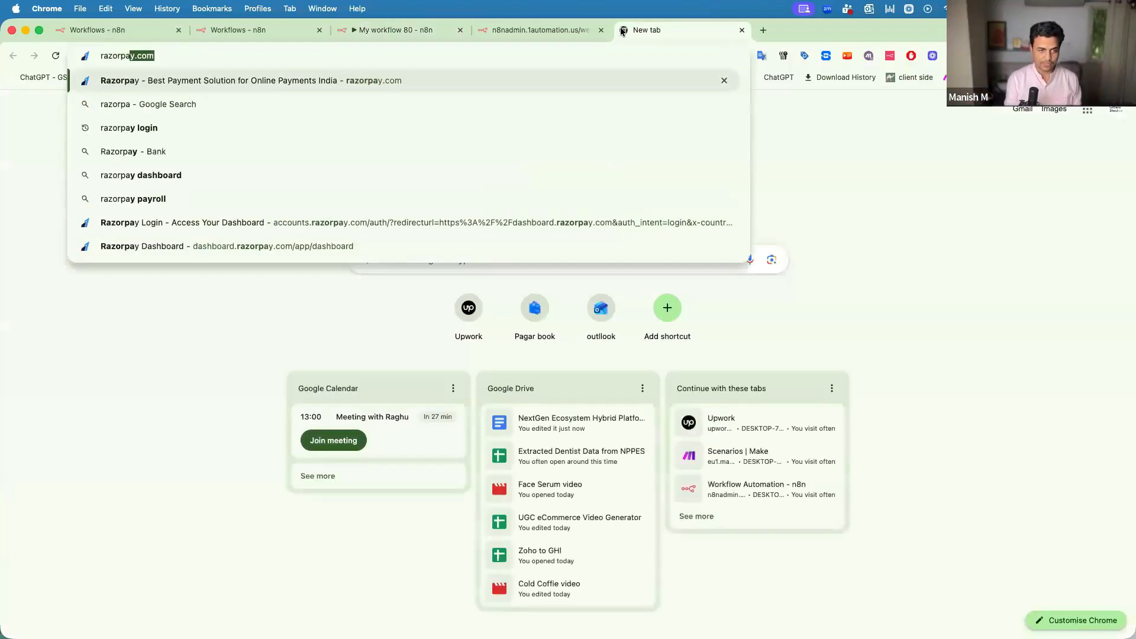
{"action": "key", "text": "Return"}
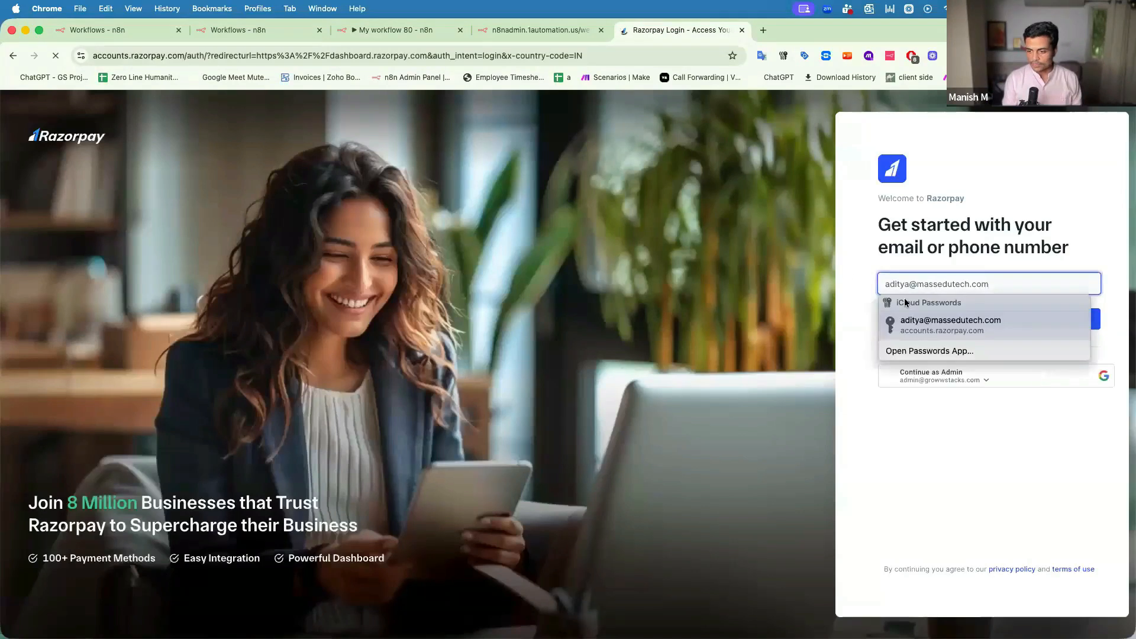
{"action": "left_click", "coordinate": [937, 317]}
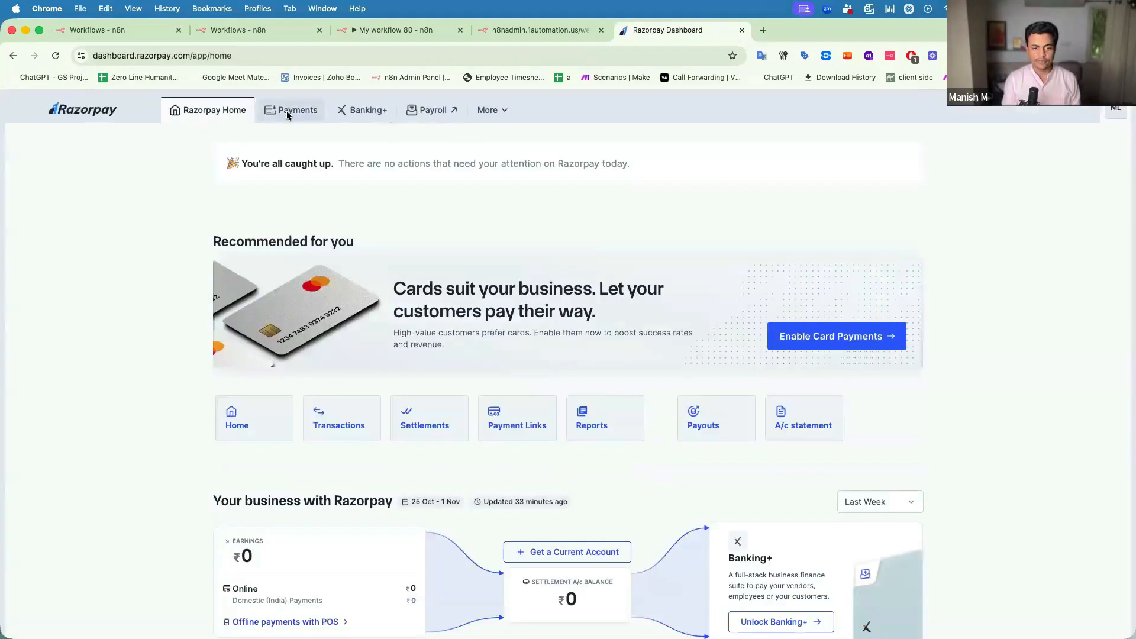
{"action": "left_click", "coordinate": [288, 114]}
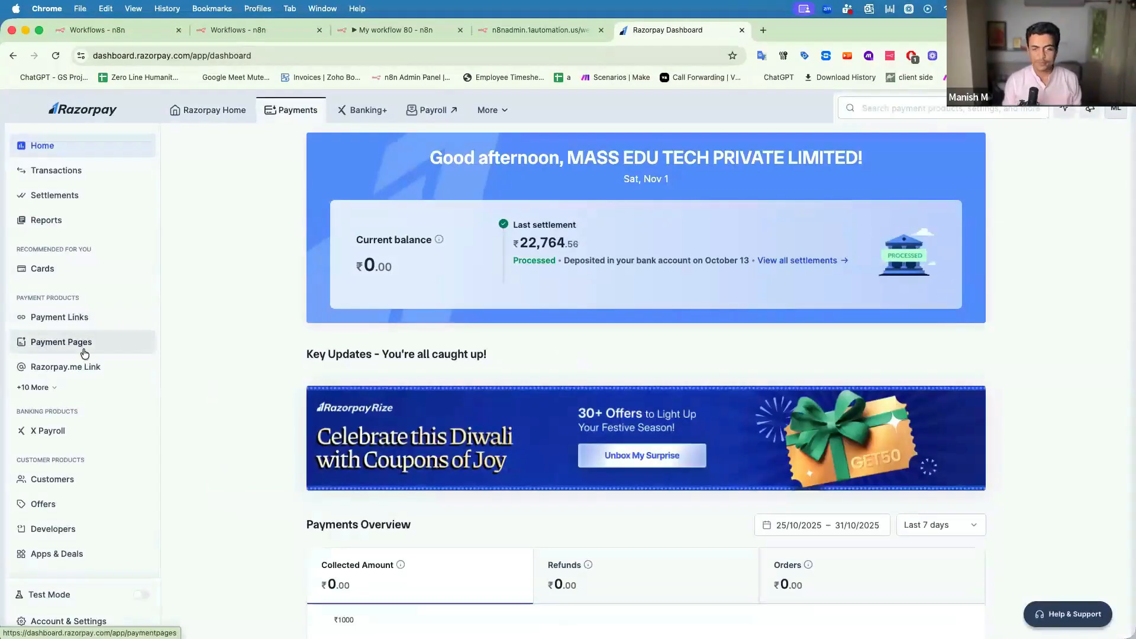
Copy the Page URL of the Education Event Page under Payment Pages.
{"action": "left_click", "coordinate": [51, 348]}
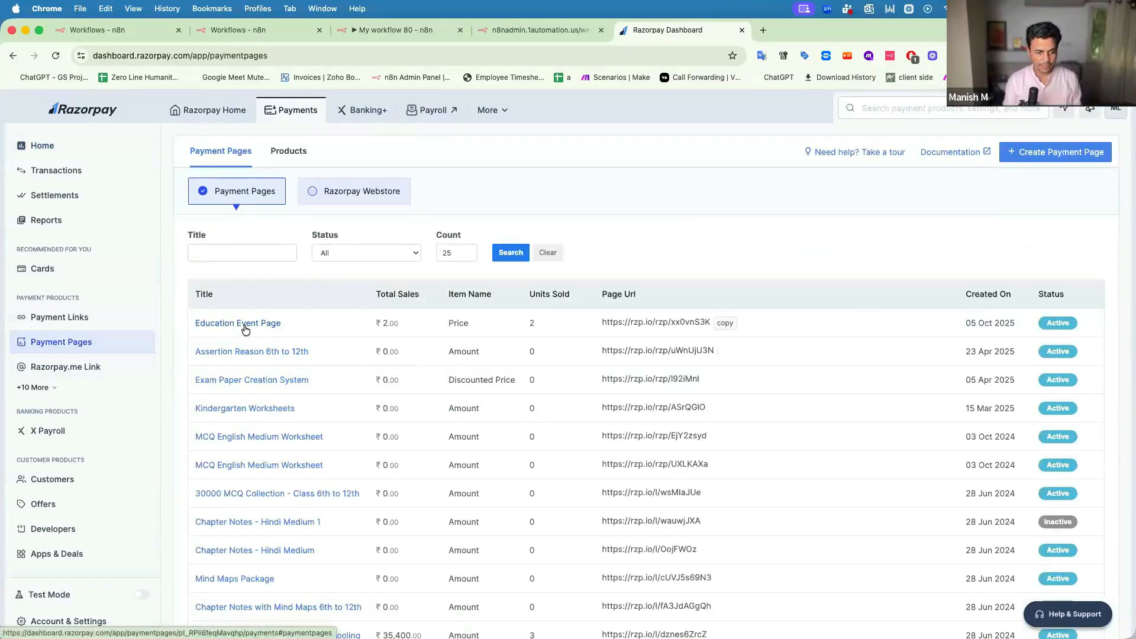
{"action": "left_click", "coordinate": [219, 325]}
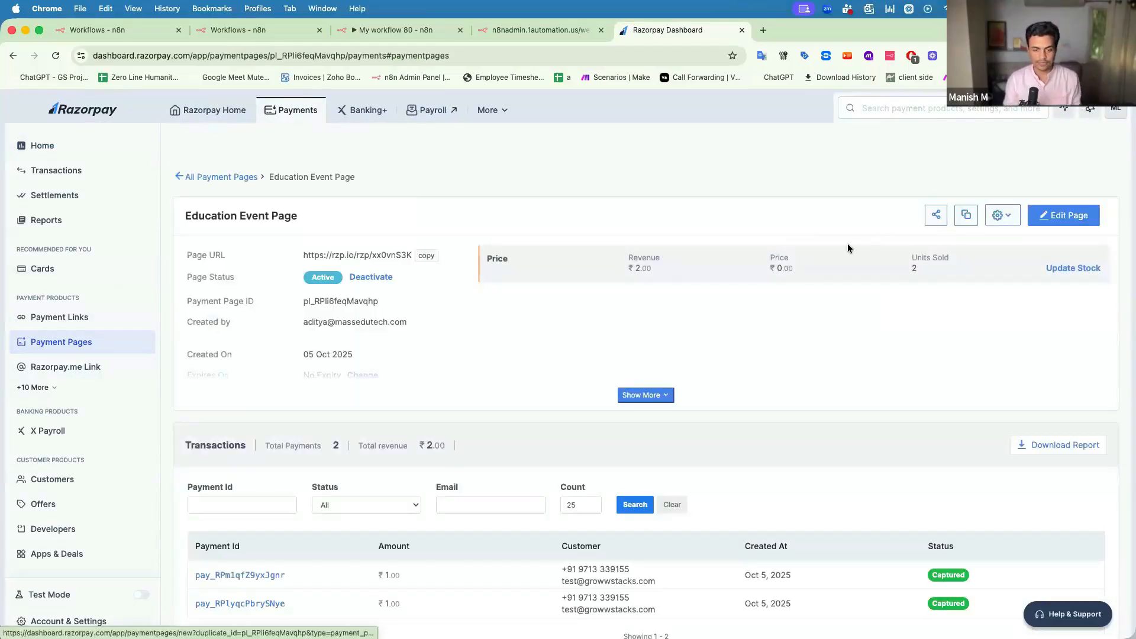
{"action": "left_click", "coordinate": [428, 256]}
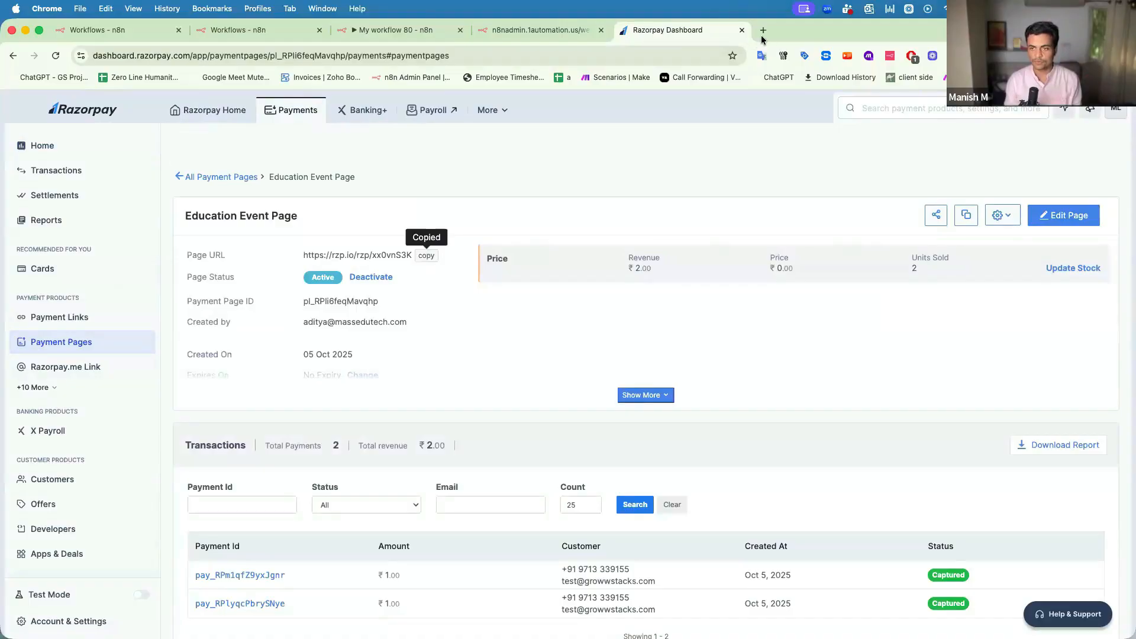
Paste the payment page link into a new tab and load it.
{"action": "double_click", "coordinate": [780, 38]}
{"action": "left_click", "coordinate": [829, 38]}
{"action": "key", "text": "super+v"}
{"action": "key", "text": "Return"}
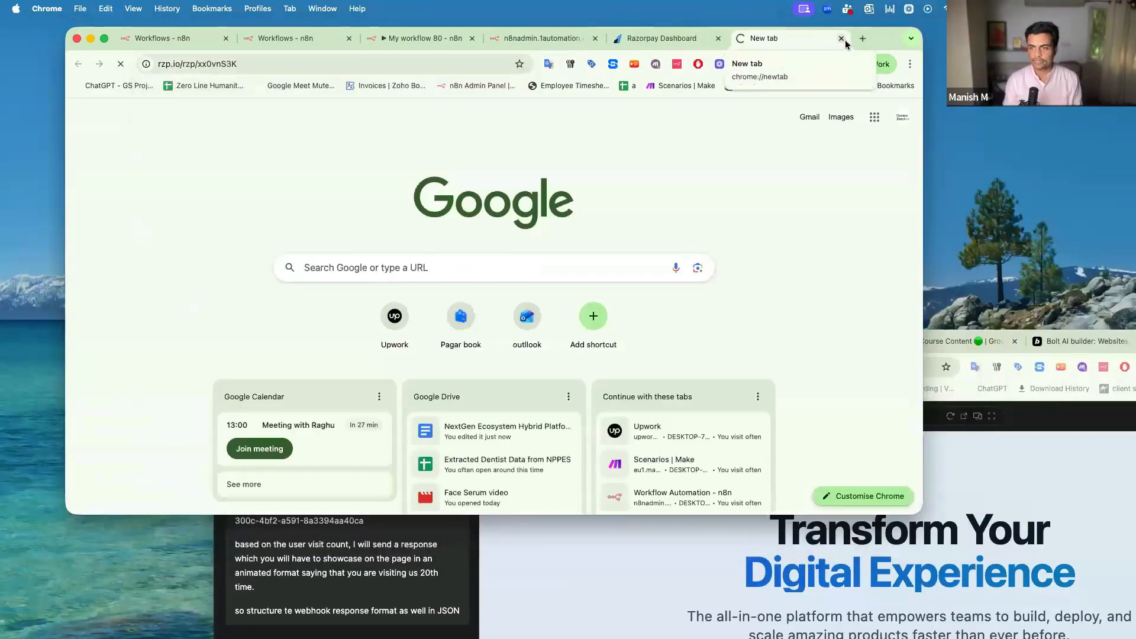
Enter a price of 1 on the Education Event Page form so ₹1.00 is payable.
{"action": "double_click", "coordinate": [880, 39]}
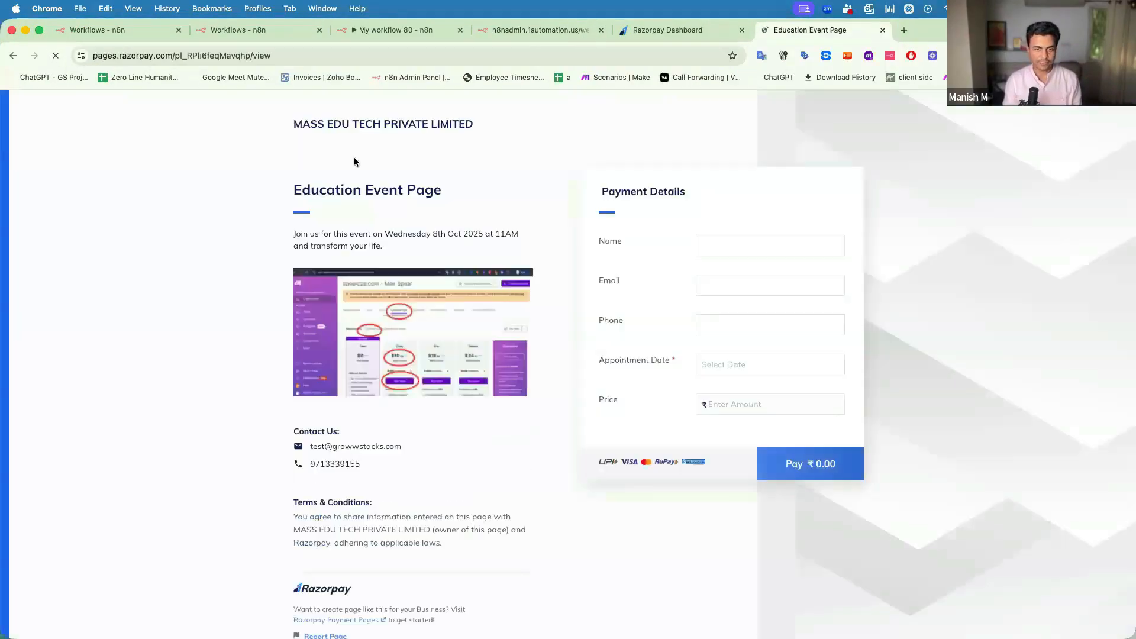
{"action": "left_click", "coordinate": [721, 255]}
{"action": "left_click", "coordinate": [621, 242]}
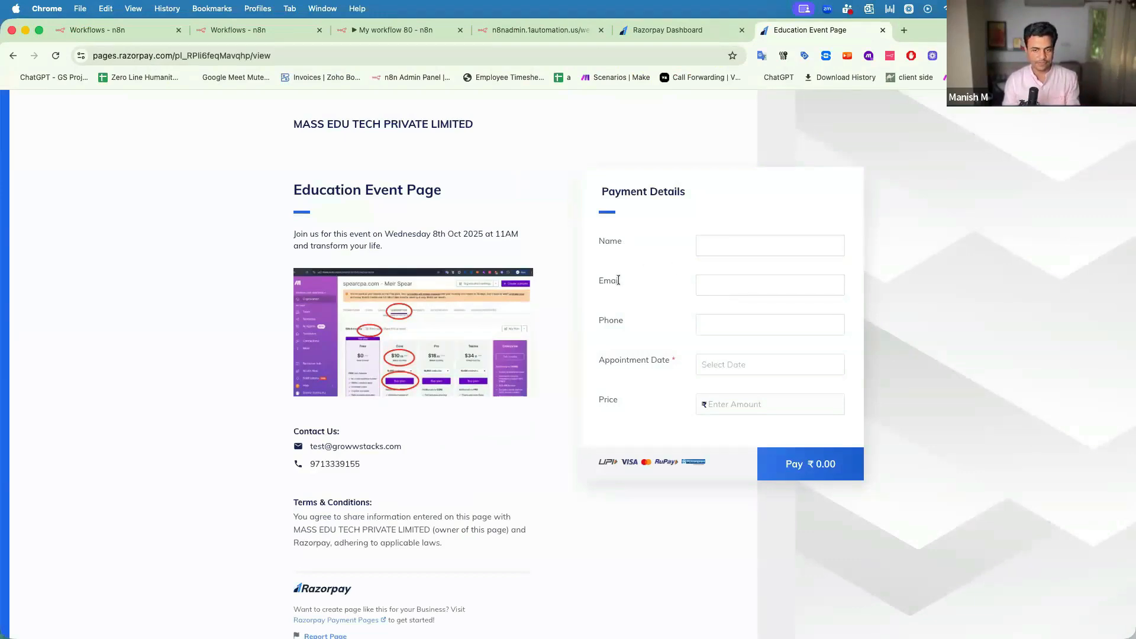
{"action": "left_click", "coordinate": [736, 366]}
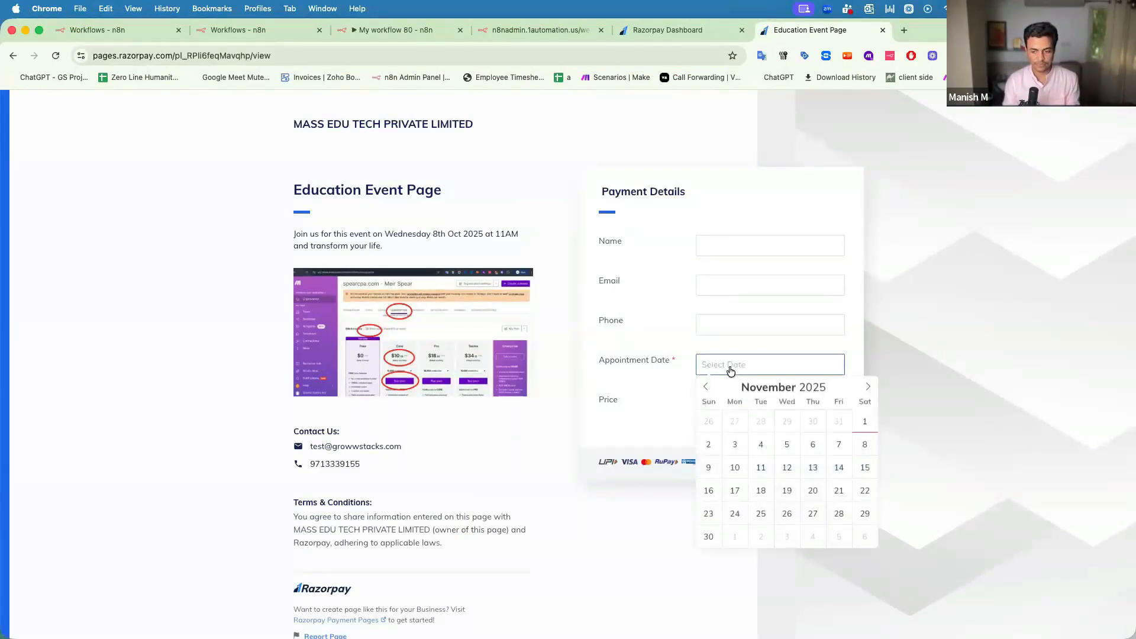
{"action": "left_click", "coordinate": [627, 393]}
{"action": "left_click", "coordinate": [746, 398]}
{"action": "type", "text": "1"}
{"action": "left_click", "coordinate": [645, 432]}
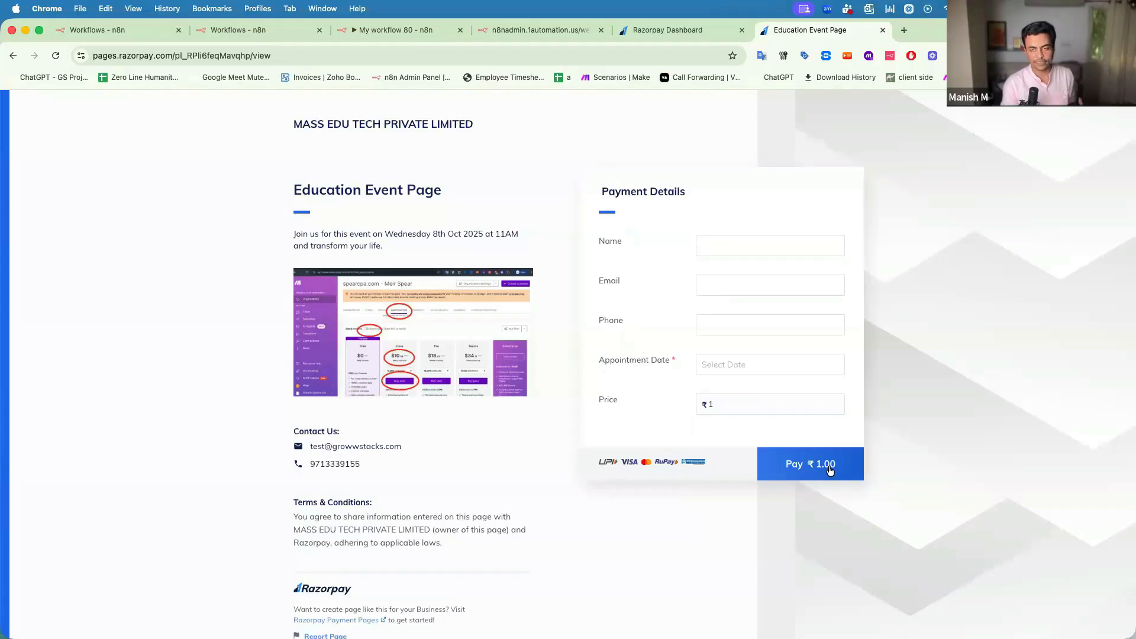
Glance over the Razorpay dashboard, then bring the My workflow 80 n8n tab back up.
{"action": "left_click", "coordinate": [684, 36]}
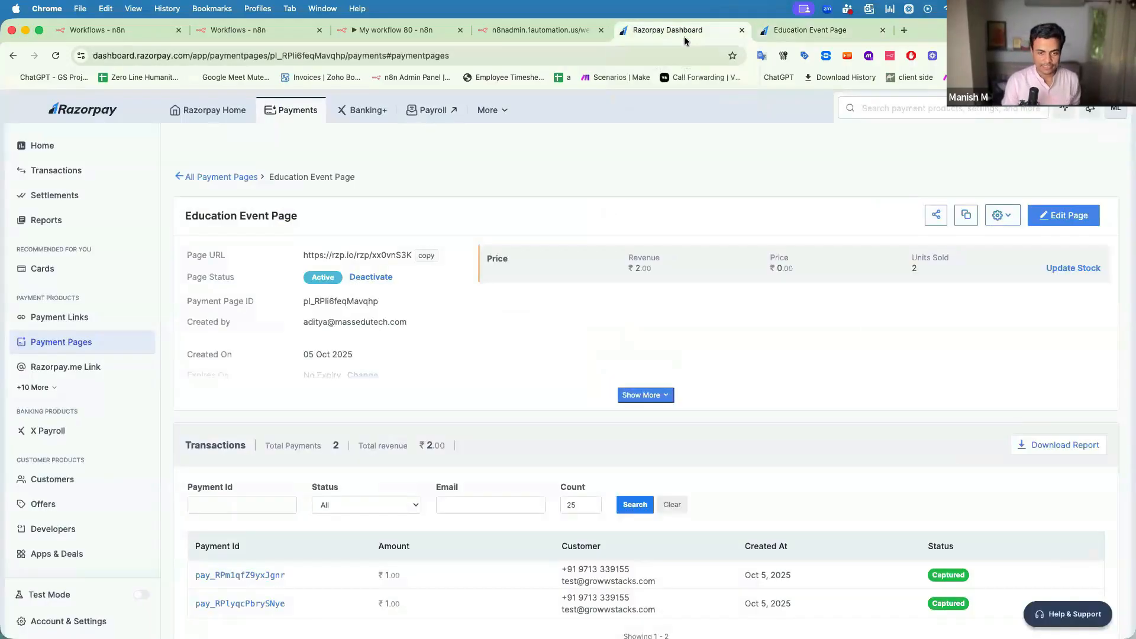
{"action": "scroll", "coordinate": [607, 509], "scroll_direction": "down", "scroll_amount": 2}
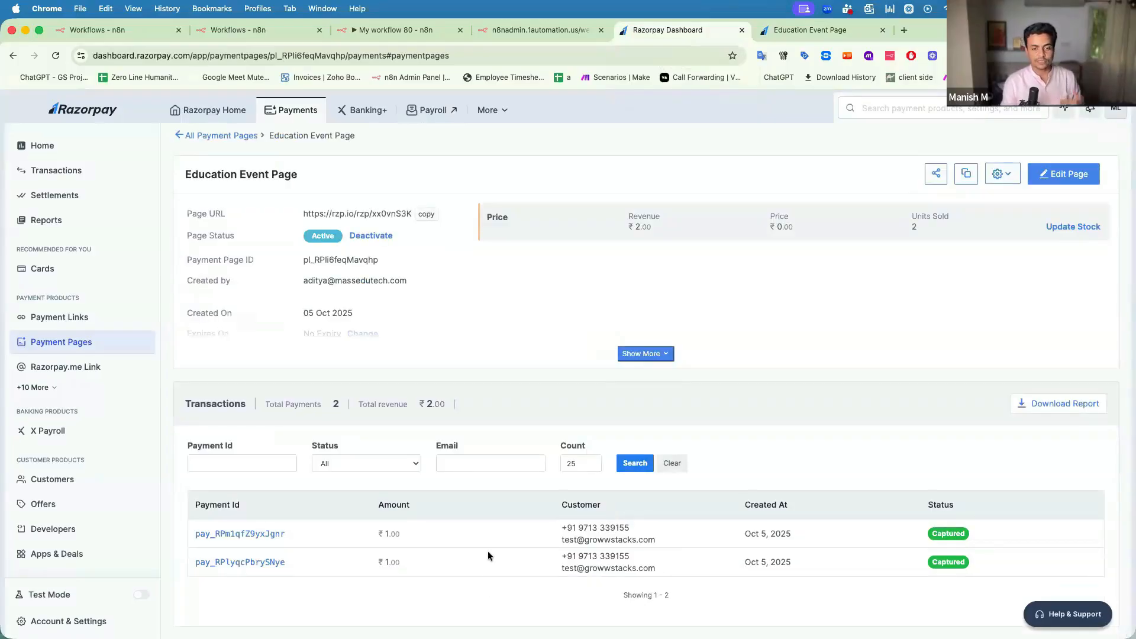
{"action": "left_click", "coordinate": [519, 25]}
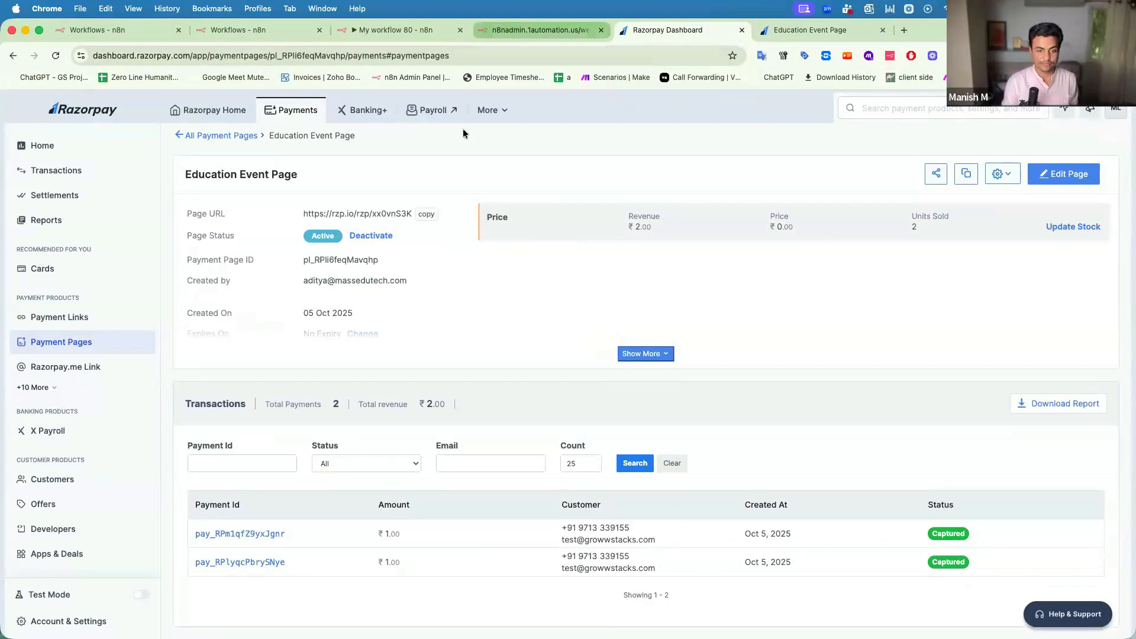
{"action": "left_click_drag", "start_coordinate": [386, 27], "coordinate": [527, 29]}
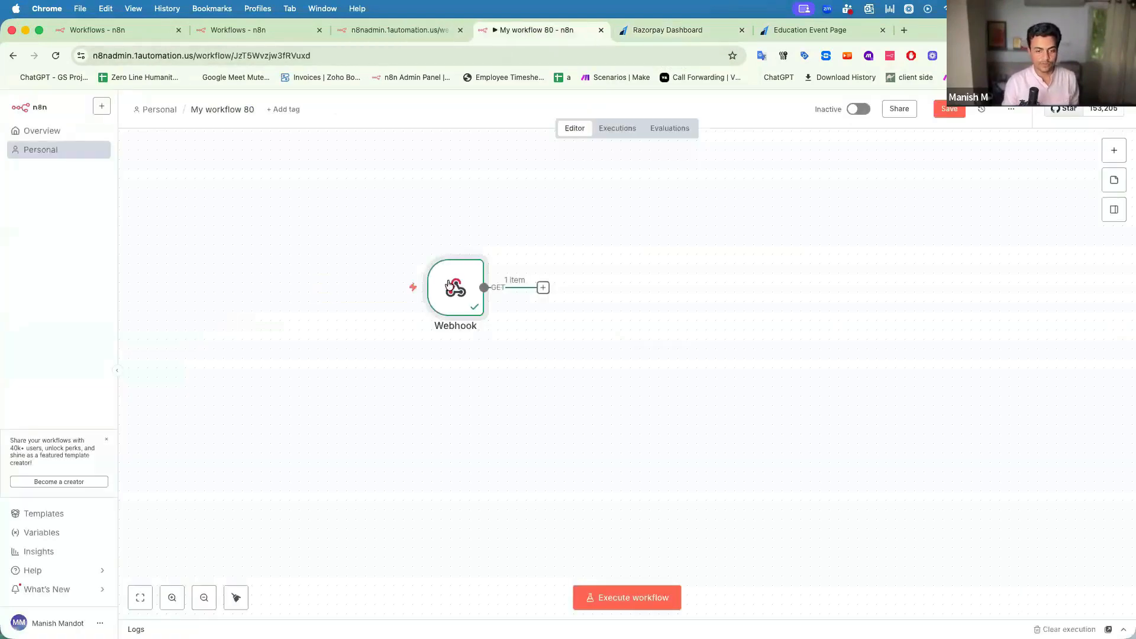
Copy the Webhook node's production URL from its settings and return to the Razorpay dashboard.
{"action": "double_click", "coordinate": [449, 274]}
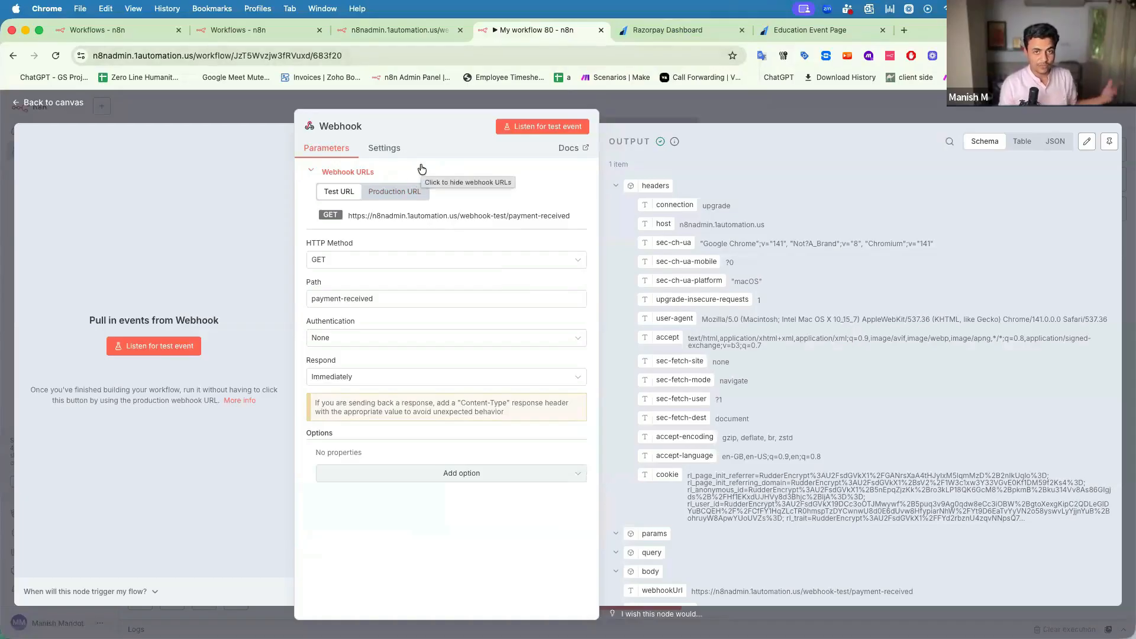
{"action": "left_click", "coordinate": [389, 193]}
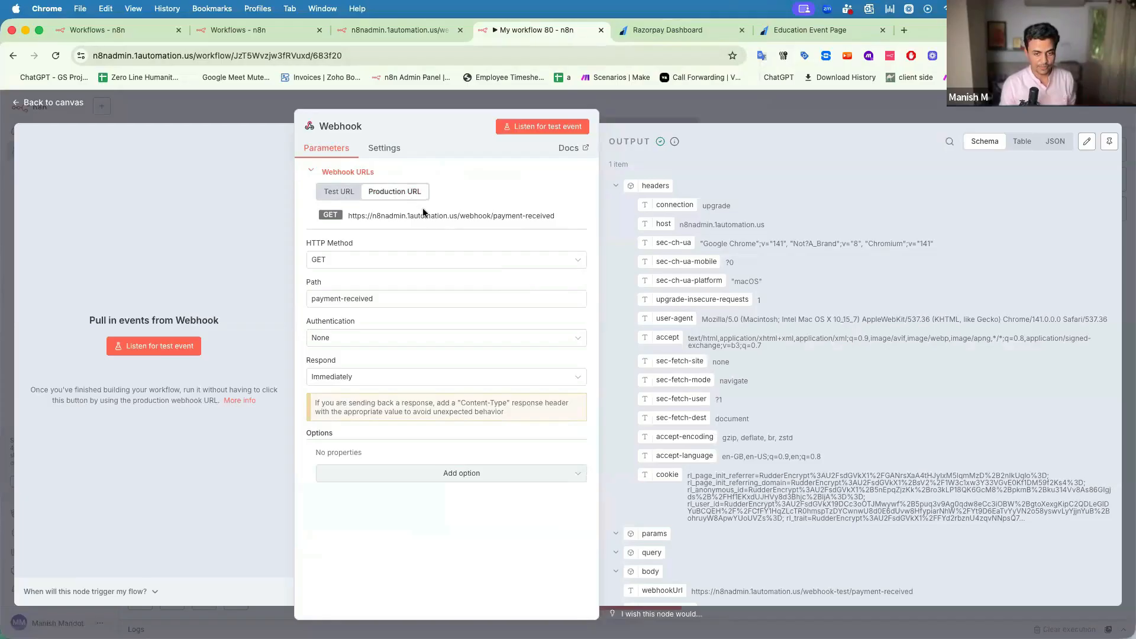
{"action": "left_click", "coordinate": [420, 217]}
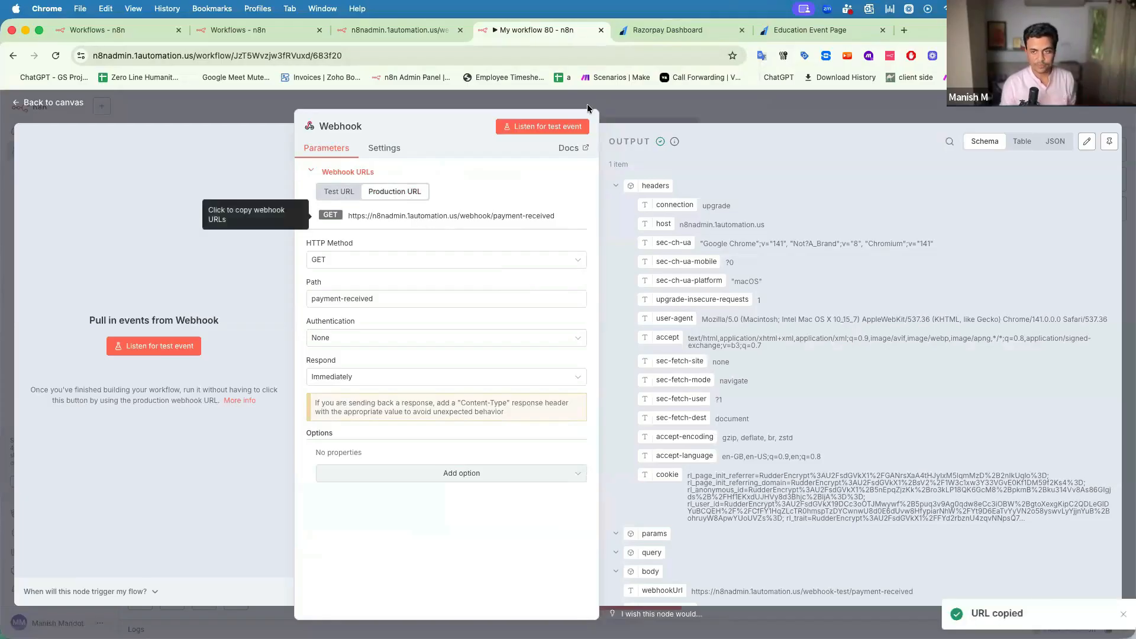
{"action": "left_click", "coordinate": [672, 31]}
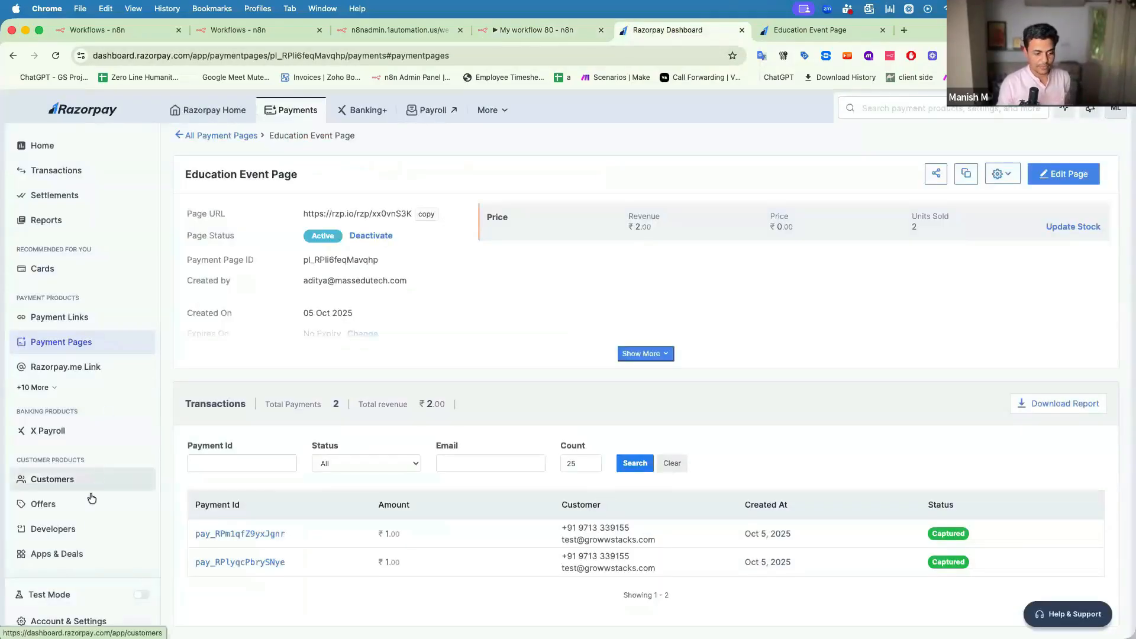
Open Developers > Webhooks in Razorpay to list the existing webhooks.
{"action": "left_click", "coordinate": [67, 530]}
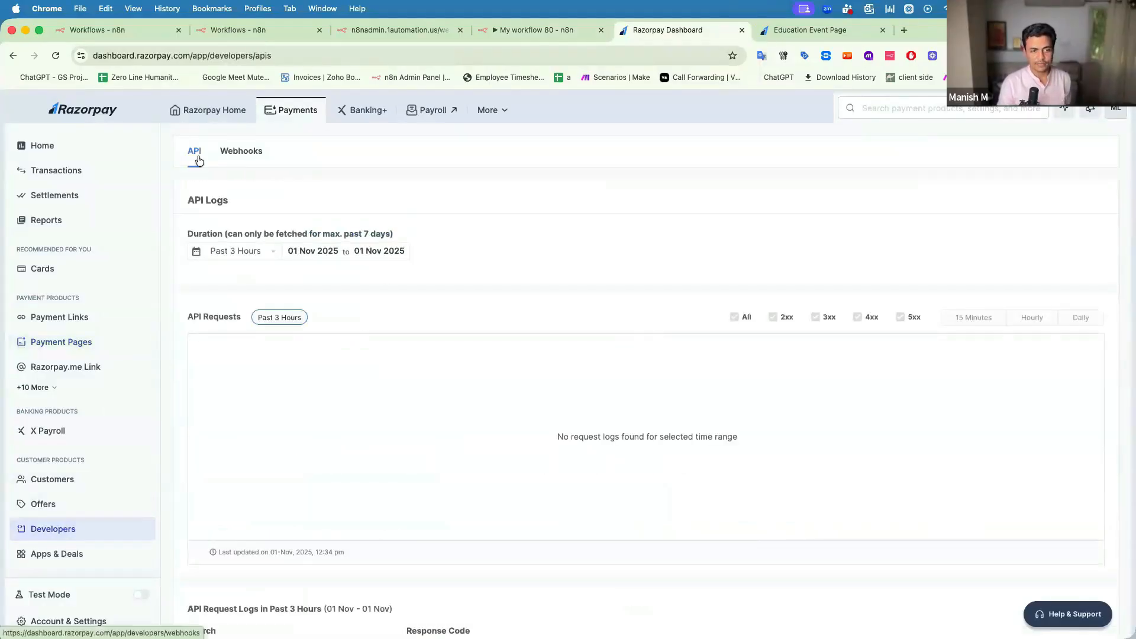
{"action": "left_click", "coordinate": [250, 155]}
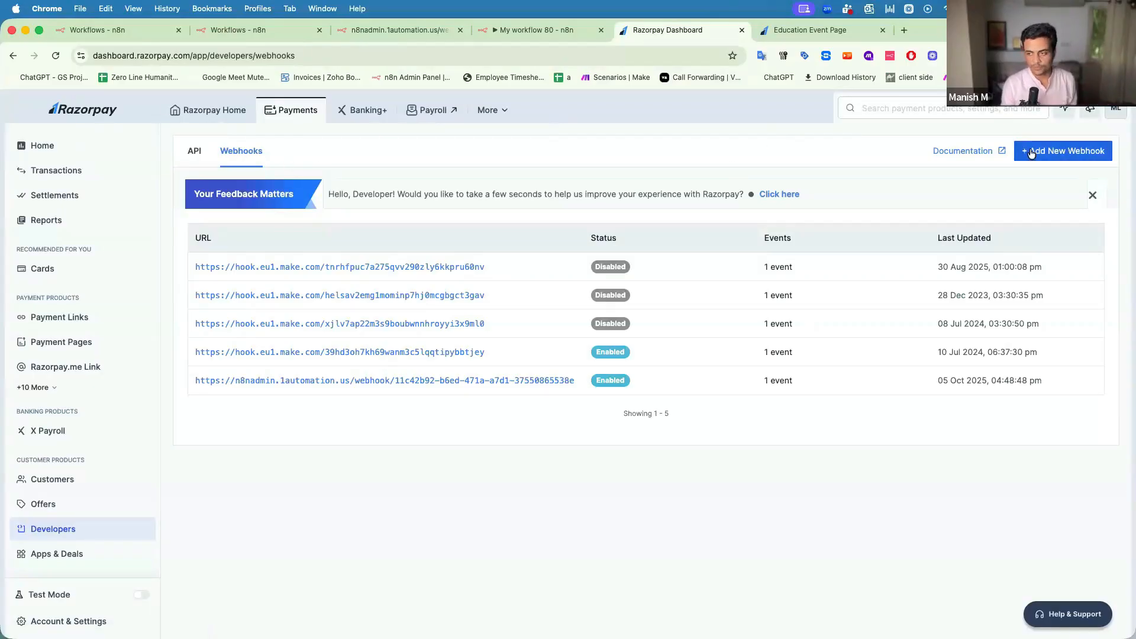
Start a new Razorpay webhook using the pasted n8n production payment-received URL.
{"action": "left_click", "coordinate": [1030, 152]}
{"action": "left_click_drag", "start_coordinate": [390, 213], "coordinate": [430, 217]}
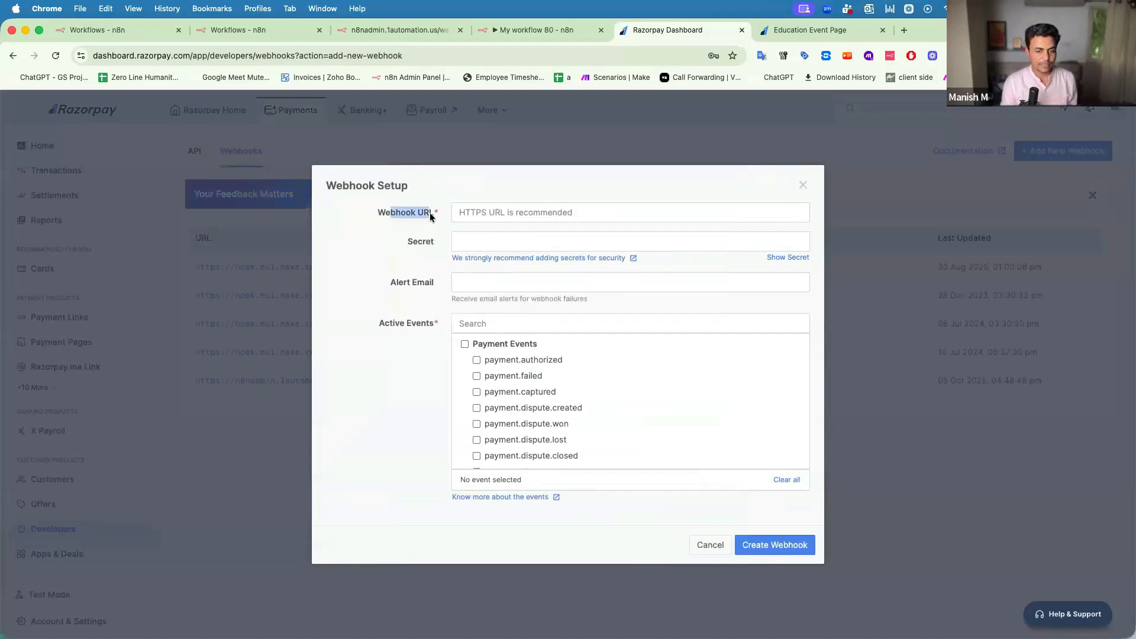
{"action": "left_click", "coordinate": [500, 213]}
{"action": "key", "text": "super+v"}
{"action": "left_click_drag", "start_coordinate": [458, 213], "coordinate": [707, 212]}
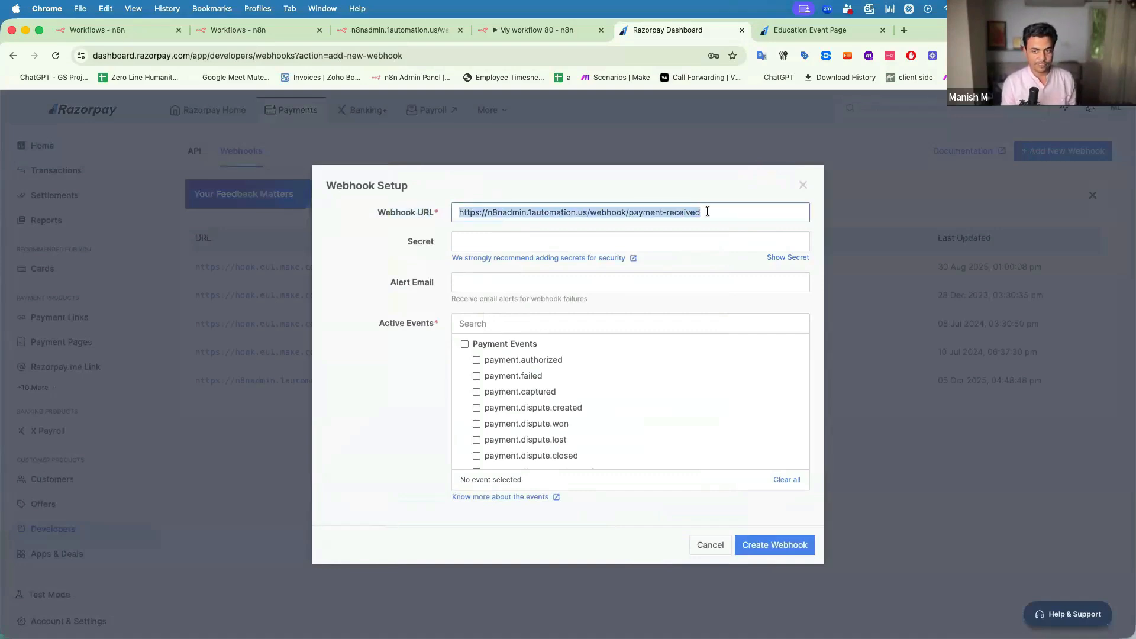
{"action": "left_click", "coordinate": [535, 32]}
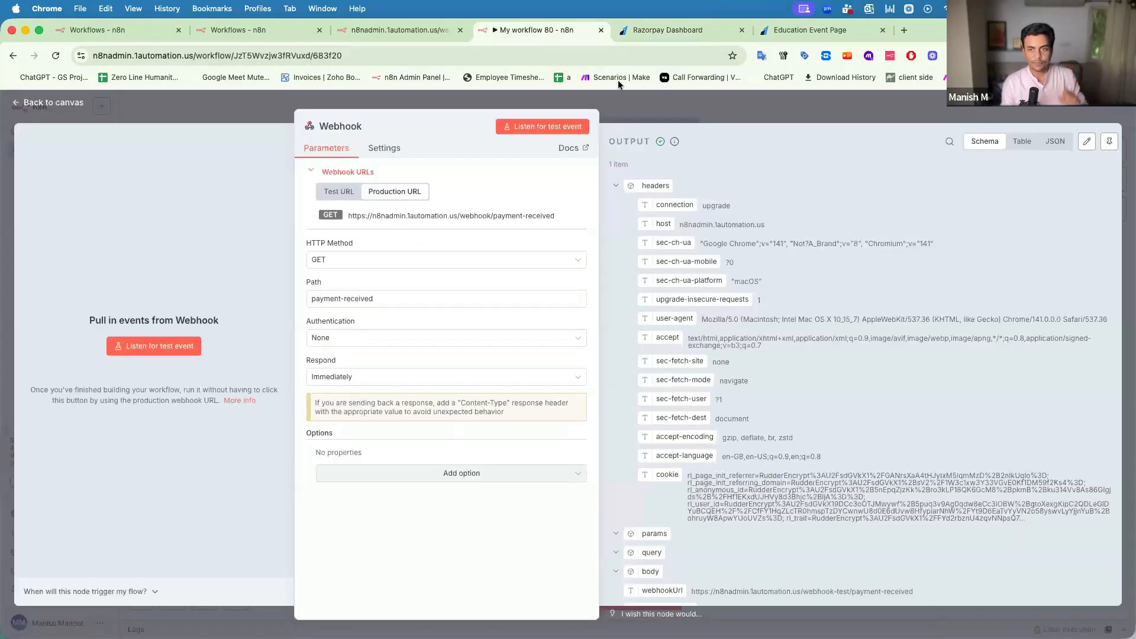
{"action": "left_click", "coordinate": [658, 31]}
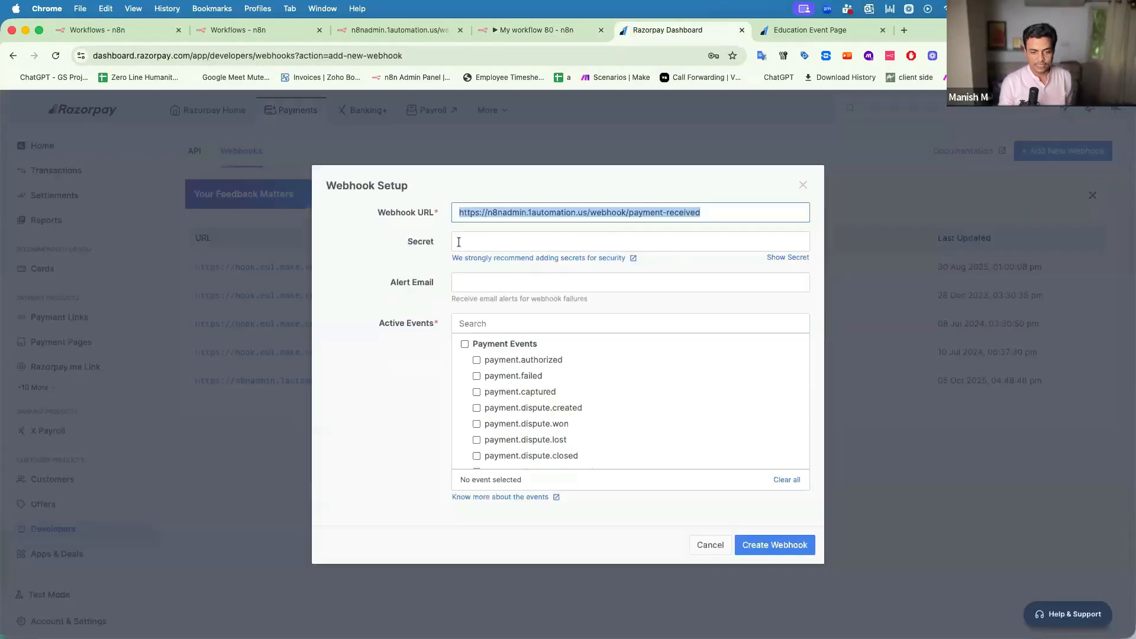
Leave the secret empty, subscribe to payment.captured, create the webhook and enable Test Mode.
{"action": "left_click", "coordinate": [464, 239]}
{"action": "left_click", "coordinate": [485, 309]}
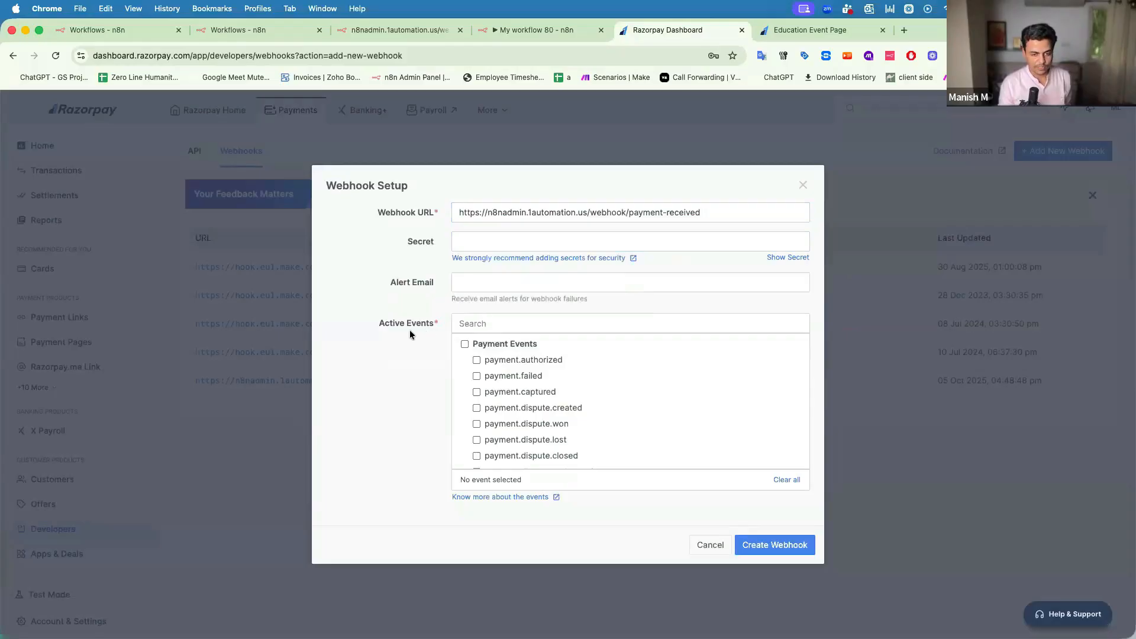
{"action": "left_click_drag", "start_coordinate": [382, 322], "coordinate": [422, 324]}
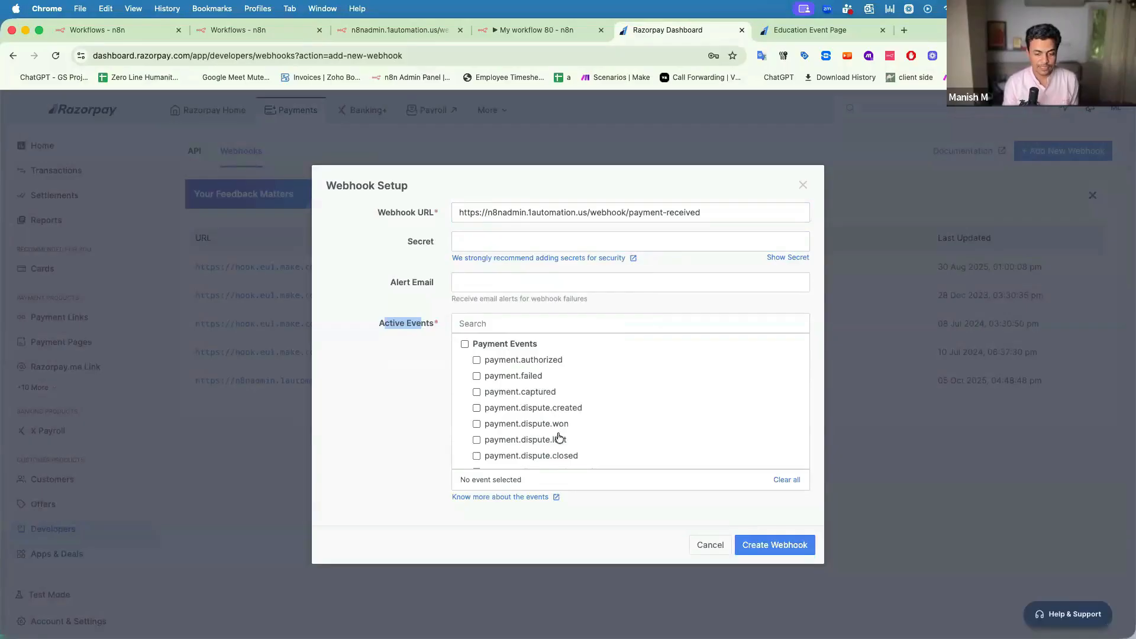
{"action": "scroll", "coordinate": [556, 446], "scroll_direction": "down", "scroll_amount": 10}
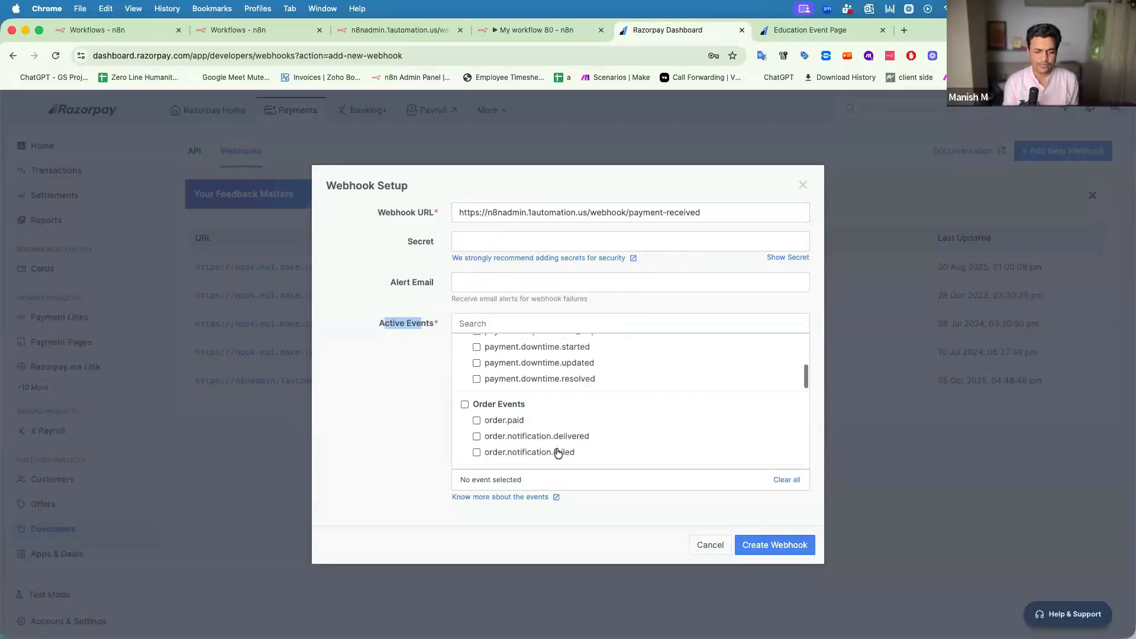
{"action": "scroll", "coordinate": [545, 435], "scroll_direction": "down", "scroll_amount": 2}
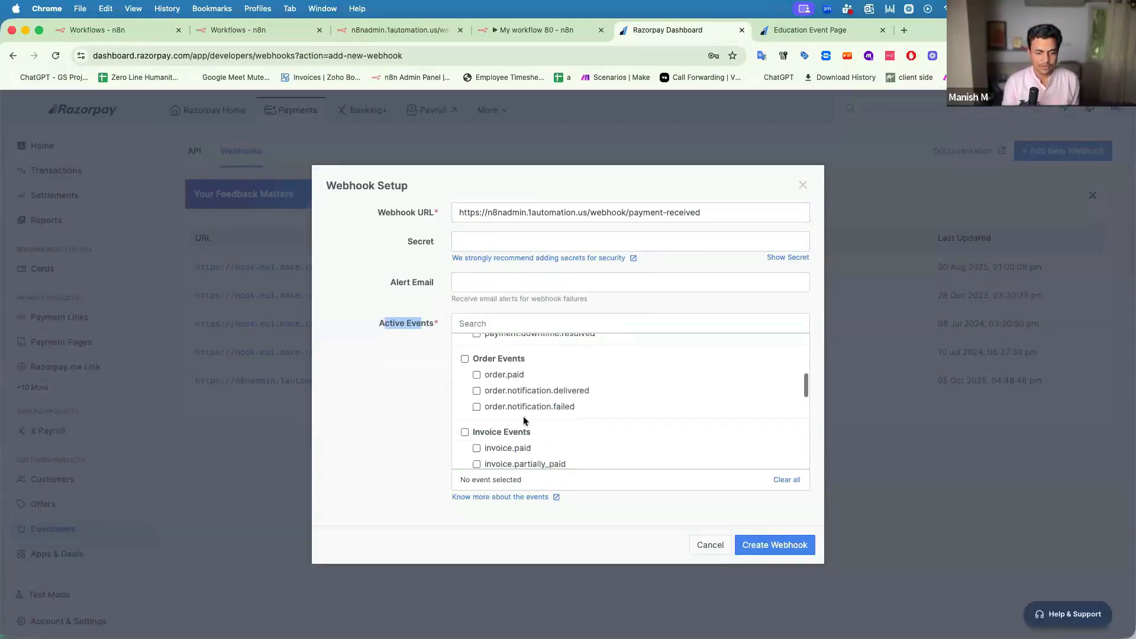
{"action": "scroll", "coordinate": [502, 376], "scroll_direction": "down", "scroll_amount": 10}
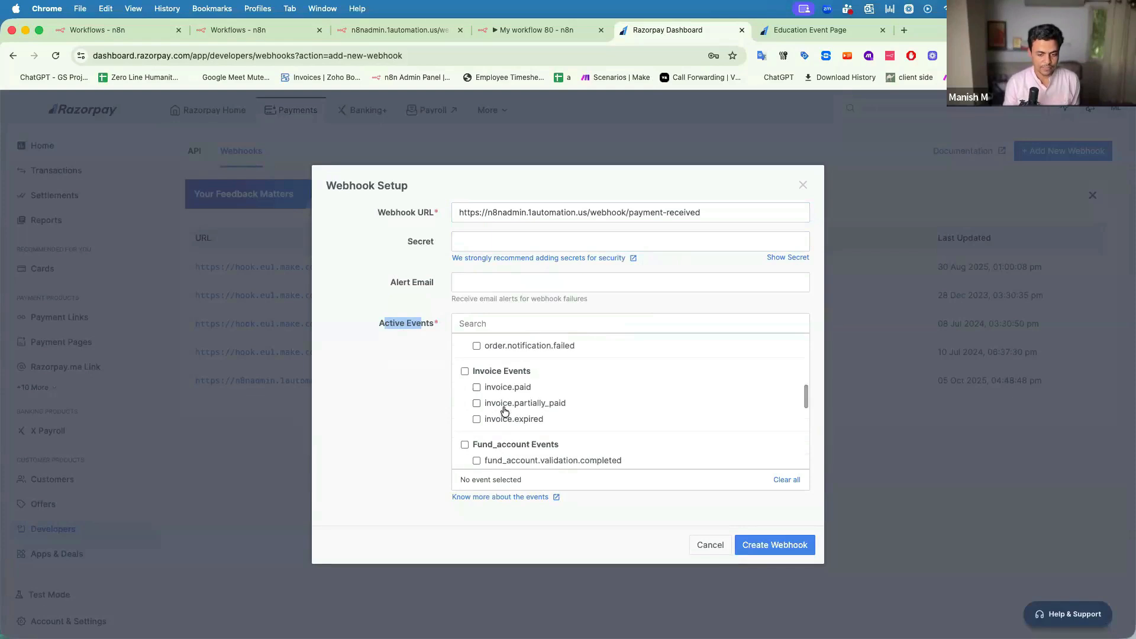
{"action": "scroll", "coordinate": [511, 385], "scroll_direction": "up", "scroll_amount": 5}
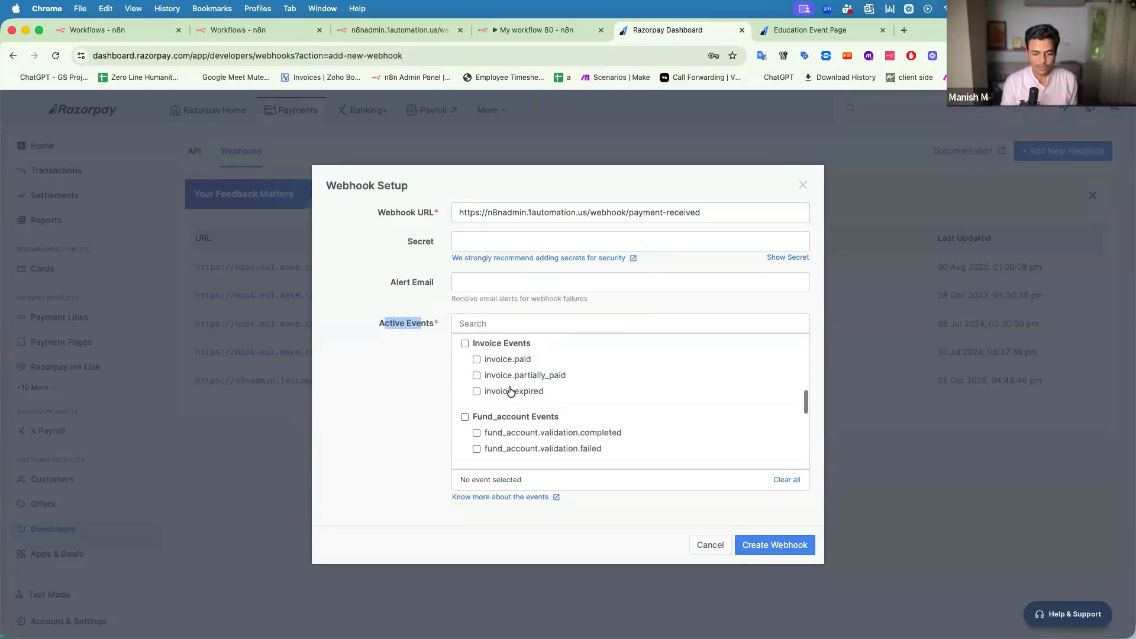
{"action": "scroll", "coordinate": [508, 392], "scroll_direction": "up", "scroll_amount": 10}
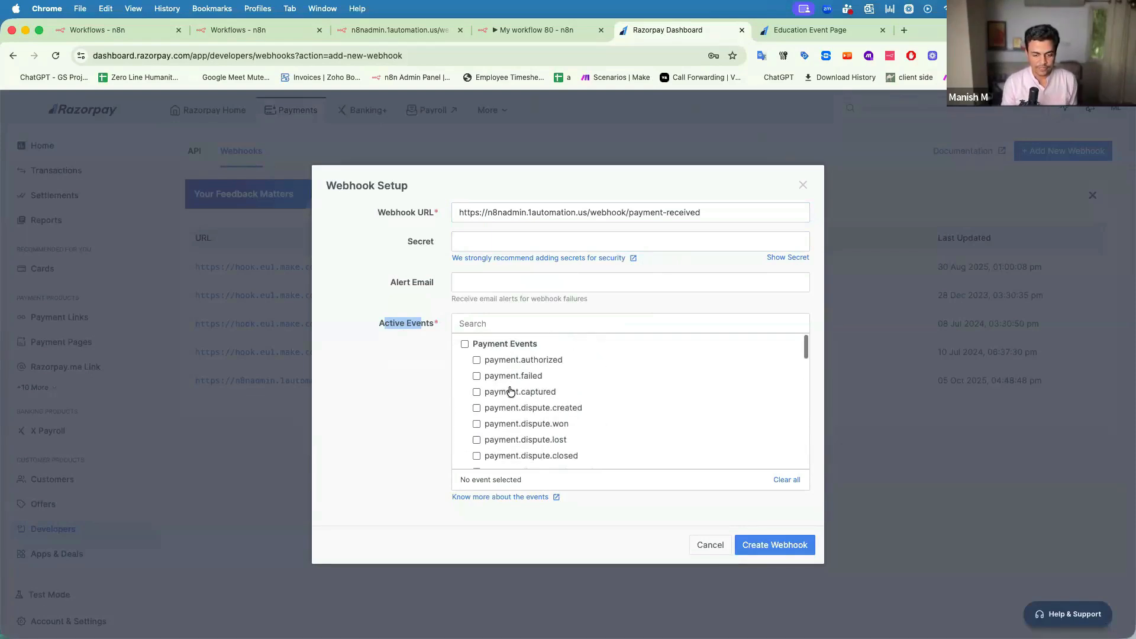
{"action": "left_click", "coordinate": [476, 392]}
{"action": "left_click", "coordinate": [421, 388]}
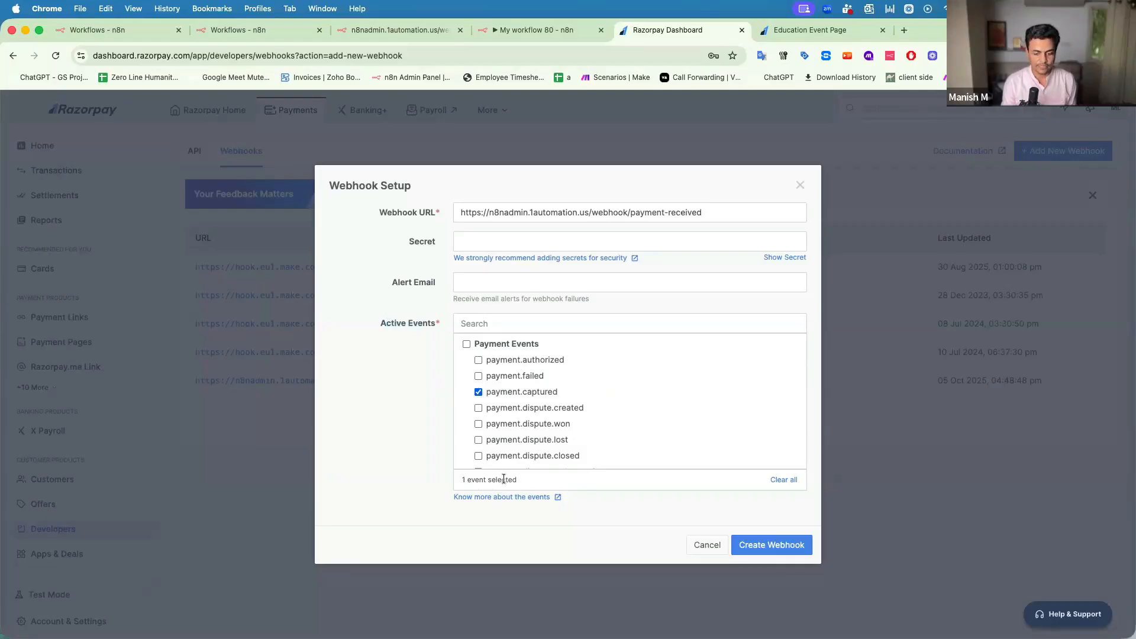
{"action": "left_click", "coordinate": [768, 547]}
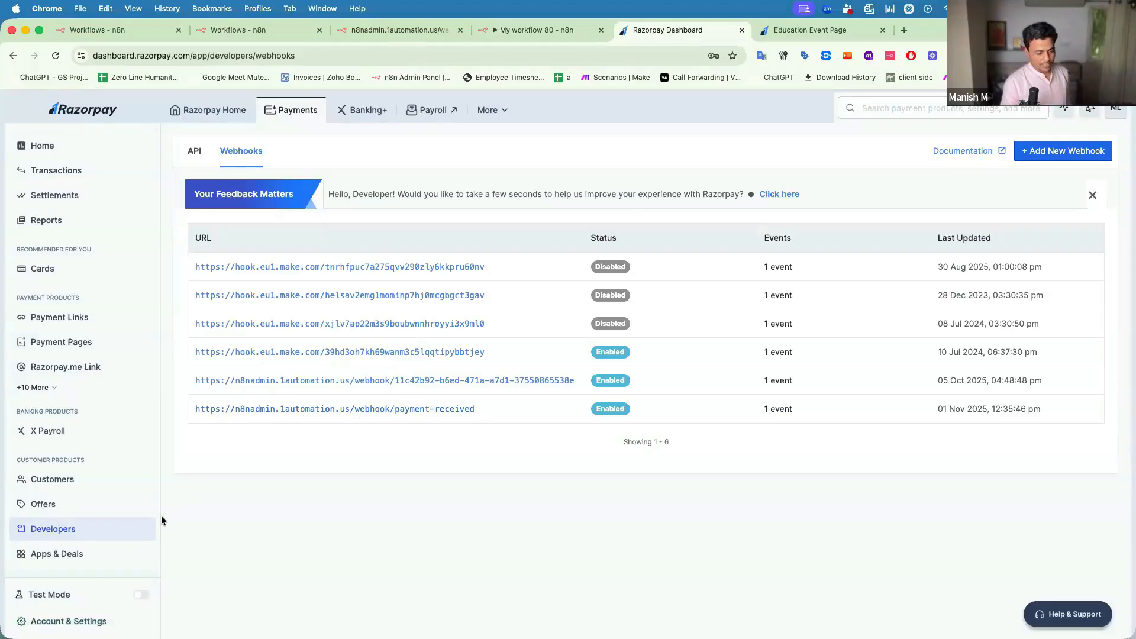
{"action": "left_click", "coordinate": [141, 597]}
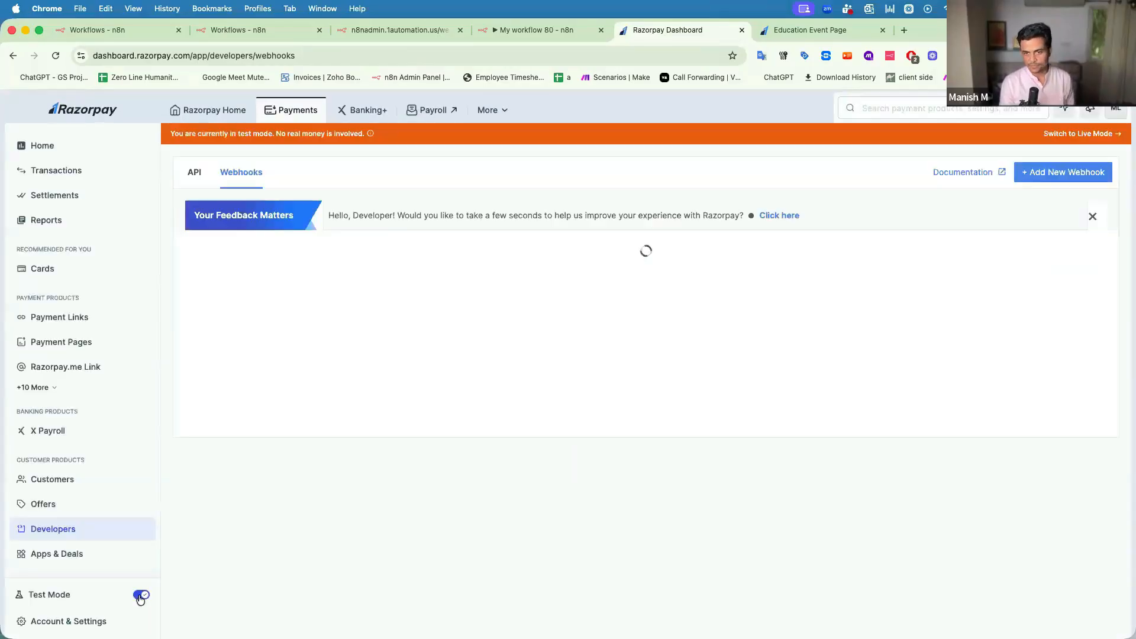
Create a new custom payment page titled 'Education Fair'.
{"action": "left_click", "coordinate": [82, 343]}
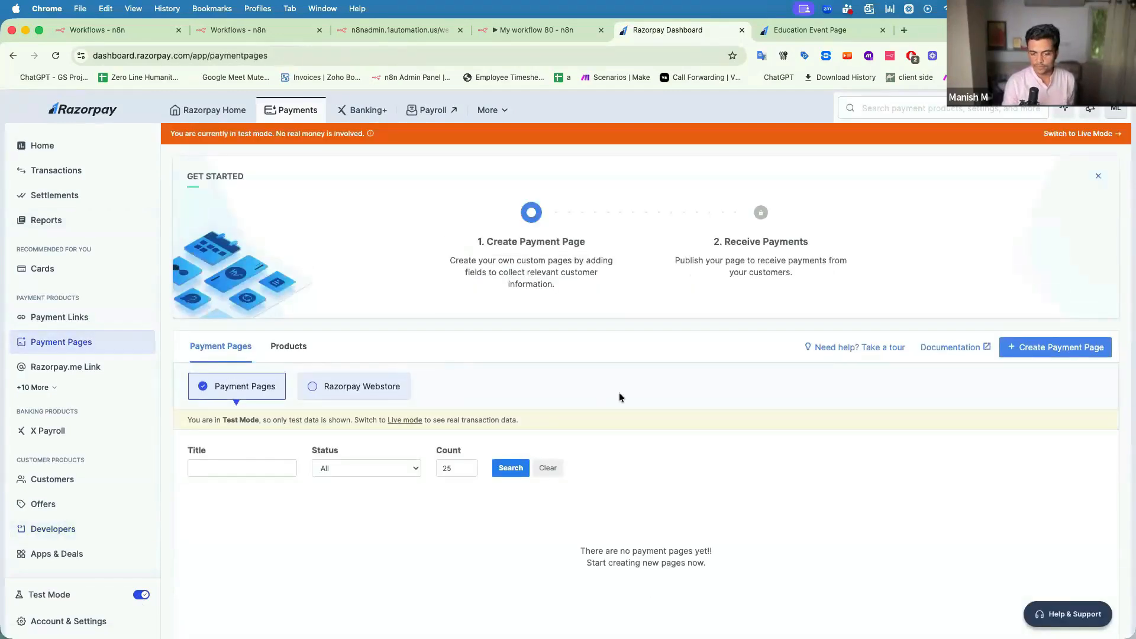
{"action": "scroll", "coordinate": [619, 397], "scroll_direction": "down", "scroll_amount": 1}
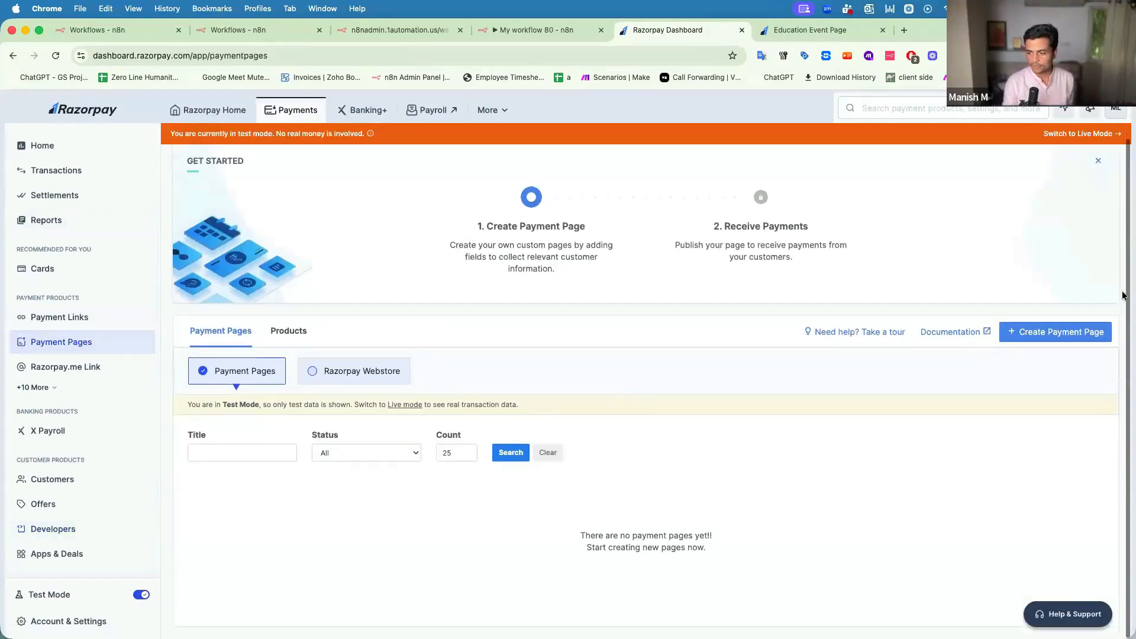
{"action": "left_click", "coordinate": [1064, 335]}
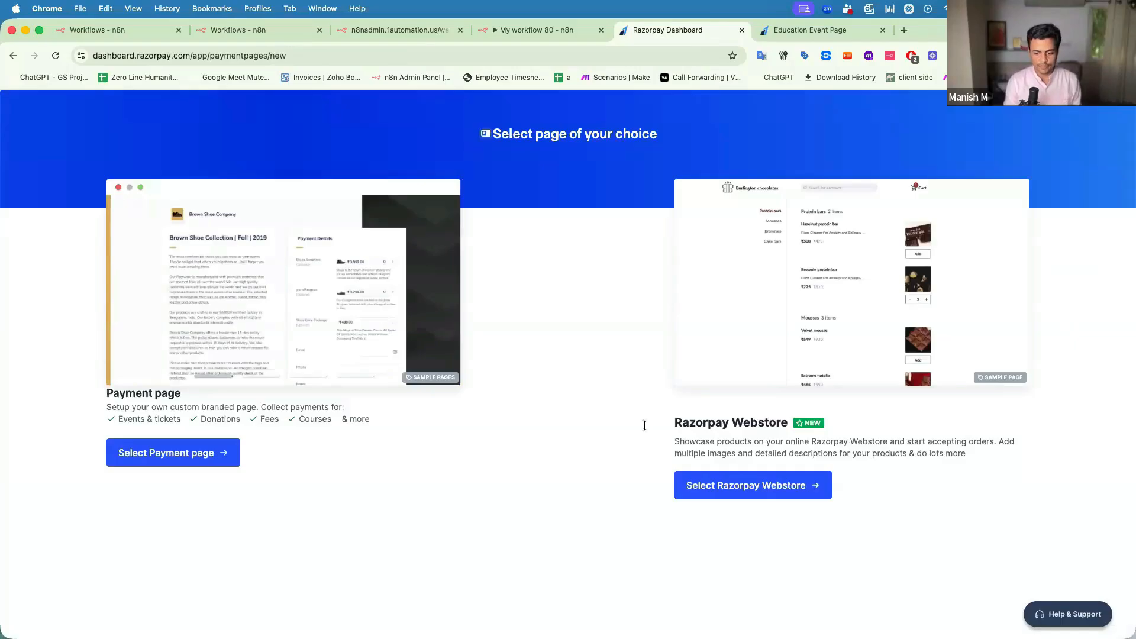
{"action": "left_click", "coordinate": [175, 458]}
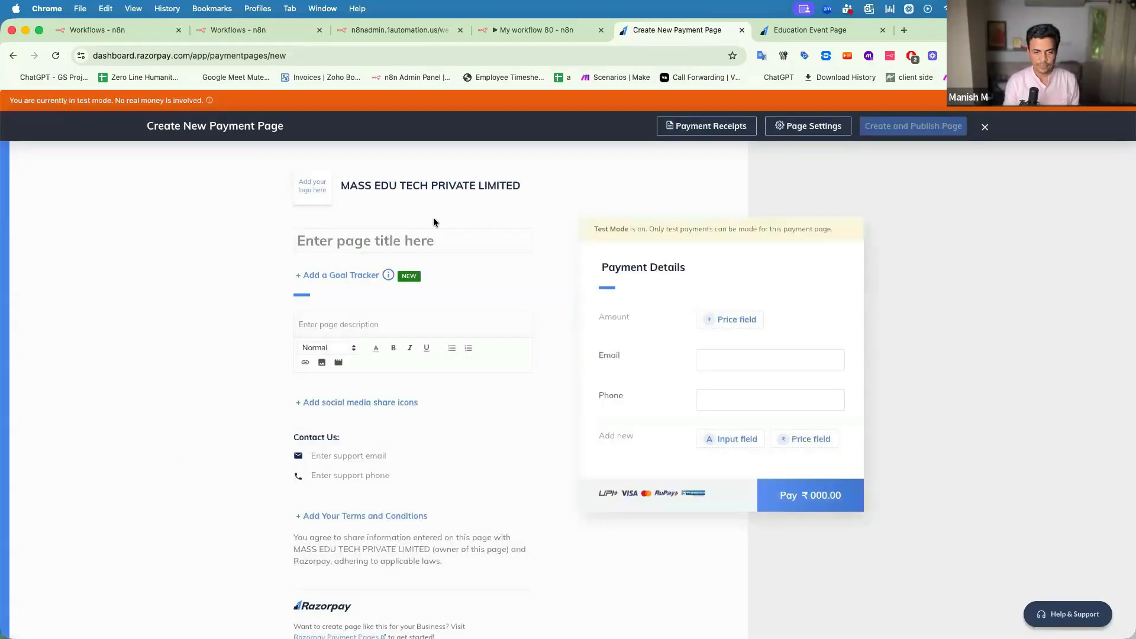
{"action": "left_click", "coordinate": [410, 241]}
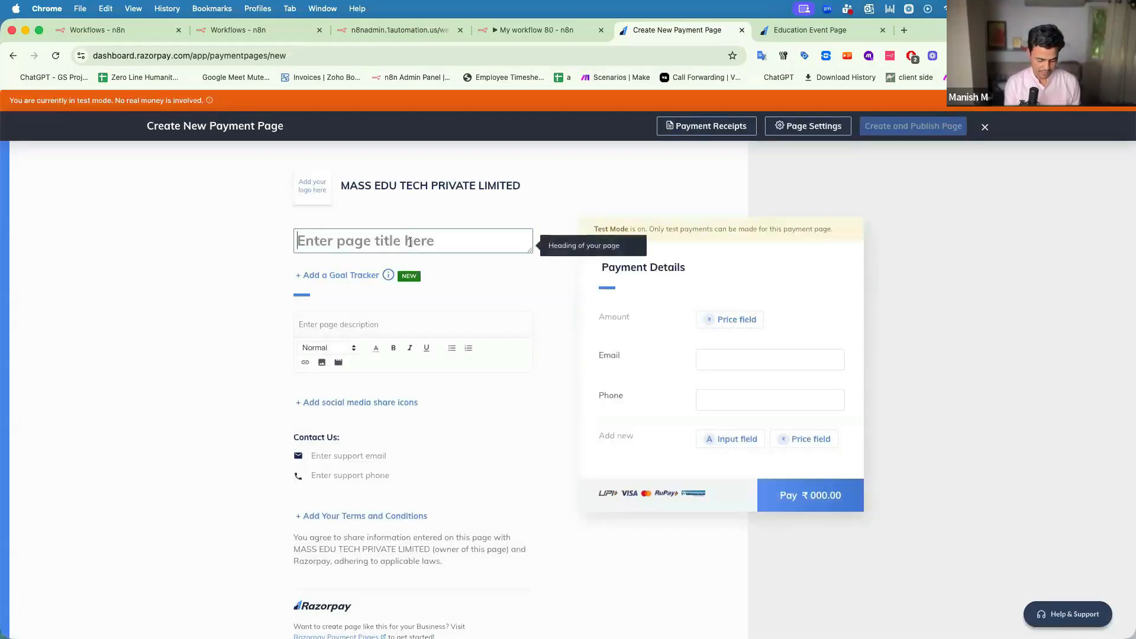
{"action": "type", "text": "TEST FOR WEBHOOK CAPTURE"}
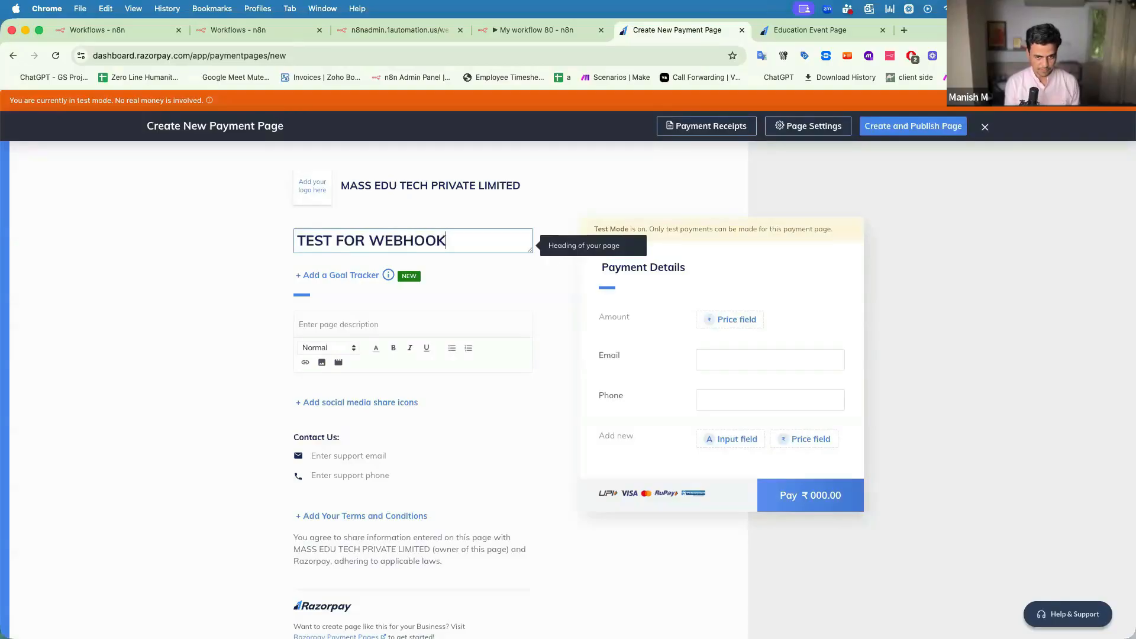
{"action": "left_click", "coordinate": [327, 312]}
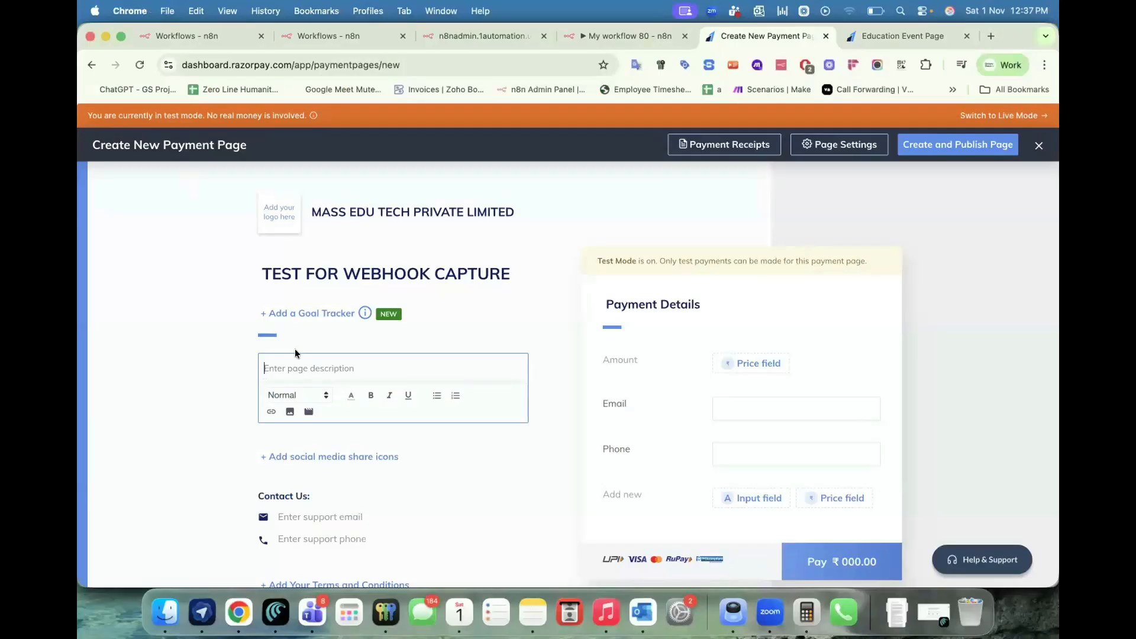
{"action": "triple_click", "coordinate": [355, 270]}
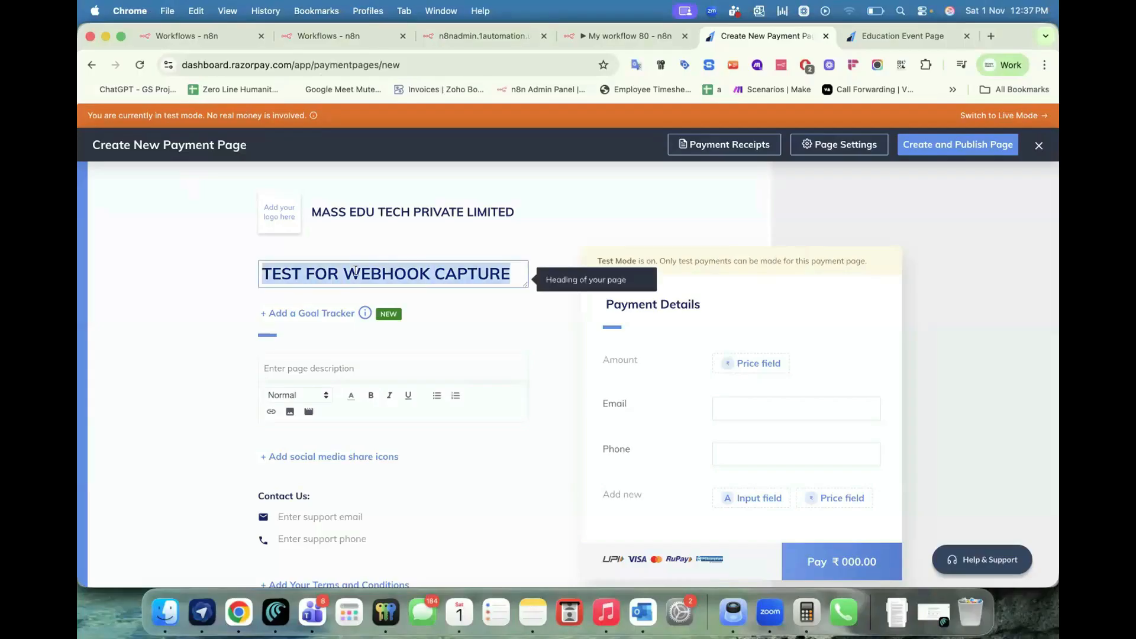
{"action": "type", "text": "Education Fair"}
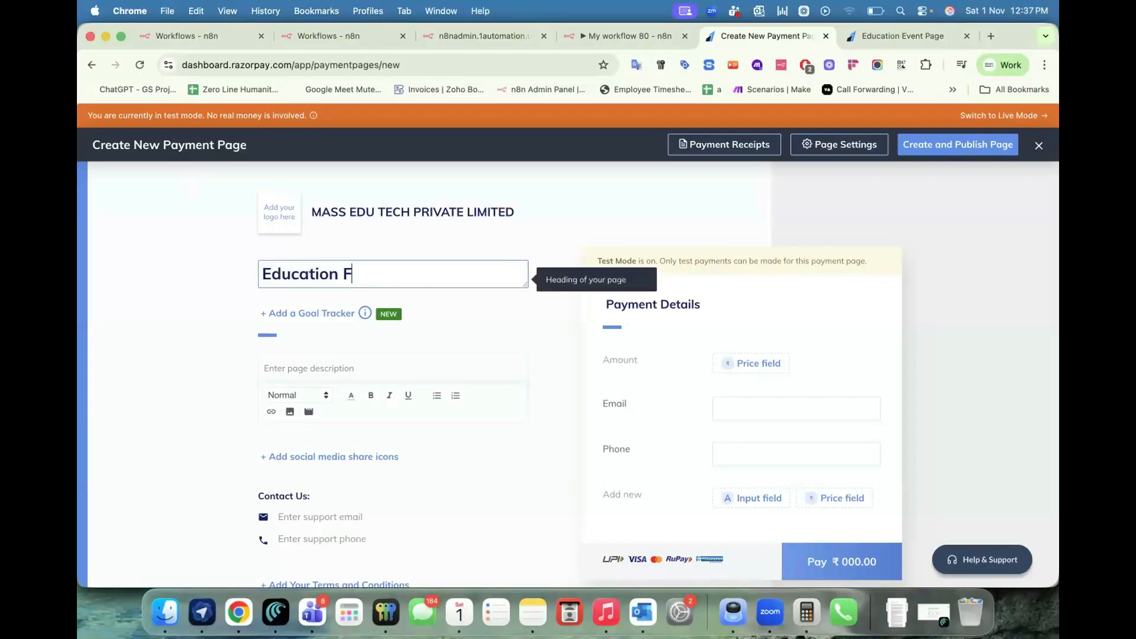
Write the description 'Info here: You can book the seat and choose the date and make payment' with a laptop screenshot.
{"action": "left_click", "coordinate": [314, 362]}
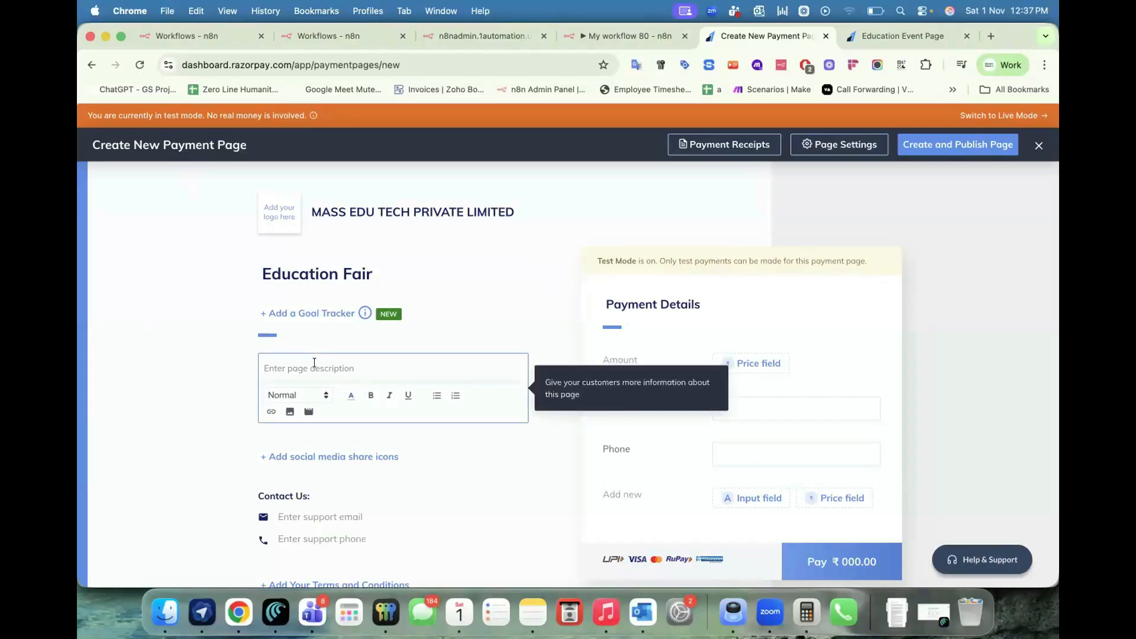
{"action": "type", "text": "Info here:"}
{"action": "key", "text": "Return"}
{"action": "type", "text": "You can book the d"}
{"action": "key", "text": "BackSpace"}
{"action": "type", "text": "seat and choose the date "}
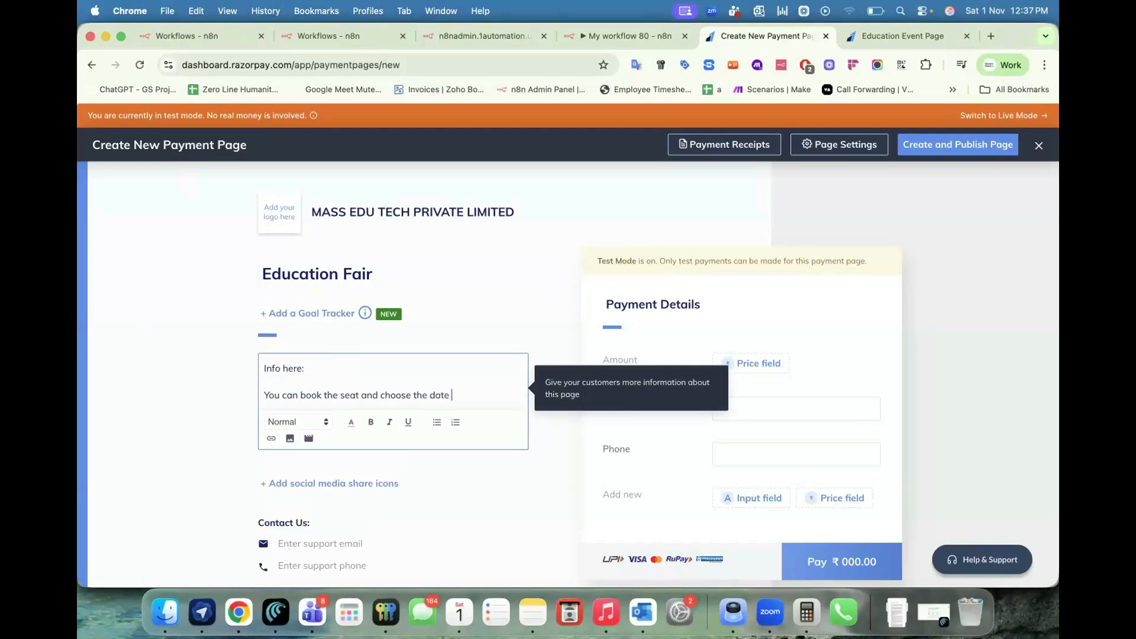
{"action": "type", "text": "and make payment"}
{"action": "key", "text": "Return"}
{"action": "key", "text": "Return"}
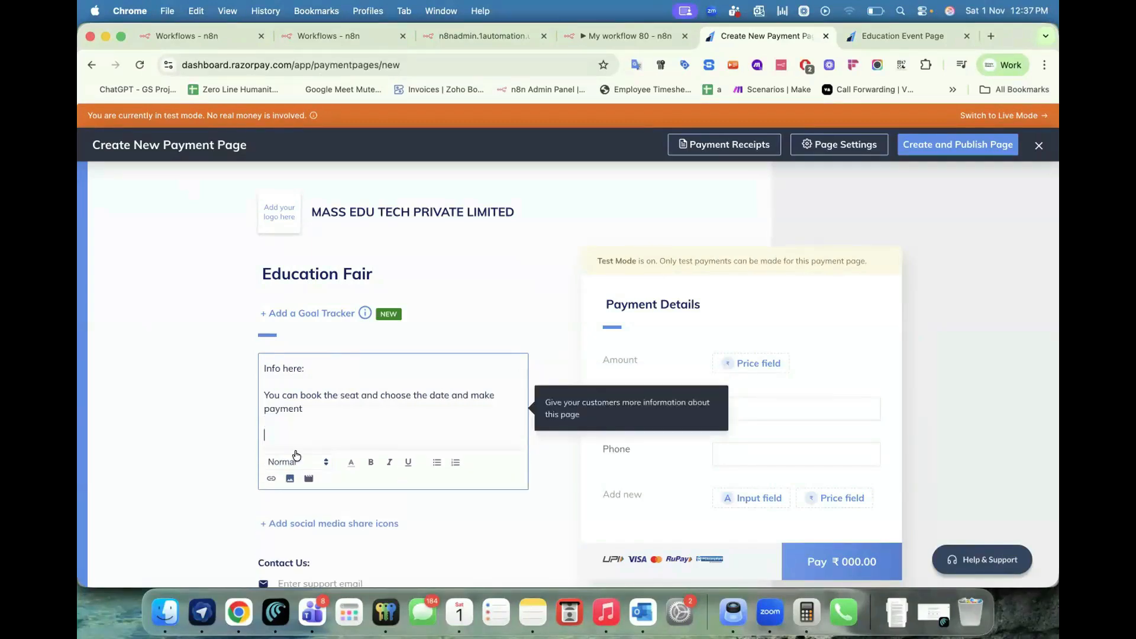
{"action": "left_click", "coordinate": [290, 478]}
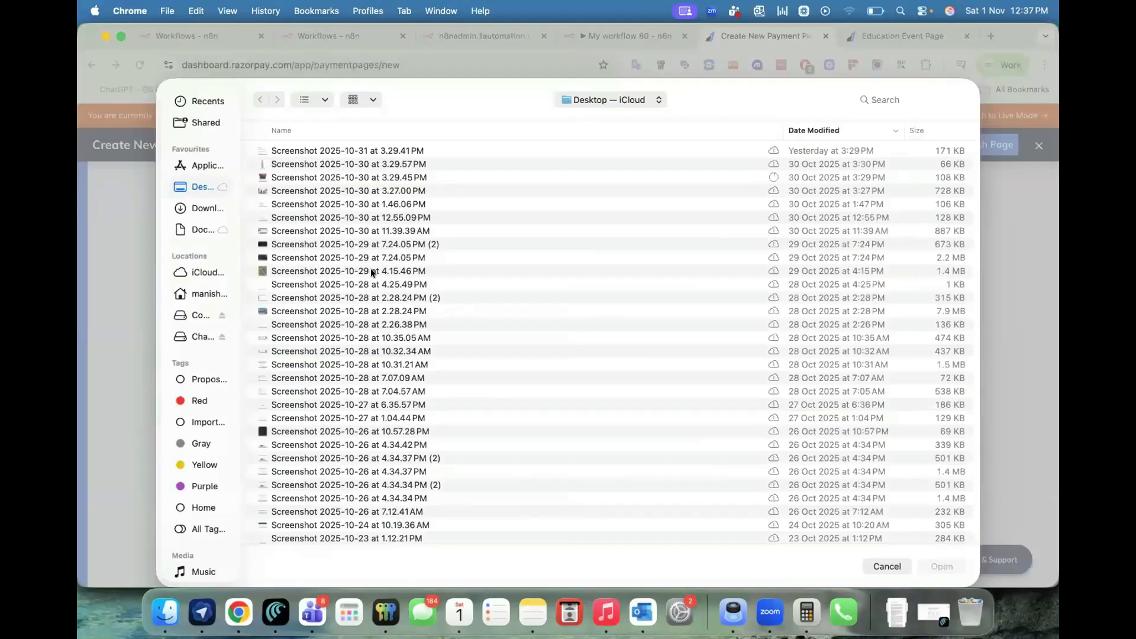
{"action": "left_click", "coordinate": [370, 270]}
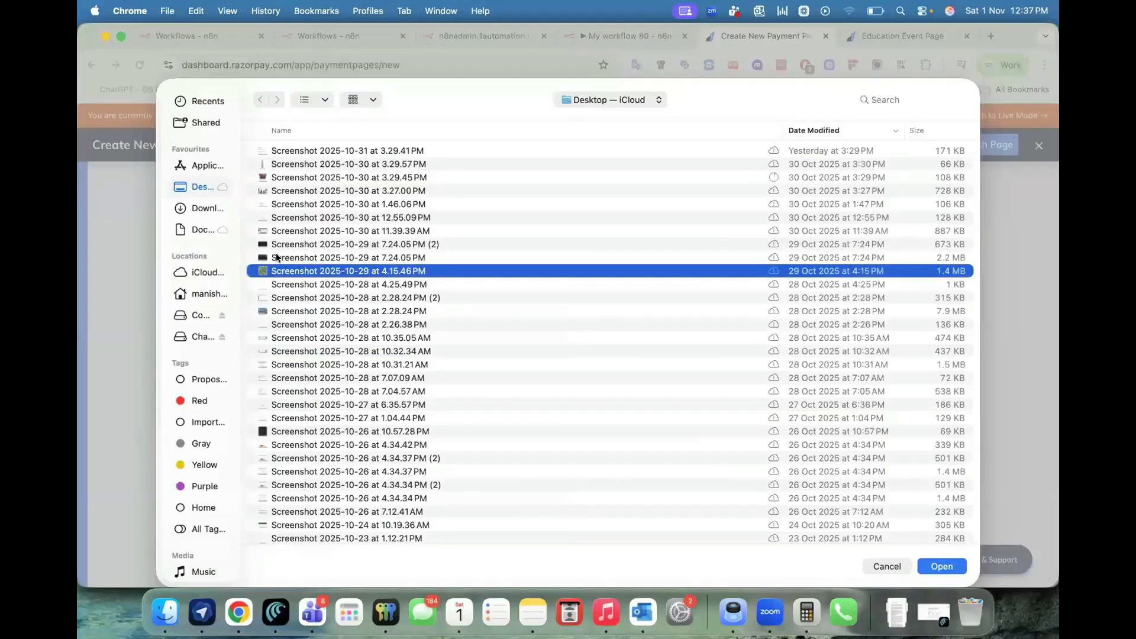
{"action": "key", "text": "Return"}
{"action": "scroll", "coordinate": [219, 378], "scroll_direction": "up", "scroll_amount": 4}
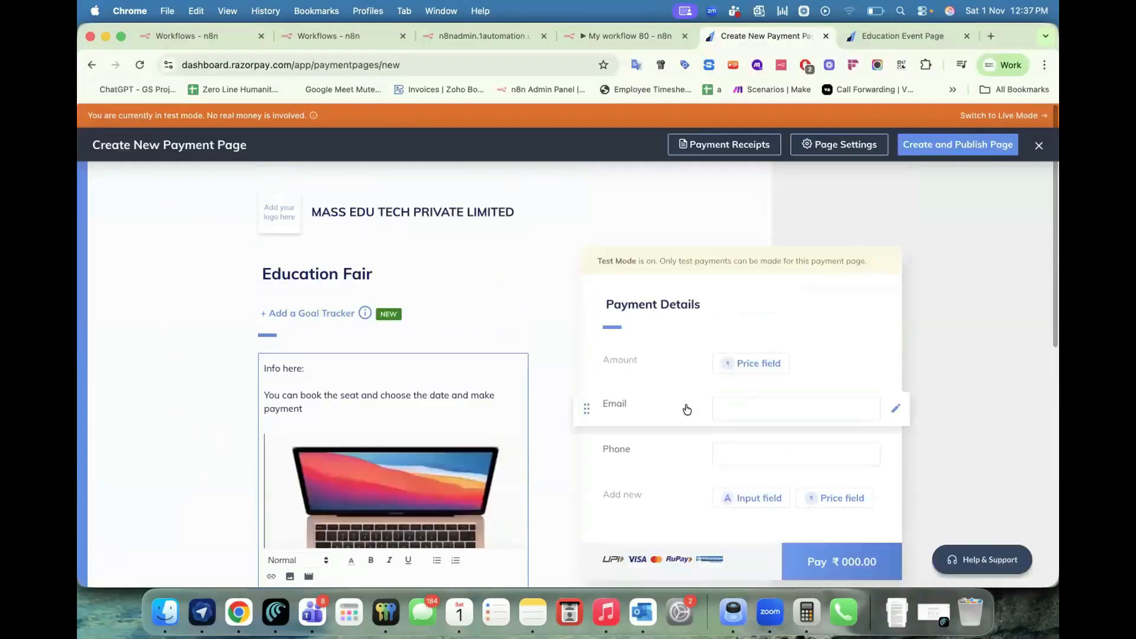
Set a fixed ₹1.00 price and add a single-line text field called Name.
{"action": "left_click", "coordinate": [734, 365]}
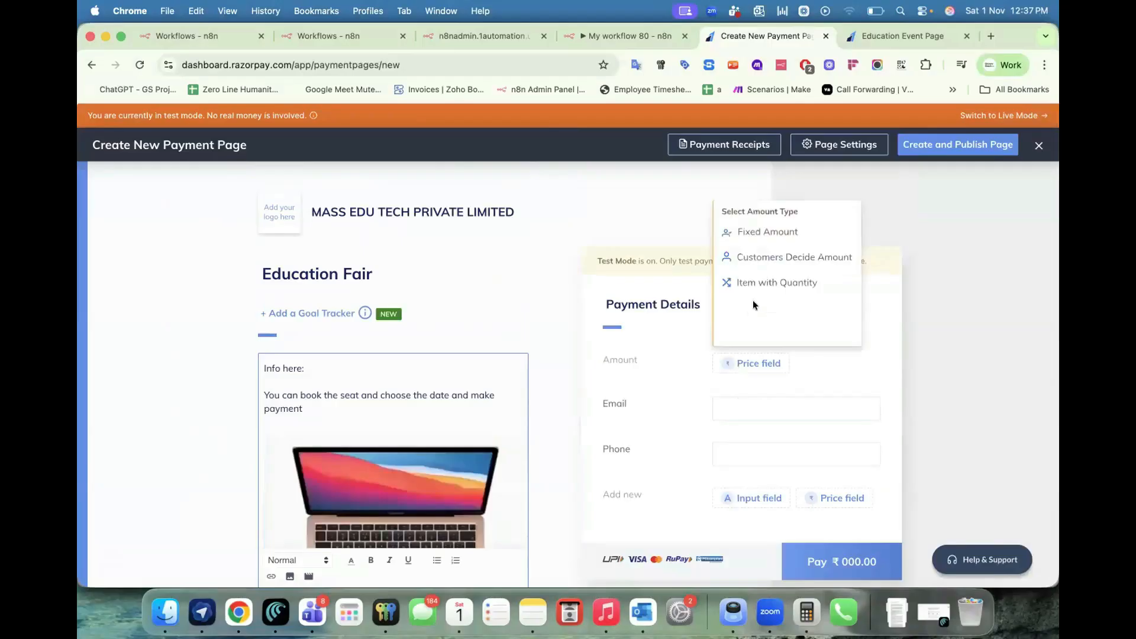
{"action": "left_click", "coordinate": [738, 233]}
{"action": "type", "text": "1"}
{"action": "left_click", "coordinate": [898, 421]}
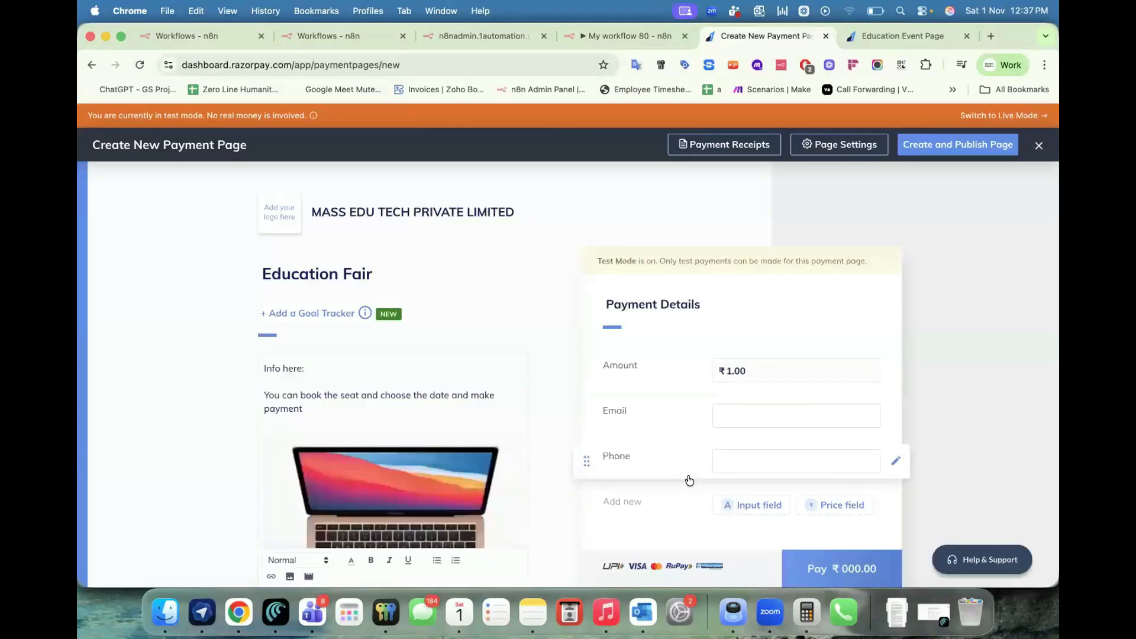
{"action": "left_click", "coordinate": [745, 505]}
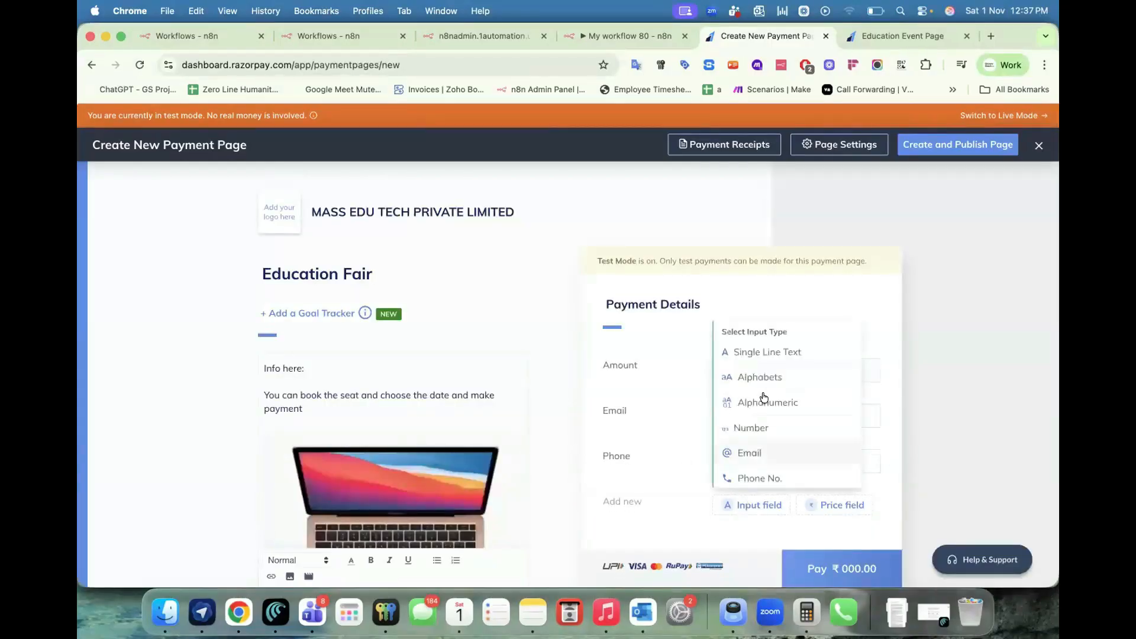
{"action": "left_click", "coordinate": [763, 353]}
{"action": "type", "text": "Name"}
{"action": "left_click", "coordinate": [898, 564]}
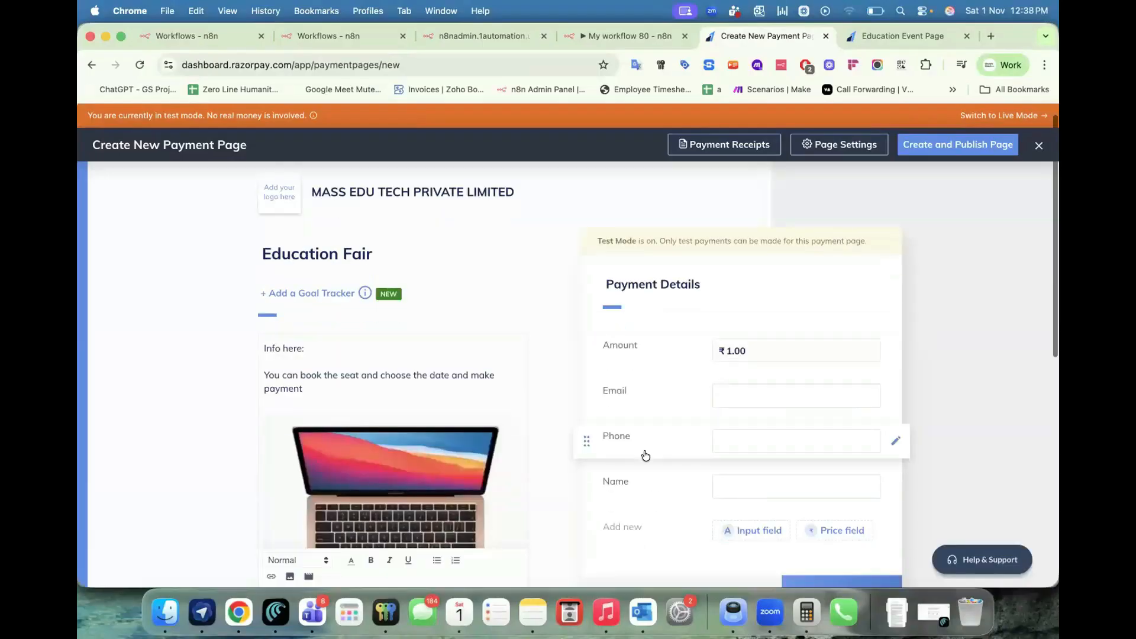
Publish the page, entering the support email and phone number under Contact Us.
{"action": "scroll", "coordinate": [645, 456], "scroll_direction": "down", "scroll_amount": 5}
{"action": "scroll", "coordinate": [662, 446], "scroll_direction": "up", "scroll_amount": 3}
{"action": "scroll", "coordinate": [663, 448], "scroll_direction": "up", "scroll_amount": 1}
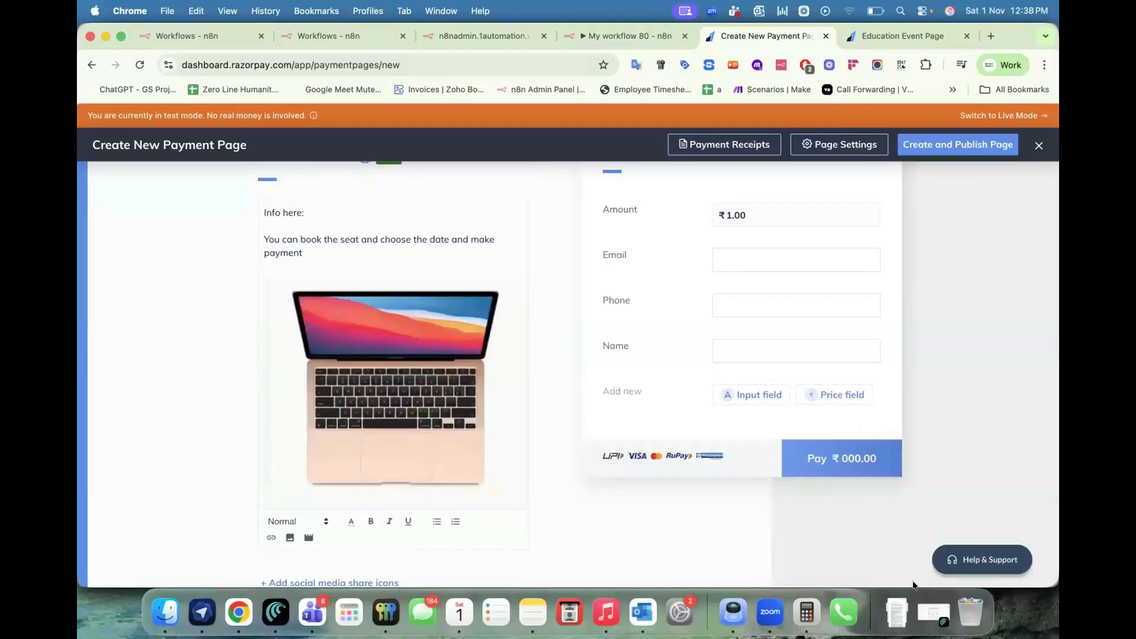
{"action": "left_click", "coordinate": [956, 149]}
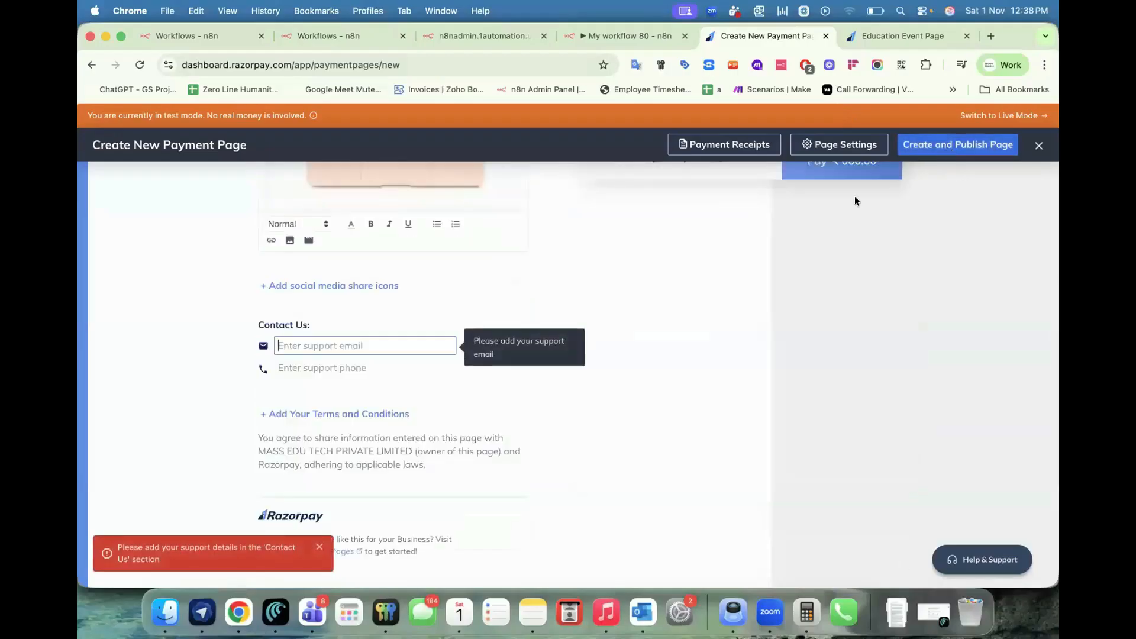
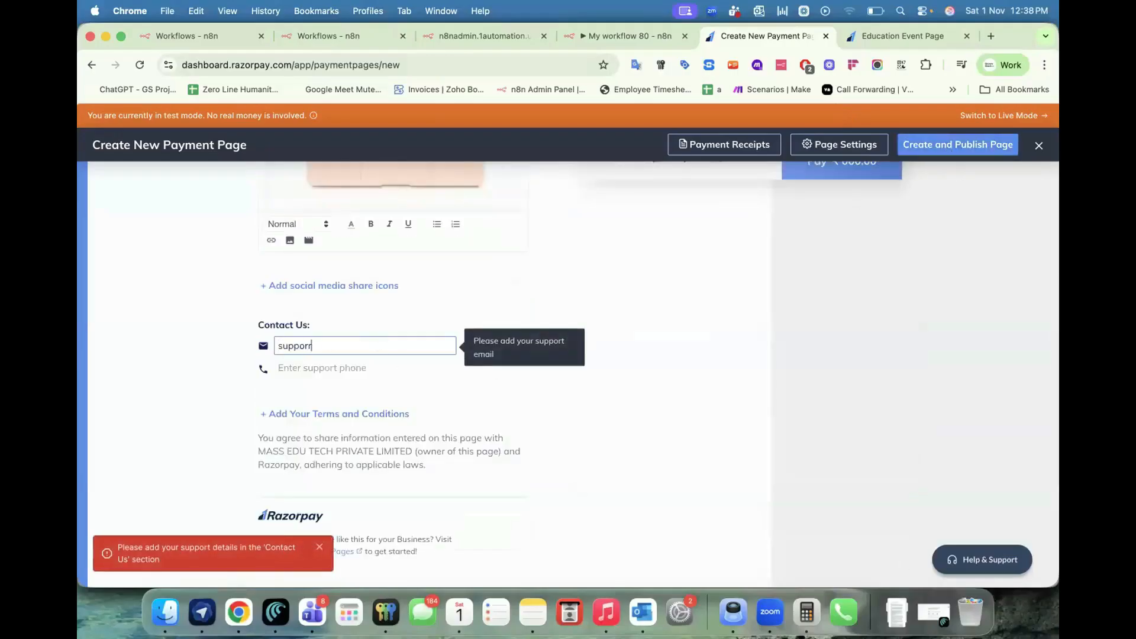
{"action": "key", "text": "Tab"}
{"action": "left_click", "coordinate": [610, 286]}
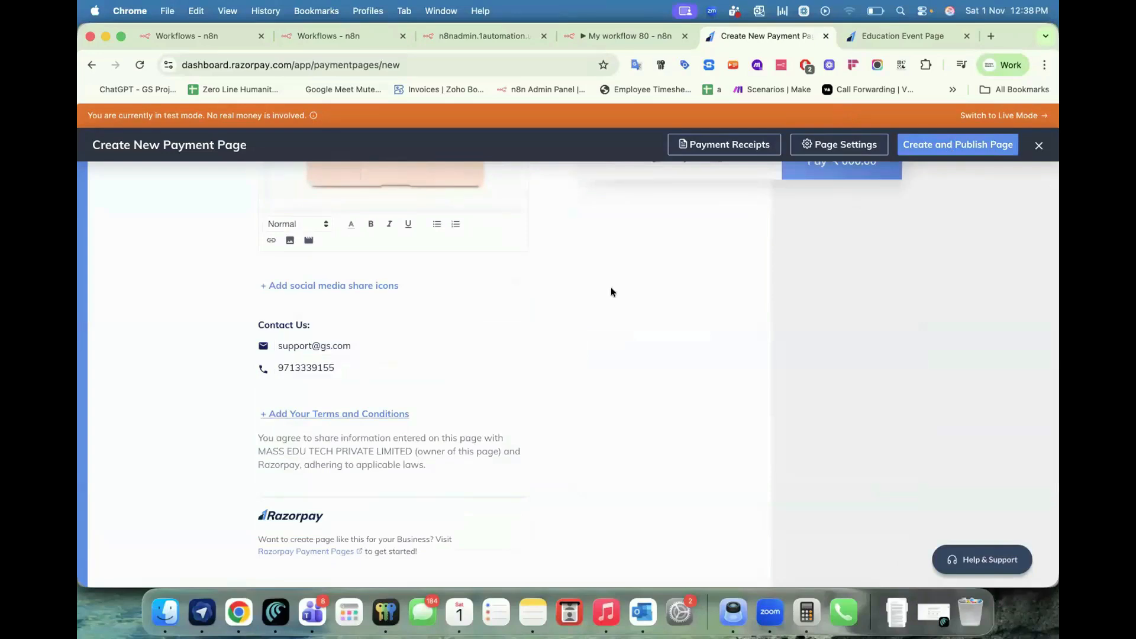
{"action": "scroll", "coordinate": [610, 286], "scroll_direction": "up", "scroll_amount": 10}
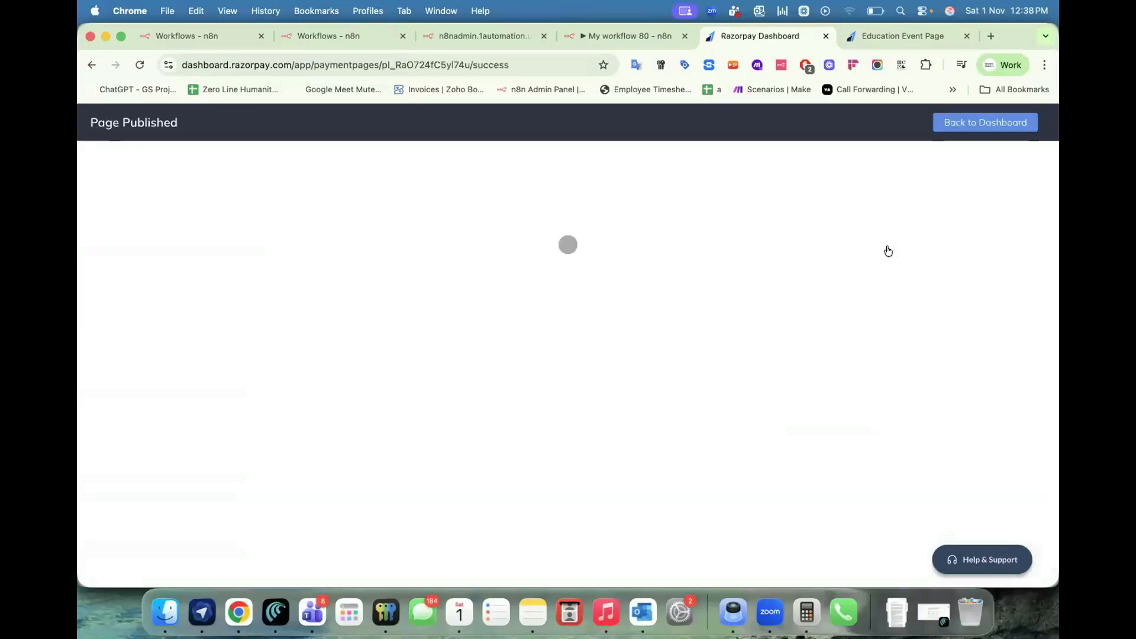
Copy and open the live Education Fair page link, then return to the n8n workflow tab.
{"action": "left_click", "coordinate": [505, 299]}
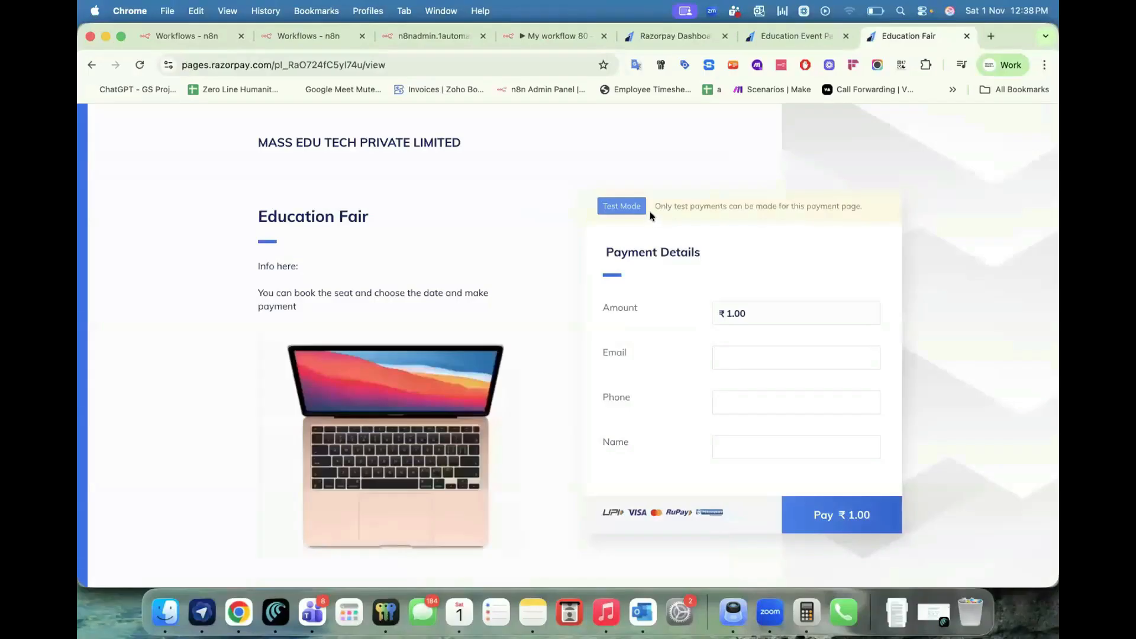
{"action": "left_click_drag", "start_coordinate": [654, 207], "coordinate": [856, 208]}
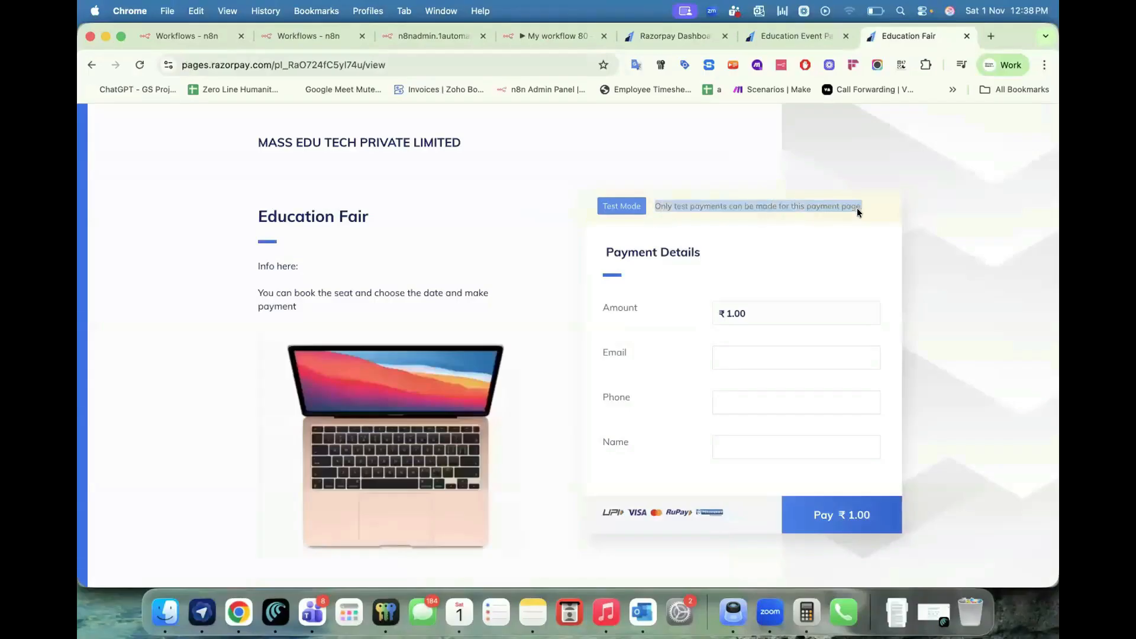
{"action": "left_click", "coordinate": [788, 208]}
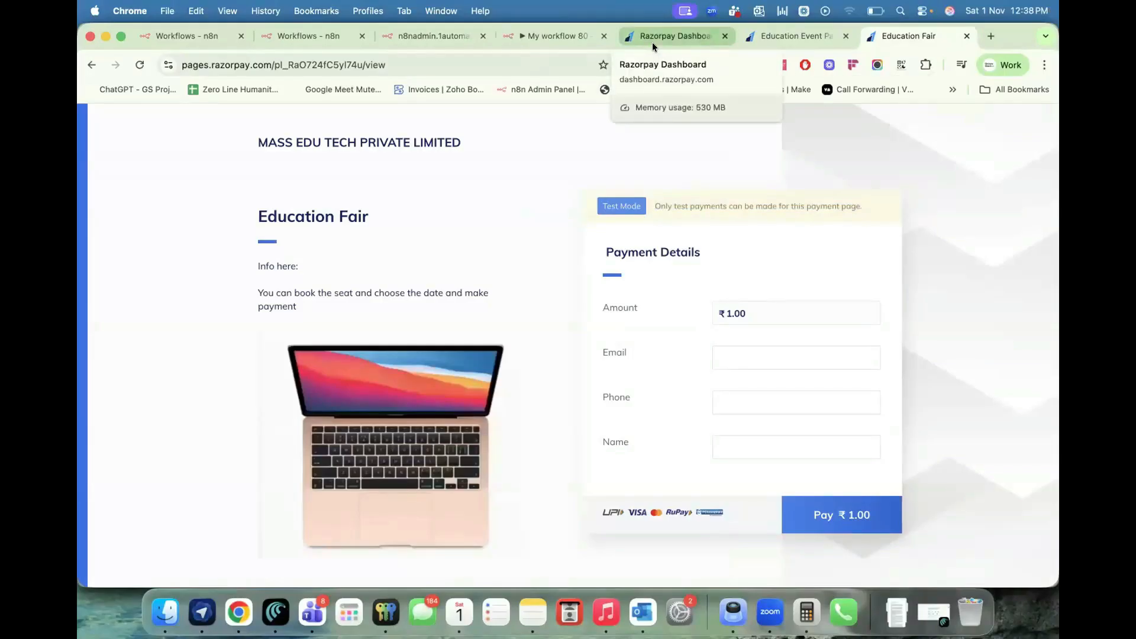
{"action": "left_click", "coordinate": [550, 34]}
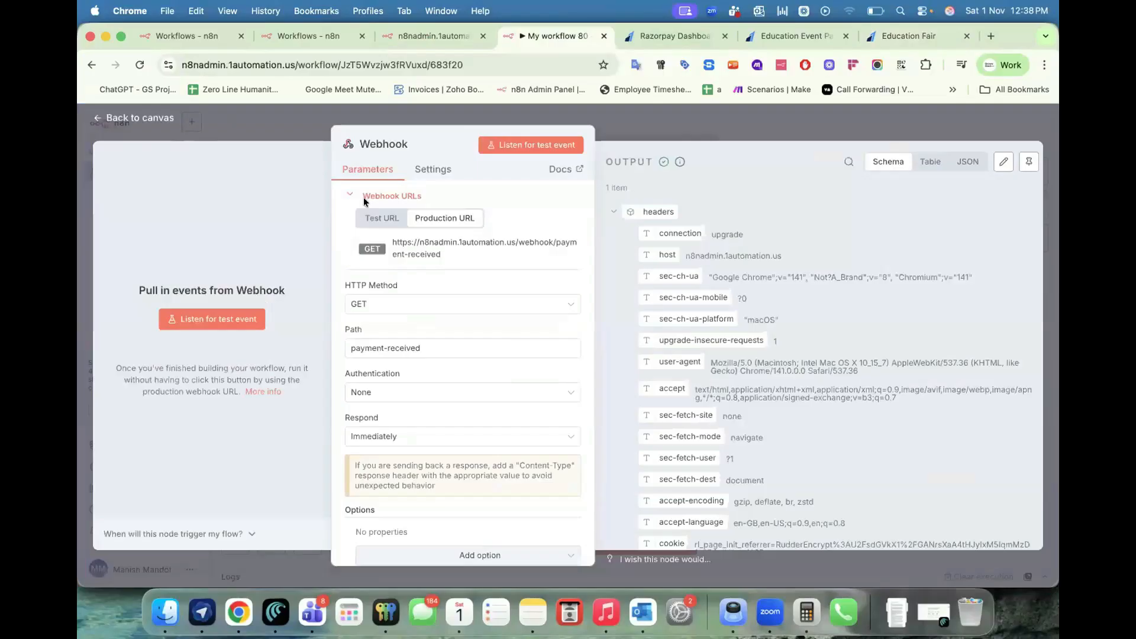
Close the Webhook node, switch My workflow 80 to Active, and show its executions.
{"action": "key", "text": "Escape"}
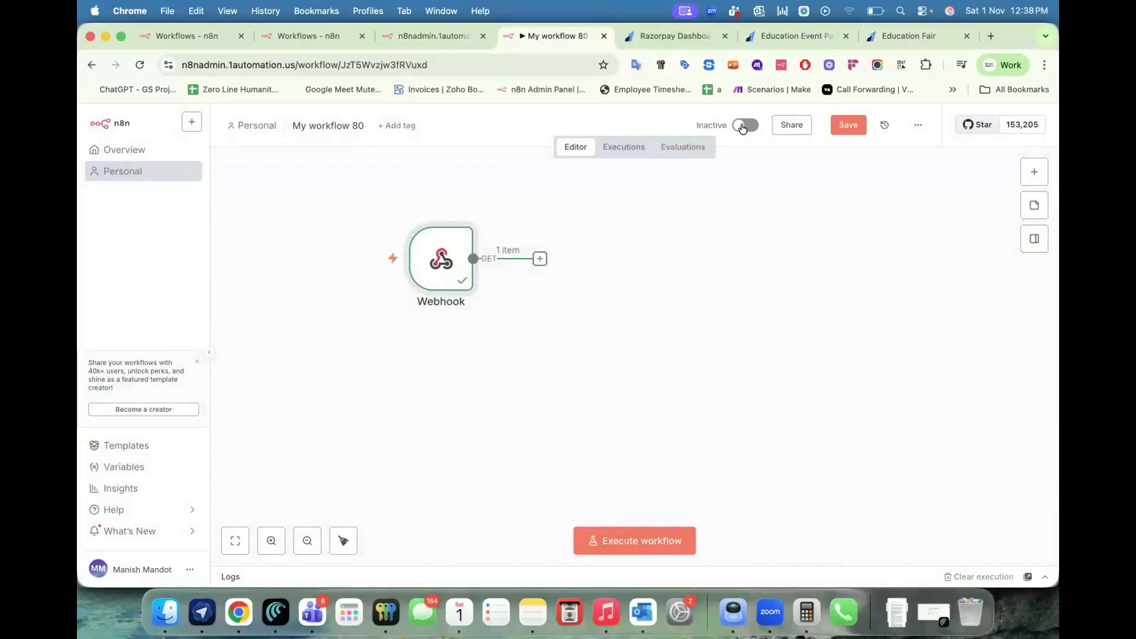
{"action": "left_click", "coordinate": [616, 149]}
{"action": "left_click", "coordinate": [314, 237]}
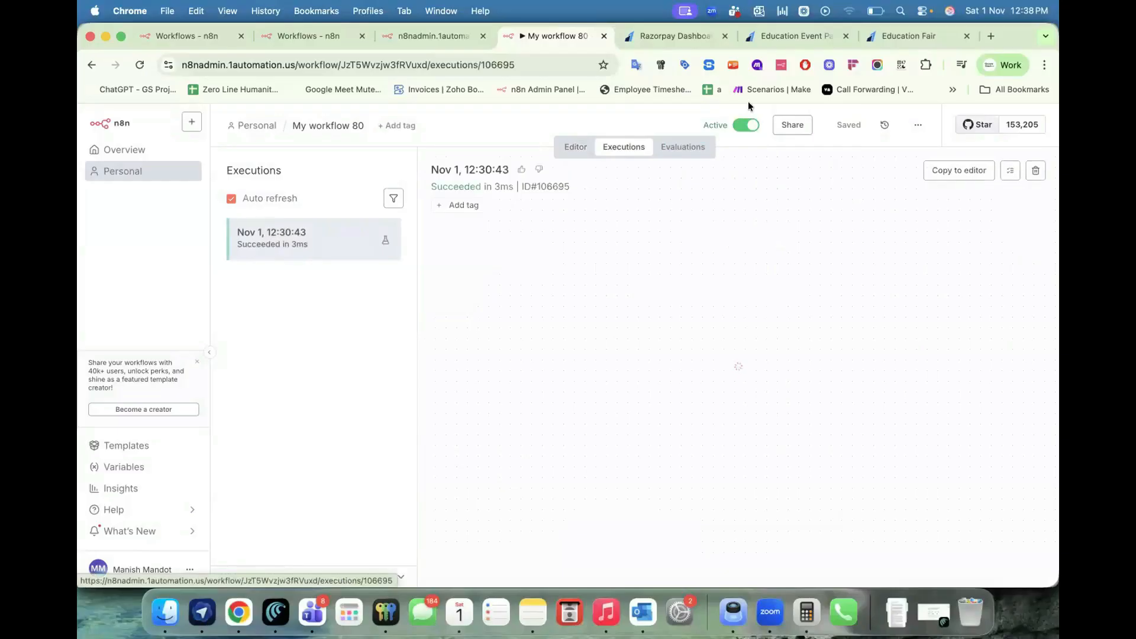
{"action": "left_click_drag", "start_coordinate": [909, 36], "coordinate": [667, 38]}
Fill the Education Fair form with the buyer's email and phone and submit to checkout.
{"action": "left_click", "coordinate": [726, 356]}
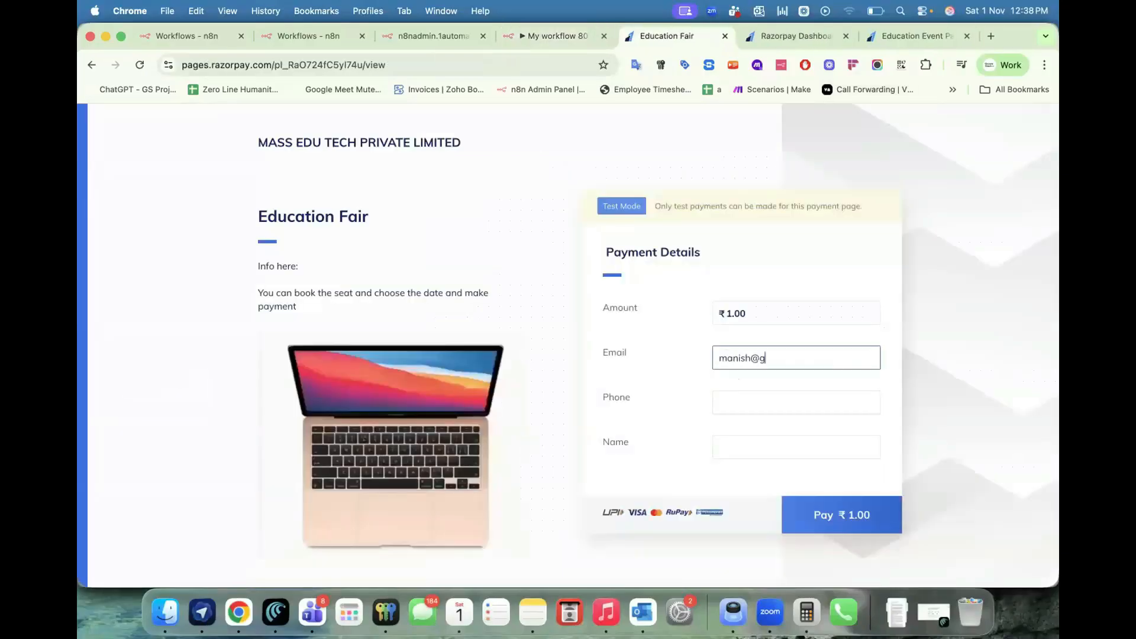
{"action": "key", "text": "Tab"}
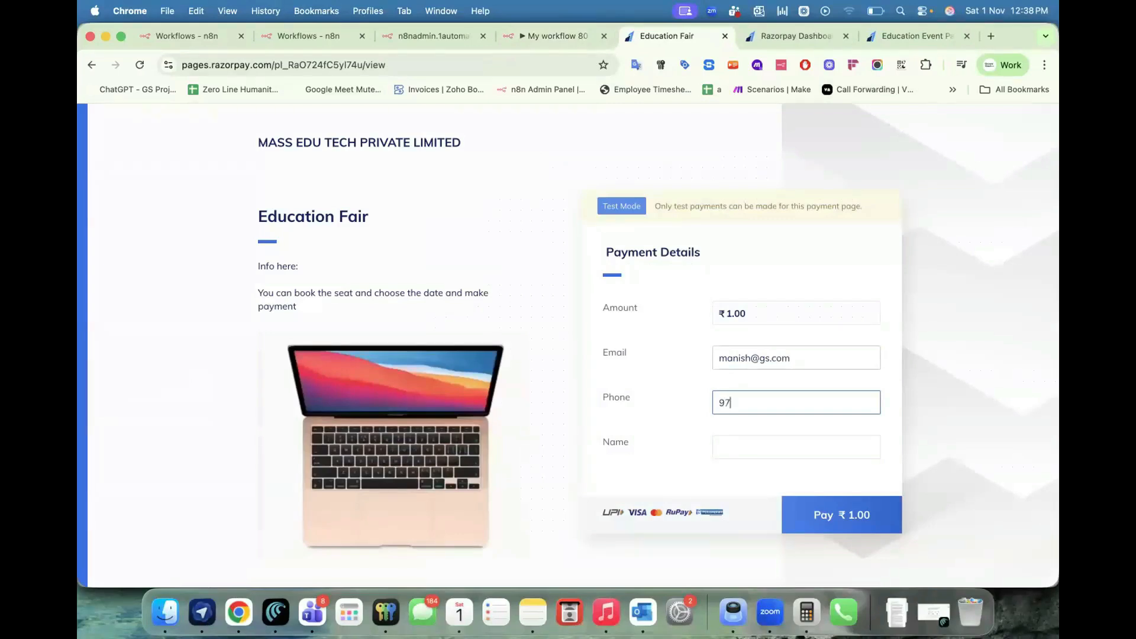
{"action": "key", "text": "Tab"}
{"action": "key", "text": "Return"}
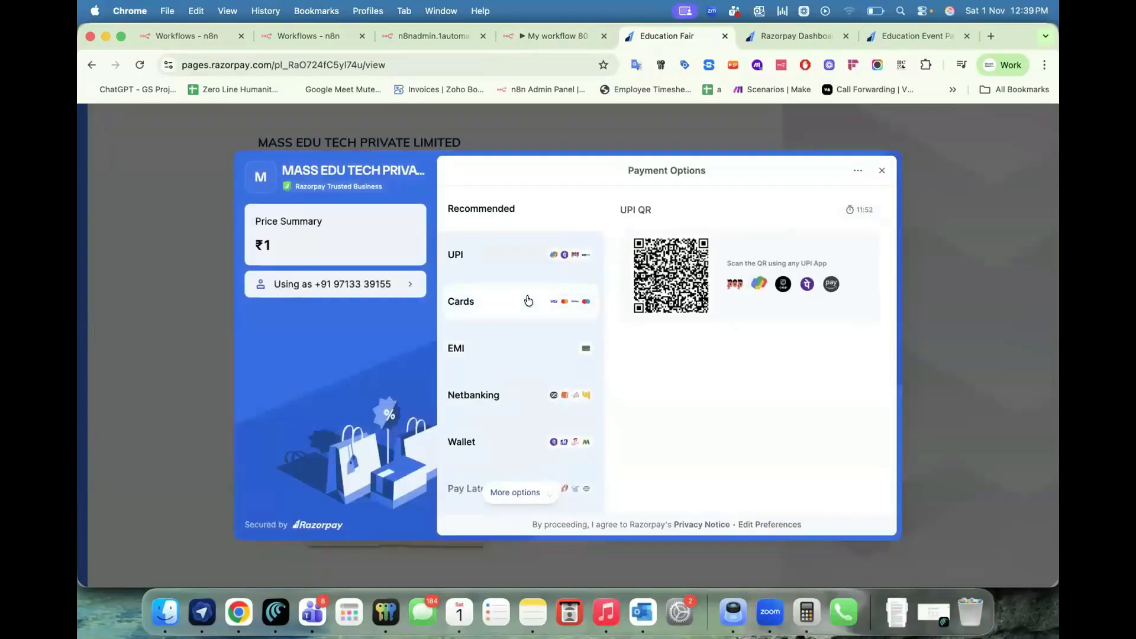
Attempt a card payment, which fails for international cards, then pick UPI and close checkout.
{"action": "left_click", "coordinate": [528, 301]}
{"action": "left_click", "coordinate": [649, 245]}
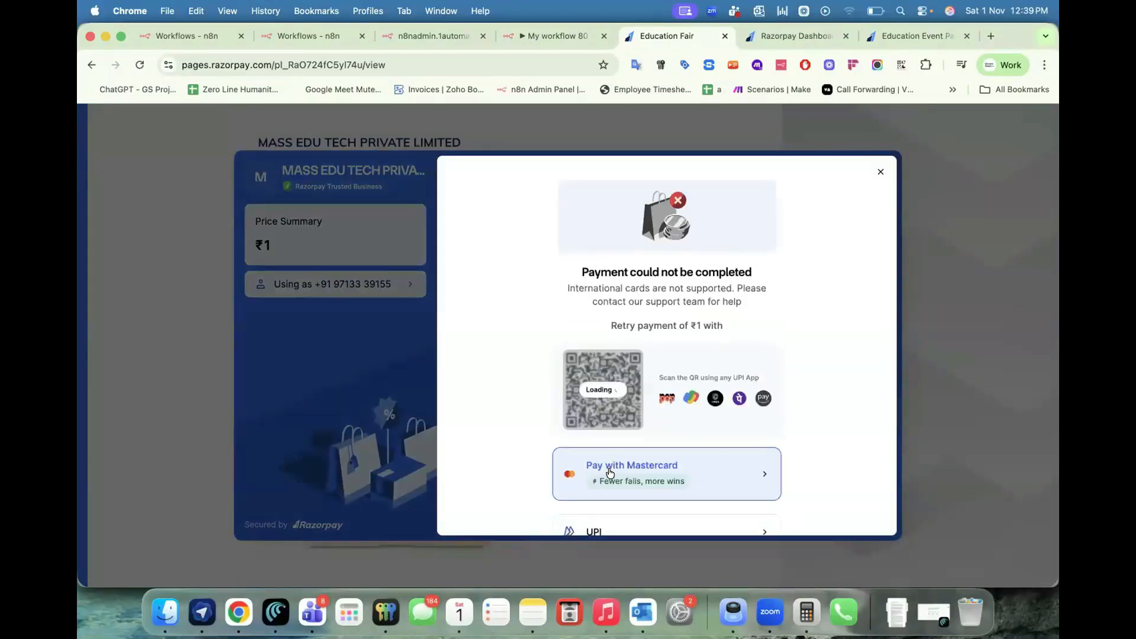
{"action": "scroll", "coordinate": [607, 276], "scroll_direction": "down", "scroll_amount": 4}
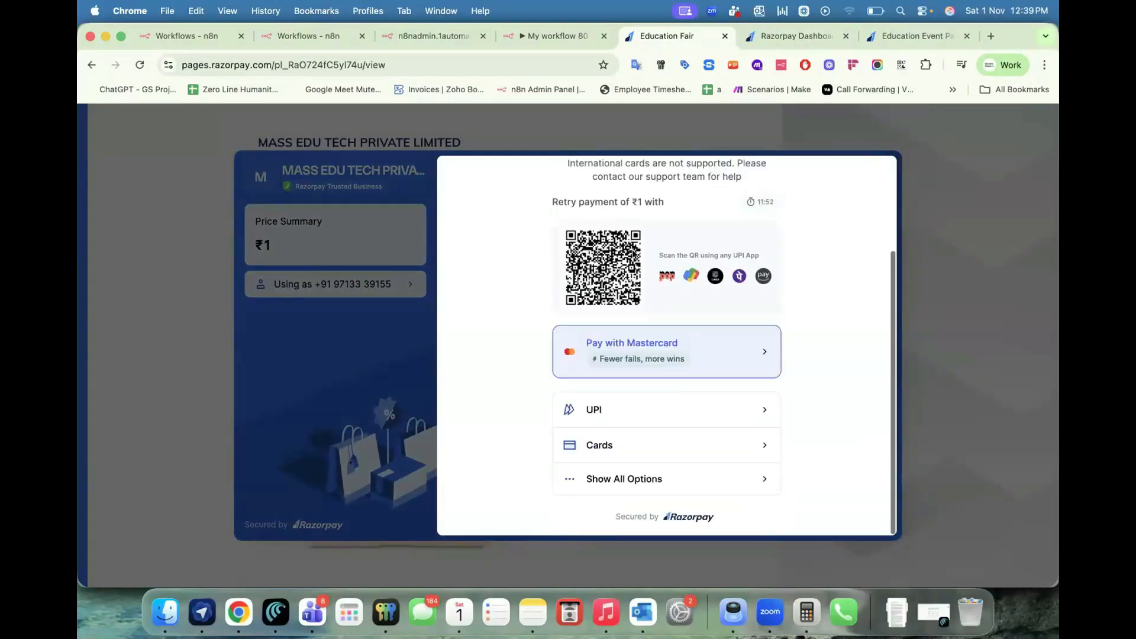
{"action": "left_click", "coordinate": [608, 419]}
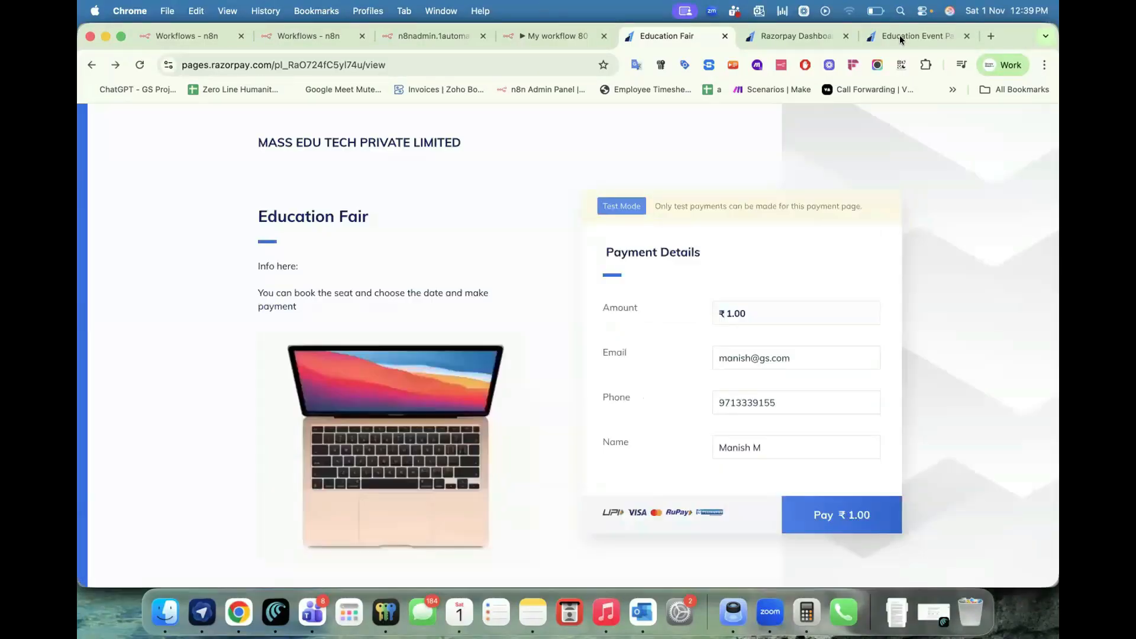
{"action": "left_click", "coordinate": [899, 35]}
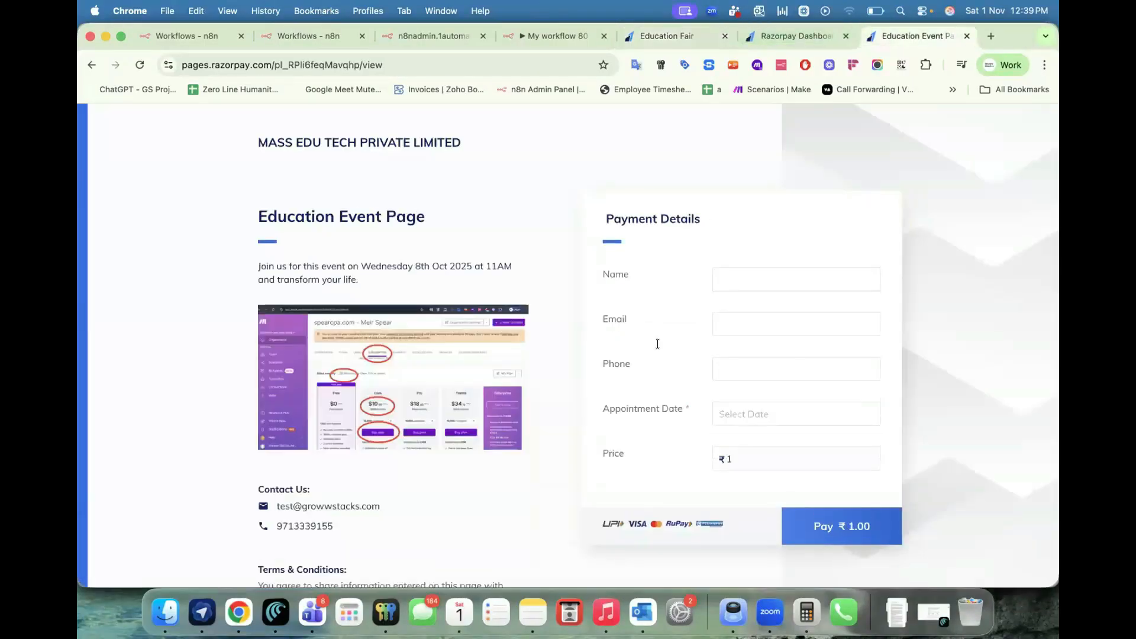
Enter the buyer's name, email and phone on the Education Event Page form.
{"action": "scroll", "coordinate": [731, 173], "scroll_direction": "down", "scroll_amount": 3}
{"action": "left_click", "coordinate": [730, 166]}
{"action": "type", "text": "Manish"}
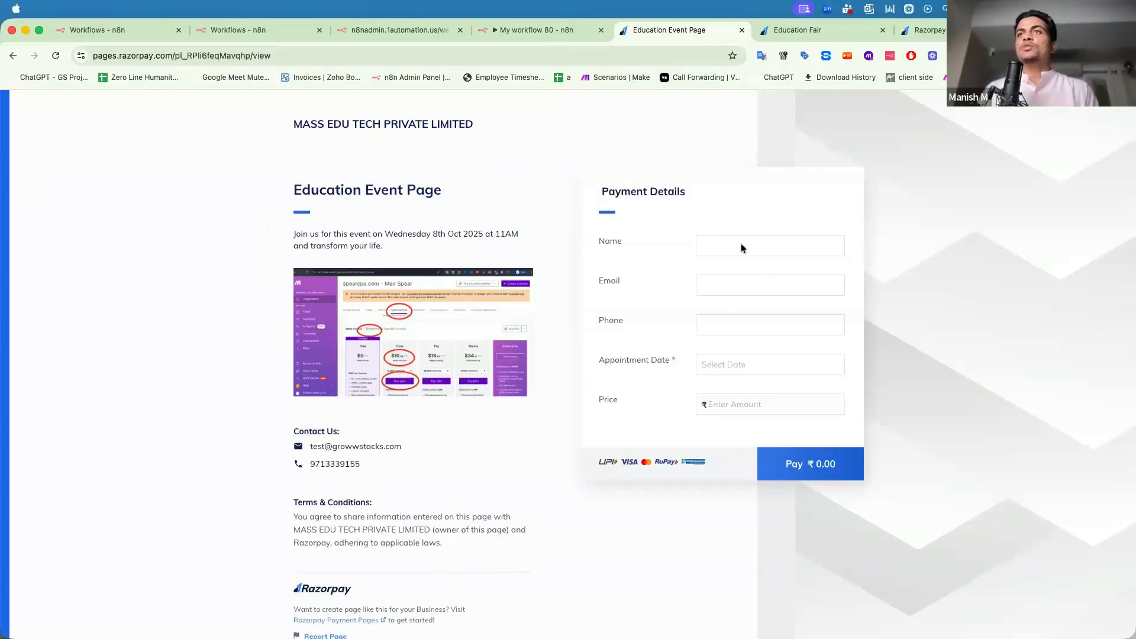
{"action": "left_click", "coordinate": [714, 244]}
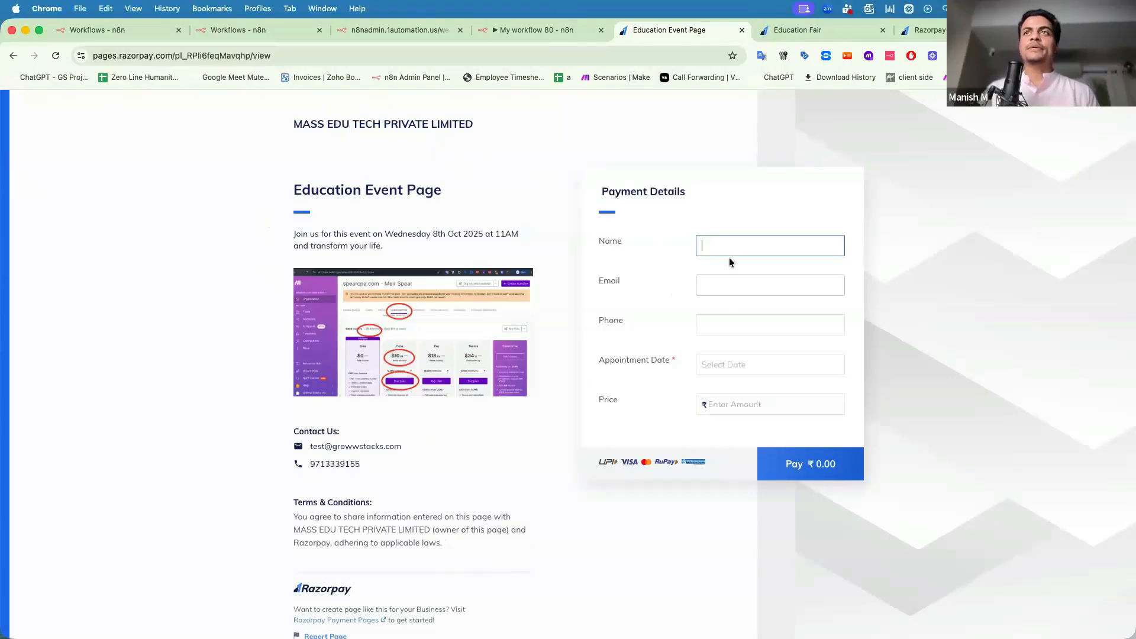
{"action": "type", "text": "Manish"}
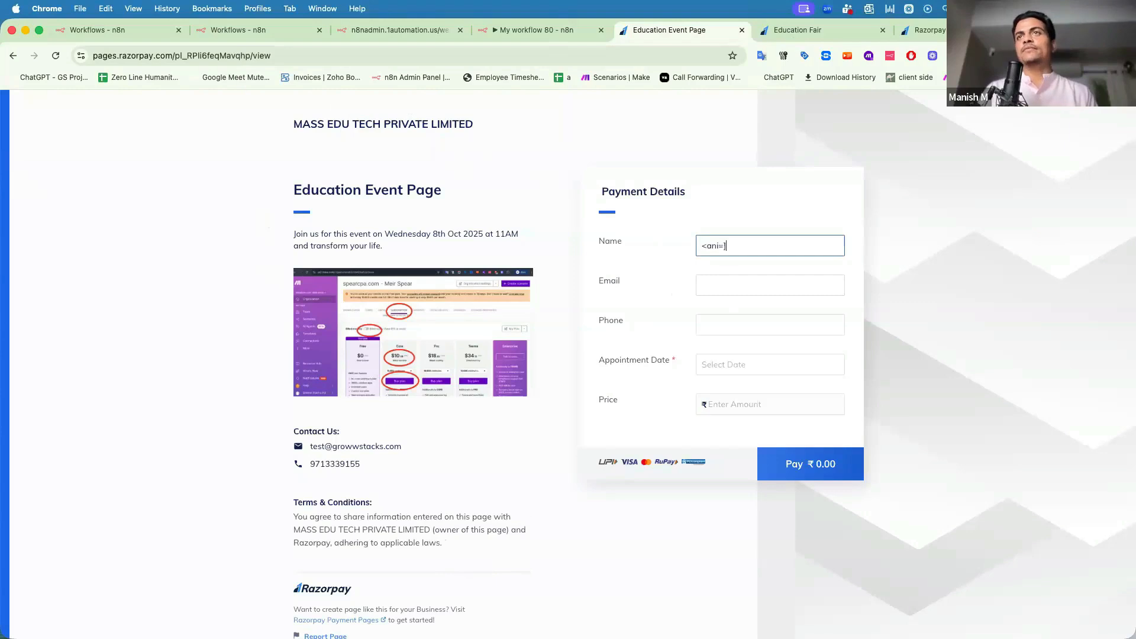
{"action": "type", "text": "Manish M"}
{"action": "key", "text": "Tab"}
{"action": "key", "text": "Tab"}
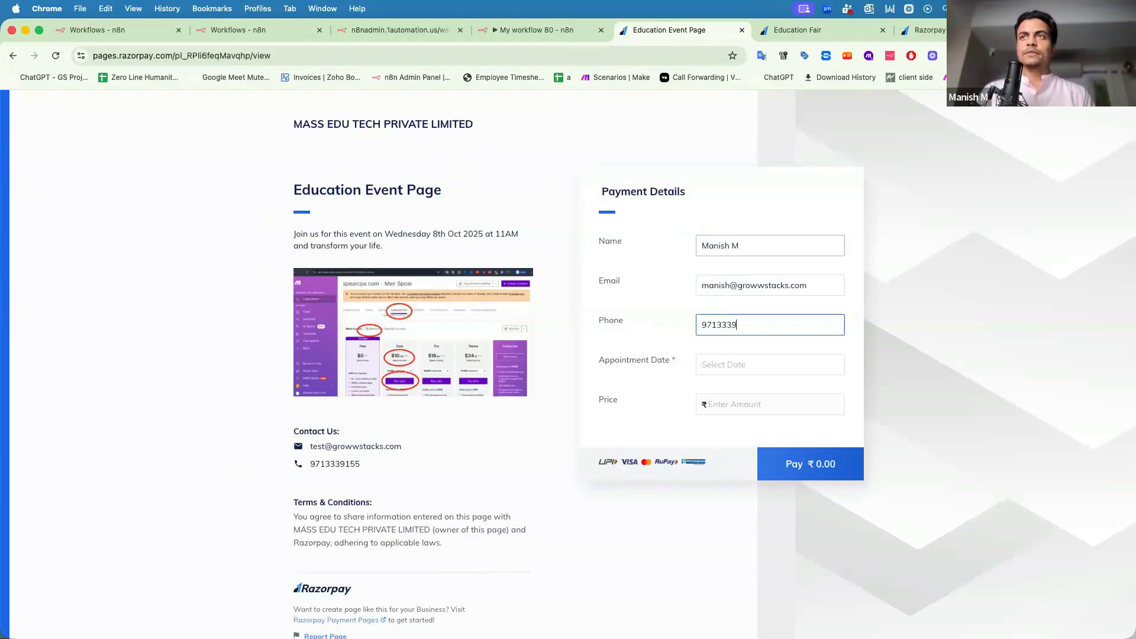
Choose 5 Nov 2025 as the appointment date, set price 1, and pay.
{"action": "key", "text": "Tab"}
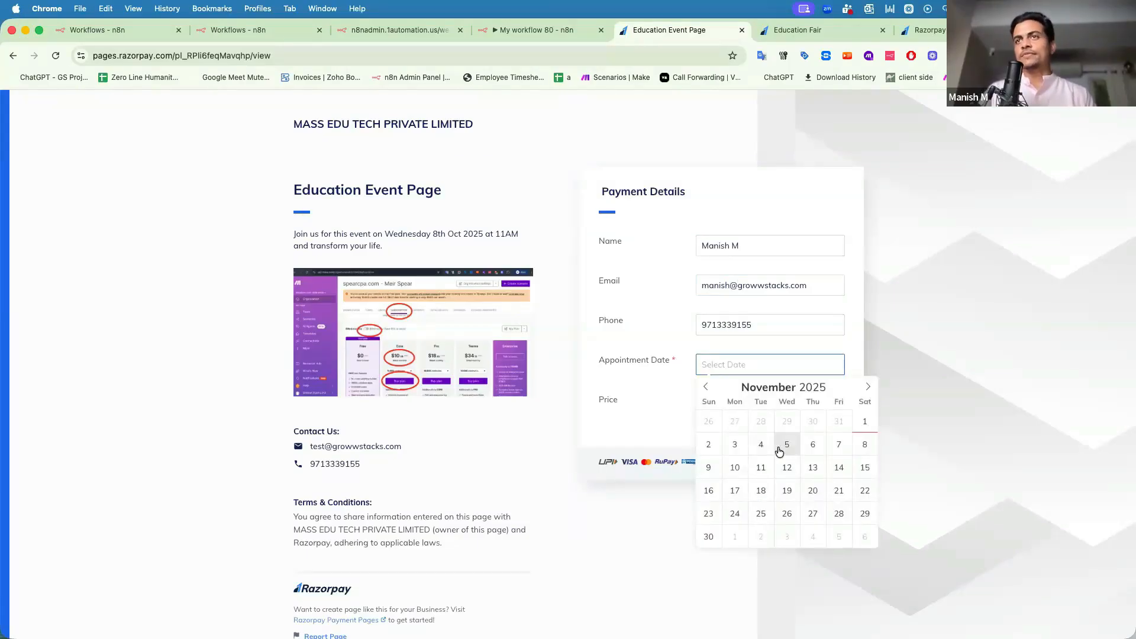
{"action": "left_click", "coordinate": [779, 452]}
{"action": "left_click", "coordinate": [739, 406]}
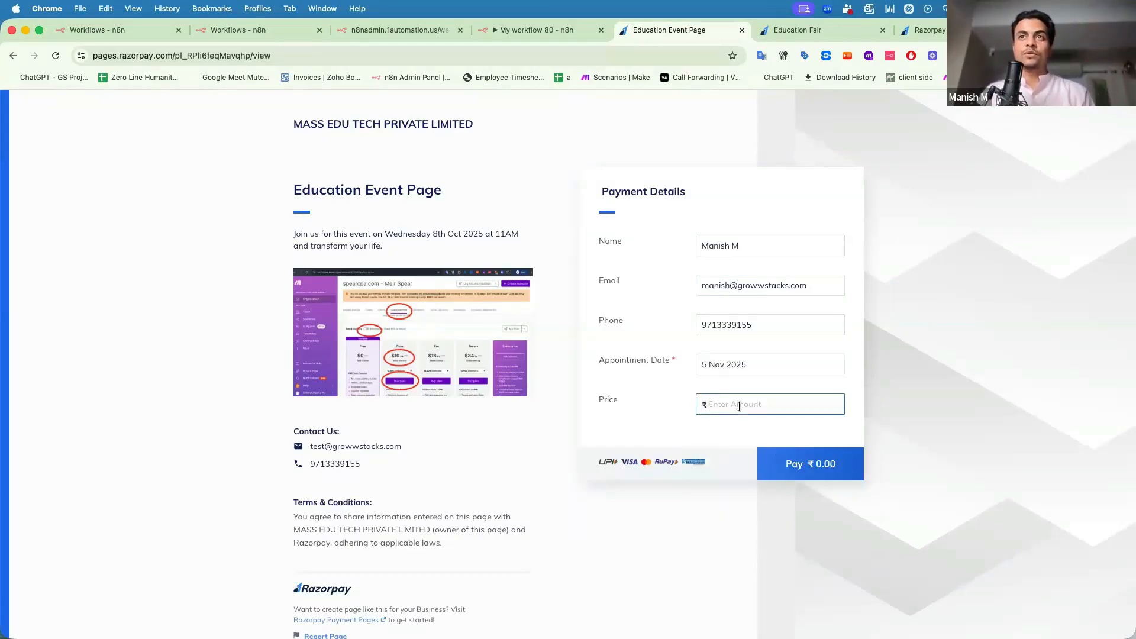
{"action": "type", "text": "1"}
{"action": "left_click", "coordinate": [789, 473]}
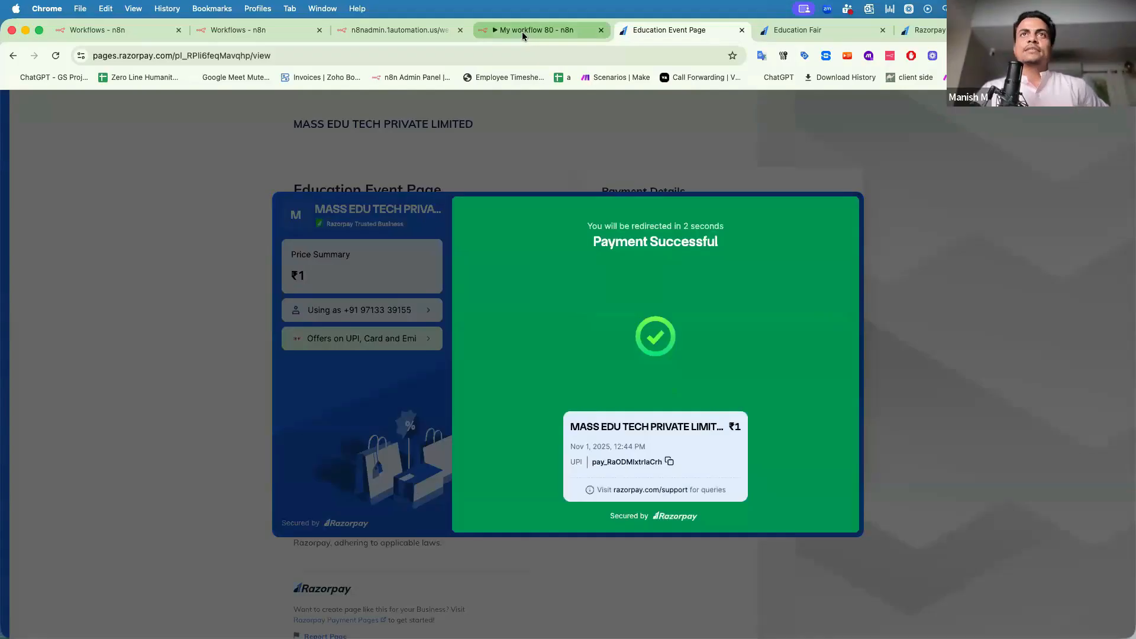
Open the newest 12:44:20 execution and view the Webhook node's output data.
{"action": "left_click", "coordinate": [522, 31]}
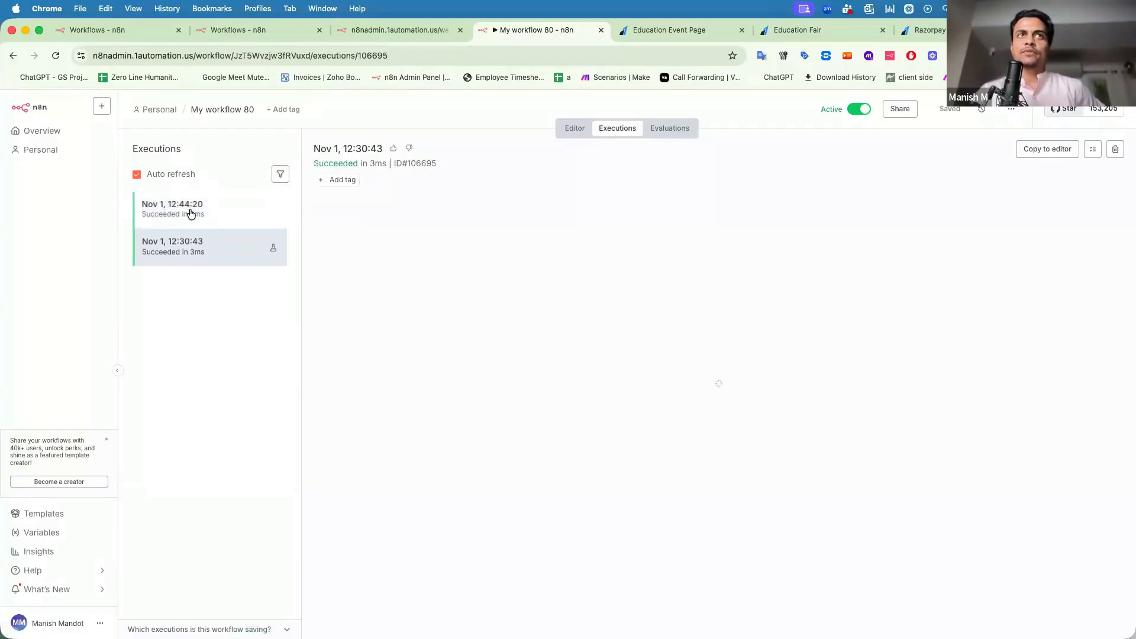
{"action": "left_click", "coordinate": [192, 213]}
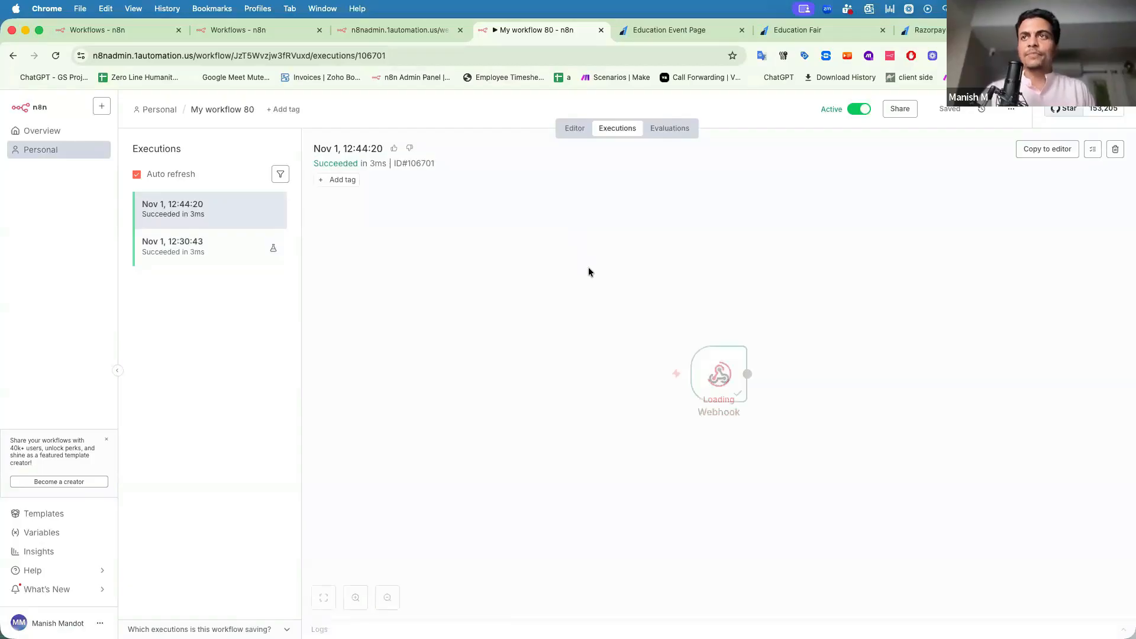
{"action": "double_click", "coordinate": [718, 376]}
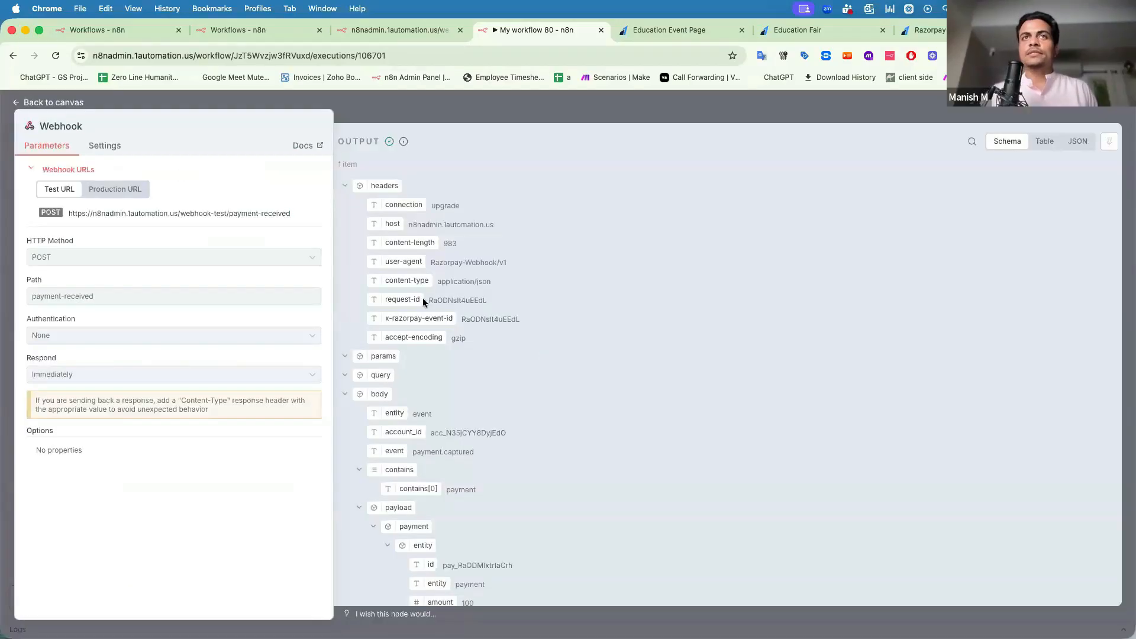
{"action": "scroll", "coordinate": [452, 413], "scroll_direction": "down", "scroll_amount": 5}
{"action": "scroll", "coordinate": [462, 469], "scroll_direction": "up", "scroll_amount": 5}
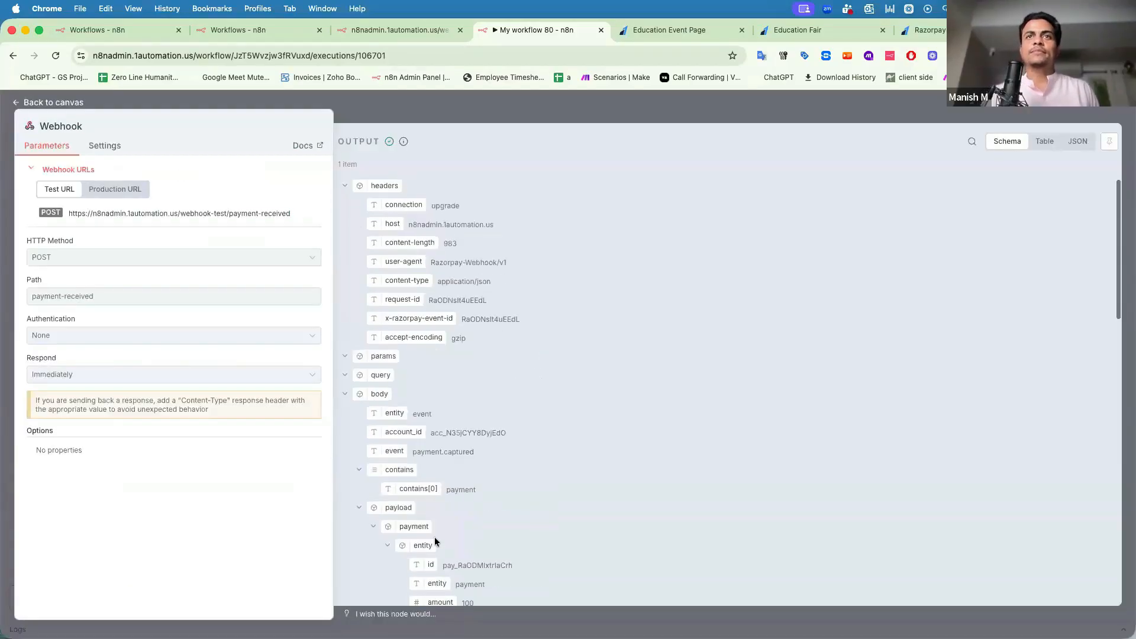
Match the ₹1.00 successful payment against the output's payment.captured event value.
{"action": "left_click", "coordinate": [647, 33]}
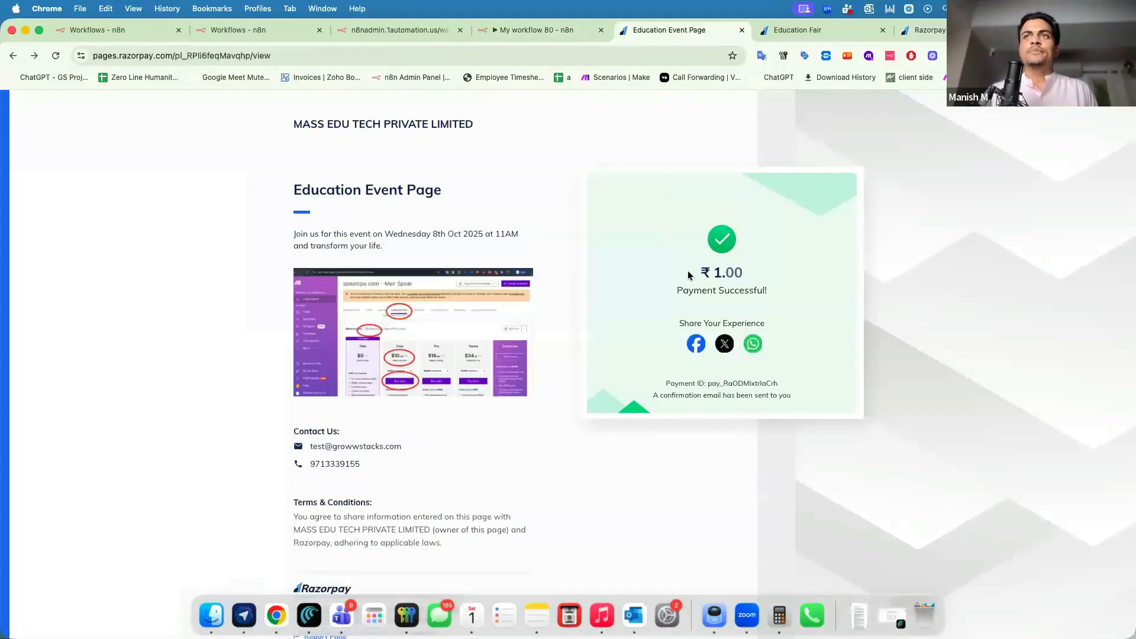
{"action": "left_click_drag", "start_coordinate": [690, 267], "coordinate": [737, 305]}
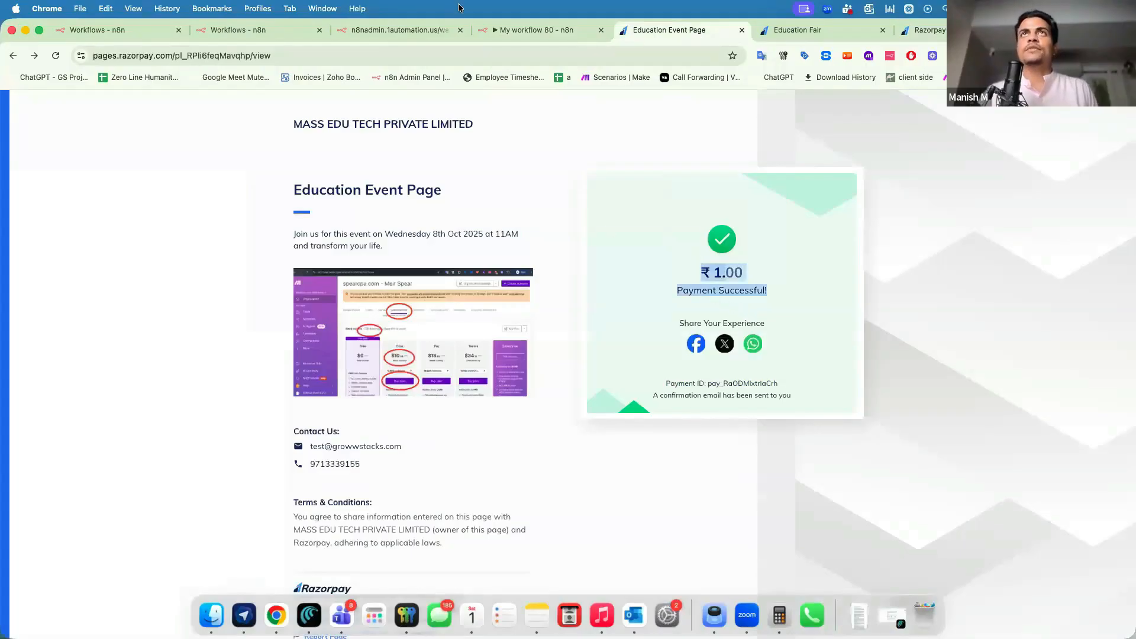
{"action": "left_click", "coordinate": [509, 30]}
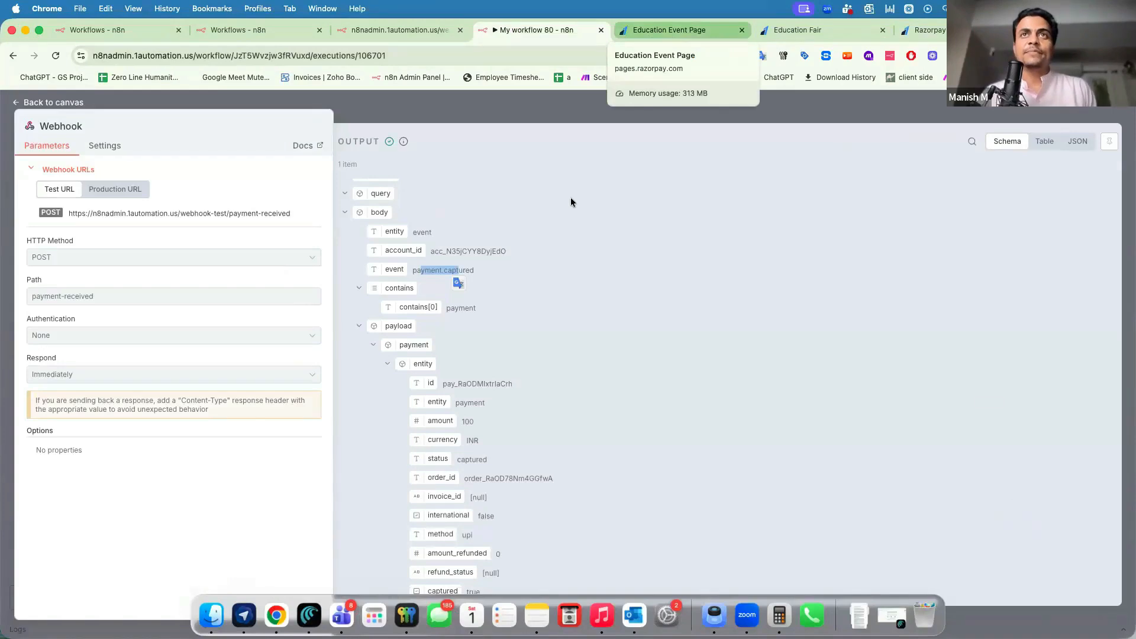
{"action": "scroll", "coordinate": [417, 274], "scroll_direction": "up", "scroll_amount": 5}
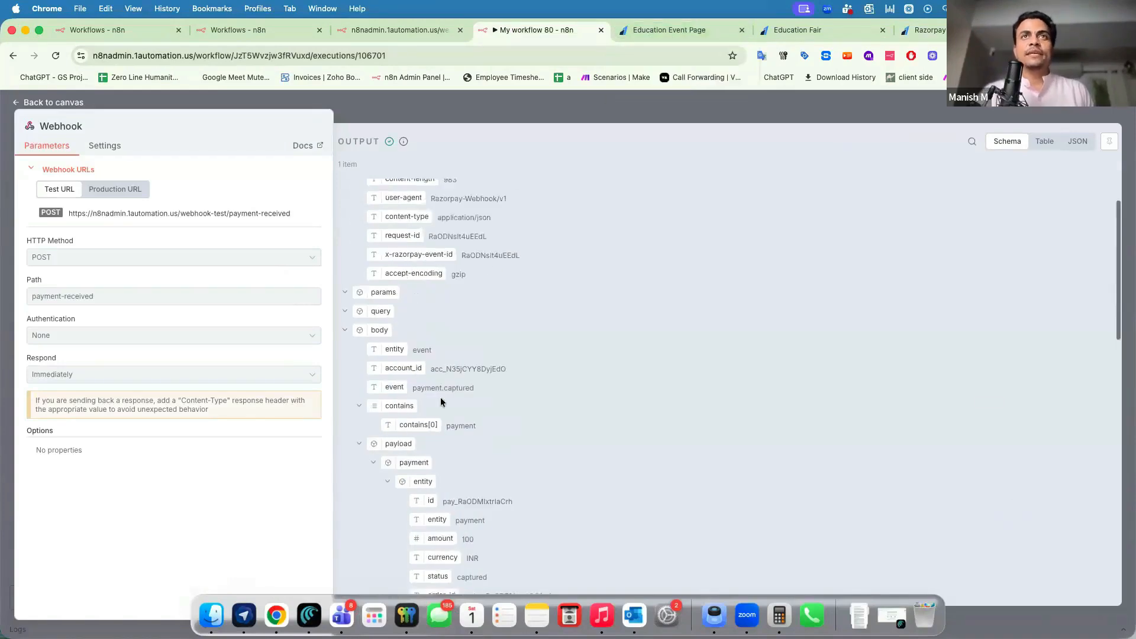
{"action": "left_click_drag", "start_coordinate": [413, 452], "coordinate": [473, 454]}
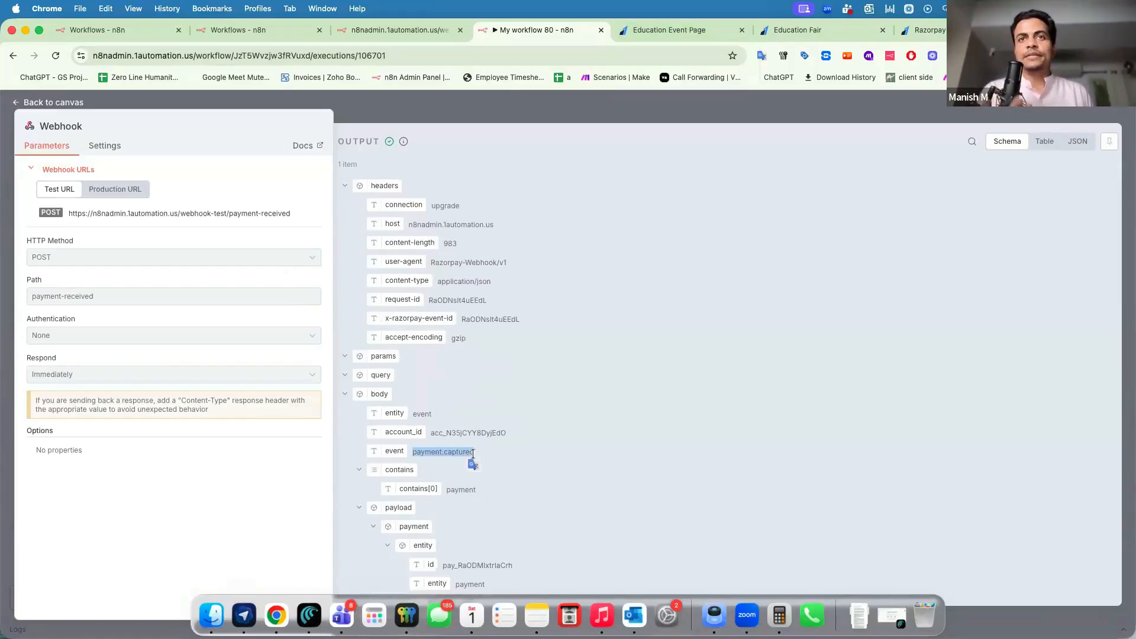
{"action": "left_click", "coordinate": [513, 453]}
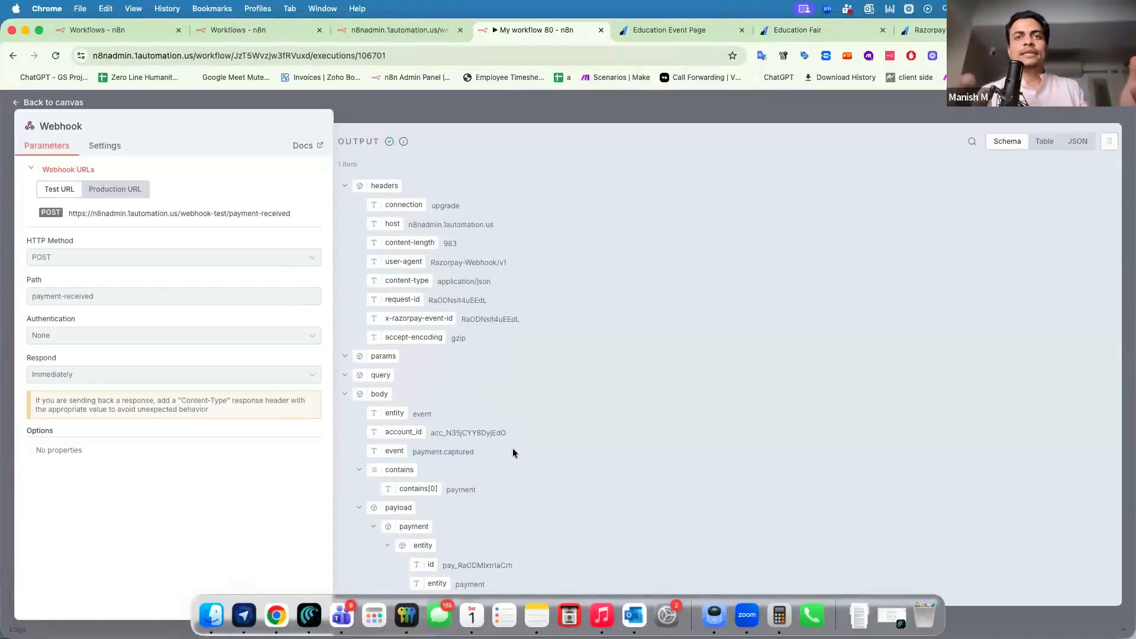
{"action": "scroll", "coordinate": [512, 453], "scroll_direction": "down", "scroll_amount": 1}
Scroll the Webhook output and highlight amount 100, appointment date 5 Nov 2025 and the notes email.
{"action": "left_click_drag", "start_coordinate": [451, 423], "coordinate": [467, 423]}
{"action": "scroll", "coordinate": [468, 423], "scroll_direction": "down", "scroll_amount": 1}
{"action": "scroll", "coordinate": [468, 423], "scroll_direction": "down", "scroll_amount": 1}
{"action": "double_click", "coordinate": [468, 434]}
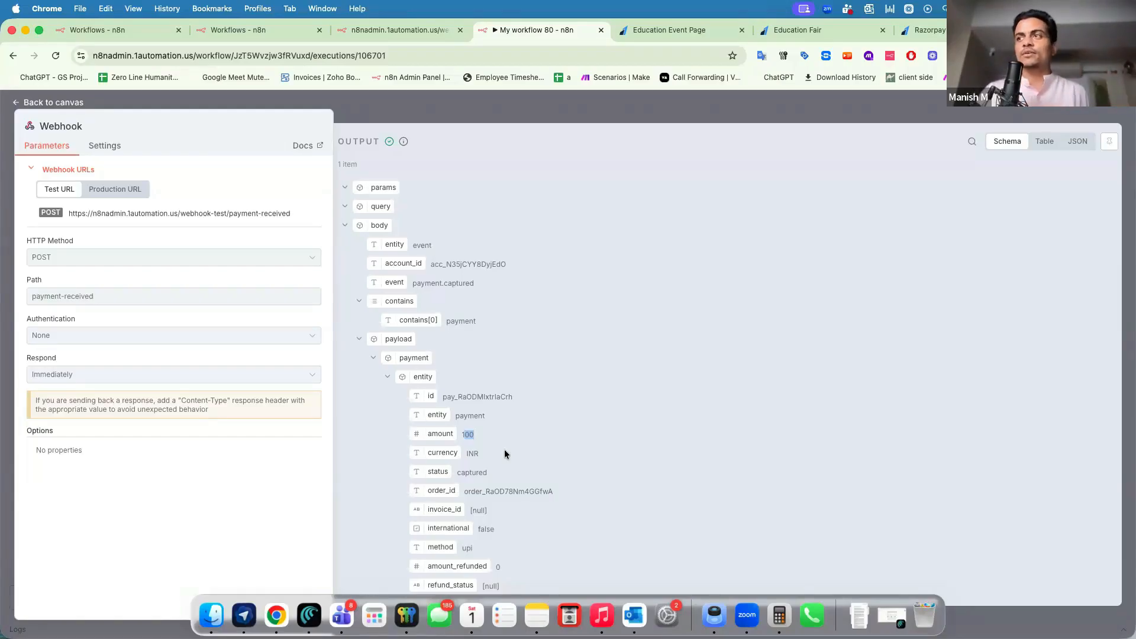
{"action": "scroll", "coordinate": [504, 453], "scroll_direction": "down", "scroll_amount": 5}
{"action": "left_click_drag", "start_coordinate": [456, 364], "coordinate": [488, 365]}
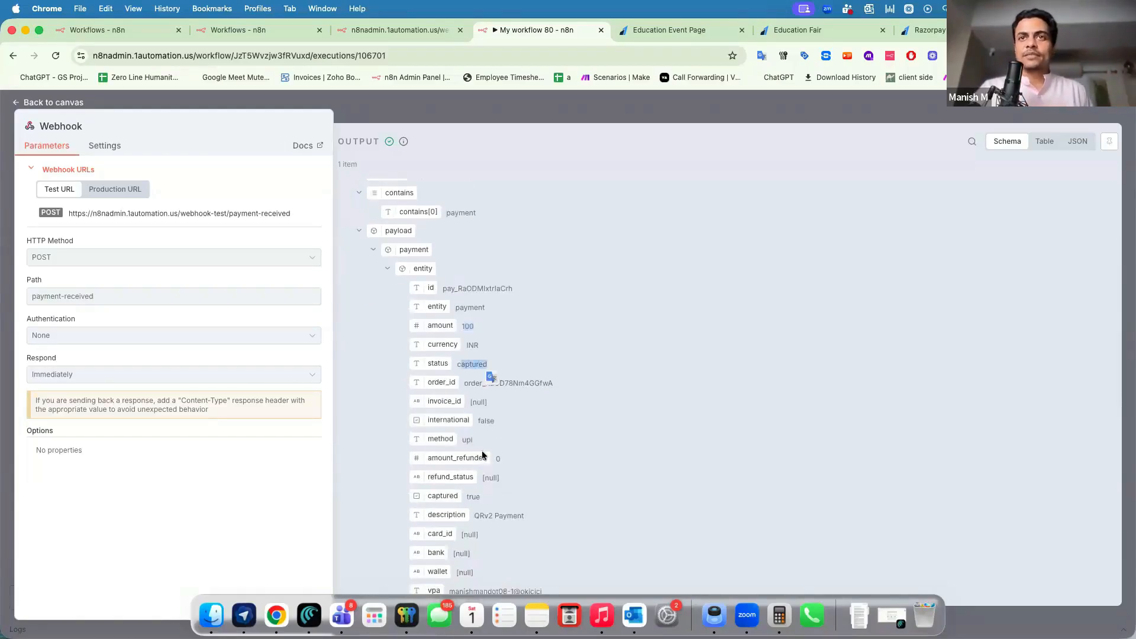
{"action": "scroll", "coordinate": [482, 456], "scroll_direction": "down", "scroll_amount": 10}
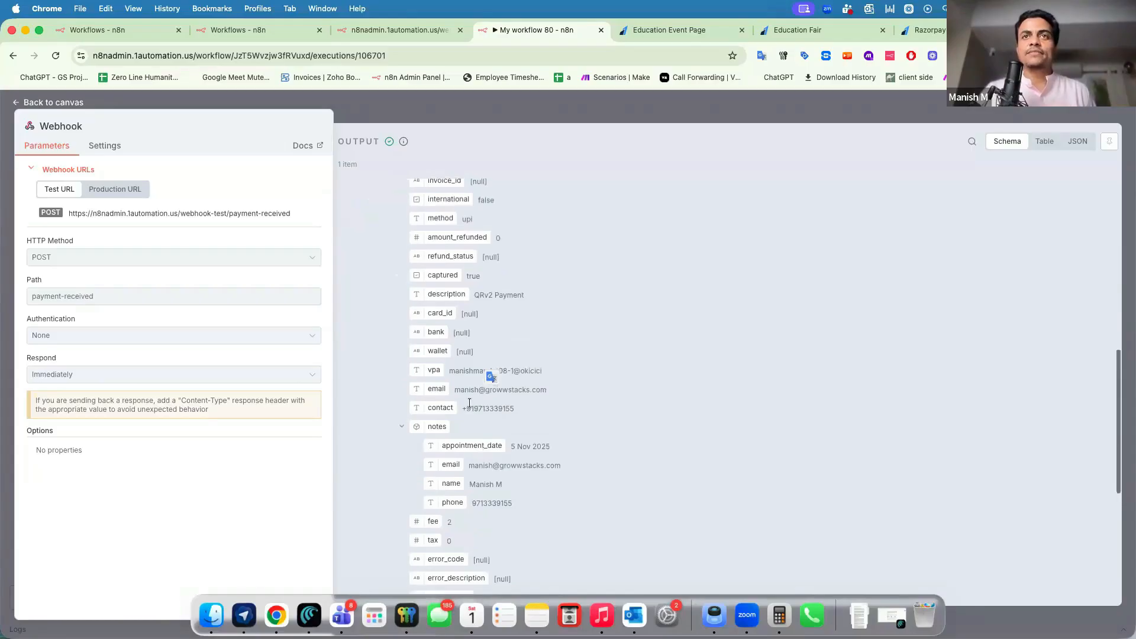
{"action": "scroll", "coordinate": [468, 426], "scroll_direction": "down", "scroll_amount": 1}
{"action": "left_click_drag", "start_coordinate": [510, 426], "coordinate": [499, 478]}
{"action": "left_click", "coordinate": [493, 459]}
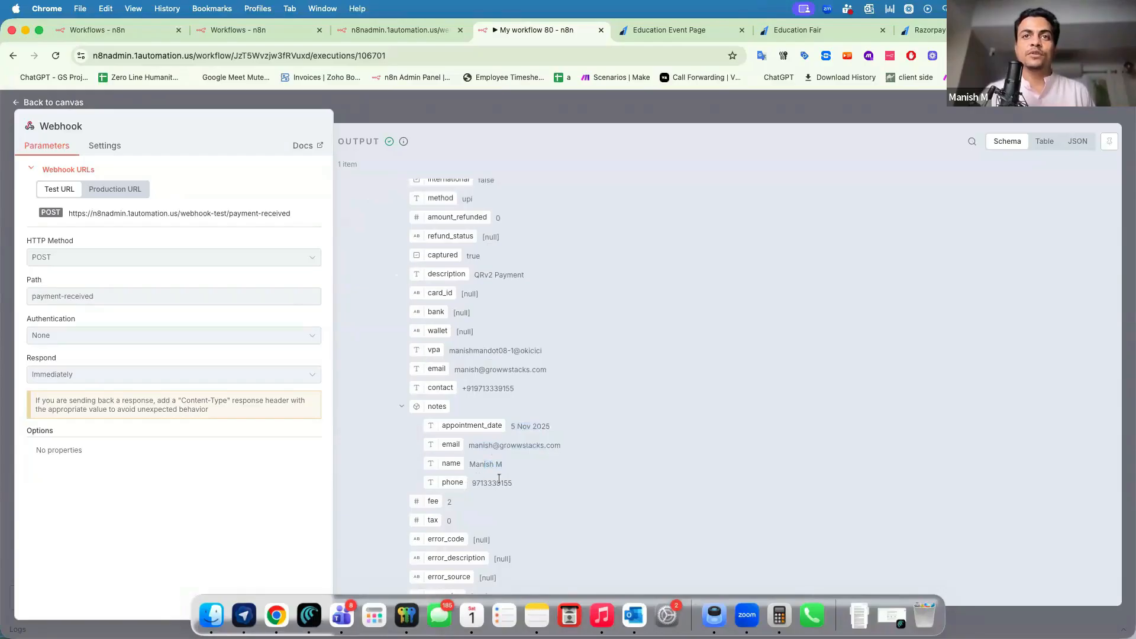
{"action": "scroll", "coordinate": [484, 536], "scroll_direction": "down", "scroll_amount": 5}
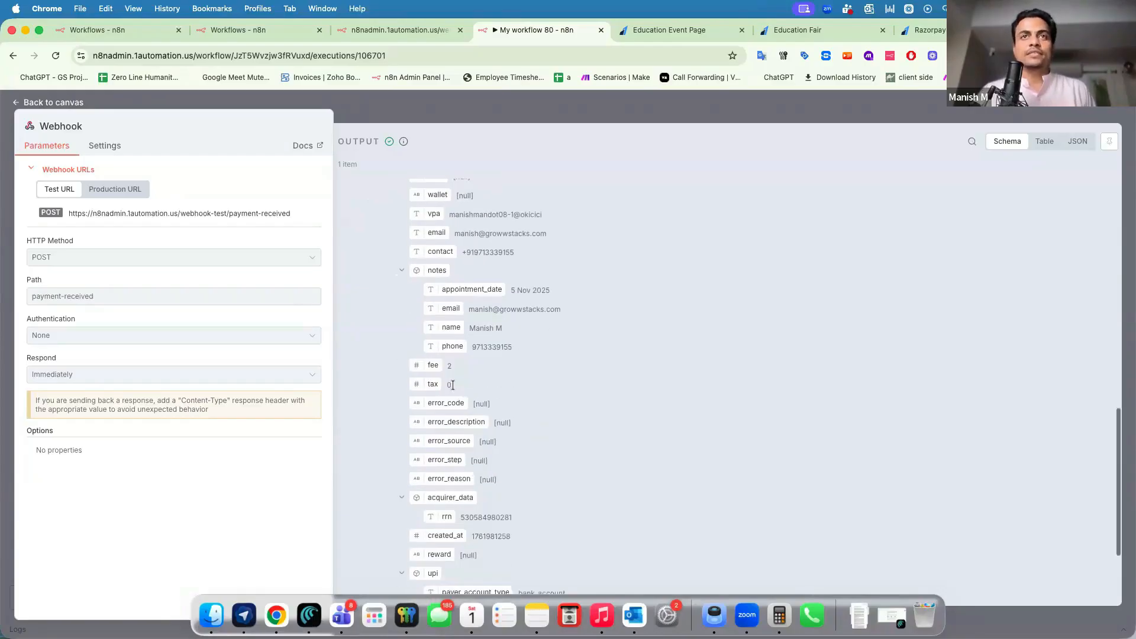
{"action": "scroll", "coordinate": [458, 406], "scroll_direction": "down", "scroll_amount": 4}
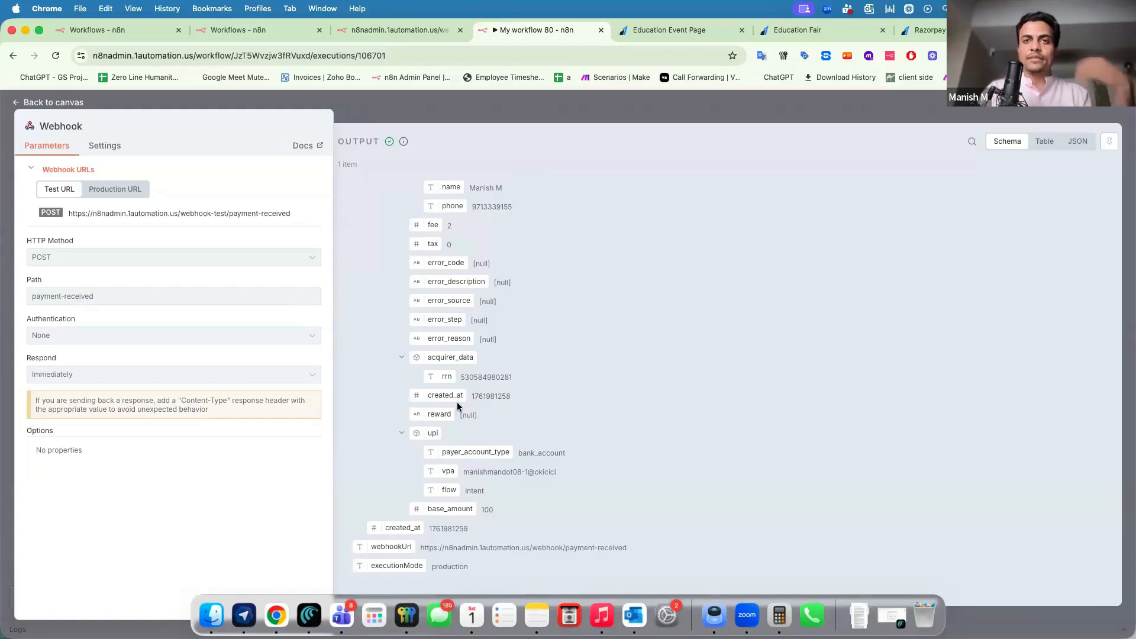
Return to the execution, reposition the Webhook node, and copy the 12:44:20 execution to the editor.
{"action": "left_click", "coordinate": [501, 105]}
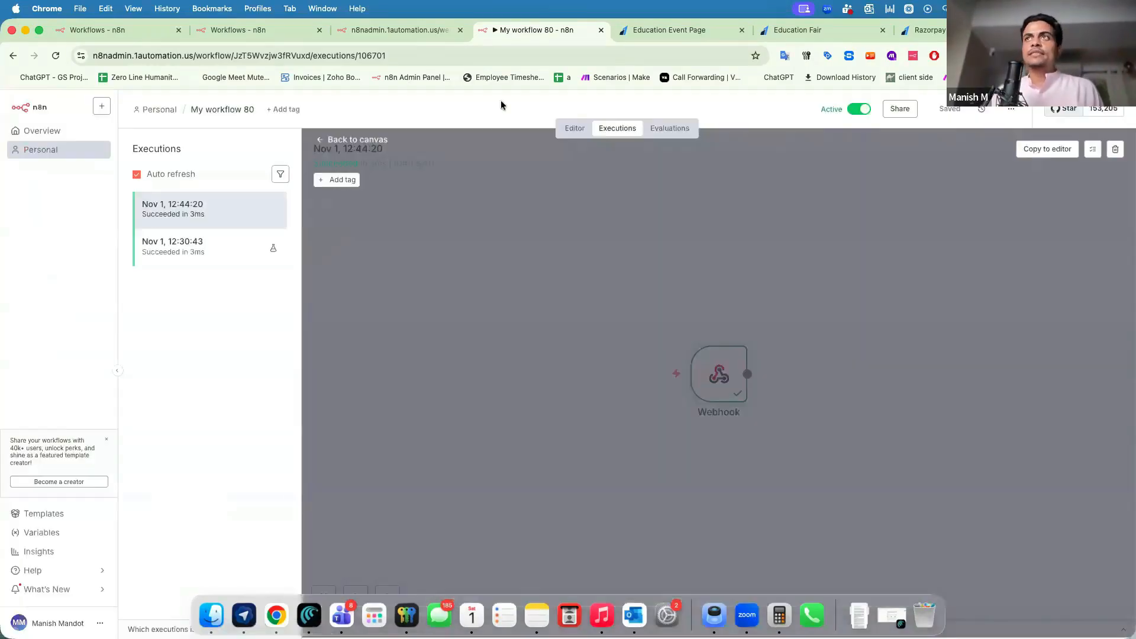
{"action": "left_click_drag", "start_coordinate": [704, 381], "coordinate": [487, 305]}
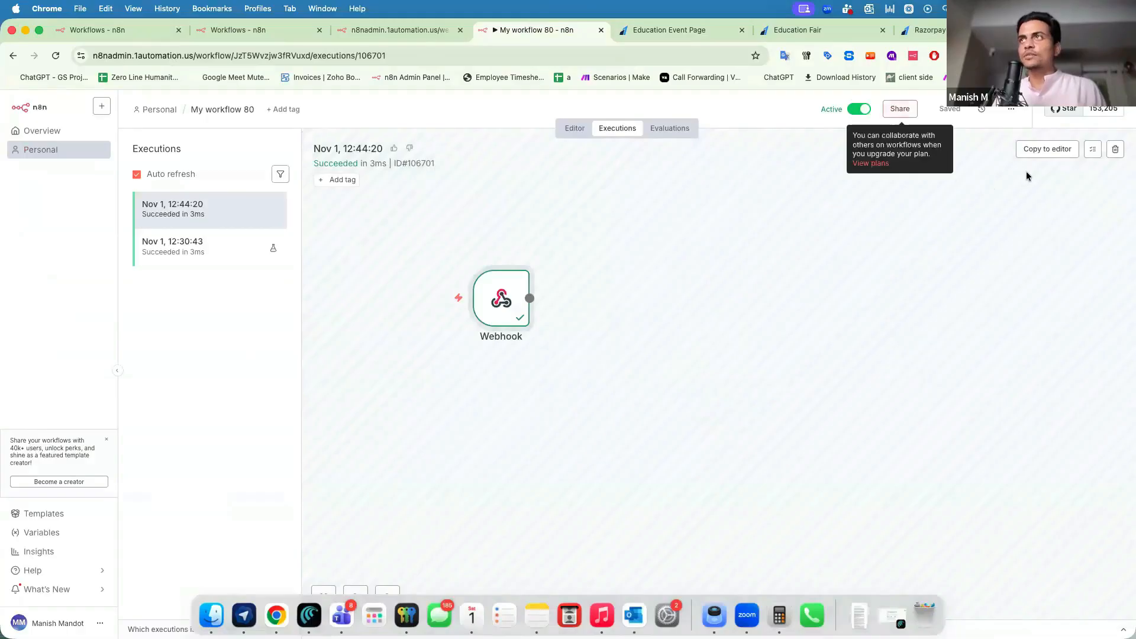
{"action": "left_click", "coordinate": [1040, 149]}
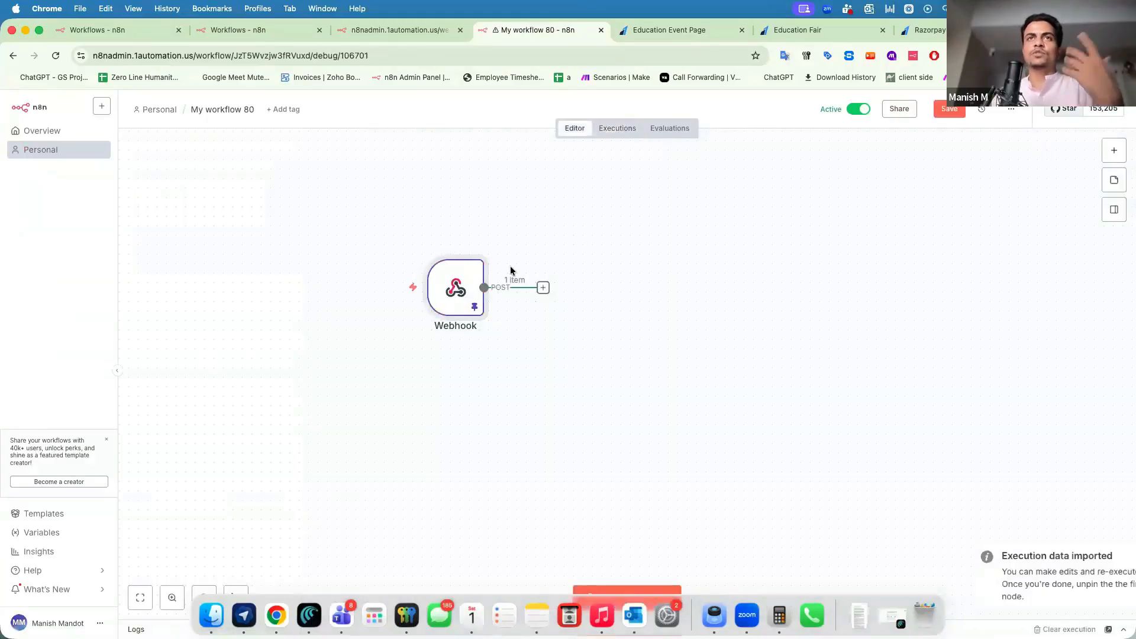
Add a Google Sheets 'Append row in sheet' step after the Webhook node.
{"action": "mouse_move", "coordinate": [458, 290]}
{"action": "double_click", "coordinate": [458, 290]}
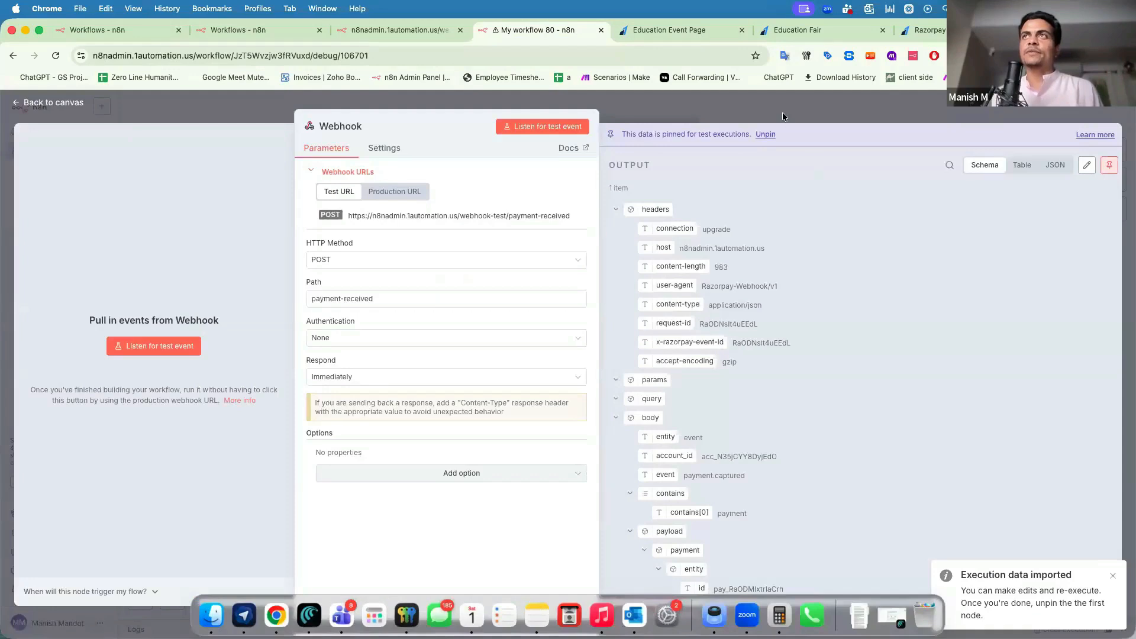
{"action": "key", "text": "Escape"}
{"action": "left_click", "coordinate": [543, 288]}
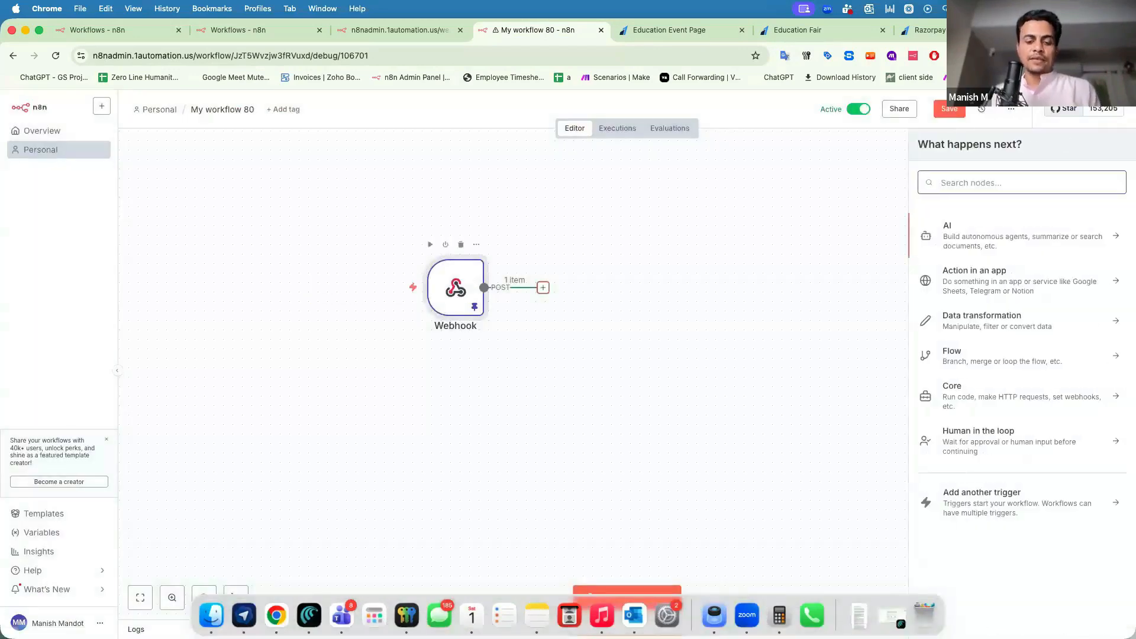
{"action": "type", "text": "sheet"}
{"action": "key", "text": "Return"}
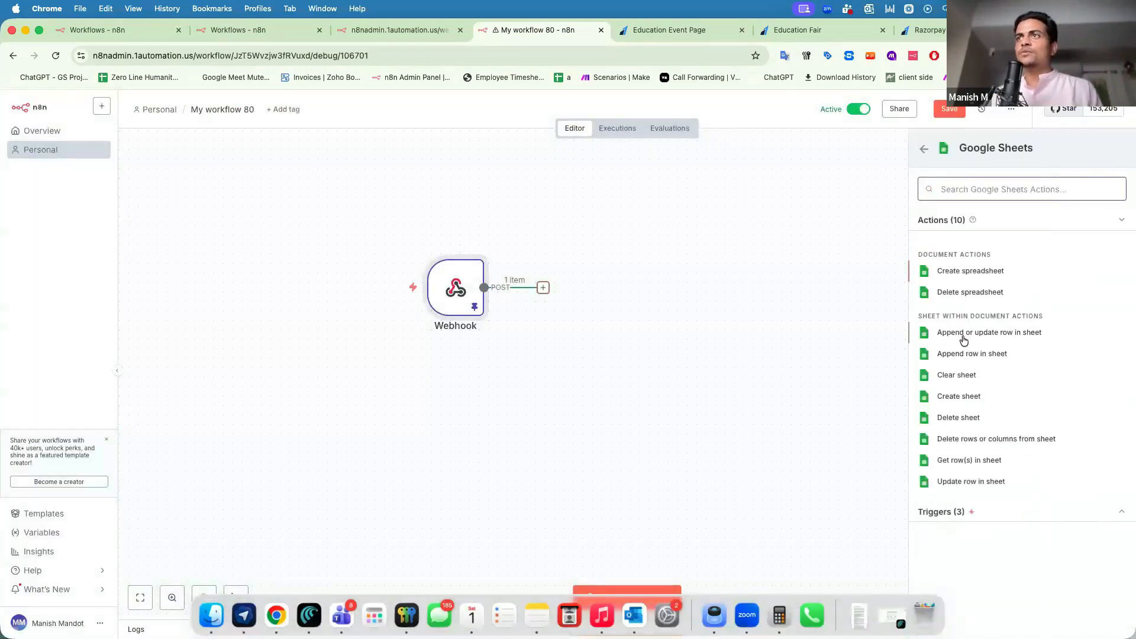
{"action": "left_click", "coordinate": [945, 355]}
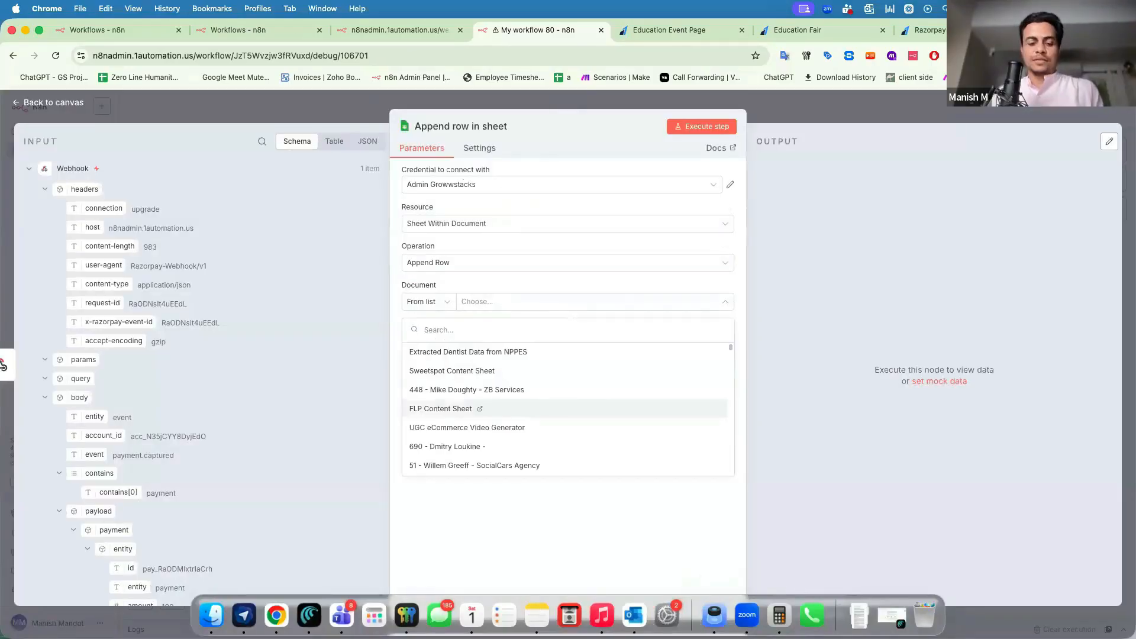
Open the Order Data spreadsheet in a new browser tab.
{"action": "key", "text": "super+t"}
{"action": "type", "text": "sheet"}
{"action": "key", "text": "Return"}
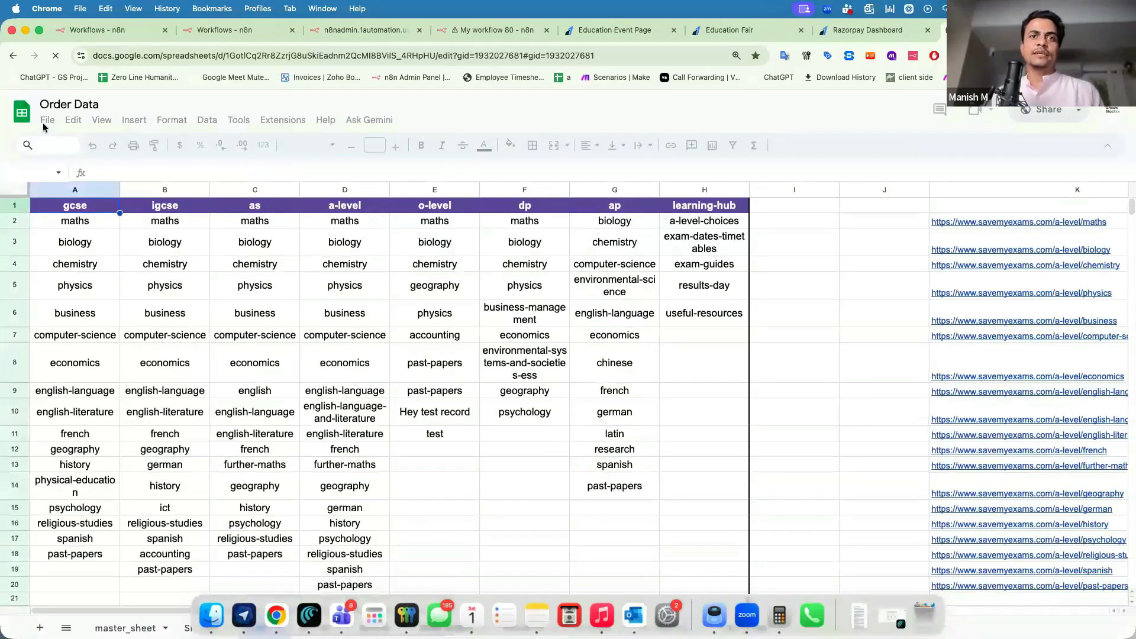
Create a new blank spreadsheet titled 'Razorpay Payment Log'.
{"action": "left_click", "coordinate": [47, 120]}
{"action": "mouse_move", "coordinate": [71, 142]}
{"action": "left_click", "coordinate": [286, 147]}
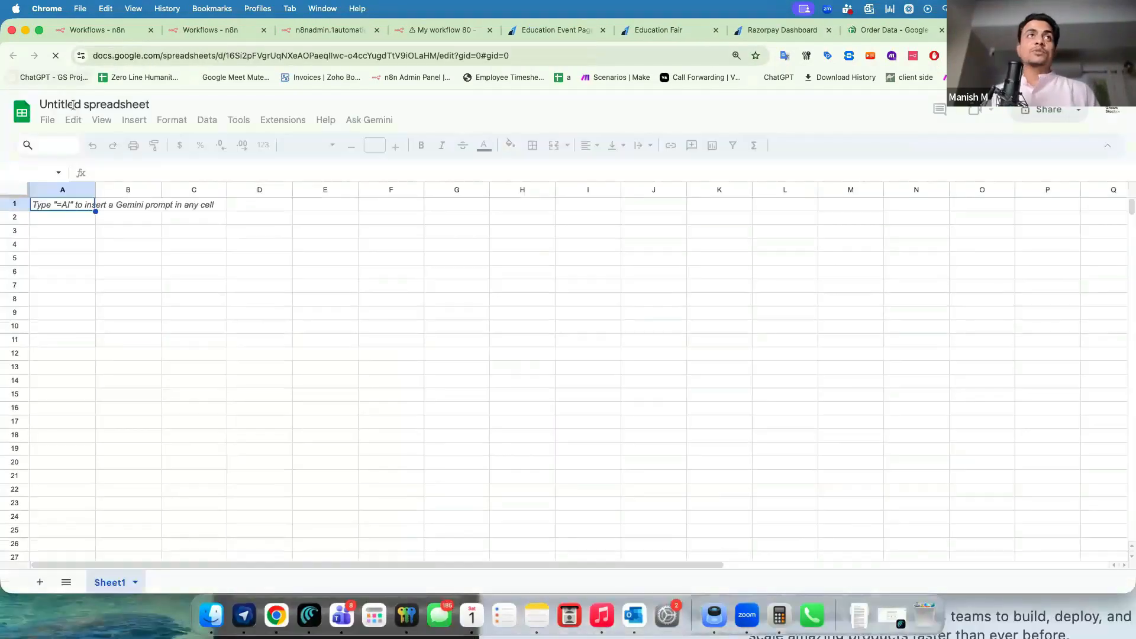
{"action": "left_click", "coordinate": [73, 105]}
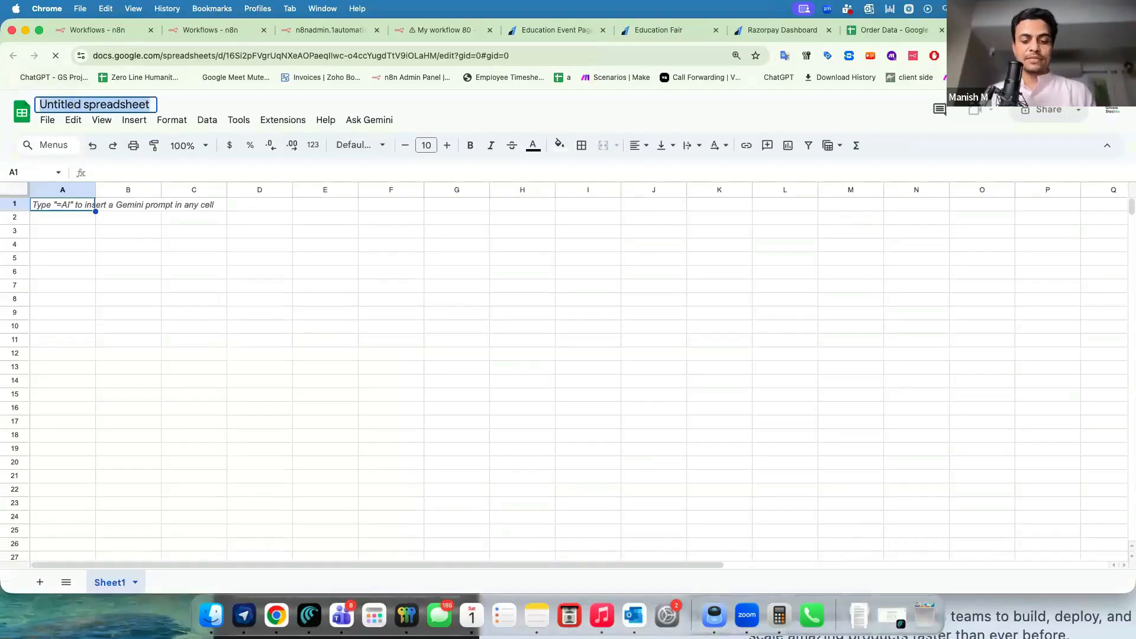
{"action": "type", "text": "Raz"}
{"action": "key", "text": "Return"}
{"action": "type", "text": "orpay"}
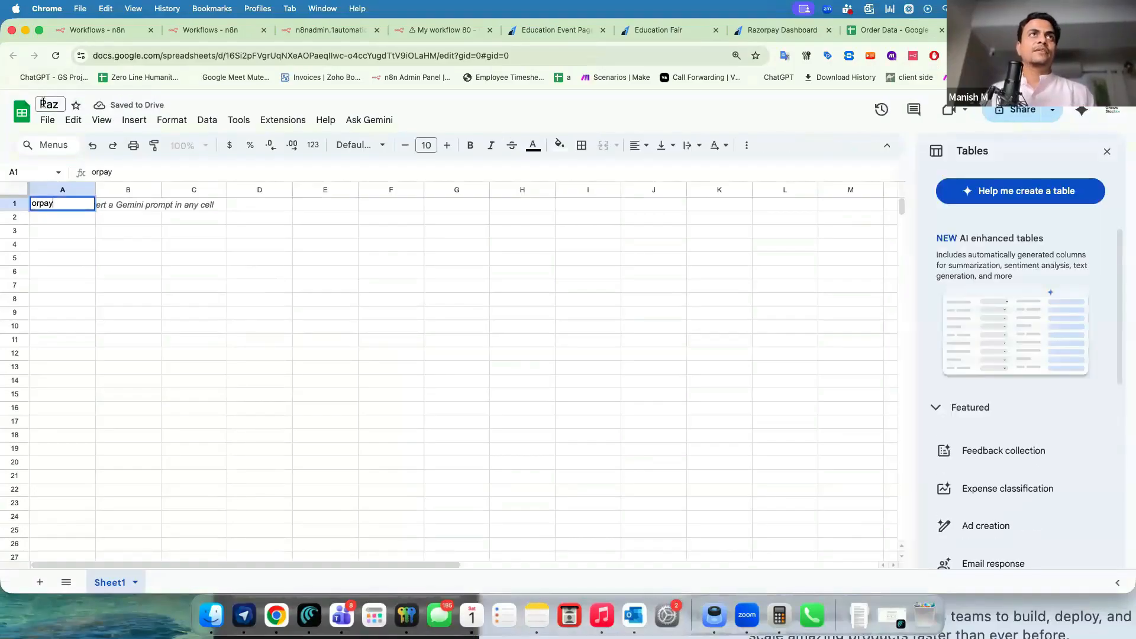
{"action": "left_click", "coordinate": [44, 104]}
{"action": "type", "text": "orpa"}
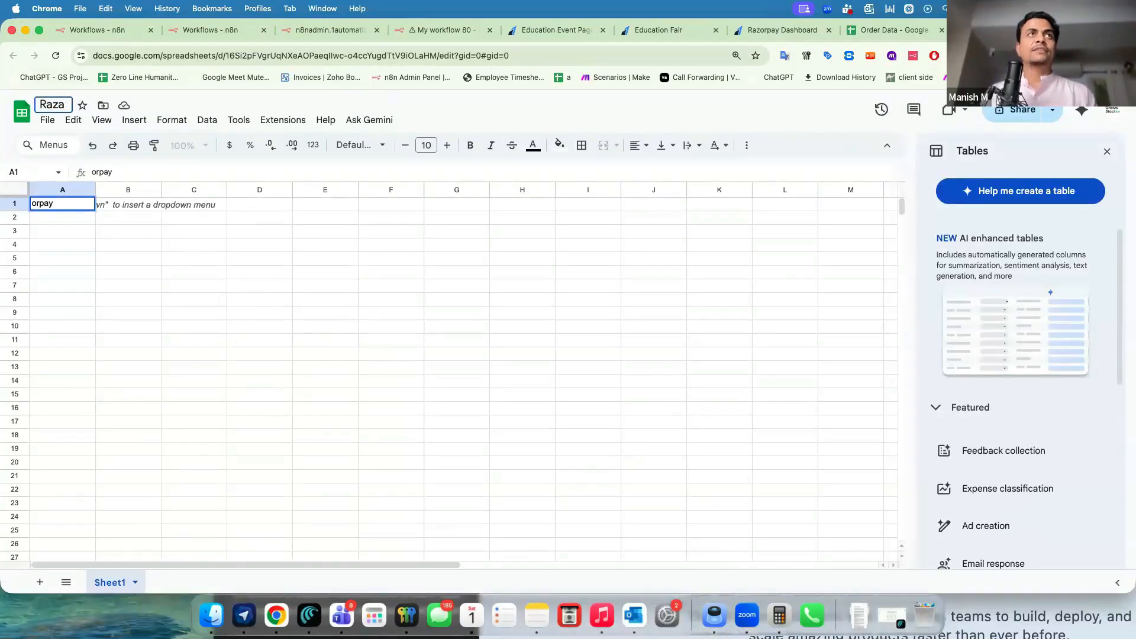
{"action": "type", "text": "y Payment Log"}
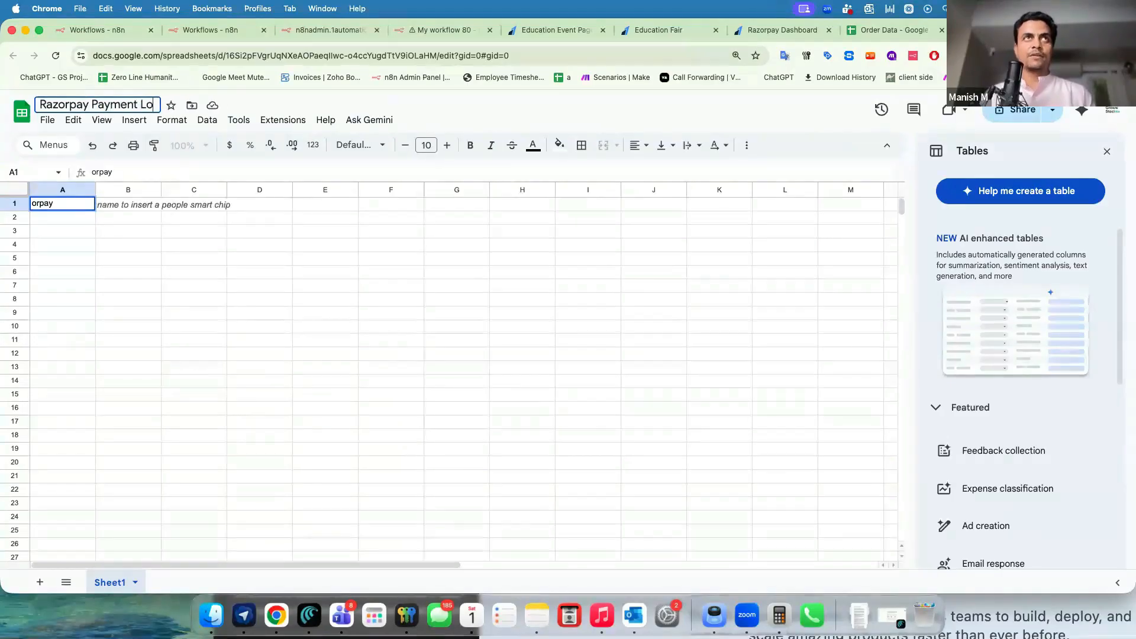
{"action": "key", "text": "Return"}
Enter the headers Name, Email, Phone, Amount and Date in cells A1 to E1.
{"action": "left_click", "coordinate": [61, 204]}
{"action": "type", "text": "Name"}
{"action": "key", "text": "Tab"}
{"action": "type", "text": "Email"}
{"action": "key", "text": "Return"}
{"action": "key", "text": "Up"}
{"action": "key", "text": "Right"}
{"action": "type", "text": "Phone"}
{"action": "key", "text": "Return"}
{"action": "key", "text": "Up"}
{"action": "key", "text": "Right"}
{"action": "type", "text": "Amount"}
{"action": "key", "text": "Right"}
{"action": "type", "text": "Date"}
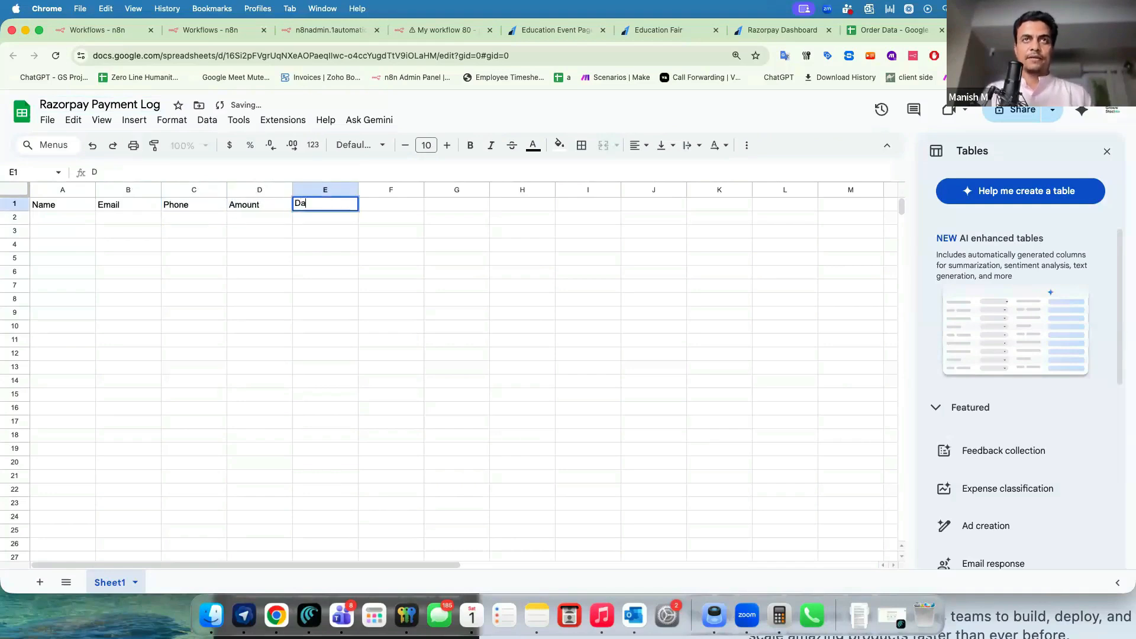
{"action": "key", "text": "Return"}
Extend the E1 header to 'Date of Appointmnet'.
{"action": "left_click_drag", "start_coordinate": [56, 207], "coordinate": [307, 456]}
{"action": "double_click", "coordinate": [324, 204]}
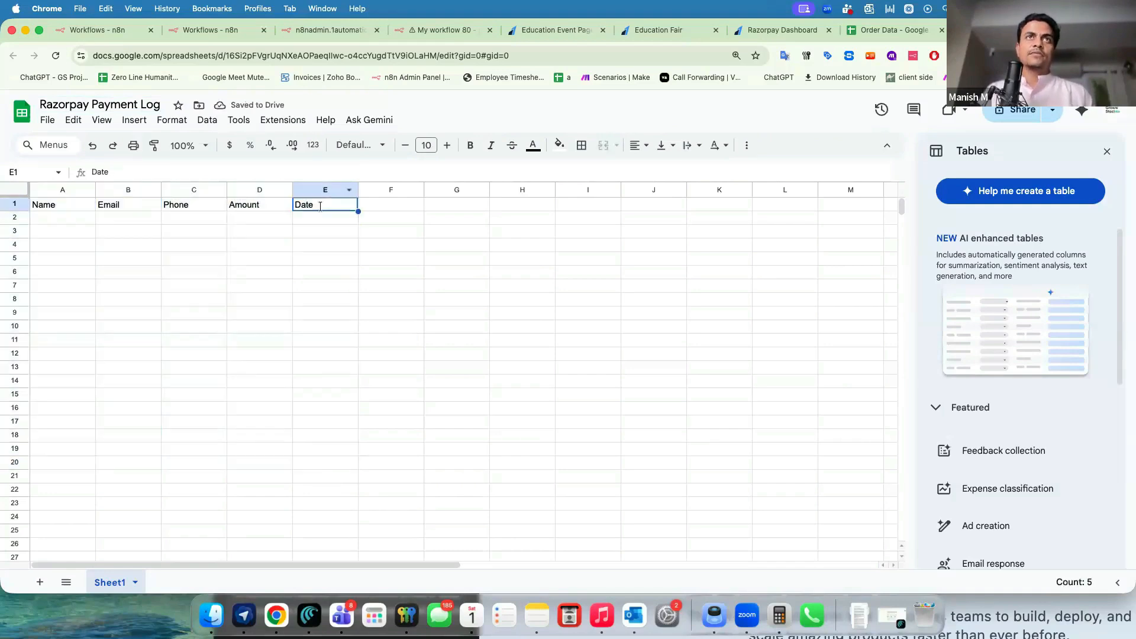
{"action": "type", "text": "of Appoontmnet"}
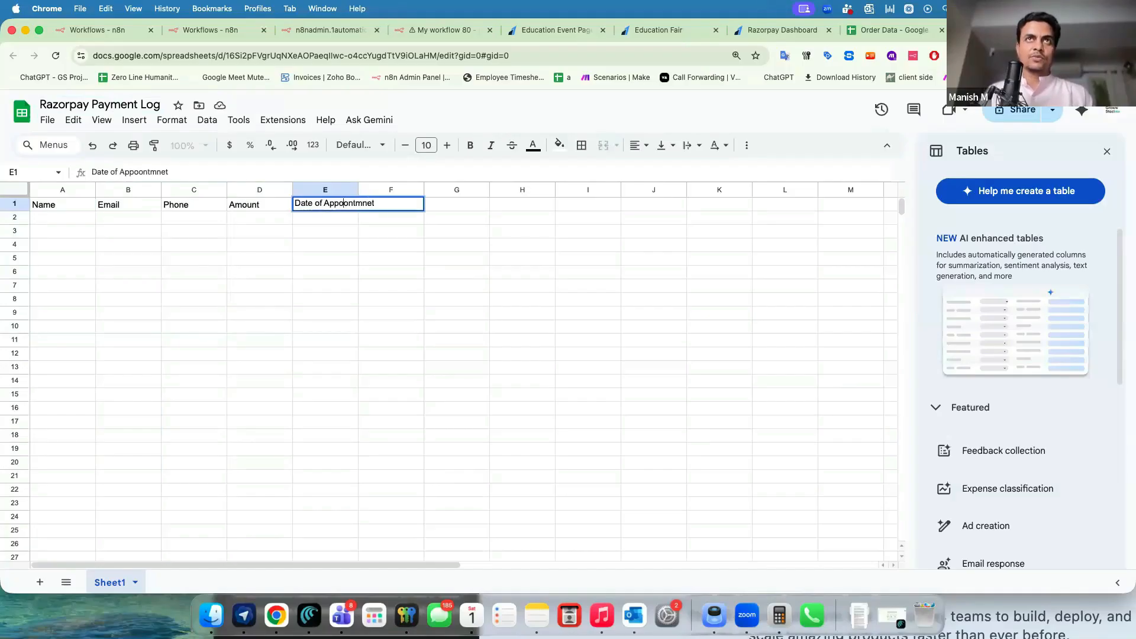
{"action": "key", "text": "Delete"}
{"action": "type", "text": "i"}
{"action": "key", "text": "Return"}
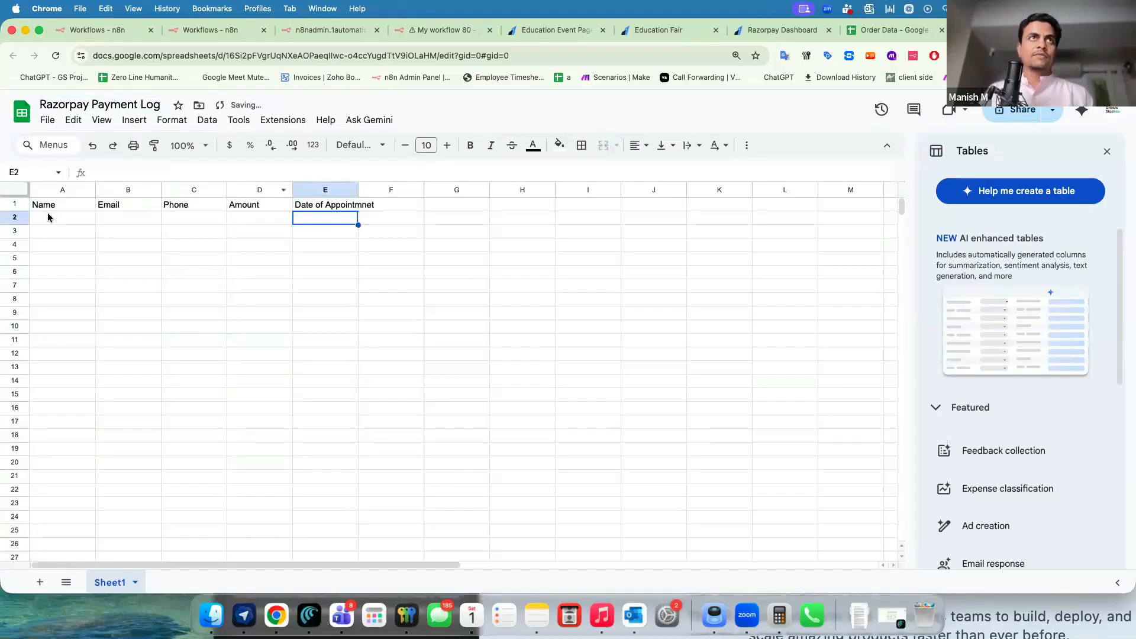
Convert the range A1:E22 into a table.
{"action": "left_click_drag", "start_coordinate": [51, 207], "coordinate": [313, 490]}
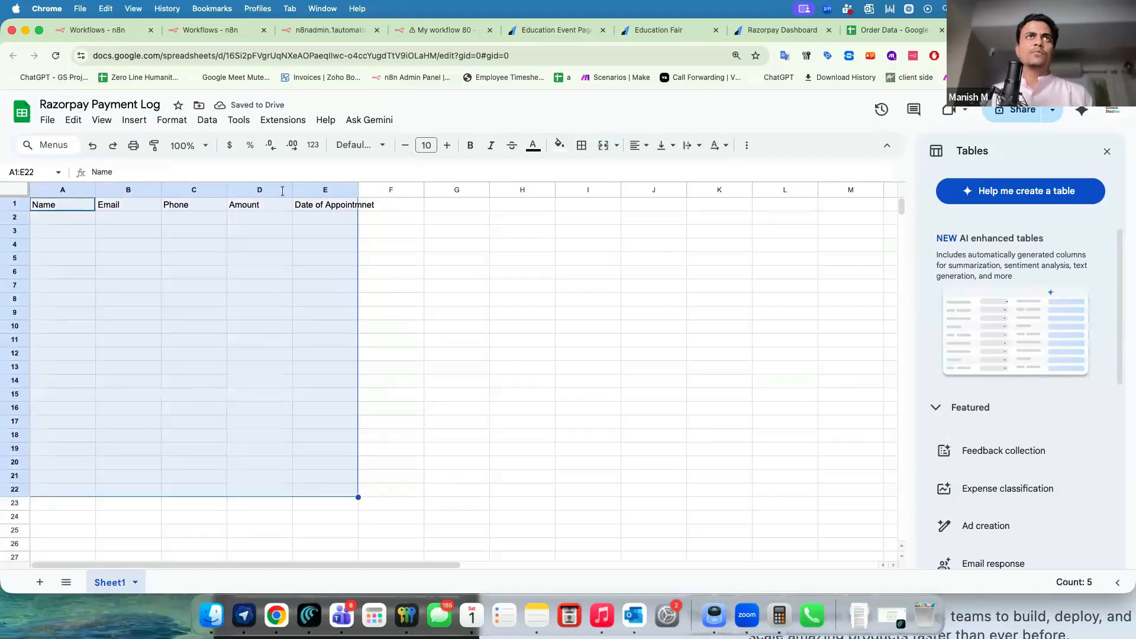
{"action": "left_click", "coordinate": [172, 121]}
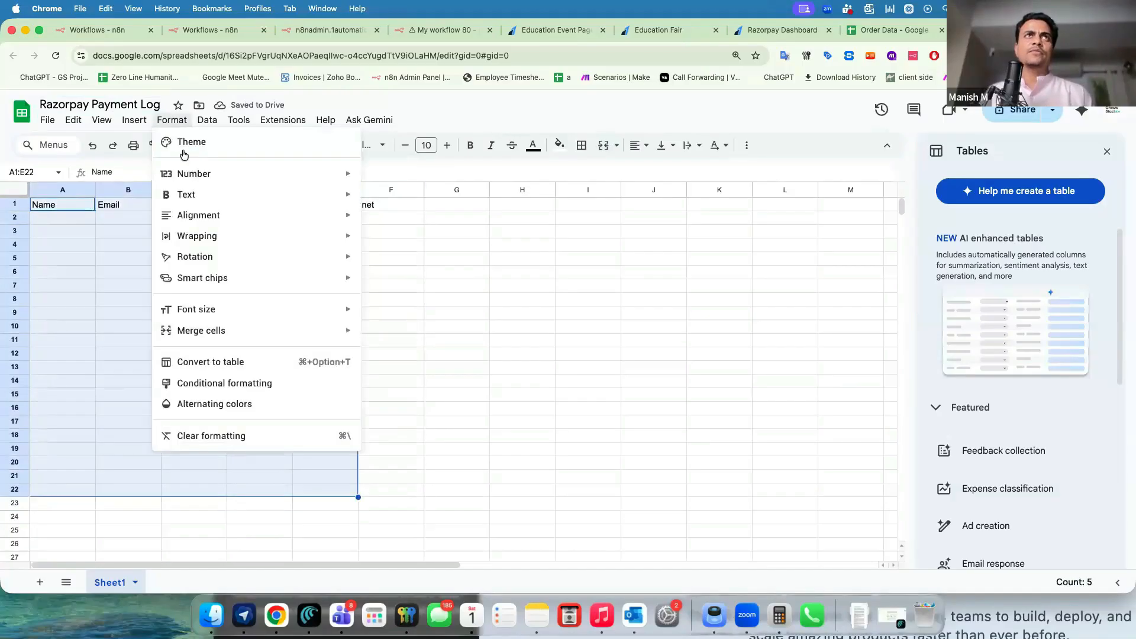
{"action": "left_click", "coordinate": [203, 362]}
{"action": "left_click", "coordinate": [170, 277]}
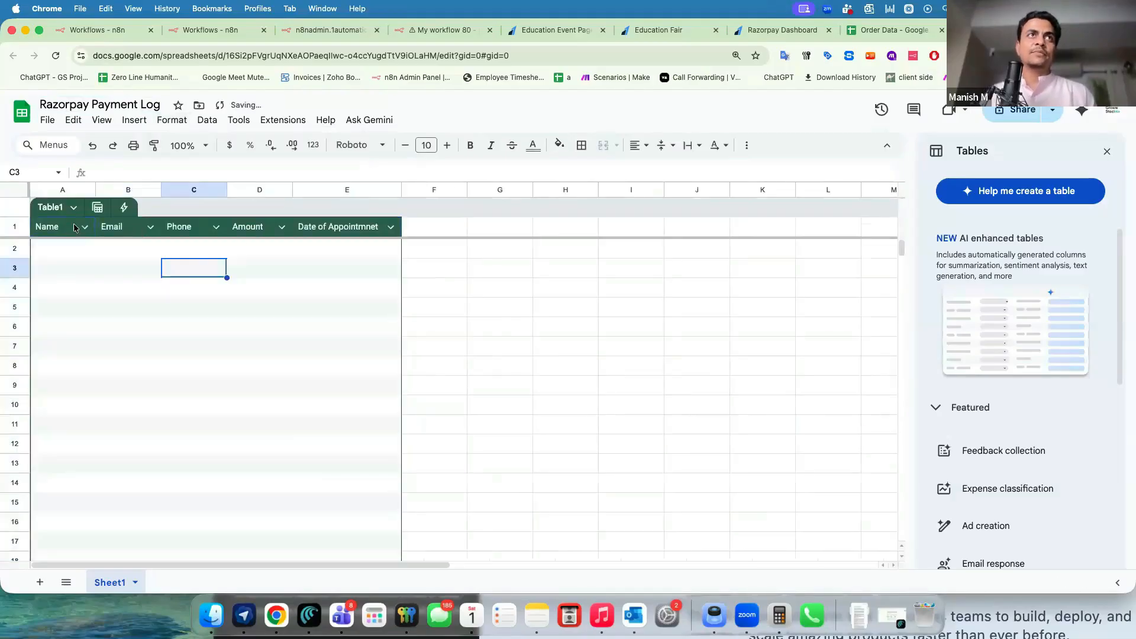
{"action": "left_click_drag", "start_coordinate": [74, 226], "coordinate": [335, 232]}
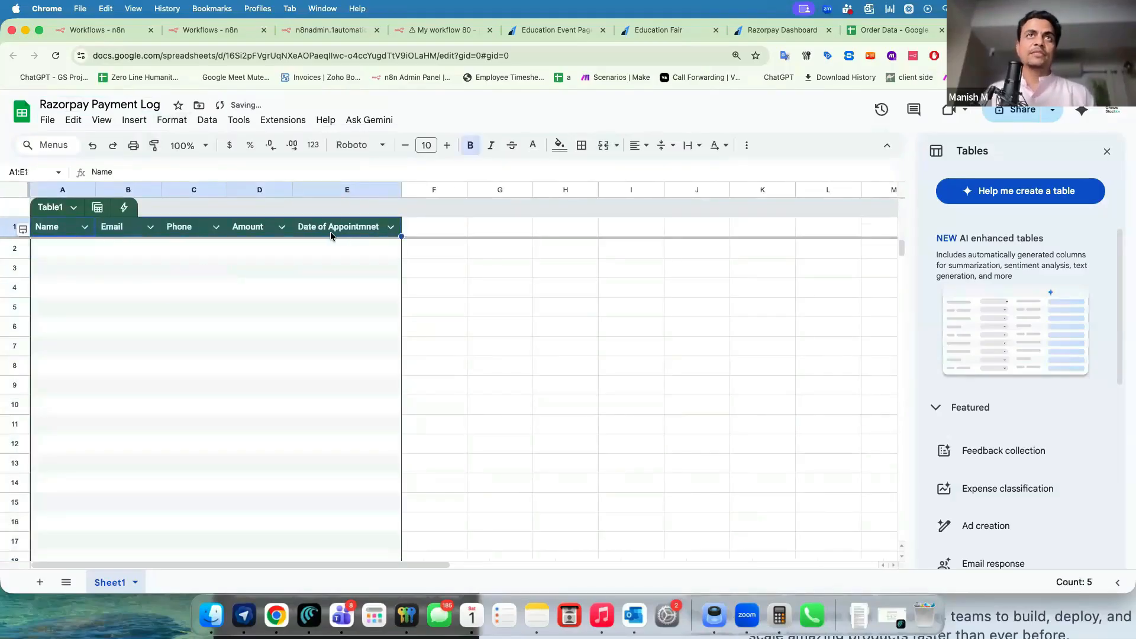
{"action": "left_click", "coordinate": [194, 248]}
Widen columns A to E, and the Date of Appointmnet column further.
{"action": "left_click", "coordinate": [67, 188]}
{"action": "left_click_drag", "start_coordinate": [68, 188], "coordinate": [327, 189]}
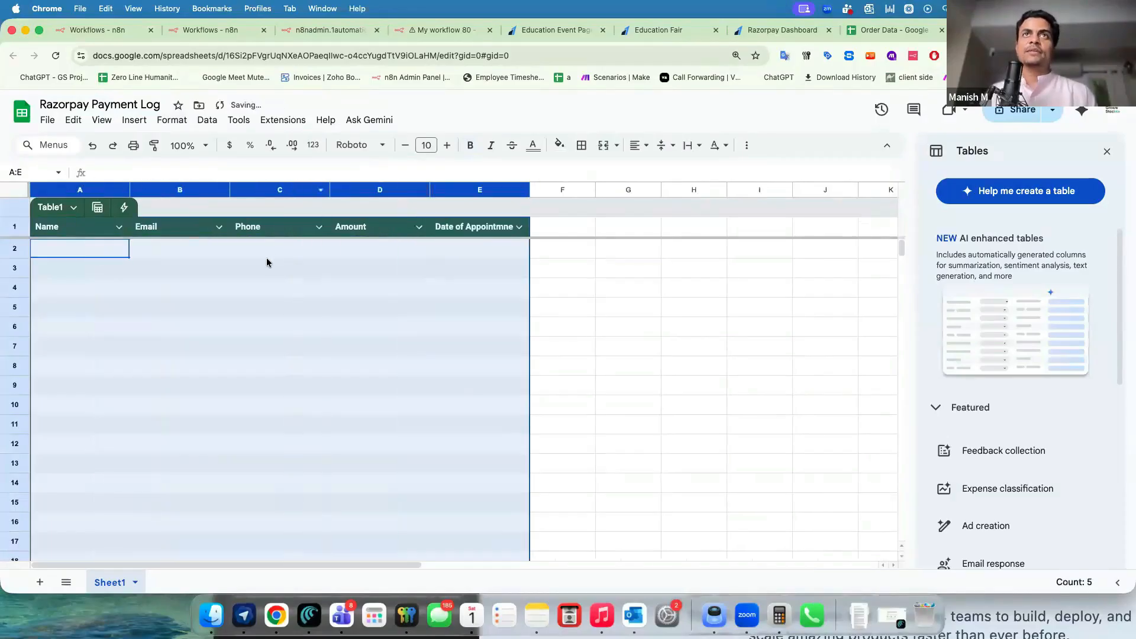
{"action": "left_click", "coordinate": [379, 248]}
{"action": "left_click_drag", "start_coordinate": [590, 190], "coordinate": [594, 190]}
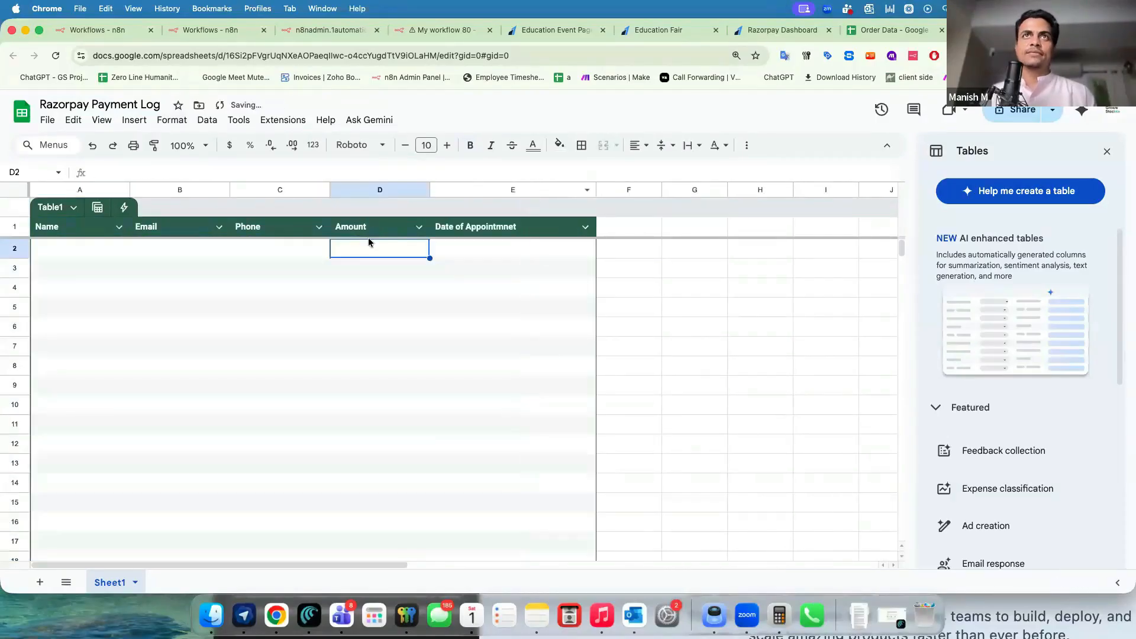
In the Append row node, choose document Razorpay Payment Log and sheet Sheet1.
{"action": "left_click", "coordinate": [443, 29]}
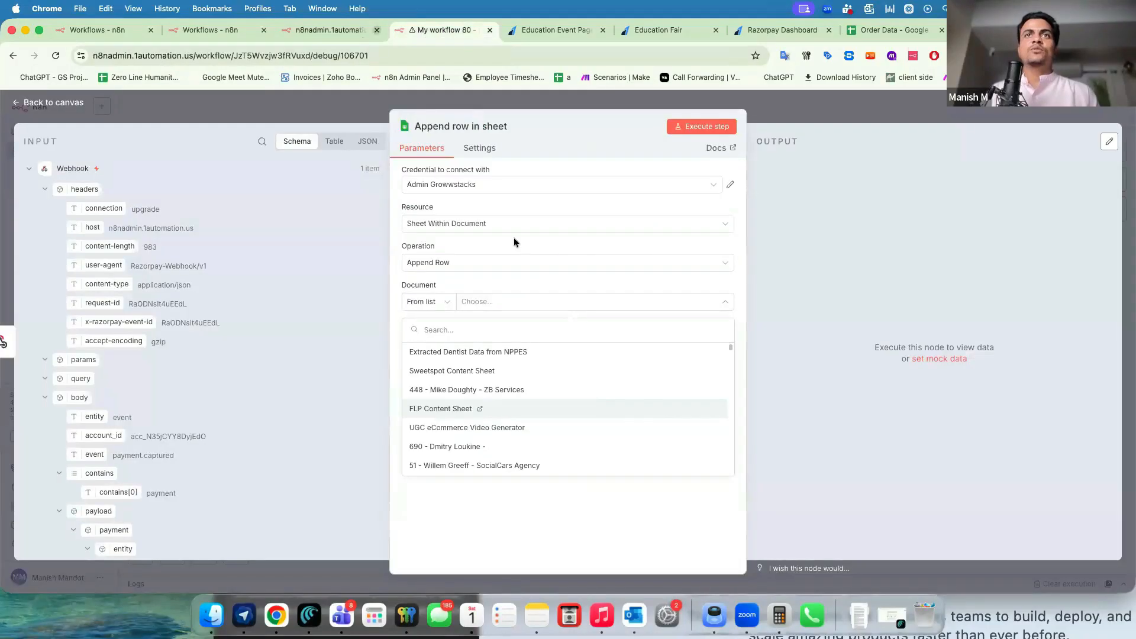
{"action": "left_click", "coordinate": [473, 284]}
{"action": "left_click", "coordinate": [485, 306]}
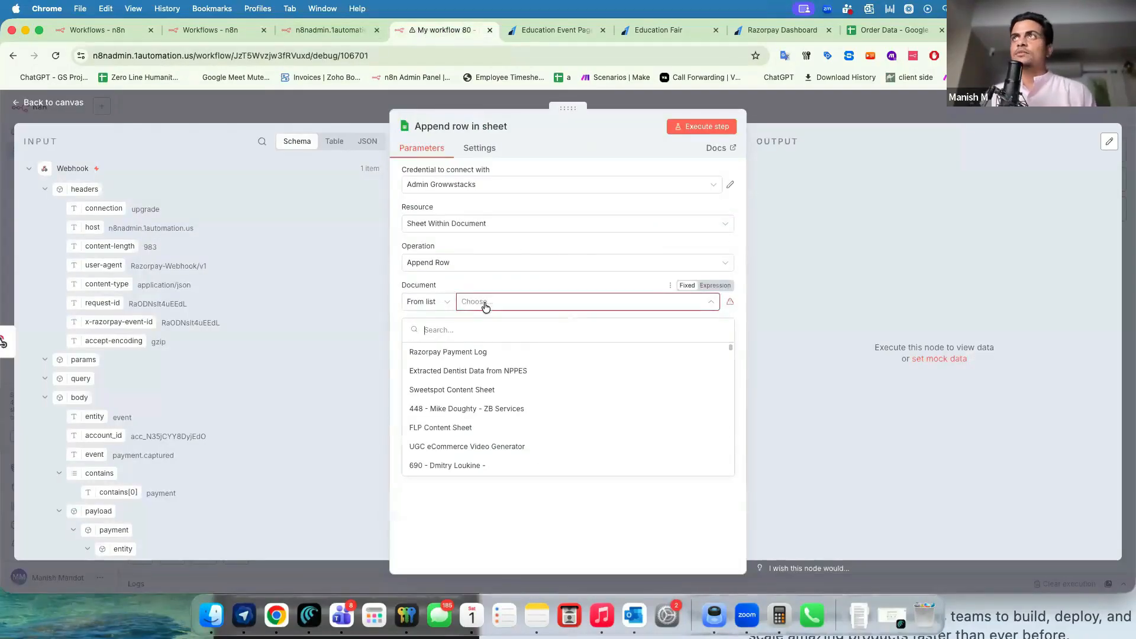
{"action": "left_click", "coordinate": [459, 354]}
{"action": "left_click", "coordinate": [467, 342]}
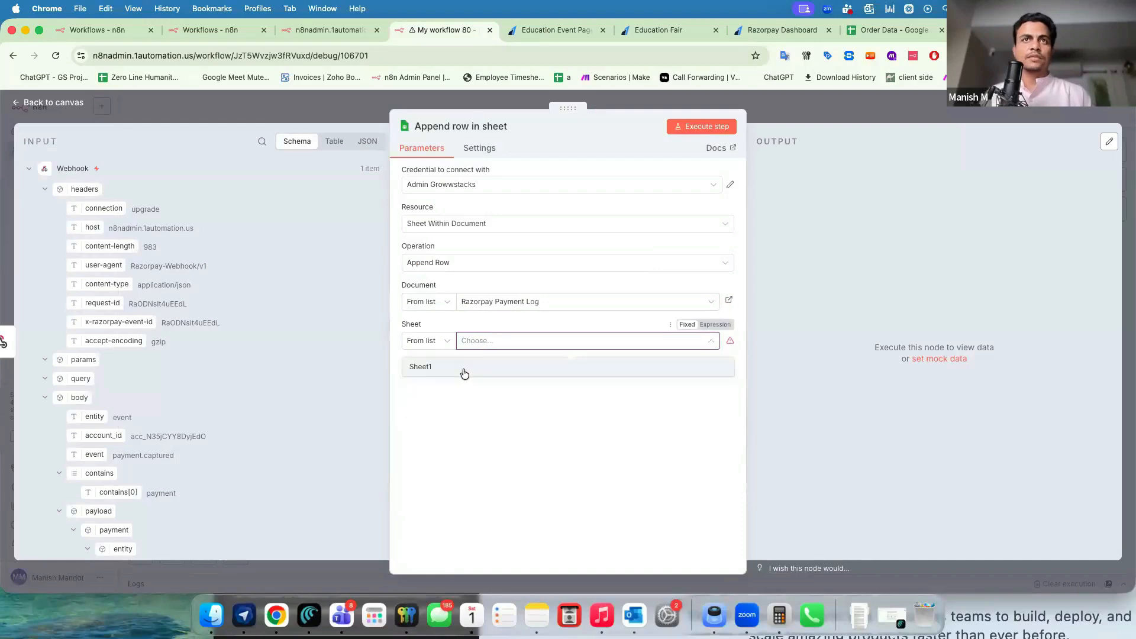
{"action": "left_click", "coordinate": [464, 367]}
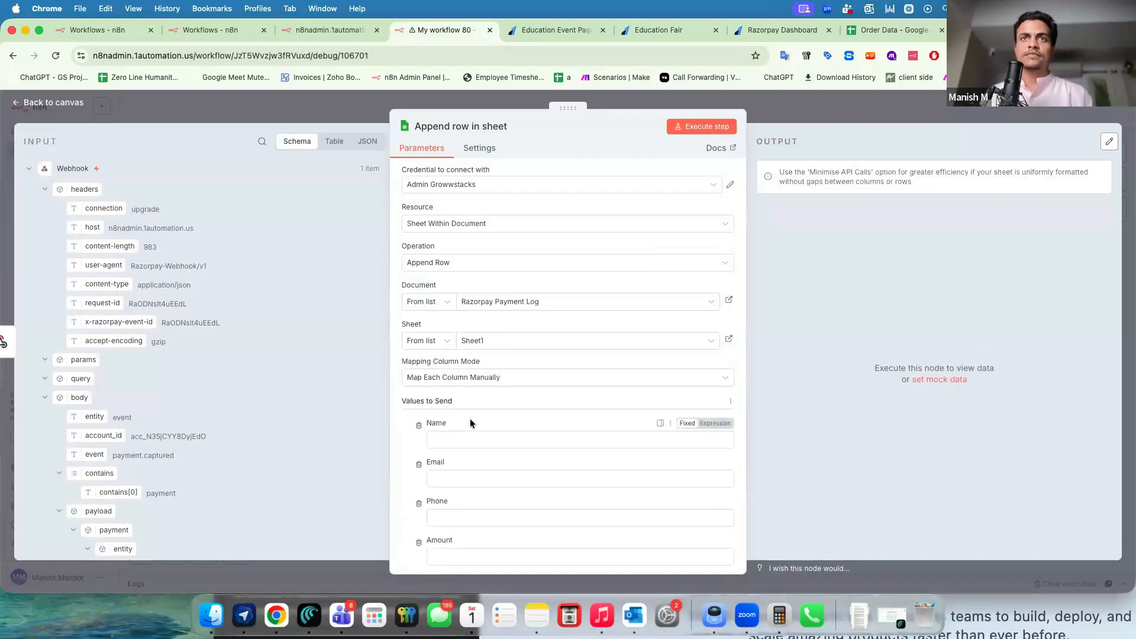
Map the payer's name, email and phone into the Name, Email and Phone columns.
{"action": "scroll", "coordinate": [470, 419], "scroll_direction": "down", "scroll_amount": 2}
{"action": "left_click", "coordinate": [462, 335]}
{"action": "scroll", "coordinate": [244, 431], "scroll_direction": "down", "scroll_amount": 6}
{"action": "scroll", "coordinate": [244, 431], "scroll_direction": "down", "scroll_amount": 5}
{"action": "left_click_drag", "start_coordinate": [155, 335], "coordinate": [465, 333]}
{"action": "left_click_drag", "start_coordinate": [145, 320], "coordinate": [472, 385]}
{"action": "left_click_drag", "start_coordinate": [151, 357], "coordinate": [467, 435]}
Map the payment amount divided by 100 into Amount, plus the appointment date field.
{"action": "scroll", "coordinate": [166, 328], "scroll_direction": "up", "scroll_amount": 5}
{"action": "scroll", "coordinate": [166, 329], "scroll_direction": "up", "scroll_amount": 3}
{"action": "left_click_drag", "start_coordinate": [142, 332], "coordinate": [444, 480]}
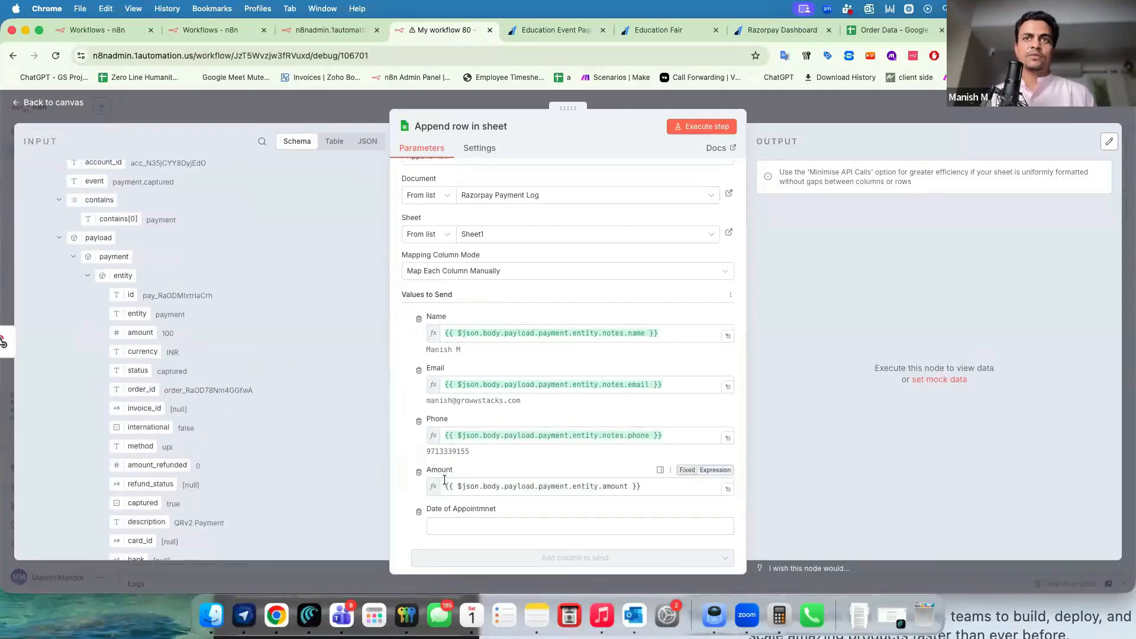
{"action": "left_click", "coordinate": [628, 486]}
{"action": "type", "text": "/100"}
{"action": "left_click", "coordinate": [395, 485]}
{"action": "scroll", "coordinate": [429, 506], "scroll_direction": "down", "scroll_amount": 3}
{"action": "scroll", "coordinate": [181, 382], "scroll_direction": "down", "scroll_amount": 3}
{"action": "scroll", "coordinate": [181, 382], "scroll_direction": "down", "scroll_amount": 5}
{"action": "left_click_drag", "start_coordinate": [142, 395], "coordinate": [467, 494]}
Close the node, save the workflow and execute it.
{"action": "left_click", "coordinate": [957, 116]}
{"action": "left_click", "coordinate": [958, 116]}
{"action": "left_click", "coordinate": [592, 550]}
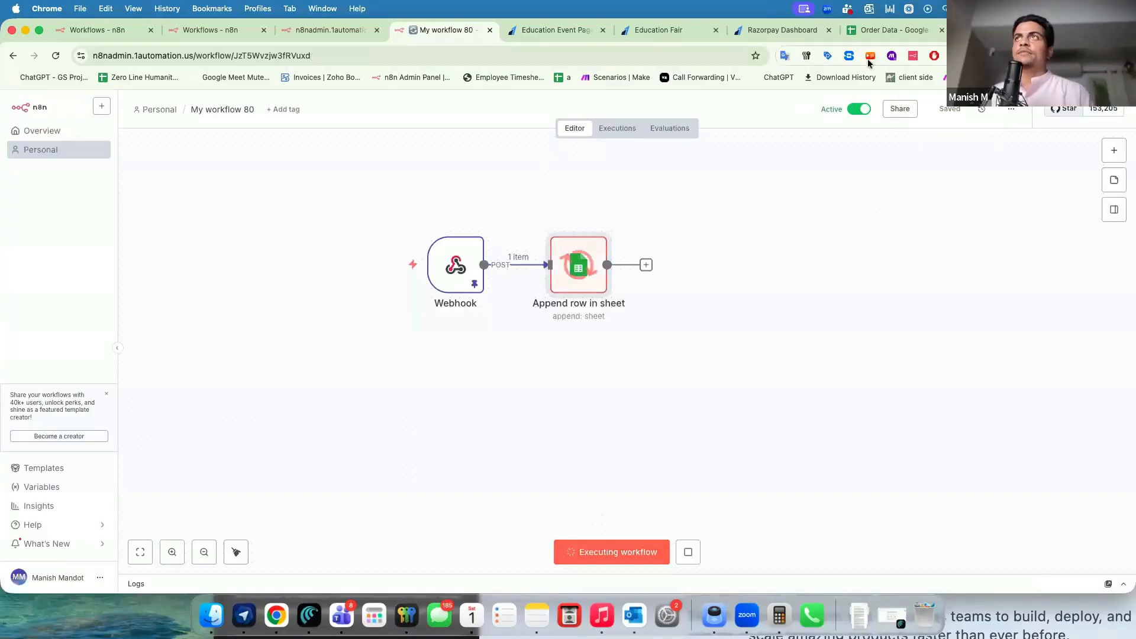
Place the Razorpay Payment Log beside n8n, select new row 2 and widen columns A–E.
{"action": "mouse_move", "coordinate": [463, 284]}
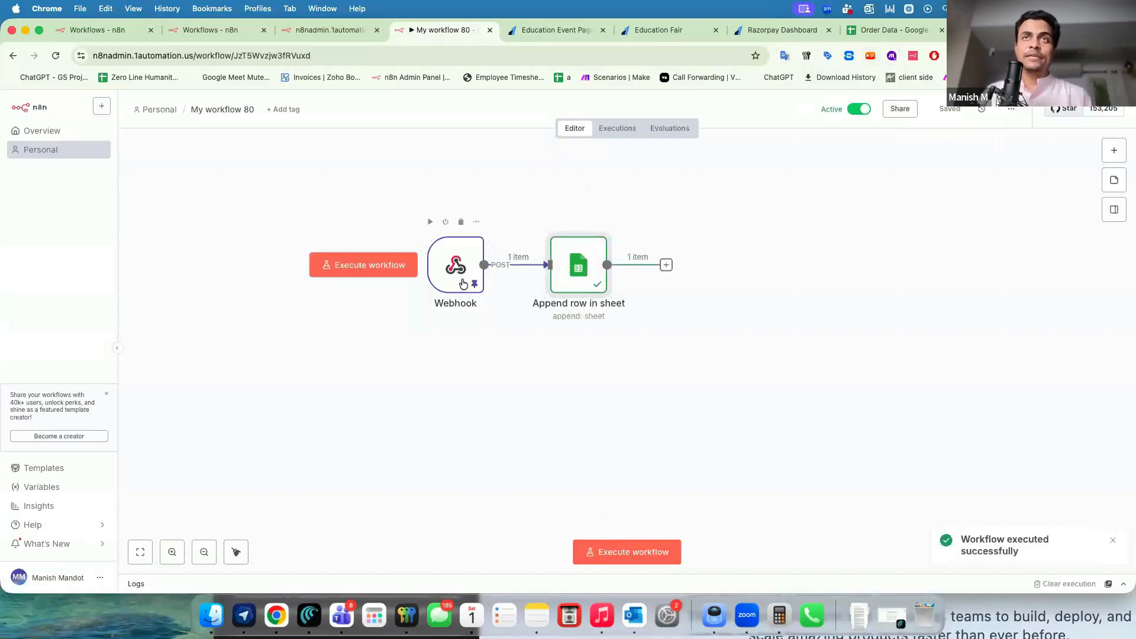
{"action": "left_click_drag", "start_coordinate": [961, 31], "coordinate": [520, 32]}
{"action": "left_click_drag", "start_coordinate": [89, 248], "coordinate": [523, 242]}
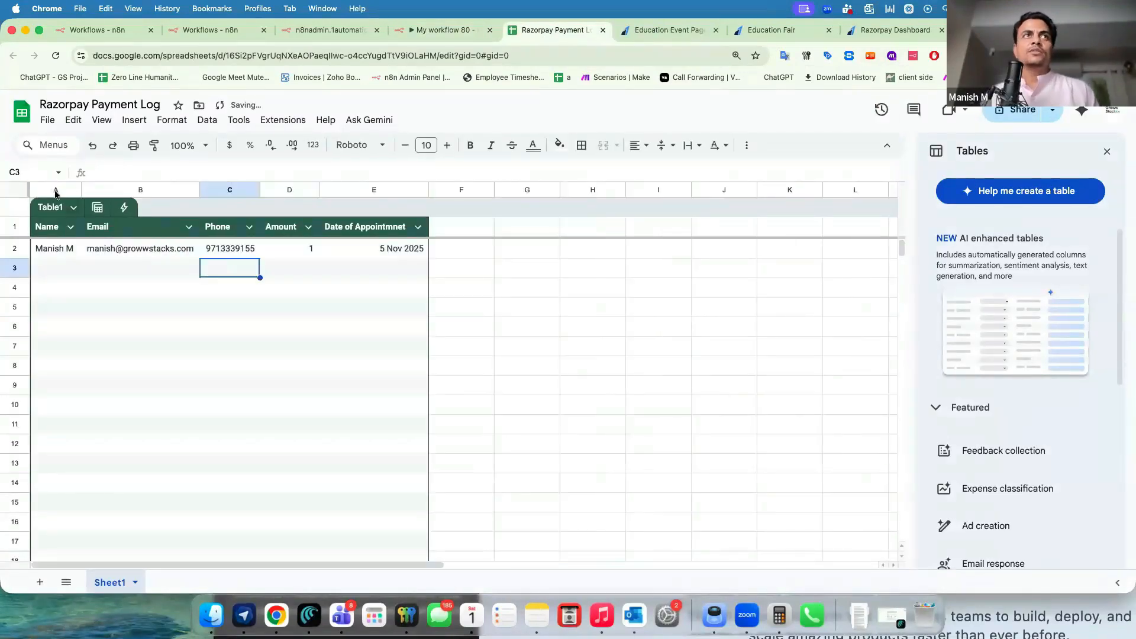
{"action": "left_click", "coordinate": [55, 193]}
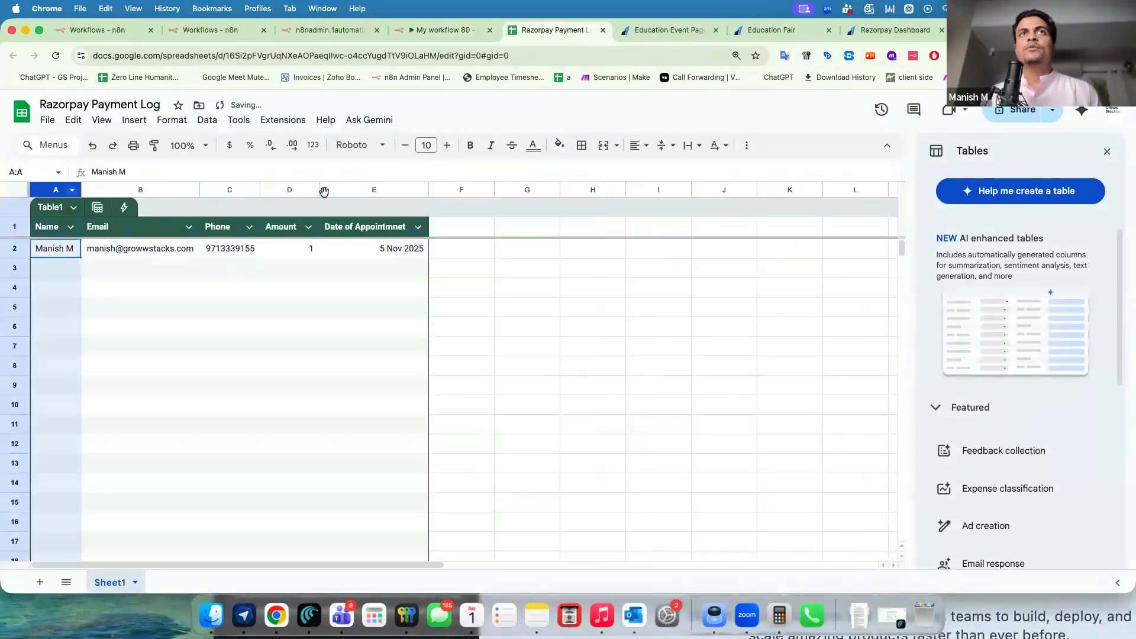
{"action": "left_click", "coordinate": [324, 190], "text": "shift"}
{"action": "left_click_drag", "start_coordinate": [320, 190], "coordinate": [370, 190]}
{"action": "left_click", "coordinate": [497, 233]}
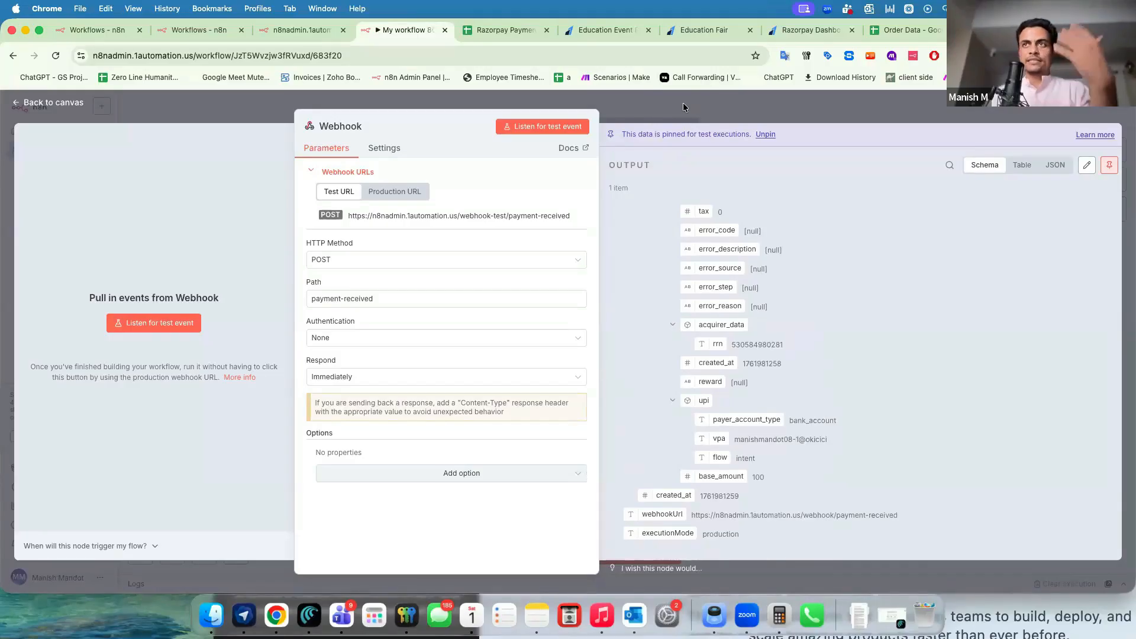
Zoom the page in and shift the panel divider to read the pinned Webhook output.
{"action": "key", "text": "super+equal"}
{"action": "key", "text": "super+equal"}
{"action": "key", "text": "super+equal"}
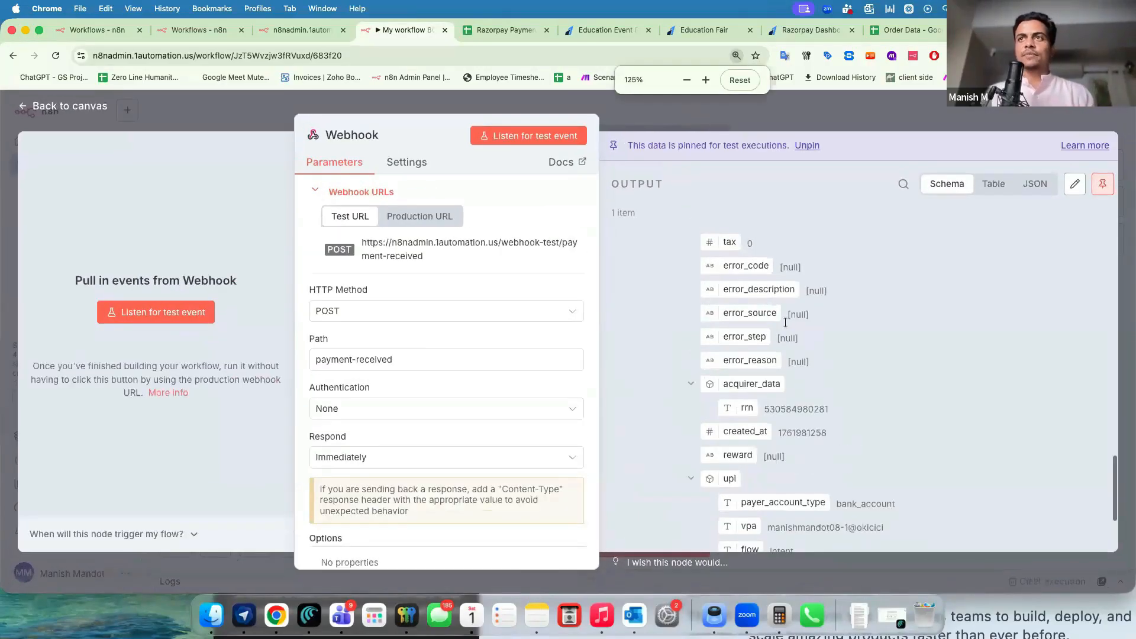
{"action": "scroll", "coordinate": [785, 446], "scroll_direction": "down", "scroll_amount": 2}
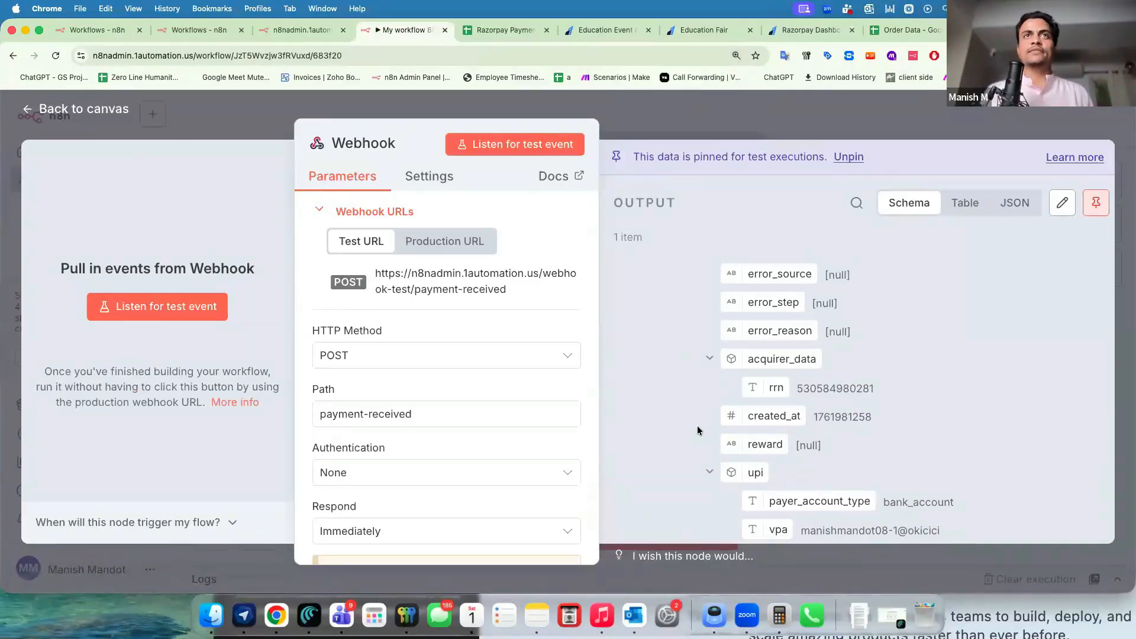
{"action": "scroll", "coordinate": [697, 425], "scroll_direction": "up", "scroll_amount": 5}
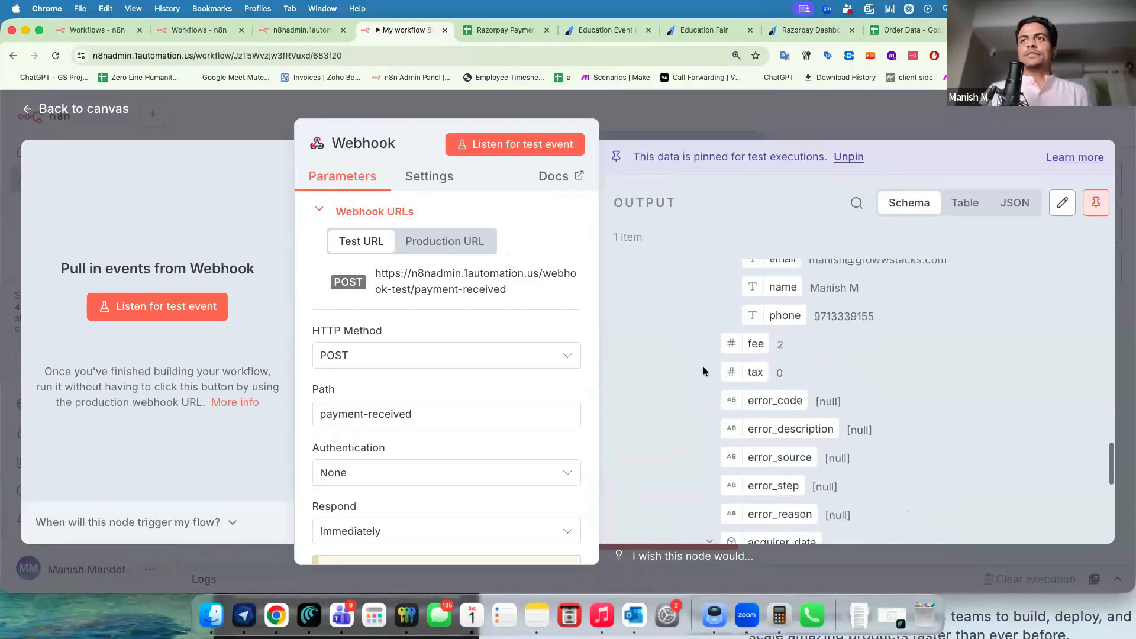
{"action": "scroll", "coordinate": [704, 371], "scroll_direction": "up", "scroll_amount": 10}
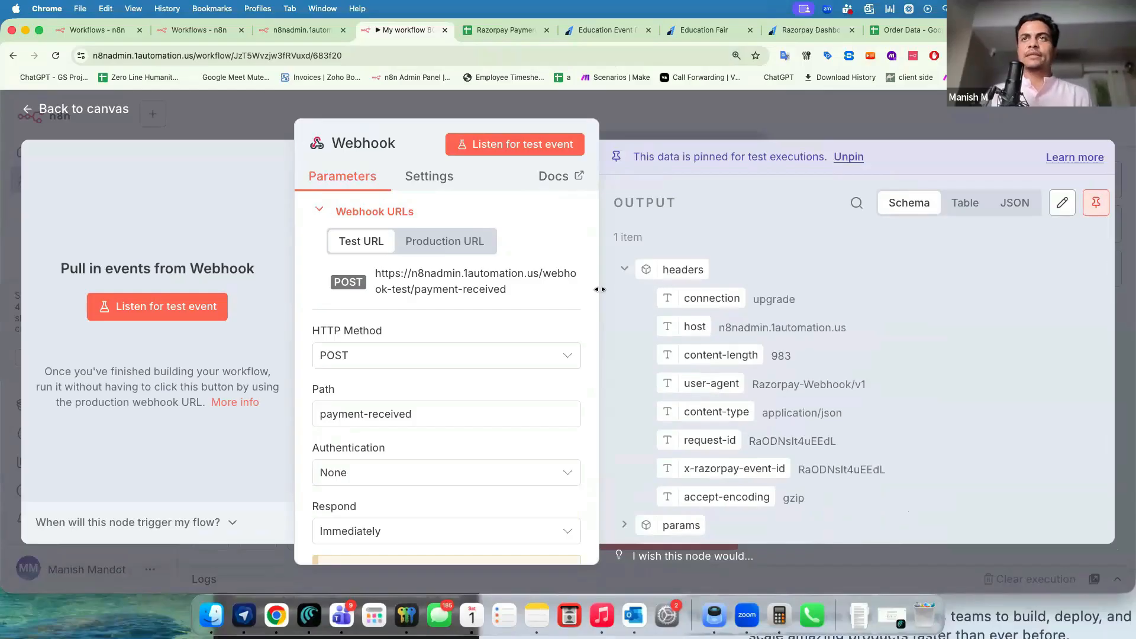
{"action": "left_click_drag", "start_coordinate": [599, 277], "coordinate": [569, 278]}
{"action": "scroll", "coordinate": [671, 407], "scroll_direction": "down", "scroll_amount": 2}
{"action": "scroll", "coordinate": [670, 407], "scroll_direction": "down", "scroll_amount": 5}
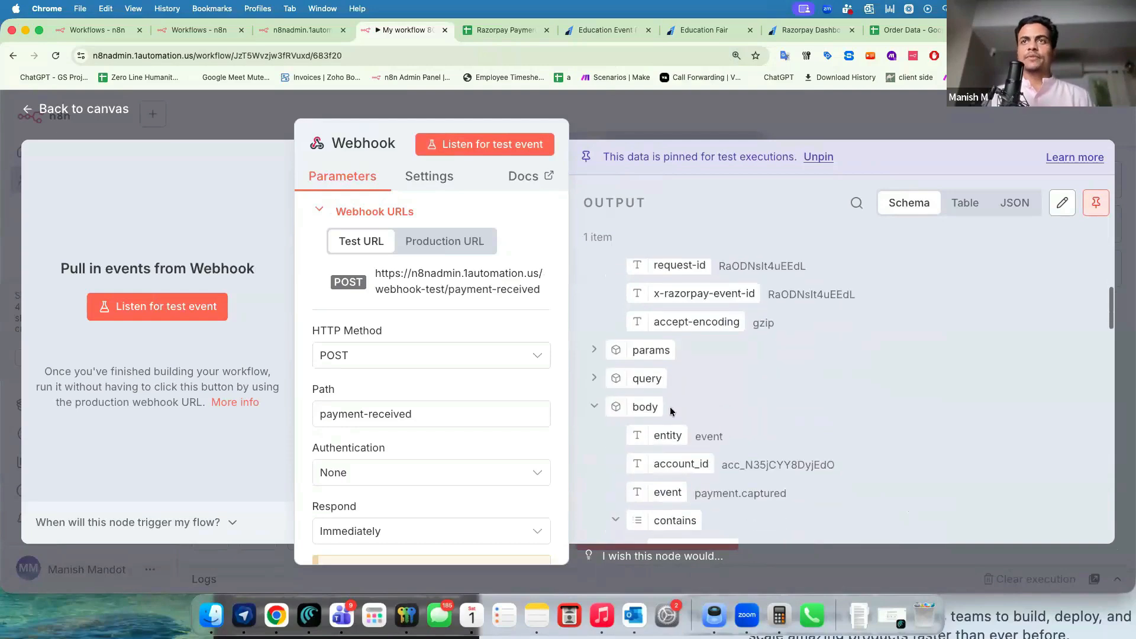
{"action": "scroll", "coordinate": [647, 417], "scroll_direction": "down", "scroll_amount": 3}
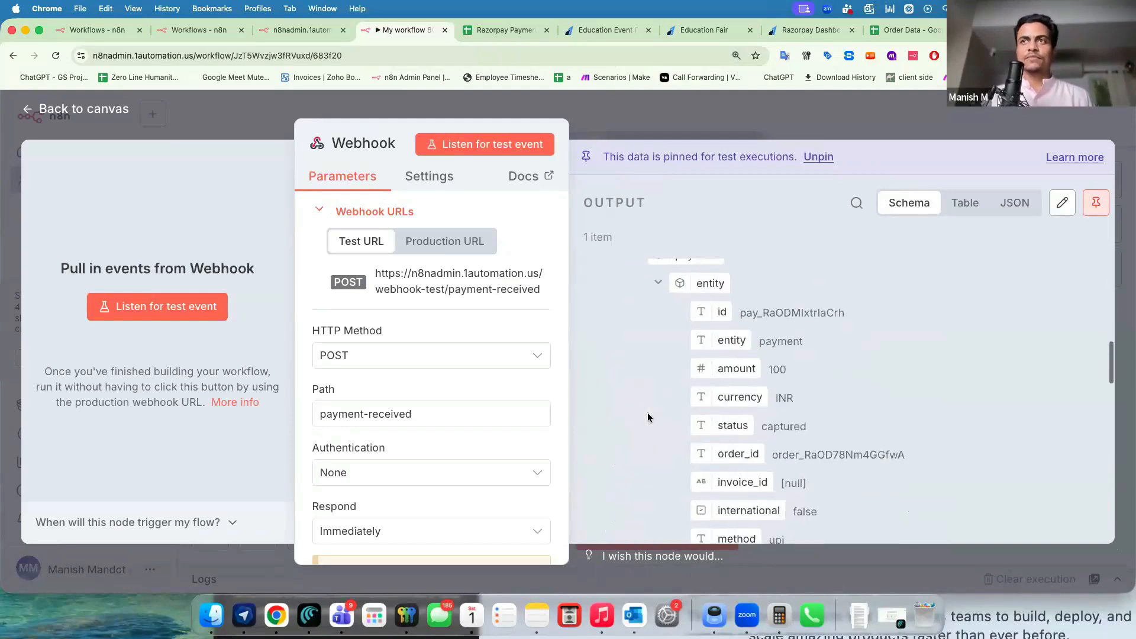
{"action": "scroll", "coordinate": [720, 416], "scroll_direction": "down", "scroll_amount": 8}
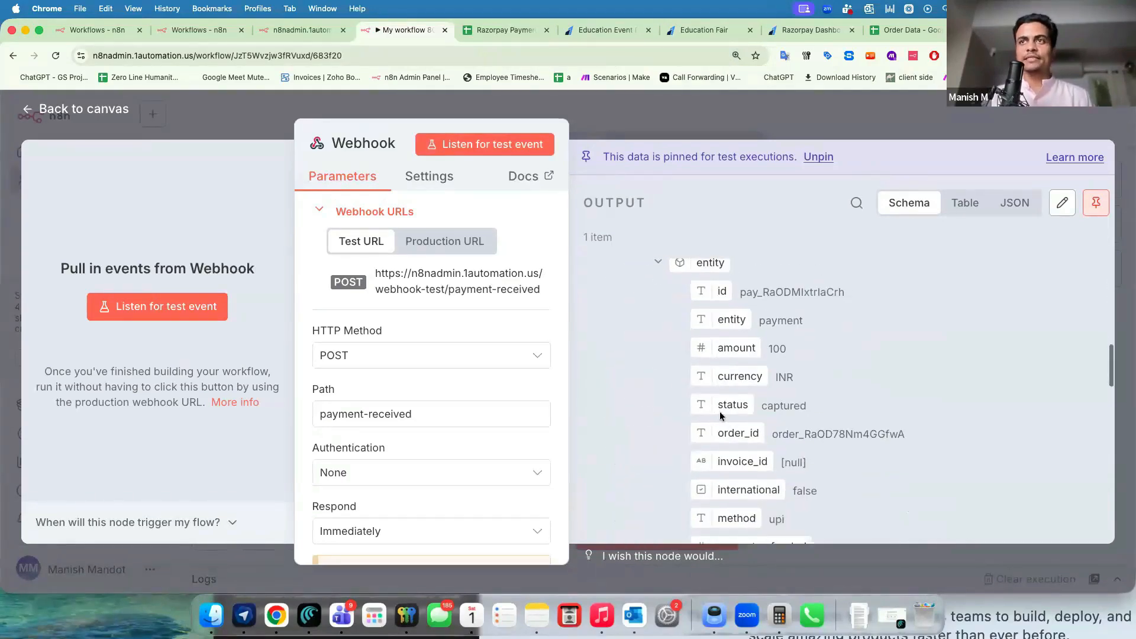
{"action": "scroll", "coordinate": [720, 414], "scroll_direction": "down", "scroll_amount": 10}
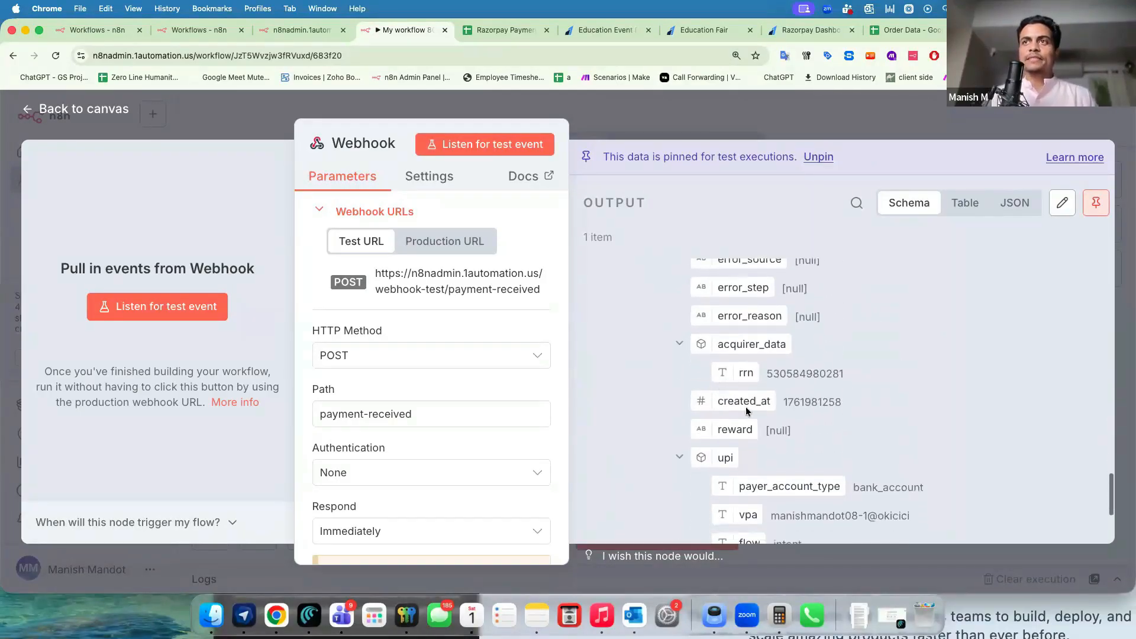
{"action": "left_click_drag", "start_coordinate": [817, 402], "coordinate": [834, 404]}
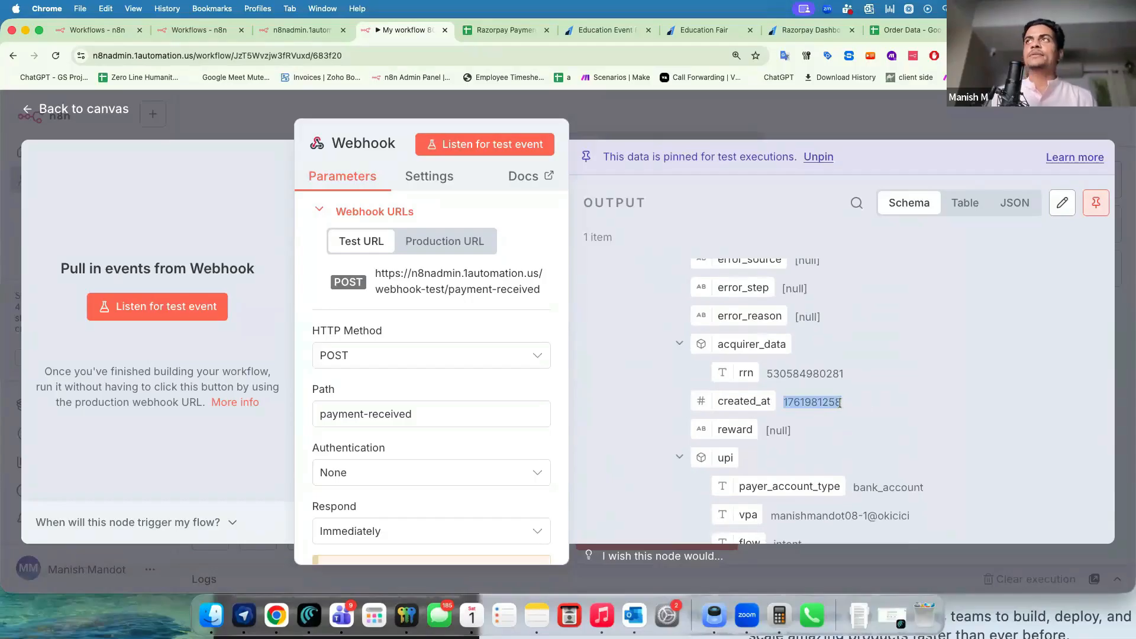
{"action": "double_click", "coordinate": [806, 403]}
{"action": "left_click", "coordinate": [792, 413]}
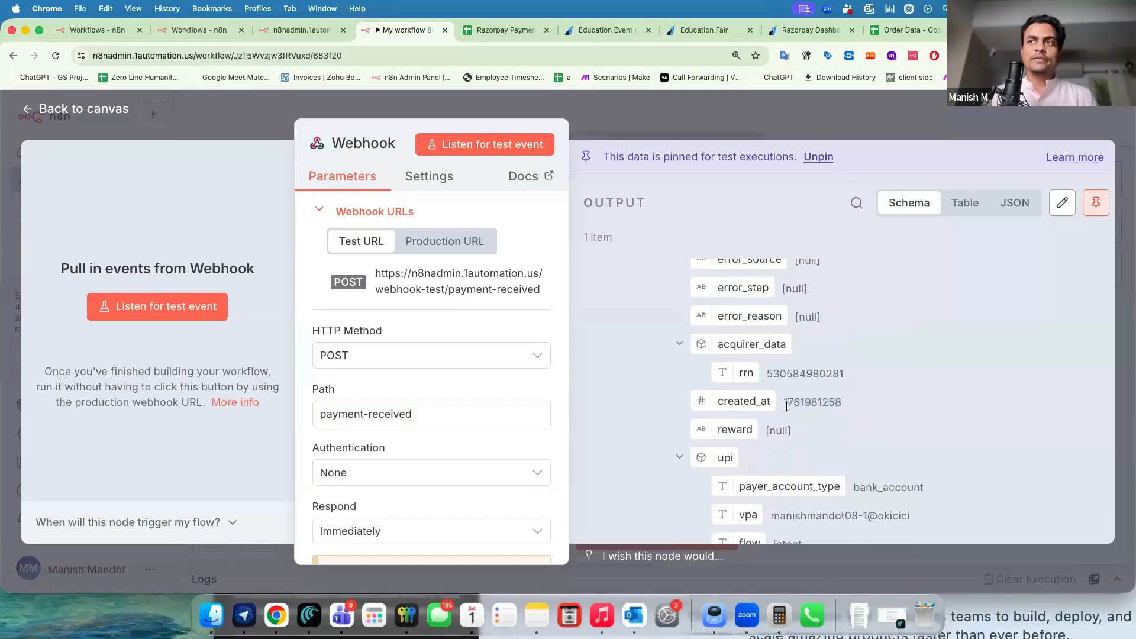
{"action": "double_click", "coordinate": [821, 405]}
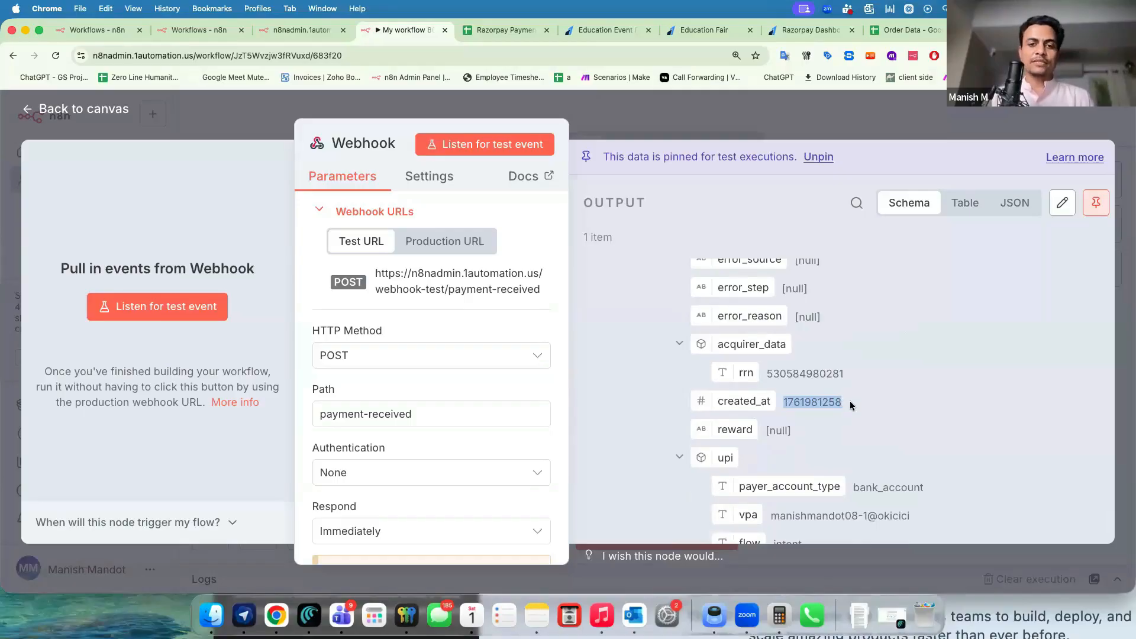
{"action": "left_click", "coordinate": [797, 403]}
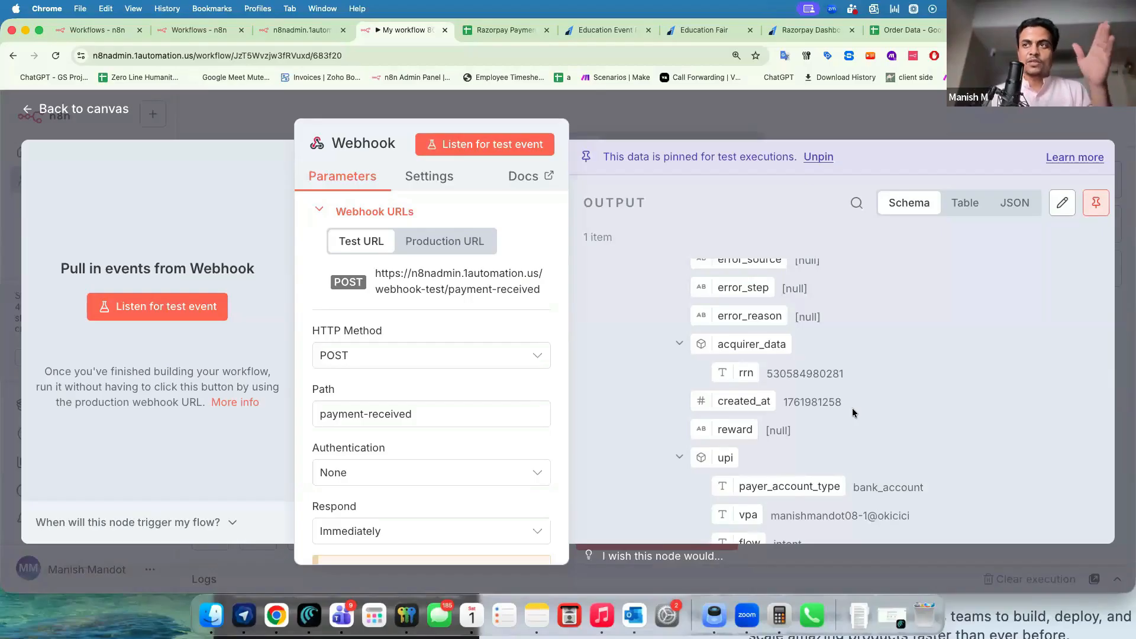
{"action": "left_click_drag", "start_coordinate": [783, 398], "coordinate": [833, 400]}
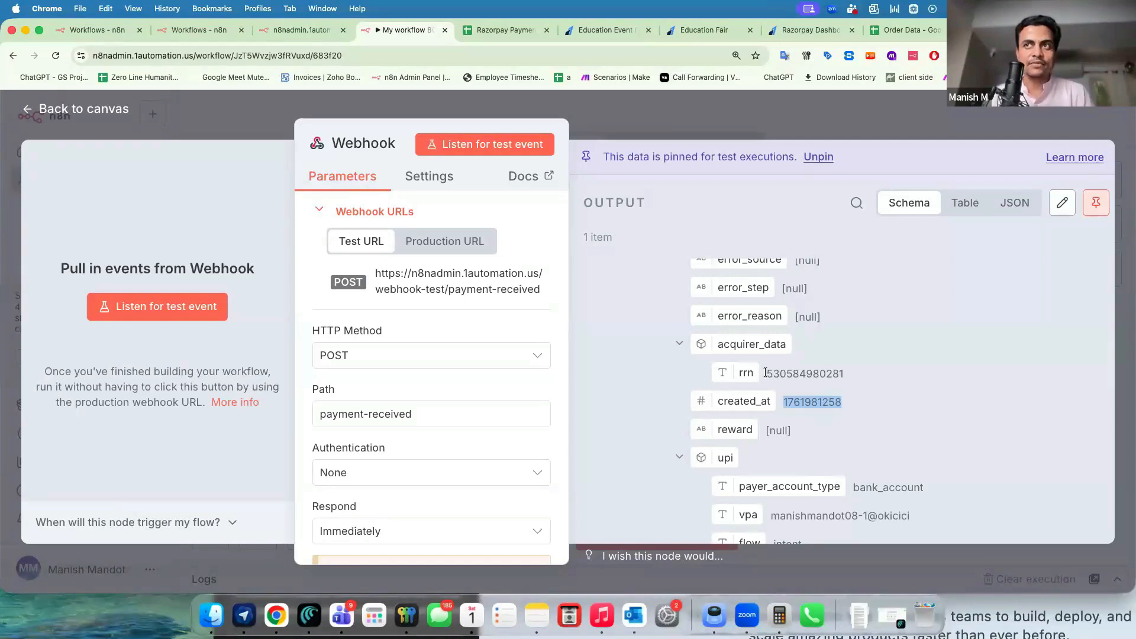
{"action": "left_click", "coordinate": [820, 406]}
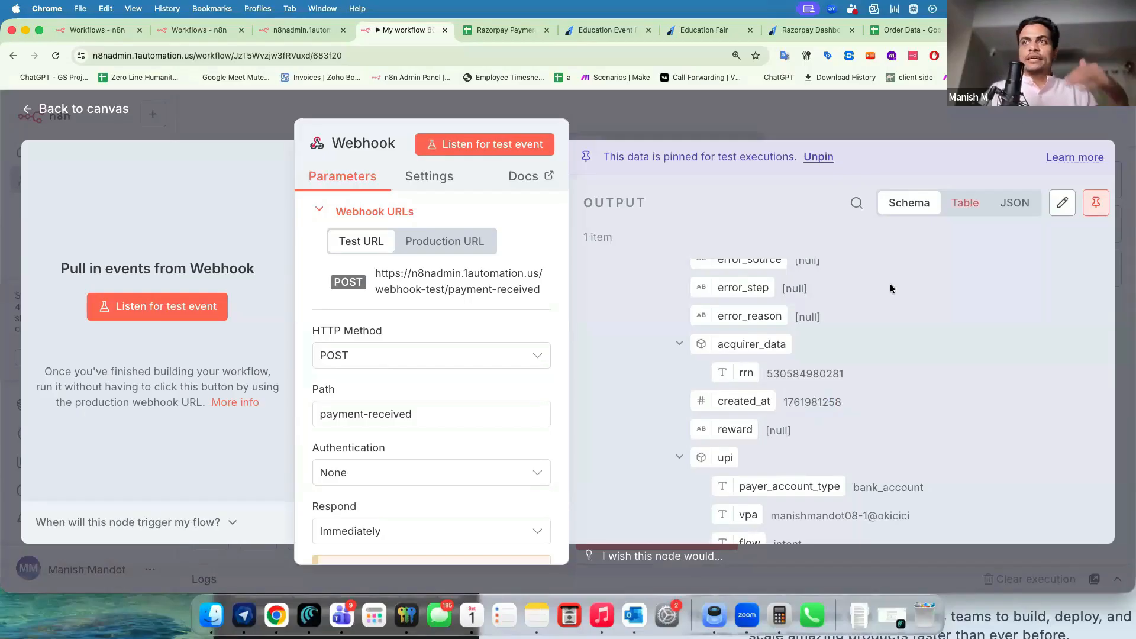
{"action": "double_click", "coordinate": [809, 402]}
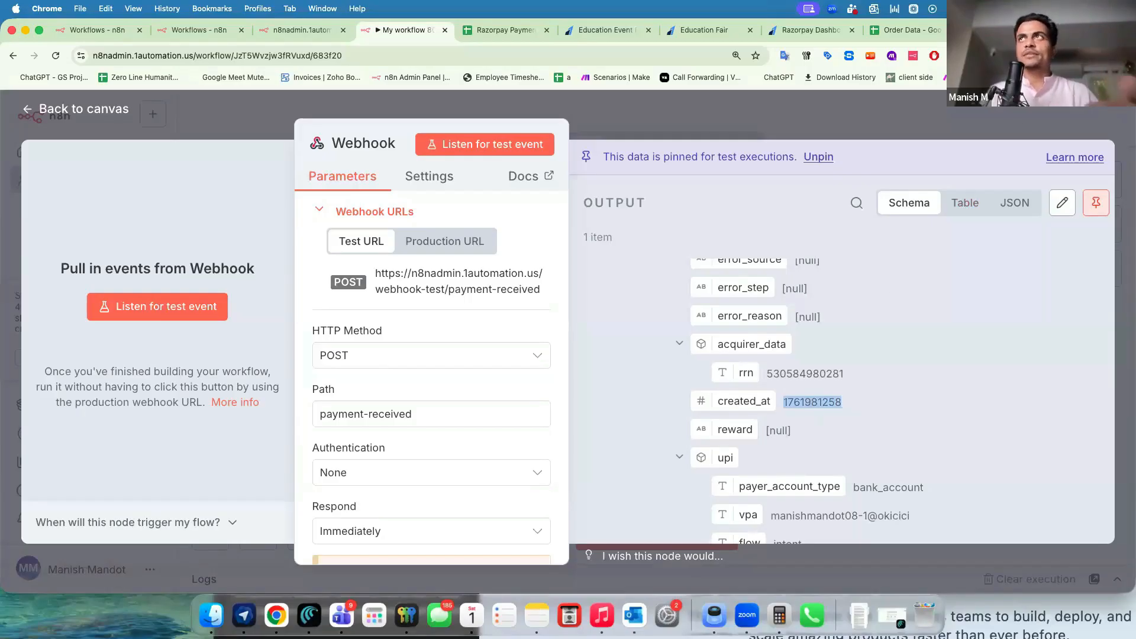
{"action": "key", "text": "super+t"}
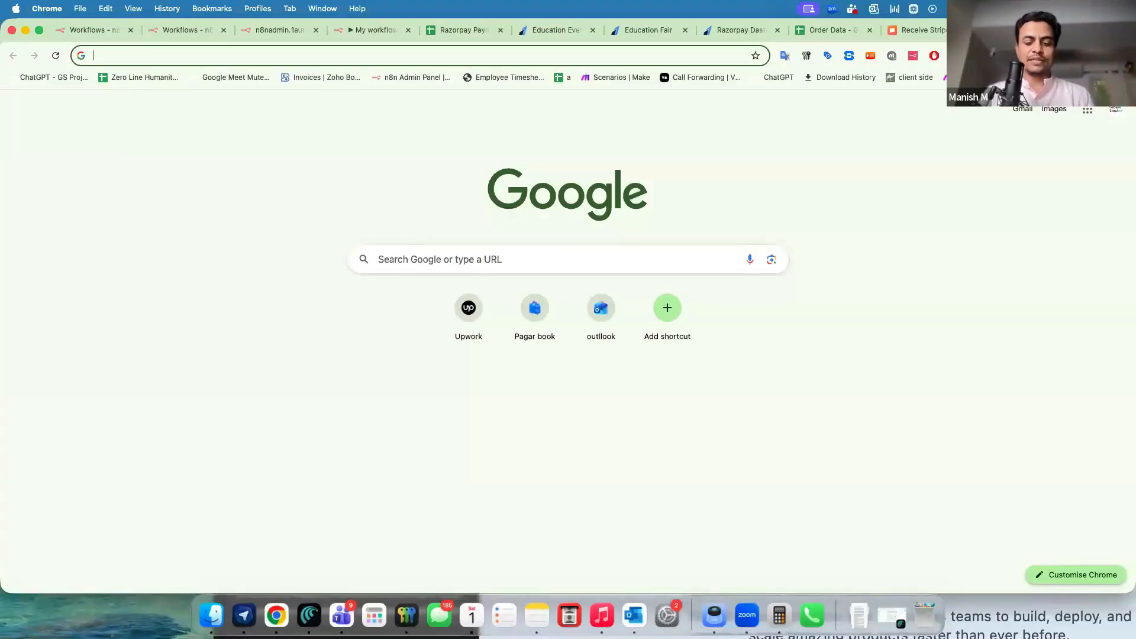
{"action": "type", "text": "unix"}
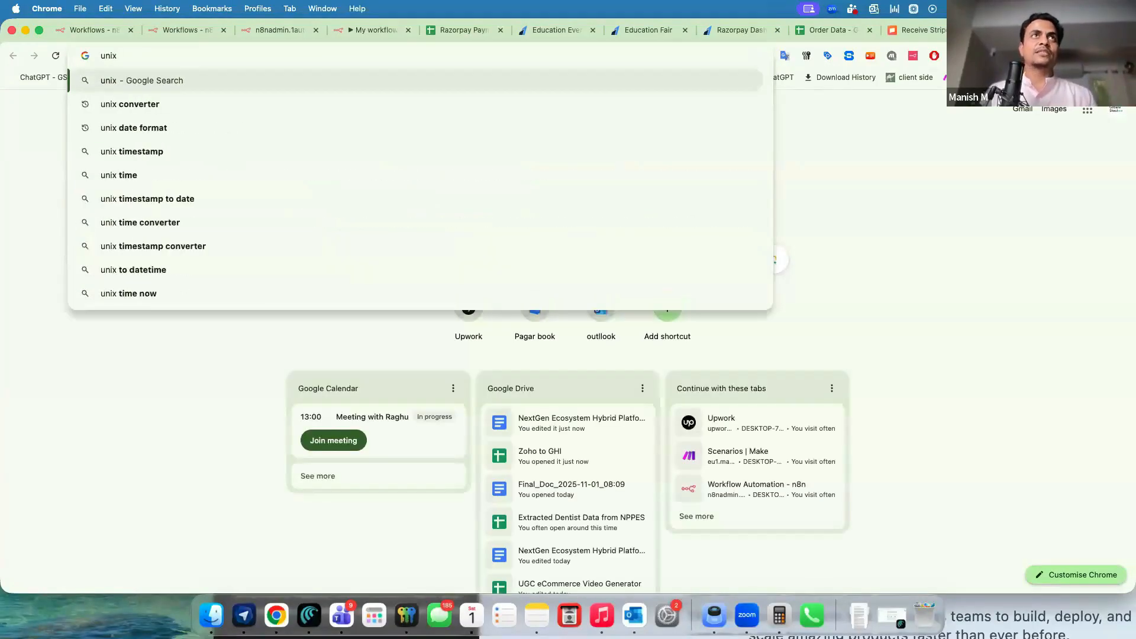
{"action": "key", "text": "Down"}
{"action": "key", "text": "Return"}
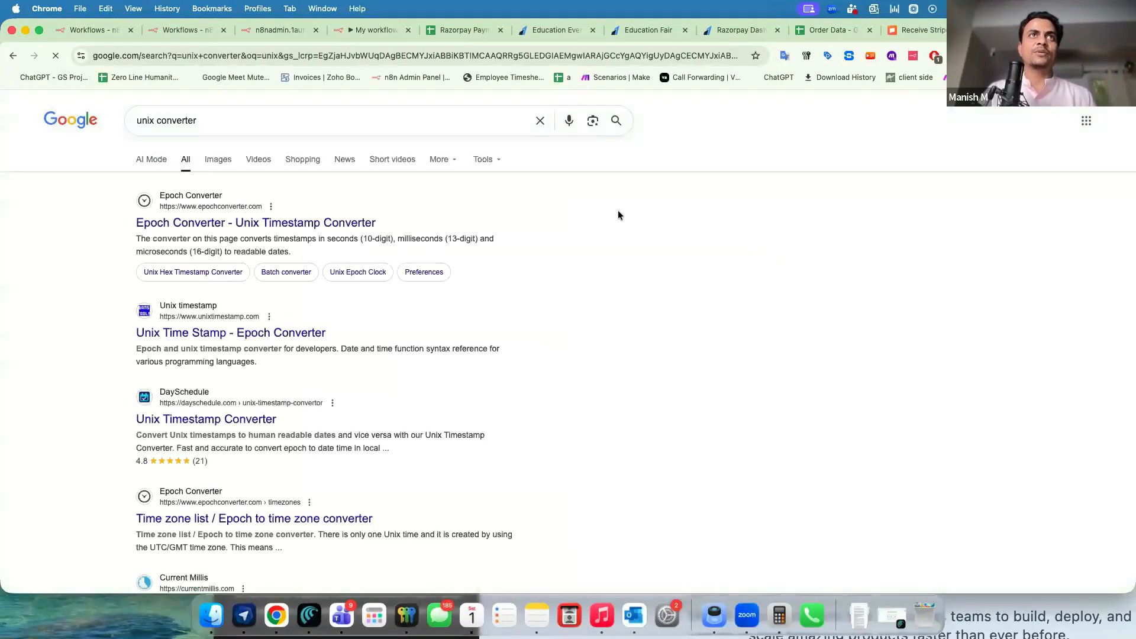
{"action": "left_click", "coordinate": [189, 226]}
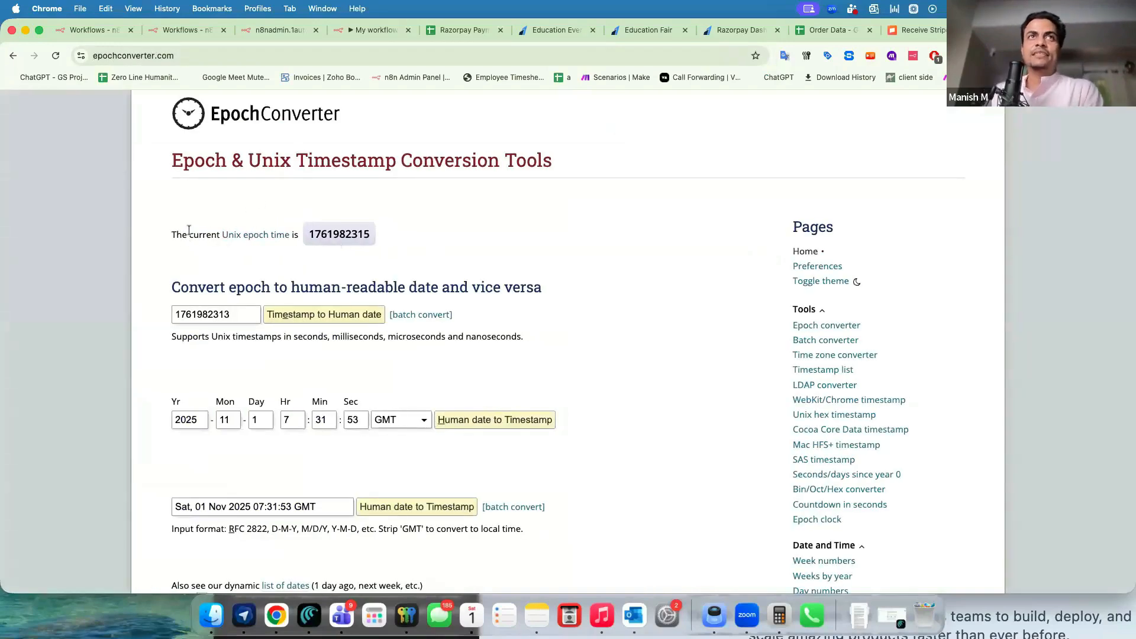
{"action": "left_click_drag", "start_coordinate": [205, 237], "coordinate": [171, 237]}
{"action": "left_click", "coordinate": [186, 237]}
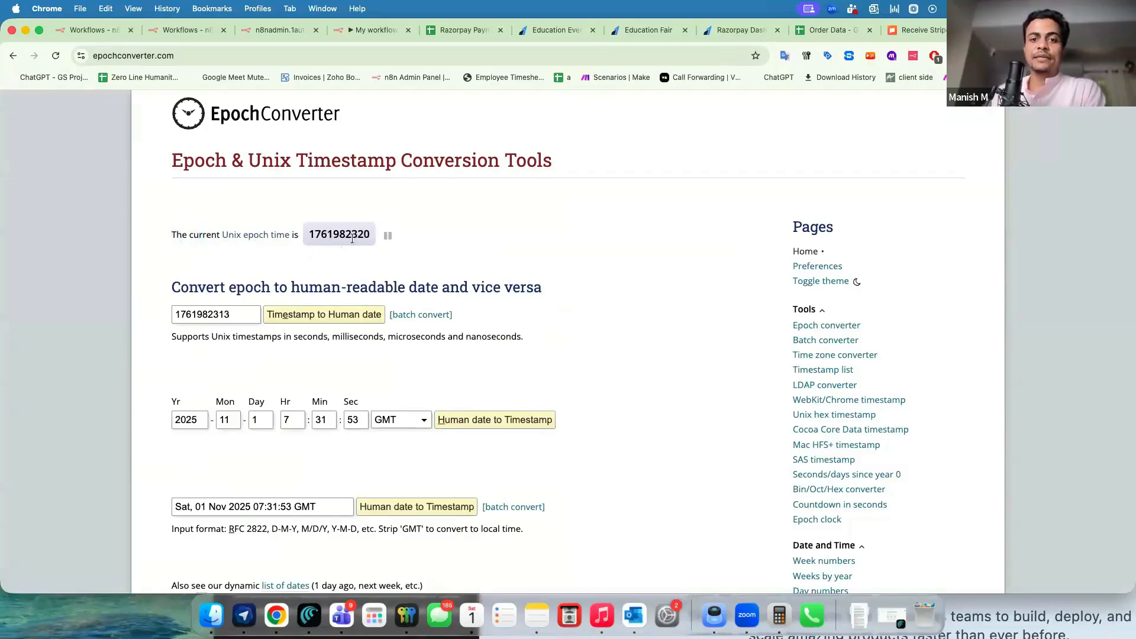
{"action": "left_click_drag", "start_coordinate": [307, 236], "coordinate": [368, 239]}
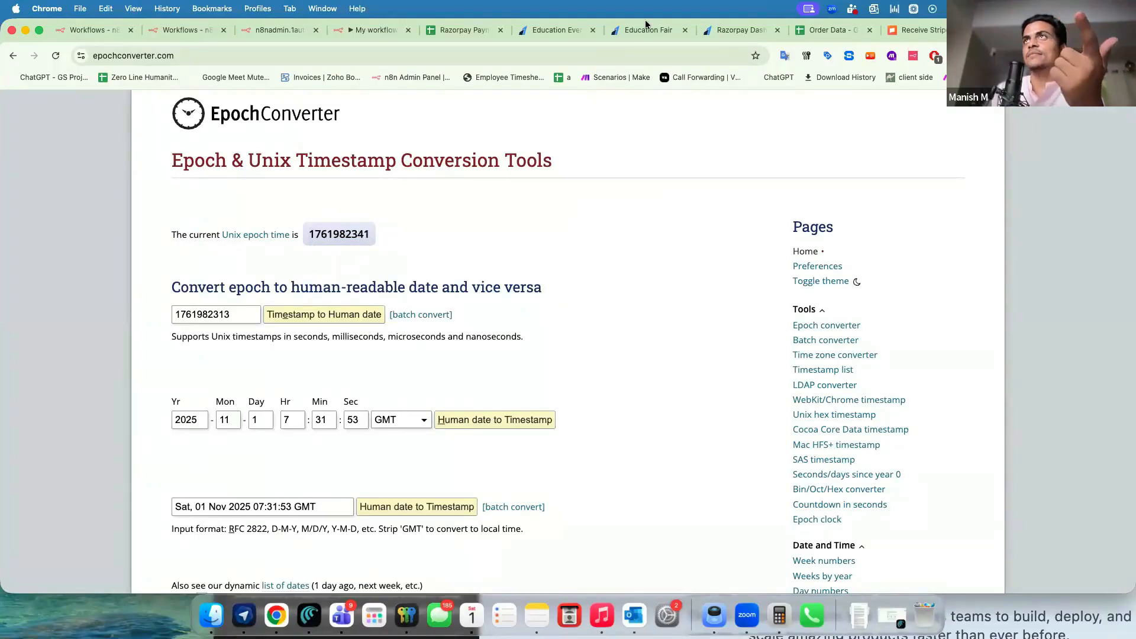
{"action": "left_click", "coordinate": [352, 31]}
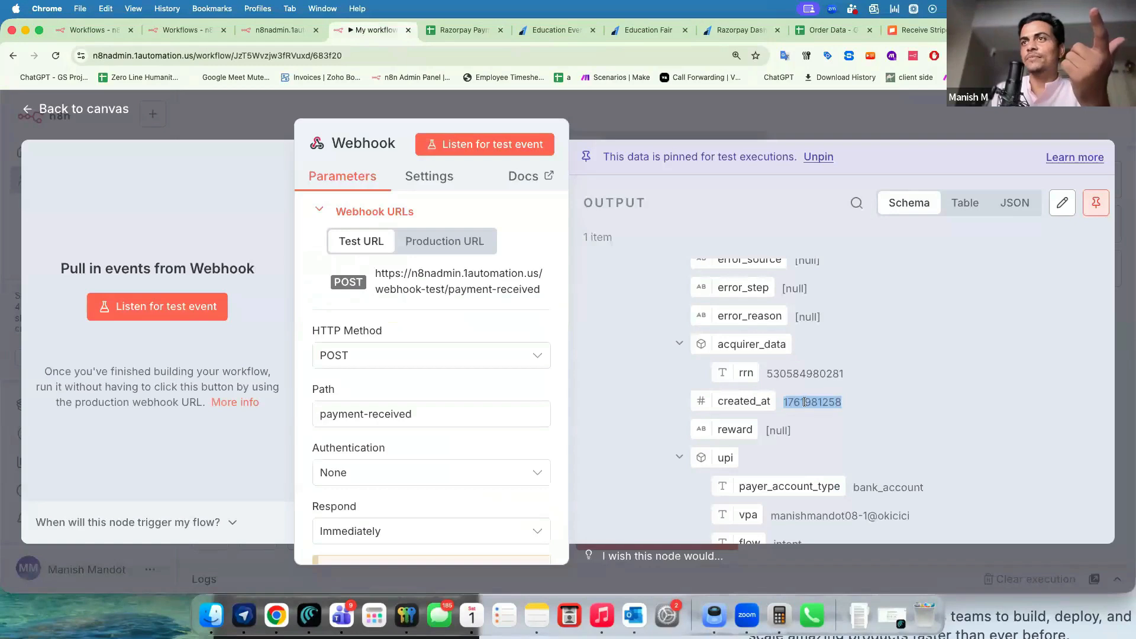
{"action": "left_click_drag", "start_coordinate": [815, 401], "coordinate": [841, 403]}
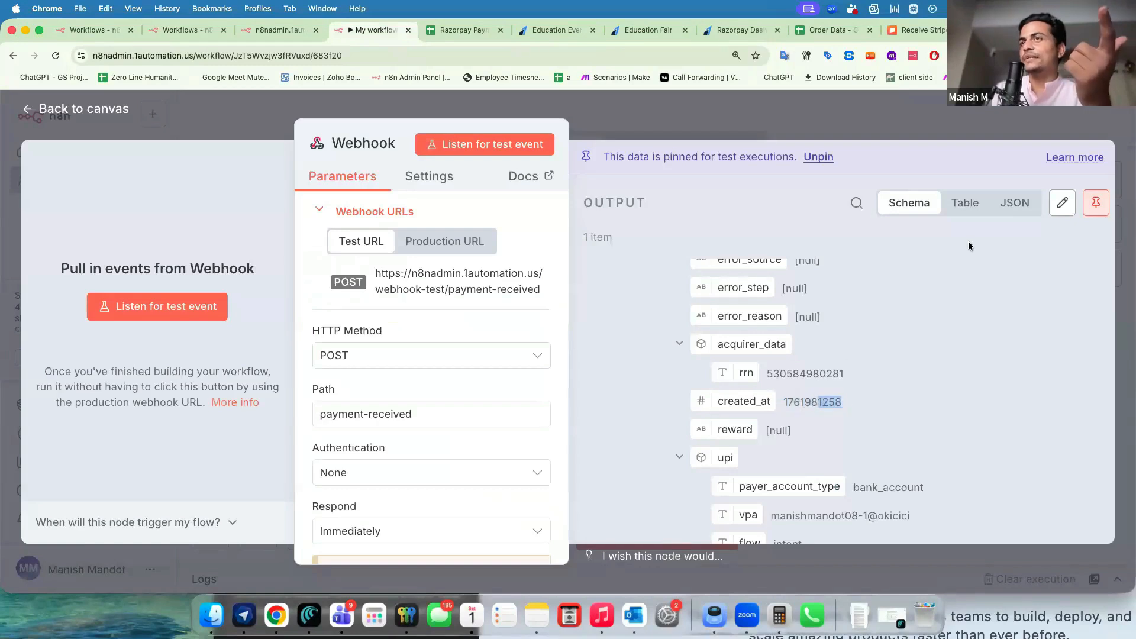
{"action": "left_click", "coordinate": [1015, 30]}
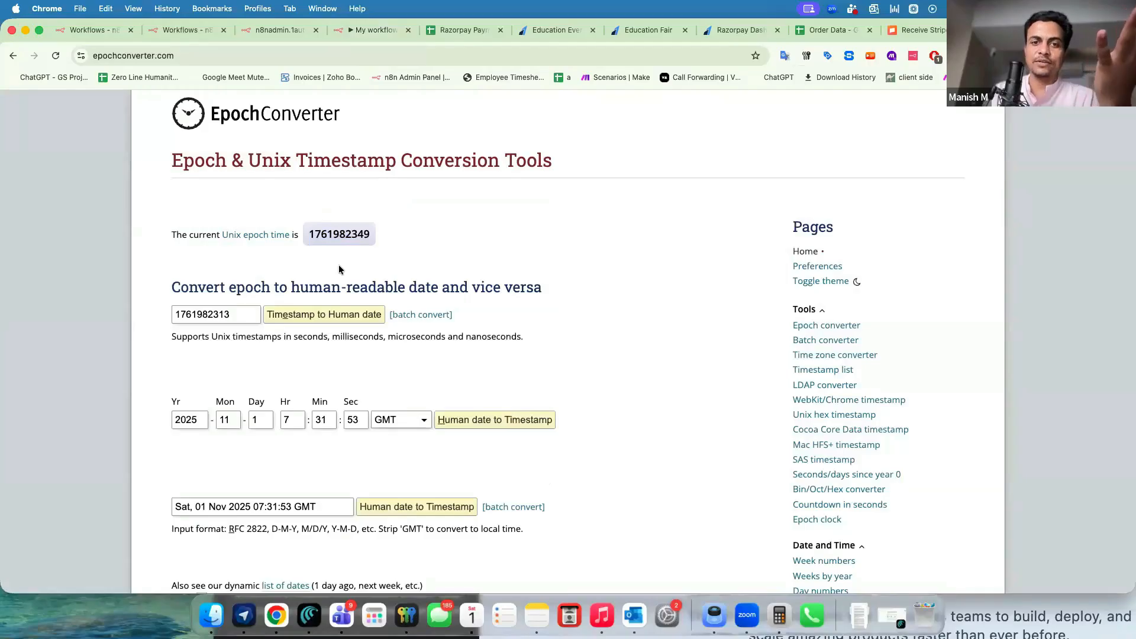
{"action": "mouse_move", "coordinate": [365, 244]}
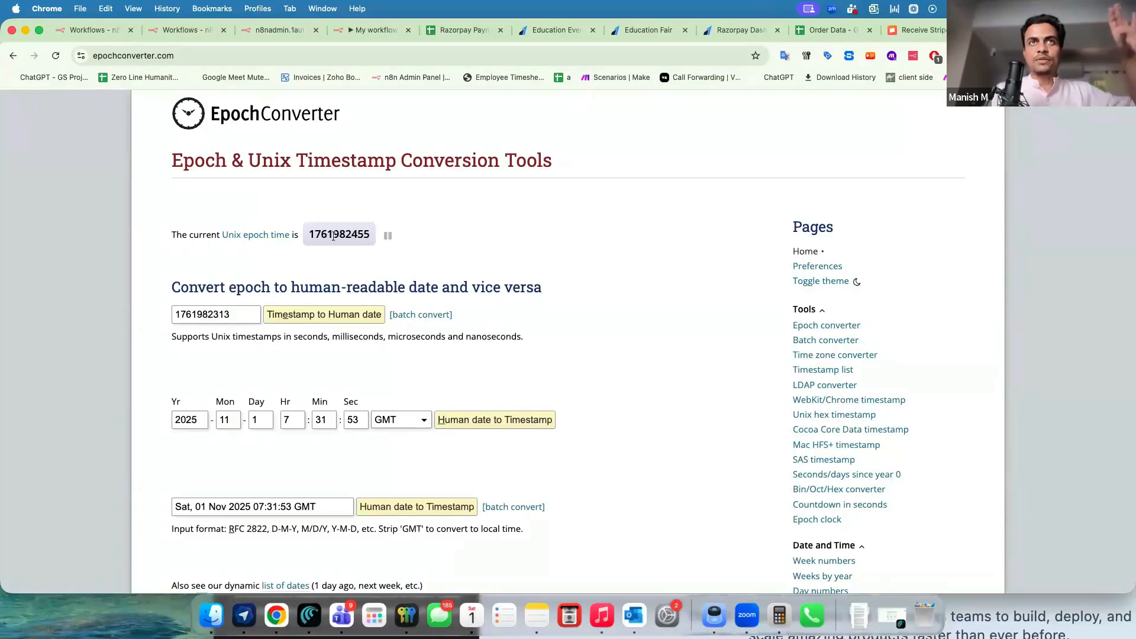
{"action": "left_click", "coordinate": [357, 34]}
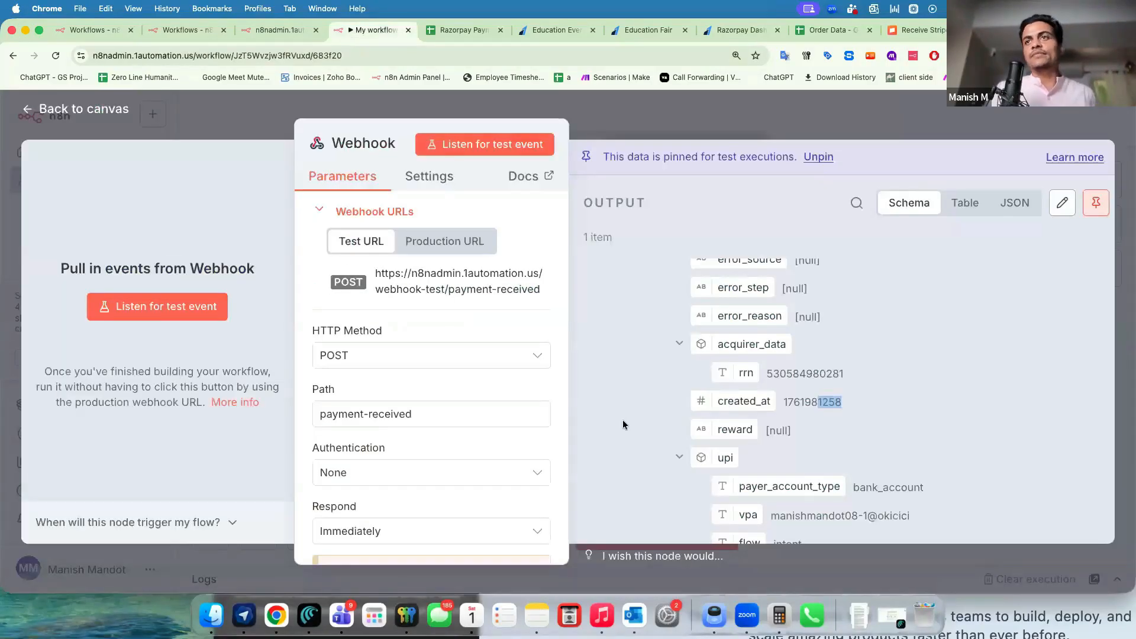
{"action": "double_click", "coordinate": [783, 402]}
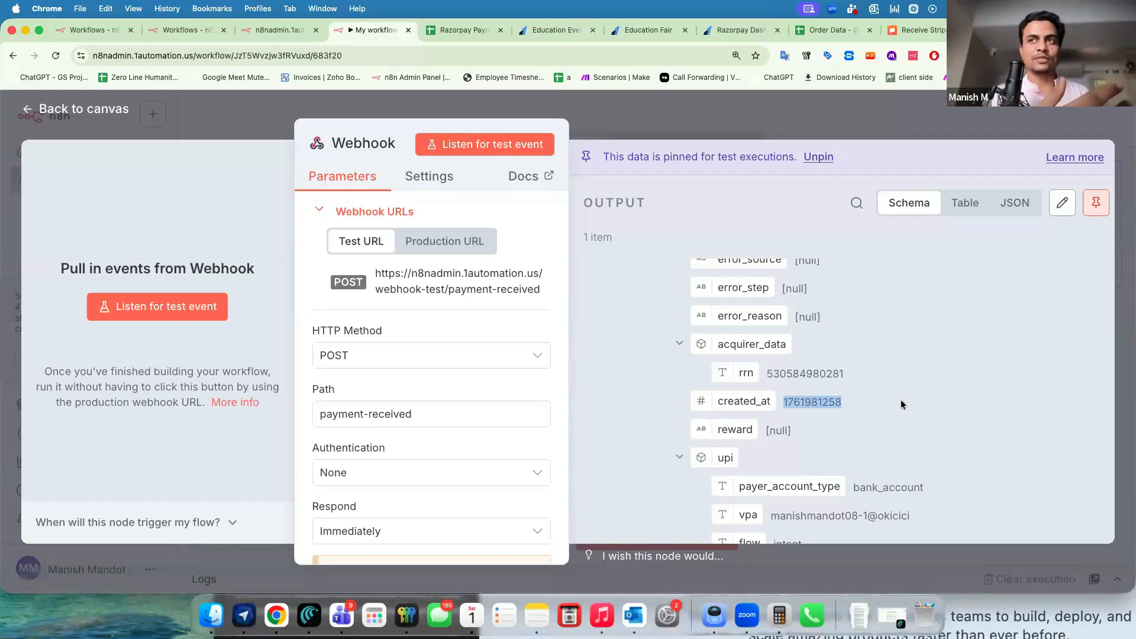
{"action": "double_click", "coordinate": [817, 403]}
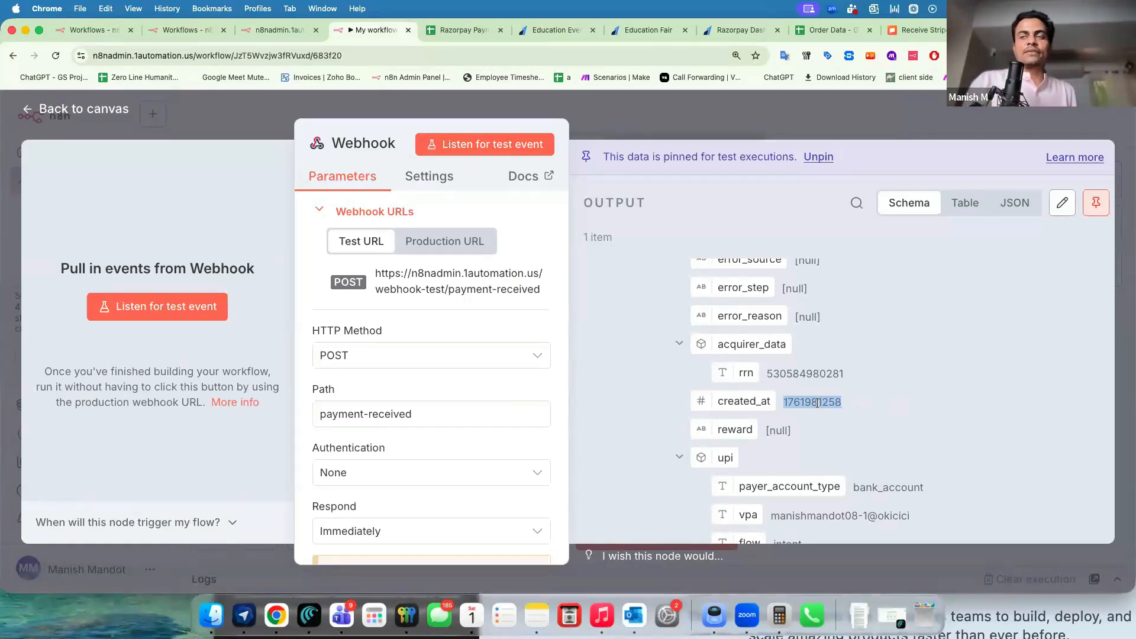
{"action": "left_click", "coordinate": [793, 399]}
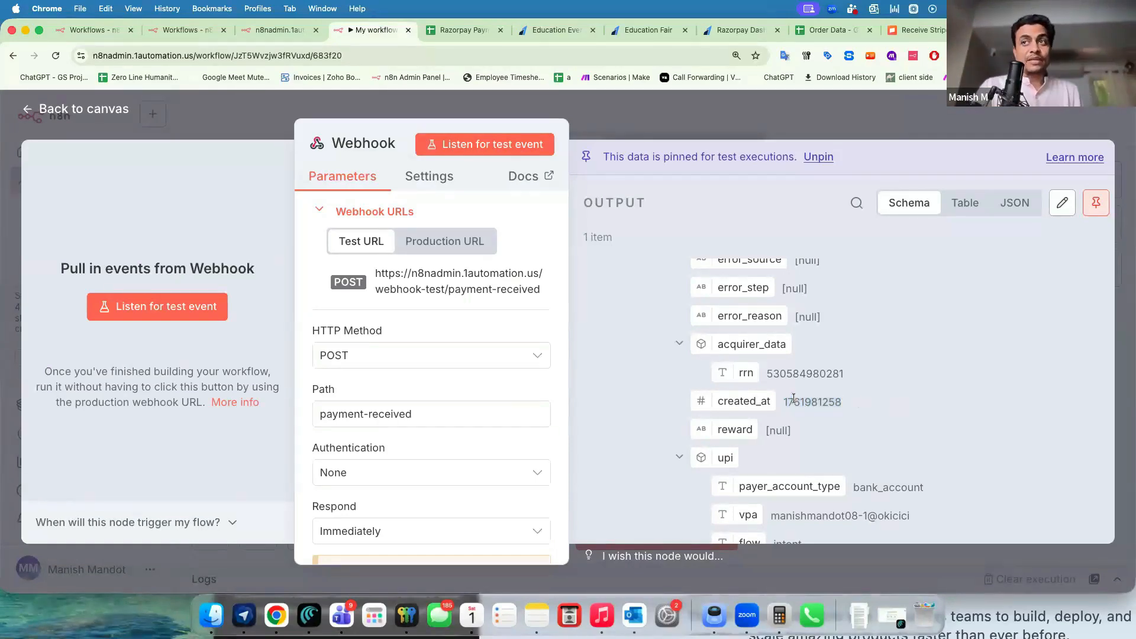
{"action": "left_click_drag", "start_coordinate": [848, 399], "coordinate": [867, 403]}
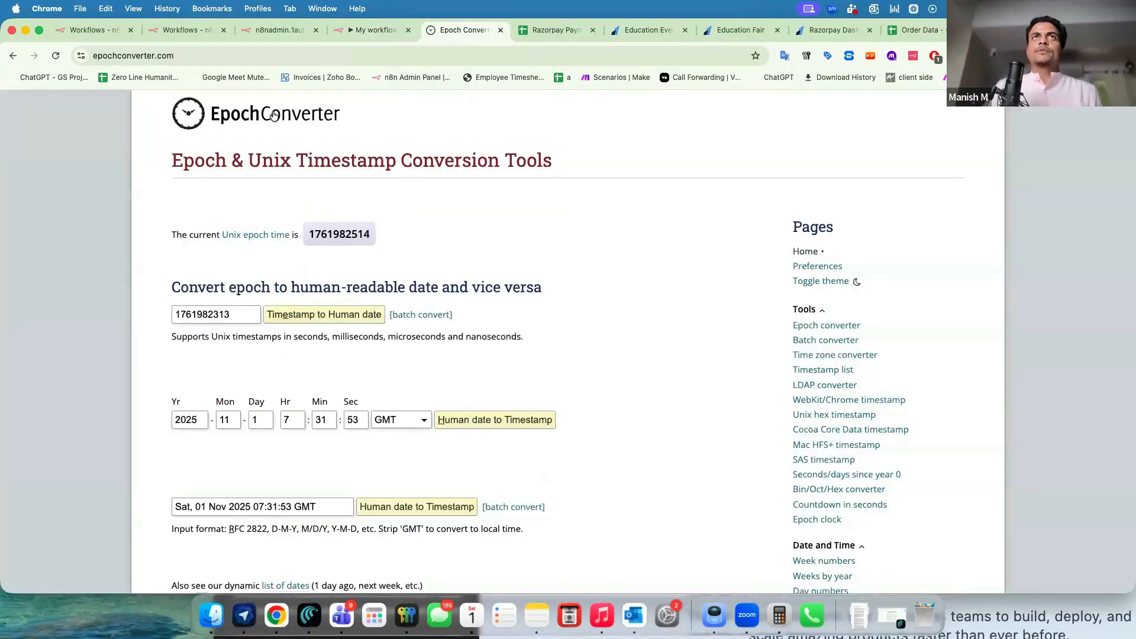
{"action": "left_click", "coordinate": [364, 33]}
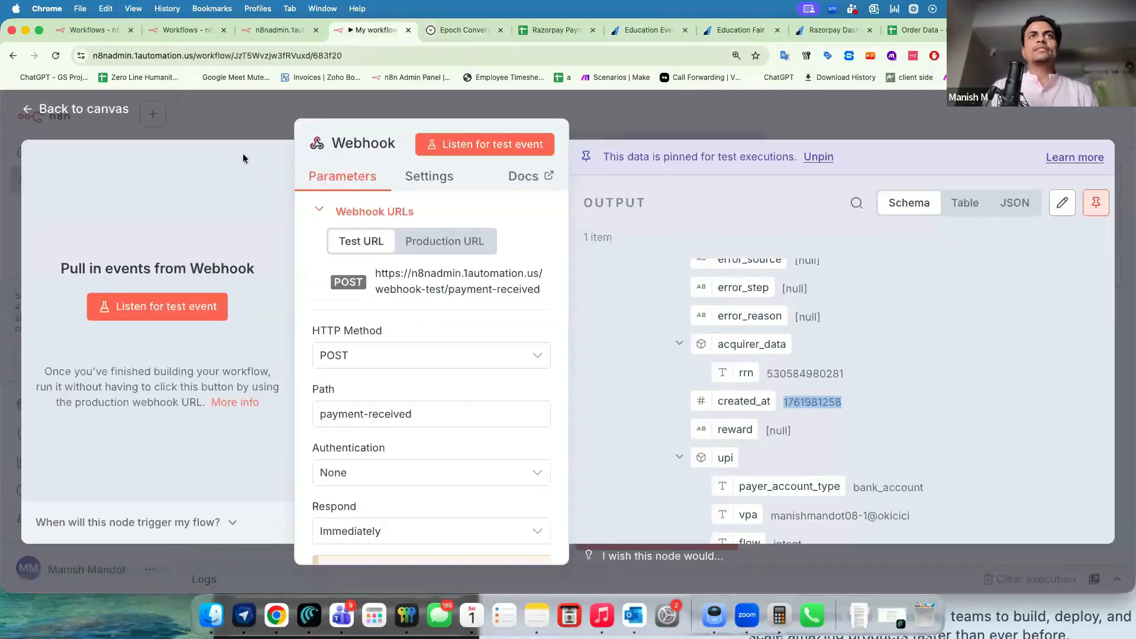
{"action": "left_click", "coordinate": [244, 119]}
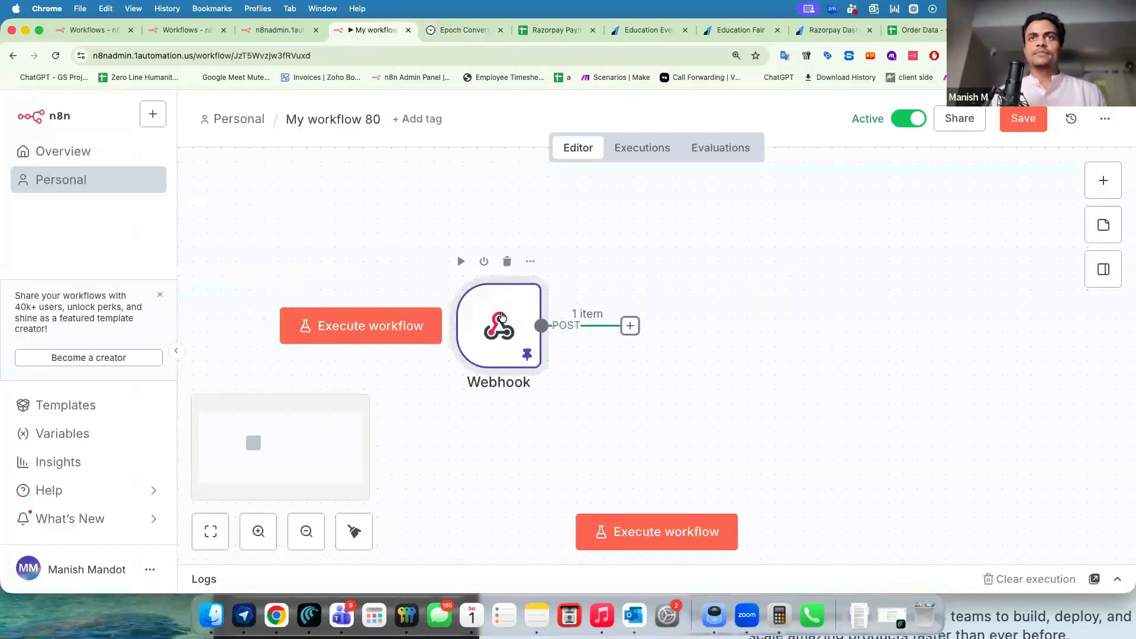
Copy the Webhook's webhook/payment-received production URL and close the node details.
{"action": "double_click", "coordinate": [534, 321]}
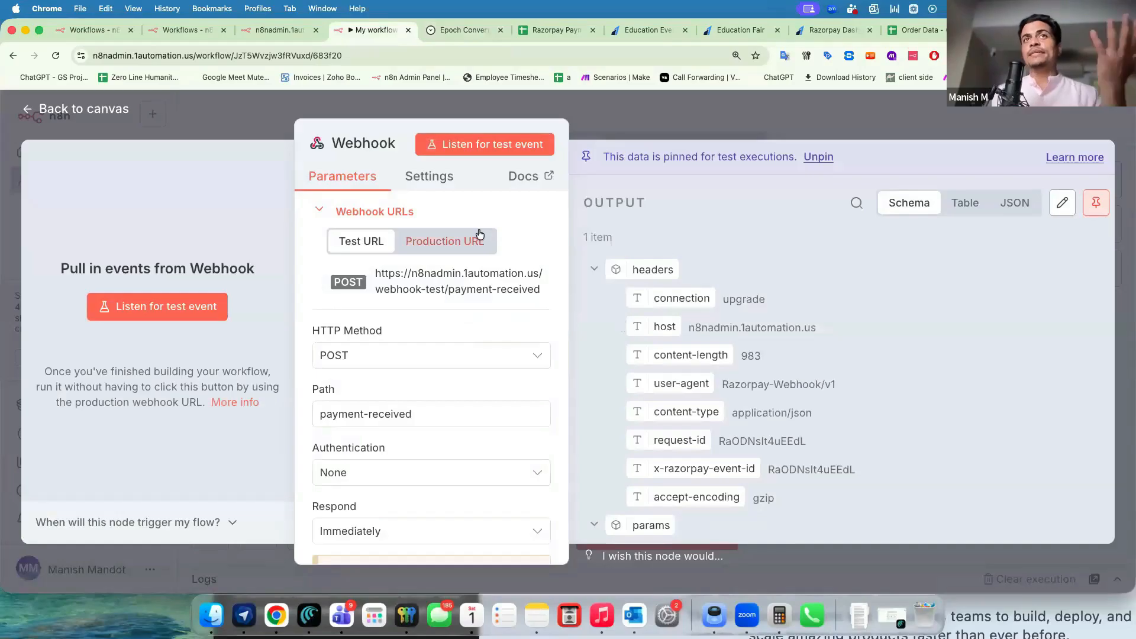
{"action": "scroll", "coordinate": [661, 342], "scroll_direction": "down", "scroll_amount": 15}
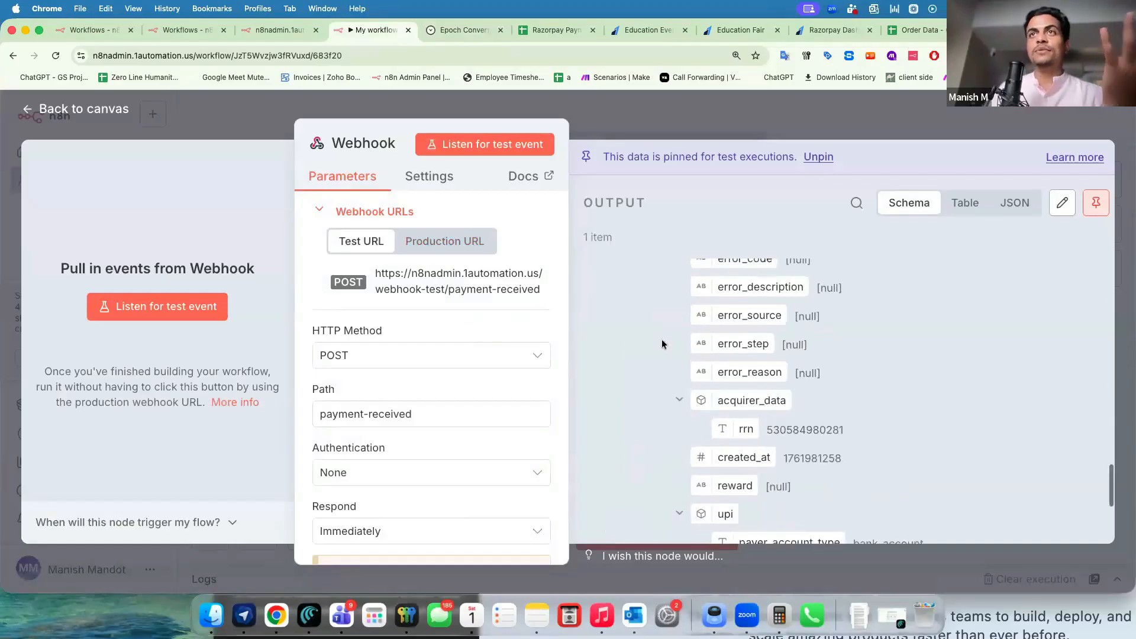
{"action": "left_click", "coordinate": [630, 108]}
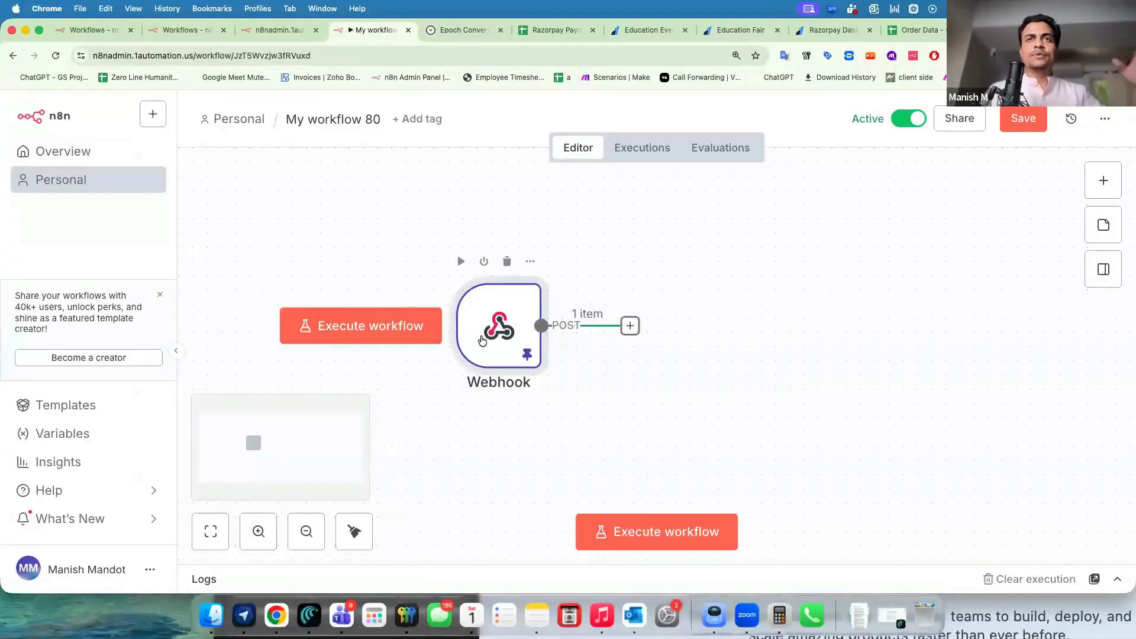
{"action": "double_click", "coordinate": [482, 340]}
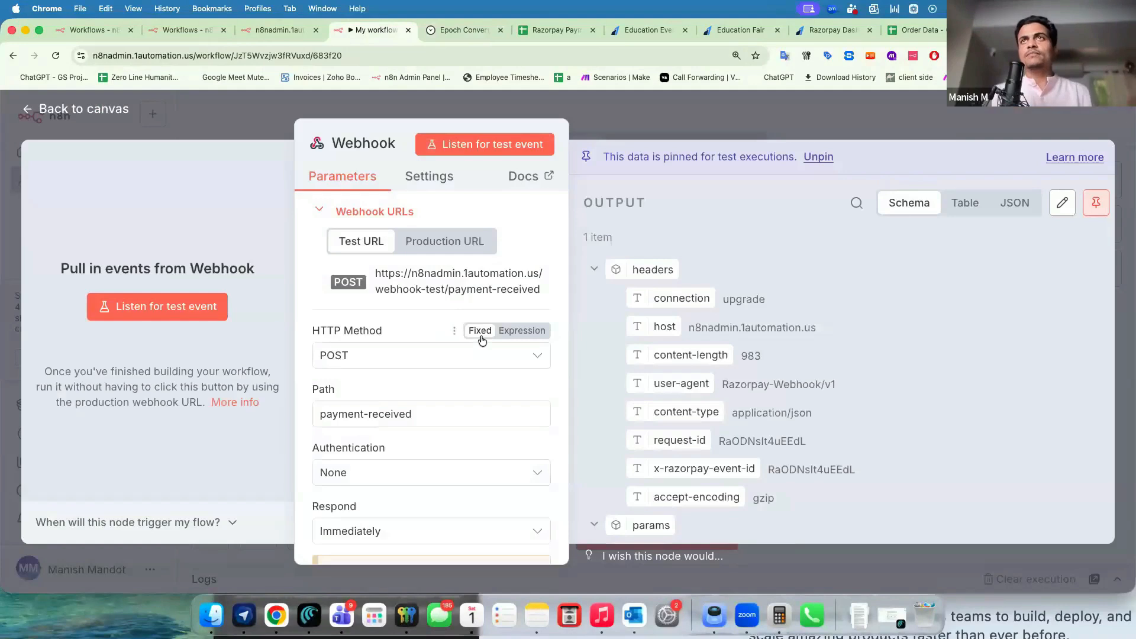
{"action": "left_click", "coordinate": [450, 242]}
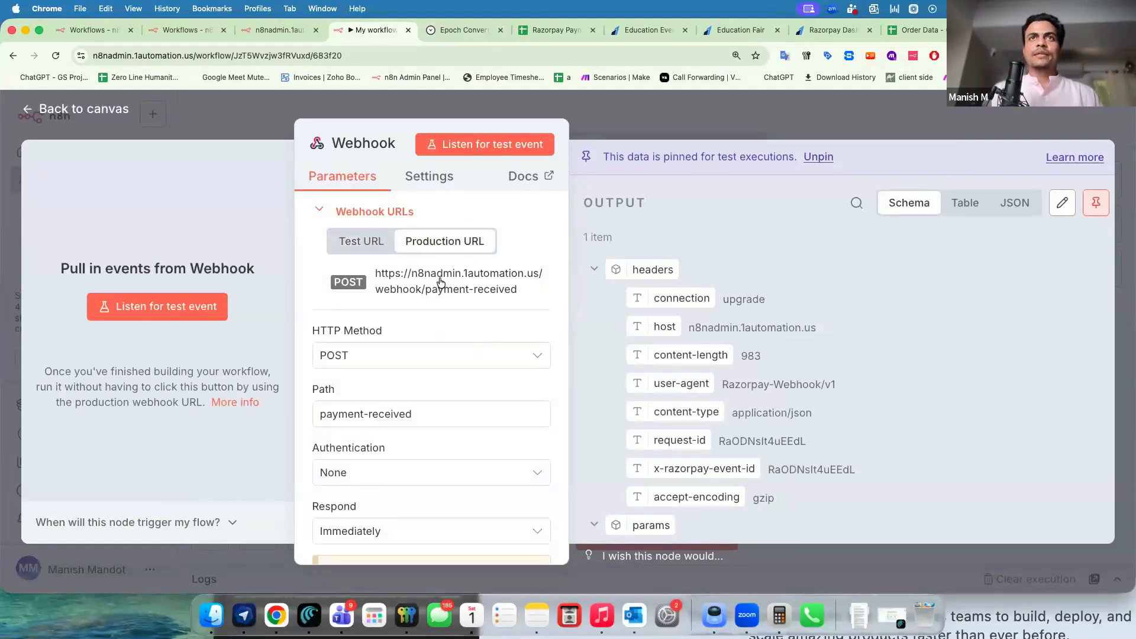
{"action": "left_click", "coordinate": [441, 283]}
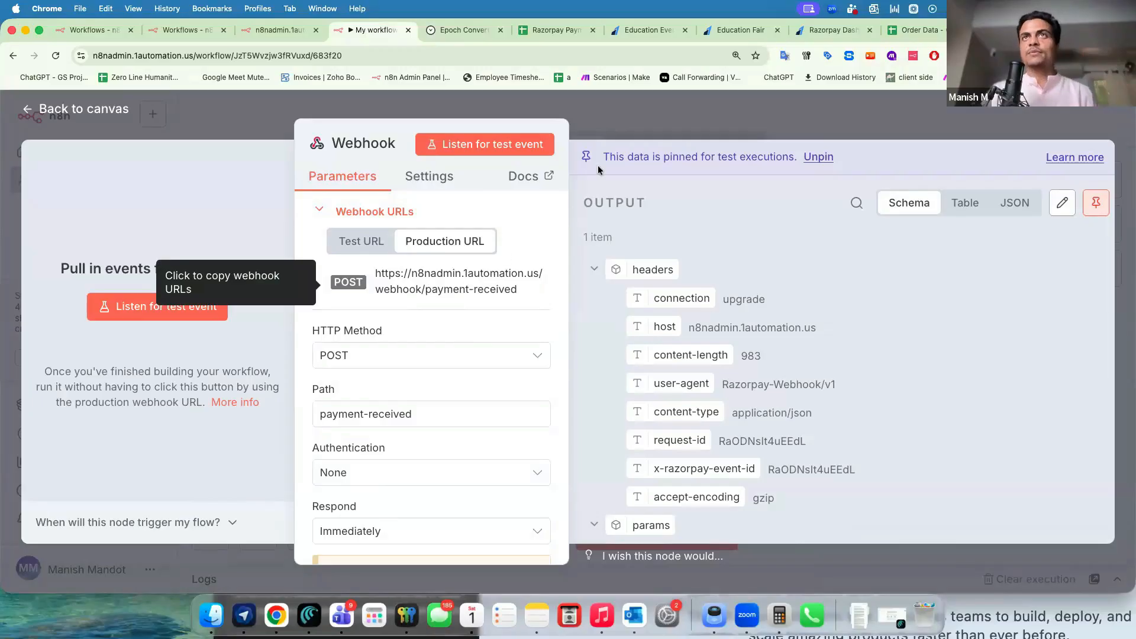
{"action": "key", "text": "Escape"}
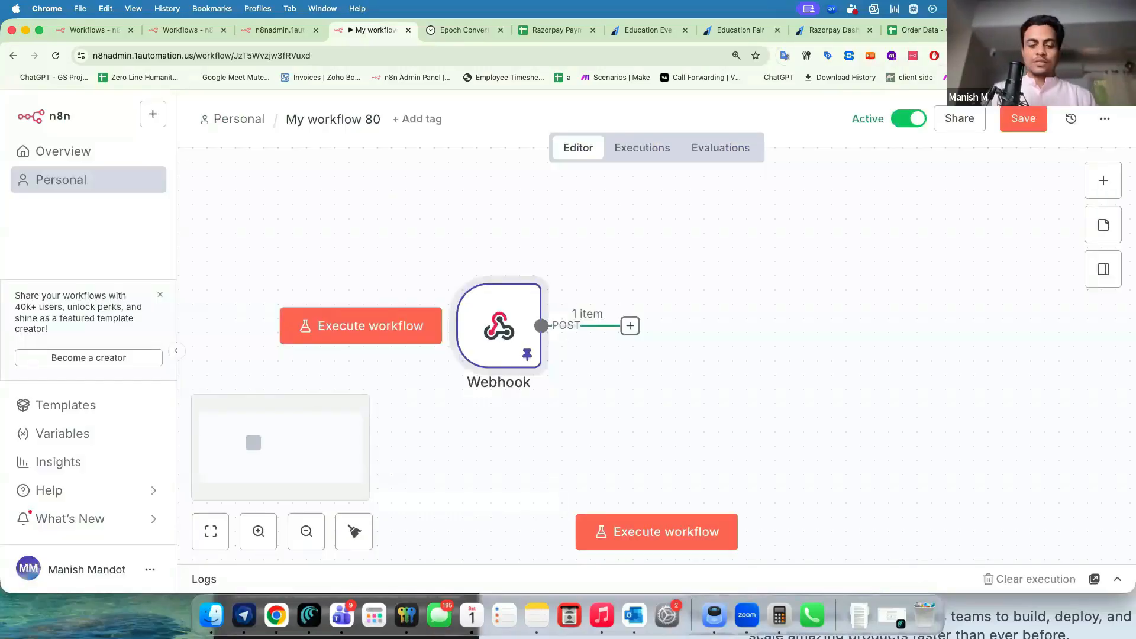
In a new tab, go to make.com and sign in with the account e-mail and saved login details.
{"action": "key", "text": "super+t"}
{"action": "type", "text": "make"}
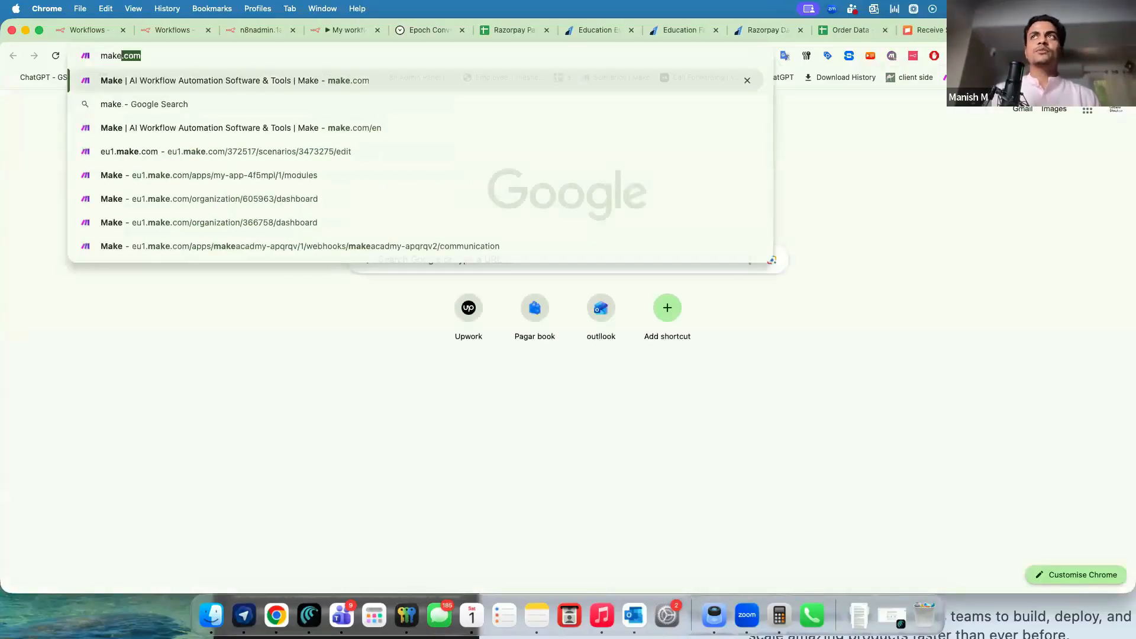
{"action": "key", "text": "Return"}
{"action": "left_click", "coordinate": [1012, 141]}
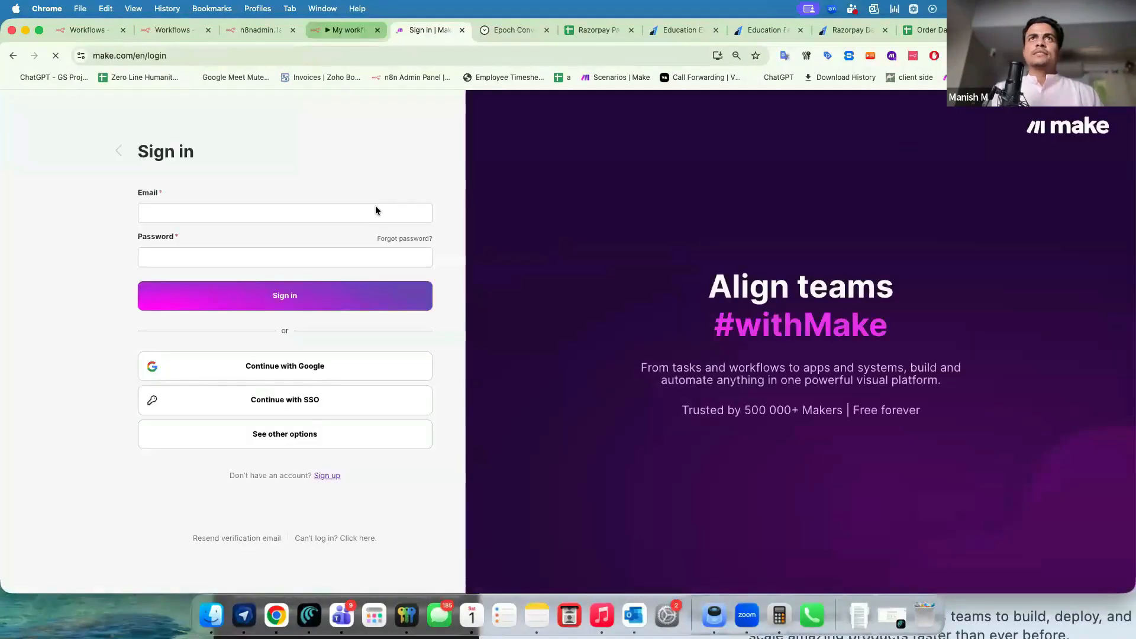
{"action": "left_click", "coordinate": [319, 213]}
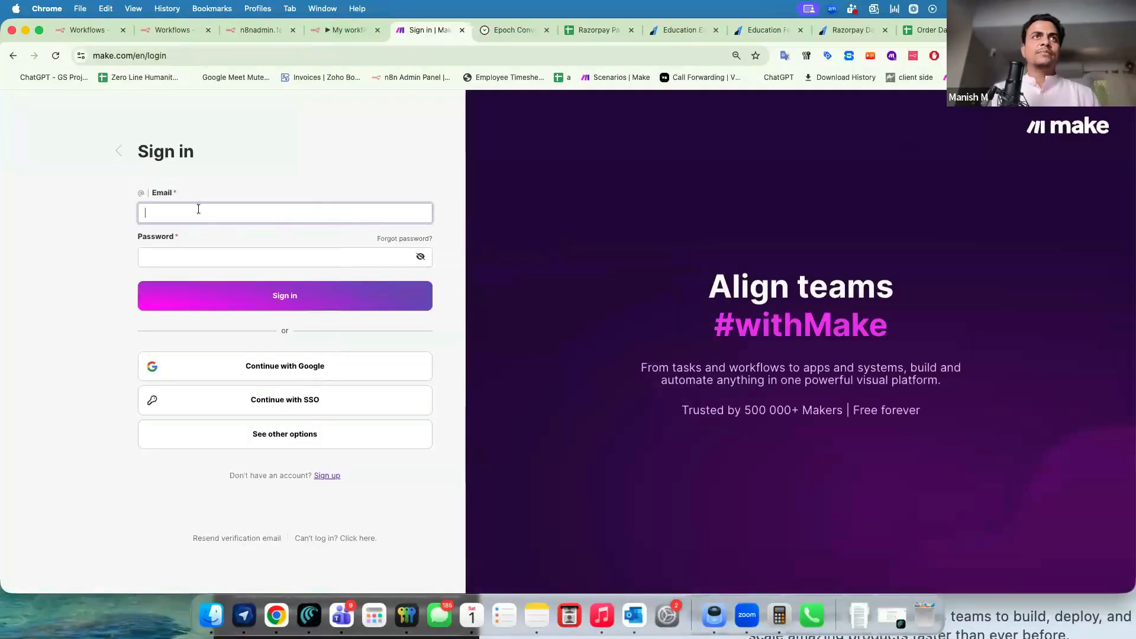
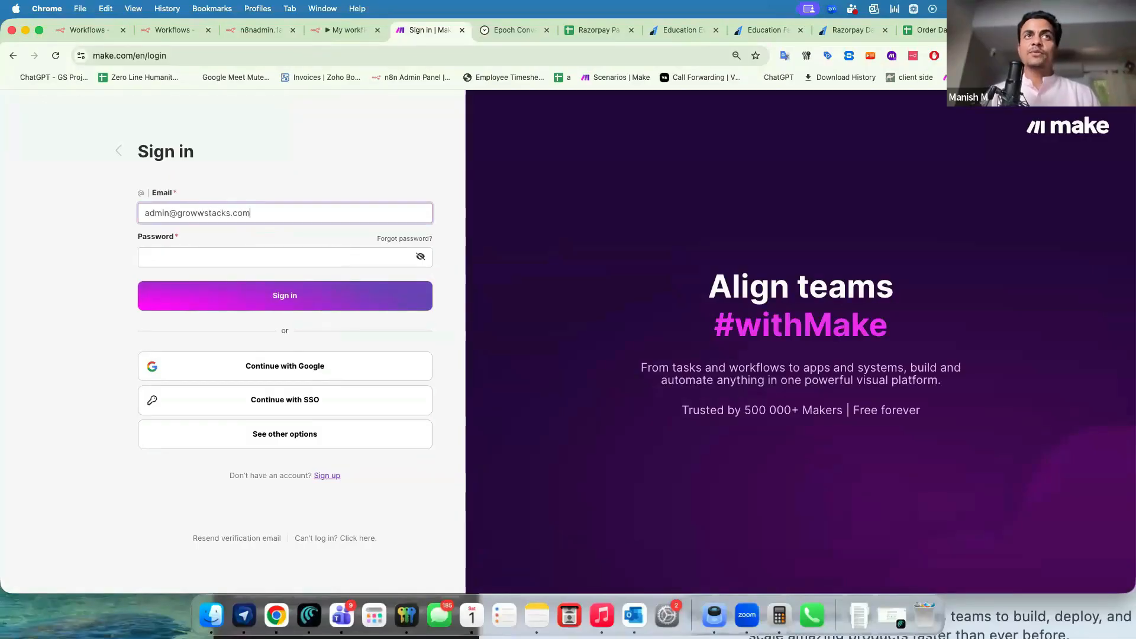
{"action": "left_click", "coordinate": [799, 58]}
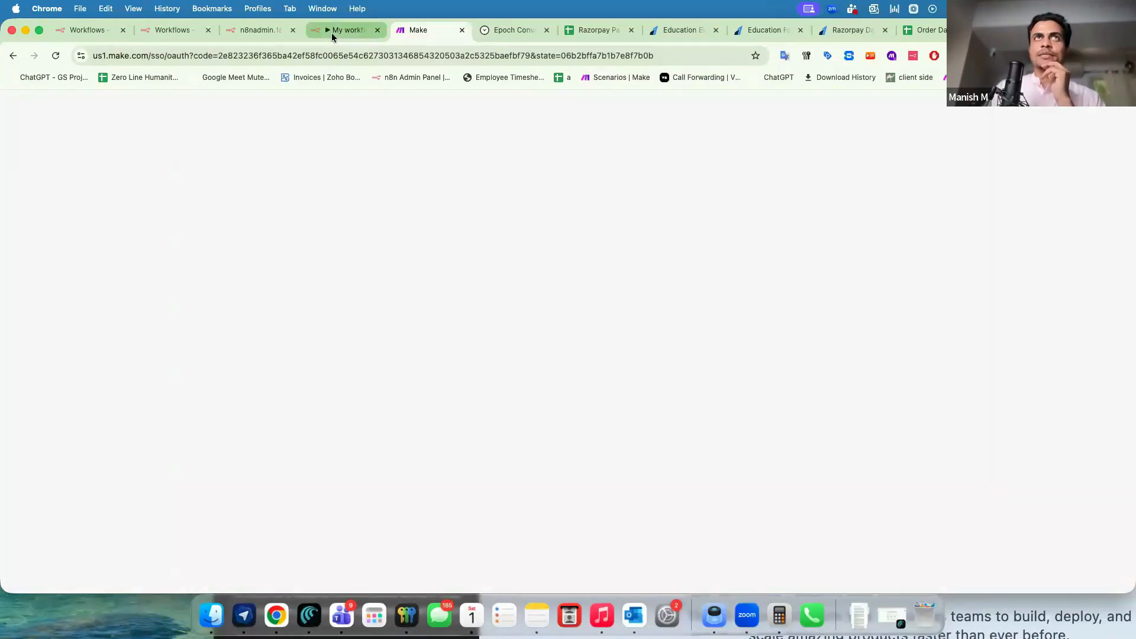
Unpin the n8n Webhook's test data, save the workflow, then return to the Make dashboard.
{"action": "left_click", "coordinate": [331, 33]}
{"action": "double_click", "coordinate": [502, 325]}
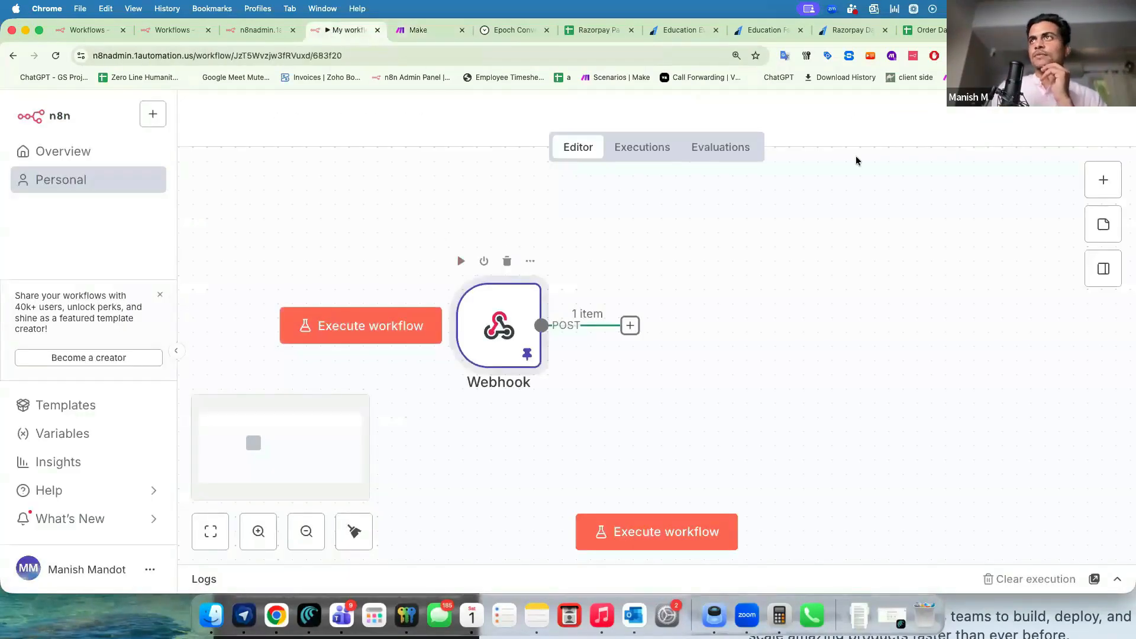
{"action": "left_click", "coordinate": [817, 158]}
{"action": "left_click", "coordinate": [845, 116]}
{"action": "left_click", "coordinate": [1017, 119]}
{"action": "left_click", "coordinate": [640, 149]}
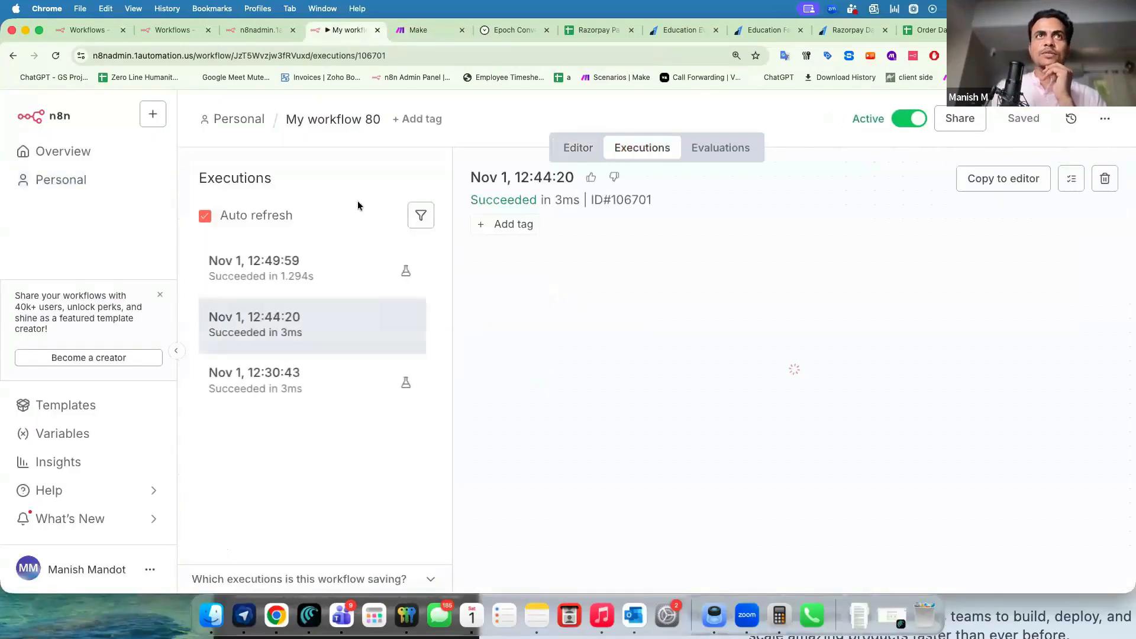
{"action": "left_click", "coordinate": [417, 31]}
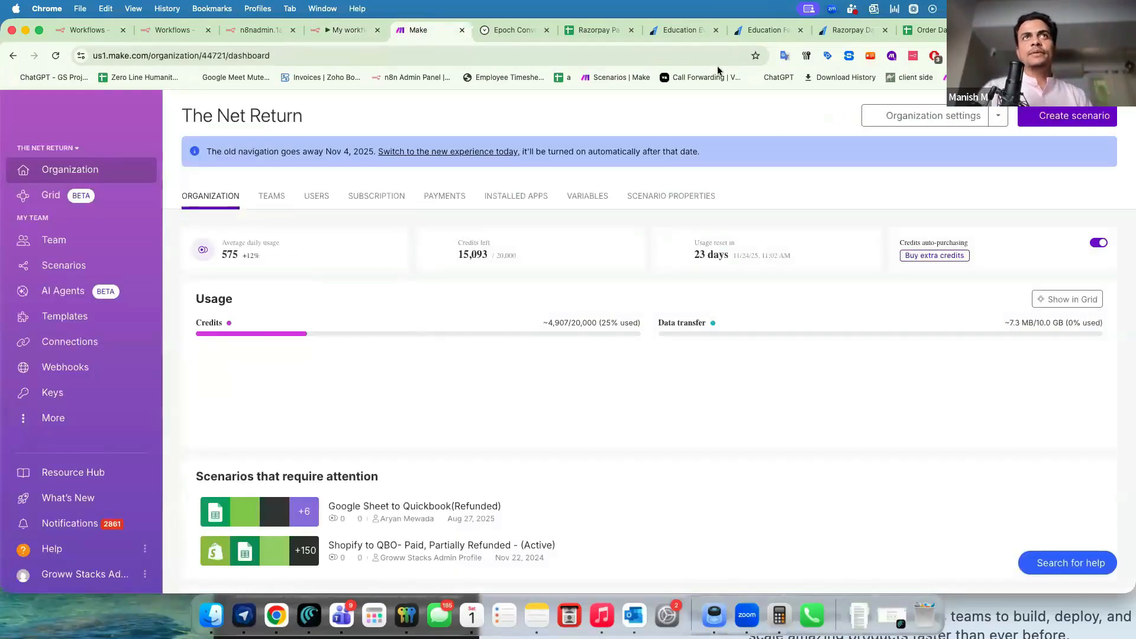
Start a new Make scenario and add the HTTP 'Make a request' action.
{"action": "left_click", "coordinate": [1072, 116]}
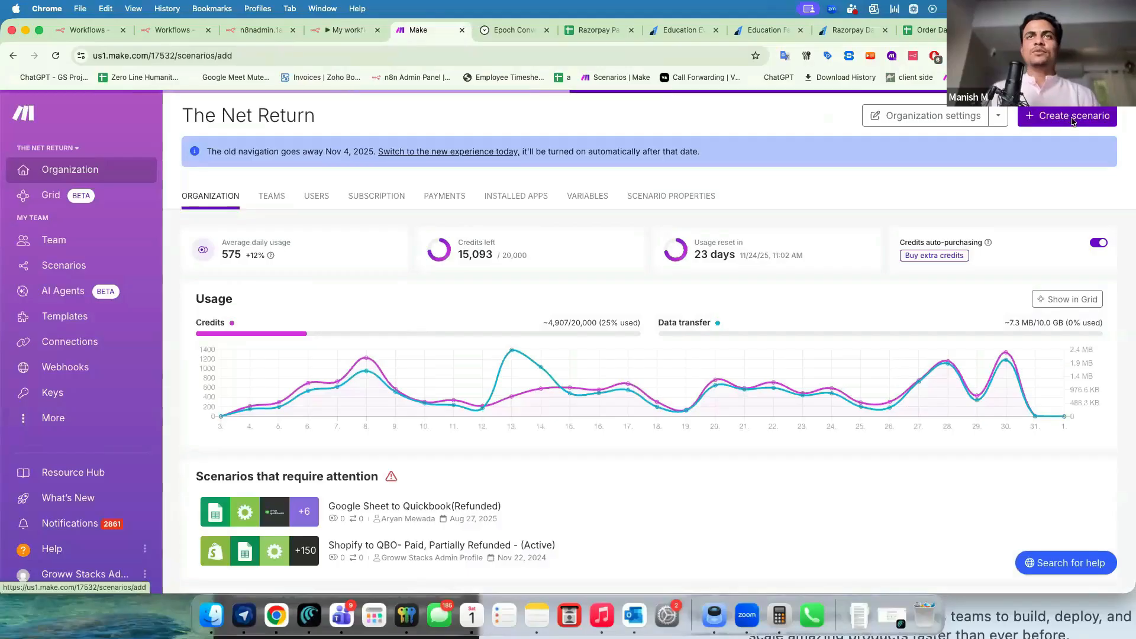
{"action": "left_click", "coordinate": [361, 36]}
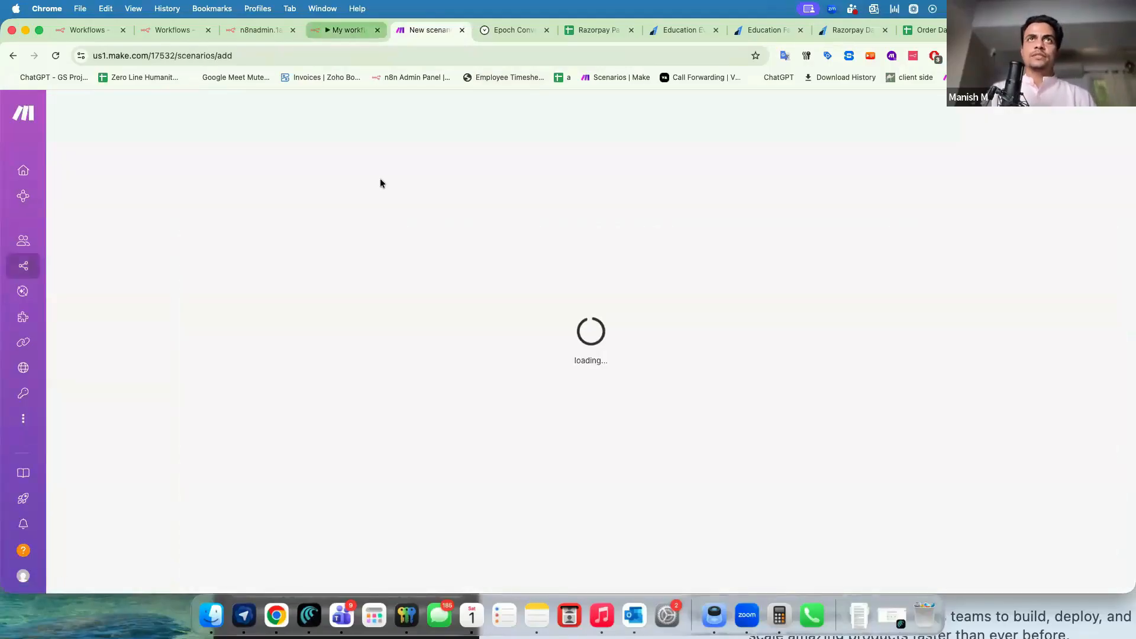
{"action": "left_click", "coordinate": [291, 285]}
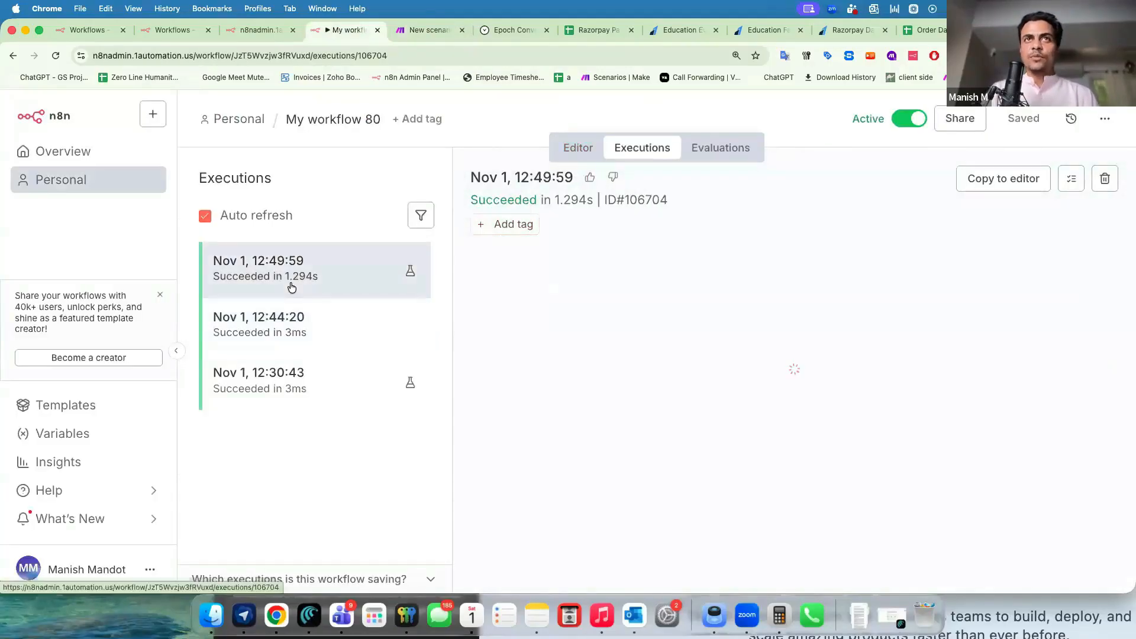
{"action": "left_click", "coordinate": [410, 31]}
{"action": "left_click", "coordinate": [633, 365]}
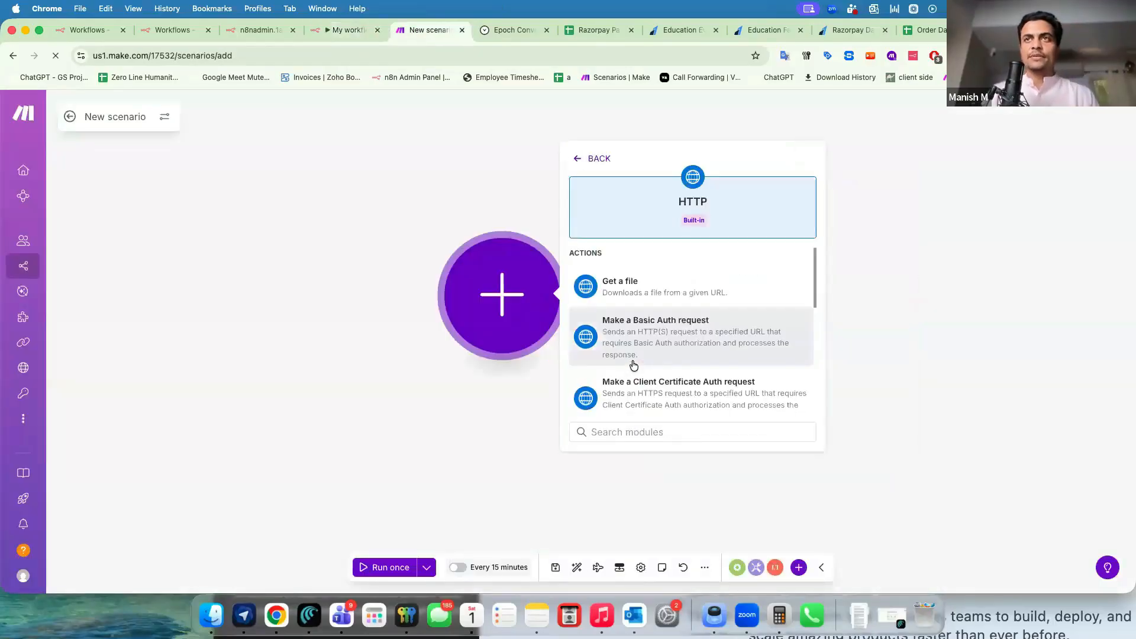
{"action": "scroll", "coordinate": [613, 358], "scroll_direction": "down", "scroll_amount": 5}
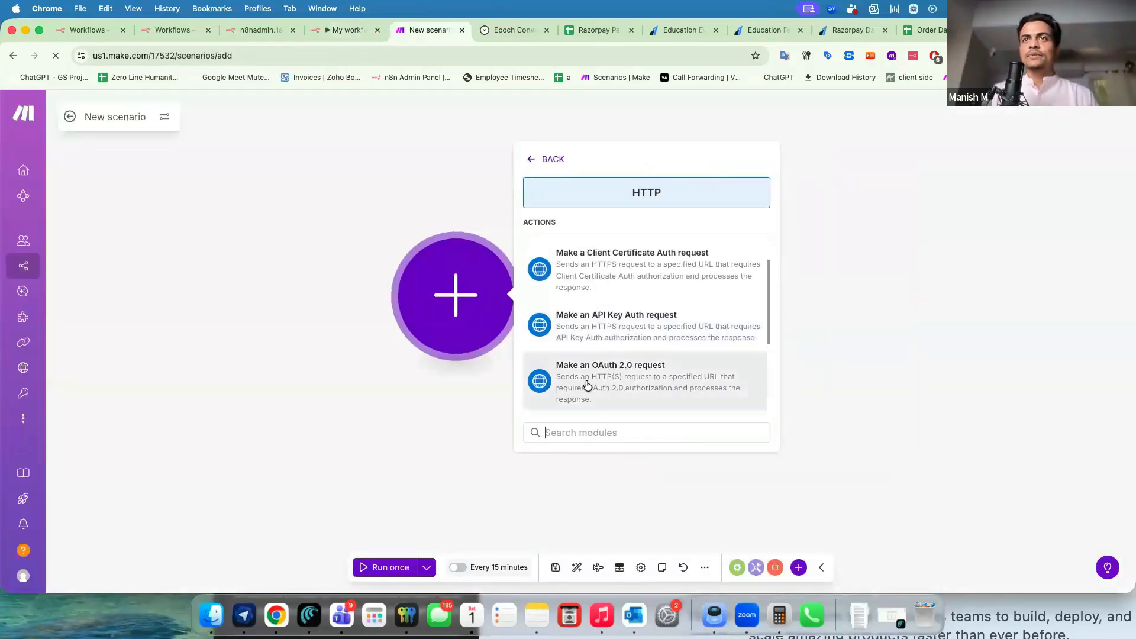
{"action": "left_click", "coordinate": [571, 353]}
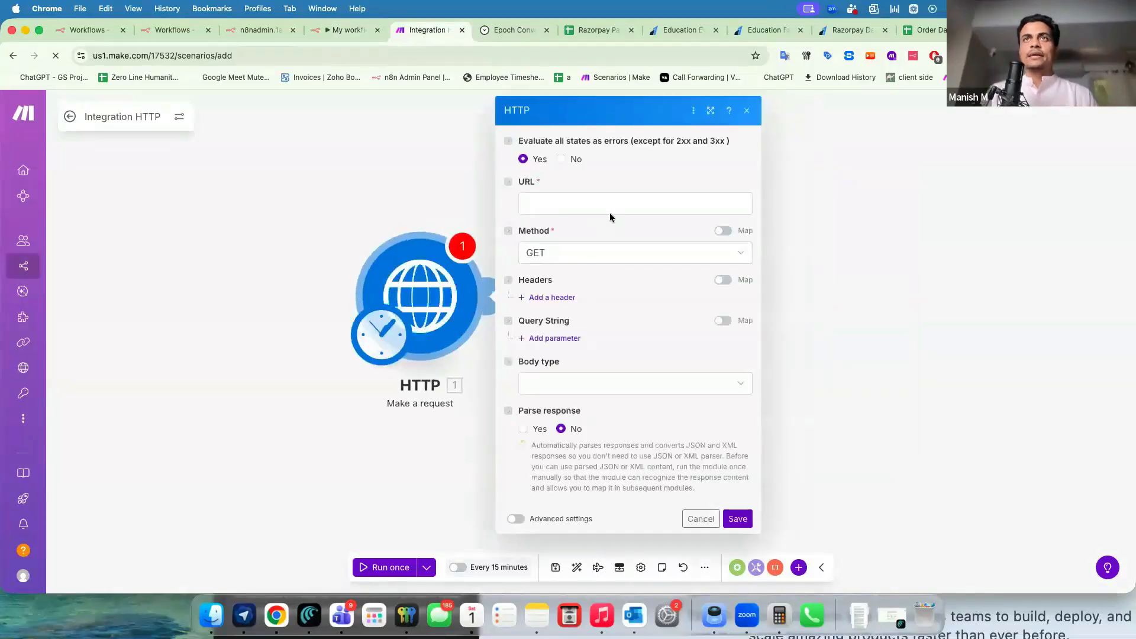
Paste the n8n payment-received webhook URL, with method POST, body type Raw and content type JSON.
{"action": "left_click", "coordinate": [607, 208]}
{"action": "key", "text": "super+v"}
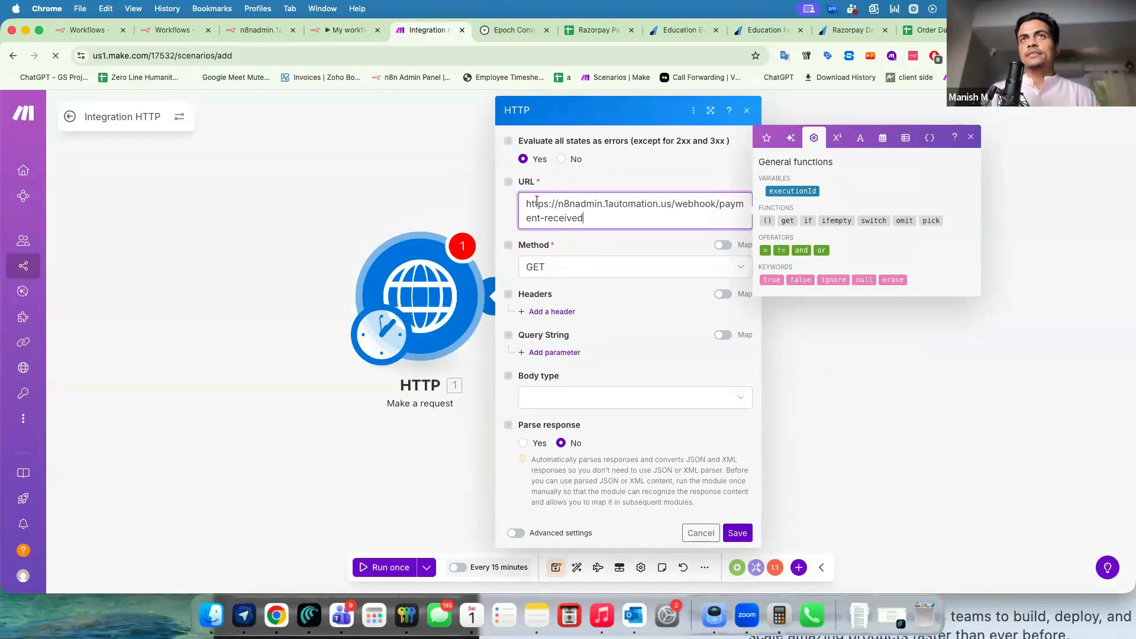
{"action": "left_click", "coordinate": [570, 219], "text": "shift"}
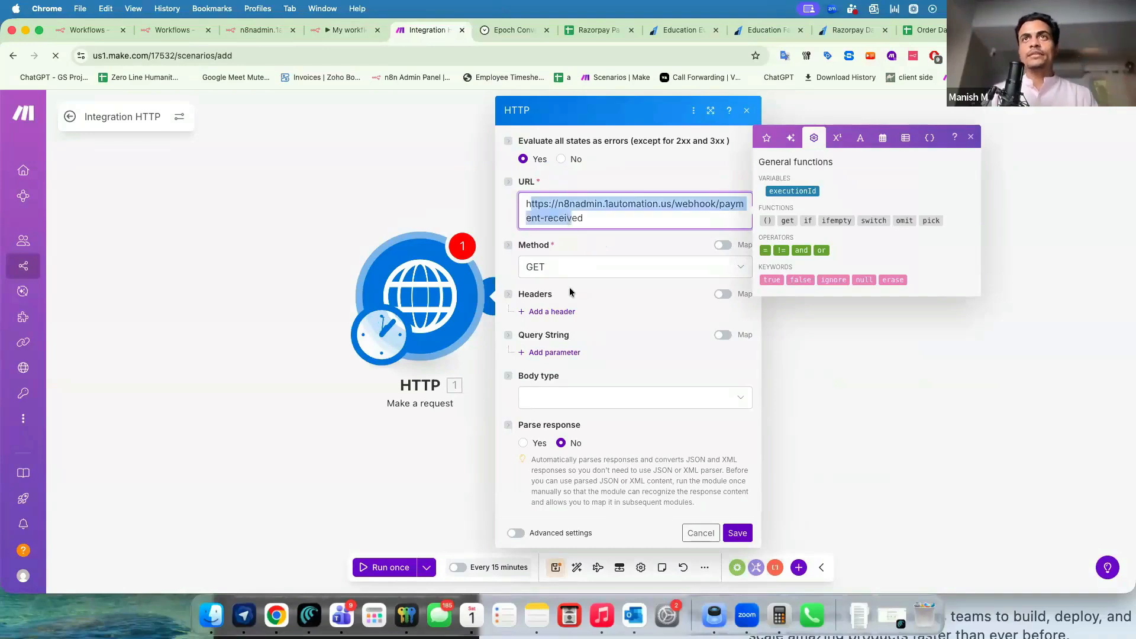
{"action": "left_click", "coordinate": [562, 274]}
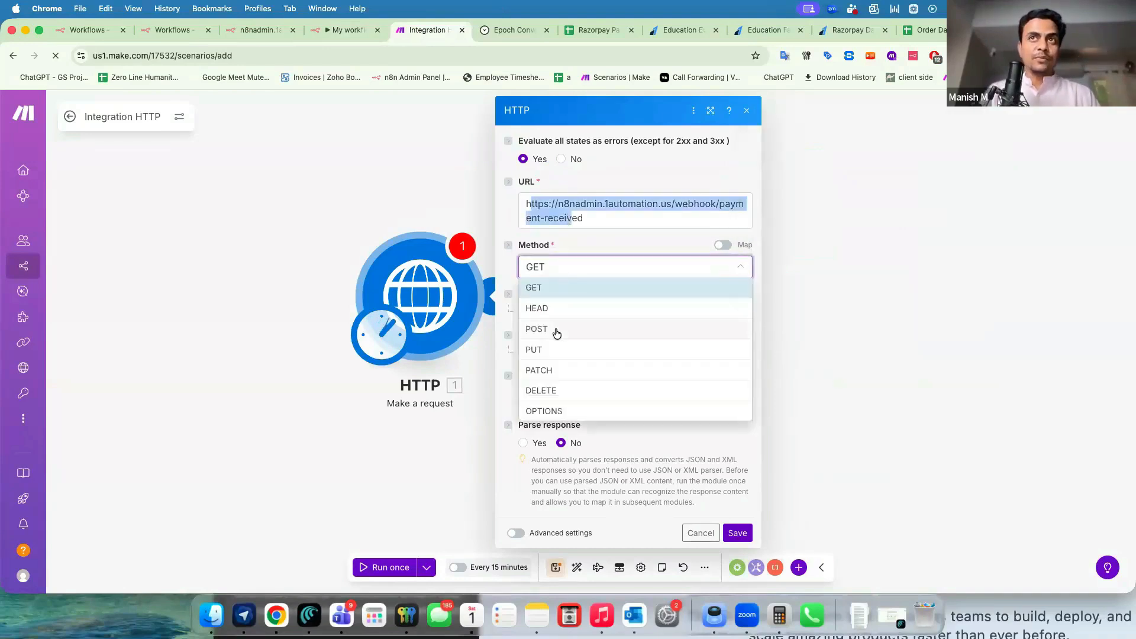
{"action": "left_click", "coordinate": [555, 329]}
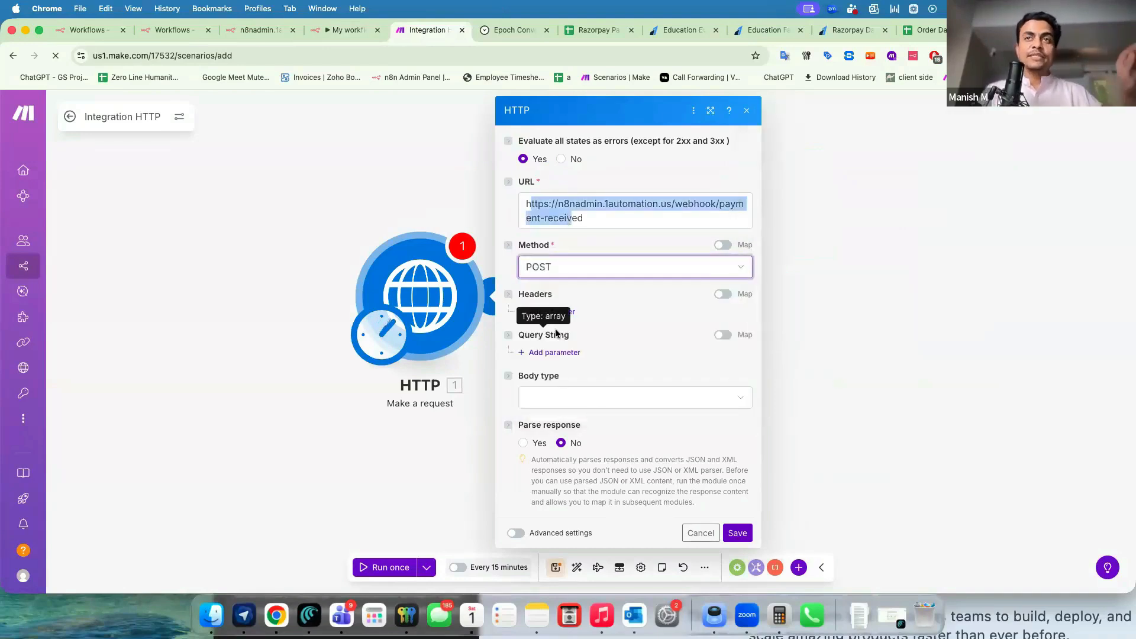
{"action": "left_click", "coordinate": [563, 404]}
{"action": "left_click", "coordinate": [565, 439]}
{"action": "left_click", "coordinate": [552, 449]}
{"action": "left_click", "coordinate": [554, 369]}
Write a JSON request body containing Name and Phone fields.
{"action": "left_click", "coordinate": [556, 511]}
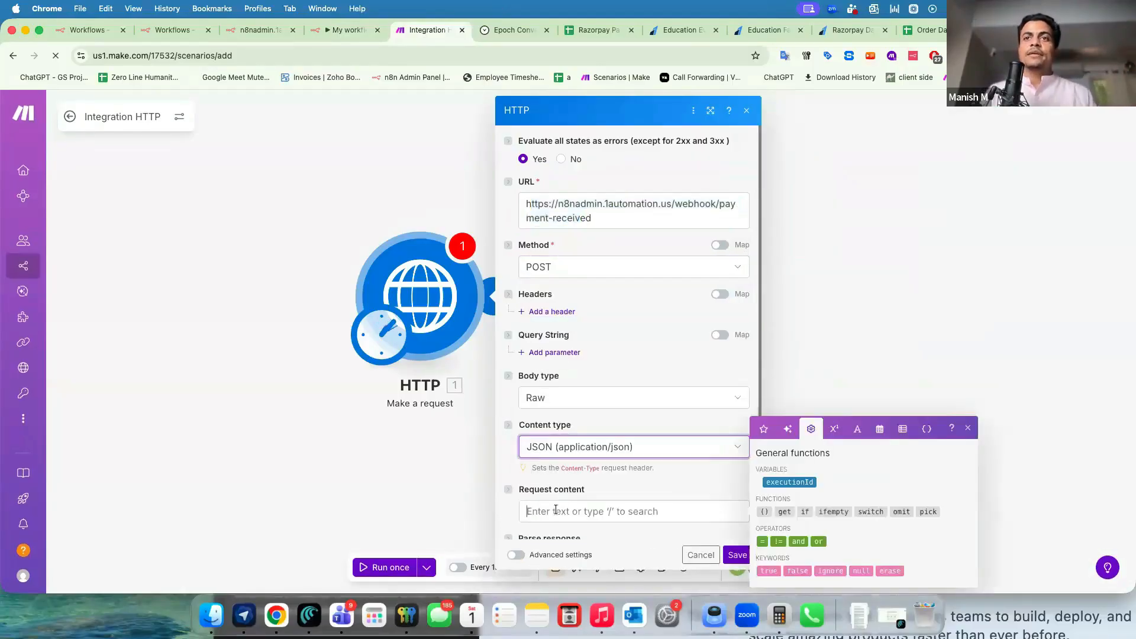
{"action": "scroll", "coordinate": [557, 513], "scroll_direction": "down", "scroll_amount": 1}
{"action": "type", "text": "{}"}
{"action": "key", "text": "Left"}
{"action": "key", "text": "Return"}
{"action": "key", "text": "Return"}
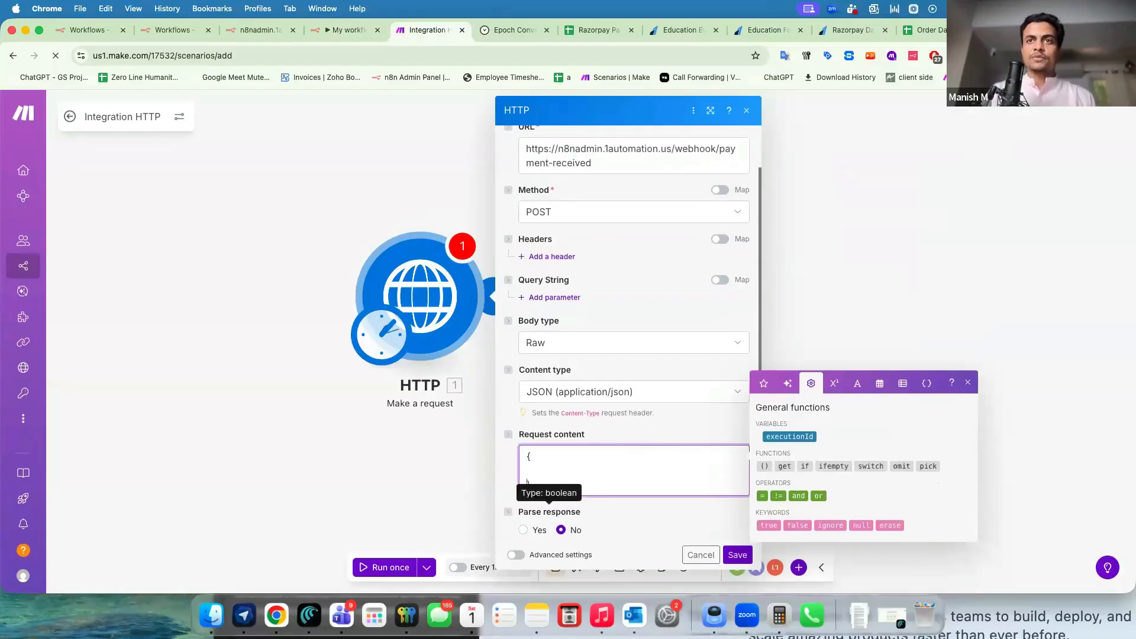
{"action": "type", "text": "\"Name"}
{"action": "key", "text": "Right"}
{"action": "type", "text": "\""}
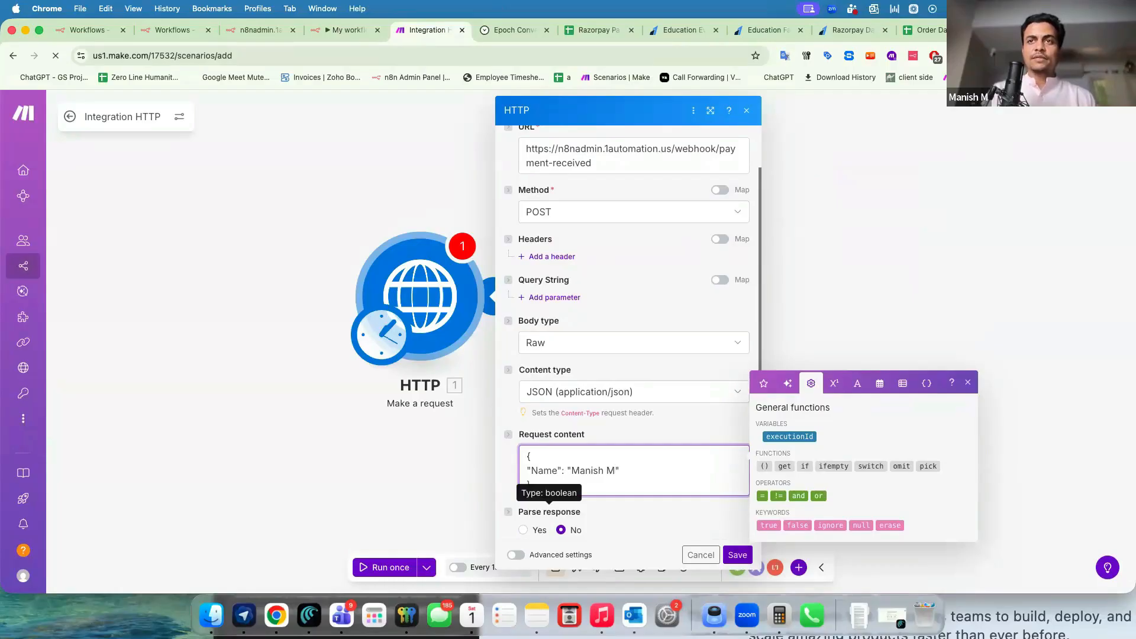
{"action": "type", "text": ","}
{"action": "key", "text": "Return"}
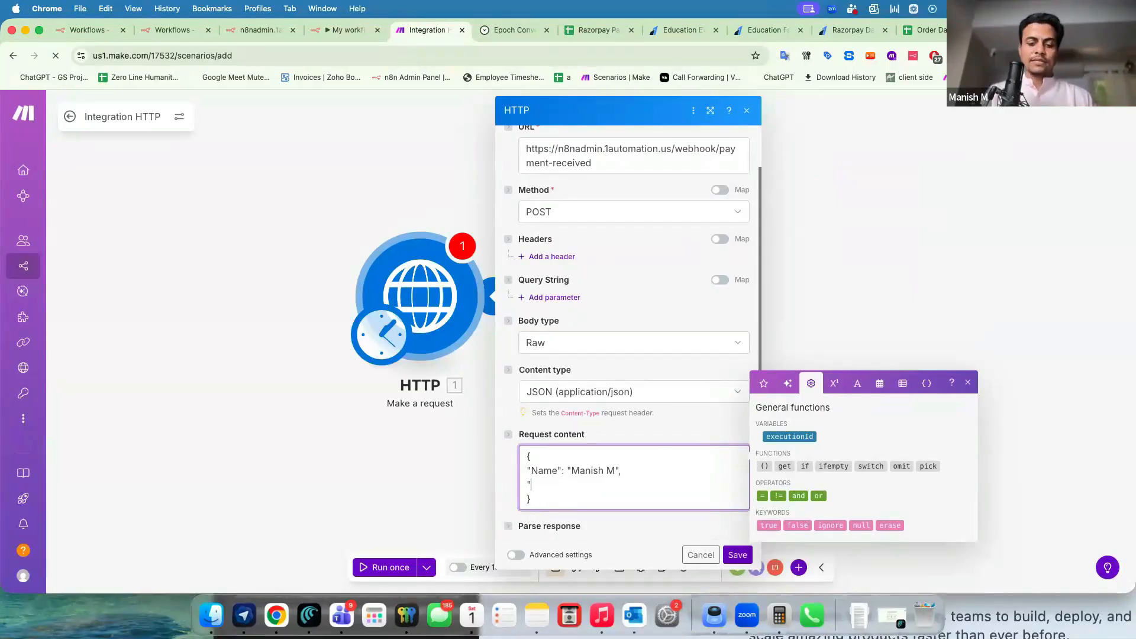
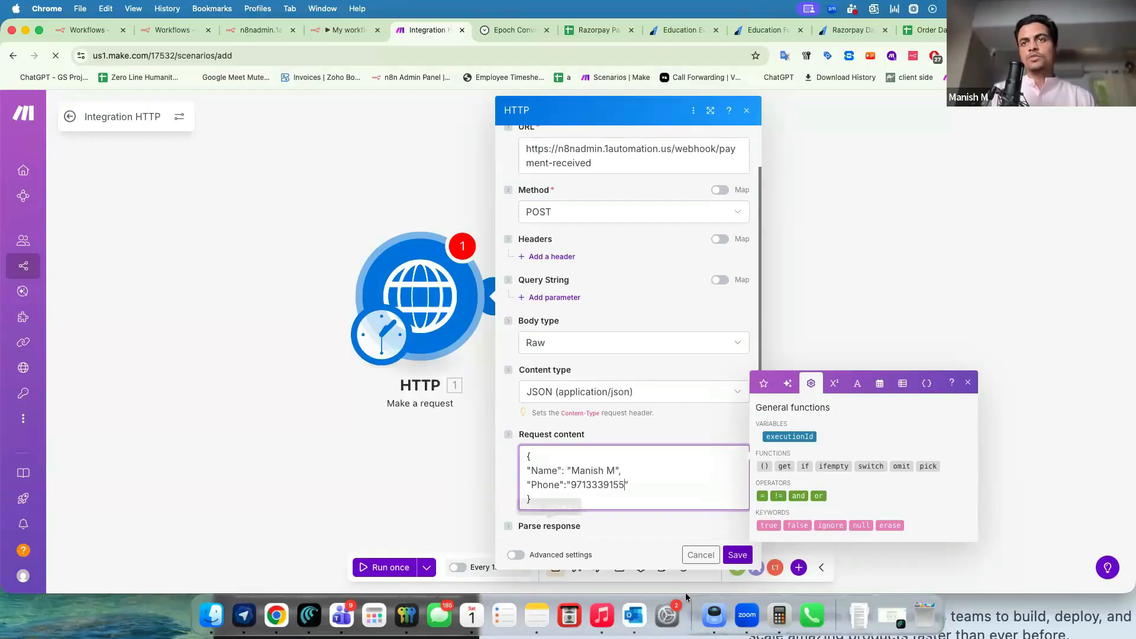
Save the HTTP request settings and check n8n's executions list for the new run.
{"action": "left_click", "coordinate": [736, 555]}
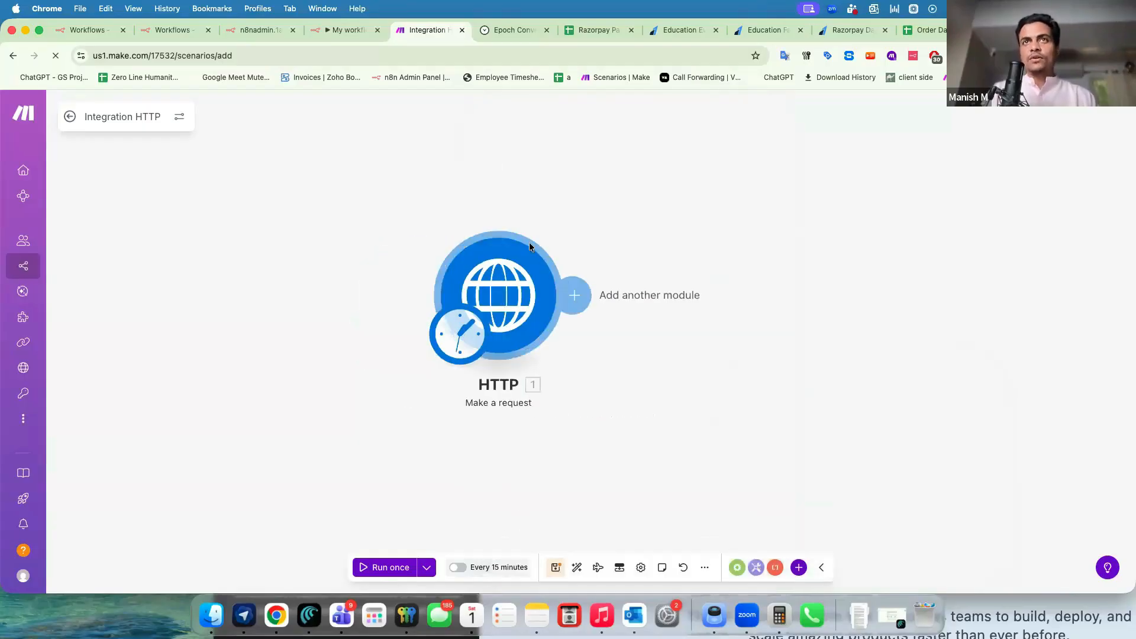
{"action": "key", "text": "ctrl+shift+Tab"}
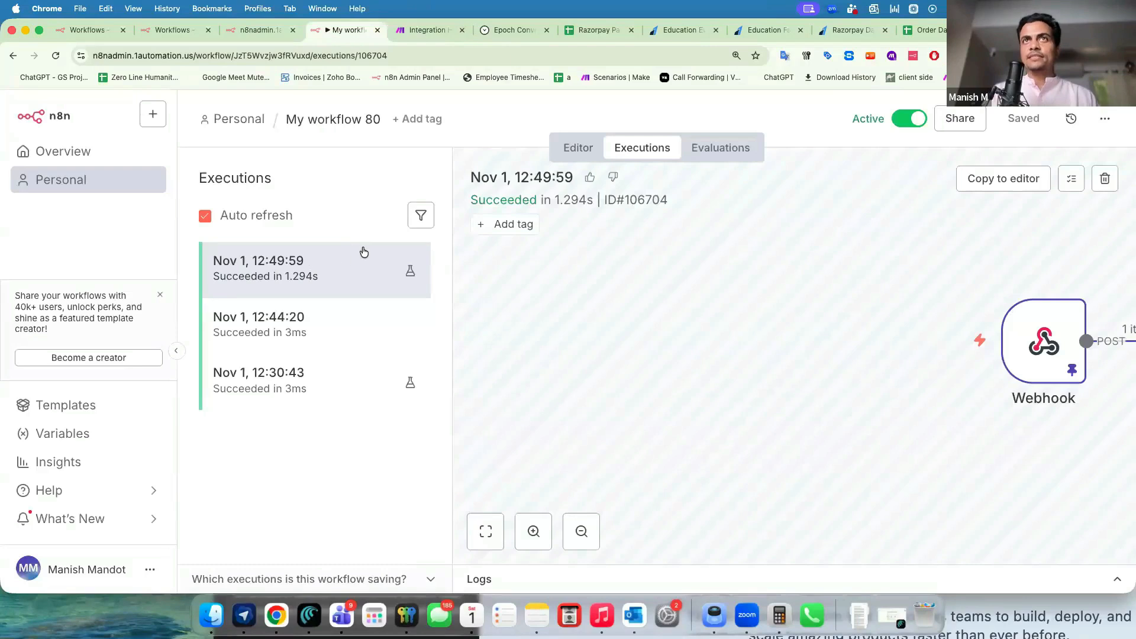
{"action": "left_click", "coordinate": [430, 32]}
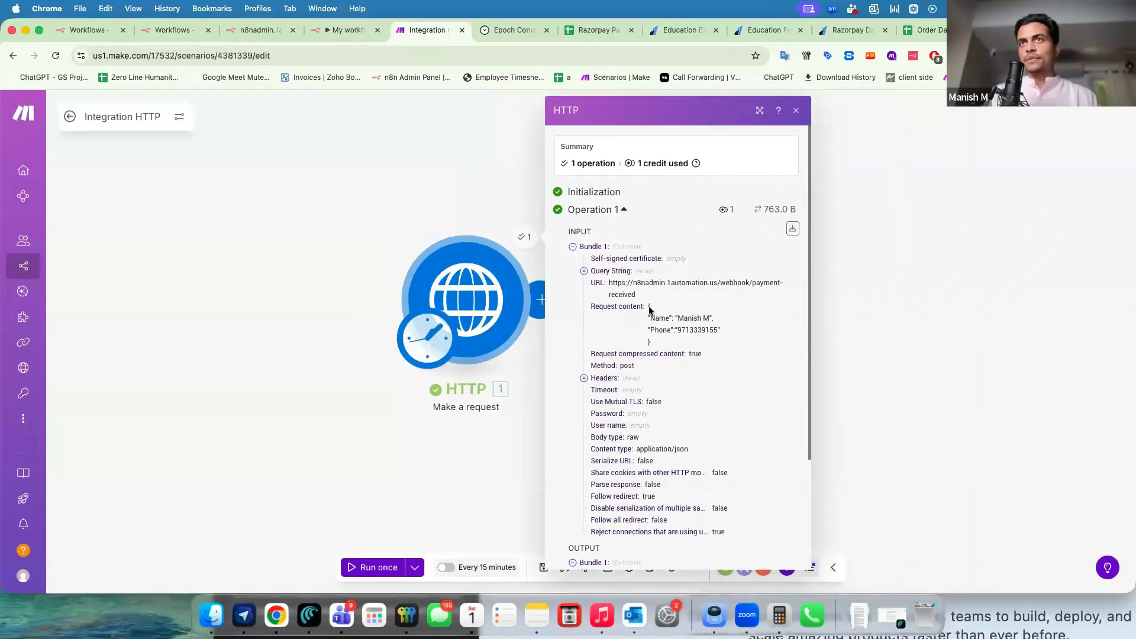
{"action": "key", "text": "ctrl+shift+Tab"}
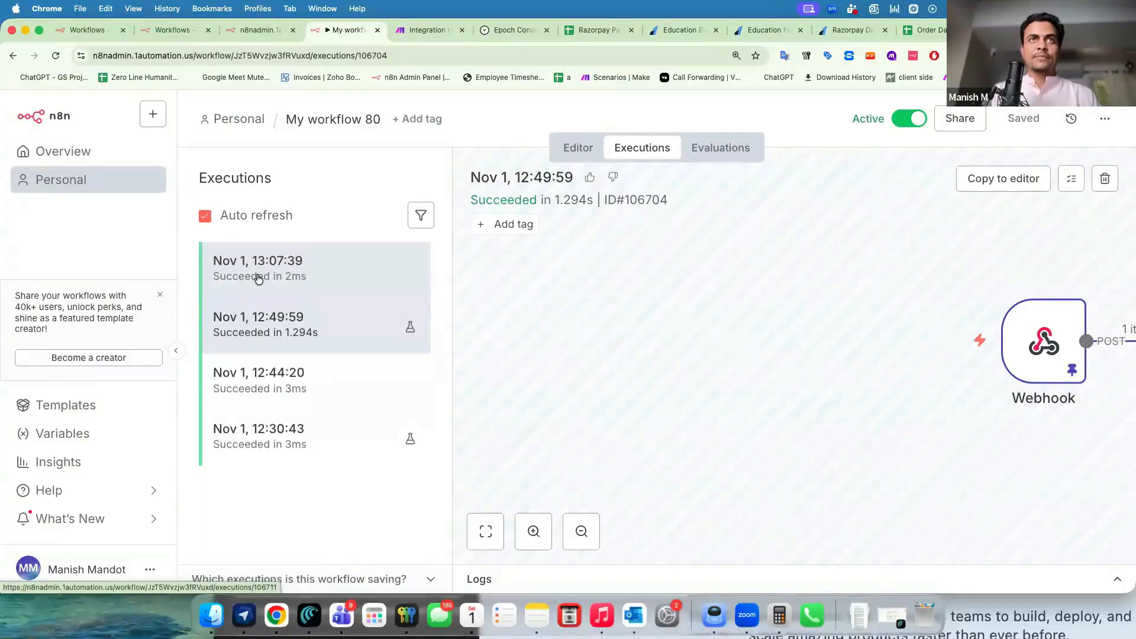
Open the 13:07:39 execution's Webhook output and find the Name field in the body.
{"action": "left_click", "coordinate": [258, 278]}
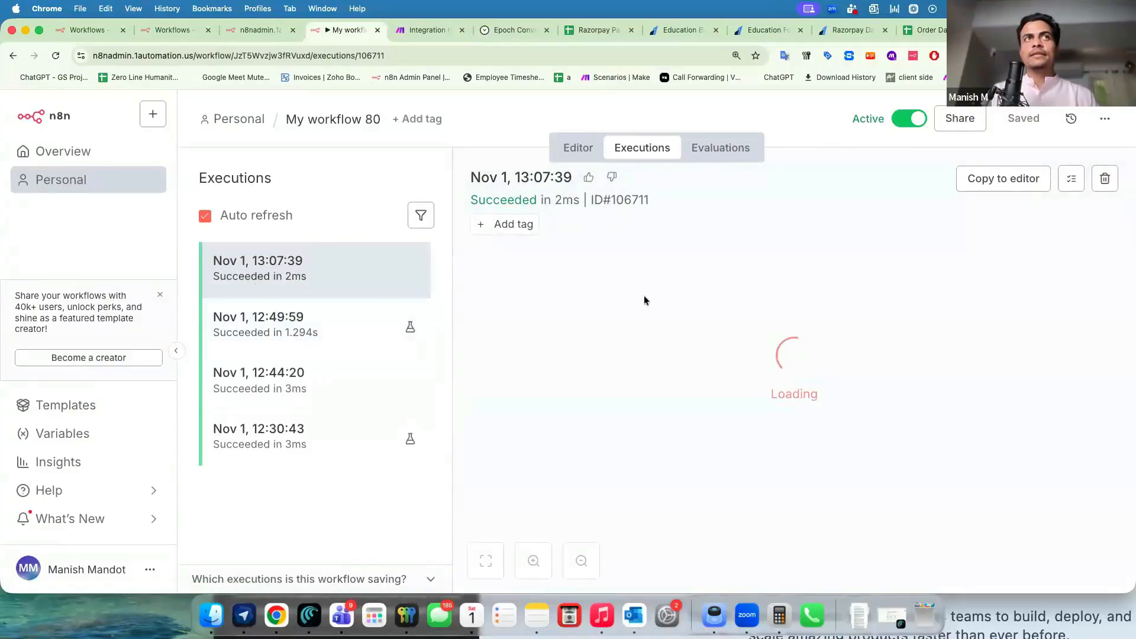
{"action": "left_click", "coordinate": [175, 350]}
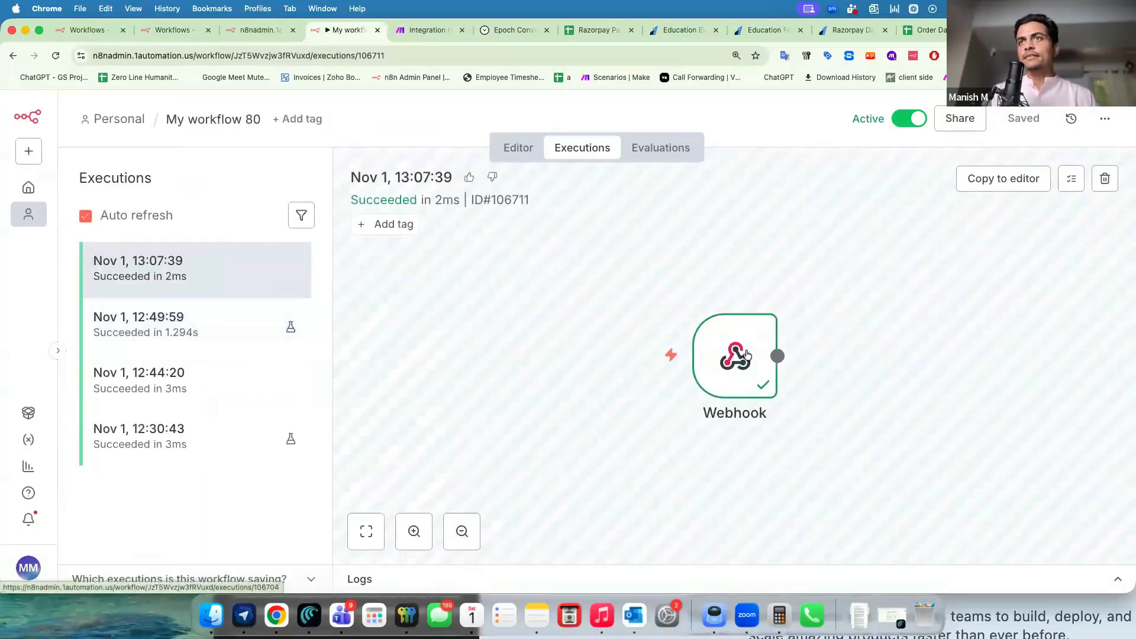
{"action": "double_click", "coordinate": [724, 327]}
{"action": "scroll", "coordinate": [673, 425], "scroll_direction": "down", "scroll_amount": 5}
{"action": "scroll", "coordinate": [673, 425], "scroll_direction": "down", "scroll_amount": 3}
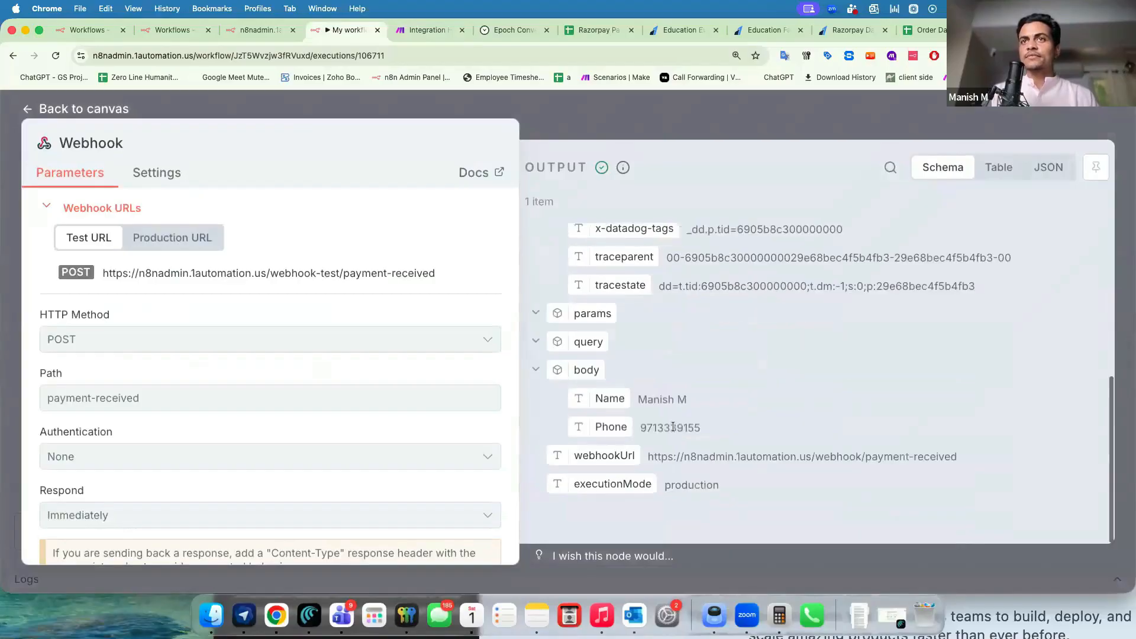
{"action": "left_click_drag", "start_coordinate": [603, 398], "coordinate": [601, 428]}
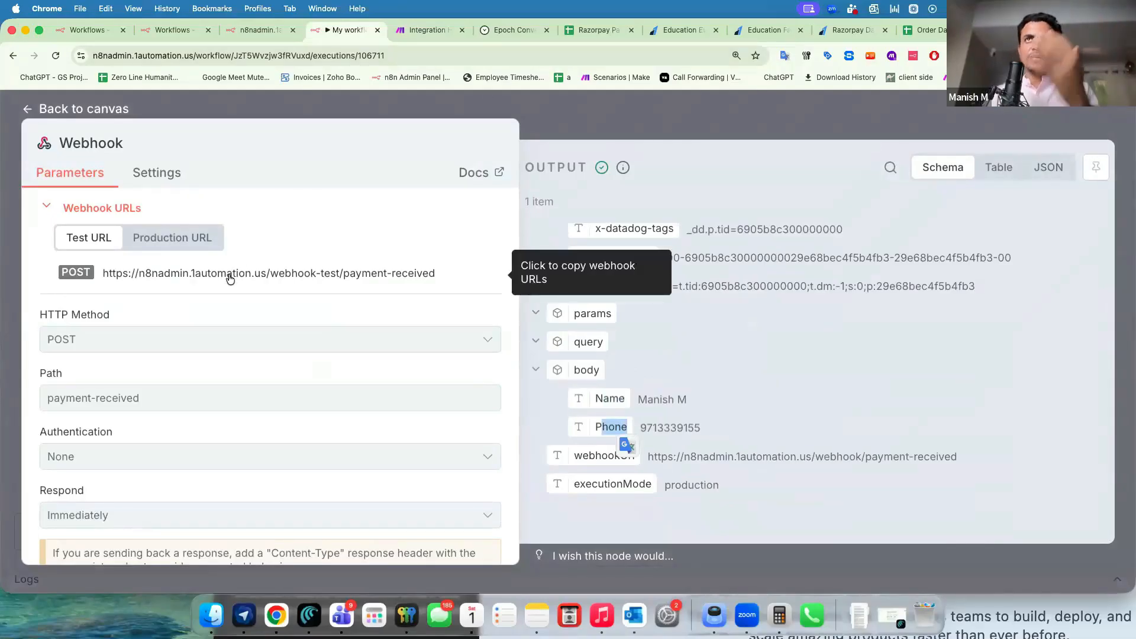
Compare it against the Name and Phone JSON content sent from Make.
{"action": "key", "text": "ctrl+Tab"}
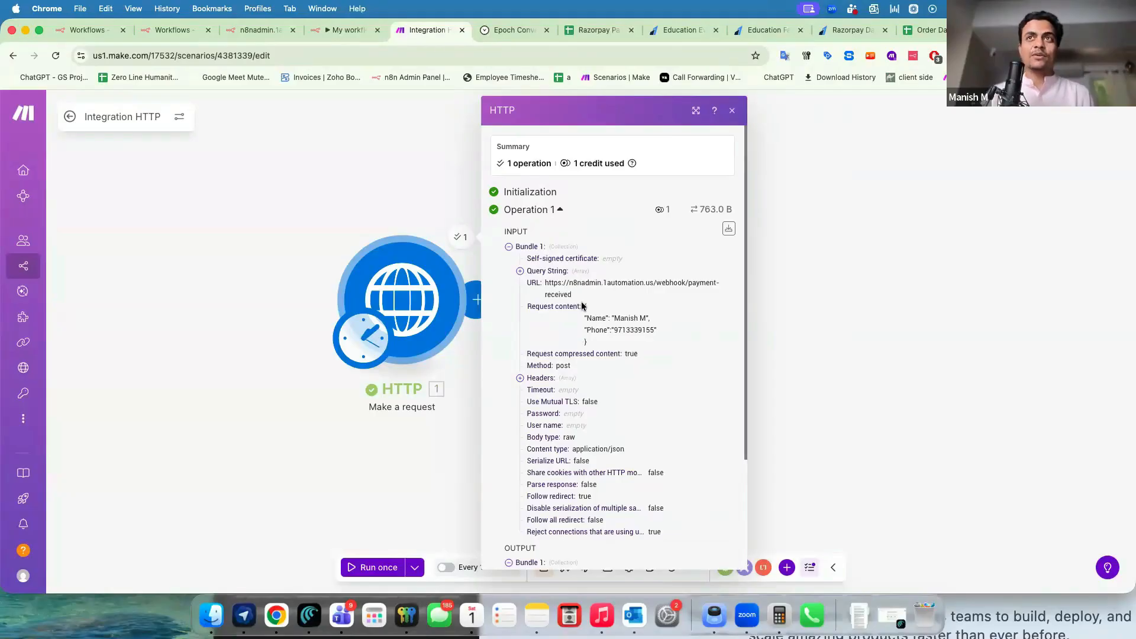
{"action": "left_click_drag", "start_coordinate": [588, 349], "coordinate": [584, 305]}
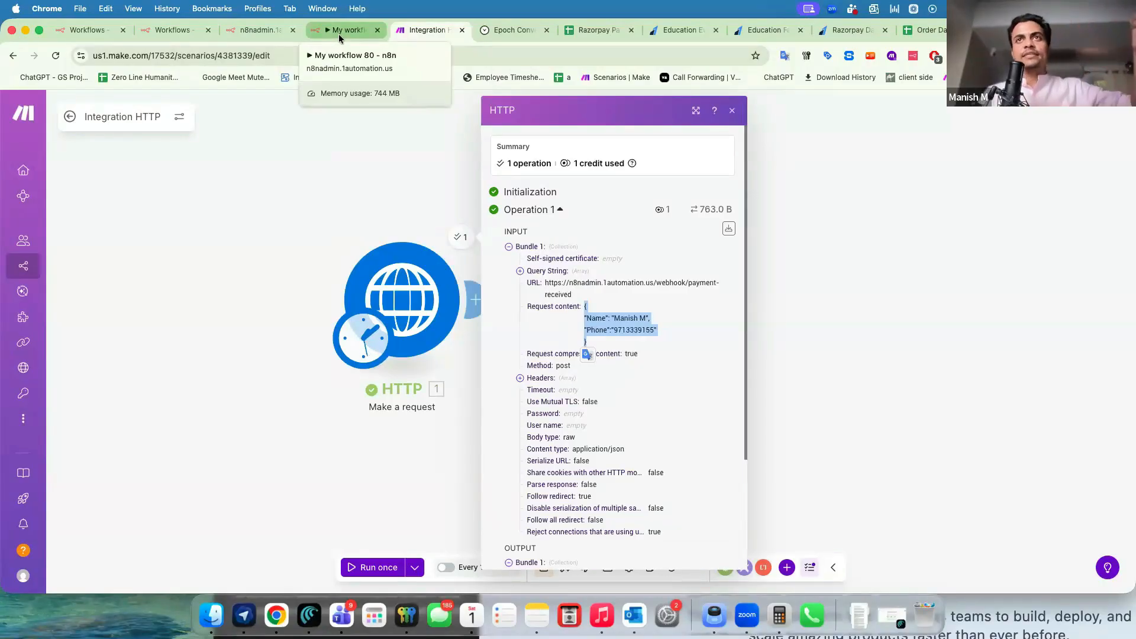
{"action": "left_click_drag", "start_coordinate": [545, 283], "coordinate": [600, 338]}
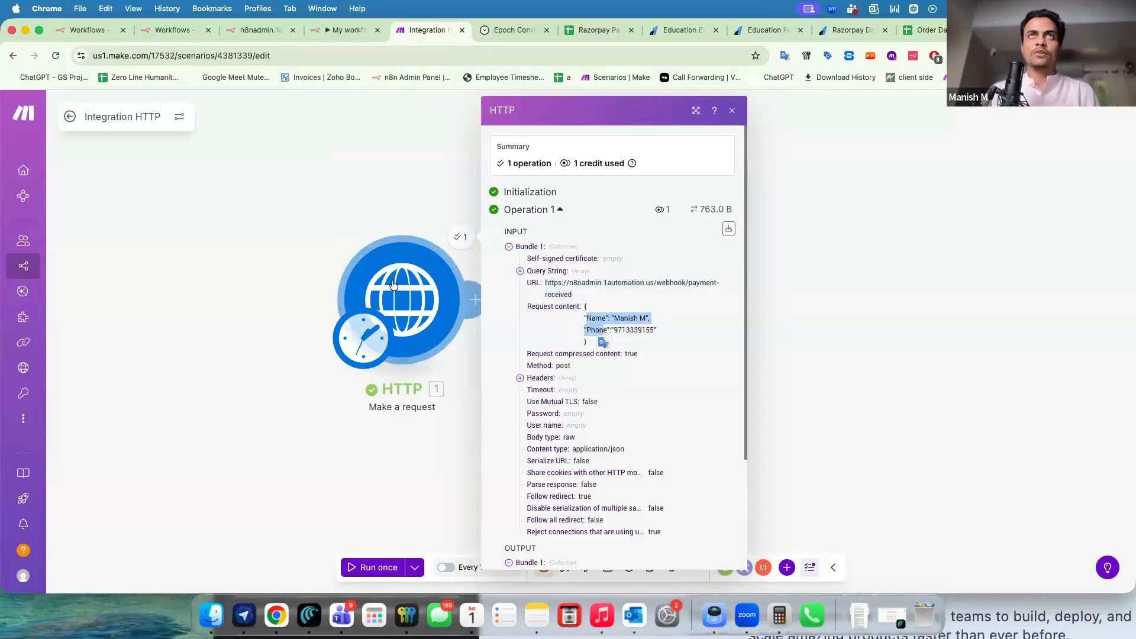
{"action": "left_click", "coordinate": [327, 34]}
Copy the Webhook node's Production URL from the editor, then switch to the Epoch Converter tab.
{"action": "key", "text": "Escape"}
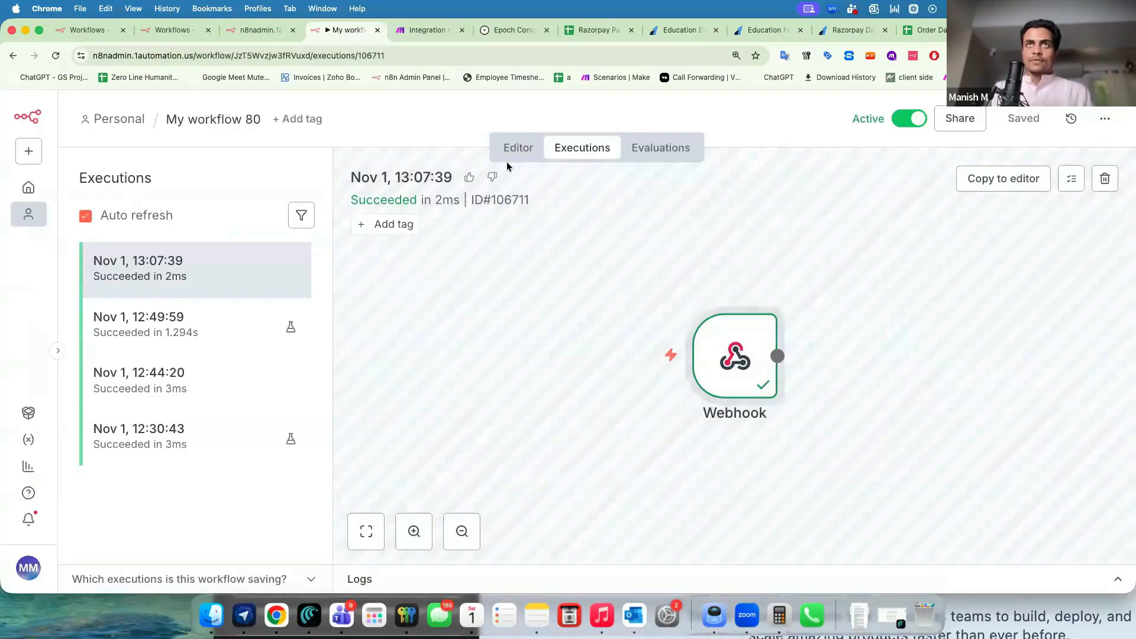
{"action": "left_click", "coordinate": [519, 149]}
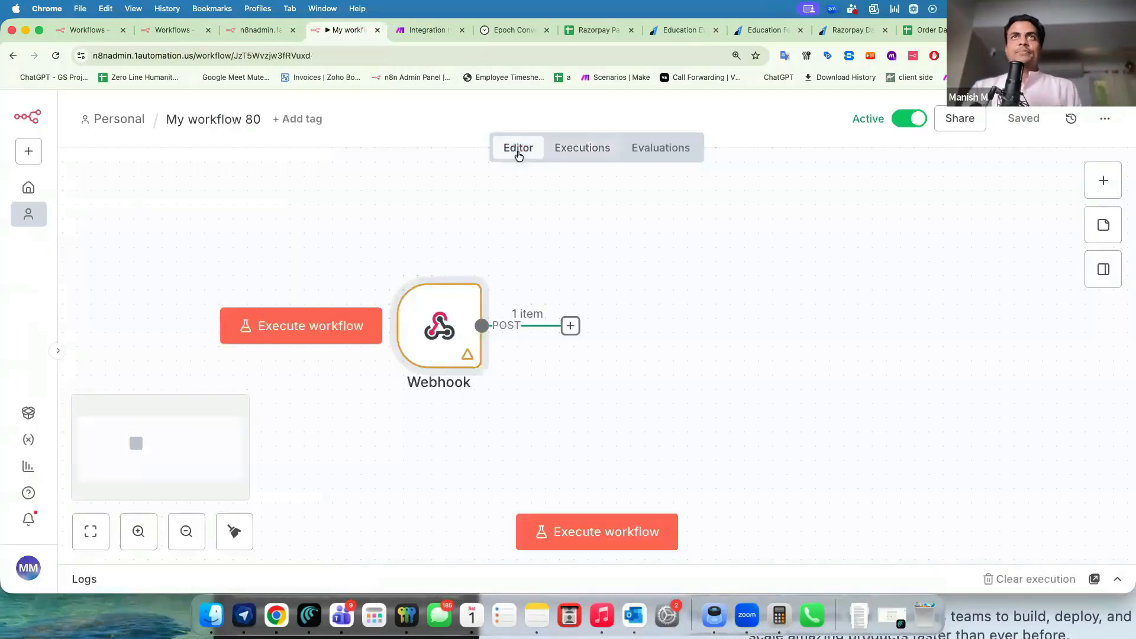
{"action": "double_click", "coordinate": [440, 325]}
{"action": "left_click", "coordinate": [444, 241]}
{"action": "left_click", "coordinate": [458, 281]}
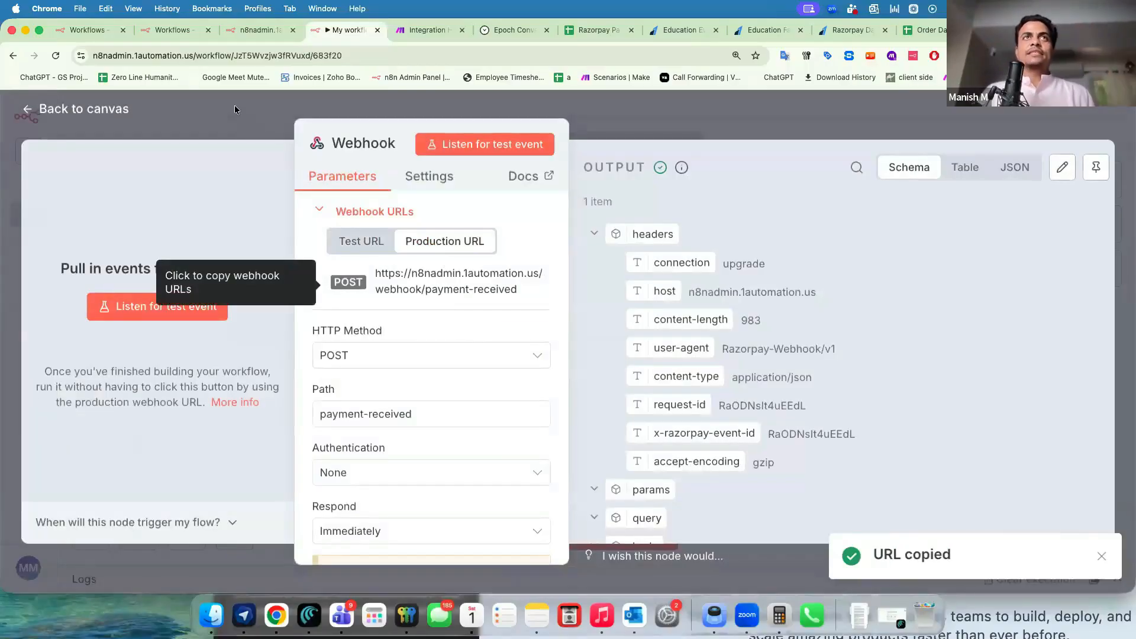
{"action": "left_click", "coordinate": [234, 104]}
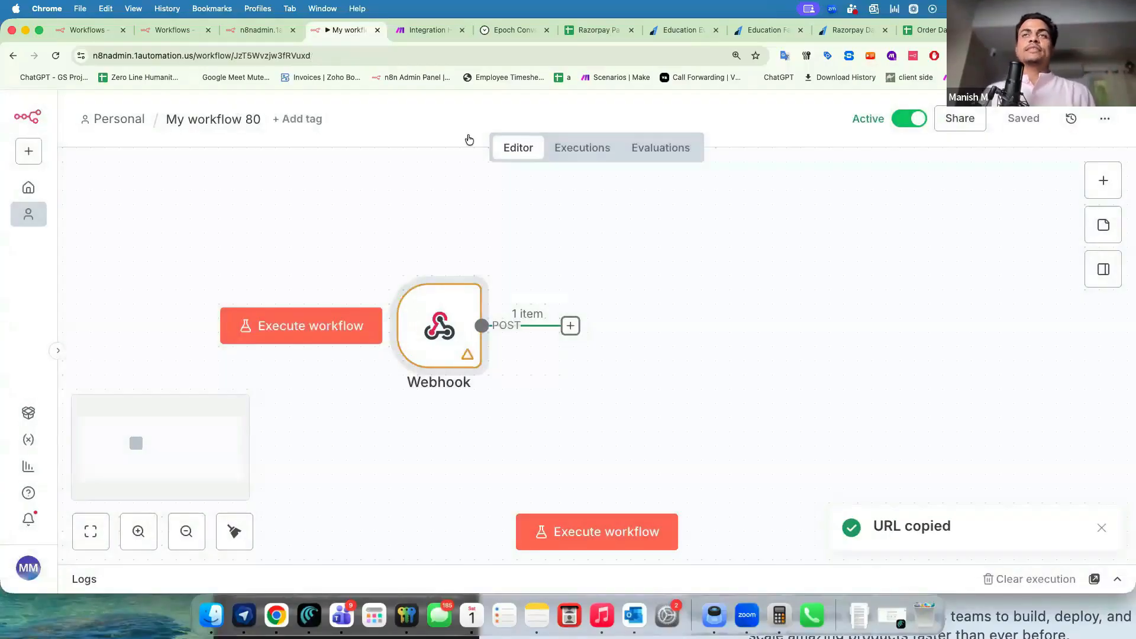
{"action": "left_click", "coordinate": [578, 153]}
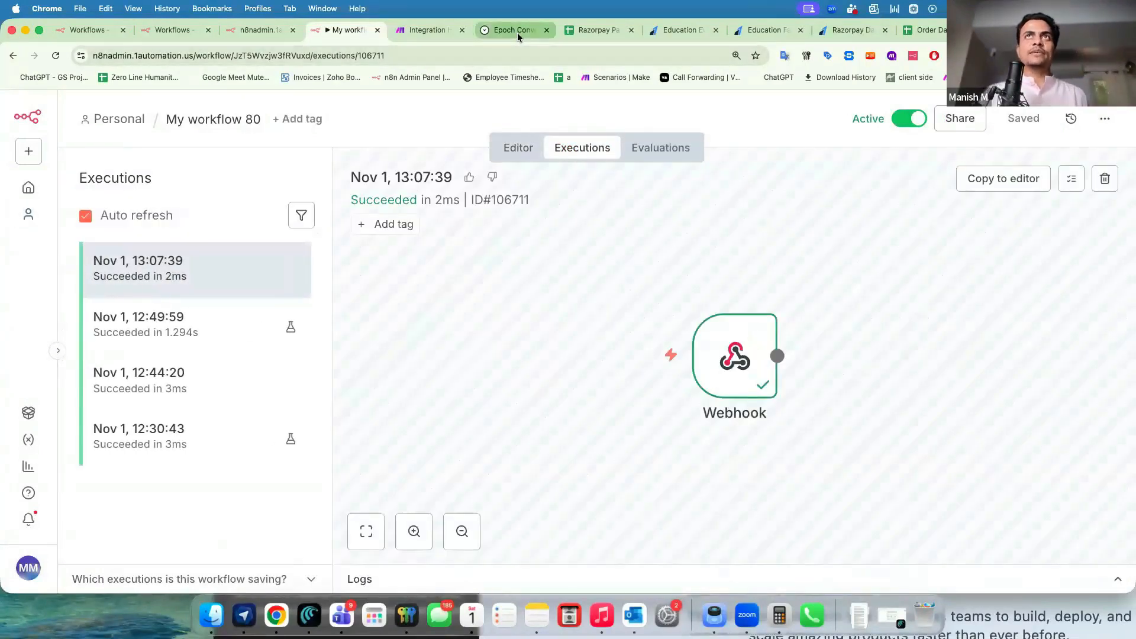
{"action": "left_click", "coordinate": [487, 37]}
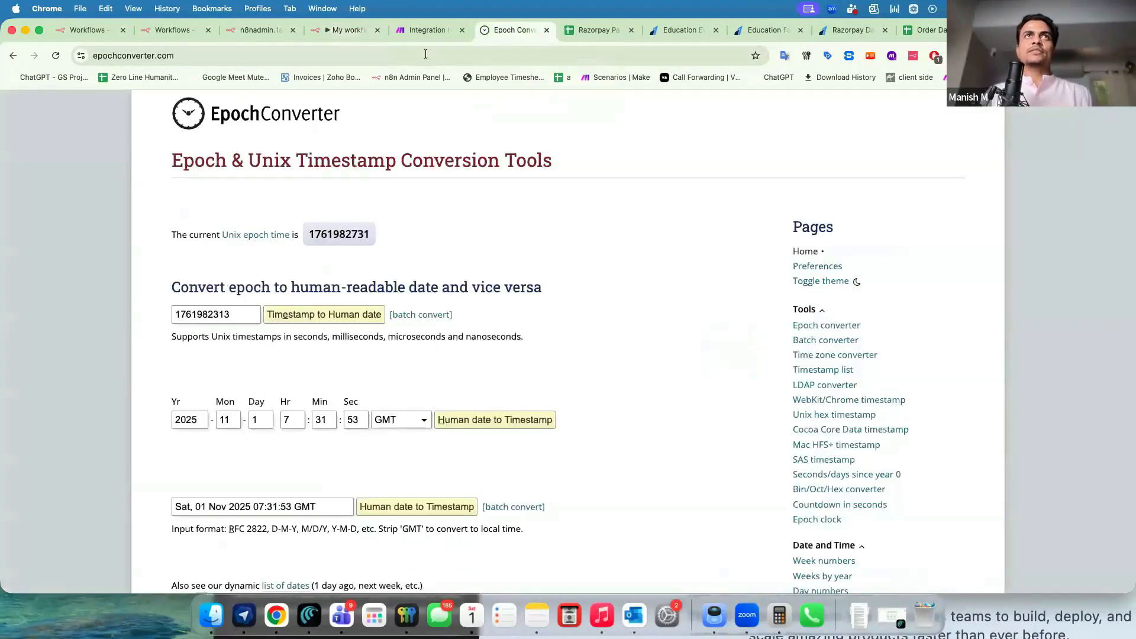
Load the production webhook URL in a new Chrome tab, getting a 404 'not registered for GET' reply.
{"action": "left_click", "coordinate": [546, 30]}
{"action": "key", "text": "super+t"}
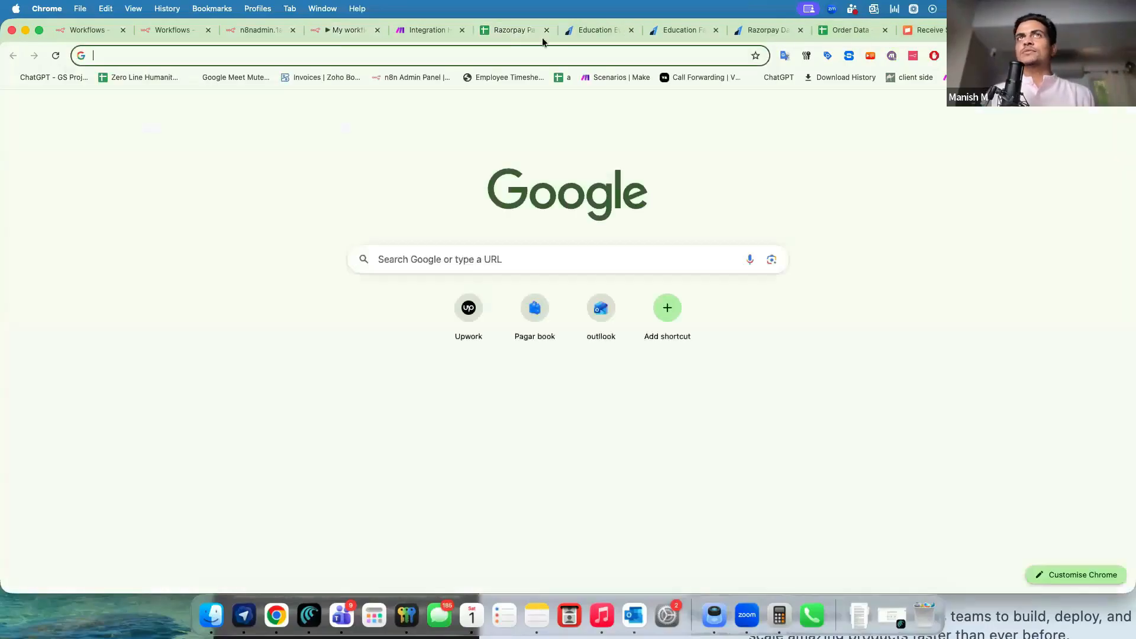
{"action": "left_click", "coordinate": [406, 56]}
{"action": "key", "text": "super+v"}
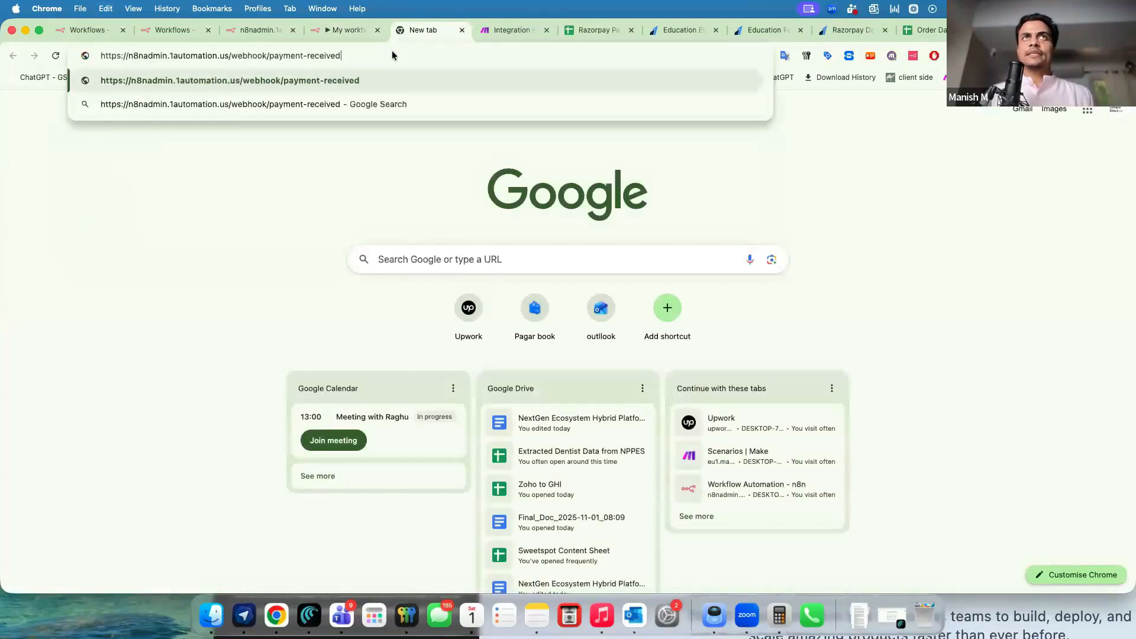
{"action": "left_click_drag", "start_coordinate": [99, 55], "coordinate": [339, 52]}
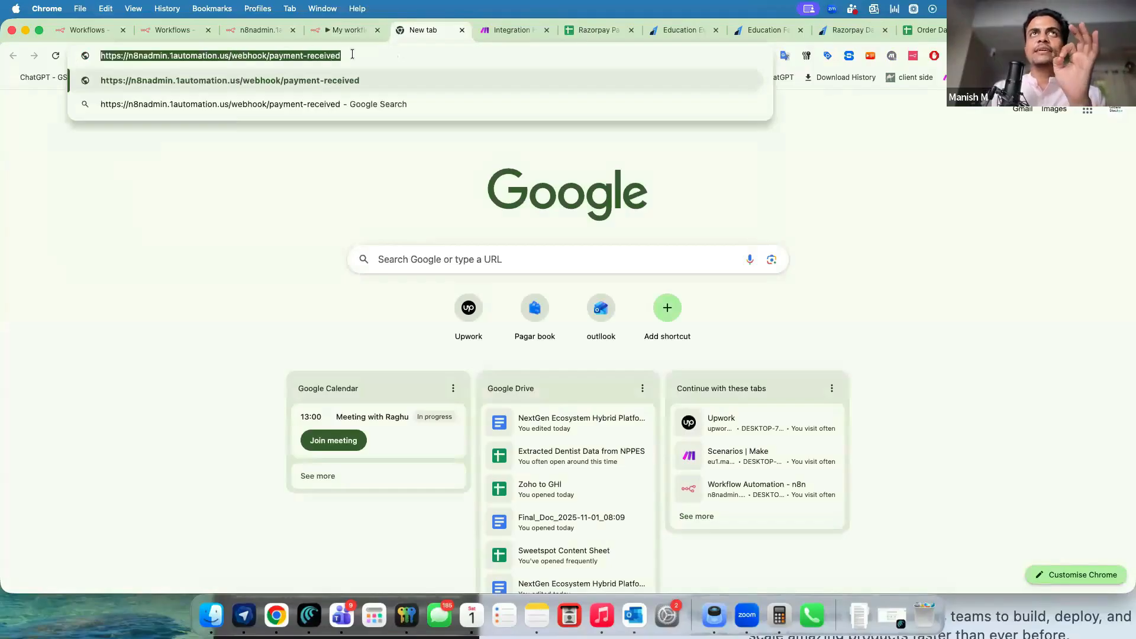
{"action": "left_click", "coordinate": [352, 54]}
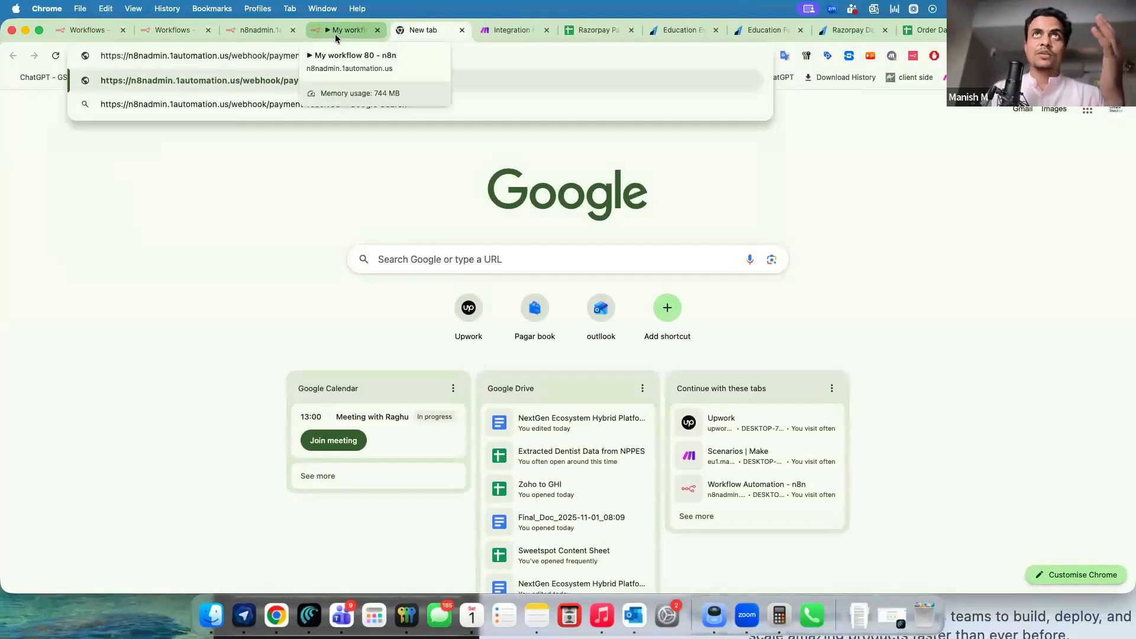
{"action": "left_click", "coordinate": [347, 30]}
{"action": "left_click", "coordinate": [414, 31]}
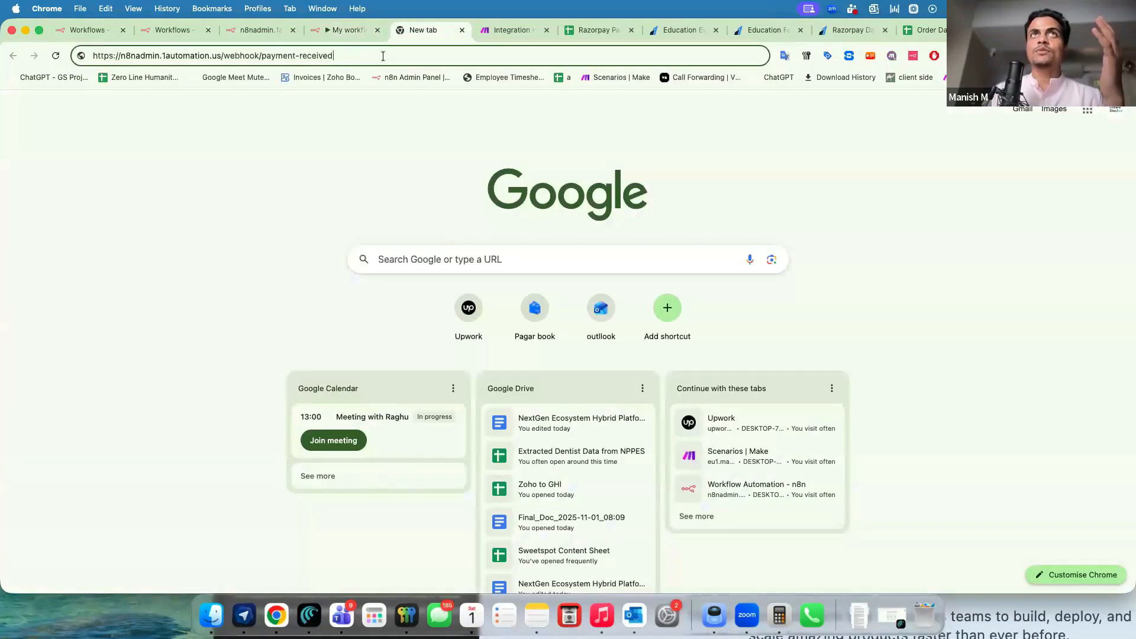
{"action": "key", "text": "Return"}
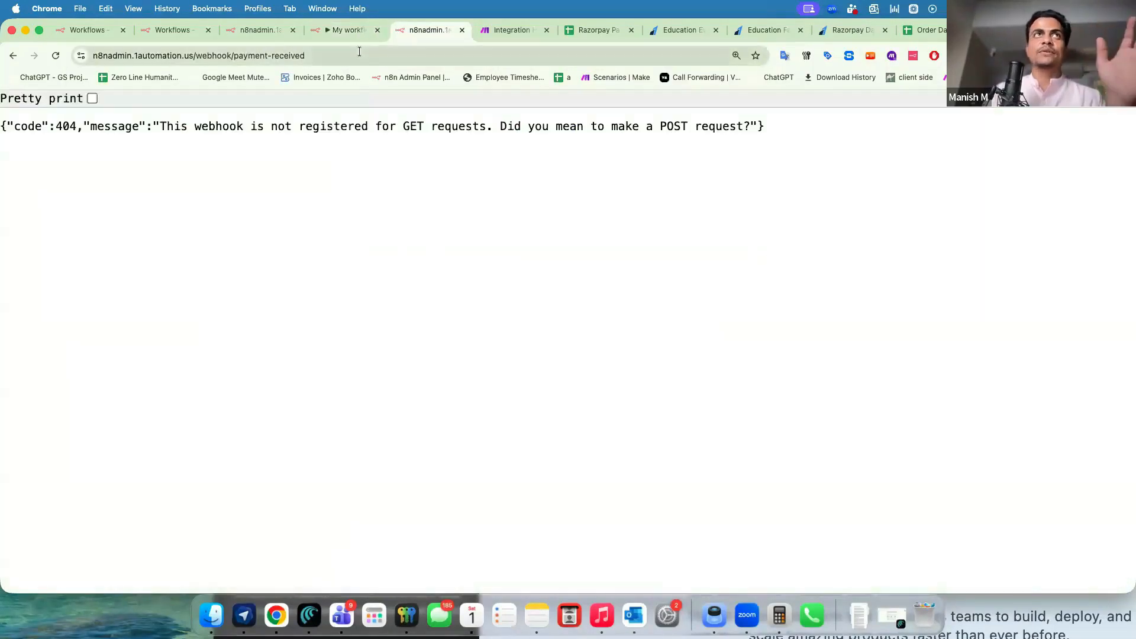
{"action": "left_click", "coordinate": [347, 30]}
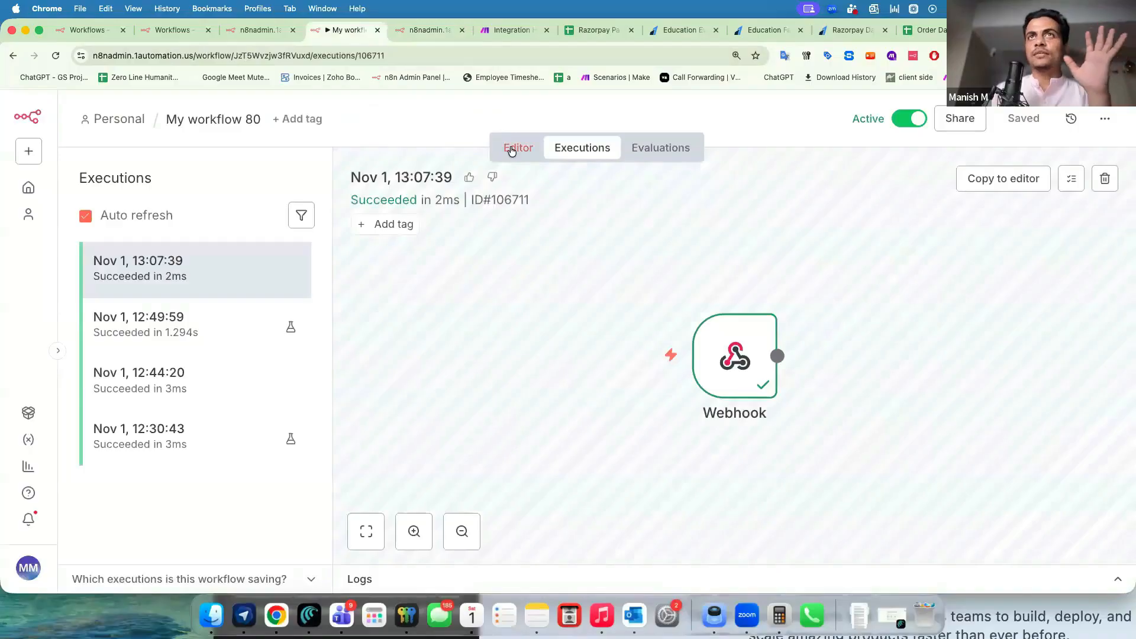
Change the Webhook node's HTTP Method to GET and save the workflow.
{"action": "left_click", "coordinate": [512, 151]}
{"action": "double_click", "coordinate": [438, 323]}
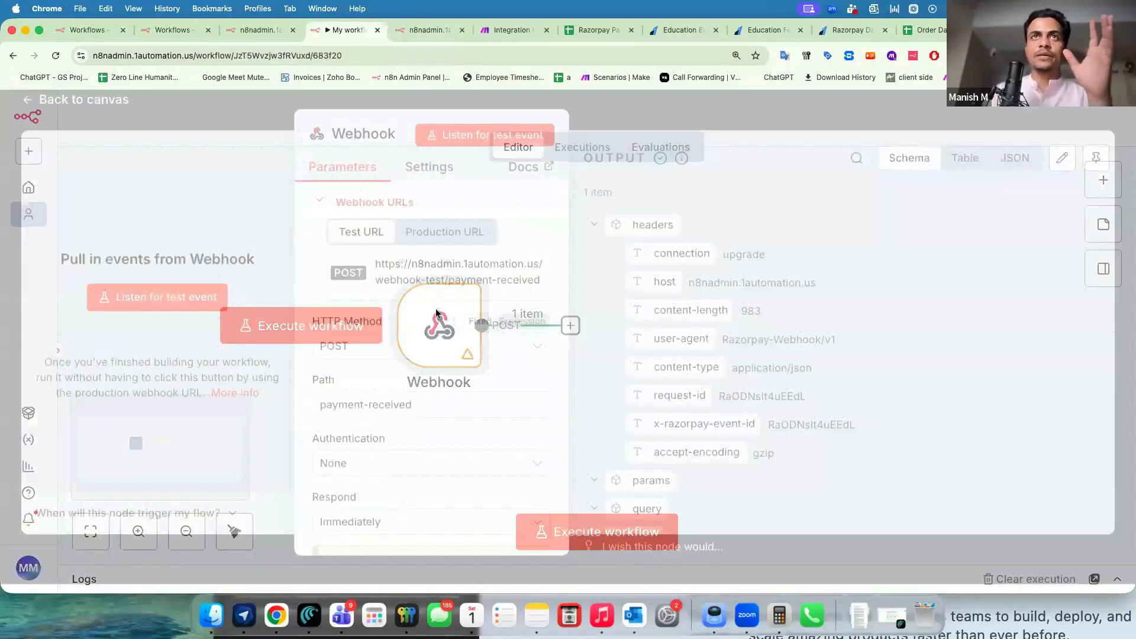
{"action": "left_click", "coordinate": [359, 355]}
{"action": "left_click", "coordinate": [355, 430]}
{"action": "left_click", "coordinate": [265, 120]}
{"action": "left_click", "coordinate": [1032, 126]}
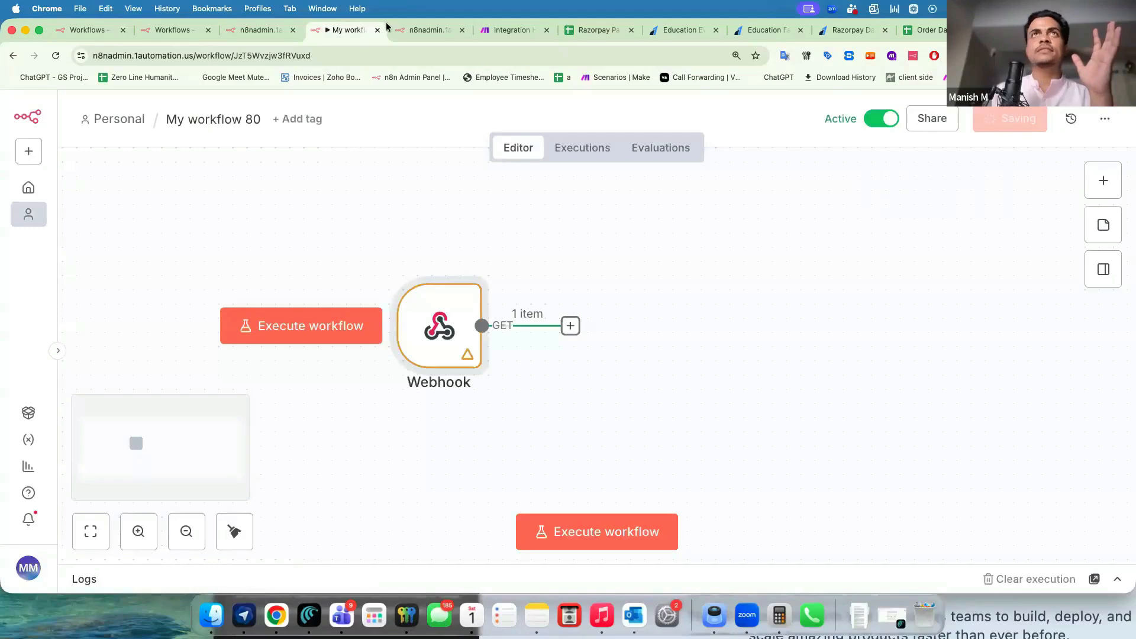
Reload the webhook URL, then inspect the 13:09:20 execution's Webhook output body.
{"action": "left_click", "coordinate": [393, 28]}
{"action": "left_click", "coordinate": [391, 55]}
{"action": "key", "text": "Return"}
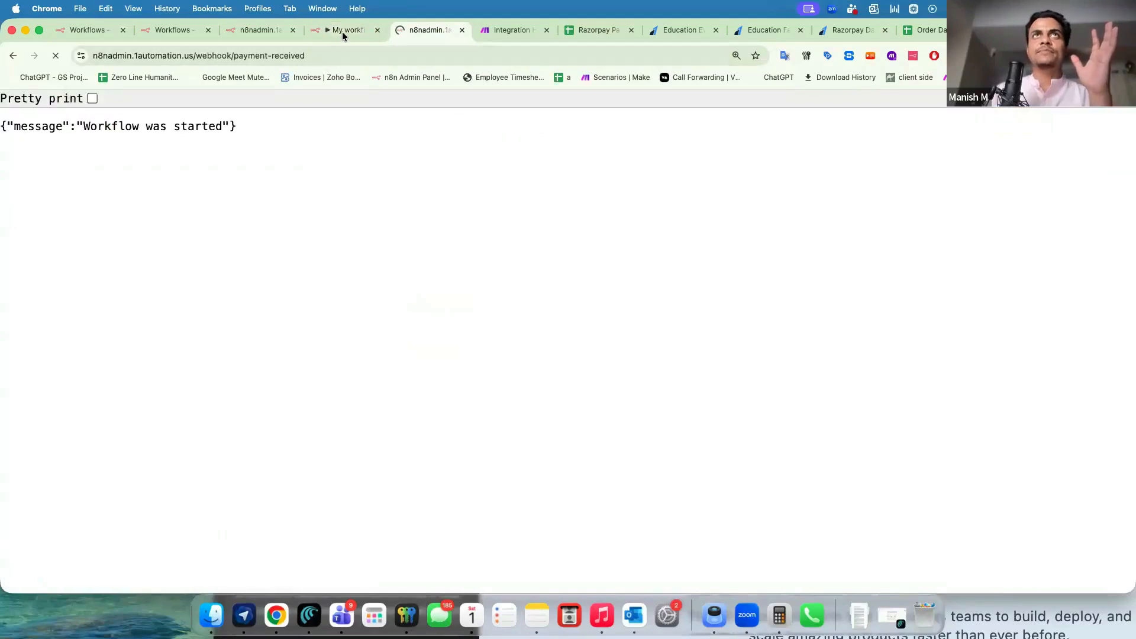
{"action": "left_click", "coordinate": [342, 31]}
{"action": "left_click", "coordinate": [582, 147]}
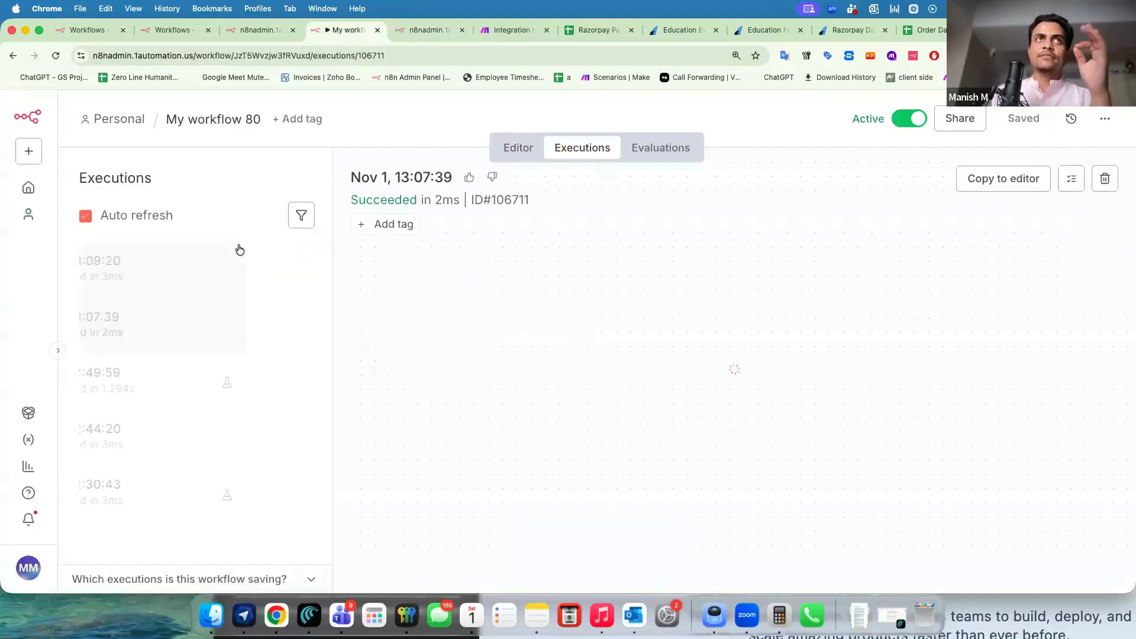
{"action": "left_click", "coordinate": [204, 265]}
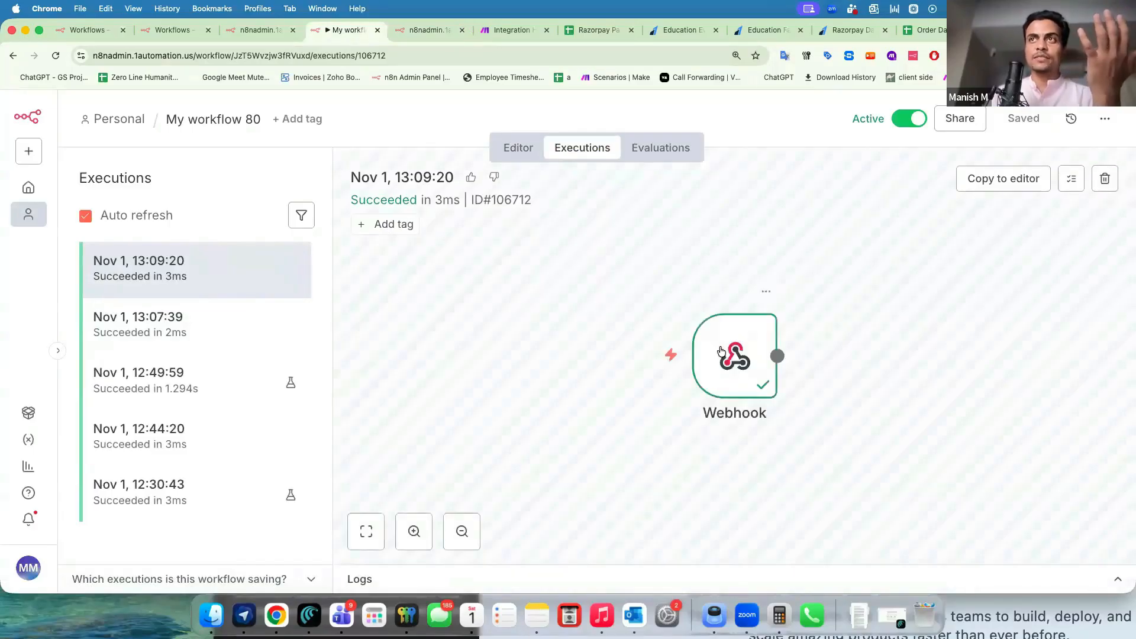
{"action": "double_click", "coordinate": [720, 352]}
{"action": "scroll", "coordinate": [677, 439], "scroll_direction": "down", "scroll_amount": 5}
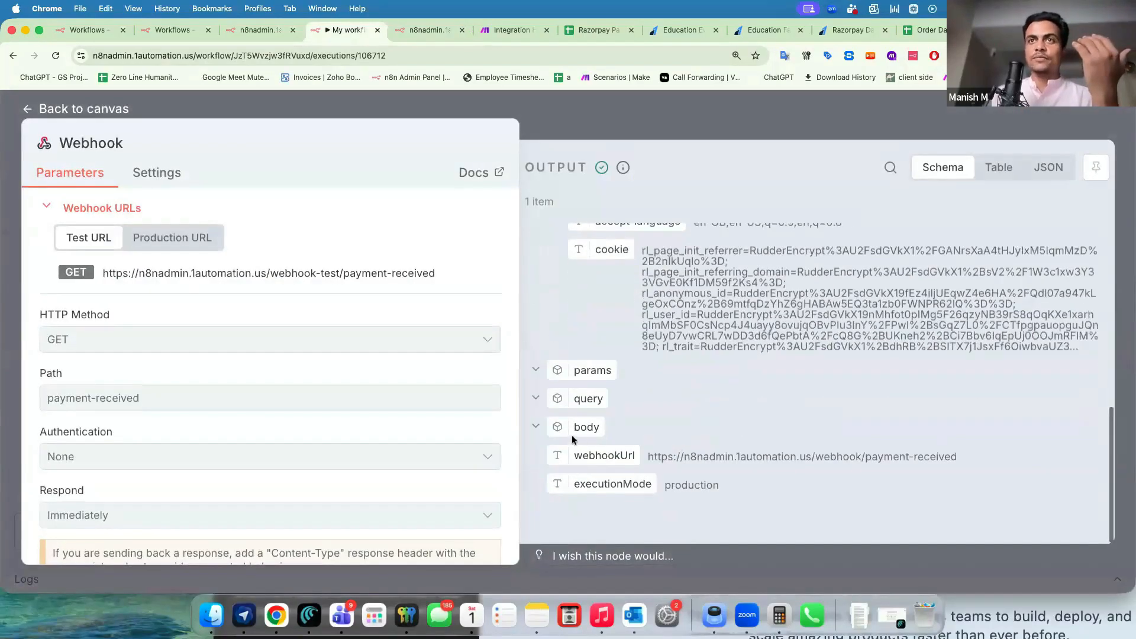
{"action": "left_click_drag", "start_coordinate": [581, 427], "coordinate": [692, 425]}
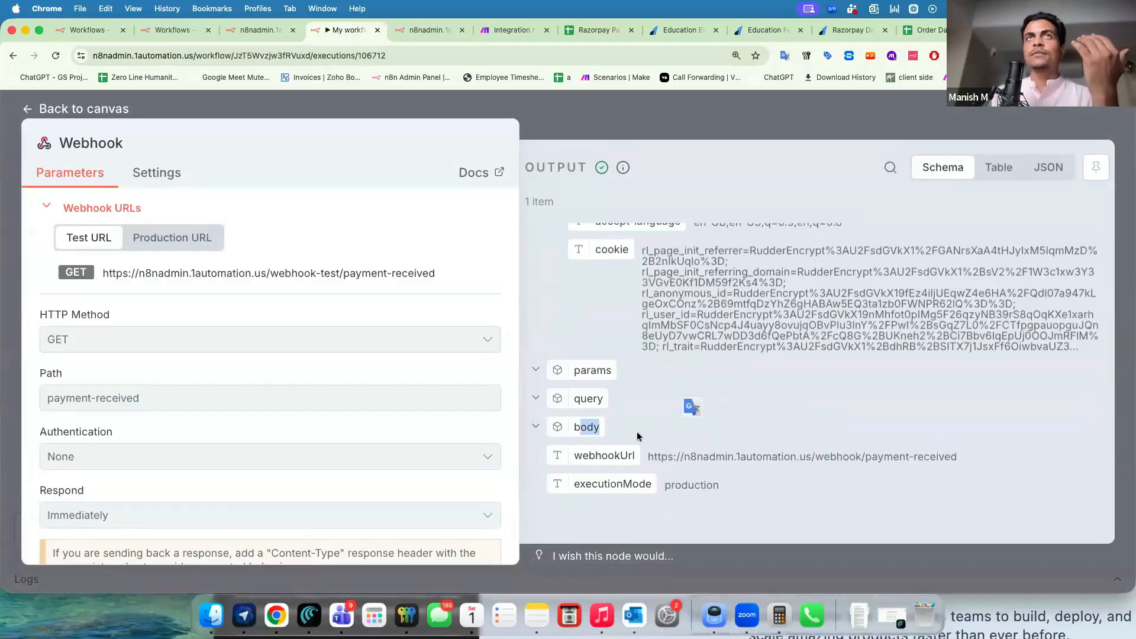
{"action": "left_click", "coordinate": [418, 31]}
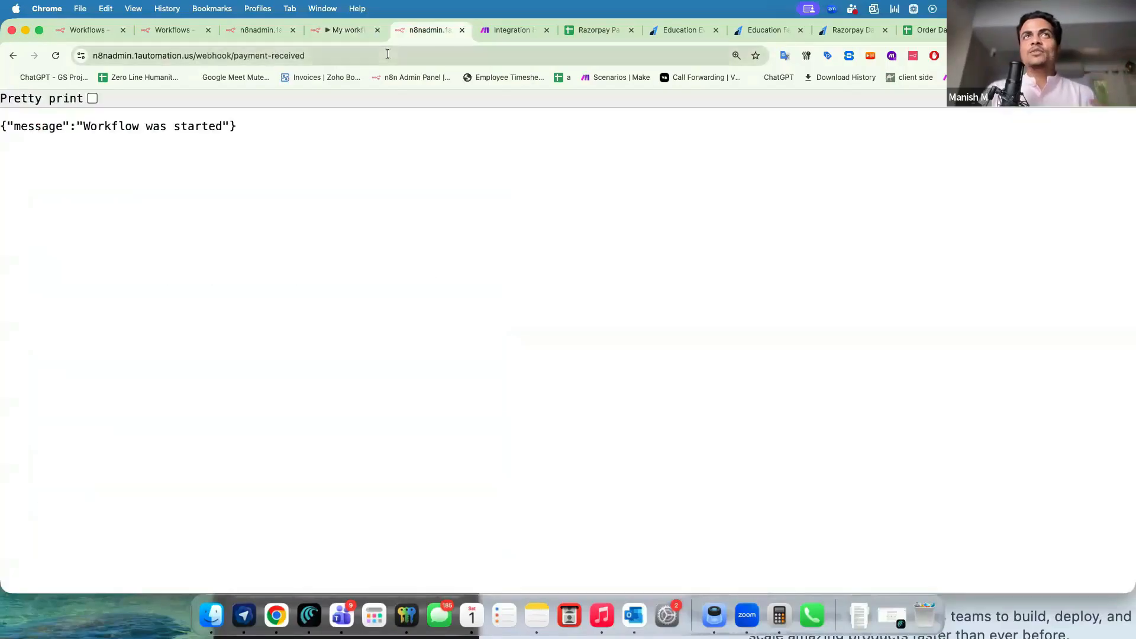
Append a ?Name= query parameter with a person's name to the webhook URL and submit it.
{"action": "left_click", "coordinate": [388, 54]}
{"action": "left_click", "coordinate": [388, 54]}
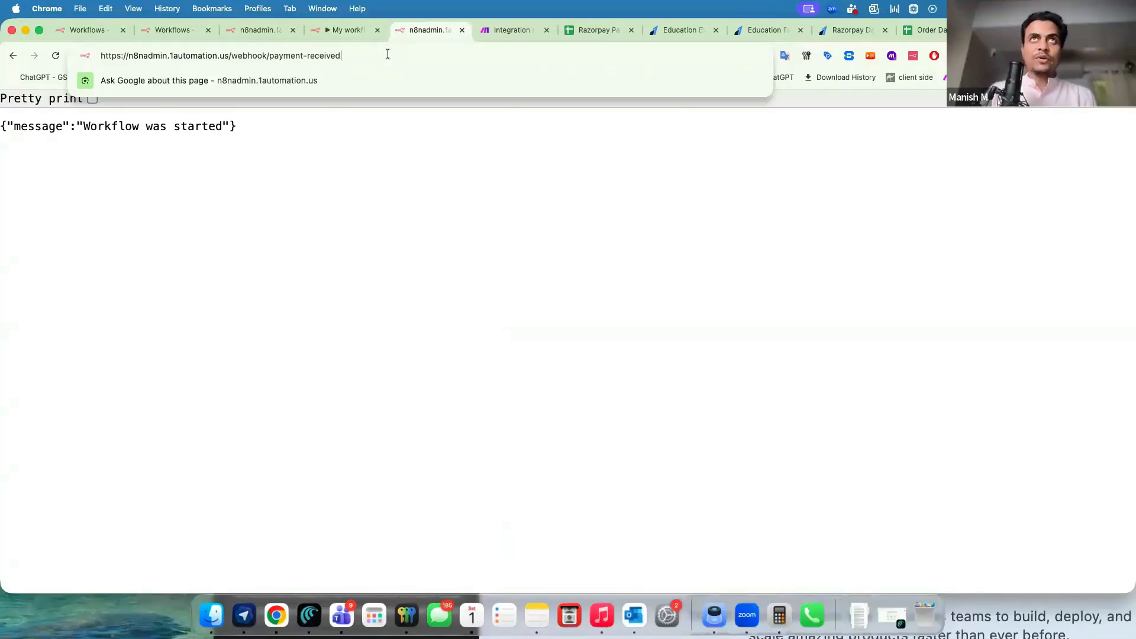
{"action": "type", "text": "?"}
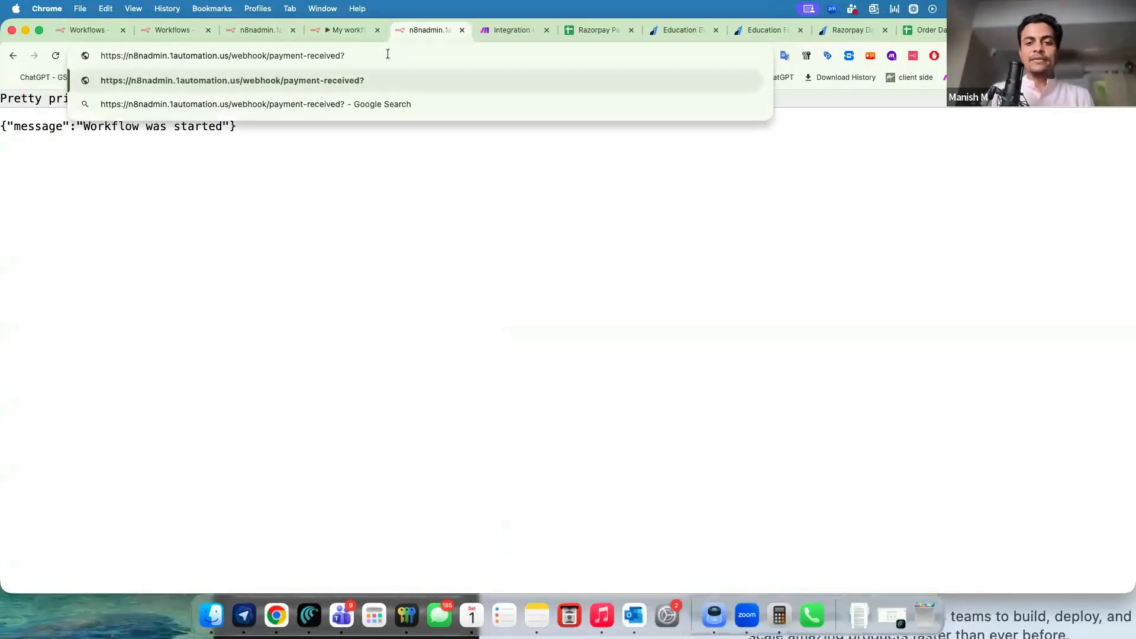
{"action": "type", "text": "Name=Sandeep"}
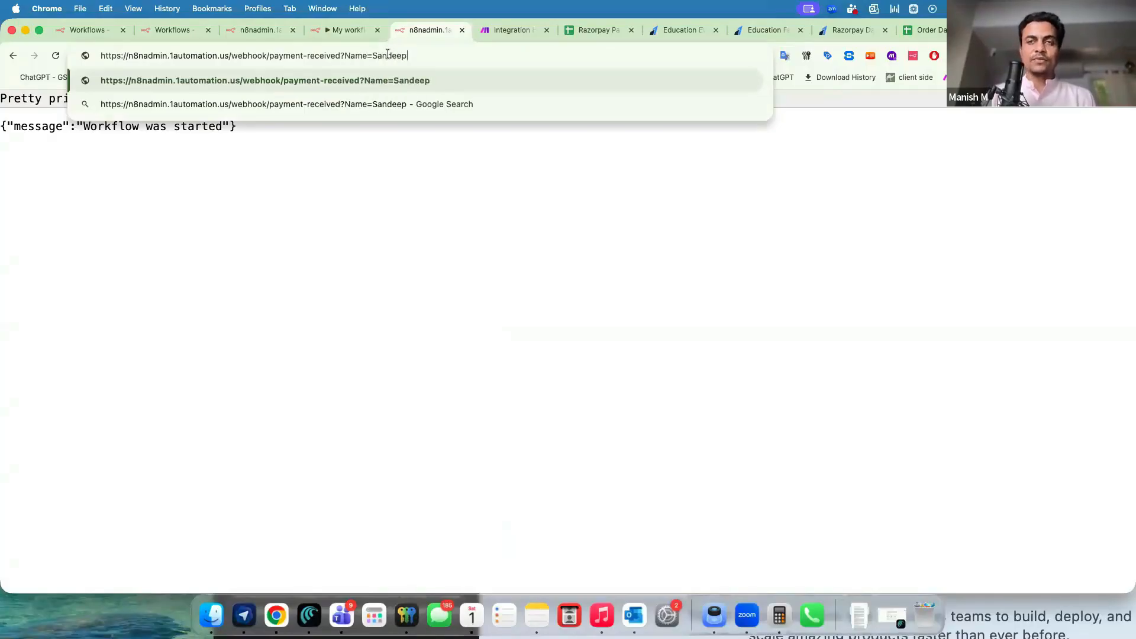
{"action": "key", "text": "Return"}
{"action": "left_click_drag", "start_coordinate": [332, 56], "coordinate": [374, 56]}
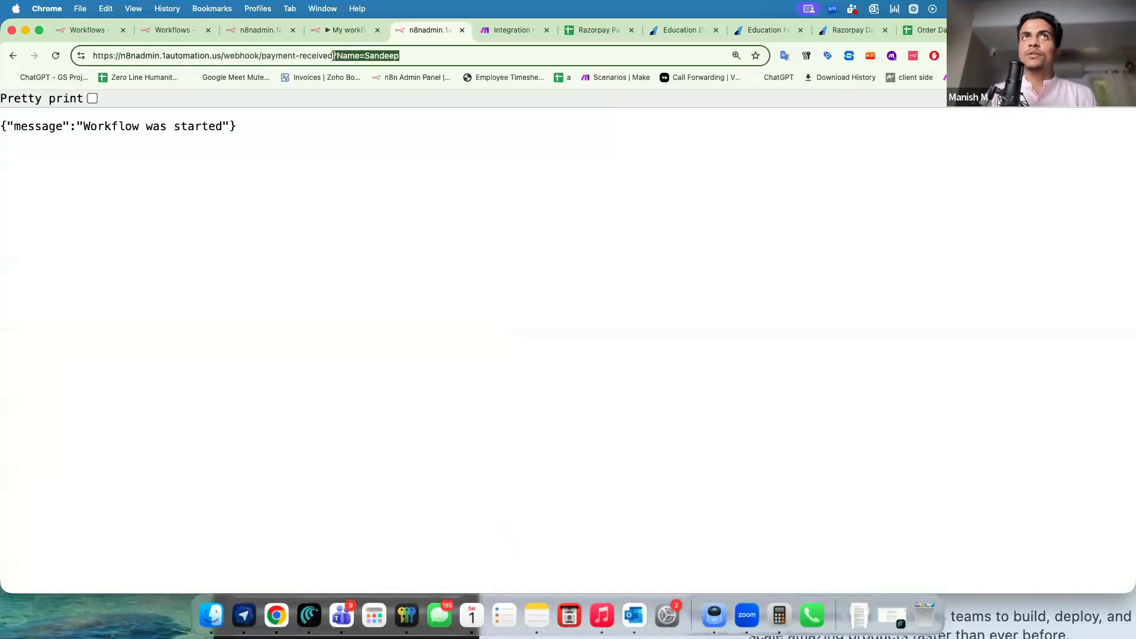
{"action": "left_click", "coordinate": [332, 57]}
{"action": "left_click", "coordinate": [384, 30]}
{"action": "left_click", "coordinate": [293, 112]}
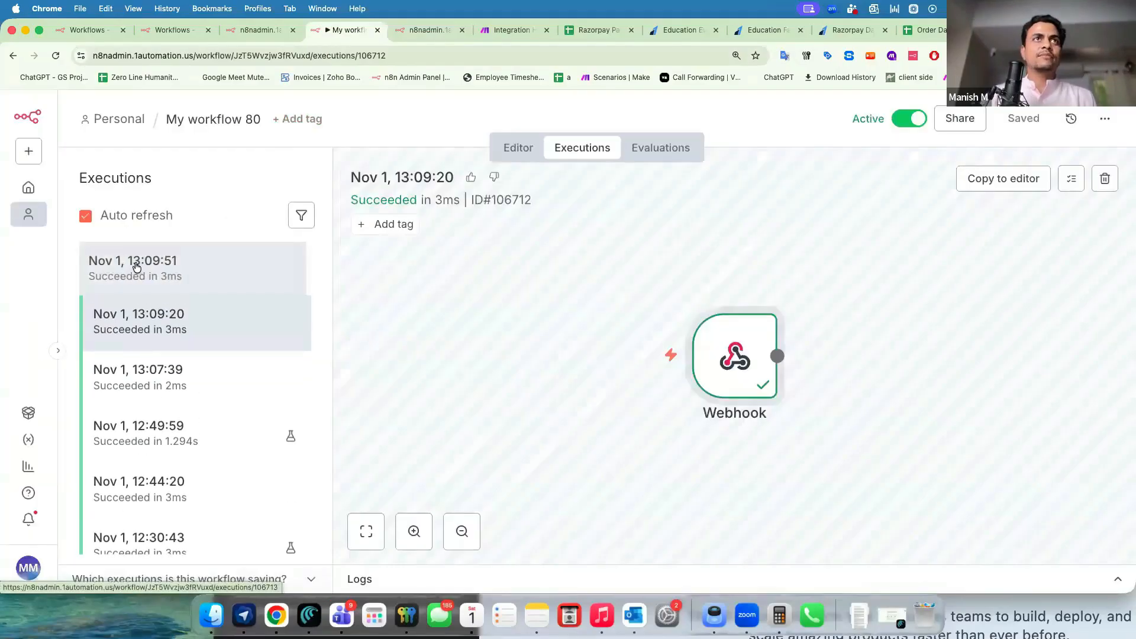
Check the 13:09:51 execution's Webhook output shows the Name value under query.
{"action": "left_click", "coordinate": [137, 261]}
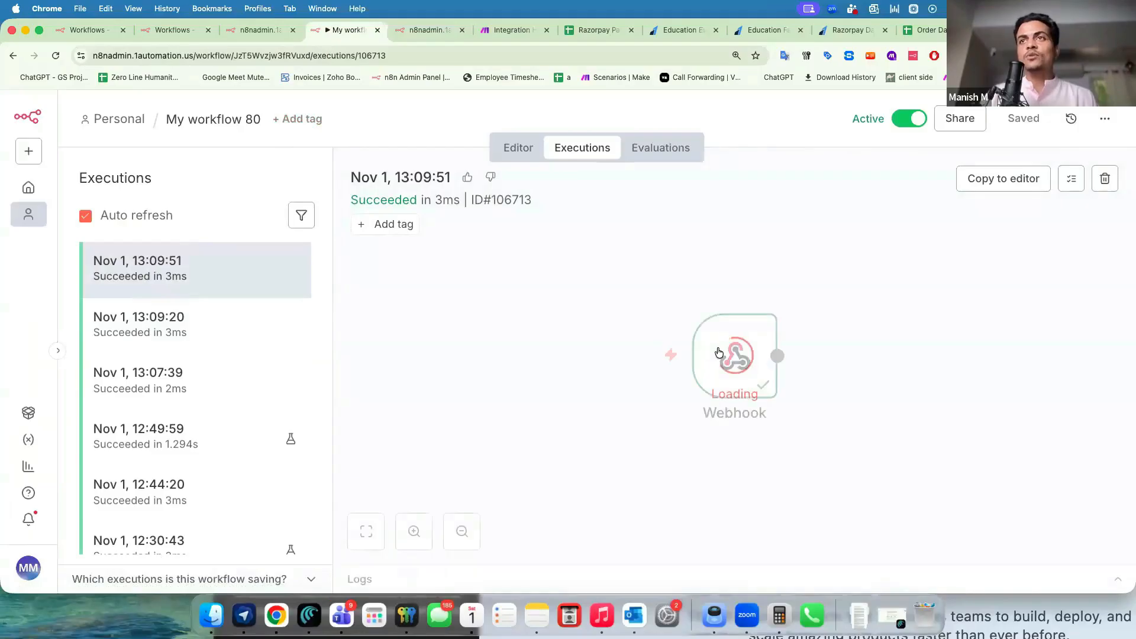
{"action": "double_click", "coordinate": [589, 330]}
{"action": "scroll", "coordinate": [588, 325], "scroll_direction": "down", "scroll_amount": 10}
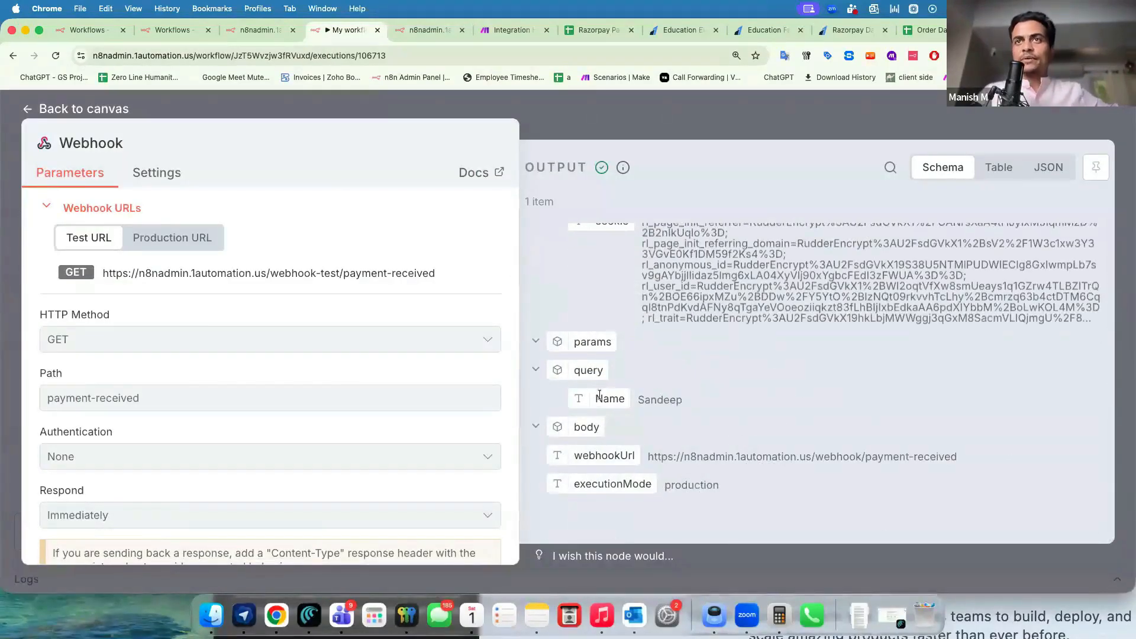
{"action": "left_click_drag", "start_coordinate": [604, 400], "coordinate": [670, 402]}
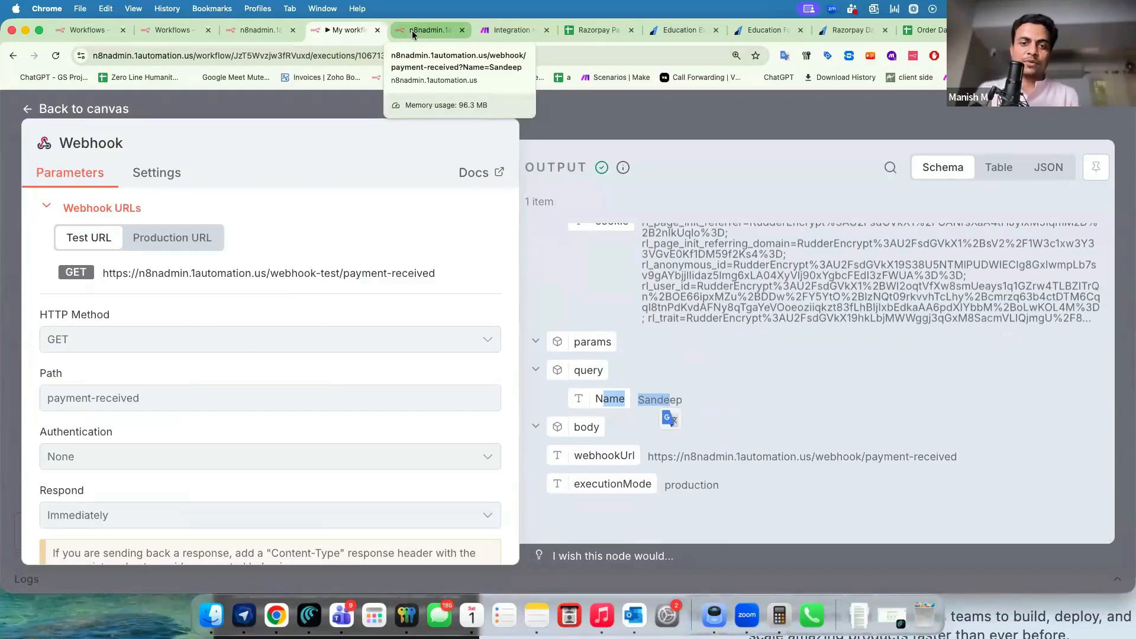
{"action": "left_click", "coordinate": [627, 126]}
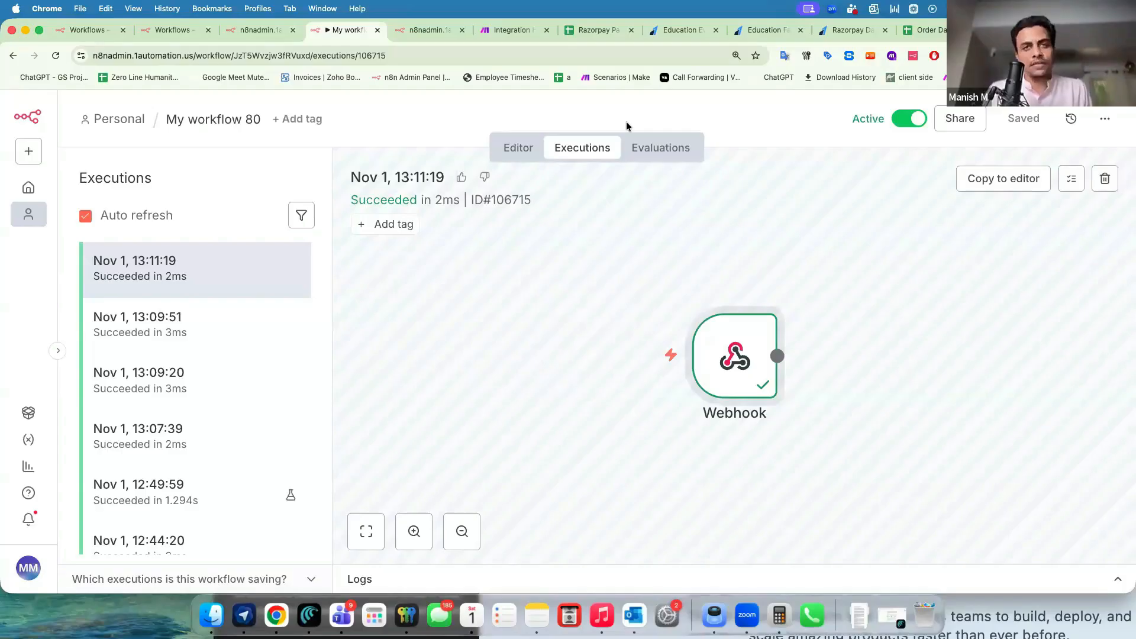
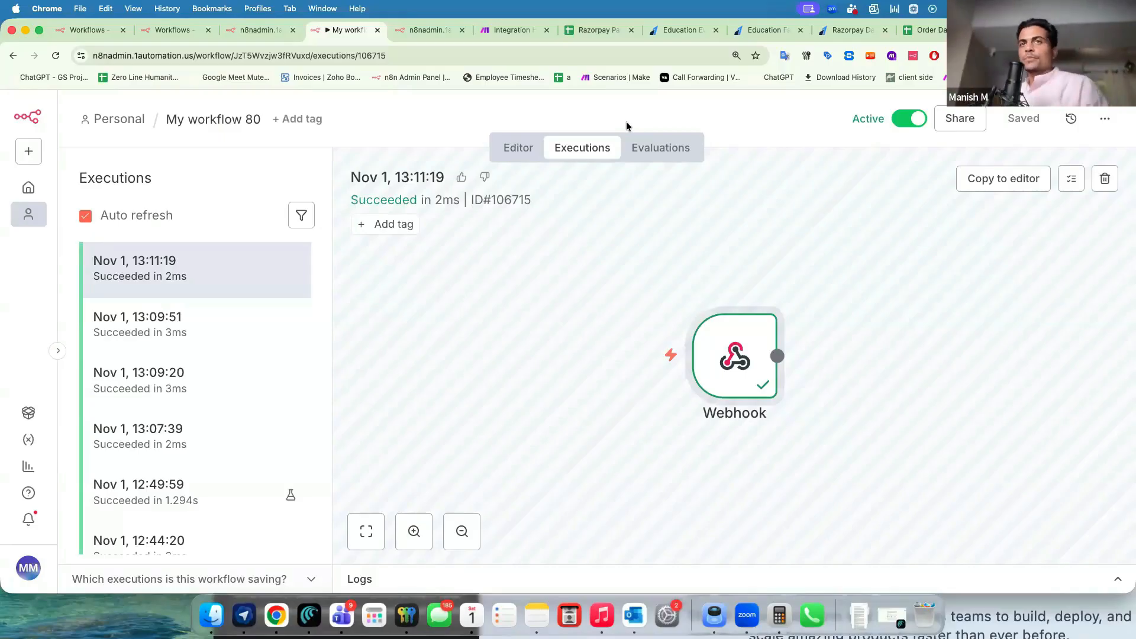
Visit growwstacks.com in a new tab, close its promotional popup, and return to the n8n editor.
{"action": "left_click_drag", "start_coordinate": [718, 346], "coordinate": [632, 350]}
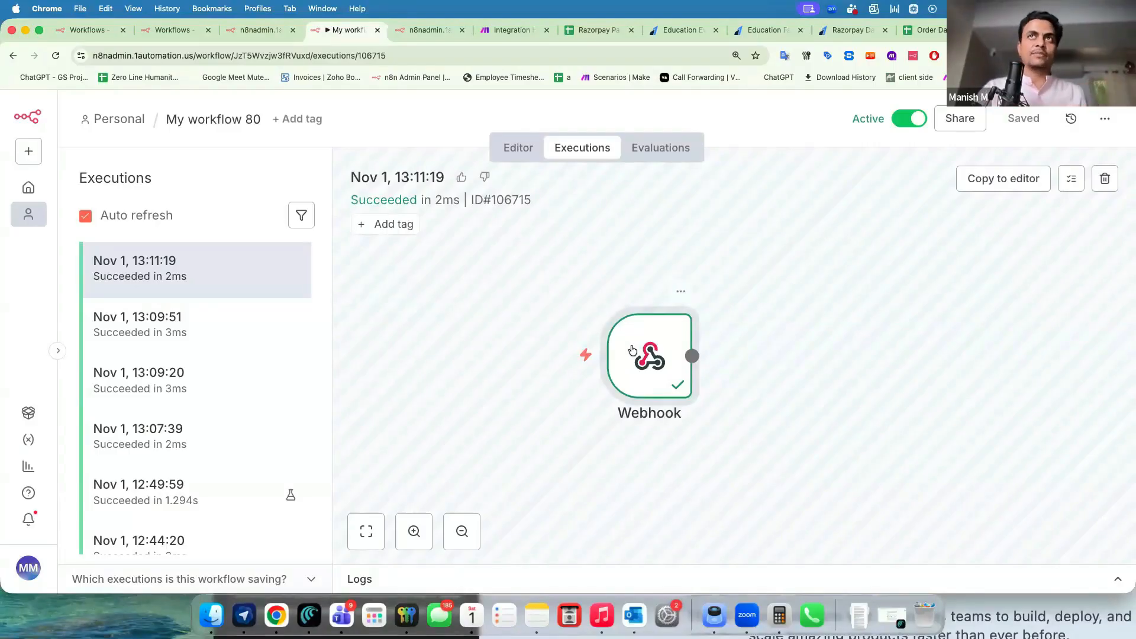
{"action": "left_click", "coordinate": [505, 155]}
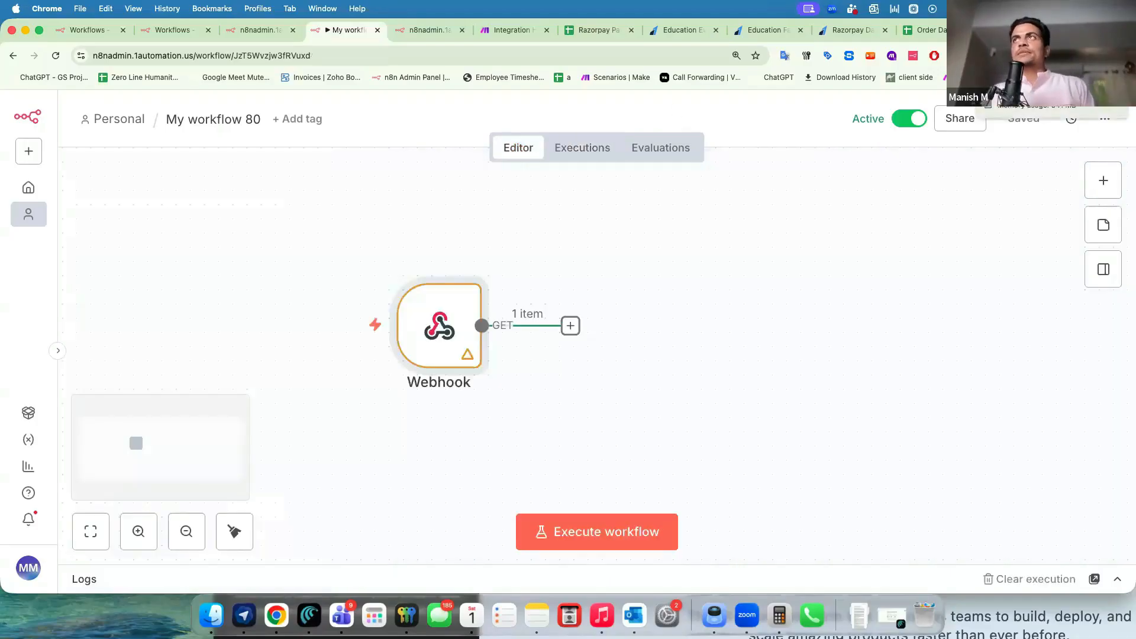
{"action": "key", "text": "super+t"}
{"action": "type", "text": "groww"}
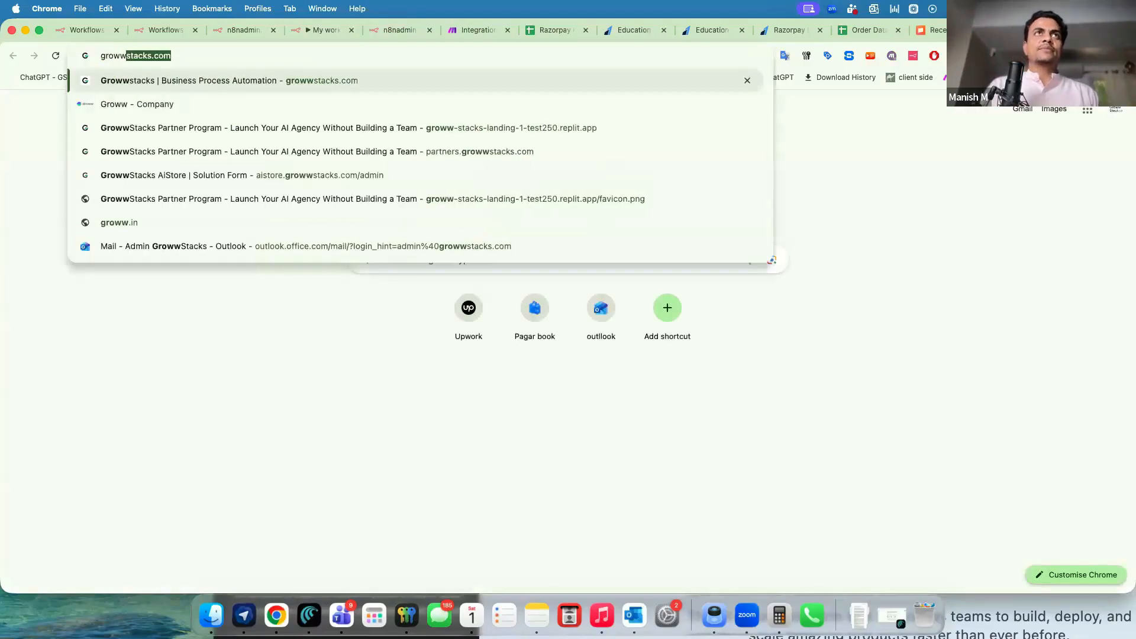
{"action": "key", "text": "Return"}
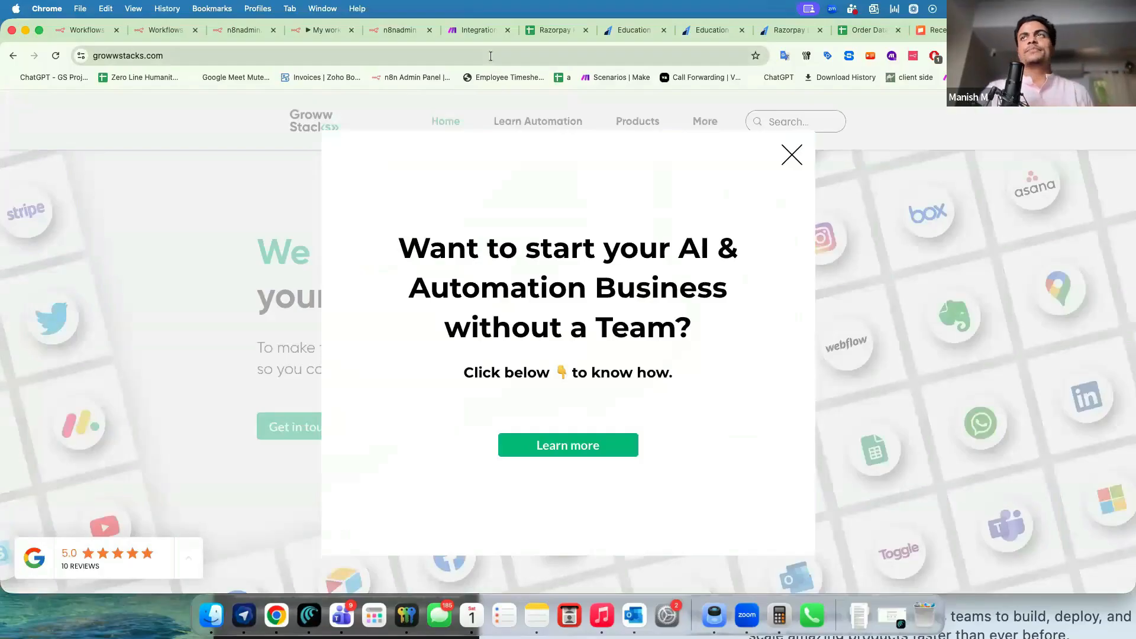
{"action": "left_click", "coordinate": [788, 156]}
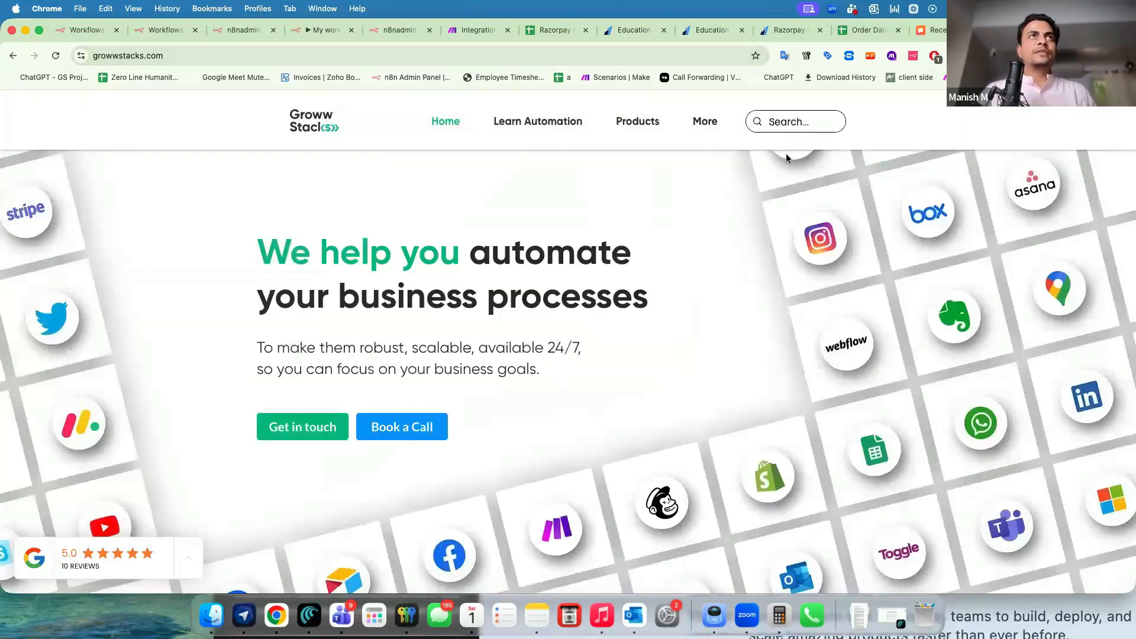
{"action": "left_click", "coordinate": [221, 55]}
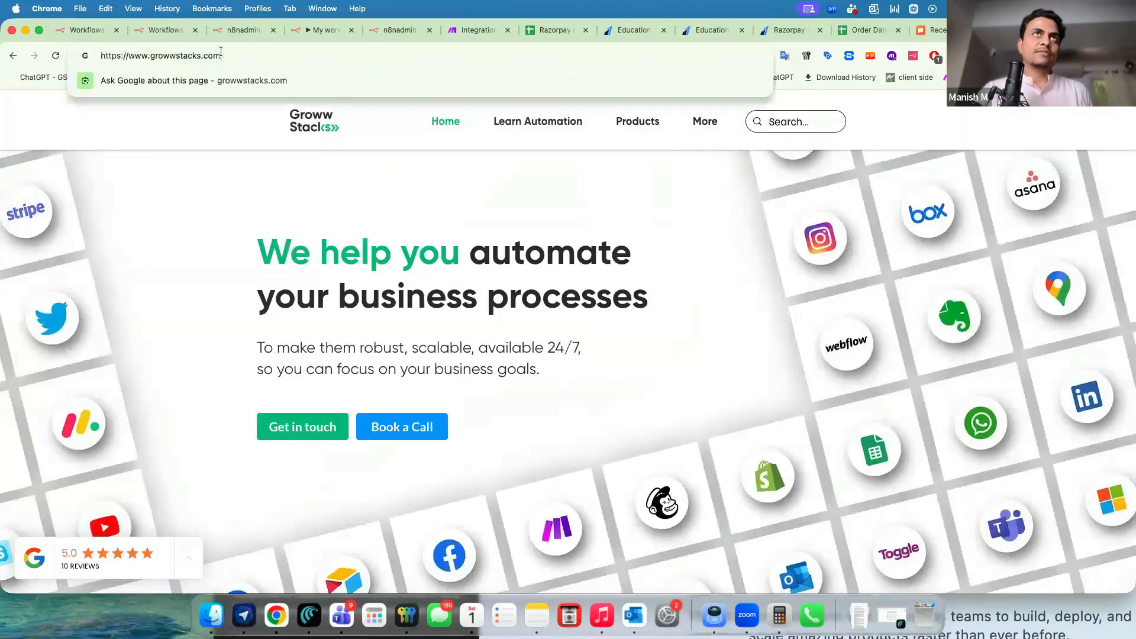
{"action": "left_click", "coordinate": [199, 181]}
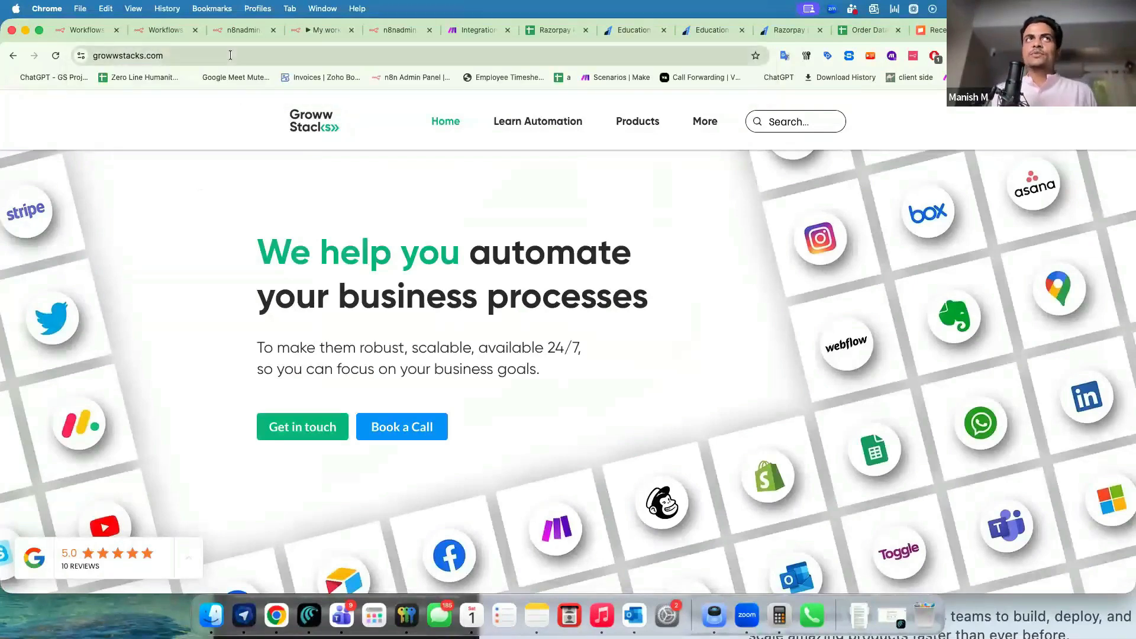
{"action": "left_click", "coordinate": [316, 33]}
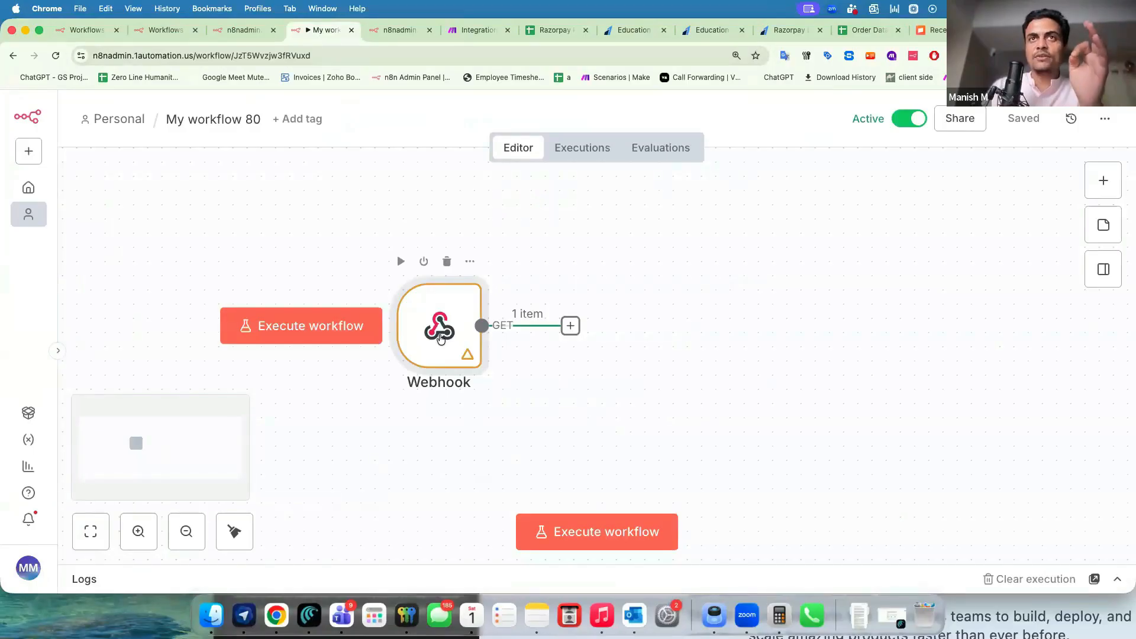
Open the Webhook node and review its Respond options.
{"action": "double_click", "coordinate": [441, 338]}
{"action": "scroll", "coordinate": [390, 474], "scroll_direction": "down", "scroll_amount": 3}
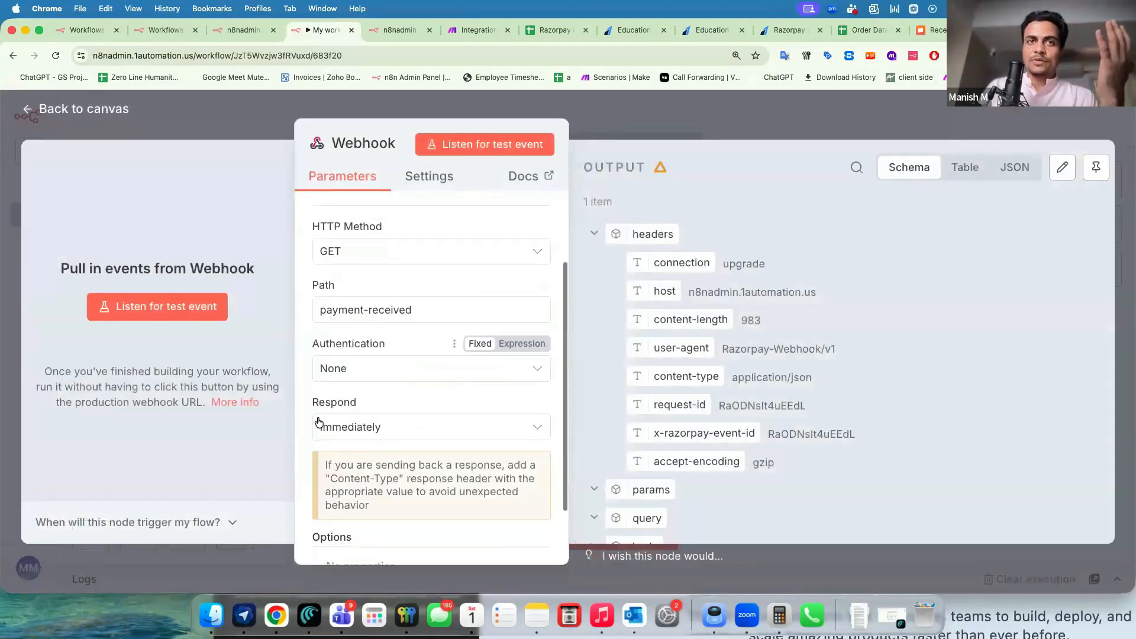
{"action": "left_click_drag", "start_coordinate": [322, 405], "coordinate": [346, 403]}
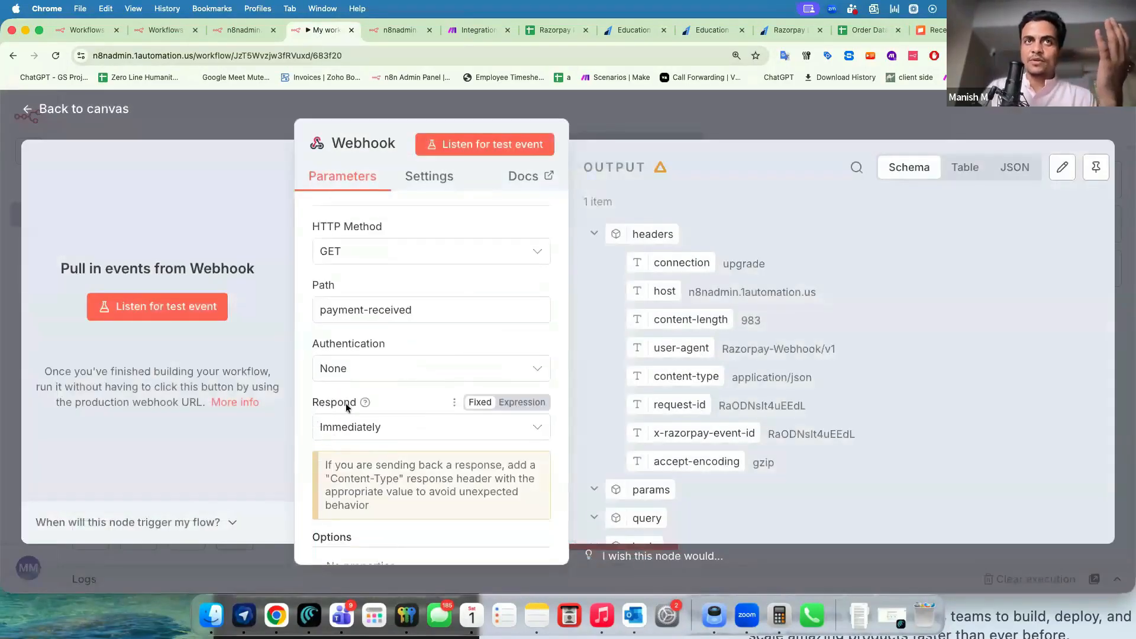
{"action": "left_click", "coordinate": [399, 434]}
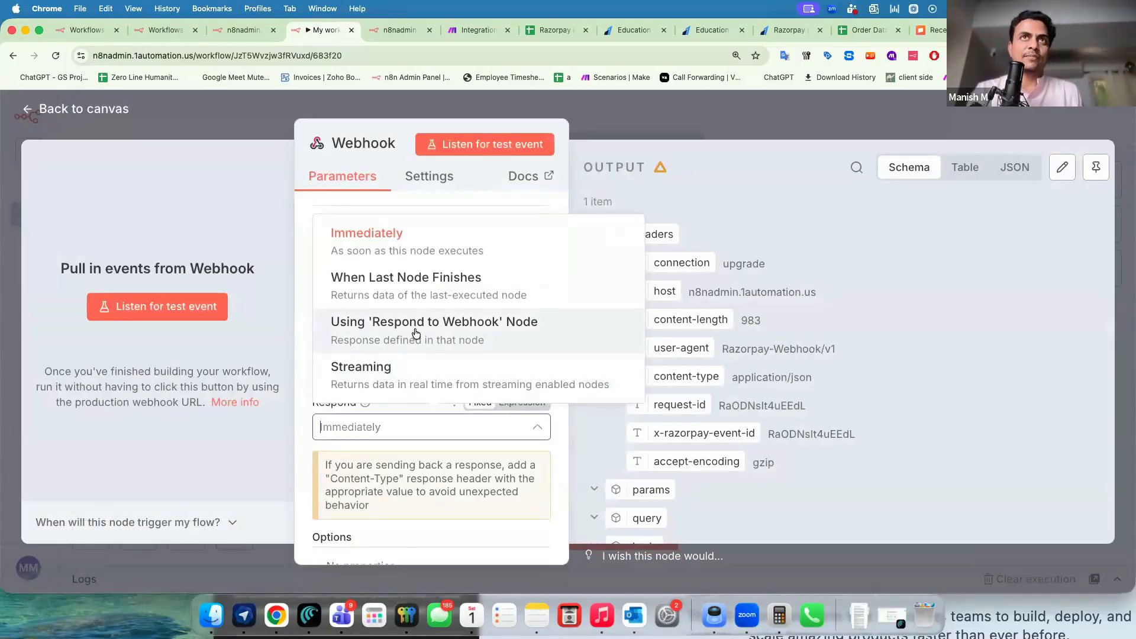
{"action": "left_click", "coordinate": [264, 117]}
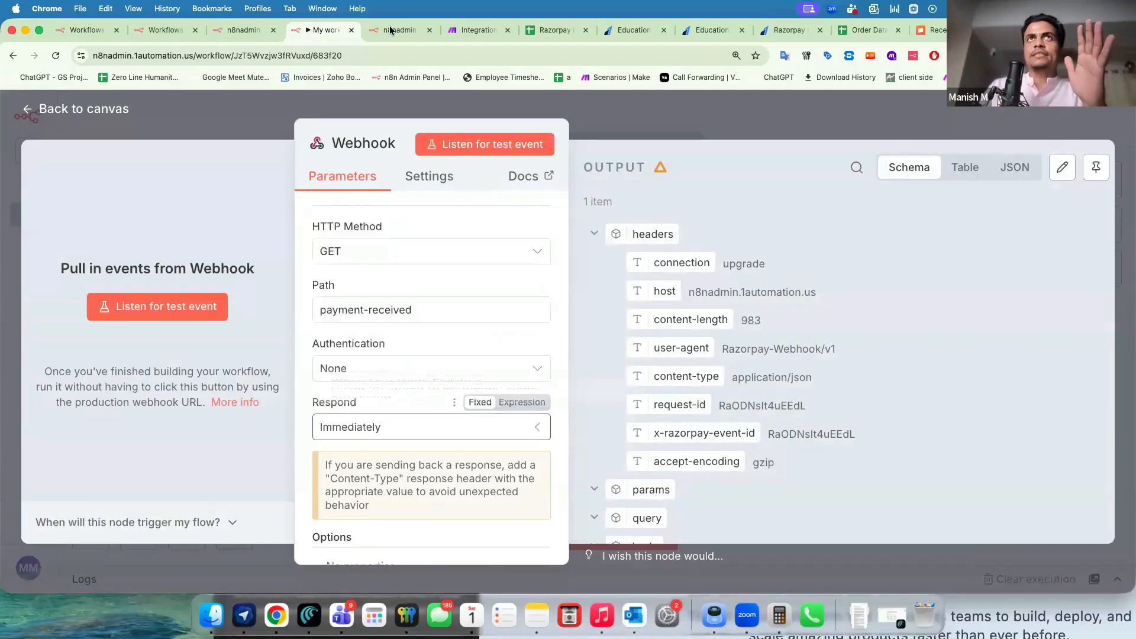
Examine the webhook's current 'Workflow was started' JSON reply in the browser tab.
{"action": "left_click", "coordinate": [389, 30]}
{"action": "left_click_drag", "start_coordinate": [24, 131], "coordinate": [226, 125]}
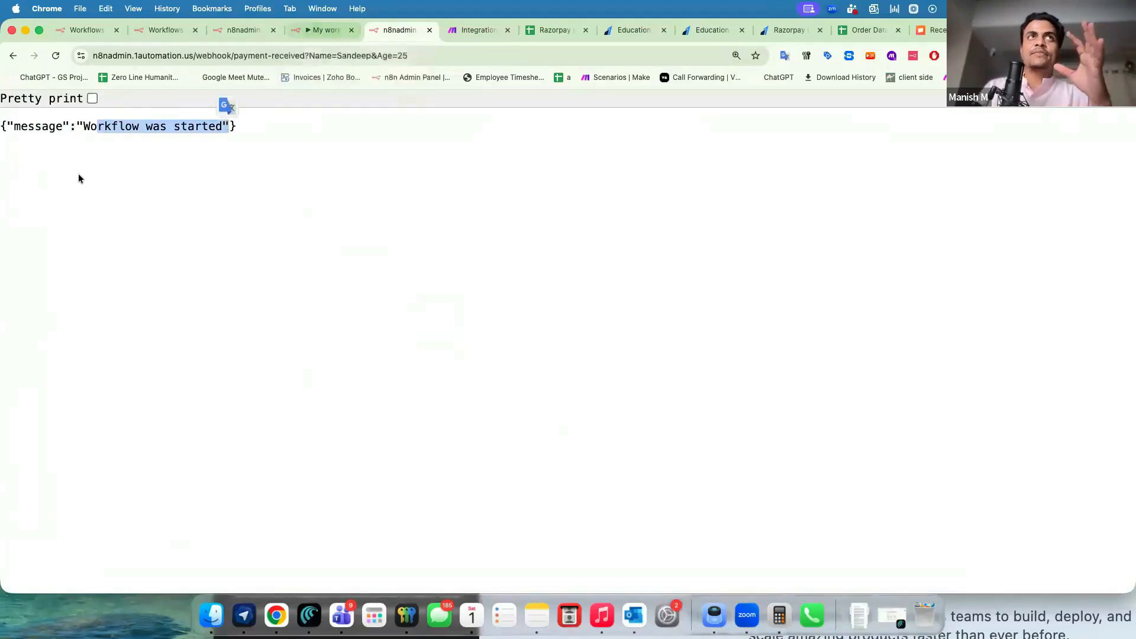
{"action": "left_click", "coordinate": [41, 147]}
{"action": "left_click_drag", "start_coordinate": [6, 126], "coordinate": [228, 125]}
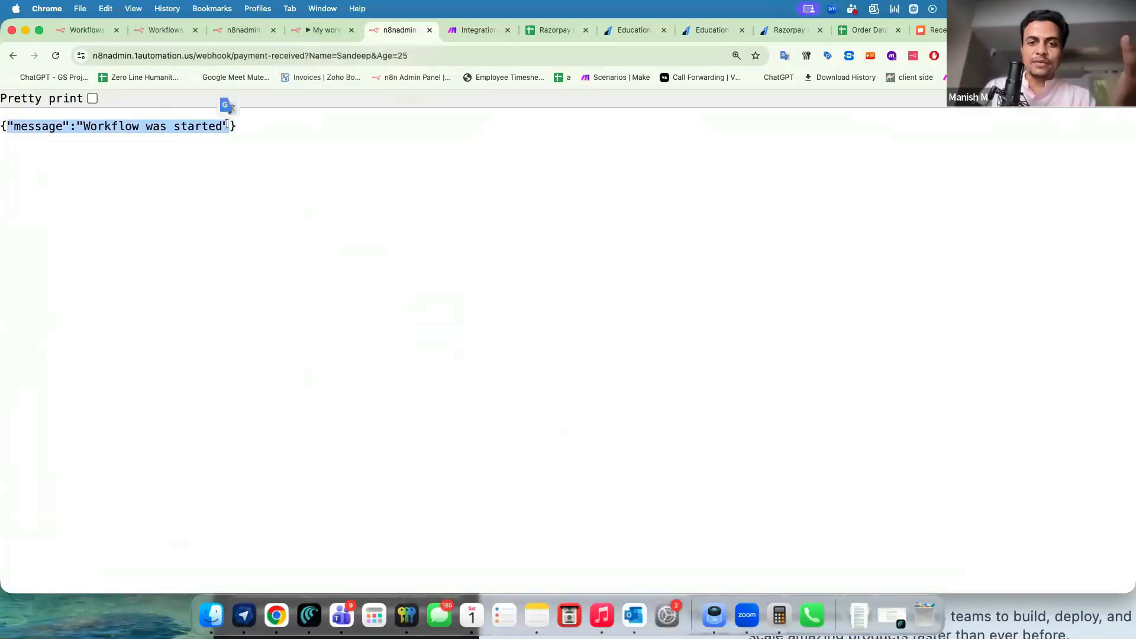
{"action": "left_click_drag", "start_coordinate": [16, 122], "coordinate": [126, 122]}
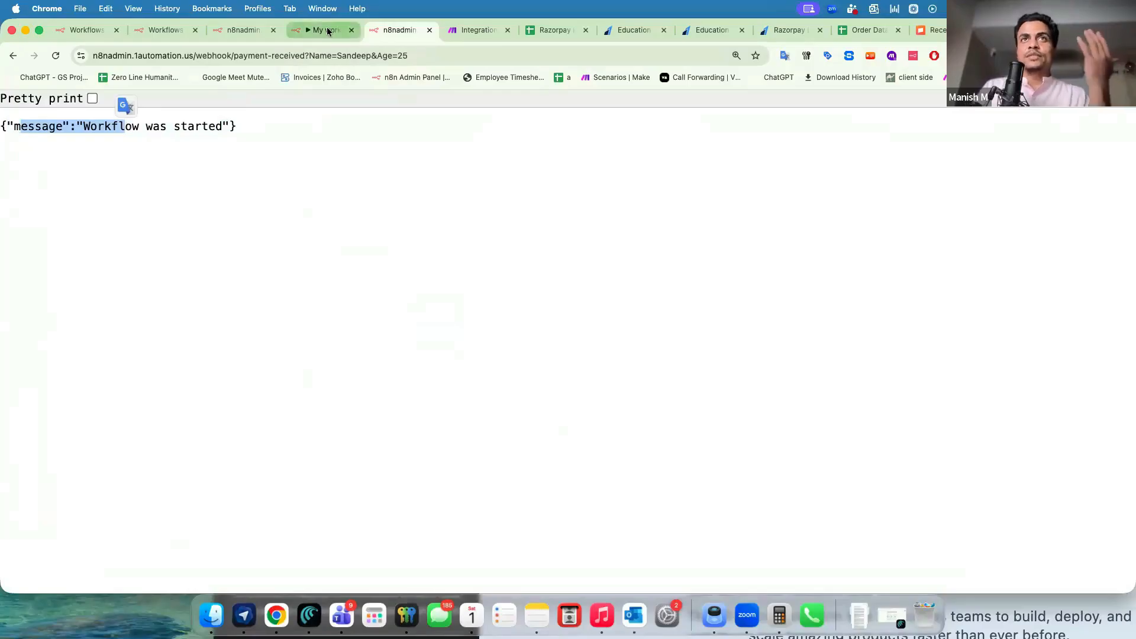
{"action": "left_click", "coordinate": [329, 30]}
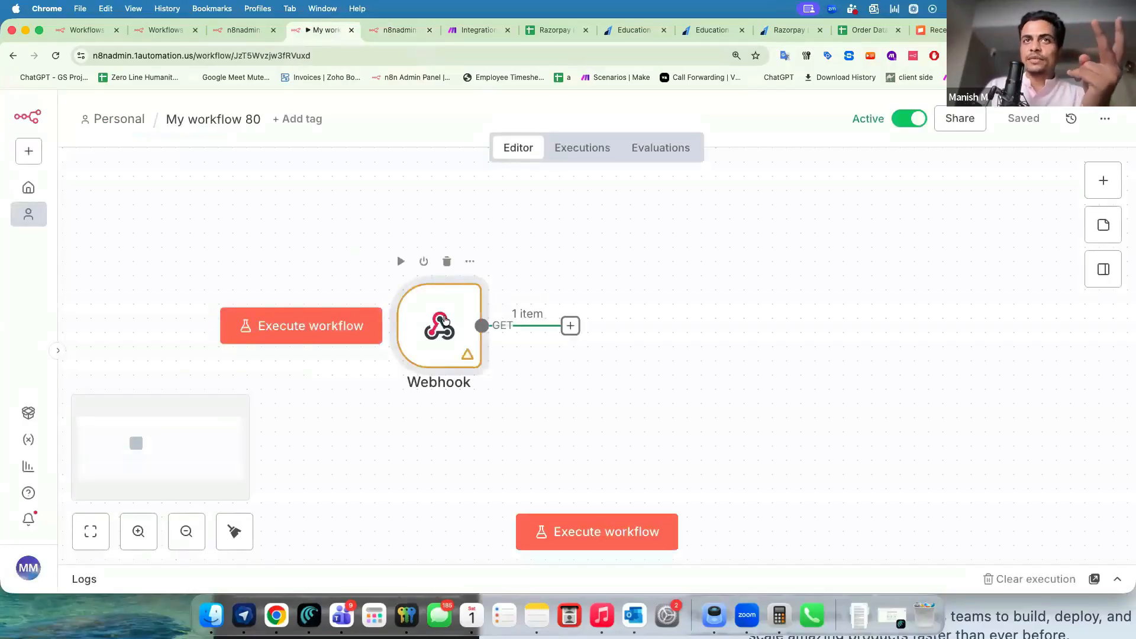
Set the Webhook's Respond option to Using 'Respond to Webhook' Node.
{"action": "double_click", "coordinate": [444, 319]}
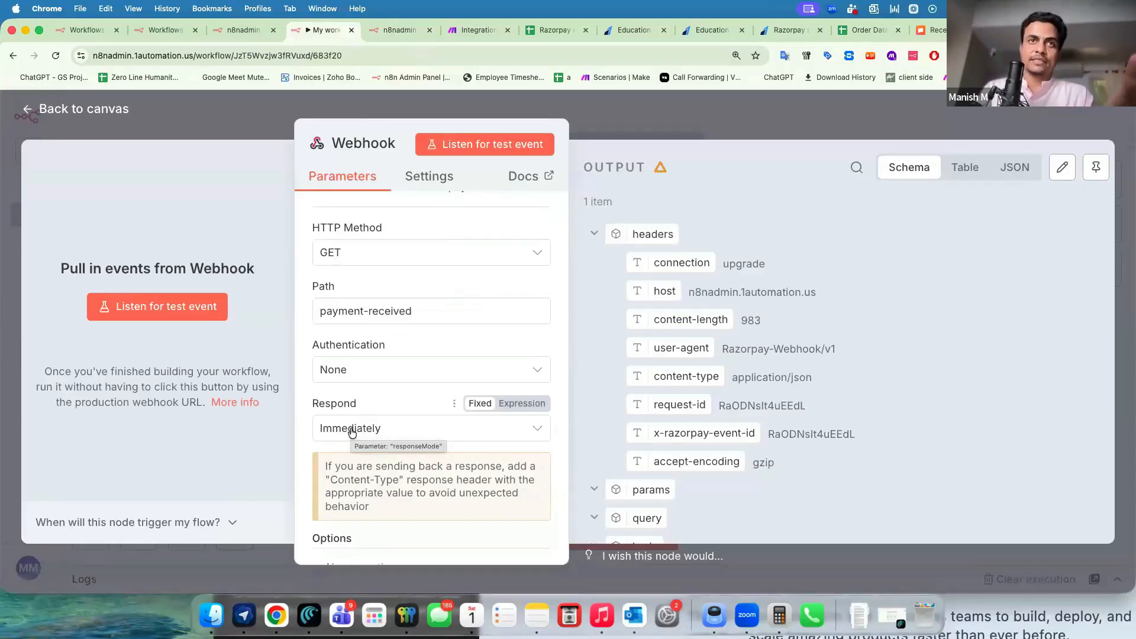
{"action": "left_click", "coordinate": [351, 433]}
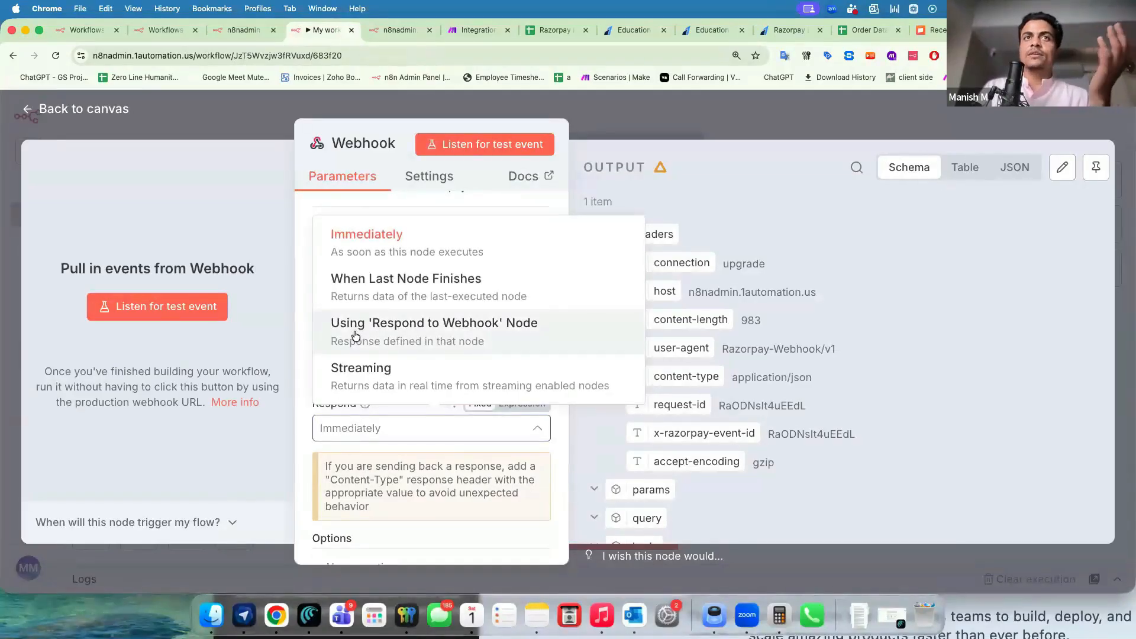
{"action": "left_click", "coordinate": [504, 336]}
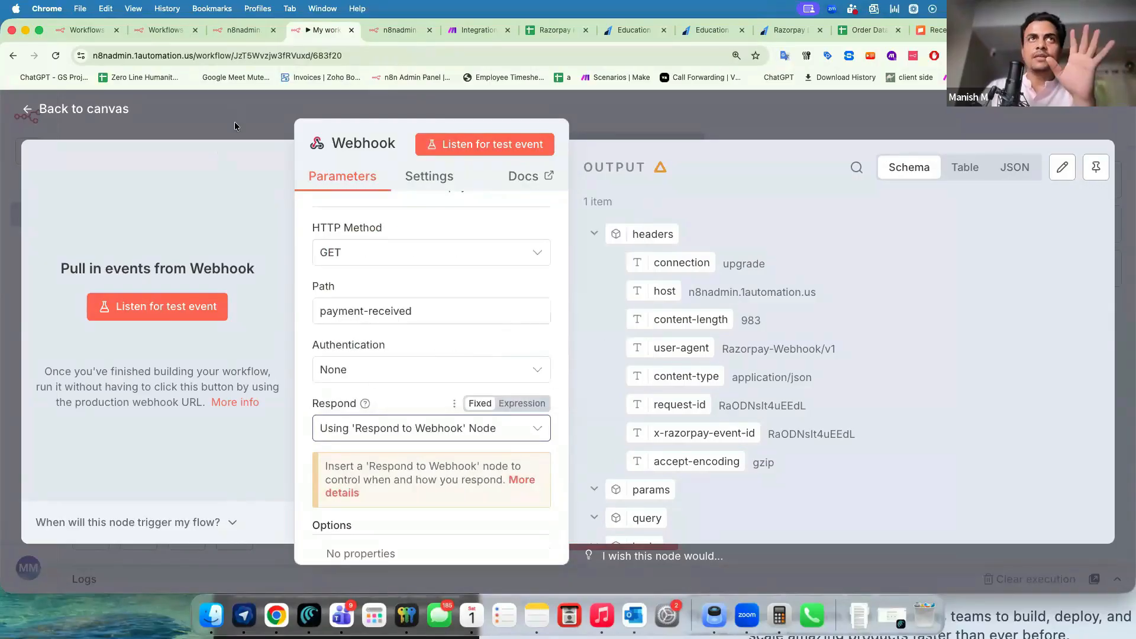
{"action": "key", "text": "Escape"}
{"action": "scroll", "coordinate": [434, 296], "scroll_direction": "down", "scroll_amount": 1}
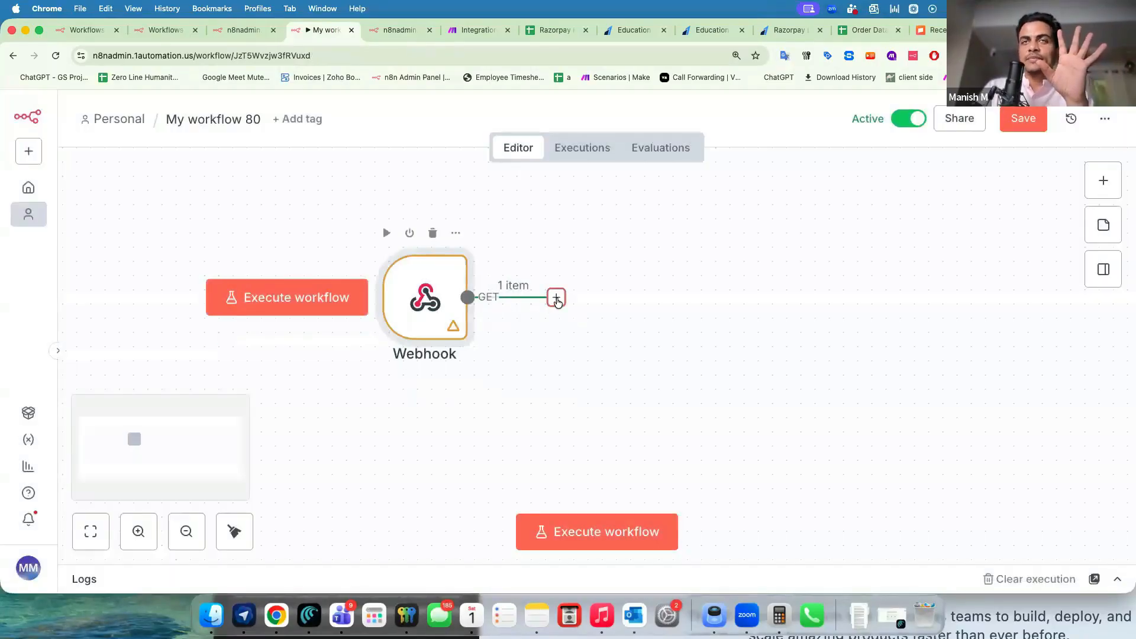
Add a Respond to Webhook node after the Webhook and position it on the canvas.
{"action": "left_click", "coordinate": [556, 299]}
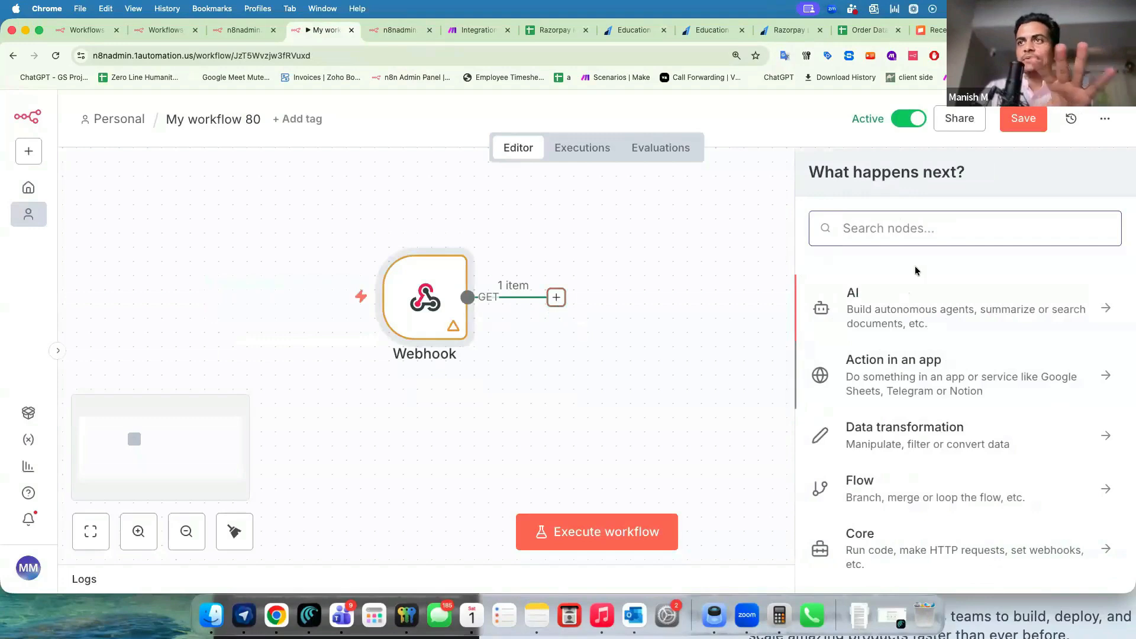
{"action": "type", "text": "webhoo"}
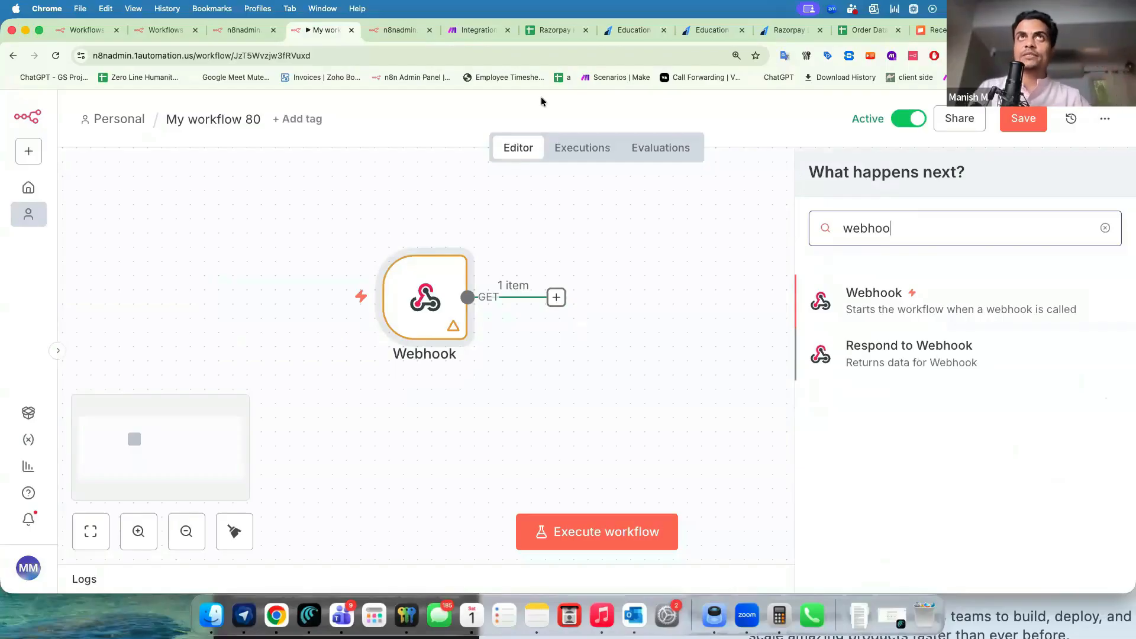
{"action": "left_click", "coordinate": [391, 29]}
{"action": "left_click_drag", "start_coordinate": [28, 126], "coordinate": [203, 126]}
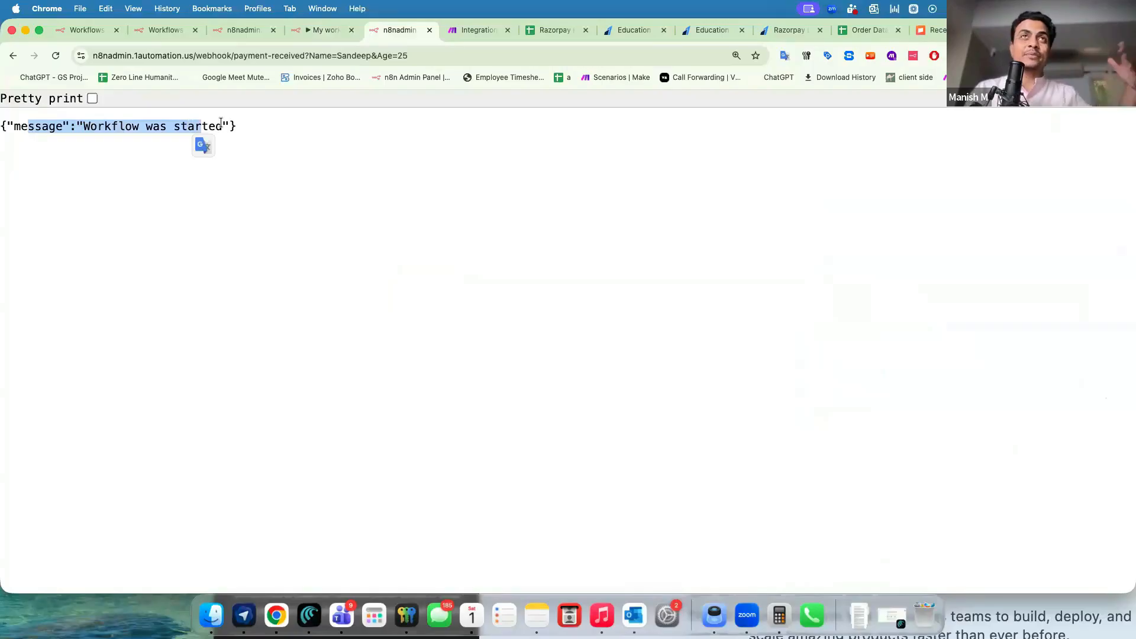
{"action": "left_click", "coordinate": [317, 29]}
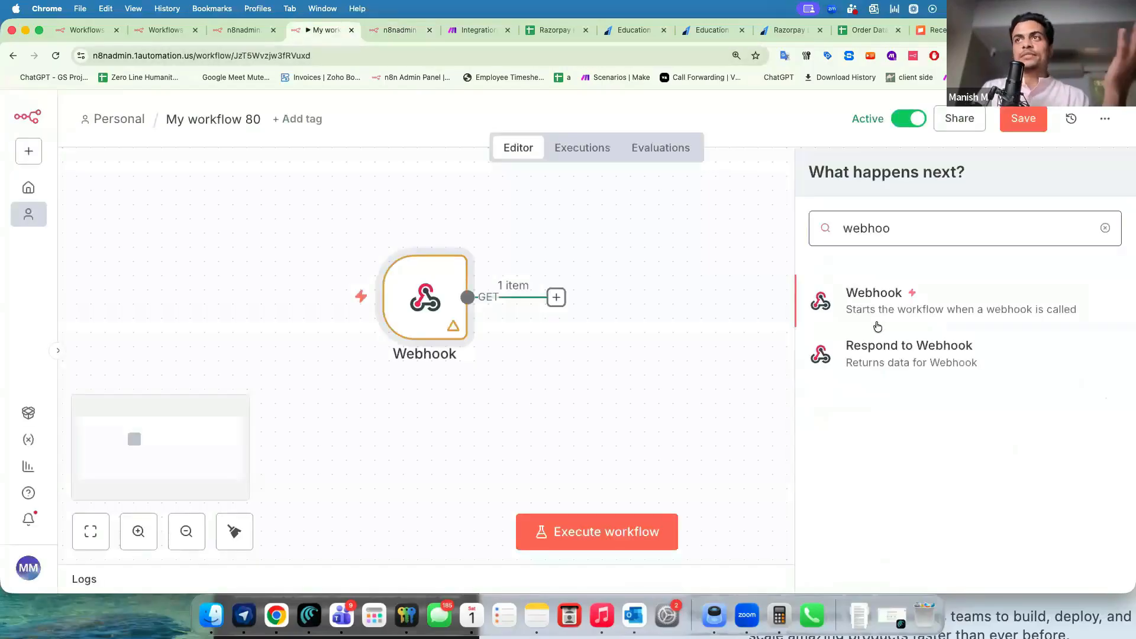
{"action": "left_click", "coordinate": [878, 353]}
{"action": "left_click", "coordinate": [369, 122]}
{"action": "left_click_drag", "start_coordinate": [591, 295], "coordinate": [620, 266]}
{"action": "key", "text": "Return"}
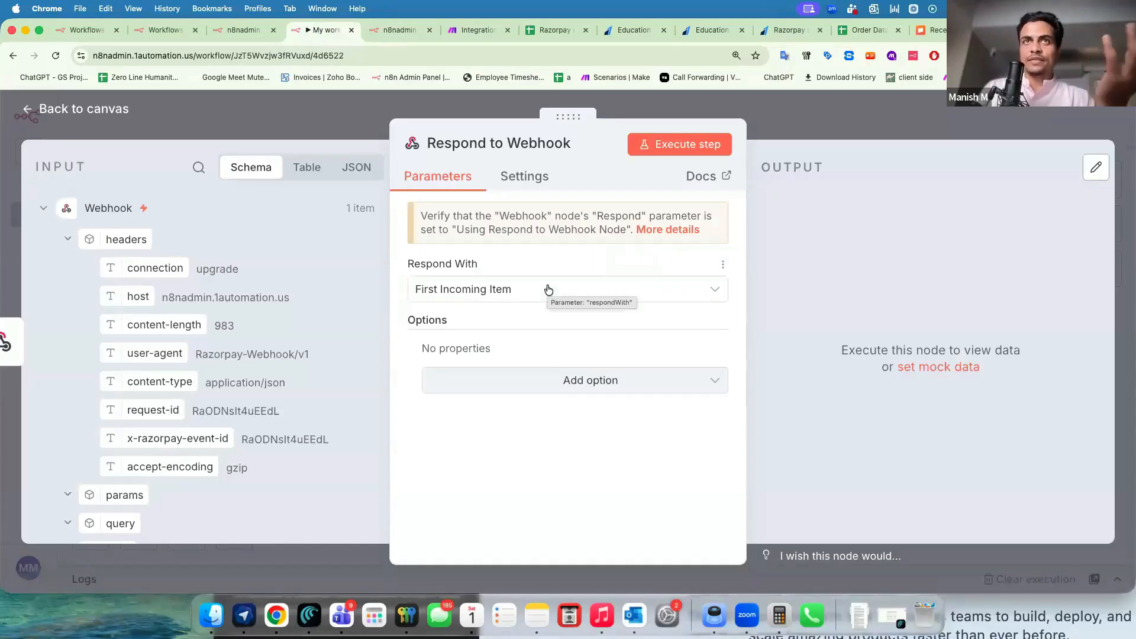
Set Respond With to Text with the body 'hey thanks for clicking the hook'.
{"action": "left_click", "coordinate": [548, 289]}
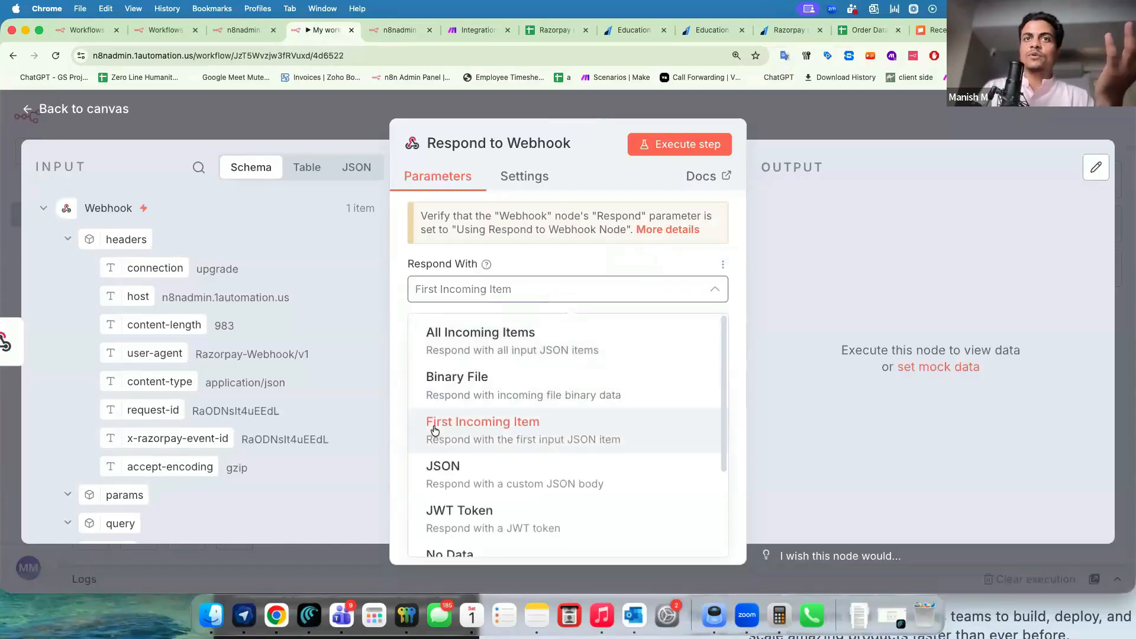
{"action": "scroll", "coordinate": [435, 430], "scroll_direction": "down", "scroll_amount": 1}
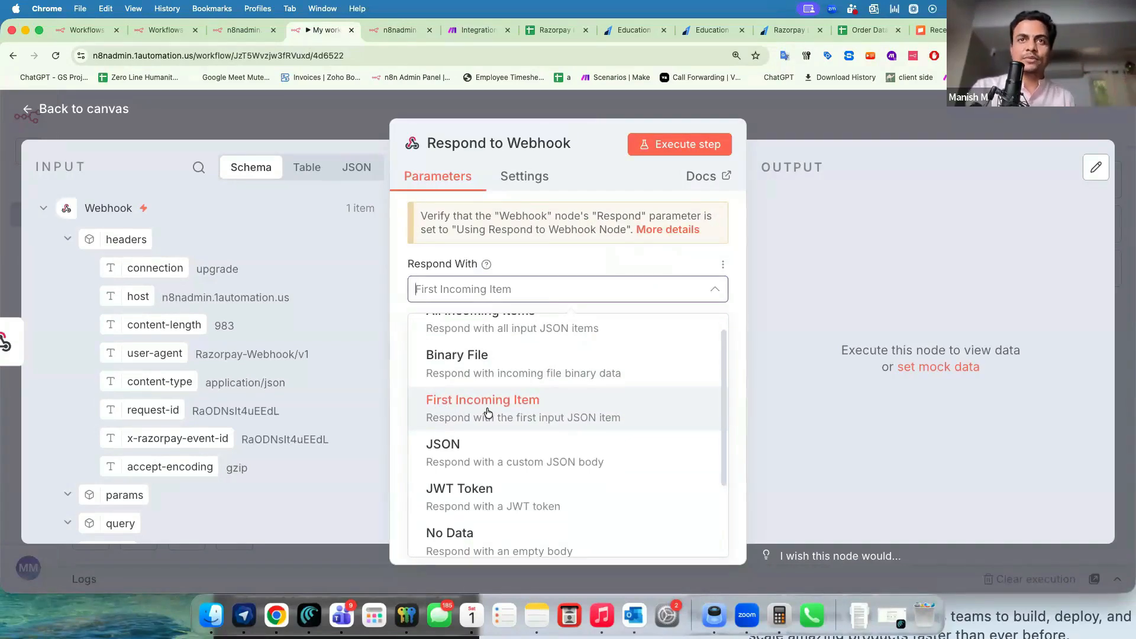
{"action": "scroll", "coordinate": [478, 432], "scroll_direction": "down", "scroll_amount": 2}
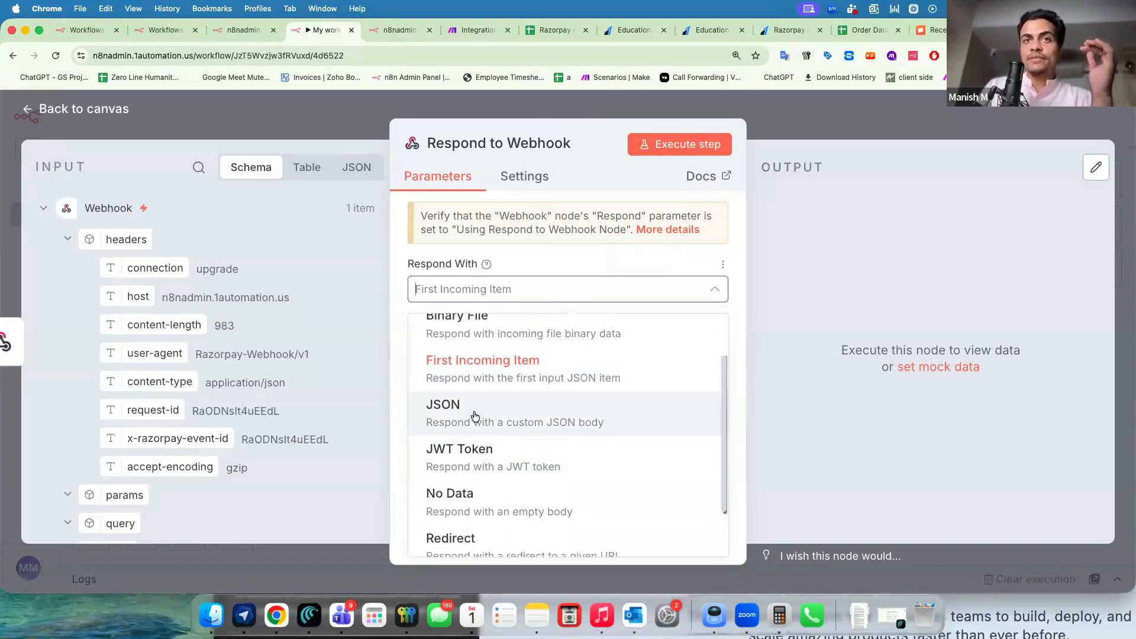
{"action": "scroll", "coordinate": [474, 416], "scroll_direction": "down", "scroll_amount": 3}
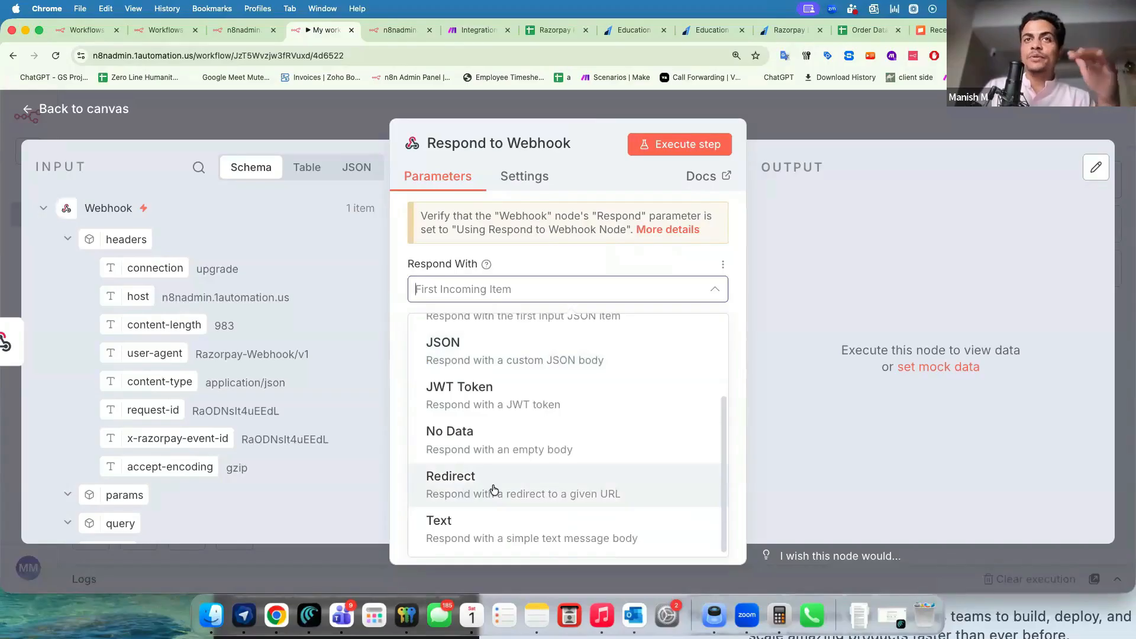
{"action": "scroll", "coordinate": [492, 464], "scroll_direction": "up", "scroll_amount": 1}
{"action": "scroll", "coordinate": [473, 470], "scroll_direction": "down", "scroll_amount": 1}
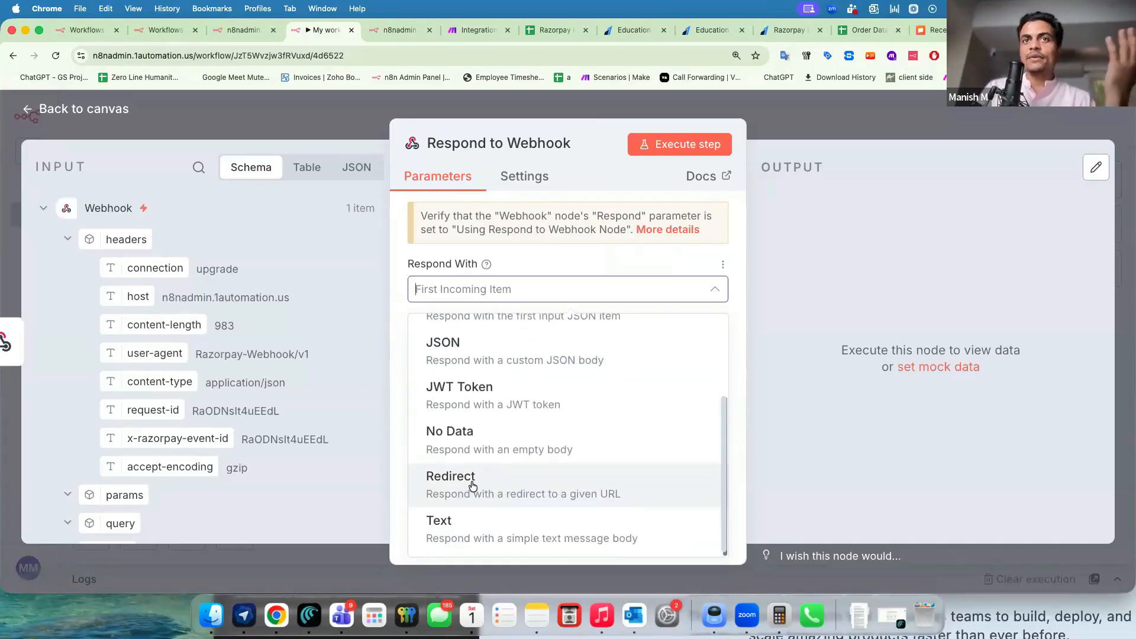
{"action": "left_click", "coordinate": [460, 531]}
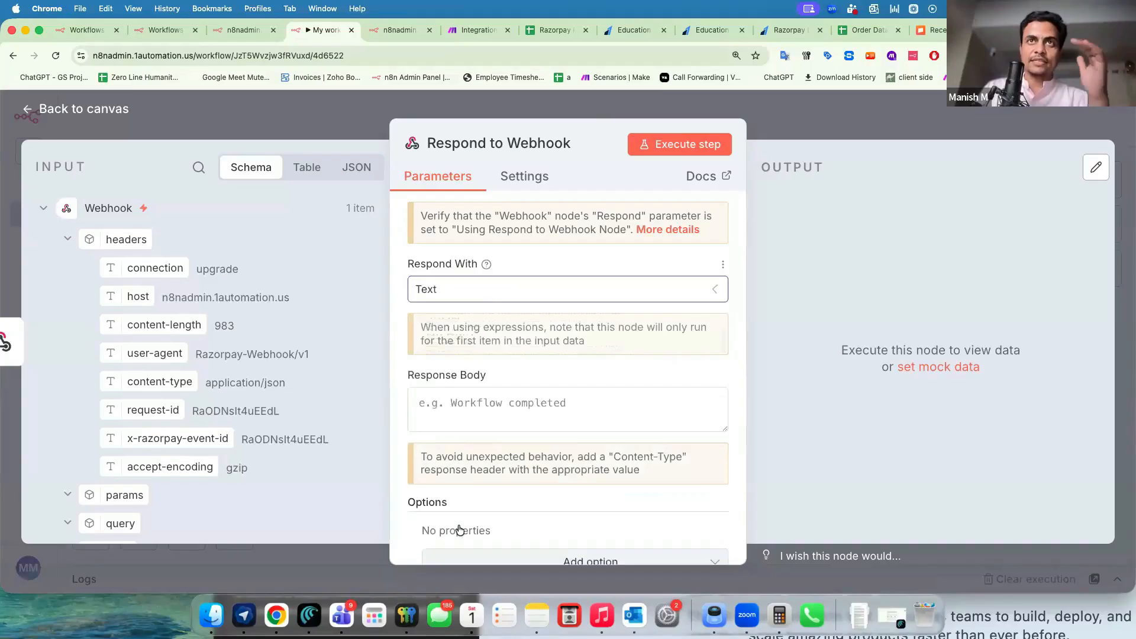
{"action": "left_click", "coordinate": [462, 413]}
{"action": "type", "text": "hey"}
{"action": "key", "text": "Return"}
{"action": "type", "text": "thanks for clicki"}
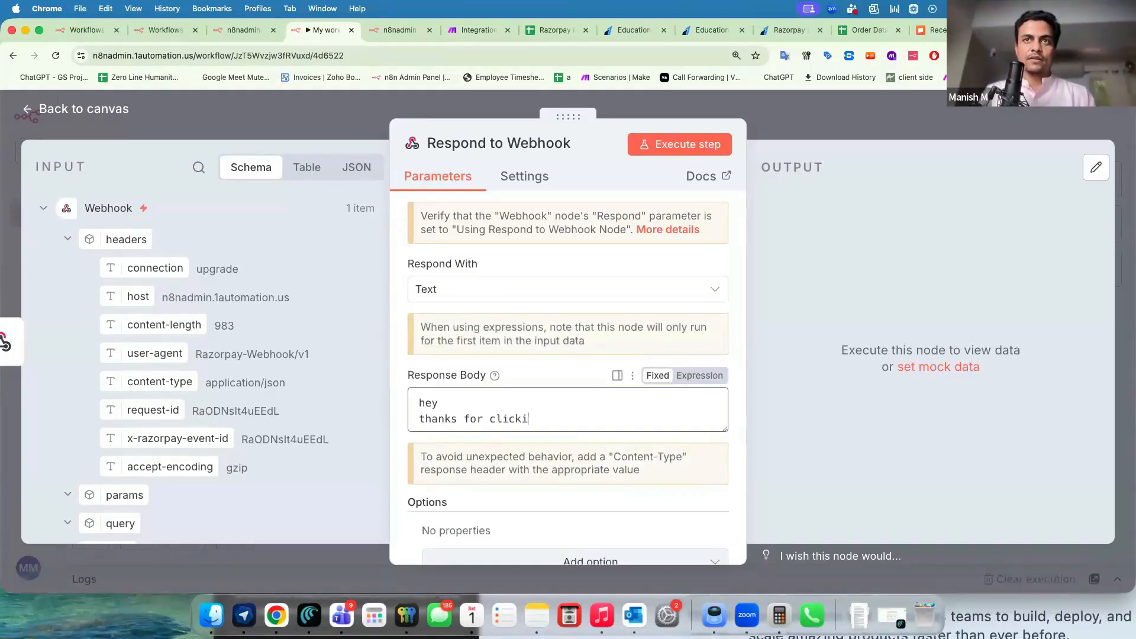
{"action": "type", "text": "ng the hook"}
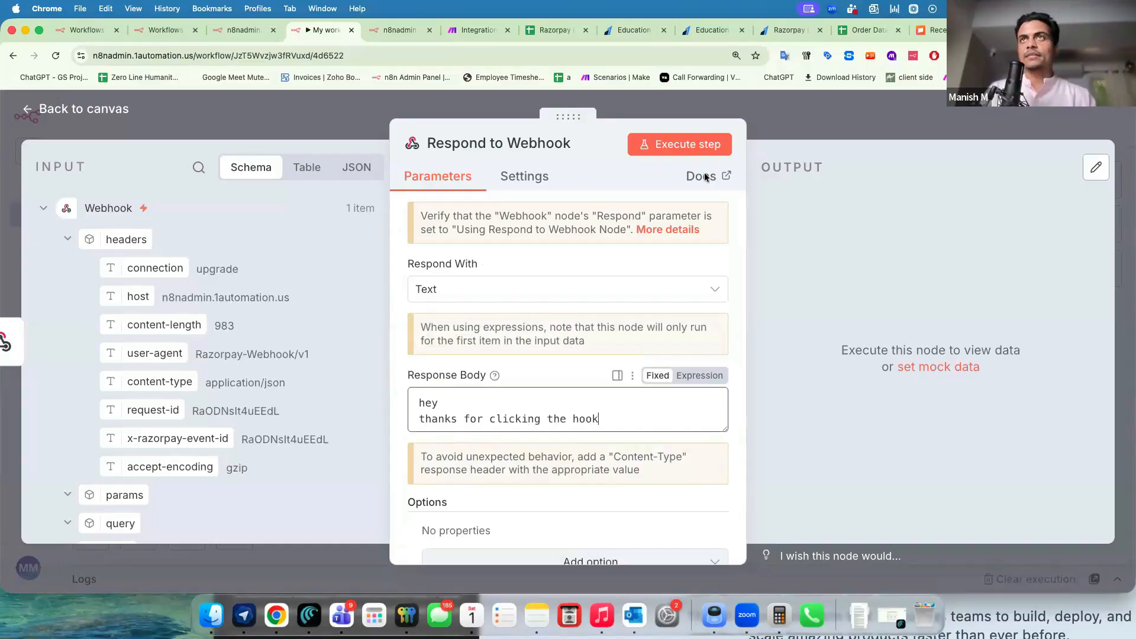
Save the workflow and reload the webhook URL, confirming it returns 'hey thanks for clicking the hook'.
{"action": "left_click", "coordinate": [779, 126]}
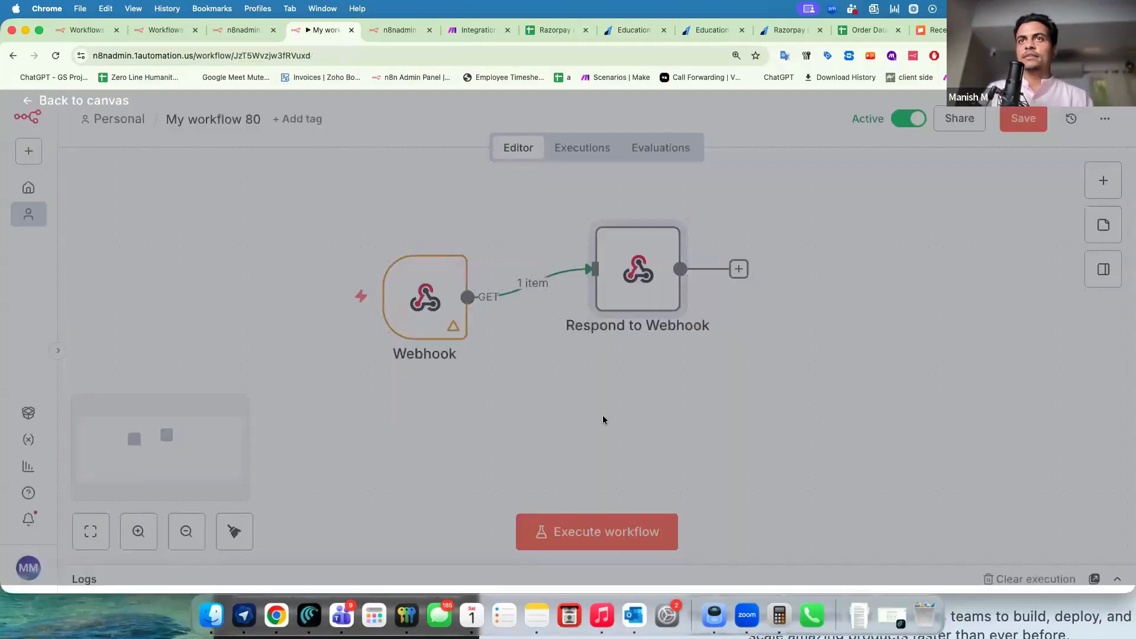
{"action": "left_click", "coordinate": [1023, 118]}
{"action": "left_click", "coordinate": [381, 30]}
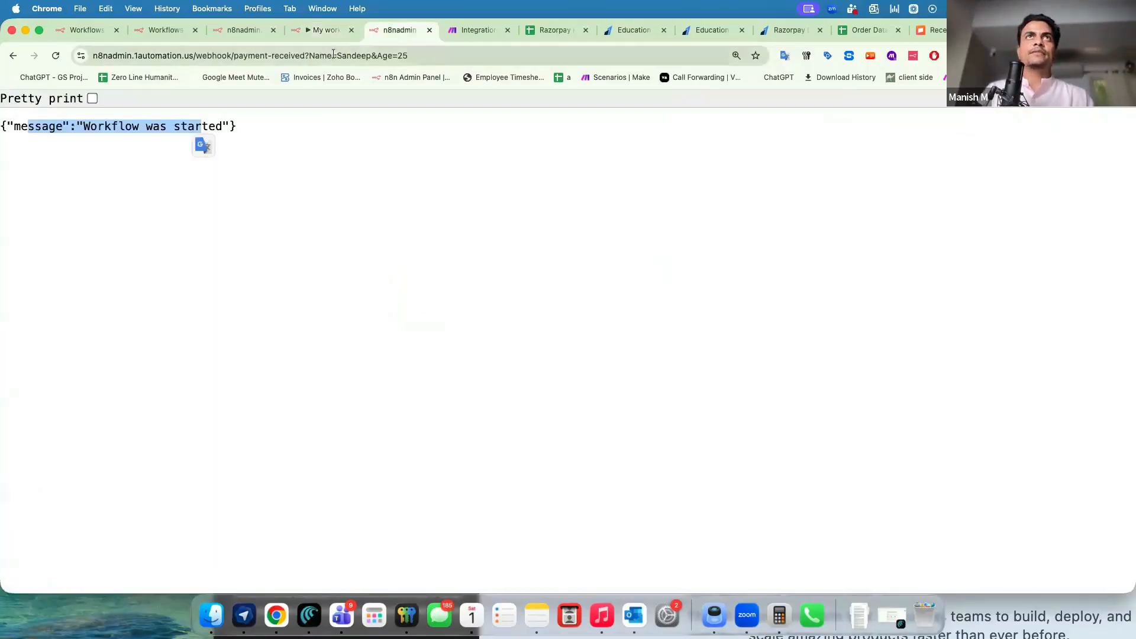
{"action": "key", "text": "super+r"}
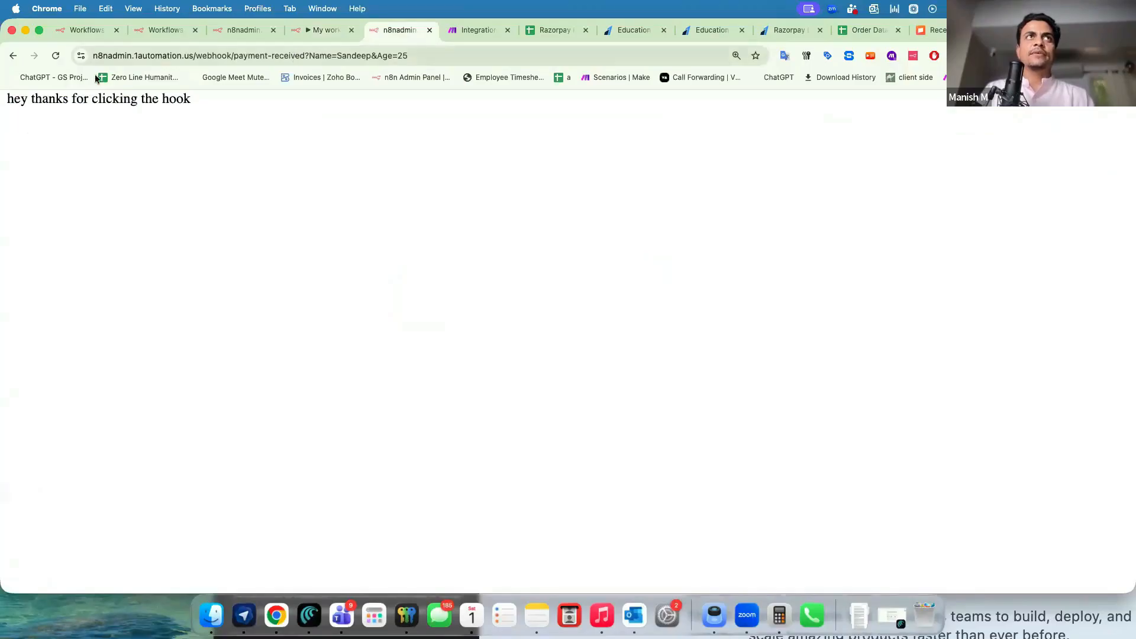
{"action": "left_click_drag", "start_coordinate": [208, 99], "coordinate": [57, 100]}
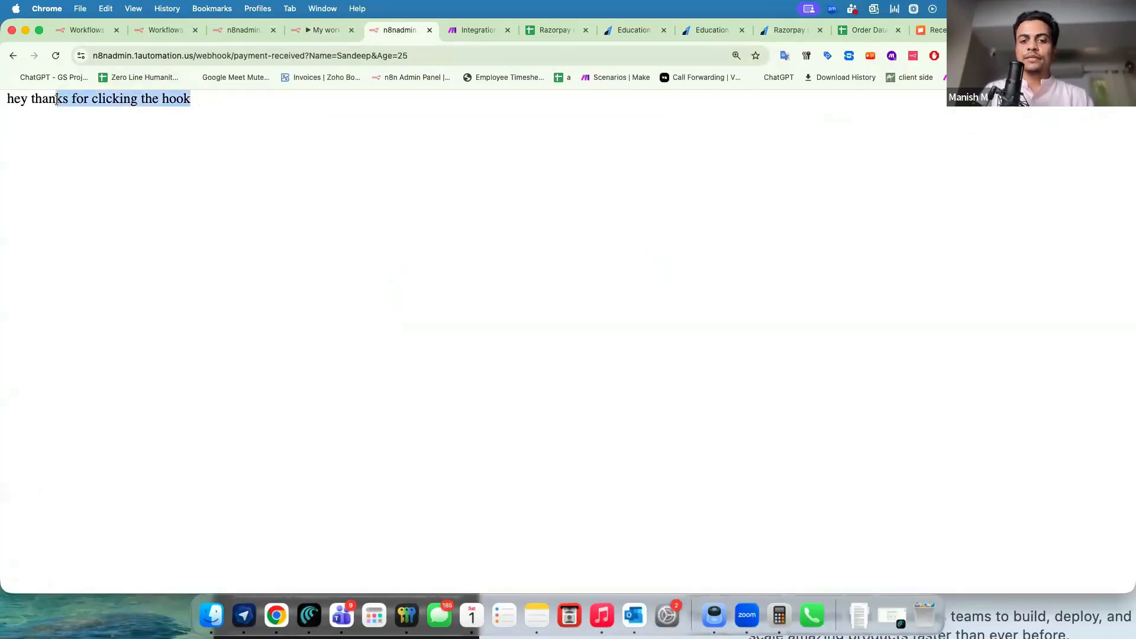
{"action": "key", "text": "super+equal"}
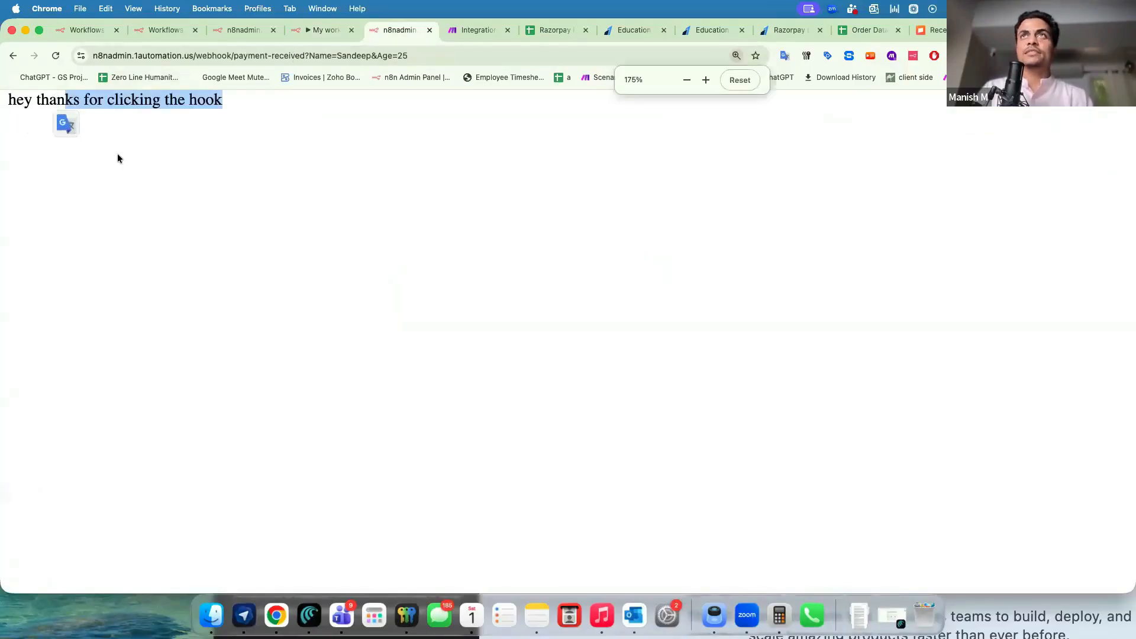
{"action": "left_click_drag", "start_coordinate": [18, 99], "coordinate": [238, 91]}
{"action": "left_click", "coordinate": [254, 101]}
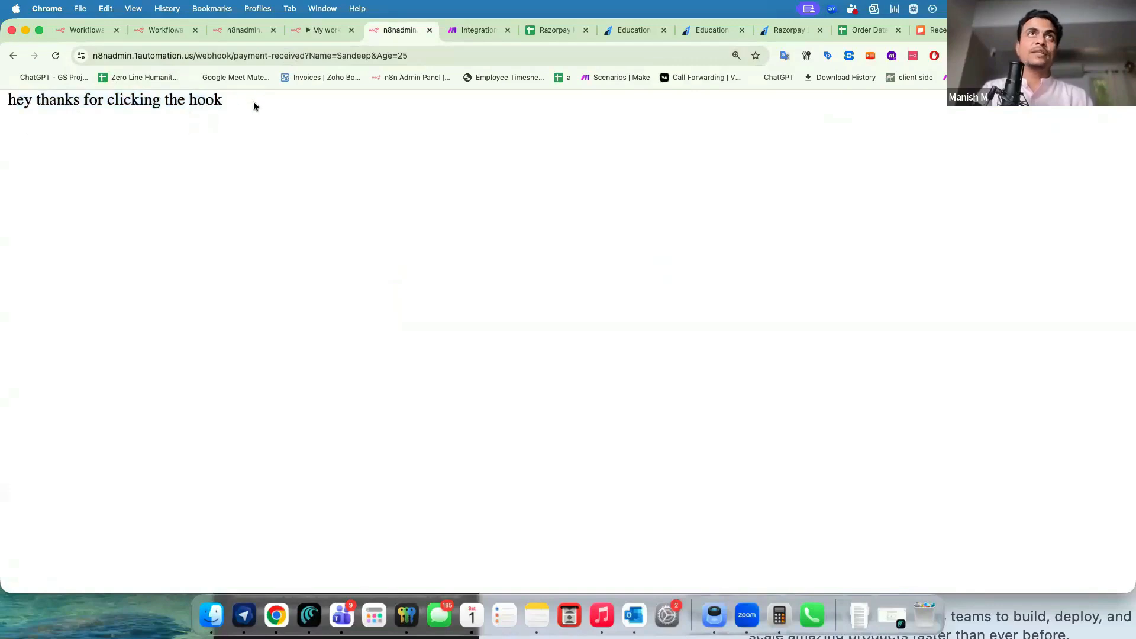
{"action": "left_click", "coordinate": [307, 34]}
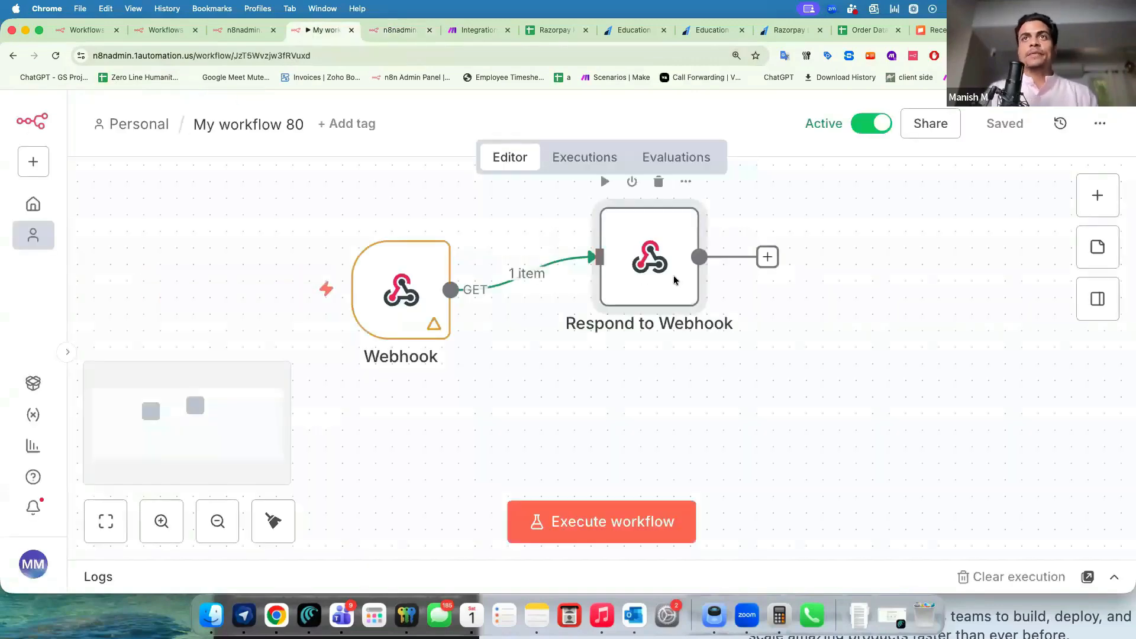
Switch the Respond to Webhook node's Respond With option to JSON.
{"action": "double_click", "coordinate": [675, 281]}
{"action": "scroll", "coordinate": [460, 353], "scroll_direction": "down", "scroll_amount": 2}
{"action": "left_click", "coordinate": [468, 296]}
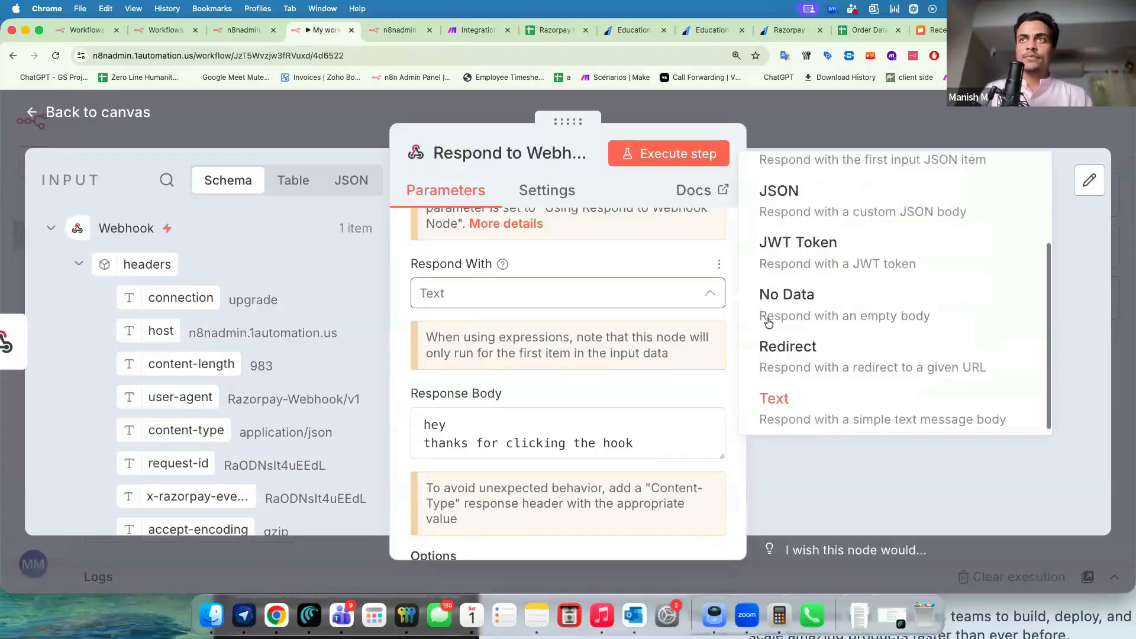
{"action": "scroll", "coordinate": [818, 387], "scroll_direction": "up", "scroll_amount": 2}
{"action": "scroll", "coordinate": [815, 367], "scroll_direction": "down", "scroll_amount": 2}
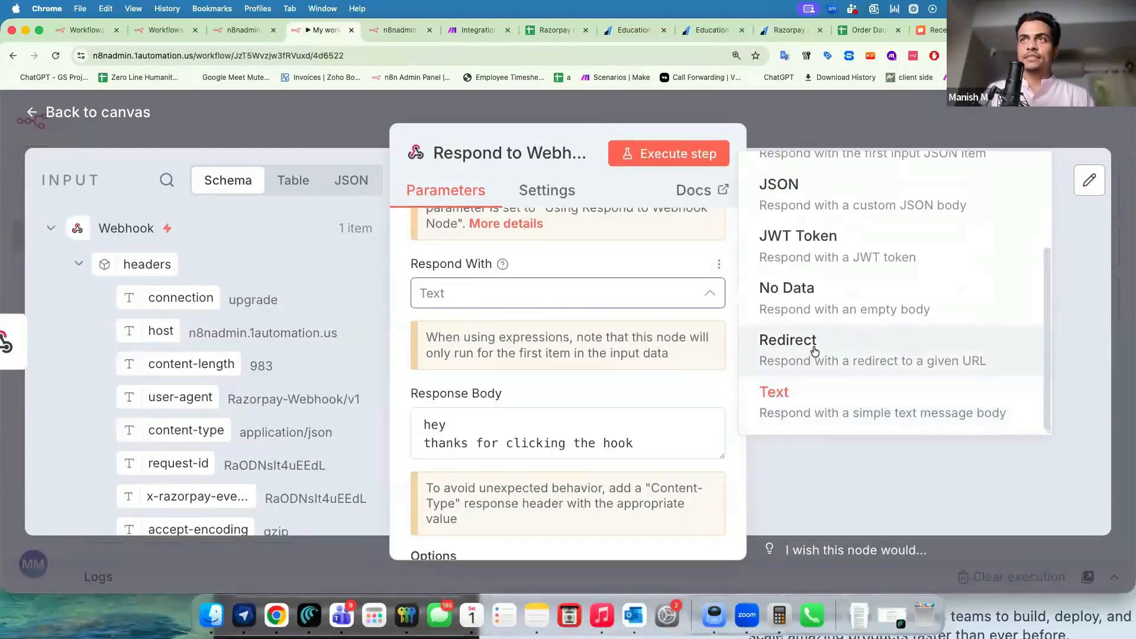
{"action": "scroll", "coordinate": [815, 351], "scroll_direction": "up", "scroll_amount": 1}
{"action": "scroll", "coordinate": [815, 351], "scroll_direction": "up", "scroll_amount": 3}
{"action": "scroll", "coordinate": [815, 351], "scroll_direction": "down", "scroll_amount": 2}
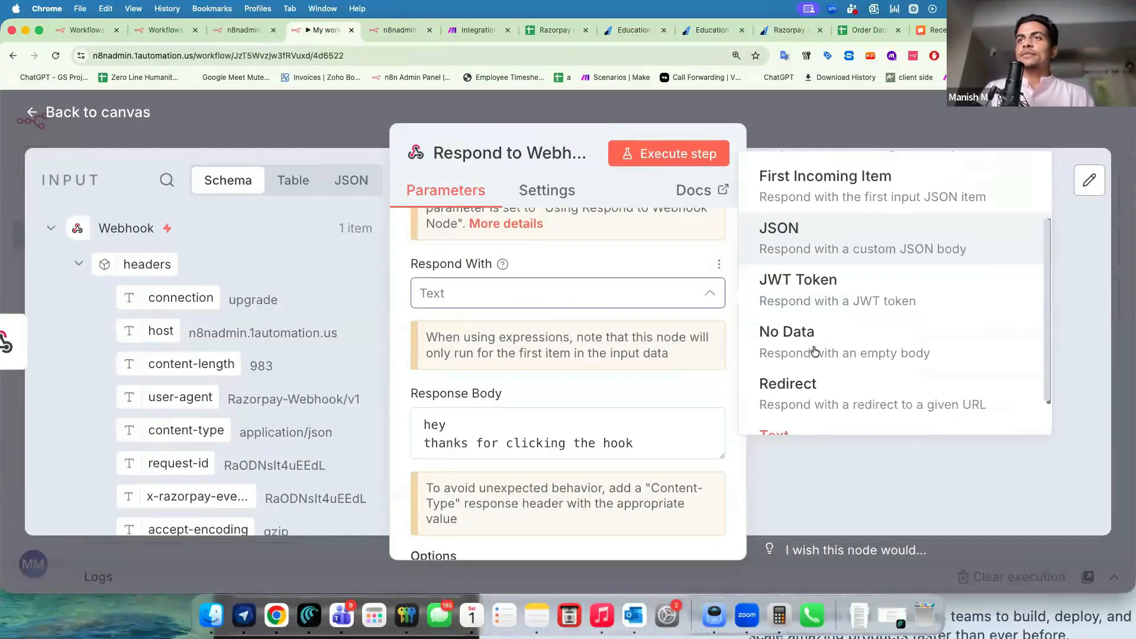
{"action": "left_click", "coordinate": [811, 233]}
Replace the response body with the Name and Phone JSON copied from the Make scenario.
{"action": "left_click", "coordinate": [525, 390]}
{"action": "key", "text": "super+a"}
{"action": "key", "text": "BackSpace"}
{"action": "type", "text": "{"}
{"action": "key", "text": "Return"}
{"action": "key", "text": "Return"}
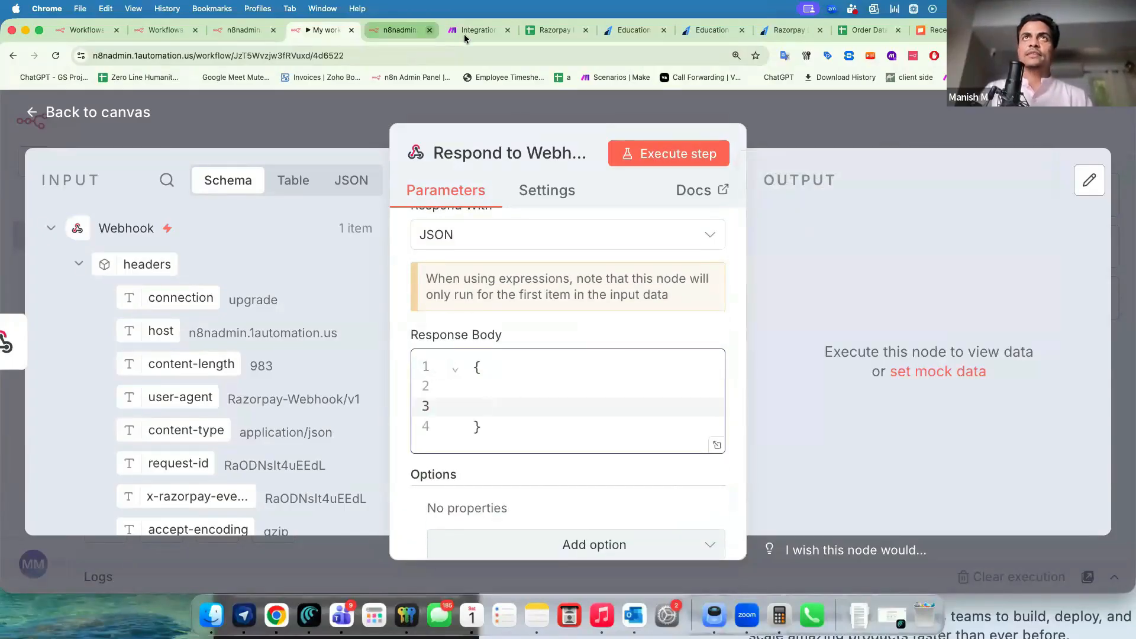
{"action": "left_click", "coordinate": [468, 31]}
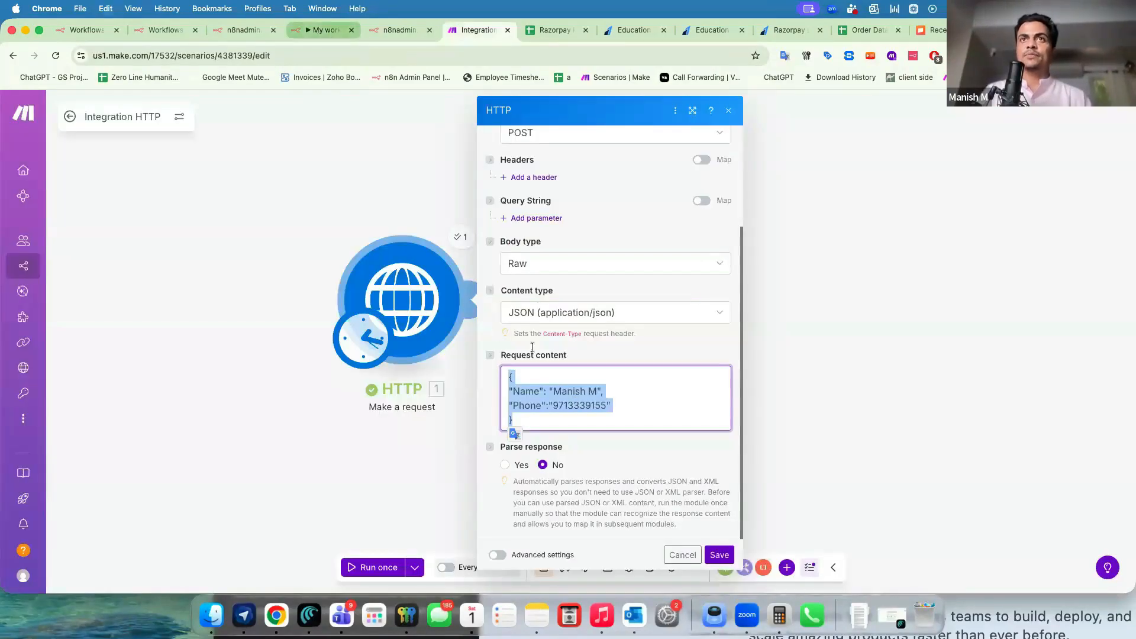
{"action": "left_click", "coordinate": [318, 31]}
{"action": "key", "text": "super+a"}
{"action": "key", "text": "BackSpace"}
{"action": "key", "text": "super+v"}
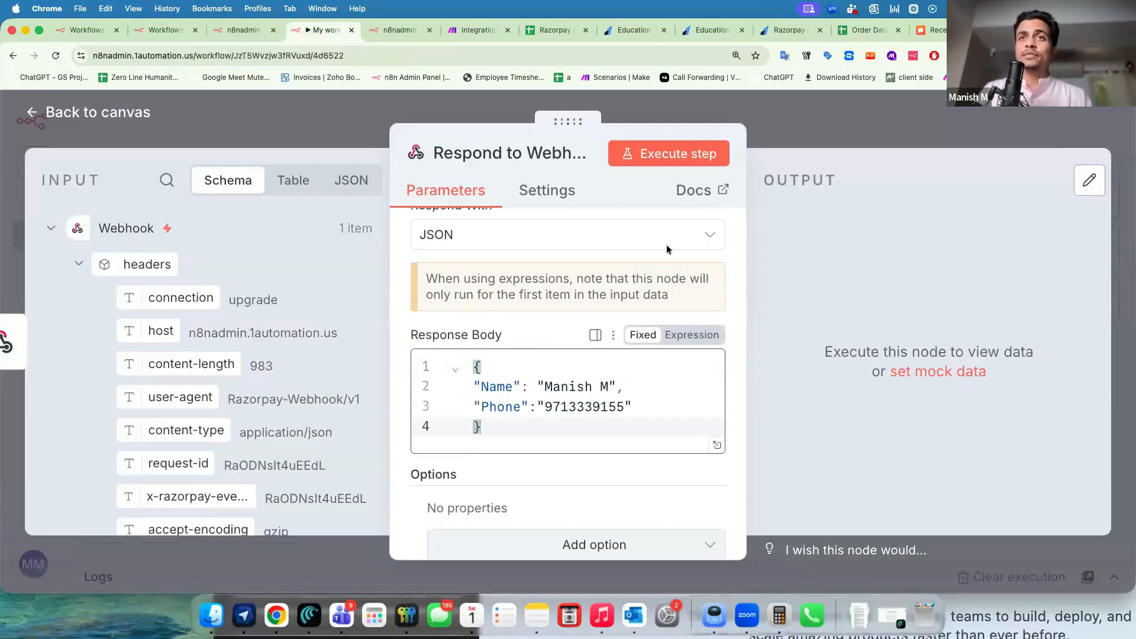
Save and rerun the webhook URL, confirming the JSON reply shows the Name and Phone fields.
{"action": "left_click", "coordinate": [800, 136]}
{"action": "key", "text": "super+s"}
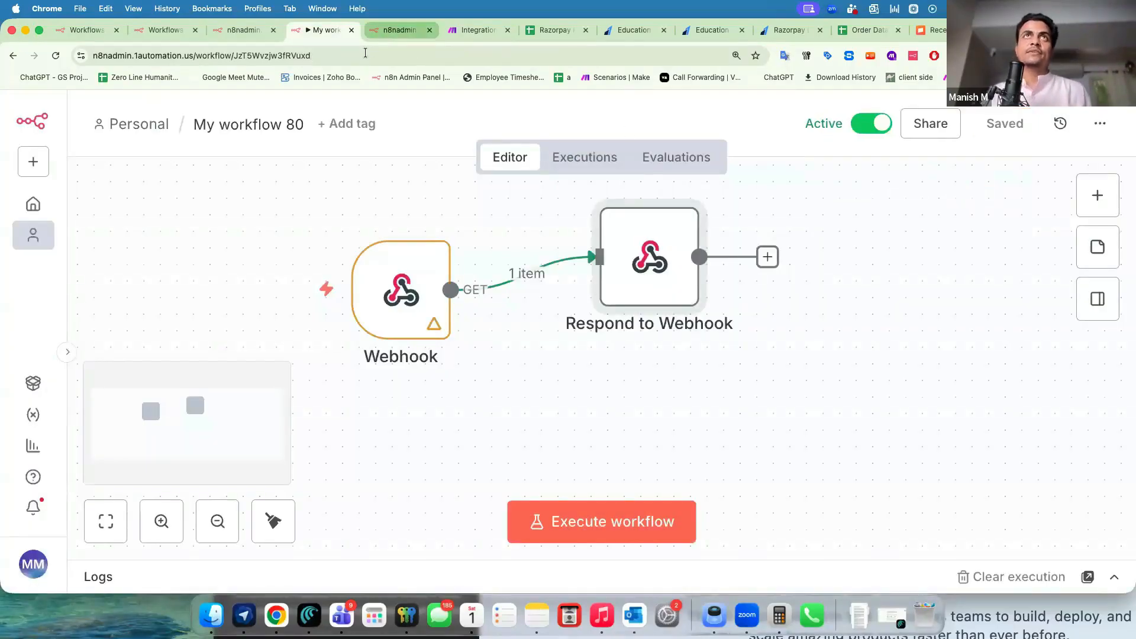
{"action": "left_click", "coordinate": [399, 30]}
{"action": "left_click", "coordinate": [367, 56]}
{"action": "key", "text": "Return"}
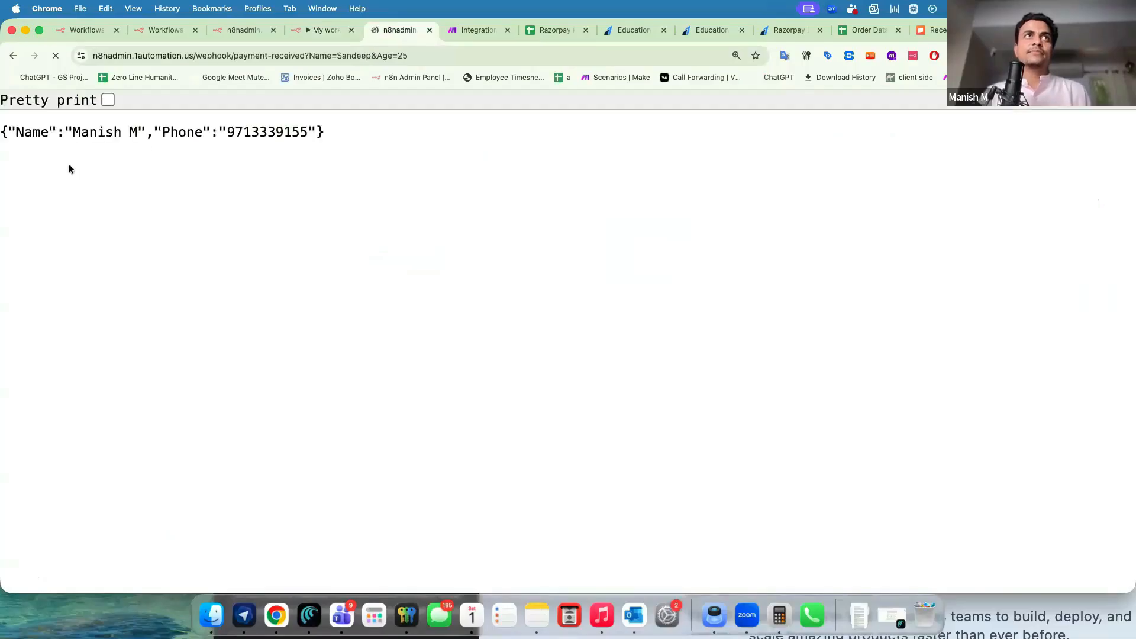
{"action": "left_click_drag", "start_coordinate": [9, 131], "coordinate": [64, 132]}
{"action": "left_click_drag", "start_coordinate": [140, 131], "coordinate": [276, 132]}
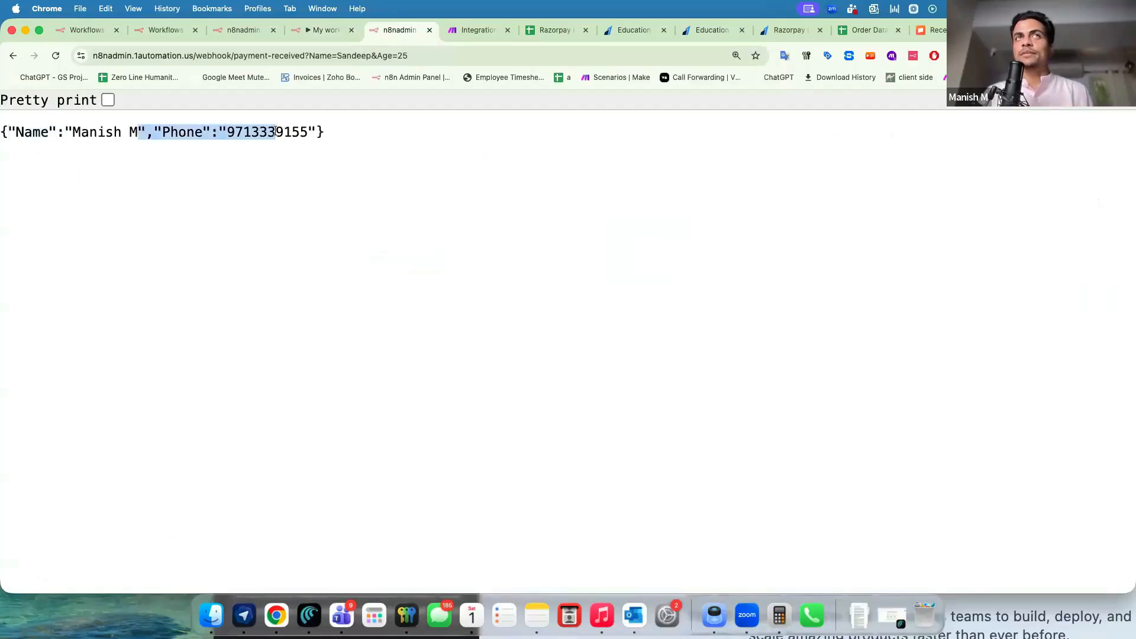
{"action": "left_click", "coordinate": [324, 30]}
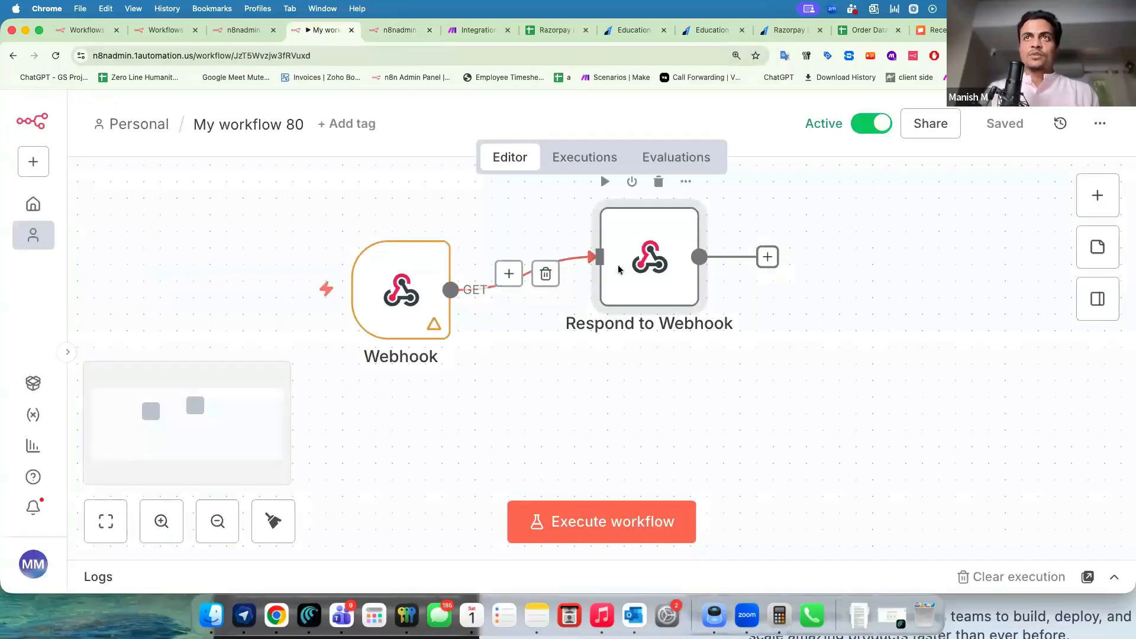
{"action": "double_click", "coordinate": [618, 264]}
{"action": "left_click", "coordinate": [514, 348]}
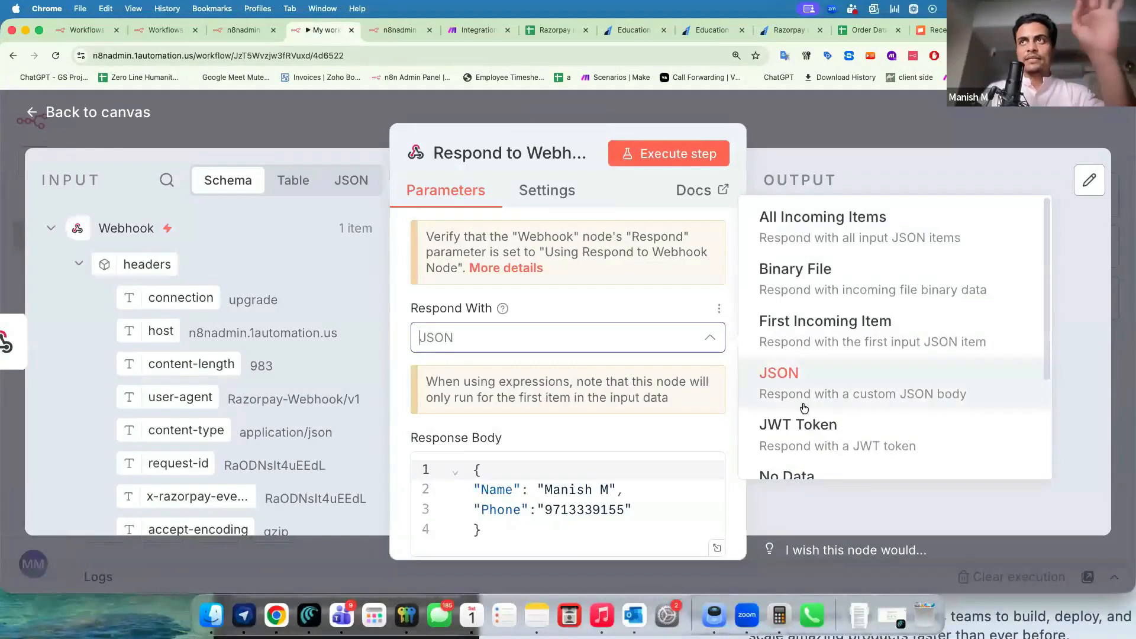
{"action": "scroll", "coordinate": [803, 404], "scroll_direction": "down", "scroll_amount": 2}
{"action": "scroll", "coordinate": [803, 408], "scroll_direction": "down", "scroll_amount": 1}
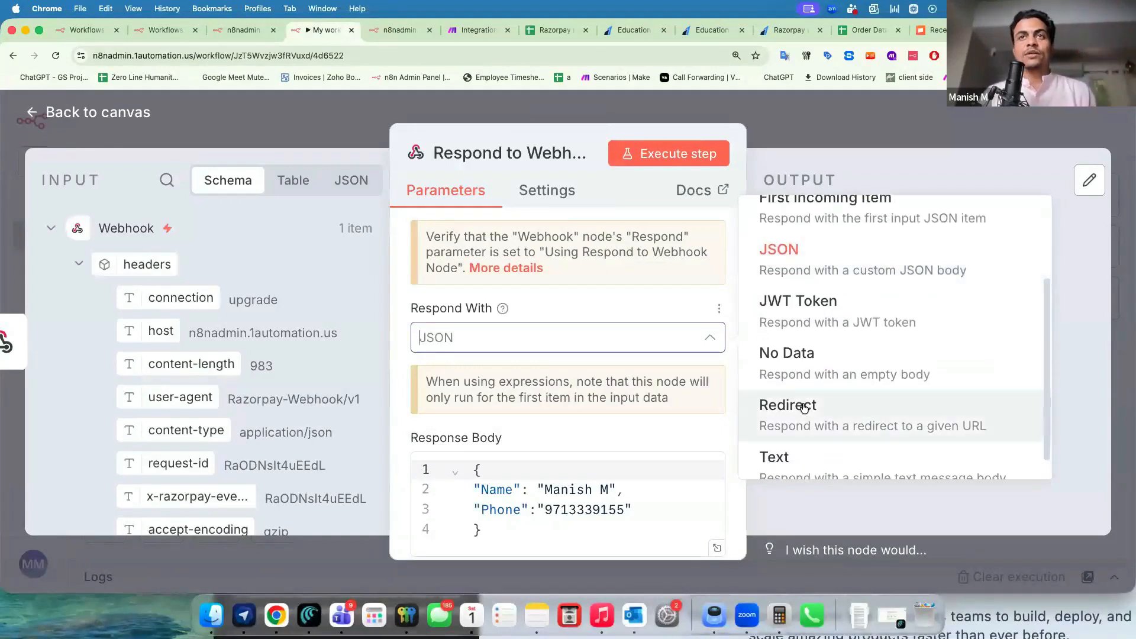
{"action": "left_click", "coordinate": [803, 408]}
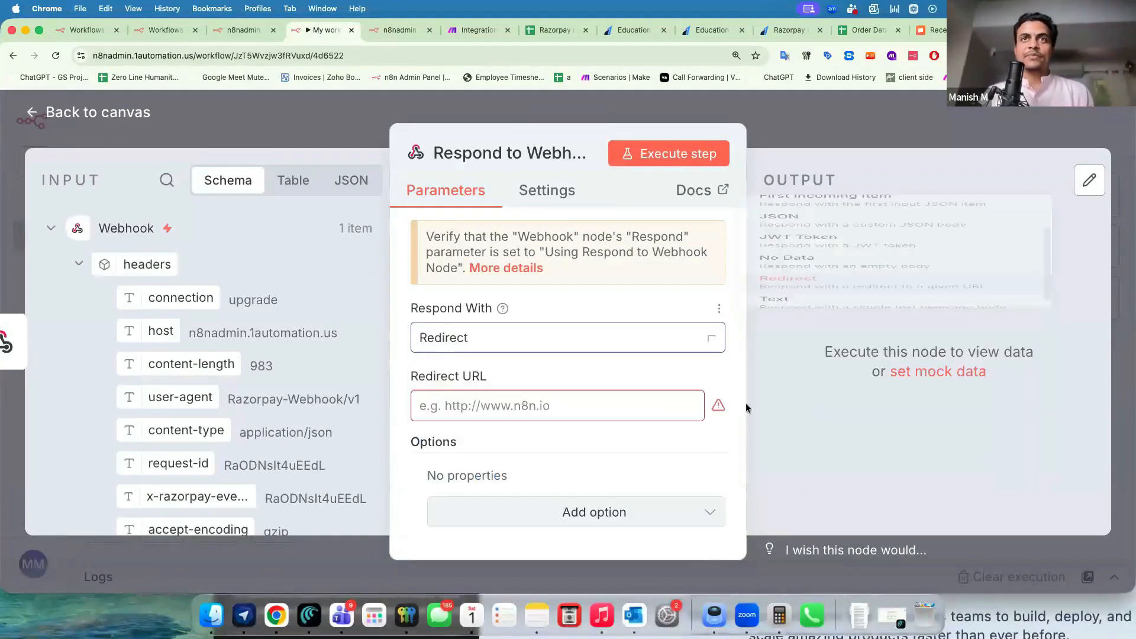
{"action": "left_click", "coordinate": [535, 410]}
{"action": "type", "text": "www"}
{"action": "type", "text": ".growwstacks.com"}
{"action": "type", "text": "https://"}
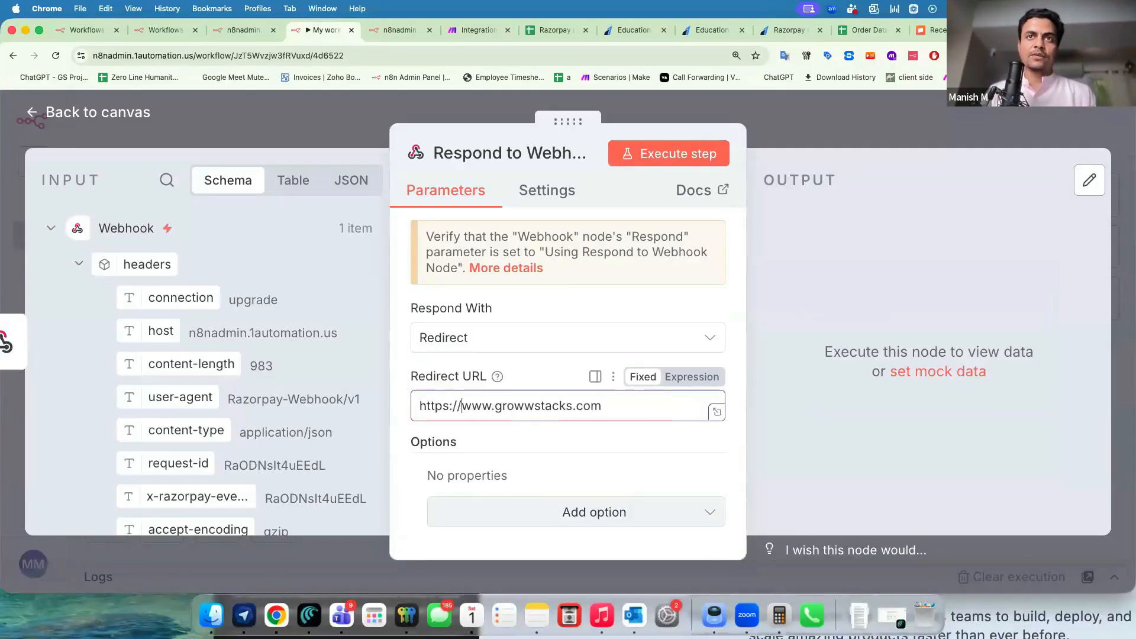
Save the workflow, strip the query string from the webhook URL, and load it to test the redirect.
{"action": "left_click", "coordinate": [815, 127]}
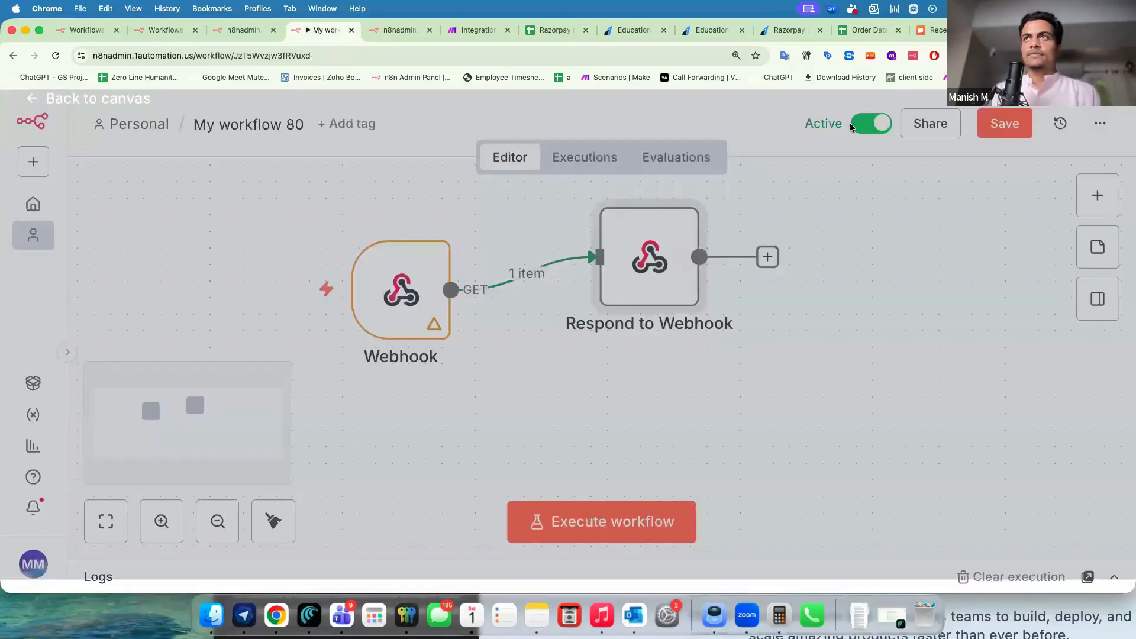
{"action": "left_click", "coordinate": [1000, 124]}
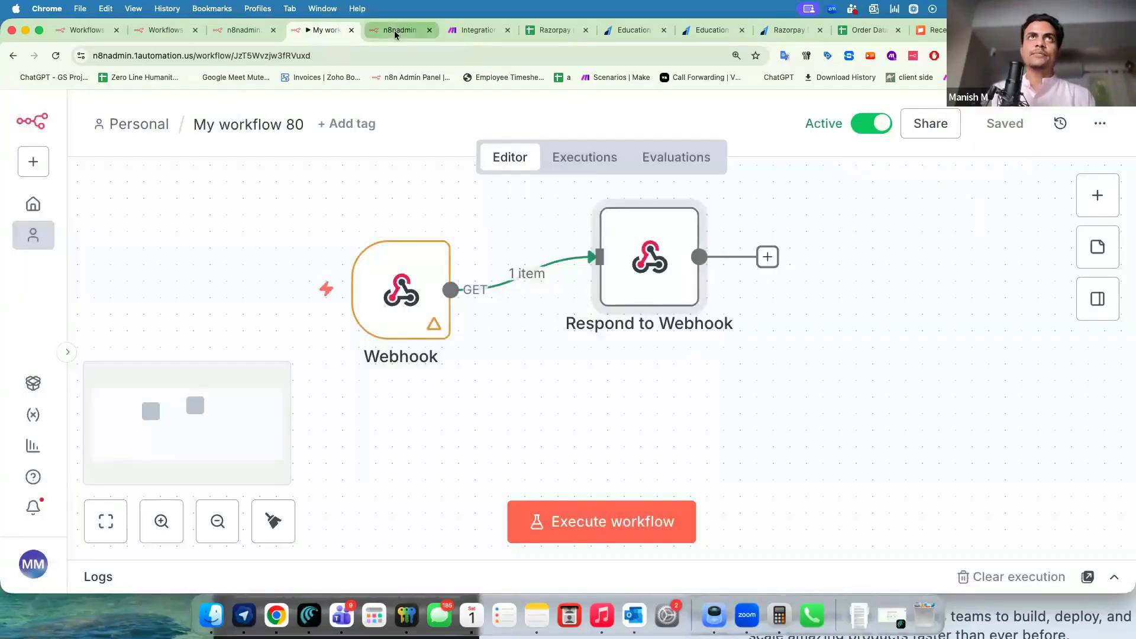
{"action": "left_click", "coordinate": [394, 30]}
{"action": "left_click_drag", "start_coordinate": [305, 53], "coordinate": [522, 80]}
{"action": "key", "text": "BackSpace"}
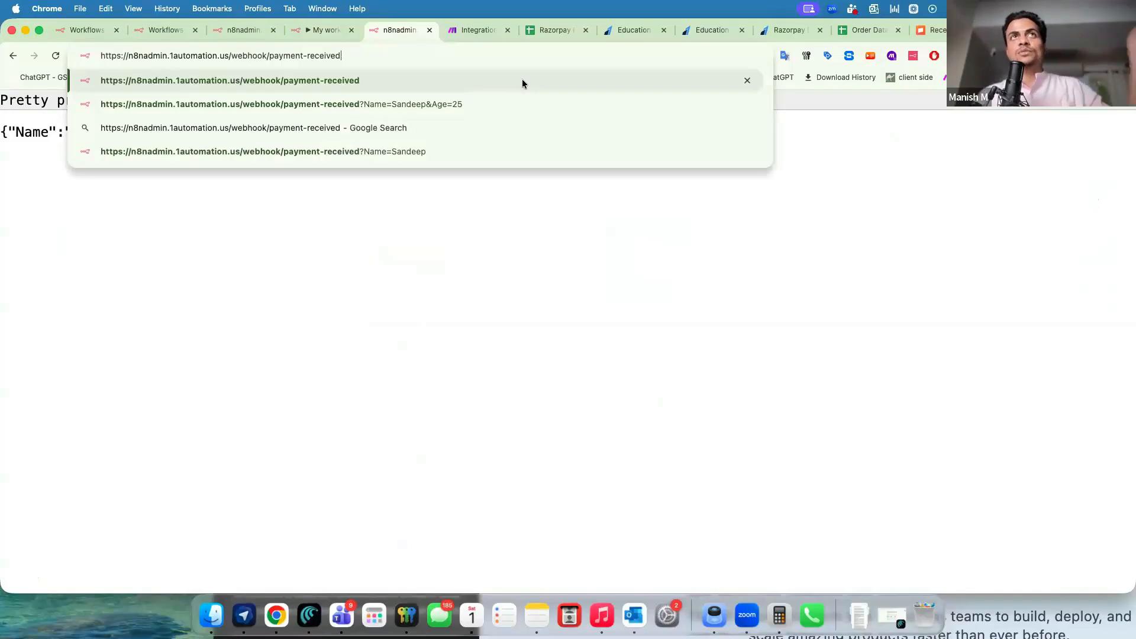
{"action": "key", "text": "Return"}
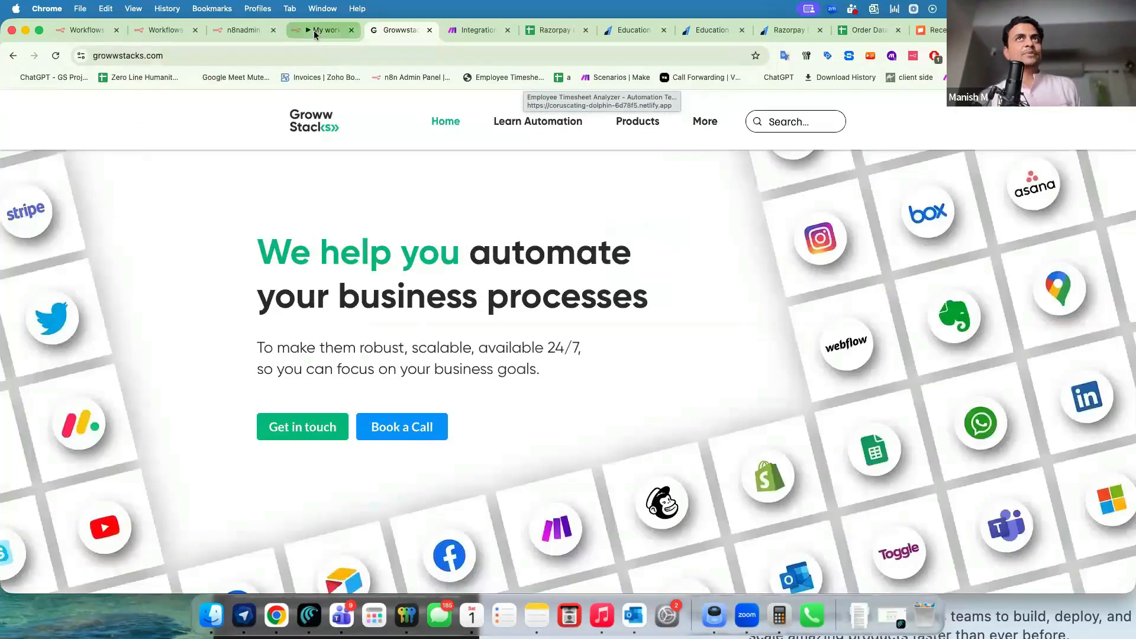
Reload the webhook URL again from its response page, confirming it redirects to growwstacks.com.
{"action": "left_click", "coordinate": [314, 30]}
{"action": "mouse_move", "coordinate": [408, 298]}
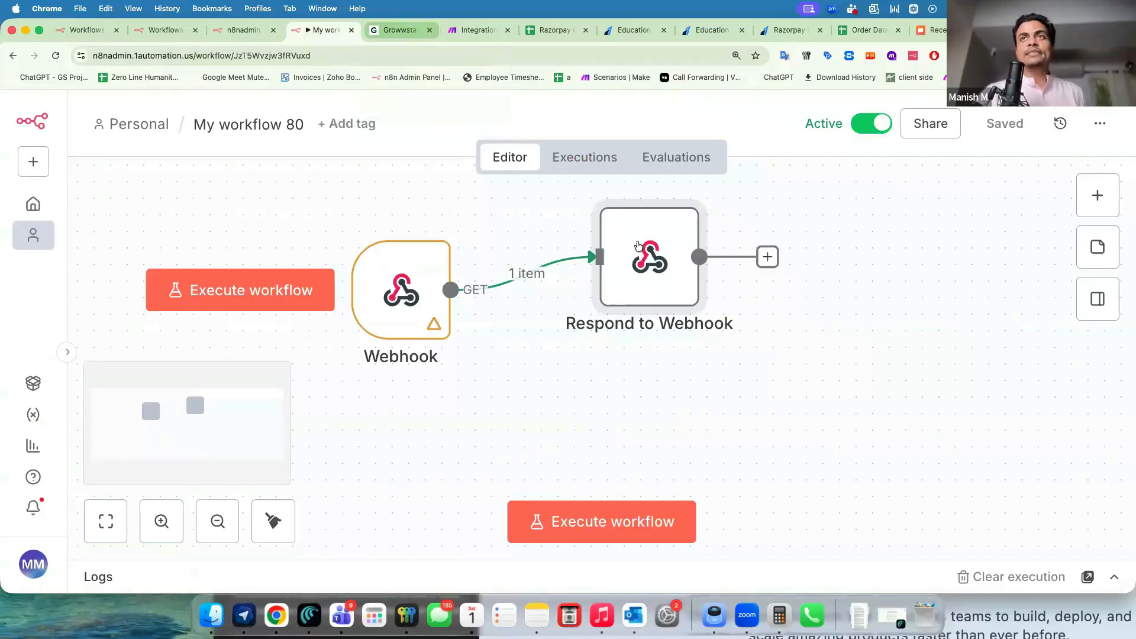
{"action": "mouse_move", "coordinate": [638, 246]}
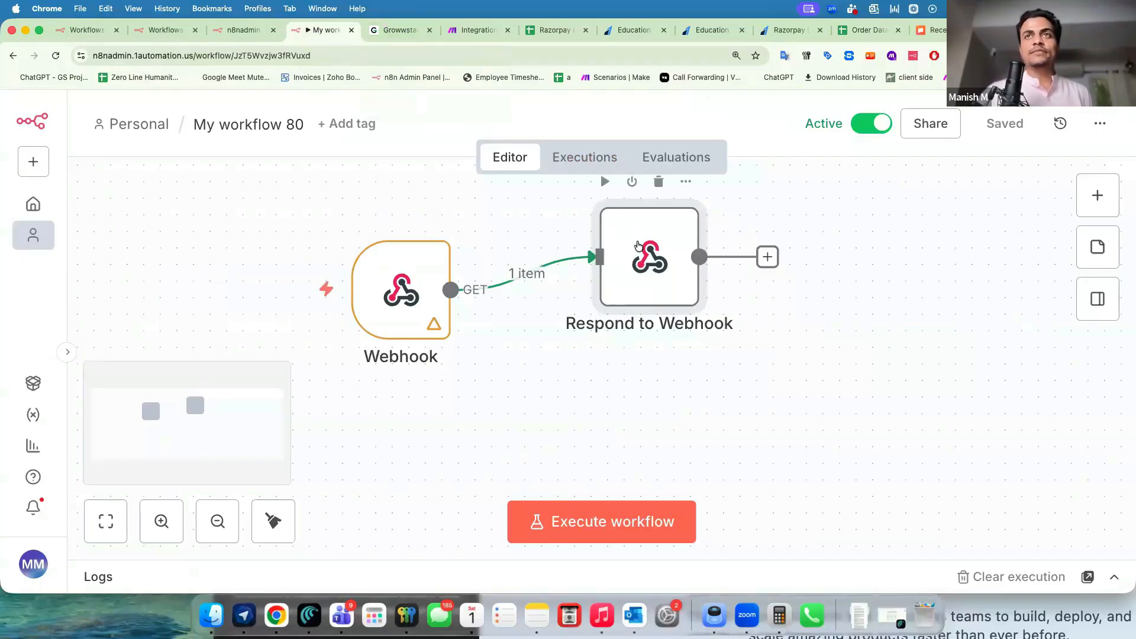
{"action": "left_click", "coordinate": [399, 30]}
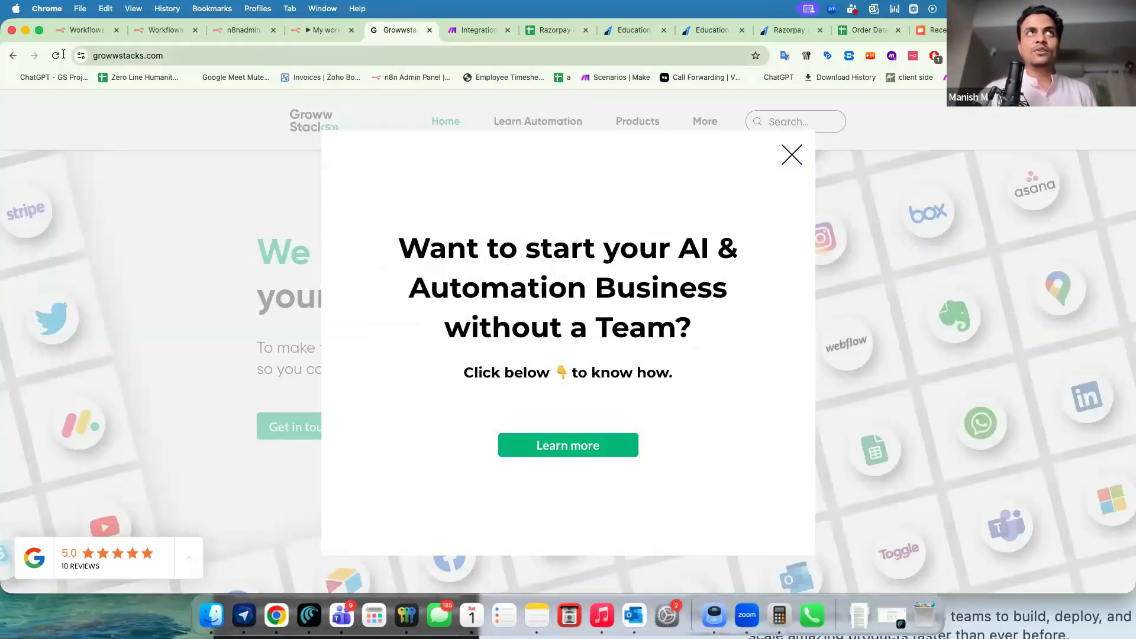
{"action": "left_click", "coordinate": [13, 55]}
{"action": "left_click", "coordinate": [161, 56]}
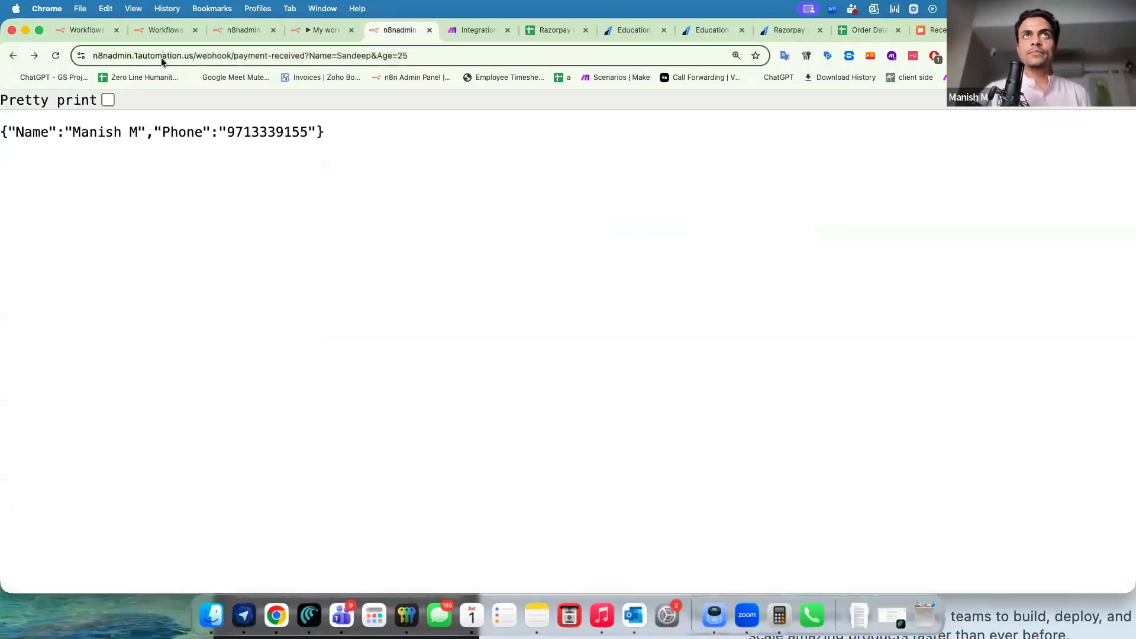
{"action": "key", "text": "Return"}
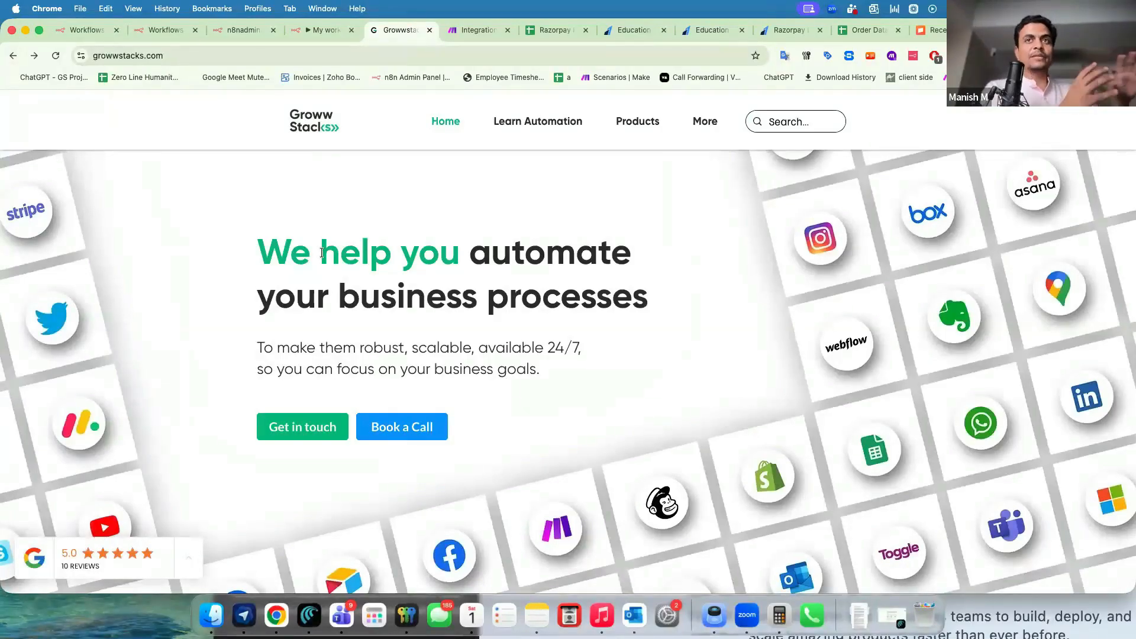
Change the Webhook path to storeQR and copy its production URL.
{"action": "left_click", "coordinate": [327, 34]}
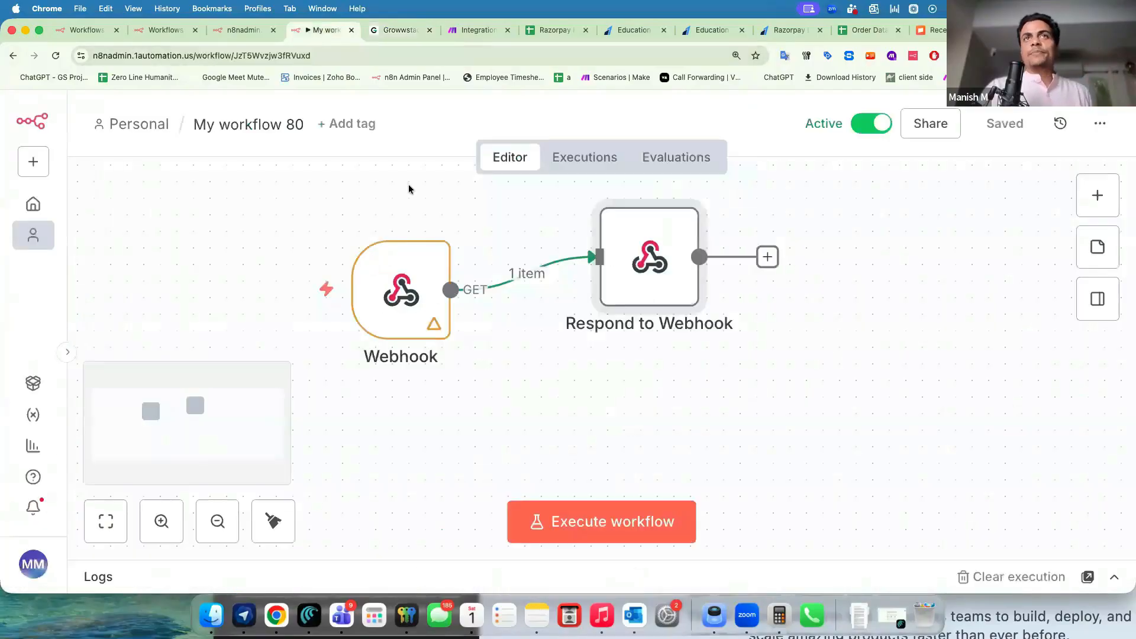
{"action": "double_click", "coordinate": [412, 300]}
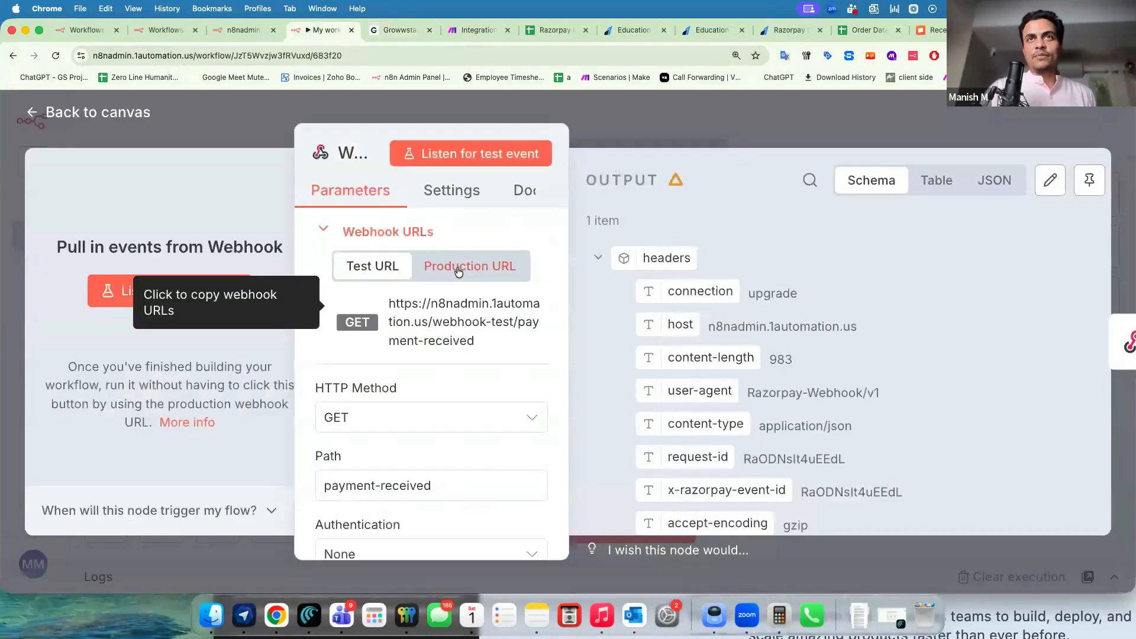
{"action": "left_click_drag", "start_coordinate": [393, 307], "coordinate": [443, 347]}
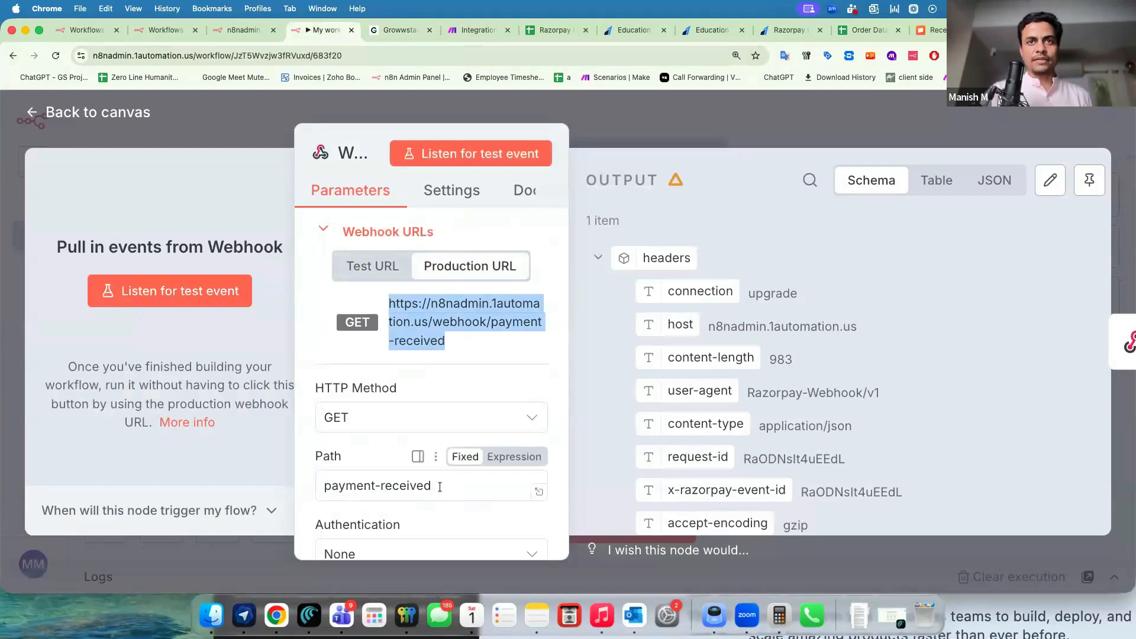
{"action": "triple_click", "coordinate": [440, 486]}
{"action": "type", "text": "store"}
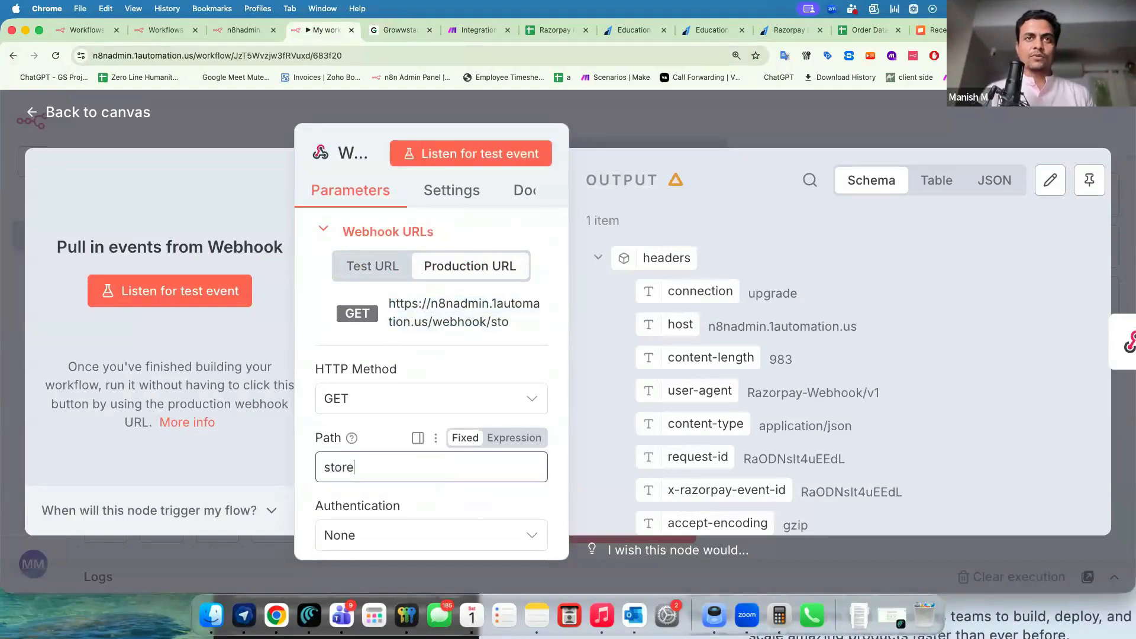
{"action": "type", "text": "QA"}
{"action": "key", "text": "BackSpace"}
{"action": "type", "text": "R"}
{"action": "left_click", "coordinate": [464, 303]}
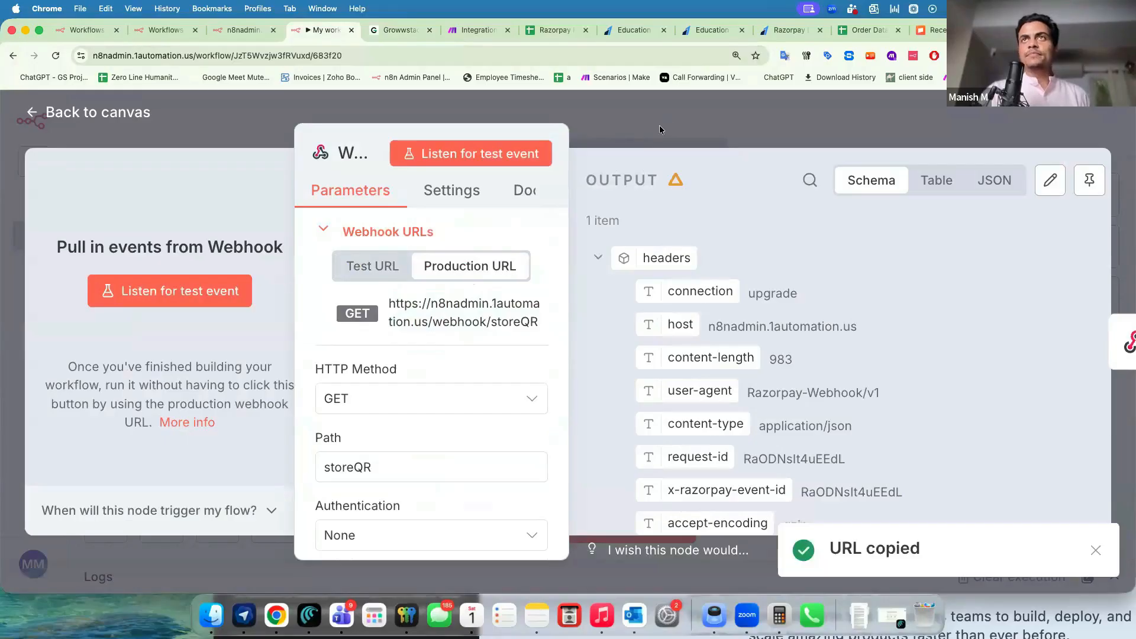
{"action": "left_click", "coordinate": [659, 126]}
{"action": "left_click_drag", "start_coordinate": [394, 314], "coordinate": [361, 330]}
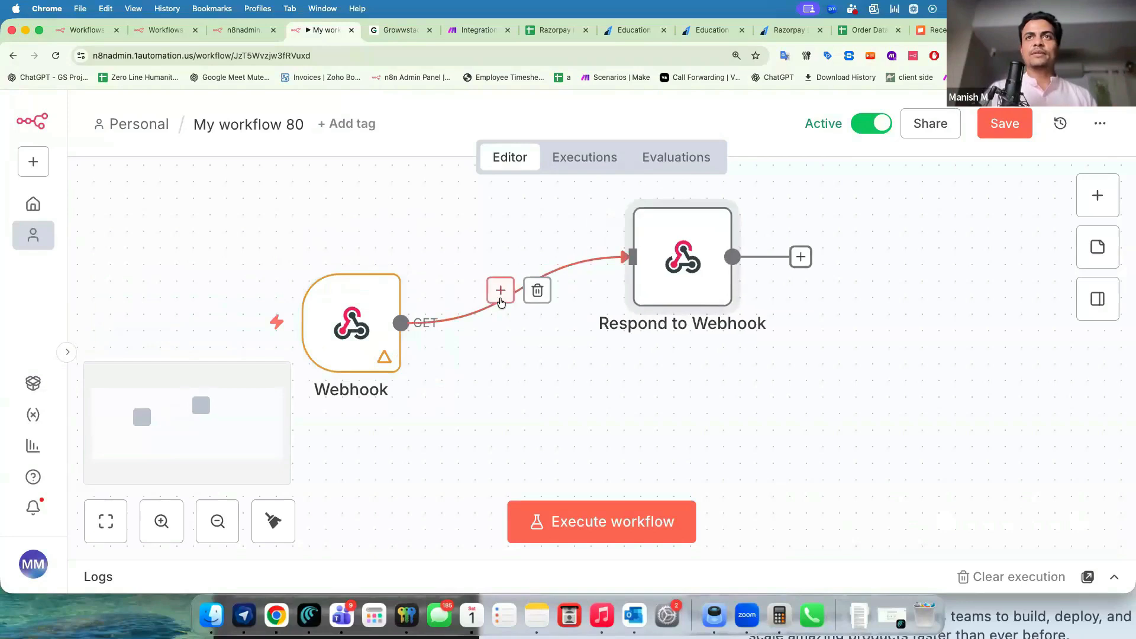
Insert a Google Sheets 'Append or update row' node, then add a new sheet in Razorpay Payment Log.
{"action": "left_click", "coordinate": [501, 300]}
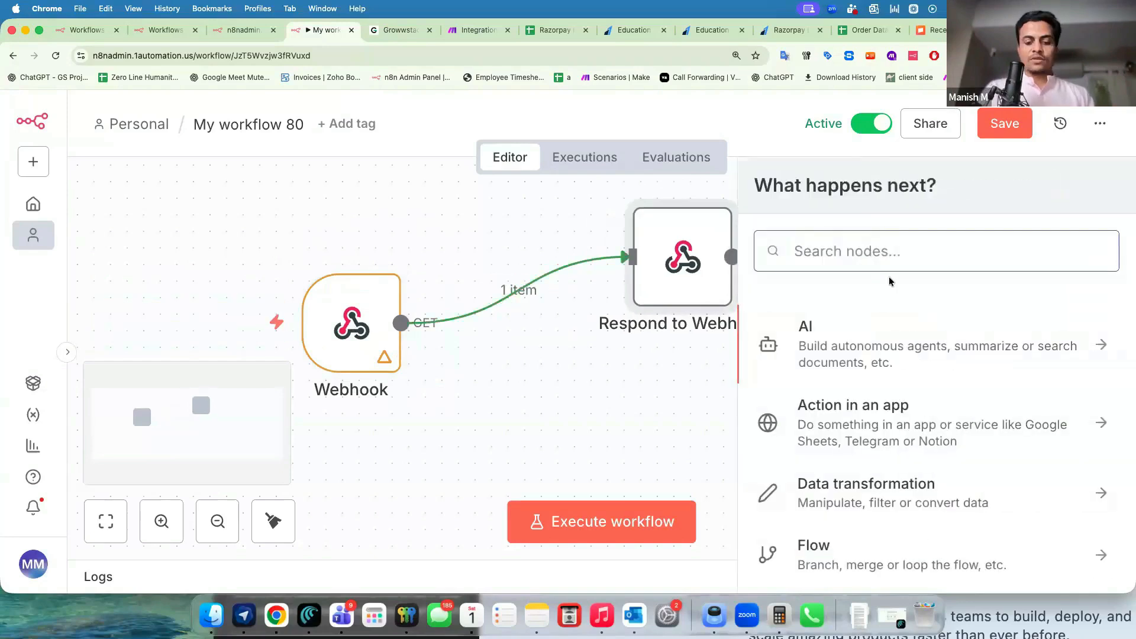
{"action": "type", "text": "she"}
{"action": "key", "text": "Return"}
{"action": "left_click", "coordinate": [836, 385]}
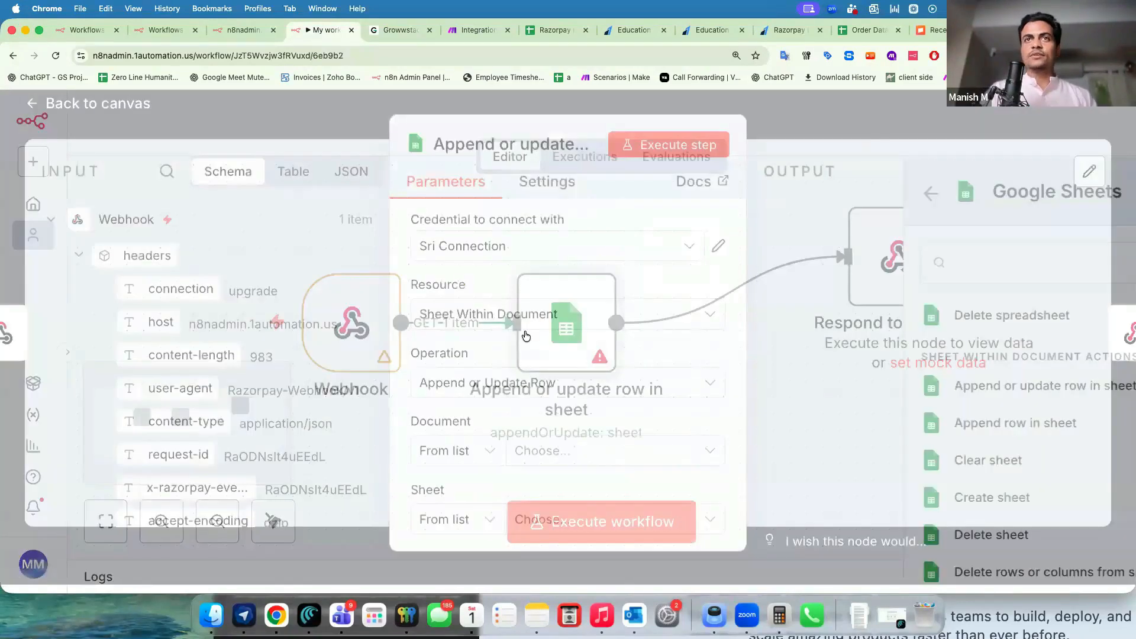
{"action": "left_click", "coordinate": [547, 31]}
{"action": "left_click", "coordinate": [40, 583]}
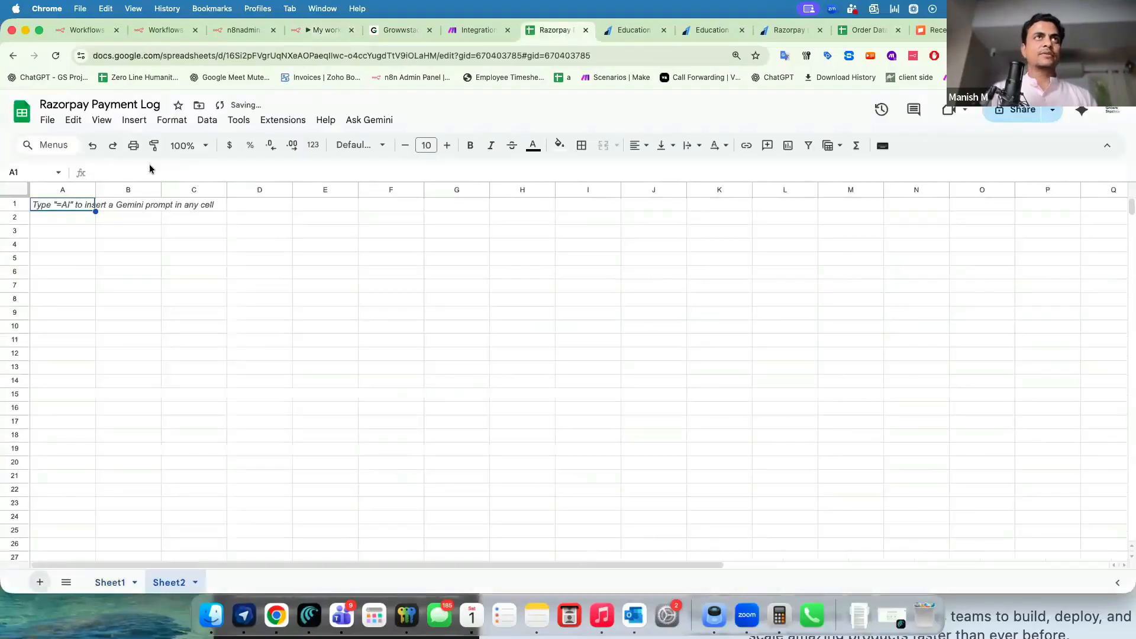
Rename the spreadsheet to 'QR Log' and add the header 'Store Location' in A1.
{"action": "triple_click", "coordinate": [81, 105]}
{"action": "type", "text": "QR Log"}
{"action": "key", "text": "Return"}
{"action": "left_click", "coordinate": [64, 205]}
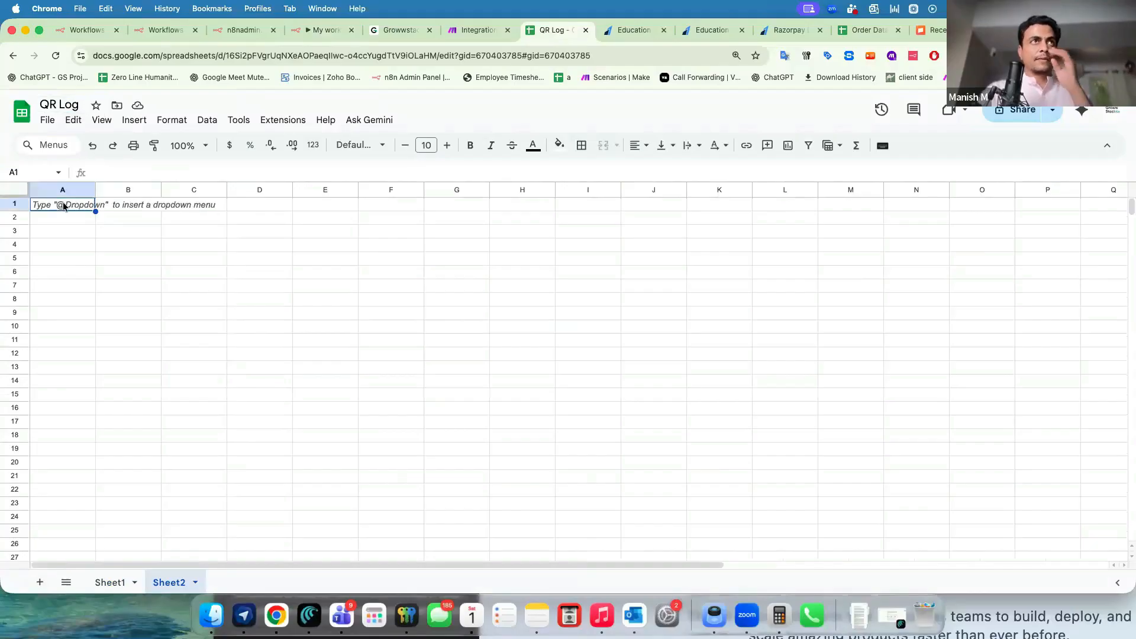
{"action": "type", "text": "Store Location"}
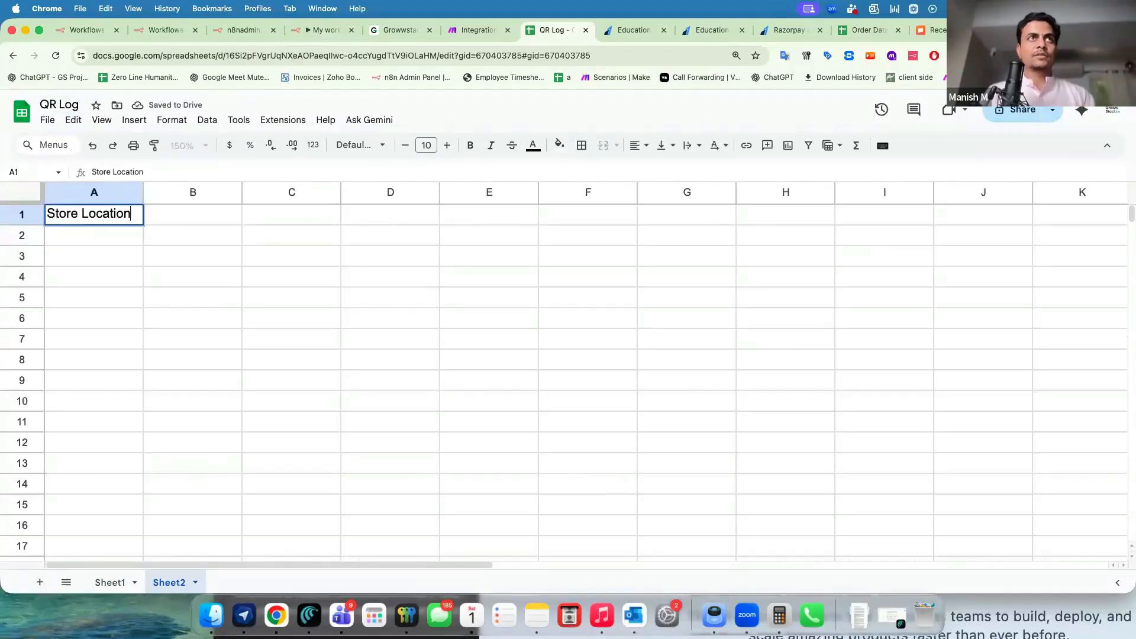
{"action": "key", "text": "Return"}
Enter Location-A, Location-B and Location-C under Store Location.
{"action": "type", "text": "Location_"}
{"action": "key", "text": "BackSpace"}
{"action": "type", "text": "-A"}
{"action": "key", "text": "Return"}
{"action": "type", "text": "Location-B"}
{"action": "key", "text": "Return"}
{"action": "type", "text": "Location-C"}
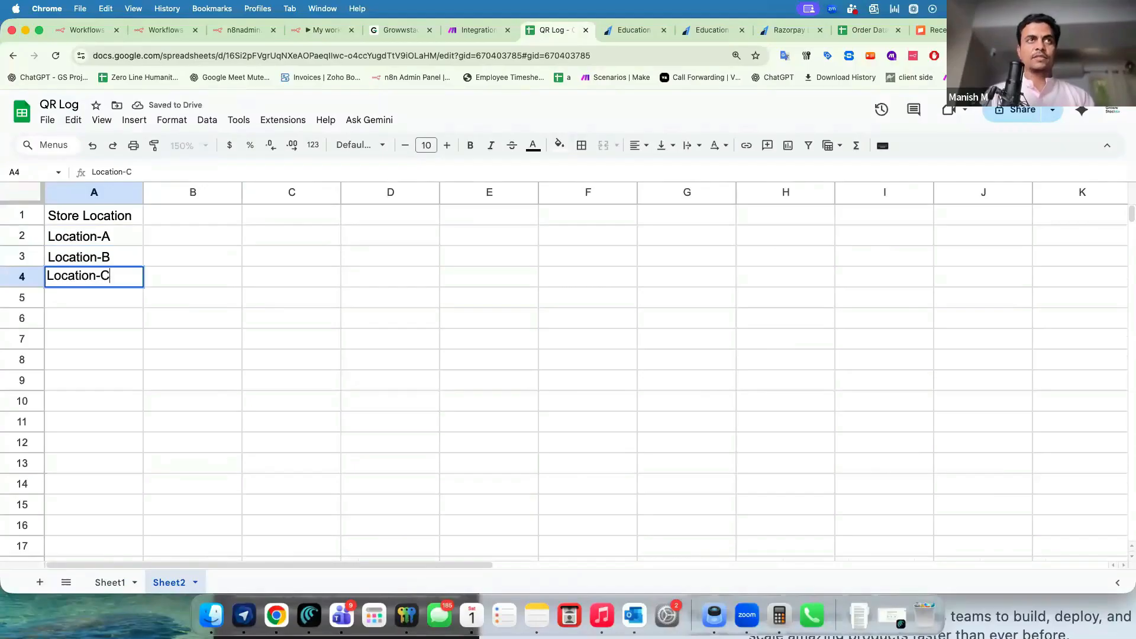
{"action": "key", "text": "Return"}
{"action": "left_click_drag", "start_coordinate": [99, 286], "coordinate": [101, 236]}
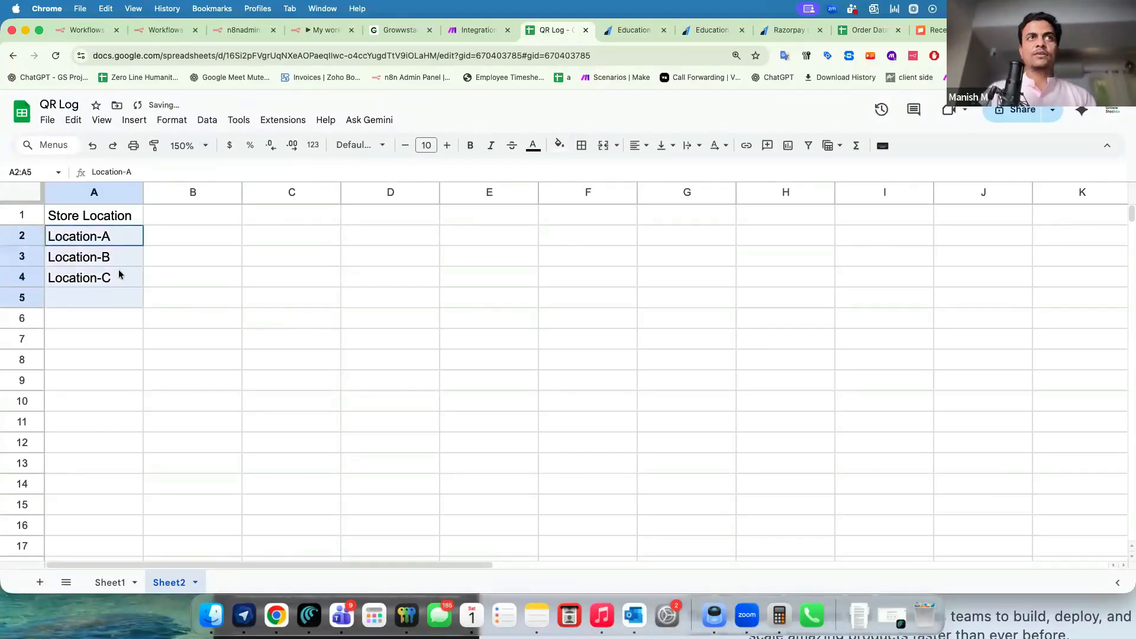
Add a Location QR URL column holding the webhook URL with ?Location=, plus a QR Scan Count header.
{"action": "left_click", "coordinate": [170, 208]}
{"action": "type", "text": "Location QR URL"}
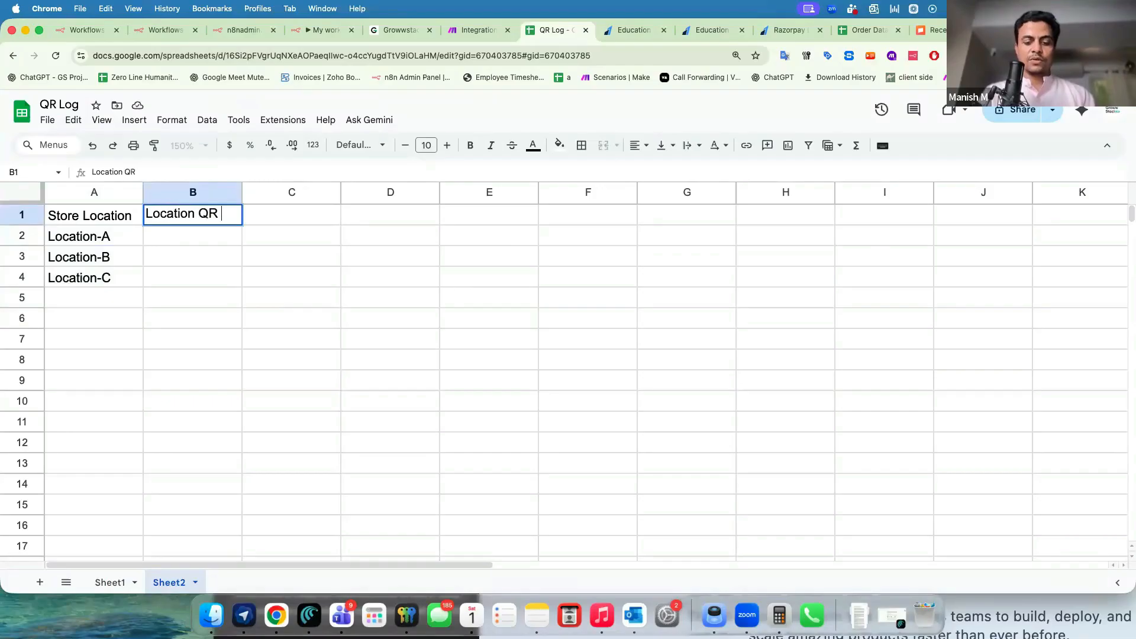
{"action": "key", "text": "Return"}
{"action": "key", "text": "super+v"}
{"action": "key", "text": "Return"}
{"action": "left_click", "coordinate": [235, 237]}
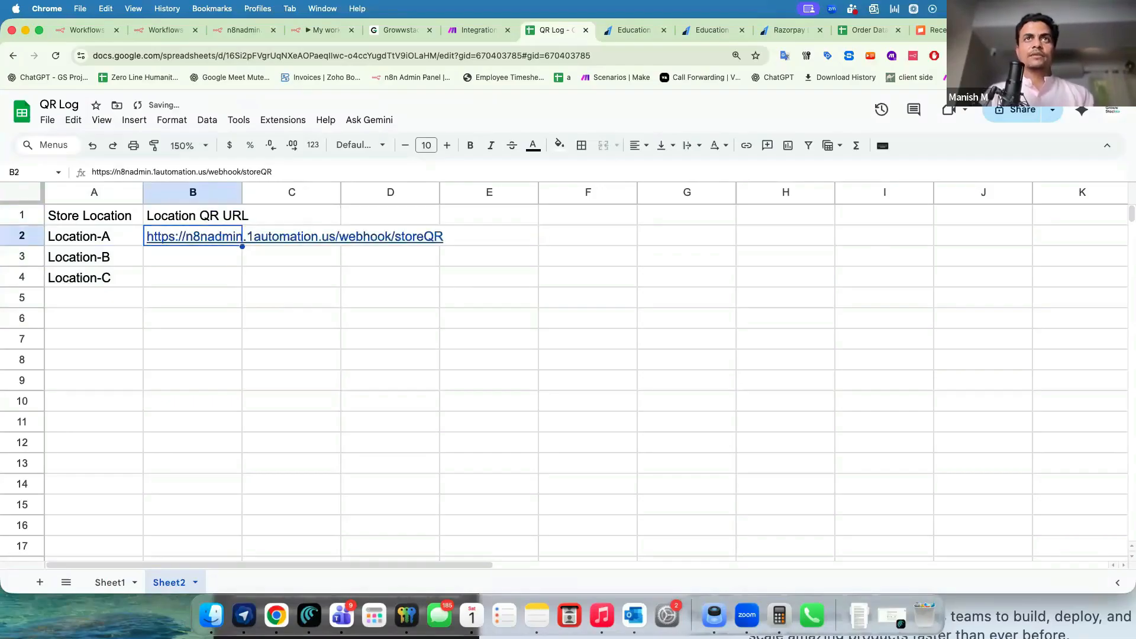
{"action": "type", "text": "?"}
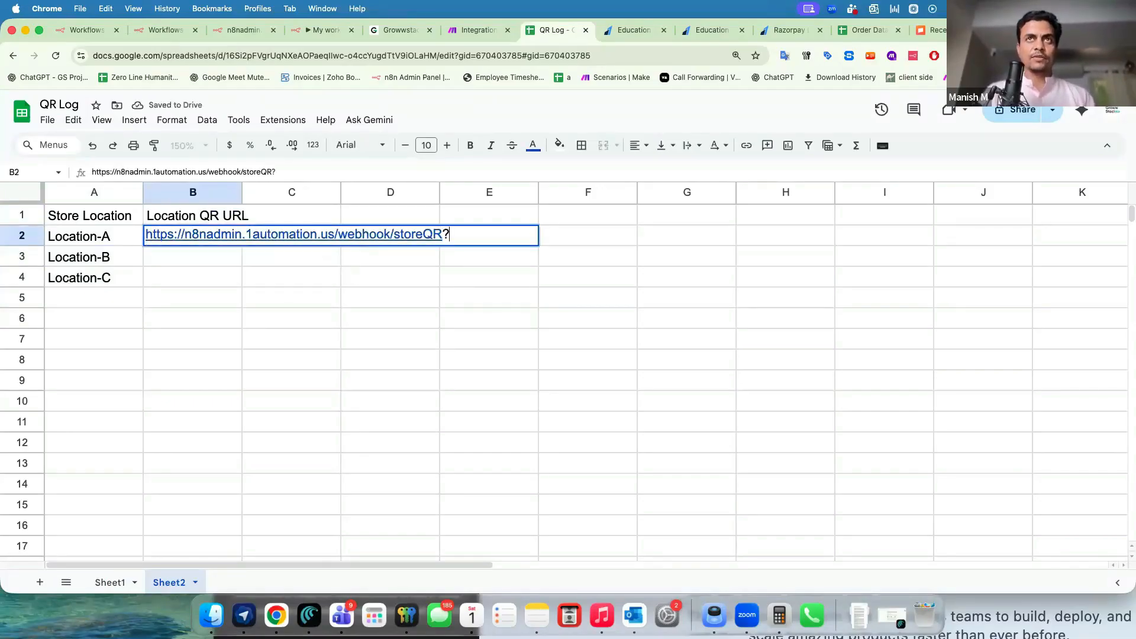
{"action": "type", "text": "Location"}
{"action": "type", "text": "-="}
{"action": "key", "text": "Return"}
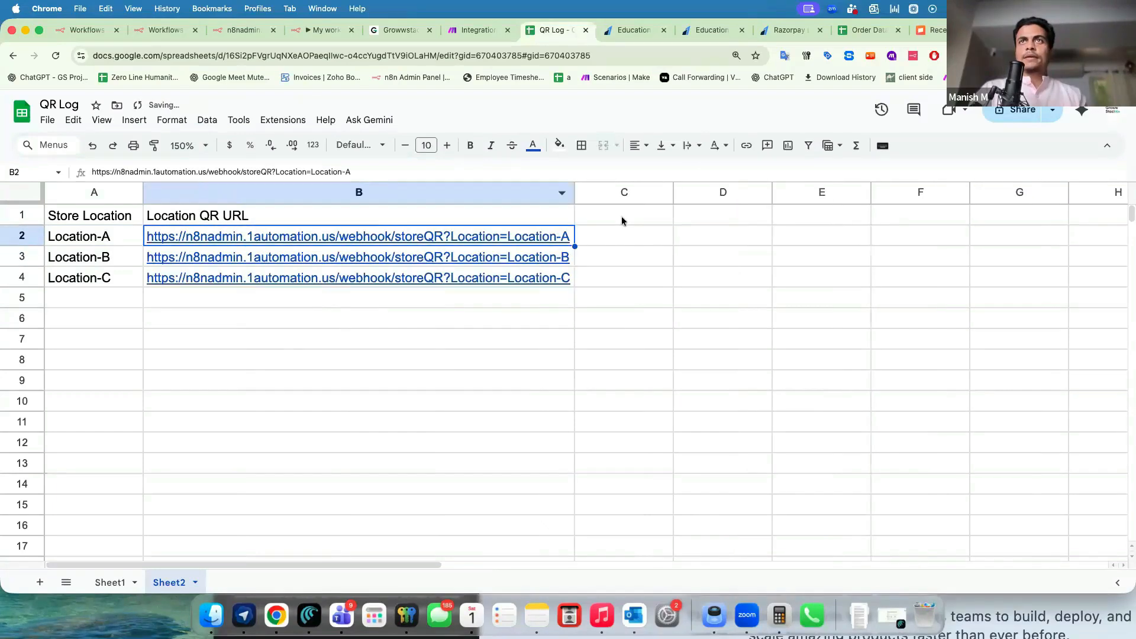
{"action": "left_click", "coordinate": [621, 216]}
{"action": "type", "text": "QR Sc"}
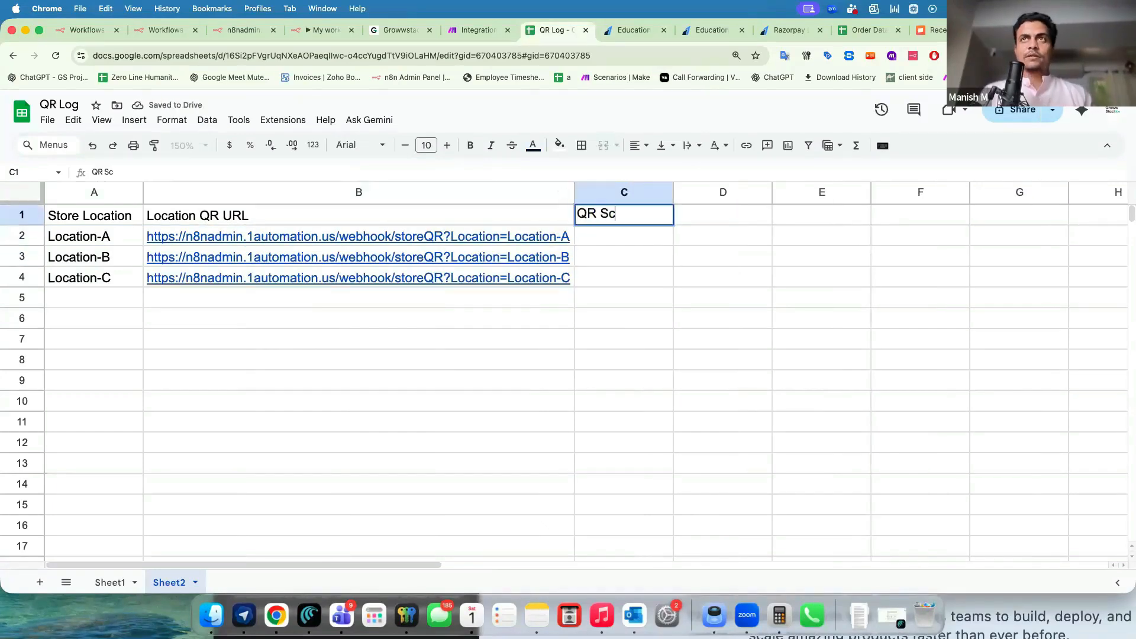
{"action": "type", "text": "an Count"}
Convert the QR Log data into a table and auto-fit column B to the full URLs.
{"action": "left_click", "coordinate": [171, 119]}
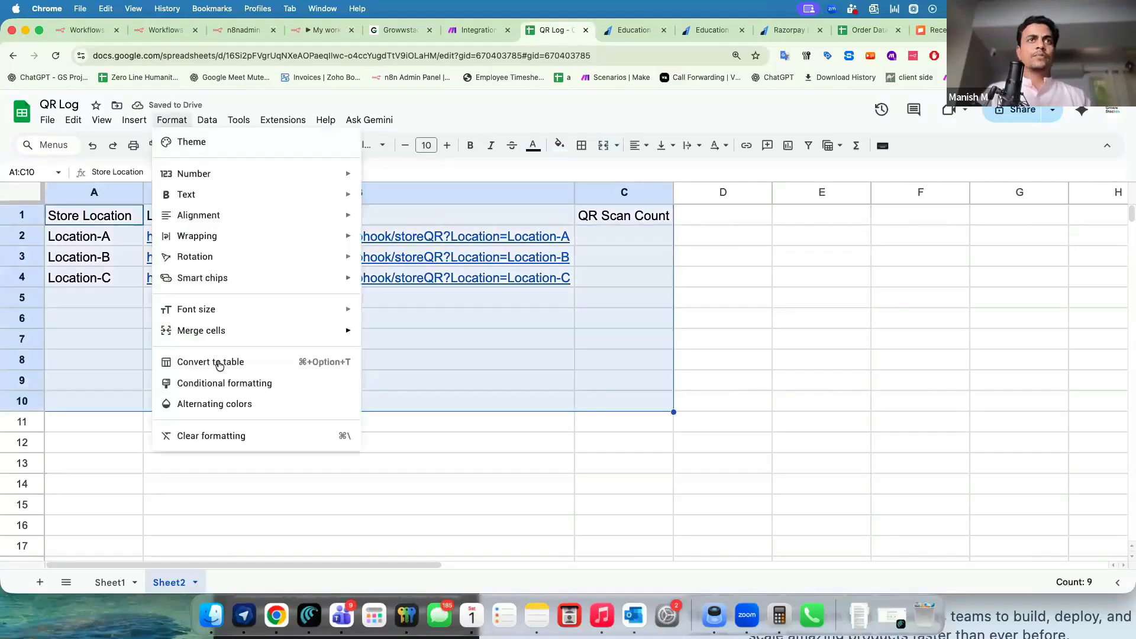
{"action": "left_click", "coordinate": [218, 364]}
{"action": "left_click_drag", "start_coordinate": [467, 193], "coordinate": [582, 194]}
{"action": "double_click", "coordinate": [582, 195]}
Select the scan count and location cells, then switch to the Education event page tab.
{"action": "left_click_drag", "start_coordinate": [686, 284], "coordinate": [690, 351]}
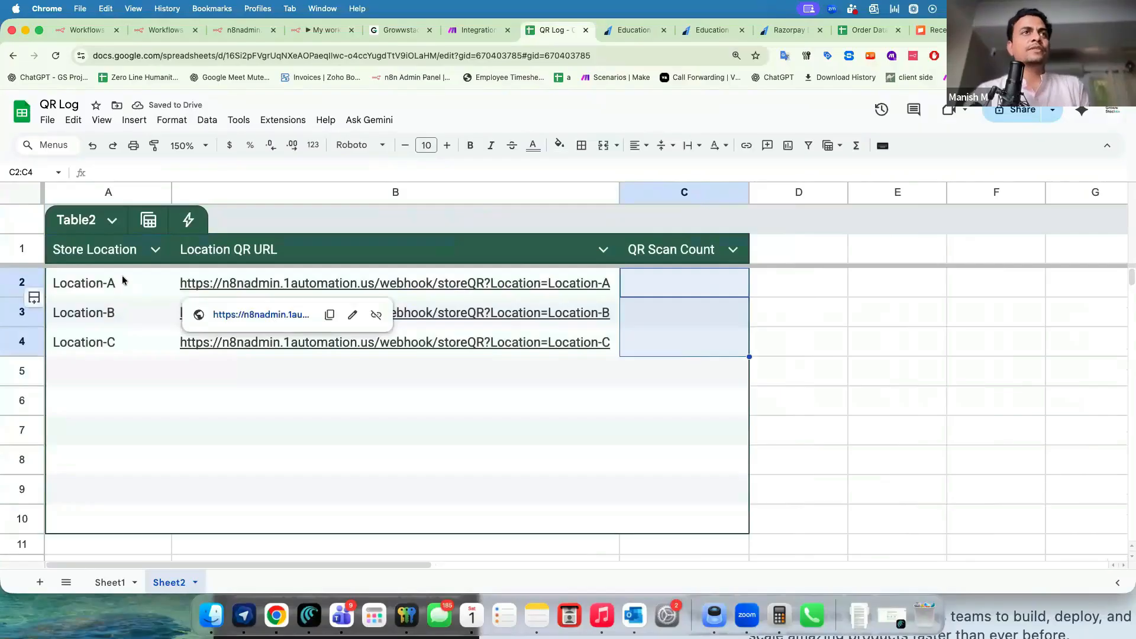
{"action": "left_click_drag", "start_coordinate": [124, 283], "coordinate": [123, 342]}
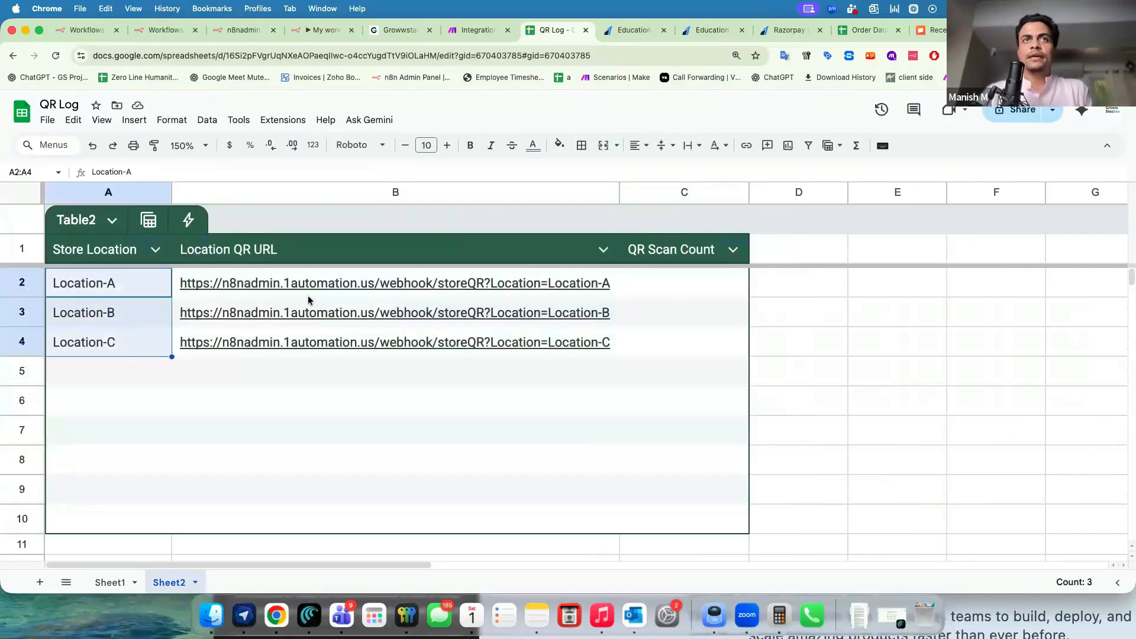
{"action": "left_click", "coordinate": [133, 331]}
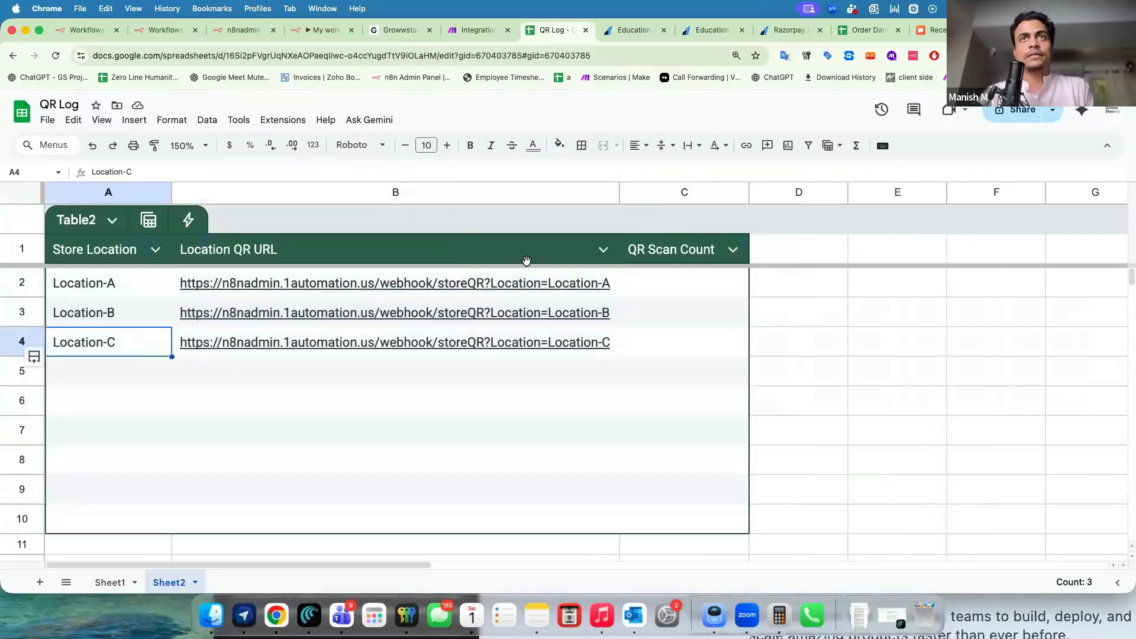
{"action": "mouse_move", "coordinate": [544, 296]}
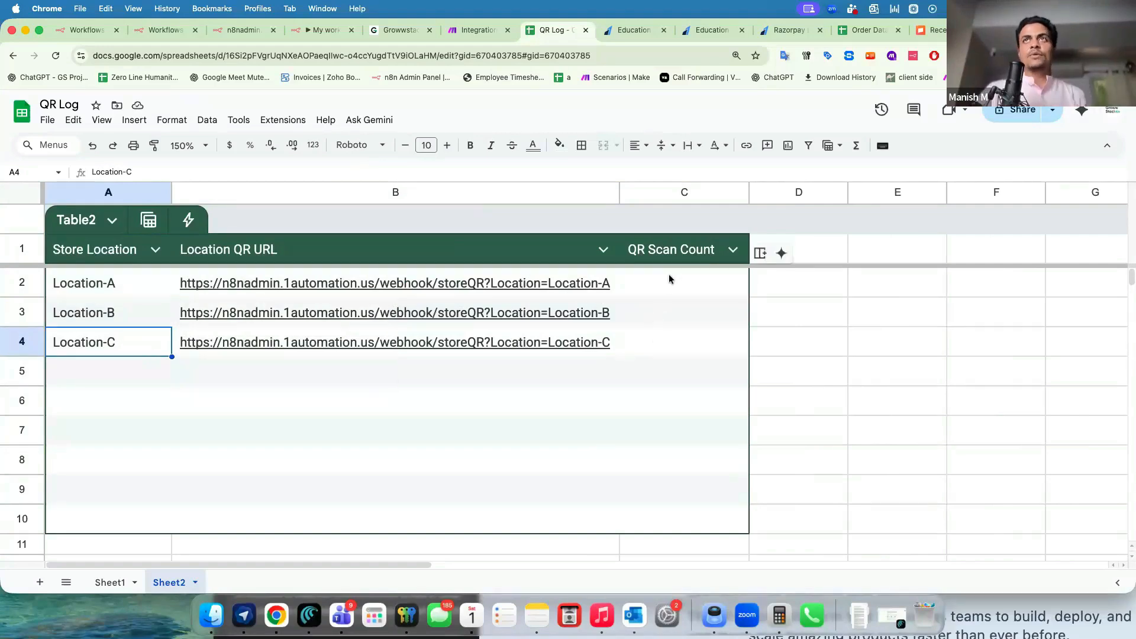
{"action": "left_click", "coordinate": [638, 37]}
Search for 'qr code creator', open ME-QR beside the results and choose a URL/Link QR code.
{"action": "left_click", "coordinate": [590, 55]}
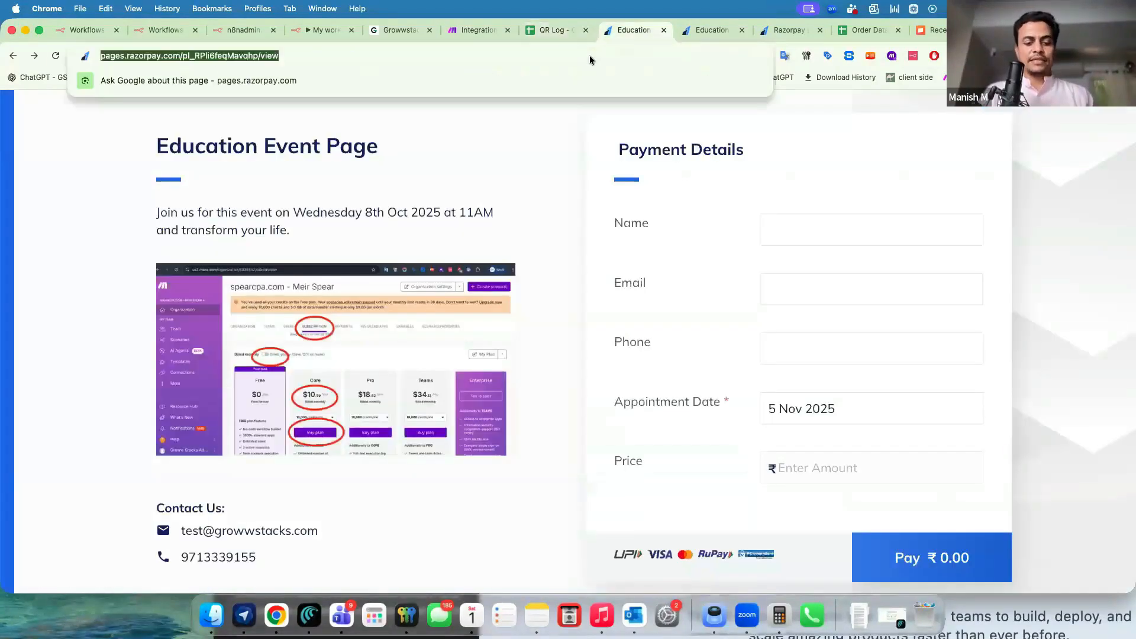
{"action": "type", "text": "qr code "}
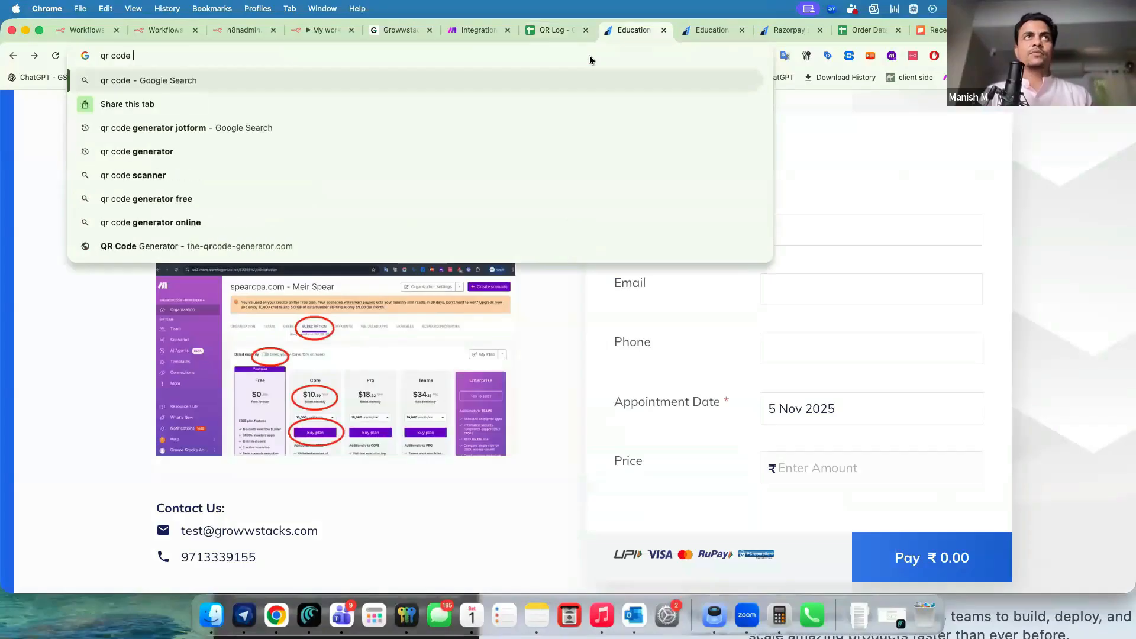
{"action": "type", "text": "creator"}
{"action": "key", "text": "Return"}
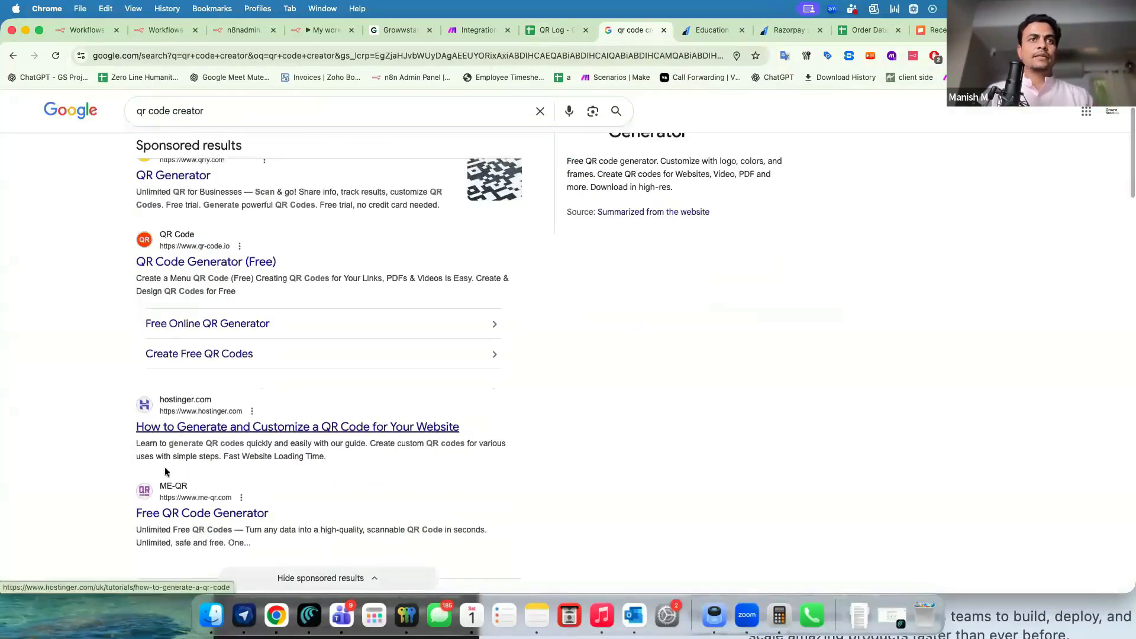
{"action": "scroll", "coordinate": [166, 463], "scroll_direction": "down", "scroll_amount": 1}
{"action": "scroll", "coordinate": [165, 463], "scroll_direction": "down", "scroll_amount": 1}
{"action": "left_click", "coordinate": [172, 442], "text": "super"}
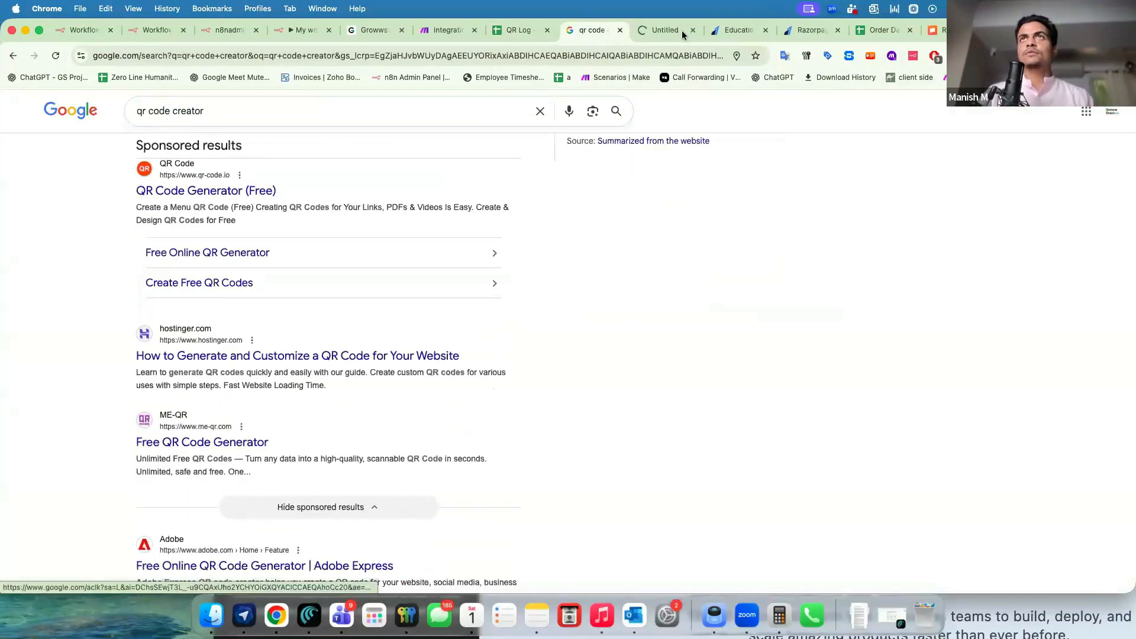
{"action": "left_click_drag", "start_coordinate": [677, 30], "coordinate": [553, 35]}
{"action": "left_click", "coordinate": [332, 329]}
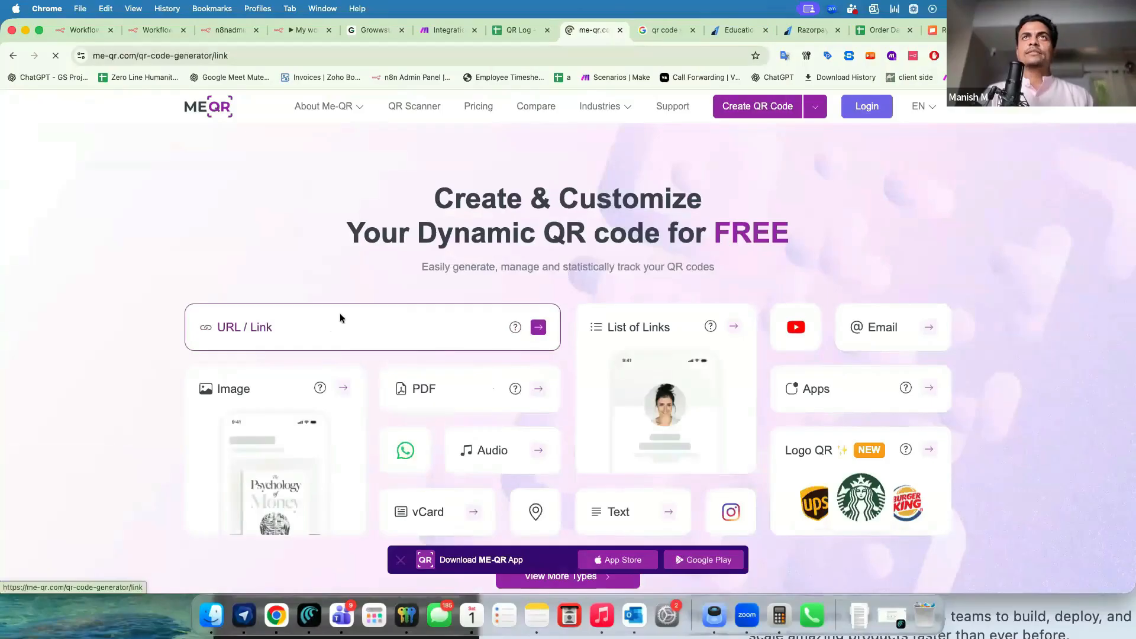
Create and download a QR code for the Location-A webhook URL copied from QR Log B2.
{"action": "left_click", "coordinate": [518, 30]}
{"action": "left_click", "coordinate": [322, 295]}
{"action": "key", "text": "super+c"}
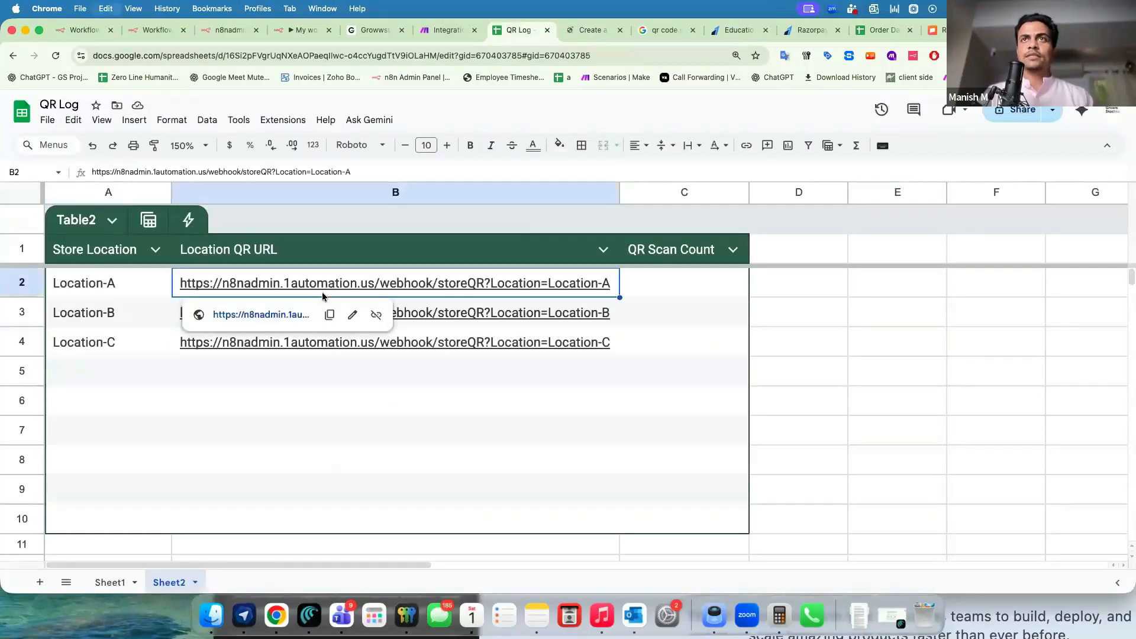
{"action": "left_click", "coordinate": [592, 30]}
{"action": "left_click", "coordinate": [433, 299]}
{"action": "key", "text": "super+v"}
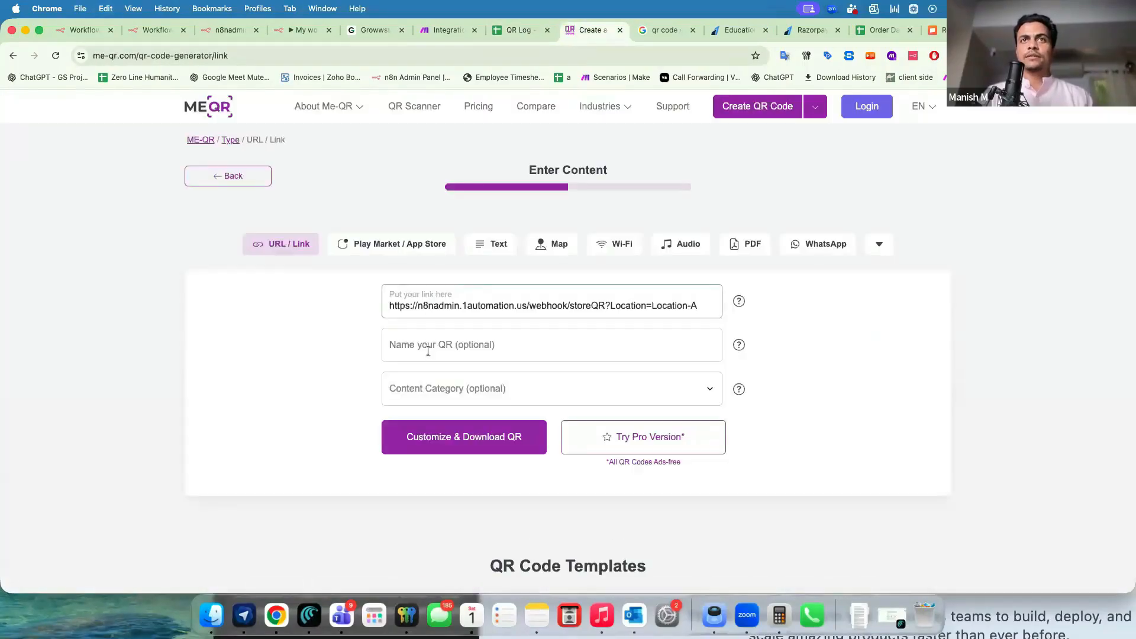
{"action": "left_click", "coordinate": [428, 351]}
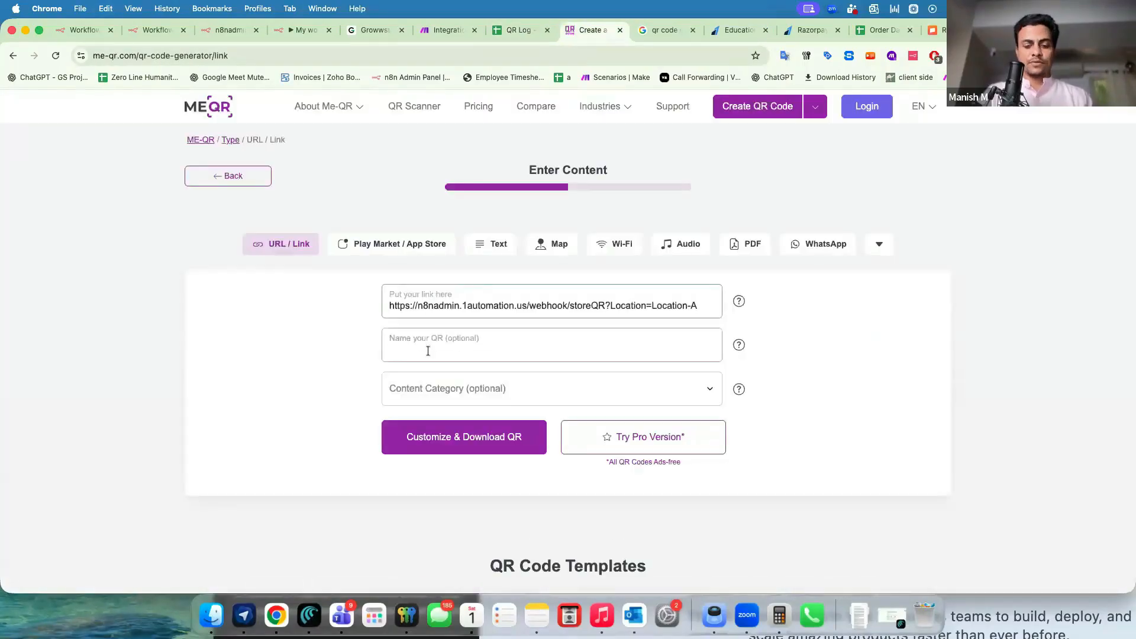
{"action": "left_click", "coordinate": [451, 439]}
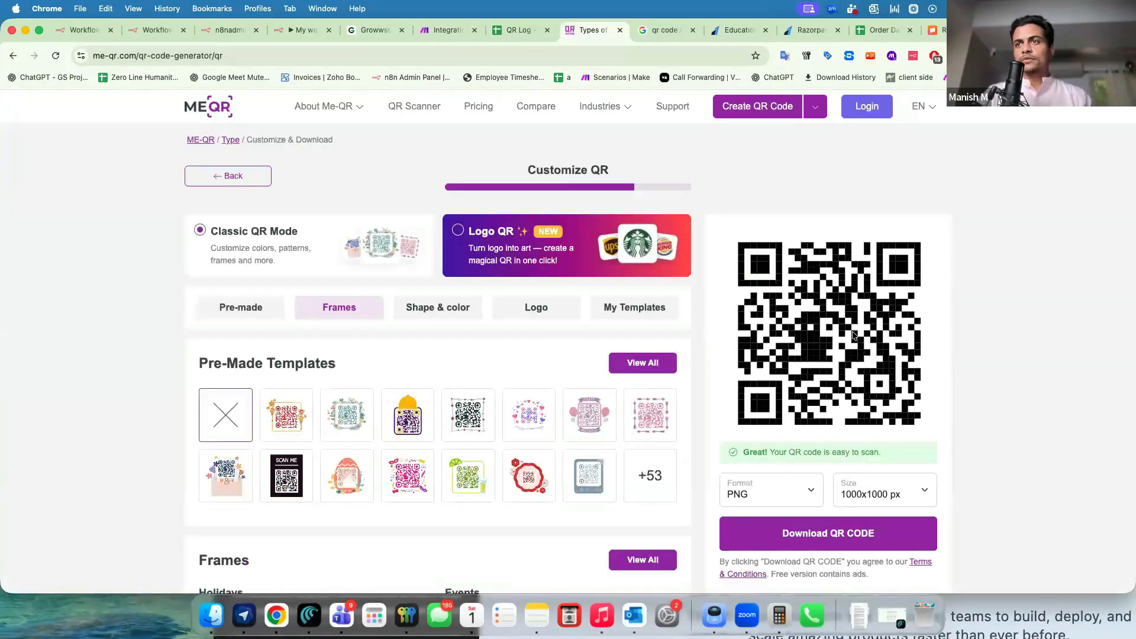
{"action": "left_click", "coordinate": [787, 535]}
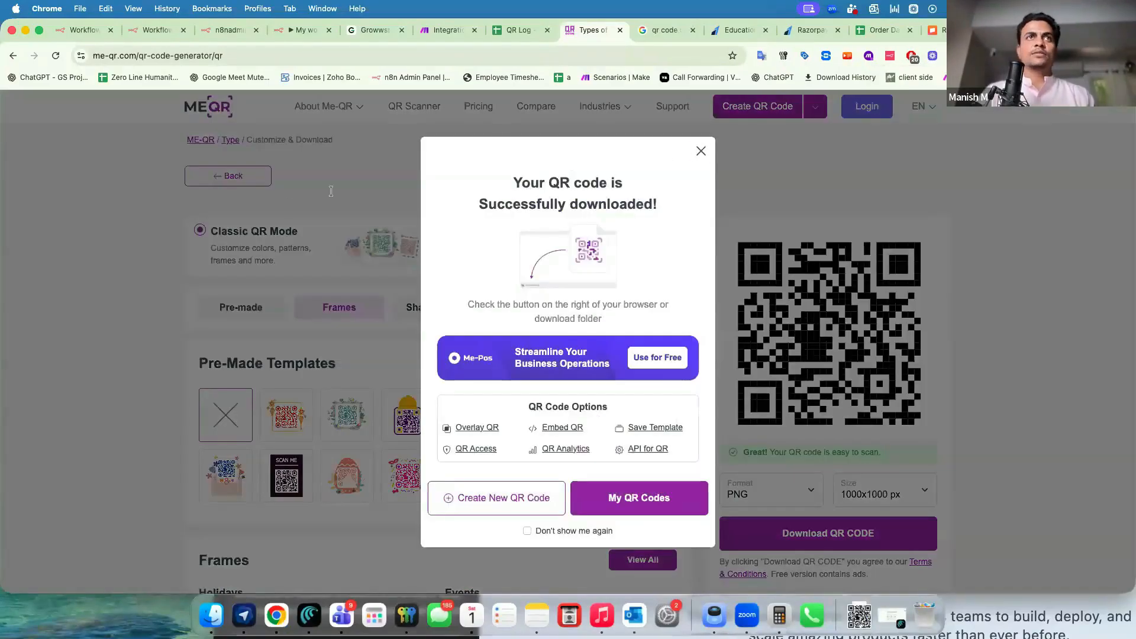
{"action": "left_click", "coordinate": [700, 152]}
Update the QR code with the Location-B webhook link and download the Location-B image.
{"action": "left_click", "coordinate": [219, 178]}
{"action": "left_click", "coordinate": [701, 289]}
{"action": "left_click", "coordinate": [347, 284]}
{"action": "left_click", "coordinate": [441, 308]}
{"action": "key", "text": "super+v"}
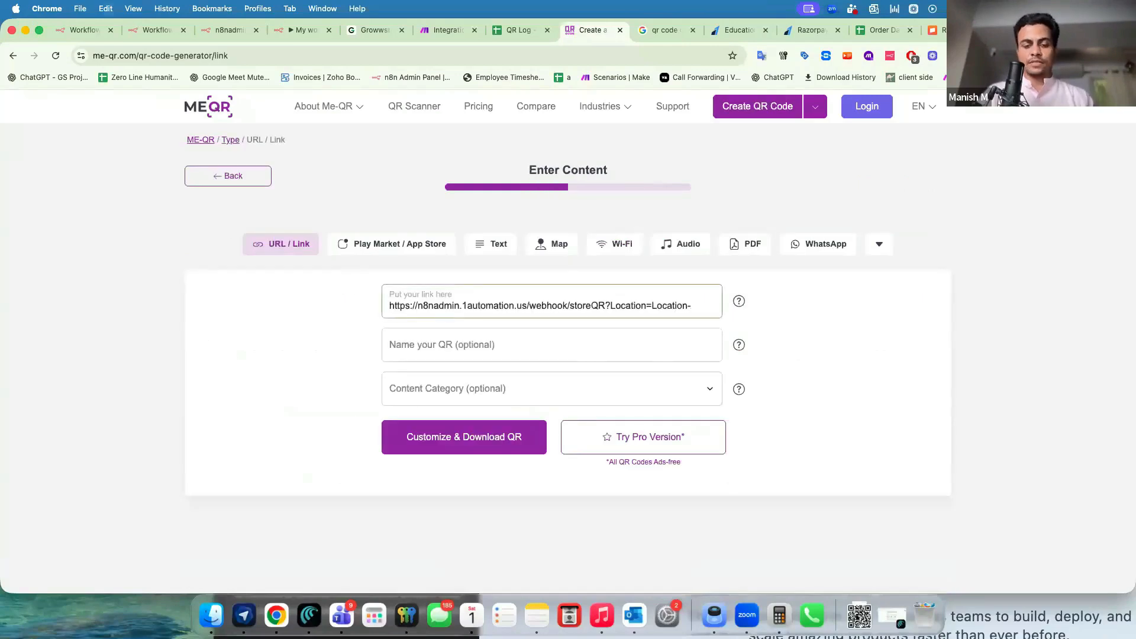
{"action": "left_click", "coordinate": [451, 332]}
{"action": "type", "text": "Location-B"}
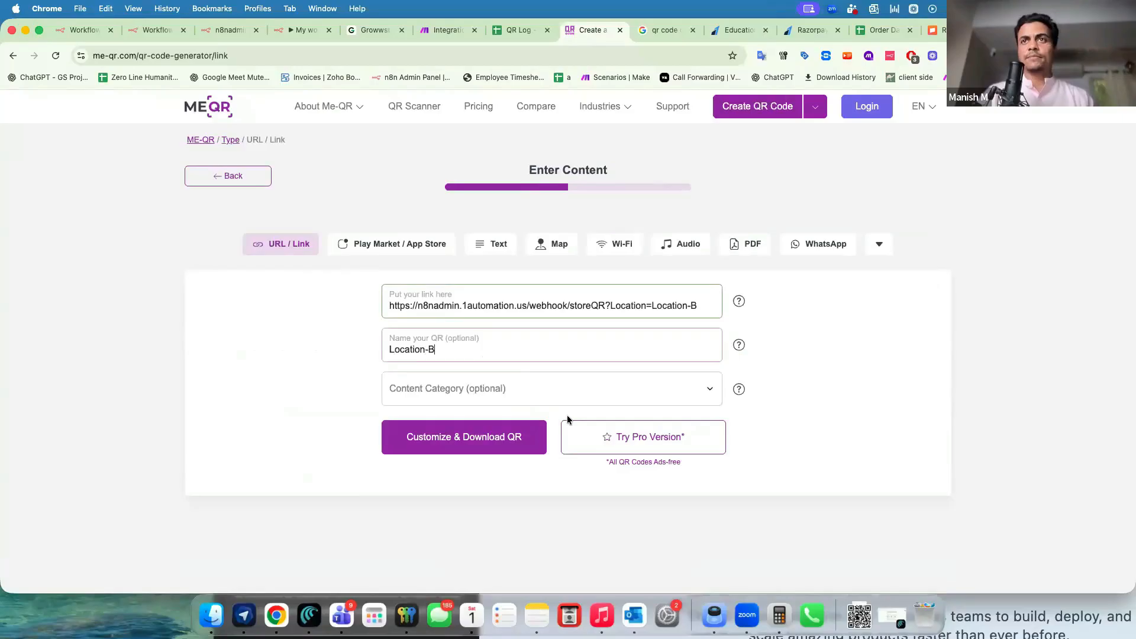
{"action": "key", "text": "Return"}
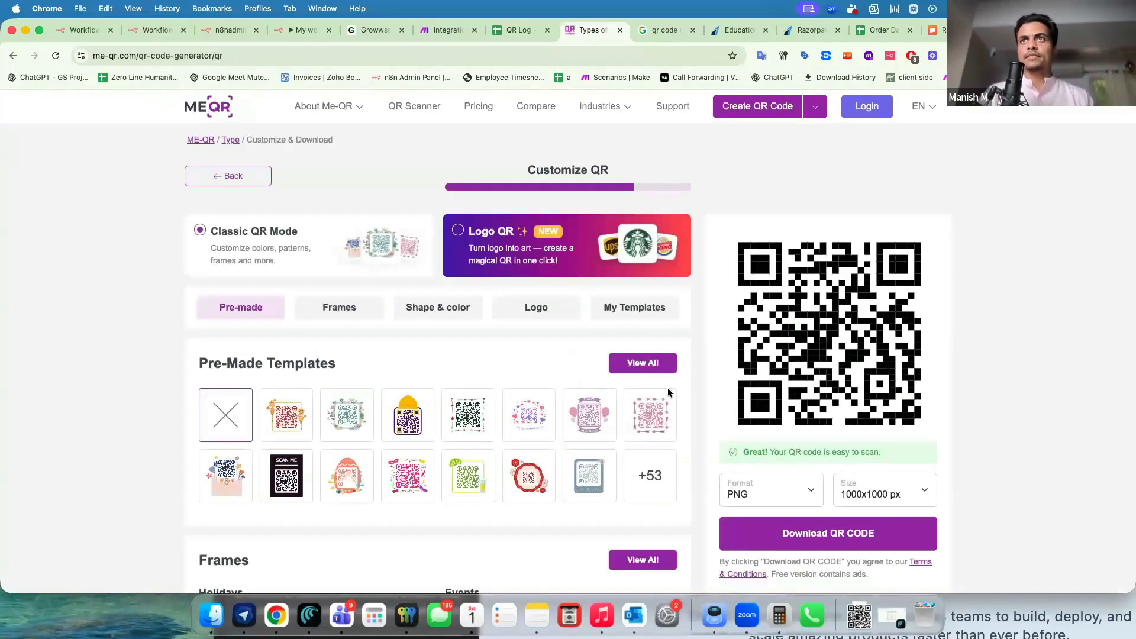
{"action": "left_click", "coordinate": [814, 542]}
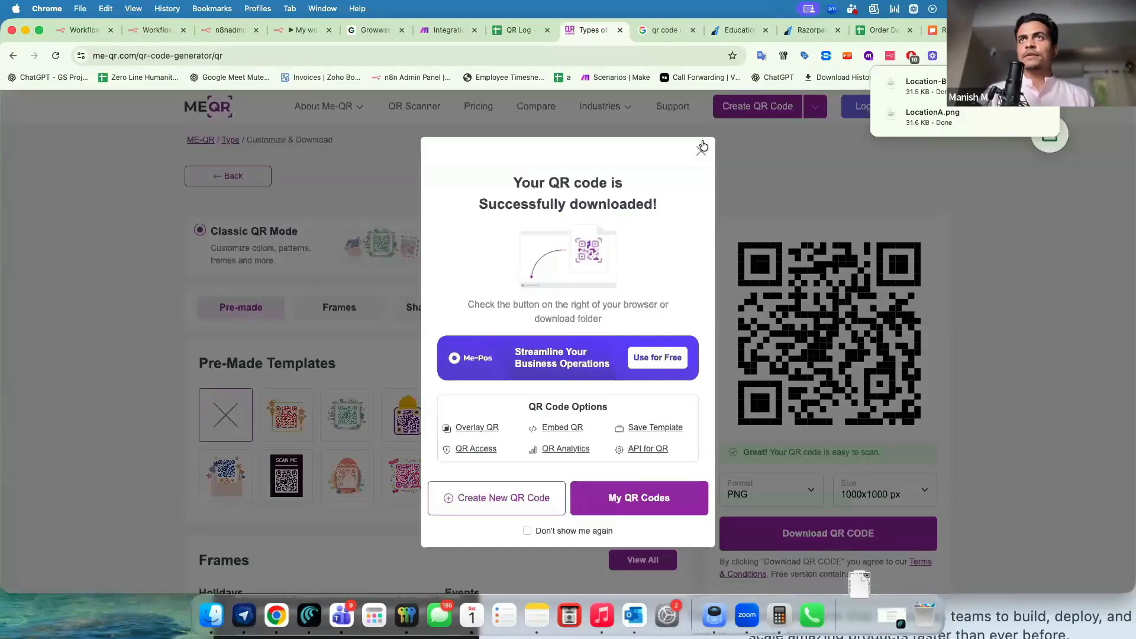
{"action": "left_click", "coordinate": [701, 154]}
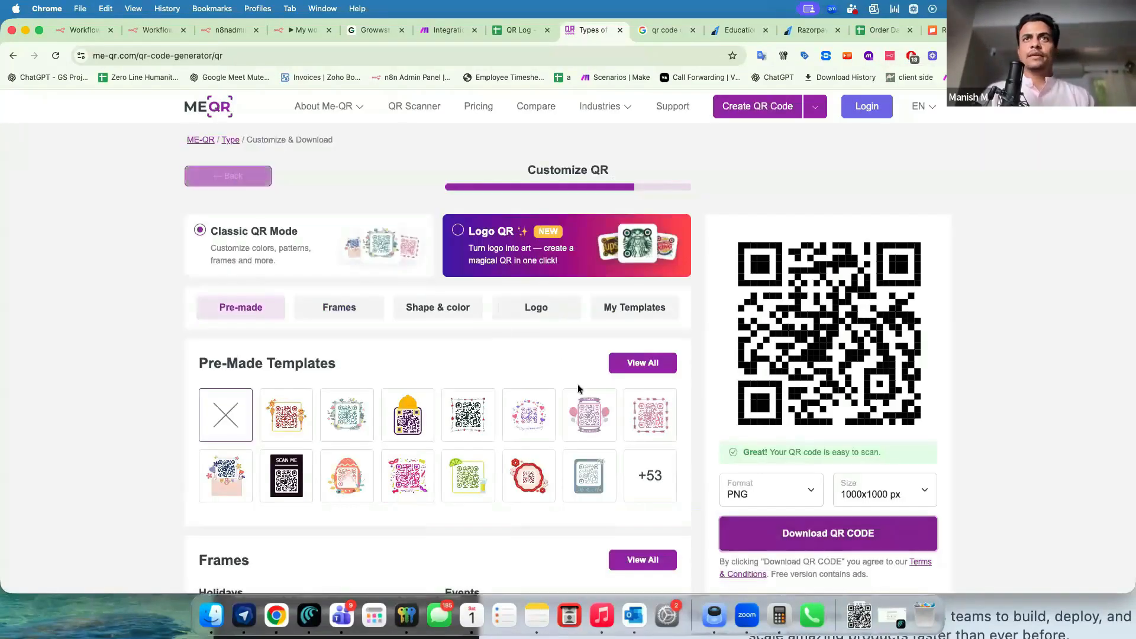
Update the QR code with the Location-C link, name it 'Location-C', download it and bring Downloads over.
{"action": "left_click", "coordinate": [576, 394]}
{"action": "left_click", "coordinate": [539, 402]}
{"action": "left_click", "coordinate": [368, 282]}
{"action": "left_click", "coordinate": [422, 300]}
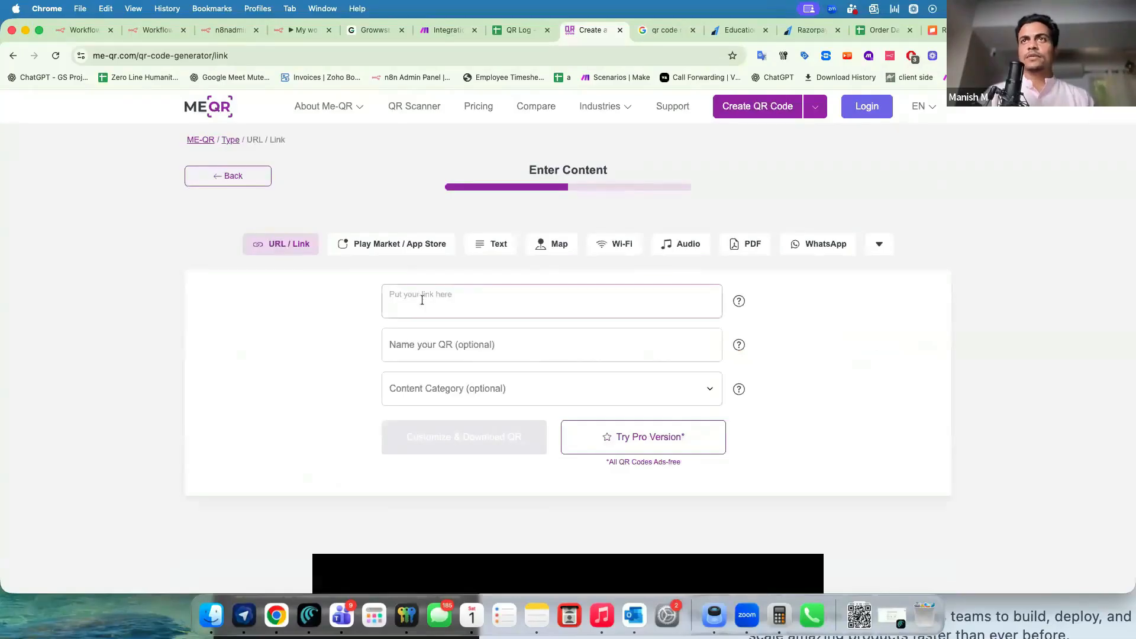
{"action": "key", "text": "super+v"}
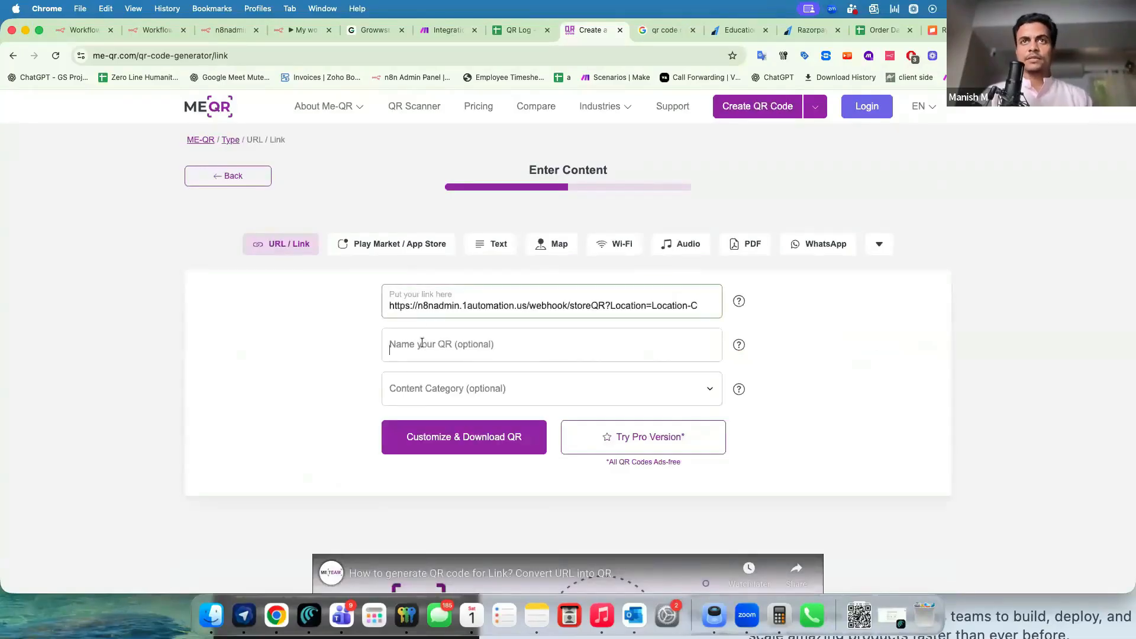
{"action": "left_click", "coordinate": [421, 344]}
{"action": "type", "text": "Location-C"}
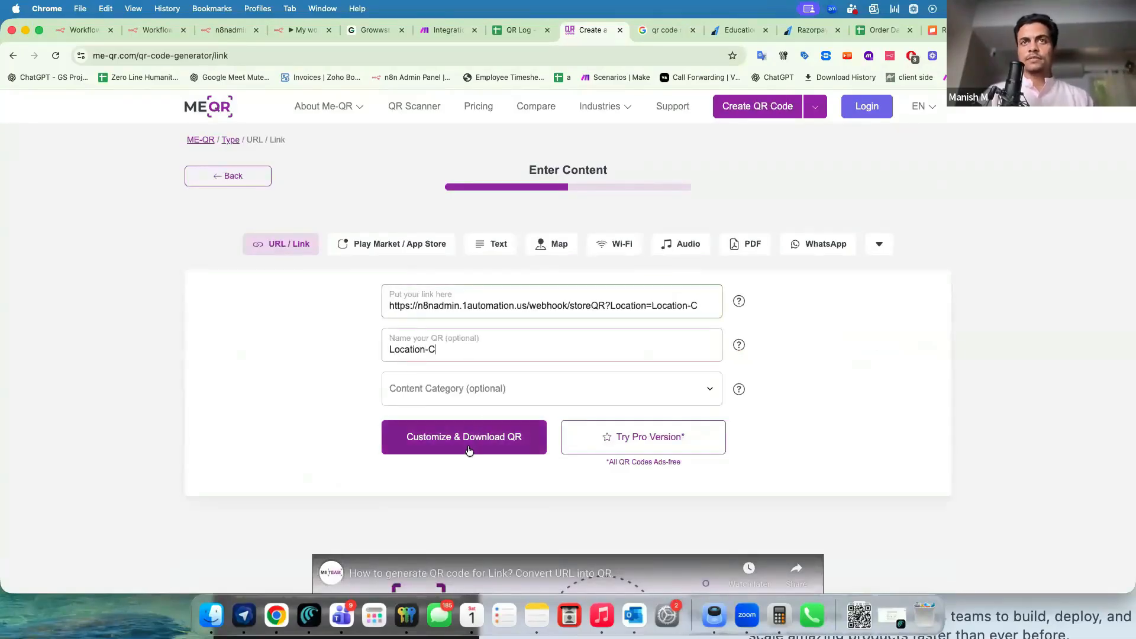
{"action": "left_click", "coordinate": [466, 447]}
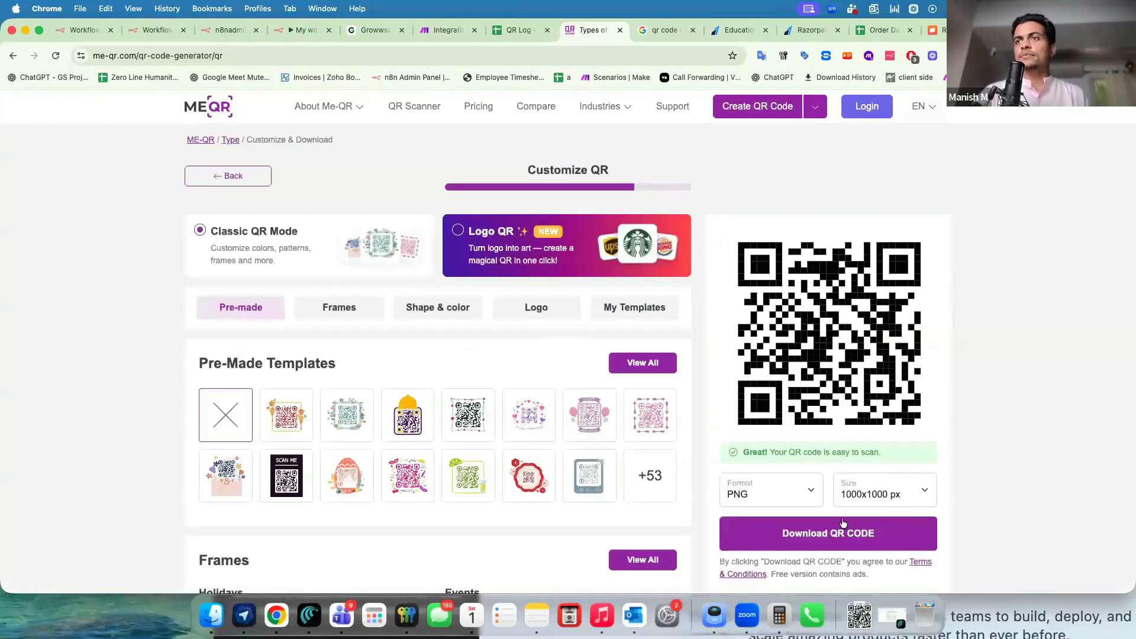
{"action": "left_click", "coordinate": [831, 537]}
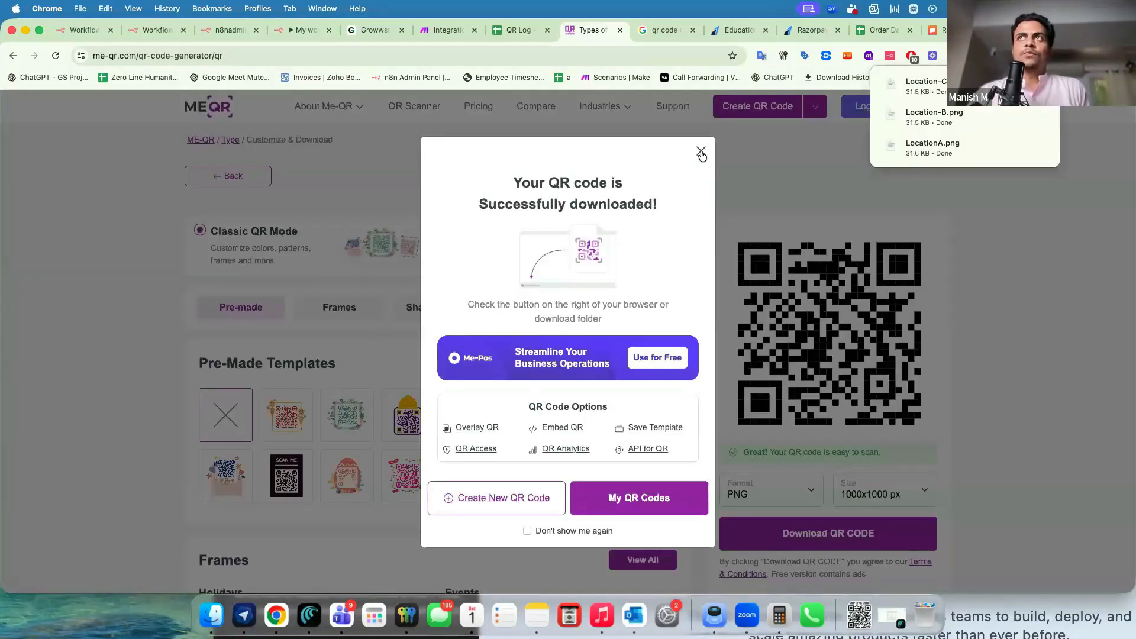
{"action": "left_click", "coordinate": [702, 152]}
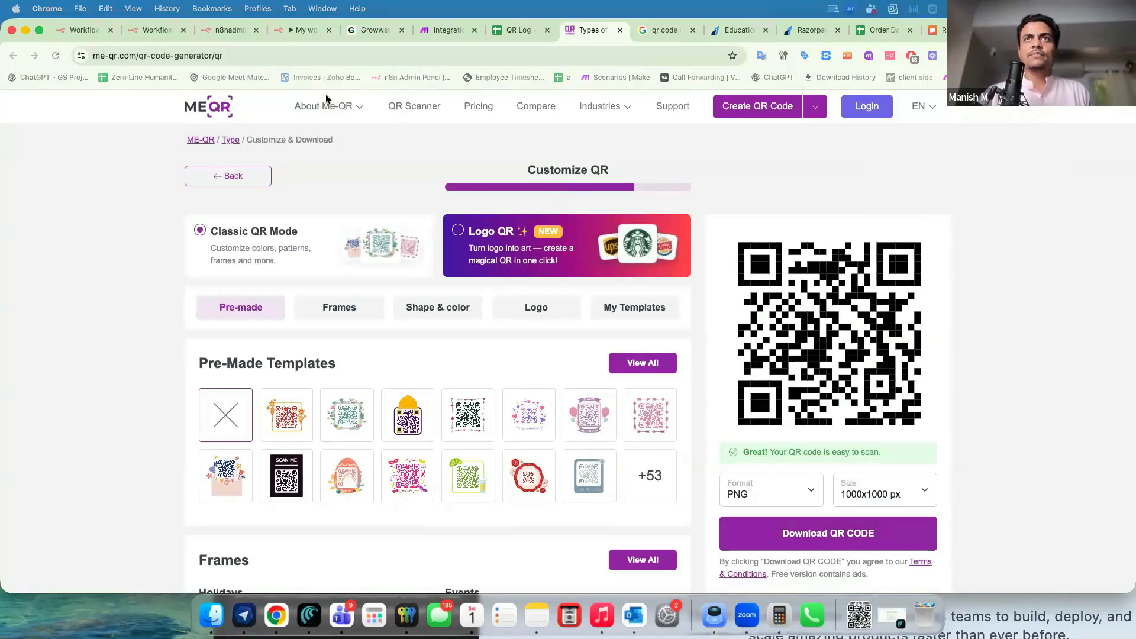
{"action": "left_click_drag", "start_coordinate": [326, 99], "coordinate": [630, 83]}
{"action": "left_click", "coordinate": [652, 93]}
Switch the Downloads folder view to Gallery to show file previews.
{"action": "left_click", "coordinate": [609, 95]}
{"action": "left_click", "coordinate": [610, 94]}
{"action": "left_click", "coordinate": [609, 72]}
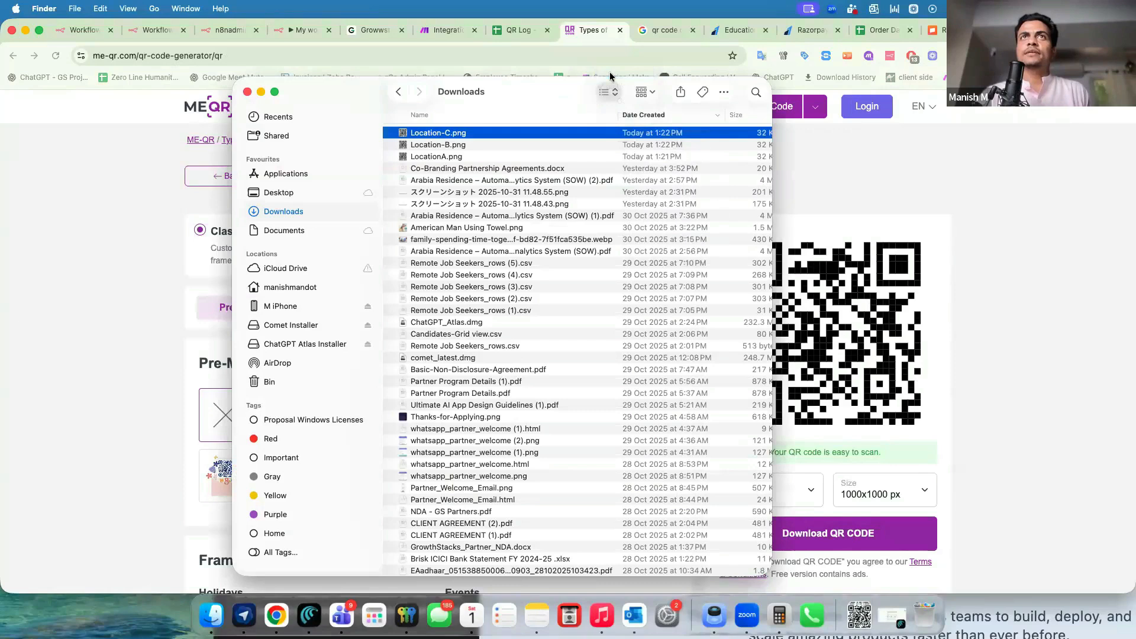
{"action": "left_click", "coordinate": [610, 90]}
{"action": "left_click", "coordinate": [616, 118]}
{"action": "scroll", "coordinate": [545, 554], "scroll_direction": "right", "scroll_amount": 3}
Preview the Location-B and Location-C QR images, then return to the browser.
{"action": "left_click", "coordinate": [437, 559]}
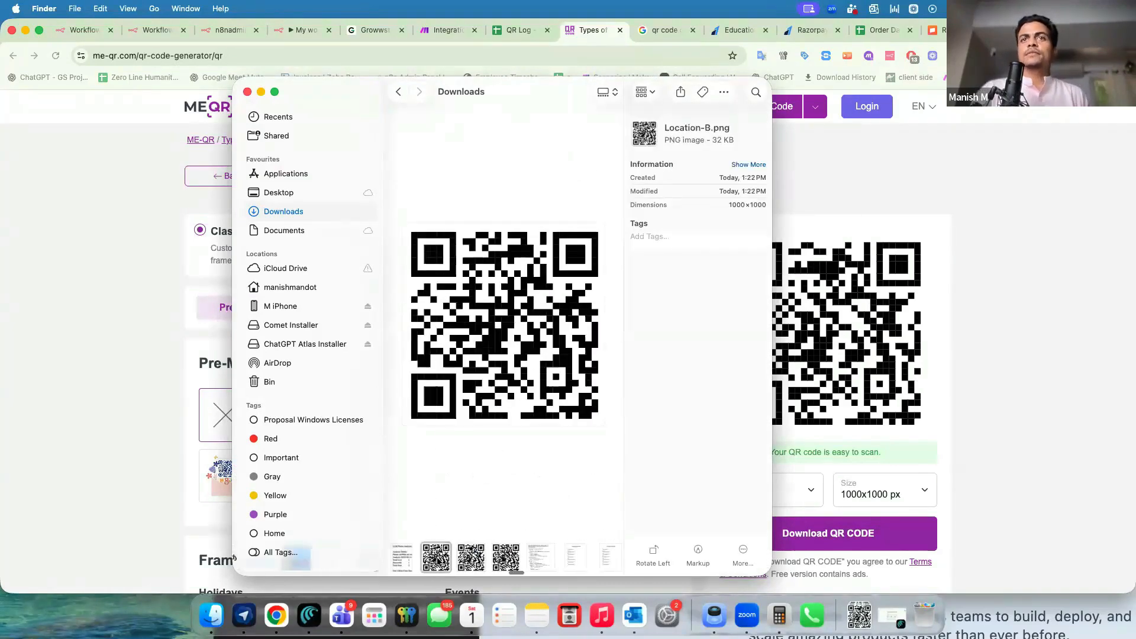
{"action": "key", "text": "Right"}
{"action": "key", "text": "Right"}
{"action": "key", "text": "Right"}
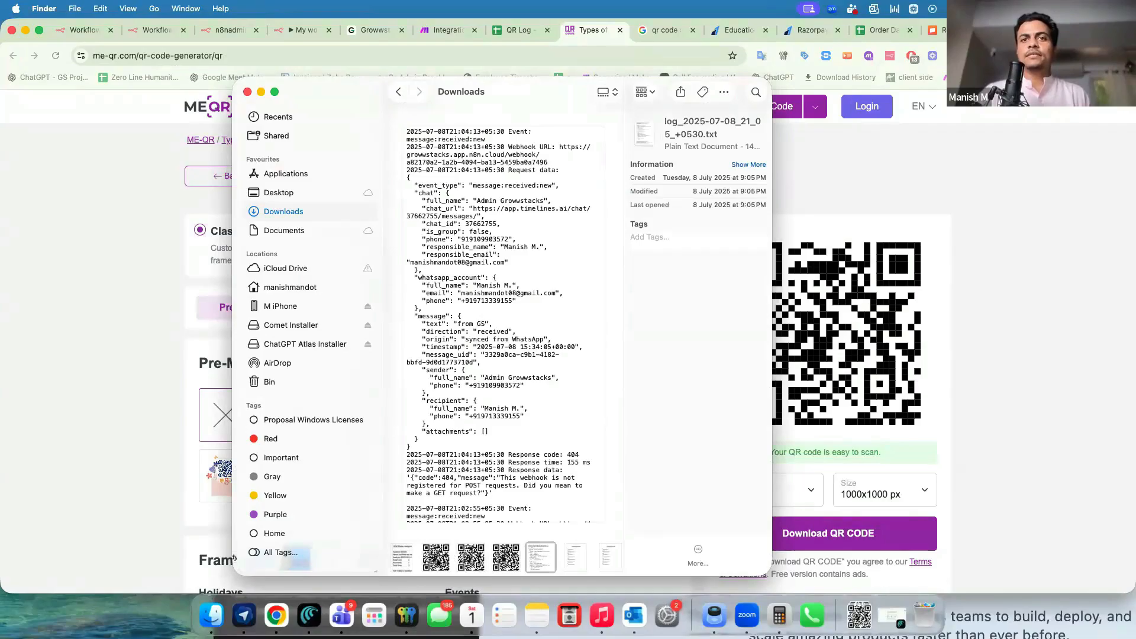
{"action": "left_click", "coordinate": [426, 568]}
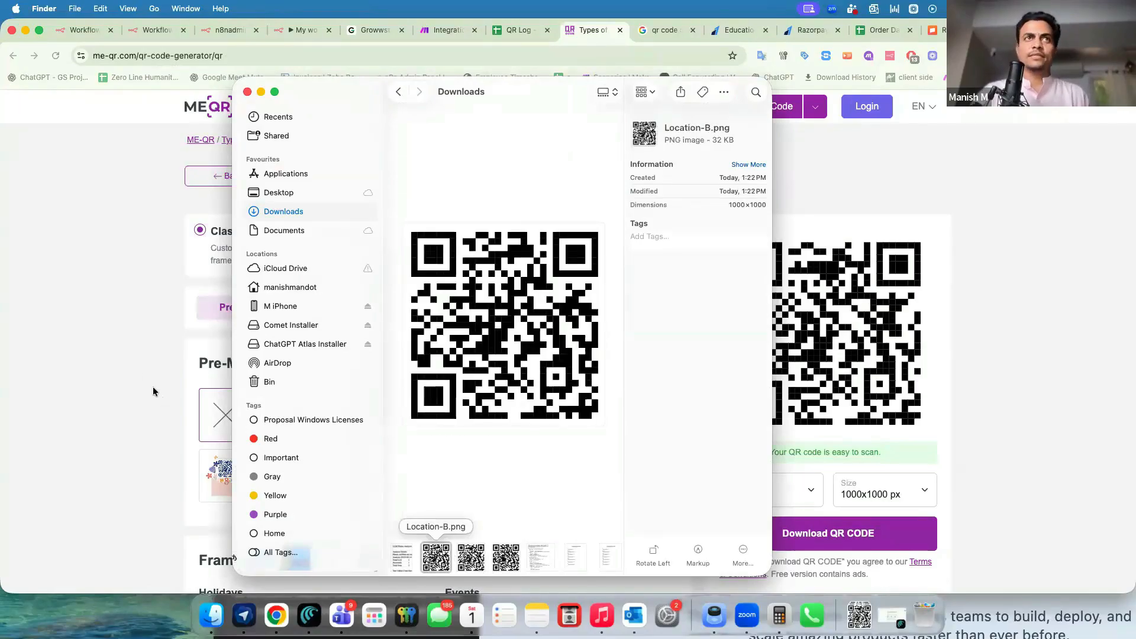
{"action": "left_click", "coordinate": [541, 31]}
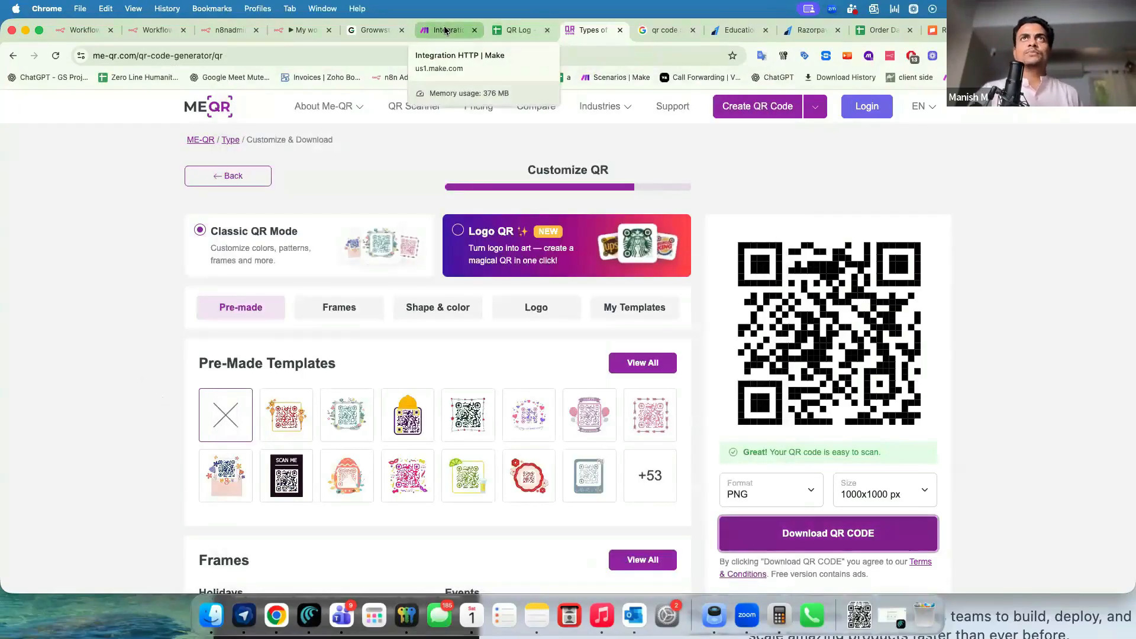
Set the n8n Google Sheets node's document to the QR Log spreadsheet.
{"action": "left_click", "coordinate": [445, 29]}
{"action": "left_click", "coordinate": [323, 34]}
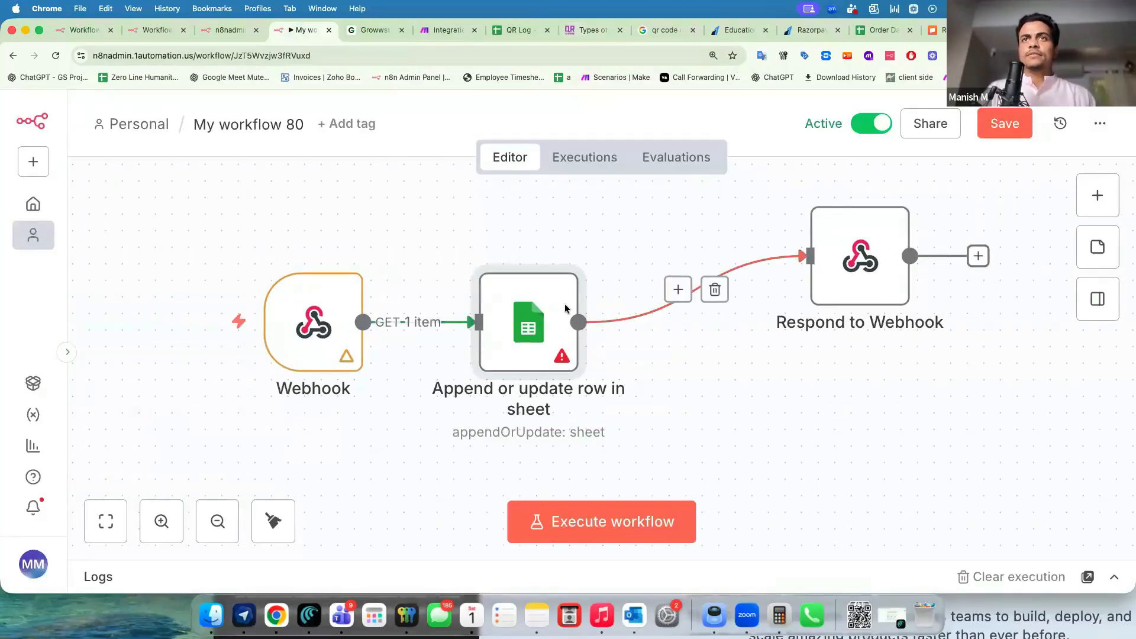
{"action": "double_click", "coordinate": [537, 335]}
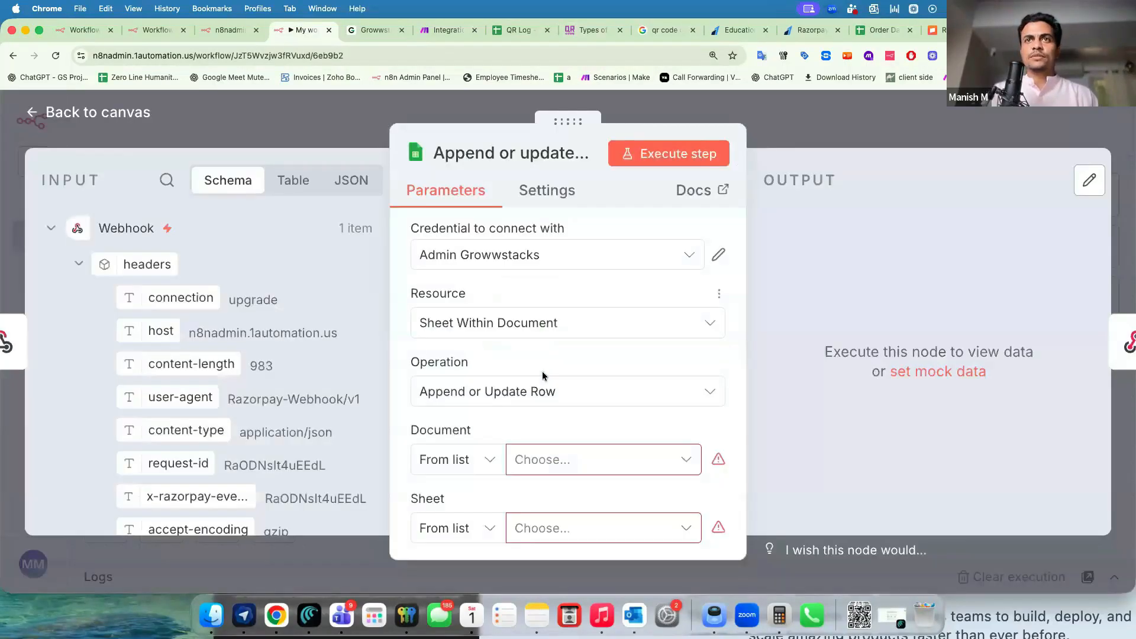
{"action": "left_click", "coordinate": [546, 445]}
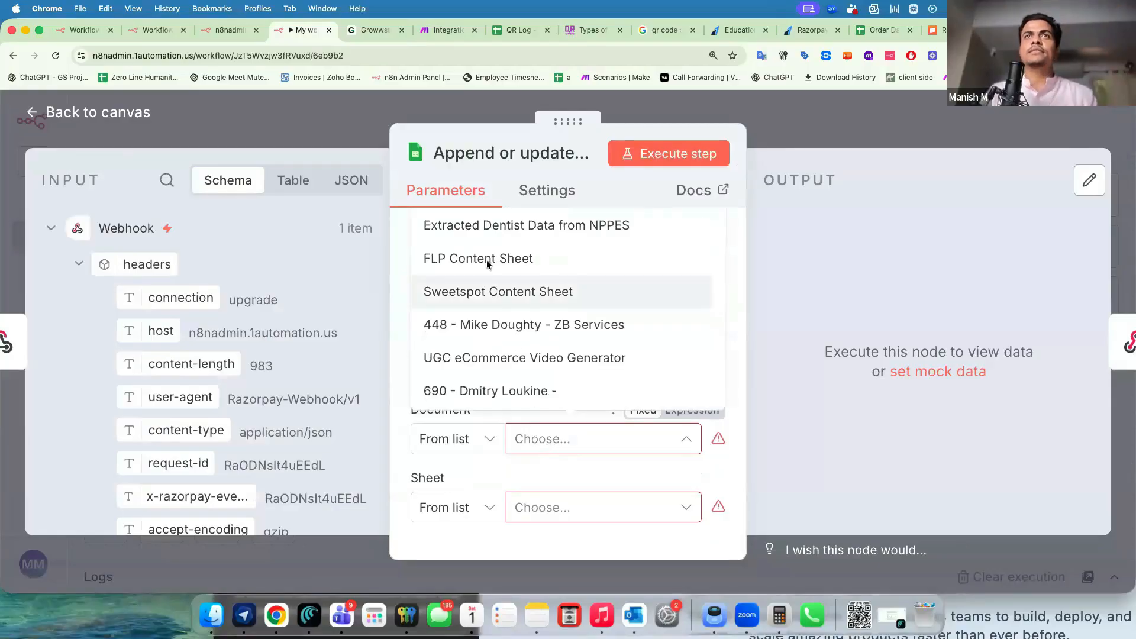
{"action": "scroll", "coordinate": [487, 296], "scroll_direction": "up", "scroll_amount": 2}
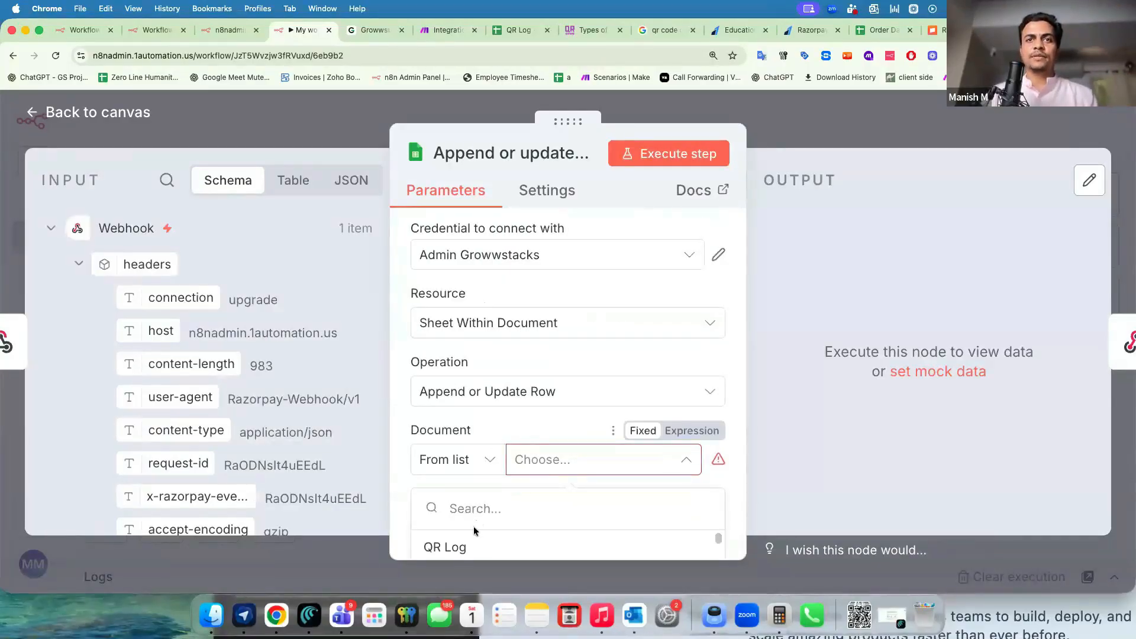
{"action": "left_click", "coordinate": [467, 545]}
{"action": "scroll", "coordinate": [481, 439], "scroll_direction": "down", "scroll_amount": 1}
{"action": "key", "text": "Escape"}
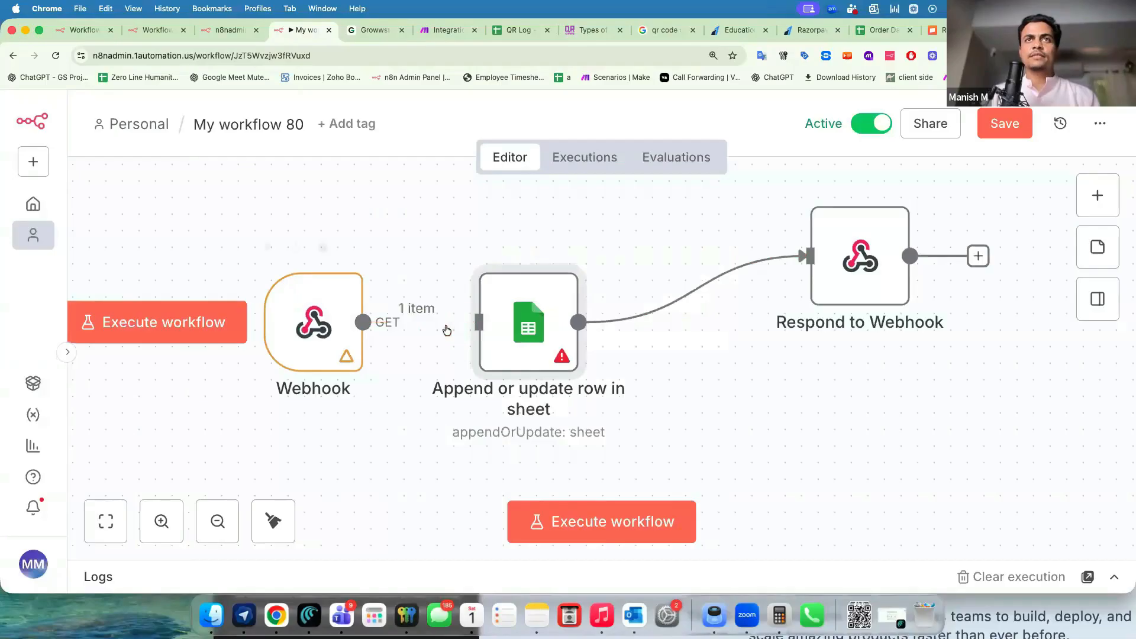
Save the workflow and inspect the failed 13:23:33 run in Executions.
{"action": "left_click", "coordinate": [983, 131]}
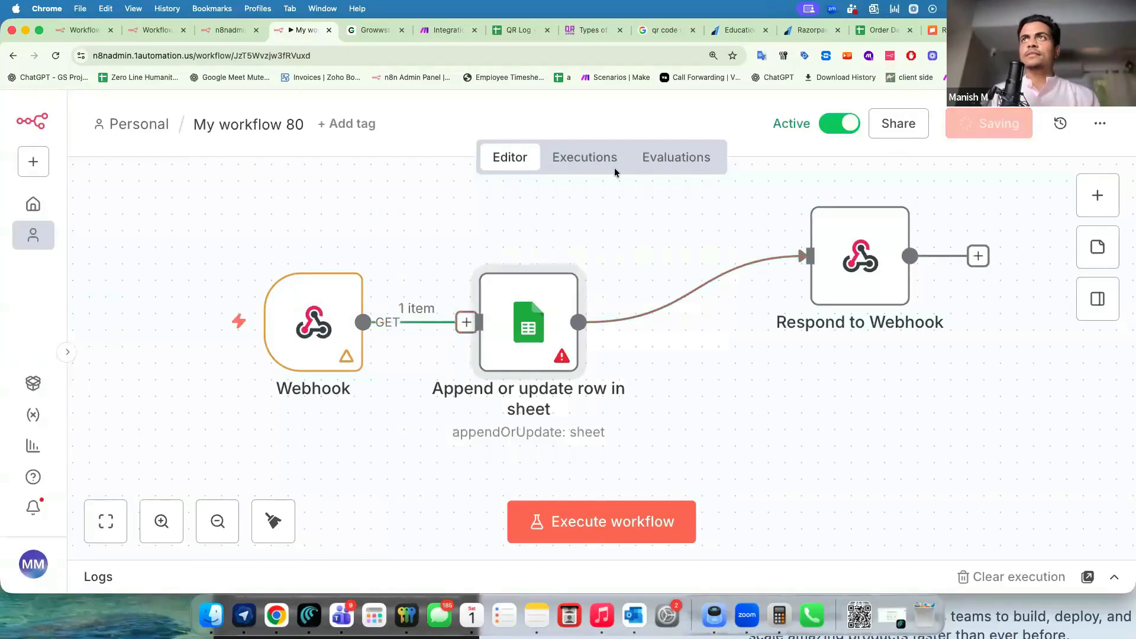
{"action": "left_click", "coordinate": [580, 157]}
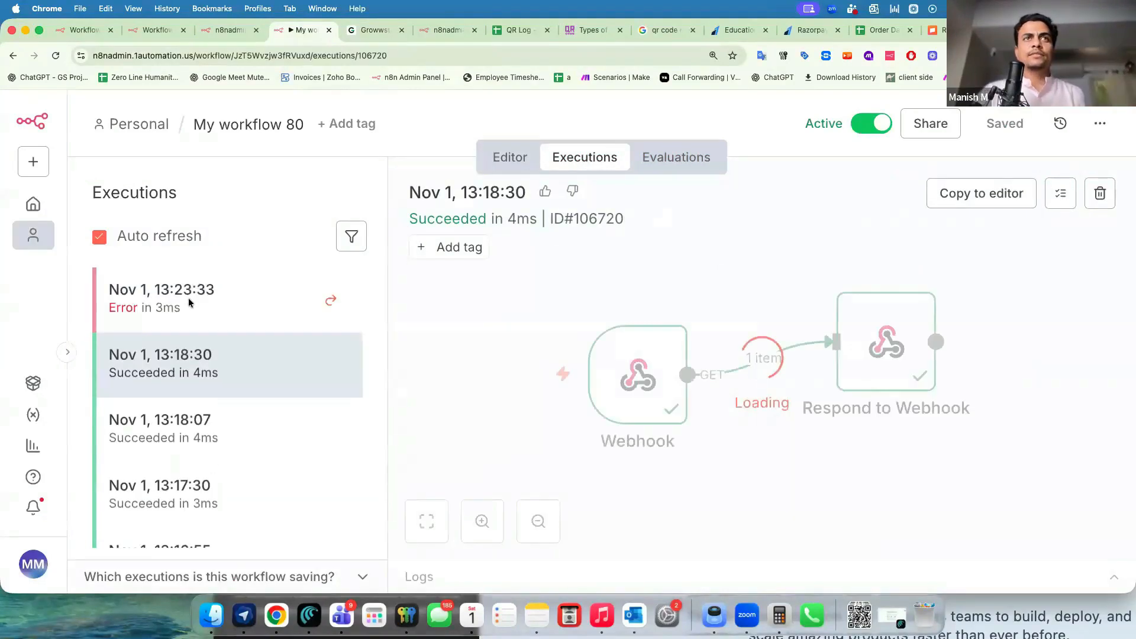
{"action": "left_click", "coordinate": [188, 297]}
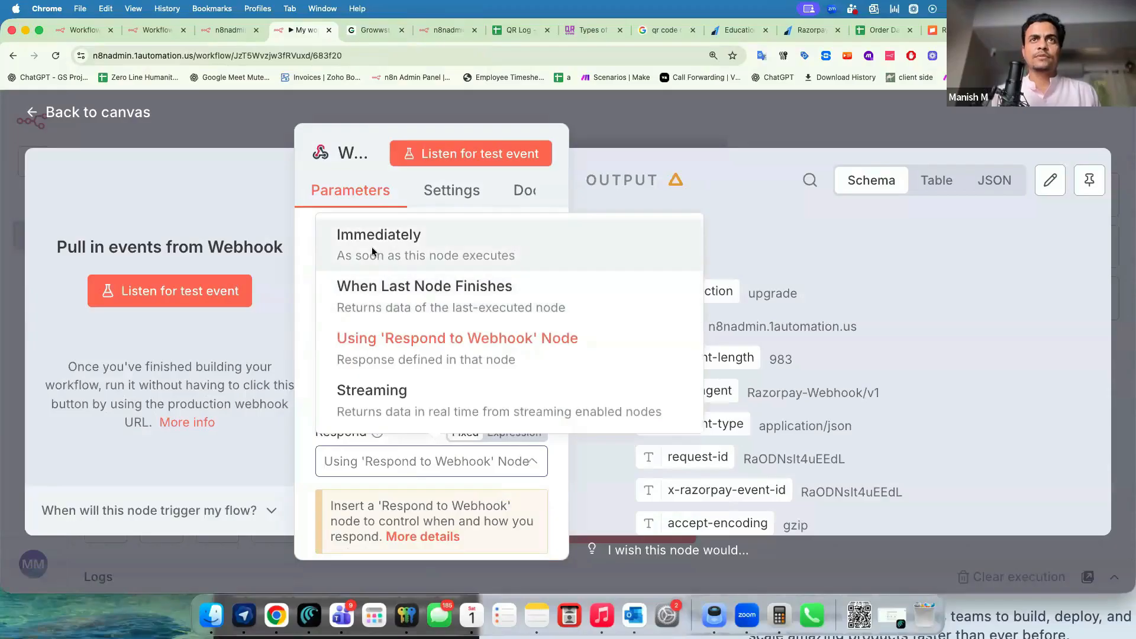
{"action": "left_click", "coordinate": [371, 247]}
{"action": "left_click", "coordinate": [773, 133]}
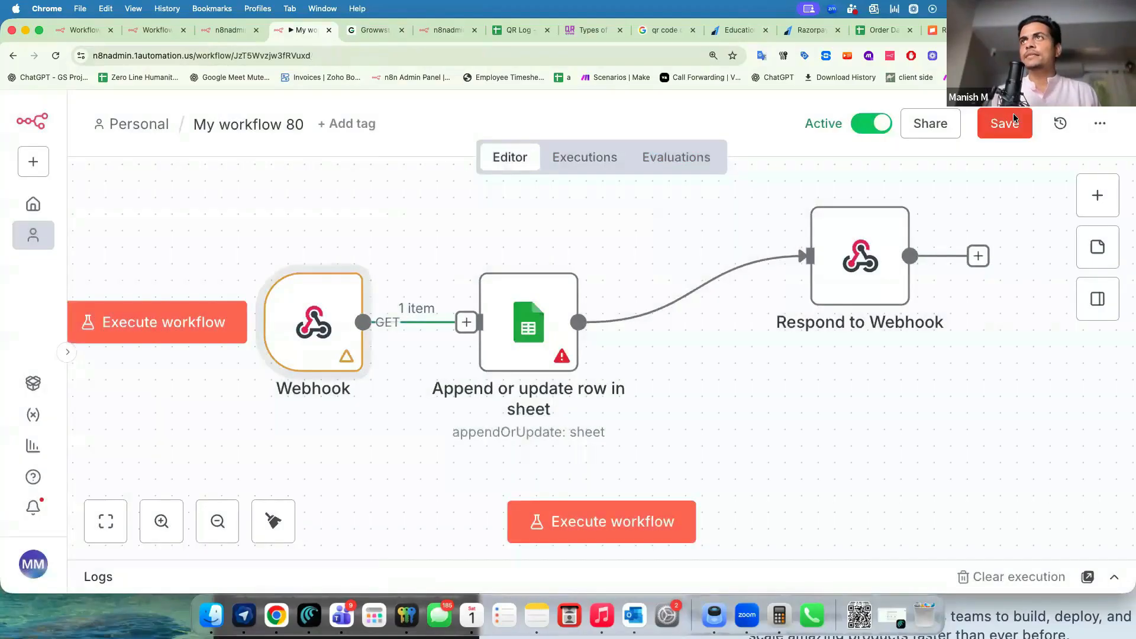
{"action": "left_click", "coordinate": [1013, 118]}
{"action": "left_click", "coordinate": [448, 29]}
{"action": "left_click", "coordinate": [379, 56]}
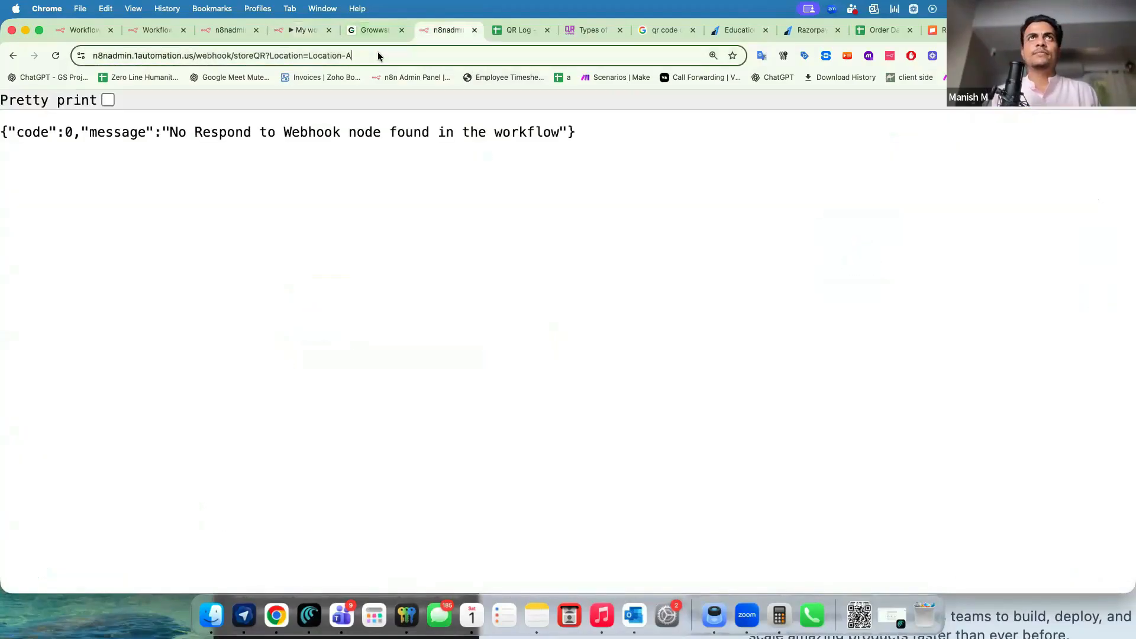
{"action": "key", "text": "Return"}
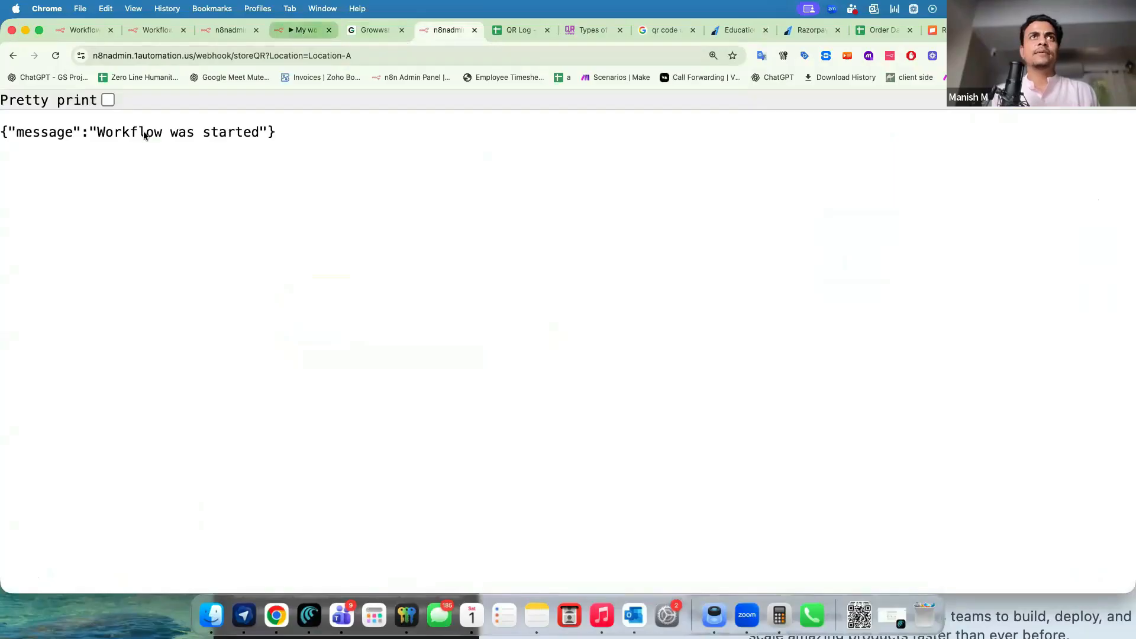
{"action": "left_click_drag", "start_coordinate": [93, 133], "coordinate": [223, 134]}
{"action": "left_click", "coordinate": [296, 31]}
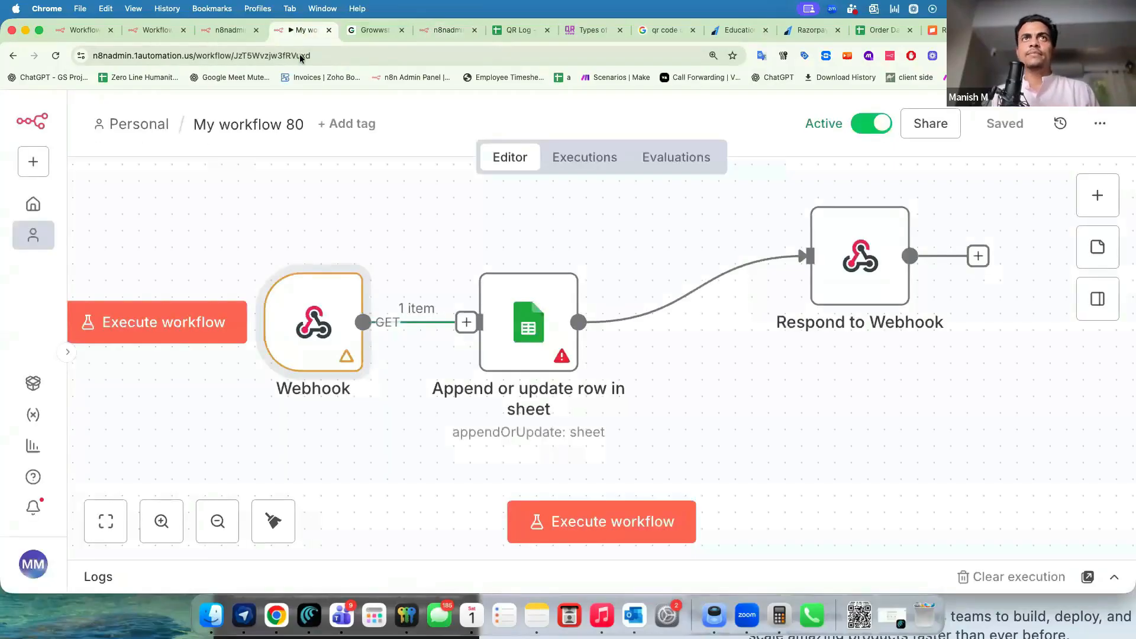
{"action": "left_click", "coordinate": [594, 158]}
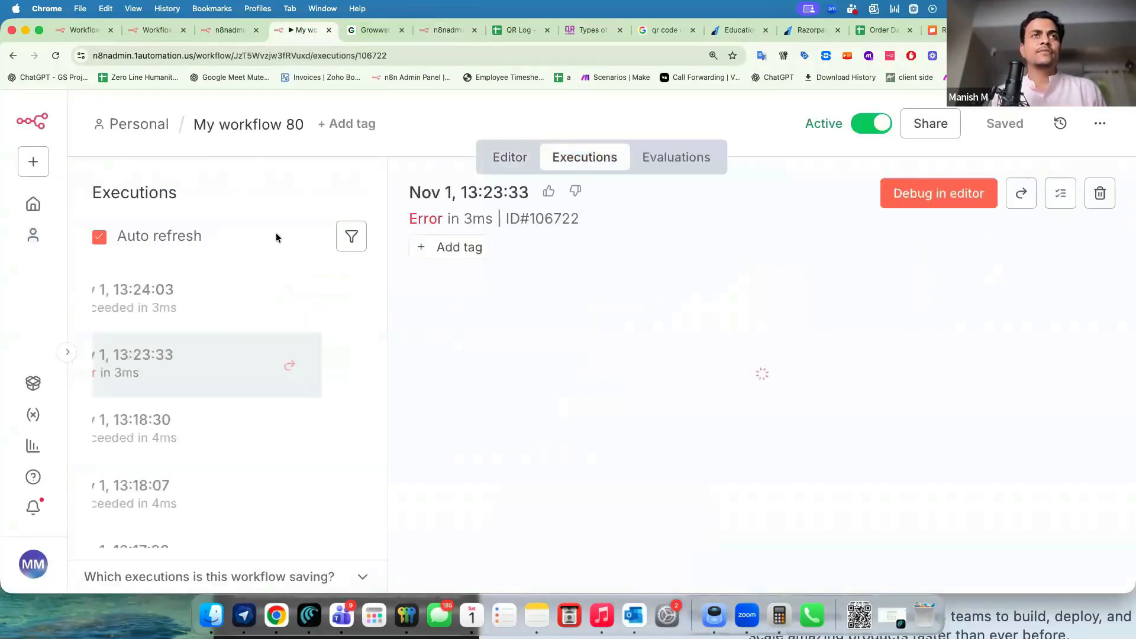
{"action": "left_click", "coordinate": [219, 302]}
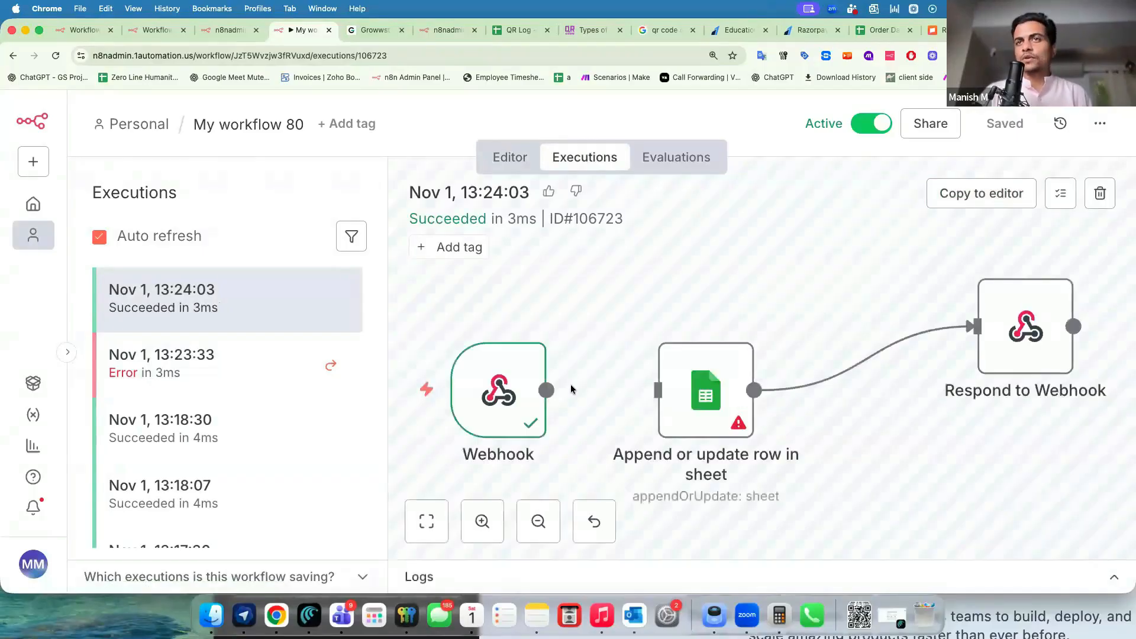
{"action": "double_click", "coordinate": [496, 384]}
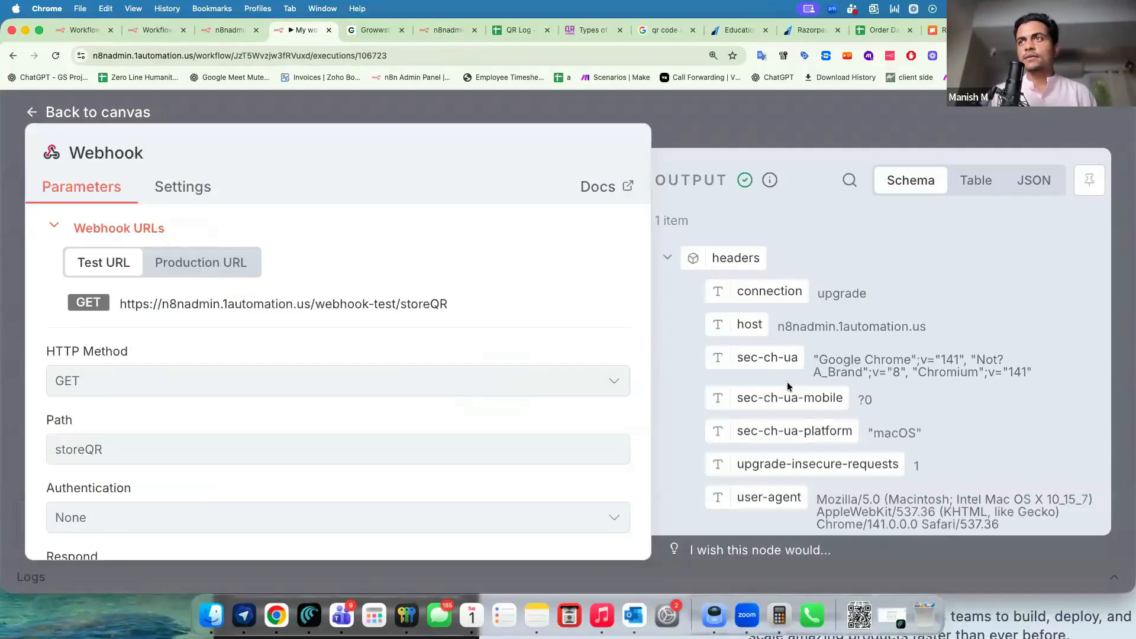
{"action": "scroll", "coordinate": [786, 382], "scroll_direction": "down", "scroll_amount": 10}
{"action": "scroll", "coordinate": [787, 386], "scroll_direction": "down", "scroll_amount": 5}
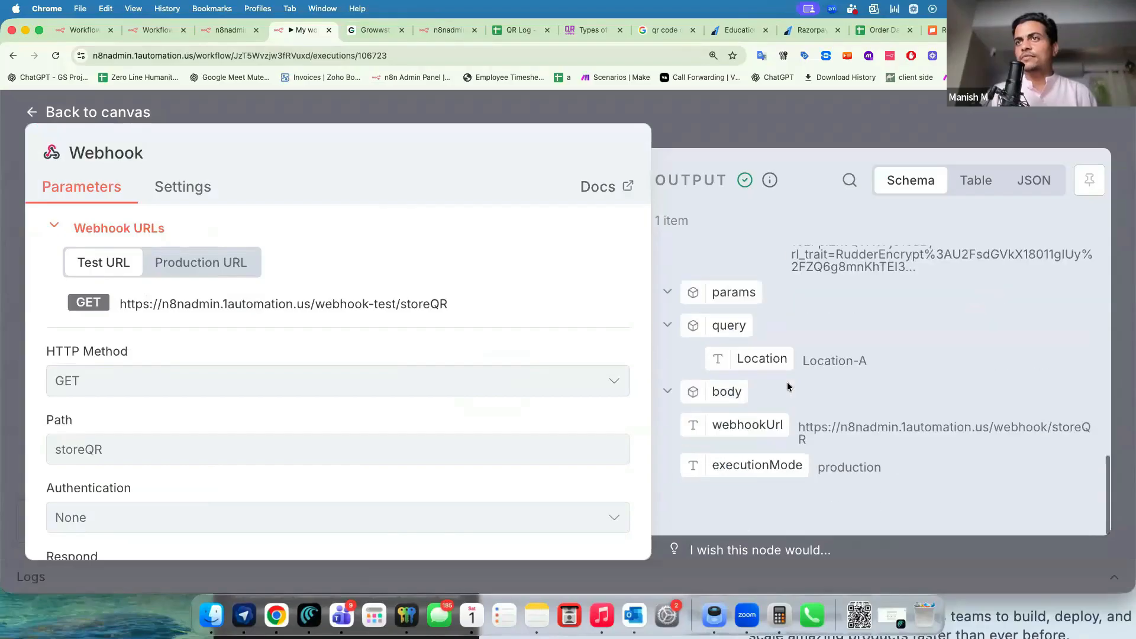
{"action": "mouse_move", "coordinate": [800, 360]}
{"action": "left_mouse_down"}
{"action": "mouse_move", "coordinate": [867, 362]}
{"action": "mouse_move", "coordinate": [807, 363]}
{"action": "left_mouse_up"}
{"action": "scroll", "coordinate": [808, 362], "scroll_direction": "up", "scroll_amount": 1}
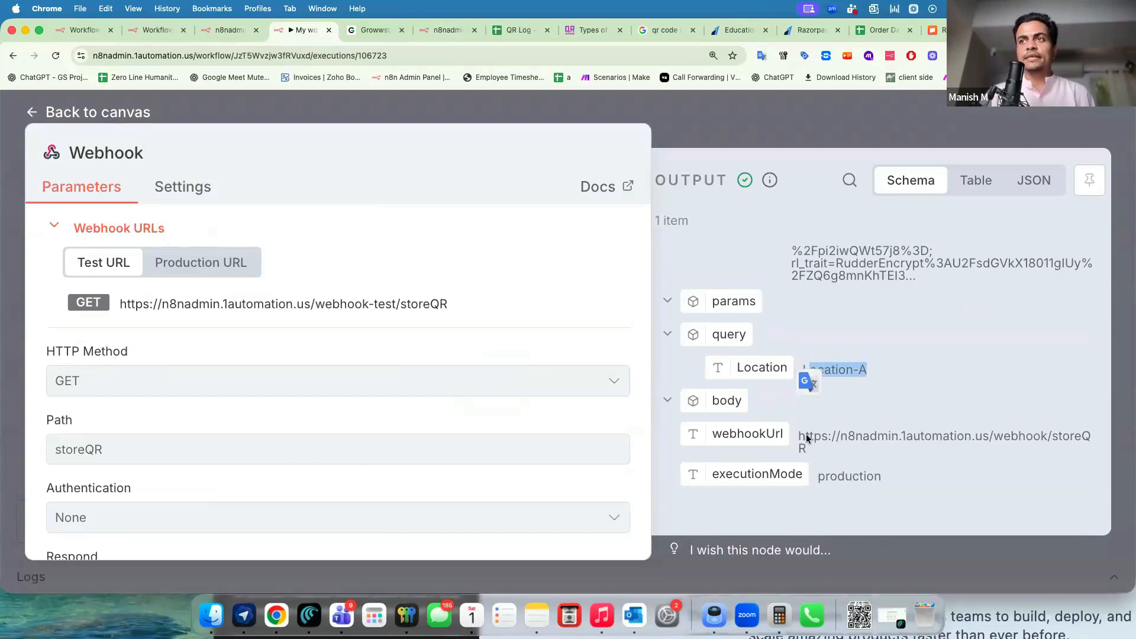
{"action": "left_click_drag", "start_coordinate": [807, 437], "coordinate": [808, 457]}
{"action": "left_click", "coordinate": [843, 382]}
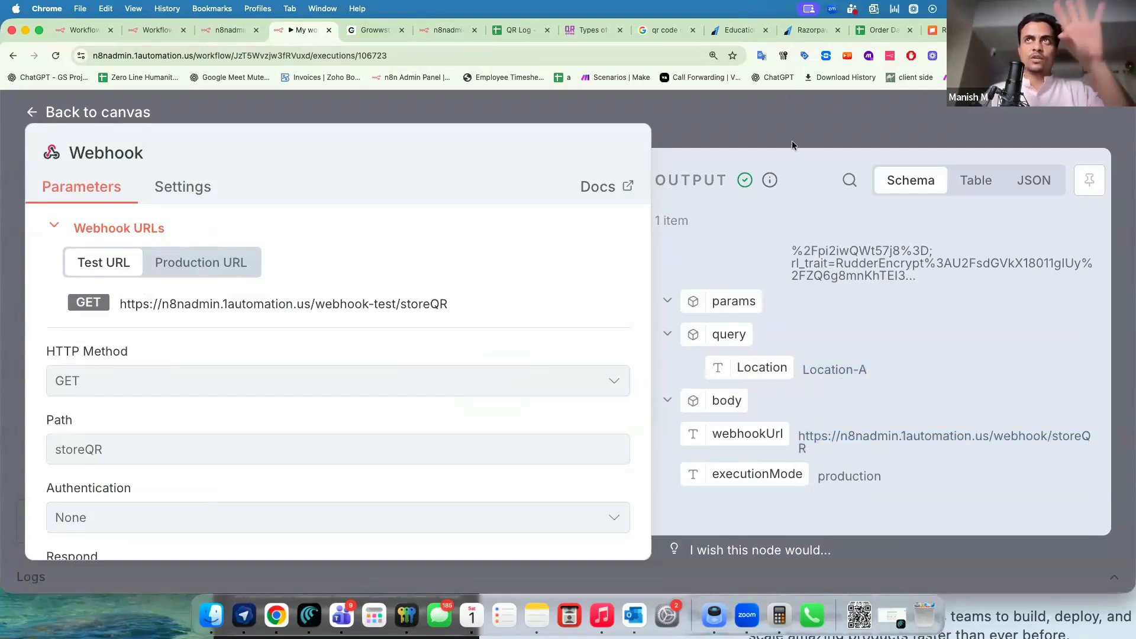
{"action": "left_click", "coordinate": [781, 122]}
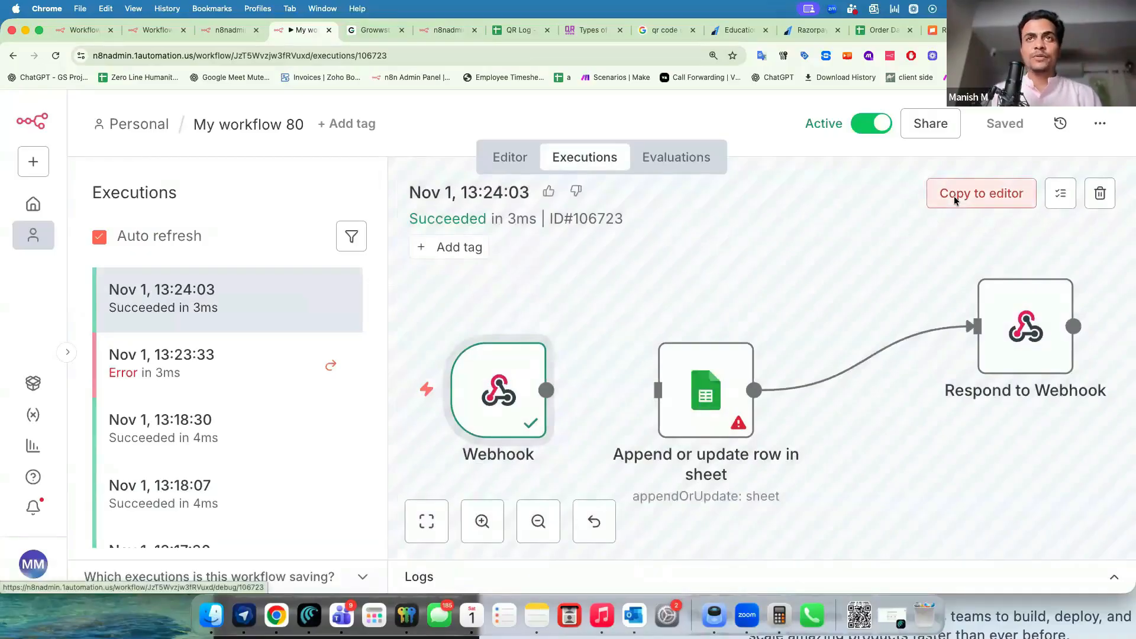
Copy the successful execution to the editor and set the append-or-update step's sheet to Sheet2.
{"action": "left_click", "coordinate": [953, 195]}
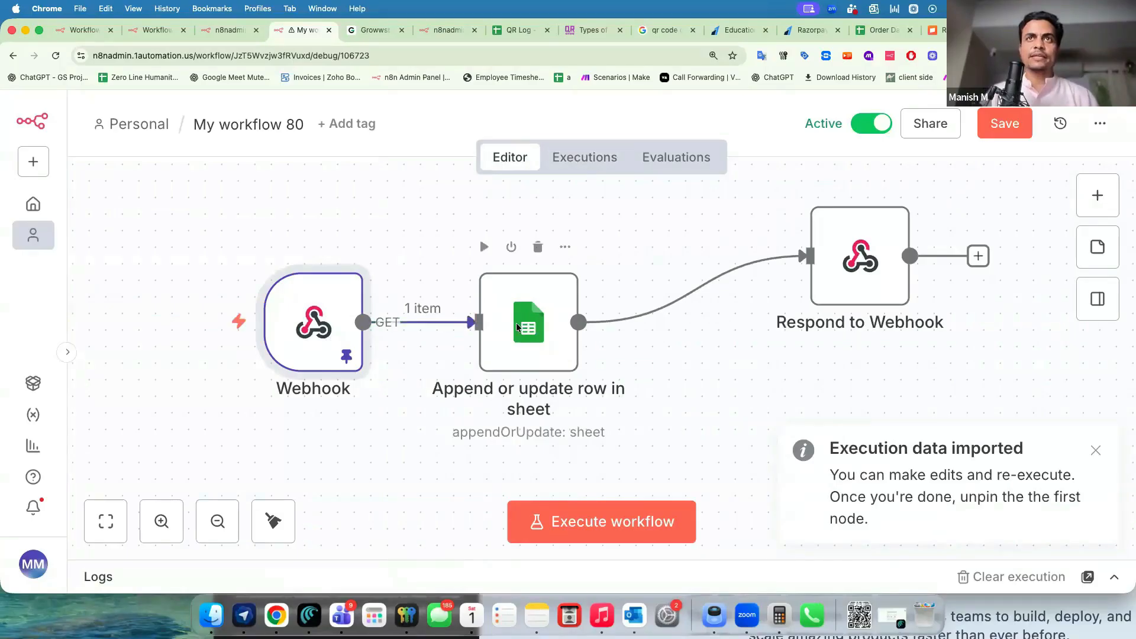
{"action": "left_click_drag", "start_coordinate": [515, 322], "coordinate": [516, 338]}
{"action": "double_click", "coordinate": [516, 380]}
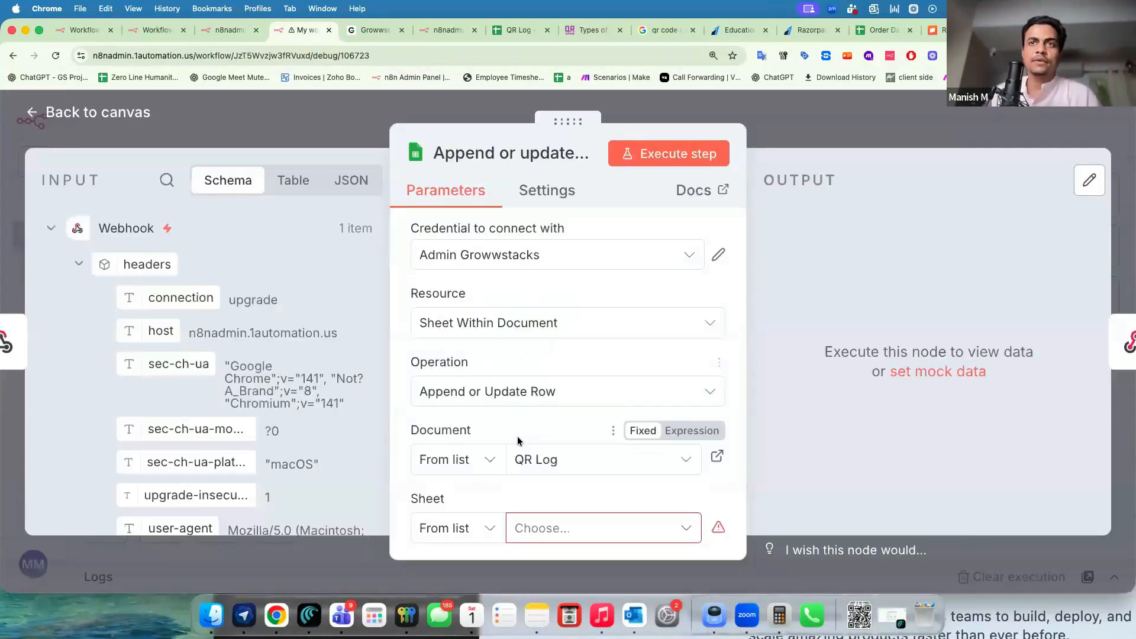
{"action": "scroll", "coordinate": [526, 505], "scroll_direction": "down", "scroll_amount": 1}
{"action": "left_click", "coordinate": [527, 506]}
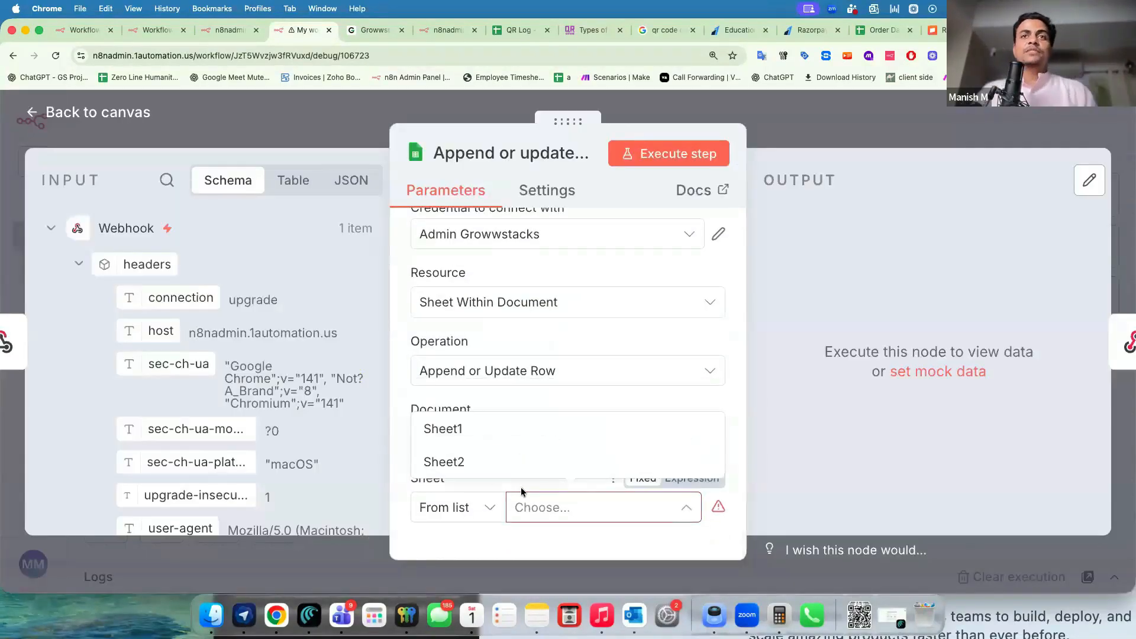
{"action": "left_click", "coordinate": [499, 452]}
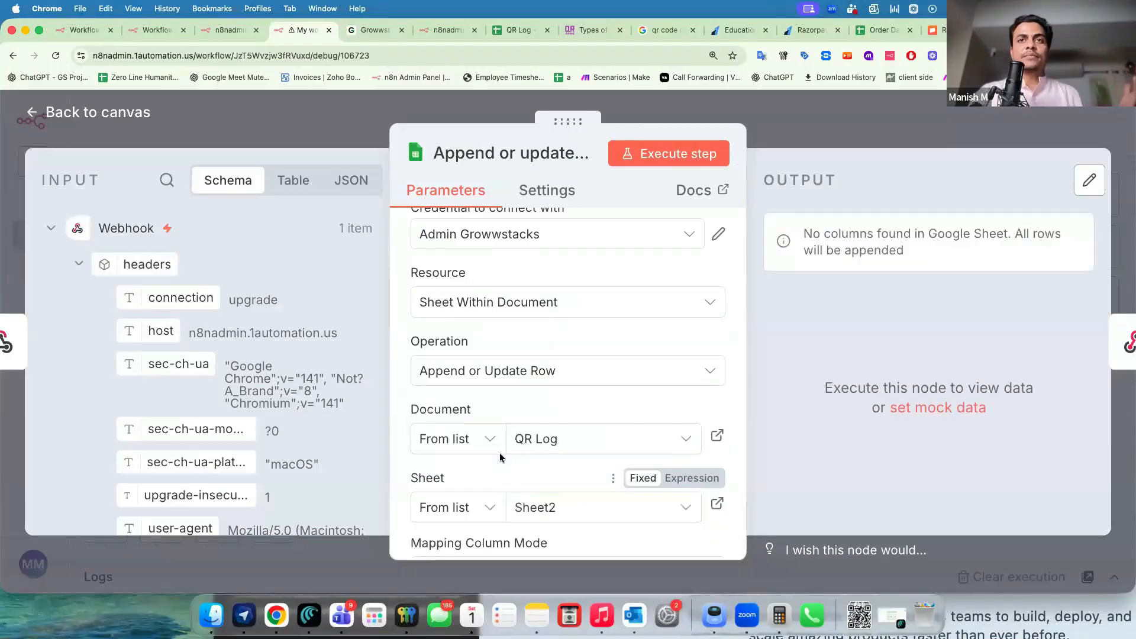
Match rows on Store Location, mapped to the incoming query.Location, and begin the QR Scan Count value.
{"action": "scroll", "coordinate": [502, 473], "scroll_direction": "down", "scroll_amount": 4}
{"action": "scroll", "coordinate": [501, 474], "scroll_direction": "down", "scroll_amount": 3}
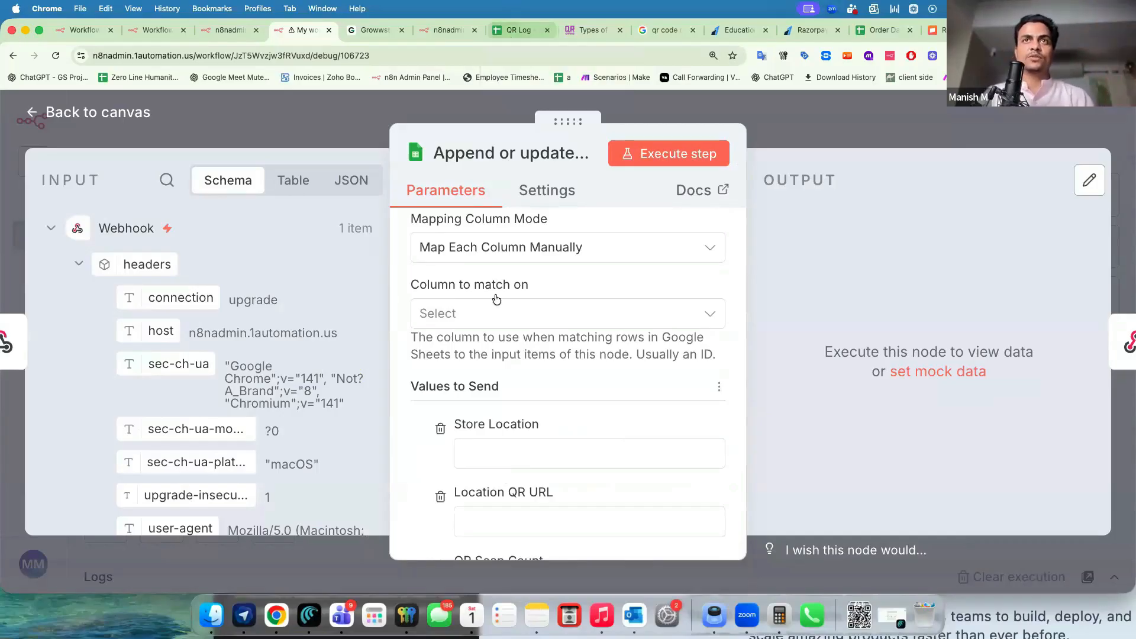
{"action": "scroll", "coordinate": [249, 390], "scroll_direction": "down", "scroll_amount": 10}
{"action": "scroll", "coordinate": [249, 390], "scroll_direction": "down", "scroll_amount": 10}
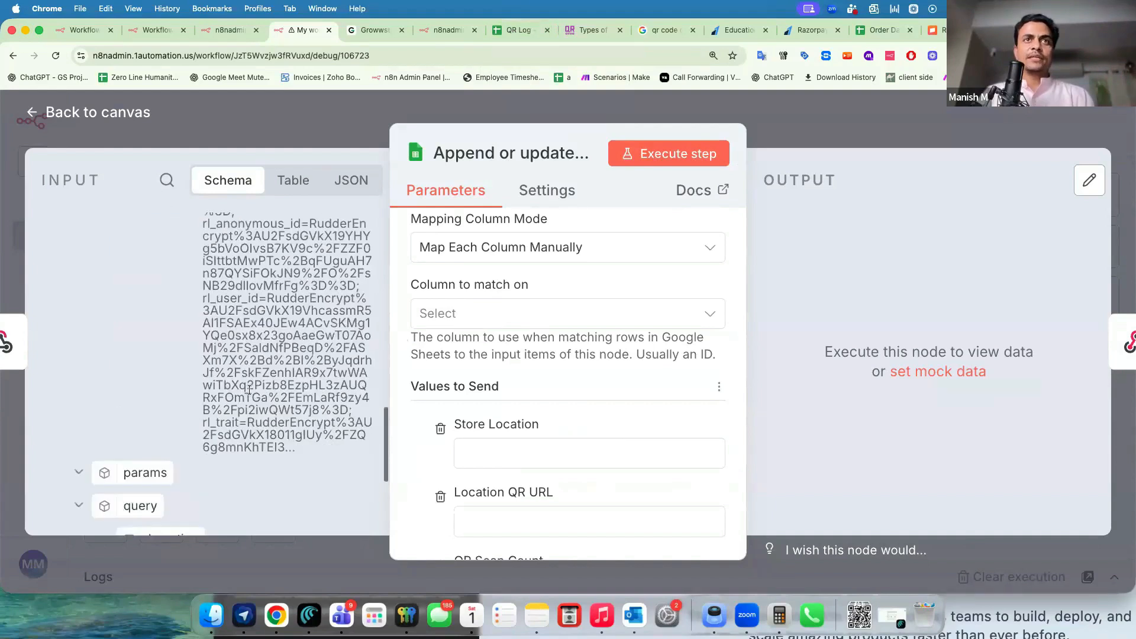
{"action": "left_click_drag", "start_coordinate": [195, 382], "coordinate": [222, 383]}
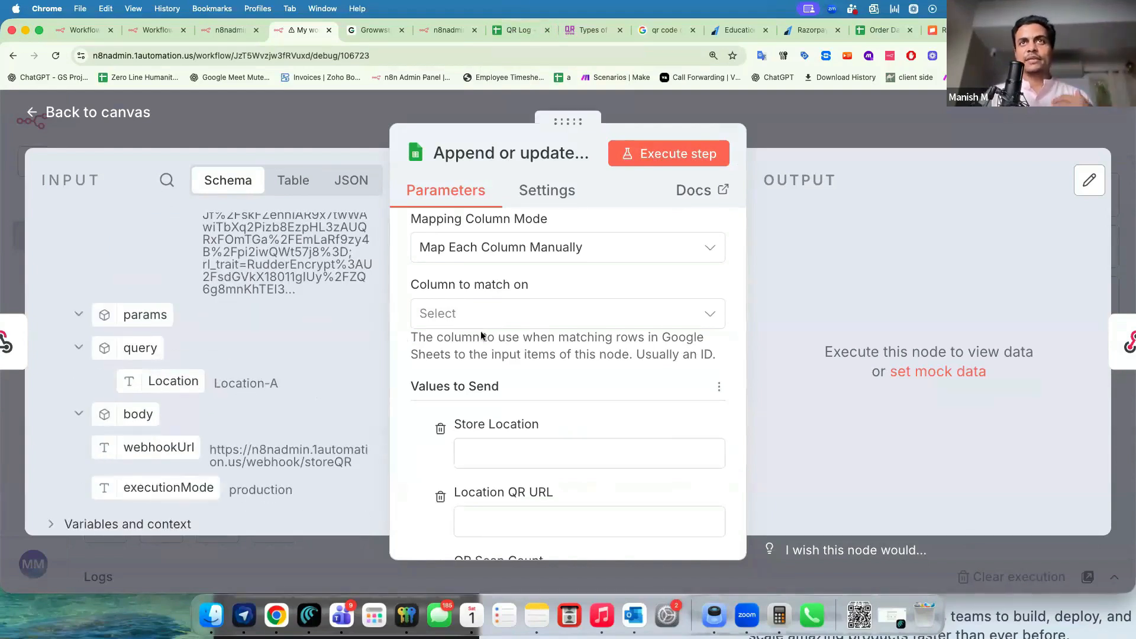
{"action": "left_click", "coordinate": [473, 314]}
{"action": "left_click", "coordinate": [455, 366]}
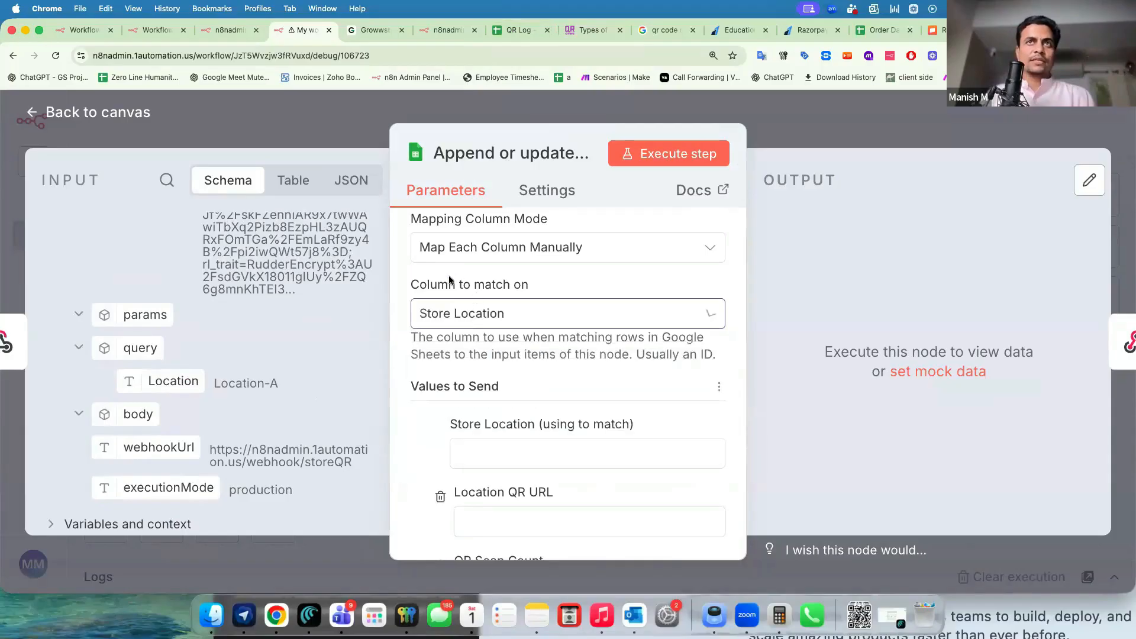
{"action": "left_click_drag", "start_coordinate": [183, 383], "coordinate": [534, 456]}
{"action": "scroll", "coordinate": [428, 460], "scroll_direction": "down", "scroll_amount": 3}
{"action": "scroll", "coordinate": [428, 460], "scroll_direction": "down", "scroll_amount": 2}
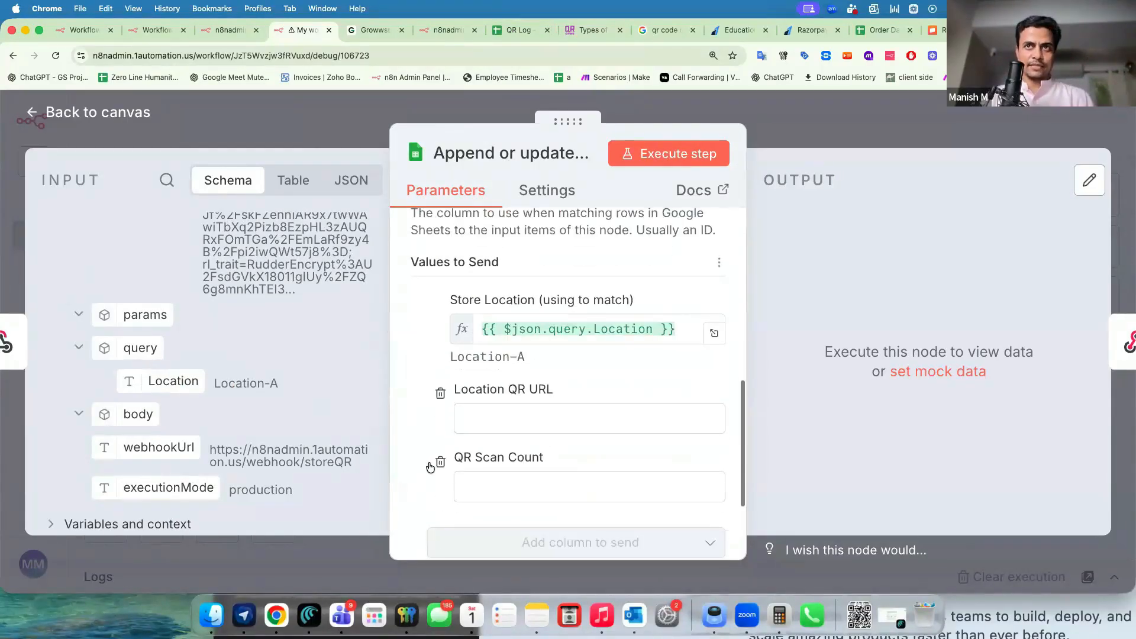
{"action": "left_click", "coordinate": [479, 448]}
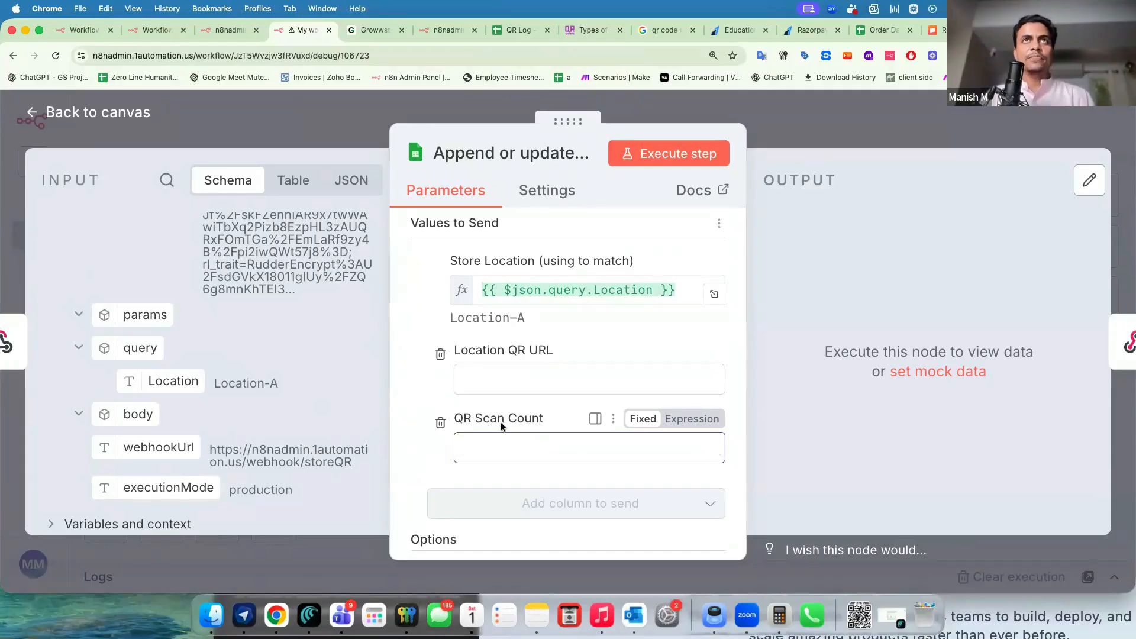
Insert a Google Sheets 'Get row(s) in sheet' step right after the Webhook.
{"action": "left_click", "coordinate": [339, 123]}
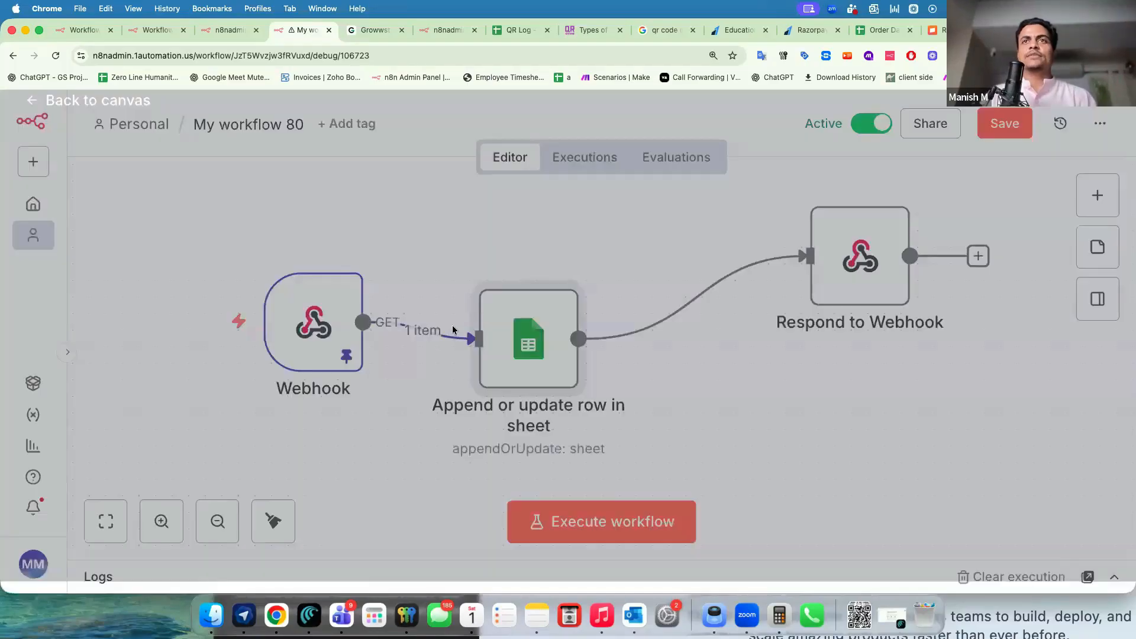
{"action": "left_click", "coordinate": [407, 331]}
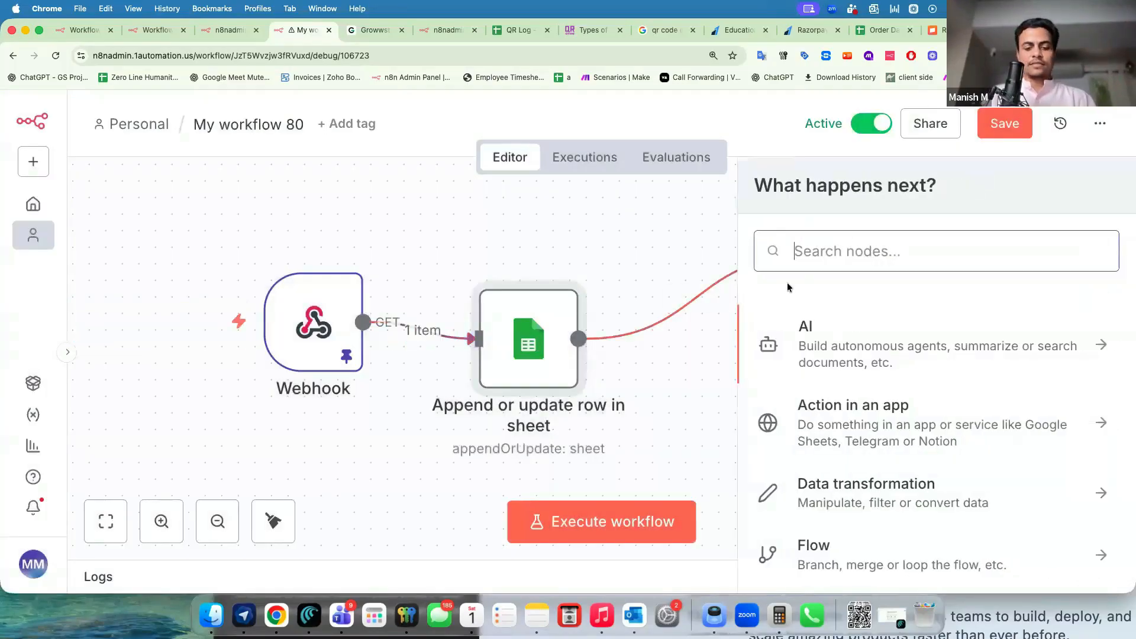
{"action": "type", "text": "sheet"}
{"action": "left_click", "coordinate": [888, 332]}
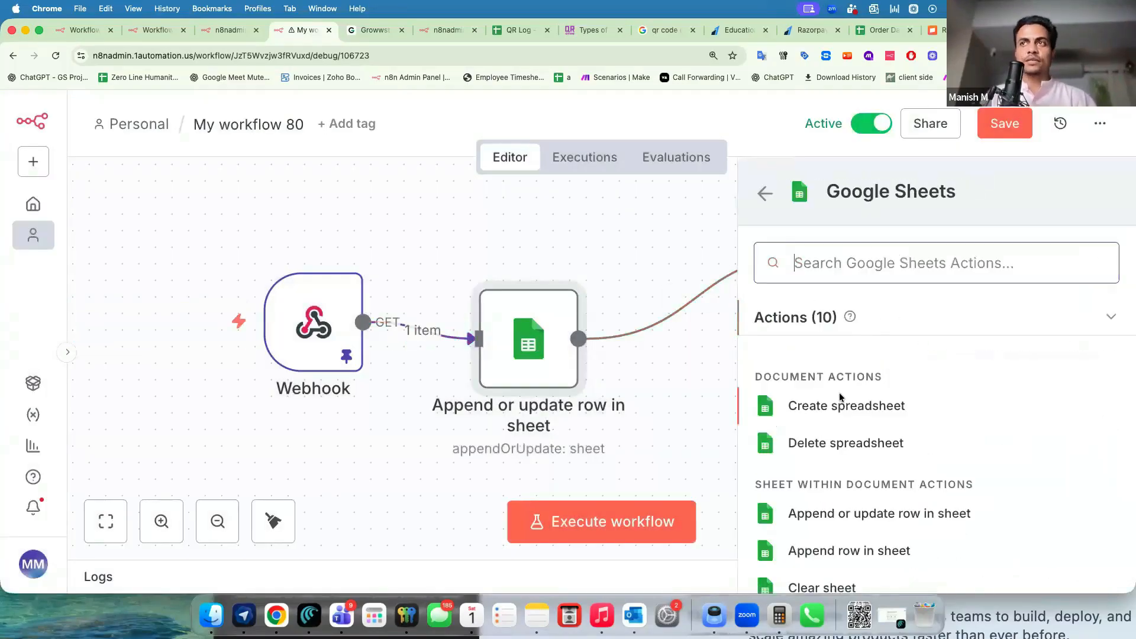
{"action": "scroll", "coordinate": [834, 473], "scroll_direction": "down", "scroll_amount": 2}
{"action": "scroll", "coordinate": [813, 534], "scroll_direction": "down", "scroll_amount": 4}
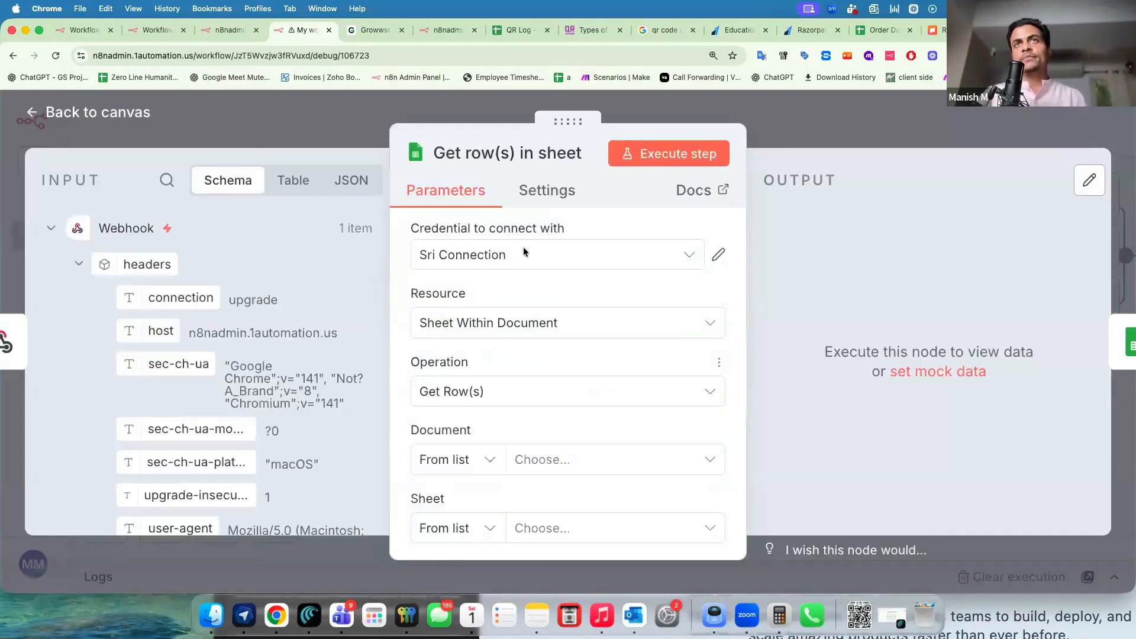
{"action": "left_click", "coordinate": [523, 251]}
Point the lookup at Sheet2 of QR Log using the other Google credential.
{"action": "left_click", "coordinate": [509, 300]}
{"action": "scroll", "coordinate": [510, 307], "scroll_direction": "down", "scroll_amount": 1}
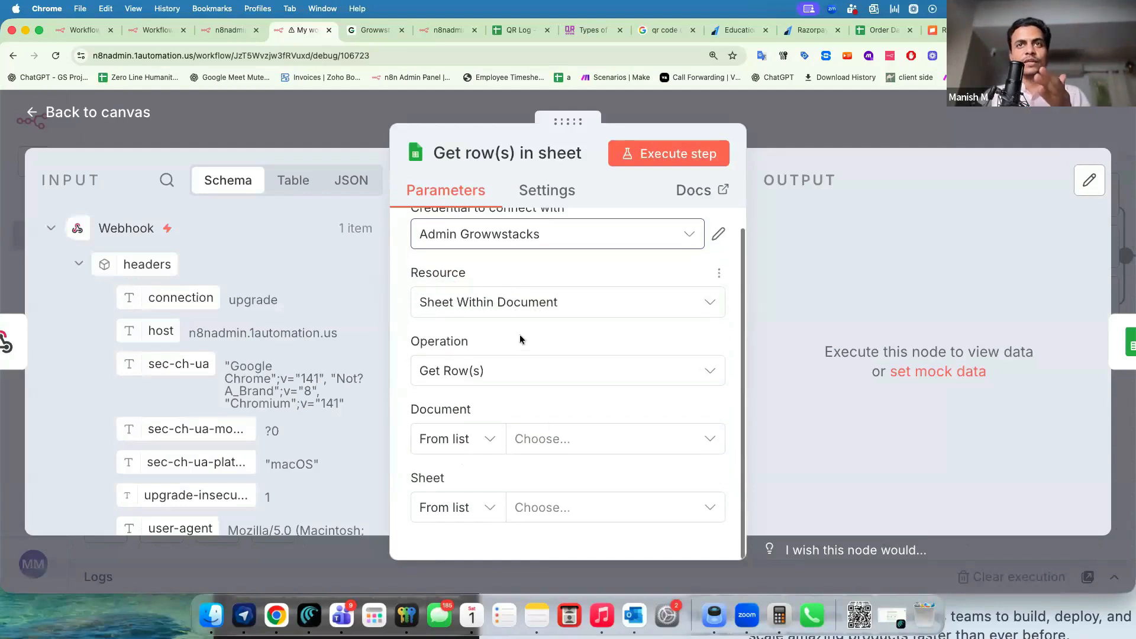
{"action": "left_click", "coordinate": [555, 435]}
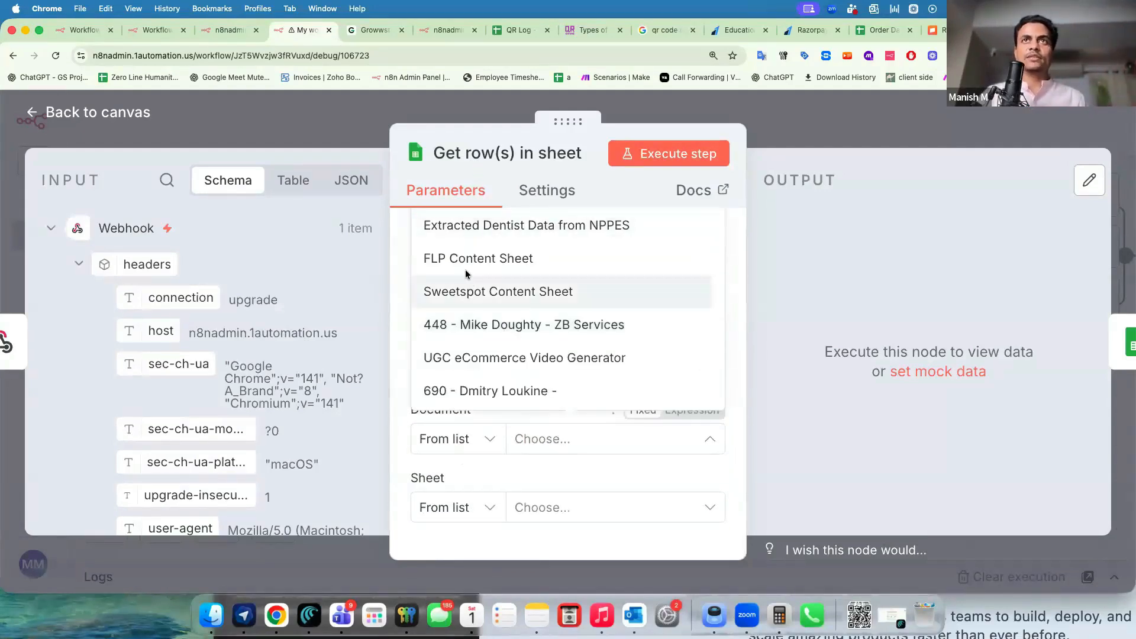
{"action": "scroll", "coordinate": [466, 272], "scroll_direction": "up", "scroll_amount": 1}
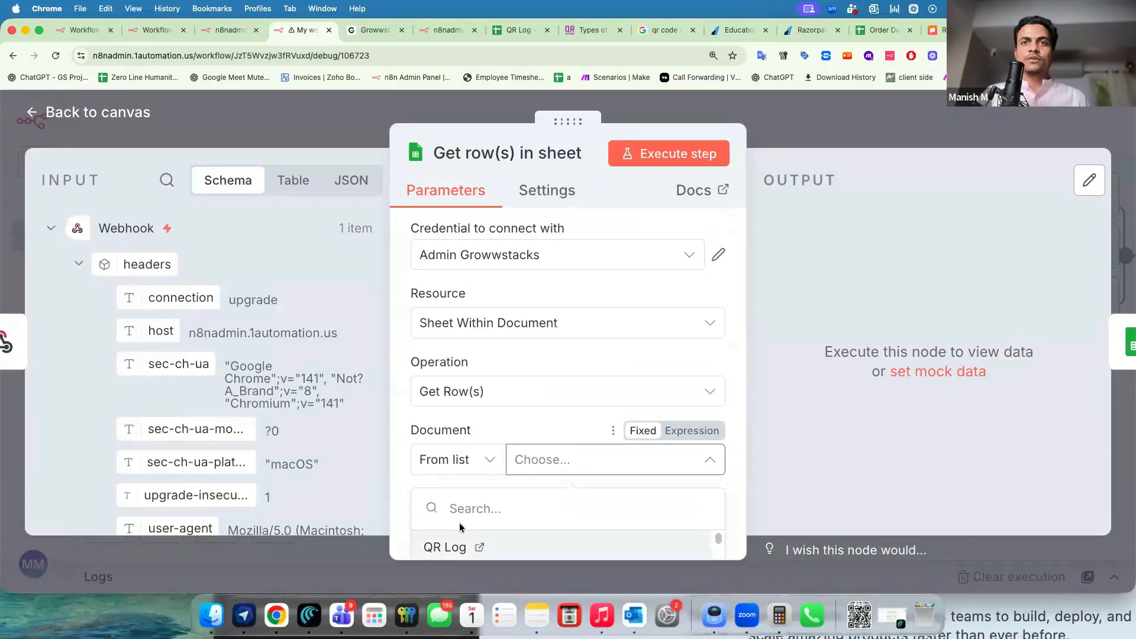
{"action": "left_click", "coordinate": [457, 540]}
{"action": "left_click", "coordinate": [443, 460]}
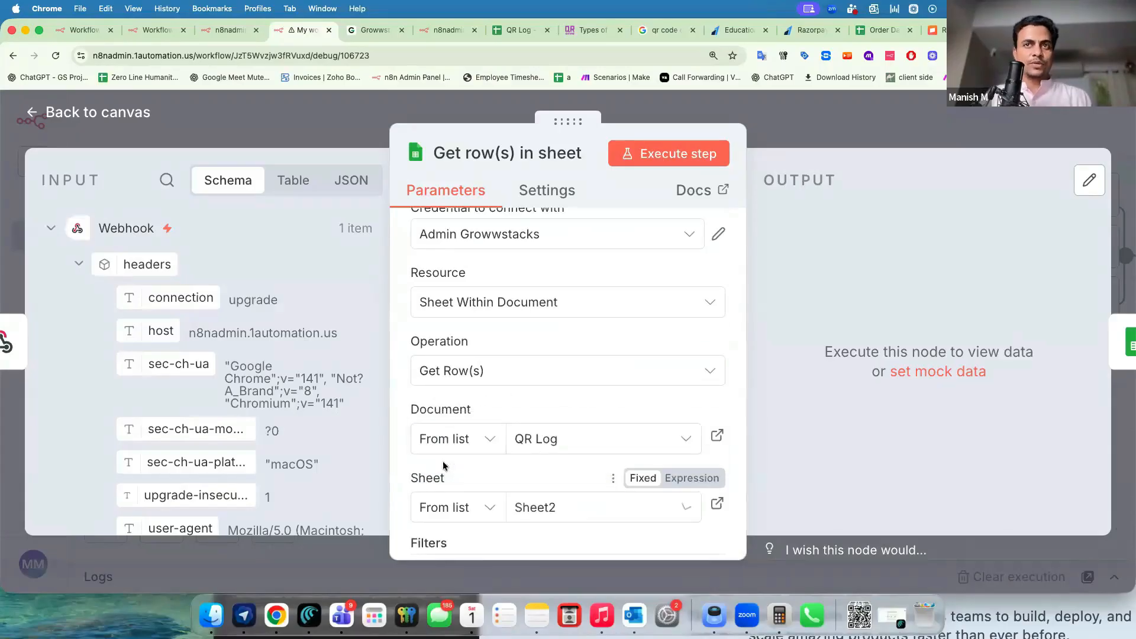
Filter rows where Store Location equals query.Location and run the step to return Location-A.
{"action": "scroll", "coordinate": [443, 461], "scroll_direction": "down", "scroll_amount": 3}
{"action": "scroll", "coordinate": [510, 371], "scroll_direction": "down", "scroll_amount": 4}
{"action": "left_click", "coordinate": [510, 373]}
{"action": "left_click", "coordinate": [490, 368]}
{"action": "left_click", "coordinate": [493, 417]}
{"action": "scroll", "coordinate": [292, 441], "scroll_direction": "down", "scroll_amount": 10}
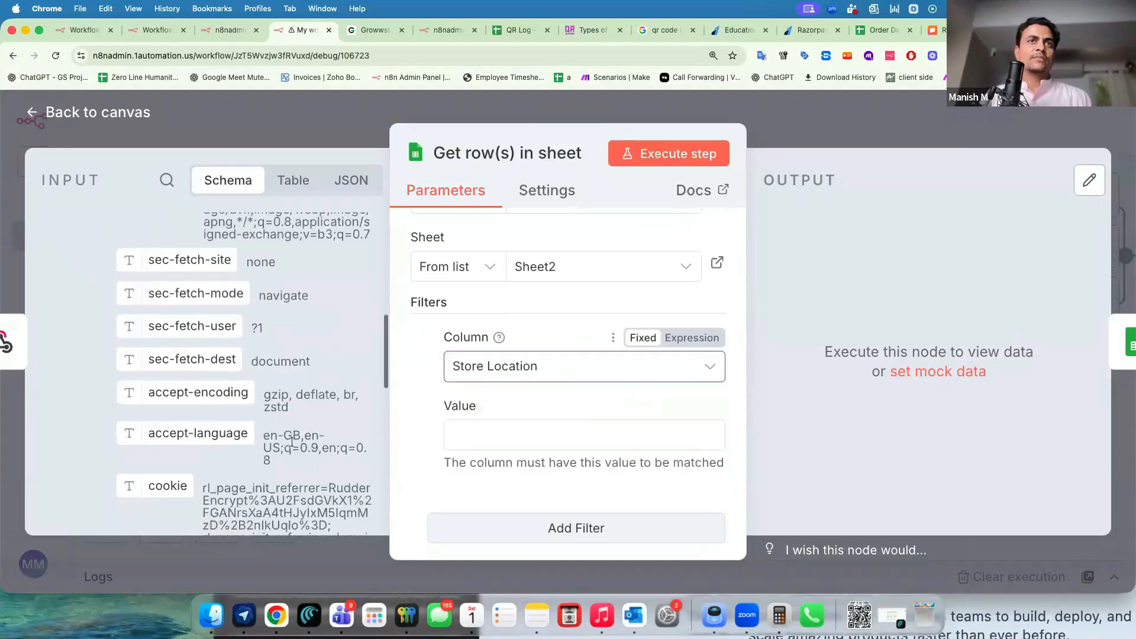
{"action": "scroll", "coordinate": [293, 441], "scroll_direction": "down", "scroll_amount": 5}
{"action": "left_click_drag", "start_coordinate": [173, 336], "coordinate": [510, 440]}
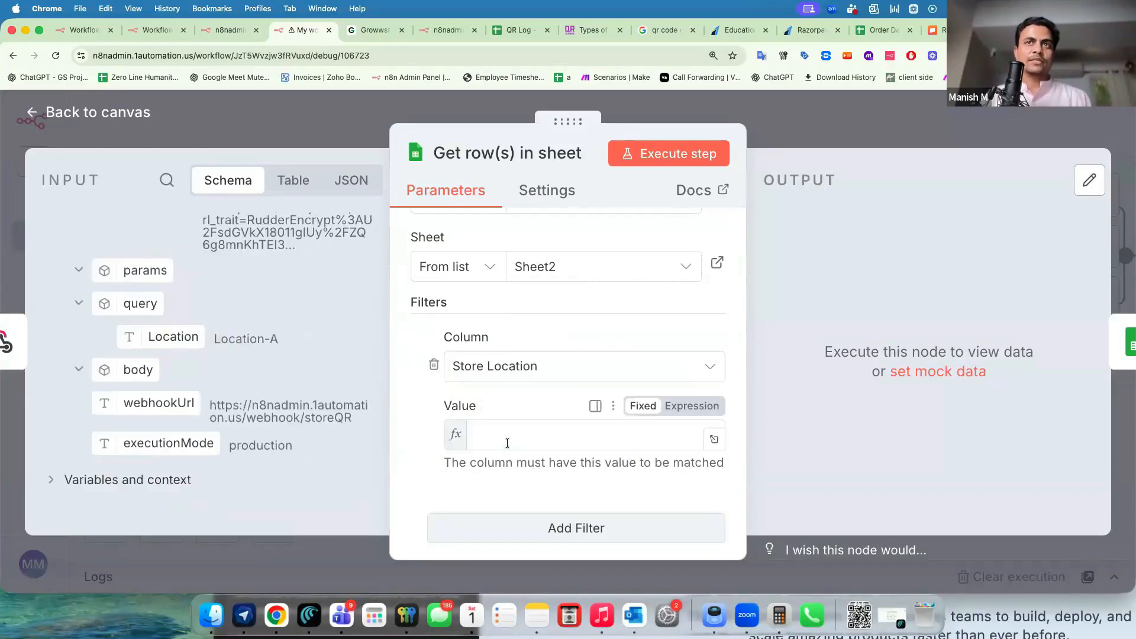
{"action": "left_click", "coordinate": [678, 154]}
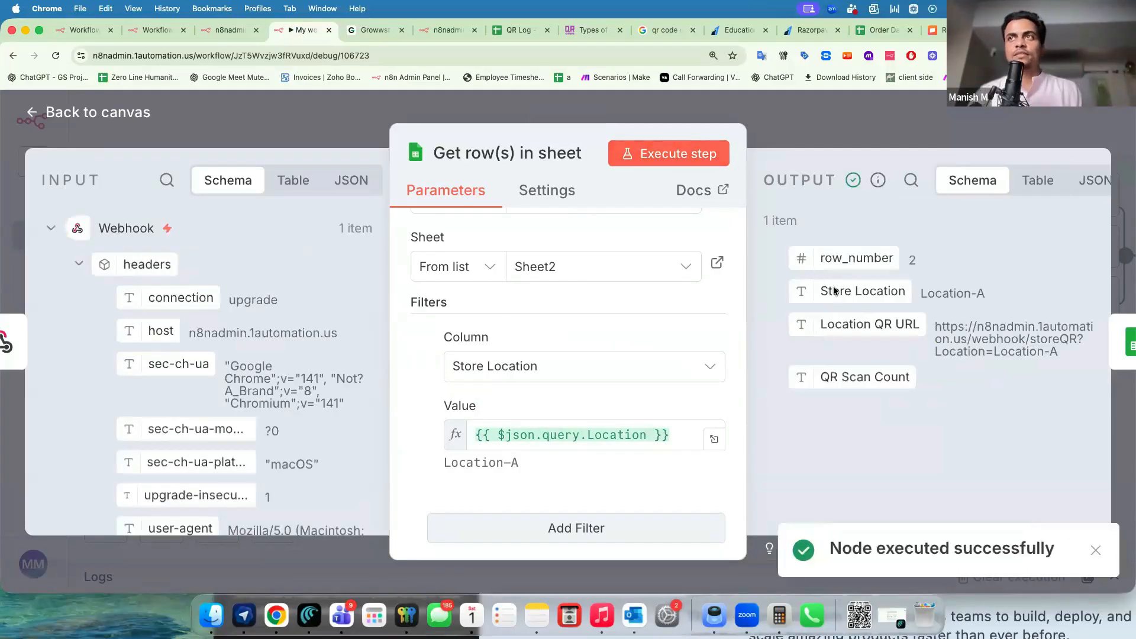
{"action": "double_click", "coordinate": [872, 291]}
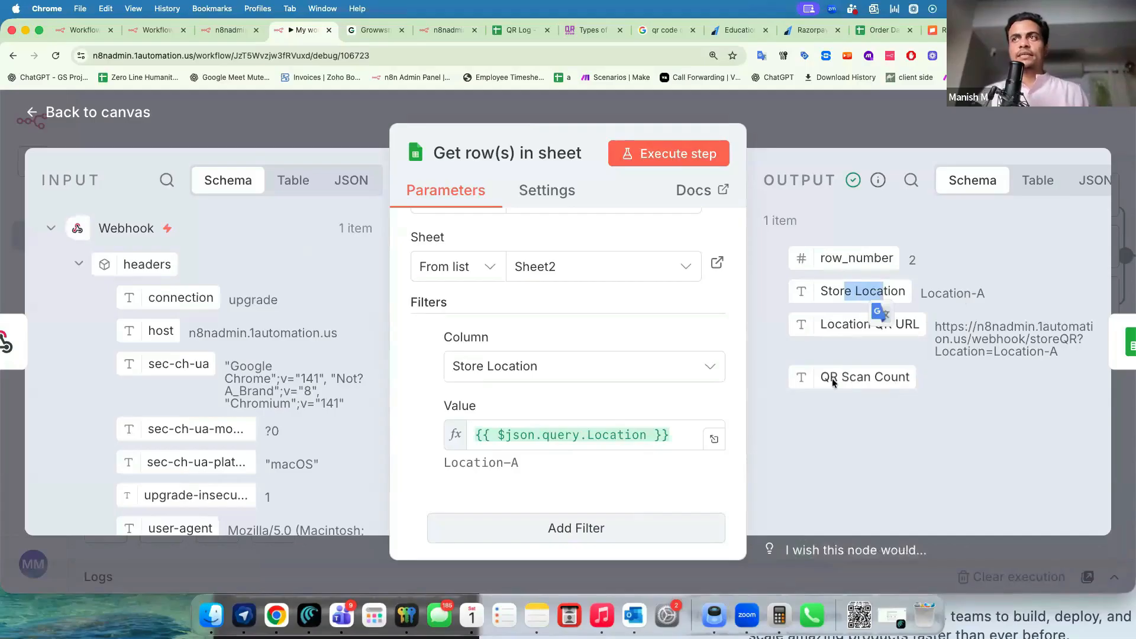
{"action": "left_click", "coordinate": [829, 120]}
Reopen the Append or update row node and set column mapping to Map Each Column Manually.
{"action": "scroll", "coordinate": [627, 361], "scroll_direction": "right", "scroll_amount": 3}
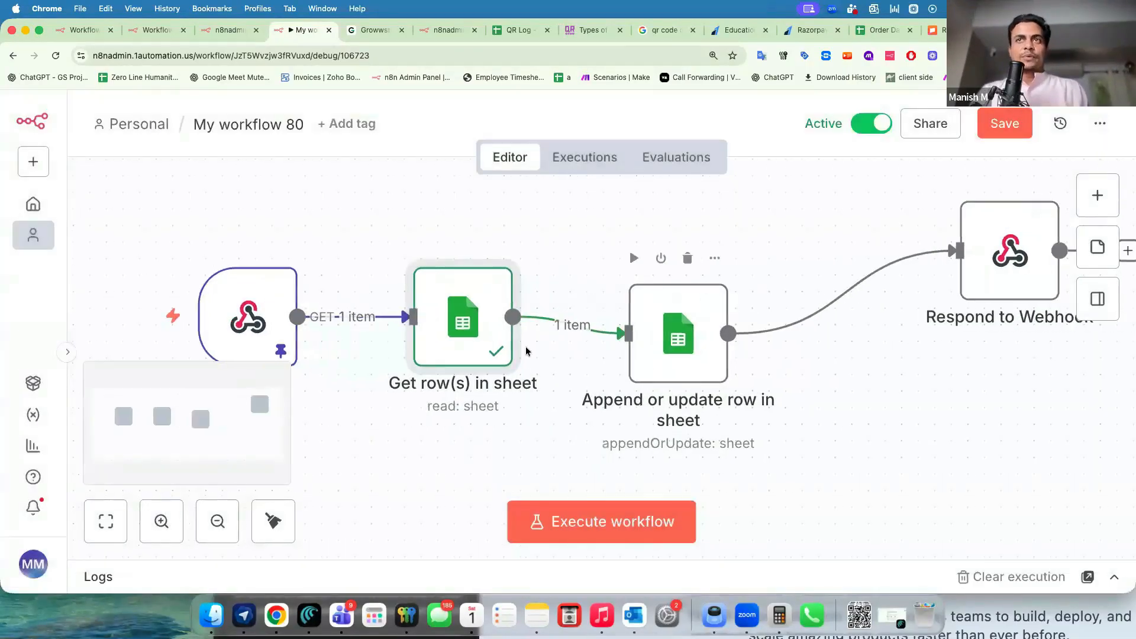
{"action": "double_click", "coordinate": [656, 338]}
{"action": "scroll", "coordinate": [553, 431], "scroll_direction": "down", "scroll_amount": 5}
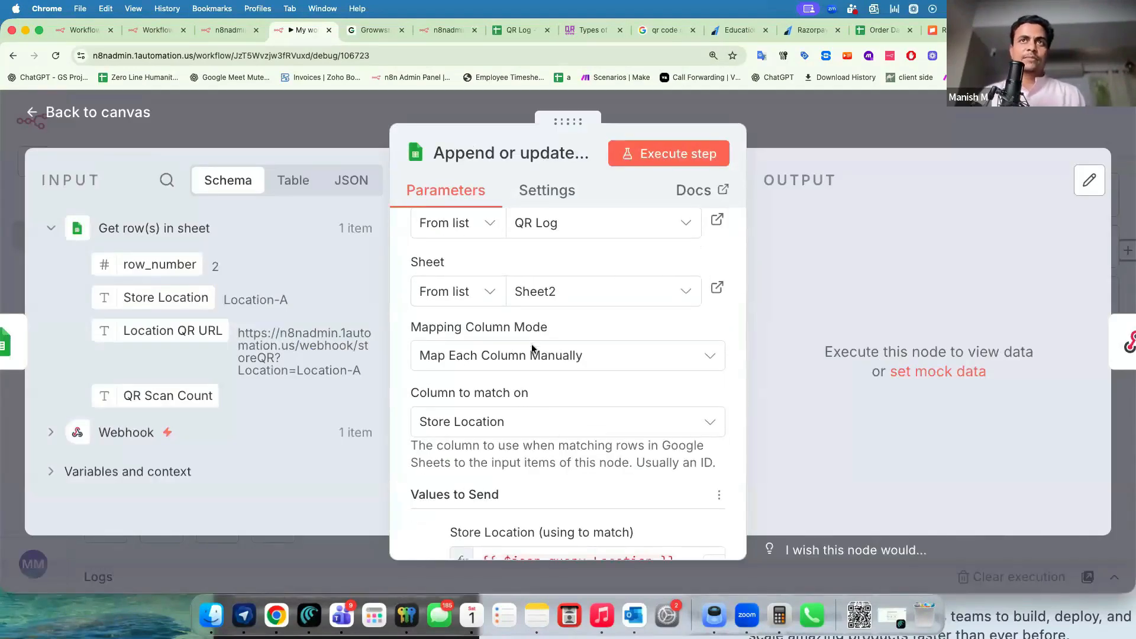
{"action": "scroll", "coordinate": [529, 426], "scroll_direction": "down", "scroll_amount": 1}
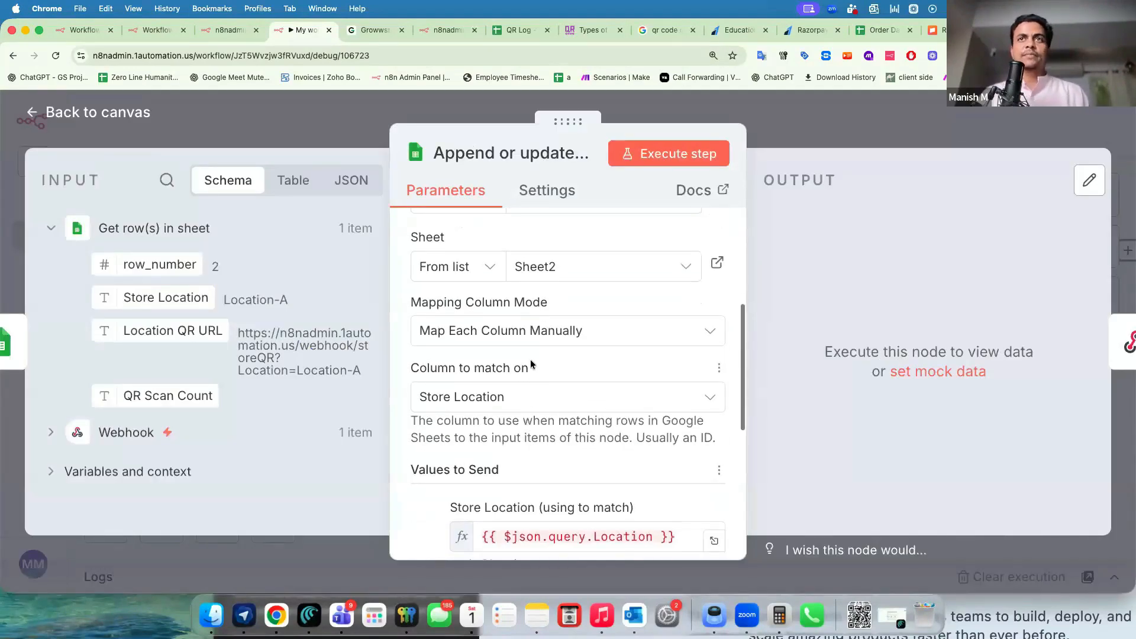
{"action": "left_click", "coordinate": [489, 401]}
{"action": "left_click", "coordinate": [464, 330]}
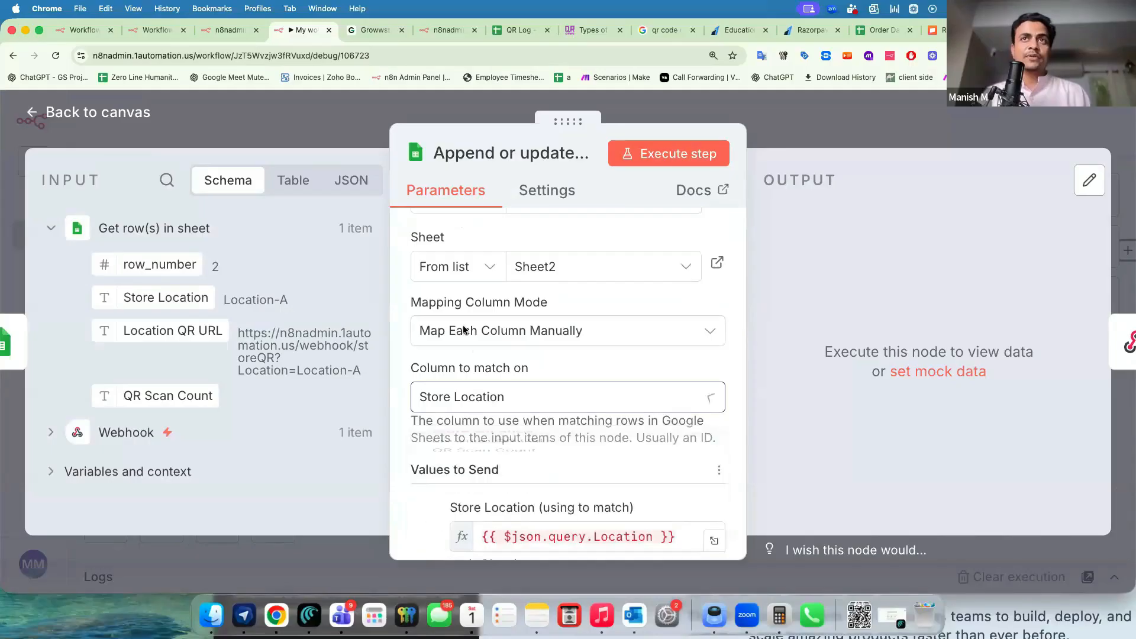
{"action": "left_click", "coordinate": [461, 435]}
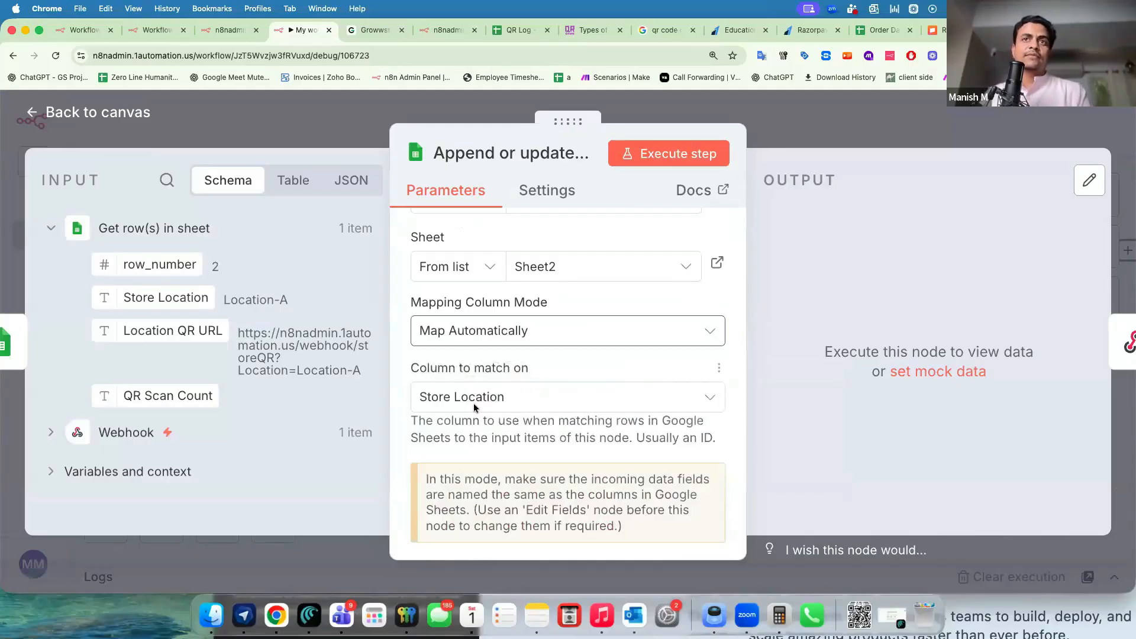
{"action": "left_click", "coordinate": [474, 403]}
{"action": "left_click", "coordinate": [464, 333]}
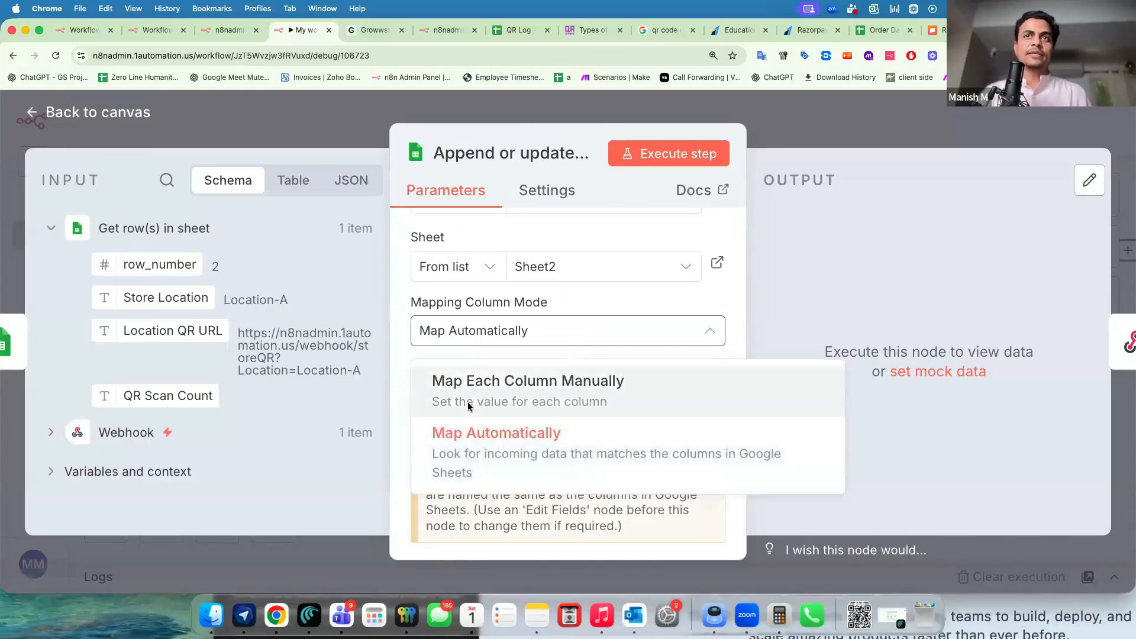
{"action": "left_click", "coordinate": [467, 400]}
{"action": "scroll", "coordinate": [468, 400], "scroll_direction": "down", "scroll_amount": 6}
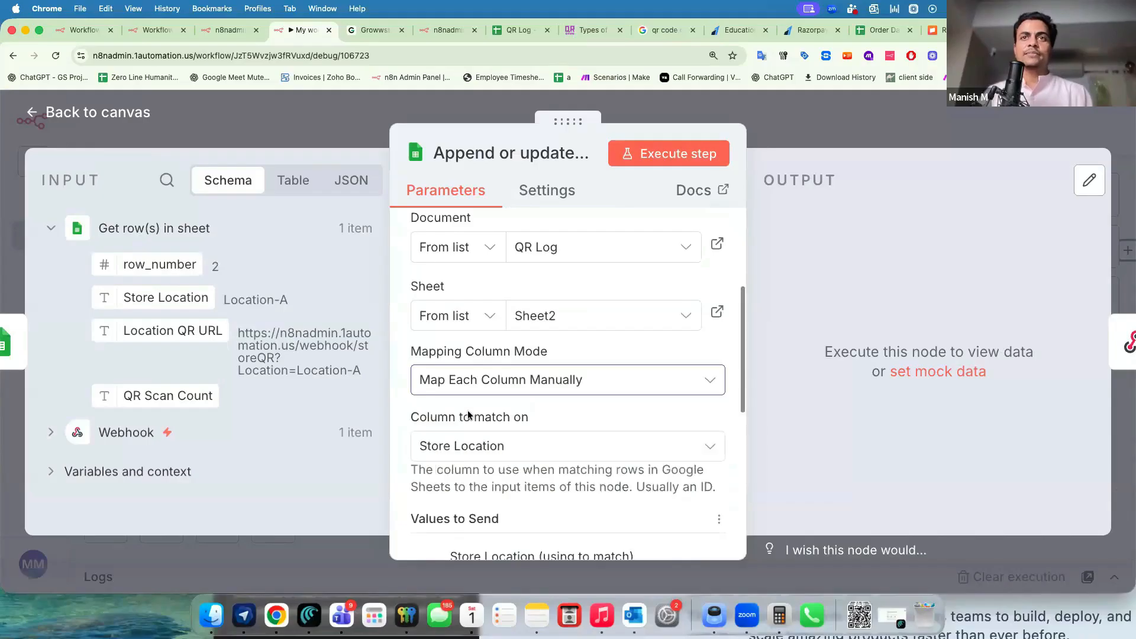
Fill the Store Location and QR Scan Count values from the fetched row's fields.
{"action": "left_click", "coordinate": [552, 362]}
{"action": "key", "text": "super+a"}
{"action": "key", "text": "BackSpace"}
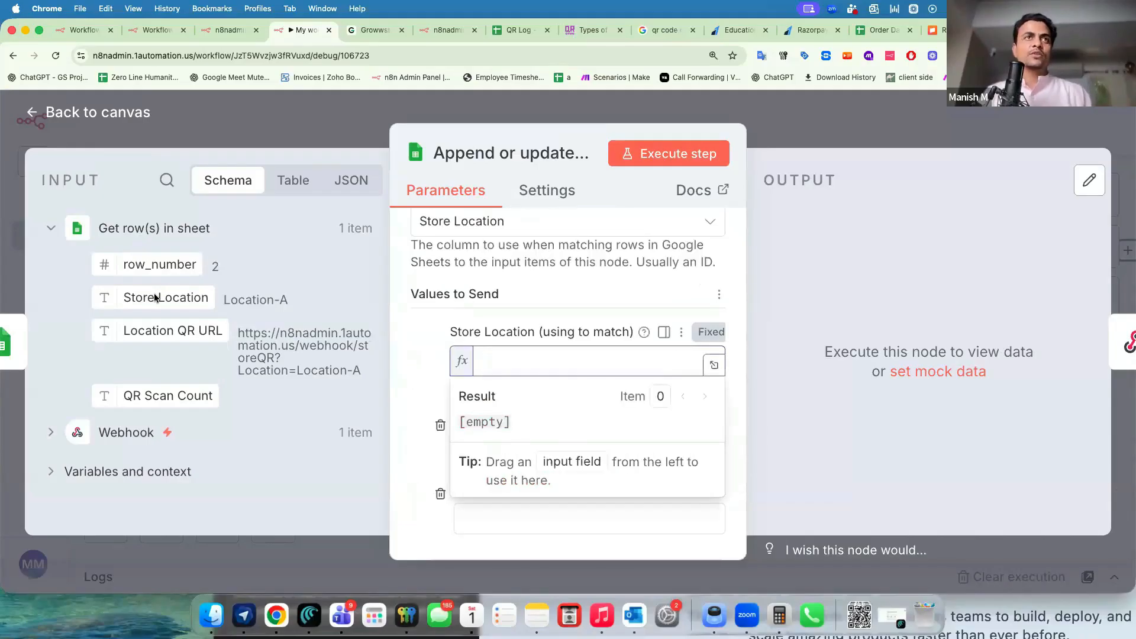
{"action": "left_click_drag", "start_coordinate": [506, 365], "coordinate": [497, 355]}
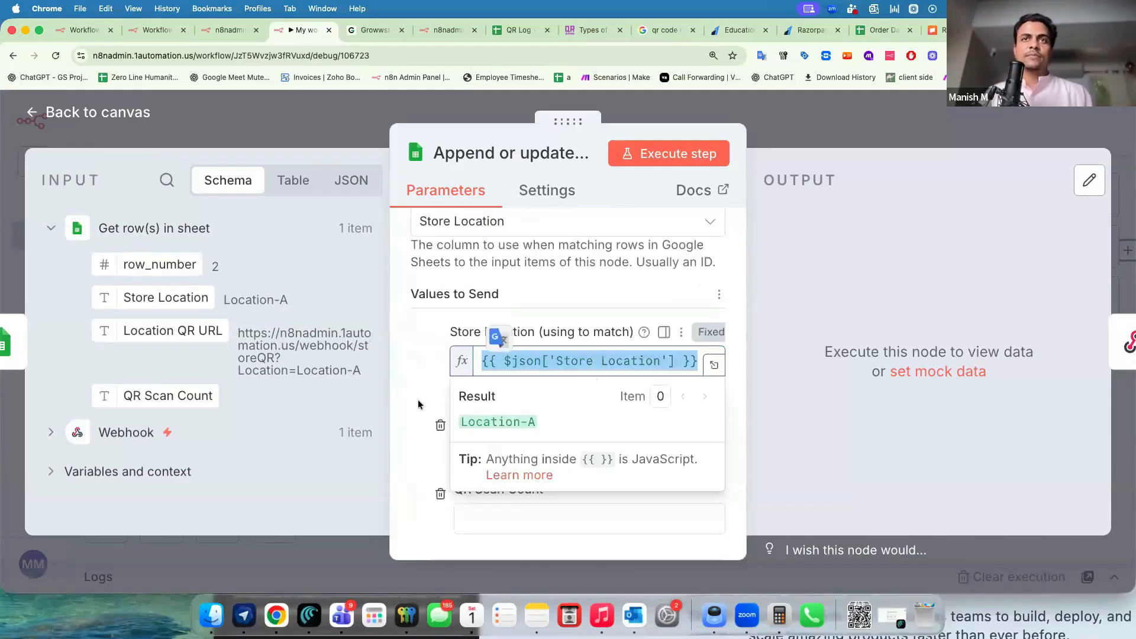
{"action": "scroll", "coordinate": [443, 344], "scroll_direction": "down", "scroll_amount": 5}
{"action": "left_click_drag", "start_coordinate": [162, 396], "coordinate": [510, 345]}
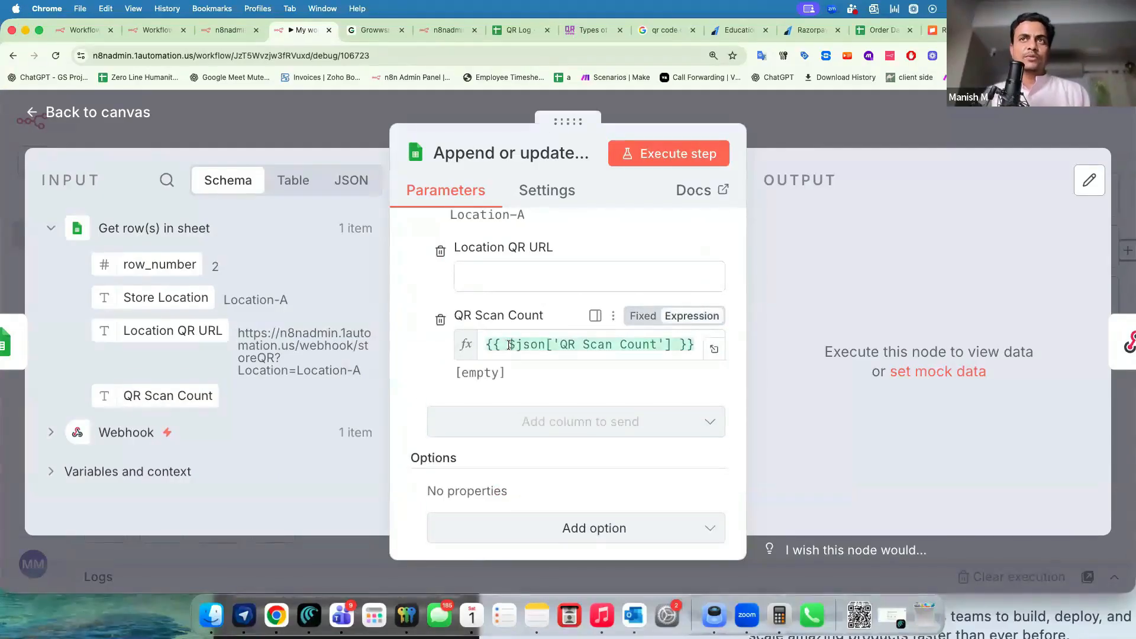
{"action": "left_click", "coordinate": [714, 349]}
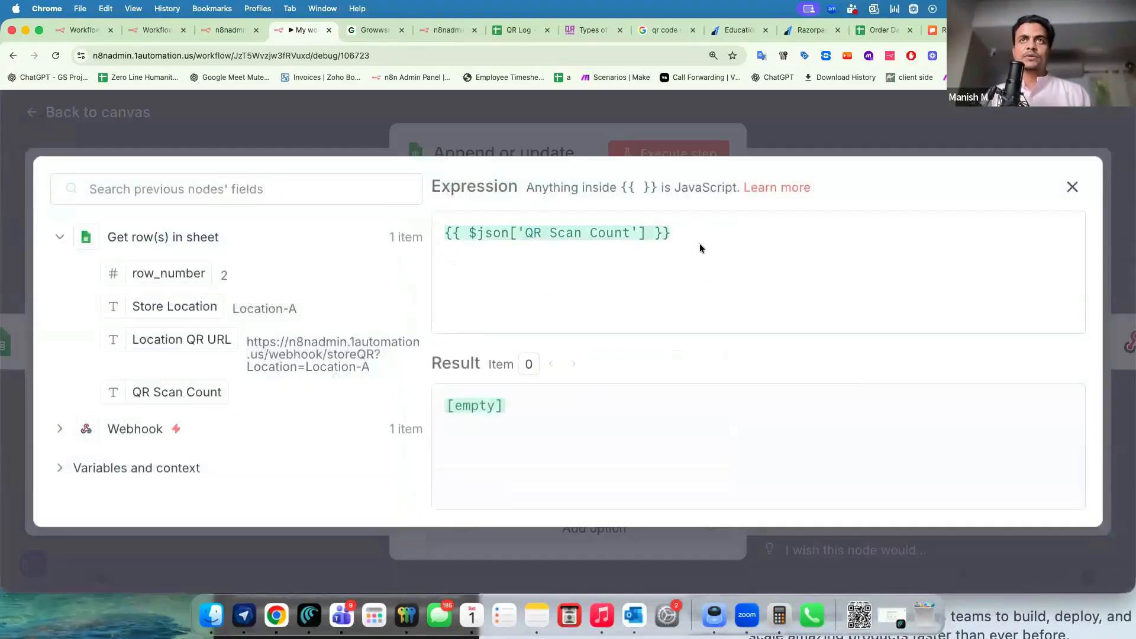
{"action": "type", "text": "ifem"}
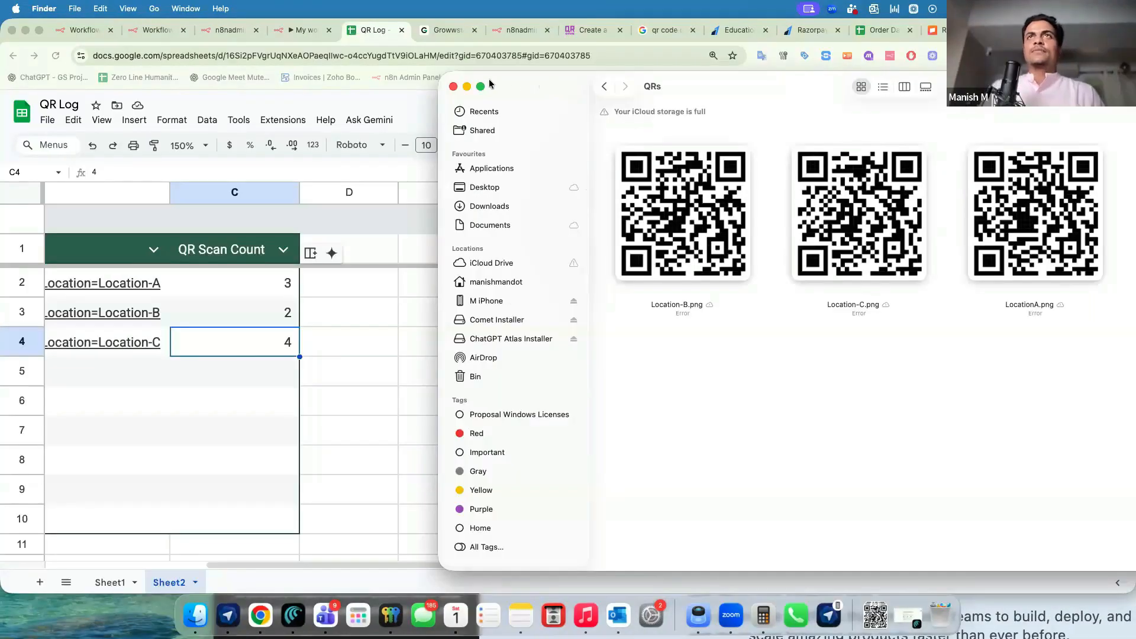
{"action": "left_click_drag", "start_coordinate": [585, 90], "coordinate": [527, 93]}
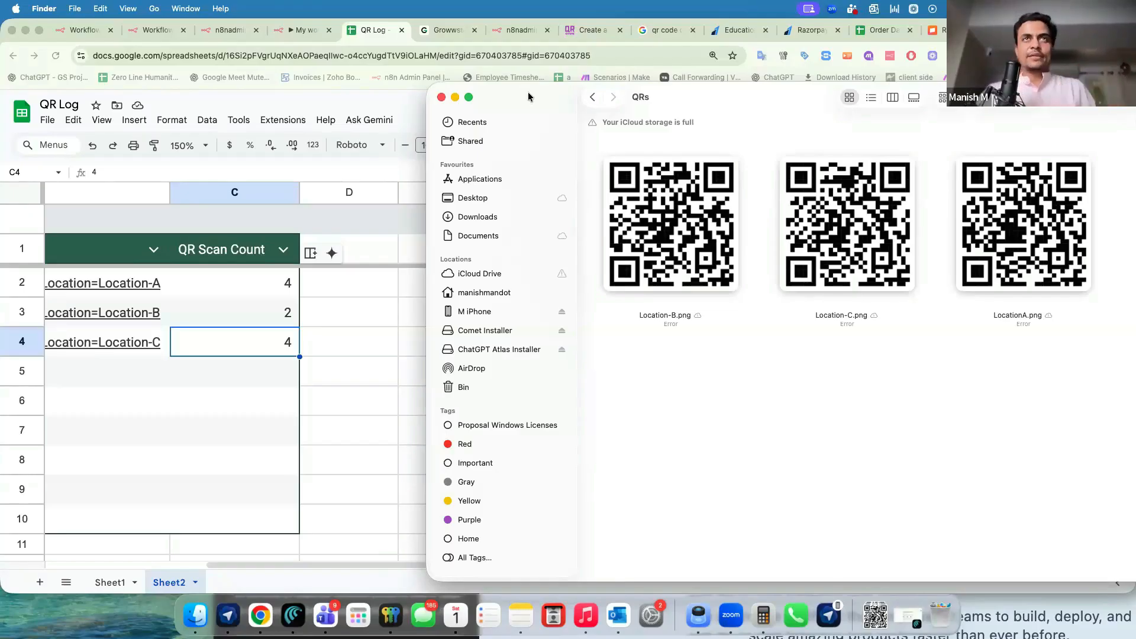
{"action": "left_click", "coordinate": [303, 29]}
{"action": "left_click", "coordinate": [847, 255]}
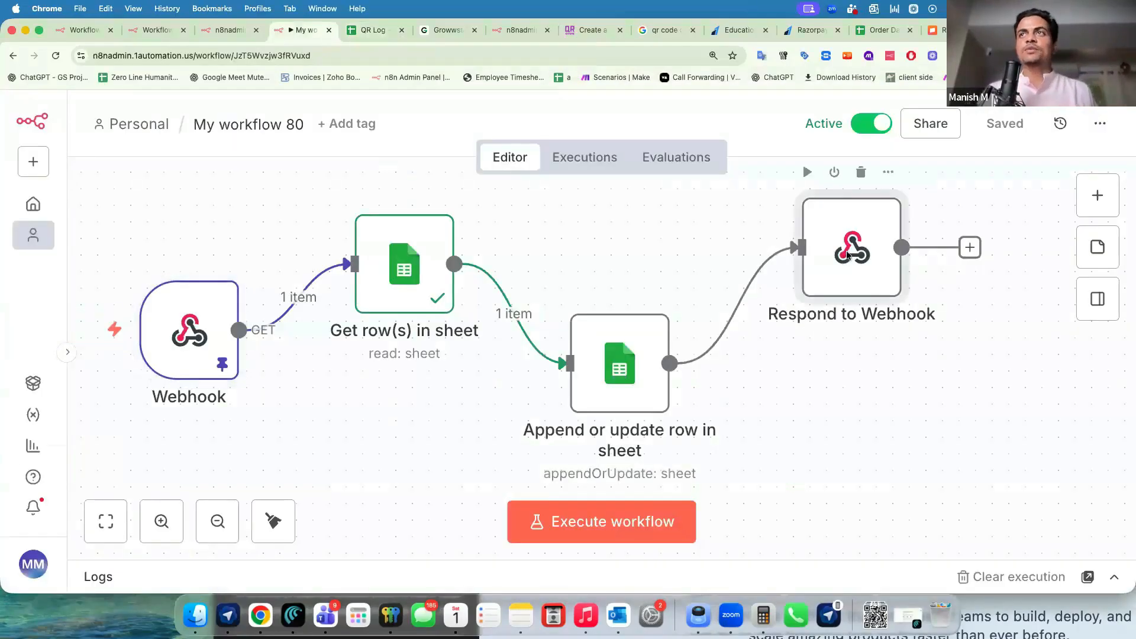
{"action": "key", "text": "Return"}
{"action": "left_click_drag", "start_coordinate": [605, 404], "coordinate": [410, 400]}
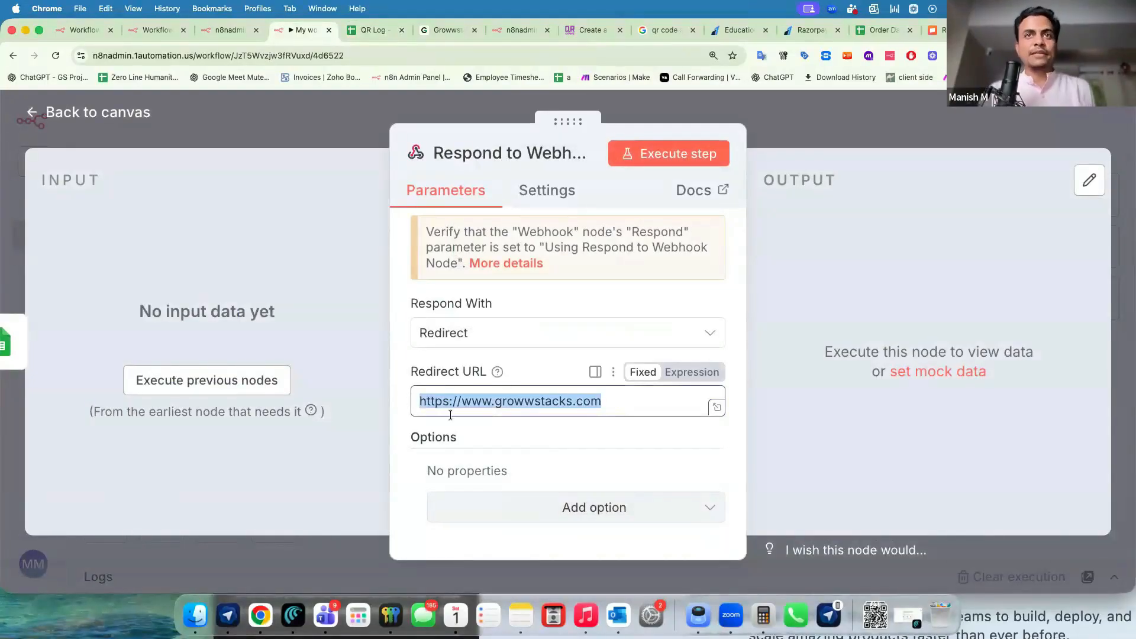
{"action": "left_click", "coordinate": [378, 110]}
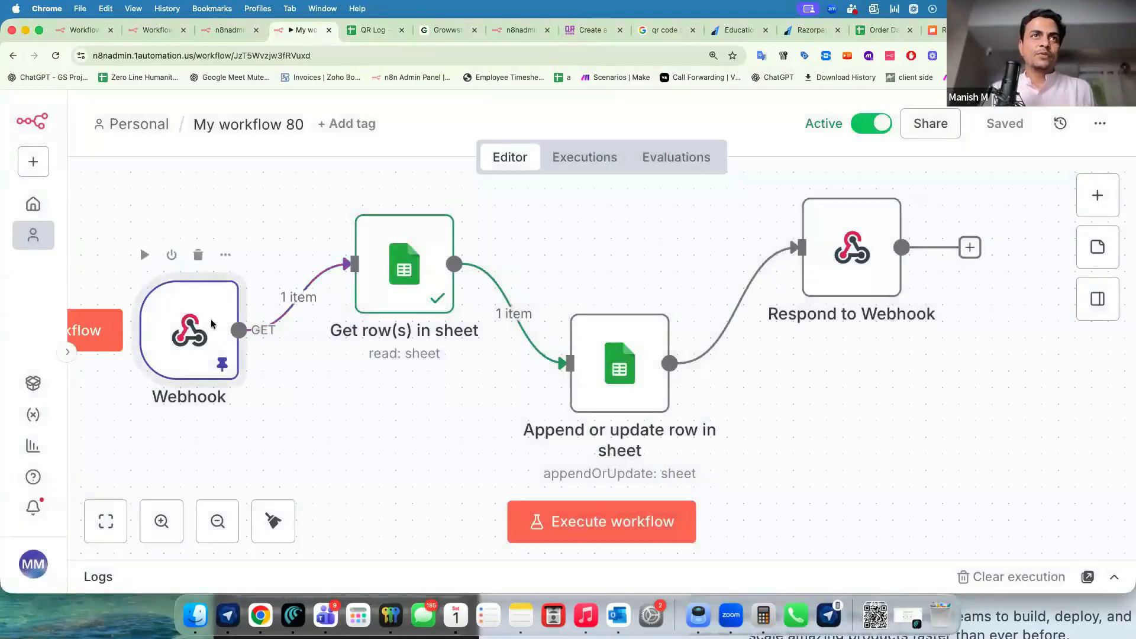
Confirm the Webhook node responds Using 'Respond to Webhook' Node, leaving it unchanged.
{"action": "key", "text": "Return"}
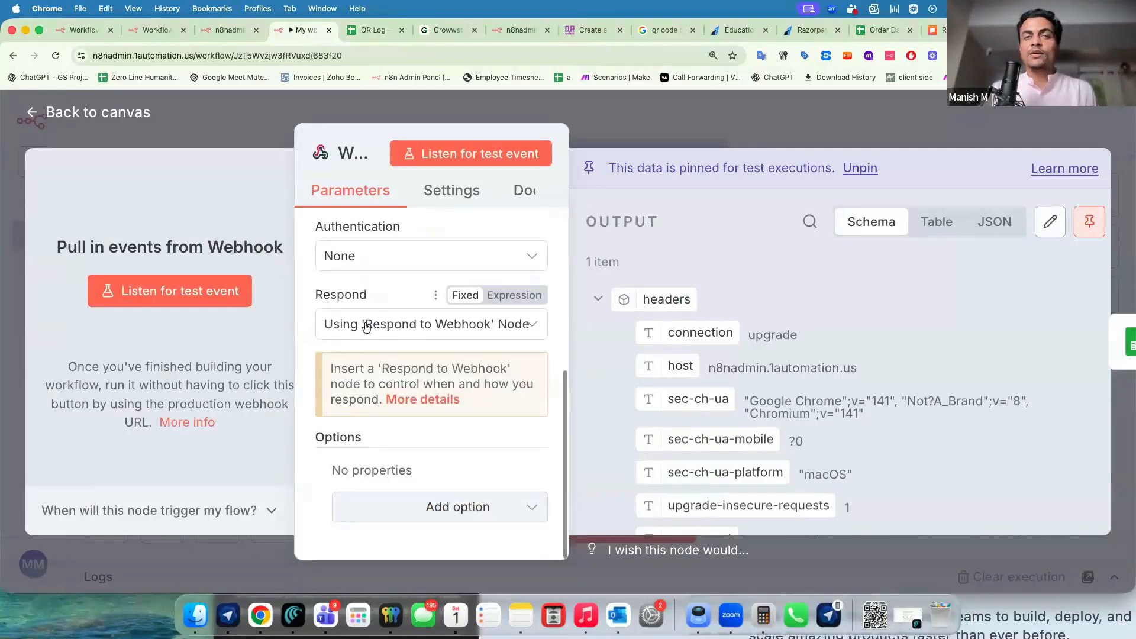
{"action": "left_click", "coordinate": [365, 333]}
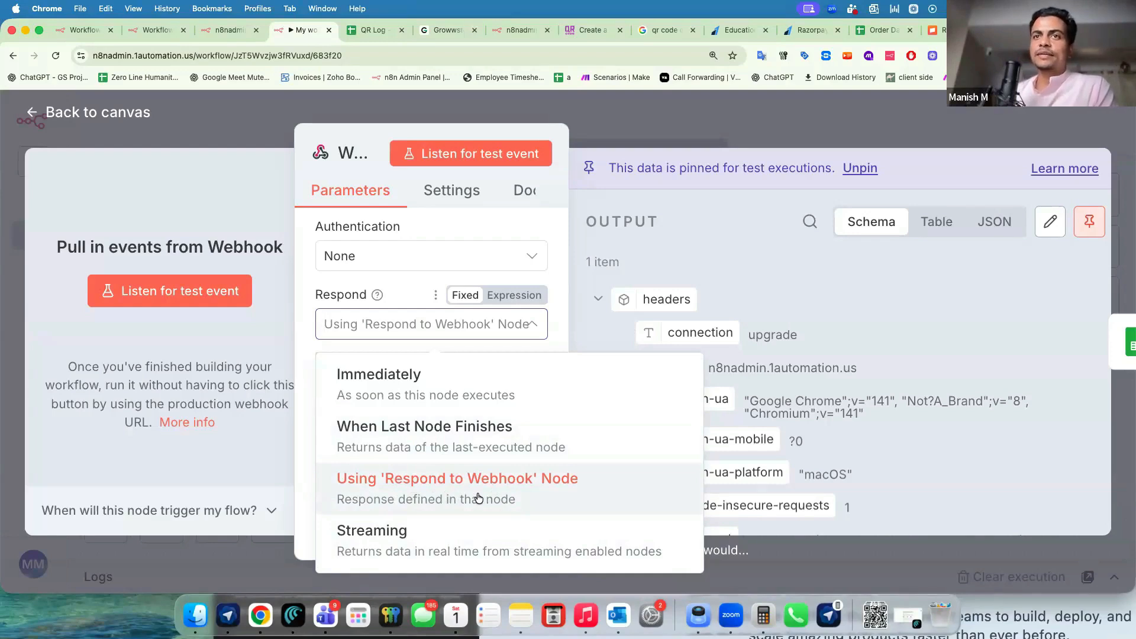
{"action": "left_click", "coordinate": [734, 123]}
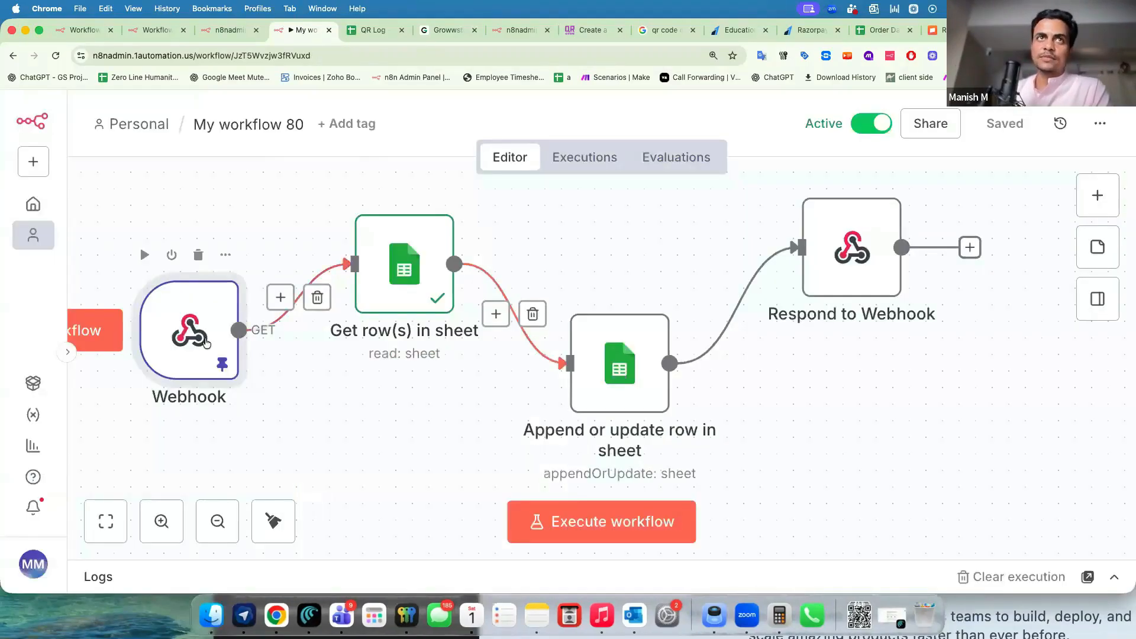
{"action": "left_click_drag", "start_coordinate": [204, 339], "coordinate": [204, 355]}
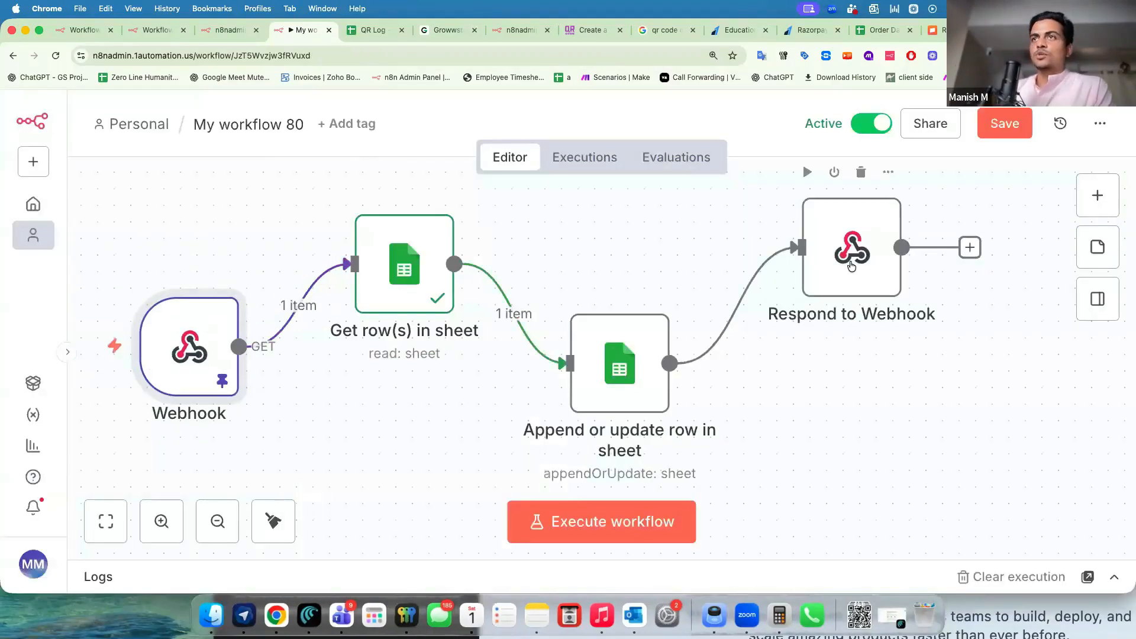
{"action": "double_click", "coordinate": [850, 266]}
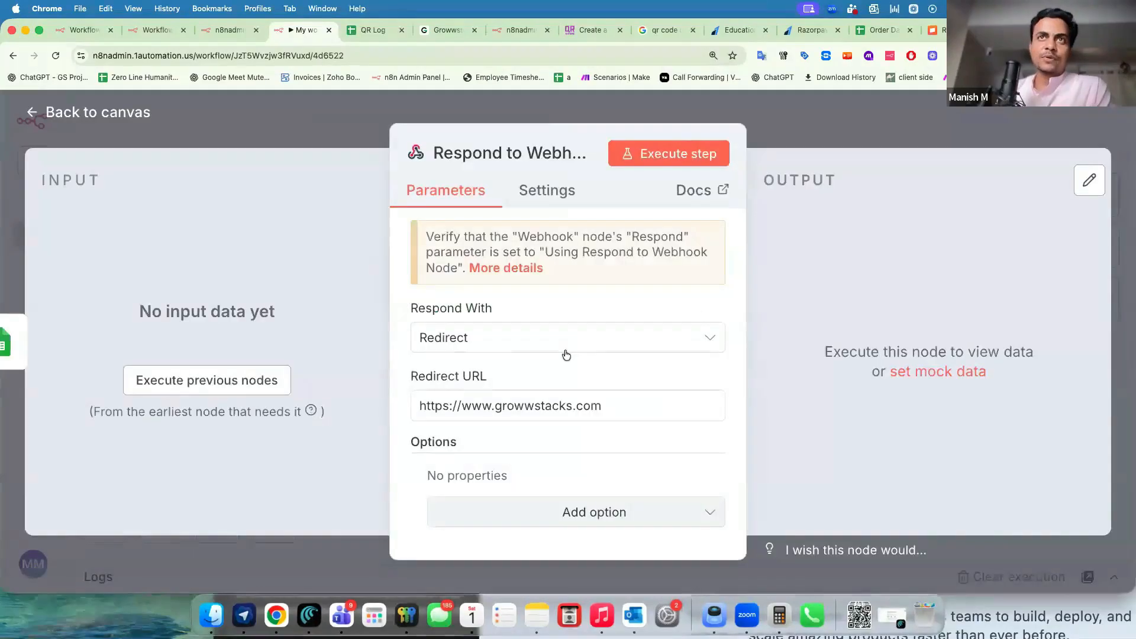
{"action": "left_click", "coordinate": [438, 337]}
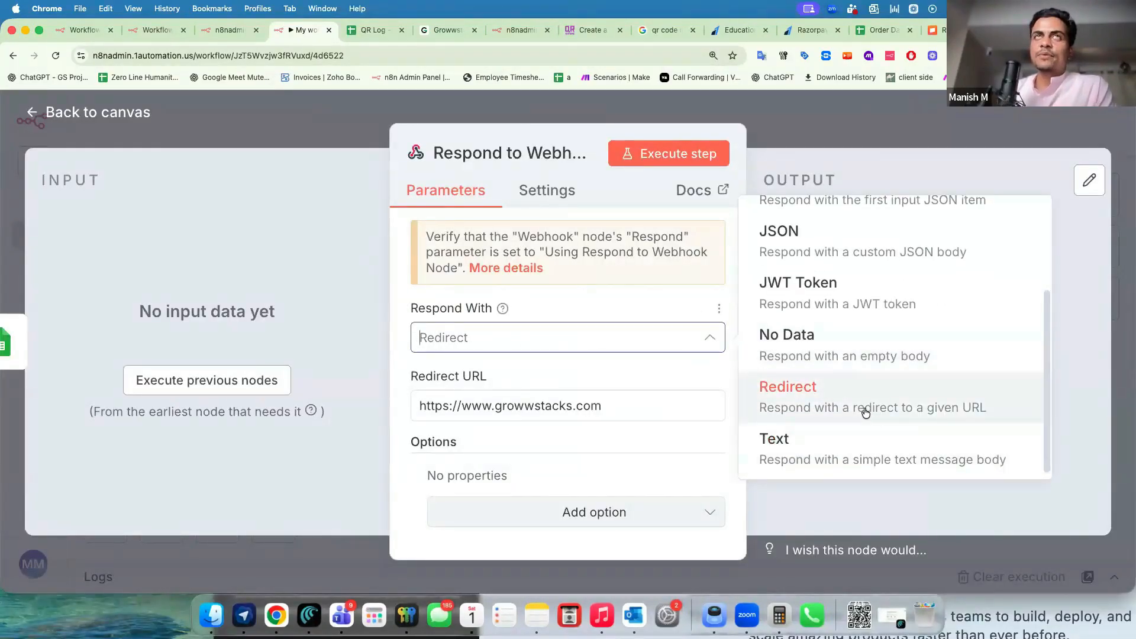
{"action": "left_click", "coordinate": [541, 406]}
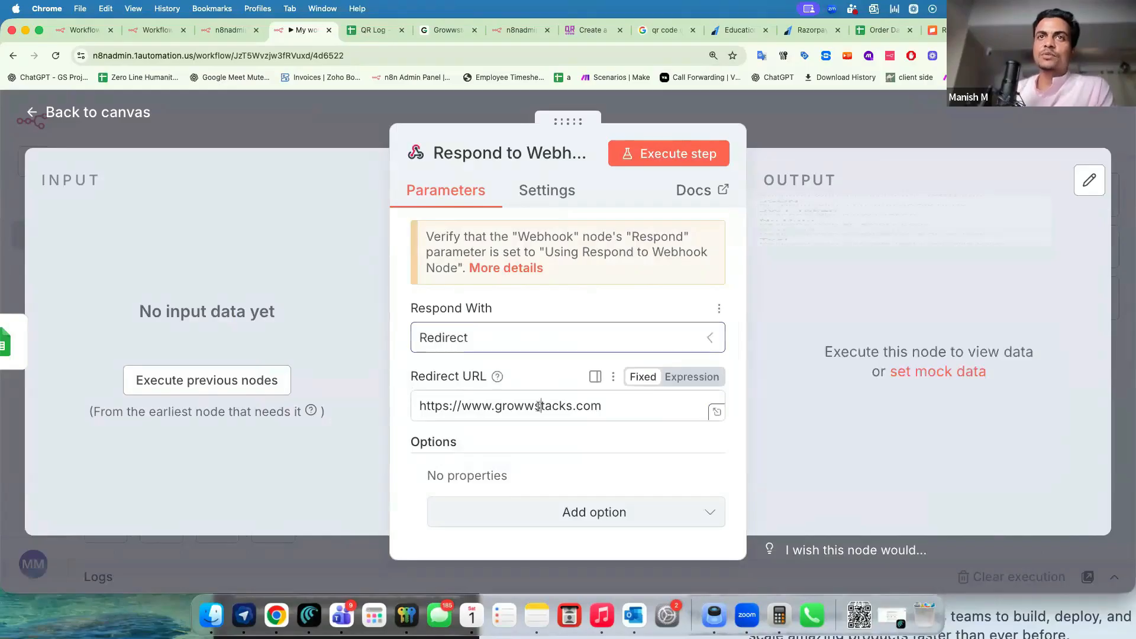
{"action": "left_click_drag", "start_coordinate": [431, 406], "coordinate": [596, 407]}
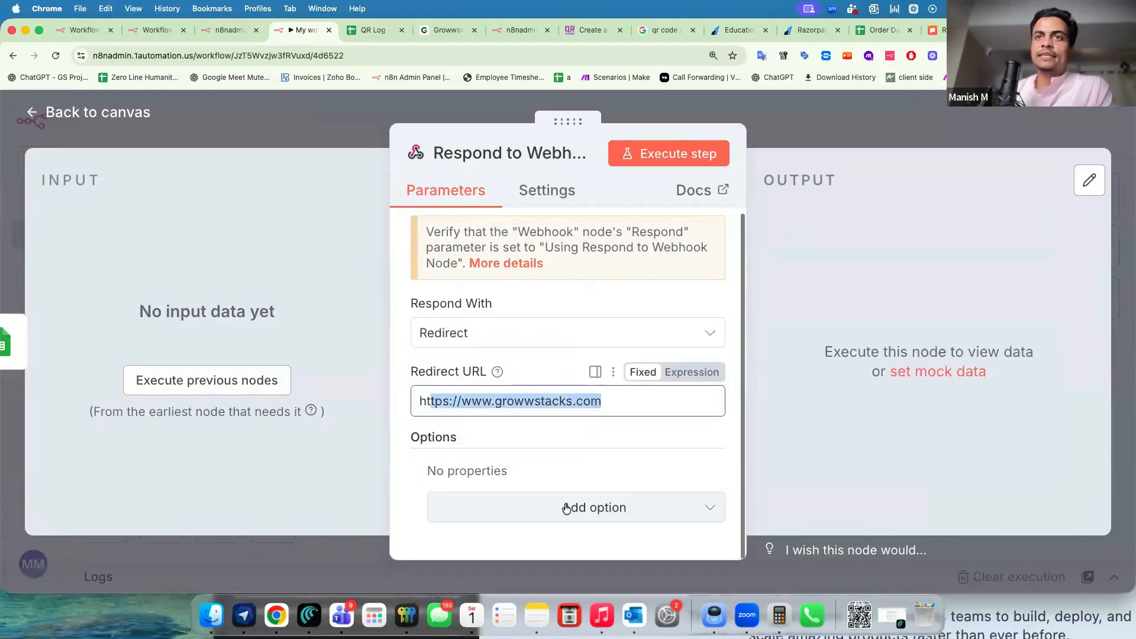
{"action": "left_click", "coordinate": [593, 510]}
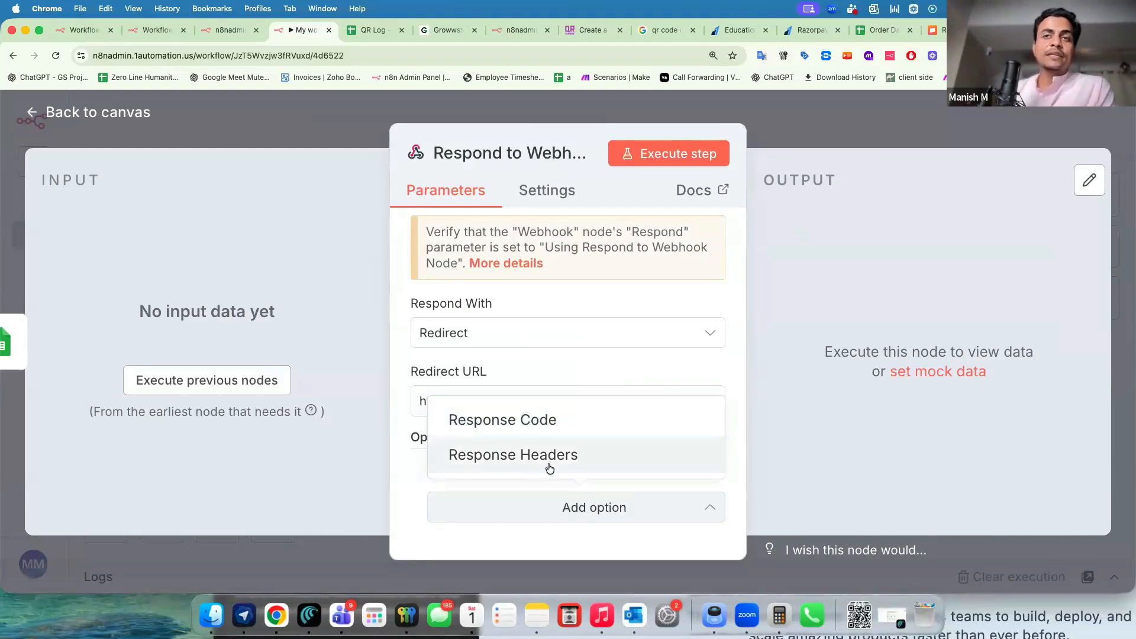
{"action": "left_click", "coordinate": [537, 363]}
{"action": "left_click_drag", "start_coordinate": [430, 401], "coordinate": [597, 407]}
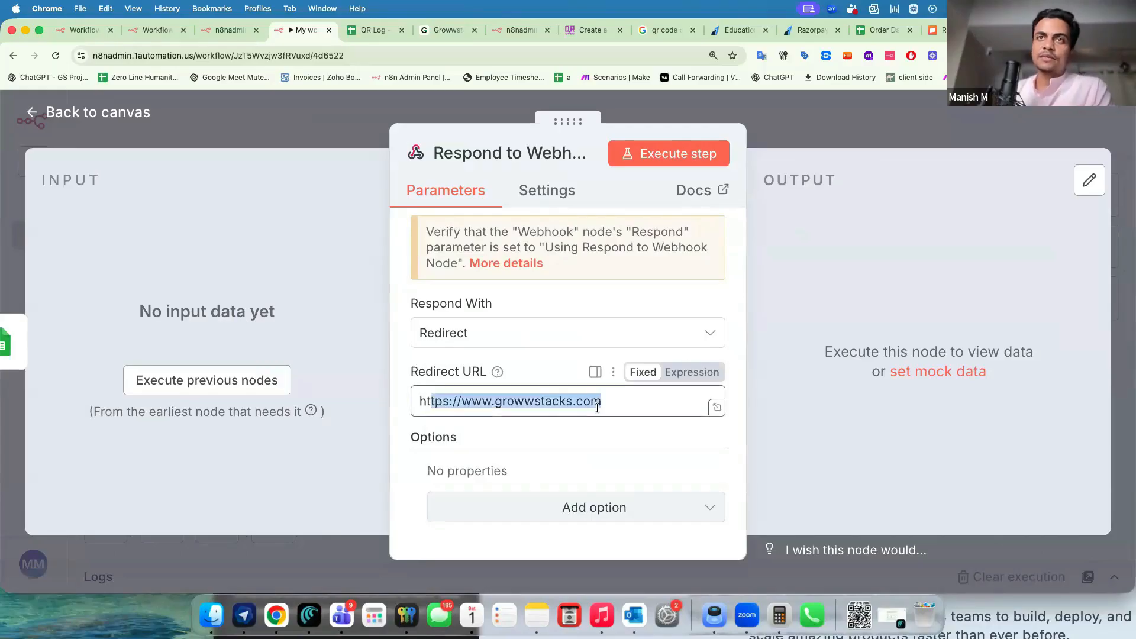
{"action": "left_click", "coordinate": [545, 365]}
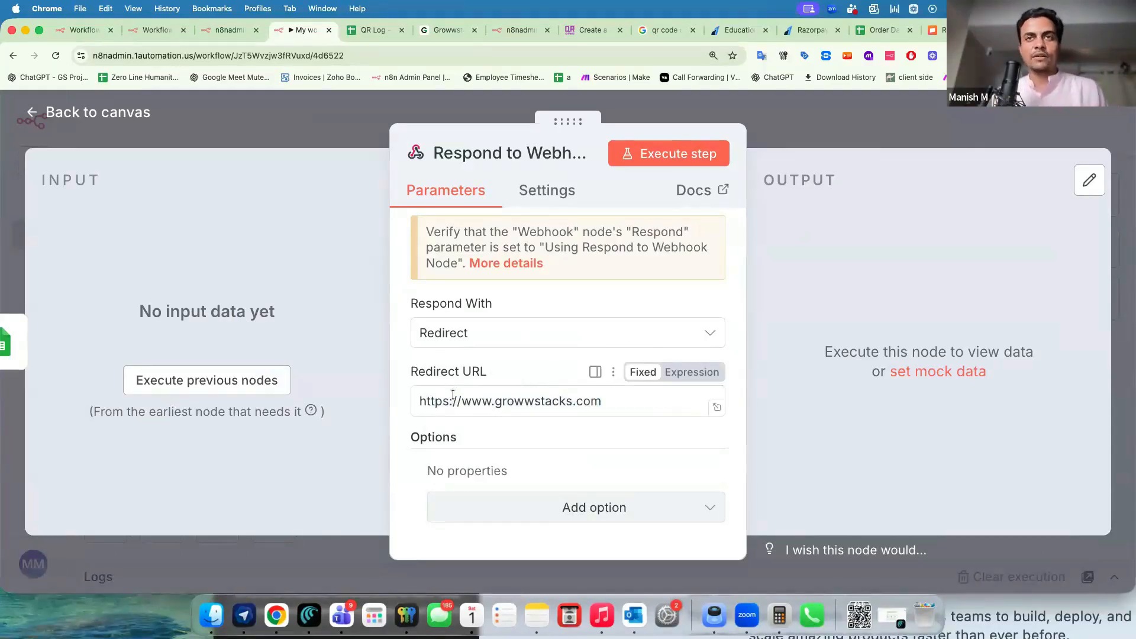
{"action": "left_click", "coordinate": [323, 113]}
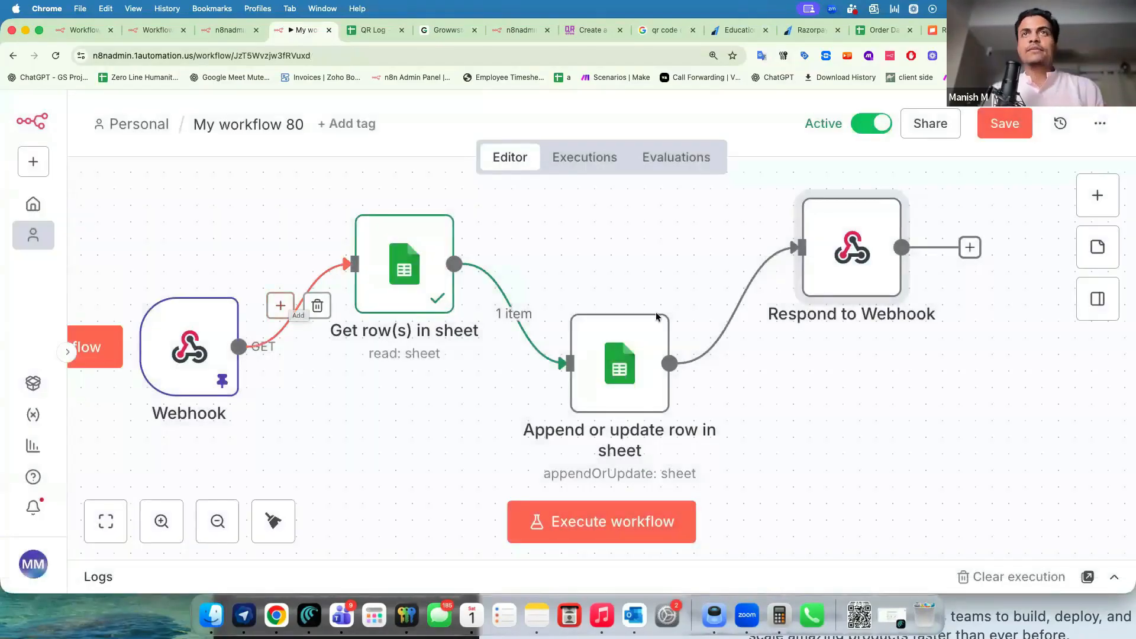
{"action": "key", "text": "super+Tab"}
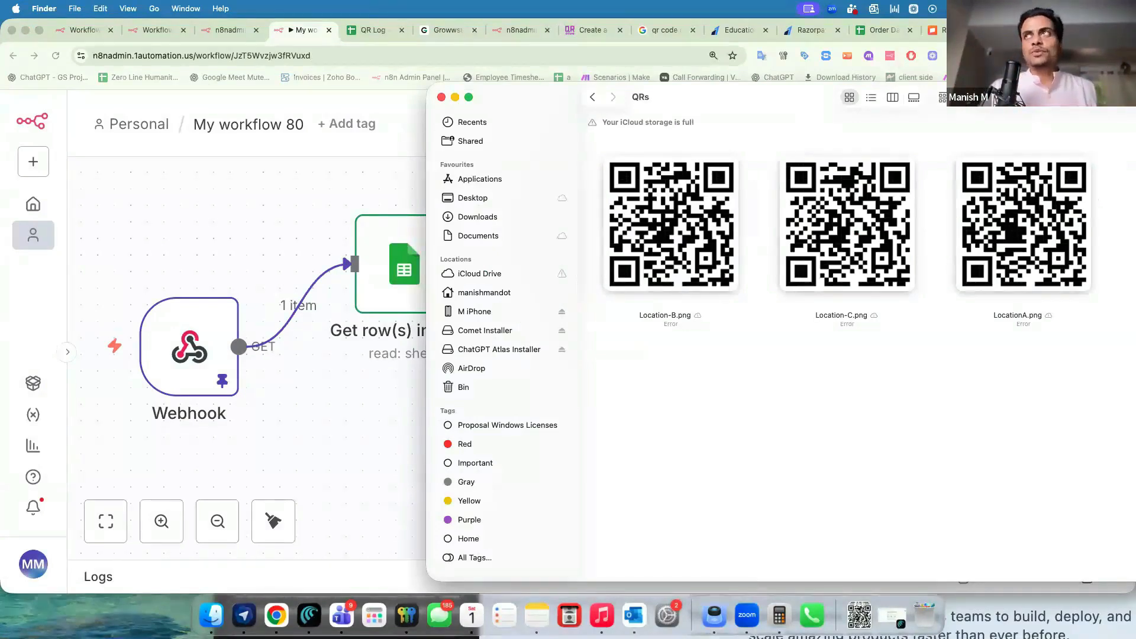
{"action": "left_click", "coordinate": [1030, 29]}
{"action": "left_click", "coordinate": [230, 55]}
{"action": "left_click", "coordinate": [230, 55]}
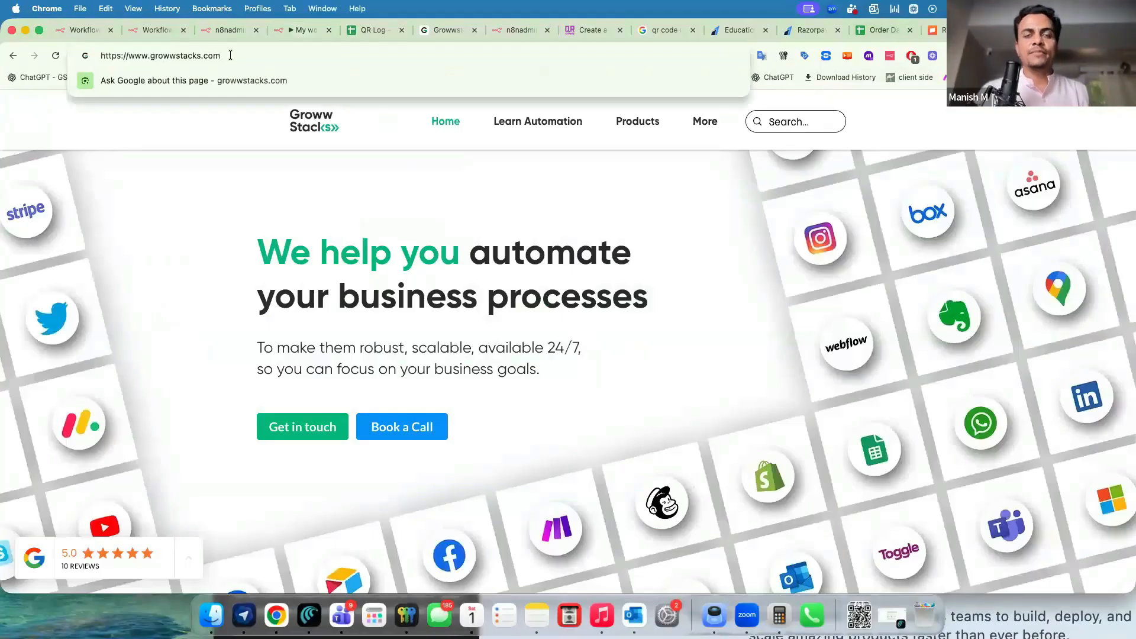
{"action": "type", "text": "/locati"}
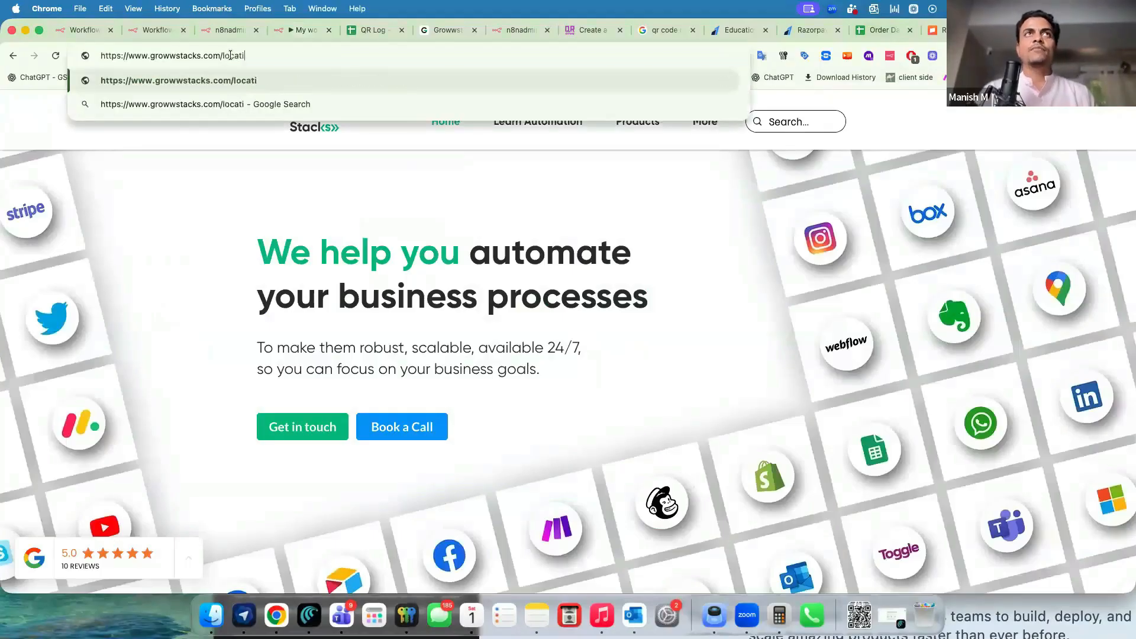
{"action": "type", "text": "on-A"}
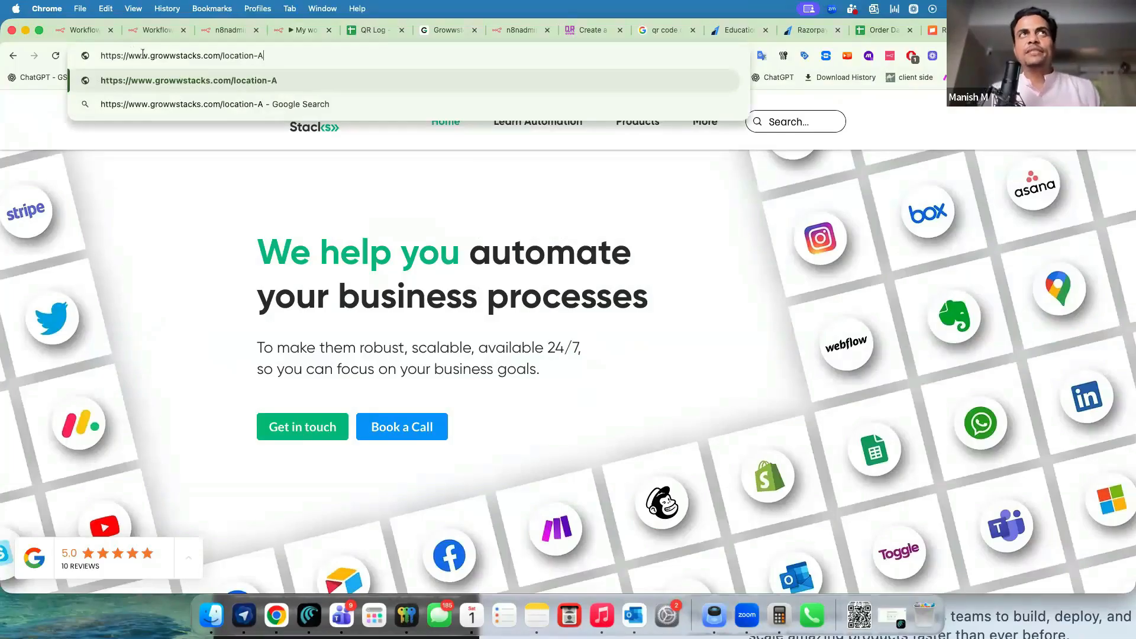
{"action": "left_click_drag", "start_coordinate": [136, 55], "coordinate": [299, 54]}
{"action": "triple_click", "coordinate": [299, 54]}
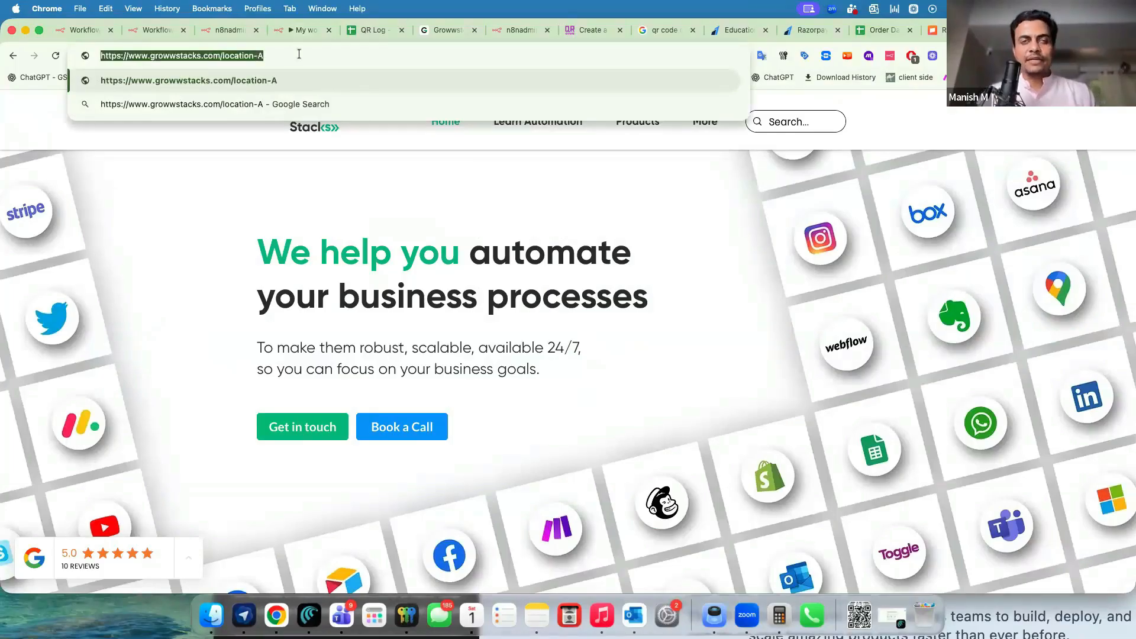
{"action": "left_click", "coordinate": [181, 202]}
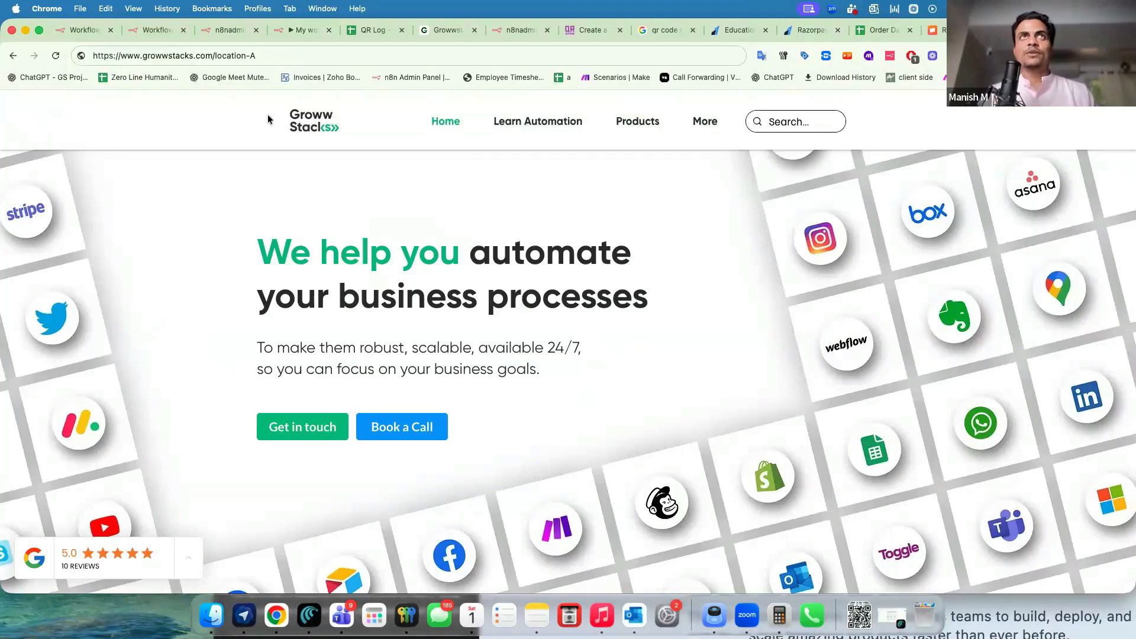
Delete /location-A from the address and reload plain growwstacks.com.
{"action": "left_click", "coordinate": [272, 55]}
{"action": "left_click", "coordinate": [198, 209]}
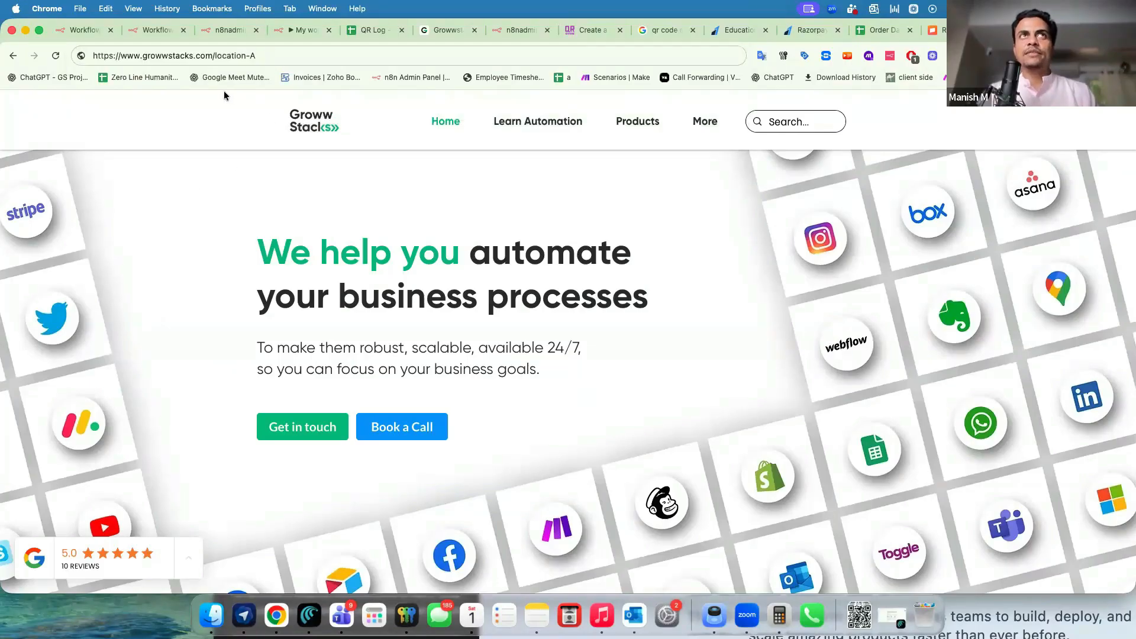
{"action": "double_click", "coordinate": [268, 56]}
{"action": "left_click", "coordinate": [277, 56]}
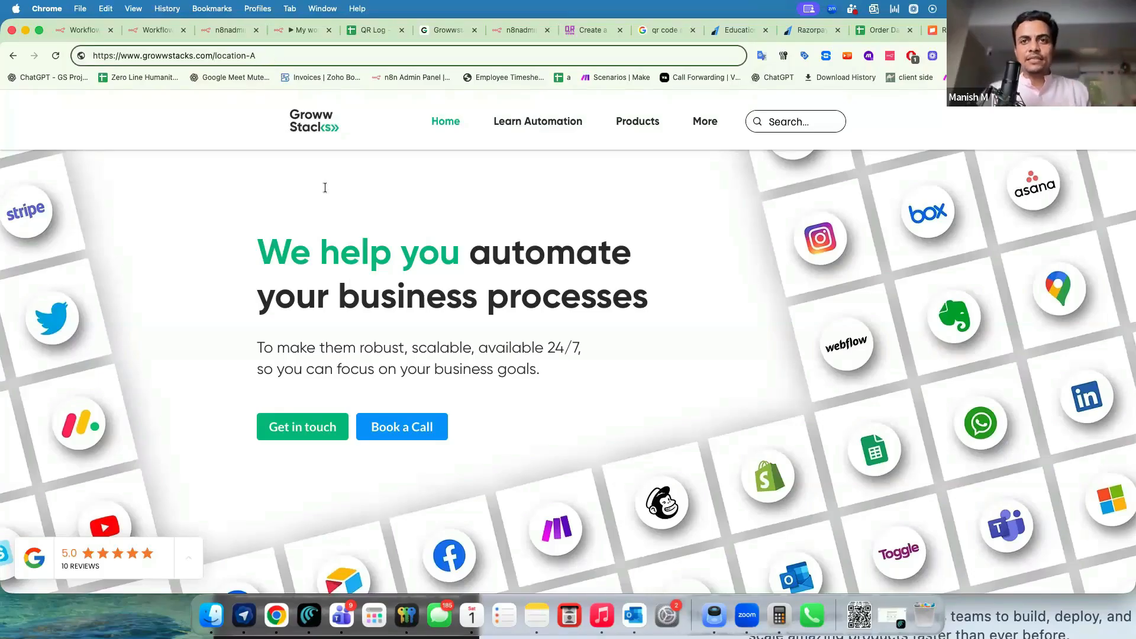
{"action": "left_click", "coordinate": [484, 321]}
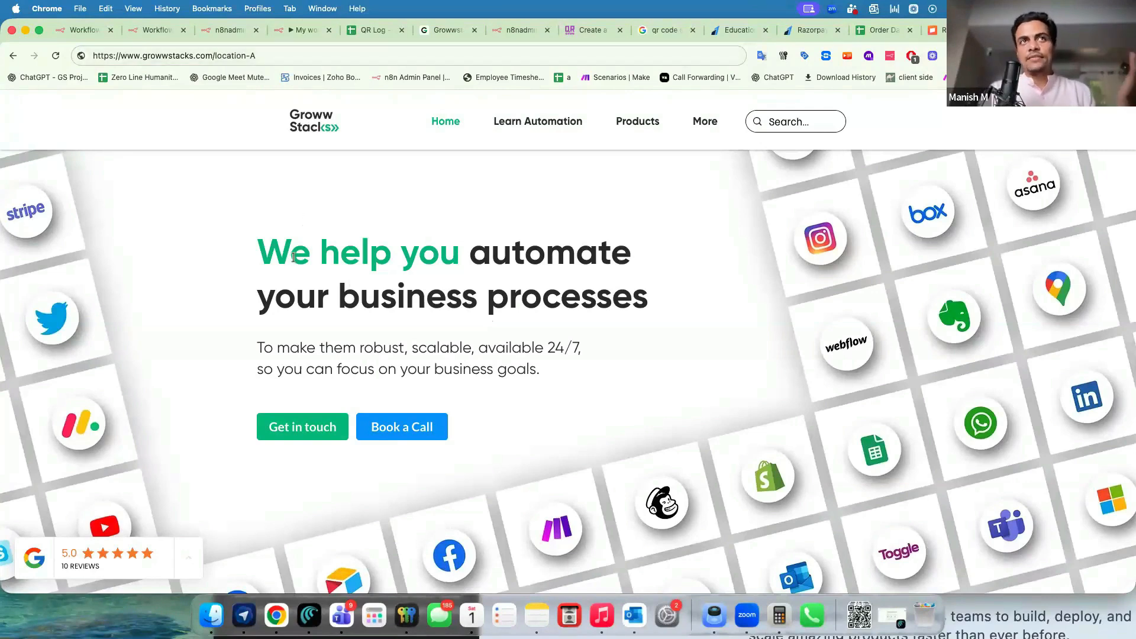
{"action": "left_click_drag", "start_coordinate": [292, 256], "coordinate": [419, 257]}
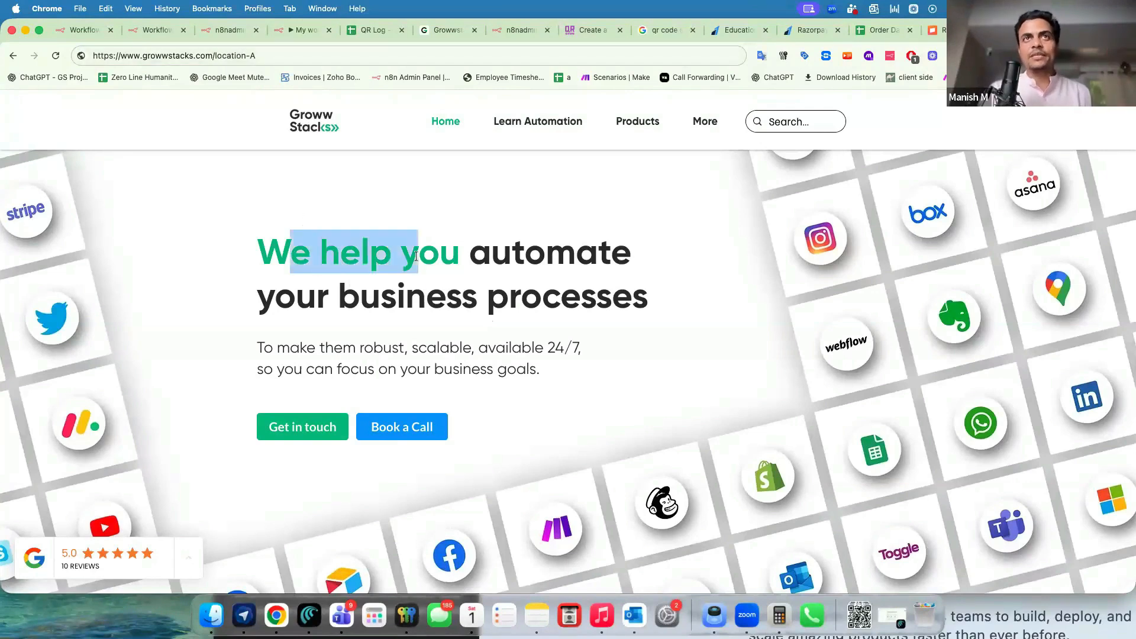
{"action": "left_click_drag", "start_coordinate": [309, 243], "coordinate": [394, 242]}
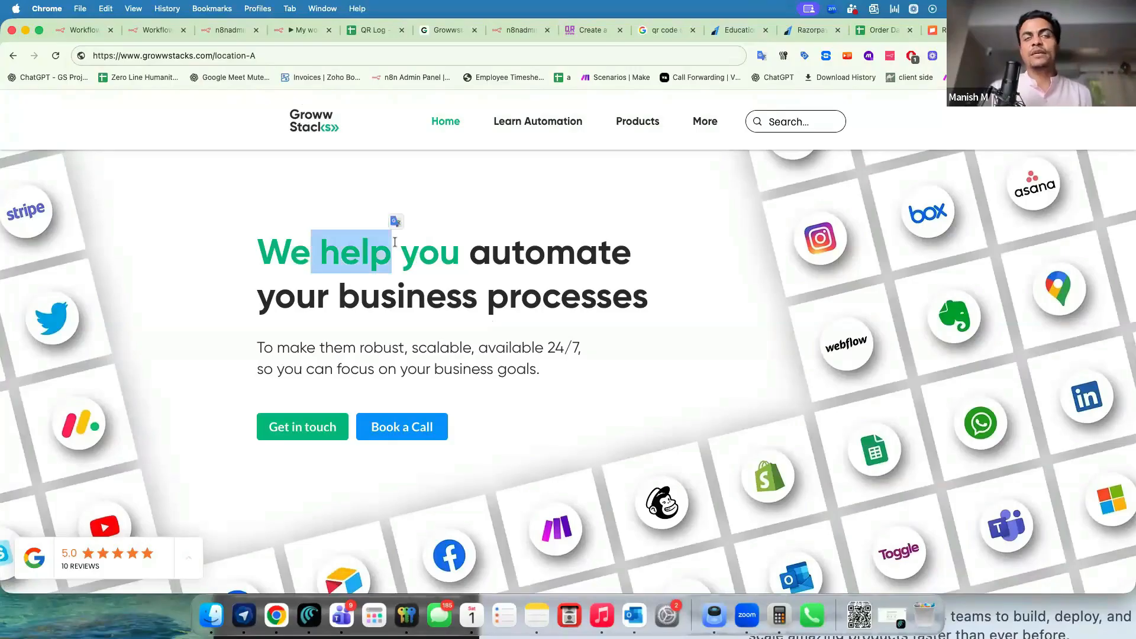
{"action": "left_click", "coordinate": [345, 261]}
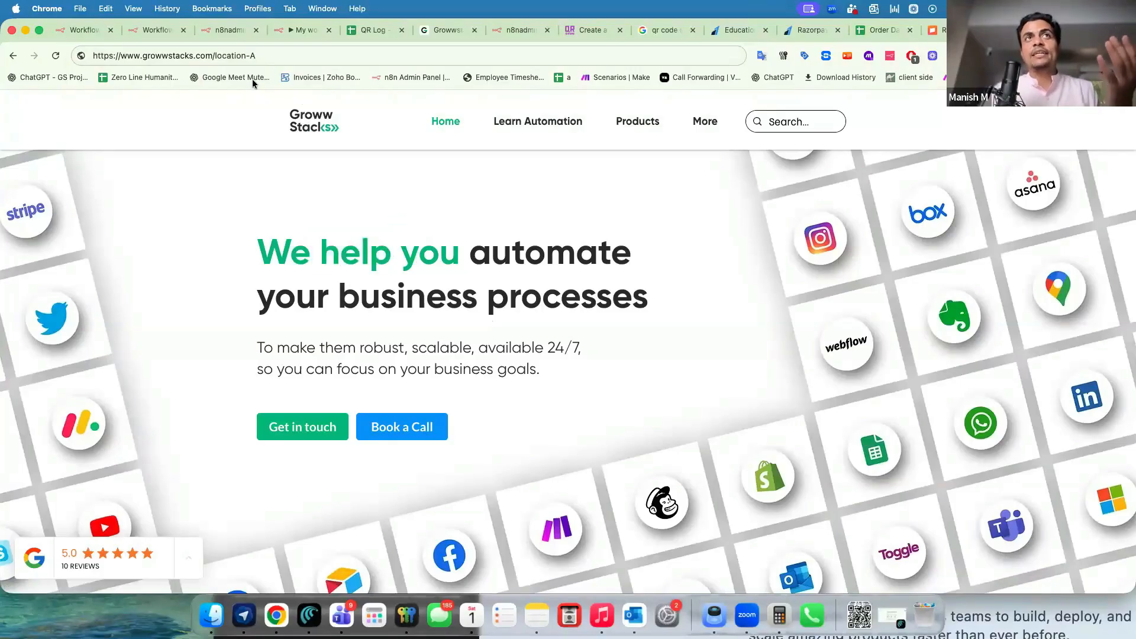
{"action": "left_click_drag", "start_coordinate": [215, 55], "coordinate": [282, 55]}
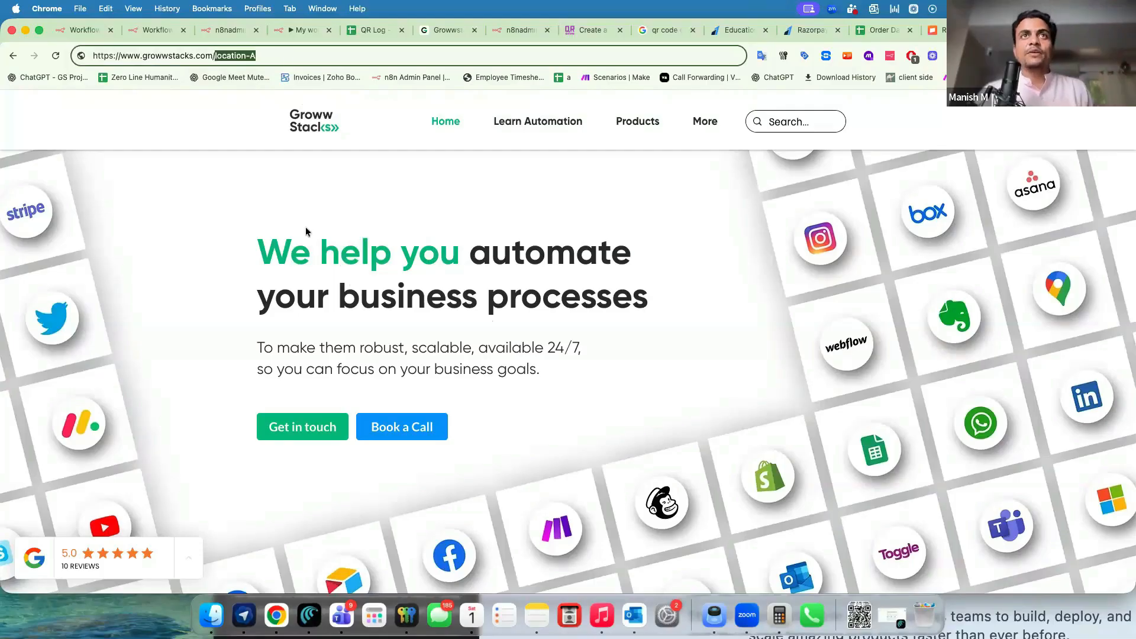
{"action": "left_click", "coordinate": [293, 245]}
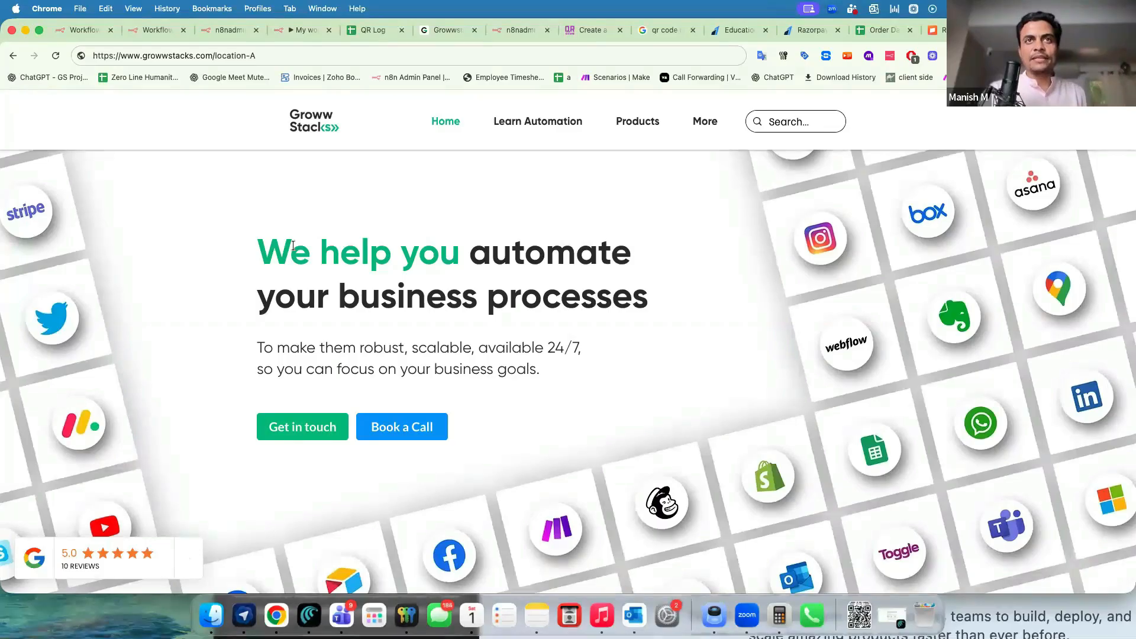
{"action": "left_click_drag", "start_coordinate": [216, 55], "coordinate": [292, 58]}
{"action": "key", "text": "BackSpace"}
{"action": "key", "text": "Return"}
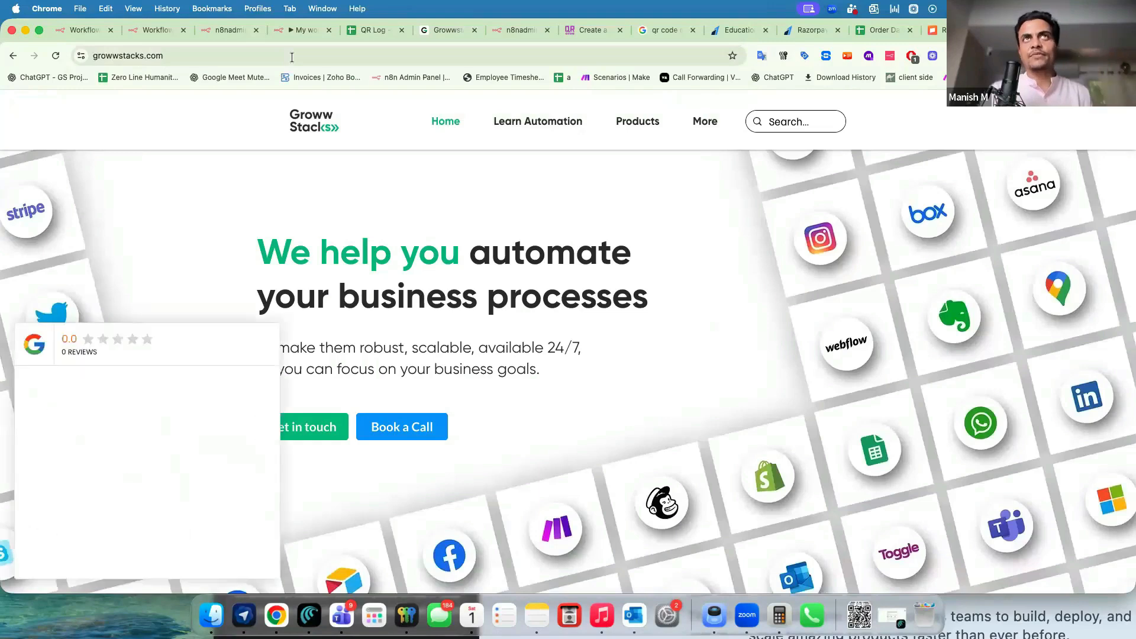
Inspect the Location-A, Location-B and Location-C webhook links in QR Log cells B2–B4.
{"action": "left_click", "coordinate": [358, 33]}
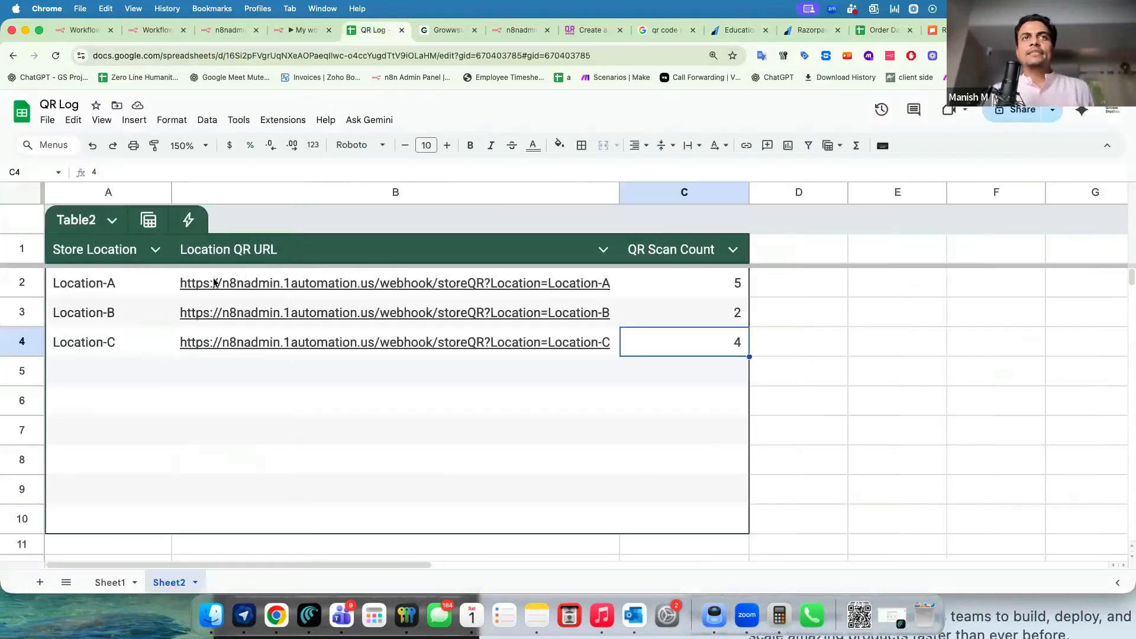
{"action": "left_click", "coordinate": [198, 293]}
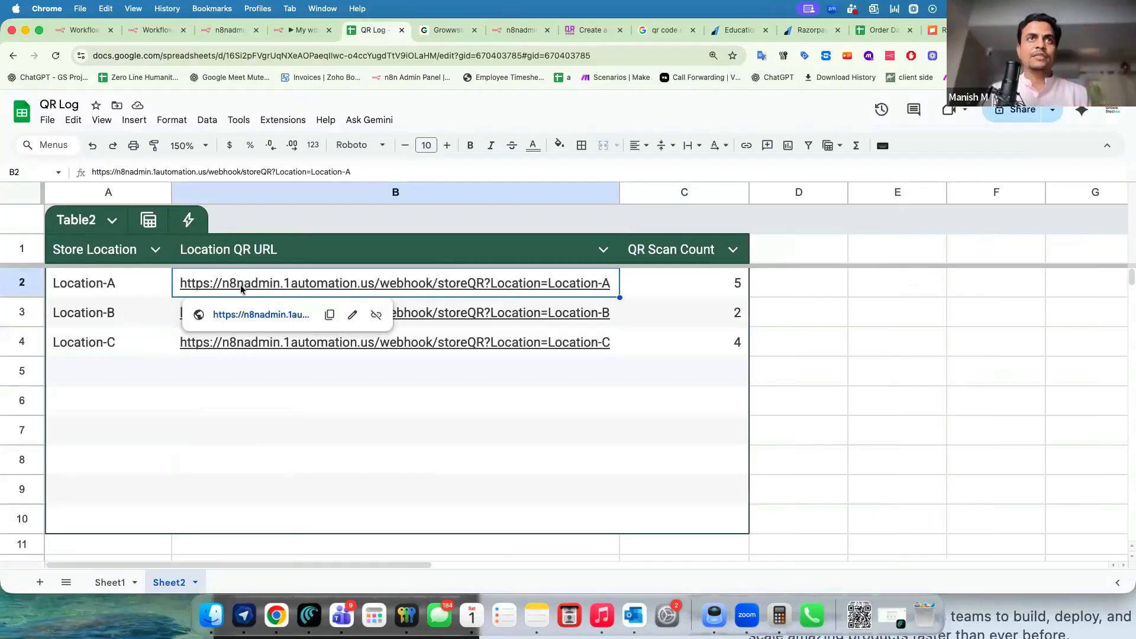
{"action": "left_click", "coordinate": [352, 320]}
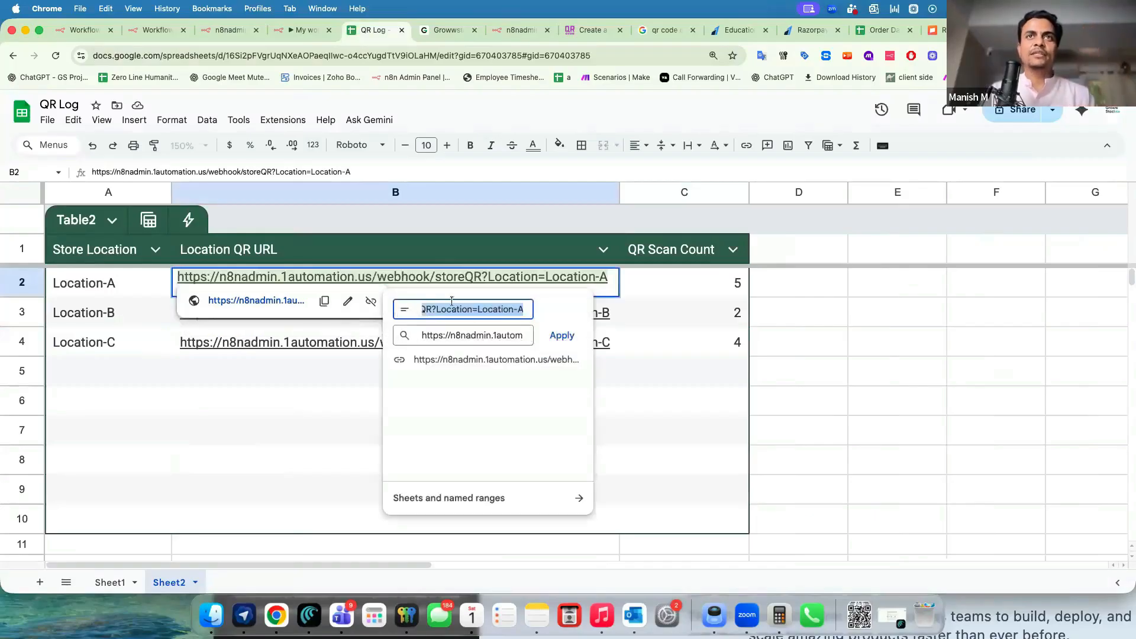
{"action": "key", "text": "Escape"}
{"action": "left_click_drag", "start_coordinate": [482, 276], "coordinate": [178, 280]}
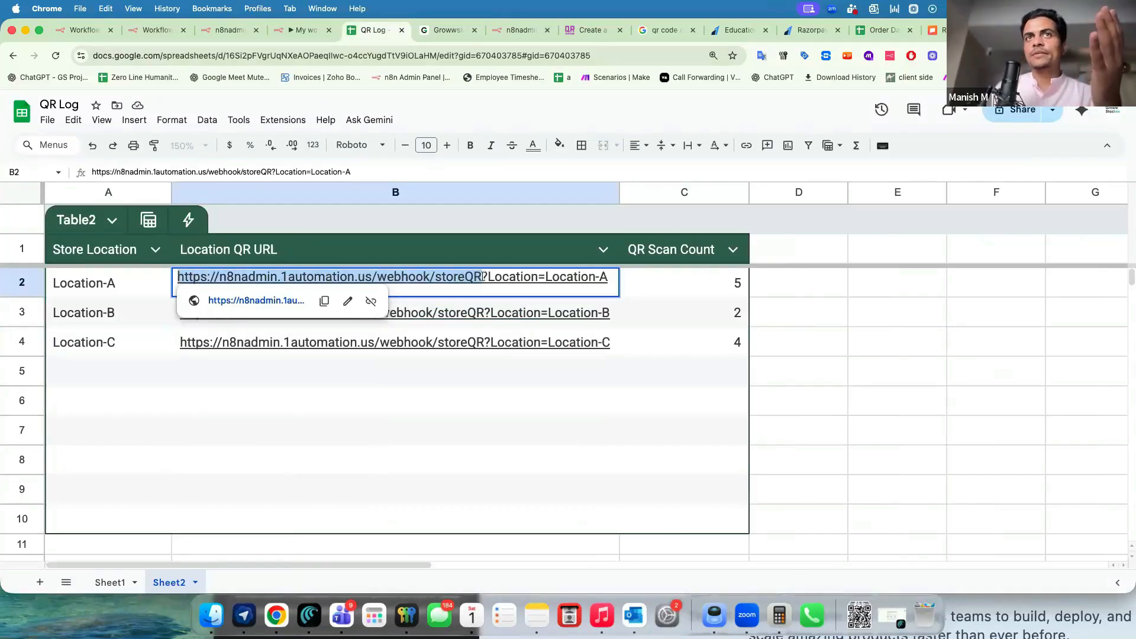
{"action": "left_click", "coordinate": [485, 276]}
{"action": "left_click_drag", "start_coordinate": [494, 276], "coordinate": [610, 278]}
{"action": "left_click", "coordinate": [586, 313]}
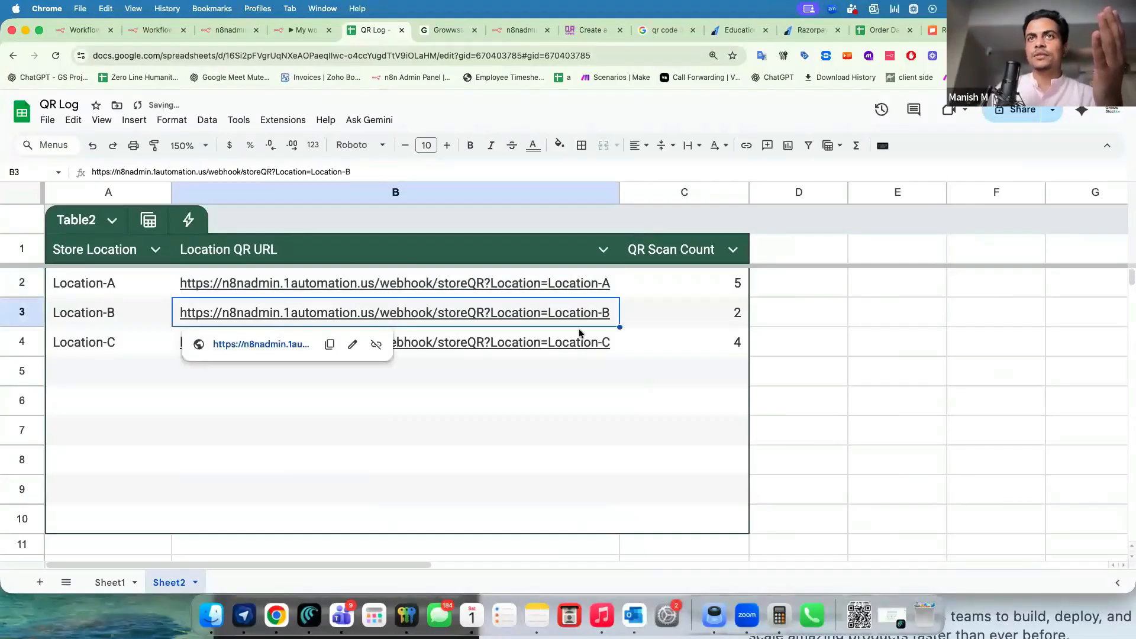
{"action": "left_click", "coordinate": [573, 346]}
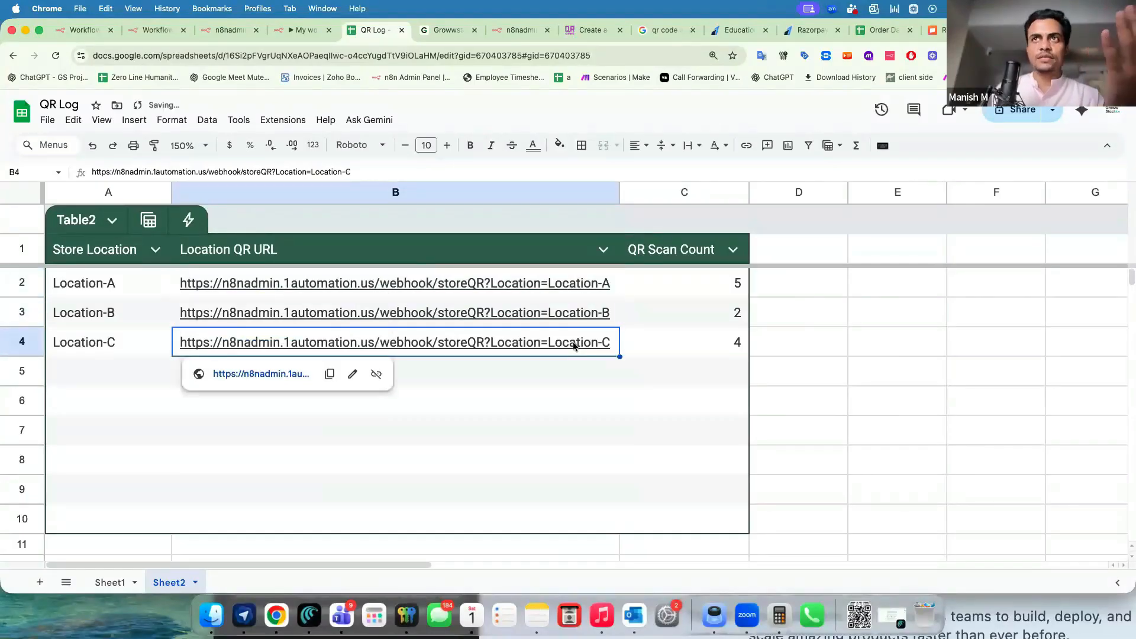
{"action": "left_click", "coordinate": [511, 283]}
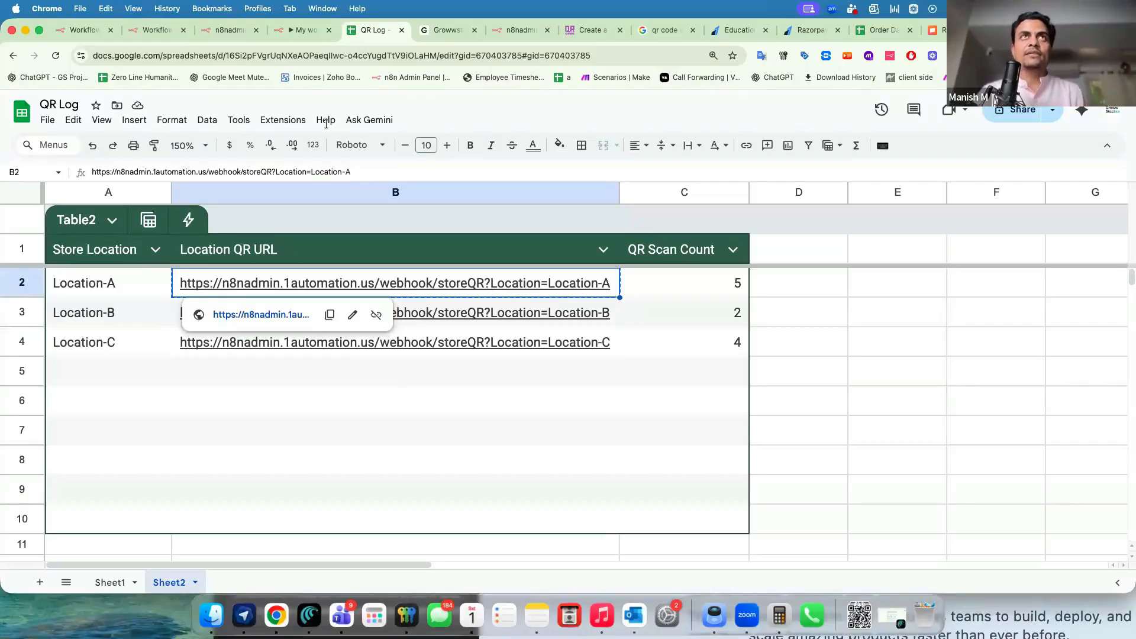
{"action": "left_click", "coordinate": [295, 30]}
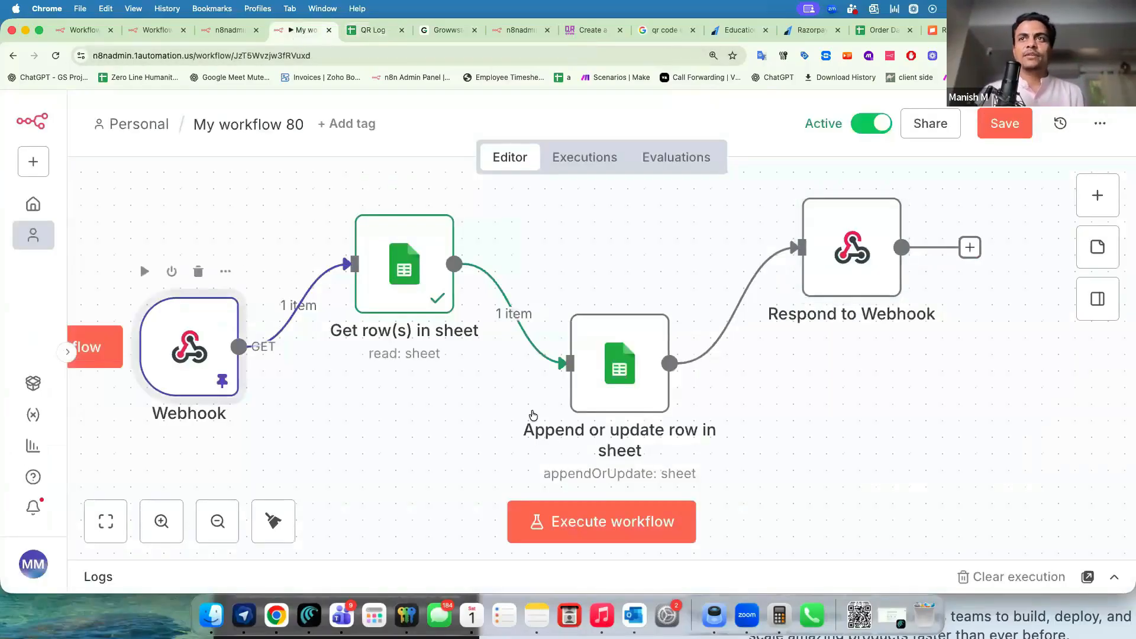
Check the Webhook's pinned Location-A query value, then select the location URLs from B2.
{"action": "key", "text": "Return"}
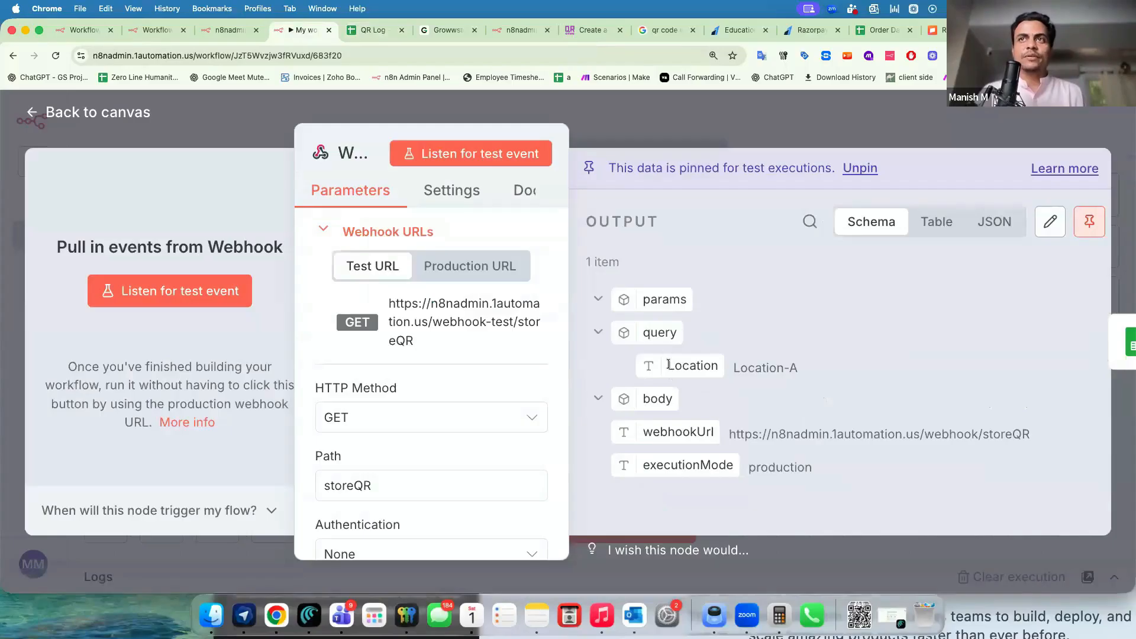
{"action": "left_click_drag", "start_coordinate": [740, 368], "coordinate": [799, 371]}
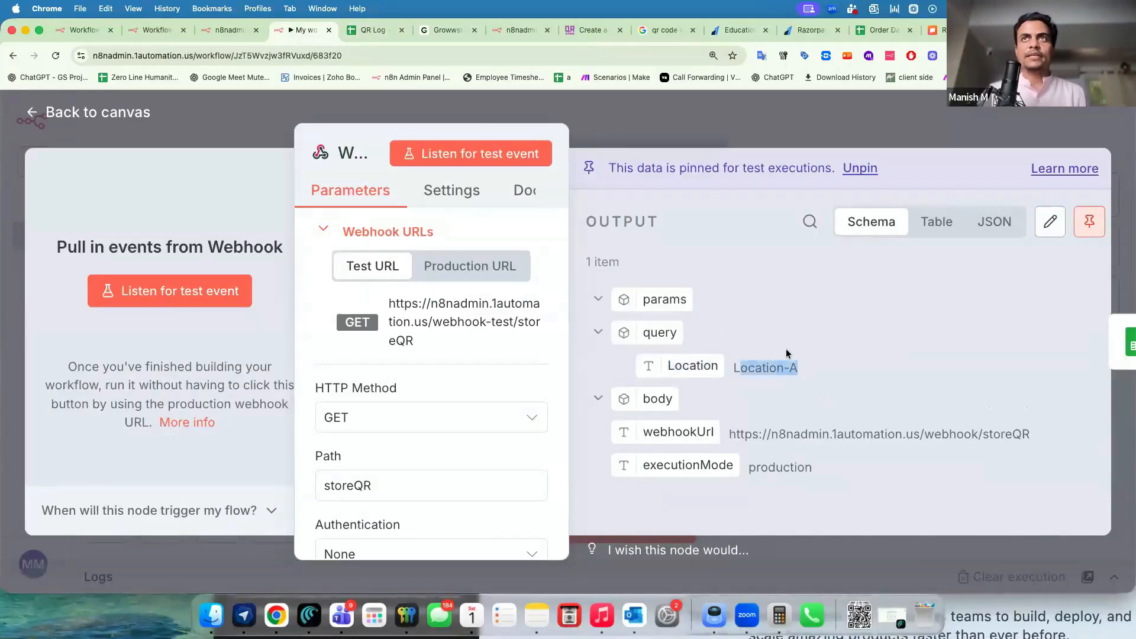
{"action": "left_click", "coordinate": [657, 118]}
{"action": "left_click", "coordinate": [372, 29]}
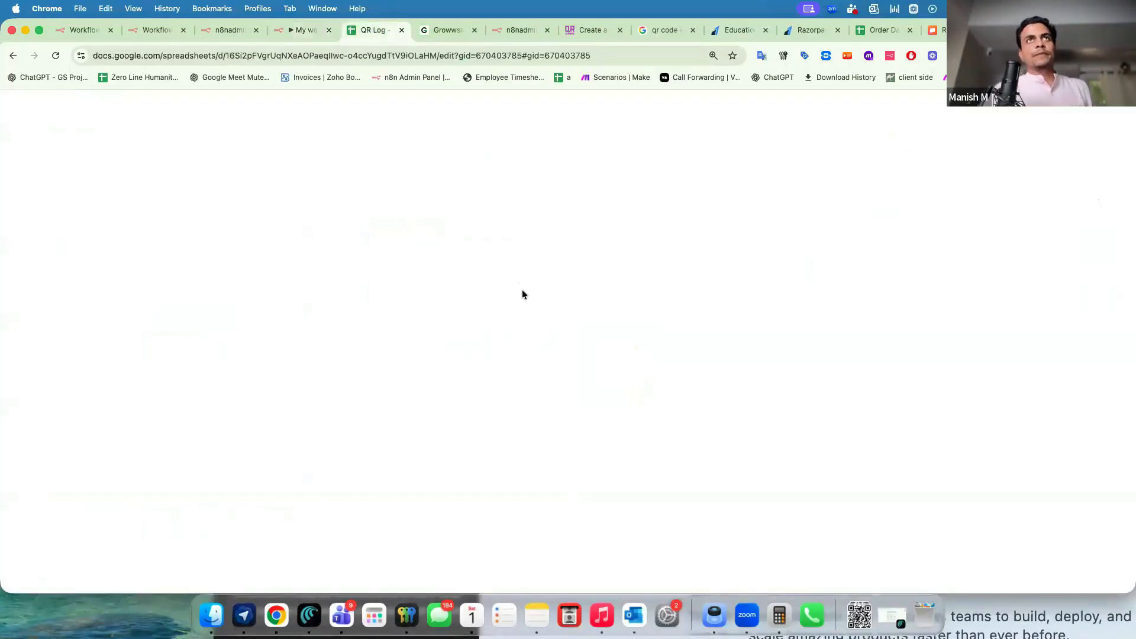
{"action": "left_click_drag", "start_coordinate": [511, 285], "coordinate": [517, 430]}
Paste the Location-A webhook URL into ME-QR and generate its QR code.
{"action": "left_click", "coordinate": [657, 31]}
{"action": "left_click", "coordinate": [587, 29]}
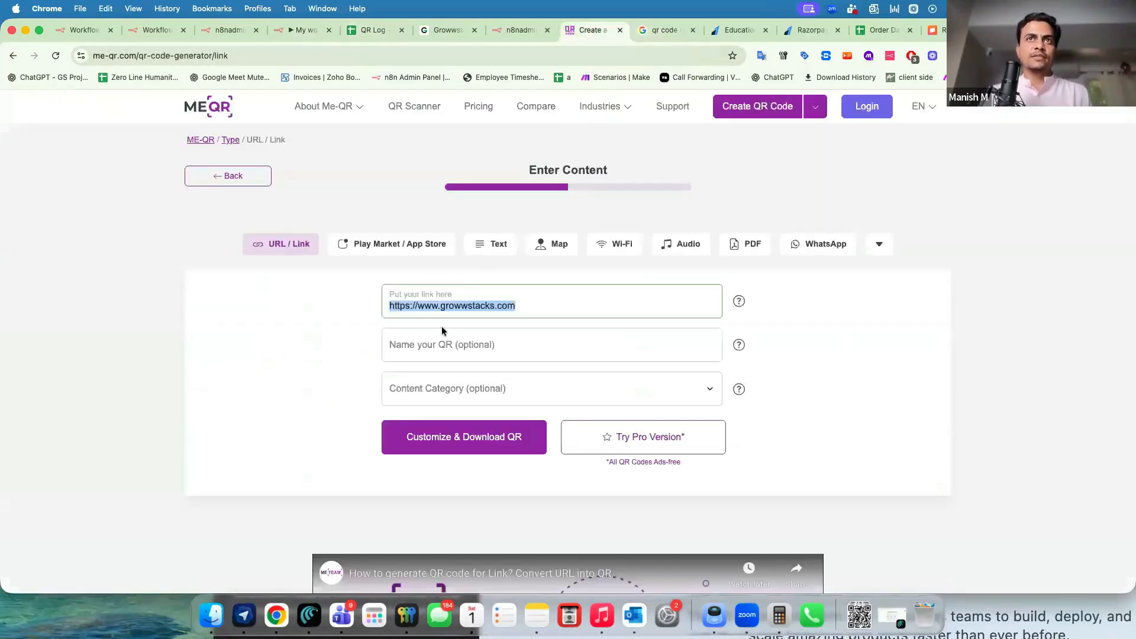
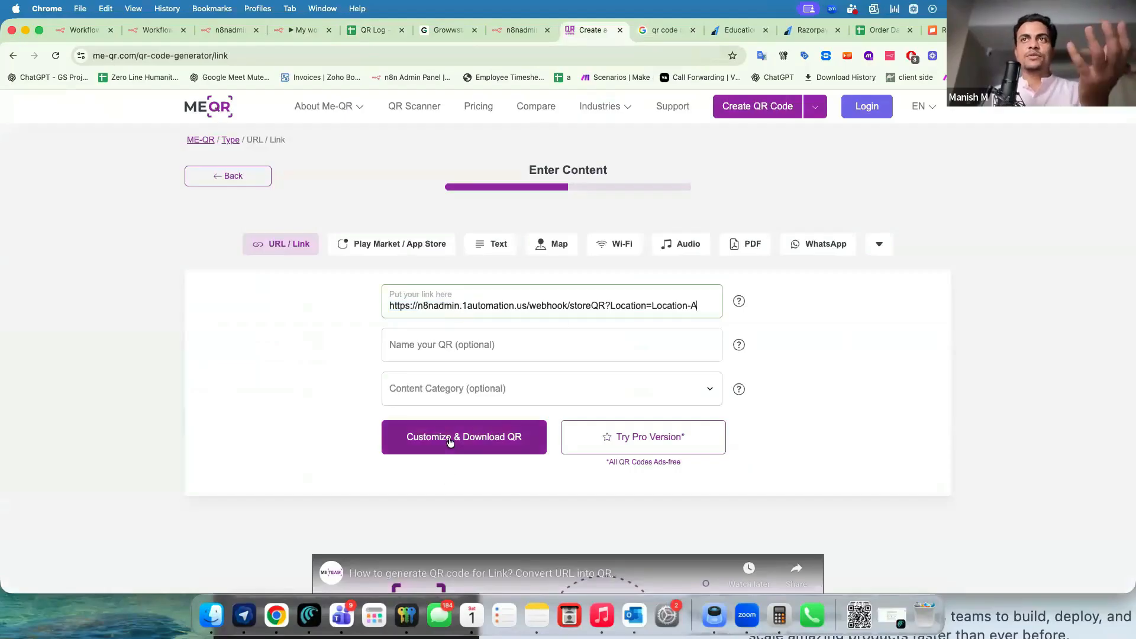
{"action": "left_click", "coordinate": [449, 441]}
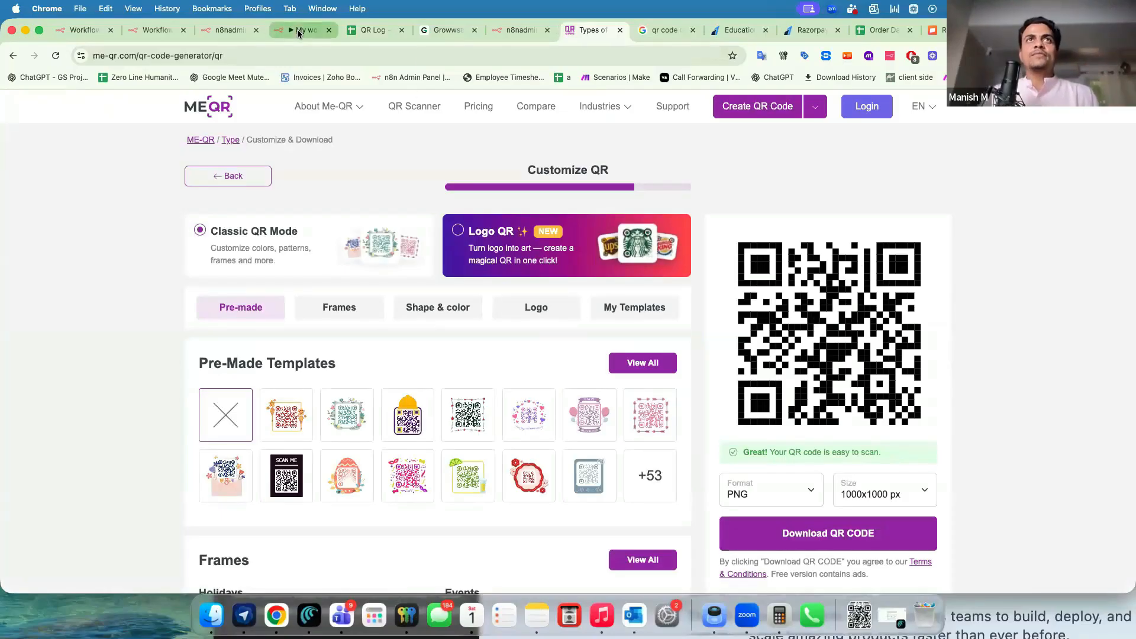
{"action": "left_click", "coordinate": [296, 30]}
{"action": "left_click_drag", "start_coordinate": [200, 337], "coordinate": [197, 369]}
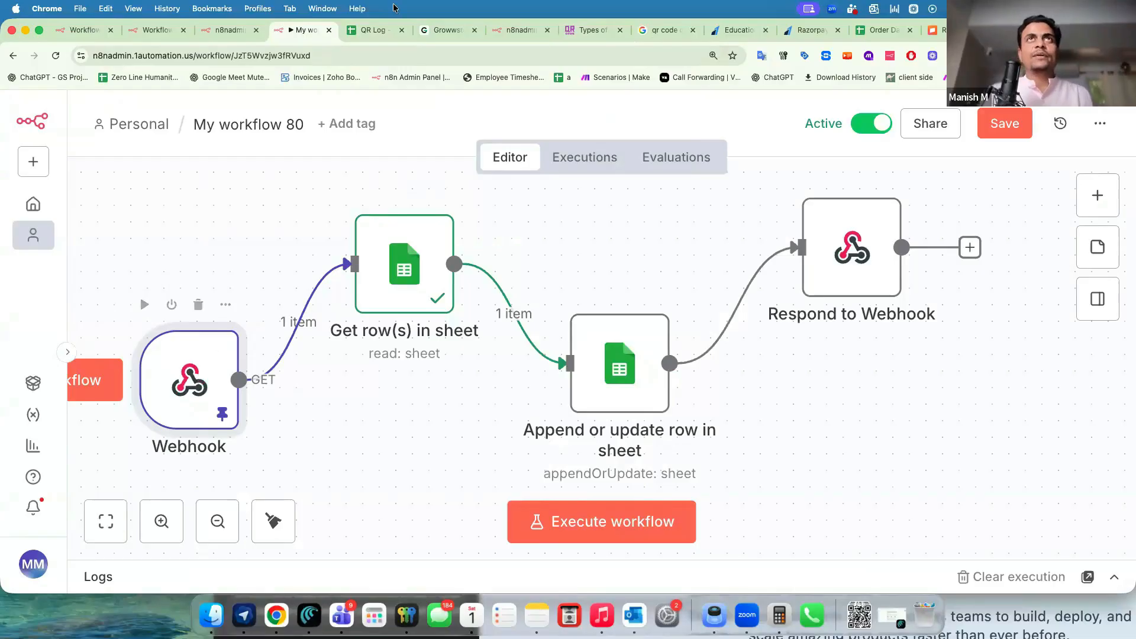
Check QR Log's current scan counts: 5 for Location-A and 2 for Location-B.
{"action": "left_click", "coordinate": [369, 29]}
{"action": "left_click", "coordinate": [119, 295]}
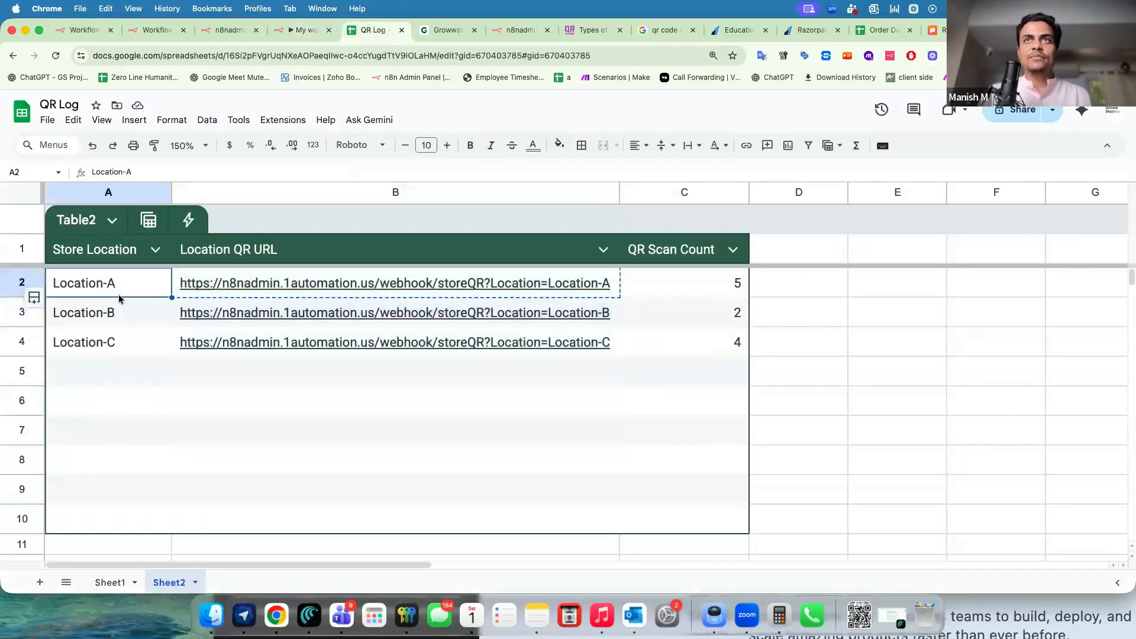
{"action": "left_click", "coordinate": [672, 283]}
{"action": "left_click", "coordinate": [674, 310]}
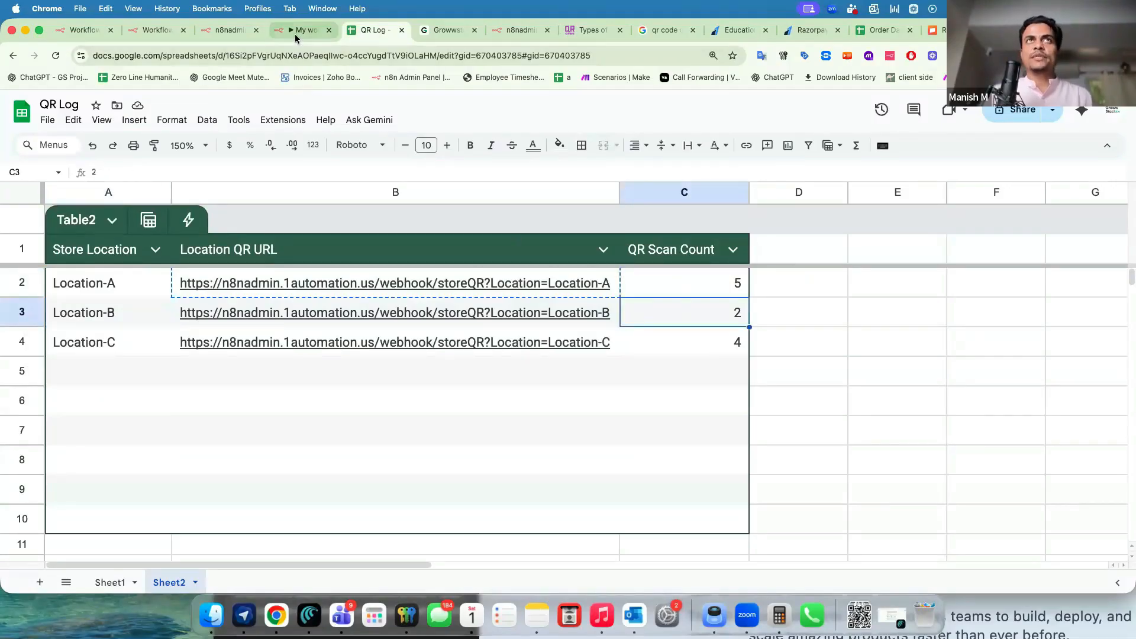
{"action": "left_click", "coordinate": [296, 31]}
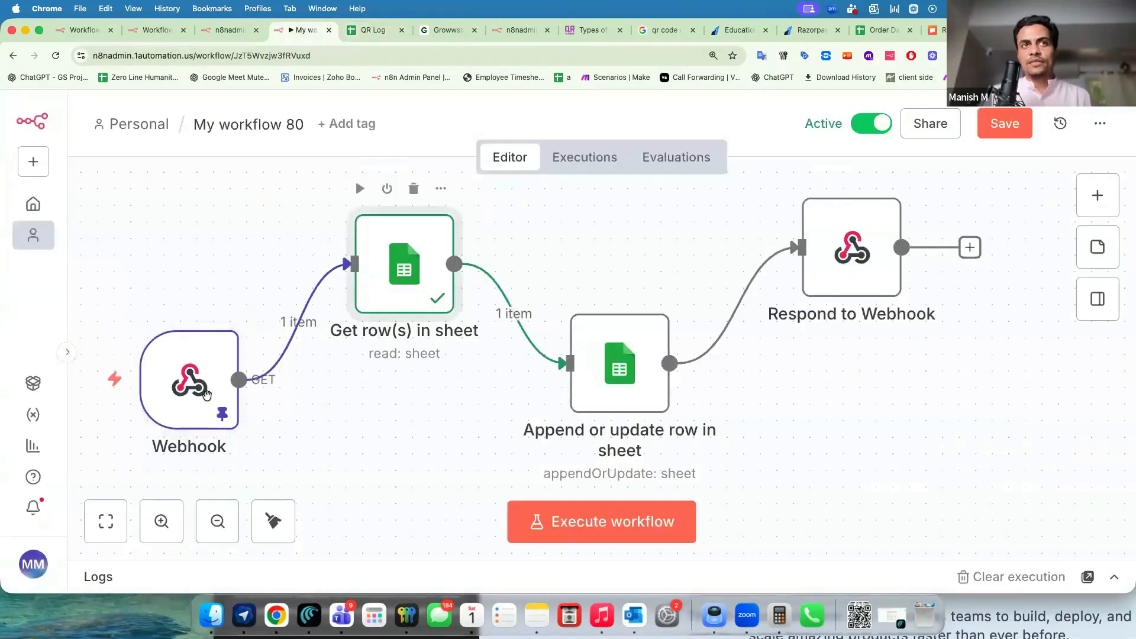
Map the webhook's query Location into the Get row(s) filter, returning Location-A's row 2.
{"action": "double_click", "coordinate": [392, 281]}
{"action": "scroll", "coordinate": [314, 406], "scroll_direction": "down", "scroll_amount": 2}
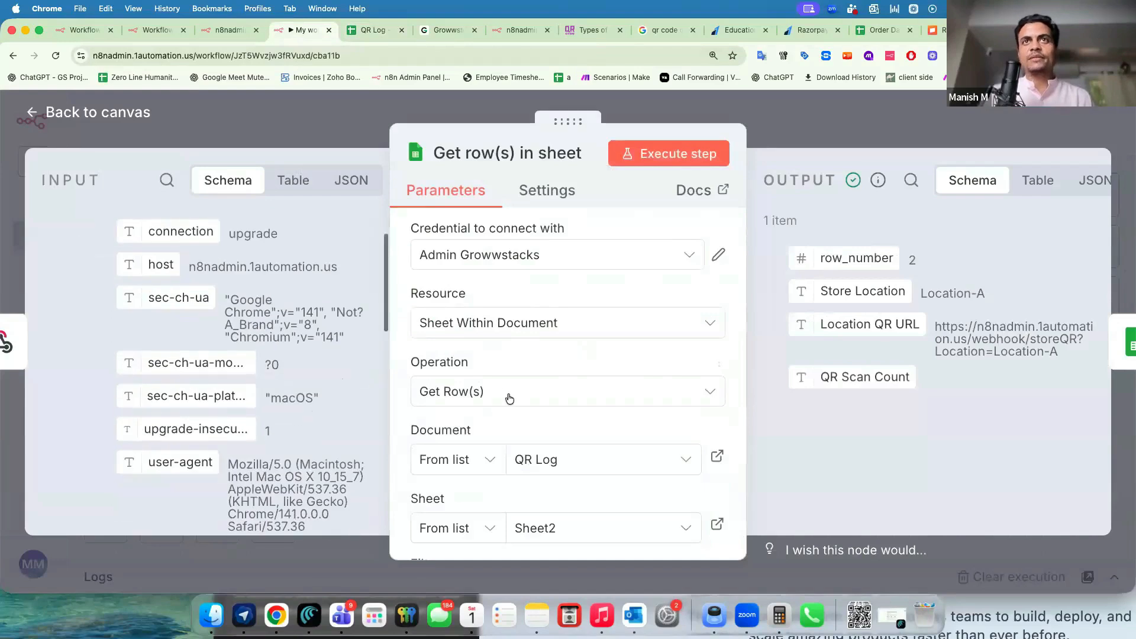
{"action": "scroll", "coordinate": [508, 392], "scroll_direction": "down", "scroll_amount": 5}
{"action": "scroll", "coordinate": [509, 397], "scroll_direction": "down", "scroll_amount": 5}
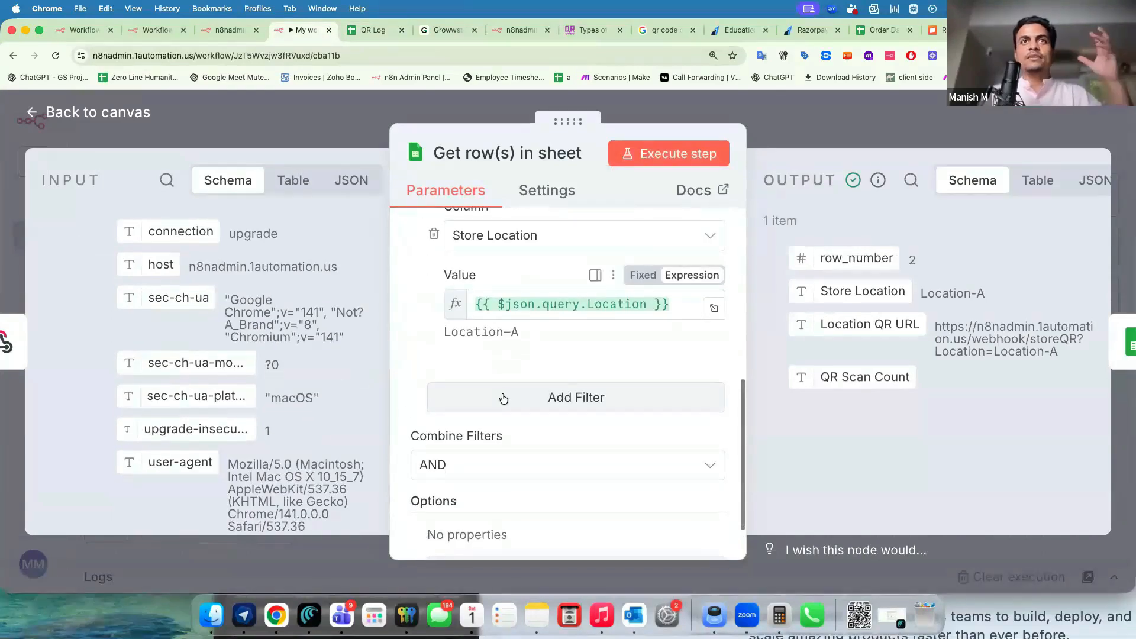
{"action": "scroll", "coordinate": [307, 430], "scroll_direction": "down", "scroll_amount": 5}
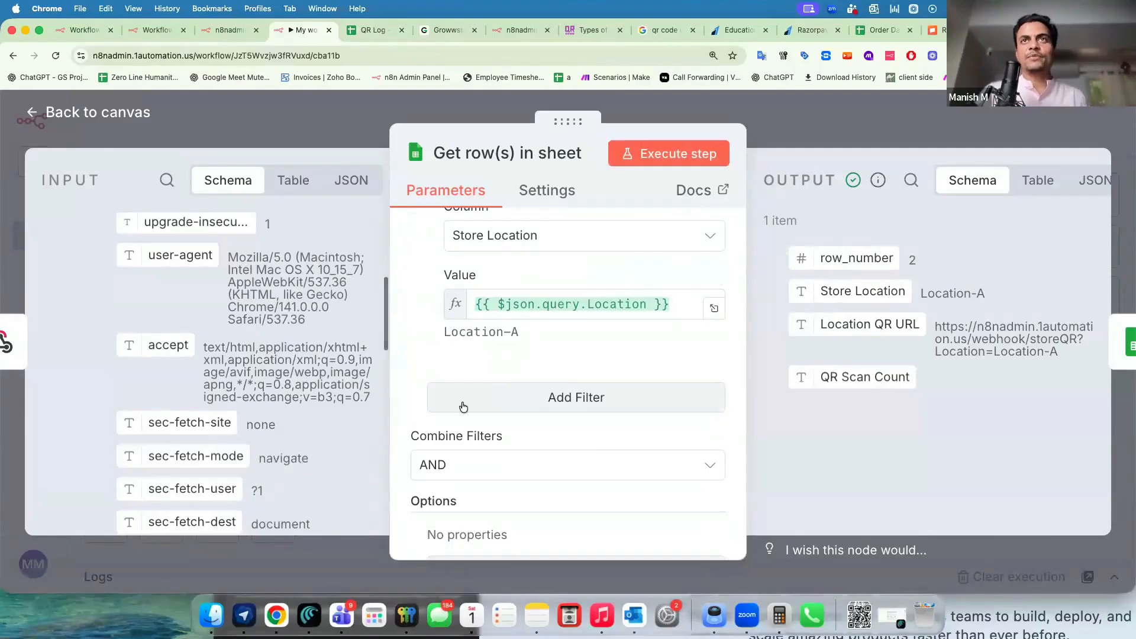
{"action": "scroll", "coordinate": [461, 403], "scroll_direction": "up", "scroll_amount": 6}
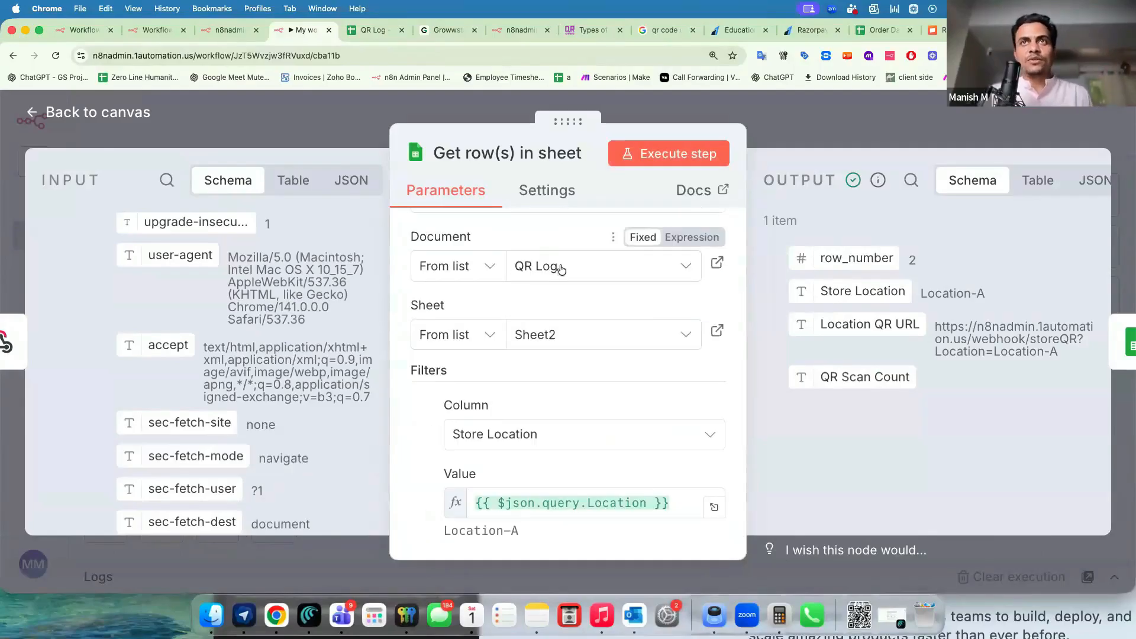
{"action": "scroll", "coordinate": [481, 326], "scroll_direction": "down", "scroll_amount": 3}
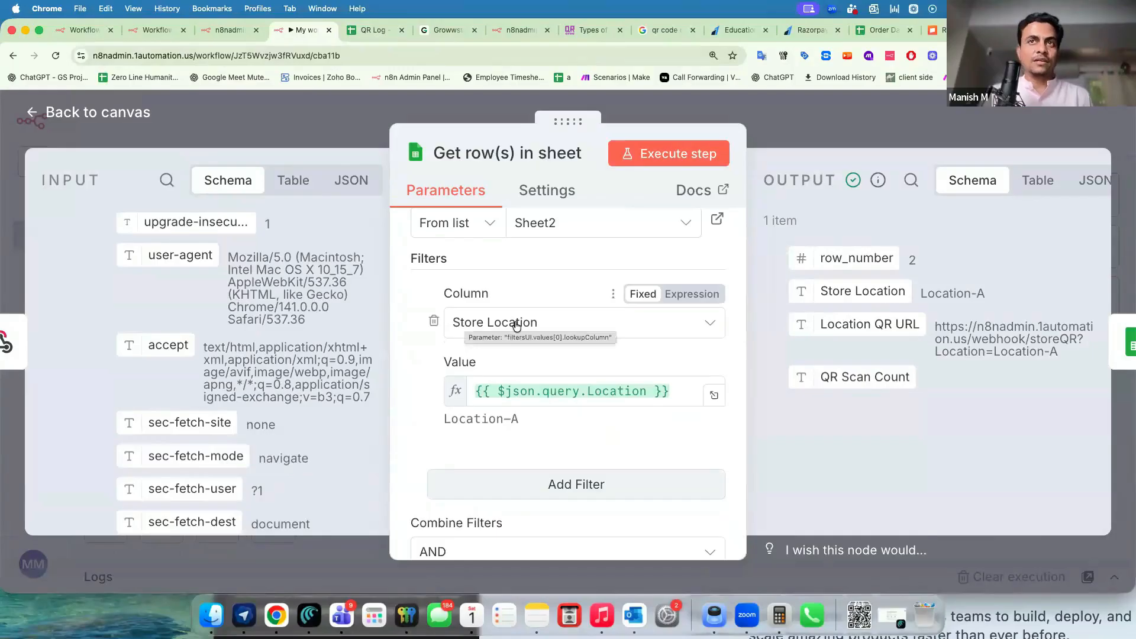
{"action": "scroll", "coordinate": [235, 442], "scroll_direction": "down", "scroll_amount": 10}
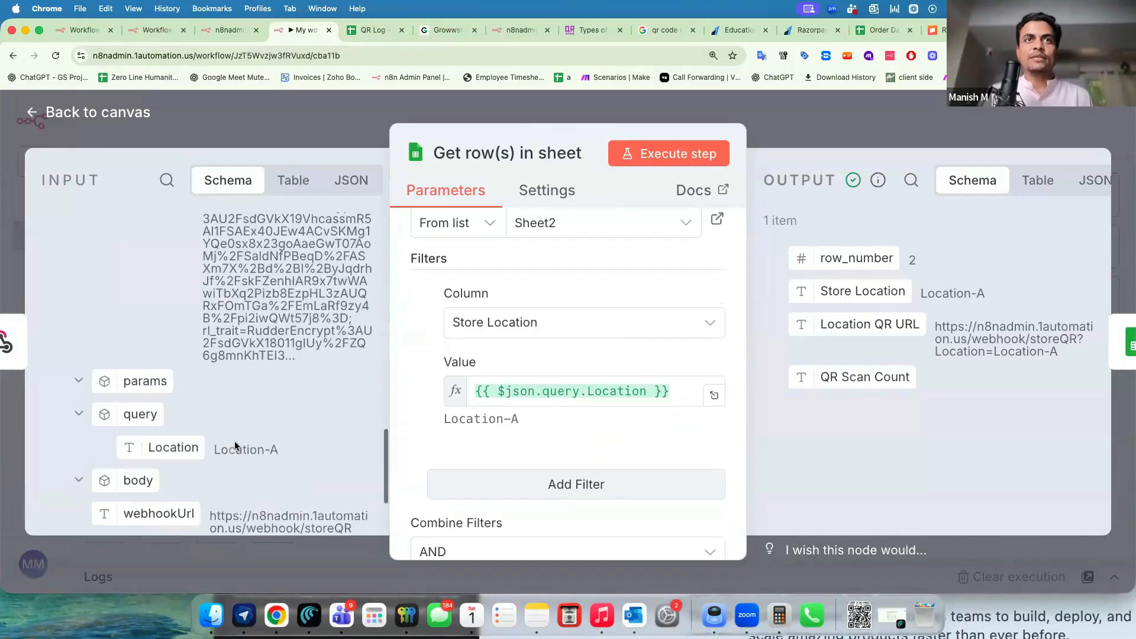
{"action": "scroll", "coordinate": [234, 441], "scroll_direction": "down", "scroll_amount": 3}
{"action": "left_click_drag", "start_coordinate": [173, 320], "coordinate": [573, 395]}
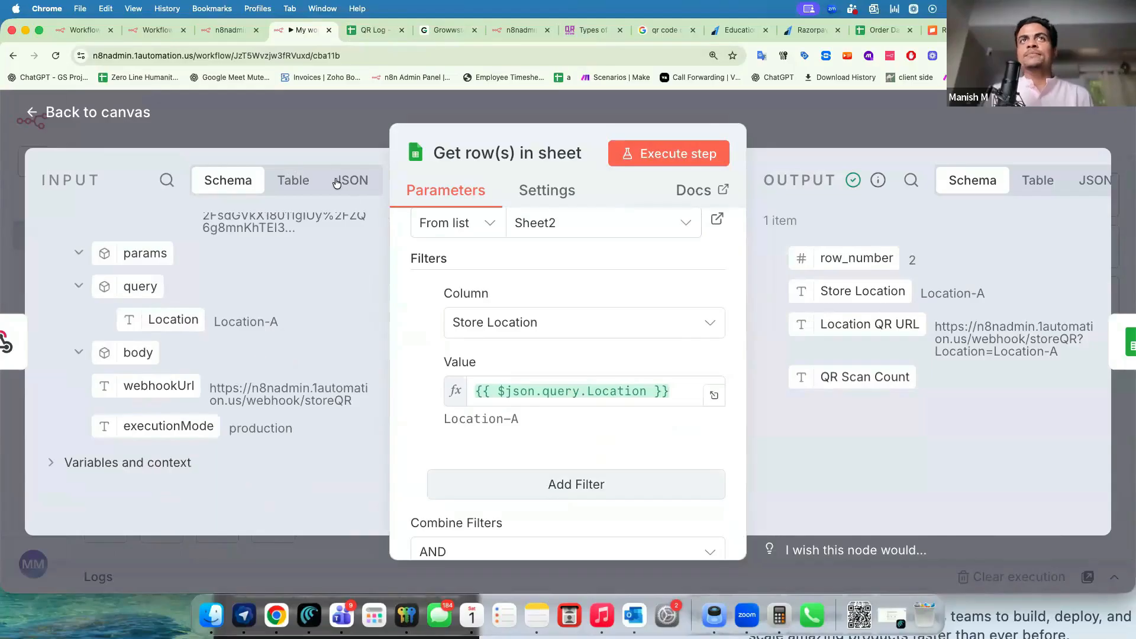
{"action": "left_click_drag", "start_coordinate": [832, 259], "coordinate": [892, 262]}
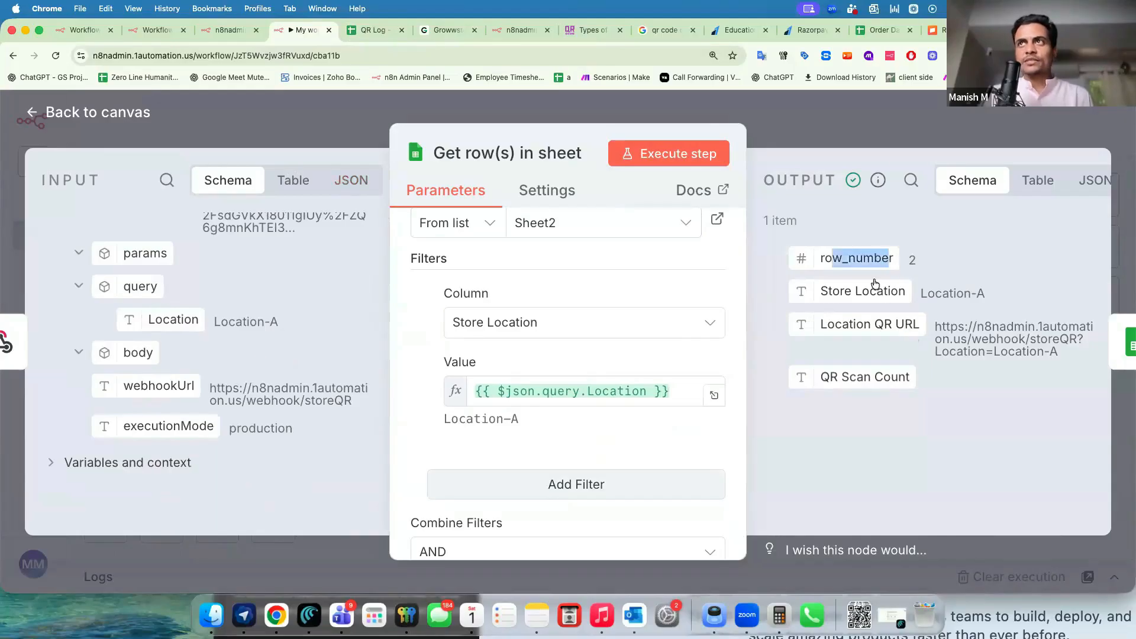
{"action": "left_click_drag", "start_coordinate": [833, 290], "coordinate": [985, 294]}
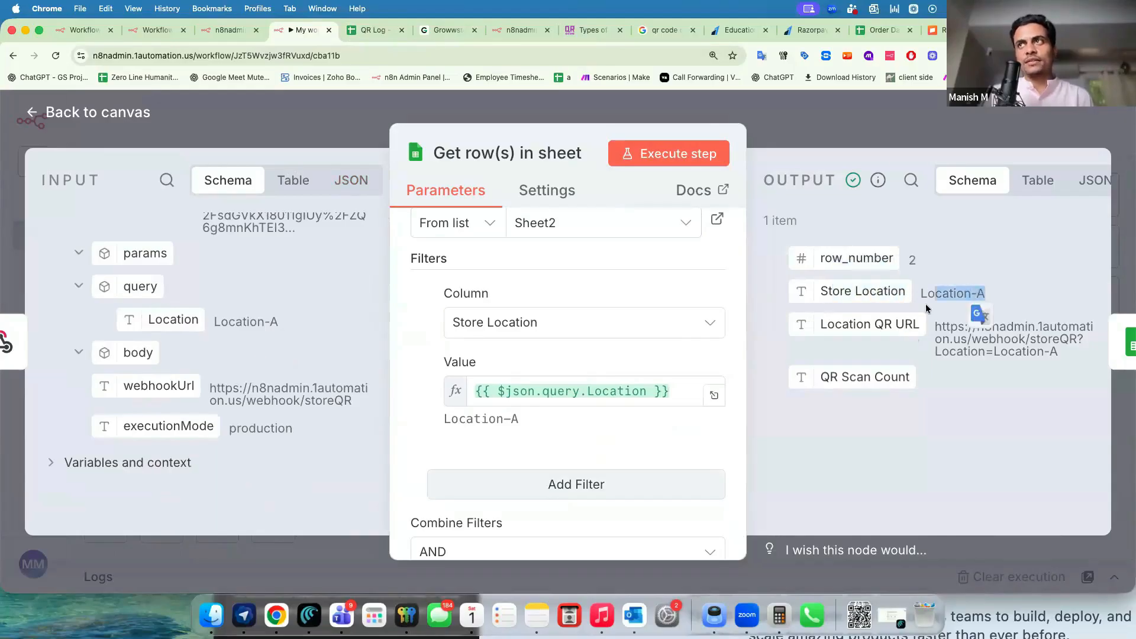
{"action": "left_click", "coordinate": [777, 108]}
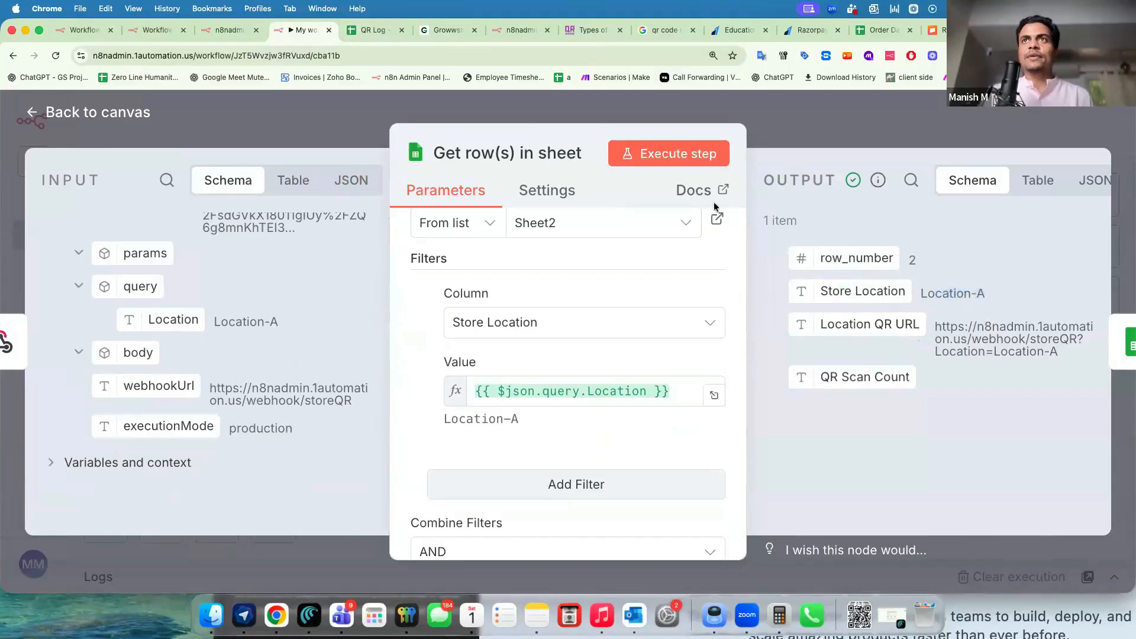
Review the sheet operation options and keep the operation as Append or Update Row.
{"action": "double_click", "coordinate": [621, 378]}
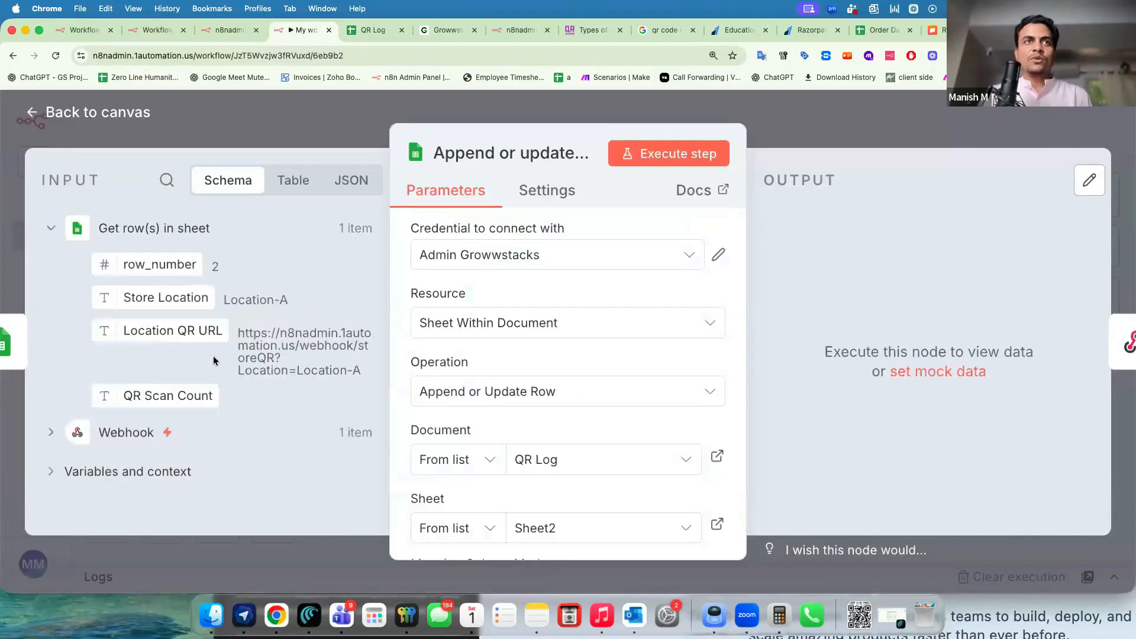
{"action": "left_click_drag", "start_coordinate": [193, 395], "coordinate": [201, 396]}
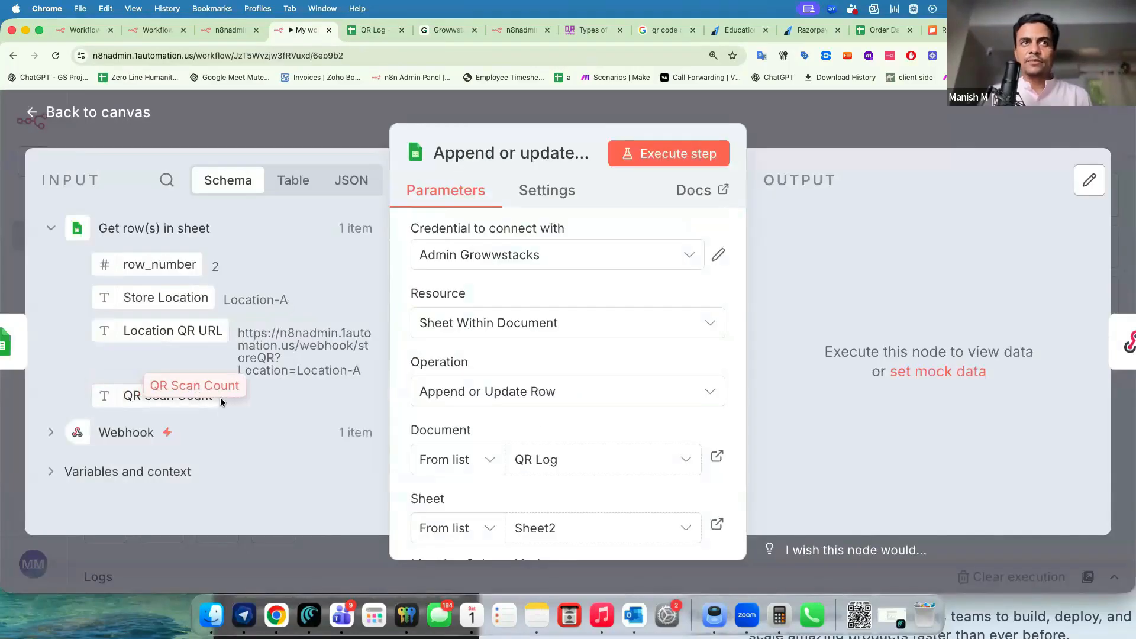
{"action": "scroll", "coordinate": [536, 418], "scroll_direction": "down", "scroll_amount": 1}
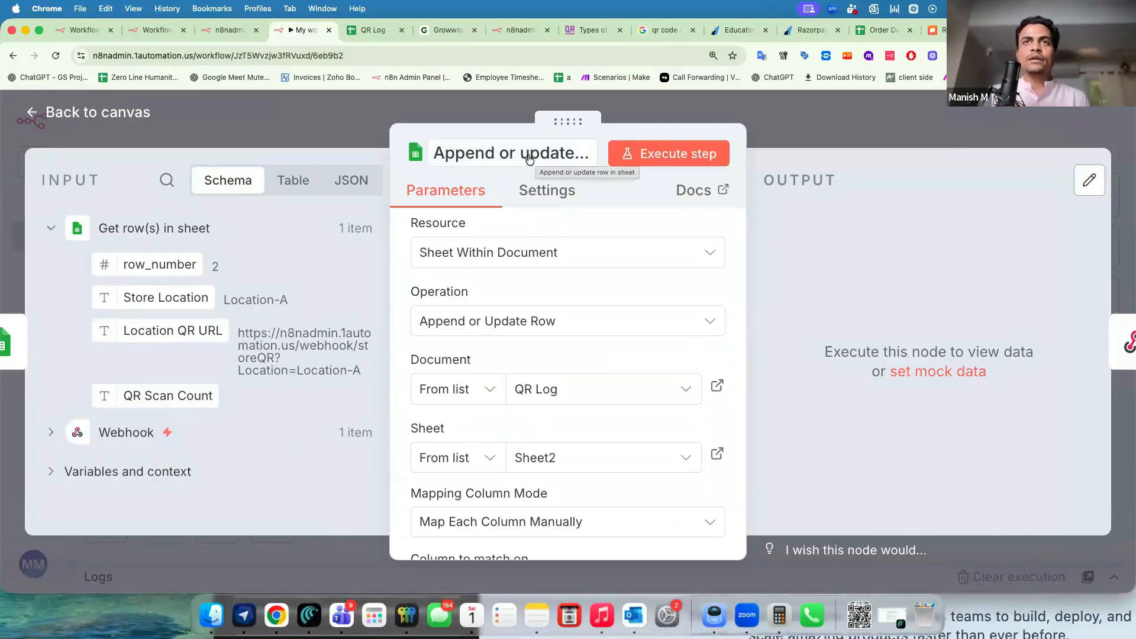
{"action": "left_click", "coordinate": [509, 323]}
{"action": "scroll", "coordinate": [775, 367], "scroll_direction": "down", "scroll_amount": 3}
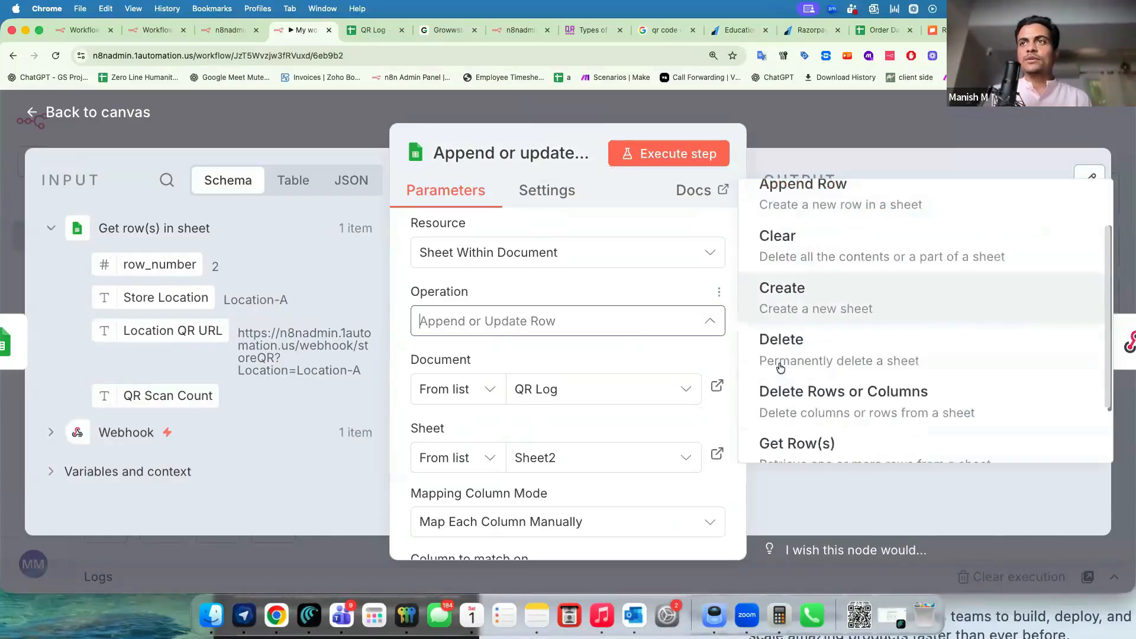
{"action": "left_click", "coordinate": [802, 423]}
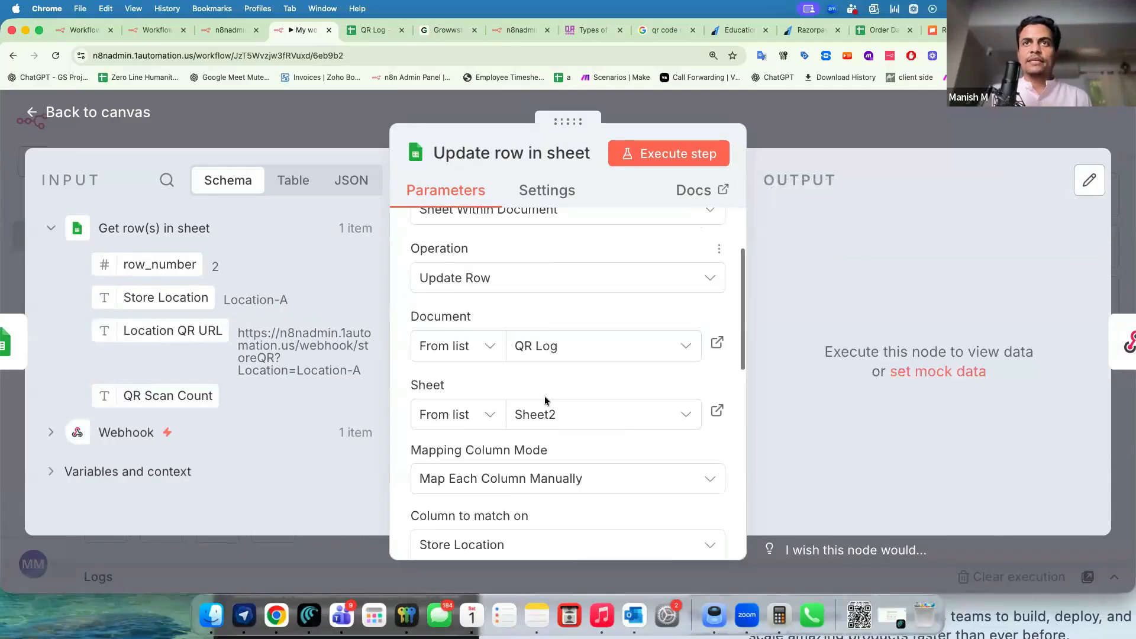
{"action": "scroll", "coordinate": [568, 364], "scroll_direction": "down", "scroll_amount": 3}
{"action": "scroll", "coordinate": [566, 385], "scroll_direction": "down", "scroll_amount": 2}
{"action": "scroll", "coordinate": [566, 392], "scroll_direction": "up", "scroll_amount": 1}
{"action": "left_click", "coordinate": [566, 391]}
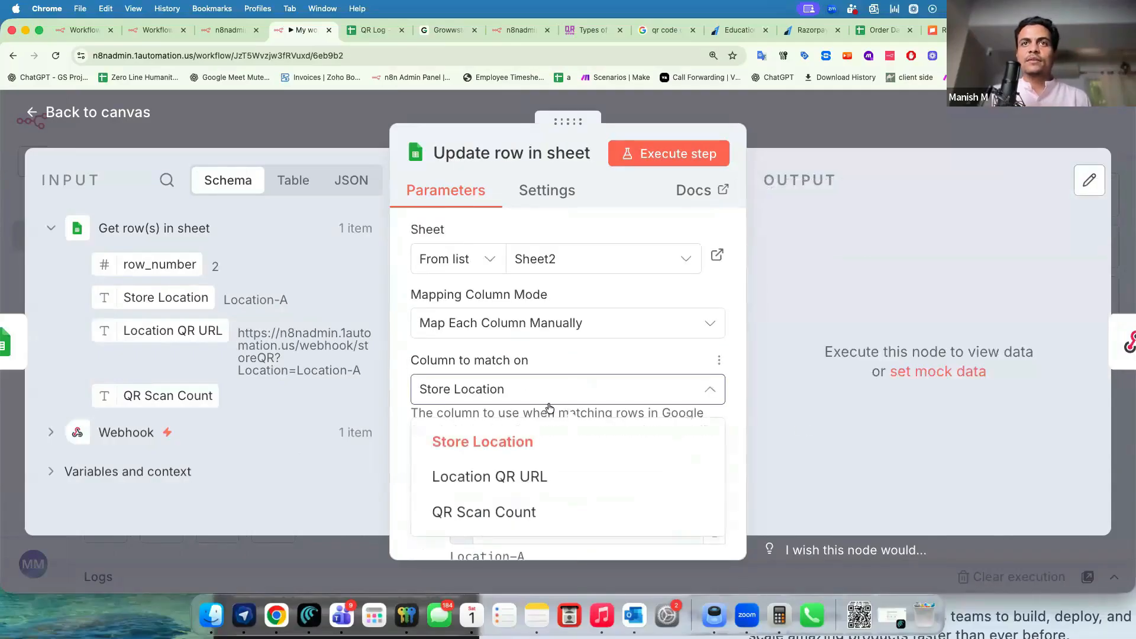
{"action": "left_click", "coordinate": [554, 322]}
{"action": "left_click", "coordinate": [514, 302]}
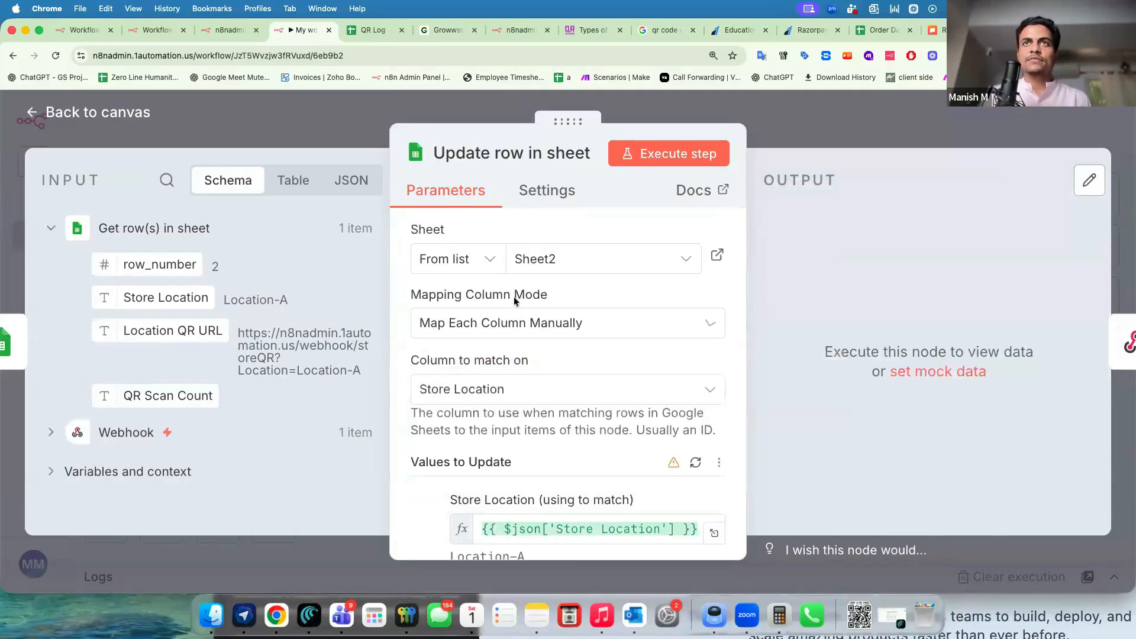
{"action": "scroll", "coordinate": [503, 303], "scroll_direction": "up", "scroll_amount": 4}
{"action": "left_click", "coordinate": [496, 305]}
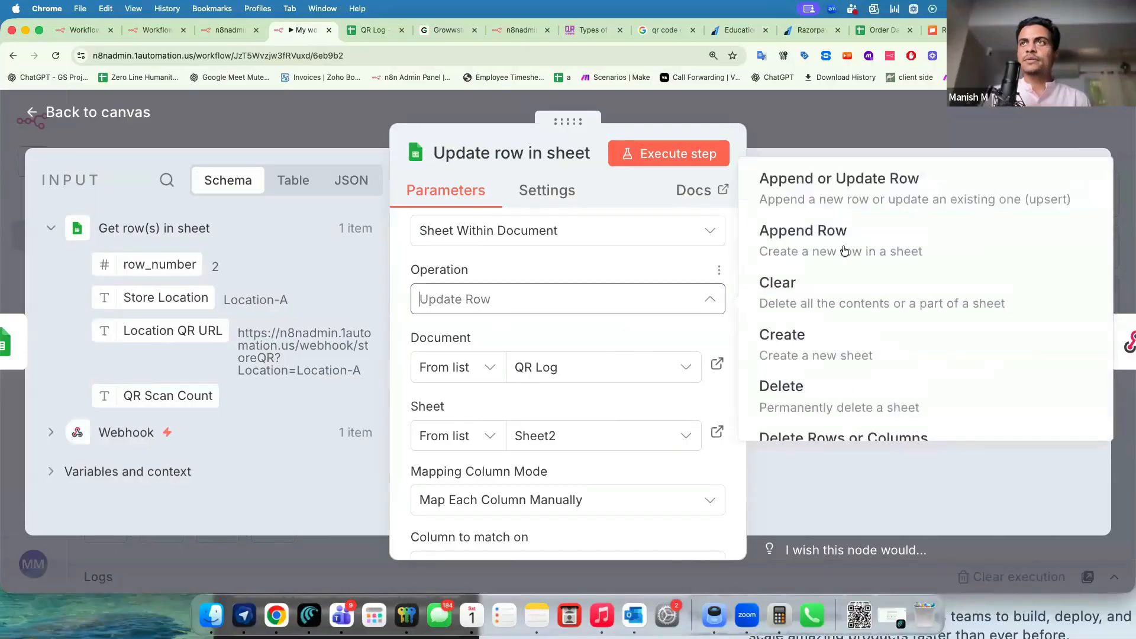
{"action": "scroll", "coordinate": [844, 322], "scroll_direction": "down", "scroll_amount": 3}
{"action": "scroll", "coordinate": [844, 322], "scroll_direction": "up", "scroll_amount": 3}
{"action": "key", "text": "Return"}
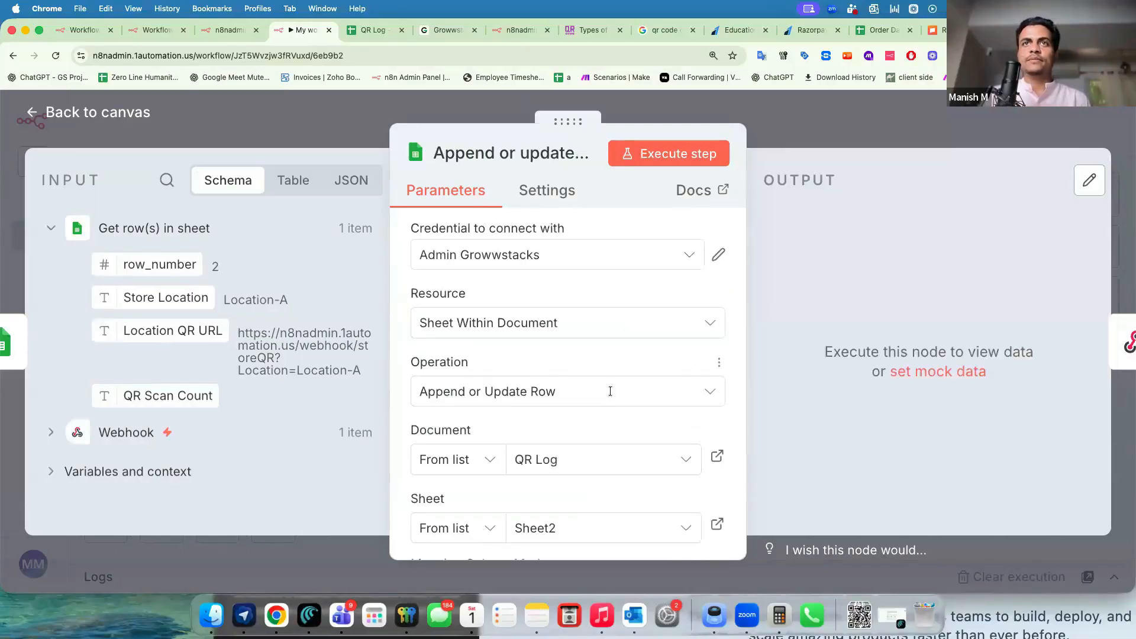
{"action": "scroll", "coordinate": [612, 396], "scroll_direction": "down", "scroll_amount": 6}
Replace the QR Scan Count expression with {{ $json['QR Scan Count'] +1}}.
{"action": "left_click_drag", "start_coordinate": [464, 353], "coordinate": [603, 353]}
{"action": "scroll", "coordinate": [555, 403], "scroll_direction": "down", "scroll_amount": 2}
{"action": "left_click", "coordinate": [443, 451]}
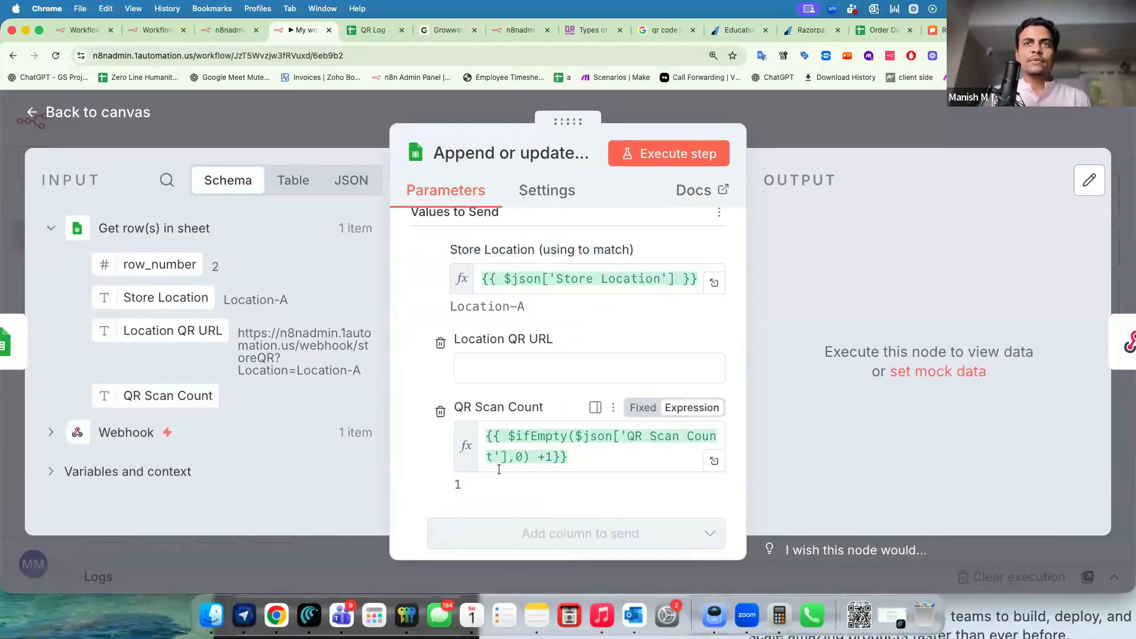
{"action": "scroll", "coordinate": [455, 414], "scroll_direction": "down", "scroll_amount": 1}
{"action": "left_click_drag", "start_coordinate": [464, 390], "coordinate": [530, 395]}
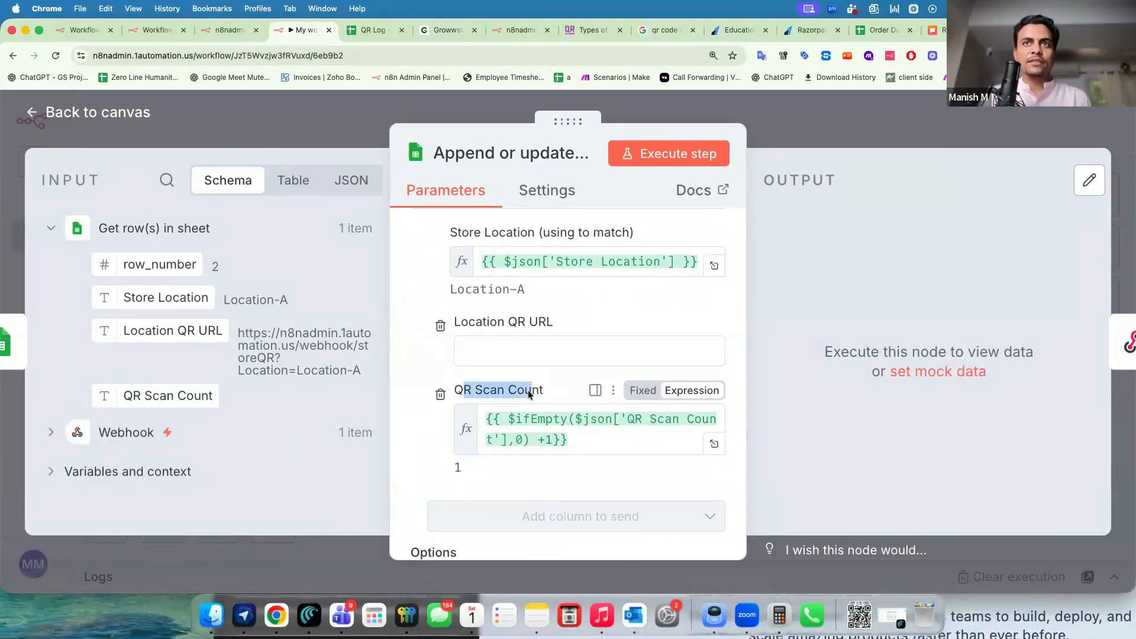
{"action": "left_click", "coordinate": [524, 417]}
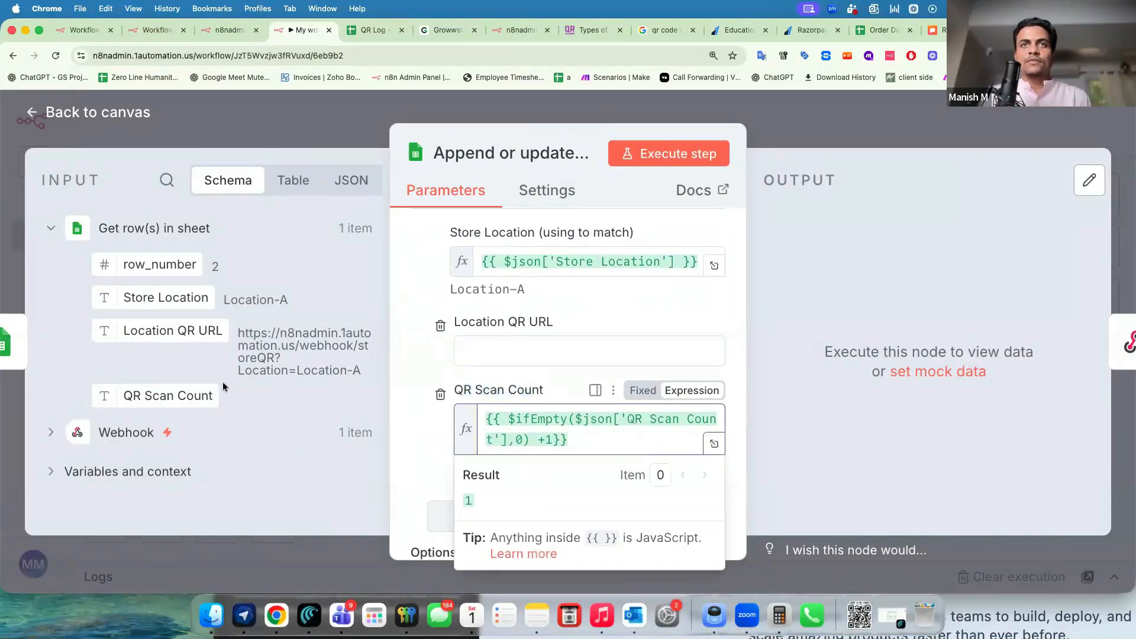
{"action": "left_click_drag", "start_coordinate": [533, 437], "coordinate": [551, 438]}
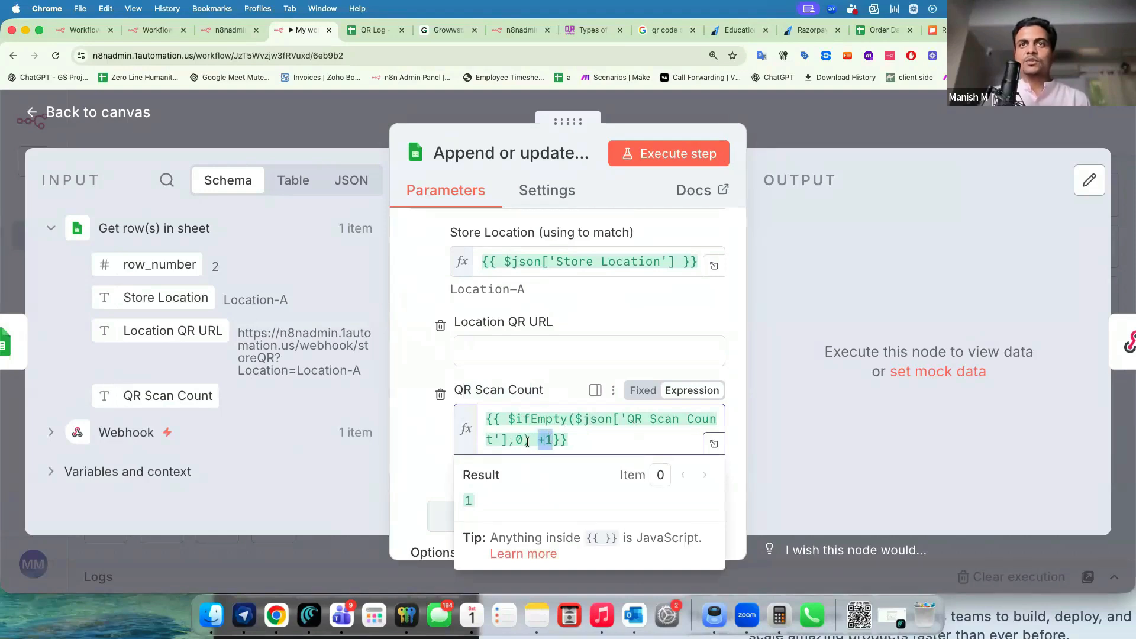
{"action": "left_click", "coordinate": [546, 441]}
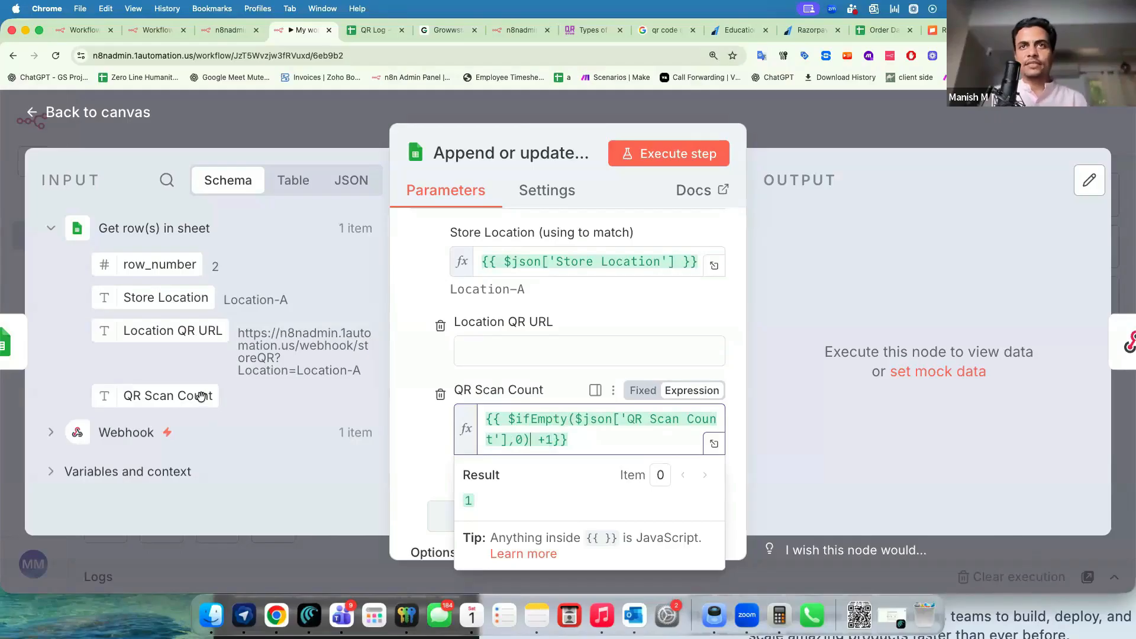
{"action": "left_click_drag", "start_coordinate": [573, 438], "coordinate": [467, 416]}
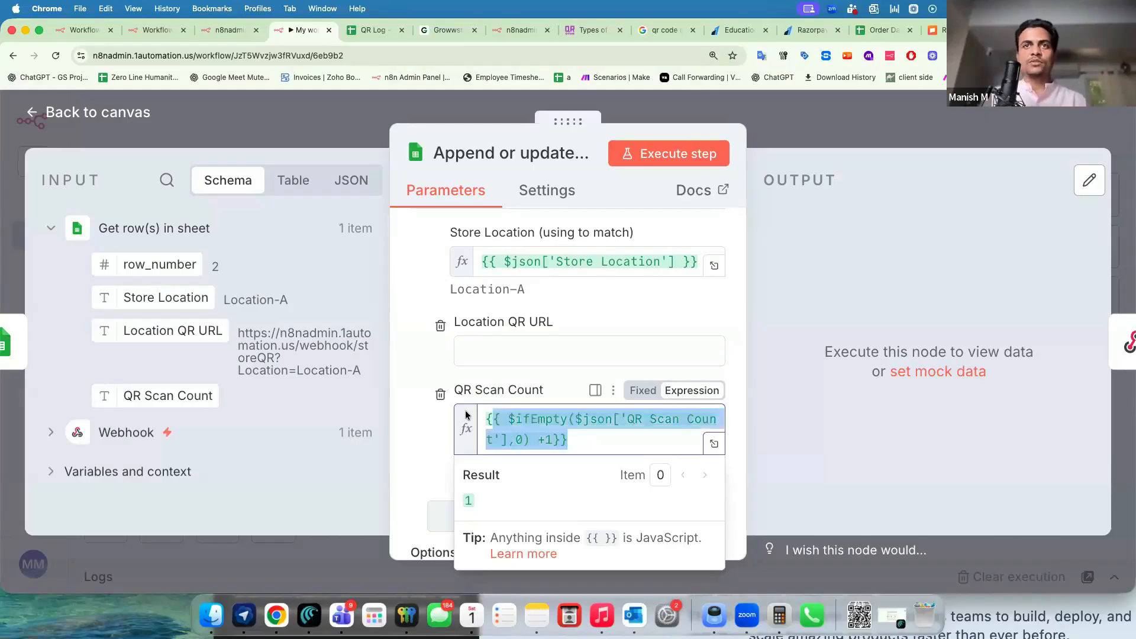
{"action": "key", "text": "BackSpace"}
{"action": "left_click_drag", "start_coordinate": [152, 395], "coordinate": [580, 421]}
{"action": "left_click", "coordinate": [677, 424]}
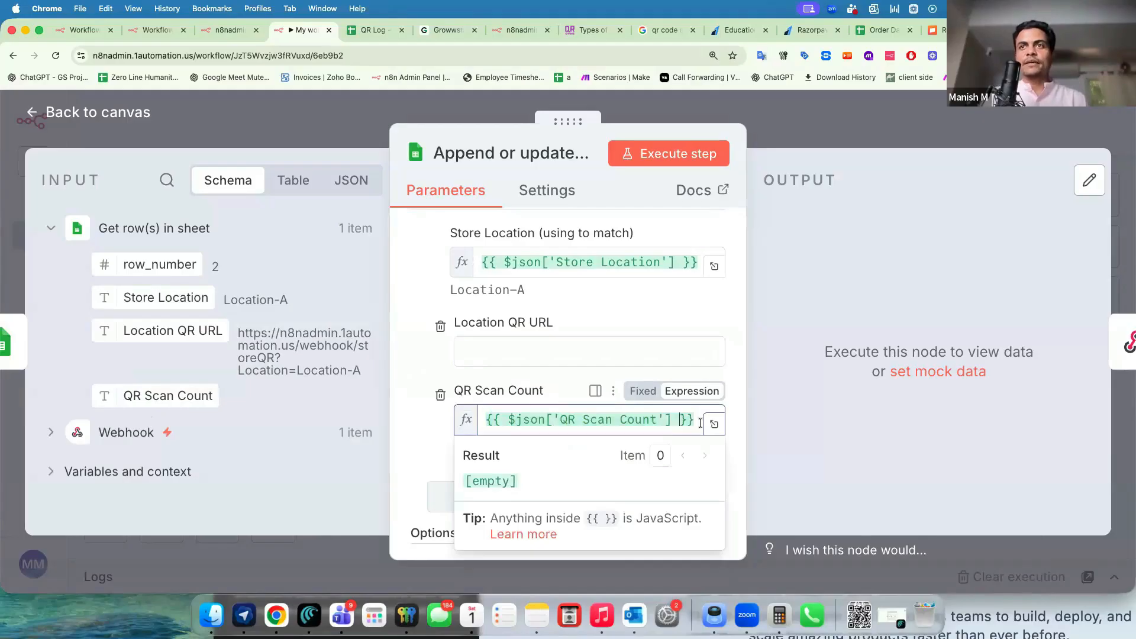
{"action": "type", "text": "+1"}
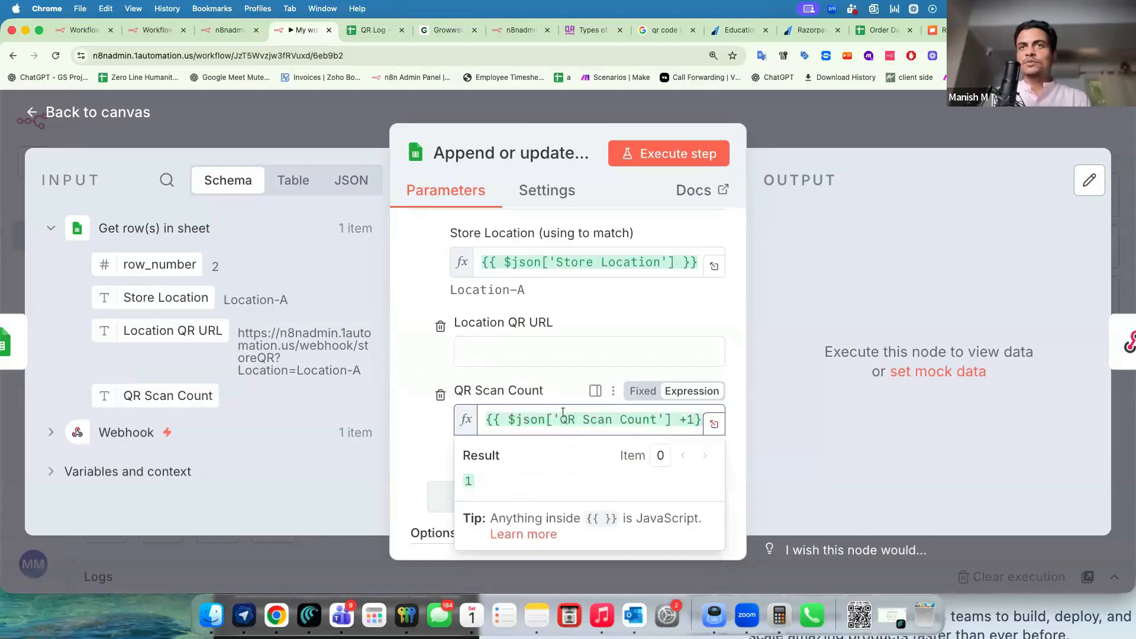
{"action": "left_click", "coordinate": [714, 424]}
{"action": "left_click_drag", "start_coordinate": [449, 406], "coordinate": [474, 406]}
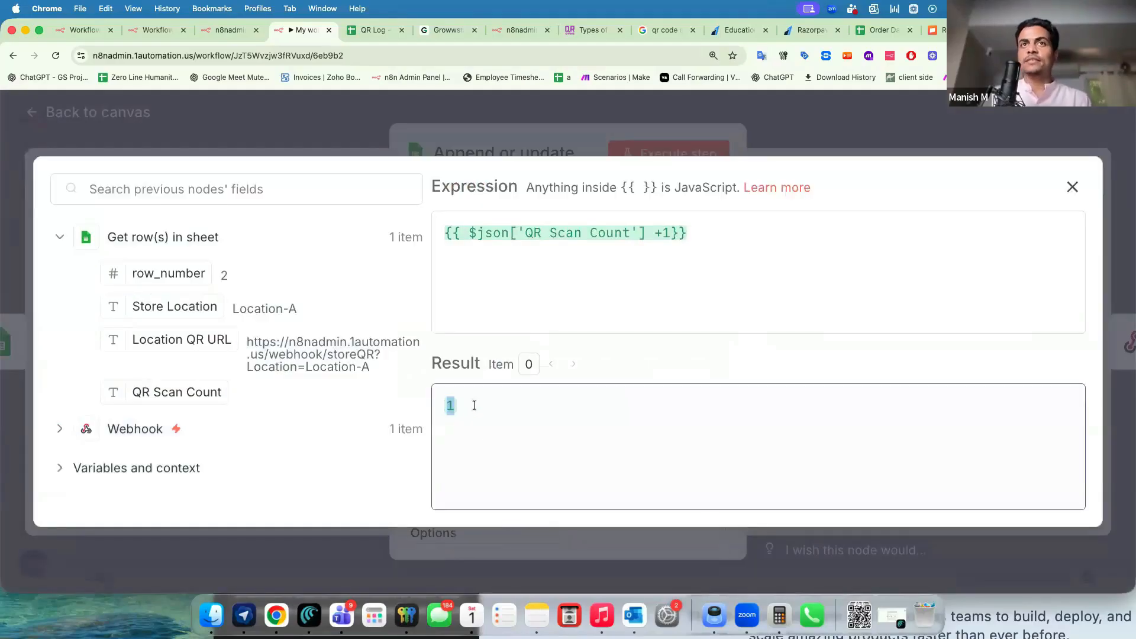
{"action": "key", "text": "Escape"}
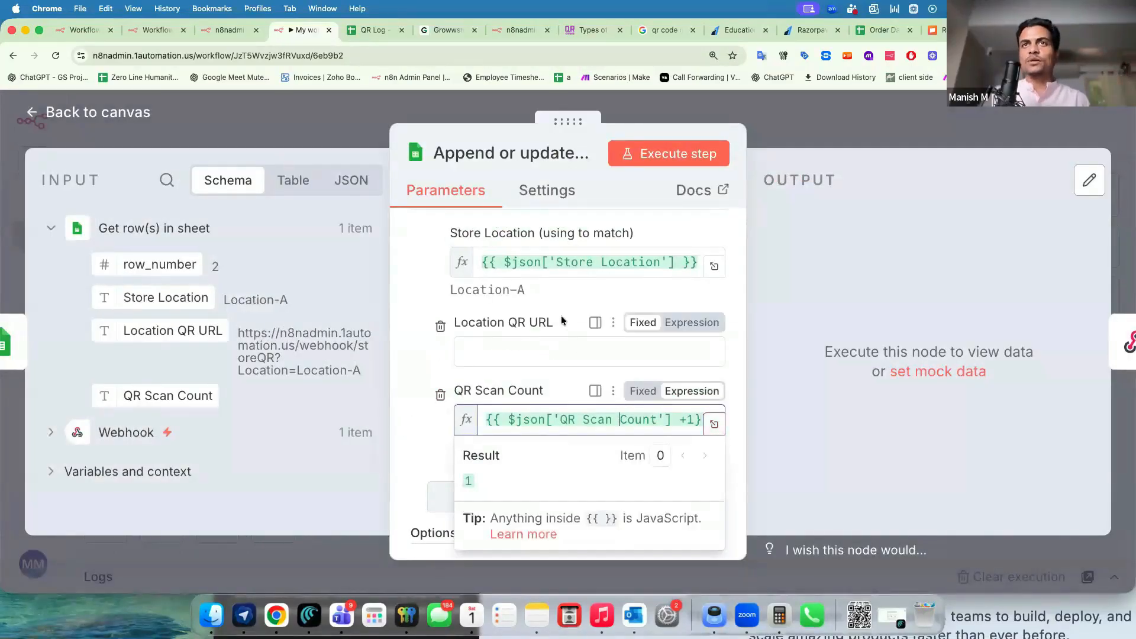
{"action": "left_click", "coordinate": [468, 323]}
Review the column-to-match setting and close the step settings.
{"action": "scroll", "coordinate": [539, 339], "scroll_direction": "up", "scroll_amount": 3}
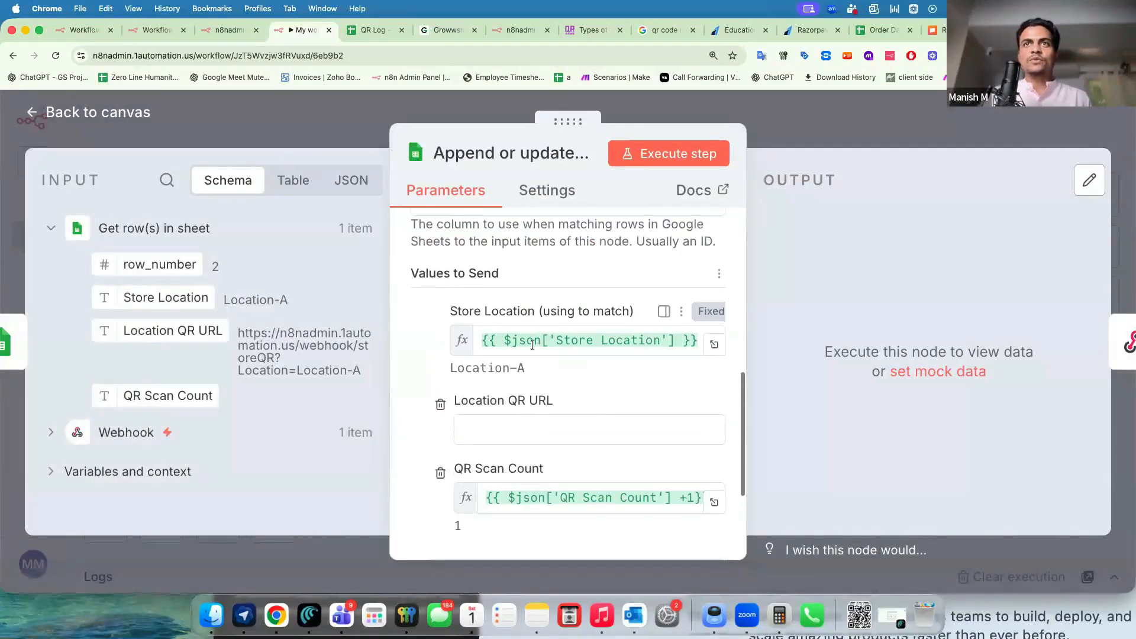
{"action": "mouse_move", "coordinate": [462, 312]}
{"action": "left_mouse_down"}
{"action": "mouse_move", "coordinate": [568, 315]}
{"action": "mouse_move", "coordinate": [462, 317]}
{"action": "left_mouse_up"}
{"action": "left_click", "coordinate": [519, 315]}
{"action": "scroll", "coordinate": [522, 353], "scroll_direction": "down", "scroll_amount": 3}
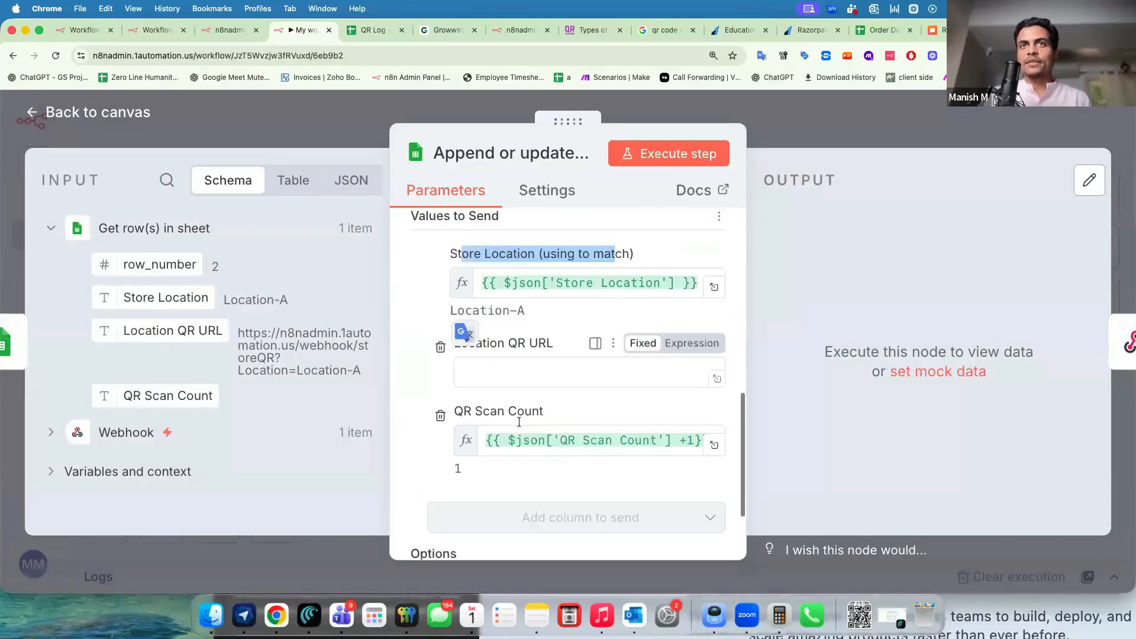
{"action": "scroll", "coordinate": [455, 367], "scroll_direction": "up", "scroll_amount": 5}
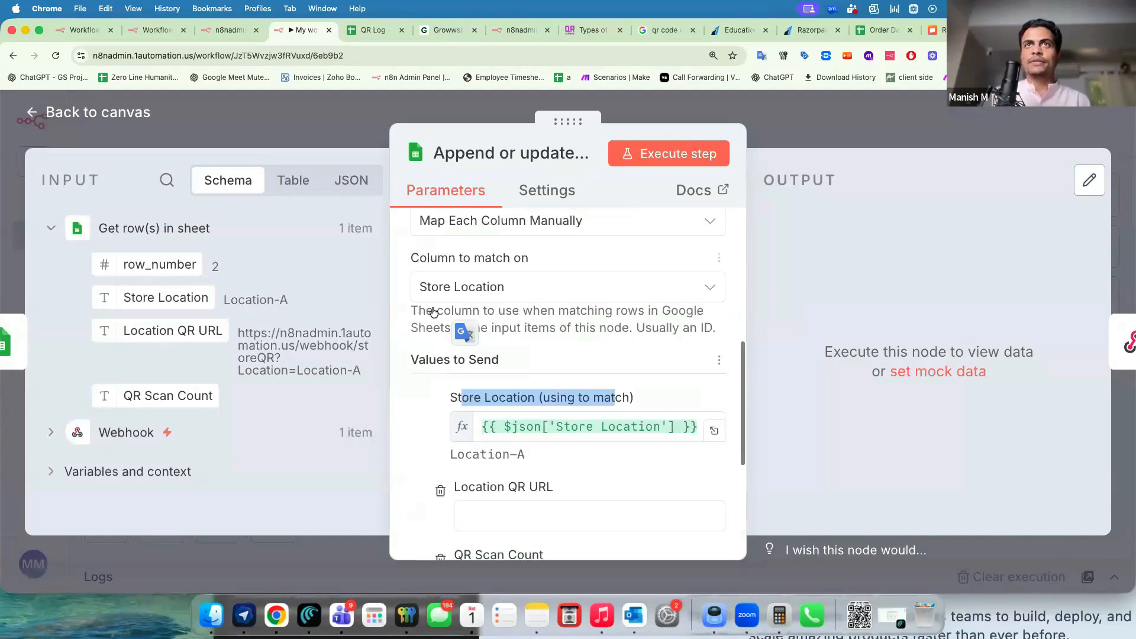
{"action": "key", "text": "Escape"}
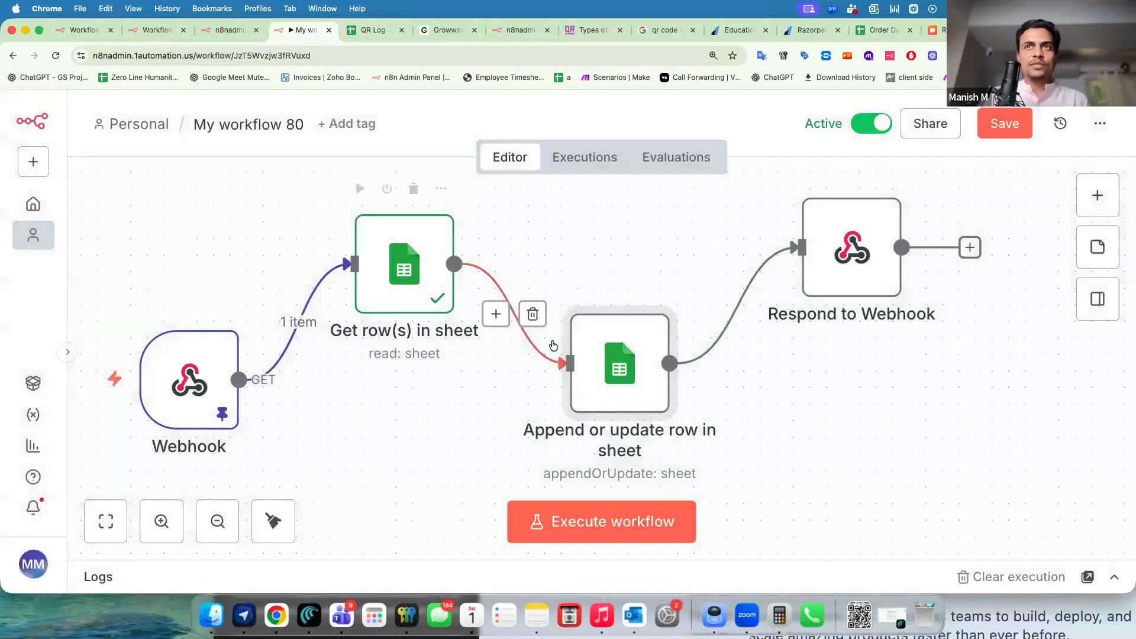
{"action": "double_click", "coordinate": [870, 249]}
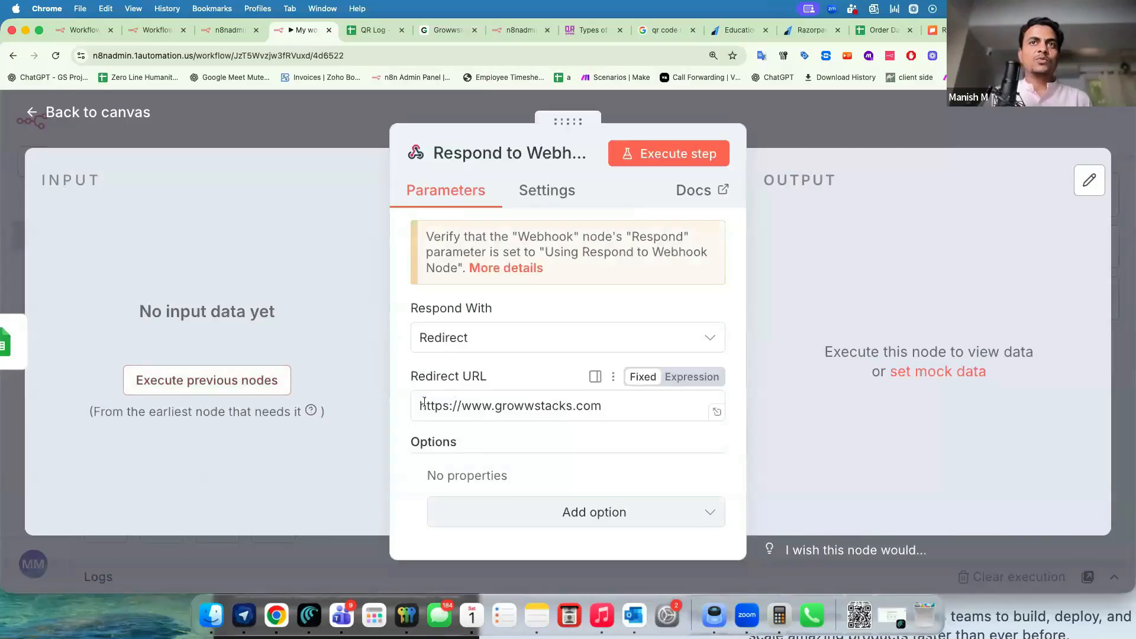
{"action": "left_click_drag", "start_coordinate": [418, 404], "coordinate": [618, 413]}
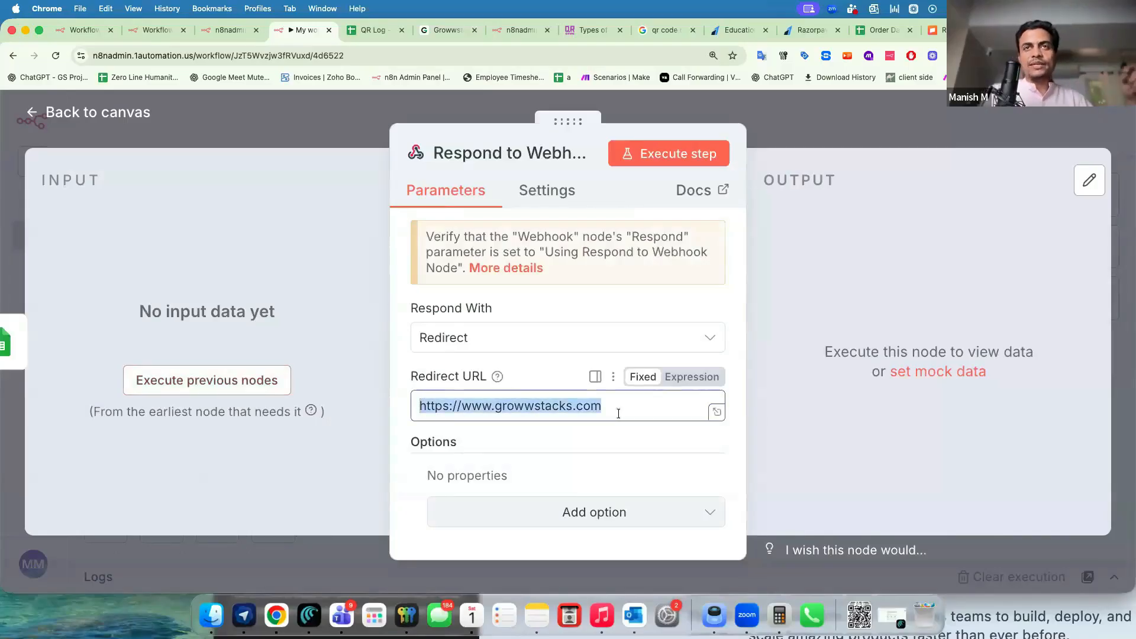
{"action": "left_click", "coordinate": [787, 125]}
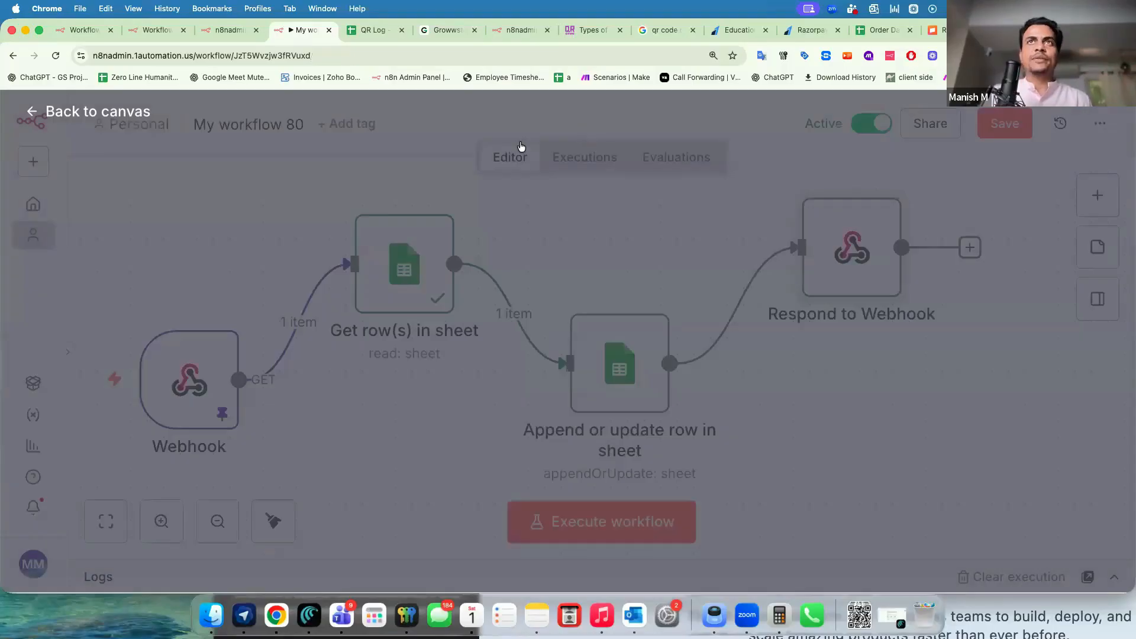
{"action": "left_click", "coordinate": [984, 129]}
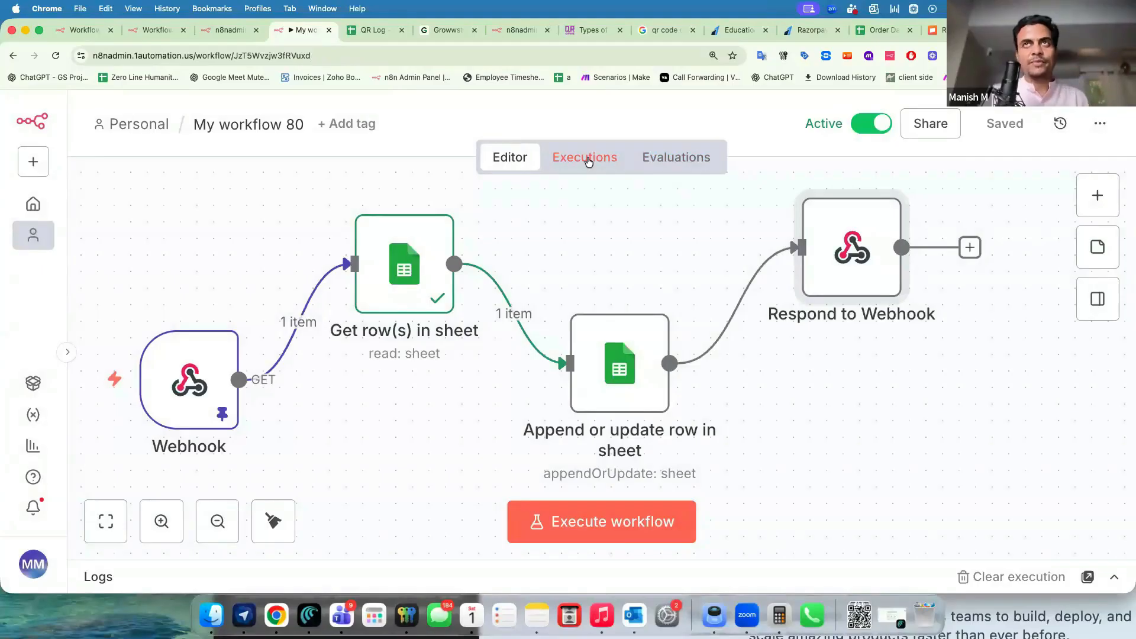
Open the execution history and view the 13:38:05 and 13:35:49 runs.
{"action": "left_click", "coordinate": [587, 161]}
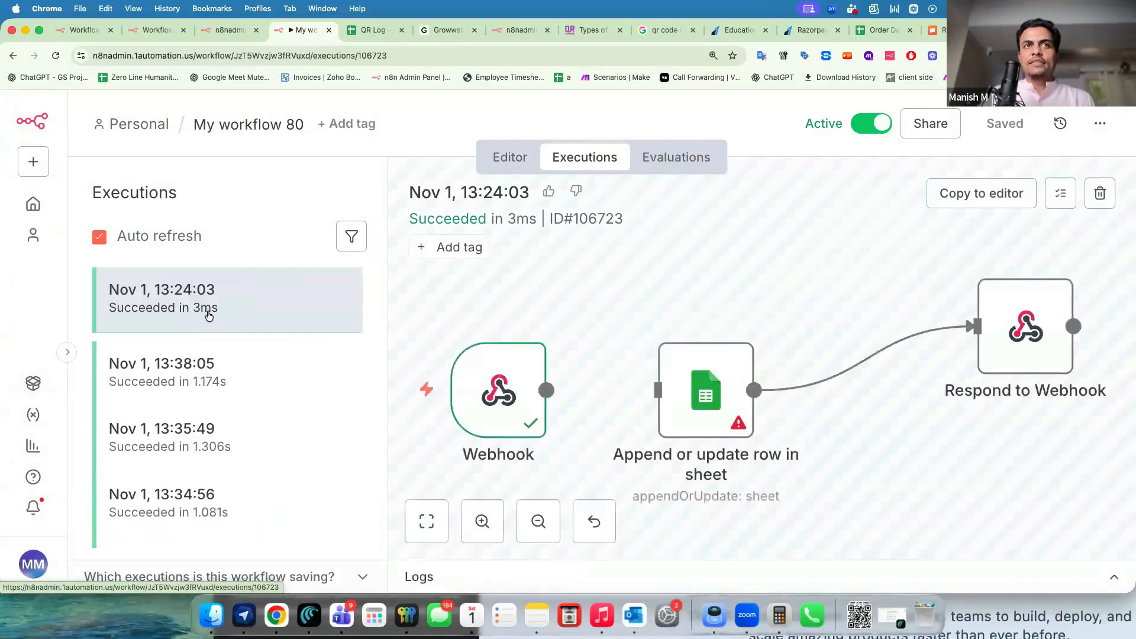
{"action": "left_click", "coordinate": [220, 395]}
{"action": "left_click", "coordinate": [222, 396]}
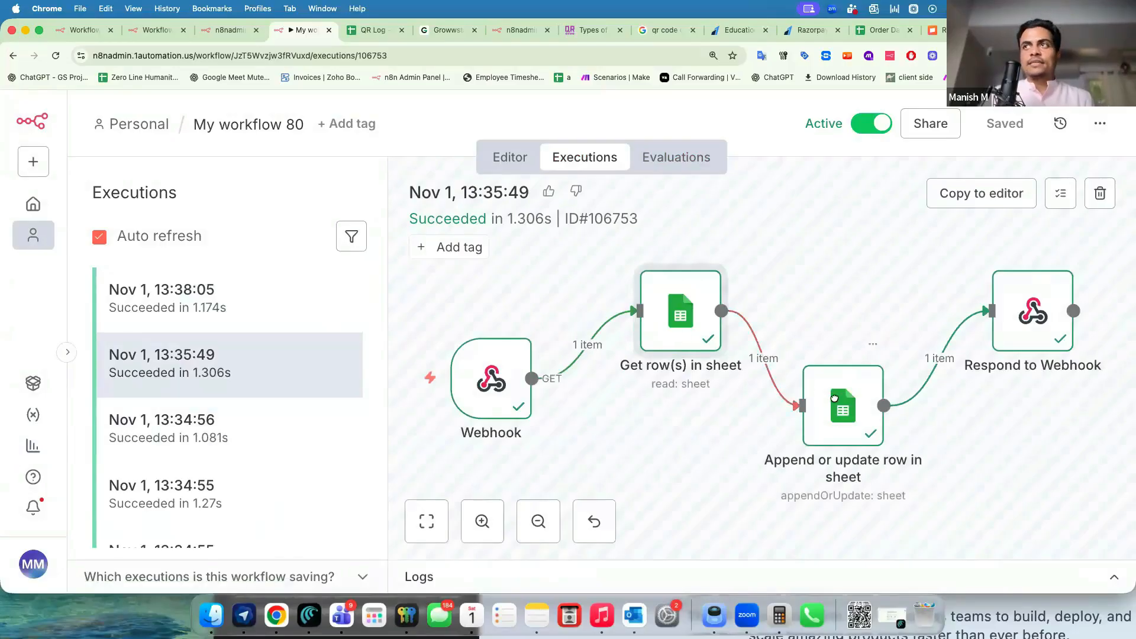
{"action": "left_click_drag", "start_coordinate": [814, 398], "coordinate": [828, 396]}
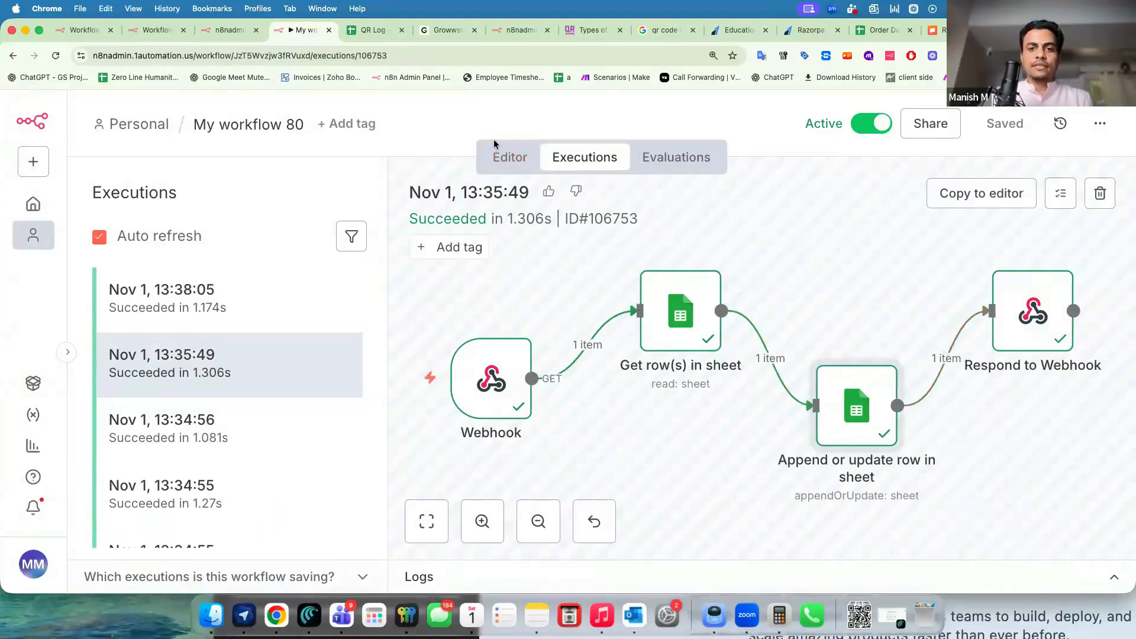
{"action": "key", "text": "super+Tab"}
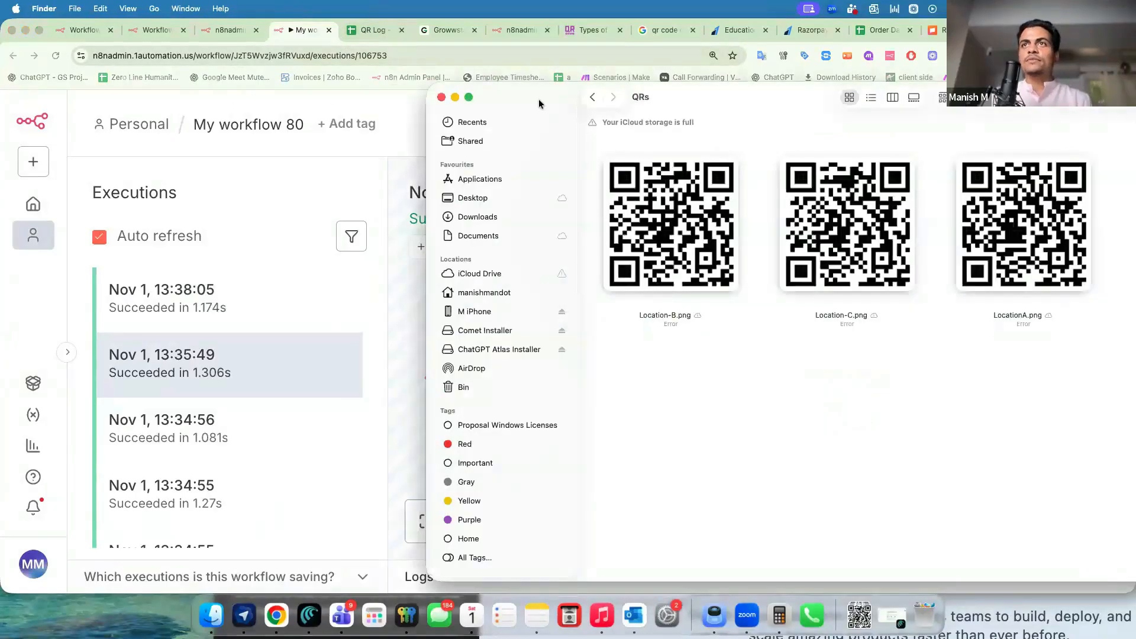
Scan the location QR codes and confirm Location-A's QR Scan Count in QR Log rises from 5 to 10.
{"action": "left_click", "coordinate": [368, 29]}
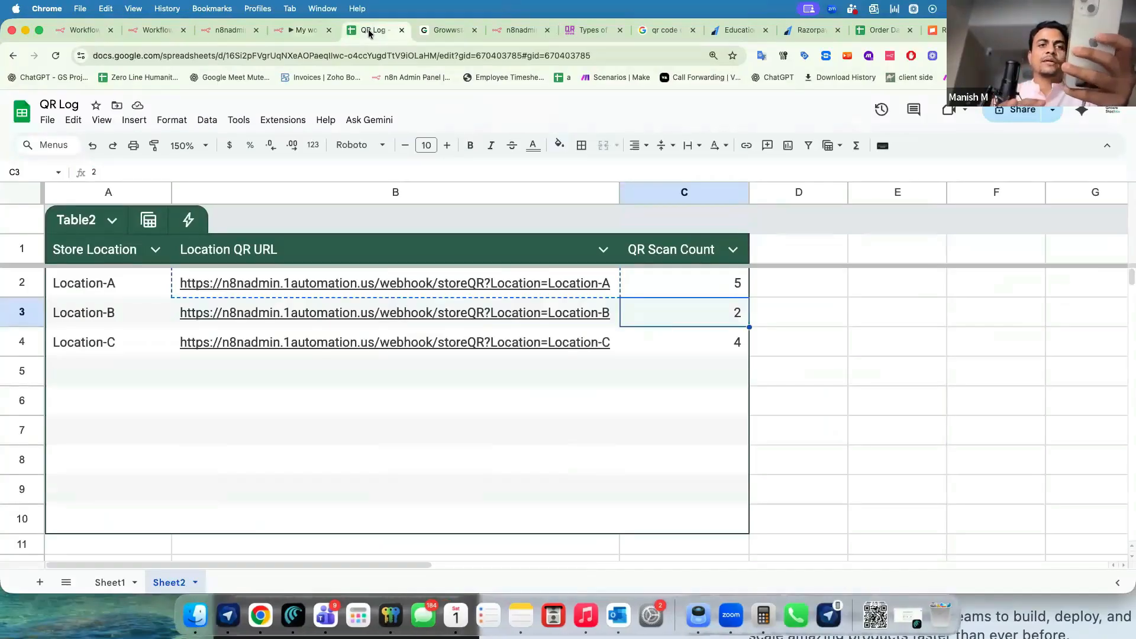
{"action": "key", "text": "super+Tab"}
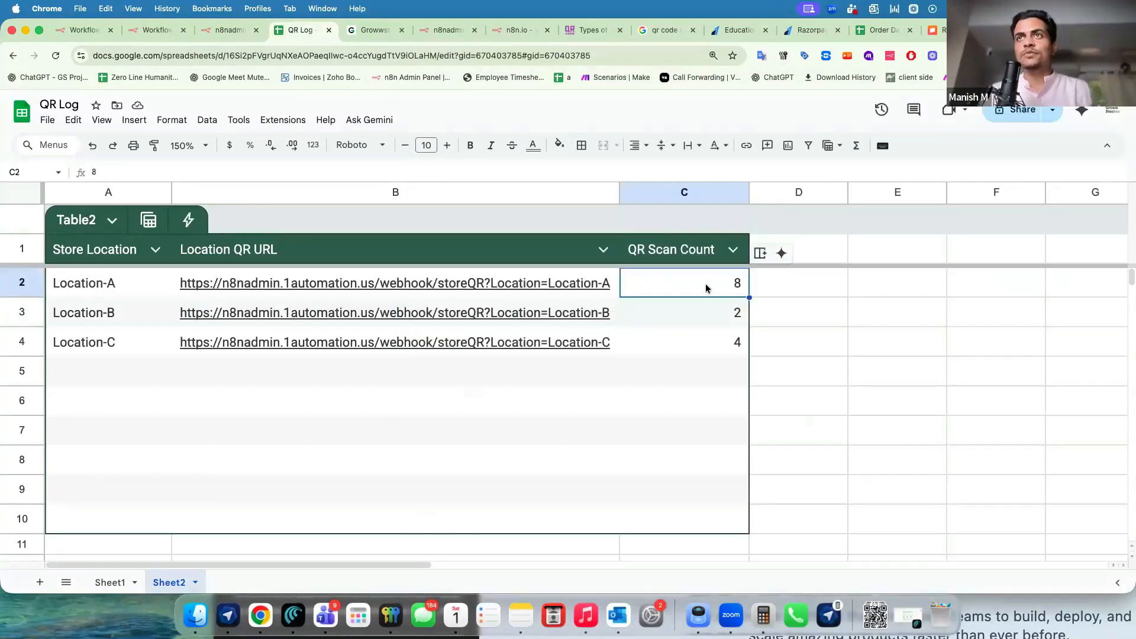
{"action": "left_click", "coordinate": [706, 336]}
{"action": "left_click", "coordinate": [697, 294]}
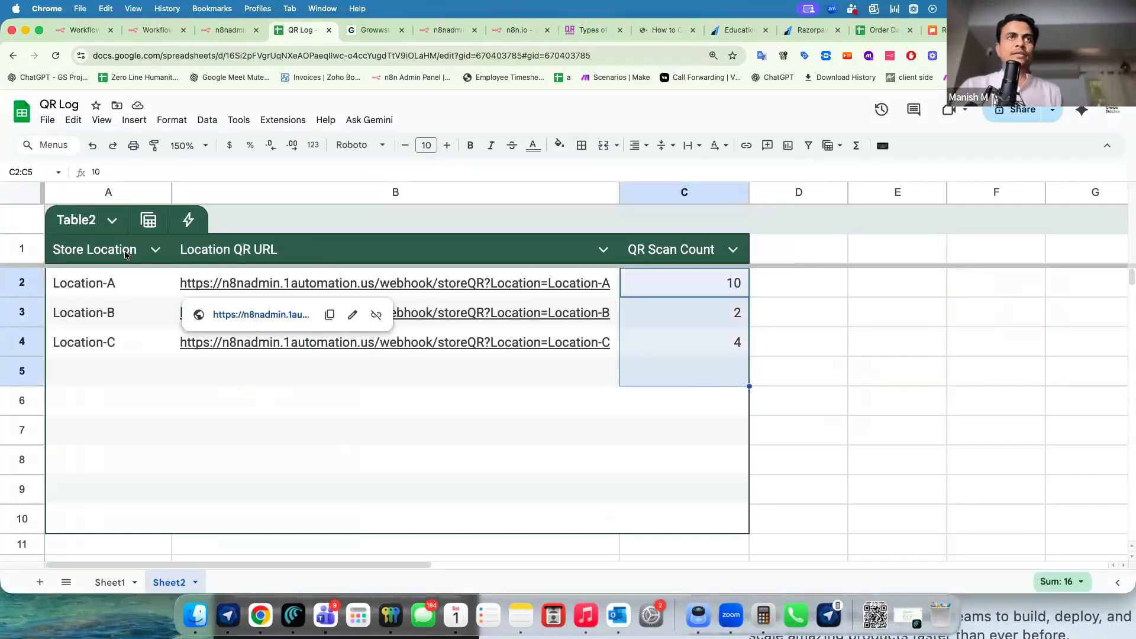
{"action": "left_click", "coordinate": [500, 36]}
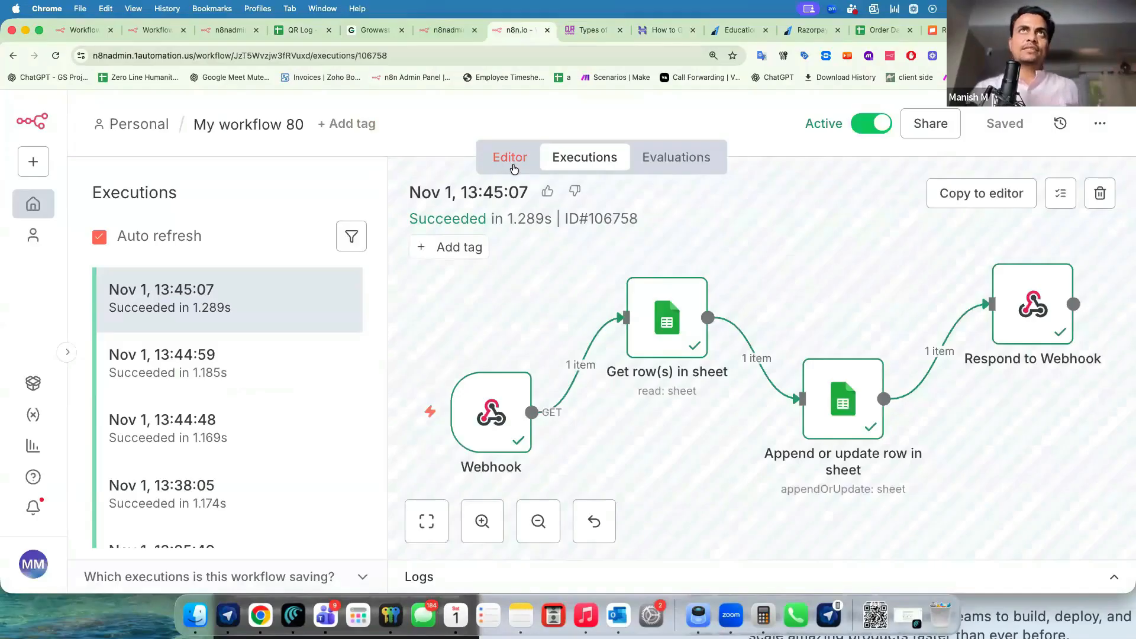
Go back to editing My workflow 80 in n8n, then bring the bolt.new Chrome window forward.
{"action": "left_click", "coordinate": [510, 158]}
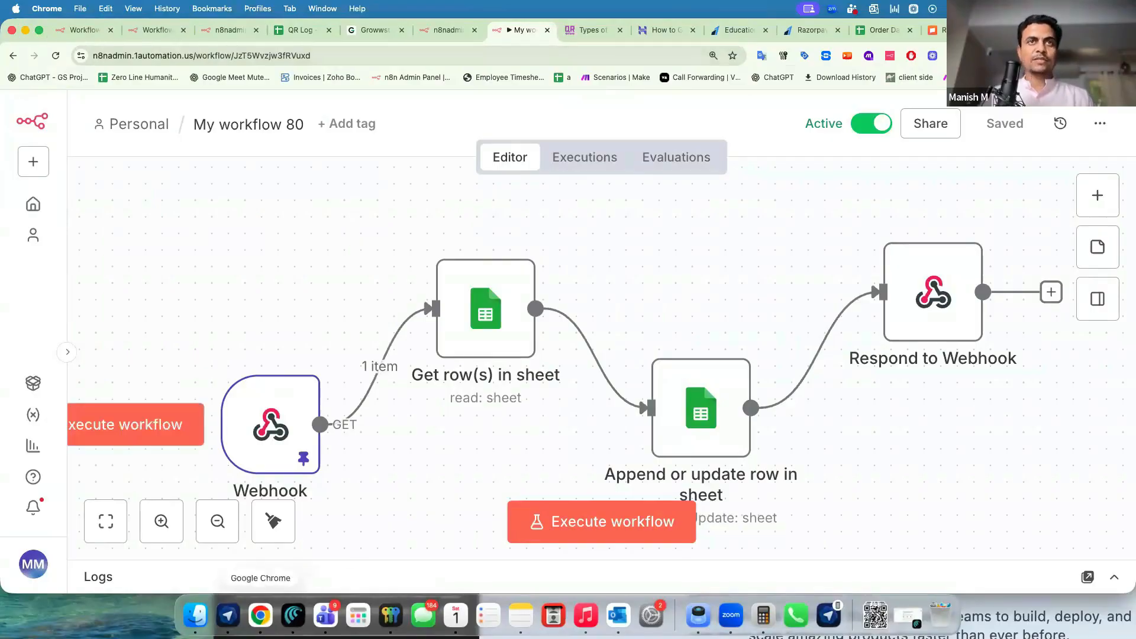
{"action": "left_click", "coordinate": [258, 616]}
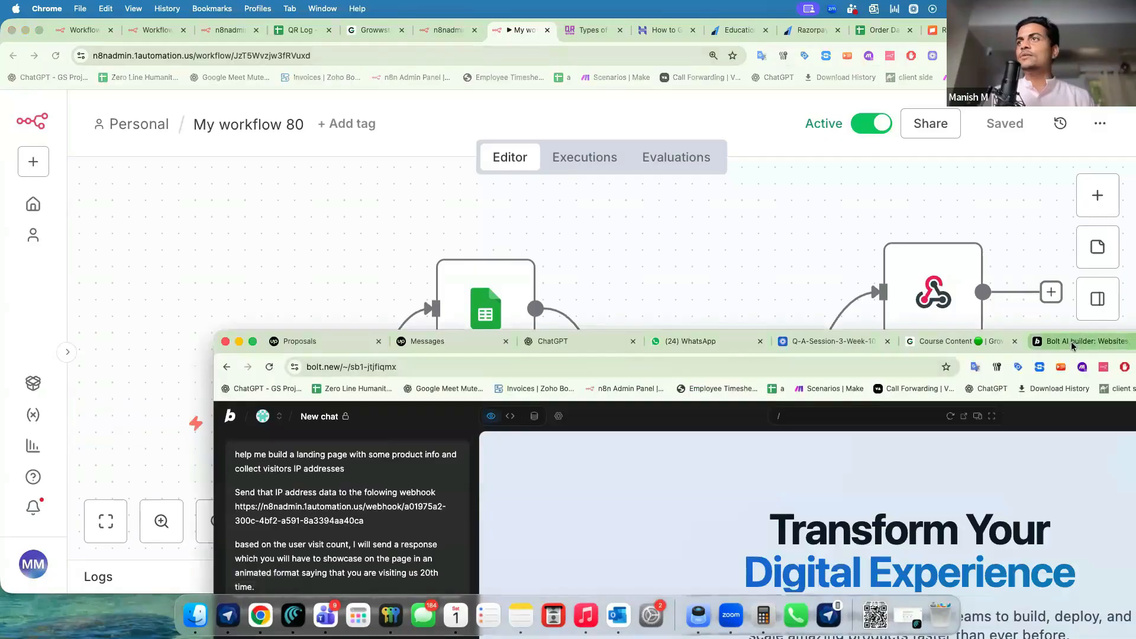
Maximise bolt.new, review the earlier IP-tracking landing-page chat, then go back to the bolt.new home page.
{"action": "left_click", "coordinate": [1072, 346]}
{"action": "left_click_drag", "start_coordinate": [736, 334], "coordinate": [523, 116]}
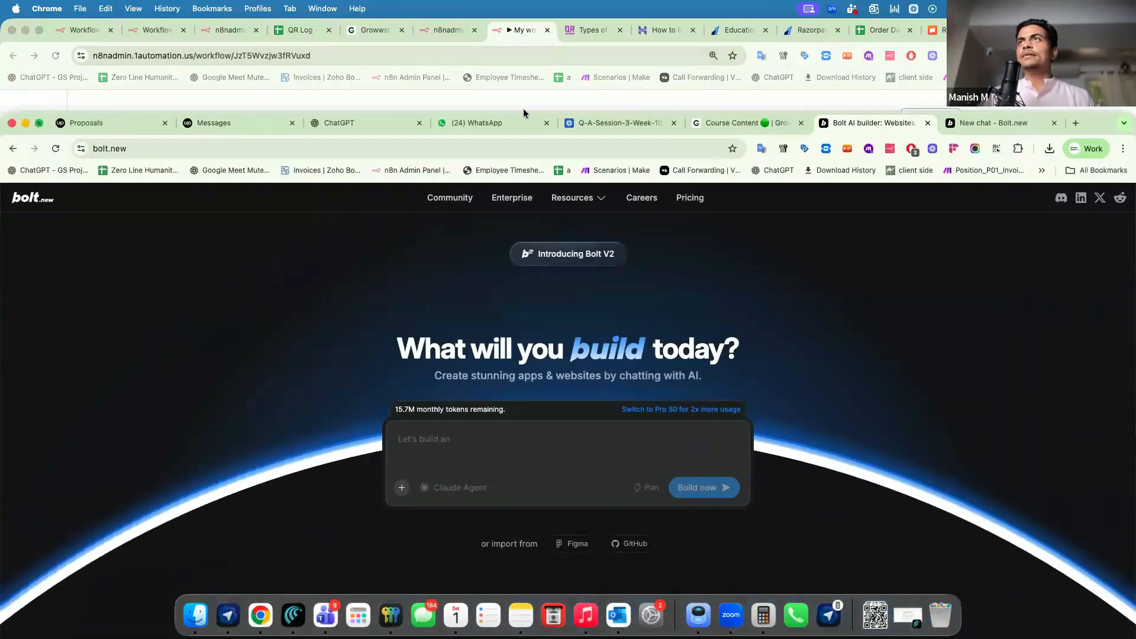
{"action": "left_click", "coordinate": [978, 124]}
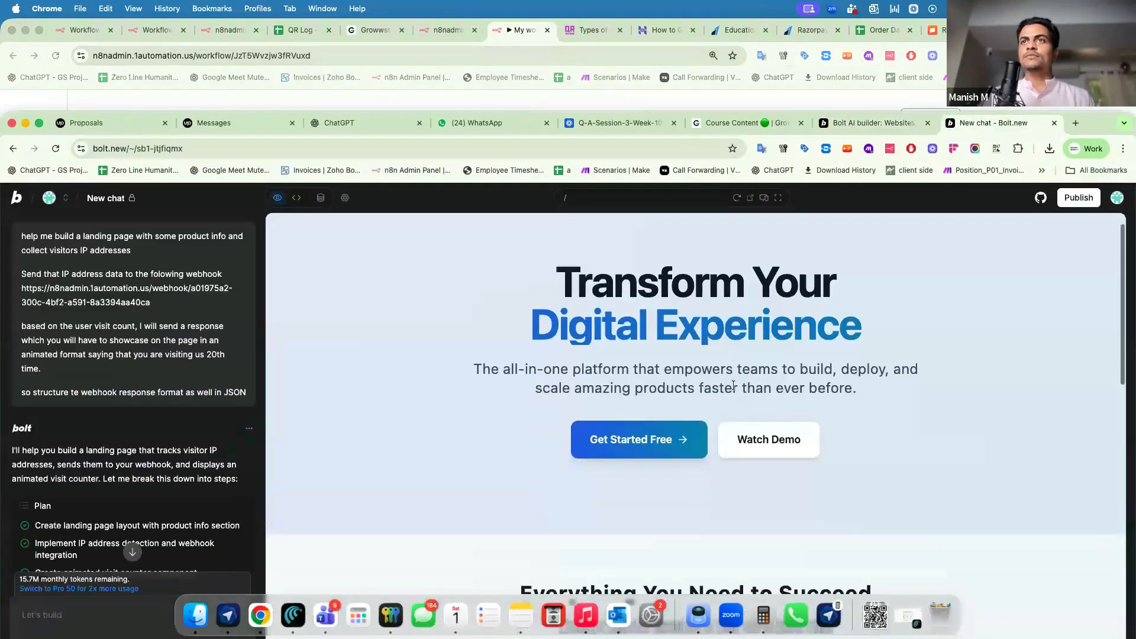
{"action": "double_click", "coordinate": [1080, 125]}
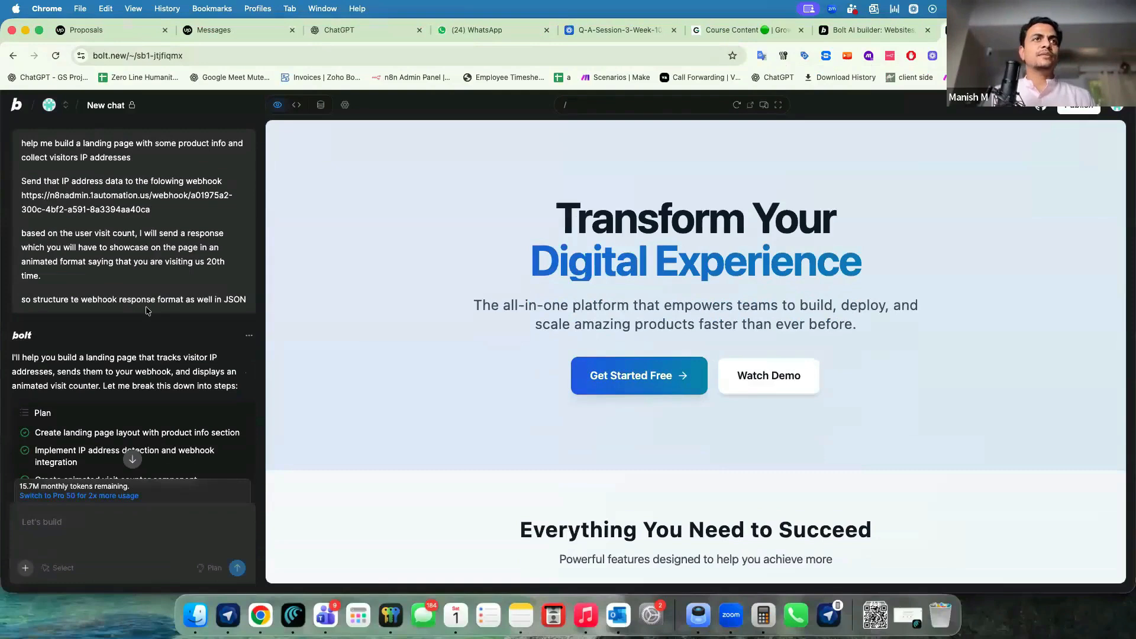
{"action": "scroll", "coordinate": [147, 310], "scroll_direction": "down", "scroll_amount": 15}
{"action": "scroll", "coordinate": [146, 307], "scroll_direction": "up", "scroll_amount": 5}
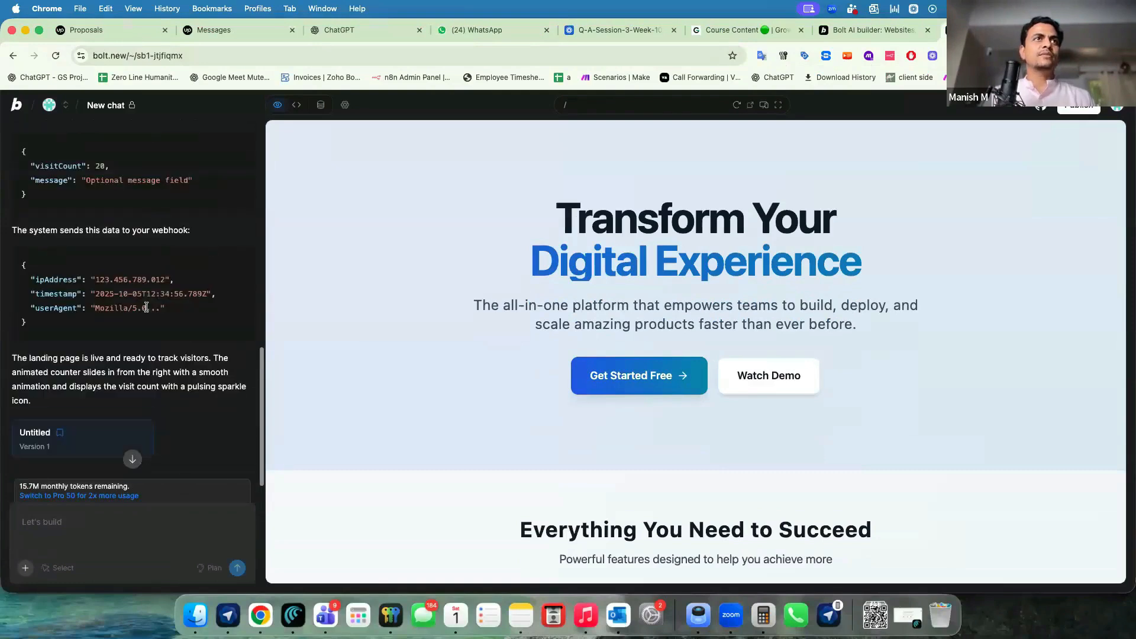
{"action": "scroll", "coordinate": [146, 307], "scroll_direction": "down", "scroll_amount": 5}
{"action": "left_click", "coordinate": [13, 105]}
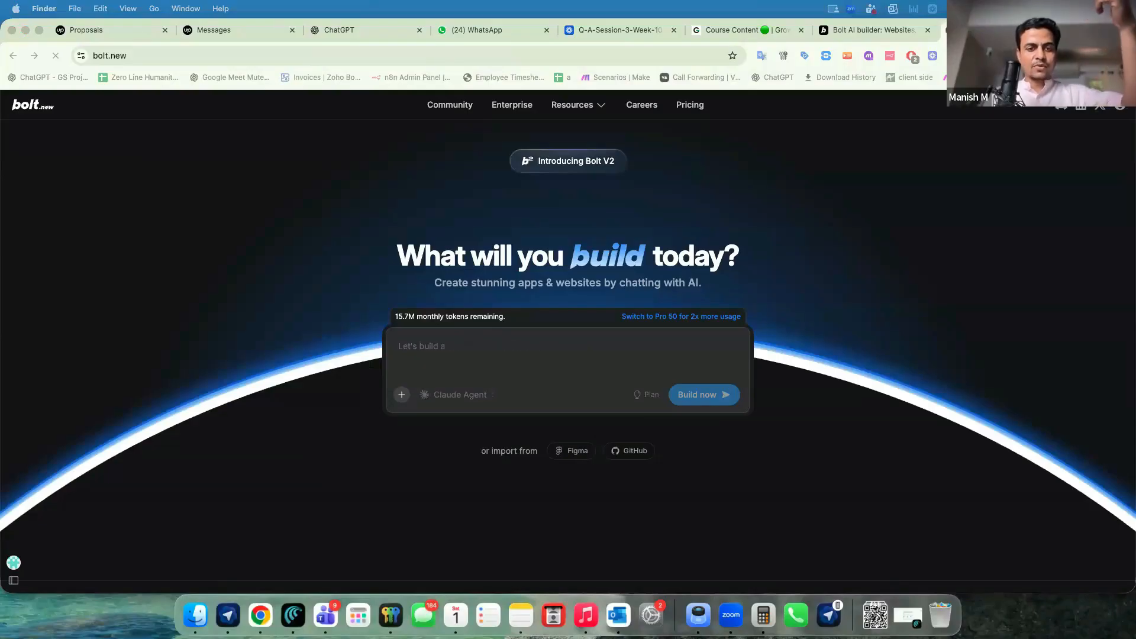
Discard the attached PDF and type a prompt for a short dynamic landing page that tracks visitors' IP addresses.
{"action": "left_click_drag", "start_coordinate": [32, 228], "coordinate": [422, 342]}
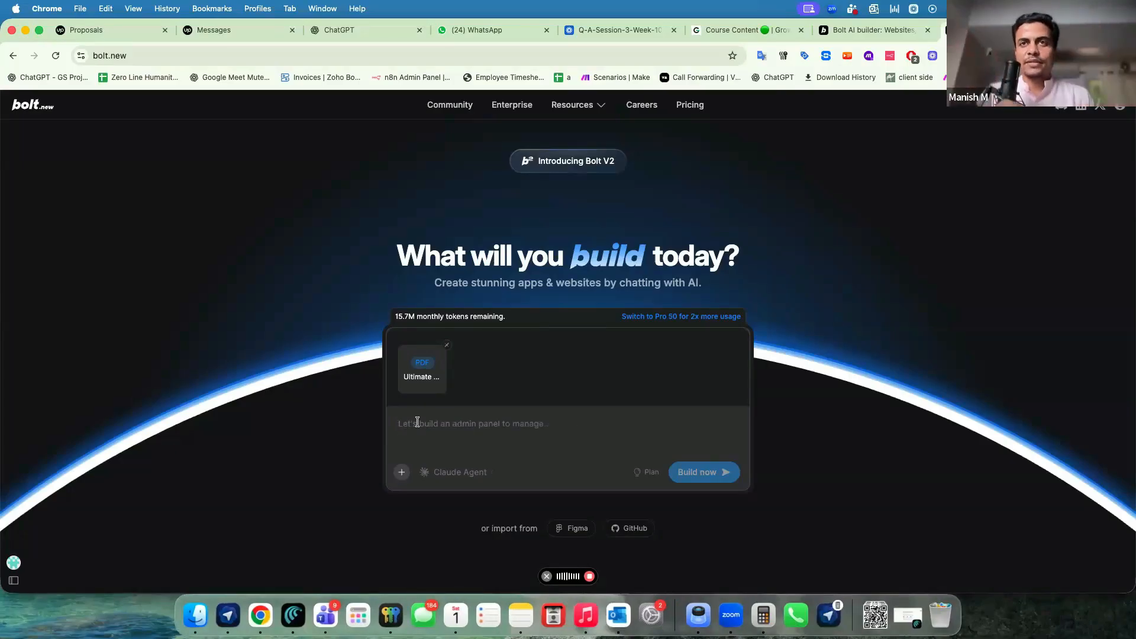
{"action": "left_click", "coordinate": [447, 345]}
{"action": "type", "text": "hel"}
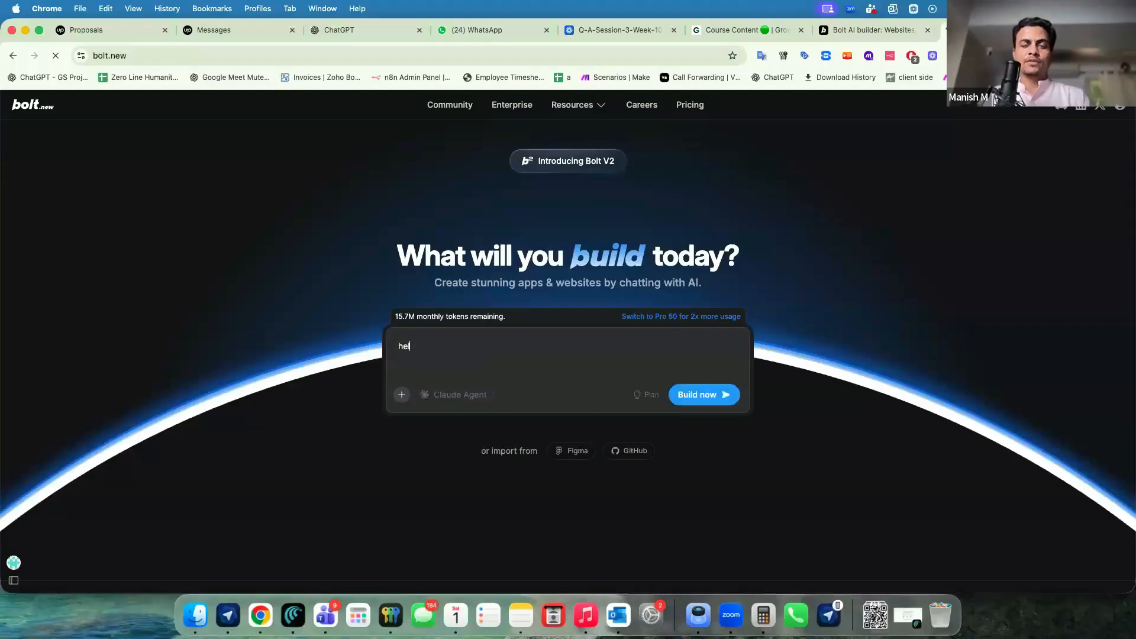
{"action": "type", "text": "p me creat"}
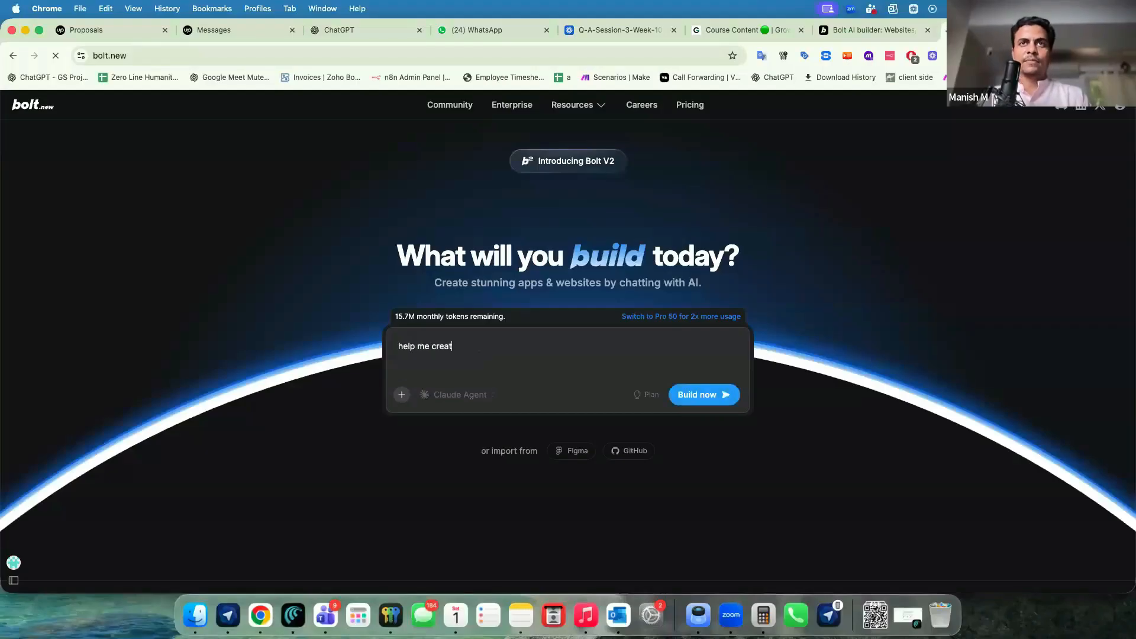
{"action": "type", "text": "e a short landing page"}
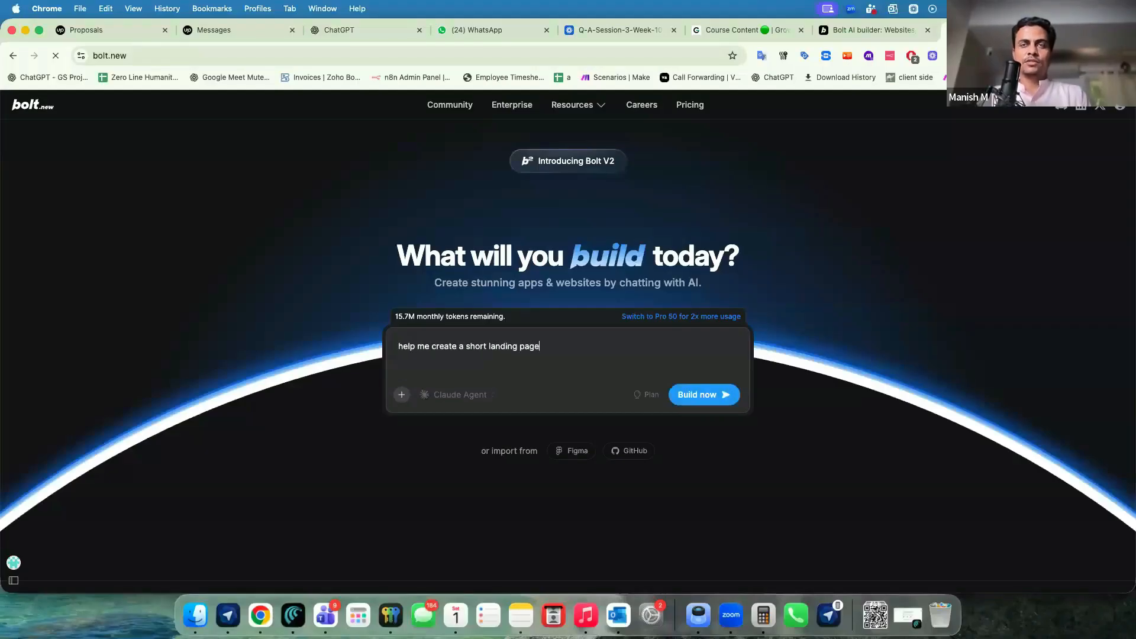
{"action": "type", "text": " with dynamic elemetns and when s"}
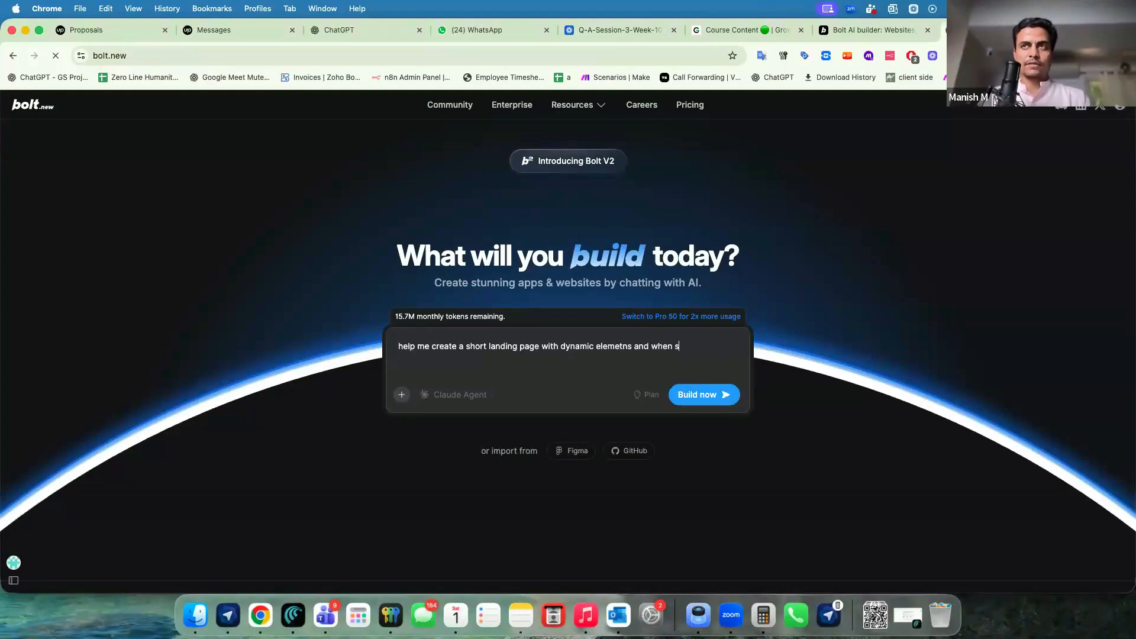
{"action": "type", "text": "omeone visit track their "}
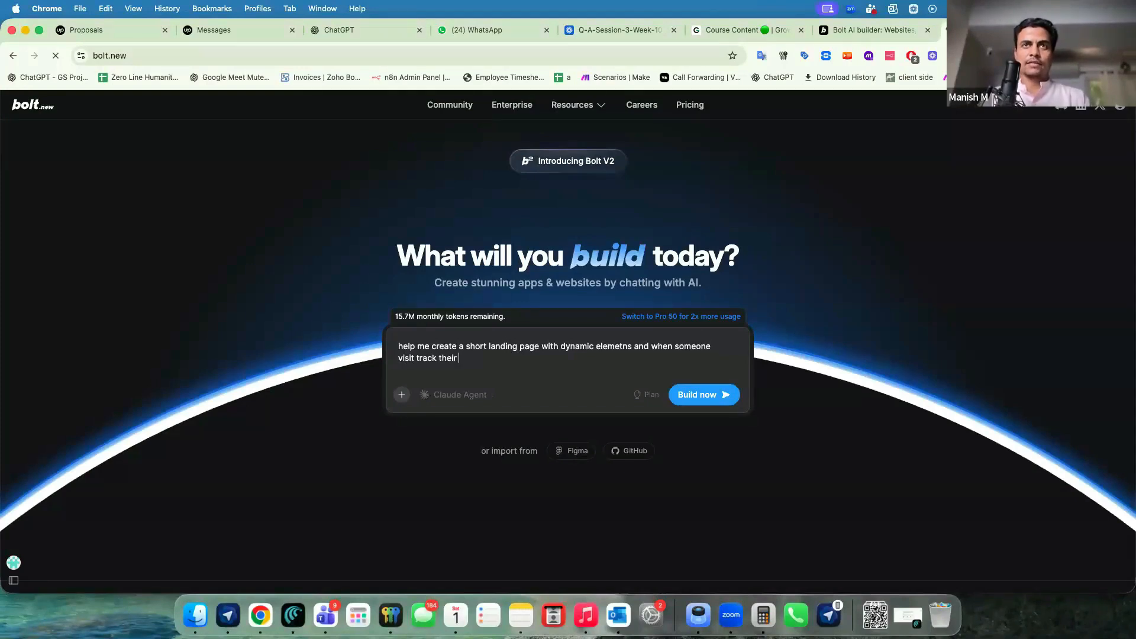
{"action": "type", "text": "IP address and send it to the following webhook"}
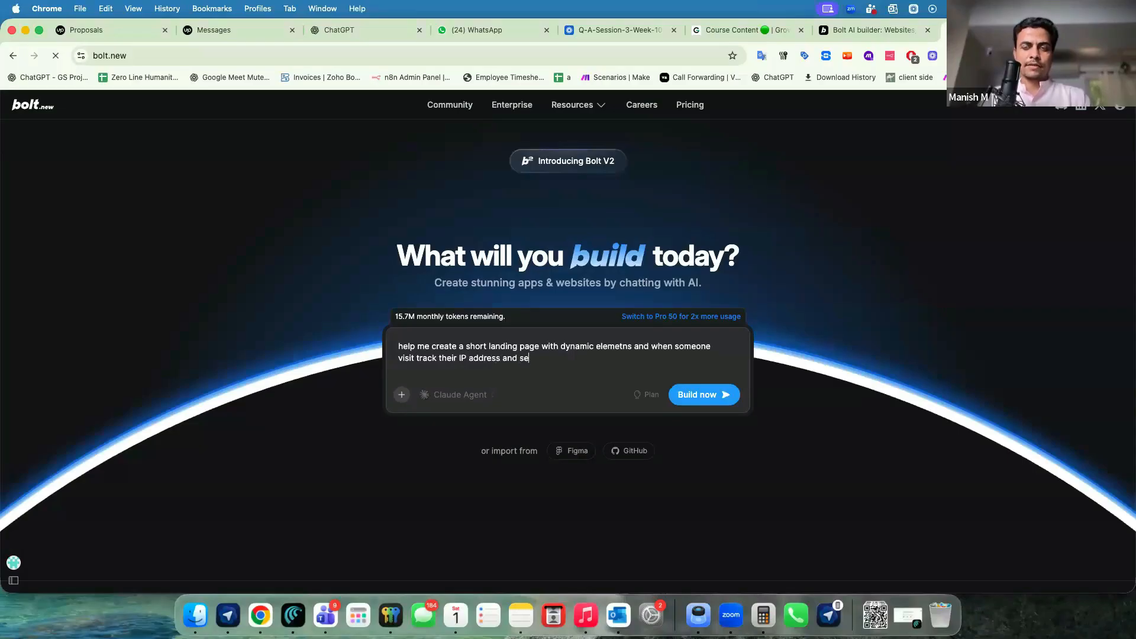
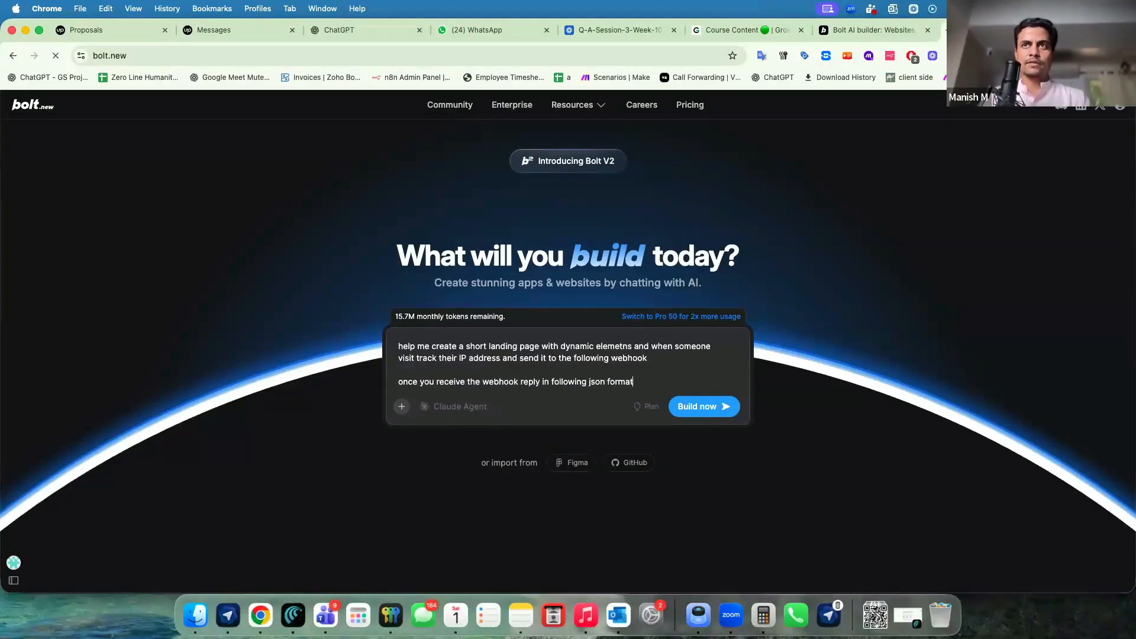
Extend the Bolt prompt to show the visit count animated, e.g. "You are vising us for 10th time".
{"action": "type", "text": "ount of visit on the web"}
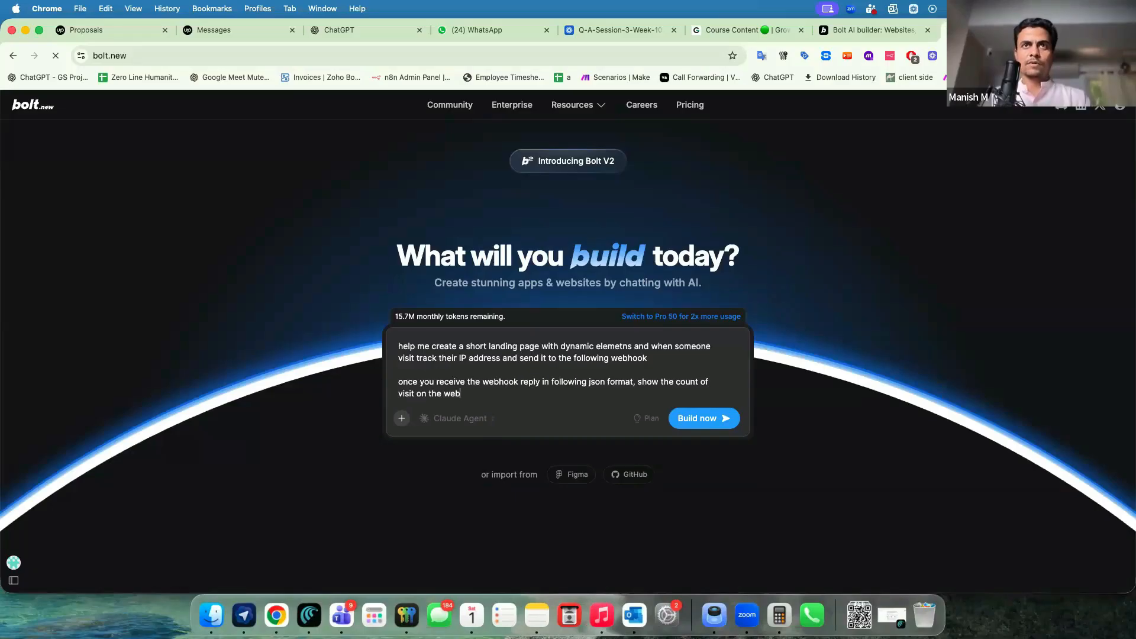
{"action": "type", "text": " page in animated way"}
{"action": "key", "text": "shift+Return"}
{"action": "key", "text": "shift+Return"}
{"action": "type", "text": "that \"You are vising "}
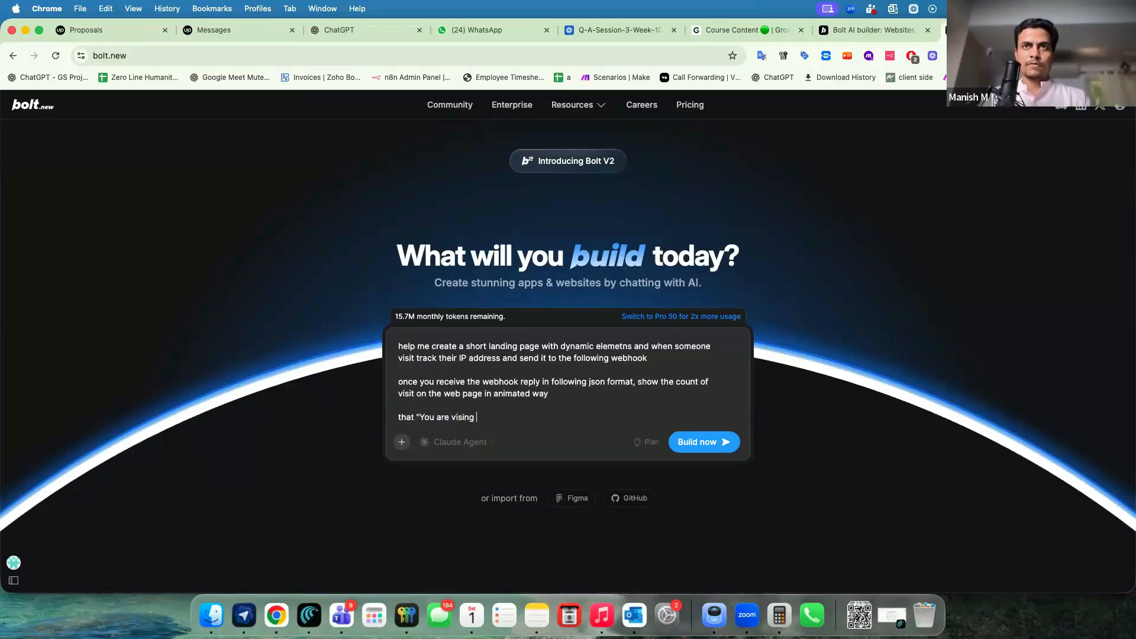
{"action": "type", "text": "us for 10th time\" etc."}
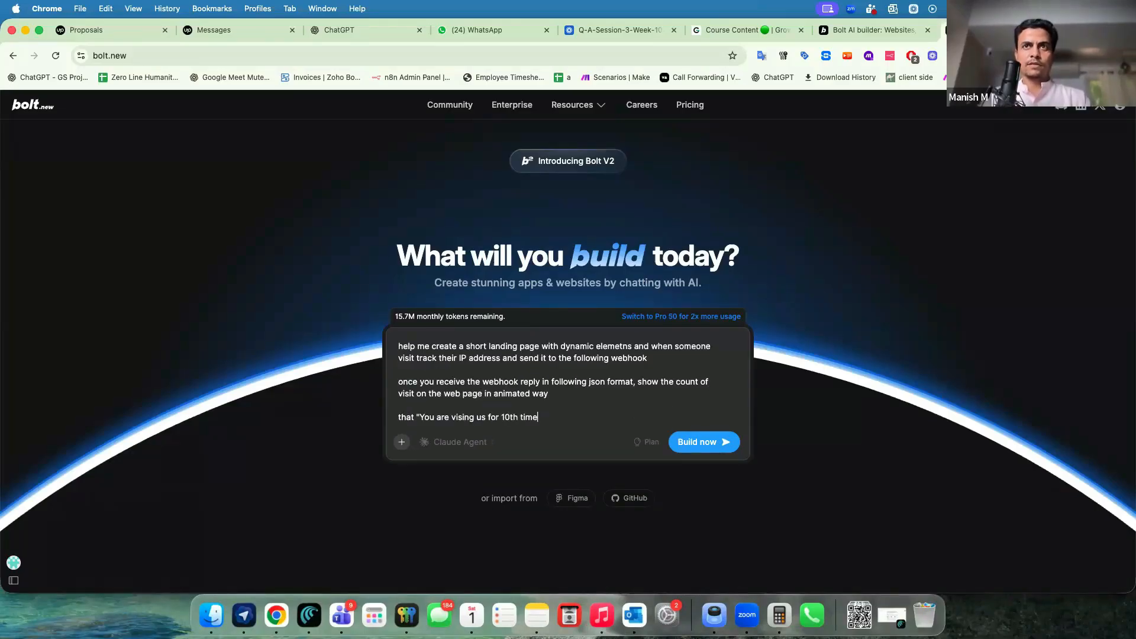
{"action": "key", "text": "shift+Return"}
{"action": "key", "text": "shift+Return"}
Add a 'Webhook URL:' label to the prompt, then add a second On webhook call trigger in n8n.
{"action": "type", "text": "Webhook URL:"}
{"action": "key", "text": "super+grave"}
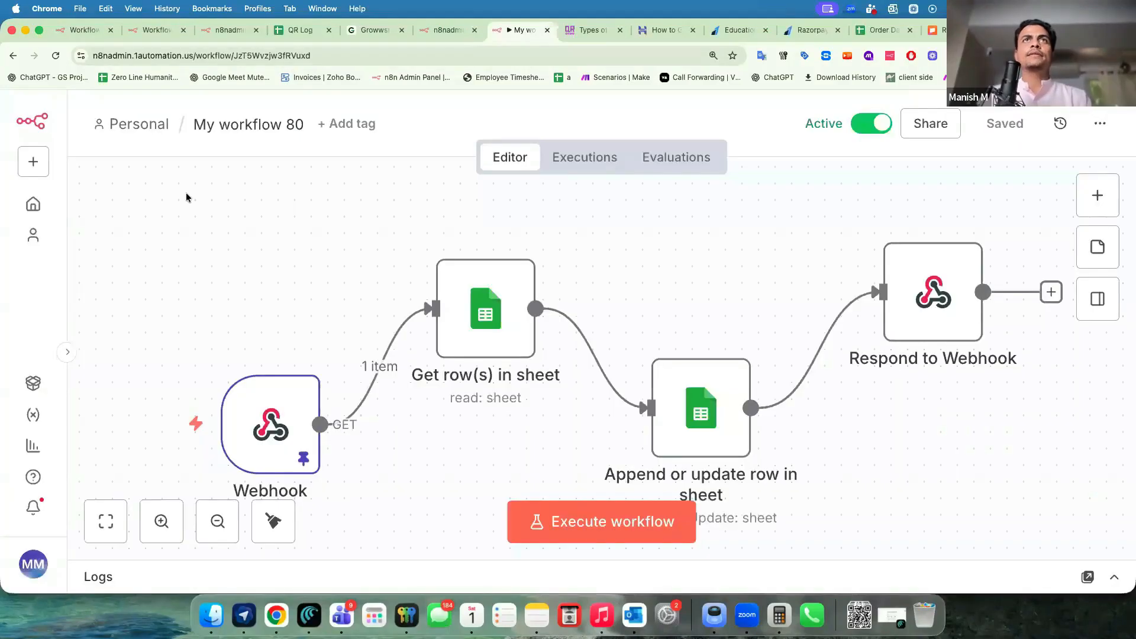
{"action": "scroll", "coordinate": [266, 341], "scroll_direction": "left", "scroll_amount": 1}
{"action": "scroll", "coordinate": [265, 341], "scroll_direction": "down", "scroll_amount": 5}
{"action": "scroll", "coordinate": [271, 337], "scroll_direction": "left", "scroll_amount": 2}
{"action": "left_click", "coordinate": [1097, 208]}
{"action": "scroll", "coordinate": [828, 482], "scroll_direction": "down", "scroll_amount": 5}
{"action": "left_click", "coordinate": [831, 542]}
{"action": "left_click", "coordinate": [827, 375]}
Paste the new webhook's production URL into the Bolt prompt, followed by a reply JSON {"visit_count":""} line.
{"action": "left_click", "coordinate": [545, 263]}
{"action": "left_click", "coordinate": [455, 328]}
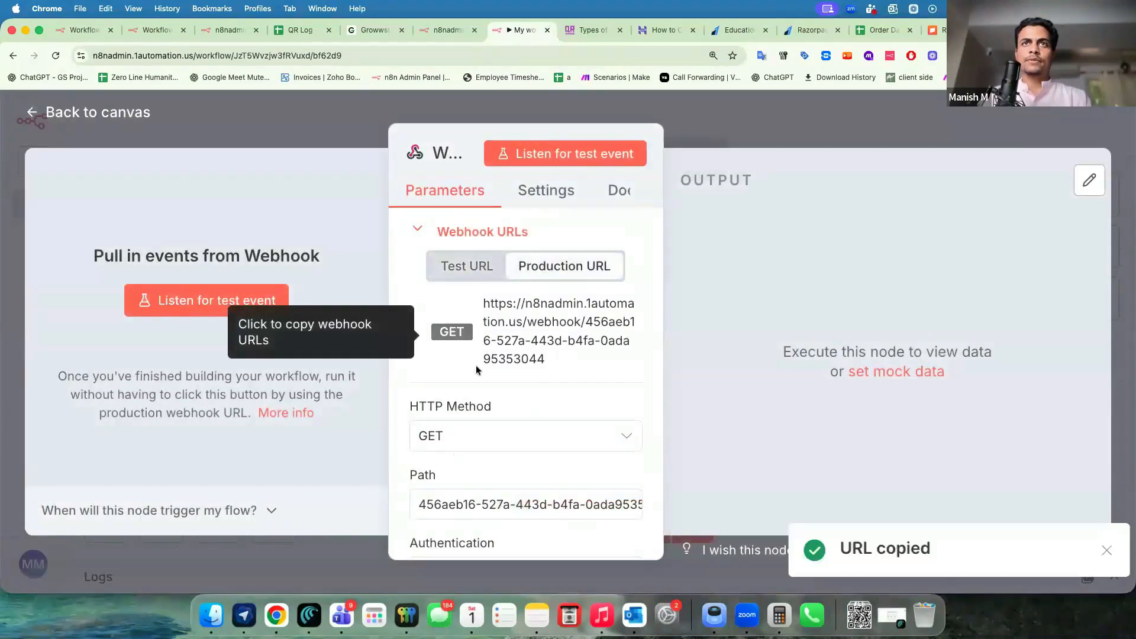
{"action": "key", "text": "Escape"}
{"action": "left_click_drag", "start_coordinate": [419, 423], "coordinate": [336, 423]}
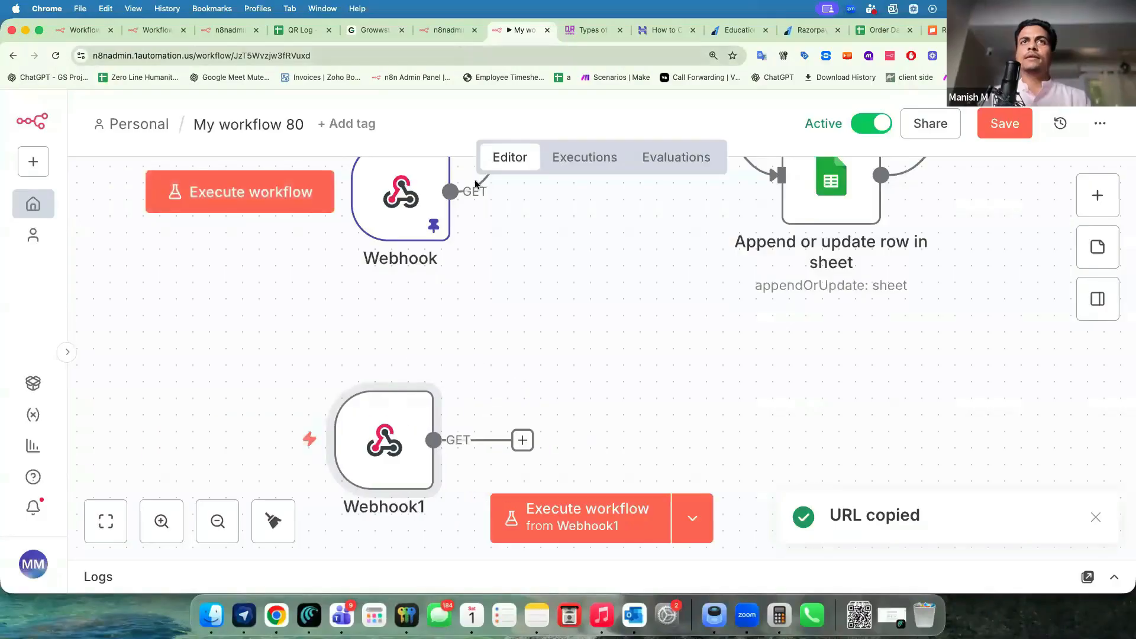
{"action": "key", "text": "super+grave"}
{"action": "key", "text": "super+v"}
{"action": "key", "text": "Return"}
{"action": "key", "text": "Return"}
{"action": "type", "text": "reply JSON"}
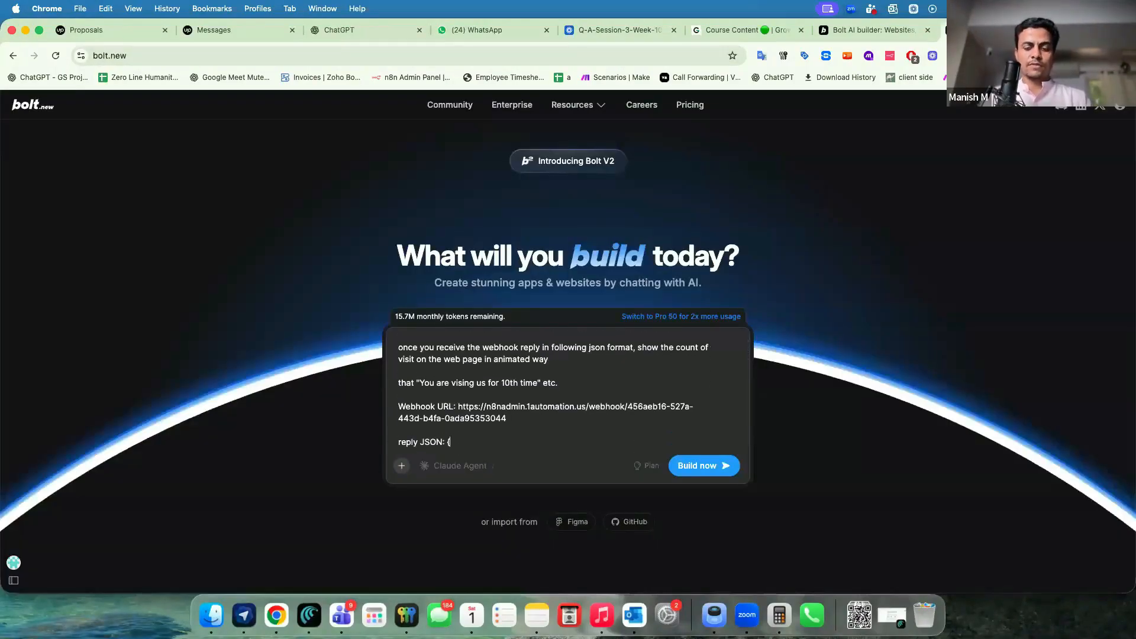
{"action": "type", "text": ": {\"visit_count\":\"\"}10"}
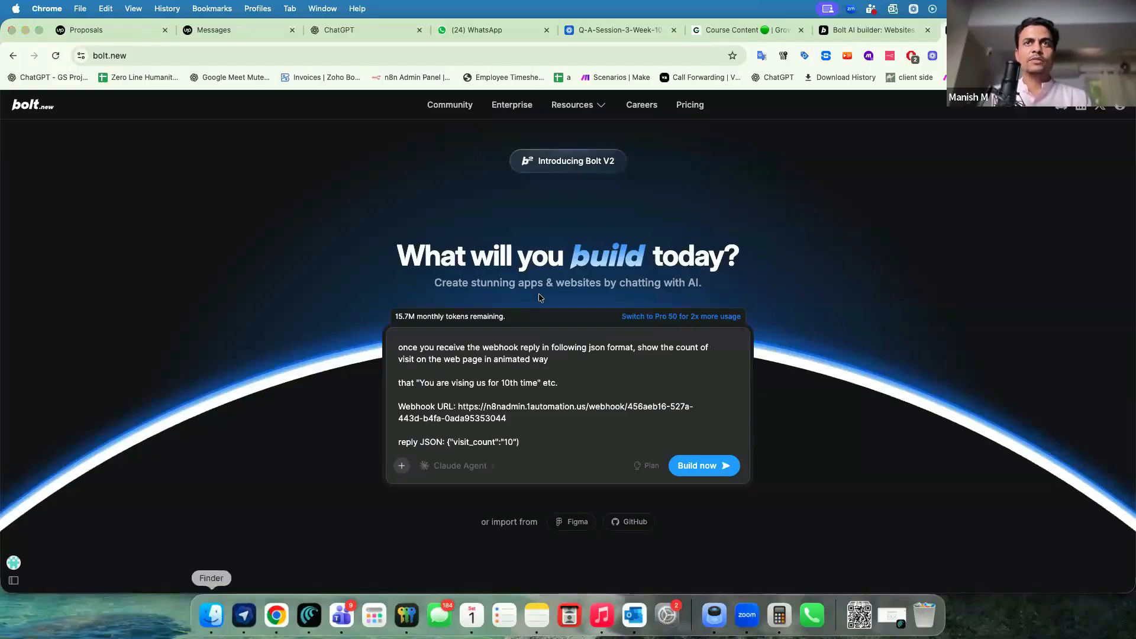
Attach the design guidelines PDF from Finder and send the prompt to Bolt.
{"action": "left_click", "coordinate": [211, 615]}
{"action": "mouse_move", "coordinate": [5, 572]}
{"action": "left_click_drag", "start_coordinate": [3, 569], "coordinate": [536, 395]}
{"action": "left_click", "coordinate": [704, 542]}
Highlight the webhook URL, reply JSON and example visit-count message in the sent prompt.
{"action": "left_click_drag", "start_coordinate": [154, 356], "coordinate": [22, 340]}
{"action": "left_click", "coordinate": [95, 308]}
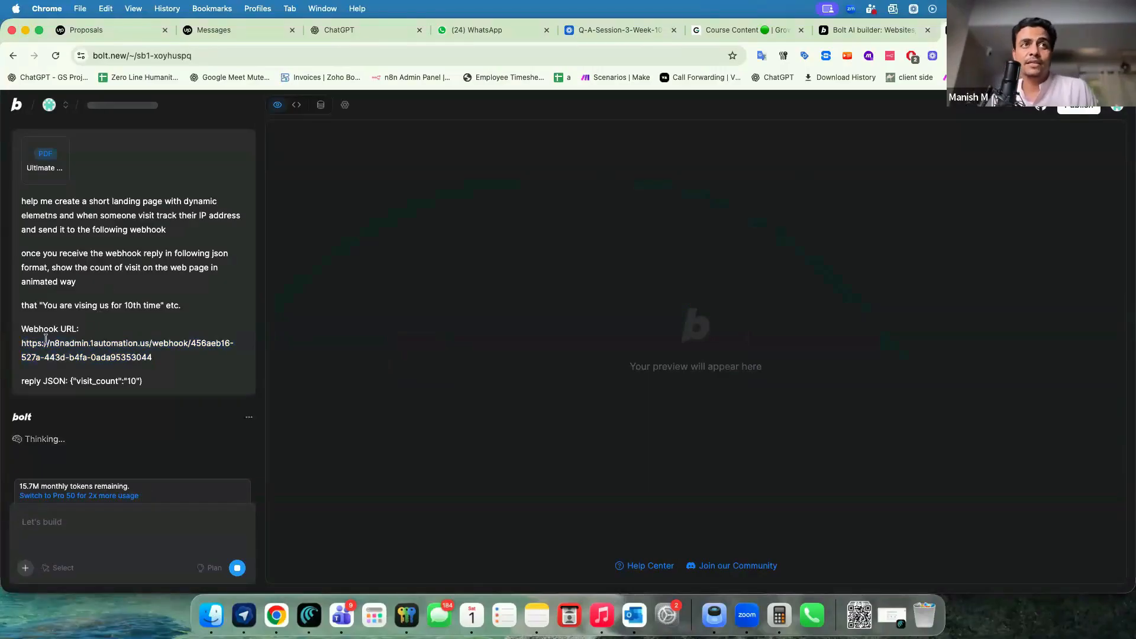
{"action": "left_click_drag", "start_coordinate": [38, 344], "coordinate": [143, 357]}
{"action": "mouse_move", "coordinate": [29, 383]}
{"action": "left_mouse_down"}
{"action": "mouse_move", "coordinate": [142, 381]}
{"action": "mouse_move", "coordinate": [21, 379]}
{"action": "left_mouse_up"}
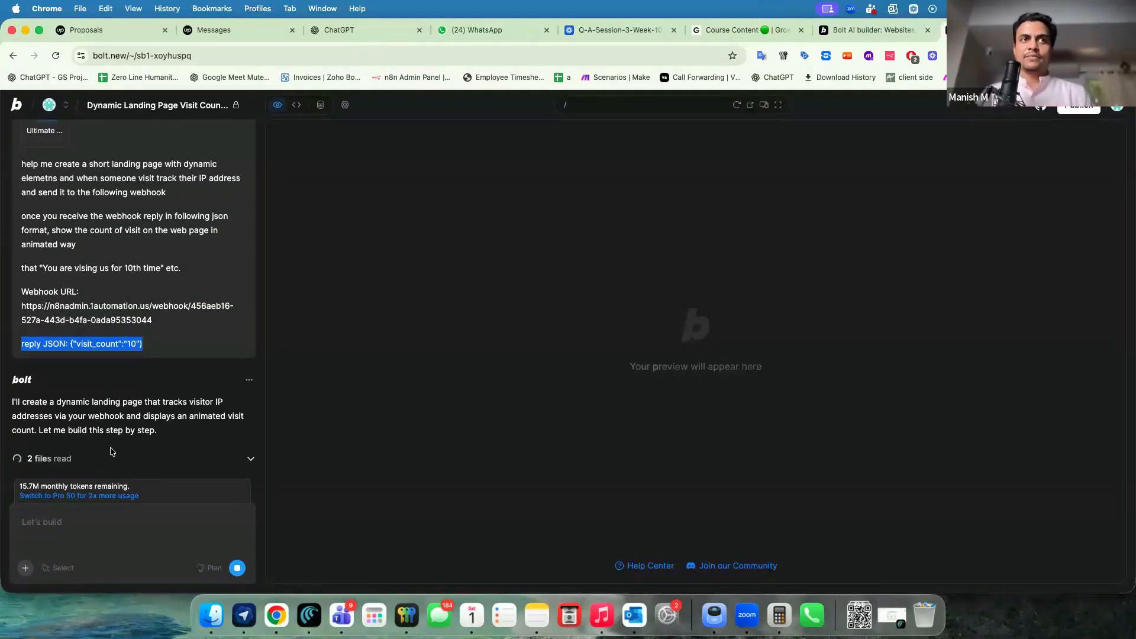
{"action": "scroll", "coordinate": [144, 299], "scroll_direction": "up", "scroll_amount": 1}
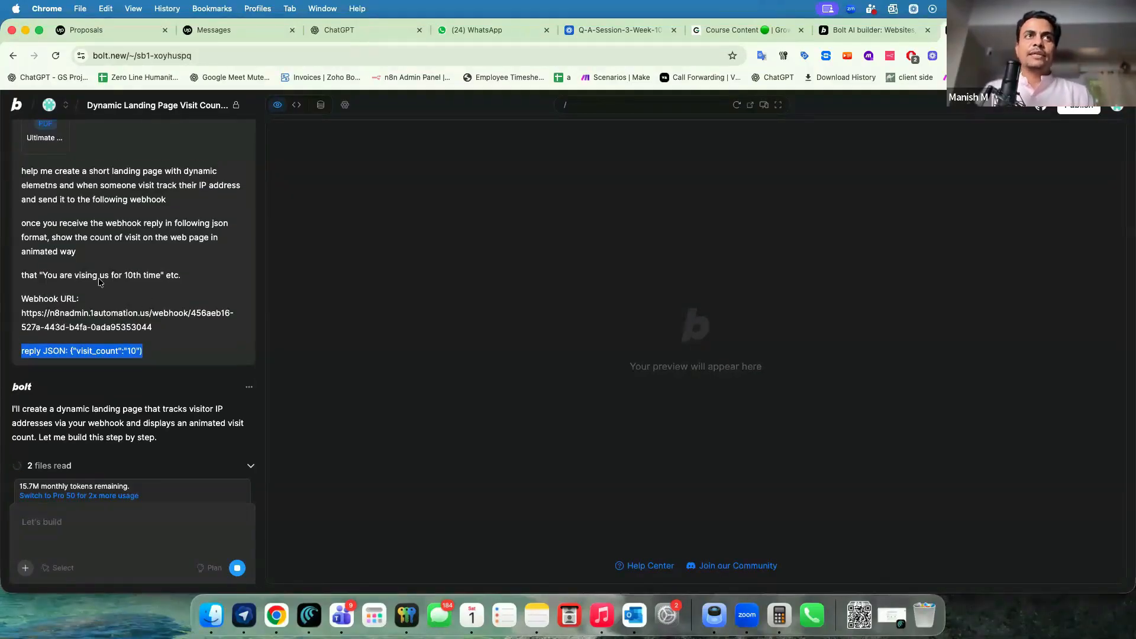
{"action": "left_click_drag", "start_coordinate": [40, 275], "coordinate": [158, 282]}
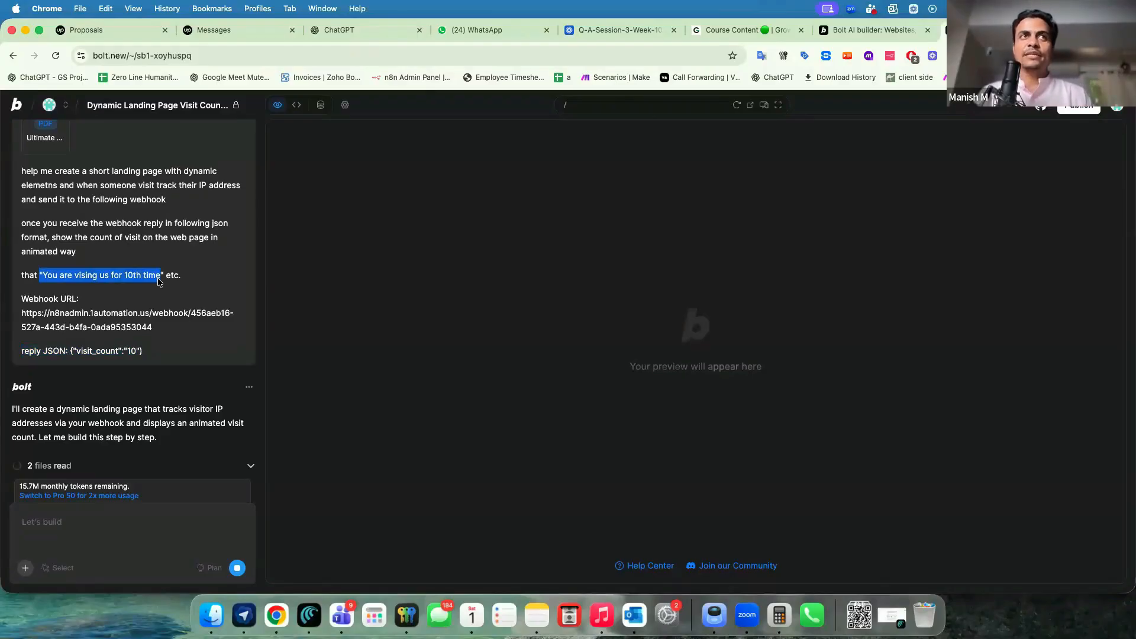
Rename the Webhook1 node to 'Visitor IP Addresses'.
{"action": "key", "text": "super+grave"}
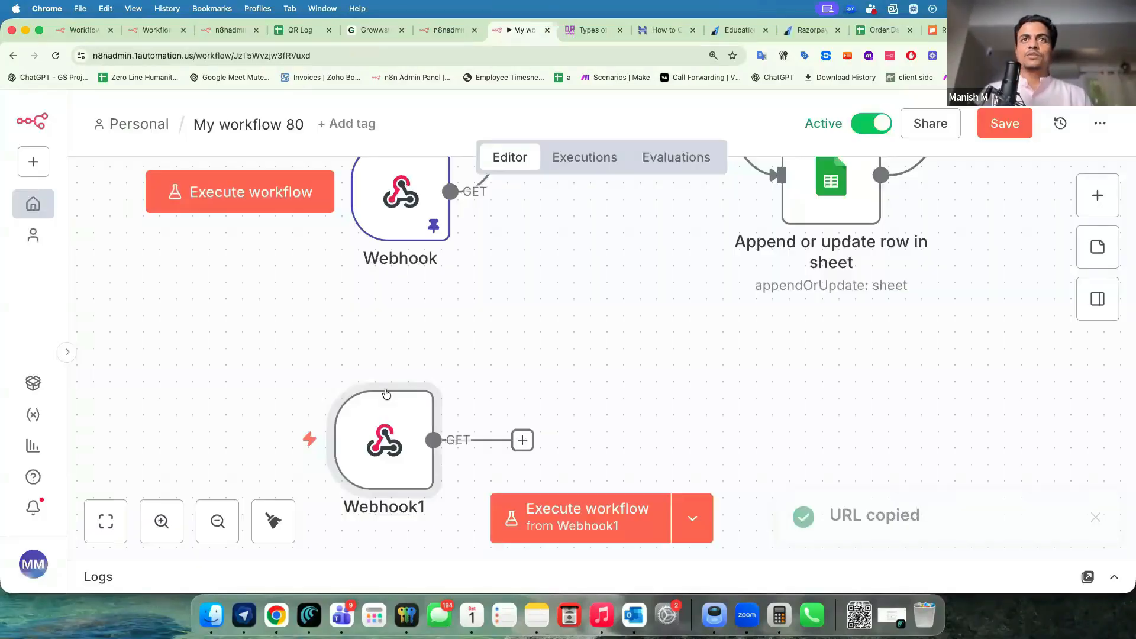
{"action": "scroll", "coordinate": [403, 447], "scroll_direction": "down", "scroll_amount": 1}
{"action": "scroll", "coordinate": [402, 447], "scroll_direction": "down", "scroll_amount": 3}
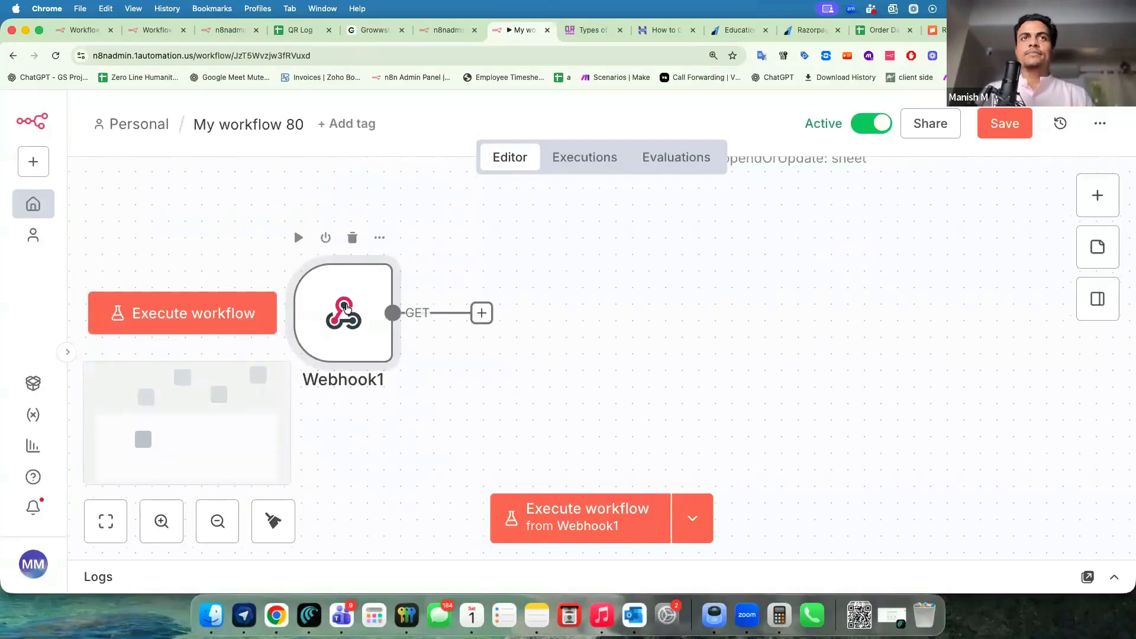
{"action": "right_click", "coordinate": [392, 320]}
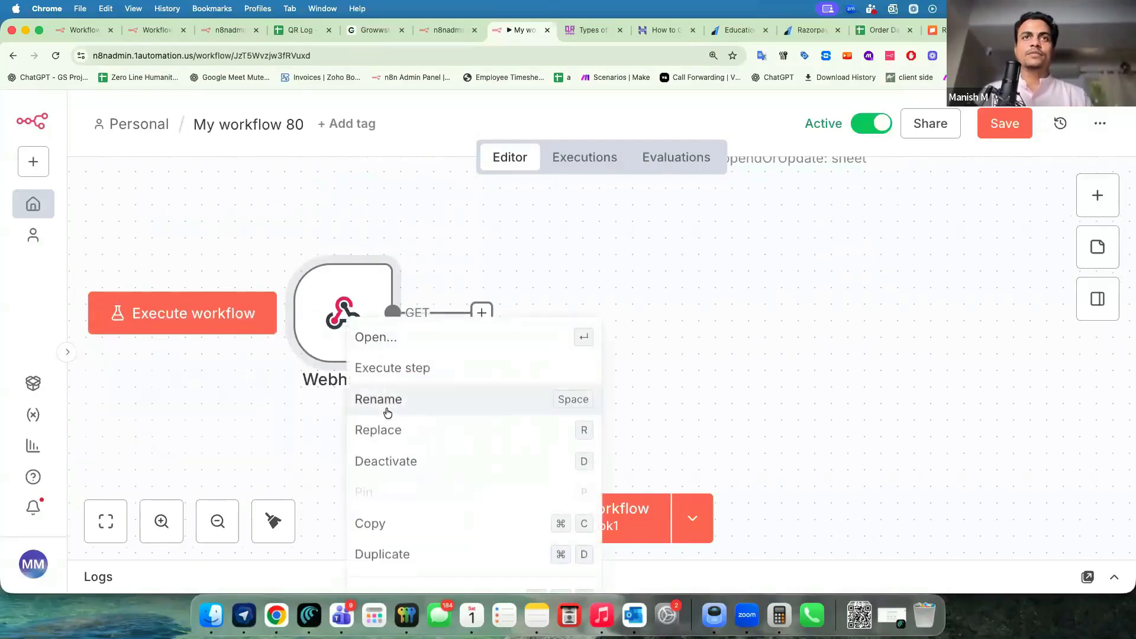
{"action": "left_click", "coordinate": [386, 407]}
{"action": "type", "text": "Visi"}
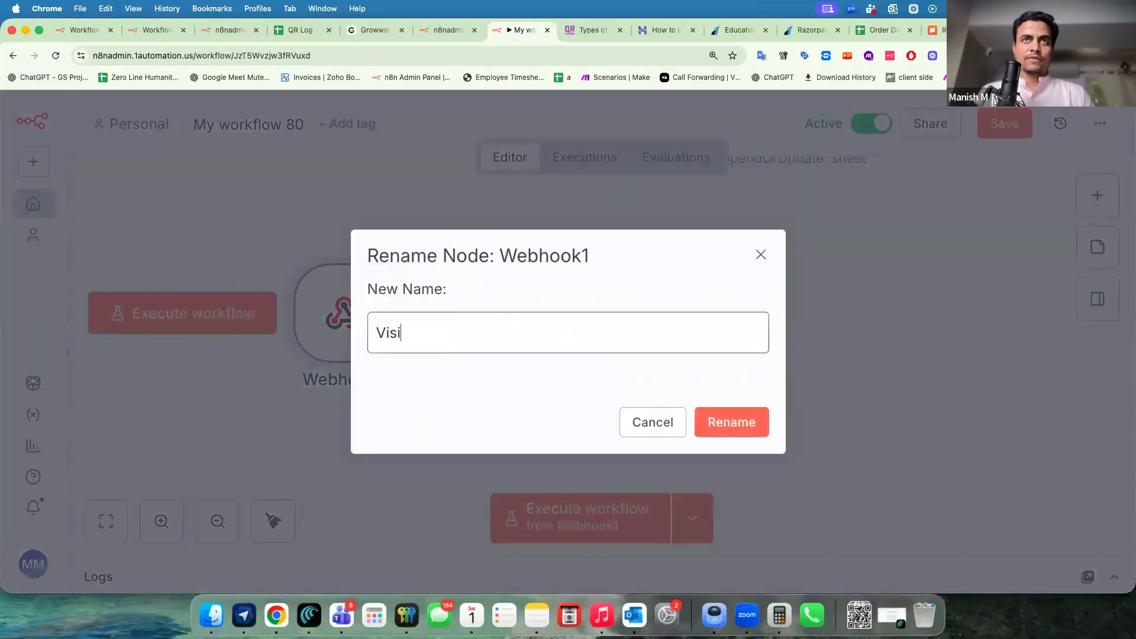
{"action": "type", "text": "tor IPAddresses"}
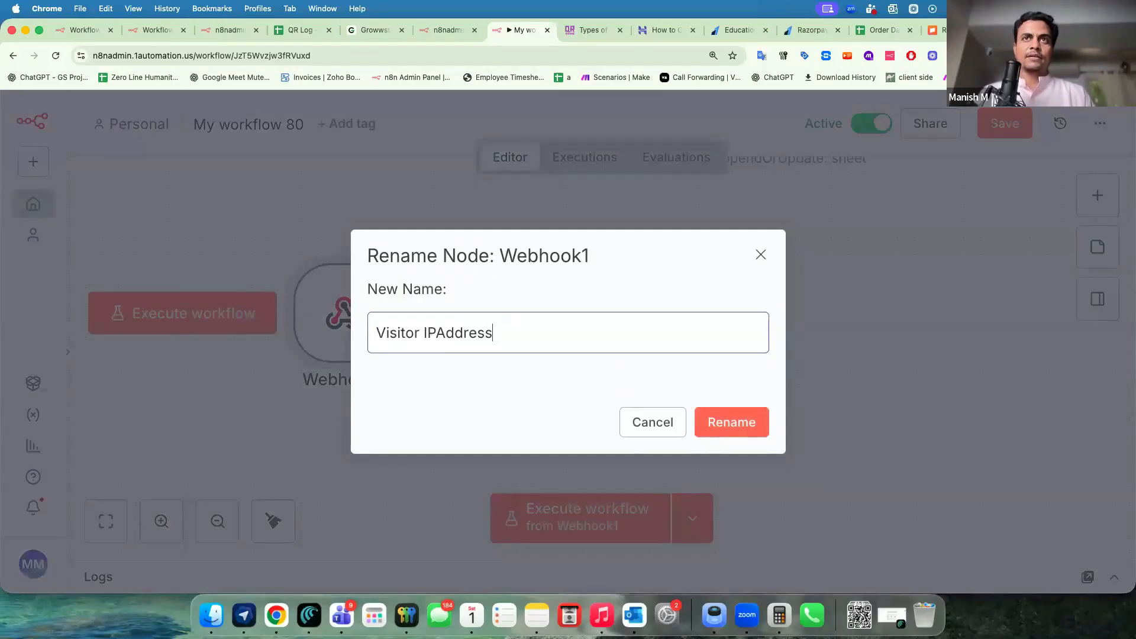
{"action": "key", "text": "Right"}
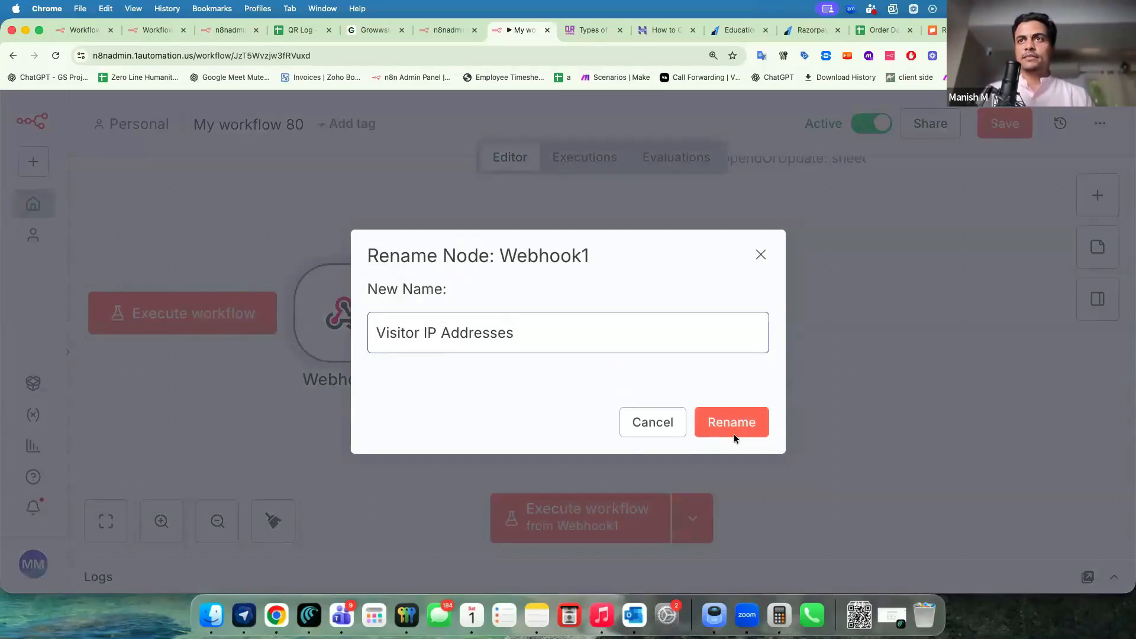
{"action": "left_click", "coordinate": [734, 434]}
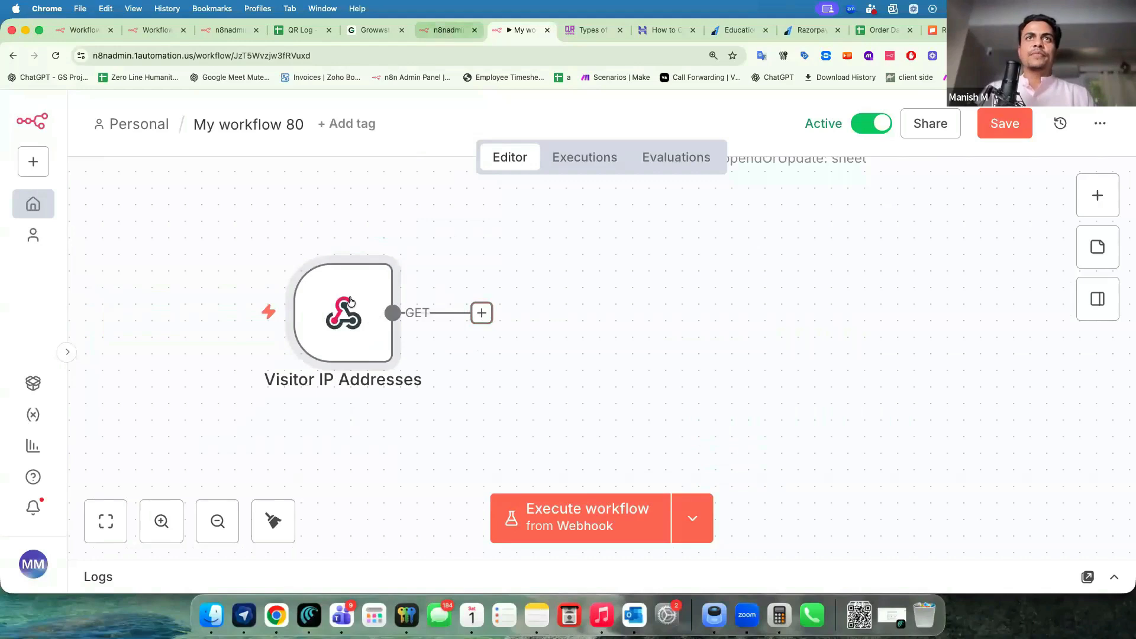
Reposition the Get row(s), Visitor IP Addresses and Append or update row nodes on the canvas.
{"action": "scroll", "coordinate": [348, 332], "scroll_direction": "up", "scroll_amount": 6}
{"action": "scroll", "coordinate": [348, 335], "scroll_direction": "up", "scroll_amount": 5}
{"action": "left_click_drag", "start_coordinate": [464, 240], "coordinate": [463, 215]}
{"action": "scroll", "coordinate": [371, 381], "scroll_direction": "down", "scroll_amount": 3}
{"action": "left_click_drag", "start_coordinate": [330, 439], "coordinate": [341, 415]}
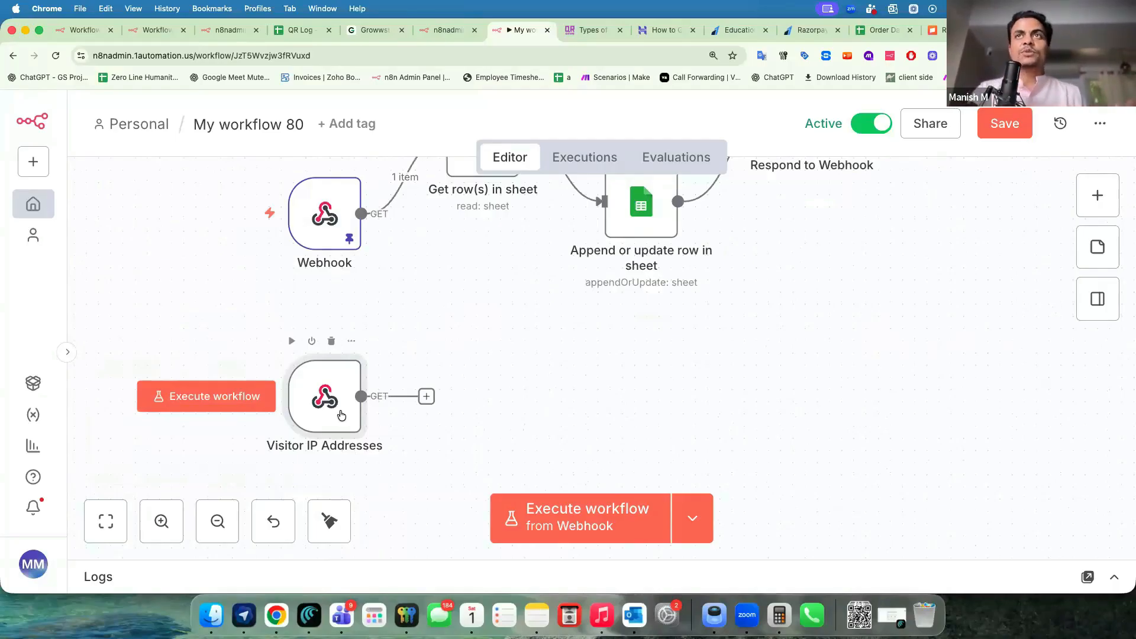
{"action": "scroll", "coordinate": [499, 272], "scroll_direction": "up", "scroll_amount": 1}
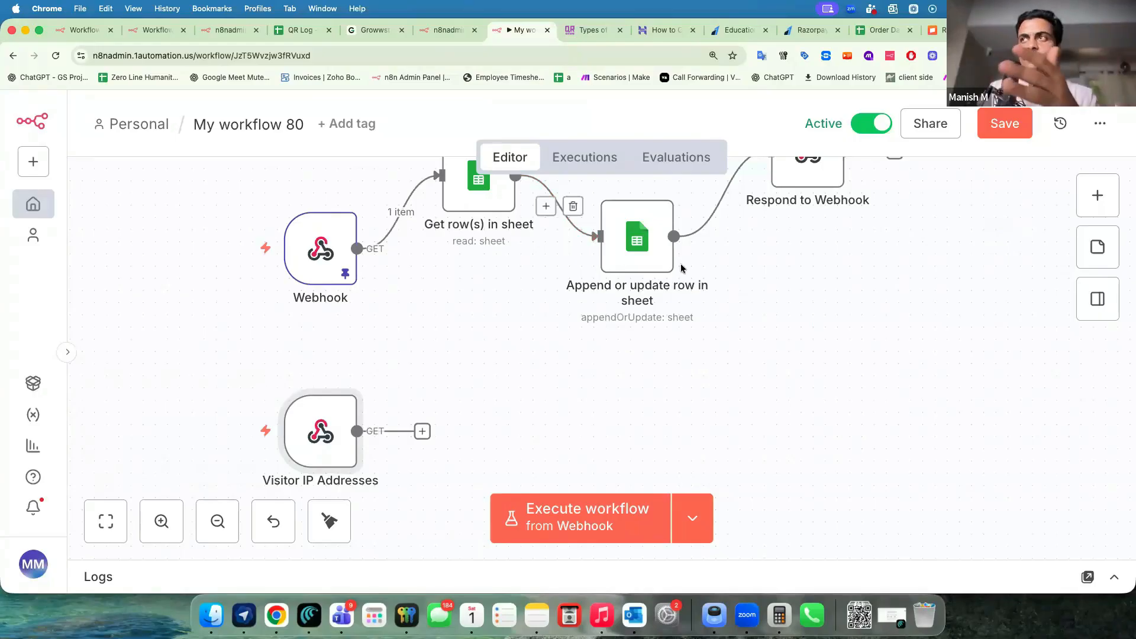
{"action": "left_click_drag", "start_coordinate": [473, 202], "coordinate": [474, 194]}
{"action": "left_click_drag", "start_coordinate": [627, 288], "coordinate": [628, 304]}
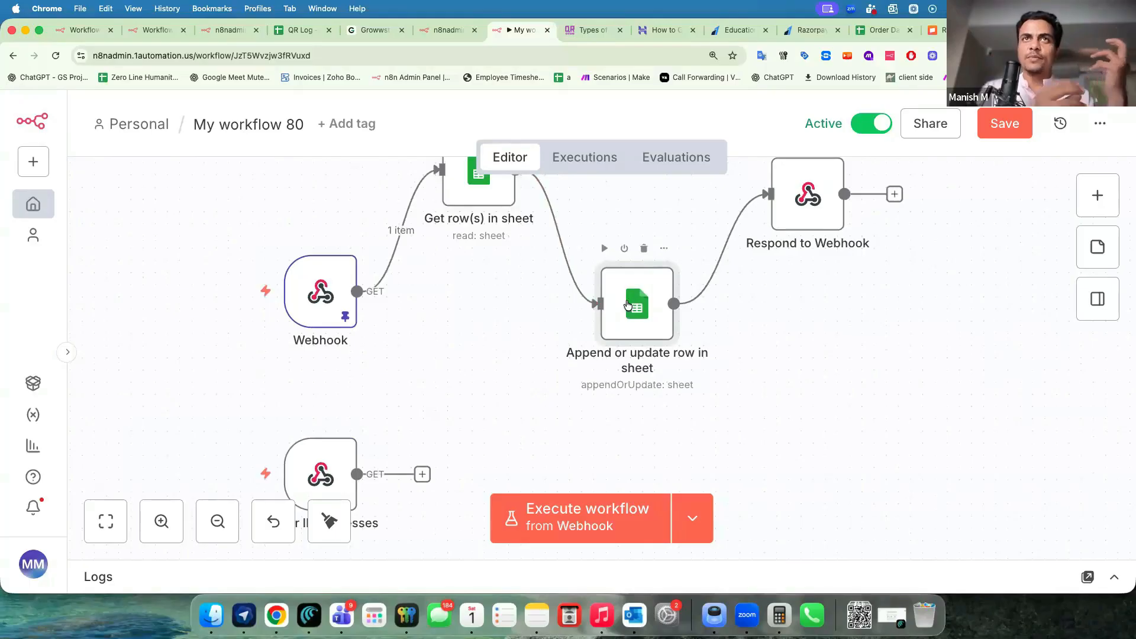
{"action": "scroll", "coordinate": [467, 353], "scroll_direction": "down", "scroll_amount": 3}
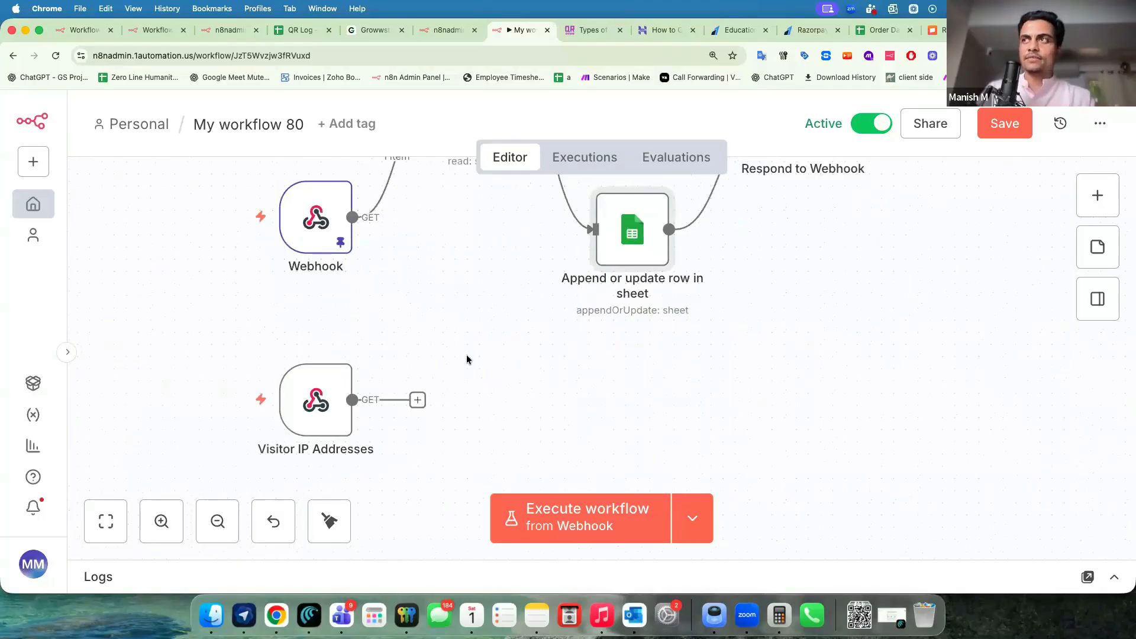
{"action": "left_click", "coordinate": [442, 30]}
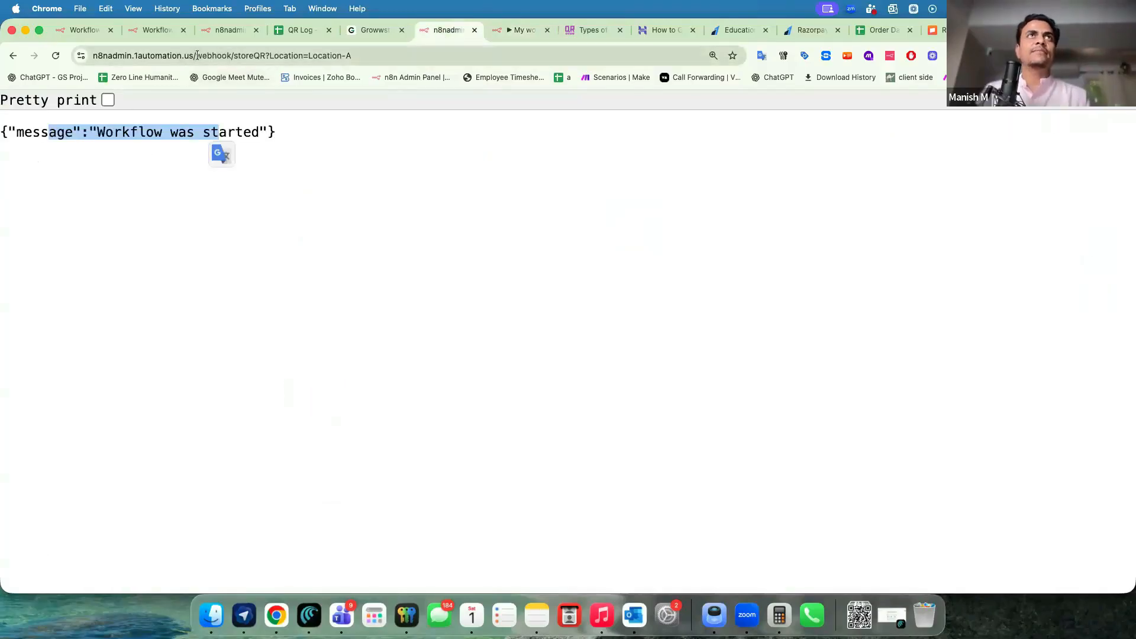
Go to the n8n home overview, show the Data tables list and open the create menu.
{"action": "left_click_drag", "start_coordinate": [196, 56], "coordinate": [1070, 132]}
{"action": "key", "text": "BackSpace"}
{"action": "key", "text": "Return"}
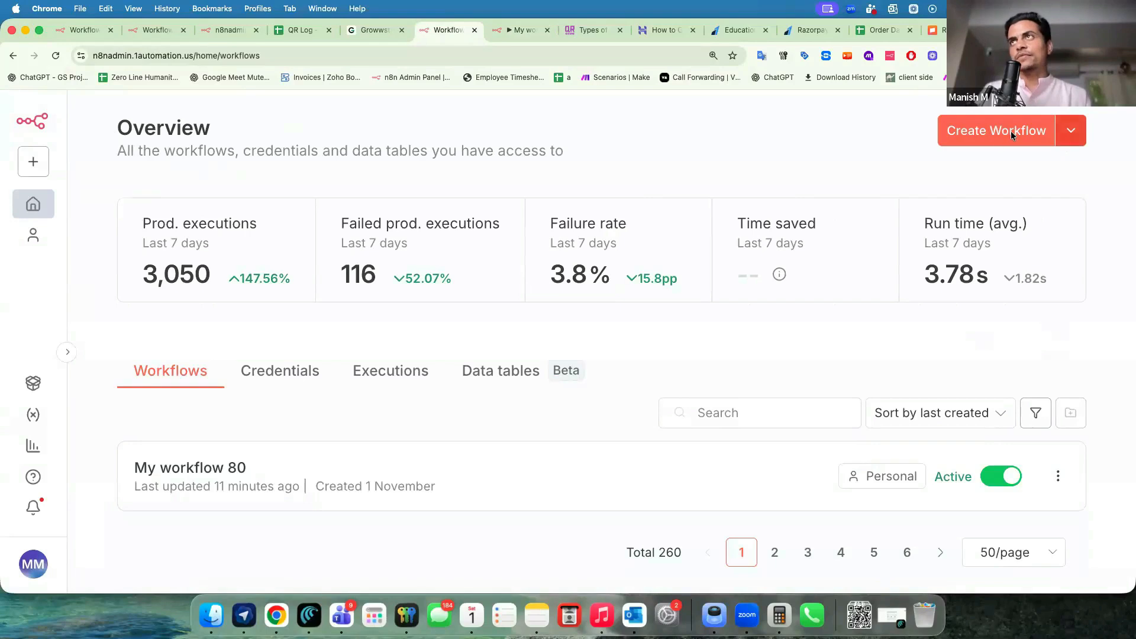
{"action": "left_click", "coordinate": [1071, 133]}
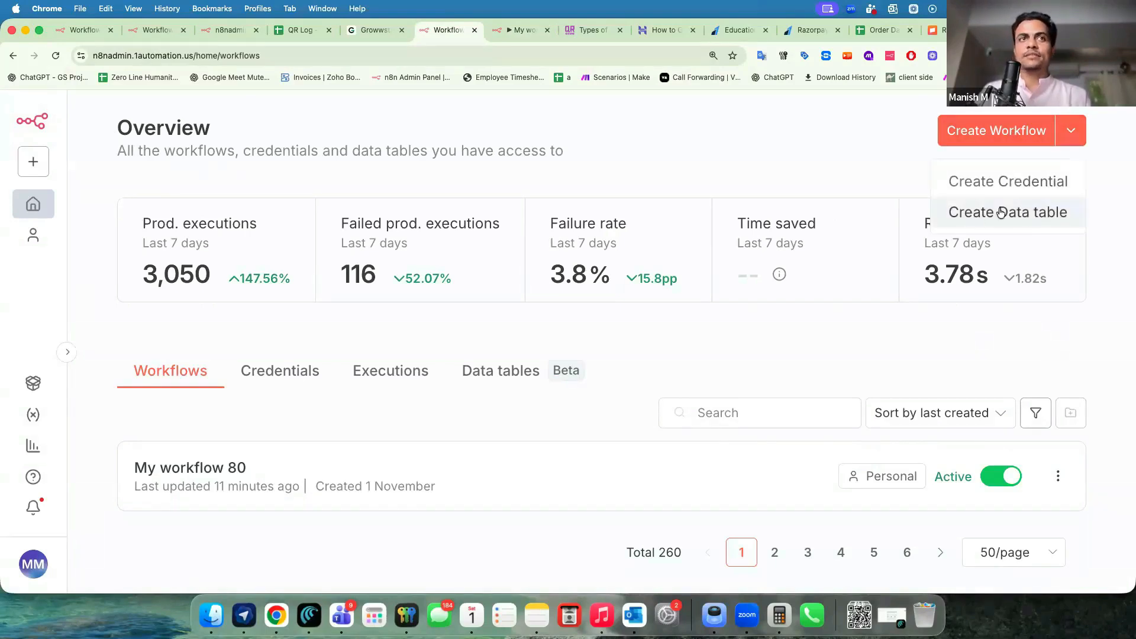
{"action": "left_click", "coordinate": [498, 380]}
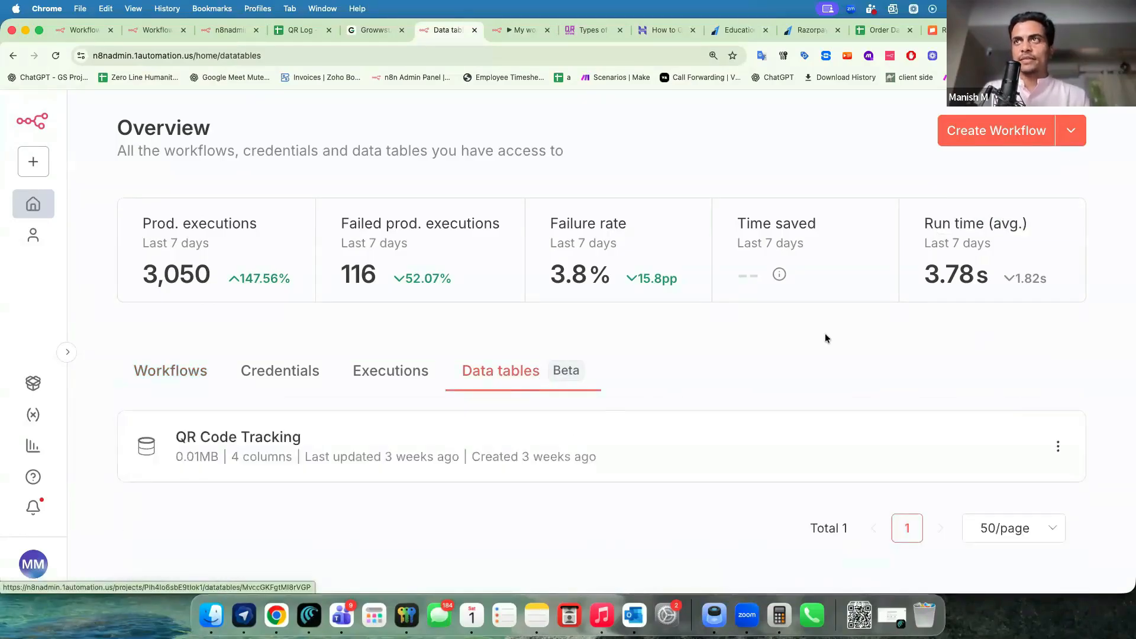
{"action": "left_click", "coordinate": [1069, 134]}
Create the 'Web Visitor Count' data table and add a string IP_Address column.
{"action": "left_click", "coordinate": [1030, 214]}
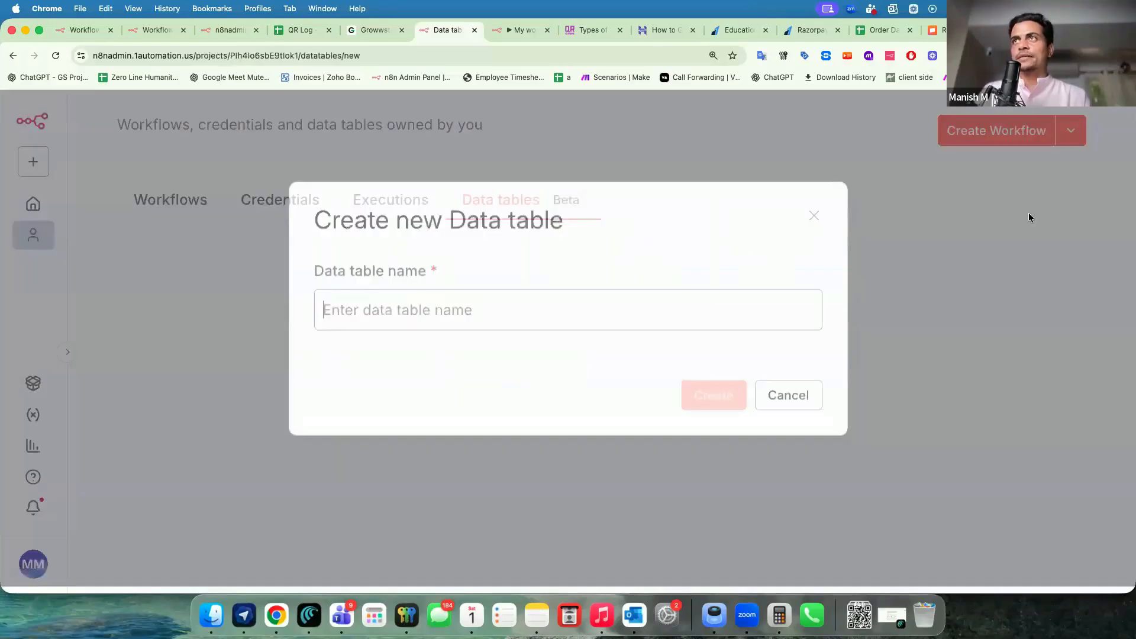
{"action": "type", "text": "We"}
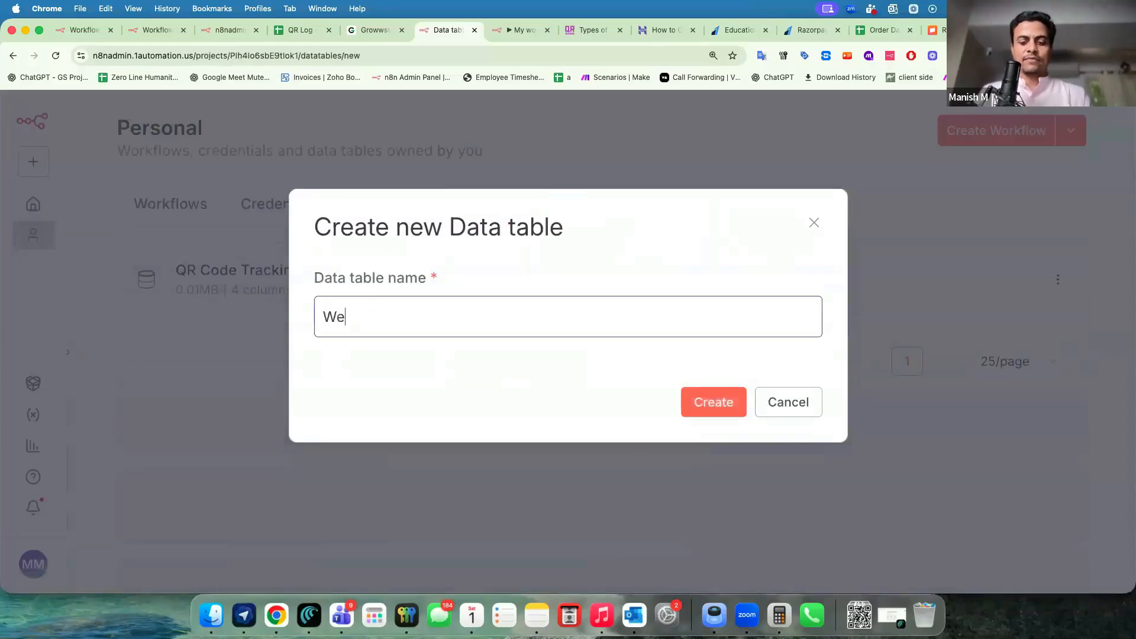
{"action": "type", "text": "b Visitor Coun"}
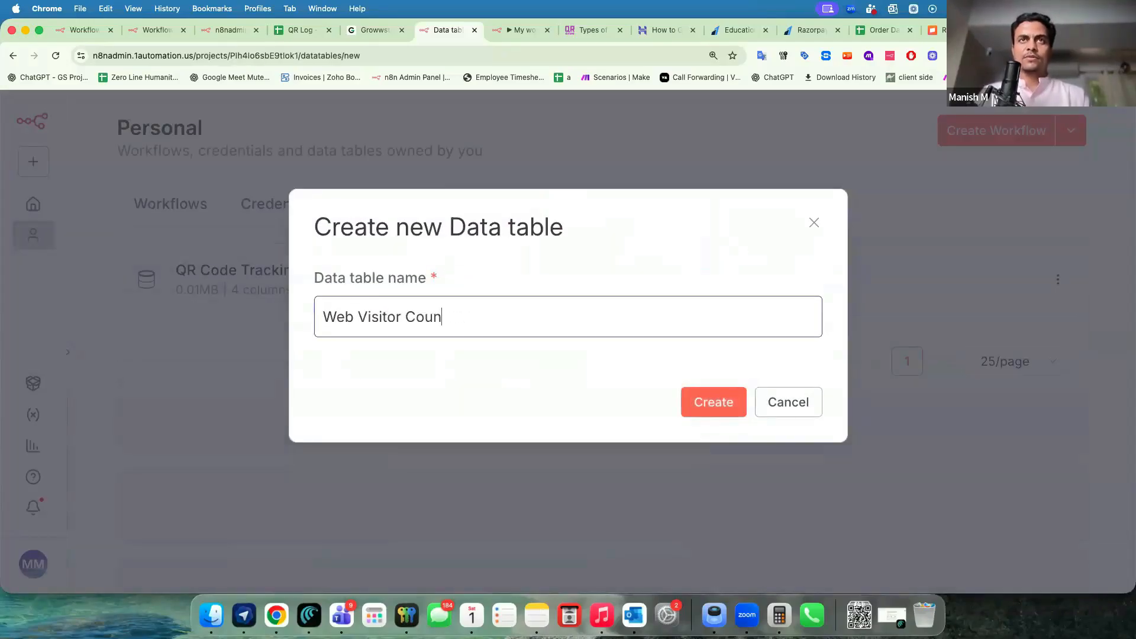
{"action": "type", "text": "t"}
{"action": "key", "text": "Return"}
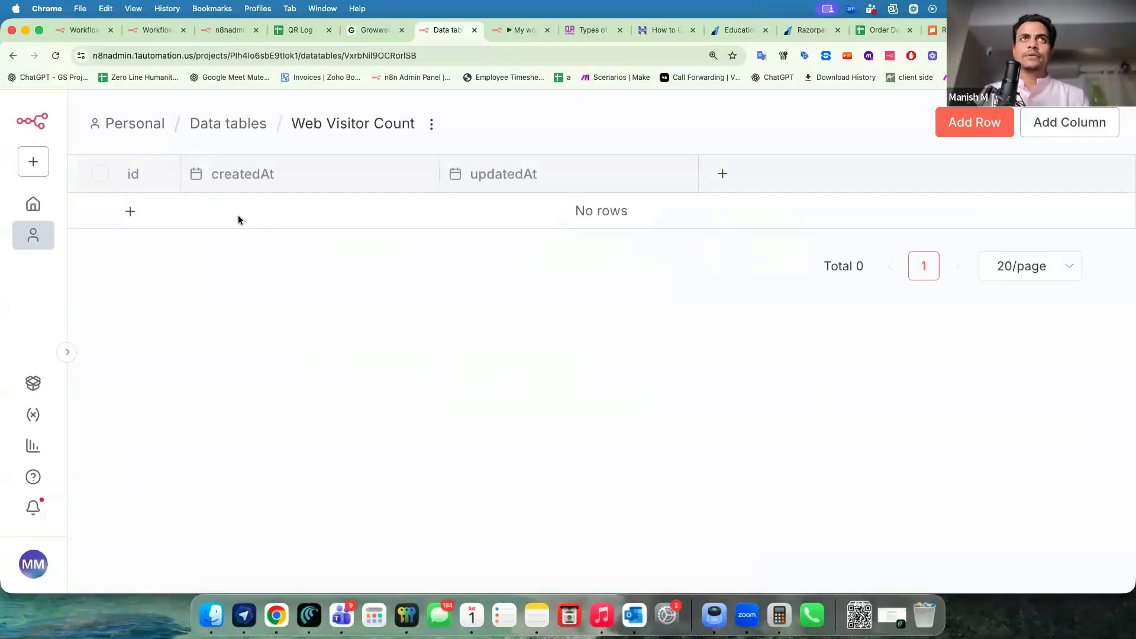
{"action": "left_click", "coordinate": [724, 175]}
{"action": "type", "text": "IP A"}
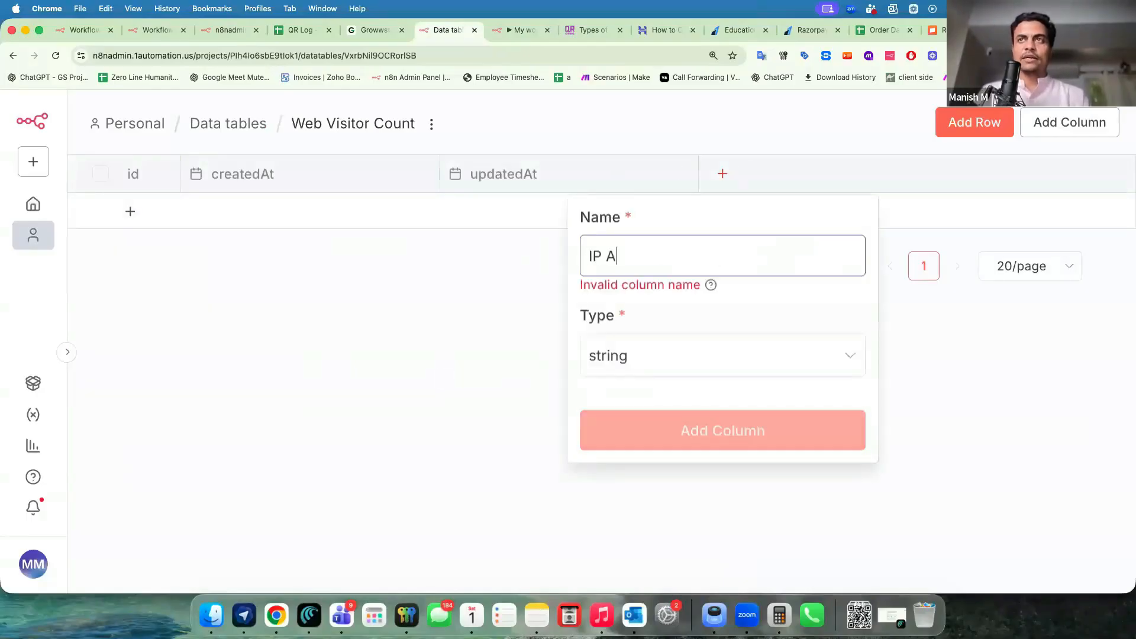
{"action": "type", "text": "ddress"}
{"action": "left_click", "coordinate": [645, 355]}
{"action": "left_click", "coordinate": [639, 437]}
{"action": "left_click", "coordinate": [647, 340]}
{"action": "left_click", "coordinate": [631, 405]}
{"action": "left_click", "coordinate": [608, 256]}
{"action": "key", "text": "BackSpace"}
{"action": "type", "text": "_"}
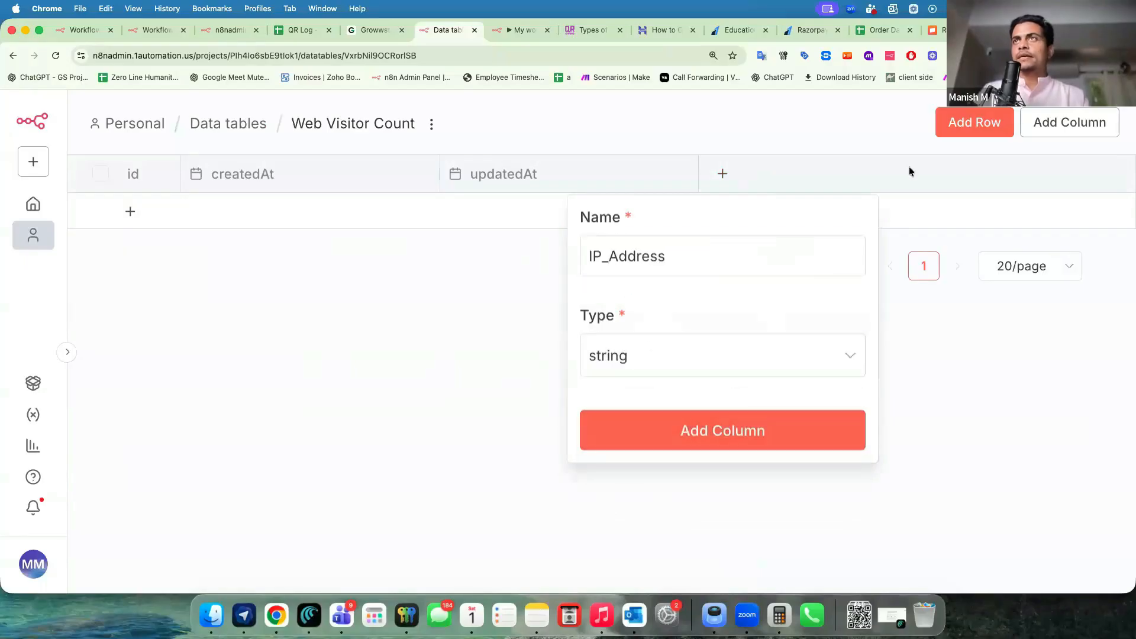
{"action": "key", "text": "Return"}
Add a Visit_Count column of type number.
{"action": "left_click", "coordinate": [979, 172]}
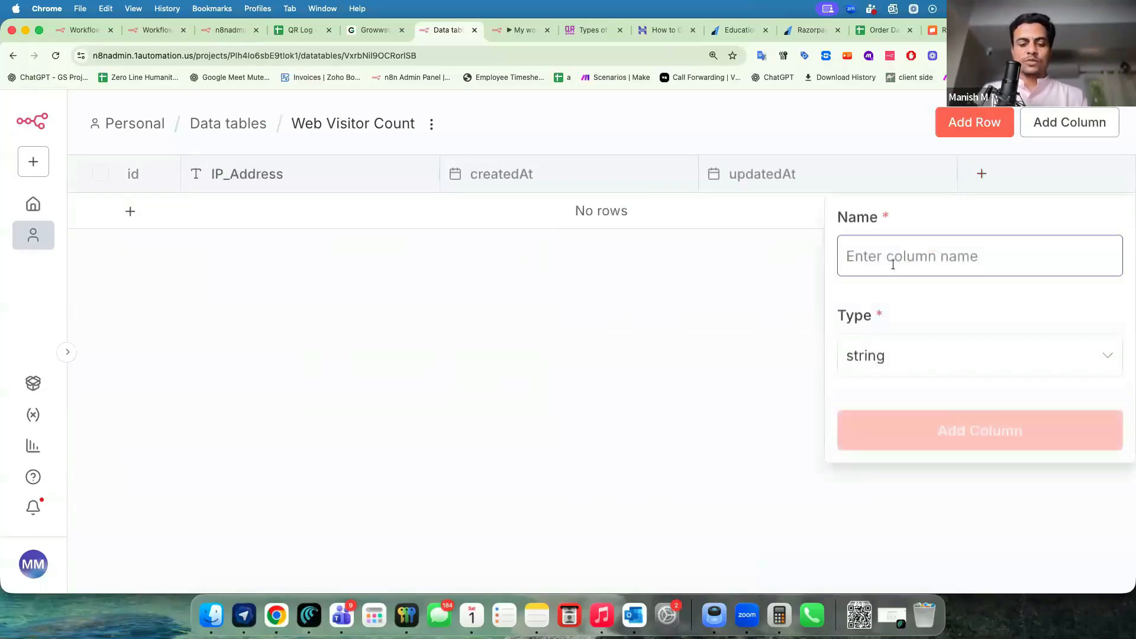
{"action": "type", "text": "Visit Count"}
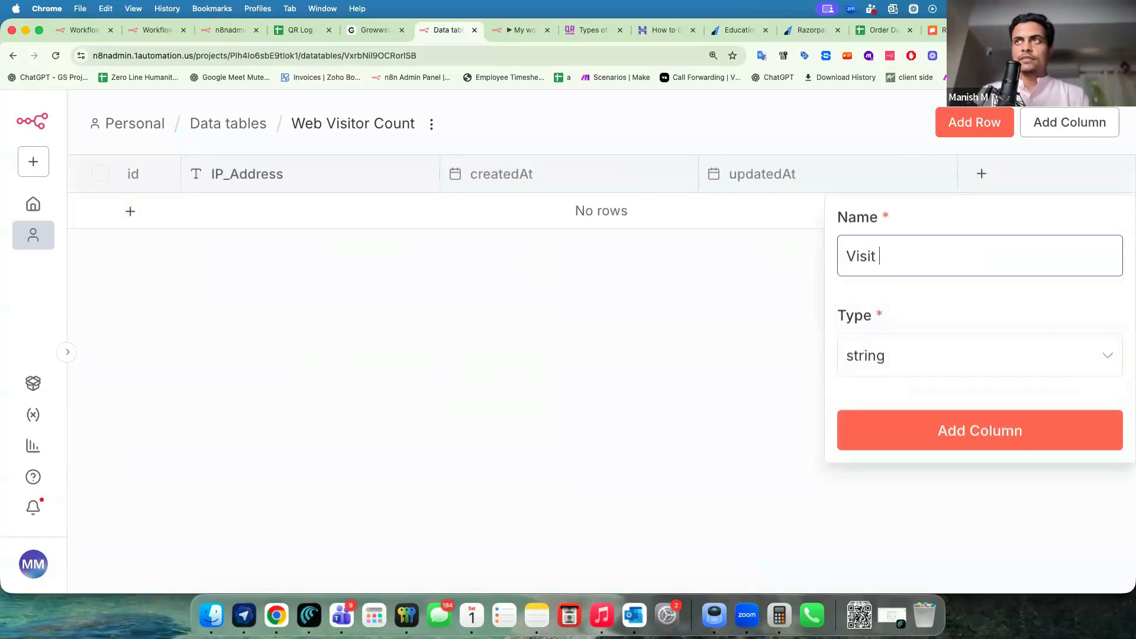
{"action": "left_click", "coordinate": [881, 256]}
{"action": "key", "text": "BackSpace"}
{"action": "type", "text": "_Count"}
{"action": "left_click", "coordinate": [905, 356]}
{"action": "left_click", "coordinate": [885, 450]}
{"action": "left_click", "coordinate": [890, 430]}
{"action": "scroll", "coordinate": [789, 207], "scroll_direction": "right", "scroll_amount": 2}
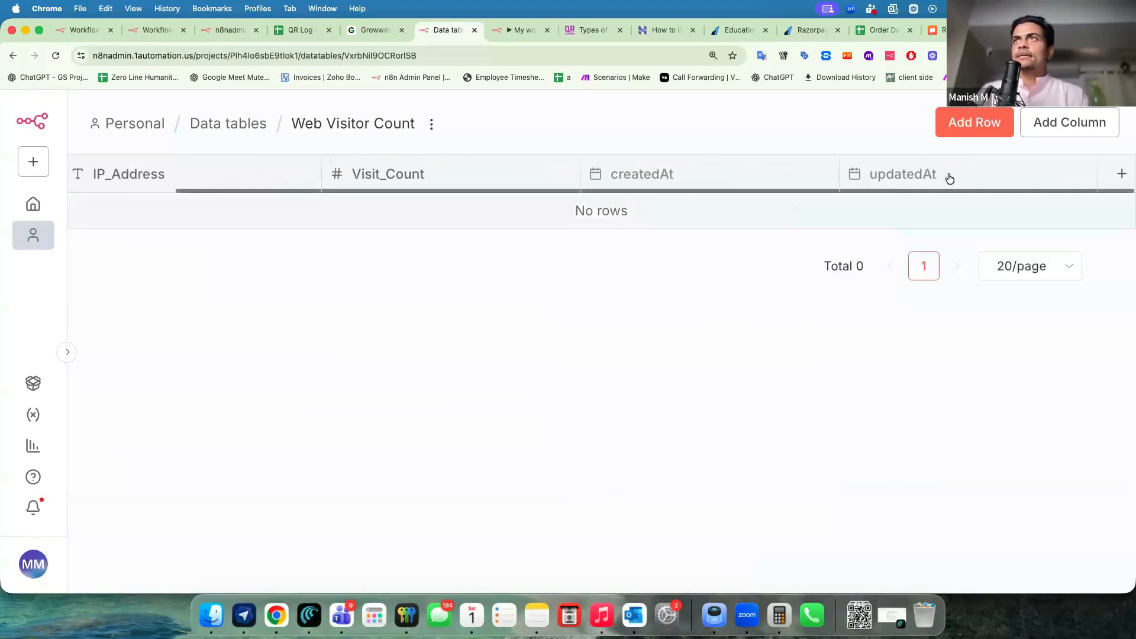
Add City, State and Country columns and zoom out to see all columns.
{"action": "left_click", "coordinate": [1119, 177]}
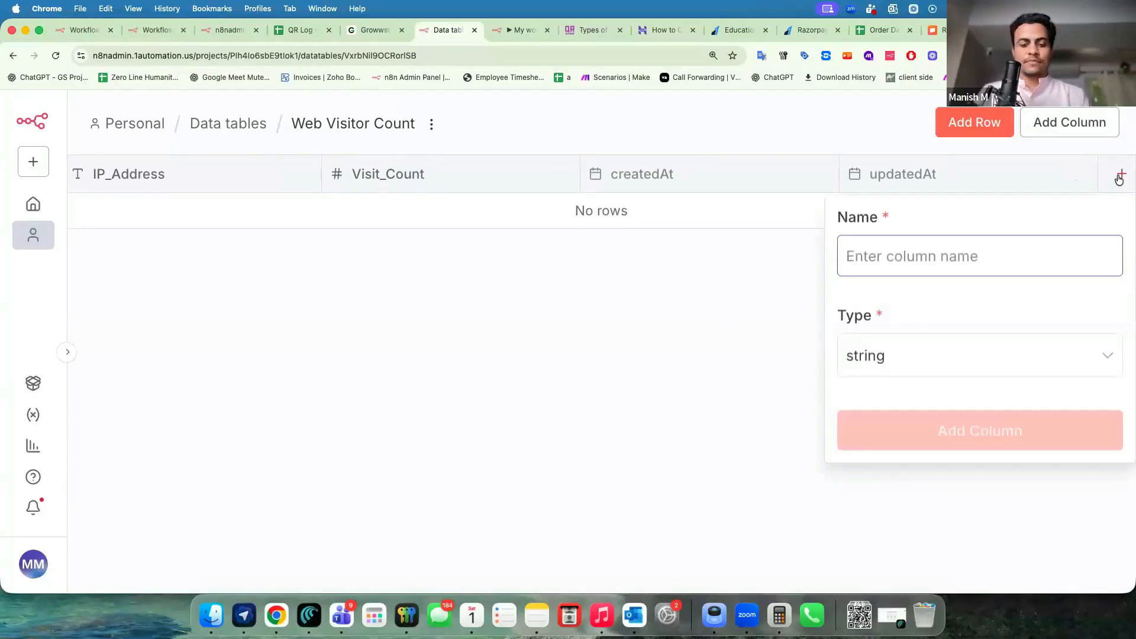
{"action": "type", "text": "City"}
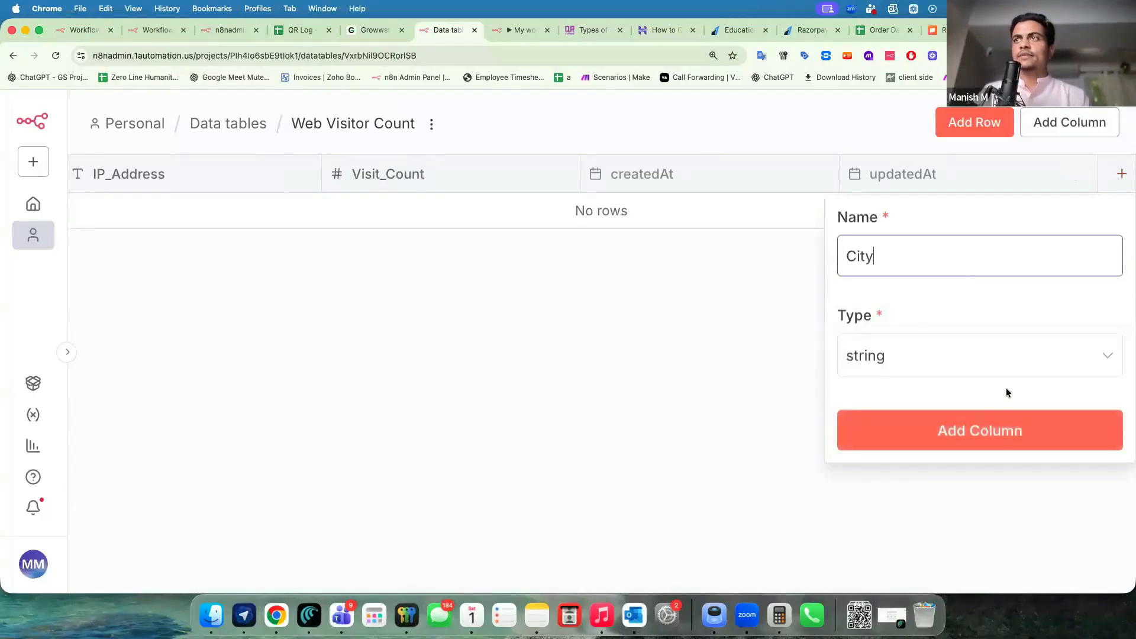
{"action": "left_click", "coordinate": [982, 430]}
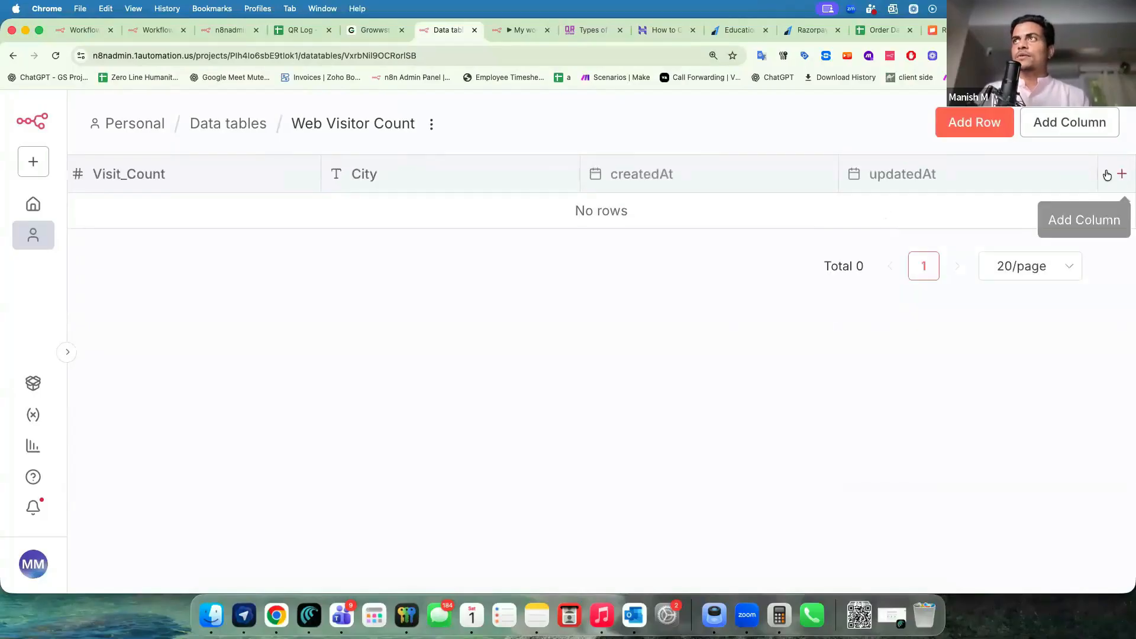
{"action": "left_click", "coordinate": [1107, 175]}
{"action": "type", "text": "State"}
{"action": "key", "text": "Return"}
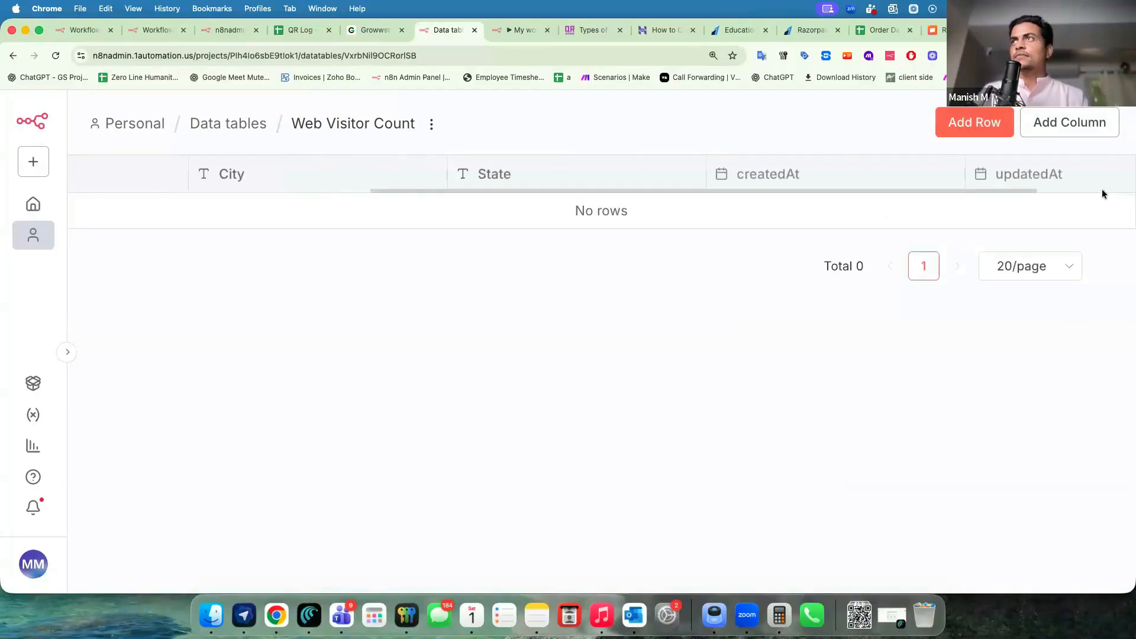
{"action": "left_click", "coordinate": [1120, 175]}
{"action": "type", "text": "Country"}
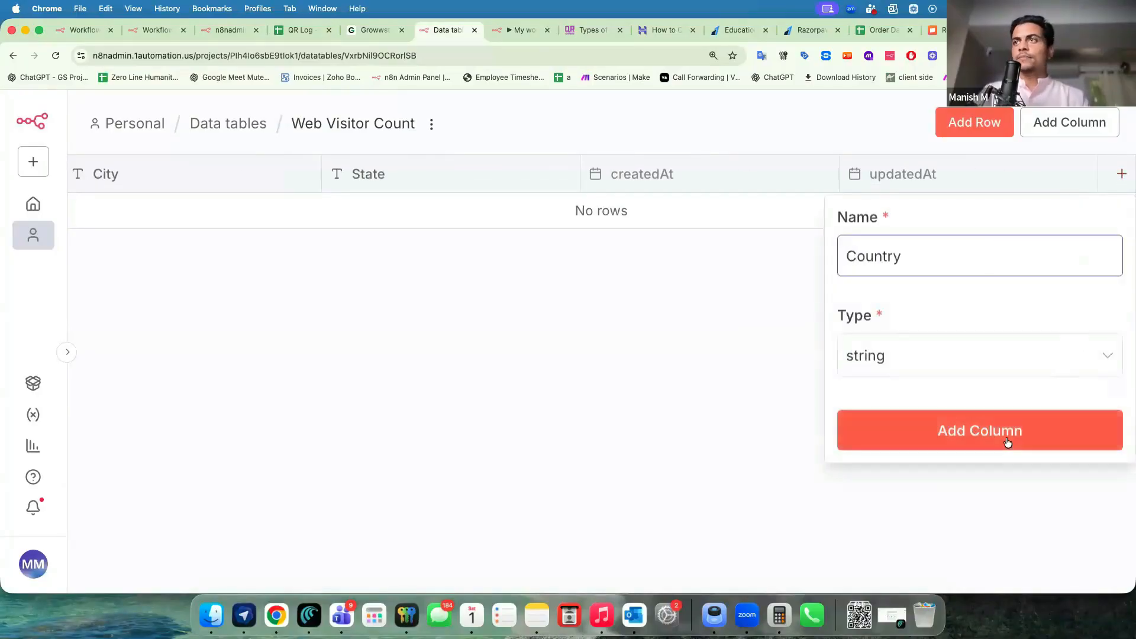
{"action": "key", "text": "Return"}
{"action": "key", "text": "super+minus"}
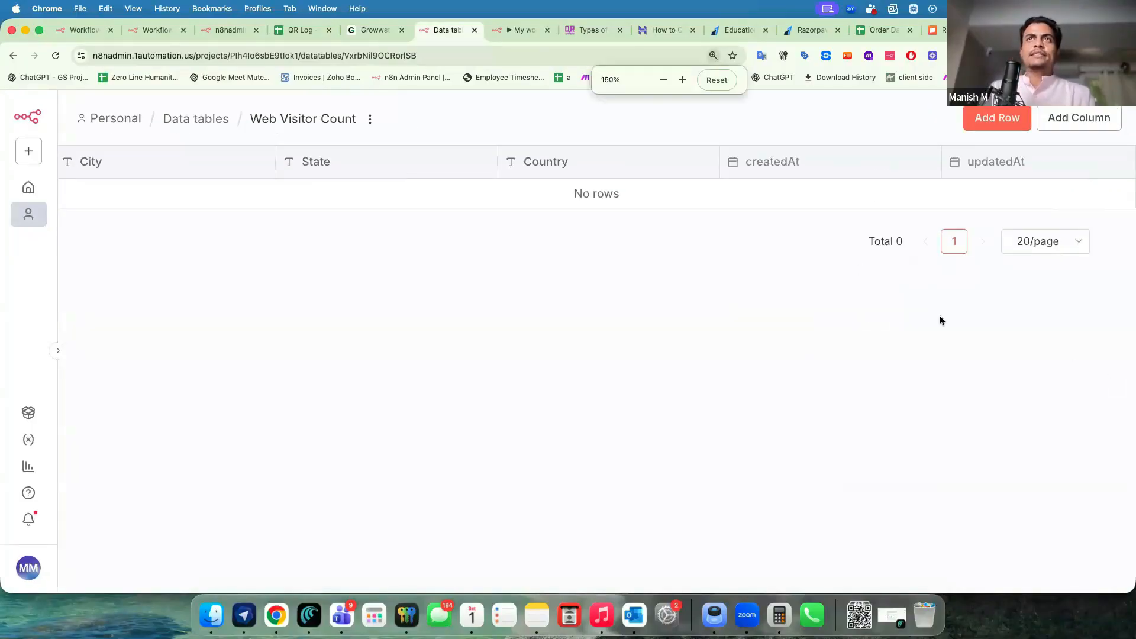
{"action": "scroll", "coordinate": [721, 171], "scroll_direction": "left", "scroll_amount": 10}
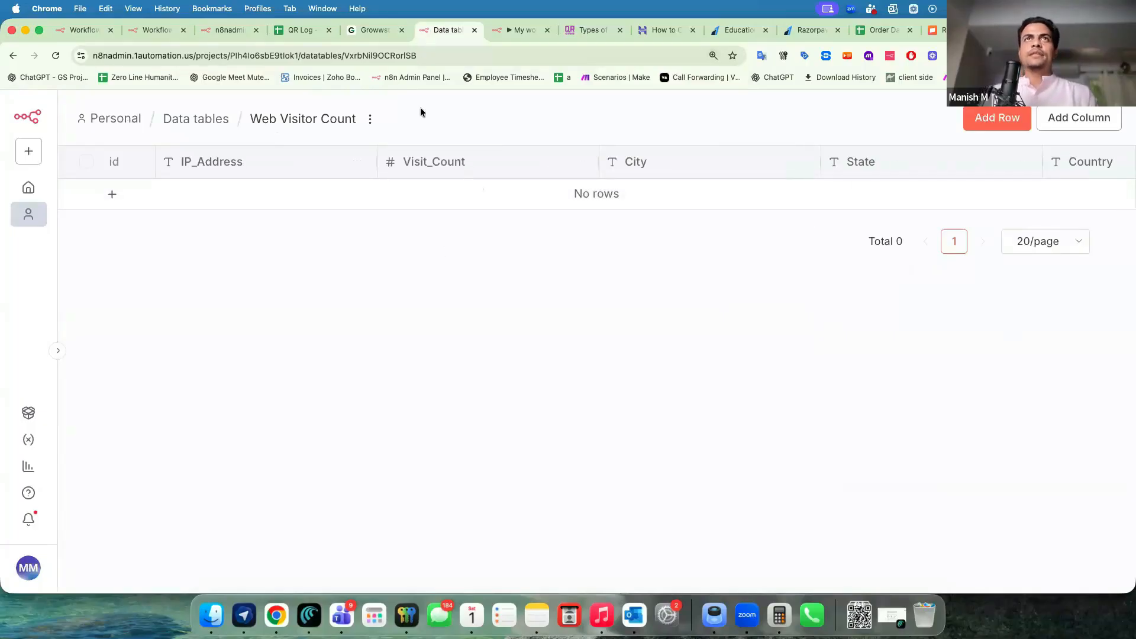
Look up the Data table node's actions after the Visitor IP Addresses webhook.
{"action": "left_click", "coordinate": [511, 31]}
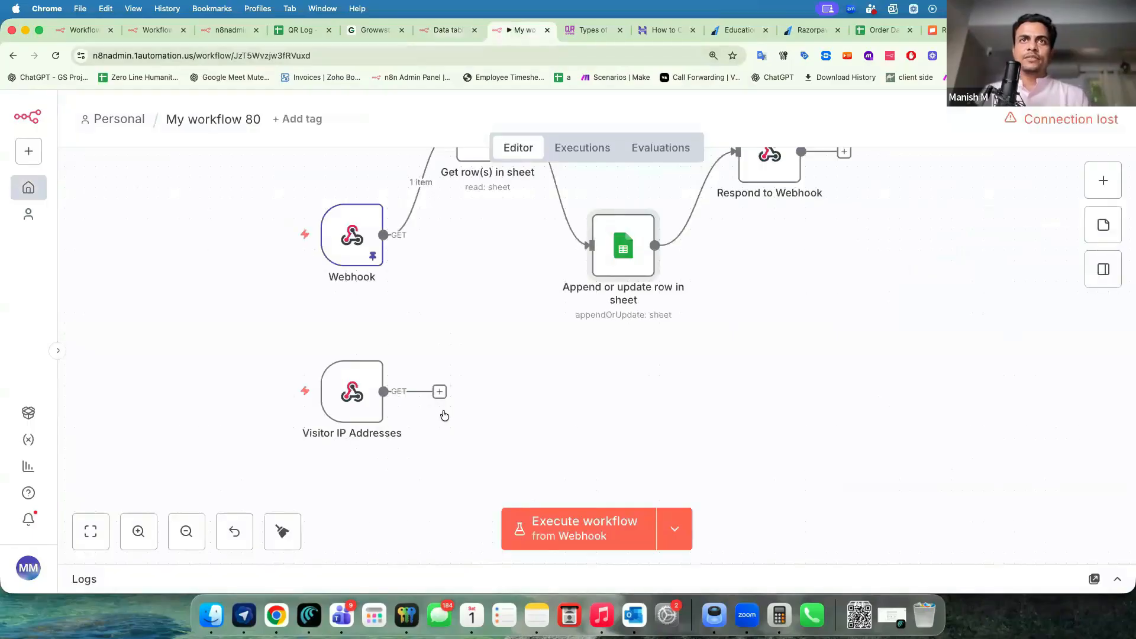
{"action": "left_click", "coordinate": [439, 391]}
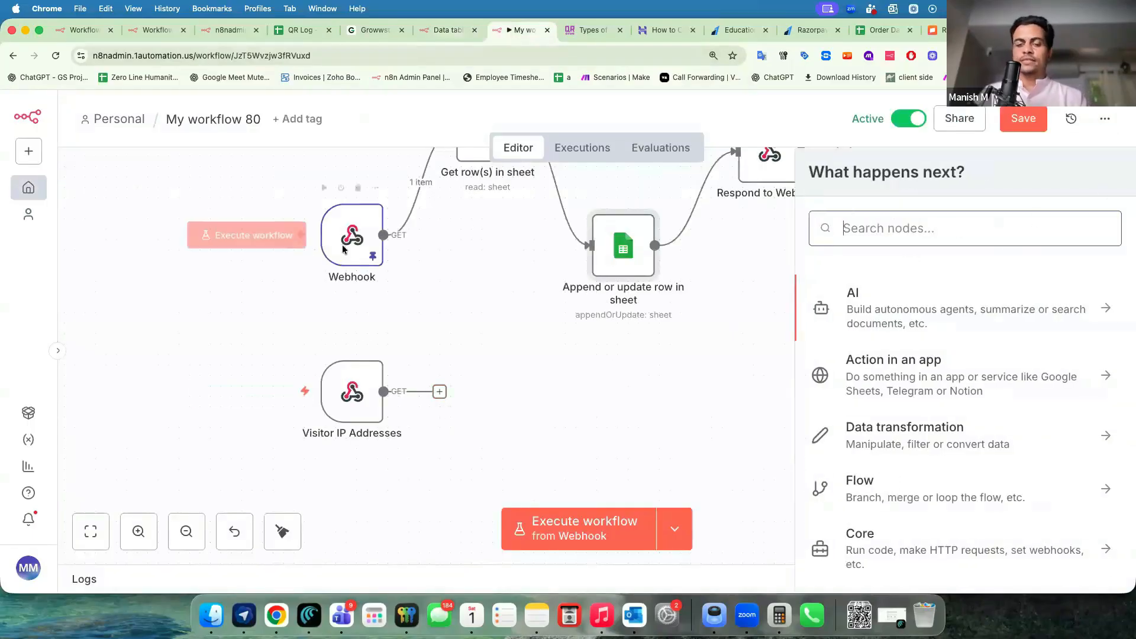
{"action": "type", "text": "table"}
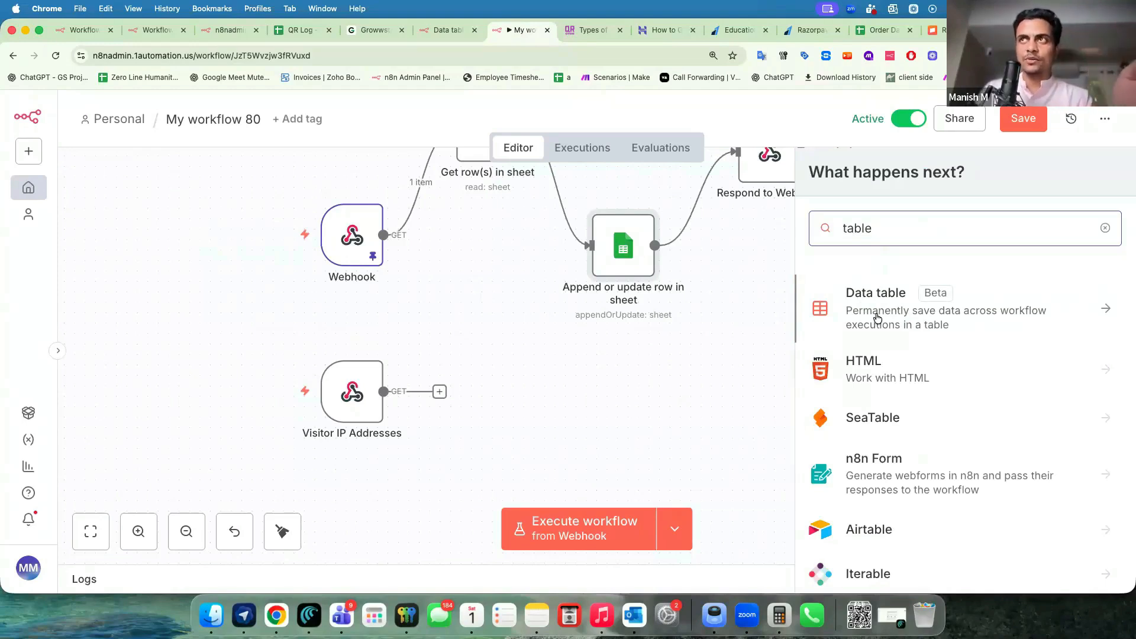
{"action": "left_click", "coordinate": [877, 318]}
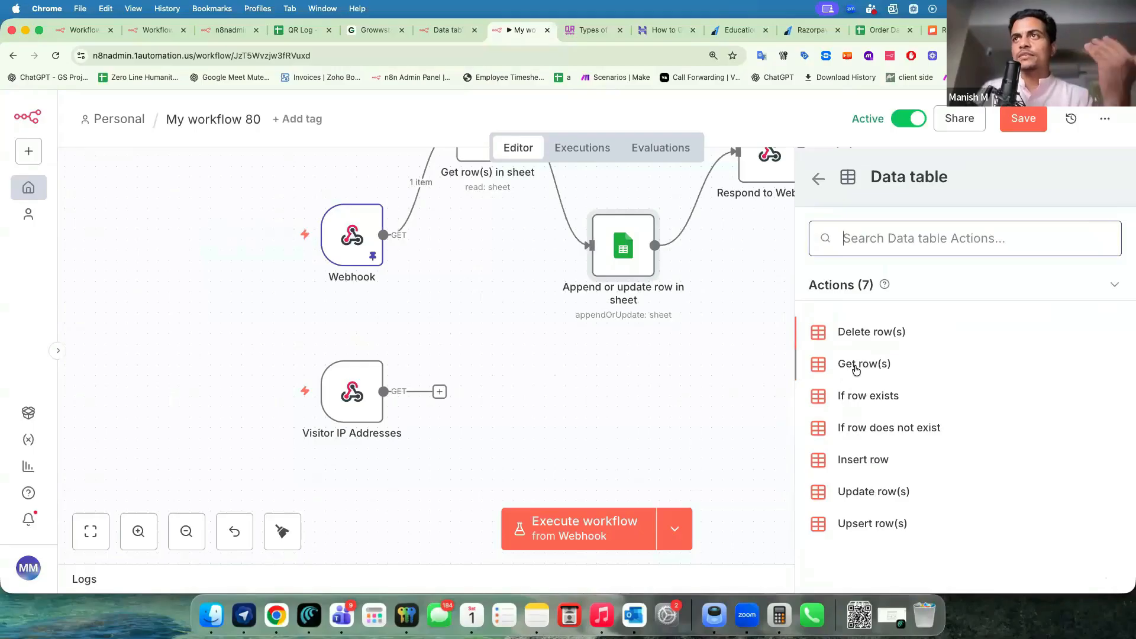
Shift the Visitor IP Addresses node slightly left and save My workflow 80.
{"action": "mouse_move", "coordinate": [367, 406]}
{"action": "left_mouse_down"}
{"action": "mouse_move", "coordinate": [335, 407]}
{"action": "mouse_move", "coordinate": [346, 416]}
{"action": "mouse_move", "coordinate": [351, 396]}
{"action": "left_mouse_up"}
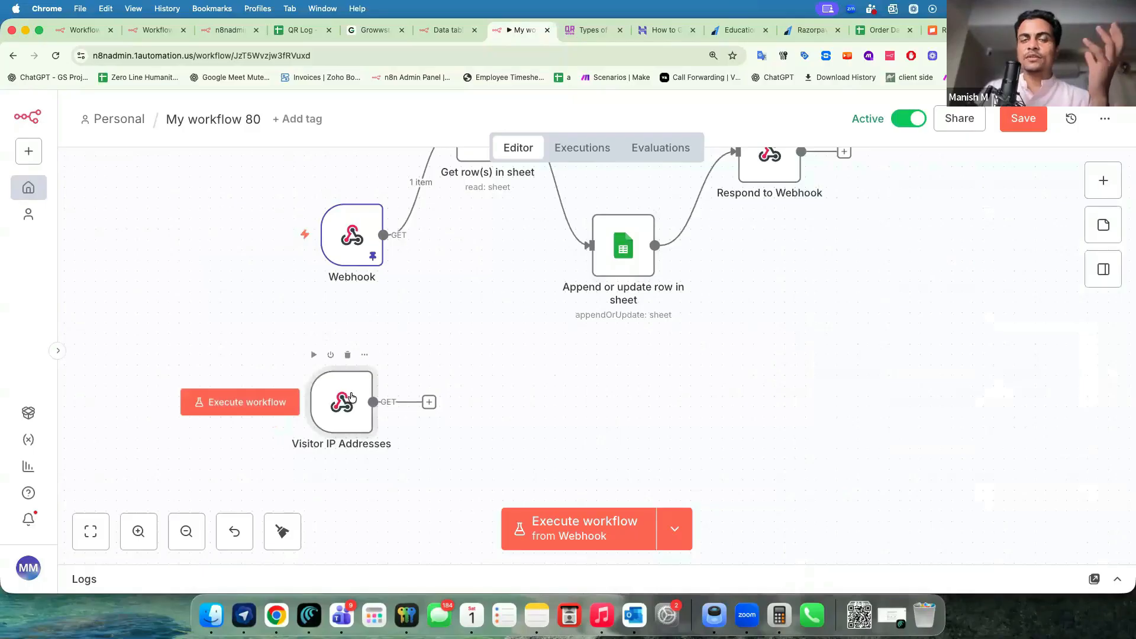
{"action": "left_click", "coordinate": [1018, 122]}
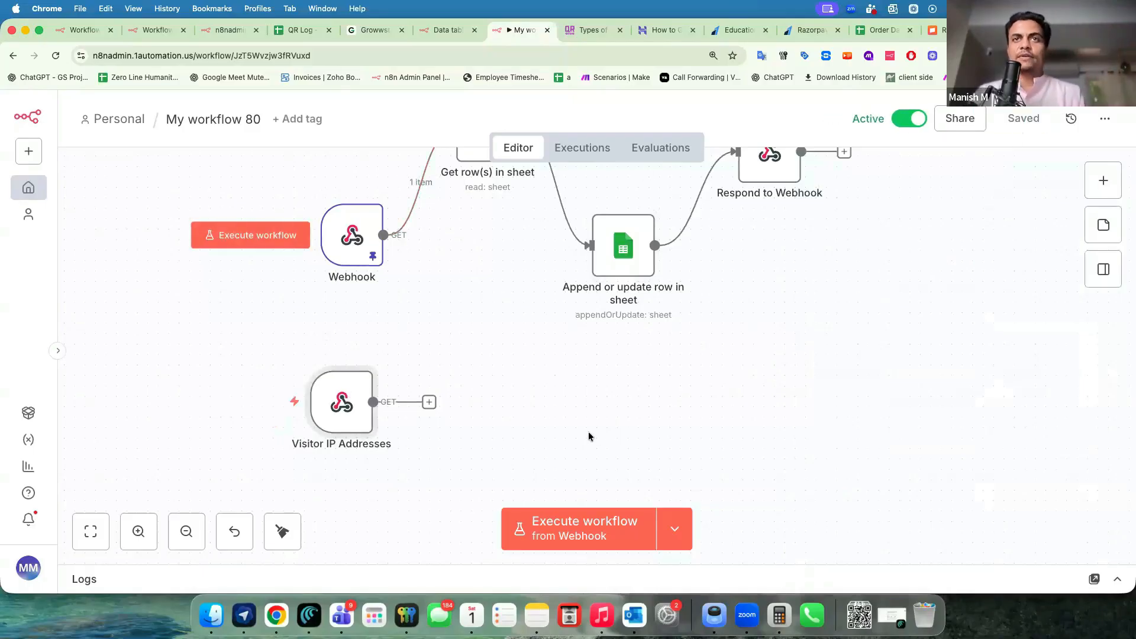
{"action": "left_click", "coordinate": [539, 408]}
{"action": "key", "text": "super+grave"}
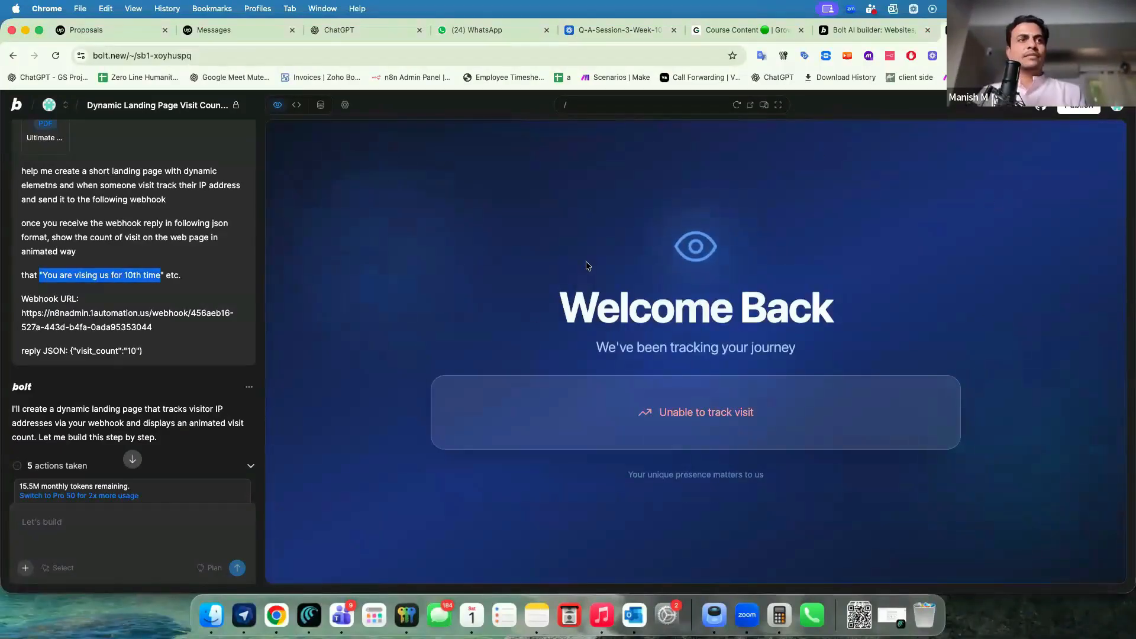
Publish the Bolt landing page project and dismiss the publishing status popup.
{"action": "scroll", "coordinate": [237, 358], "scroll_direction": "down", "scroll_amount": 10}
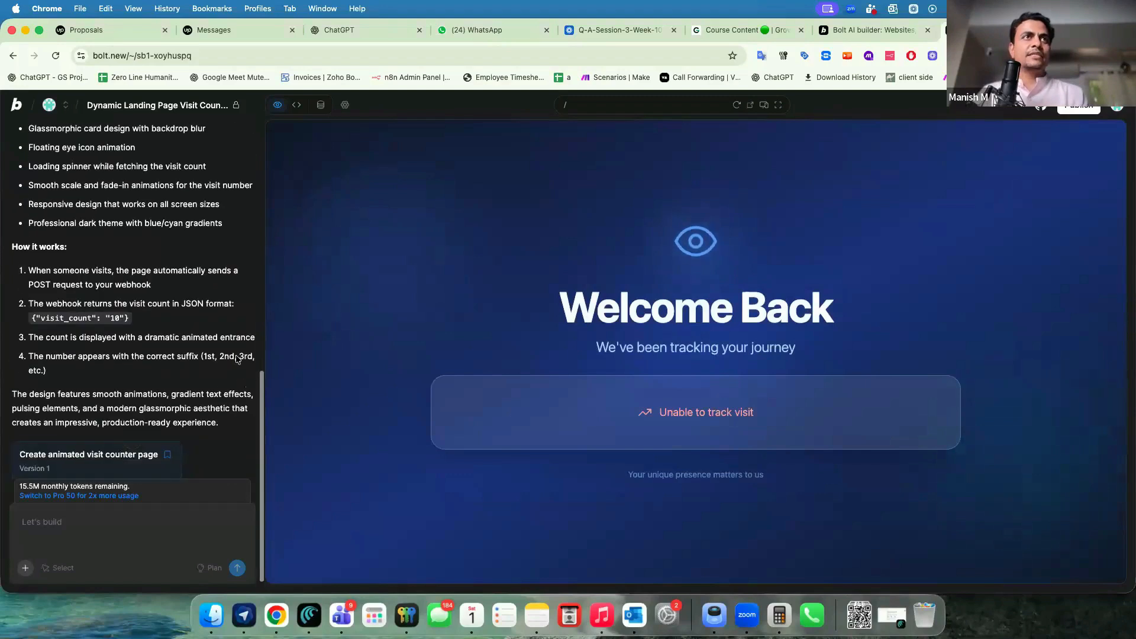
{"action": "left_click", "coordinate": [1078, 105]}
{"action": "left_click", "coordinate": [1014, 180]}
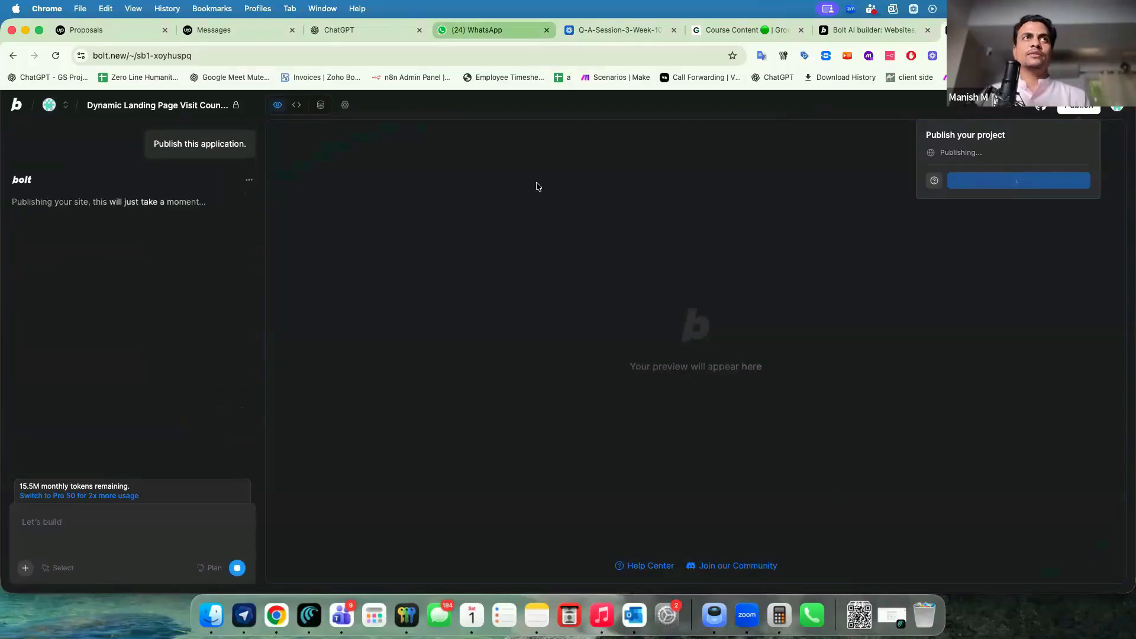
{"action": "left_click", "coordinate": [480, 287]}
Check the newest workflow executions, open the published bolt.host site, then reload the n8n editor.
{"action": "key", "text": "super+grave"}
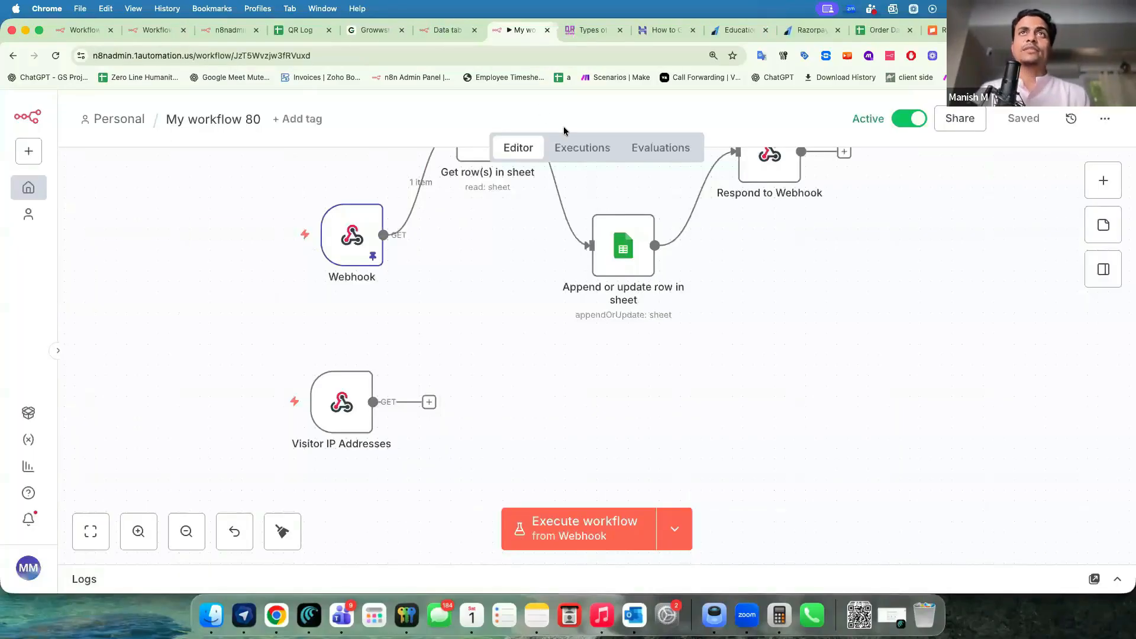
{"action": "left_click", "coordinate": [575, 152]}
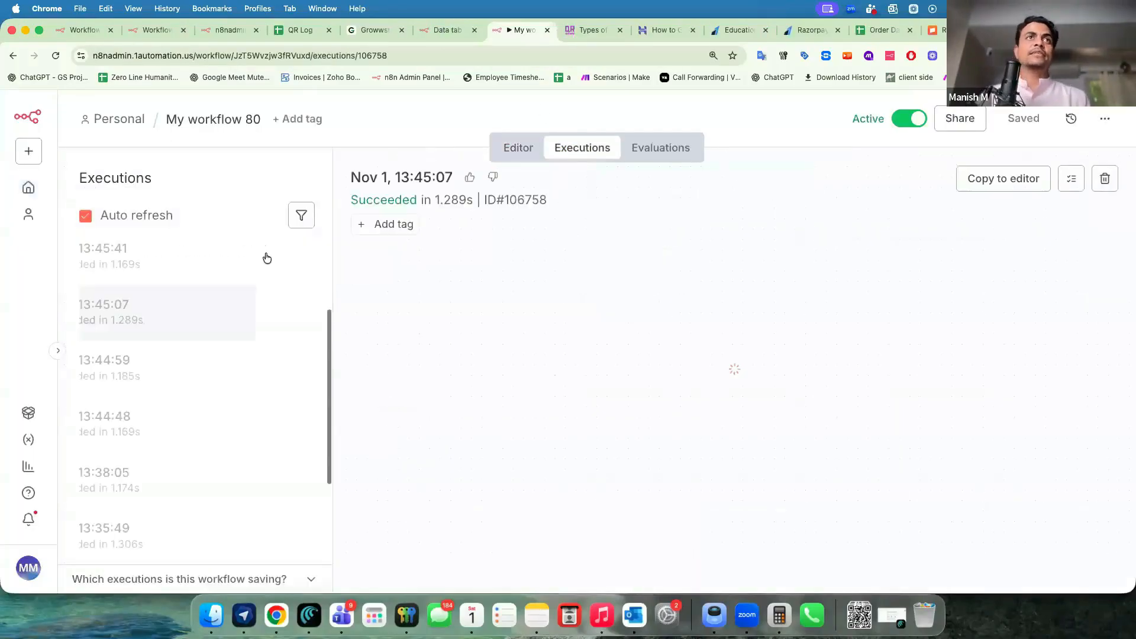
{"action": "scroll", "coordinate": [181, 303], "scroll_direction": "up", "scroll_amount": 3}
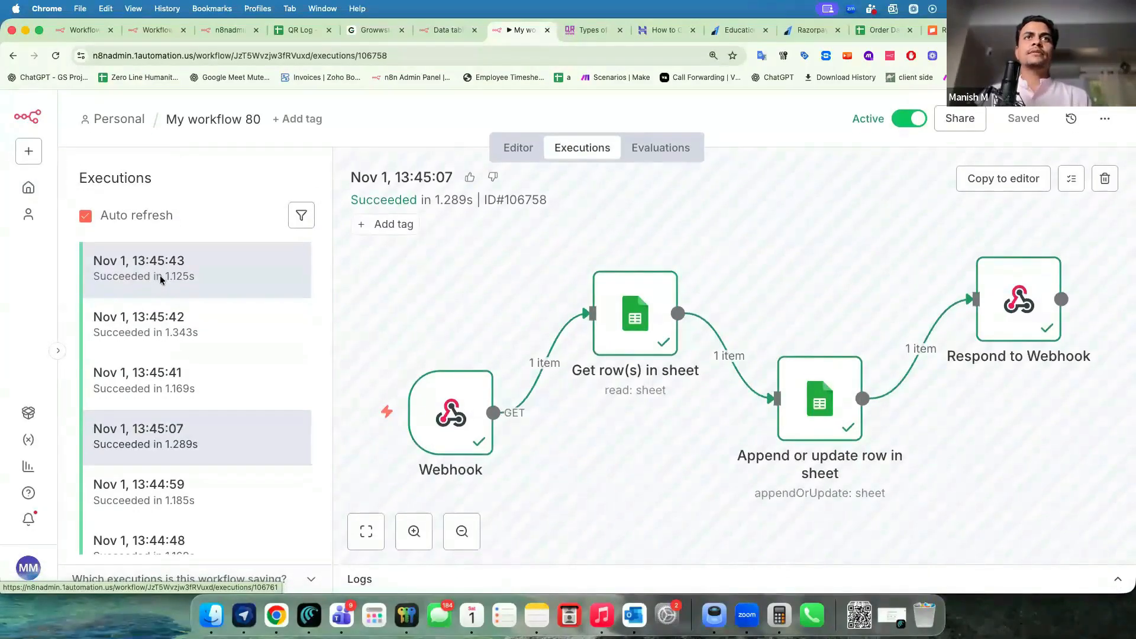
{"action": "key", "text": "super+grave"}
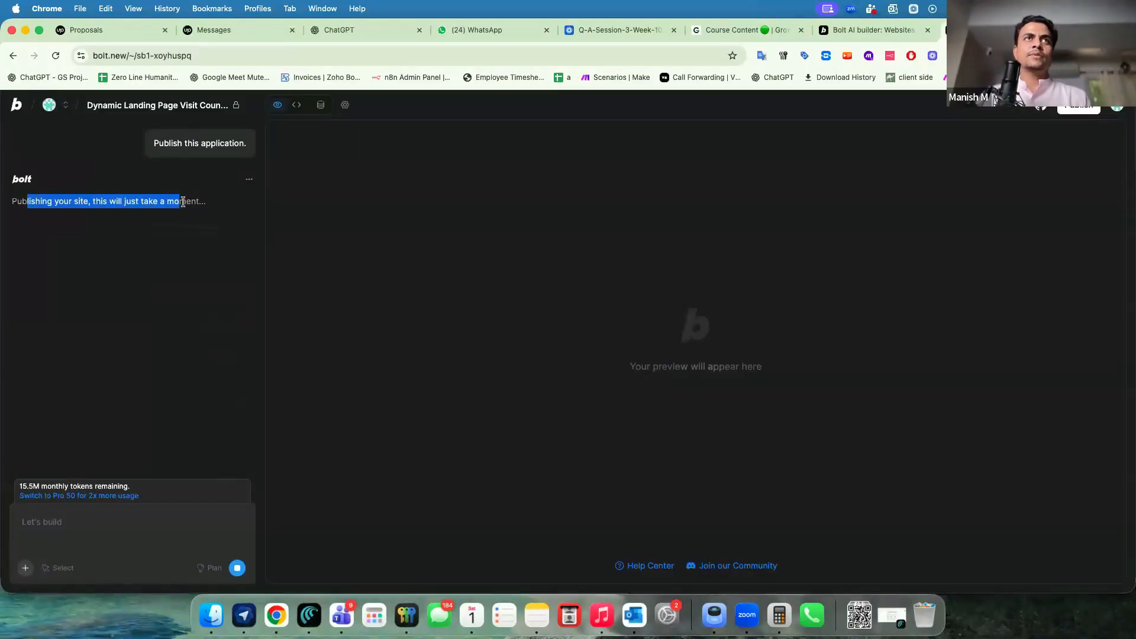
{"action": "left_click", "coordinate": [120, 216]}
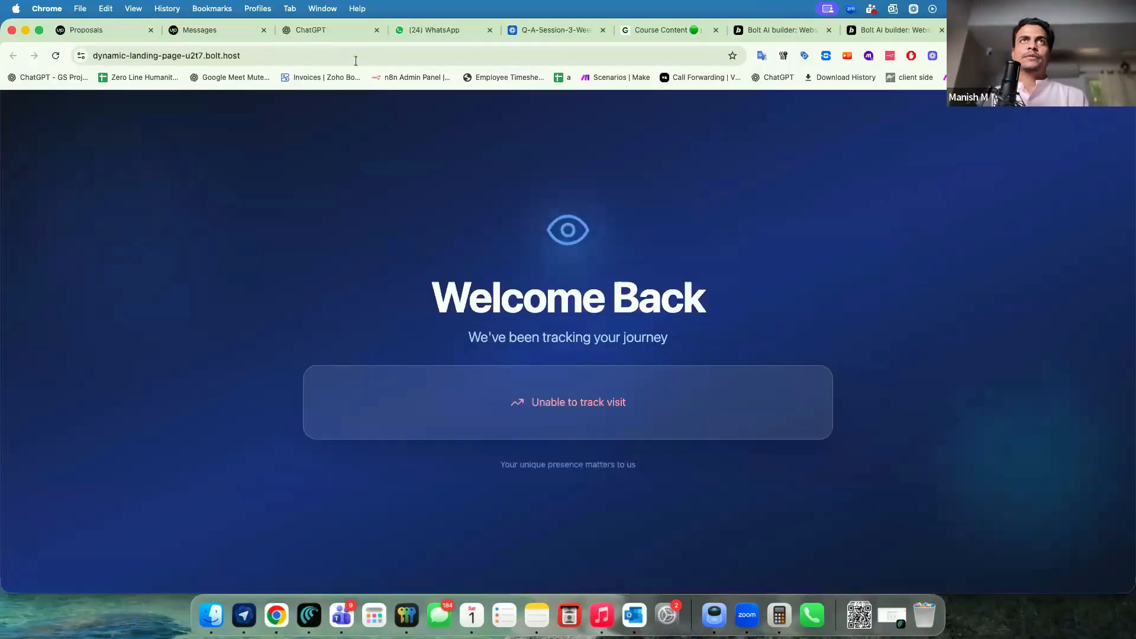
{"action": "left_click", "coordinate": [356, 58]}
{"action": "key", "text": "Return"}
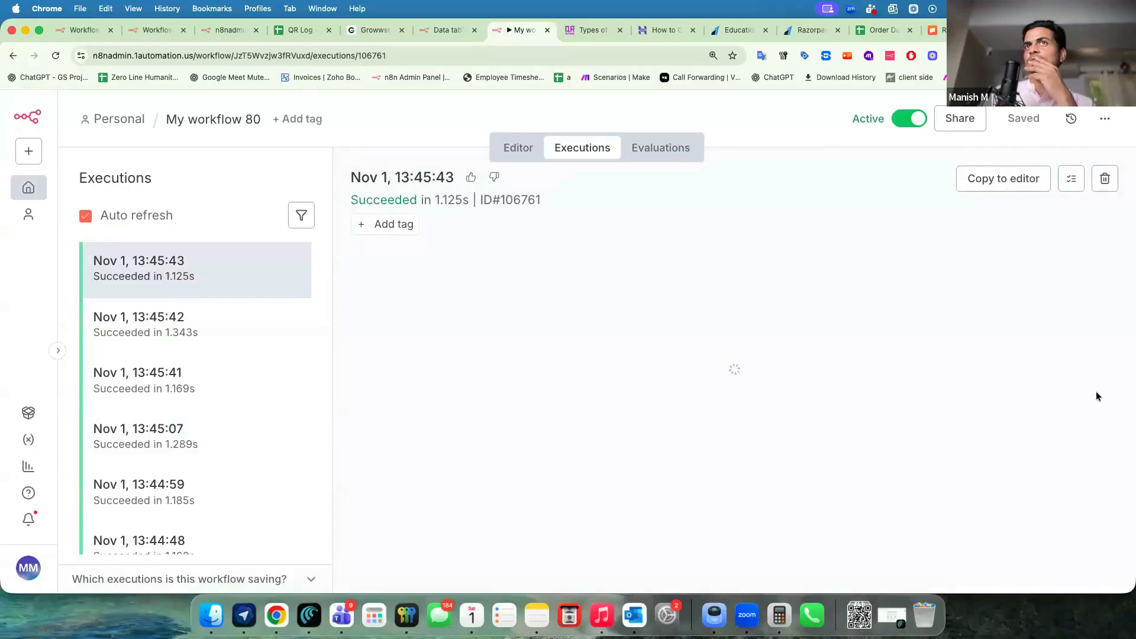
{"action": "left_click", "coordinate": [56, 56]}
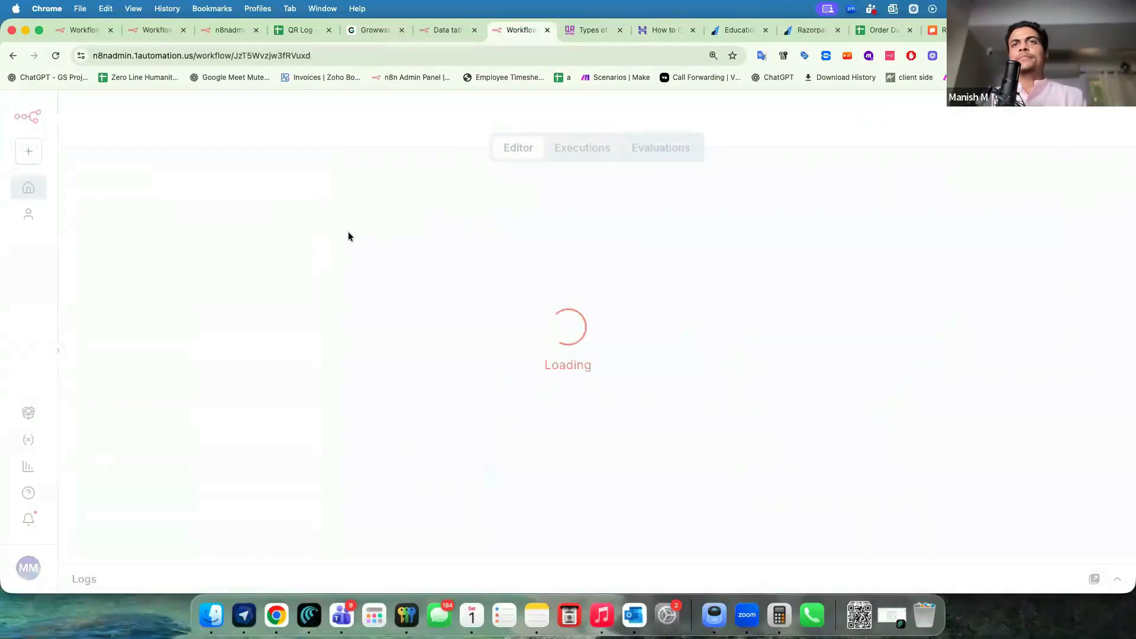
Set the Visitor IP Addresses webhook's HTTP method to POST and return to the canvas.
{"action": "scroll", "coordinate": [375, 445], "scroll_direction": "down", "scroll_amount": 3}
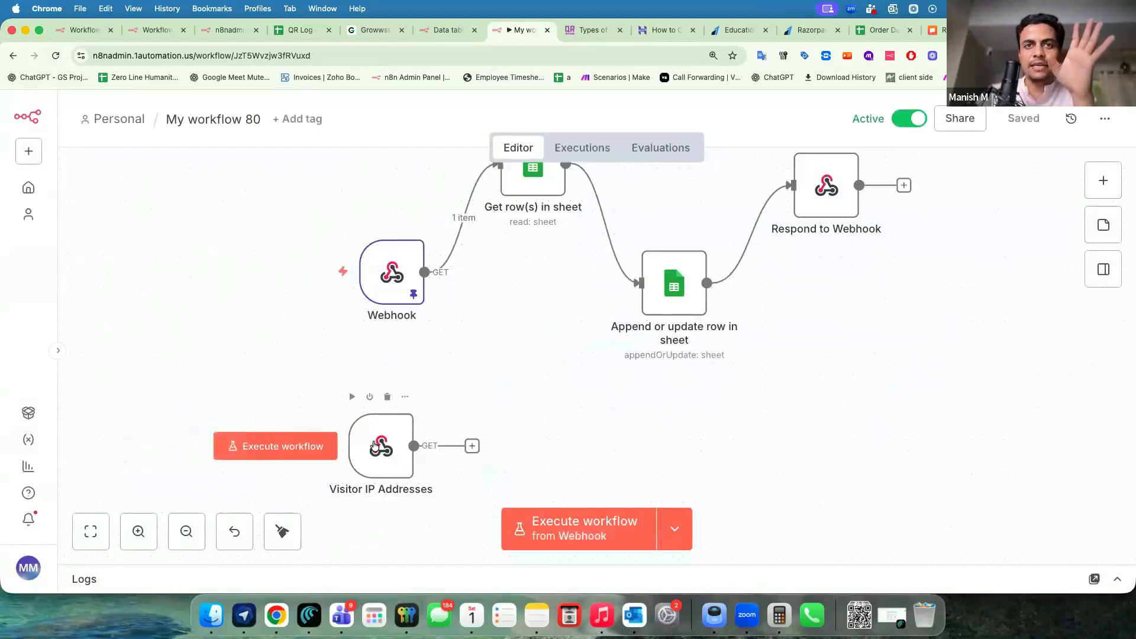
{"action": "double_click", "coordinate": [375, 445]}
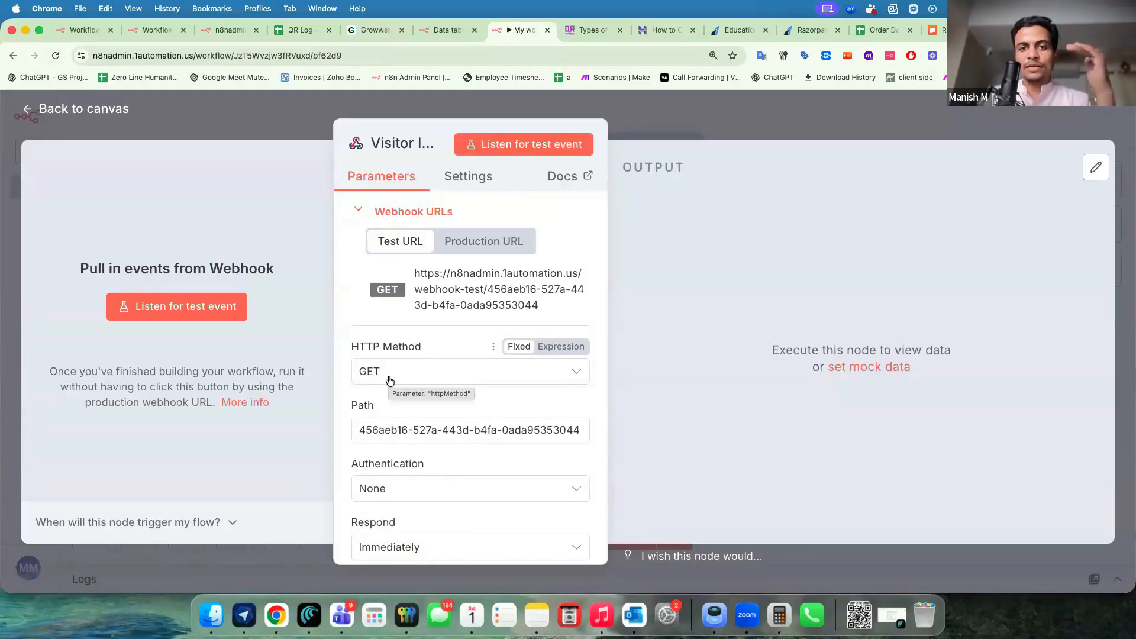
{"action": "left_click", "coordinate": [390, 381]}
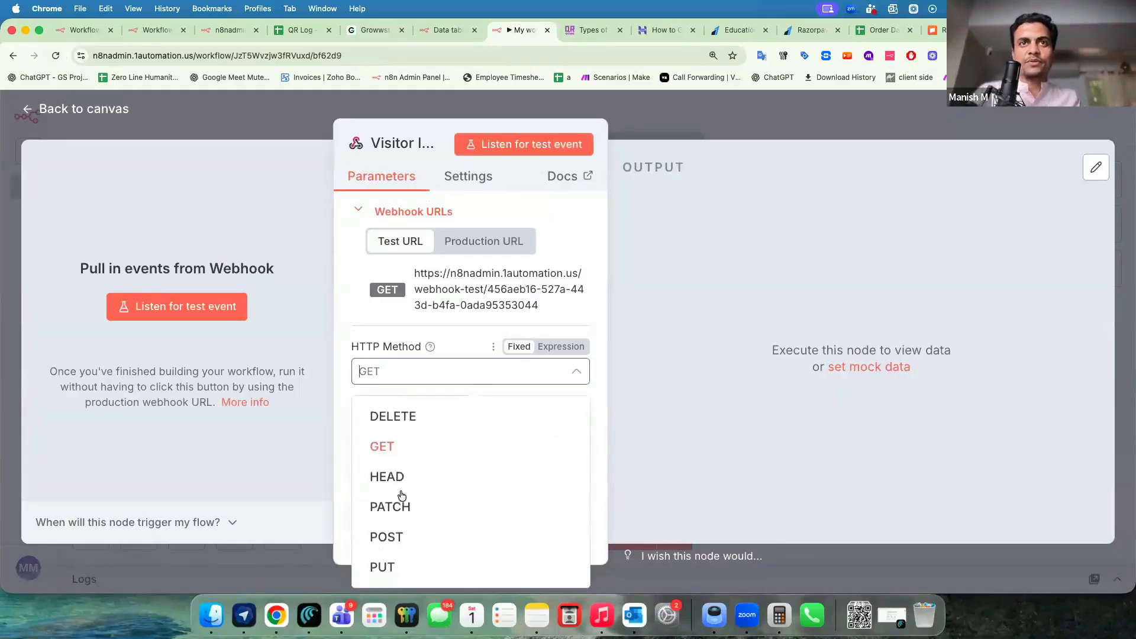
{"action": "left_click", "coordinate": [386, 537]}
{"action": "left_click", "coordinate": [291, 122]}
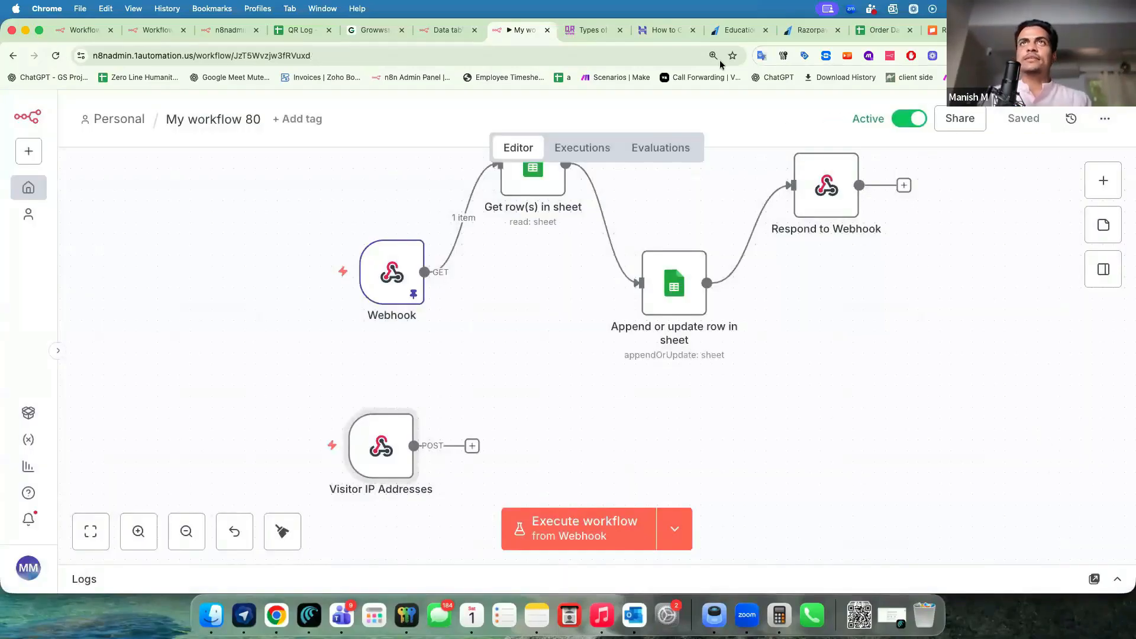
Reload the landing page, then view the latest execution's Visitor IP Addresses data in n8n.
{"action": "key", "text": "super+grave"}
{"action": "key", "text": "super+r"}
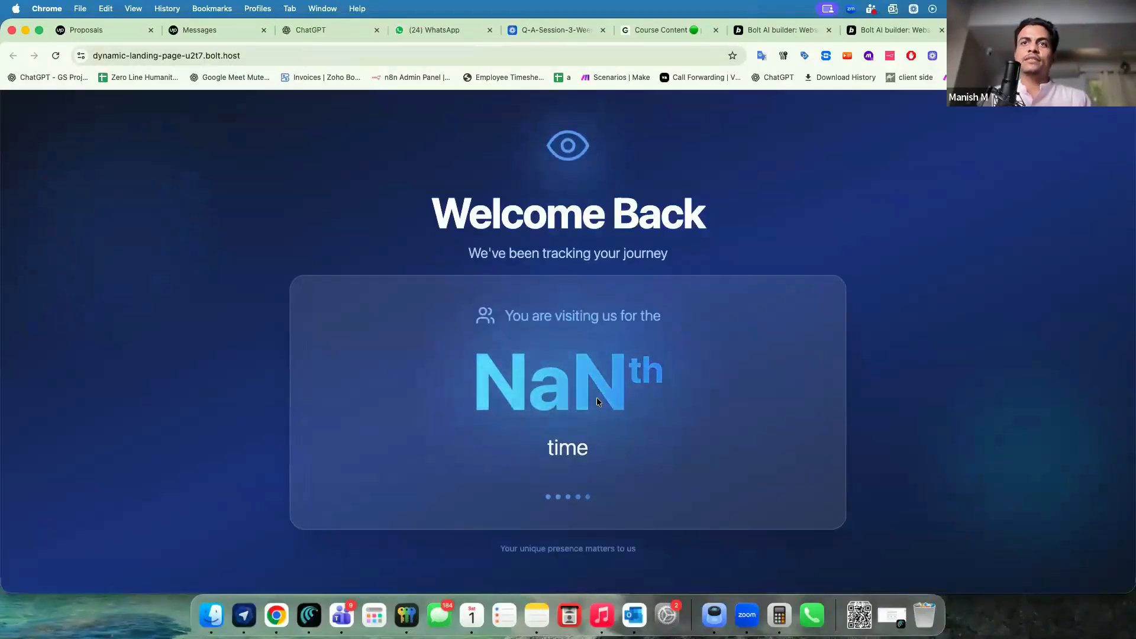
{"action": "key", "text": "super+grave"}
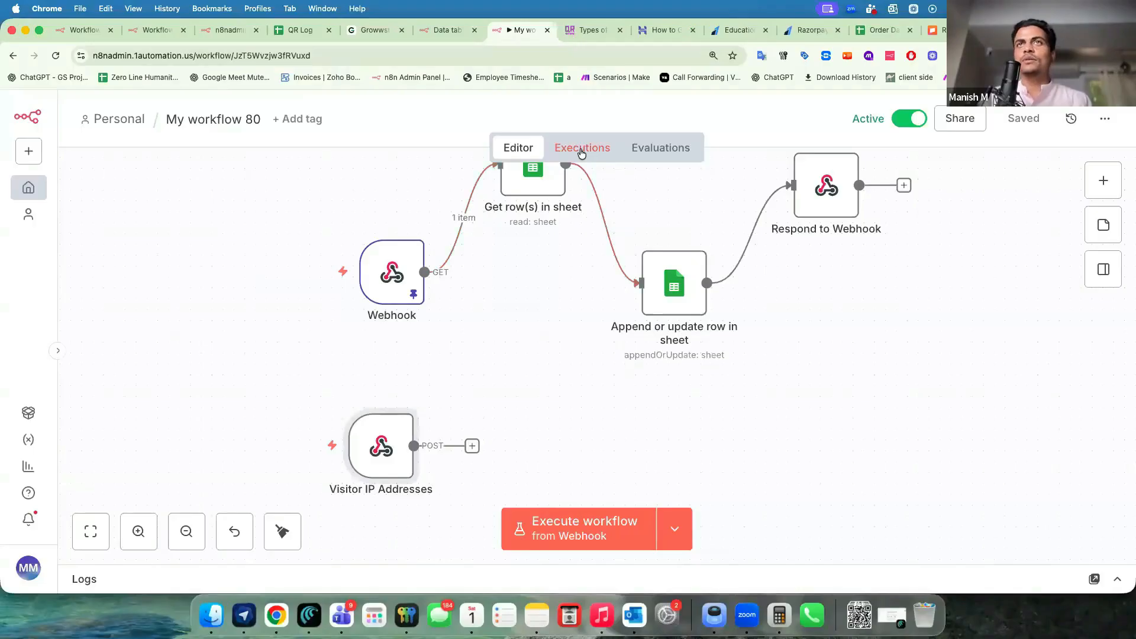
{"action": "left_click", "coordinate": [581, 151]}
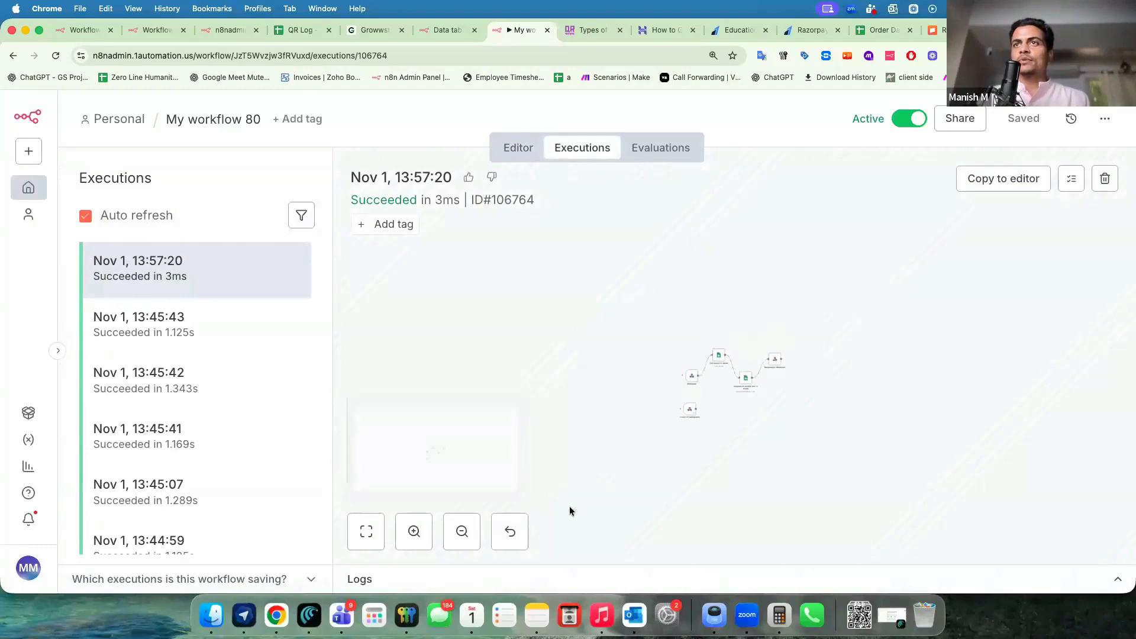
{"action": "left_click", "coordinate": [365, 531]}
{"action": "double_click", "coordinate": [507, 486]}
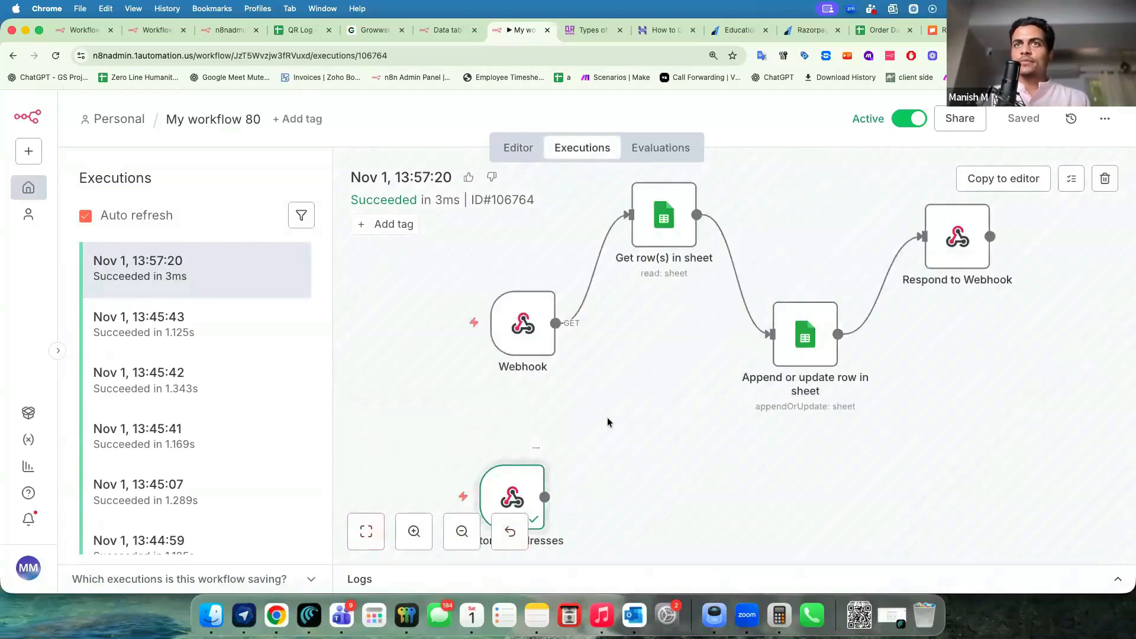
{"action": "scroll", "coordinate": [636, 413], "scroll_direction": "down", "scroll_amount": 5}
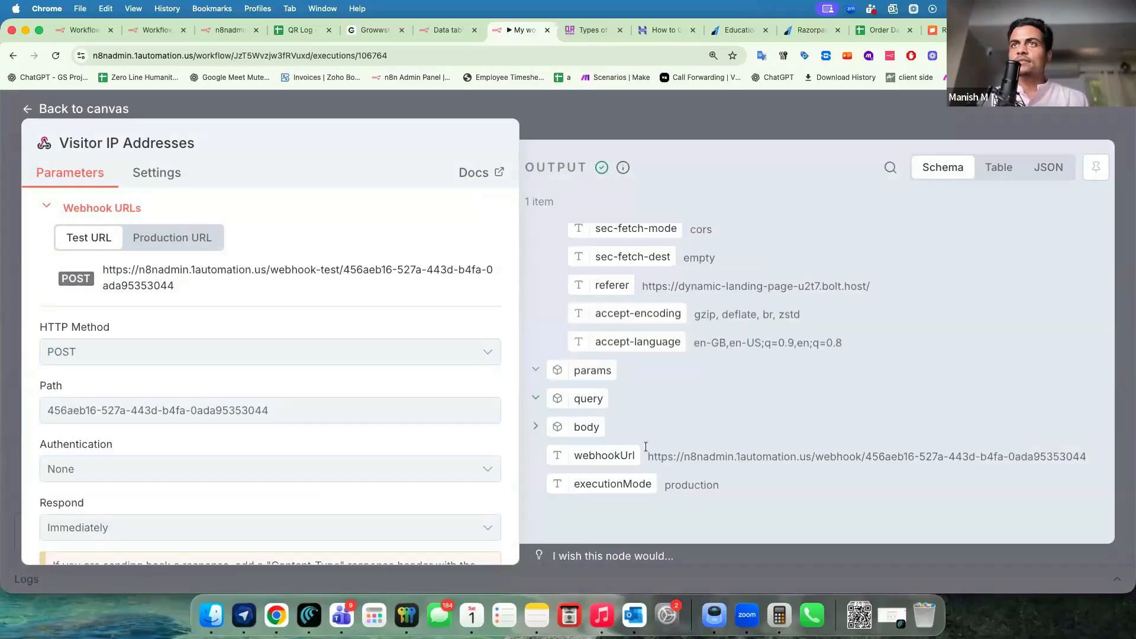
{"action": "scroll", "coordinate": [647, 446], "scroll_direction": "up", "scroll_amount": 6}
{"action": "scroll", "coordinate": [646, 445], "scroll_direction": "down", "scroll_amount": 6}
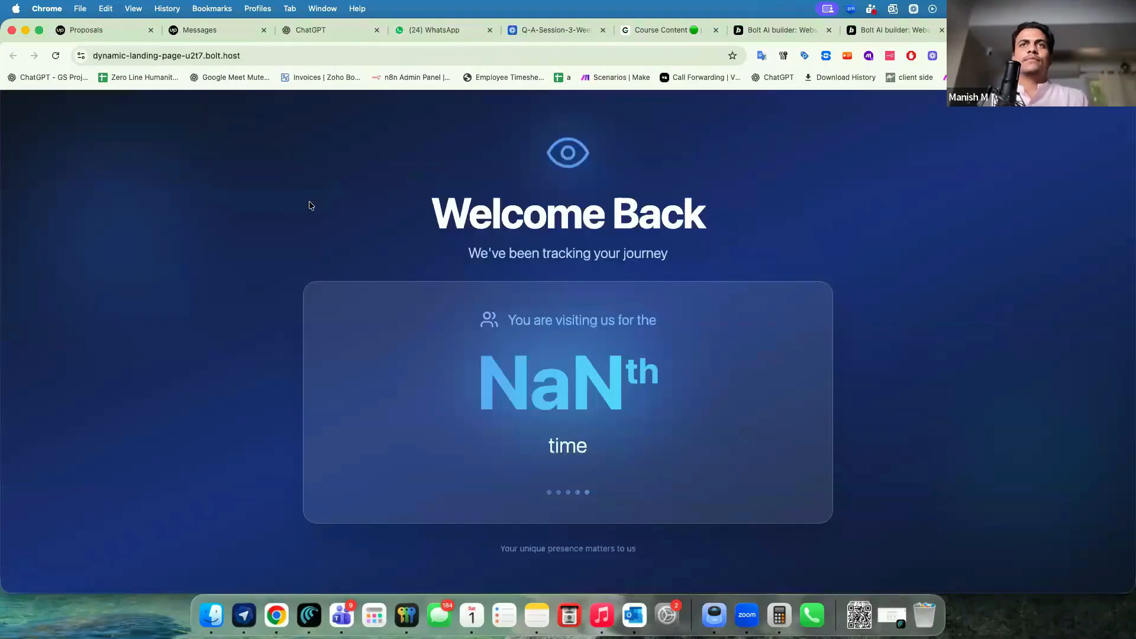
Ask Bolt to send the visitor's IP to the webhook as an {"IP-Address": ...} JSON payload.
{"action": "left_click", "coordinate": [882, 31]}
{"action": "type", "text": "It is no"}
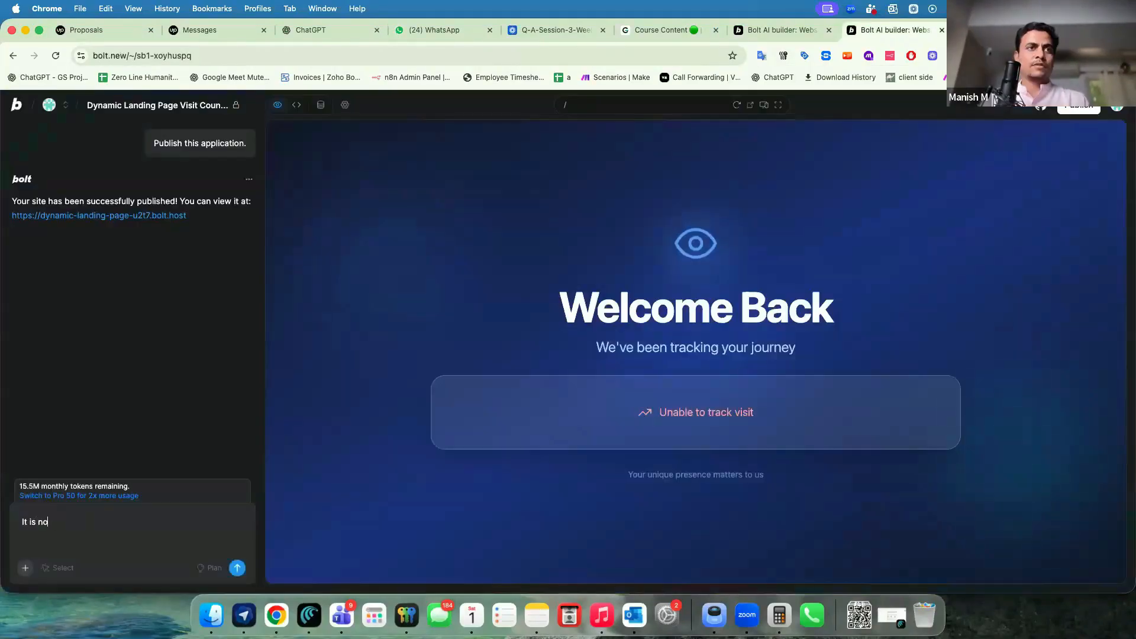
{"action": "type", "text": "t sending thr"}
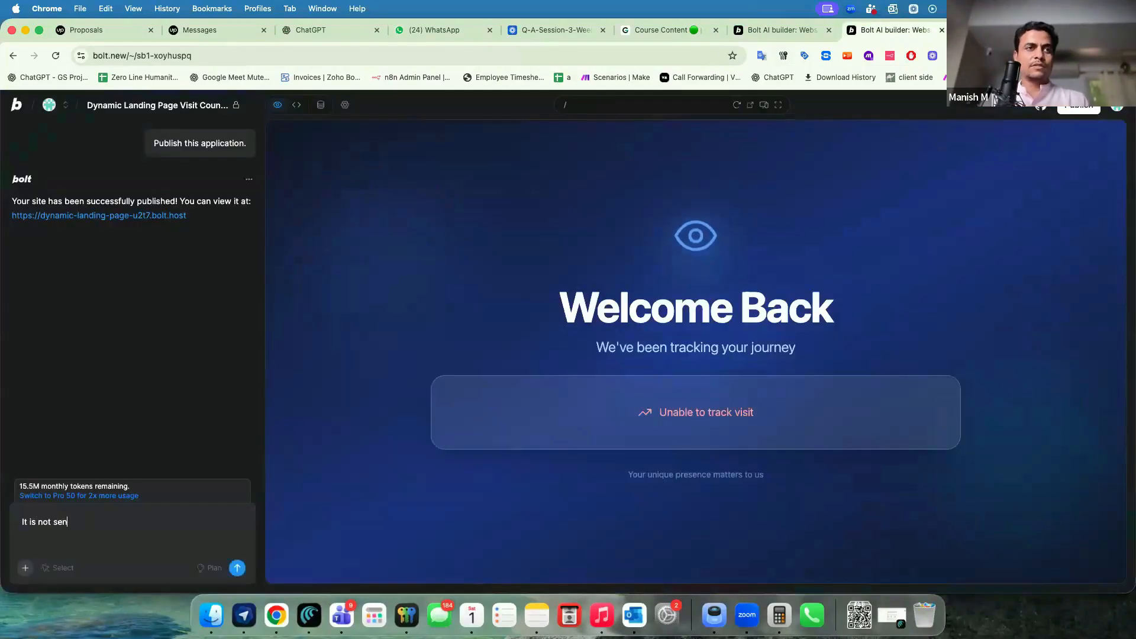
{"action": "type", "text": "visitor IP address to webhook, ensure the webhook payload goes in the gollowing"}
{"action": "key", "text": "Right"}
{"action": "key", "text": "BackSpace"}
{"action": "type", "text": "f"}
{"action": "key", "text": "super+Right"}
{"action": "type", "text": "structure"}
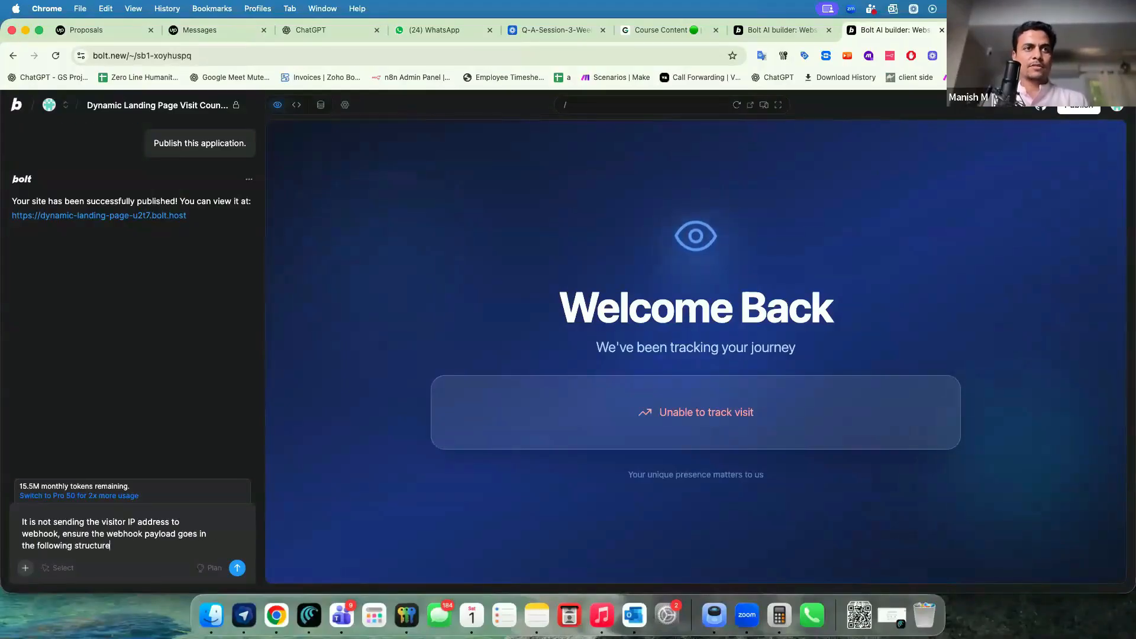
{"action": "key", "text": "Return"}
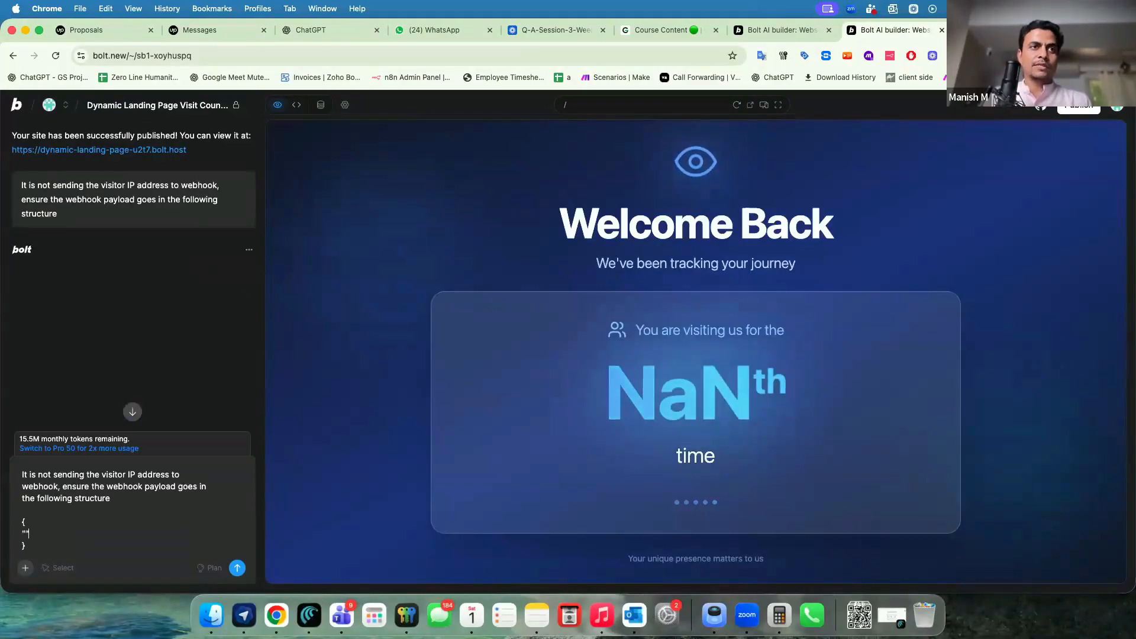
{"action": "type", "text": ":\"\""}
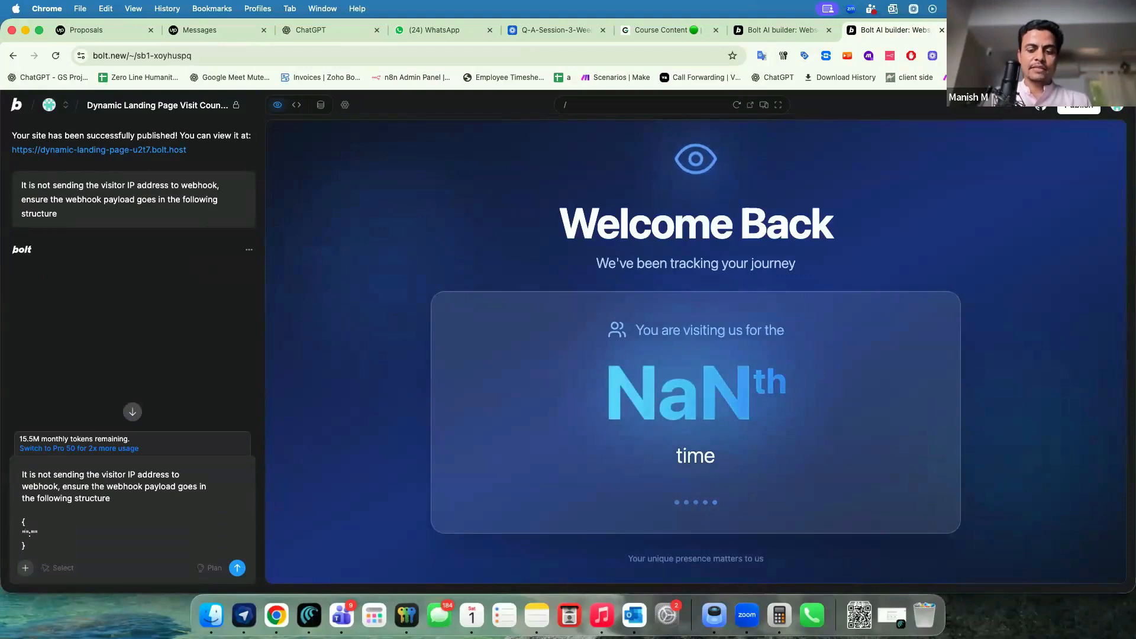
{"action": "type", "text": "IP-Address"}
{"action": "key", "text": "Right"}
{"action": "key", "text": "Right"}
{"action": "key", "text": "Right"}
{"action": "type", "text": "123.1345.13451"}
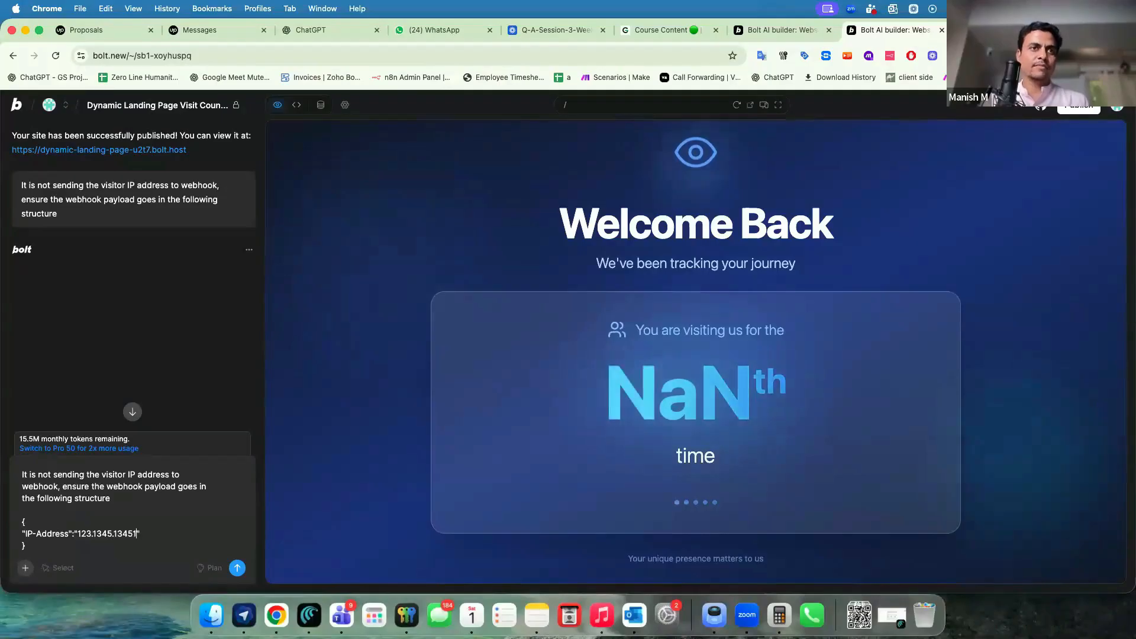
{"action": "left_click", "coordinate": [237, 567]}
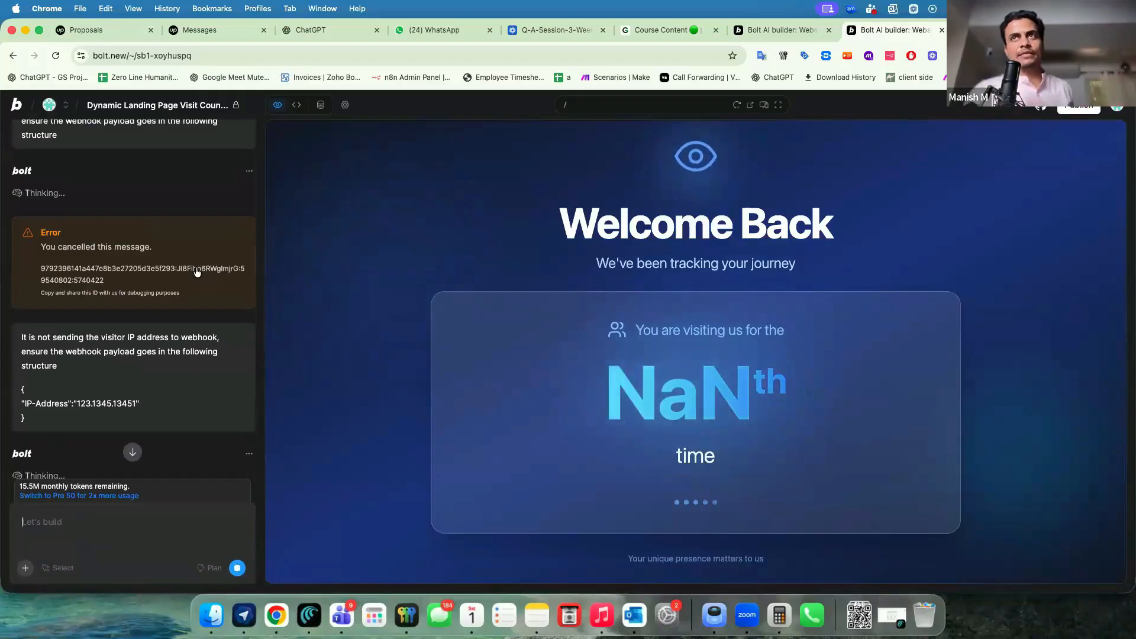
{"action": "scroll", "coordinate": [131, 312], "scroll_direction": "down", "scroll_amount": 1}
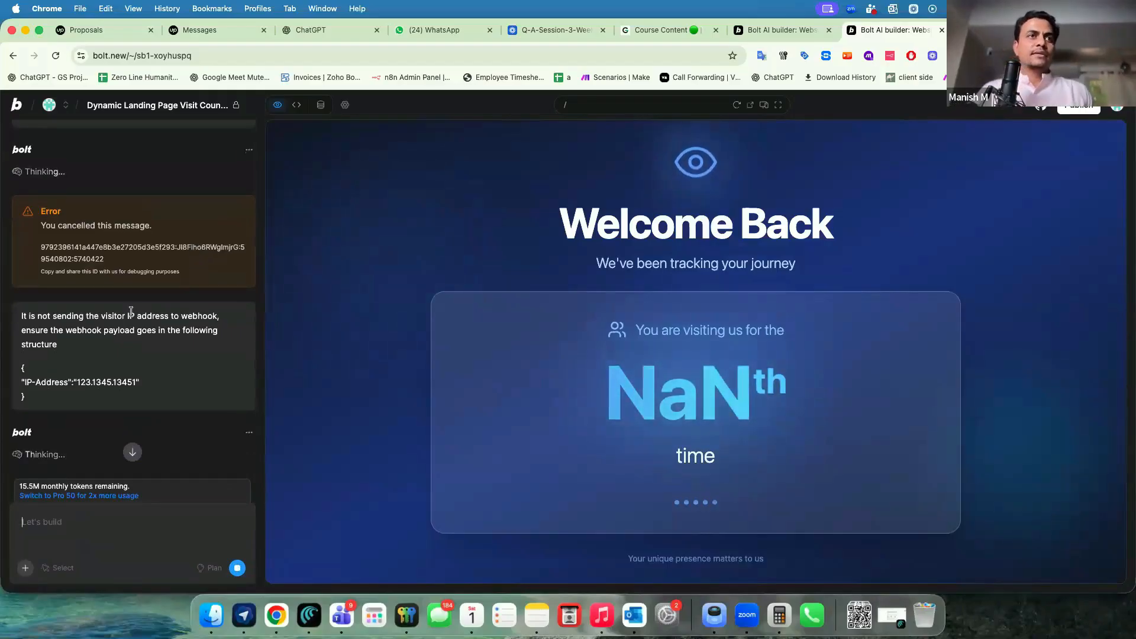
{"action": "key", "text": "super+grave"}
Check the empty Web Visitor Count table and the 13:59:01 execution's Visitor IP Addresses body.
{"action": "scroll", "coordinate": [478, 436], "scroll_direction": "down", "scroll_amount": 4}
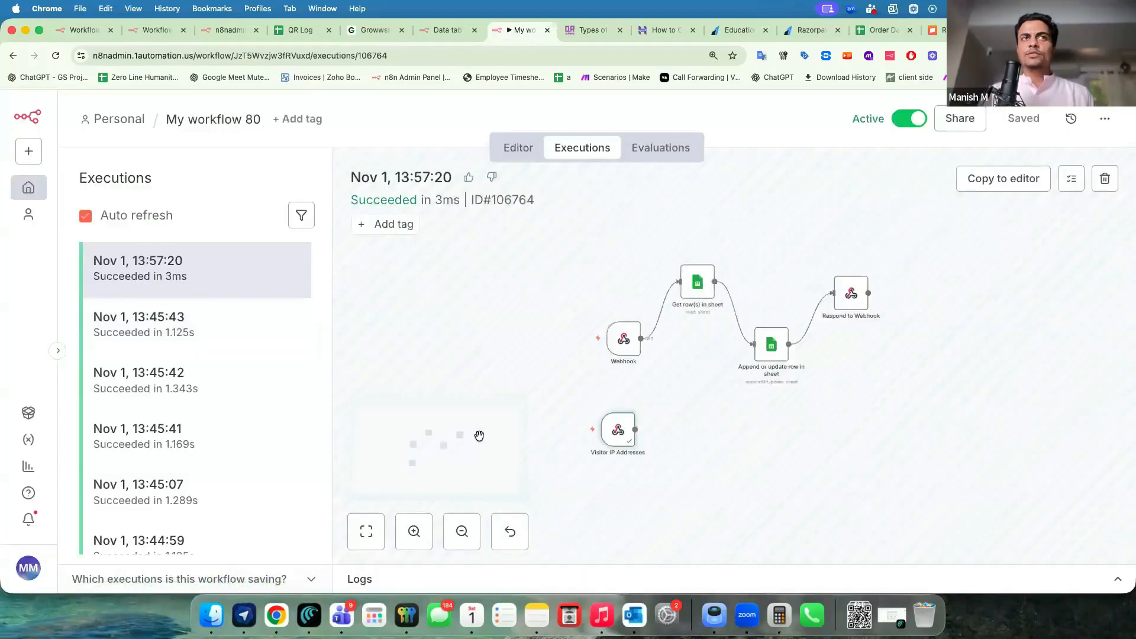
{"action": "scroll", "coordinate": [491, 438], "scroll_direction": "up", "scroll_amount": 4}
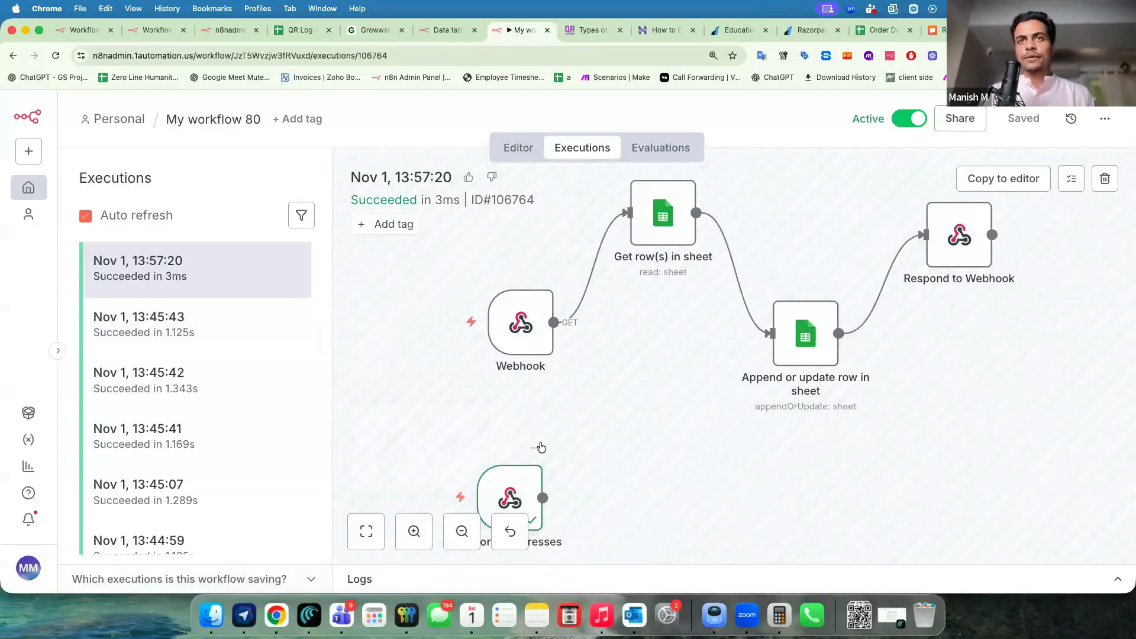
{"action": "scroll", "coordinate": [540, 447], "scroll_direction": "down", "scroll_amount": 1}
{"action": "scroll", "coordinate": [540, 447], "scroll_direction": "down", "scroll_amount": 3}
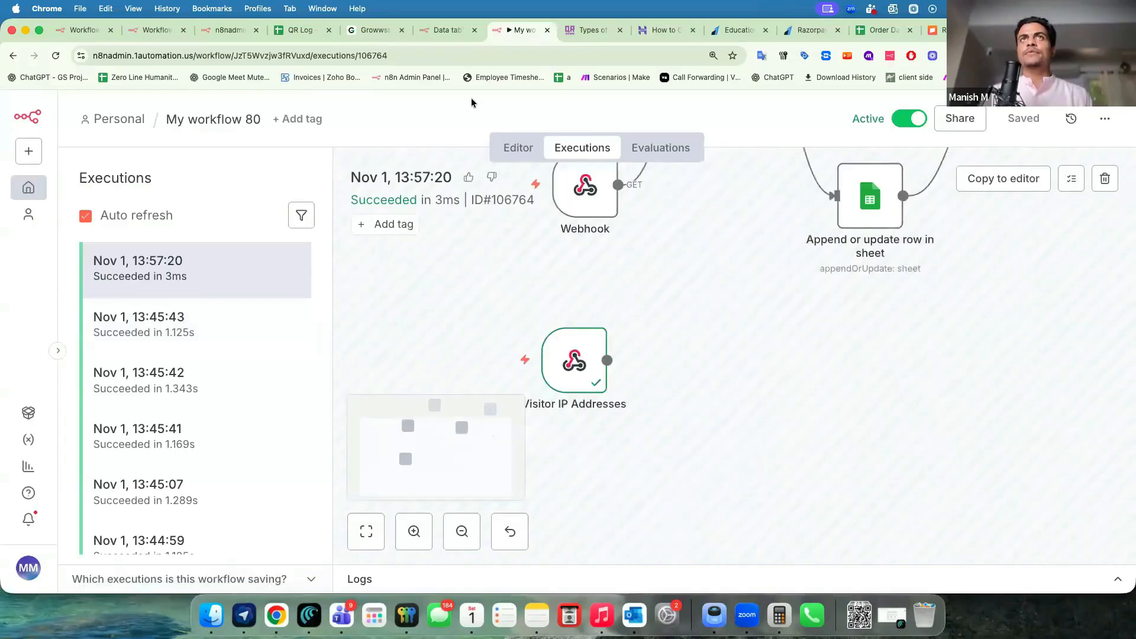
{"action": "left_click", "coordinate": [441, 30]}
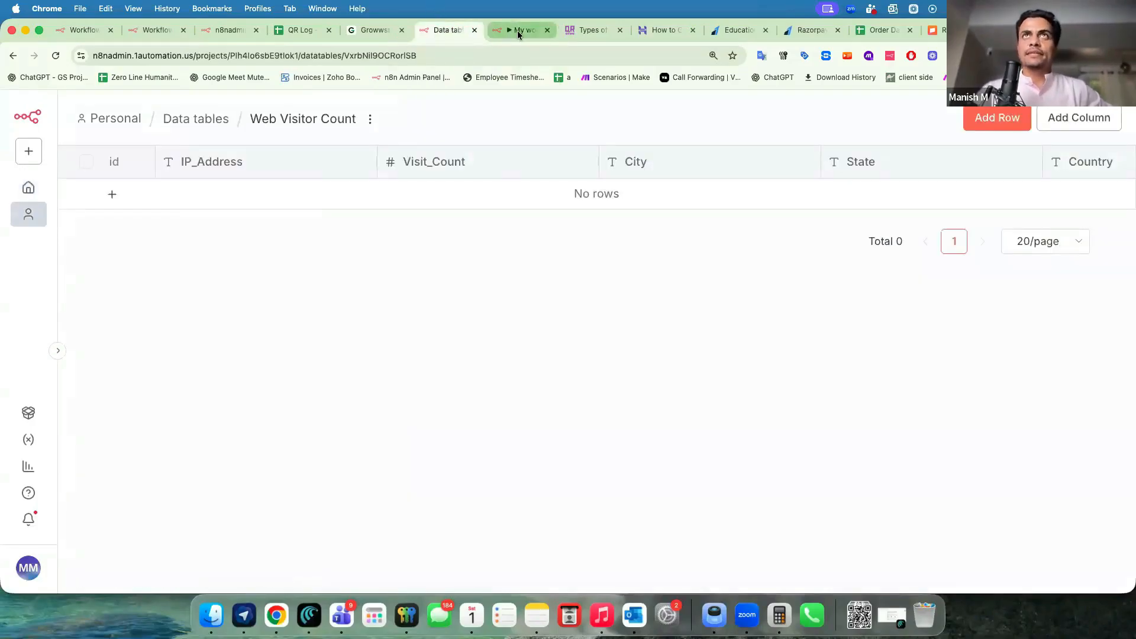
{"action": "left_click", "coordinate": [518, 31]}
{"action": "left_click", "coordinate": [164, 264]}
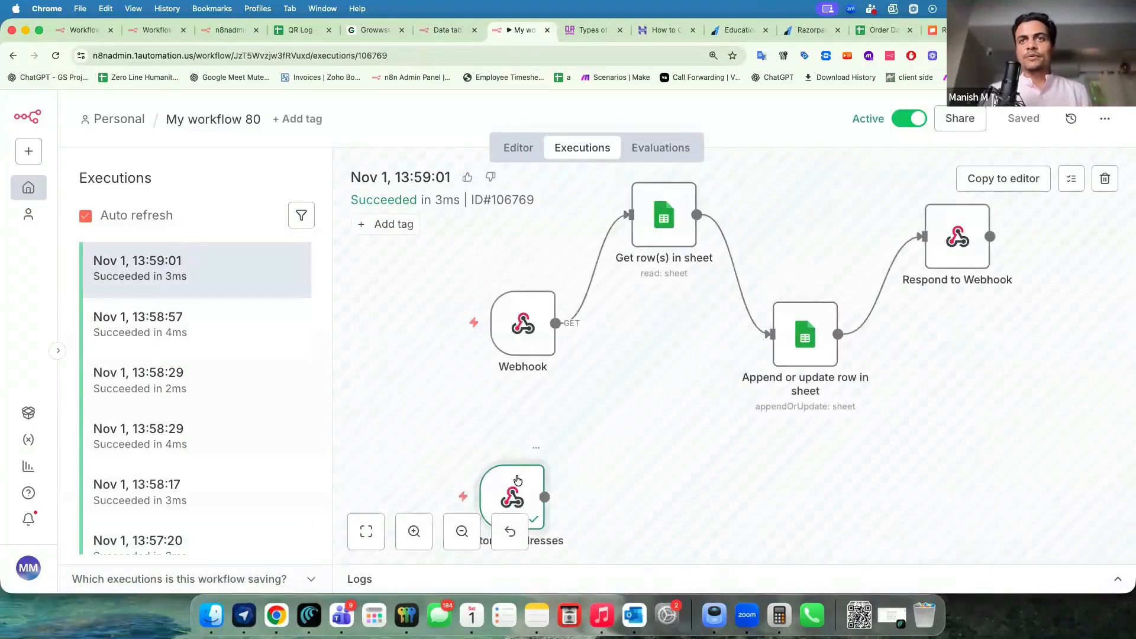
{"action": "double_click", "coordinate": [514, 482]}
{"action": "scroll", "coordinate": [722, 445], "scroll_direction": "down", "scroll_amount": 5}
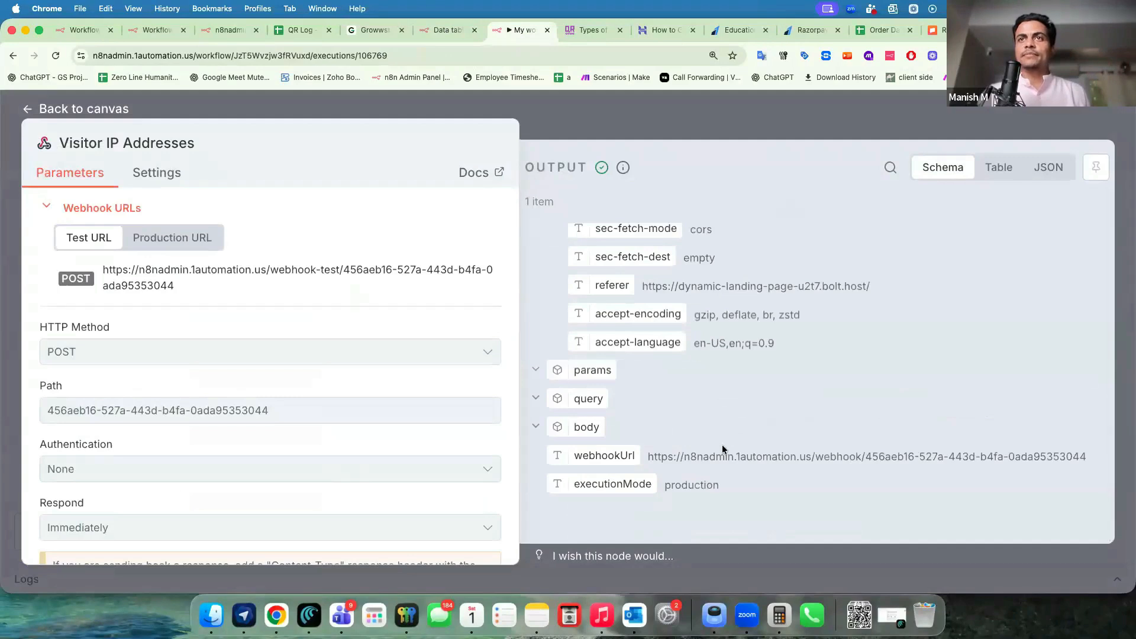
{"action": "left_click", "coordinate": [702, 131]}
Review Bolt's reply about sending the visitor IP as IP-Address.
{"action": "key", "text": "super+grave"}
{"action": "left_click_drag", "start_coordinate": [65, 430], "coordinate": [42, 405]}
{"action": "left_click", "coordinate": [42, 406]}
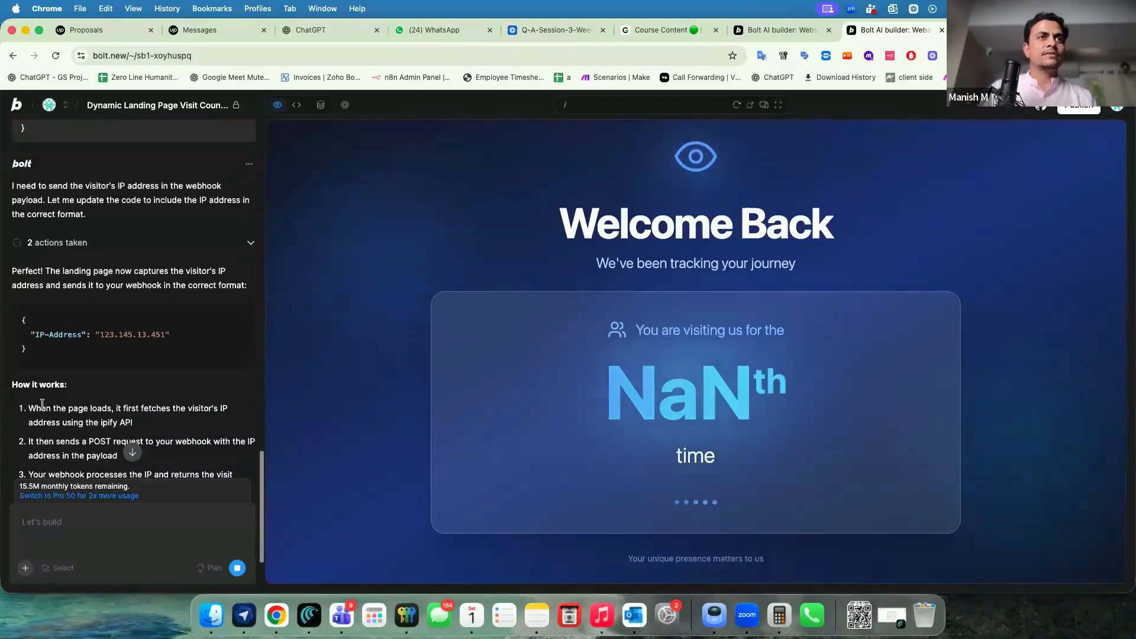
Open the newest 13:59:28 execution and confirm body > IP-Address holds the visitor's IP.
{"action": "key", "text": "super+grave"}
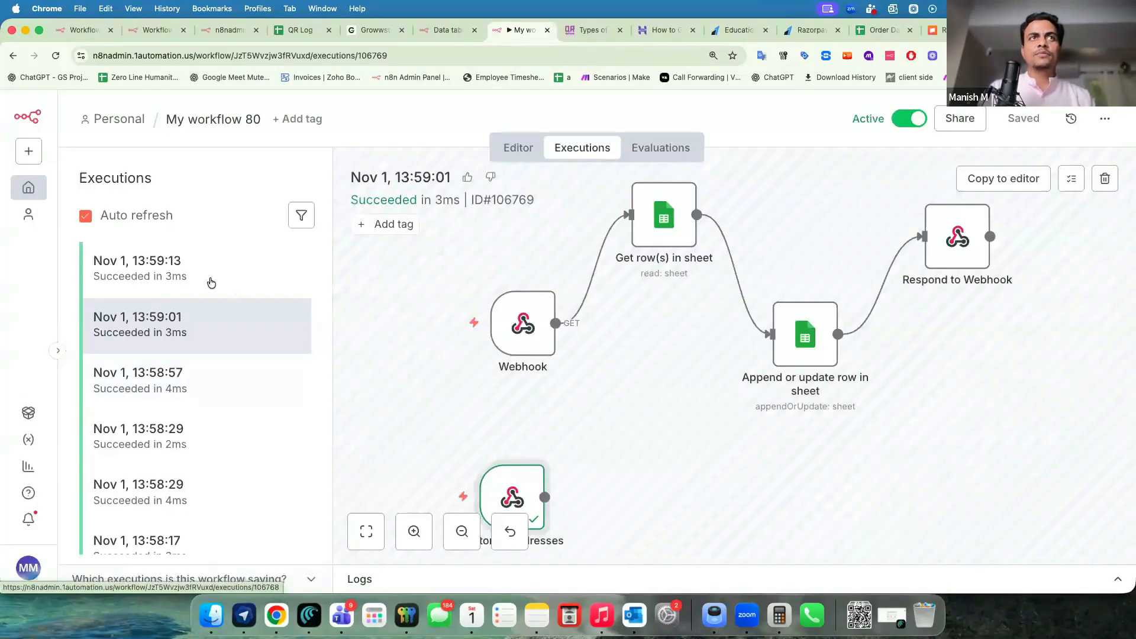
{"action": "left_click", "coordinate": [211, 282]}
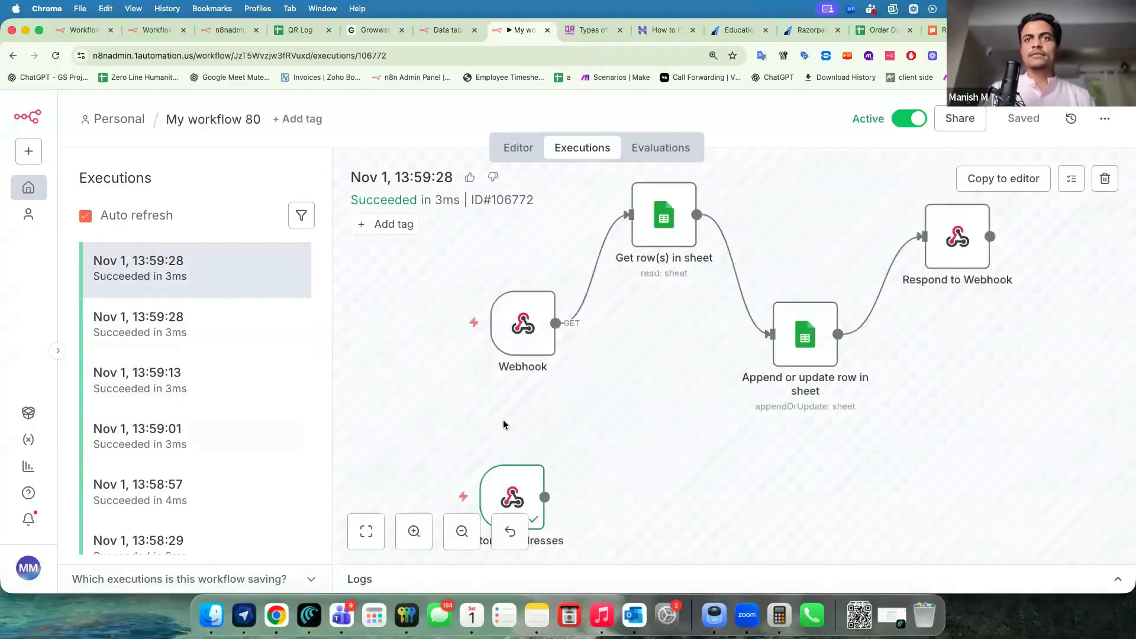
{"action": "key", "text": "Return"}
{"action": "scroll", "coordinate": [639, 463], "scroll_direction": "down", "scroll_amount": 5}
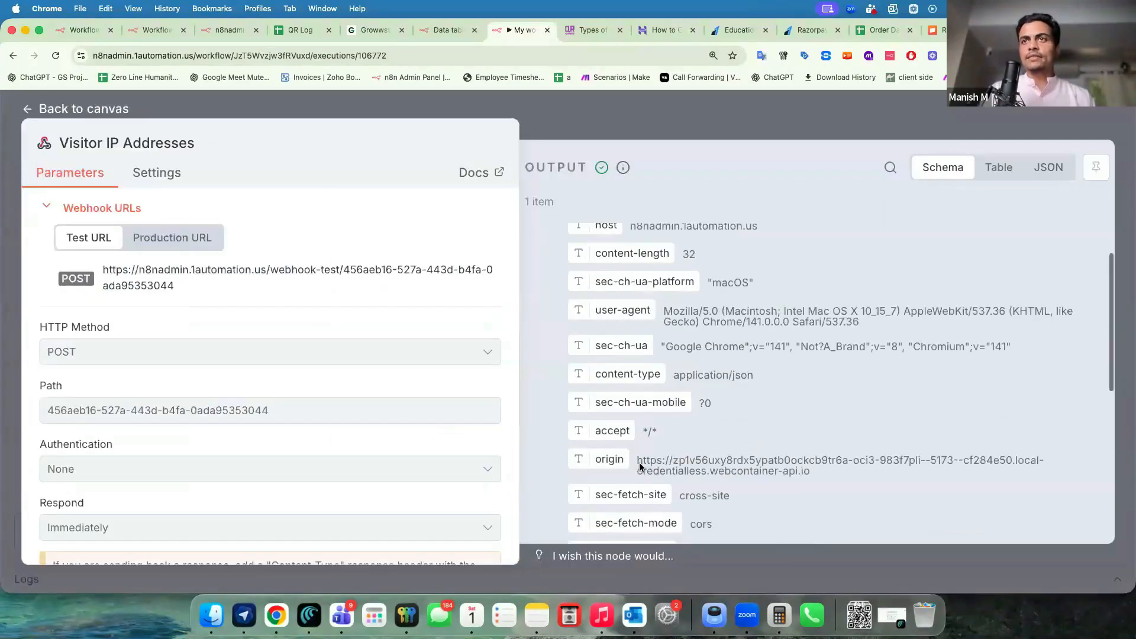
{"action": "left_click_drag", "start_coordinate": [663, 428], "coordinate": [740, 427]}
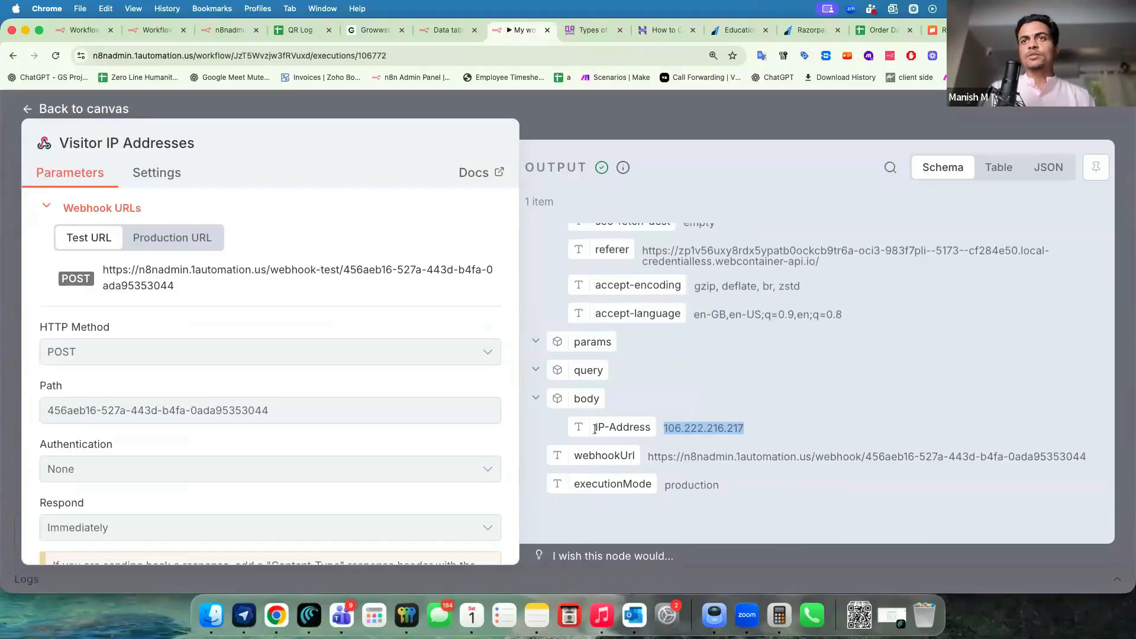
{"action": "left_click_drag", "start_coordinate": [596, 427], "coordinate": [749, 432]}
{"action": "left_click", "coordinate": [584, 138]}
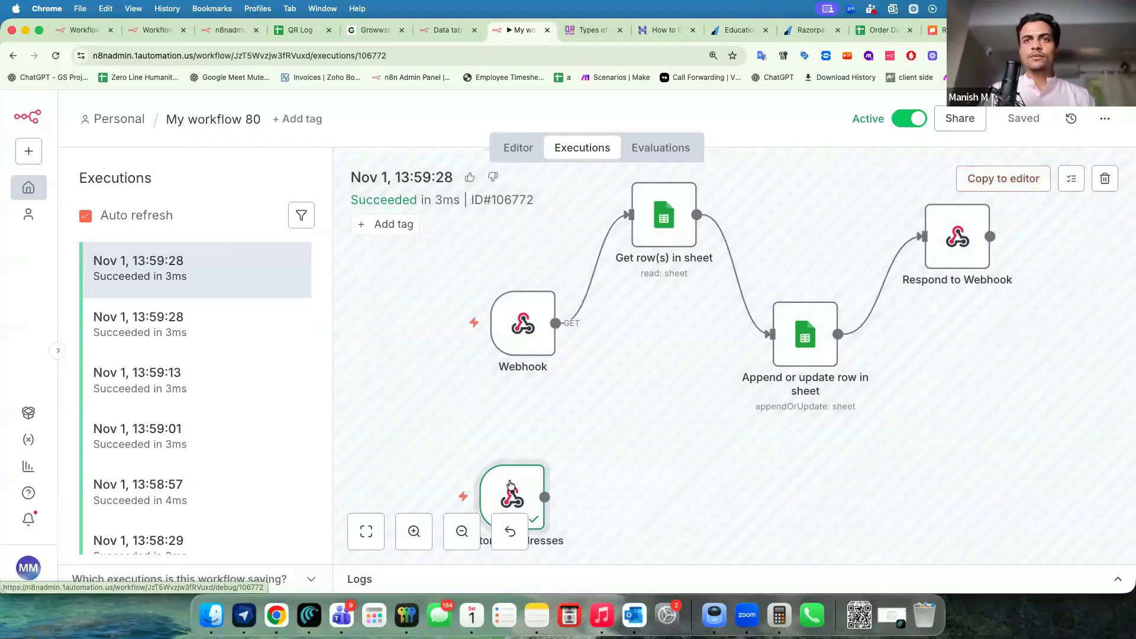
Copy the execution to the editor and add a Data table Get row(s) node on Web Visitor Count.
{"action": "left_click", "coordinate": [970, 188]}
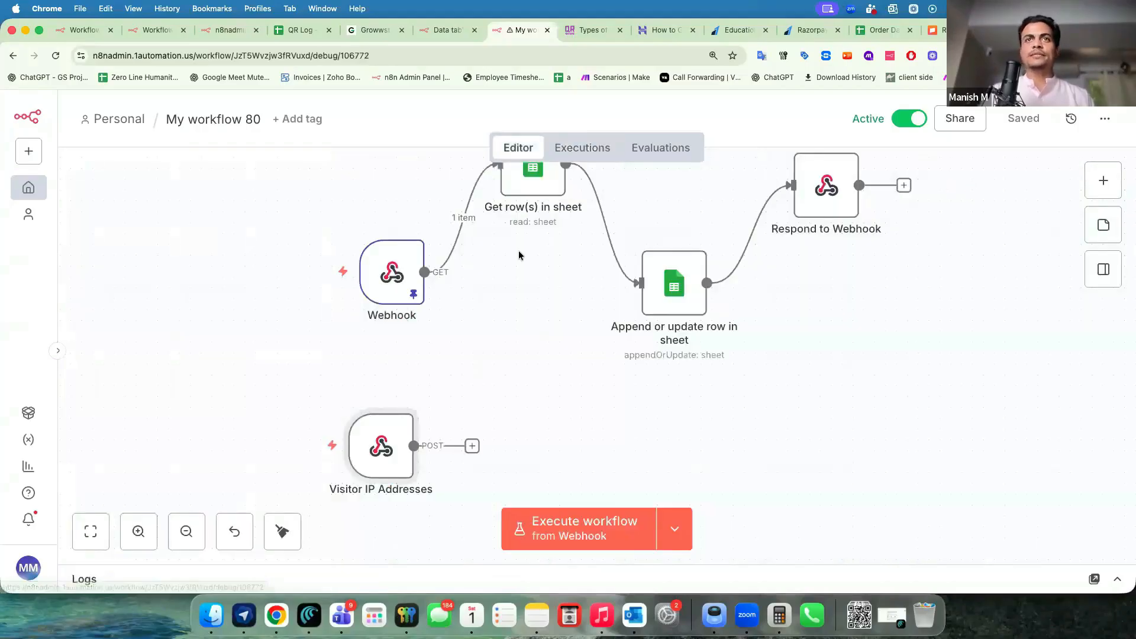
{"action": "scroll", "coordinate": [342, 390], "scroll_direction": "down", "scroll_amount": 3}
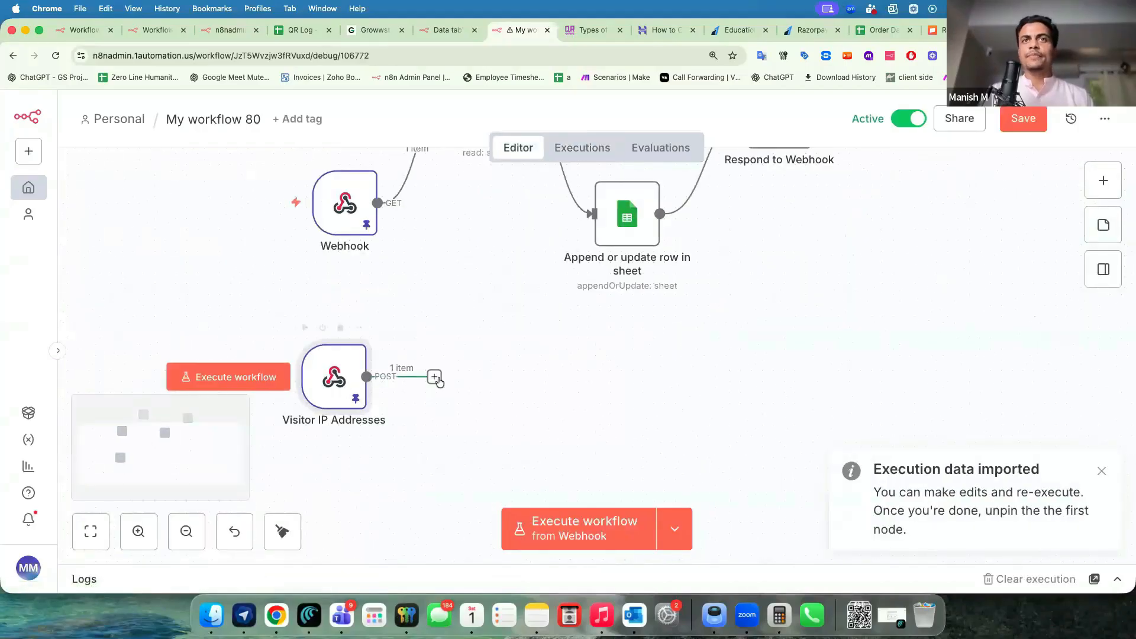
{"action": "left_click", "coordinate": [434, 376]}
{"action": "type", "text": "table"}
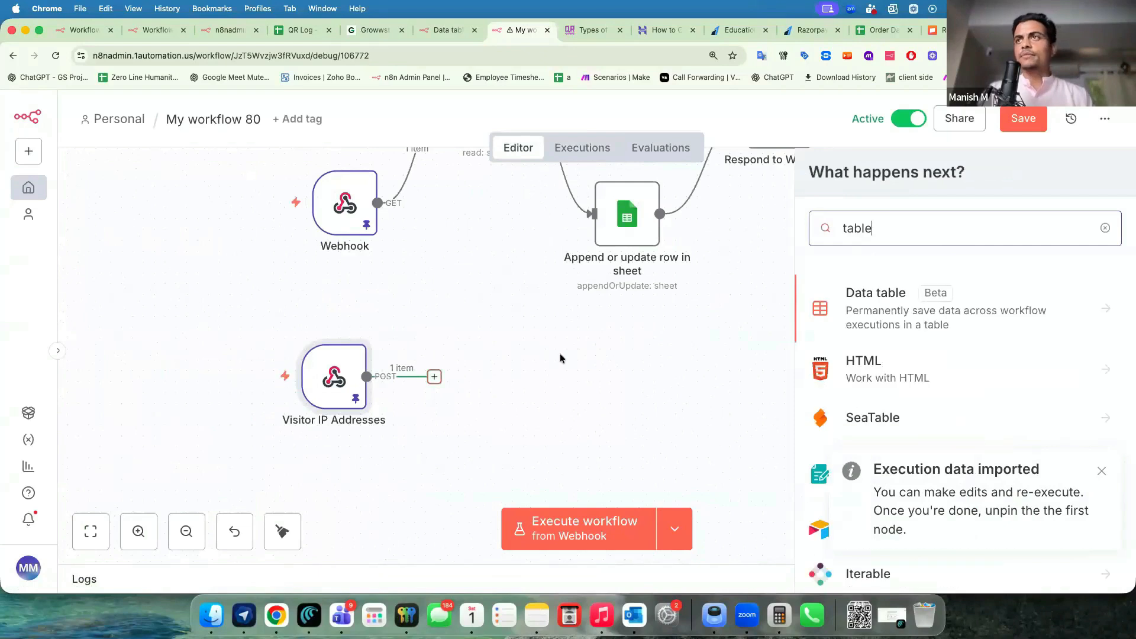
{"action": "left_click", "coordinate": [840, 305]}
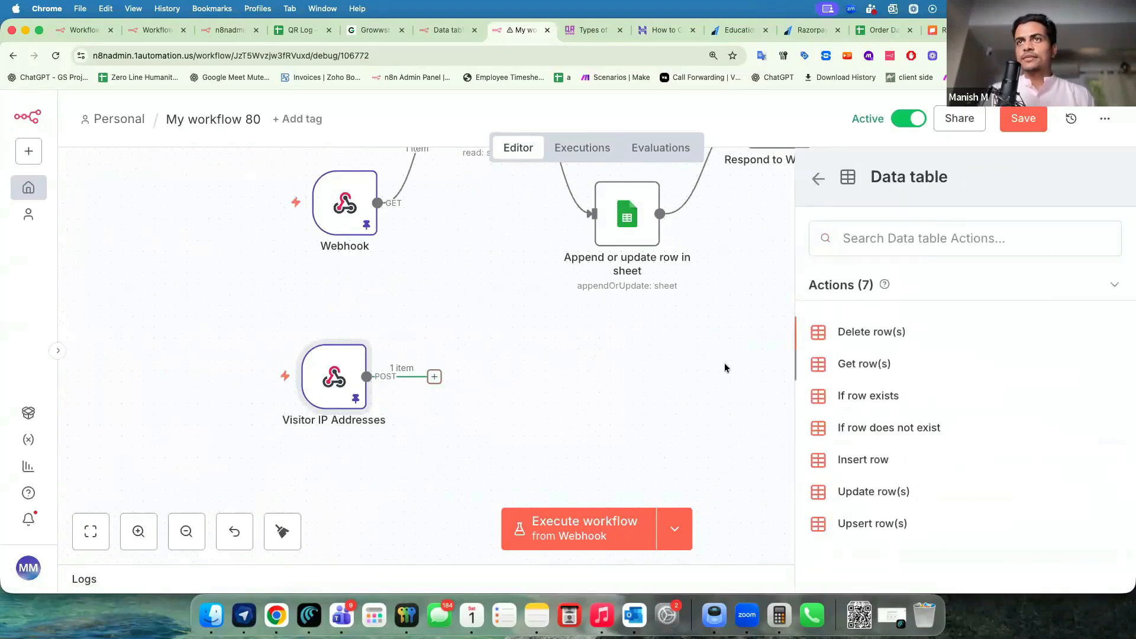
{"action": "key", "text": "Down"}
{"action": "key", "text": "Return"}
{"action": "left_click", "coordinate": [553, 354]}
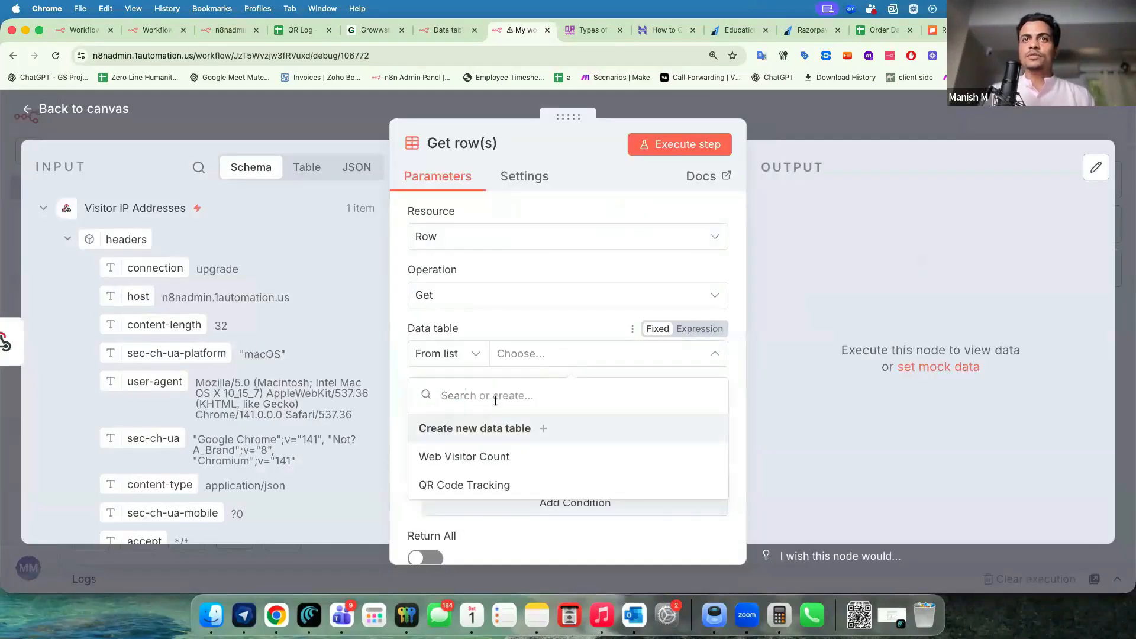
{"action": "left_click", "coordinate": [447, 456]}
Add a condition matching the IP_Address column to the webhook's body IP-Address.
{"action": "scroll", "coordinate": [446, 456], "scroll_direction": "down", "scroll_amount": 3}
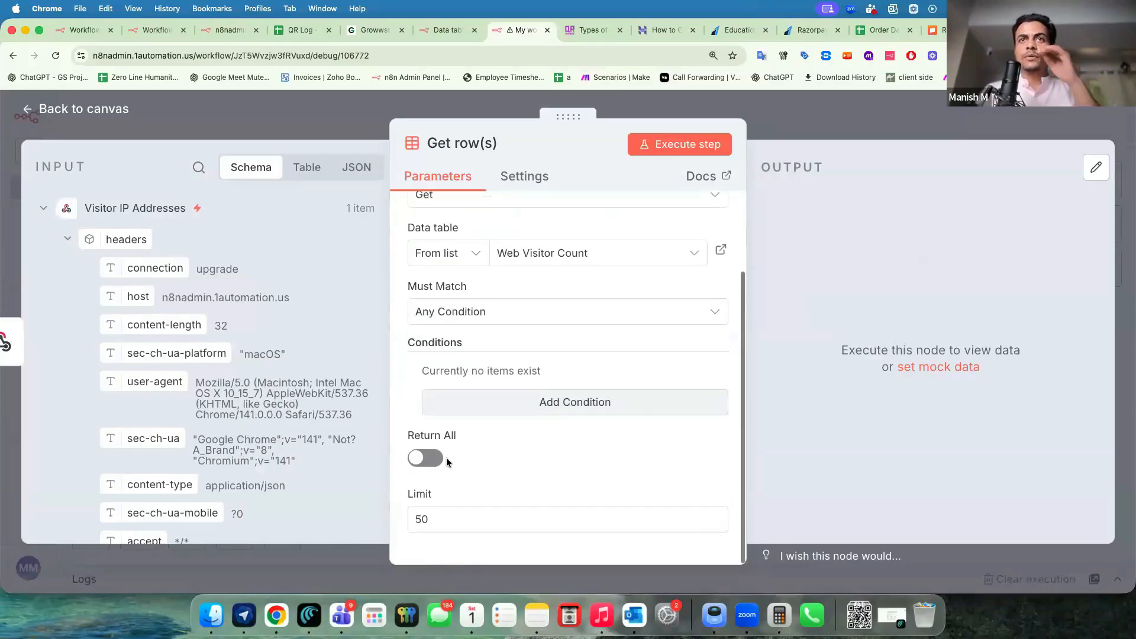
{"action": "left_click", "coordinate": [479, 398]}
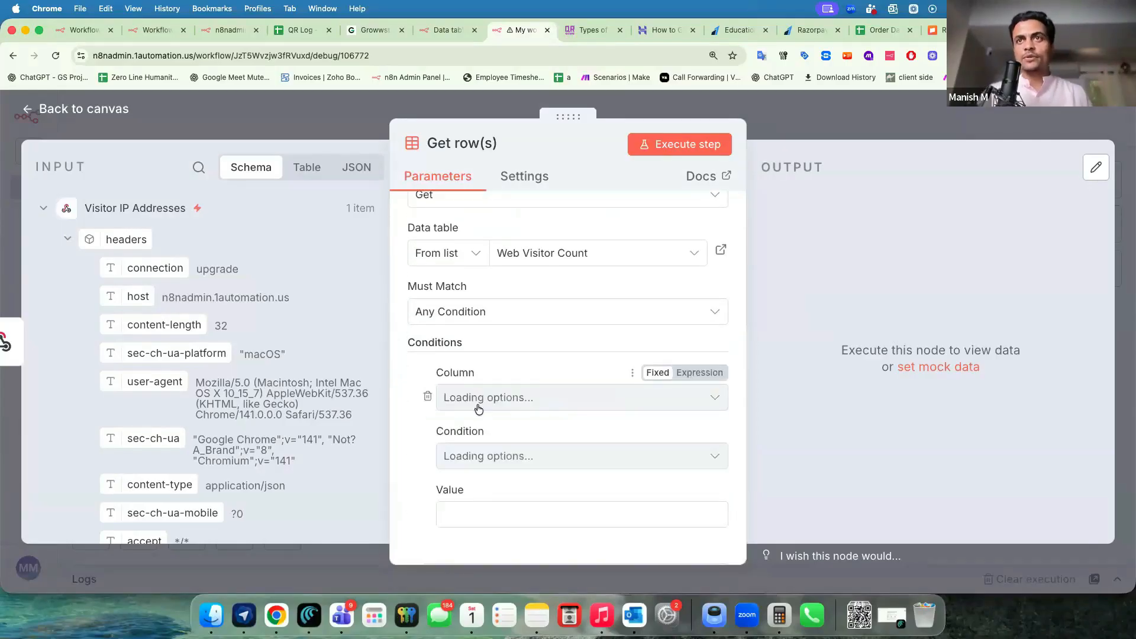
{"action": "left_click", "coordinate": [479, 407]}
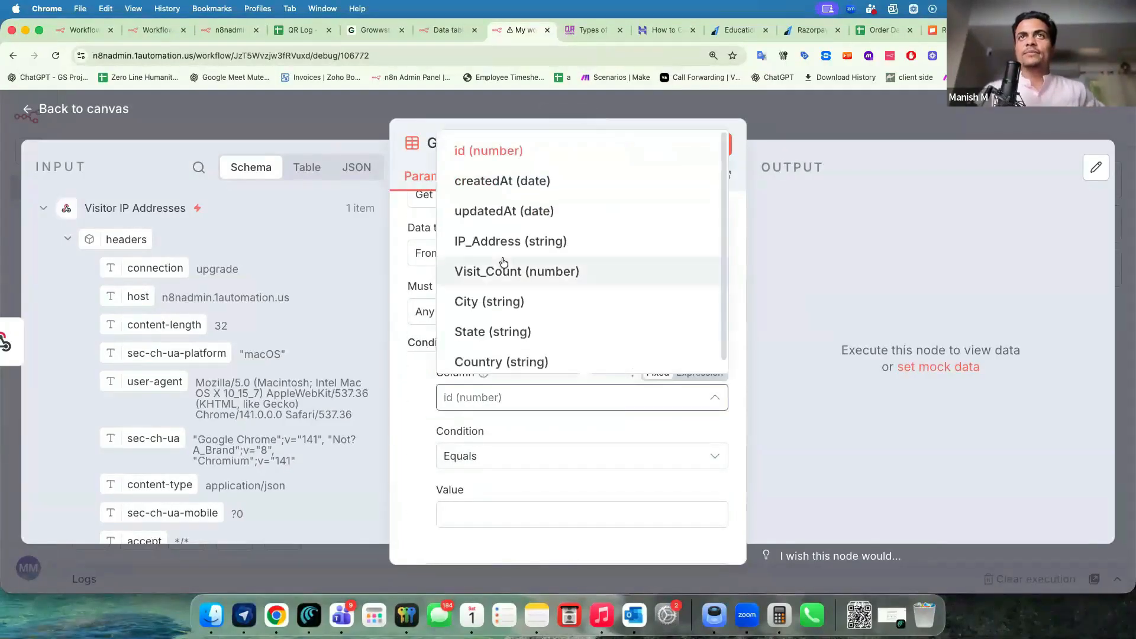
{"action": "left_click", "coordinate": [485, 251]}
{"action": "scroll", "coordinate": [474, 459], "scroll_direction": "down", "scroll_amount": 4}
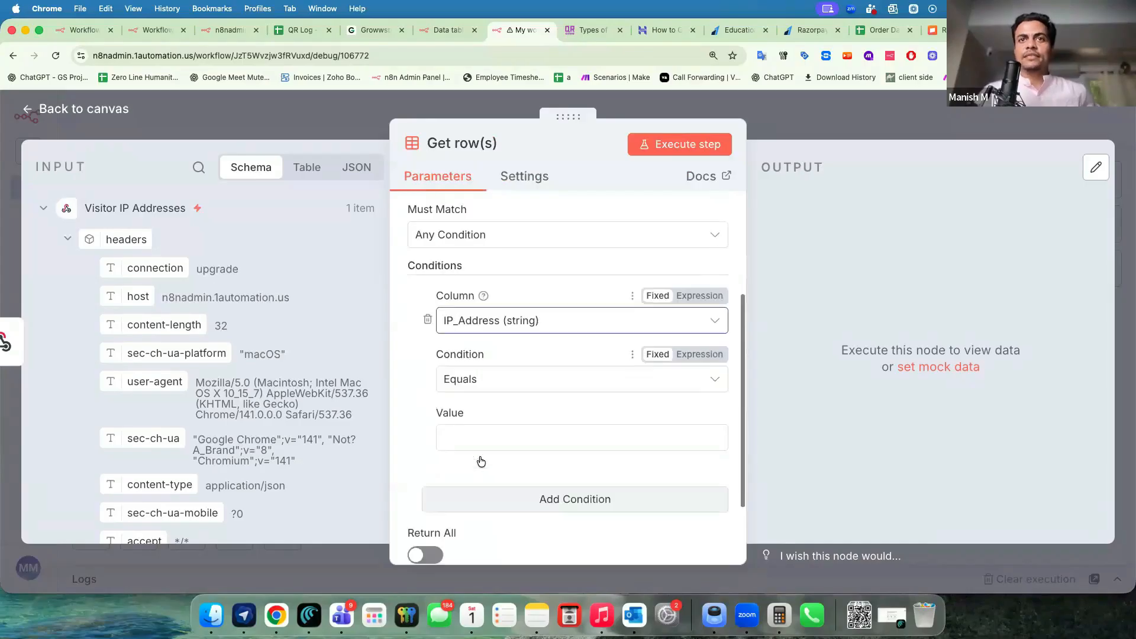
{"action": "left_click", "coordinate": [464, 393]}
{"action": "scroll", "coordinate": [362, 418], "scroll_direction": "down", "scroll_amount": 10}
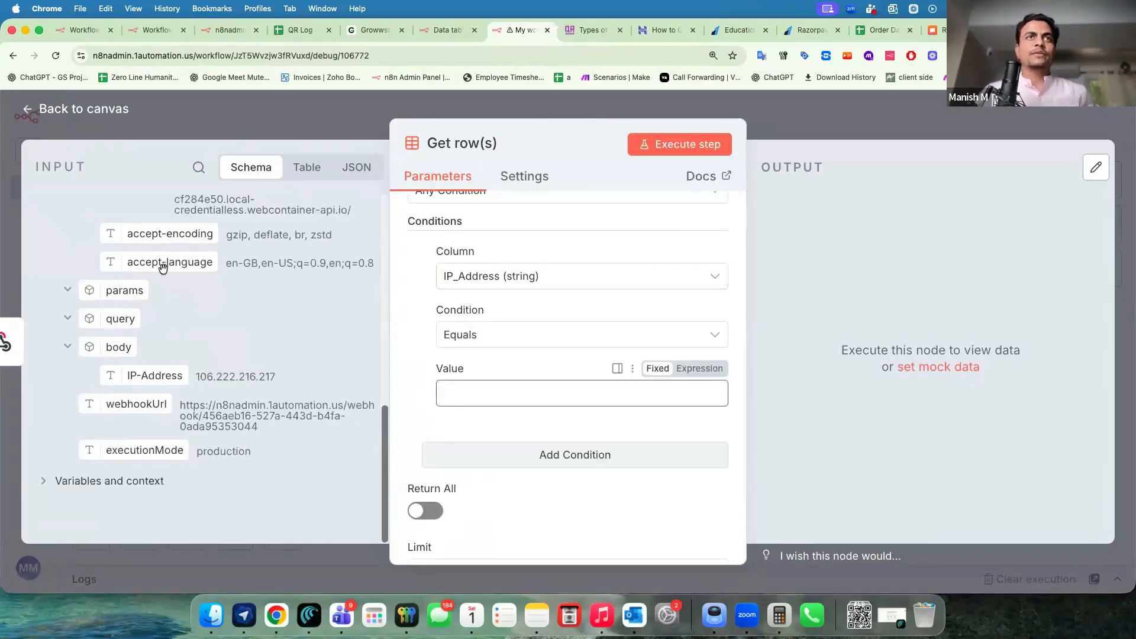
{"action": "left_click_drag", "start_coordinate": [172, 372], "coordinate": [470, 393]}
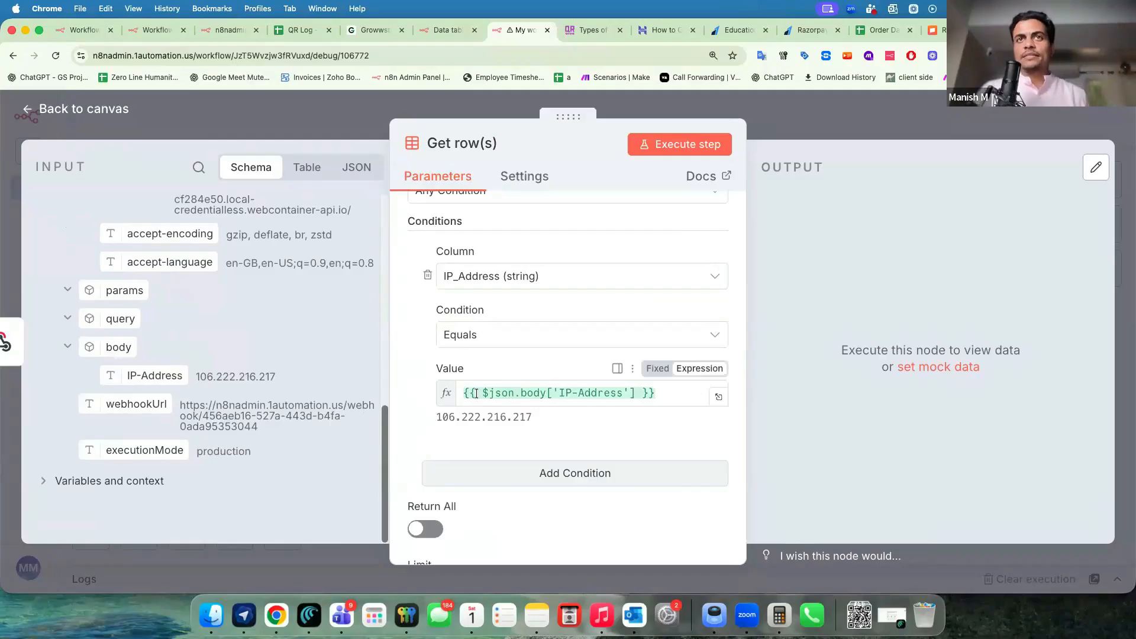
Close Get row(s) and check the still-empty Web Visitor Count data table.
{"action": "left_click", "coordinate": [774, 122]}
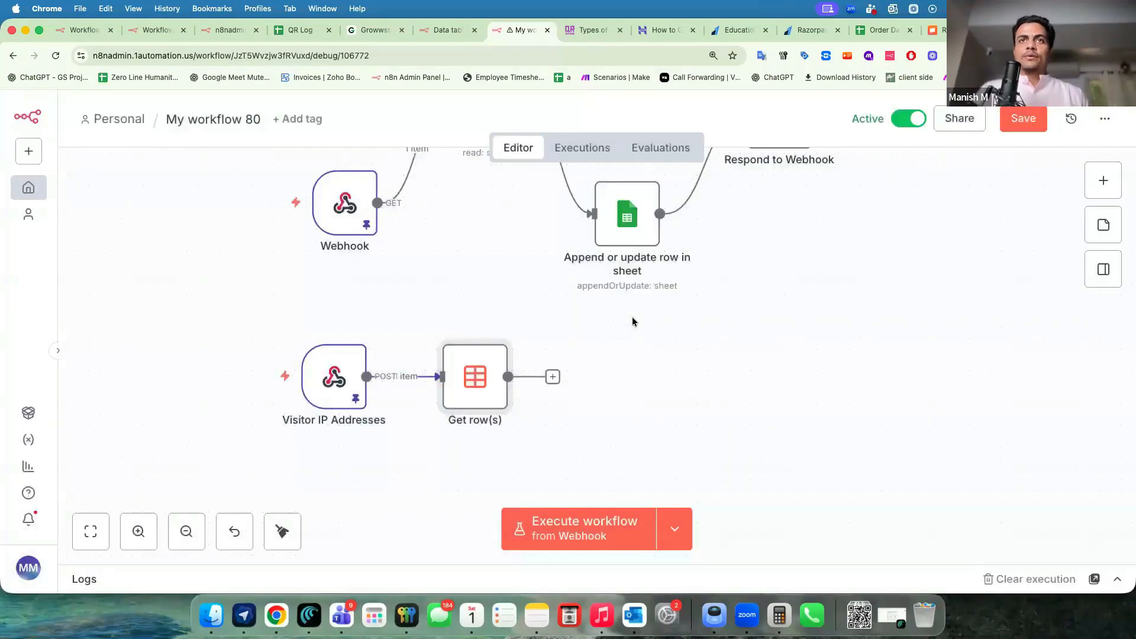
{"action": "left_click", "coordinate": [442, 32]}
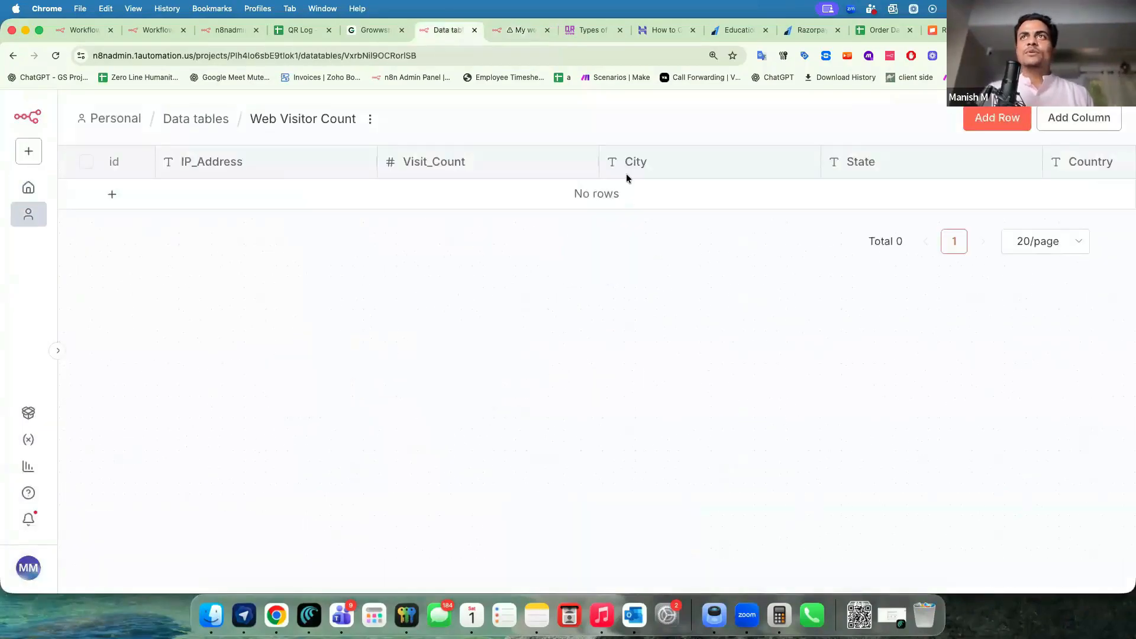
{"action": "scroll", "coordinate": [755, 169], "scroll_direction": "right", "scroll_amount": 5}
{"action": "scroll", "coordinate": [755, 170], "scroll_direction": "left", "scroll_amount": 5}
{"action": "left_click", "coordinate": [505, 33]}
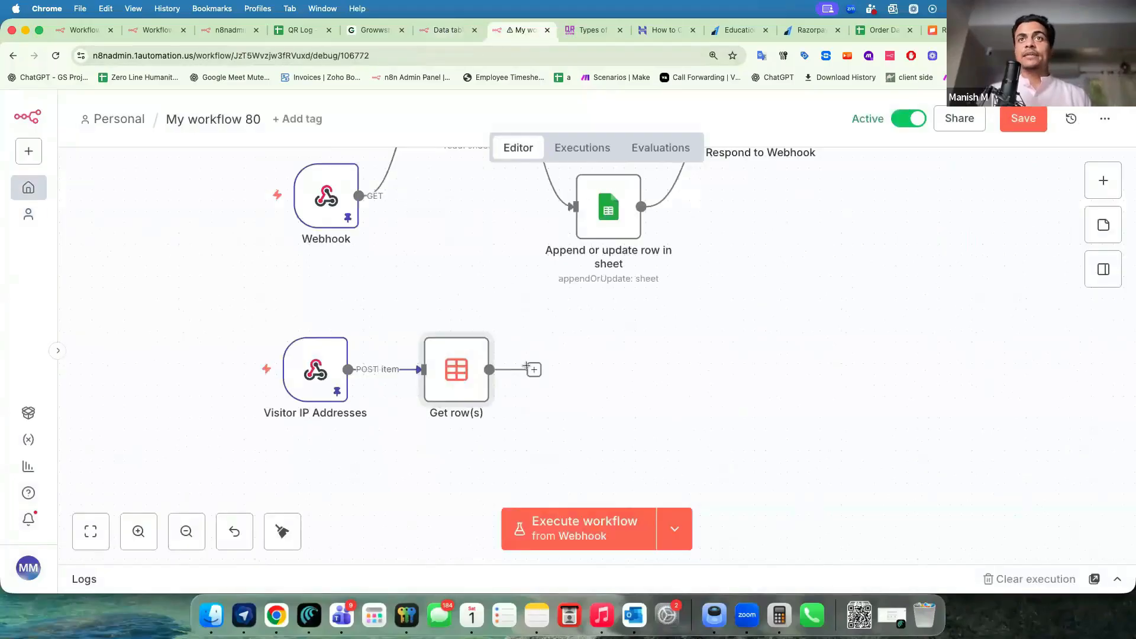
Add an HTTP Request node after Get row(s).
{"action": "left_click", "coordinate": [533, 369]}
{"action": "type", "text": "http"}
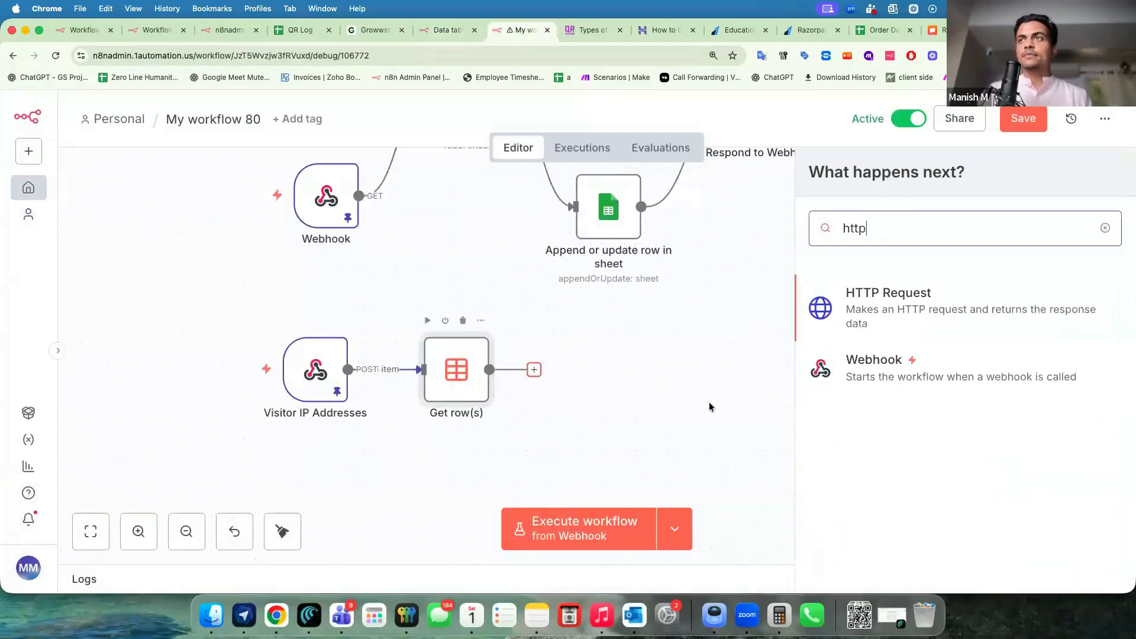
{"action": "key", "text": "Return"}
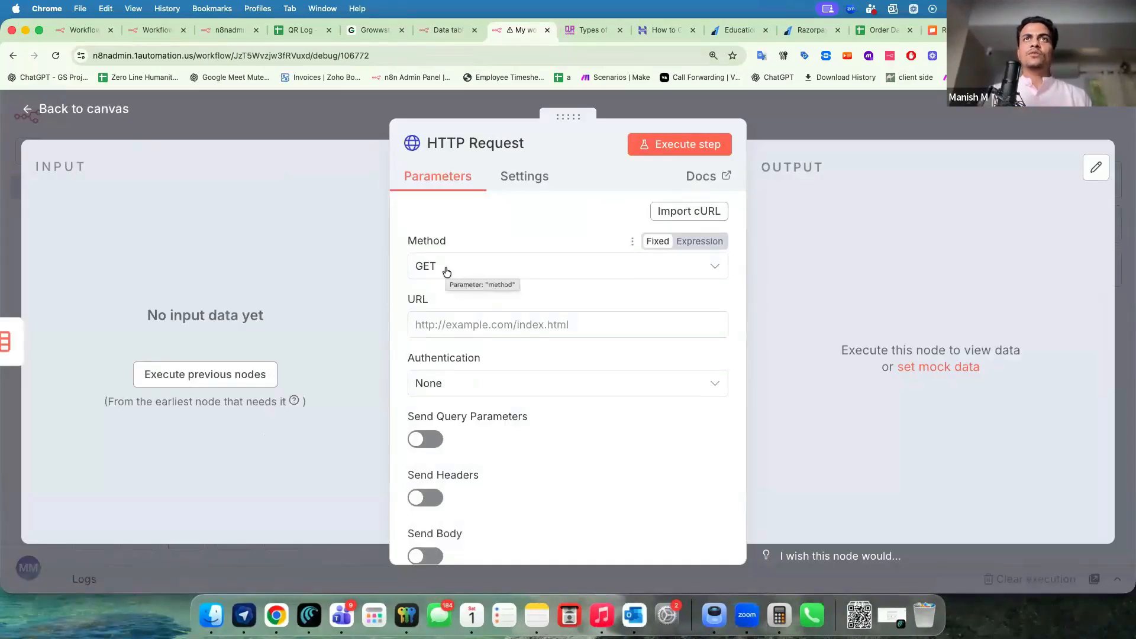
Google 'ip address city finder api for free' and open the IP-API.com result.
{"action": "key", "text": "super+t"}
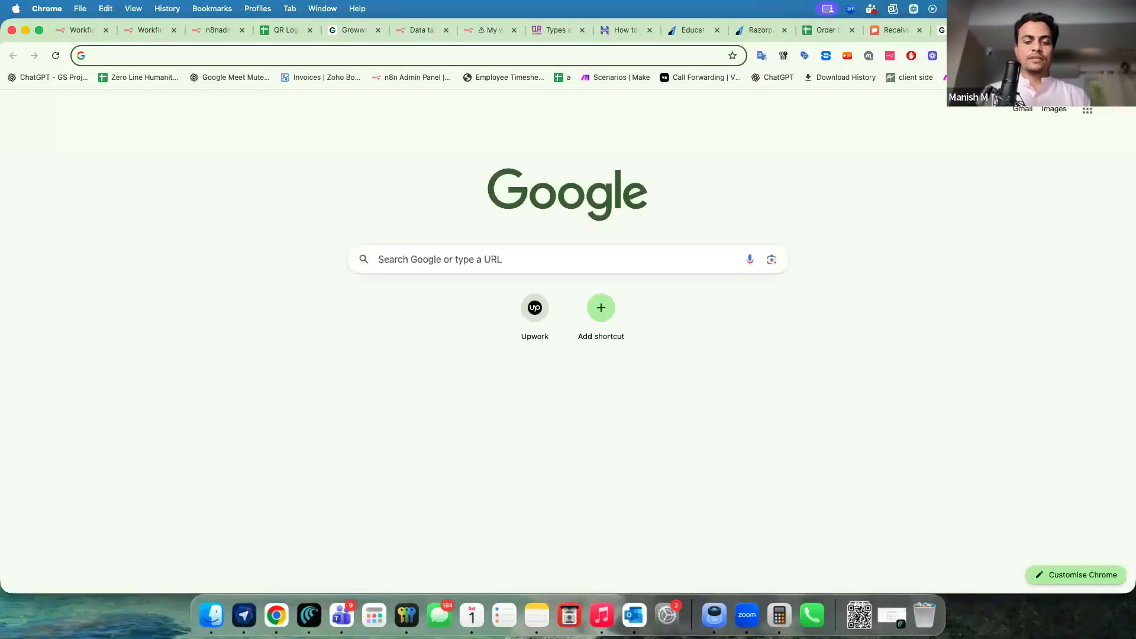
{"action": "type", "text": "ip address "}
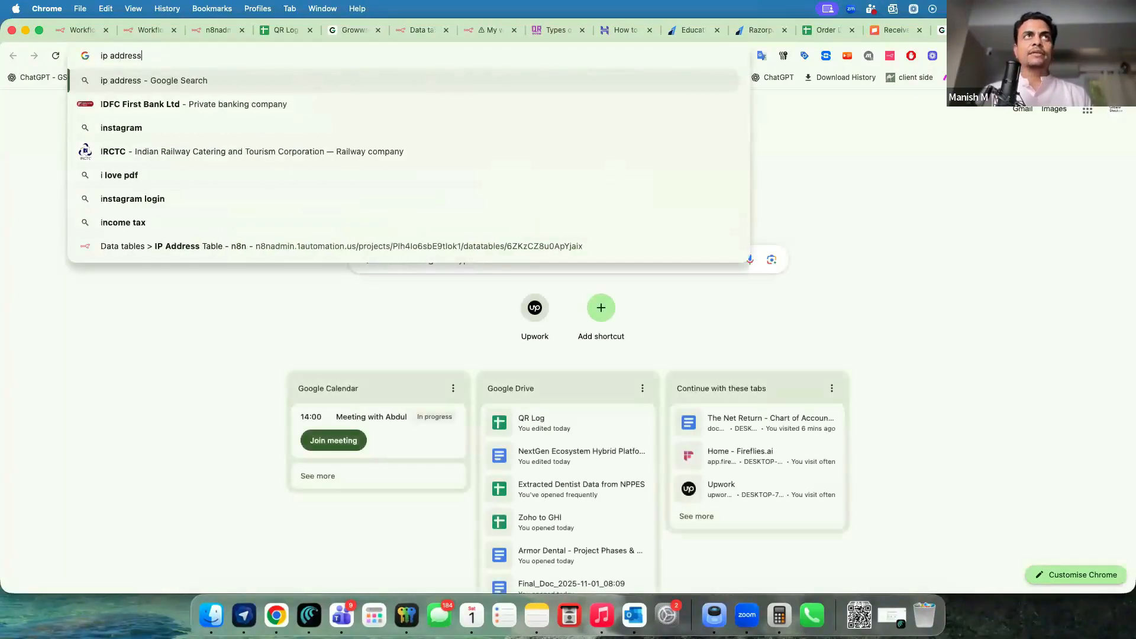
{"action": "type", "text": "city findiner"}
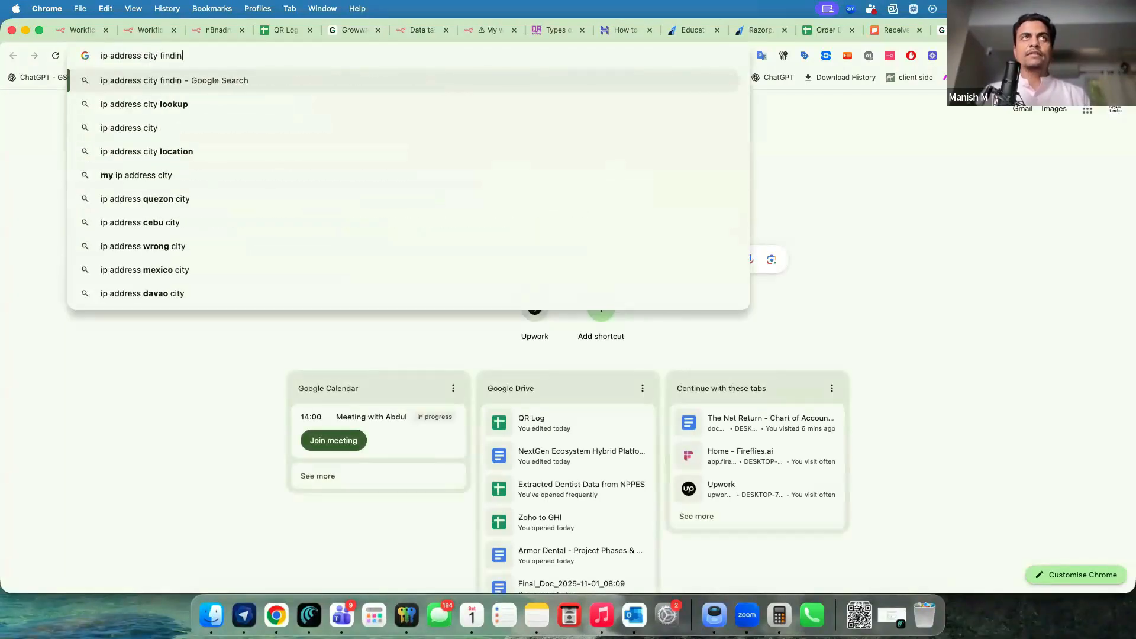
{"action": "key", "text": "BackSpace"}
{"action": "key", "text": "BackSpace"}
{"action": "key", "text": "BackSpace"}
{"action": "key", "text": "BackSpace"}
{"action": "type", "text": "er api for free"}
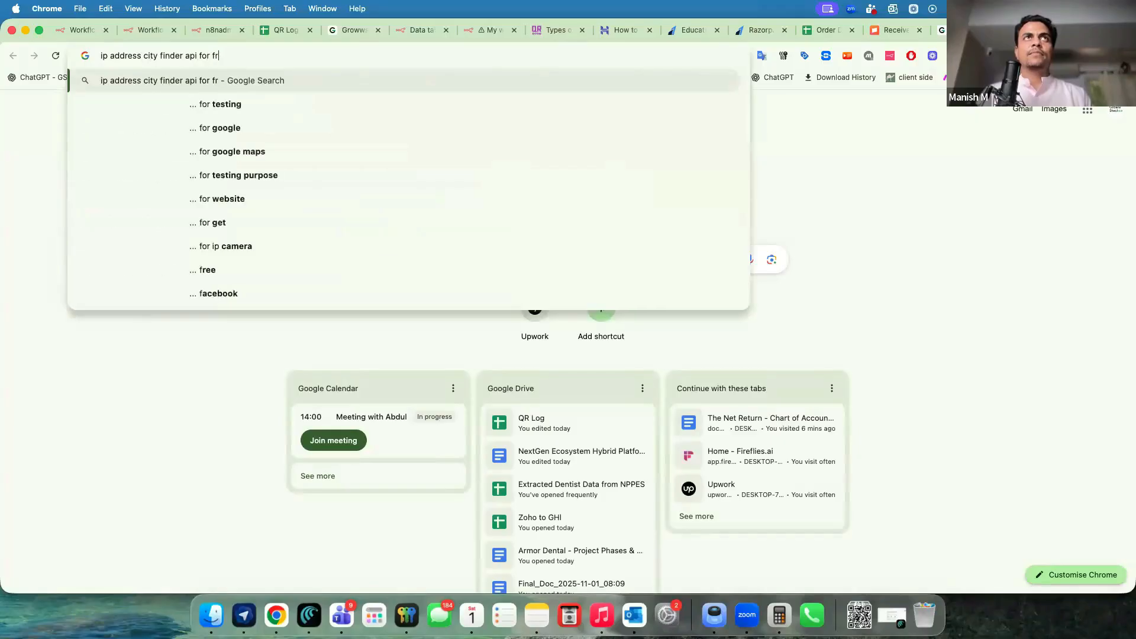
{"action": "key", "text": "Return"}
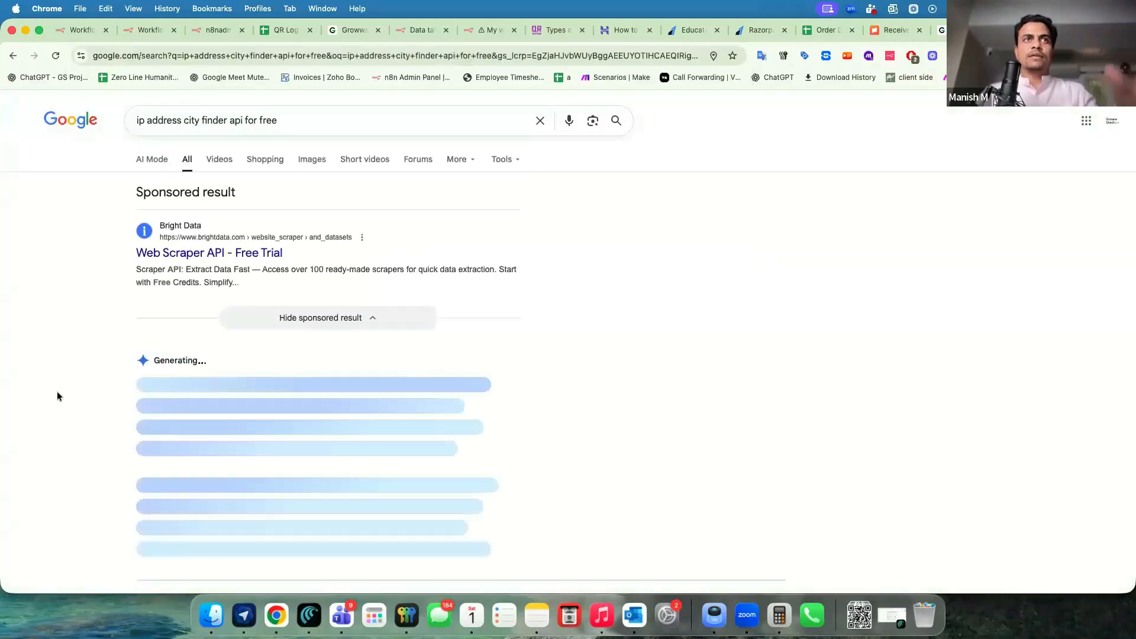
{"action": "scroll", "coordinate": [58, 395], "scroll_direction": "down", "scroll_amount": 2}
{"action": "scroll", "coordinate": [59, 396], "scroll_direction": "down", "scroll_amount": 2}
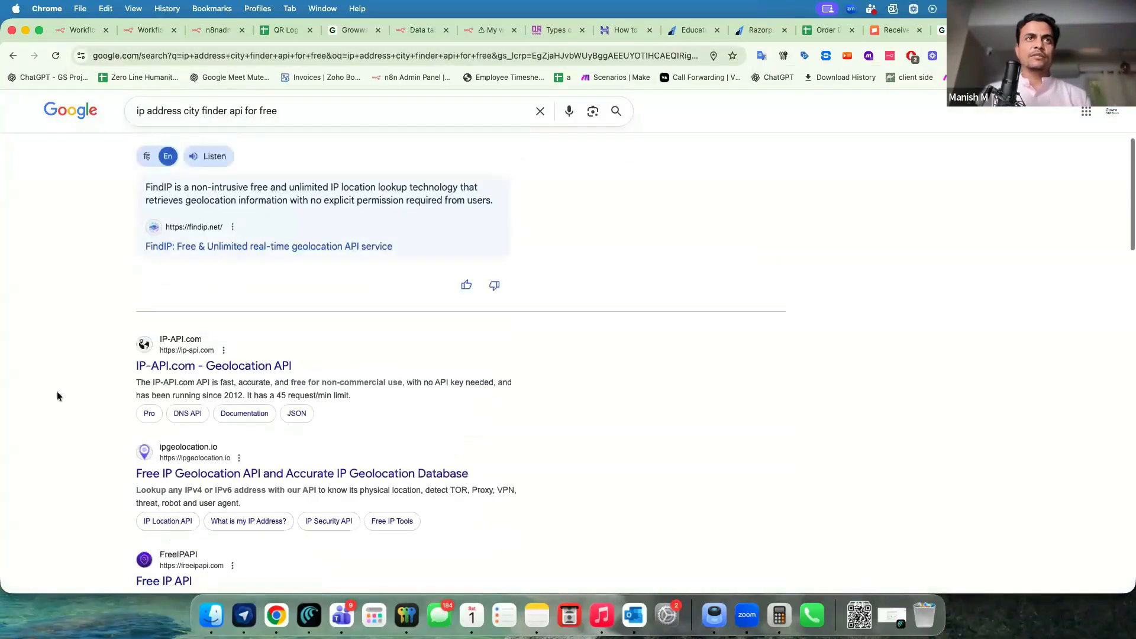
{"action": "left_click", "coordinate": [176, 372]}
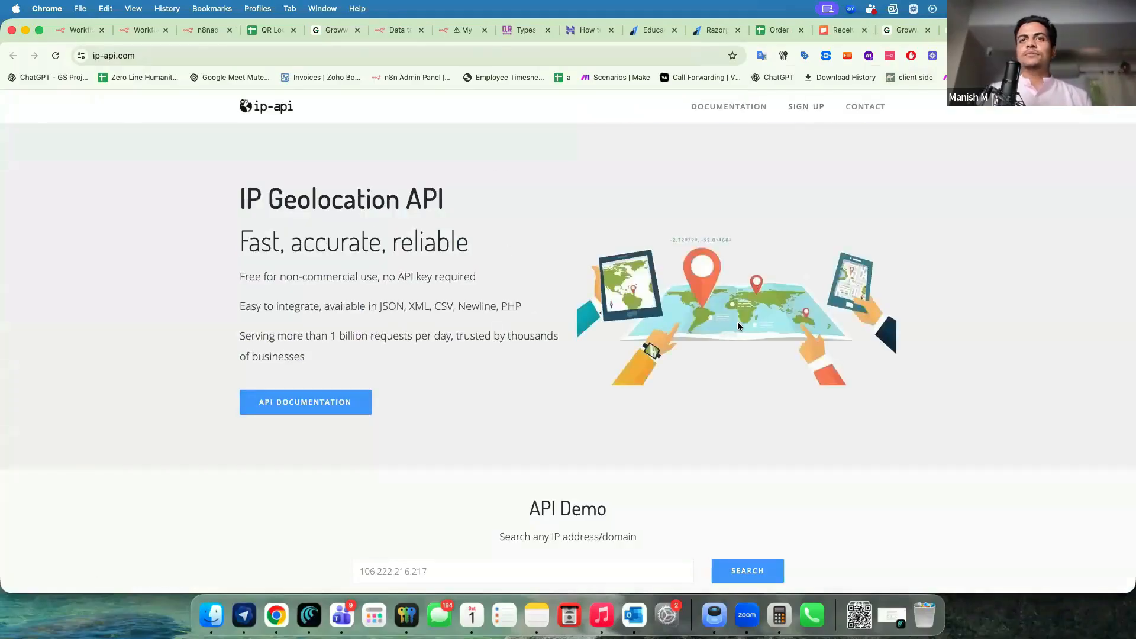
{"action": "scroll", "coordinate": [737, 326], "scroll_direction": "down", "scroll_amount": 6}
{"action": "scroll", "coordinate": [737, 326], "scroll_direction": "down", "scroll_amount": 4}
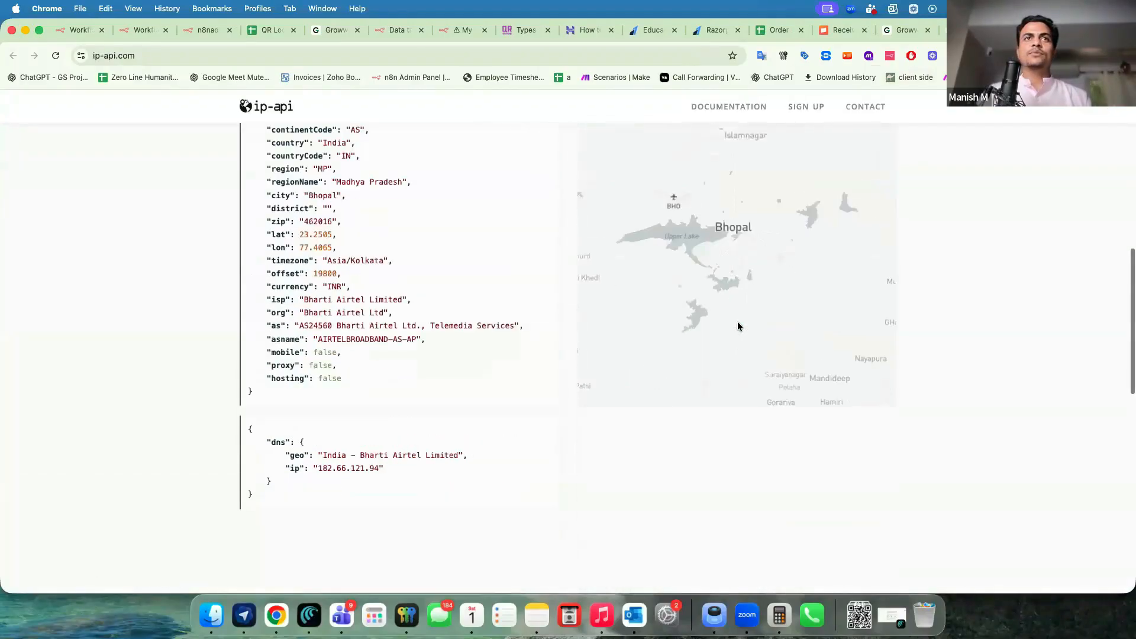
{"action": "scroll", "coordinate": [738, 326], "scroll_direction": "up", "scroll_amount": 7}
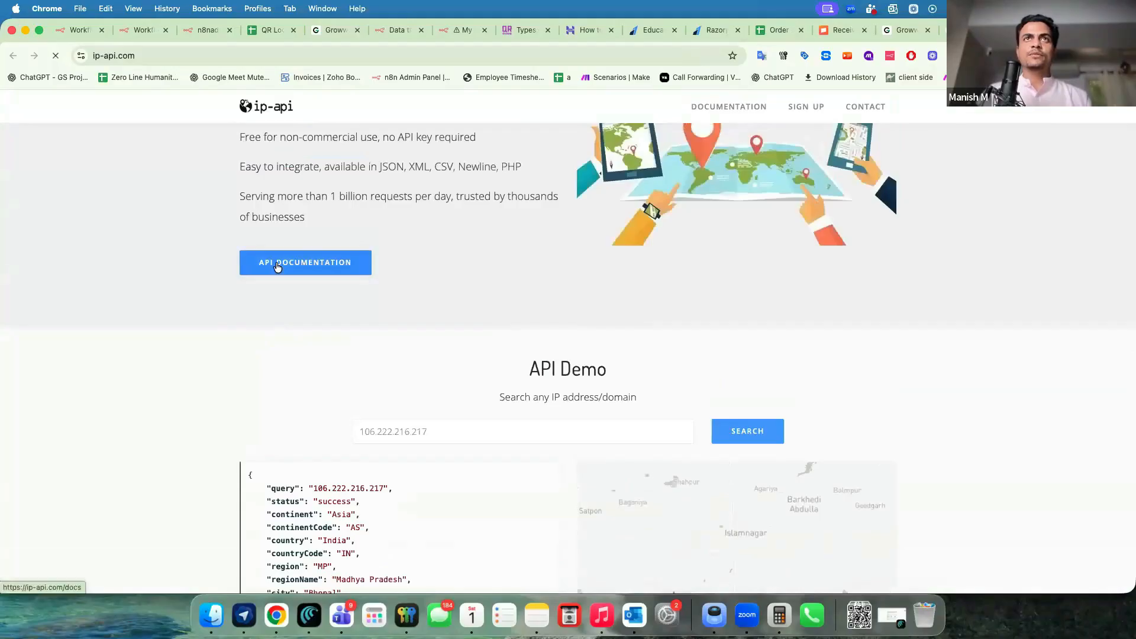
{"action": "left_click", "coordinate": [277, 265]}
{"action": "scroll", "coordinate": [248, 433], "scroll_direction": "down", "scroll_amount": 3}
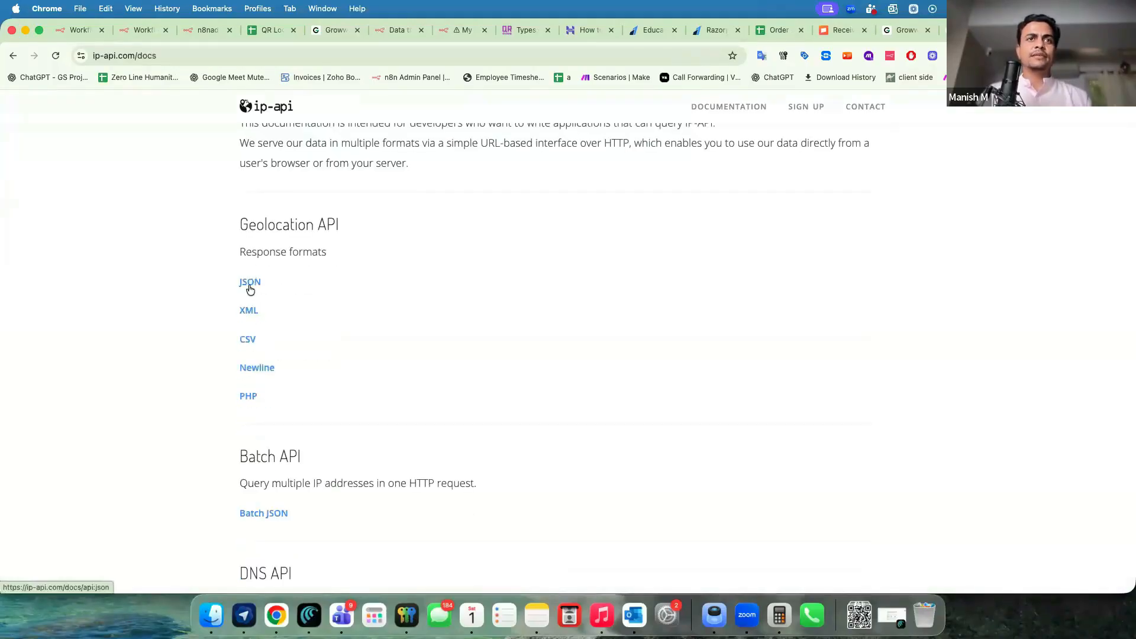
{"action": "left_click", "coordinate": [250, 283]}
{"action": "scroll", "coordinate": [256, 378], "scroll_direction": "down", "scroll_amount": 6}
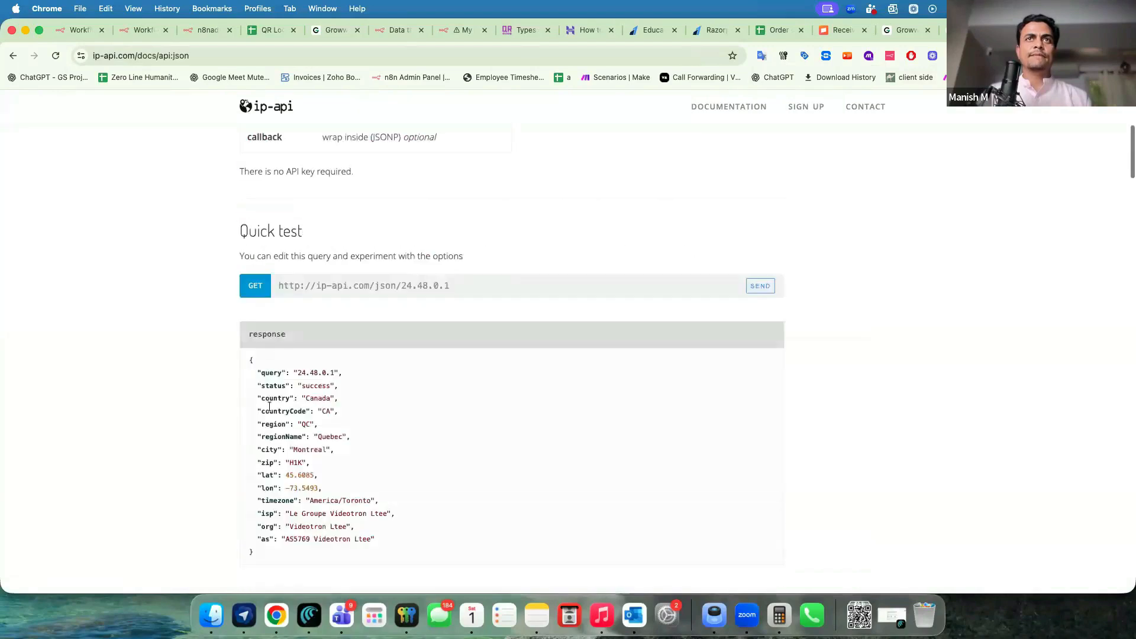
{"action": "mouse_move", "coordinate": [279, 235]}
{"action": "left_mouse_down"}
{"action": "mouse_move", "coordinate": [434, 243]}
{"action": "mouse_move", "coordinate": [272, 238]}
{"action": "left_mouse_up"}
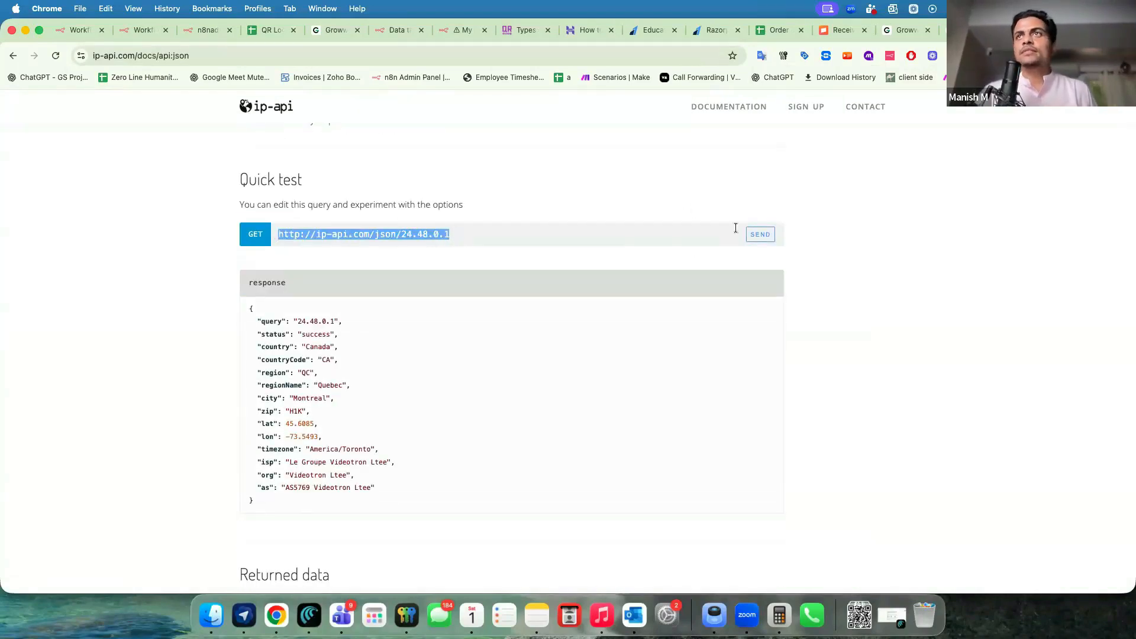
{"action": "triple_click", "coordinate": [629, 232]}
{"action": "key", "text": "super+c"}
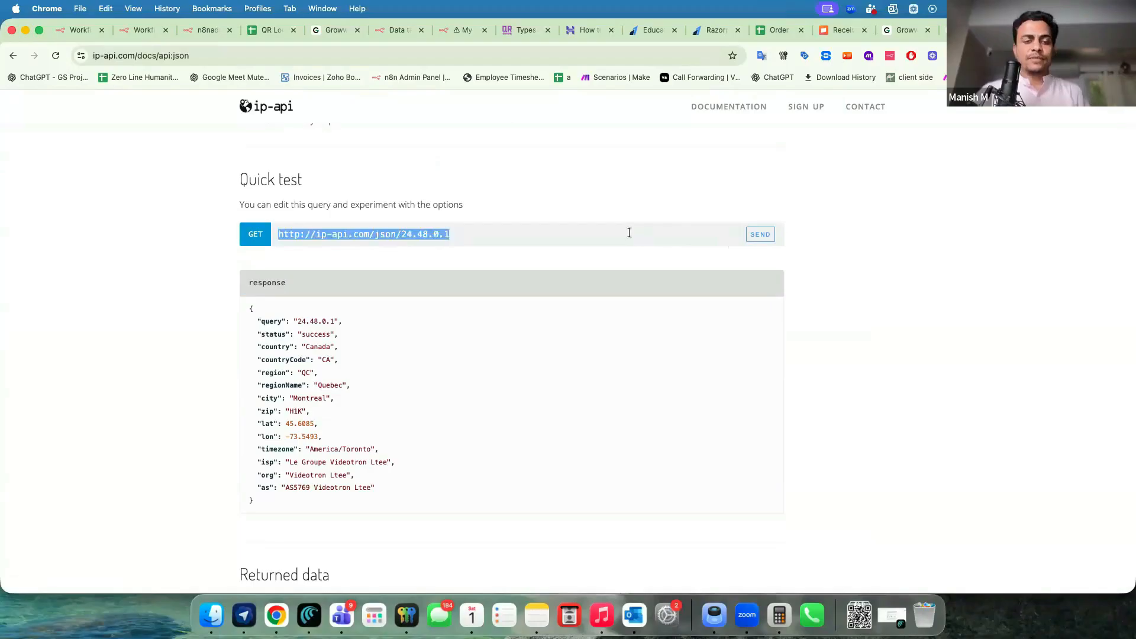
{"action": "left_click", "coordinate": [539, 183]}
{"action": "scroll", "coordinate": [470, 315], "scroll_direction": "down", "scroll_amount": 3}
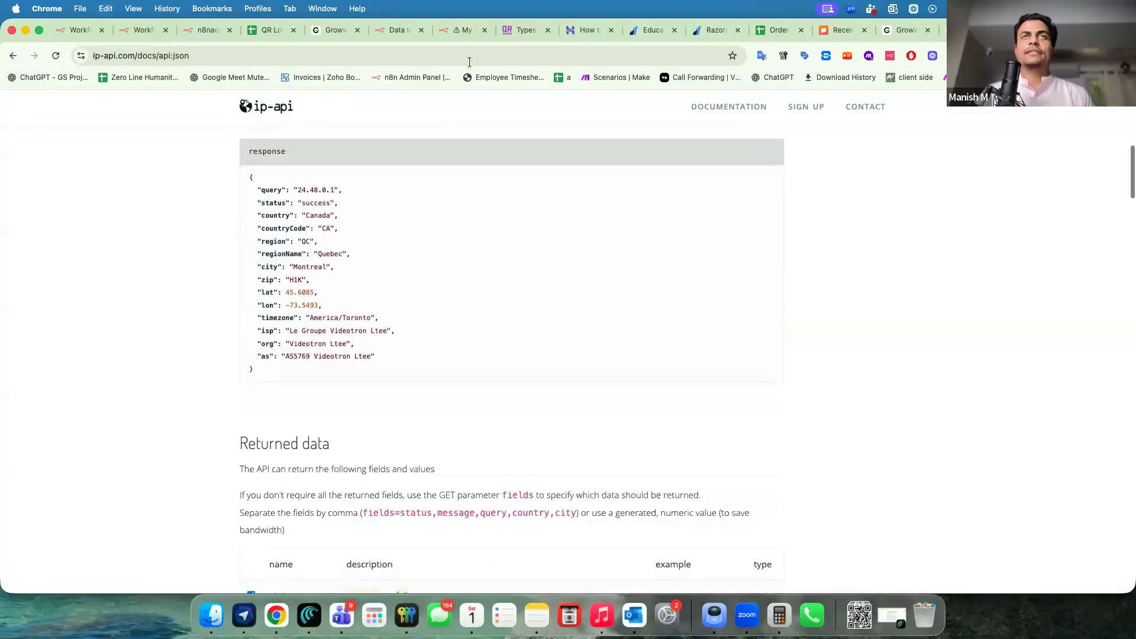
{"action": "left_click", "coordinate": [449, 39]}
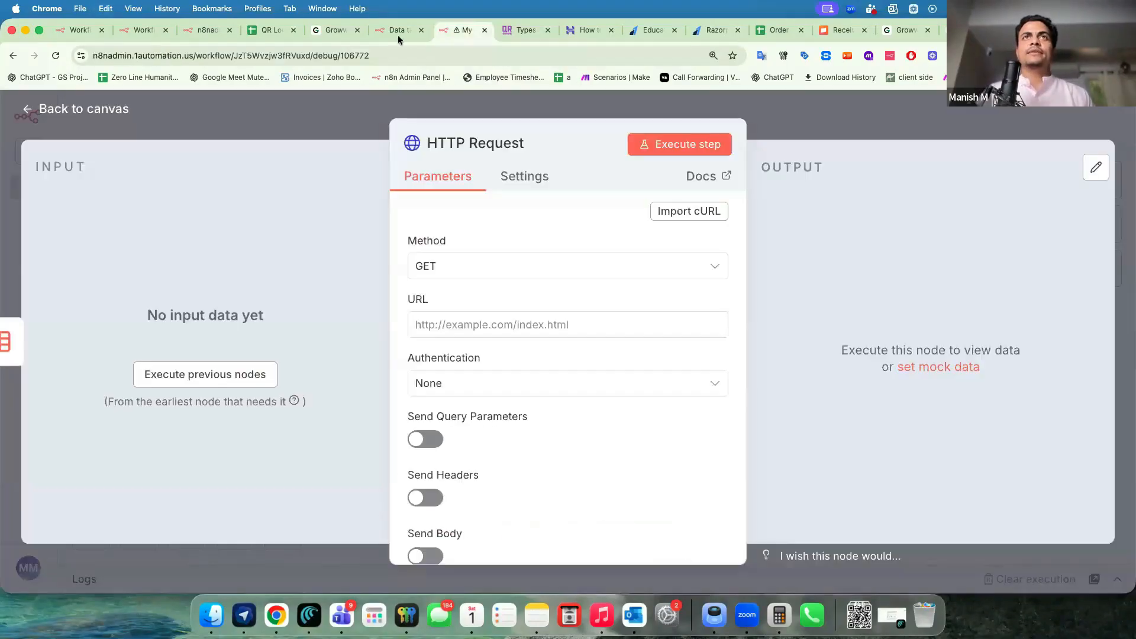
{"action": "left_click", "coordinate": [491, 326]}
{"action": "key", "text": "super+v"}
{"action": "left_click_drag", "start_coordinate": [527, 325], "coordinate": [595, 323]}
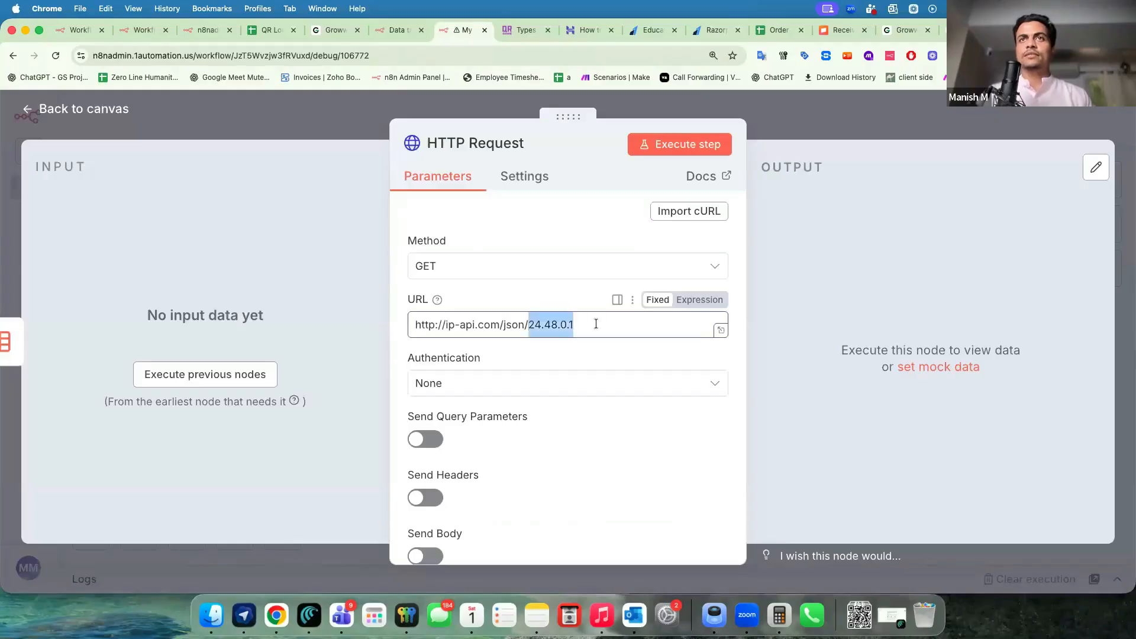
{"action": "left_click", "coordinate": [229, 391]}
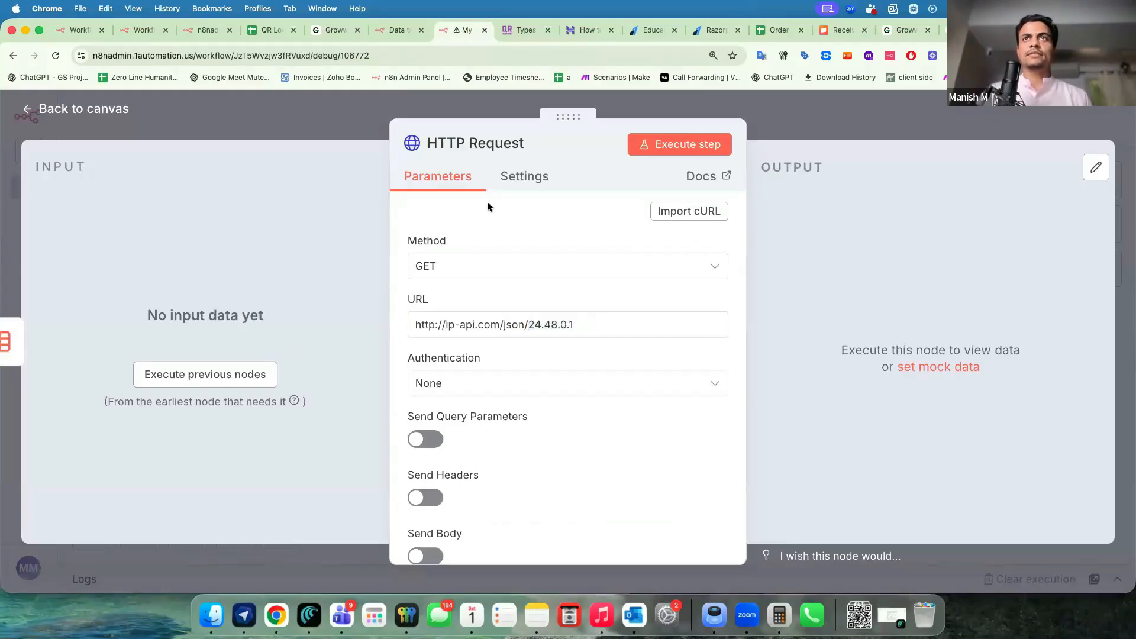
{"action": "left_click", "coordinate": [355, 126]}
{"action": "double_click", "coordinate": [586, 376]}
Replace the sample IP 24.48.0.1 with the webhook's body IP-Address expression and run the step.
{"action": "left_click", "coordinate": [241, 383]}
{"action": "left_click_drag", "start_coordinate": [590, 325], "coordinate": [528, 326]}
{"action": "key", "text": "BackSpace"}
{"action": "left_click", "coordinate": [58, 403]}
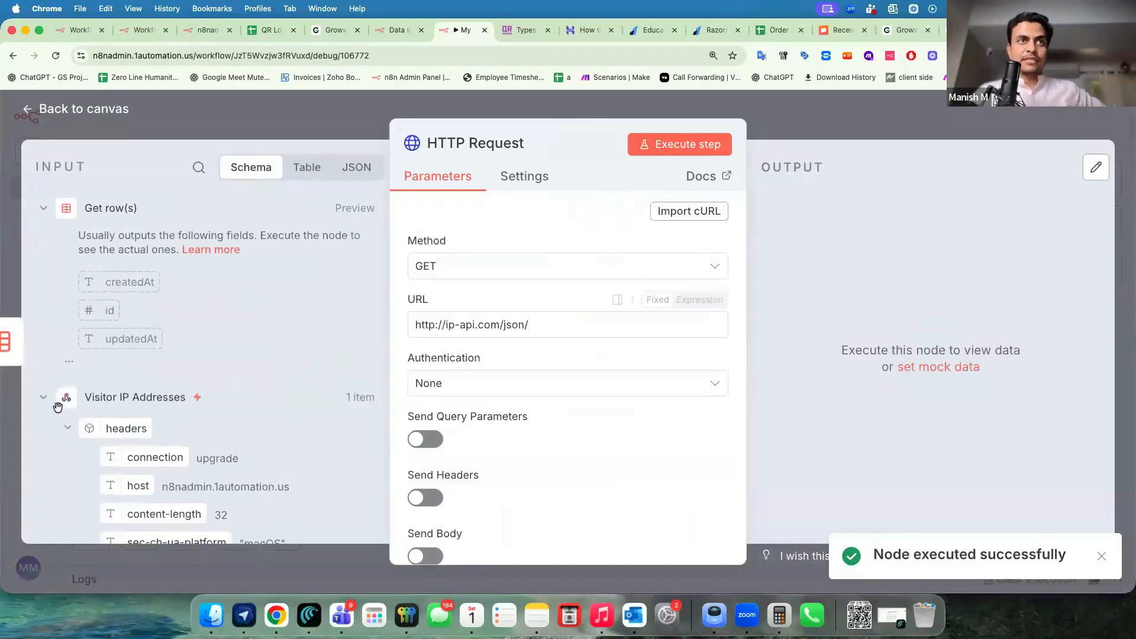
{"action": "scroll", "coordinate": [163, 465], "scroll_direction": "down", "scroll_amount": 15}
{"action": "left_click_drag", "start_coordinate": [148, 376], "coordinate": [559, 323]}
{"action": "left_click", "coordinate": [583, 324]}
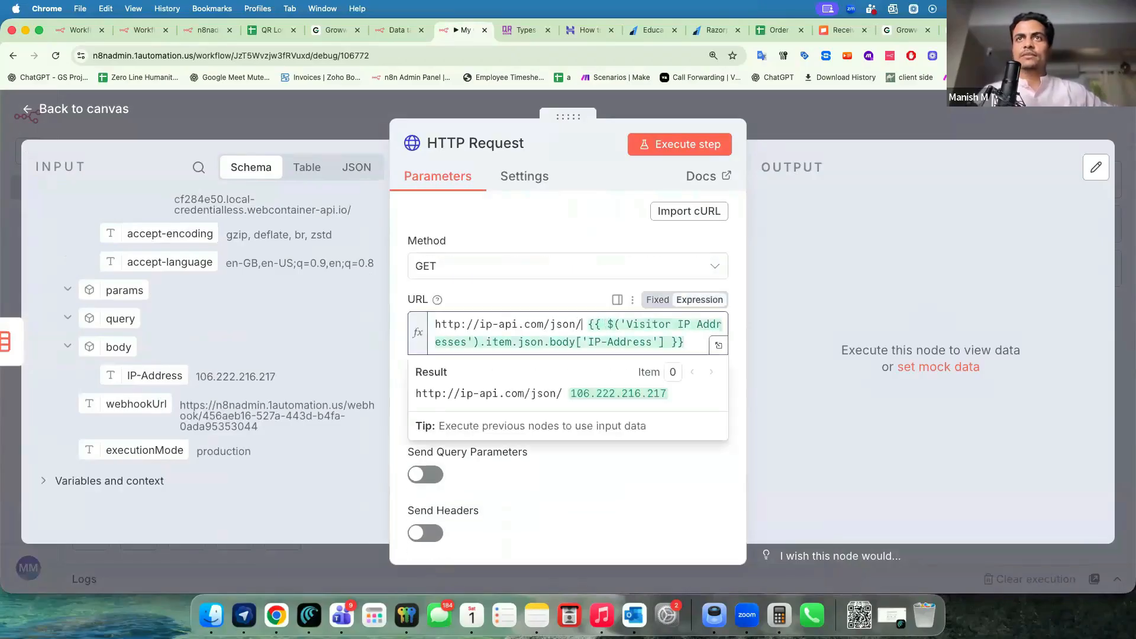
{"action": "key", "text": "BackSpace"}
{"action": "left_click", "coordinate": [668, 144]}
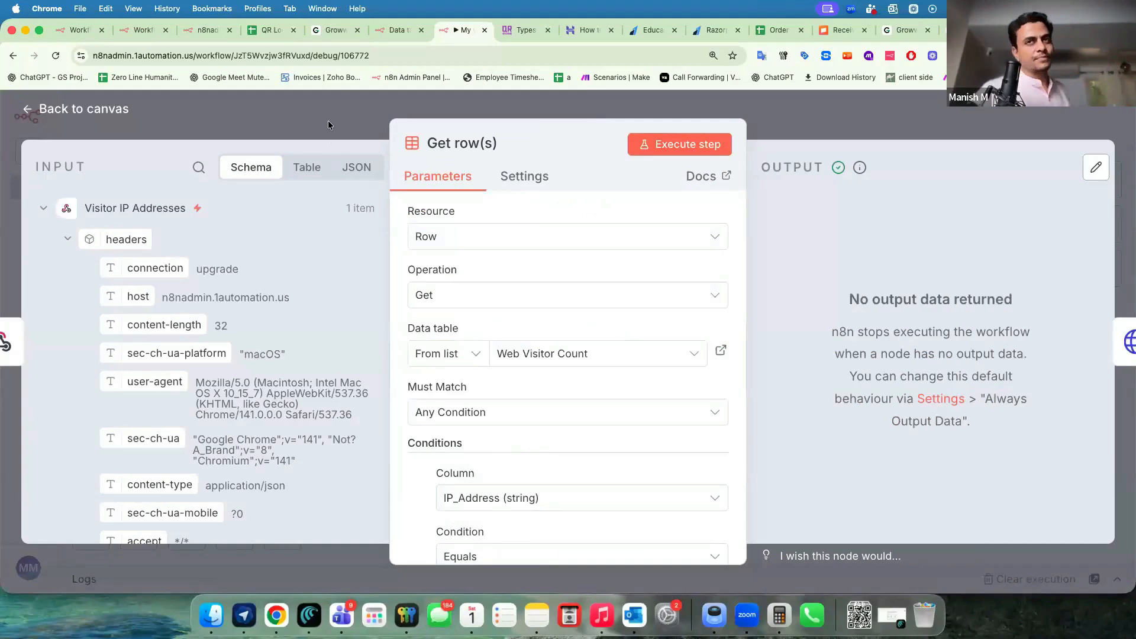
Turn on Always Output Data in the Get row(s) node settings.
{"action": "left_click", "coordinate": [327, 119]}
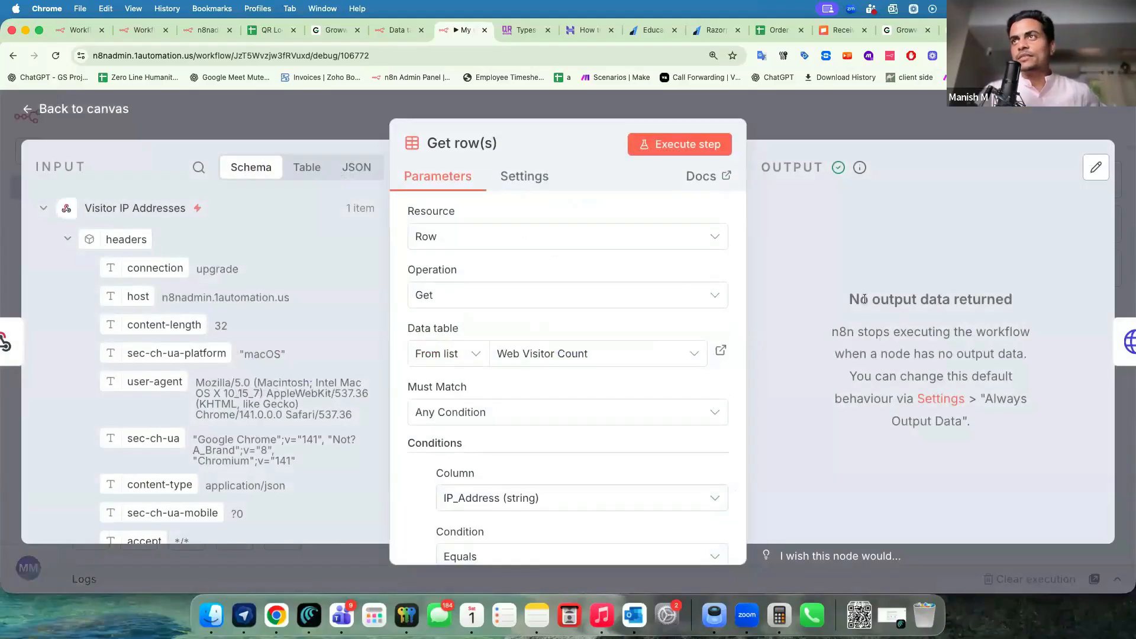
{"action": "left_click_drag", "start_coordinate": [868, 300], "coordinate": [981, 299]}
{"action": "scroll", "coordinate": [518, 432], "scroll_direction": "down", "scroll_amount": 5}
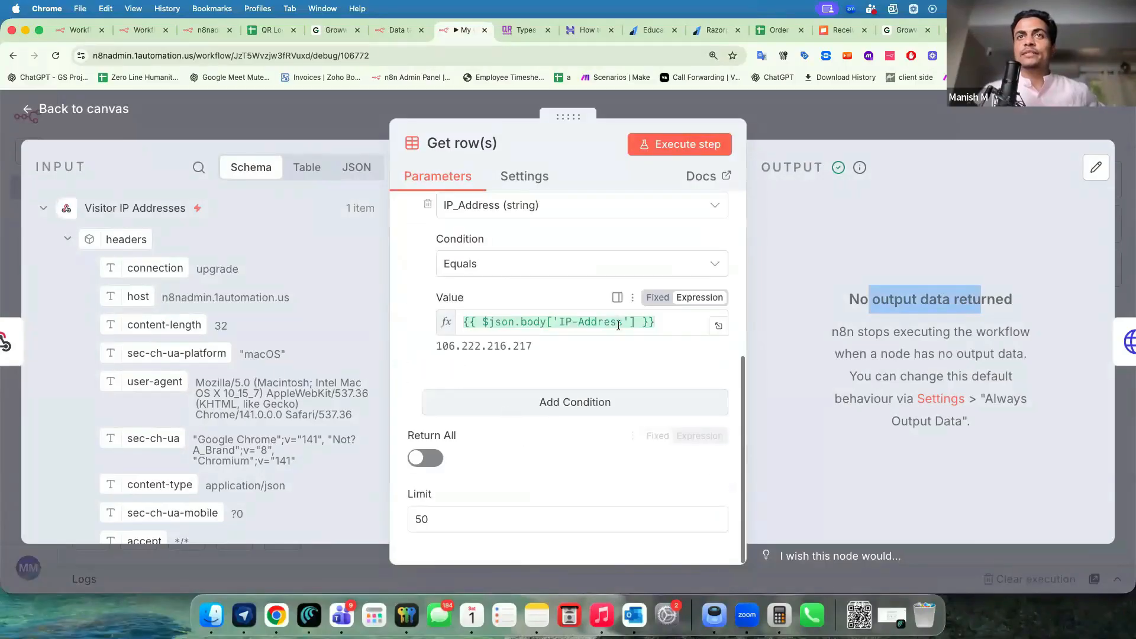
{"action": "left_click", "coordinate": [523, 179]}
{"action": "scroll", "coordinate": [432, 237], "scroll_direction": "up", "scroll_amount": 2}
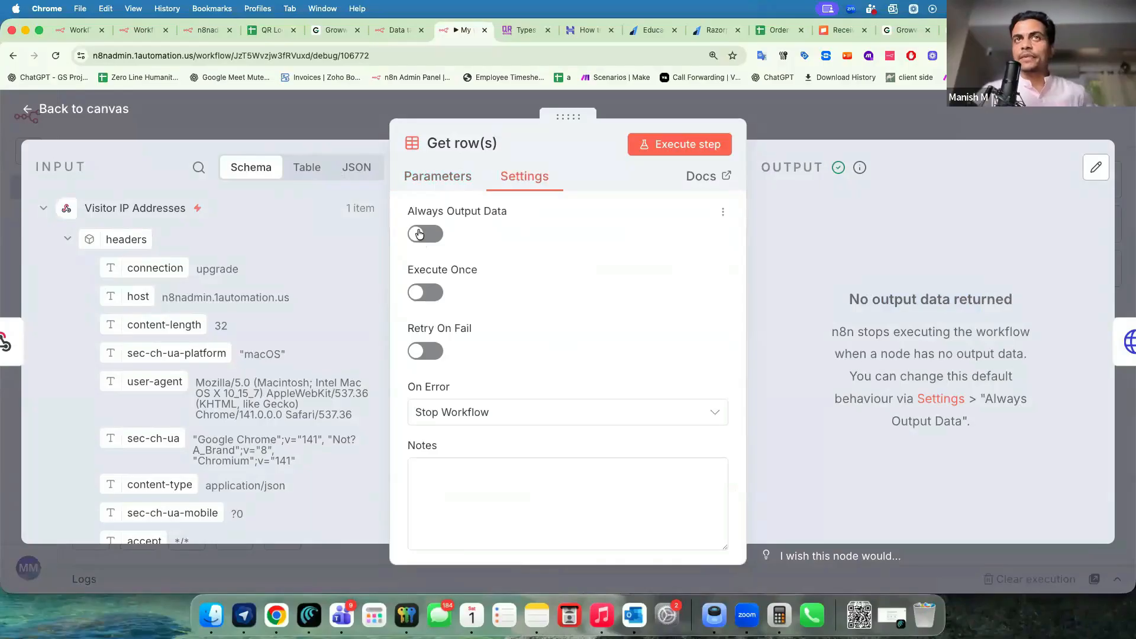
{"action": "left_click", "coordinate": [419, 234]}
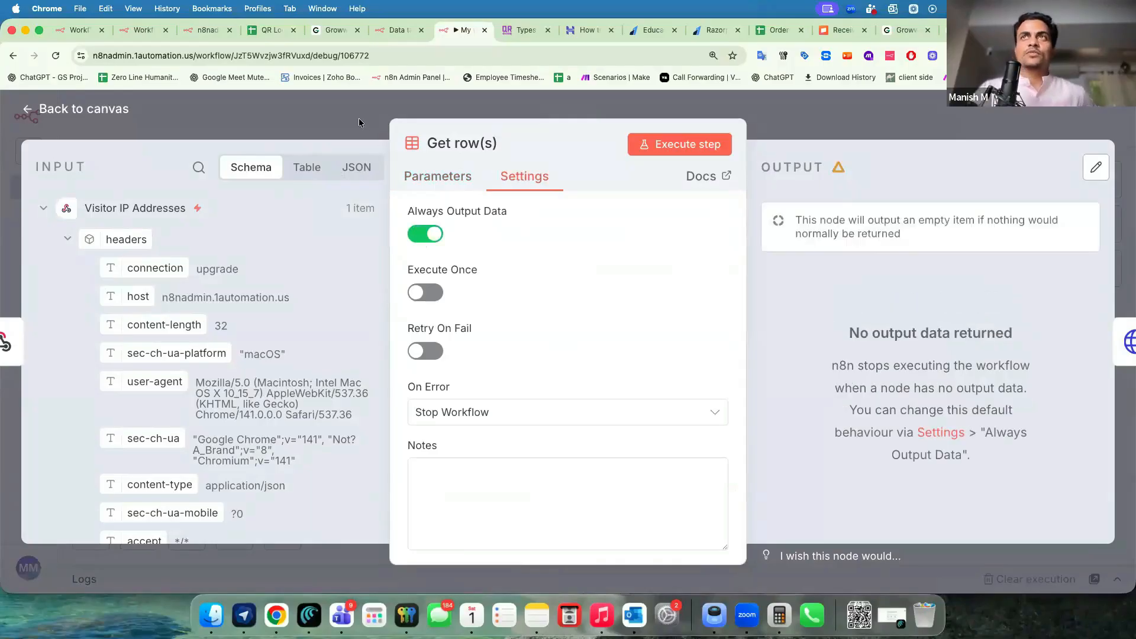
{"action": "left_click", "coordinate": [358, 122]}
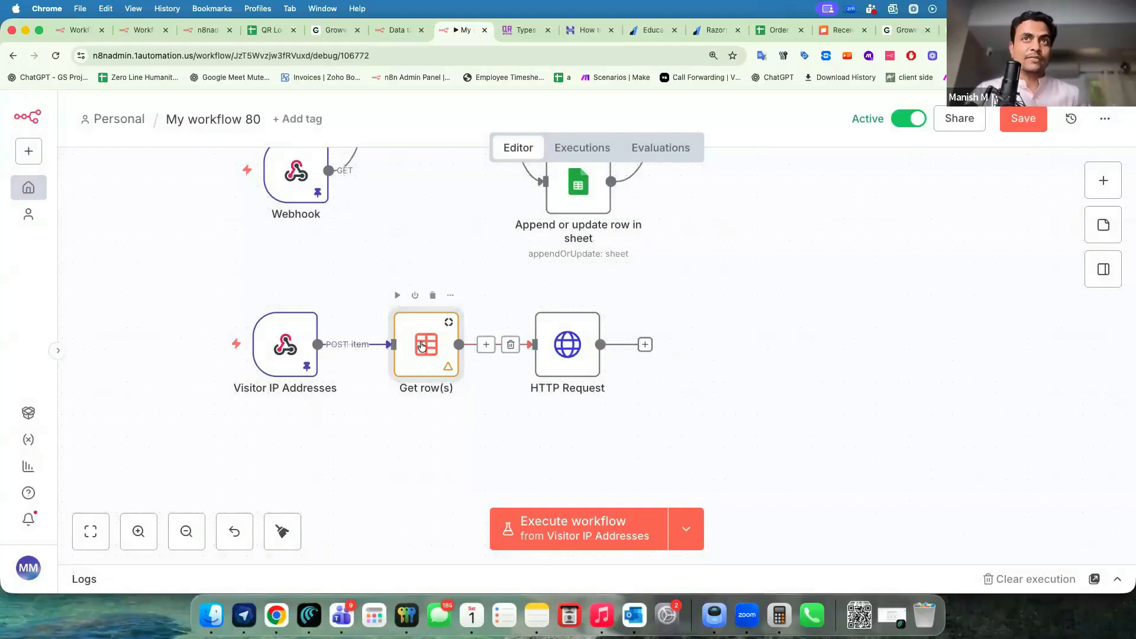
Run the whole workflow and check HTTP Request returns Bhopal, Madhya Pradesh, India geolocation.
{"action": "left_click", "coordinate": [559, 520]}
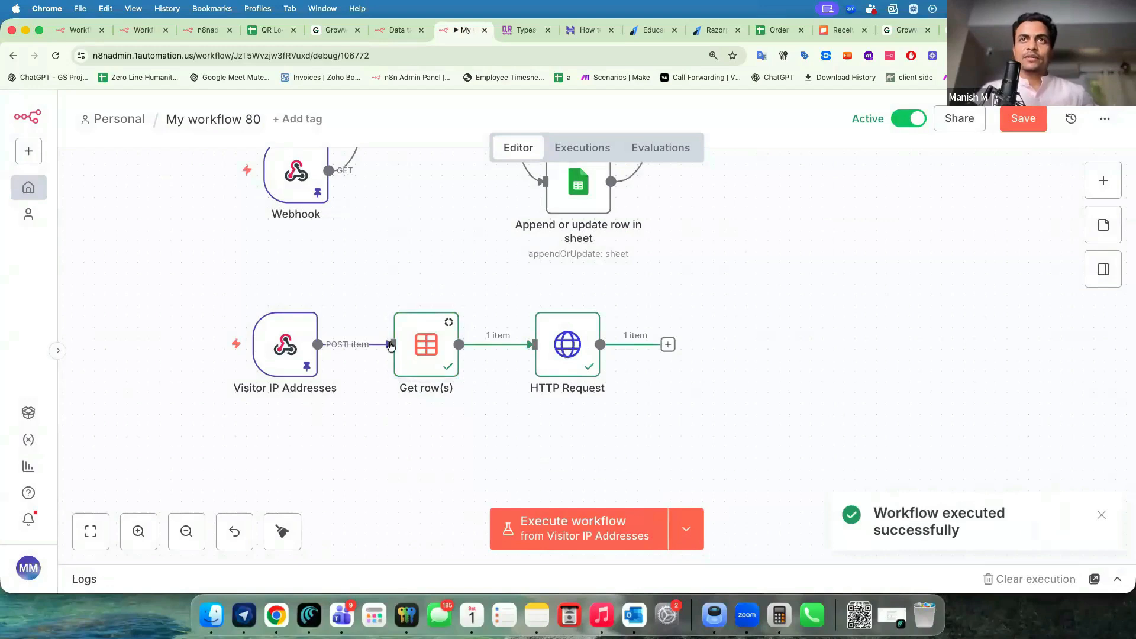
{"action": "double_click", "coordinate": [558, 355]}
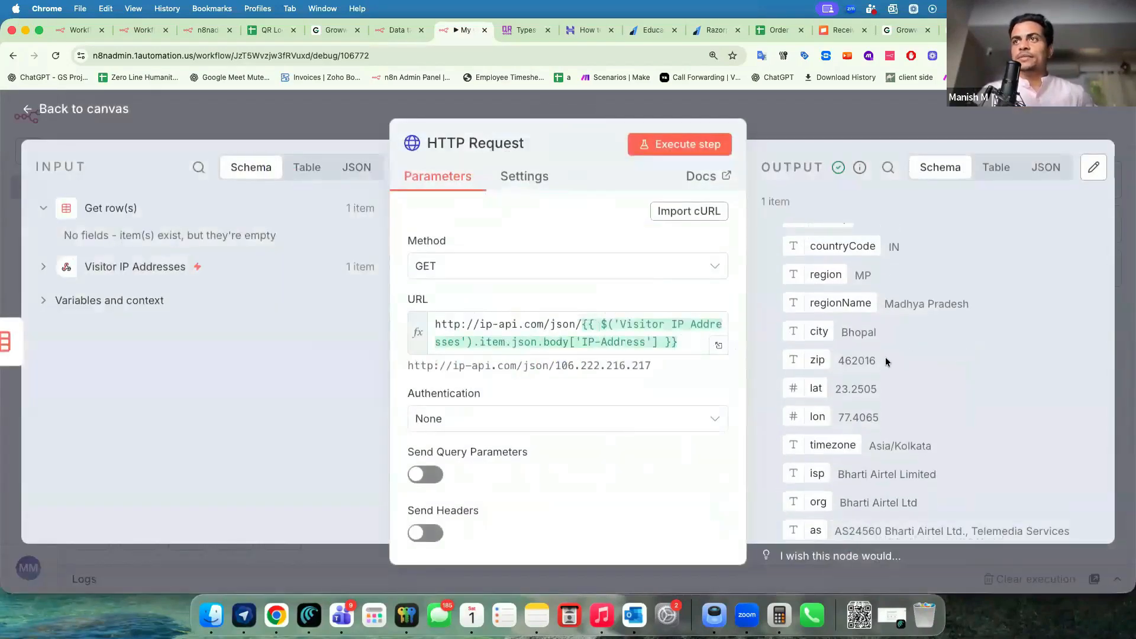
{"action": "scroll", "coordinate": [885, 357], "scroll_direction": "down", "scroll_amount": 3}
{"action": "triple_click", "coordinate": [838, 400]}
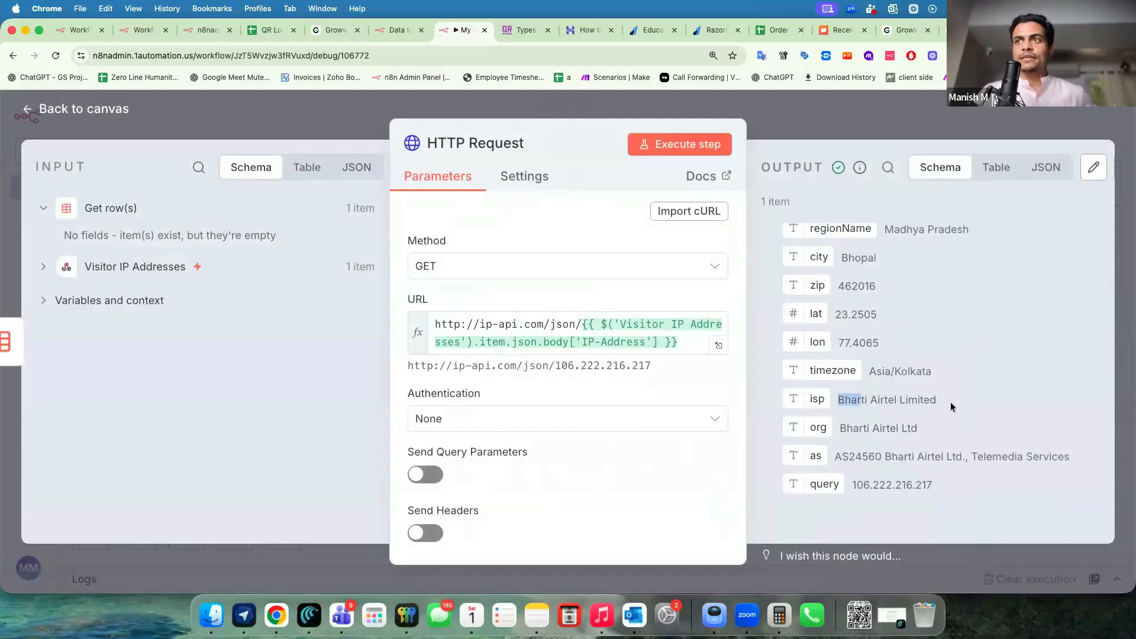
{"action": "left_click", "coordinate": [803, 117]}
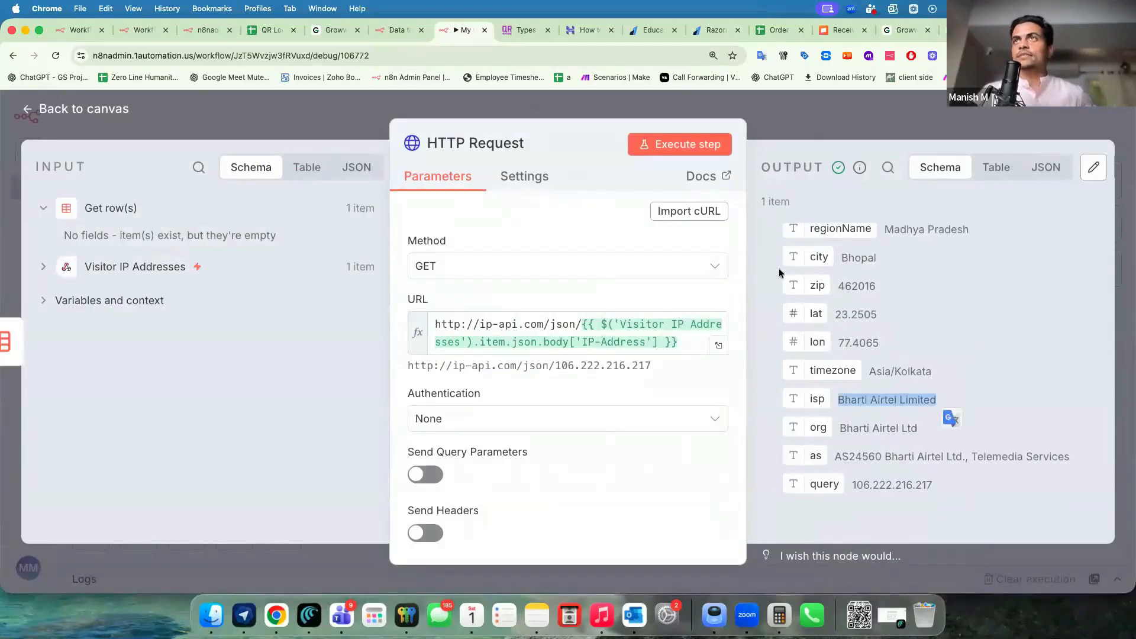
{"action": "scroll", "coordinate": [646, 315], "scroll_direction": "right", "scroll_amount": 3}
Add a Data table Upsert row(s) step after HTTP Request, targeting the Web Visitor Count table.
{"action": "left_click", "coordinate": [524, 342]}
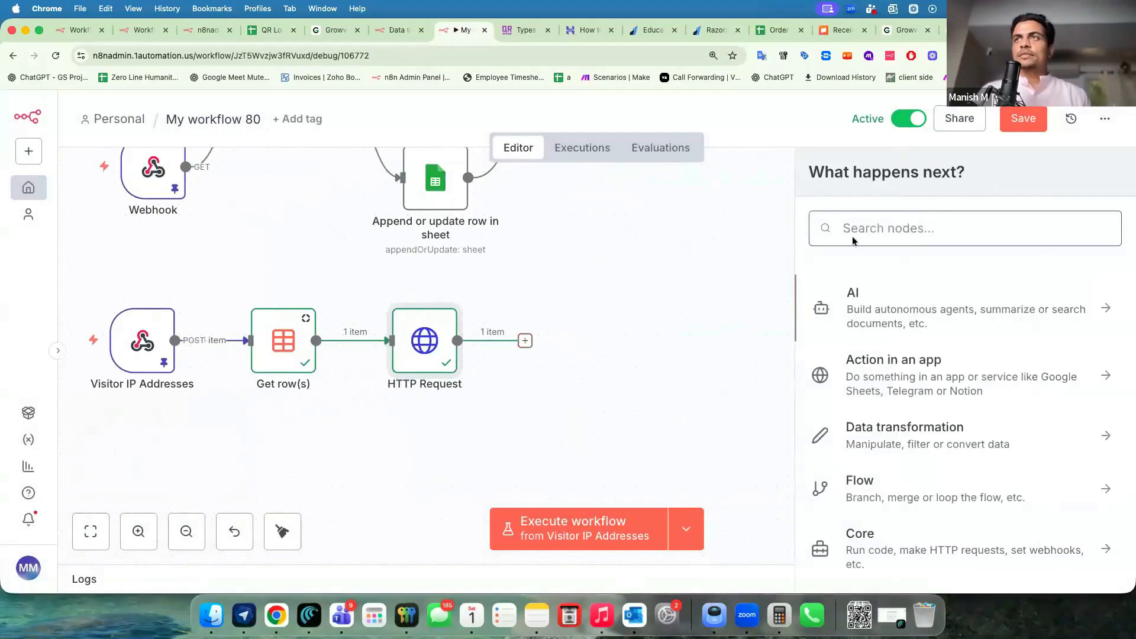
{"action": "type", "text": "table"}
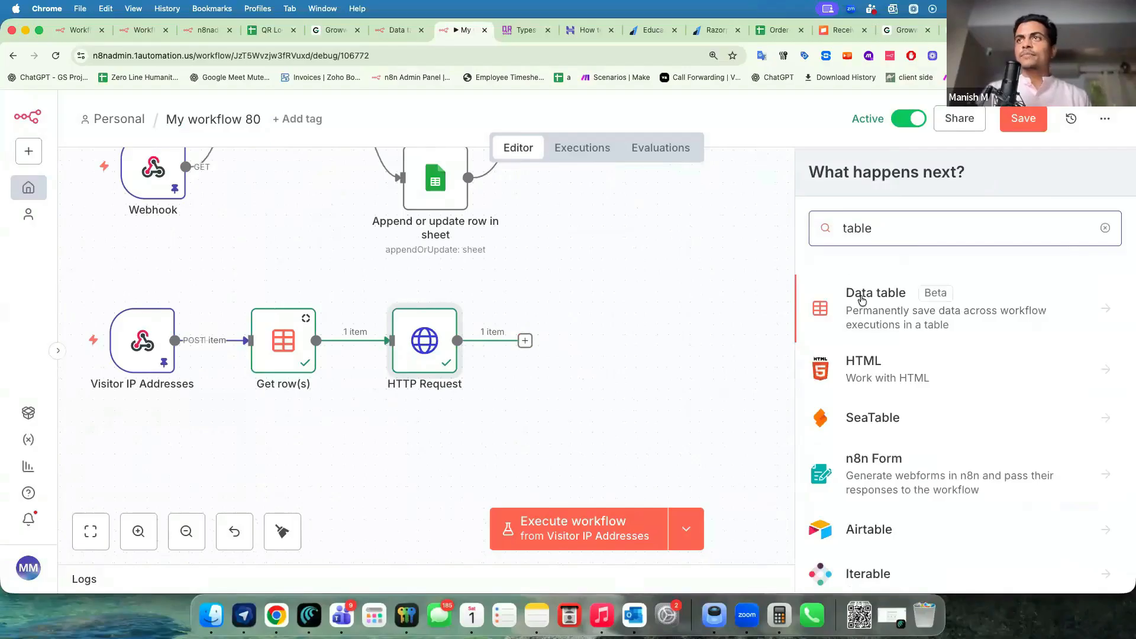
{"action": "left_click", "coordinate": [861, 301]}
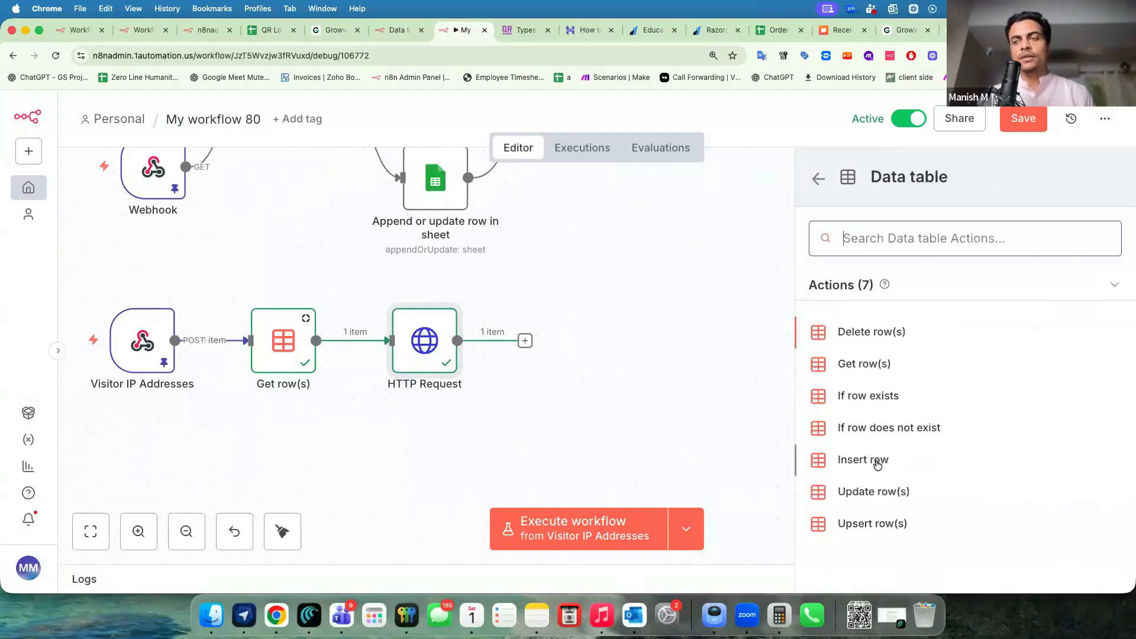
{"action": "left_click", "coordinate": [876, 531]}
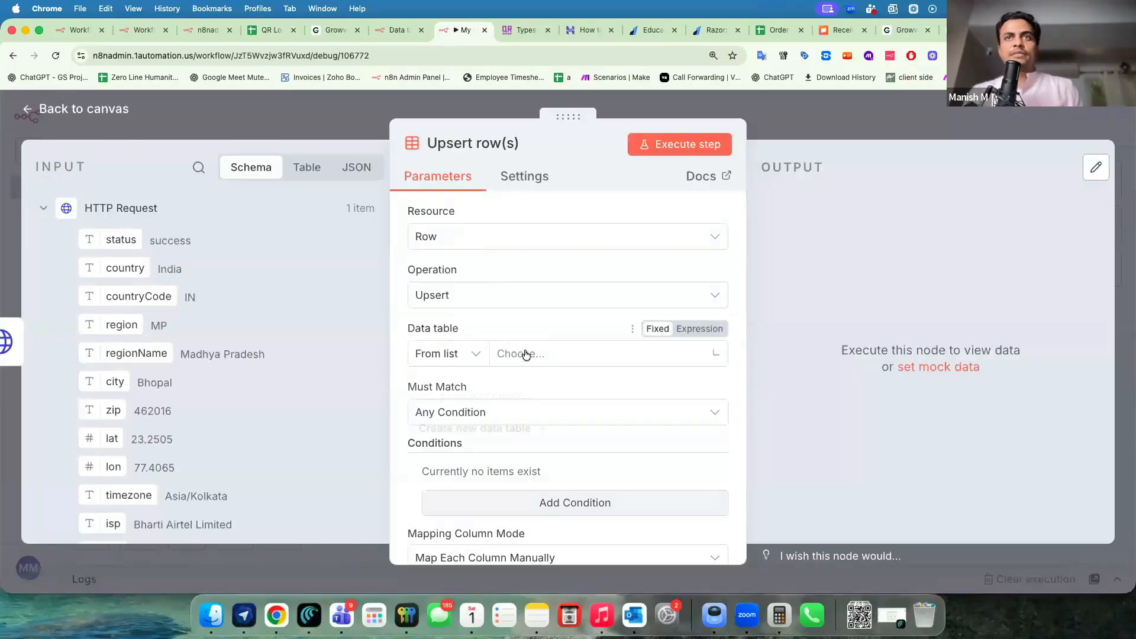
{"action": "left_click", "coordinate": [520, 353]}
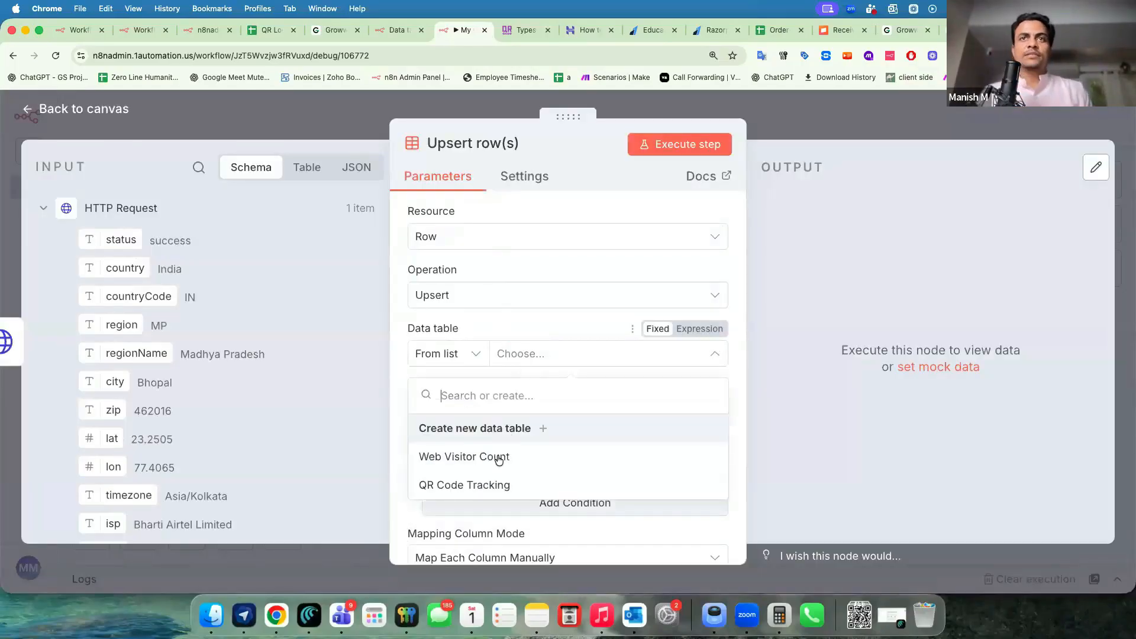
{"action": "left_click", "coordinate": [474, 456]}
{"action": "scroll", "coordinate": [525, 363], "scroll_direction": "down", "scroll_amount": 3}
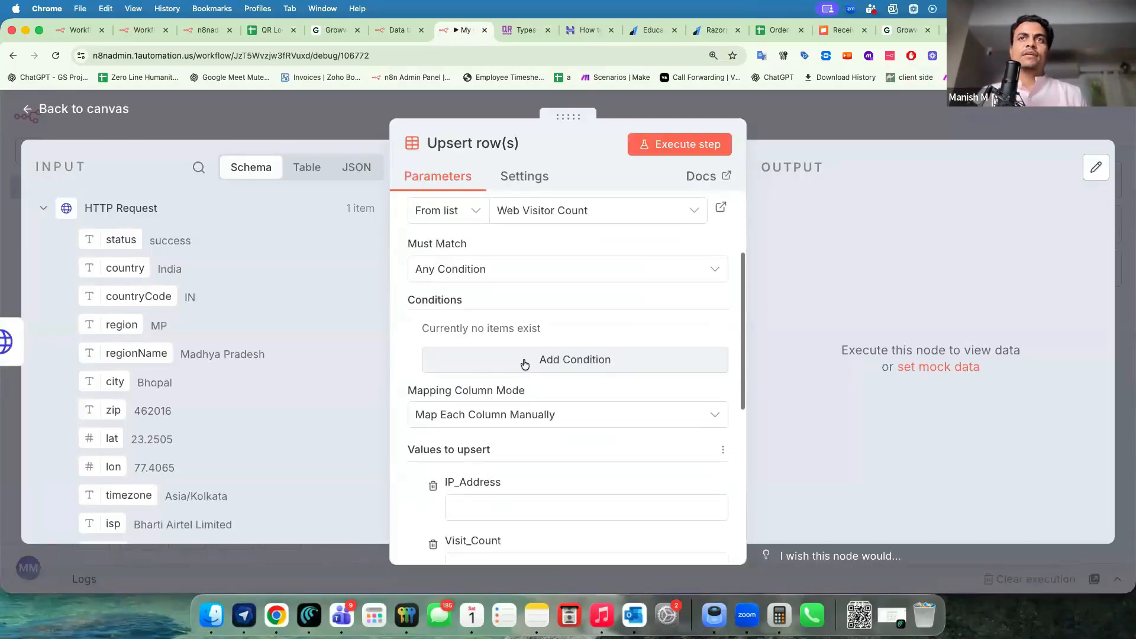
Add an IP_Address match condition whose value is the incoming visitor IP.
{"action": "left_click", "coordinate": [524, 364]}
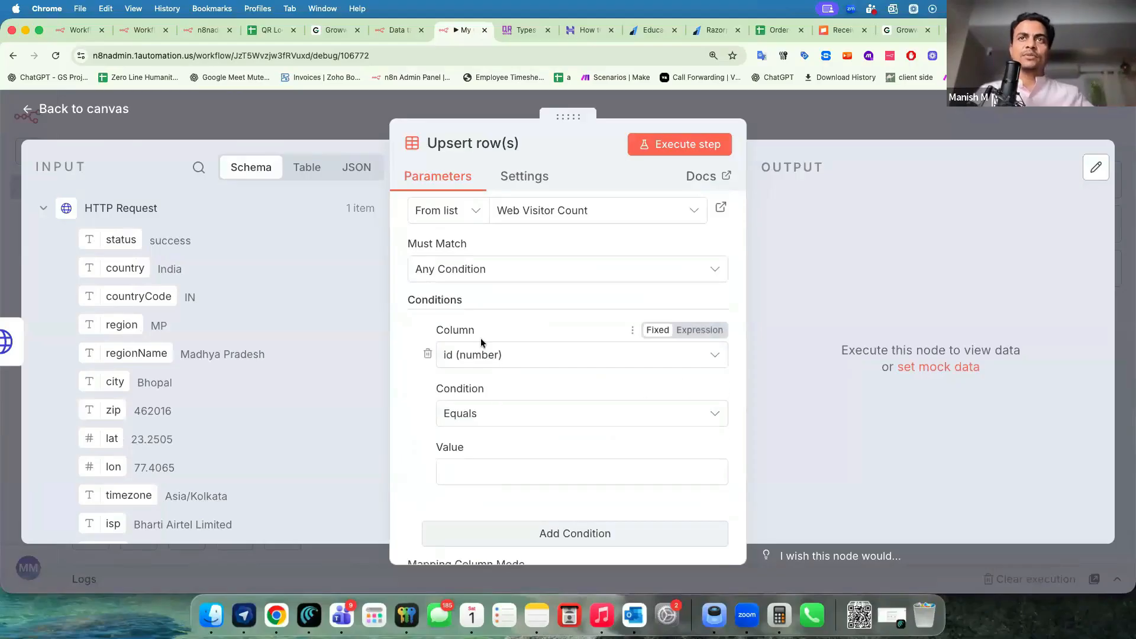
{"action": "left_click", "coordinate": [484, 362]}
{"action": "left_click", "coordinate": [766, 325]}
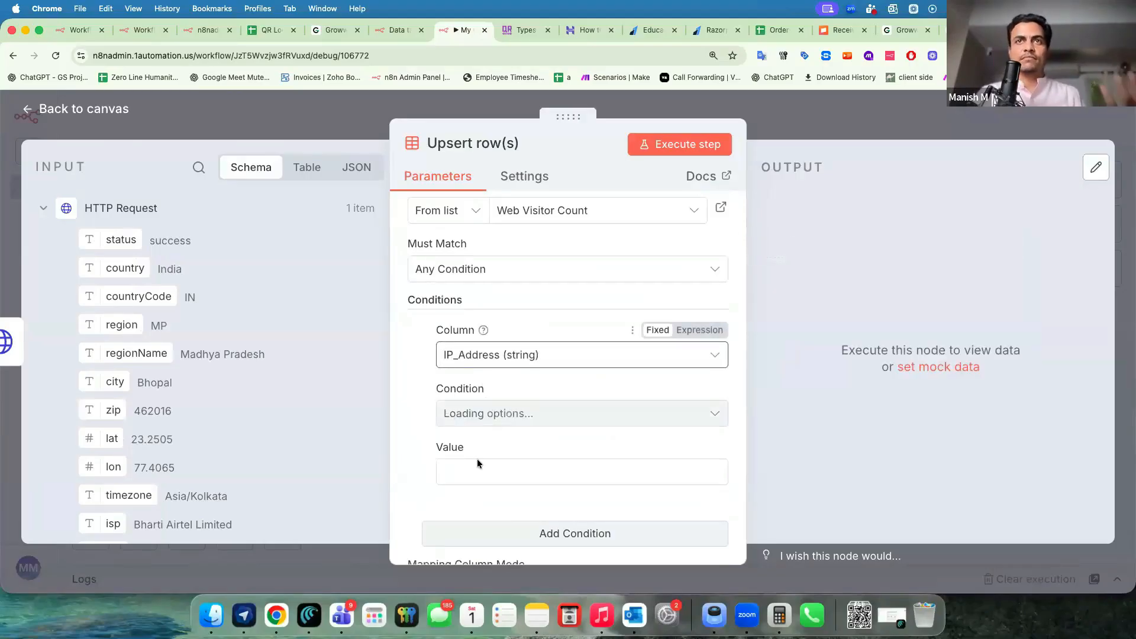
{"action": "left_click", "coordinate": [465, 471]}
{"action": "scroll", "coordinate": [59, 439], "scroll_direction": "down", "scroll_amount": 5}
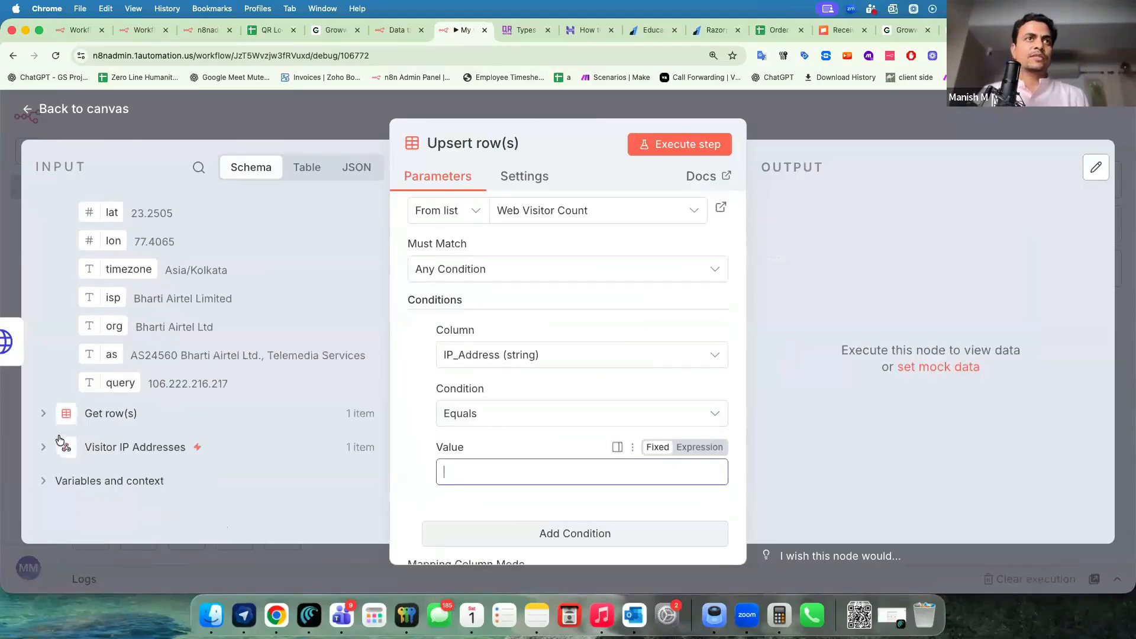
{"action": "left_click", "coordinate": [43, 448]}
{"action": "scroll", "coordinate": [153, 432], "scroll_direction": "down", "scroll_amount": 10}
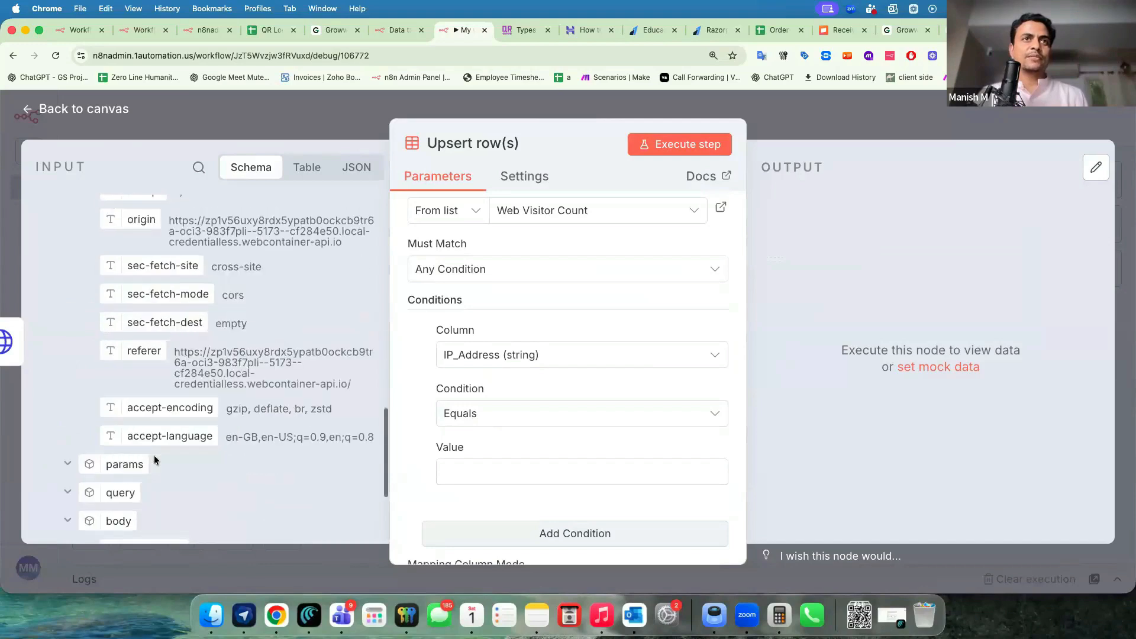
{"action": "left_click_drag", "start_coordinate": [149, 375], "coordinate": [473, 472]}
{"action": "scroll", "coordinate": [472, 347], "scroll_direction": "down", "scroll_amount": 5}
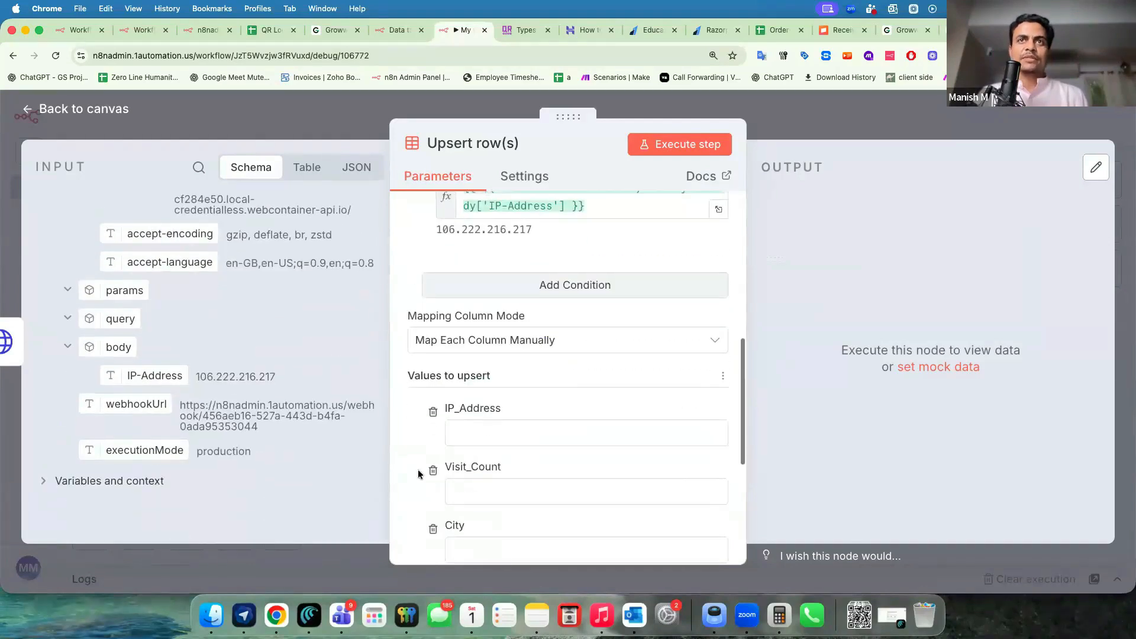
Fill the IP_Address column with the incoming IP-Address and set Visit_Count to 1.
{"action": "left_click", "coordinate": [471, 348]}
{"action": "scroll", "coordinate": [286, 370], "scroll_direction": "up", "scroll_amount": 1}
{"action": "left_click_drag", "start_coordinate": [154, 420], "coordinate": [473, 343]}
{"action": "left_click", "coordinate": [475, 434]}
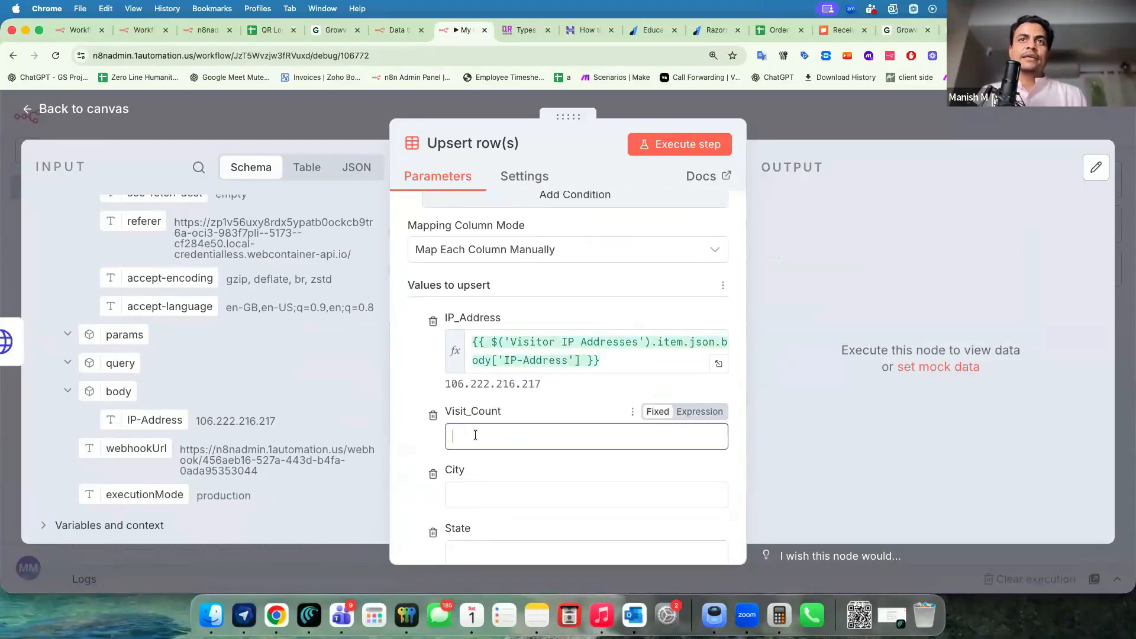
{"action": "scroll", "coordinate": [203, 395], "scroll_direction": "up", "scroll_amount": 8}
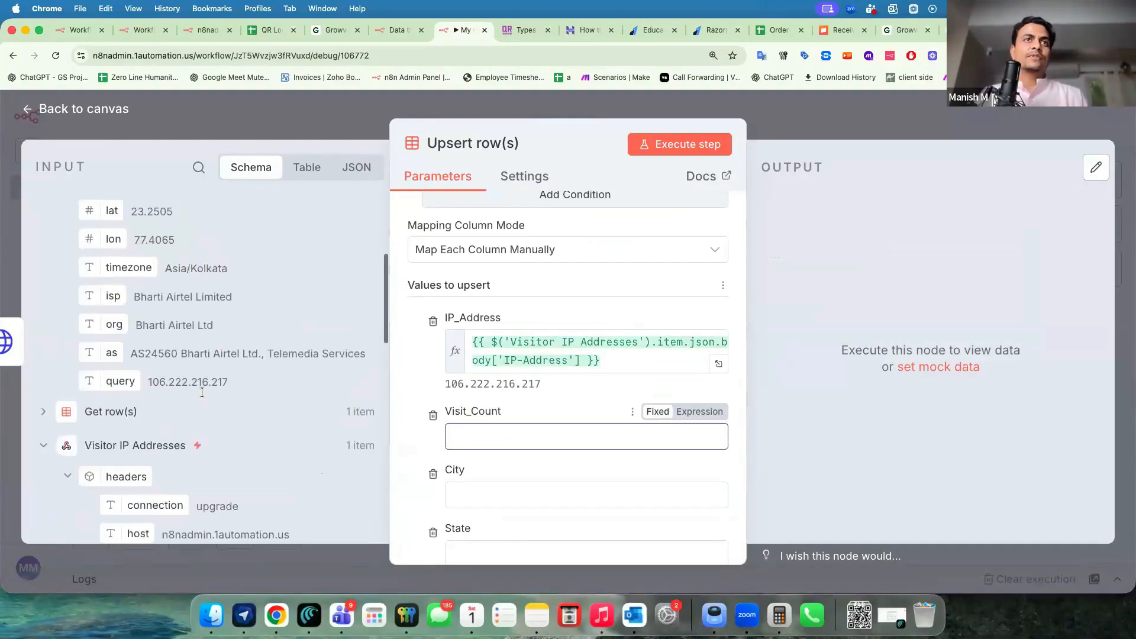
{"action": "left_click", "coordinate": [67, 441]}
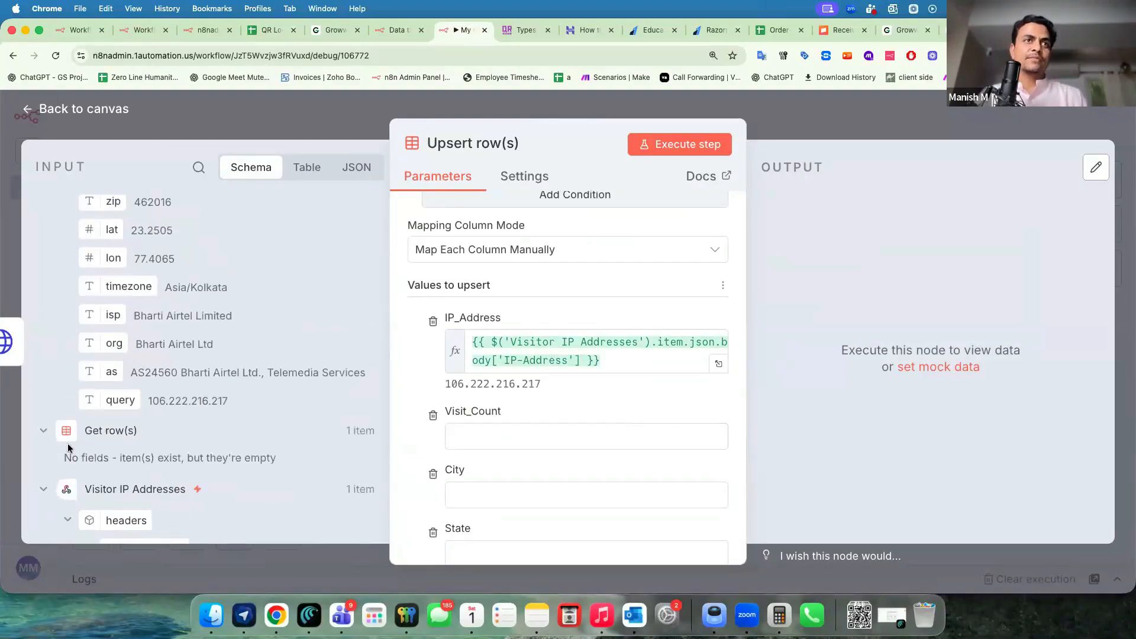
{"action": "left_click", "coordinate": [467, 433]}
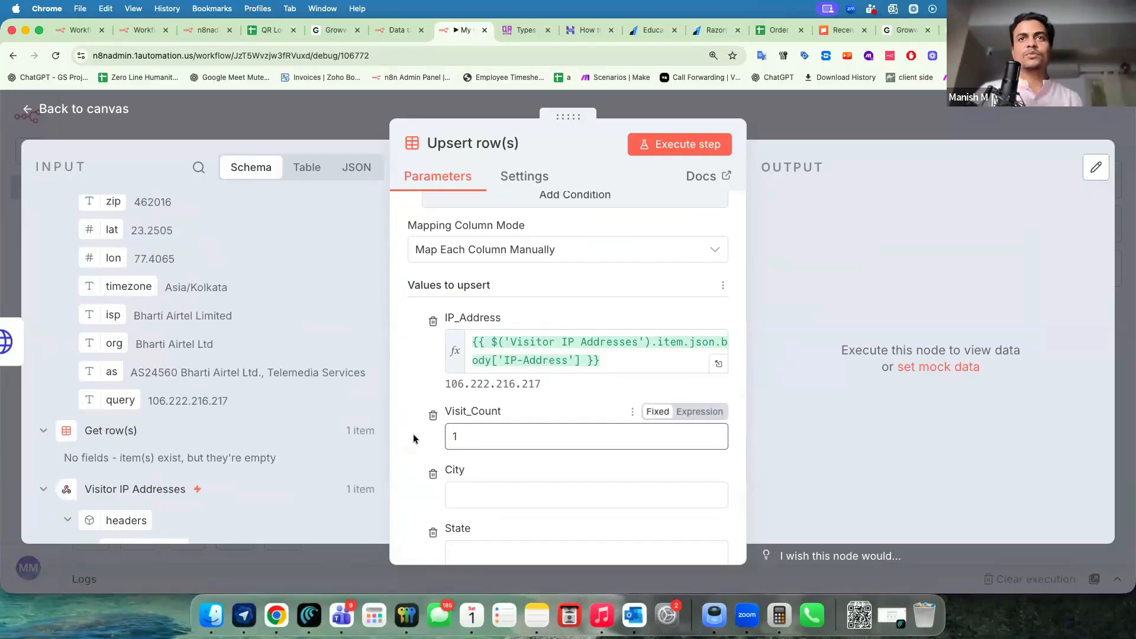
{"action": "scroll", "coordinate": [413, 444], "scroll_direction": "down", "scroll_amount": 2}
{"action": "scroll", "coordinate": [213, 329], "scroll_direction": "up", "scroll_amount": 5}
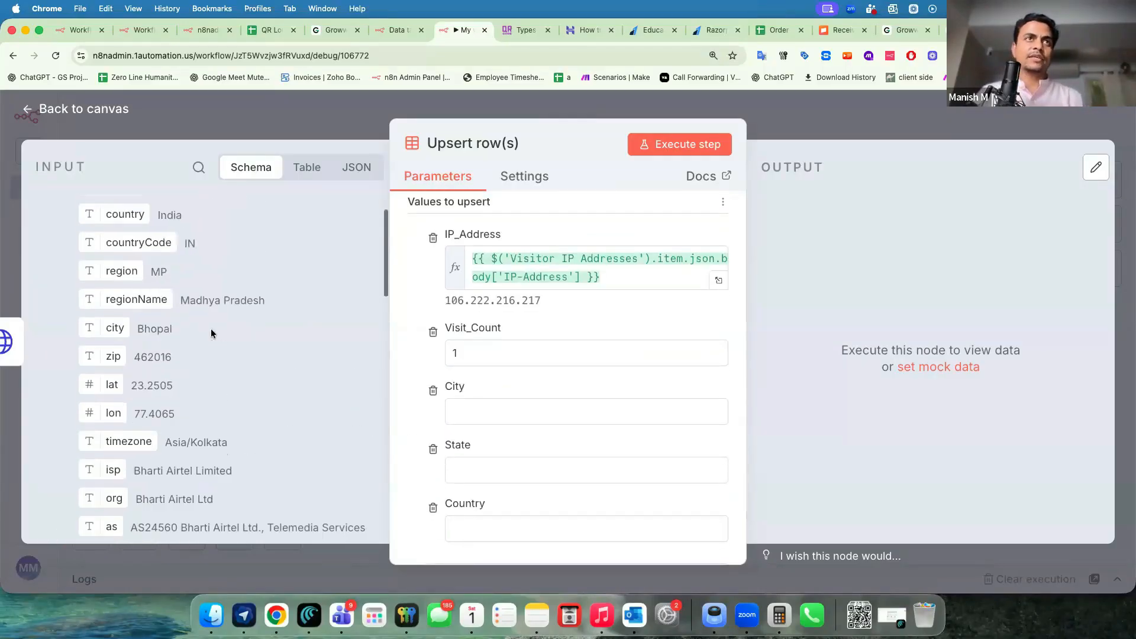
Map the incoming city, regionName and country into the City, State and Country columns.
{"action": "left_click_drag", "start_coordinate": [95, 359], "coordinate": [460, 421]}
{"action": "left_click_drag", "start_coordinate": [117, 303], "coordinate": [521, 486]}
{"action": "scroll", "coordinate": [468, 548], "scroll_direction": "down", "scroll_amount": 3}
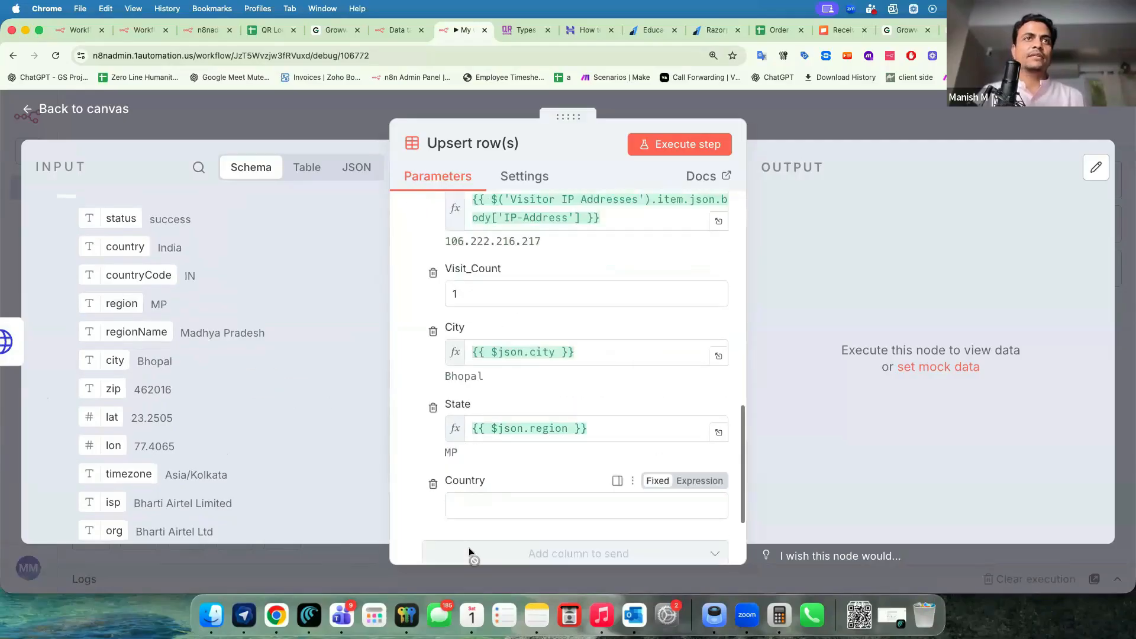
{"action": "left_click", "coordinate": [465, 492]}
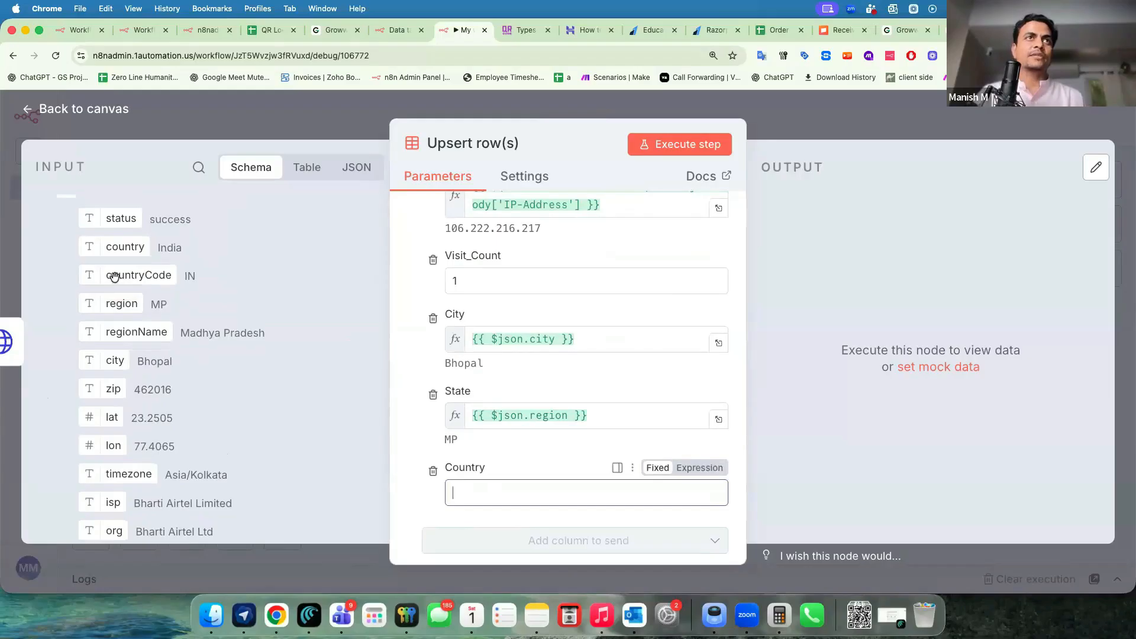
{"action": "left_click_drag", "start_coordinate": [412, 402], "coordinate": [449, 491]}
{"action": "triple_click", "coordinate": [626, 414]}
{"action": "key", "text": "BackSpace"}
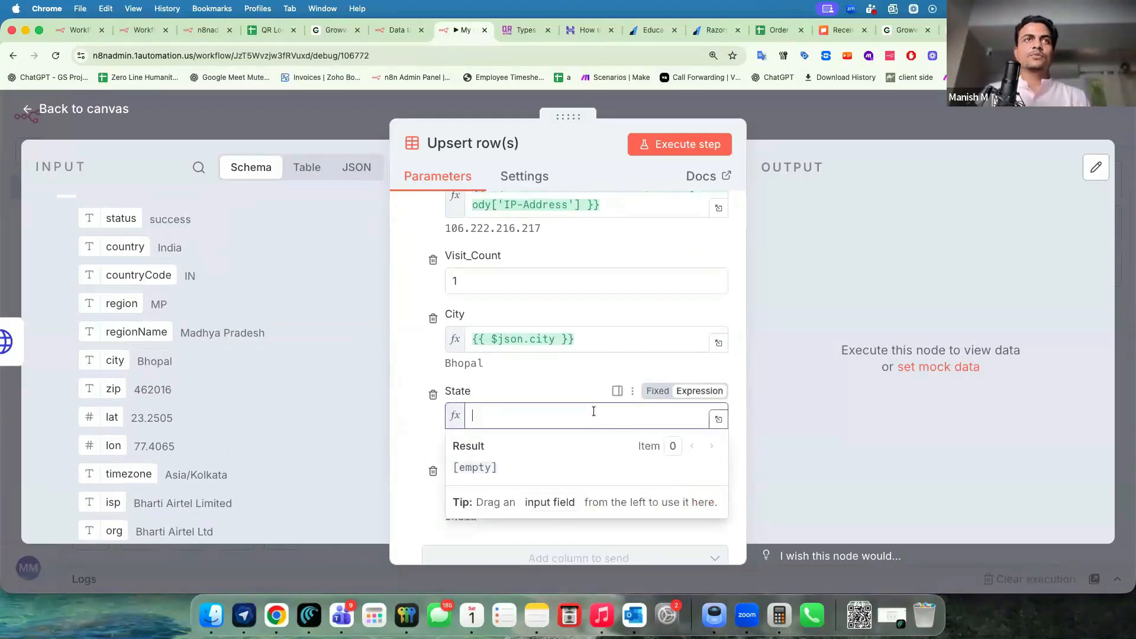
{"action": "left_click_drag", "start_coordinate": [373, 356], "coordinate": [522, 395]}
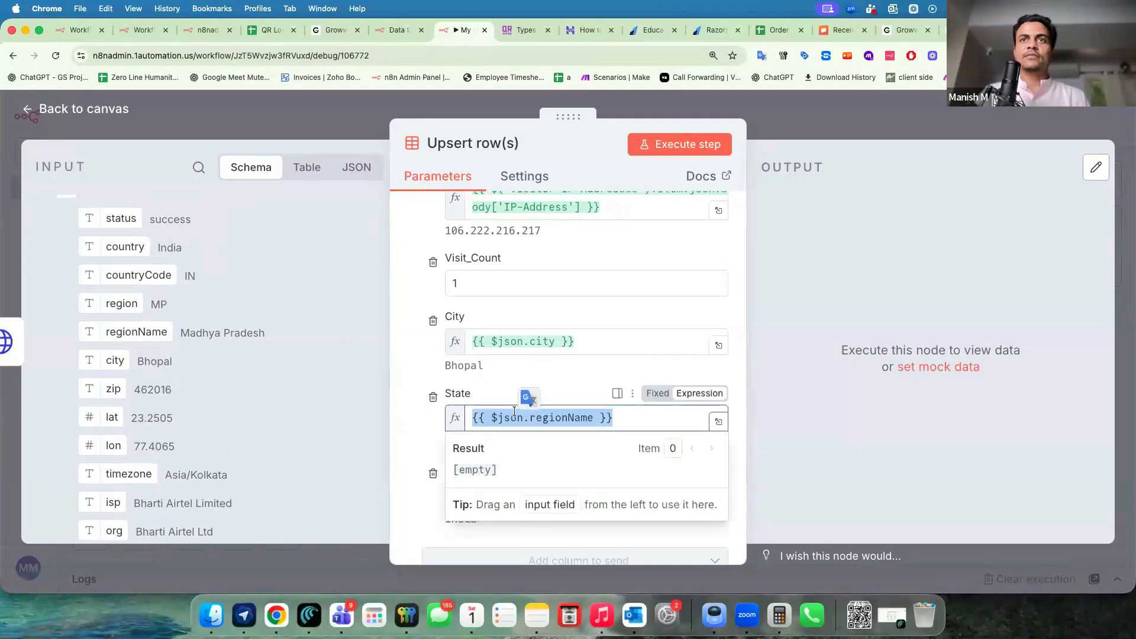
{"action": "key", "text": "Escape"}
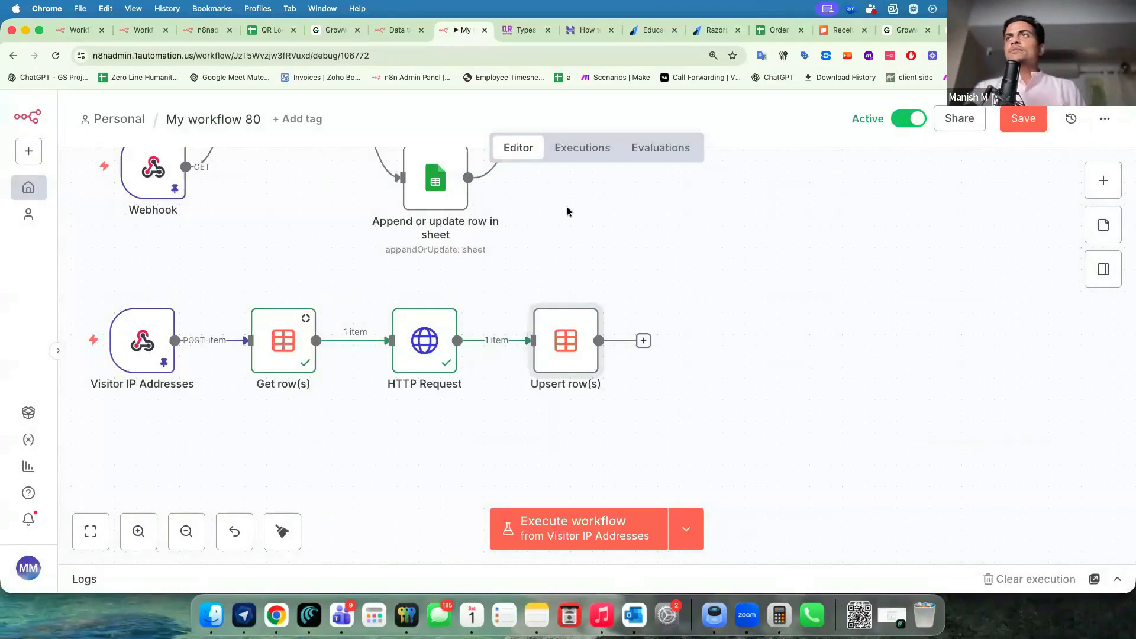
Run the workflow and inspect the Upsert row(s) output and the Get row(s) input fields.
{"action": "left_click", "coordinate": [588, 527]}
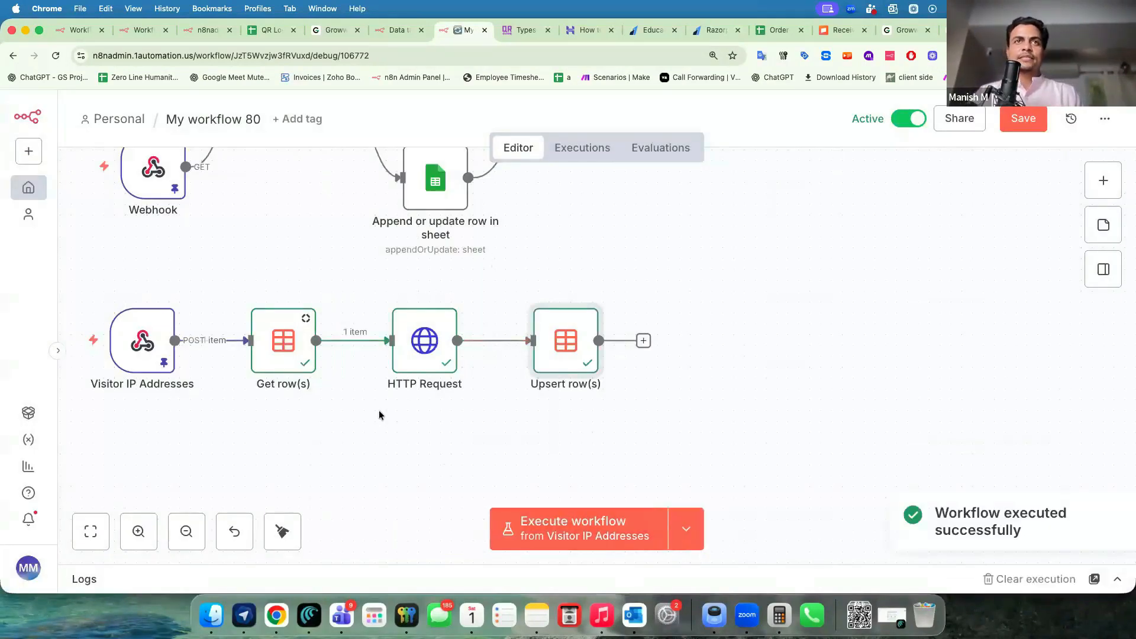
{"action": "double_click", "coordinate": [573, 339]}
{"action": "left_click", "coordinate": [44, 416]}
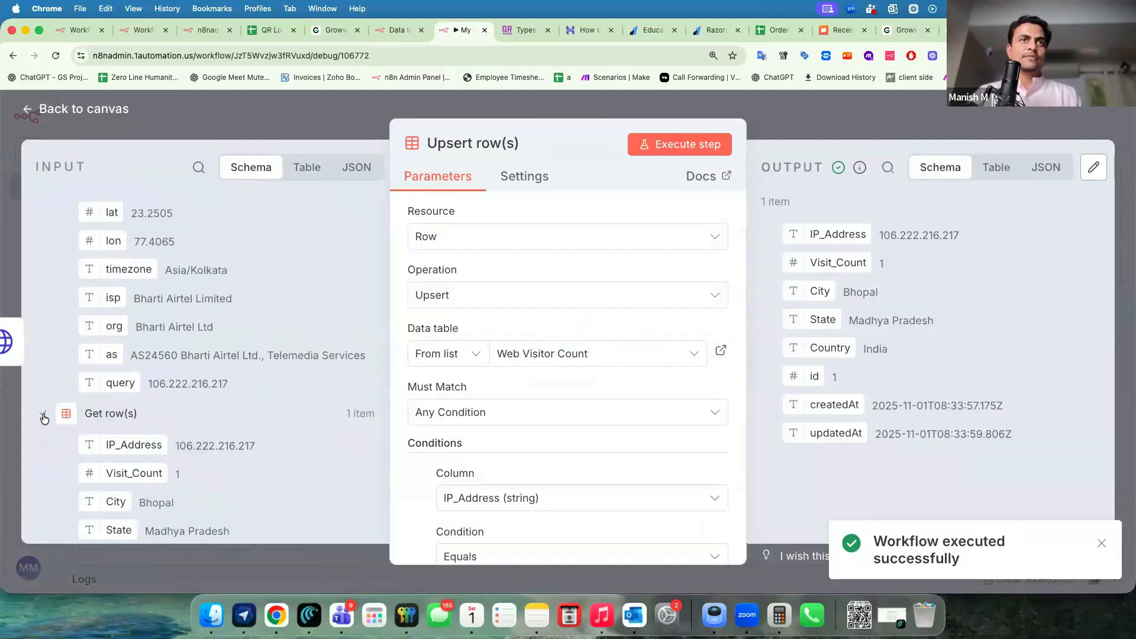
{"action": "scroll", "coordinate": [165, 470], "scroll_direction": "down", "scroll_amount": 3}
{"action": "scroll", "coordinate": [498, 424], "scroll_direction": "down", "scroll_amount": 5}
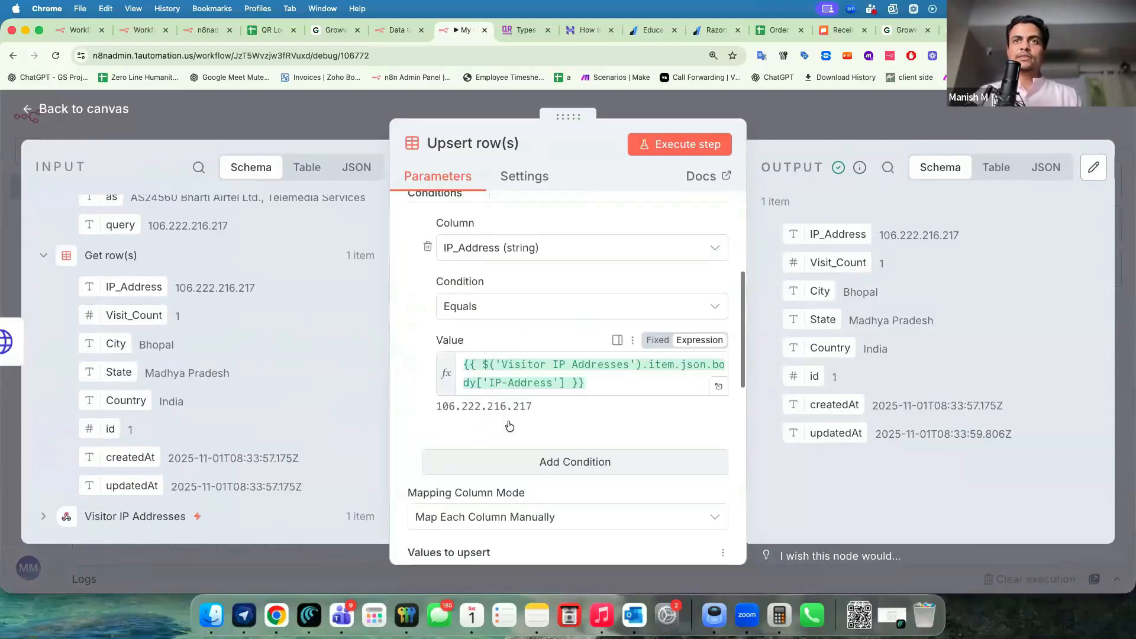
Replace the condition value with the Get row(s) Visit_Count plus 1.
{"action": "left_click", "coordinate": [601, 343]}
{"action": "key", "text": "ctrl+a"}
{"action": "key", "text": "BackSpace"}
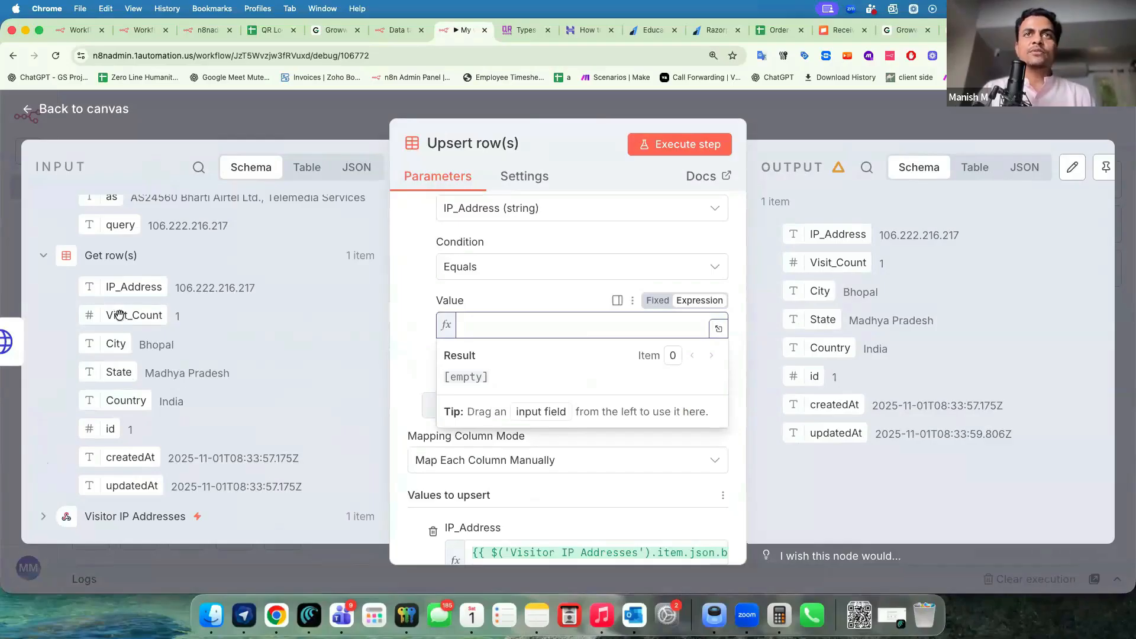
{"action": "double_click", "coordinate": [195, 320]}
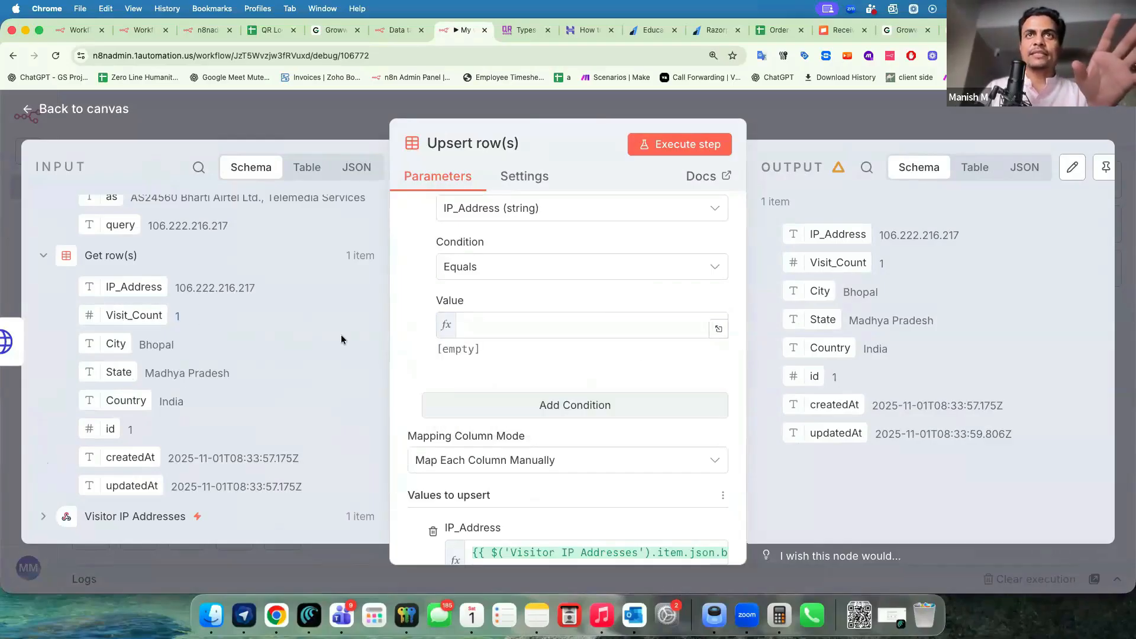
{"action": "left_click_drag", "start_coordinate": [170, 315], "coordinate": [521, 326]}
{"action": "type", "text": "+1"}
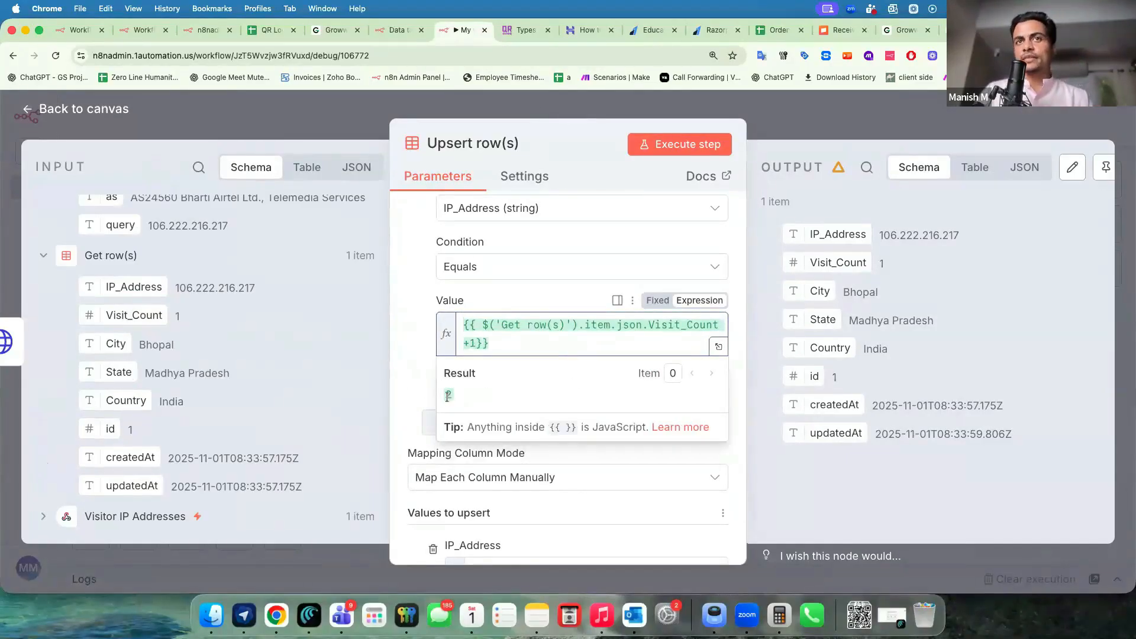
{"action": "left_click", "coordinate": [188, 313]}
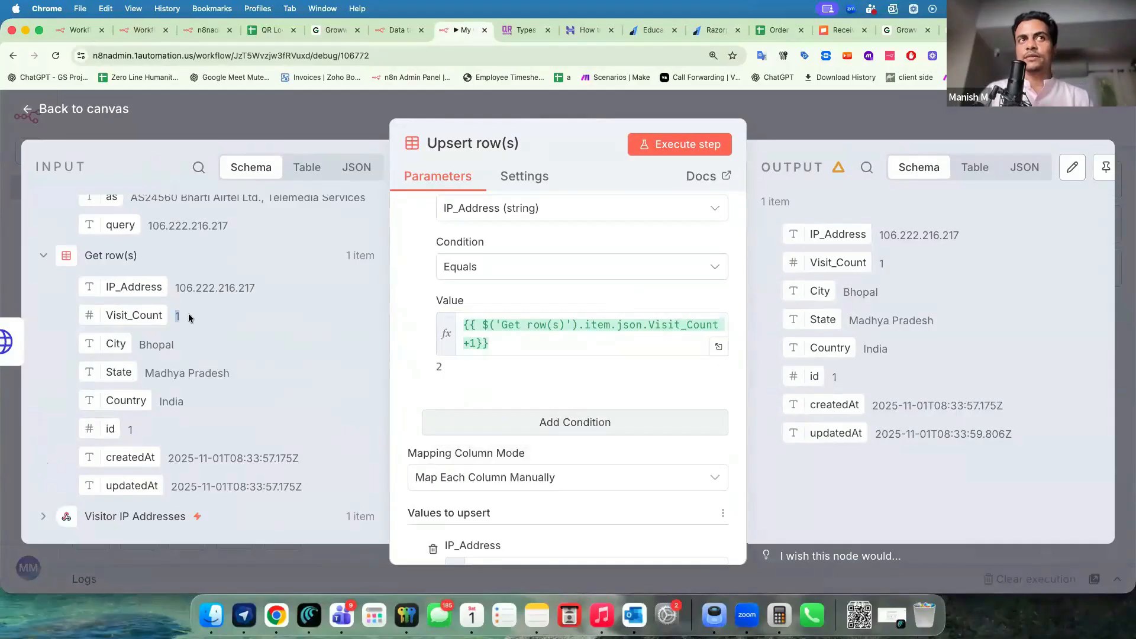
Restart the value as {{ $ifEmpty( with the Get row(s) Visit_Count as first argument.
{"action": "left_click", "coordinate": [479, 343]}
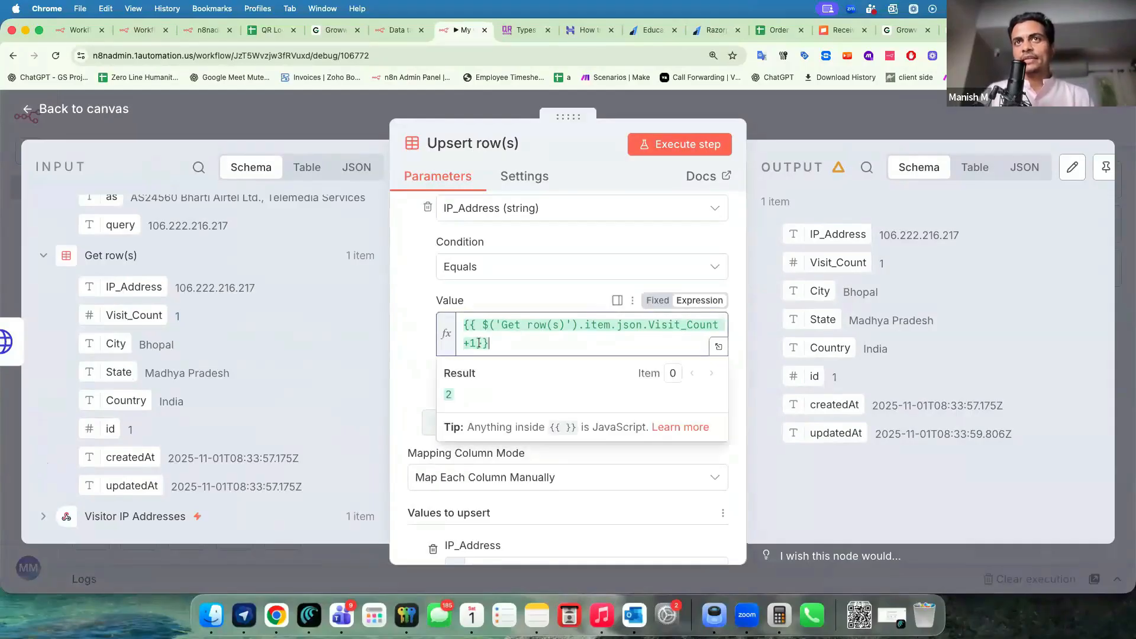
{"action": "left_click_drag", "start_coordinate": [471, 327], "coordinate": [469, 325]}
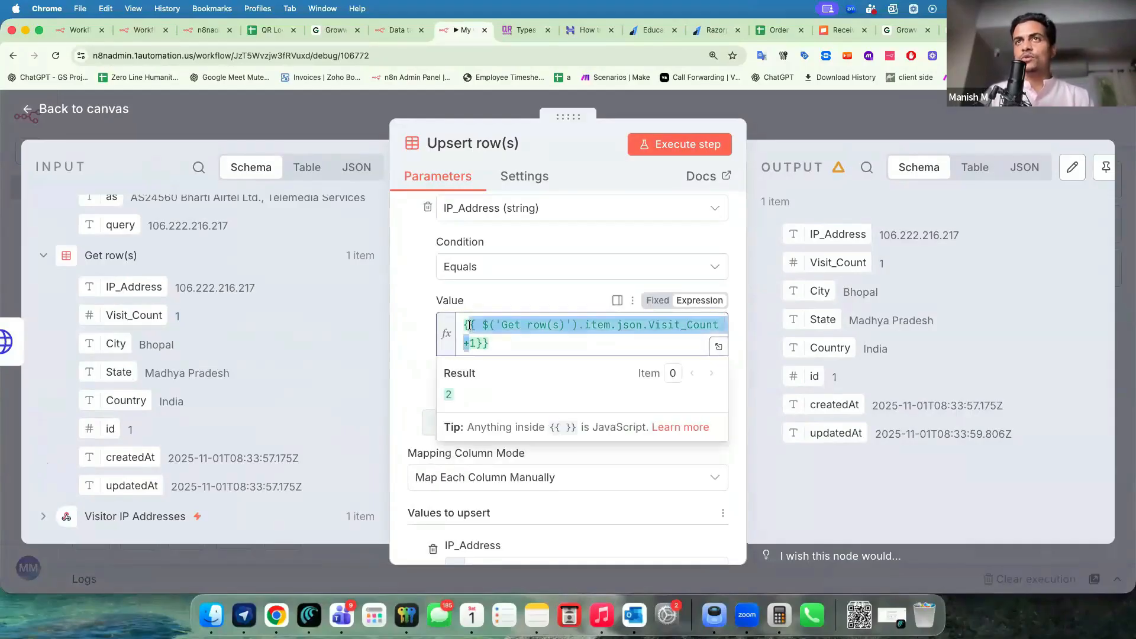
{"action": "left_click", "coordinate": [480, 325]}
{"action": "key", "text": "super+a"}
{"action": "key", "text": "BackSpace"}
{"action": "type", "text": "{{"}
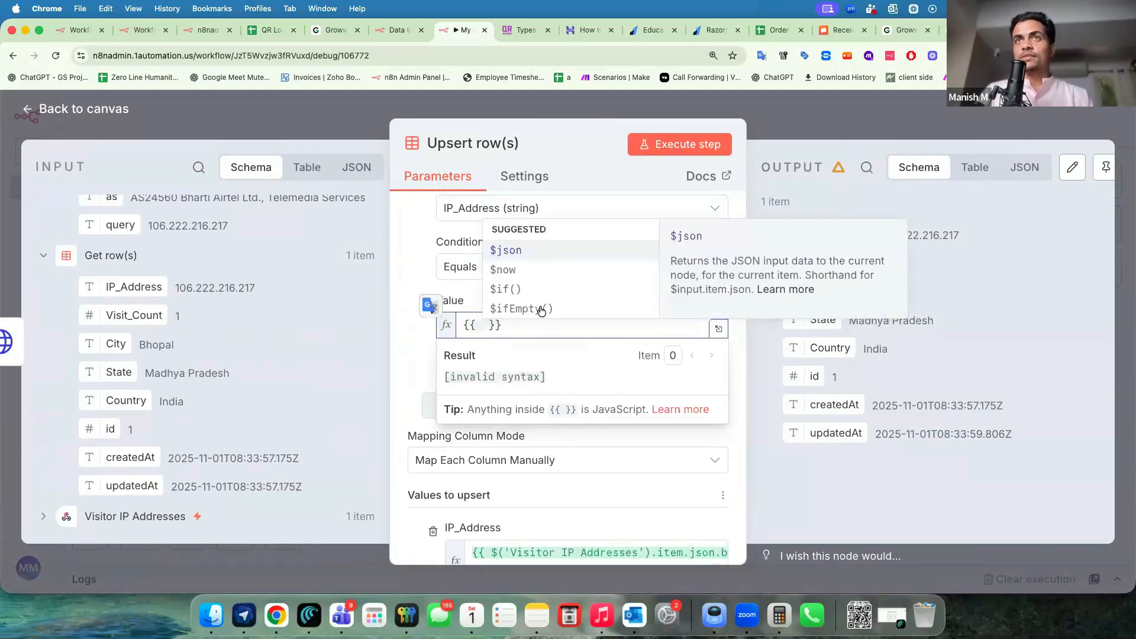
{"action": "left_click", "coordinate": [540, 309]}
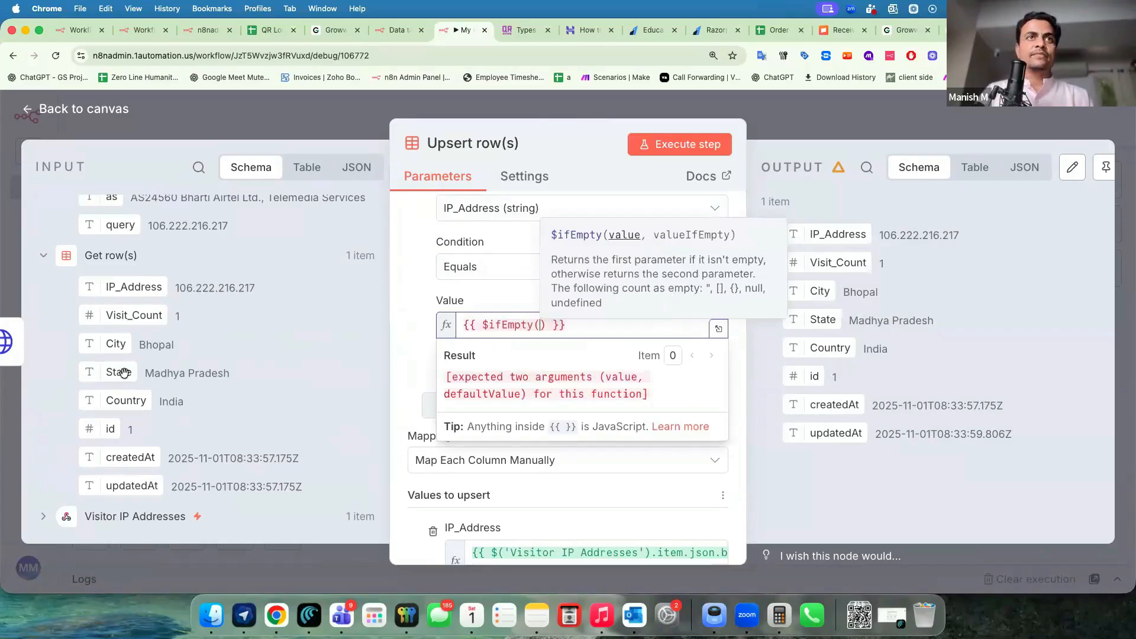
{"action": "left_click_drag", "start_coordinate": [114, 315], "coordinate": [540, 328]}
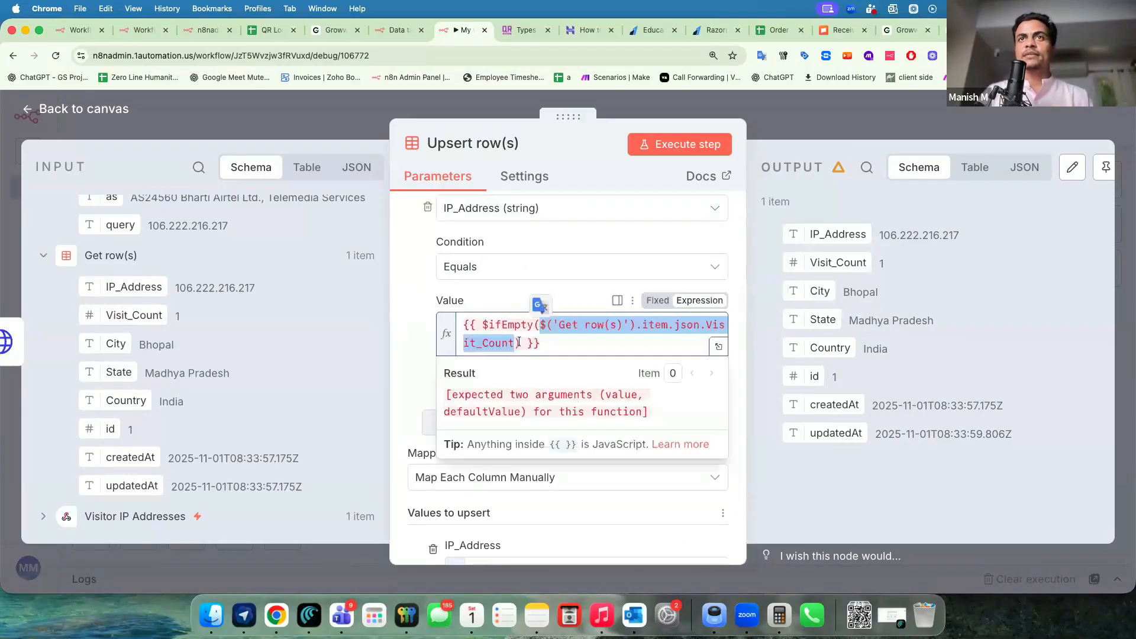
Add the 0 default and fix the parentheses so the expression reads $ifEmpty(Visit_Count,0)+1.
{"action": "left_click", "coordinate": [572, 344]}
{"action": "type", "text": ",0)"}
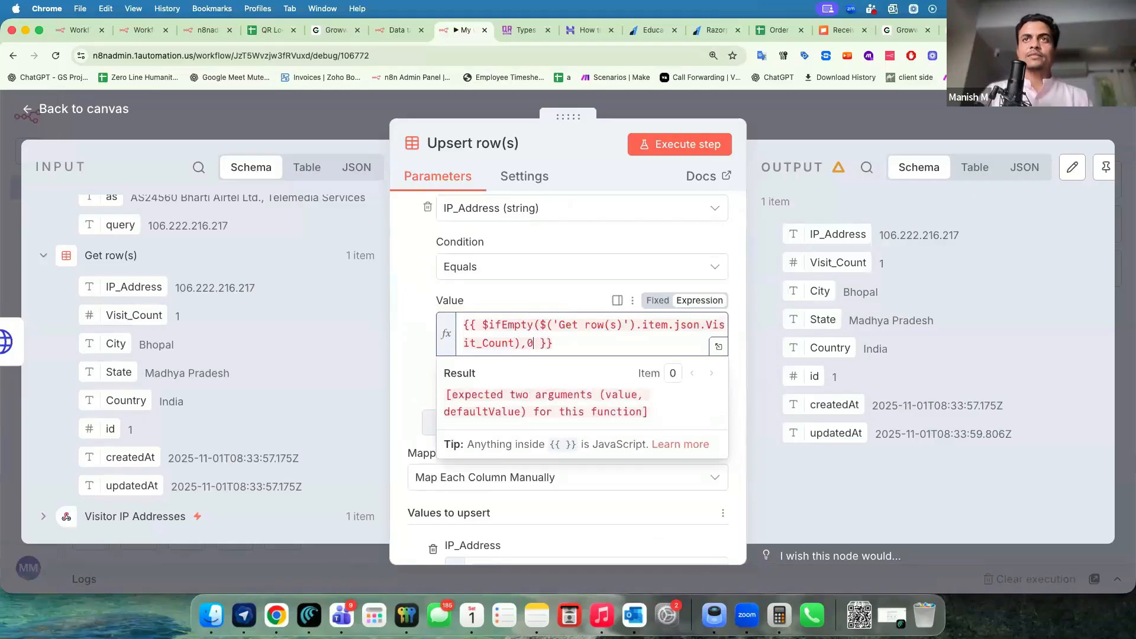
{"action": "key", "text": "BackSpace"}
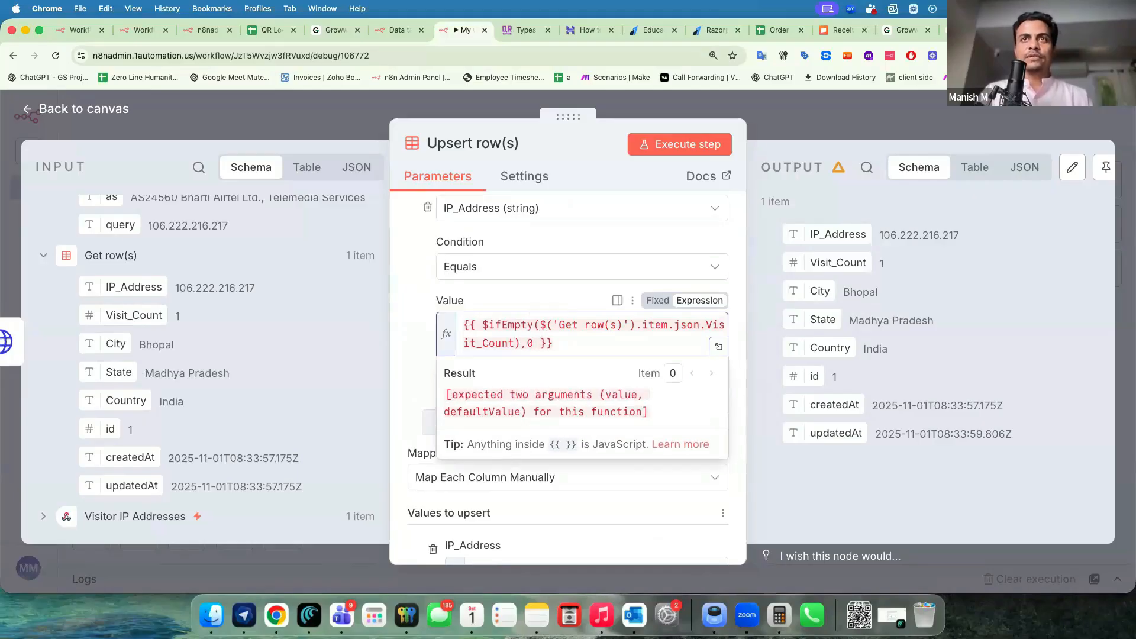
{"action": "key", "text": "Left"}
{"action": "key", "text": "Left"}
{"action": "key", "text": "BackSpace"}
{"action": "key", "text": "Right"}
{"action": "key", "text": "Right"}
{"action": "type", "text": ")"}
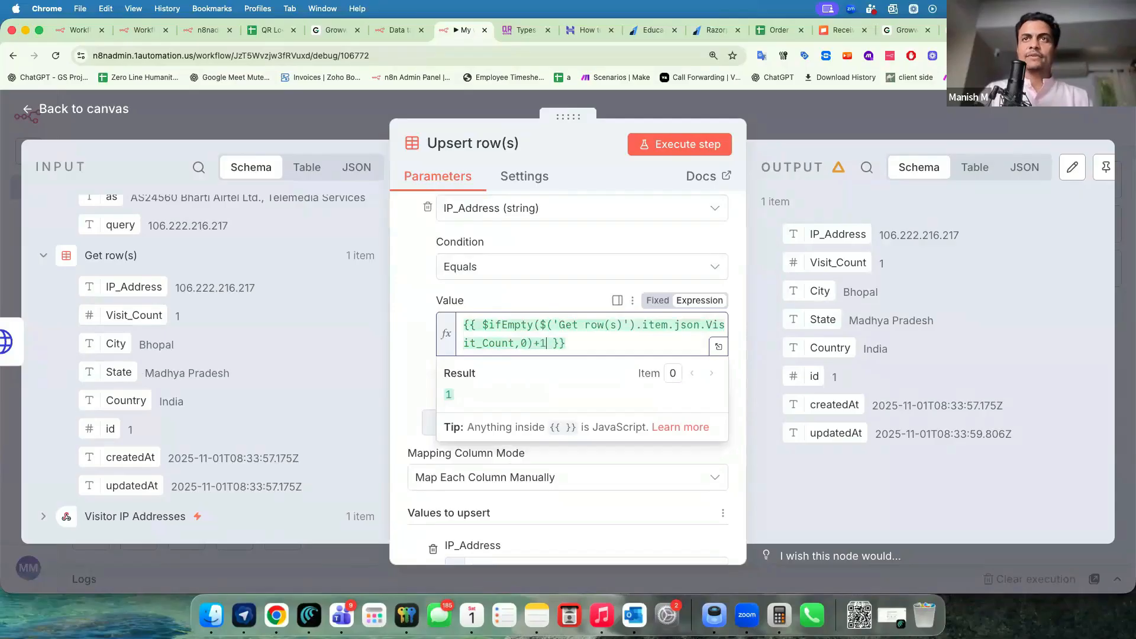
{"action": "left_click", "coordinate": [406, 360]}
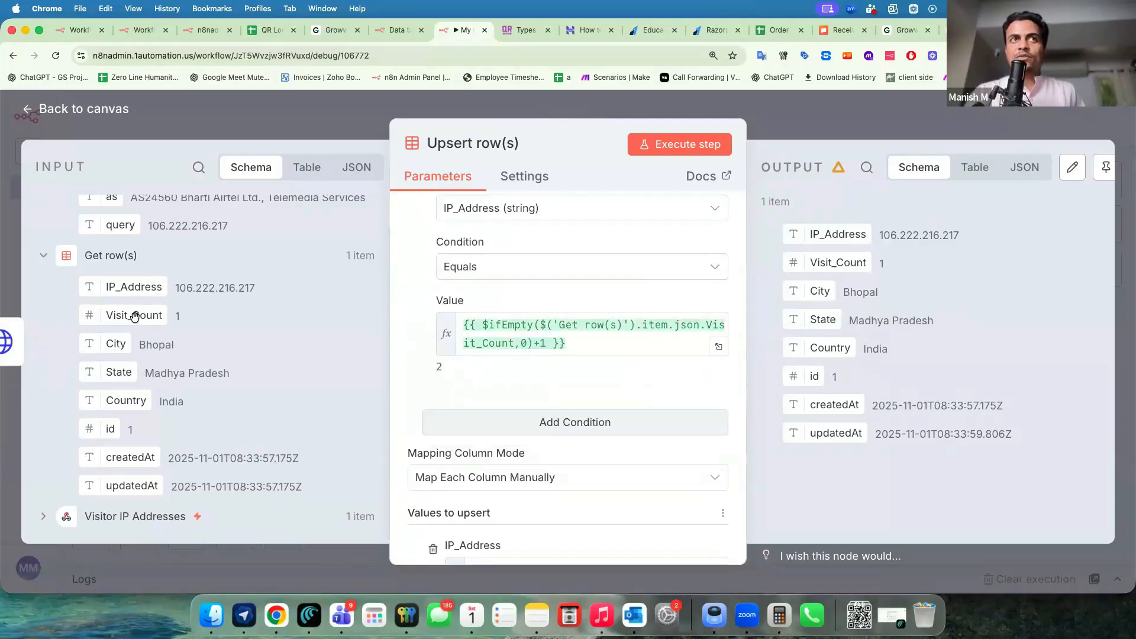
Check that the finished $ifEmpty expression evaluates to 2, then return to the canvas.
{"action": "left_click", "coordinate": [520, 343]}
{"action": "left_click", "coordinate": [545, 344]}
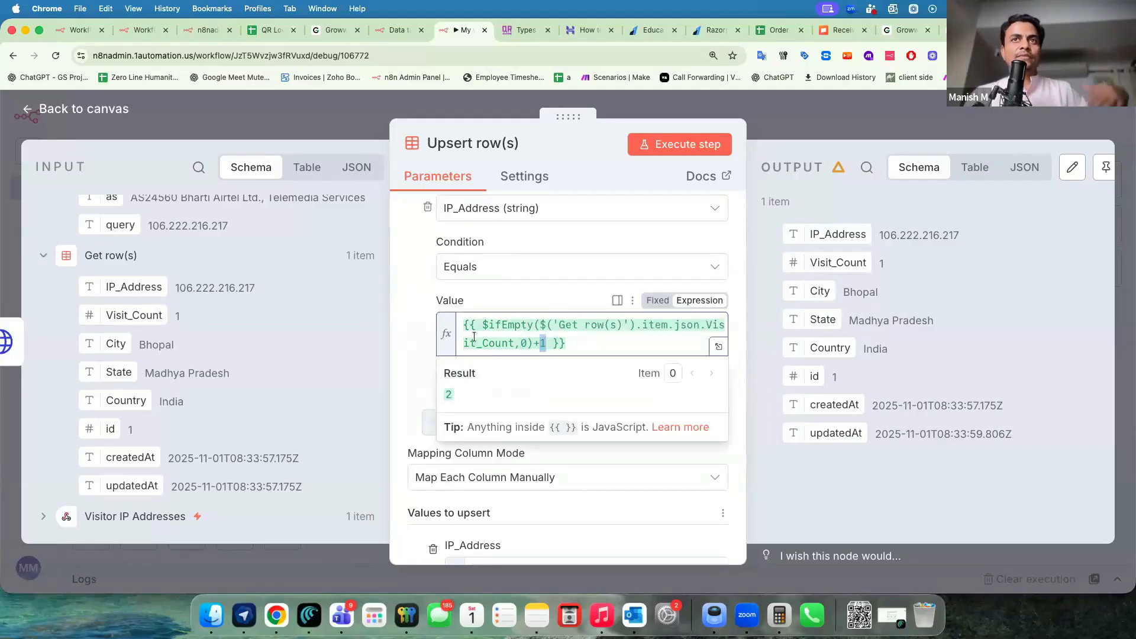
{"action": "left_click", "coordinate": [179, 315]}
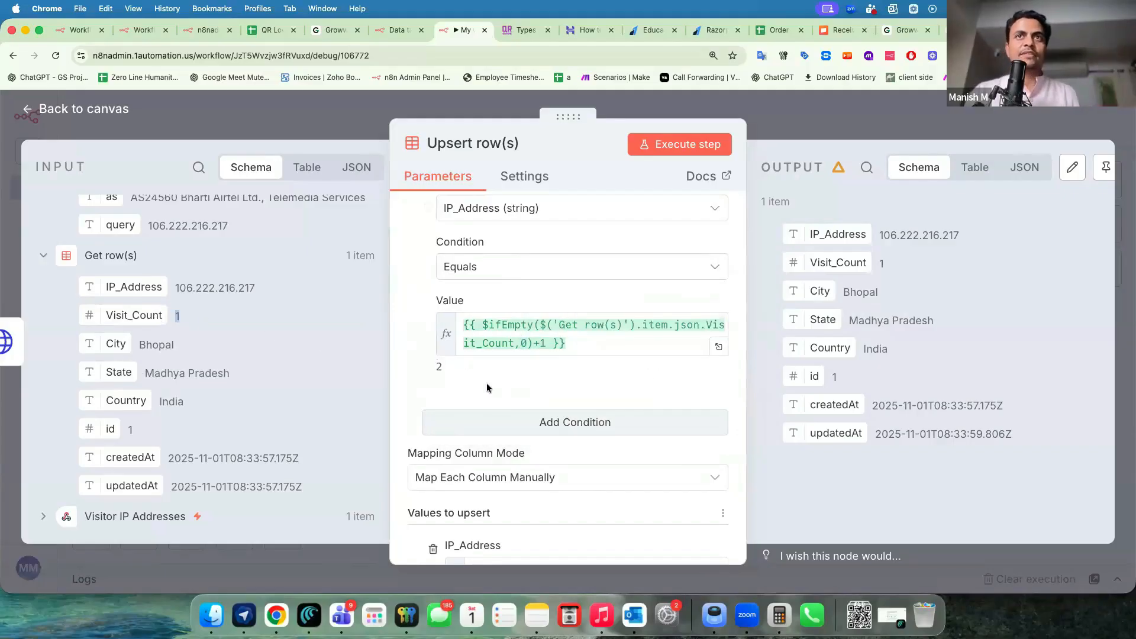
{"action": "left_click", "coordinate": [341, 124]}
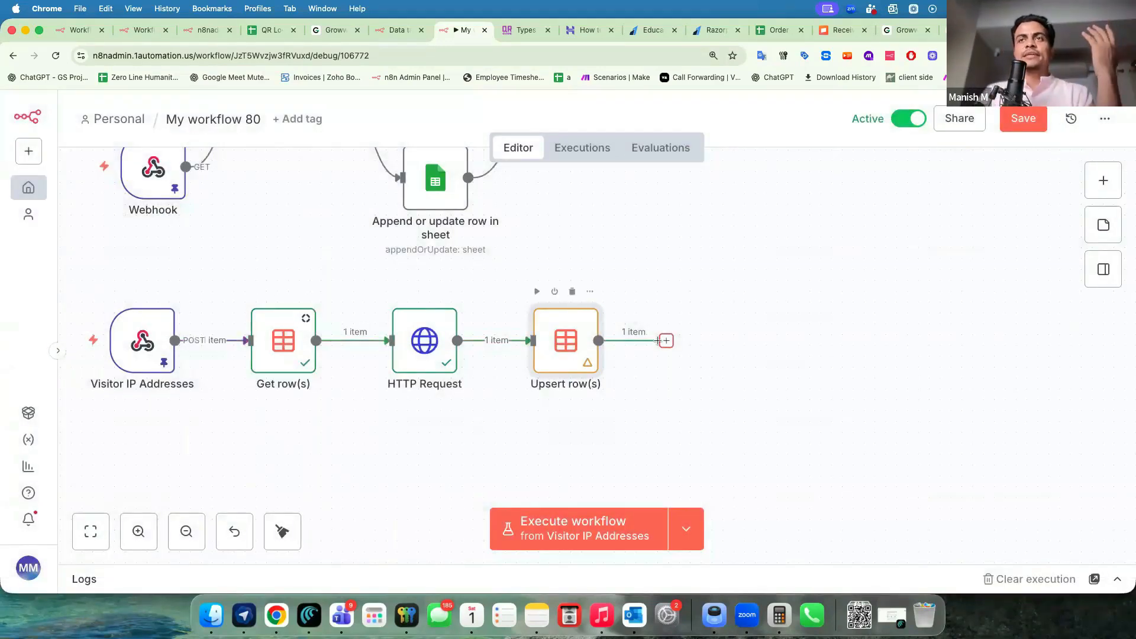
Set the Visitor IP Addresses webhook to respond using a 'Respond to Webhook' node.
{"action": "left_click_drag", "start_coordinate": [124, 341], "coordinate": [124, 363]}
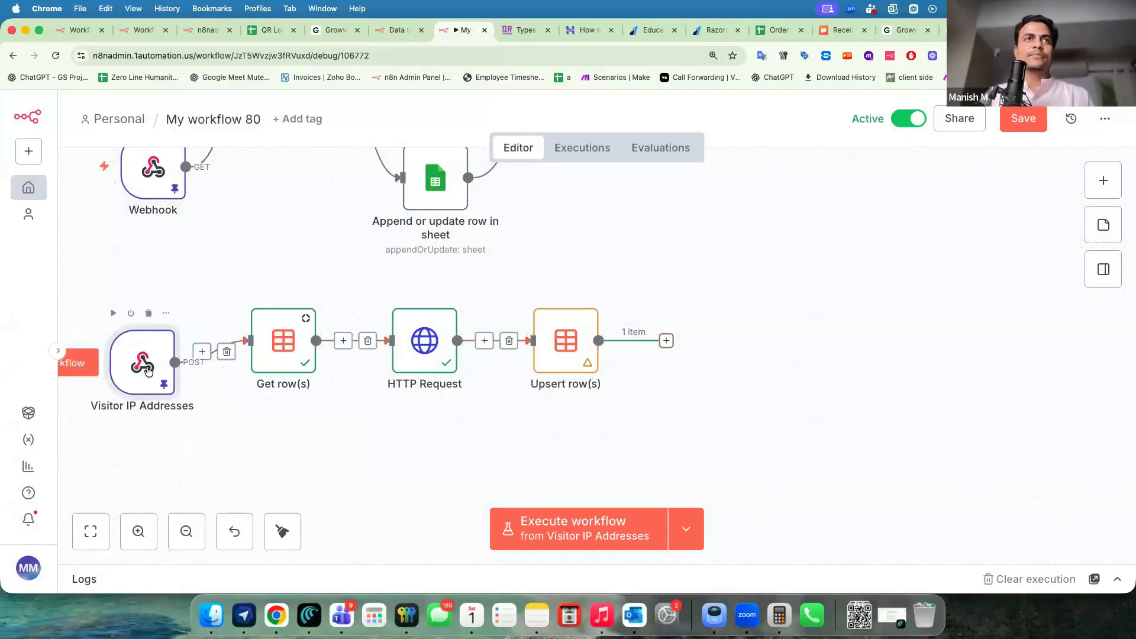
{"action": "scroll", "coordinate": [387, 426], "scroll_direction": "down", "scroll_amount": 4}
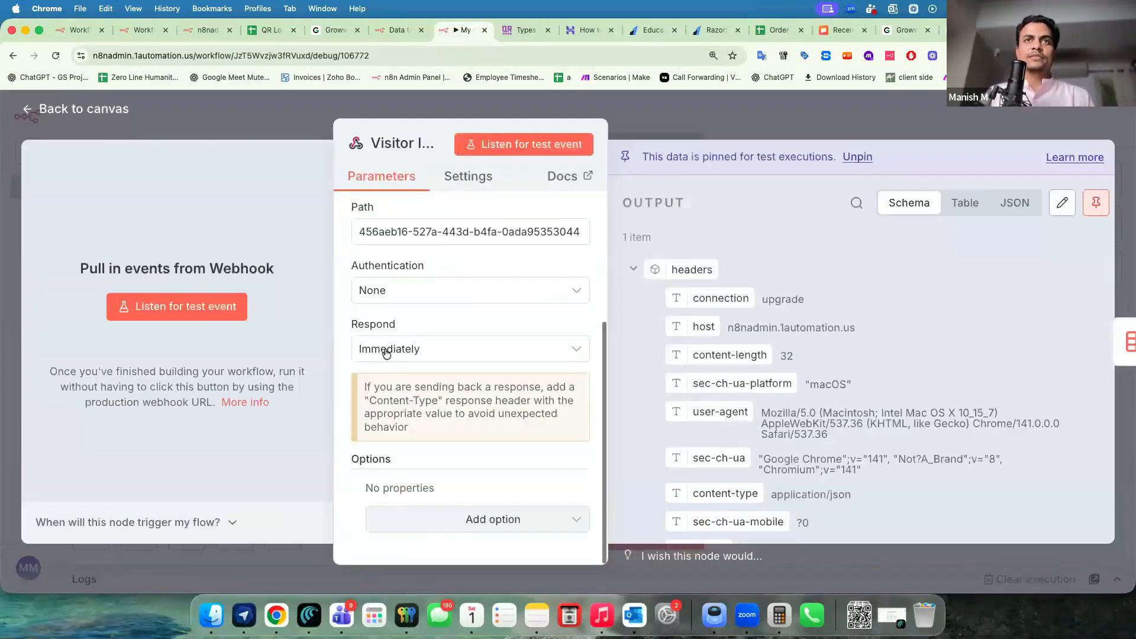
{"action": "left_click", "coordinate": [385, 351]}
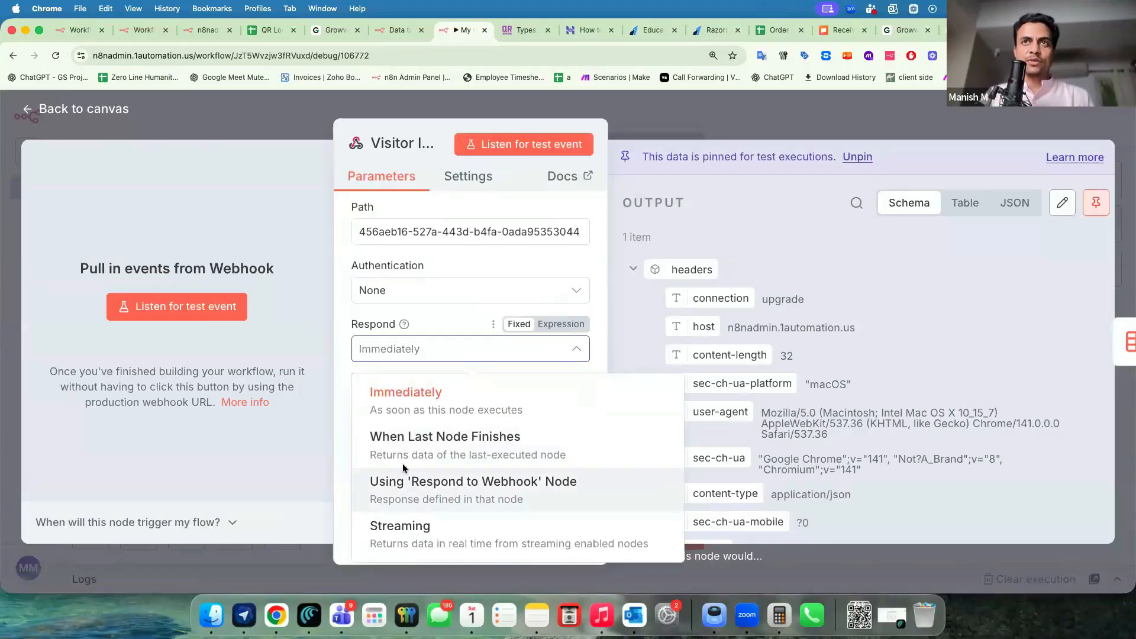
{"action": "left_click", "coordinate": [403, 469]}
{"action": "key", "text": "Escape"}
Add a Respond to Webhook node after Upsert row(s) and bring up its Respond With choices.
{"action": "left_click", "coordinate": [666, 342]}
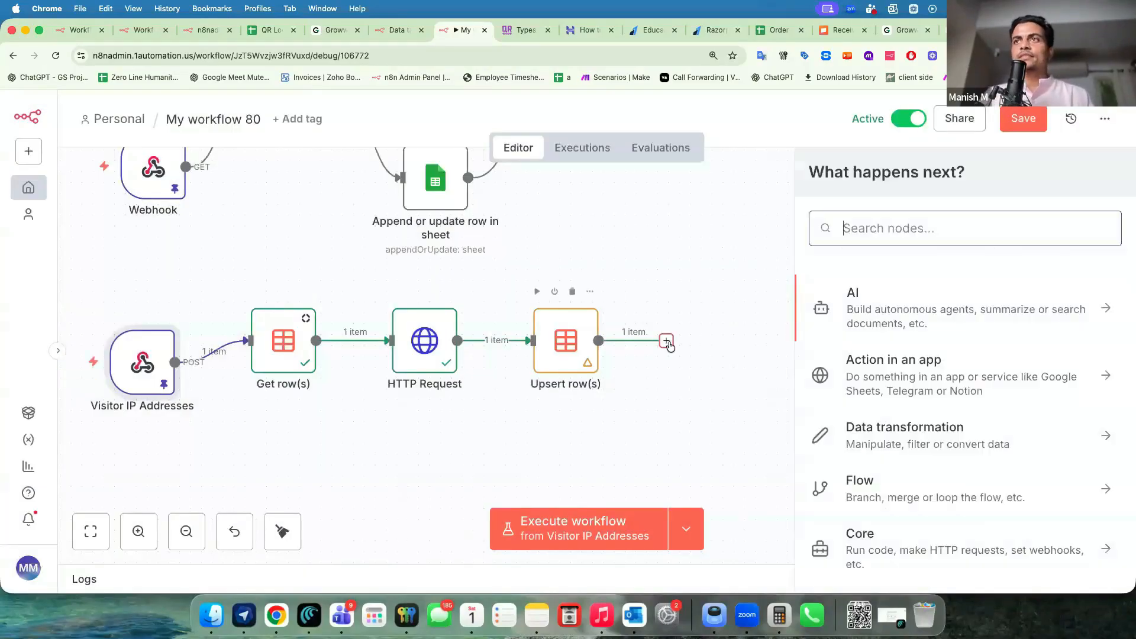
{"action": "type", "text": "webhoo"}
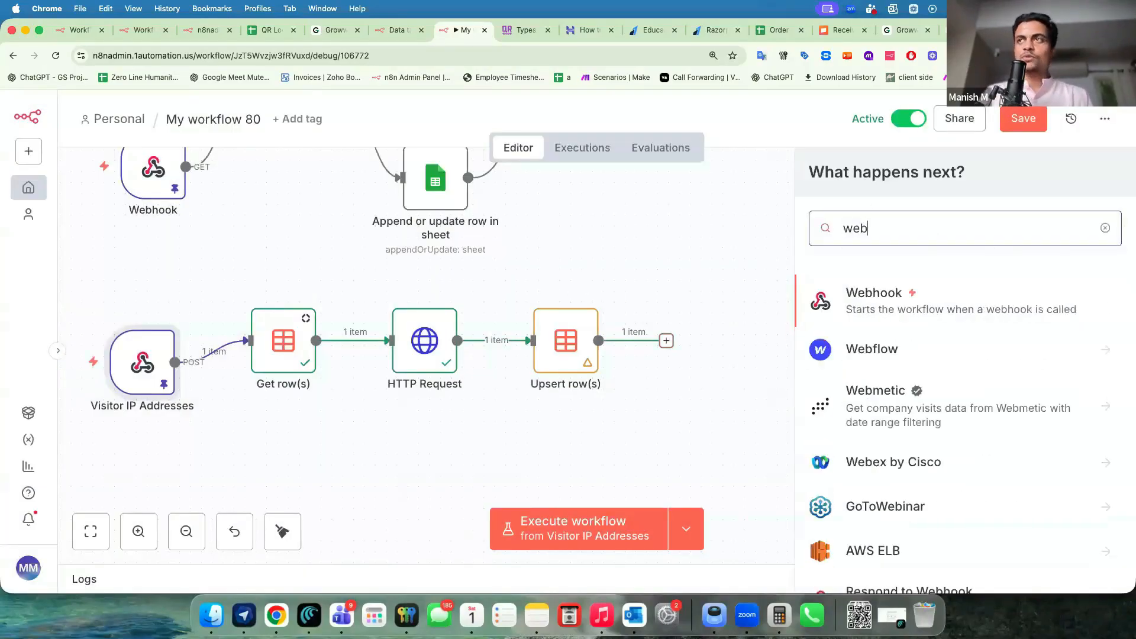
{"action": "left_click", "coordinate": [879, 349]}
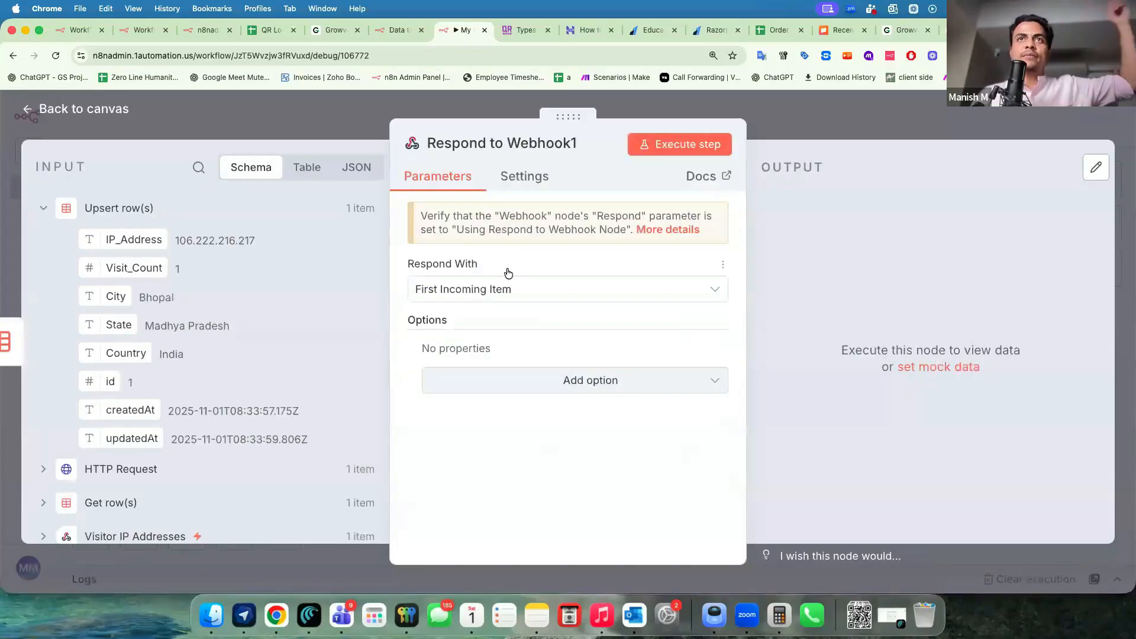
{"action": "left_click", "coordinate": [504, 290]}
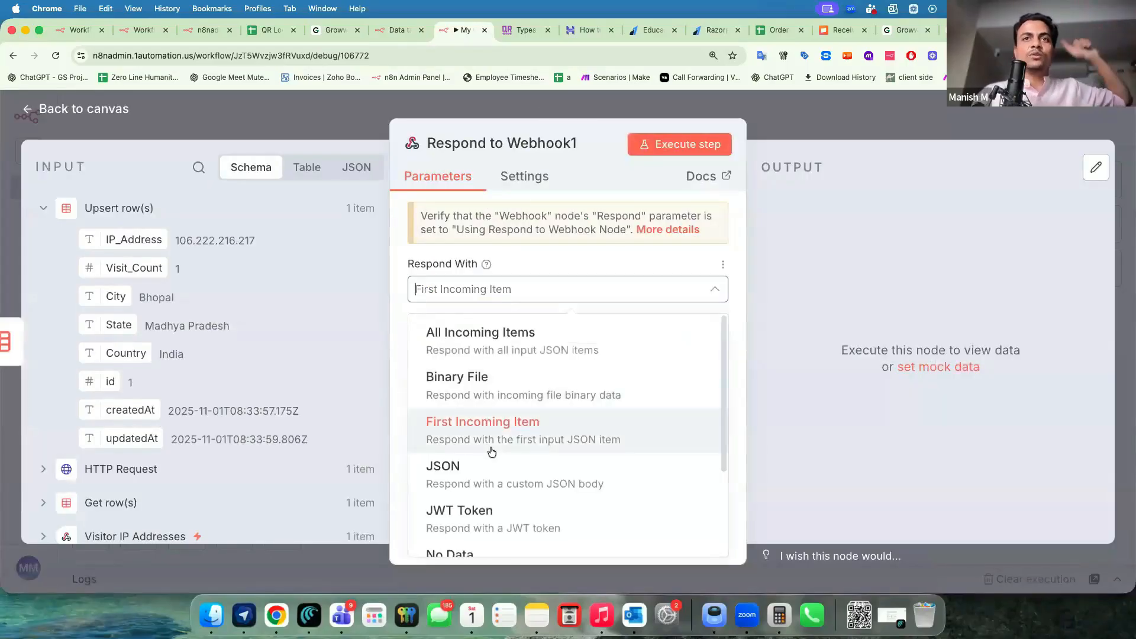
Switch Respond With to JSON, clear the default body, and copy {"visit_count": "10"} from Bolt.
{"action": "left_click", "coordinate": [462, 485]}
{"action": "key", "text": "ctrl+a"}
{"action": "key", "text": "BackSpace"}
{"action": "key", "text": "super+grave"}
{"action": "scroll", "coordinate": [79, 315], "scroll_direction": "up", "scroll_amount": 10}
{"action": "scroll", "coordinate": [80, 315], "scroll_direction": "up", "scroll_amount": 7}
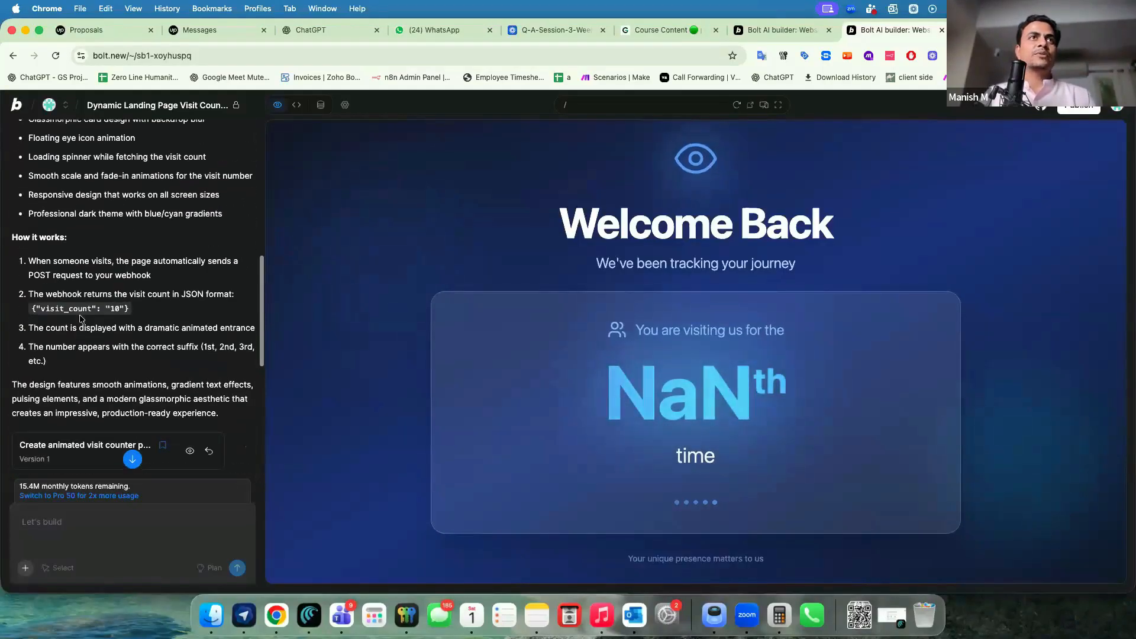
{"action": "scroll", "coordinate": [137, 346], "scroll_direction": "down", "scroll_amount": 3}
{"action": "left_click_drag", "start_coordinate": [137, 347], "coordinate": [31, 342]}
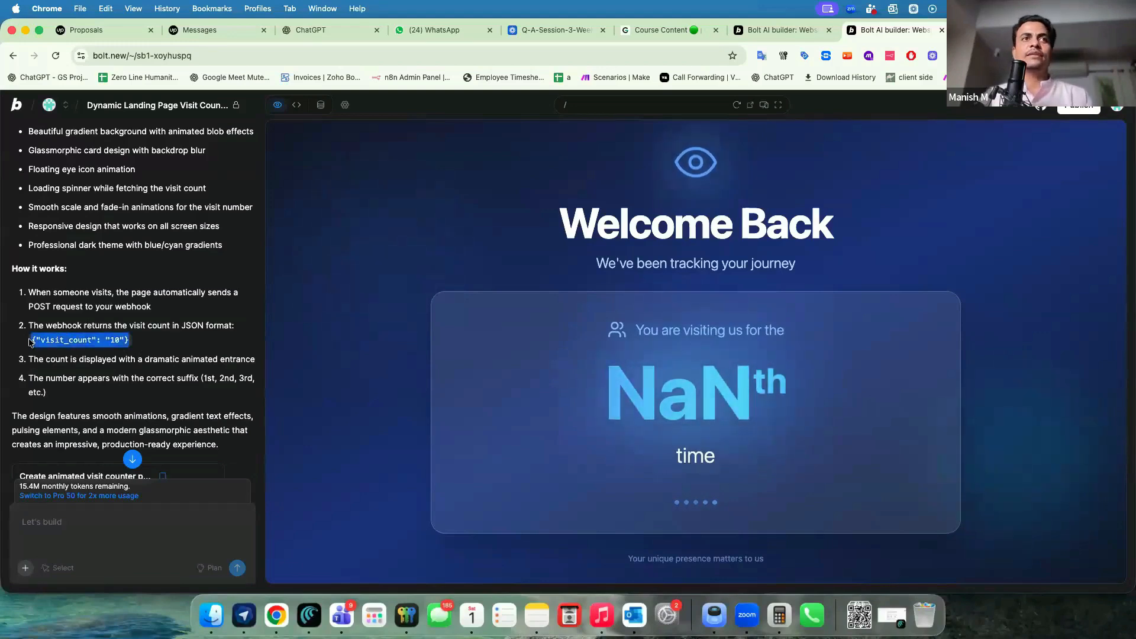
{"action": "key", "text": "super+grave"}
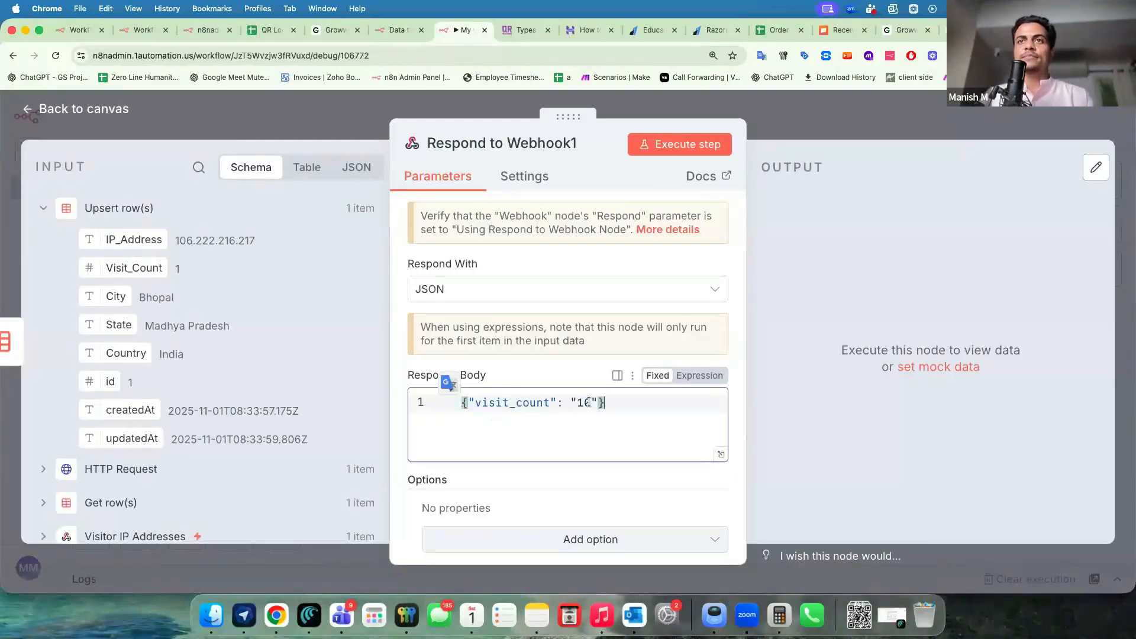
Insert the Visit_Count field into the response body and save My workflow 80.
{"action": "left_click", "coordinate": [589, 402]}
{"action": "scroll", "coordinate": [257, 369], "scroll_direction": "down", "scroll_amount": 1}
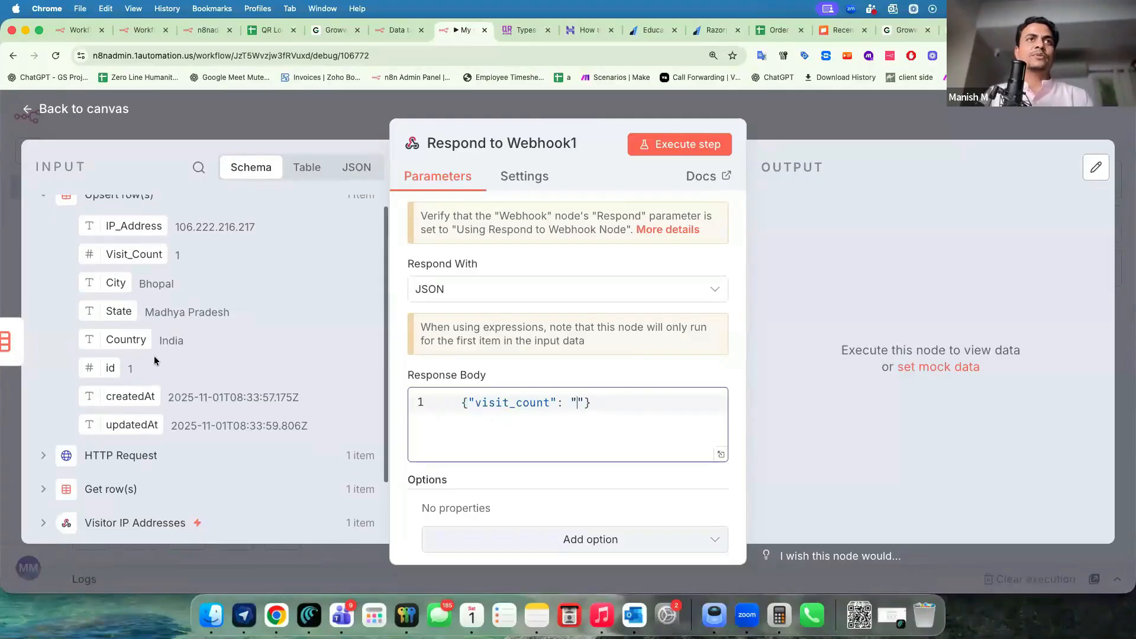
{"action": "scroll", "coordinate": [145, 255], "scroll_direction": "up", "scroll_amount": 1}
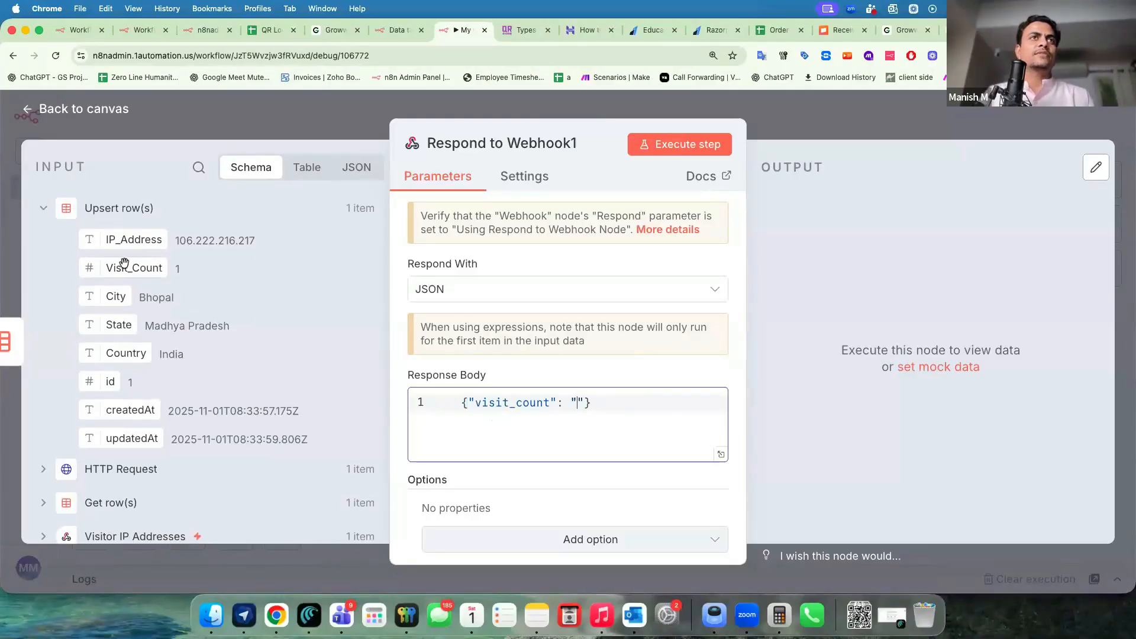
{"action": "left_click_drag", "start_coordinate": [124, 262], "coordinate": [578, 405]}
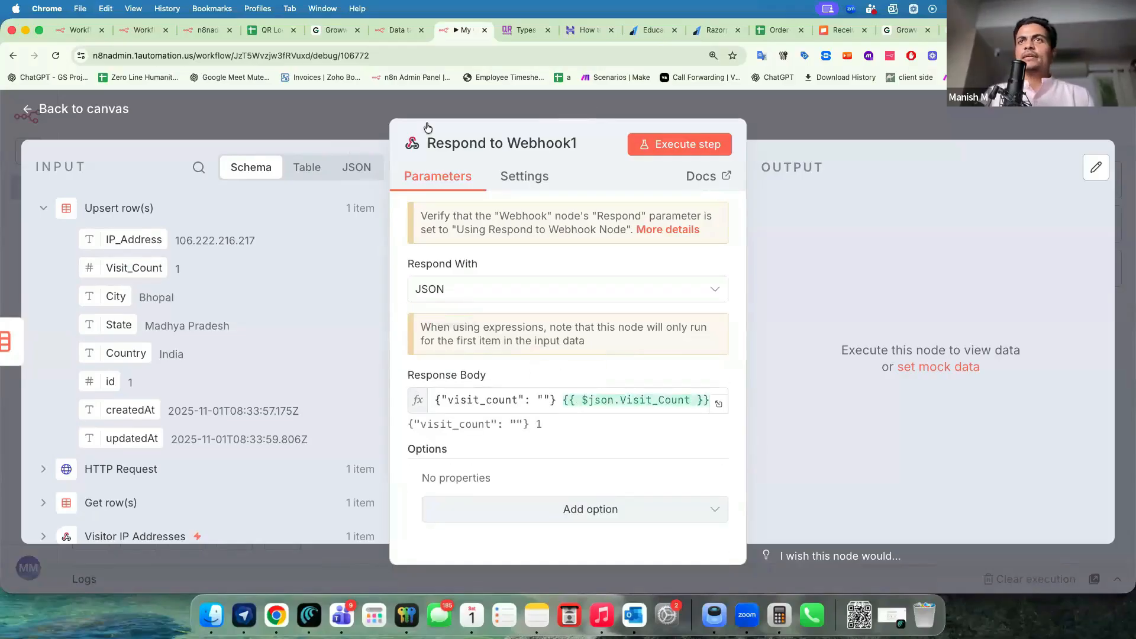
{"action": "left_click", "coordinate": [1029, 122]}
{"action": "left_click", "coordinate": [1024, 121]}
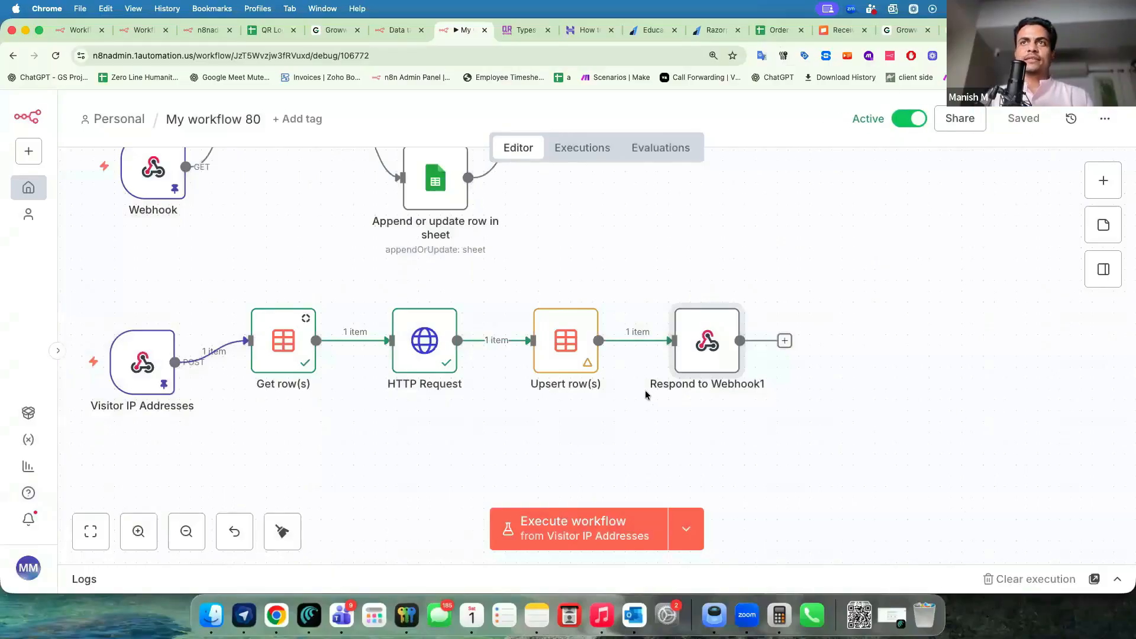
Reload the Bolt landing page, then check the workflow's Executions for errors.
{"action": "left_click", "coordinate": [524, 264]}
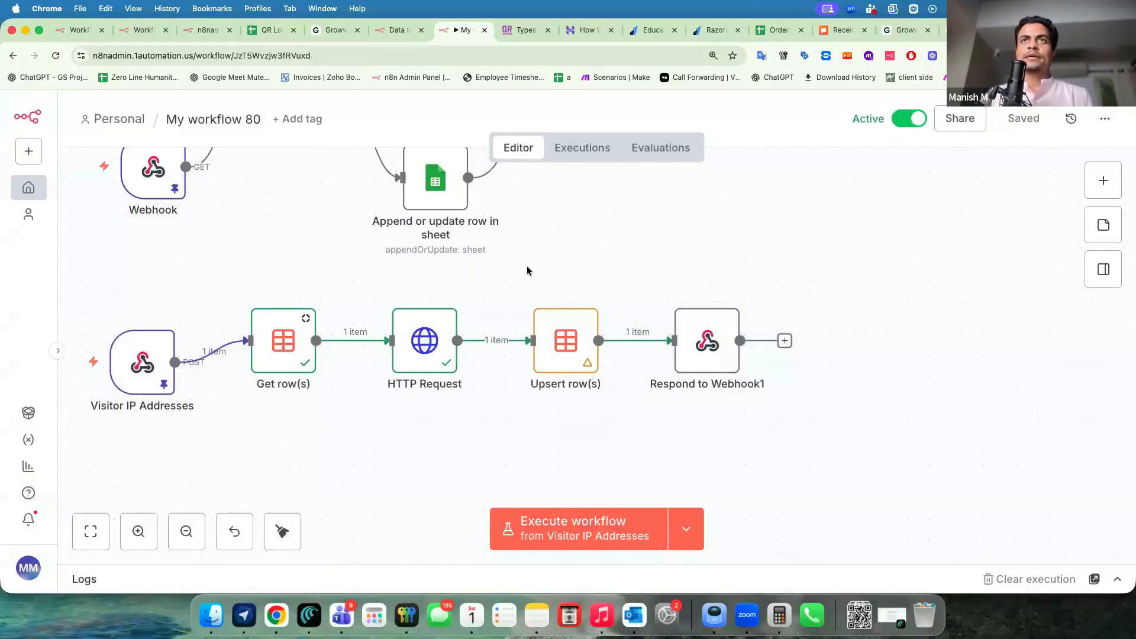
{"action": "key", "text": "super+grave"}
{"action": "key", "text": "ctrl+Tab"}
{"action": "left_click", "coordinate": [478, 60]}
{"action": "key", "text": "Return"}
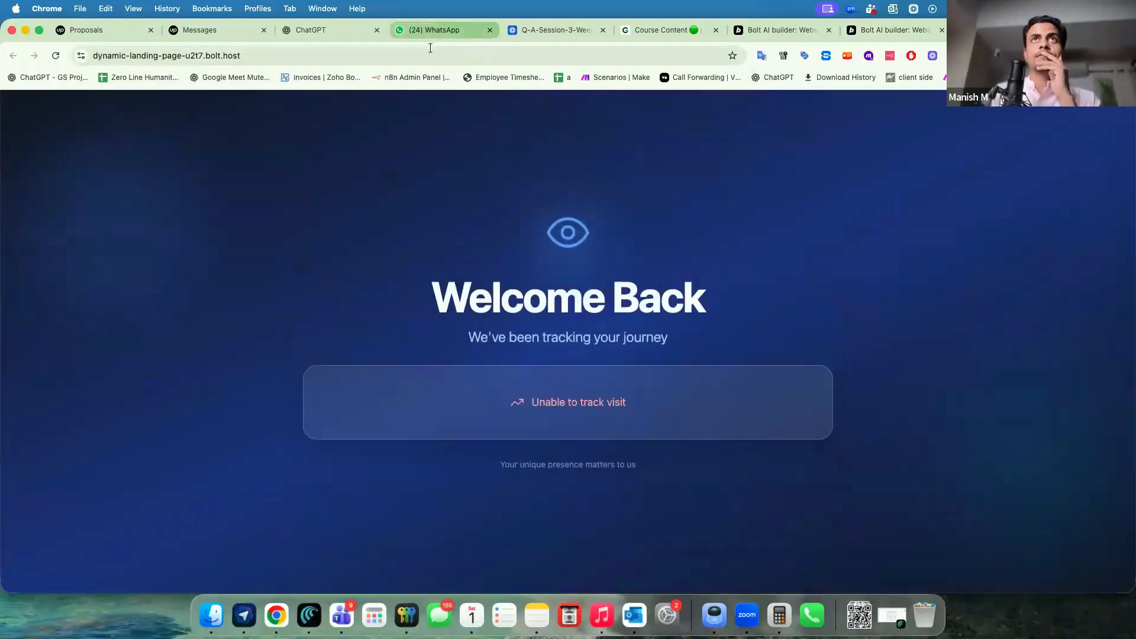
{"action": "key", "text": "super+grave"}
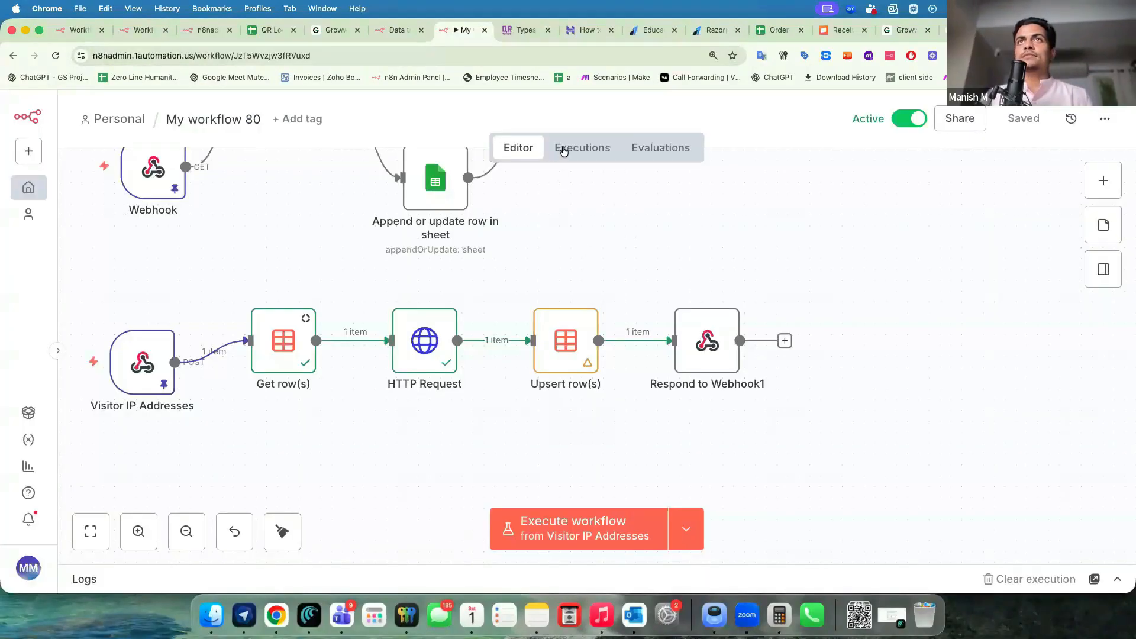
{"action": "left_click", "coordinate": [563, 151]}
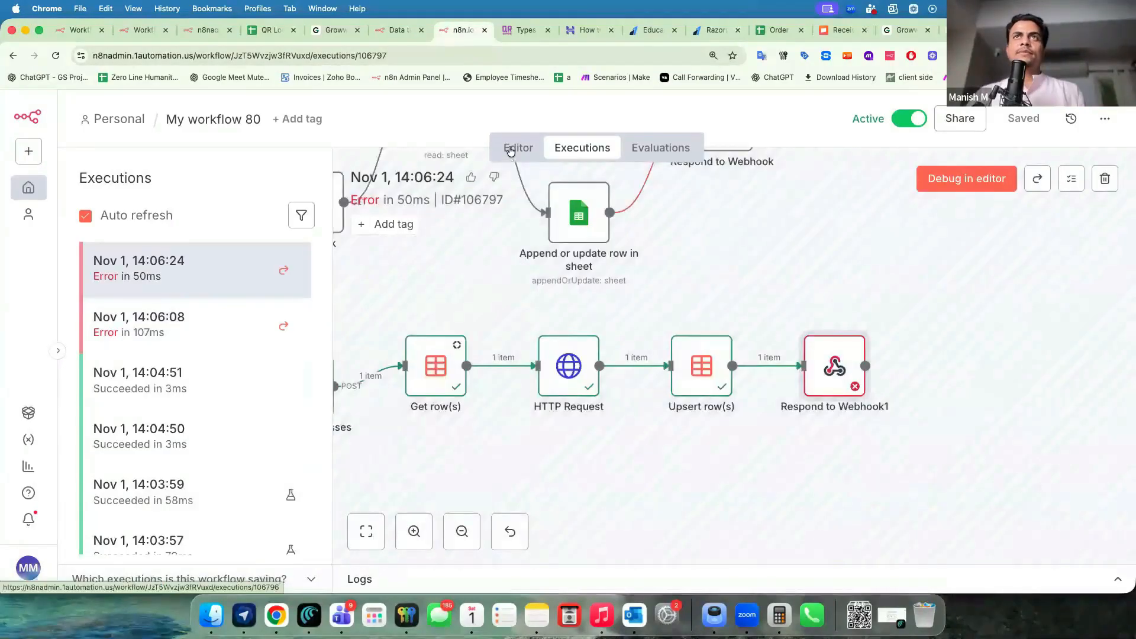
Move {{ $json.Visit_Count }} inside the visit_count quotes in Respond to Webhook1 and save.
{"action": "left_click", "coordinate": [514, 148]}
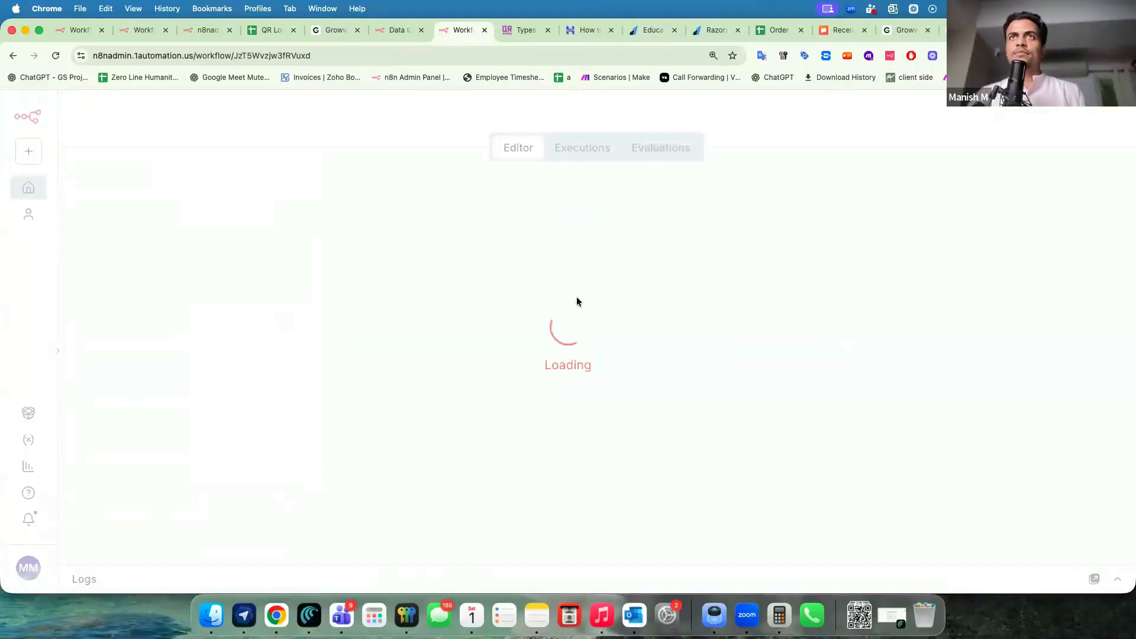
{"action": "double_click", "coordinate": [862, 475]}
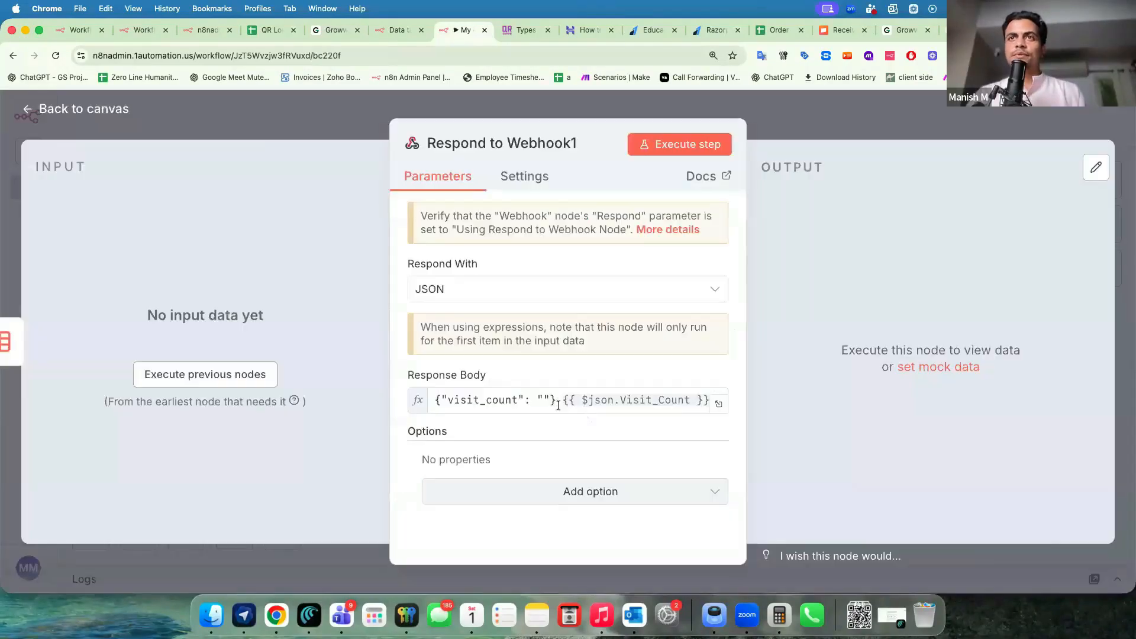
{"action": "left_click", "coordinate": [557, 406]}
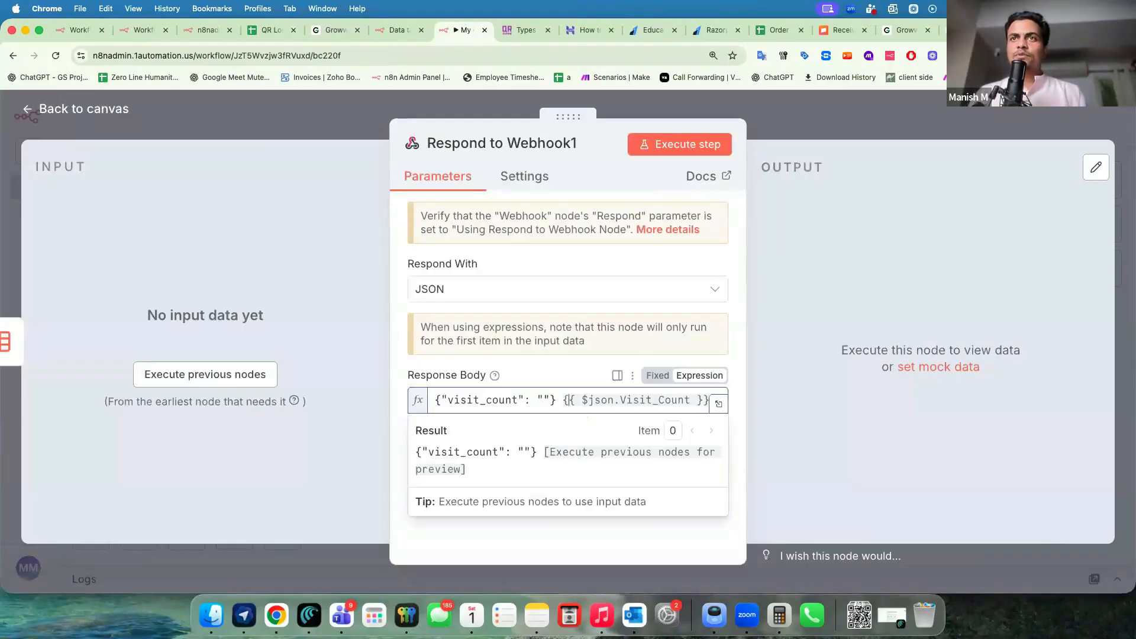
{"action": "key", "text": "shift+End"}
{"action": "key", "text": "super+x"}
{"action": "key", "text": "Left"}
{"action": "key", "text": "Left"}
{"action": "key", "text": "Left"}
{"action": "key", "text": "super+v"}
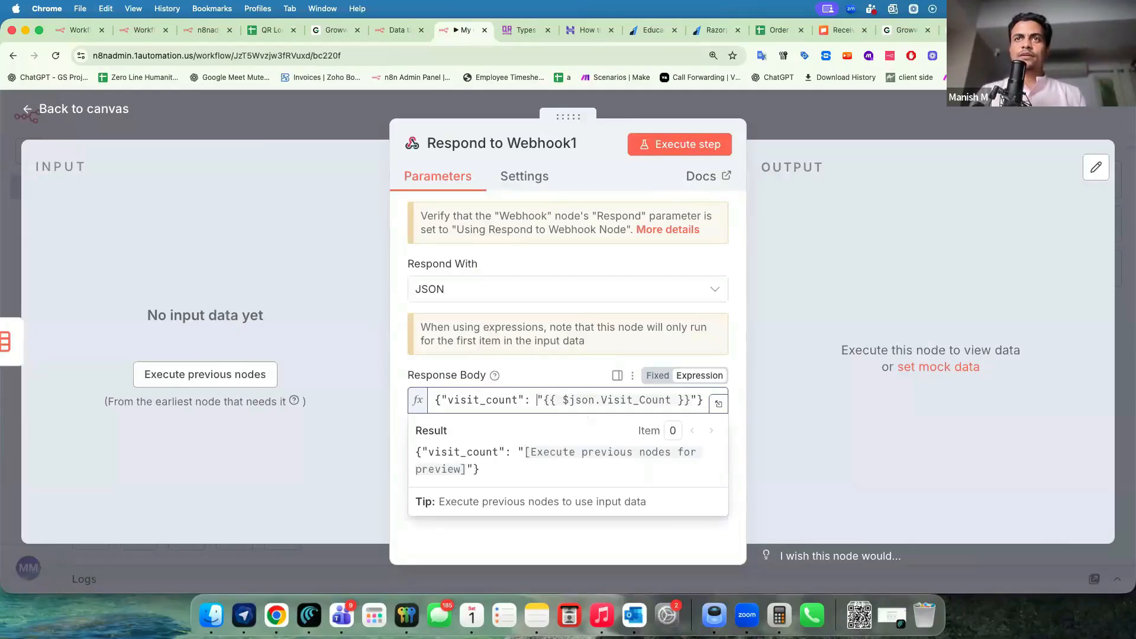
{"action": "key", "text": "BackSpace"}
{"action": "key", "text": "Escape"}
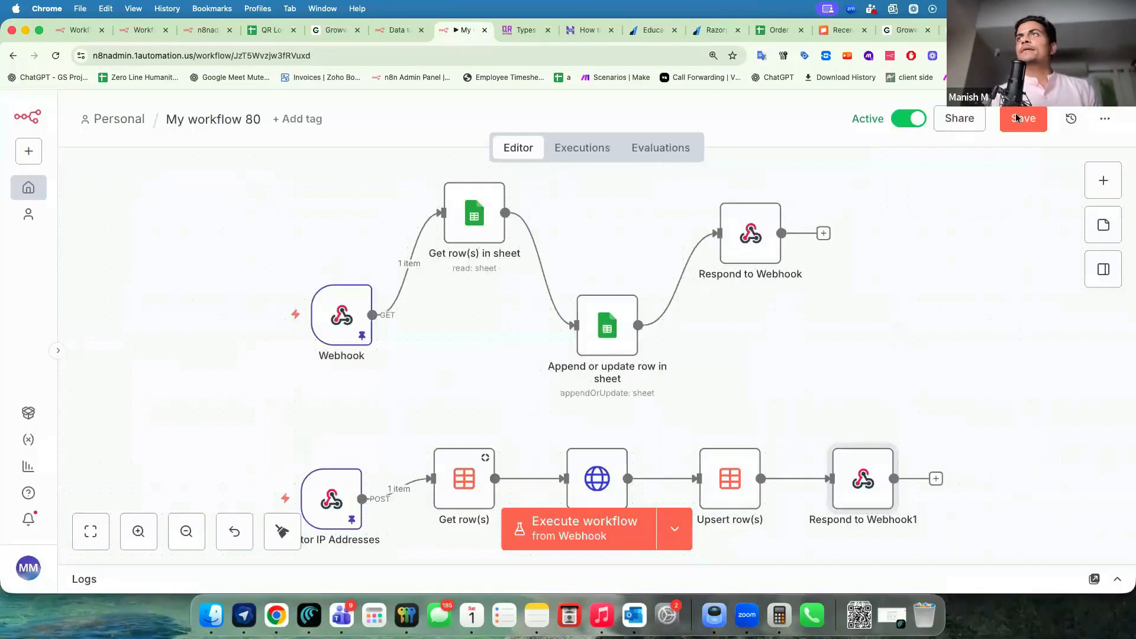
{"action": "left_click", "coordinate": [1018, 118]}
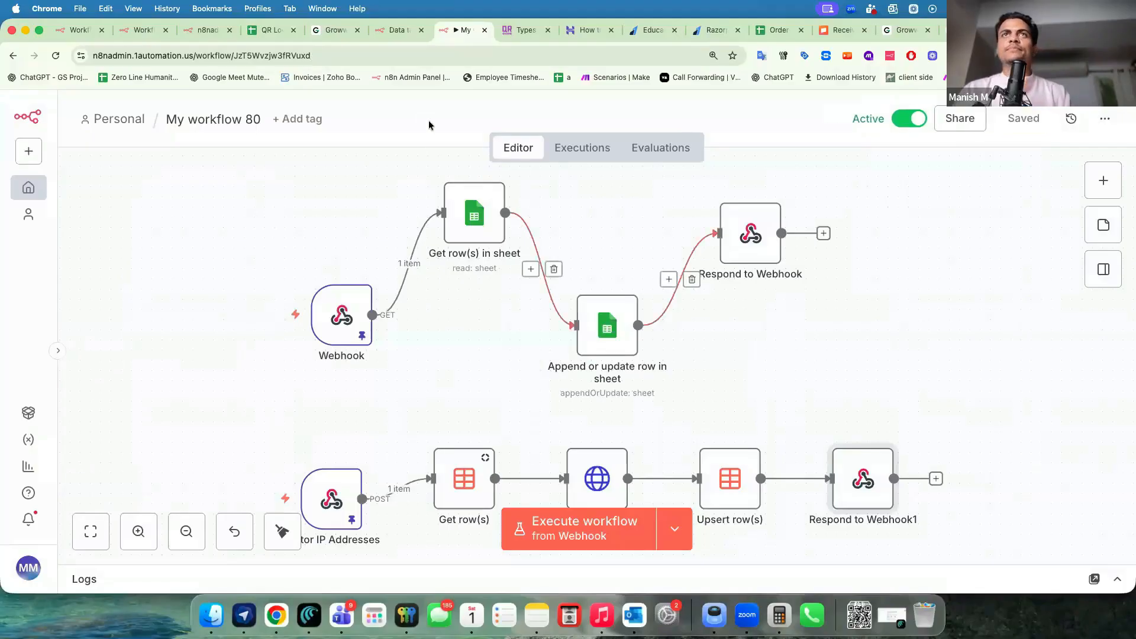
Reload the Bolt landing page to retest, then open the Web Visitor Count data table.
{"action": "key", "text": "super+grave"}
{"action": "left_click", "coordinate": [200, 58]}
{"action": "key", "text": "Return"}
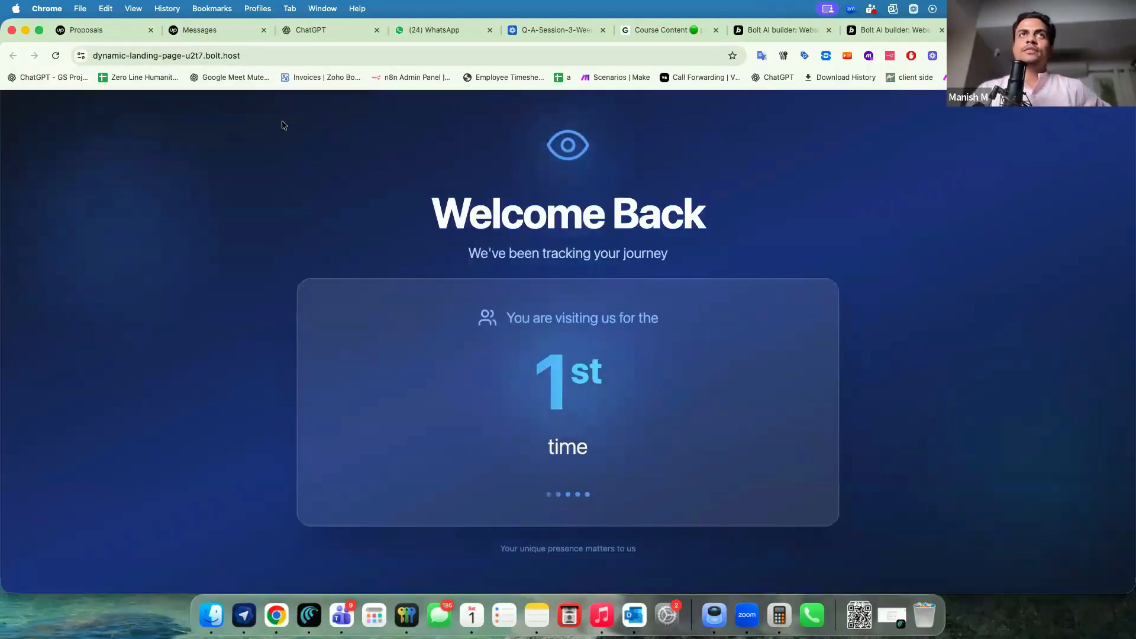
{"action": "left_click", "coordinate": [204, 55]}
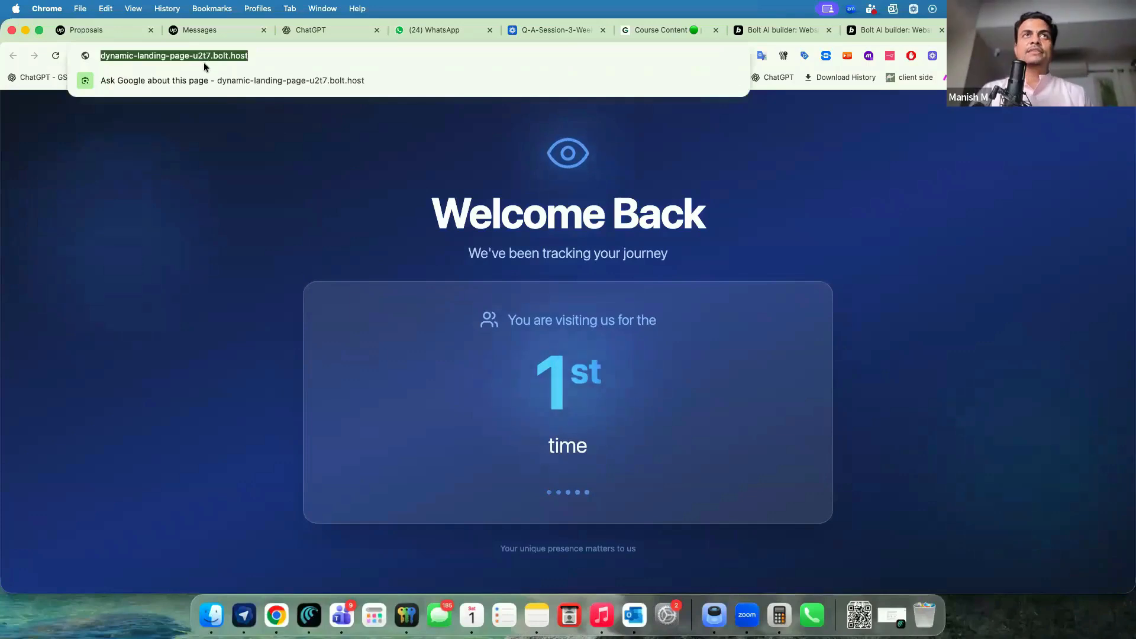
{"action": "key", "text": "super+grave"}
{"action": "left_click", "coordinate": [397, 29]}
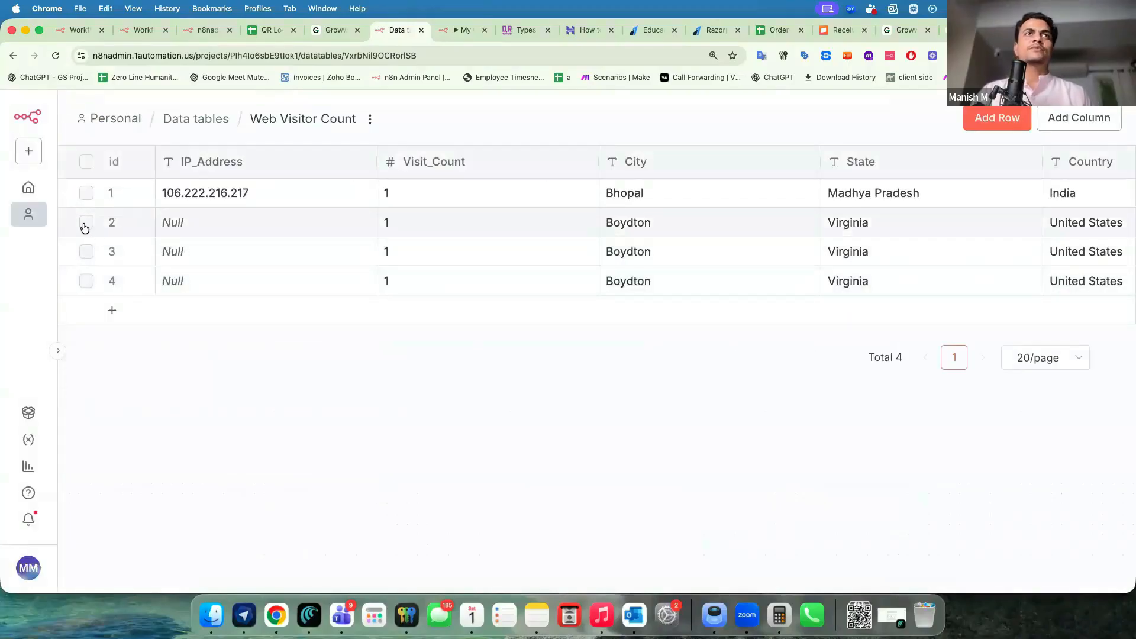
Delete rows 2–4 and then rows 5–7 from Web Visitor Count, and reload the table.
{"action": "left_click", "coordinate": [86, 224]}
{"action": "left_click", "coordinate": [86, 252]}
{"action": "left_click", "coordinate": [86, 282]}
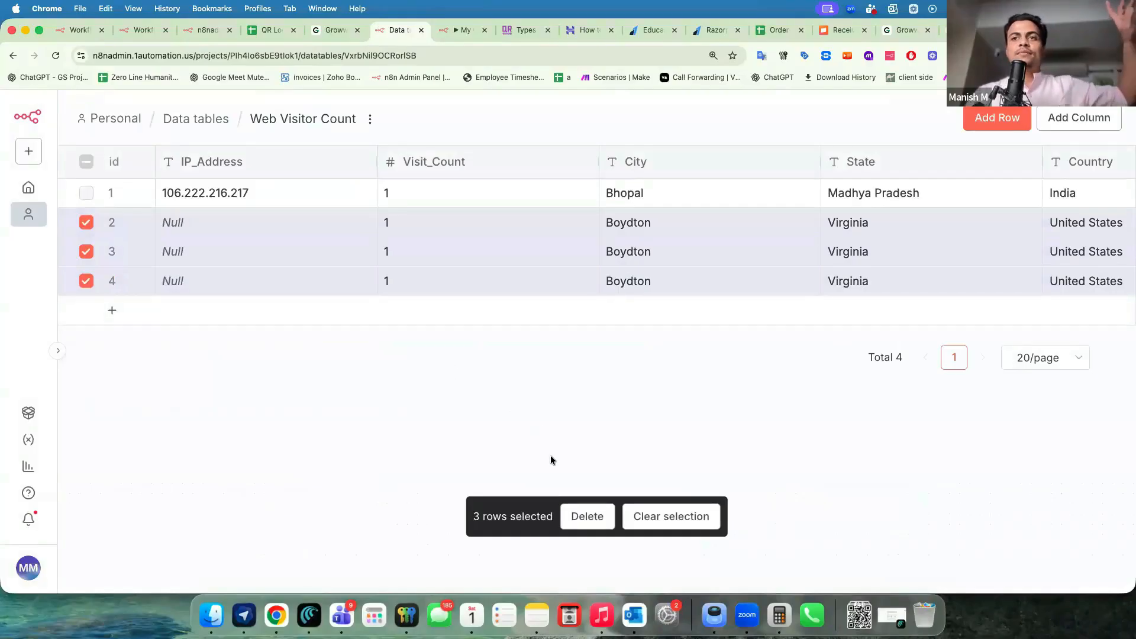
{"action": "left_click", "coordinate": [578, 516]}
{"action": "left_click", "coordinate": [707, 378]}
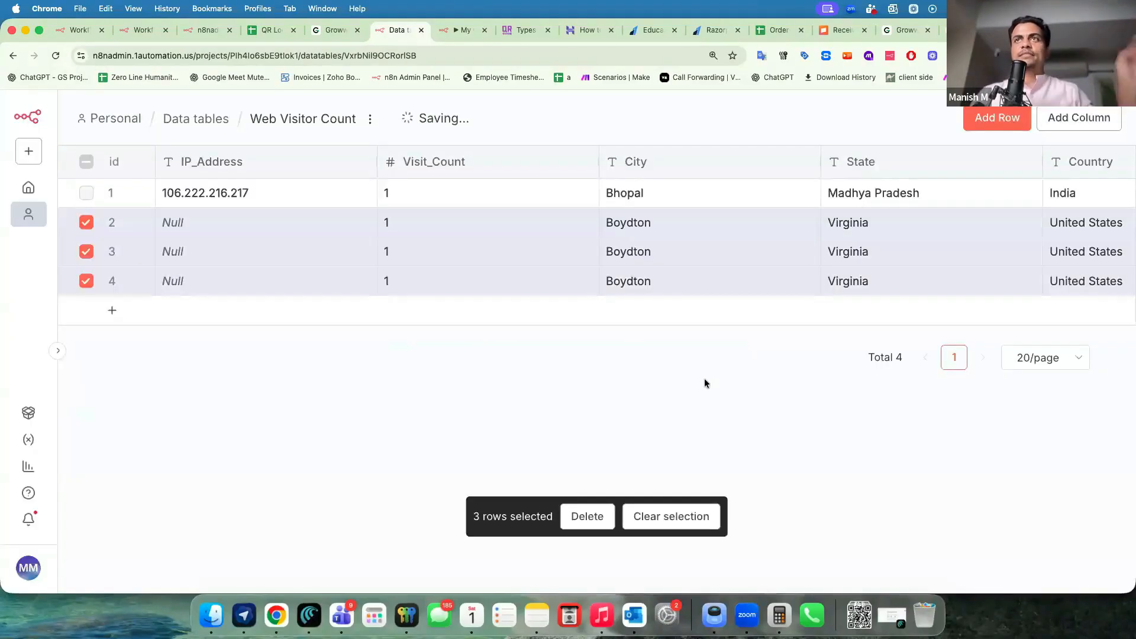
{"action": "left_click", "coordinate": [86, 252]}
{"action": "left_click", "coordinate": [86, 282]}
{"action": "left_click", "coordinate": [581, 518]}
{"action": "left_click", "coordinate": [736, 392]}
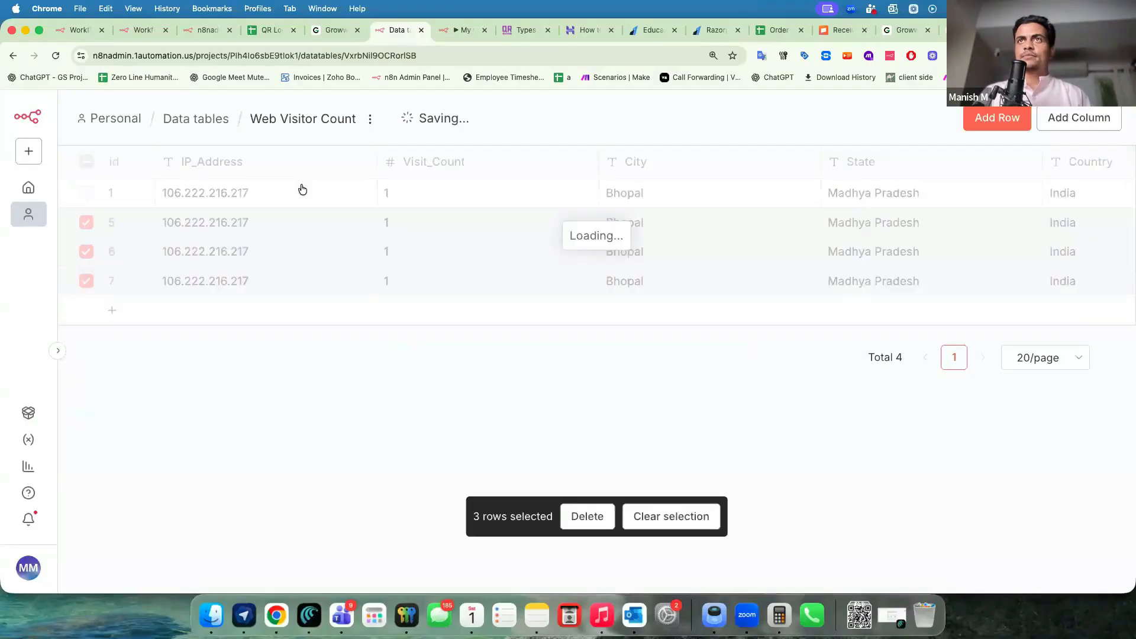
{"action": "left_click", "coordinate": [53, 62]}
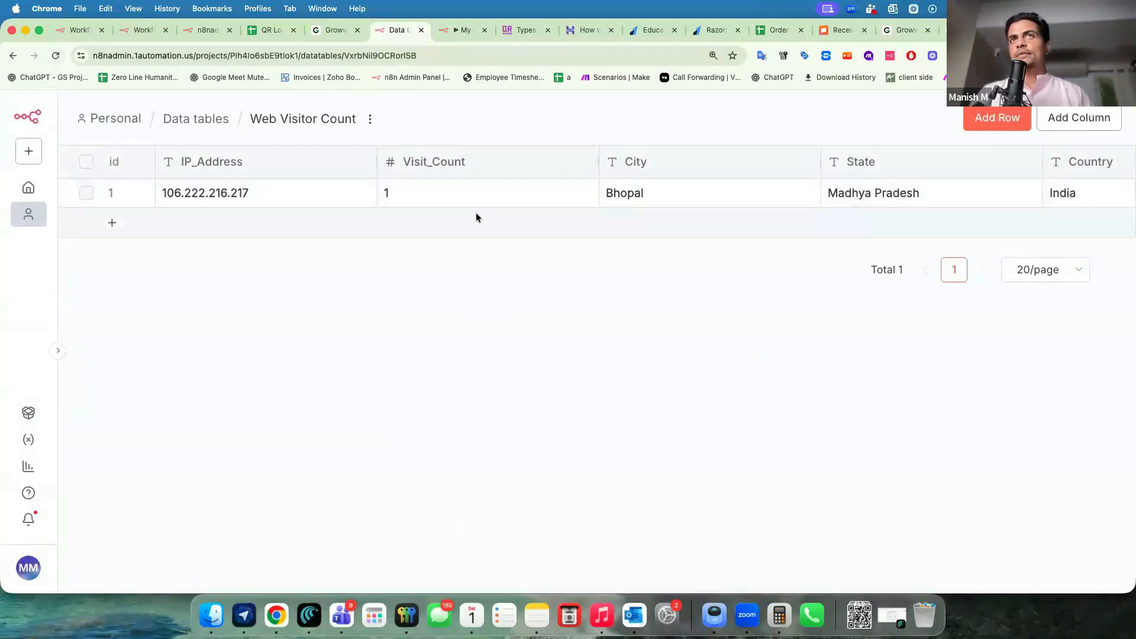
Reload the Bolt landing page to test again and return to the My workflow 80 editor.
{"action": "key", "text": "super+grave"}
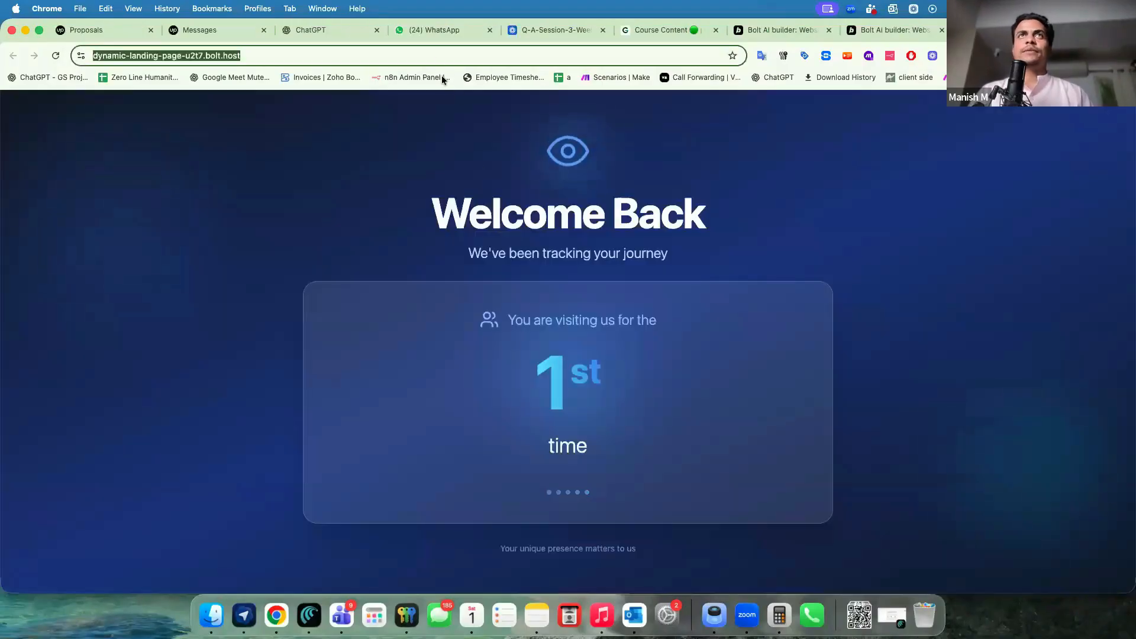
{"action": "key", "text": "Return"}
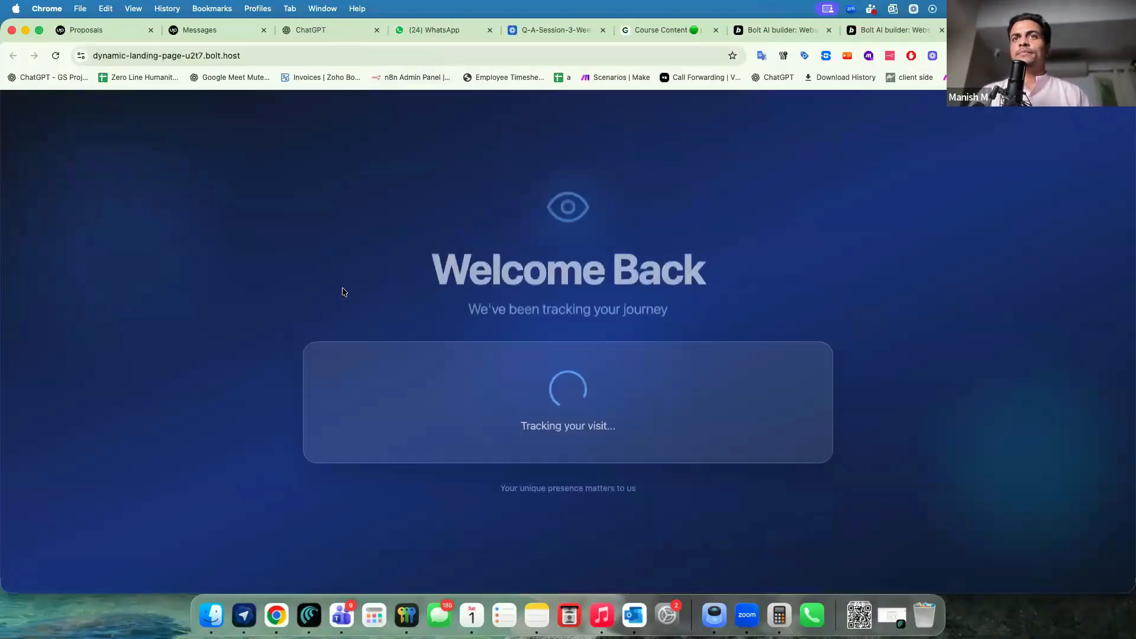
{"action": "key", "text": "super+grave"}
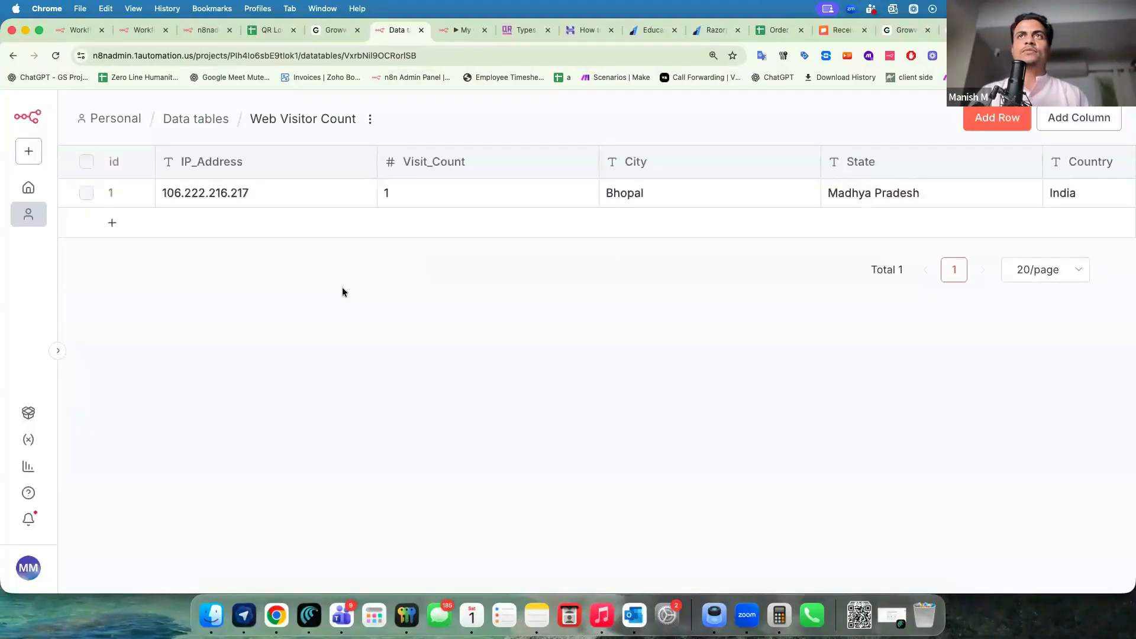
{"action": "key", "text": "super+grave"}
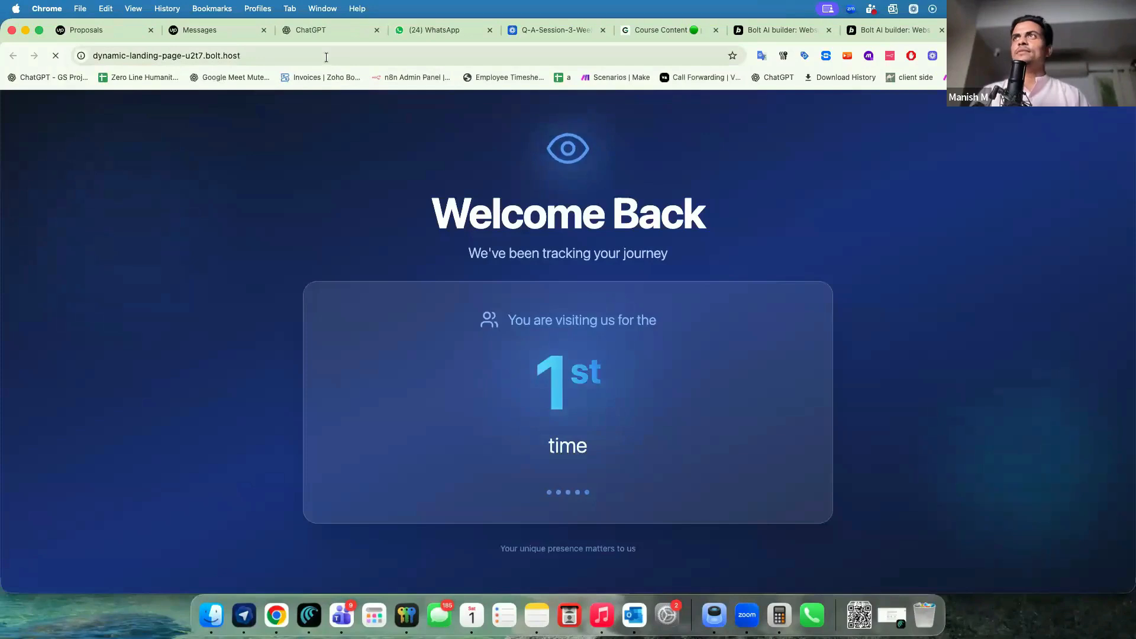
{"action": "key", "text": "super+grave"}
{"action": "scroll", "coordinate": [436, 371], "scroll_direction": "down", "scroll_amount": 3}
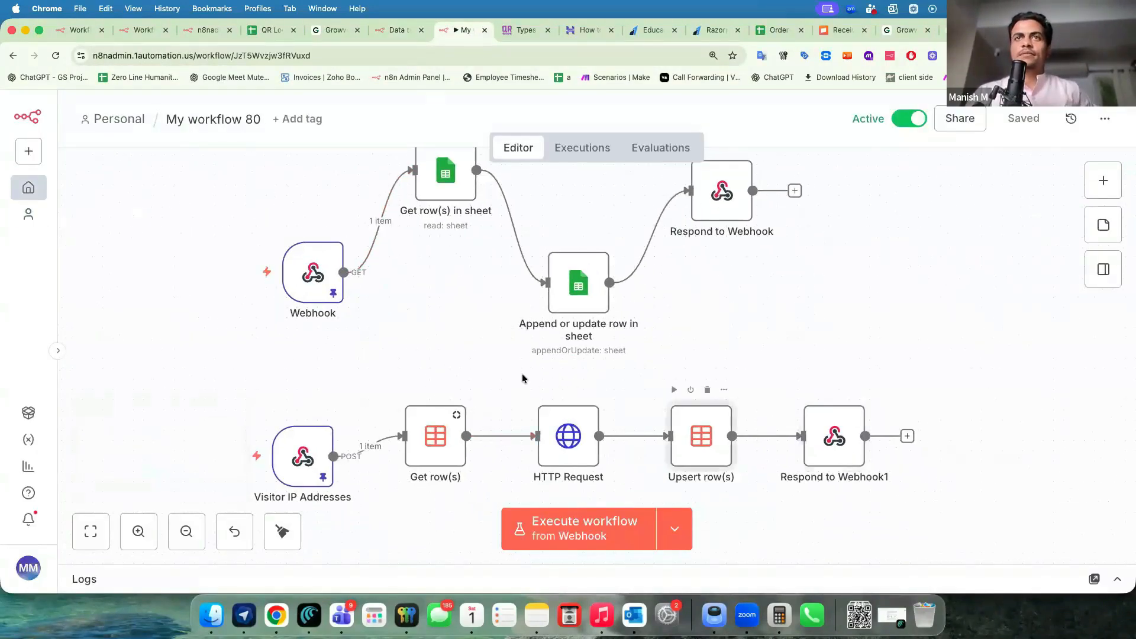
Inspect the Visit_Count field in the Upsert row(s) node settings.
{"action": "double_click", "coordinate": [701, 436]}
{"action": "scroll", "coordinate": [480, 281], "scroll_direction": "down", "scroll_amount": 6}
{"action": "left_click", "coordinate": [481, 279]}
{"action": "left_click", "coordinate": [362, 161]}
Load the 14:08:12 execution's data into the editor and review Upsert row(s).
{"action": "left_click", "coordinate": [587, 162]}
{"action": "left_click", "coordinate": [151, 277]}
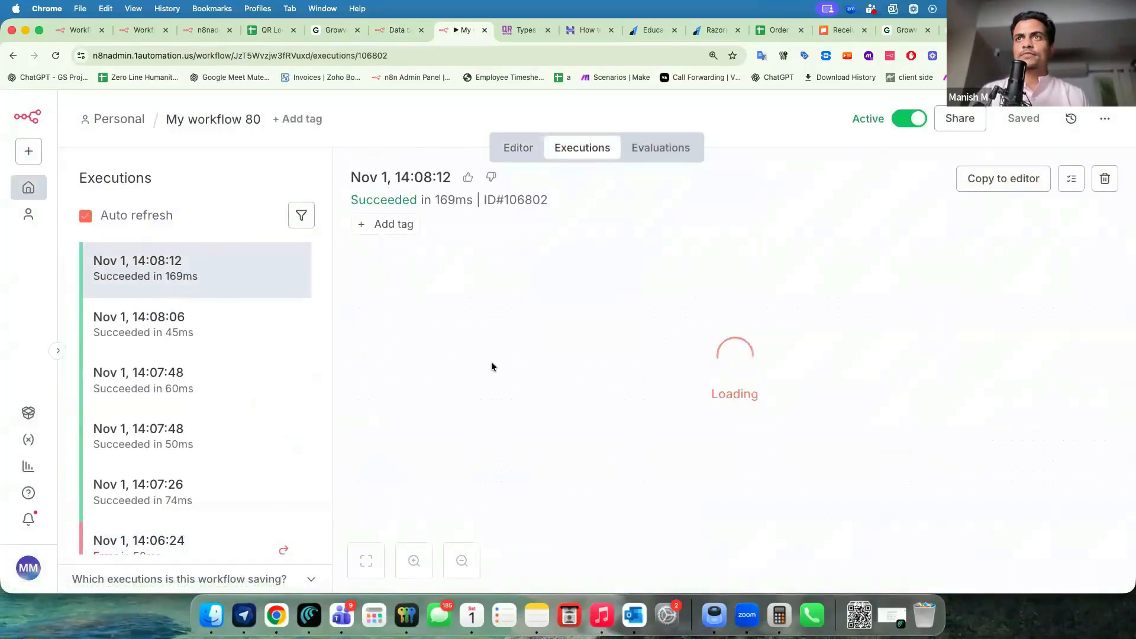
{"action": "left_click", "coordinate": [994, 182]}
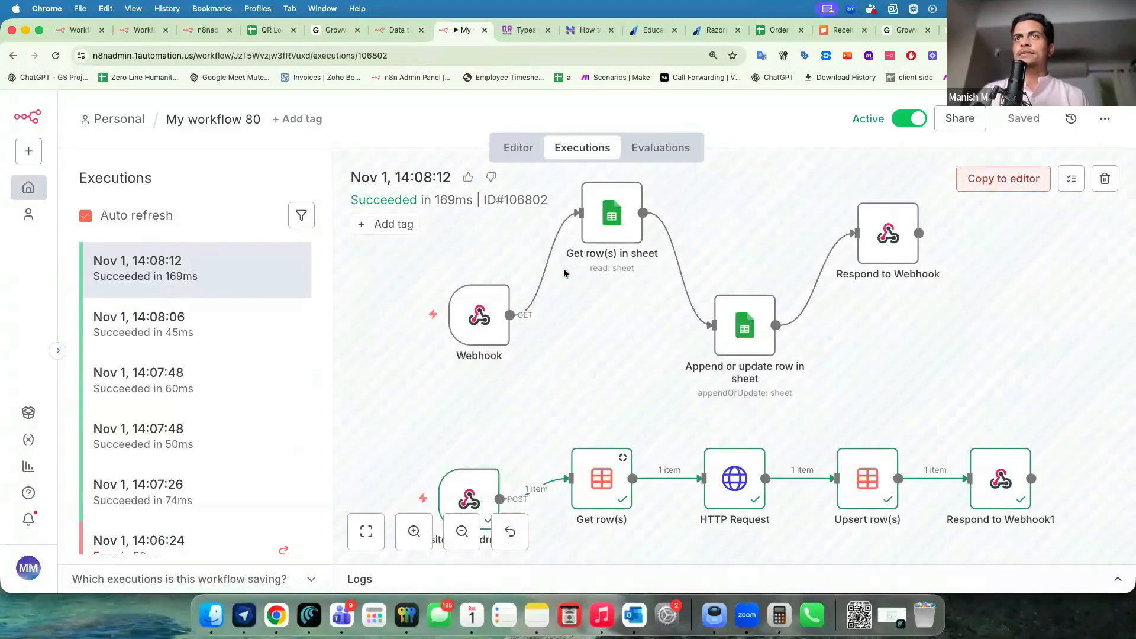
{"action": "key", "text": "Return"}
{"action": "scroll", "coordinate": [559, 375], "scroll_direction": "down", "scroll_amount": 5}
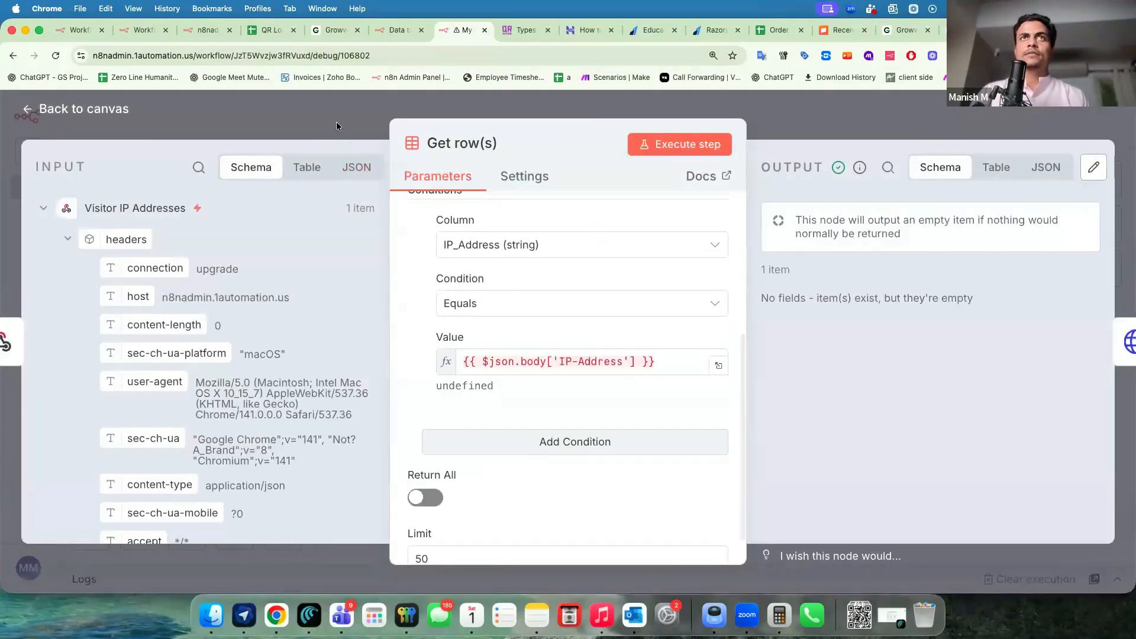
{"action": "left_click", "coordinate": [337, 123]}
Review the condition's Value expression and Upsert row(s), then save and run the workflow.
{"action": "double_click", "coordinate": [699, 436]}
{"action": "left_click", "coordinate": [588, 321]}
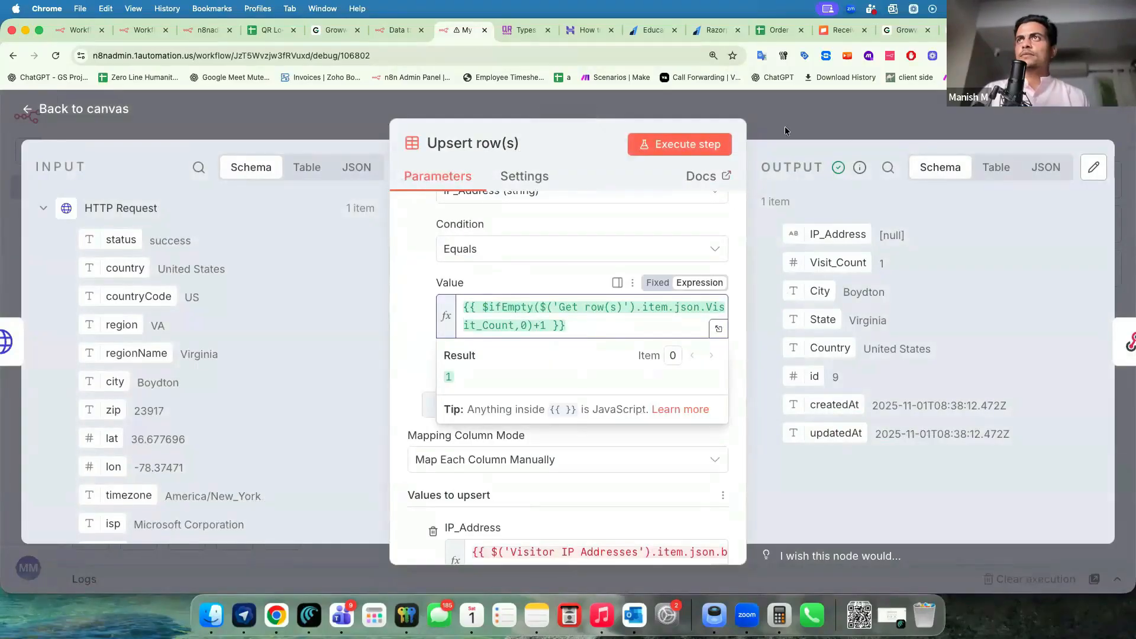
{"action": "left_click", "coordinate": [982, 127]}
{"action": "left_click", "coordinate": [1023, 118]}
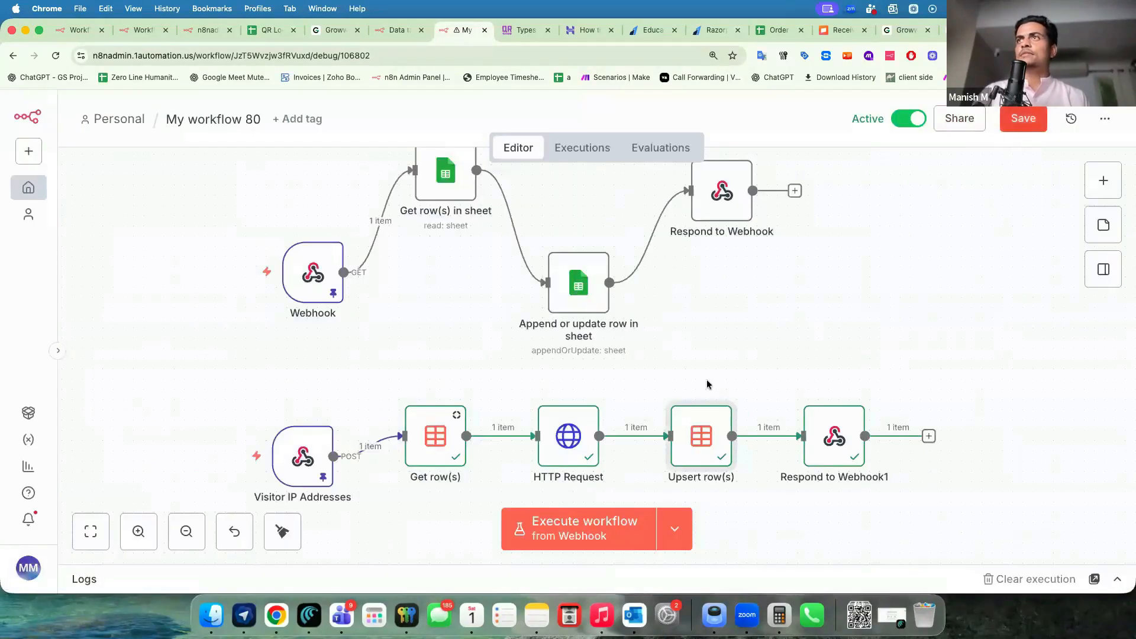
{"action": "left_click", "coordinate": [544, 535]}
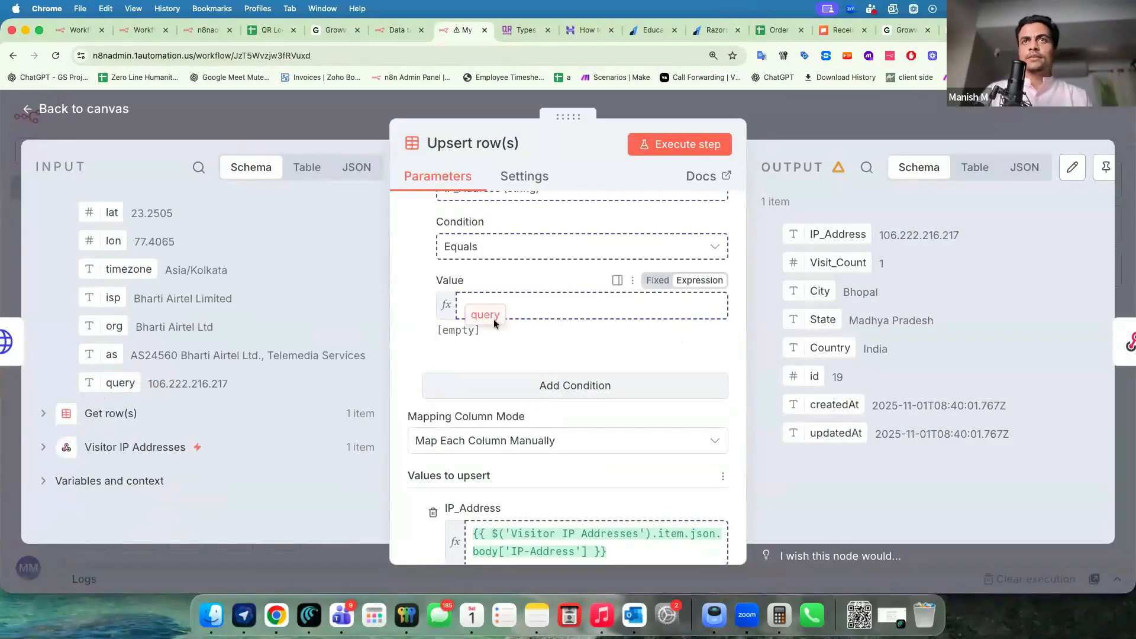
Match on the looked-up IP and set Visit_Count to $ifEmpty(...Visit_Count,0)+1, then save.
{"action": "left_click_drag", "start_coordinate": [120, 383], "coordinate": [556, 305]}
{"action": "scroll", "coordinate": [403, 351], "scroll_direction": "down", "scroll_amount": 10}
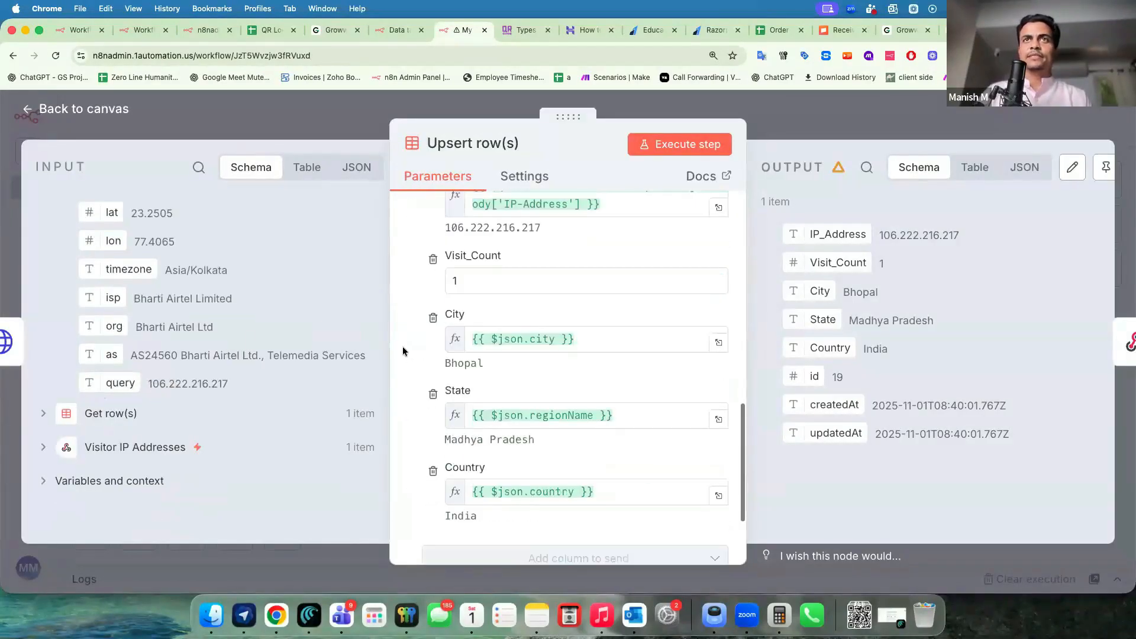
{"action": "key", "text": "super+v"}
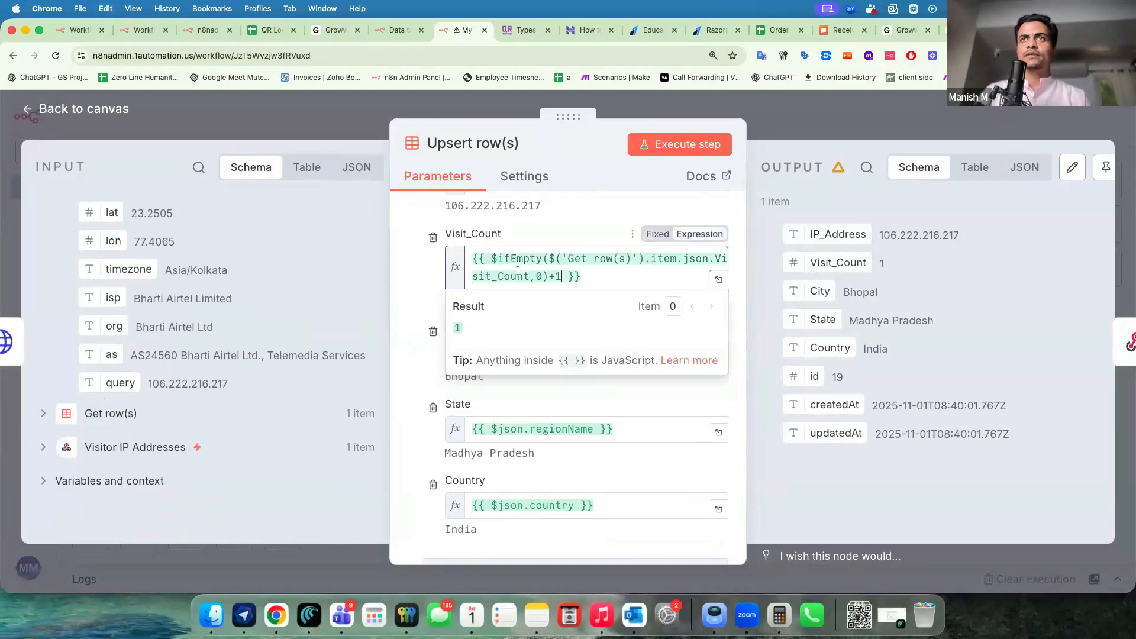
{"action": "left_click", "coordinate": [415, 235]}
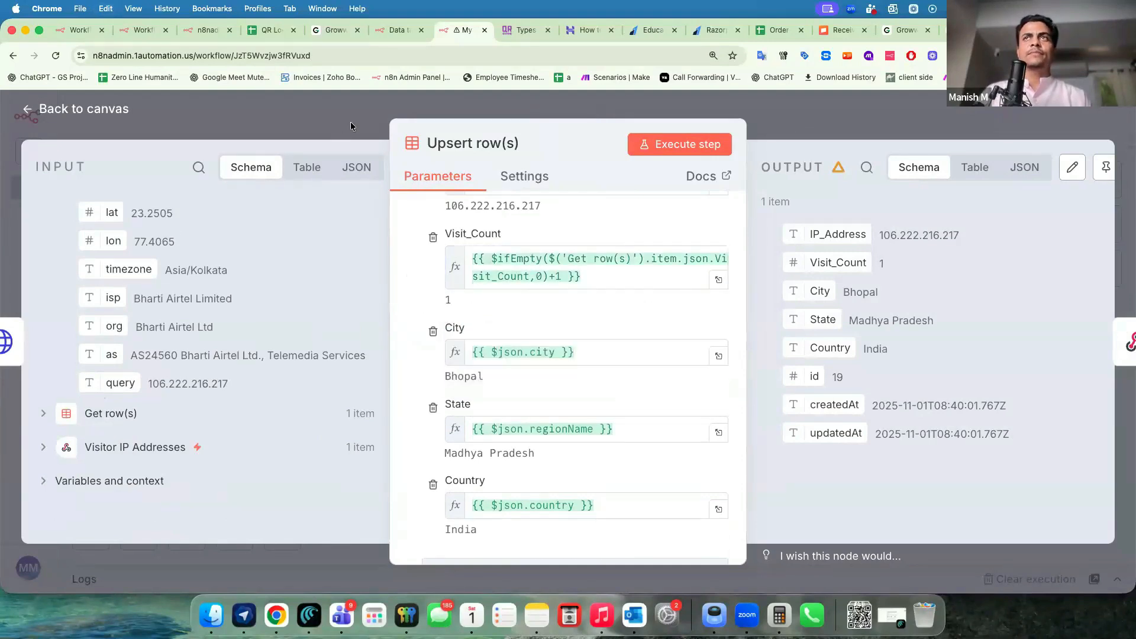
{"action": "left_click", "coordinate": [997, 131]}
{"action": "left_click", "coordinate": [1012, 126]}
Reload the landing page twice to test the visit counter, then return to n8n.
{"action": "key", "text": "super+grave"}
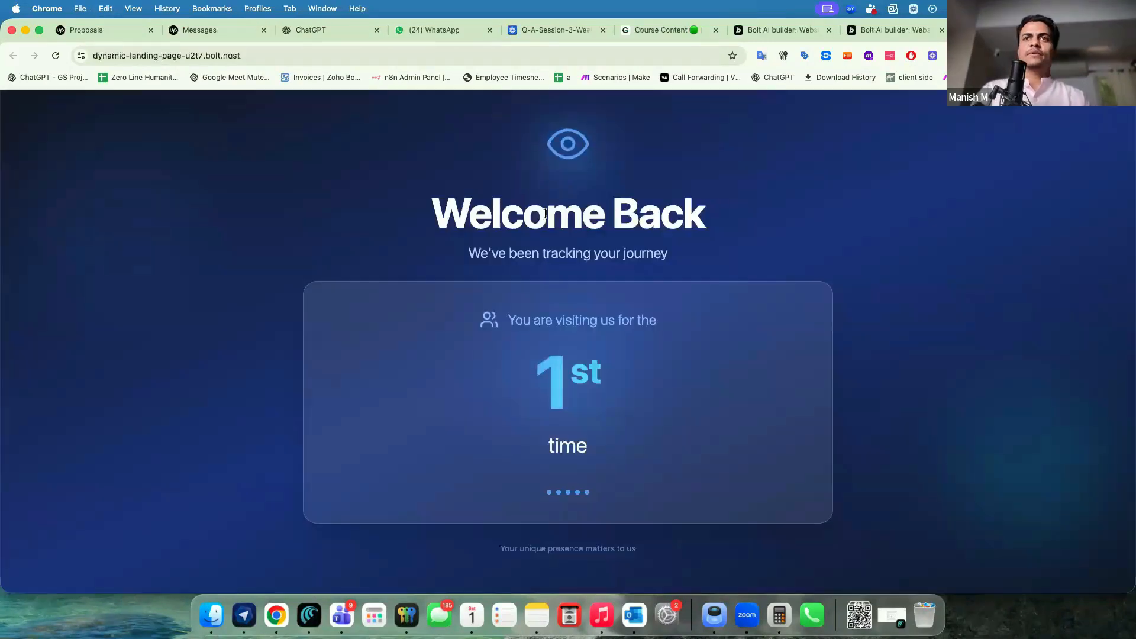
{"action": "key", "text": "super+r"}
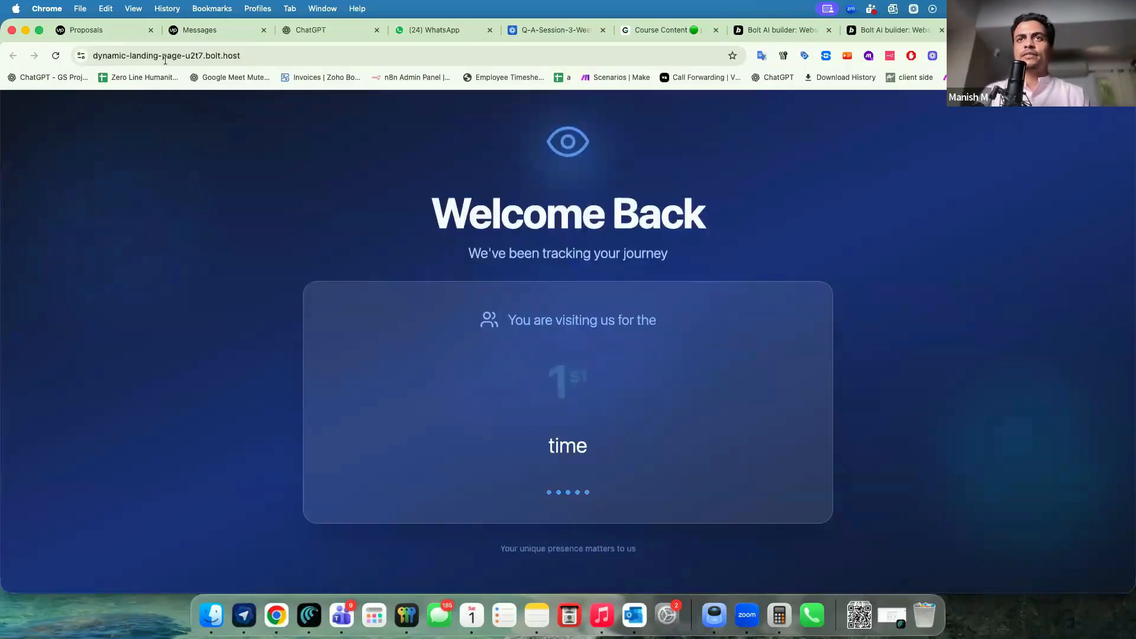
{"action": "left_click", "coordinate": [166, 59]}
{"action": "key", "text": "Return"}
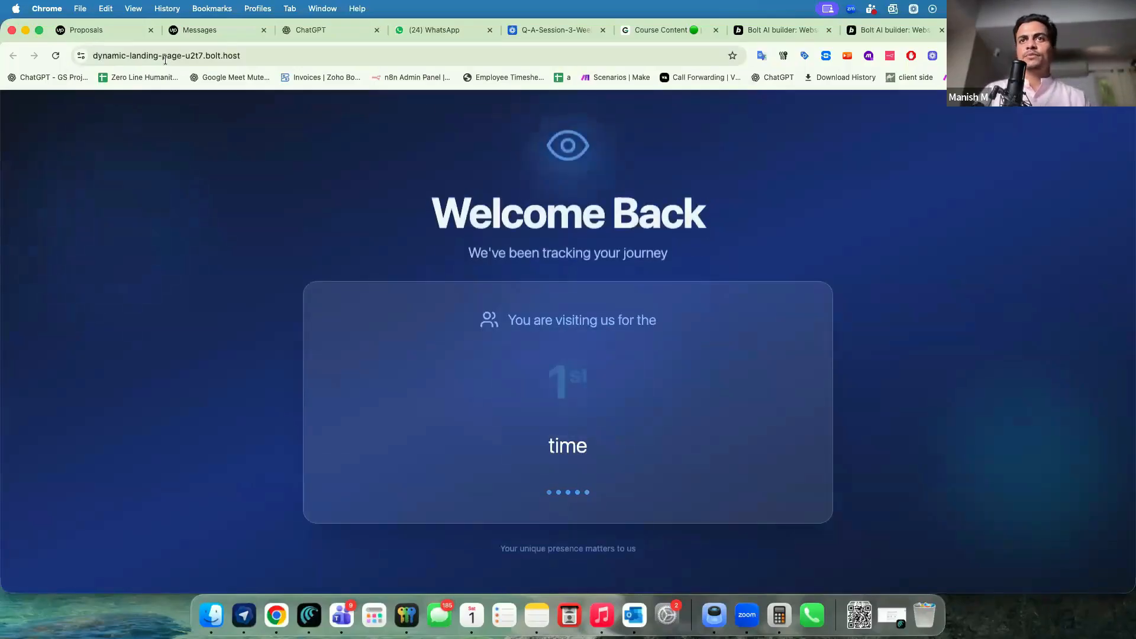
{"action": "key", "text": "super+grave"}
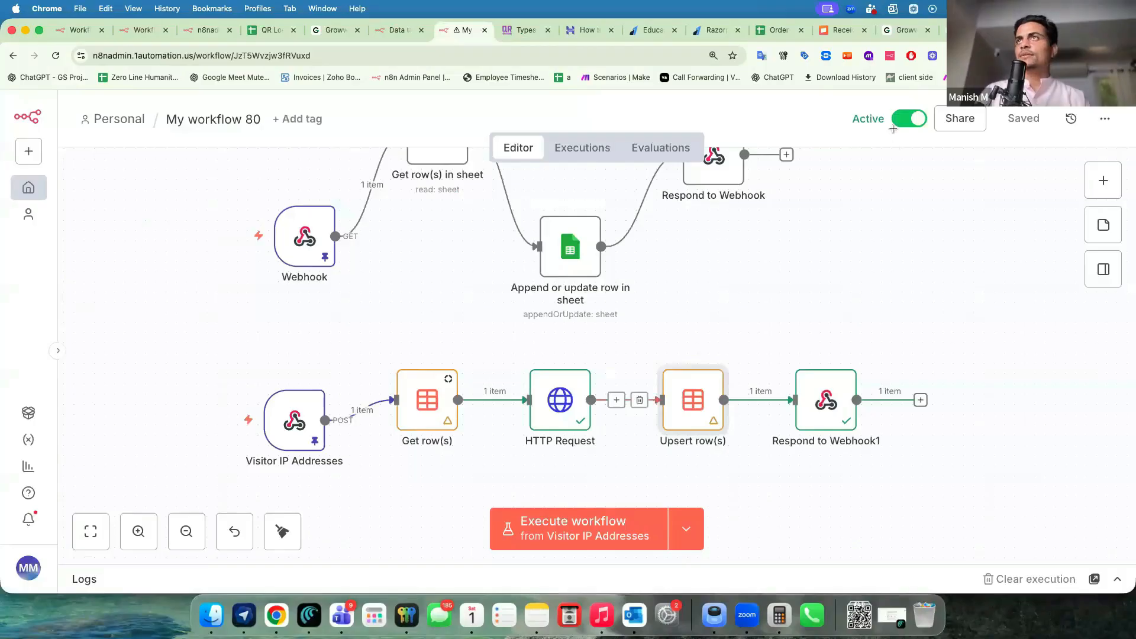
Open the latest execution and inspect the Get row(s) data.
{"action": "left_click", "coordinate": [572, 160]}
{"action": "double_click", "coordinate": [607, 343]}
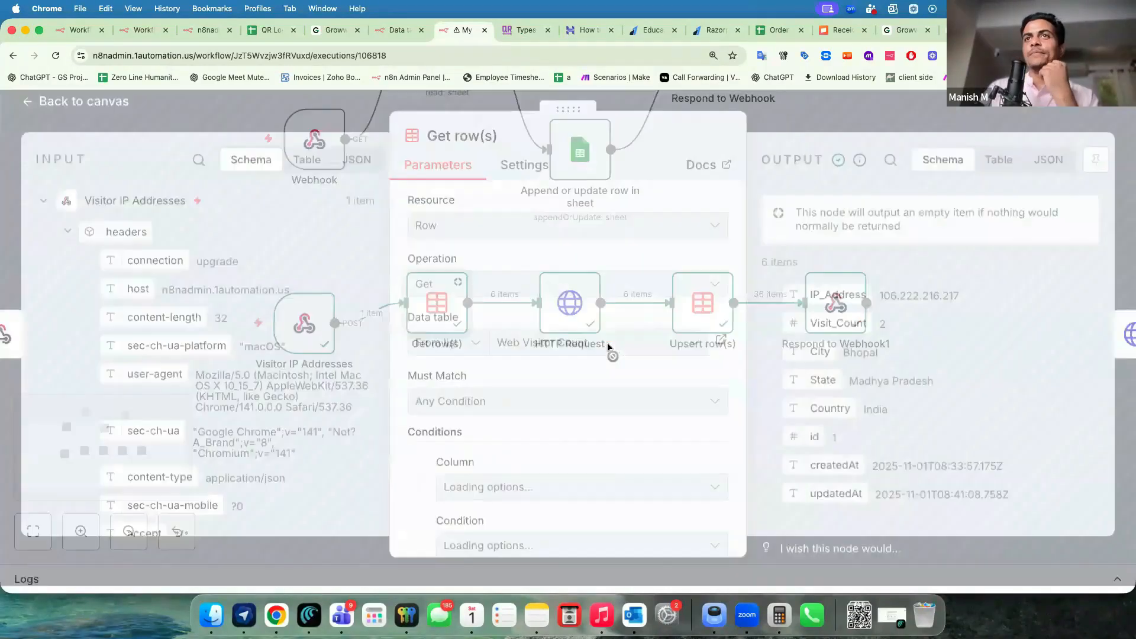
{"action": "scroll", "coordinate": [568, 366], "scroll_direction": "down", "scroll_amount": 5}
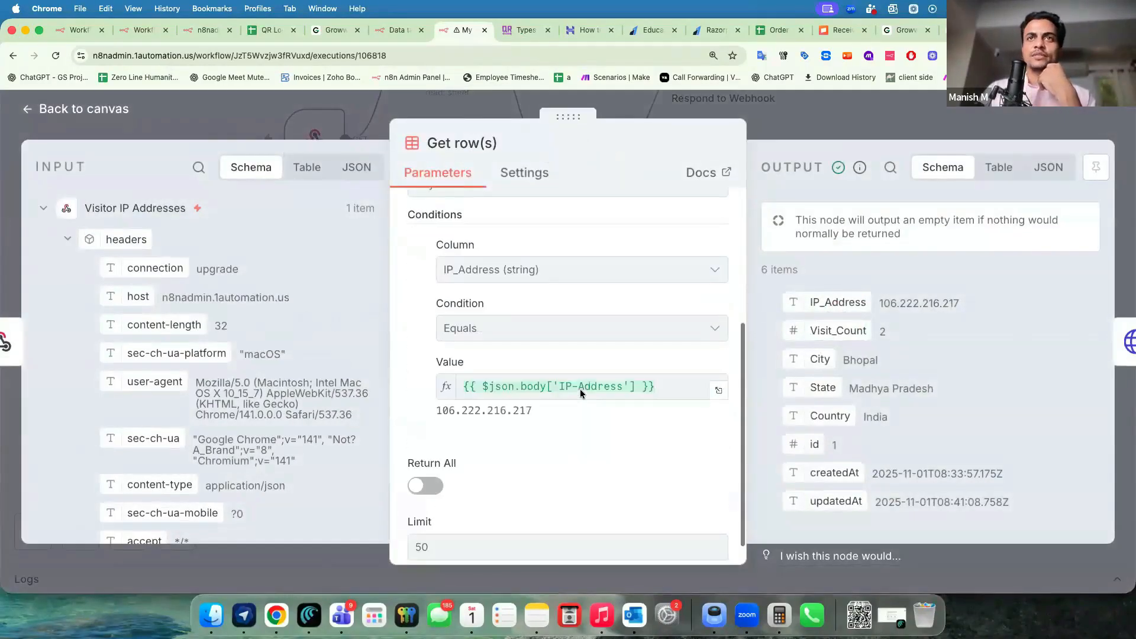
{"action": "scroll", "coordinate": [265, 430], "scroll_direction": "down", "scroll_amount": 8}
{"action": "scroll", "coordinate": [264, 430], "scroll_direction": "down", "scroll_amount": 3}
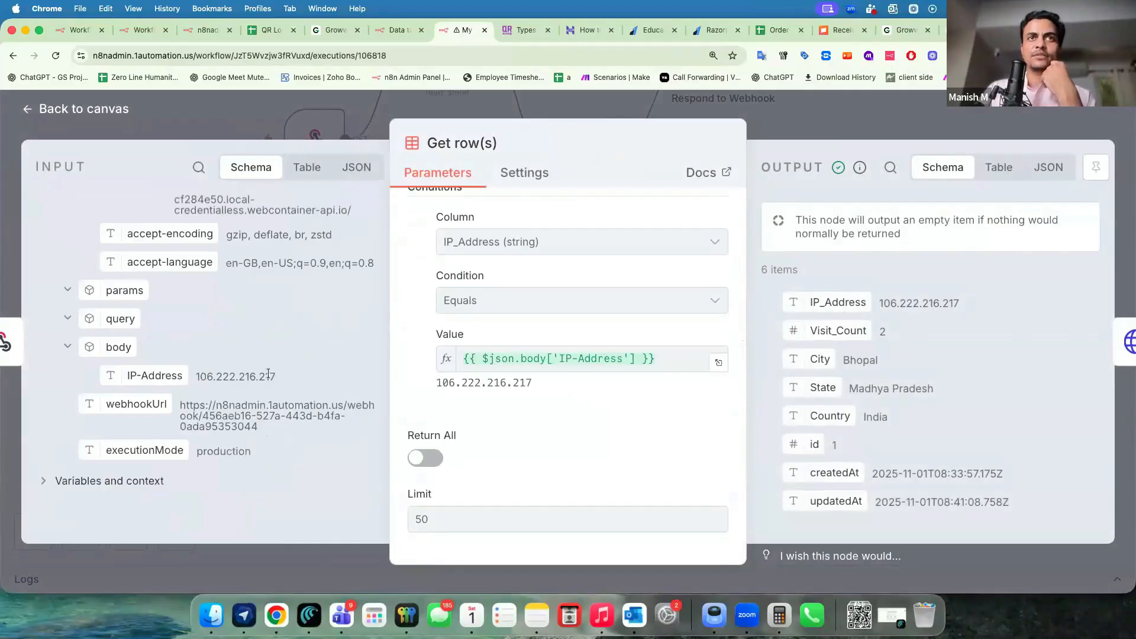
{"action": "left_click", "coordinate": [778, 128]}
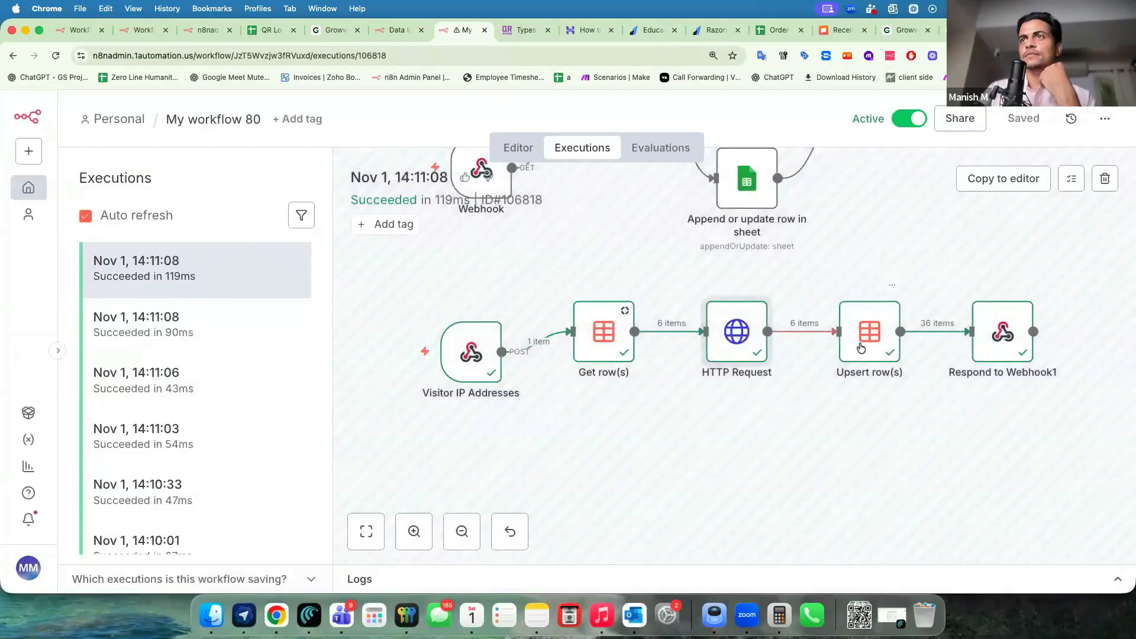
Check Upsert row(s) and Respond to Webhook1 output, marking the Visit_Count value 3.
{"action": "double_click", "coordinate": [857, 348]}
{"action": "scroll", "coordinate": [697, 313], "scroll_direction": "down", "scroll_amount": 2}
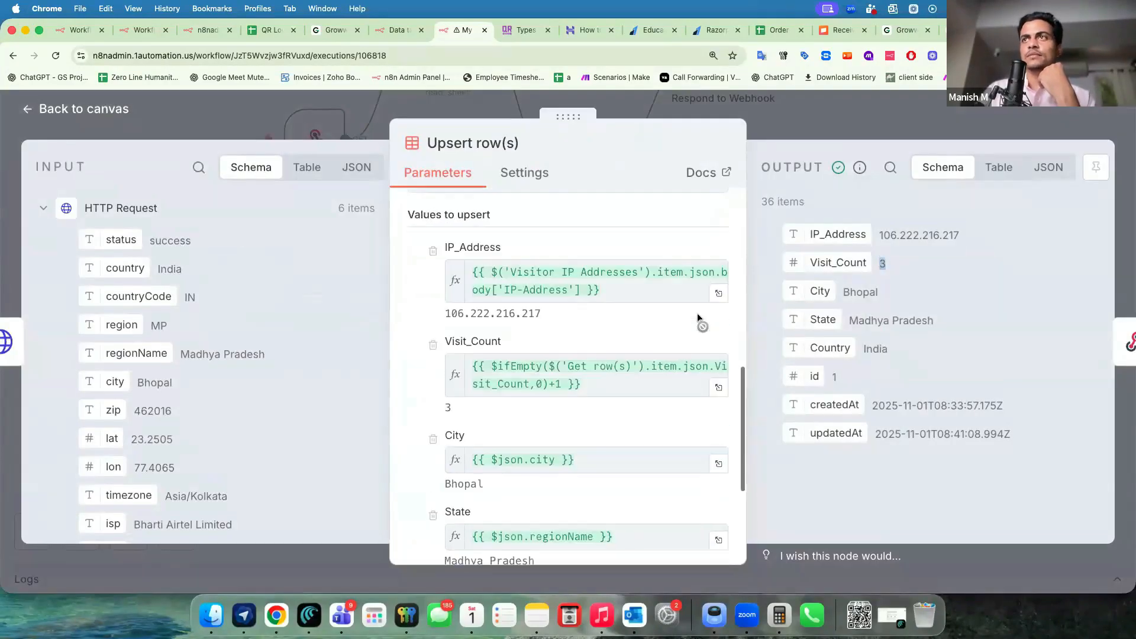
{"action": "double_click", "coordinate": [835, 305]}
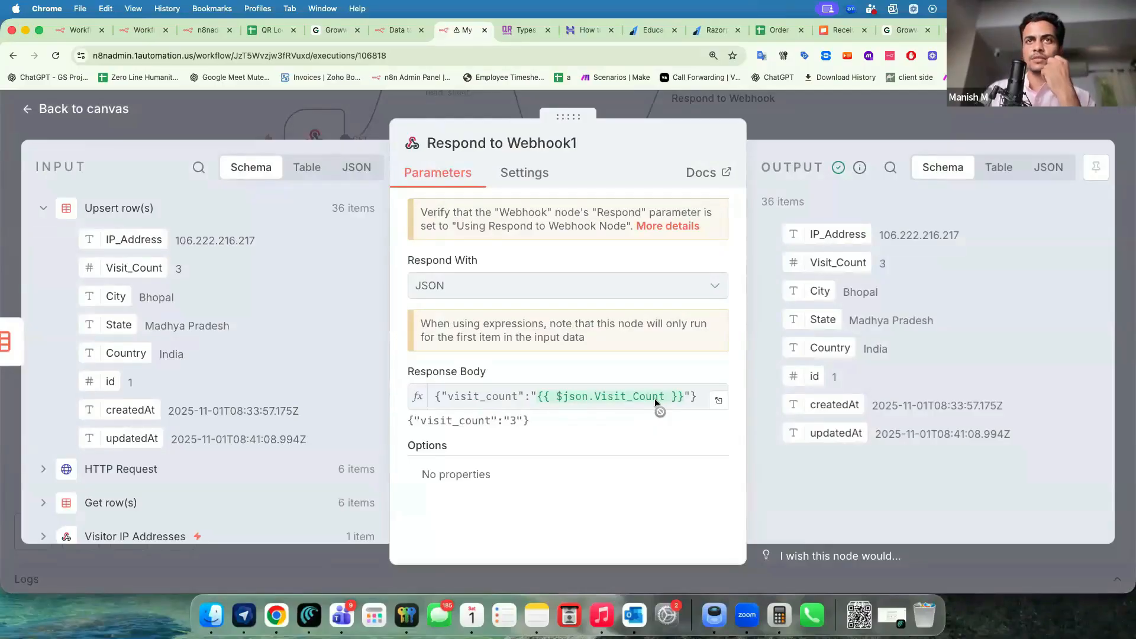
{"action": "mouse_move", "coordinate": [820, 262]}
{"action": "left_mouse_down"}
{"action": "mouse_move", "coordinate": [882, 264]}
{"action": "mouse_move", "coordinate": [817, 264]}
{"action": "left_mouse_up"}
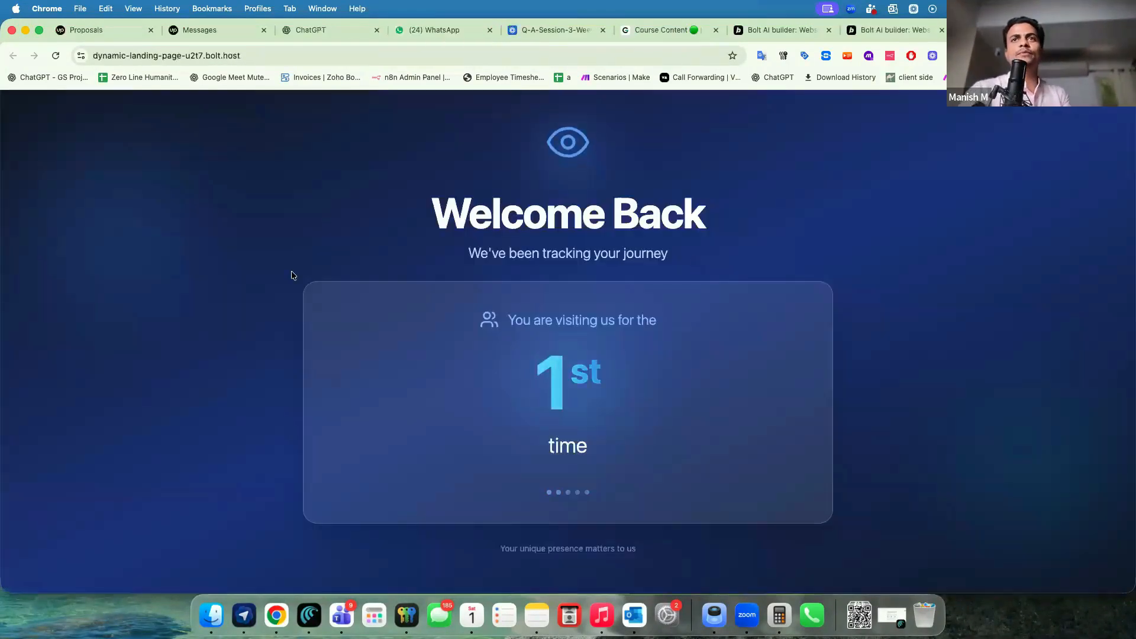
Reload the landing page to confirm the 4th visit, then switch to n8n's data table.
{"action": "key", "text": "ctrl+shift+Tab"}
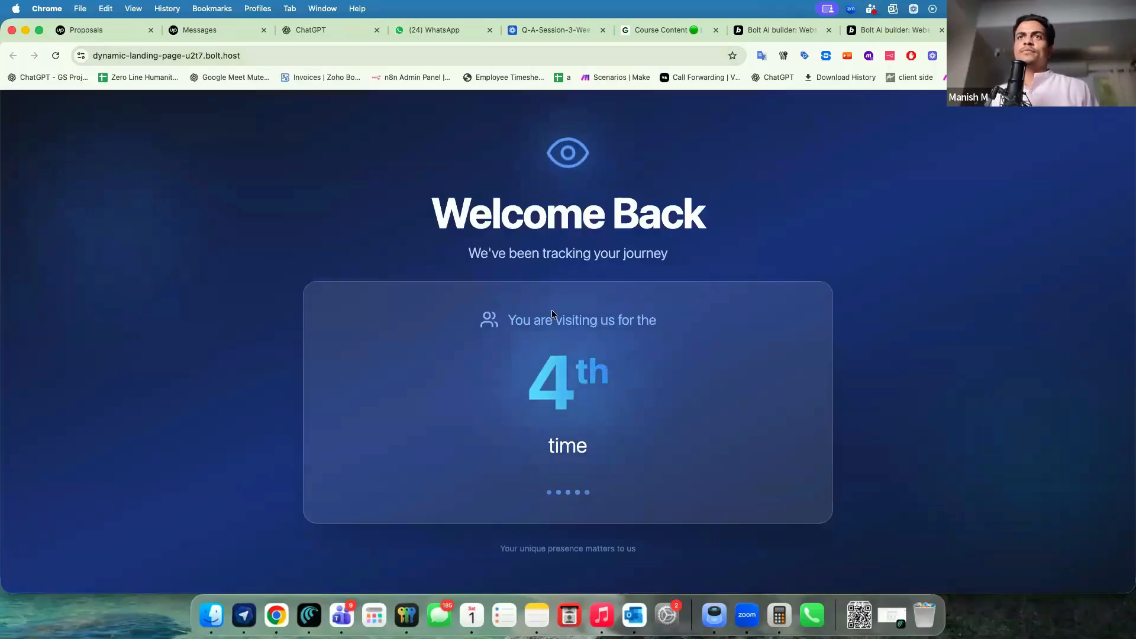
{"action": "left_click", "coordinate": [242, 56]}
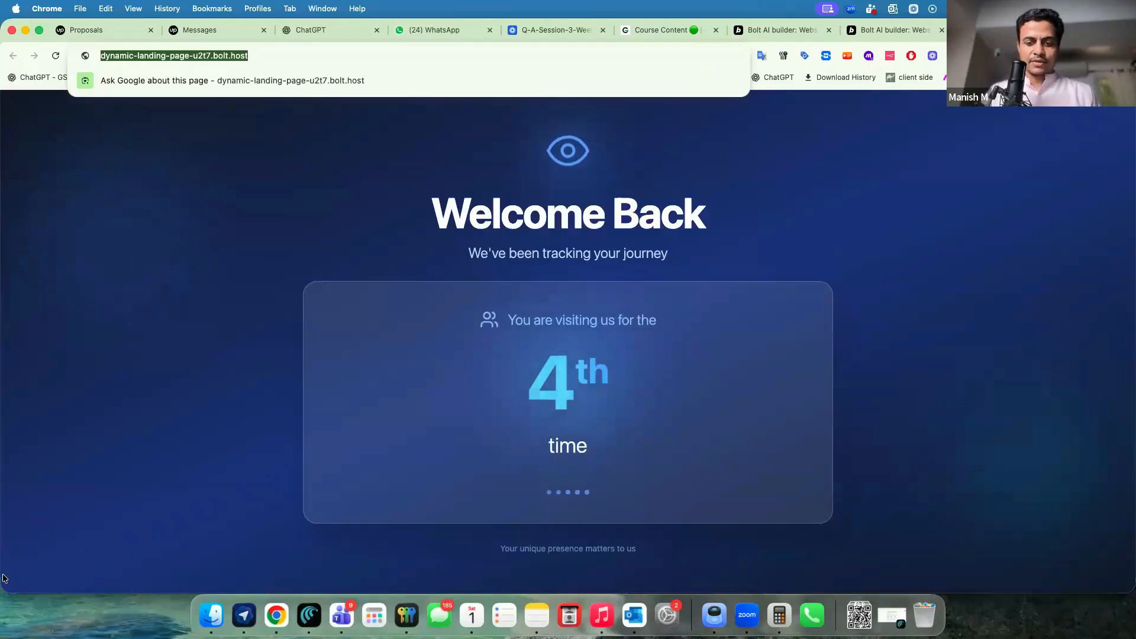
{"action": "key", "text": "super+grave"}
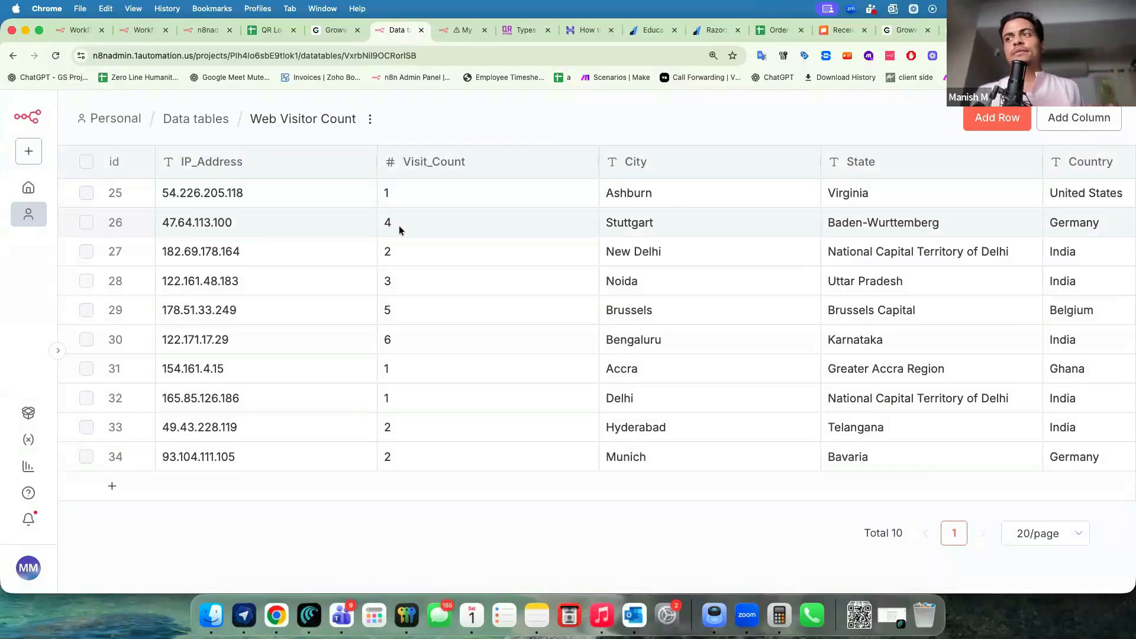
Check row 26's Visit_Count and the new Bhopal row, then return to the landing page.
{"action": "left_click", "coordinate": [380, 229]}
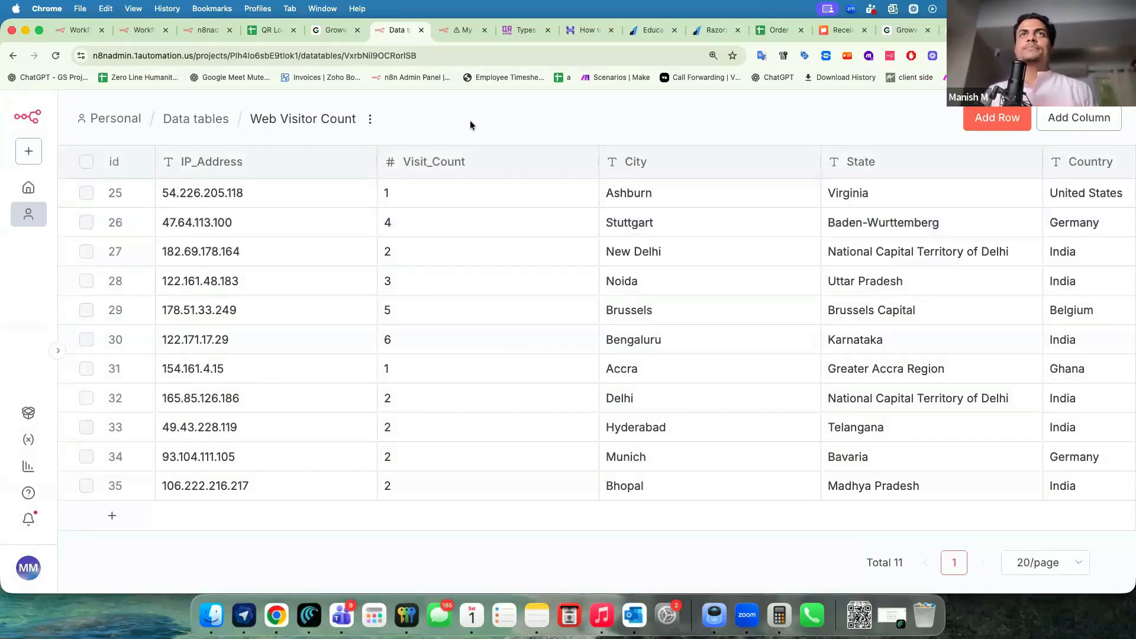
{"action": "key", "text": "super+grave"}
Ask Bolt to place a product image of a Smart Watch with a $999 price.
{"action": "left_click", "coordinate": [862, 33]}
{"action": "left_click", "coordinate": [65, 517]}
{"action": "type", "text": "help me place "}
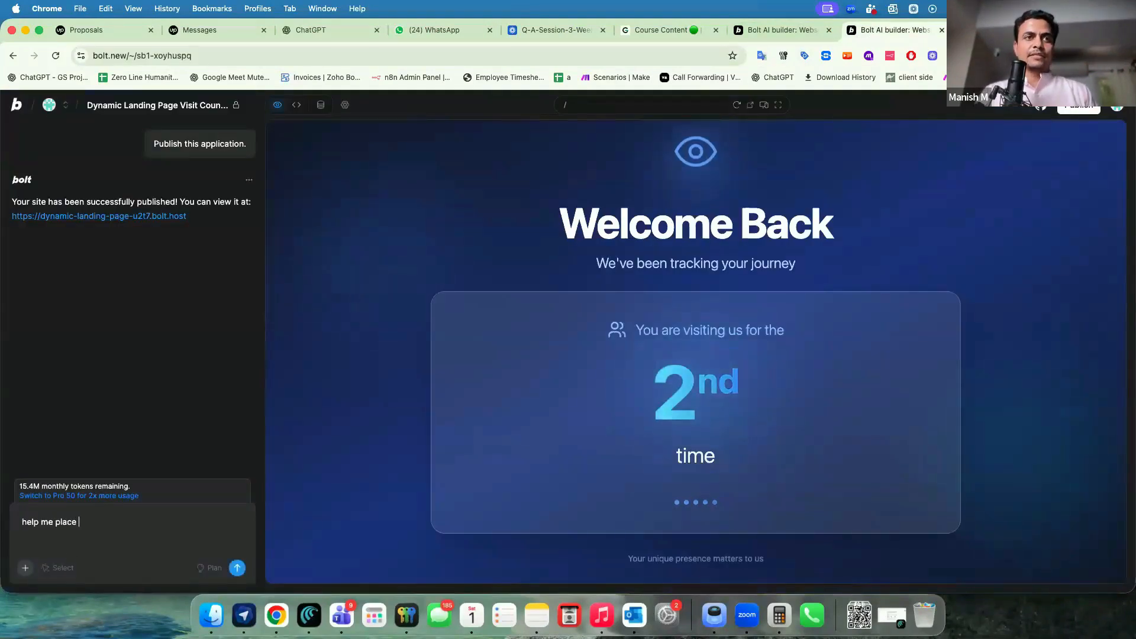
{"action": "type", "text": "a product image and a "}
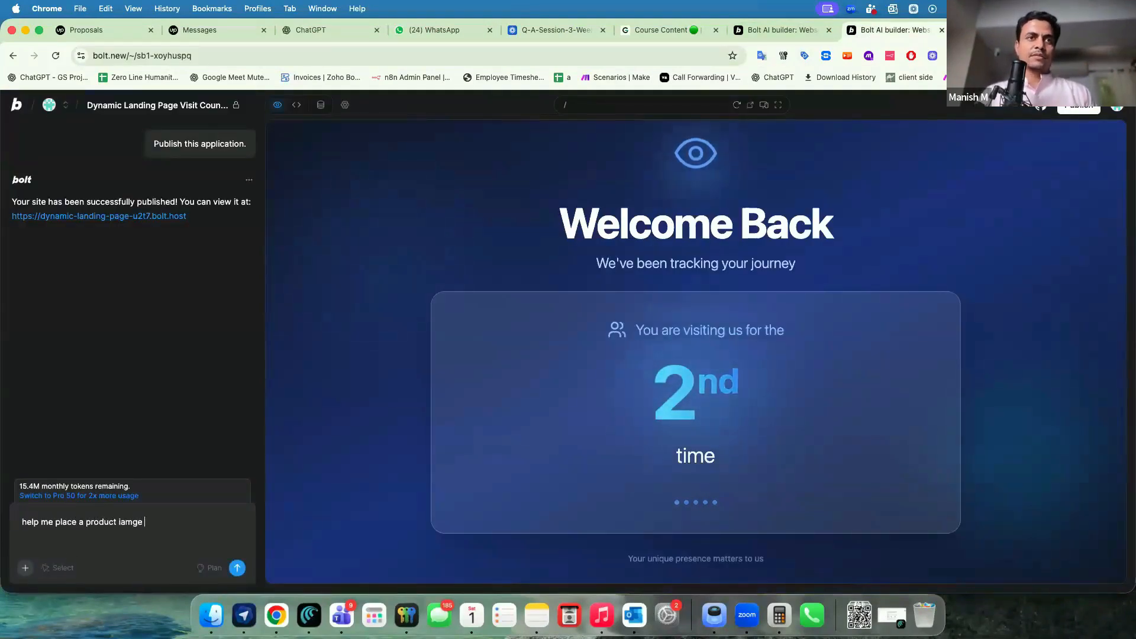
{"action": "type", "text": "price of "}
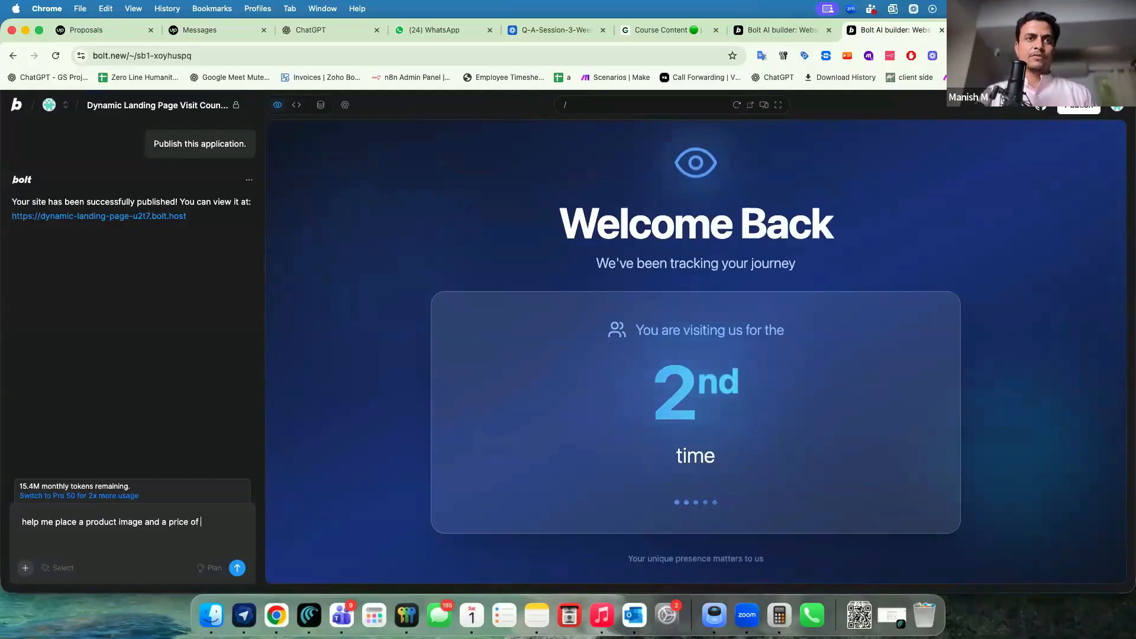
{"action": "type", "text": "$999"}
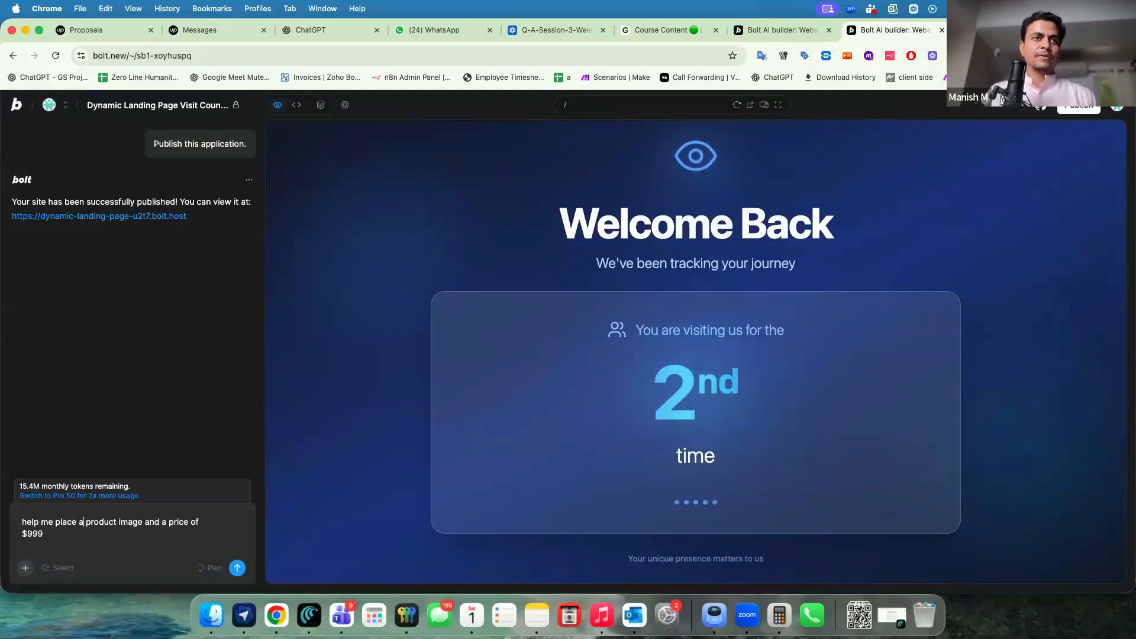
{"action": "left_click", "coordinate": [142, 522]}
{"action": "type", "text": "of Oura"}
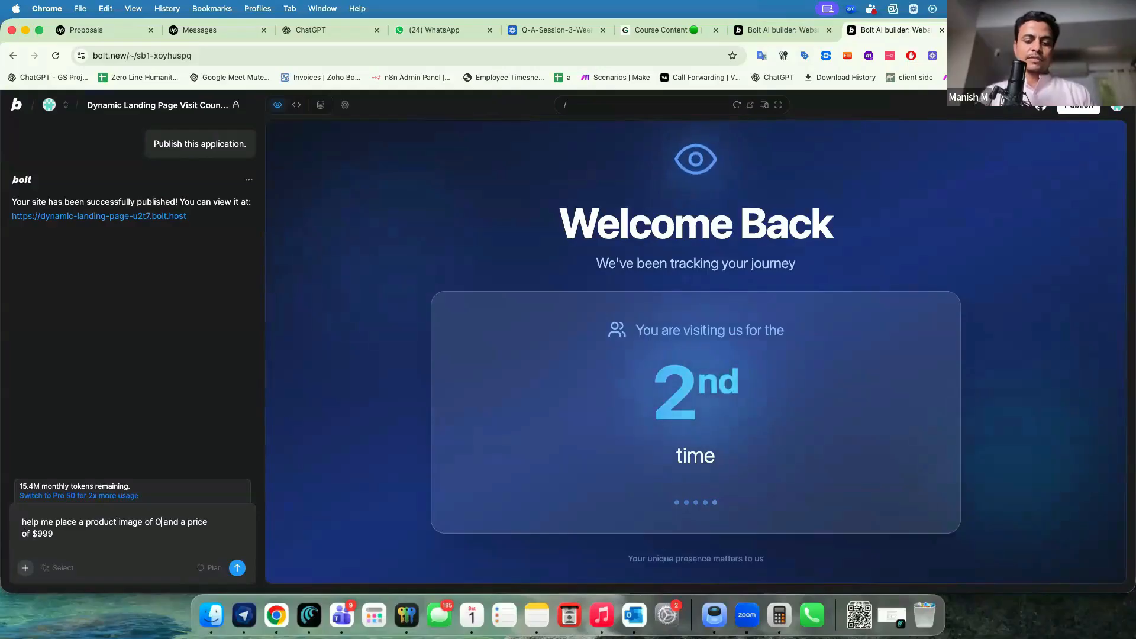
{"action": "type", "text": " Rin"}
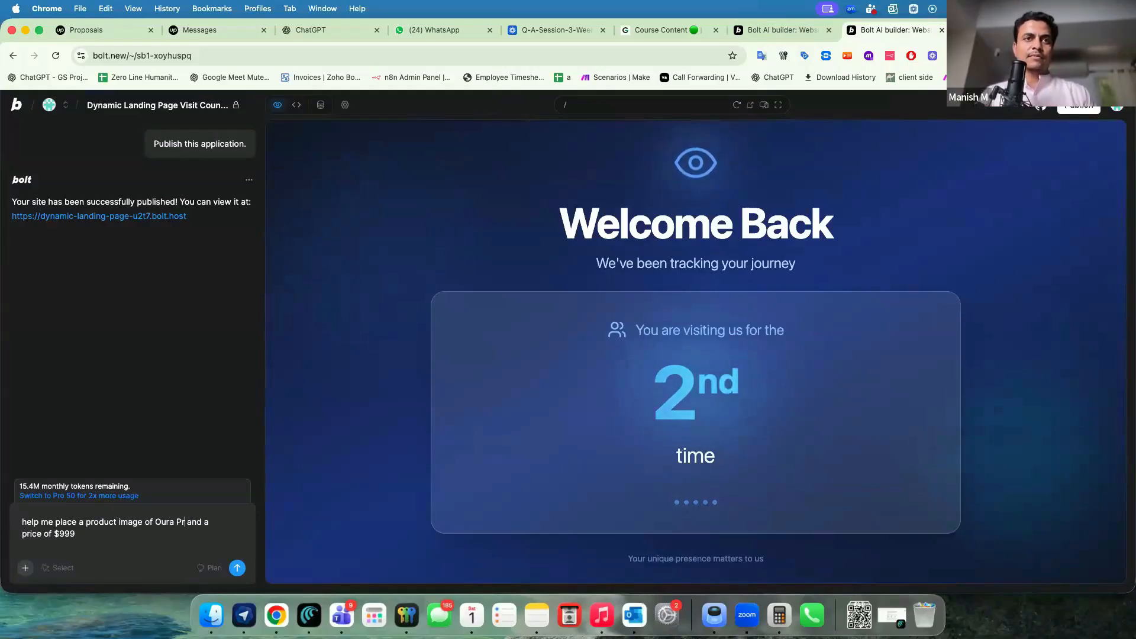
{"action": "type", "text": "g"}
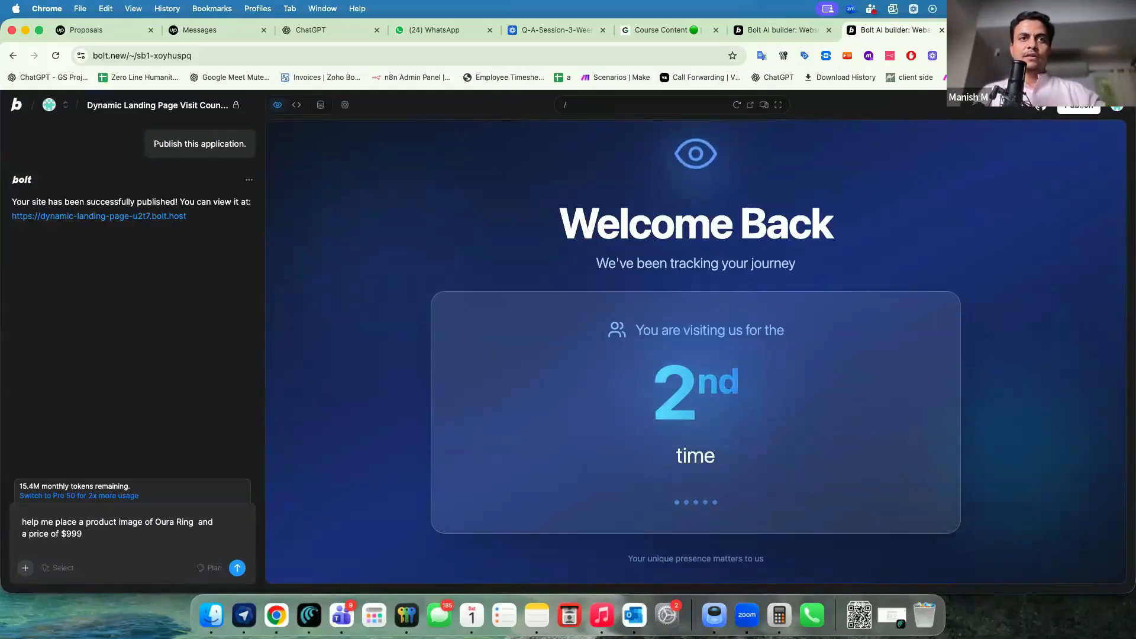
{"action": "key", "text": "shift+alt+Left"}
{"action": "key", "text": "shift+alt+Left"}
{"action": "key", "text": "shift+alt+Left"}
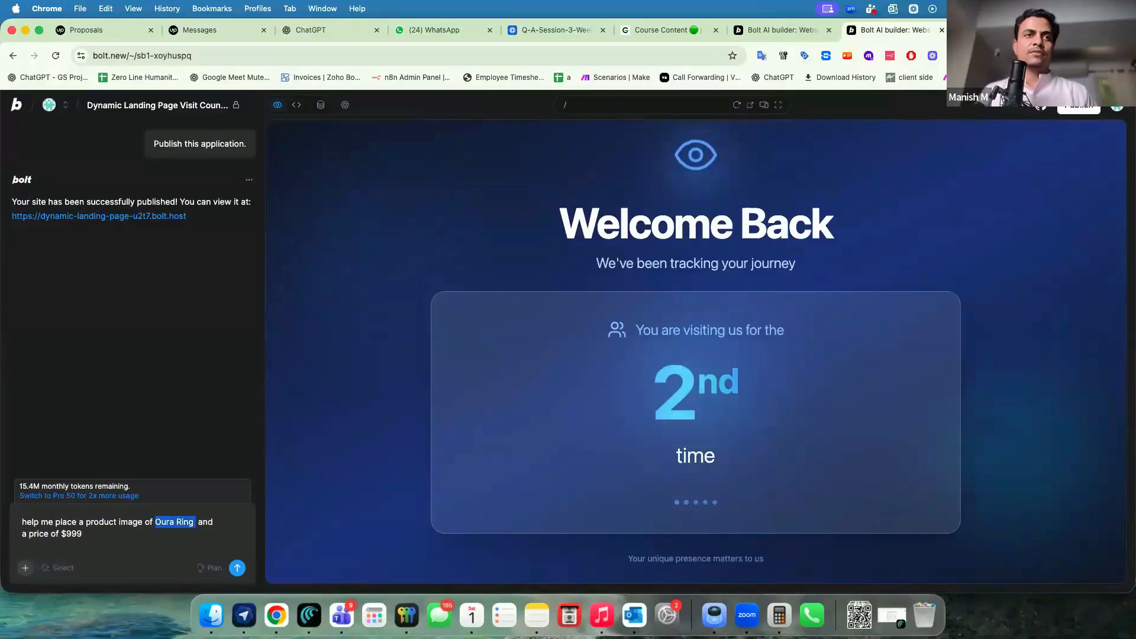
{"action": "type", "text": "Smart Watcvh"}
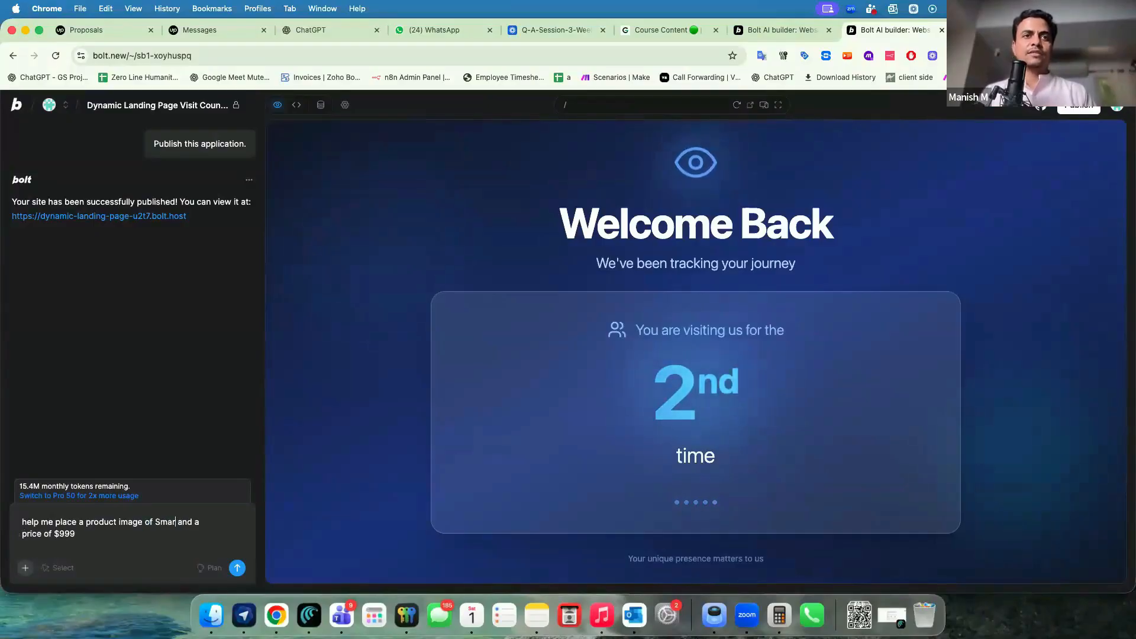
{"action": "key", "text": "BackSpace"}
{"action": "key", "text": "BackSpace"}
{"action": "type", "text": "h"}
{"action": "key", "text": "Down"}
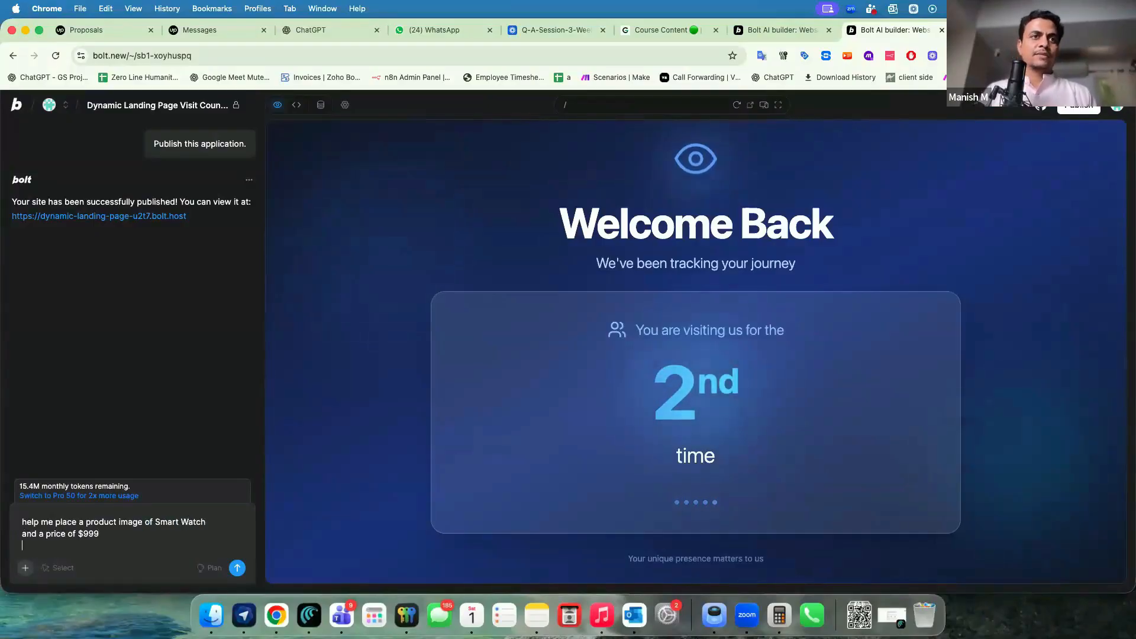
Request a loyal-user discount message based on visits, plus a countdown for the deal's validity.
{"action": "key", "text": "shift+Return"}
{"action": "type", "text": "Based on the user visit I will send you the "}
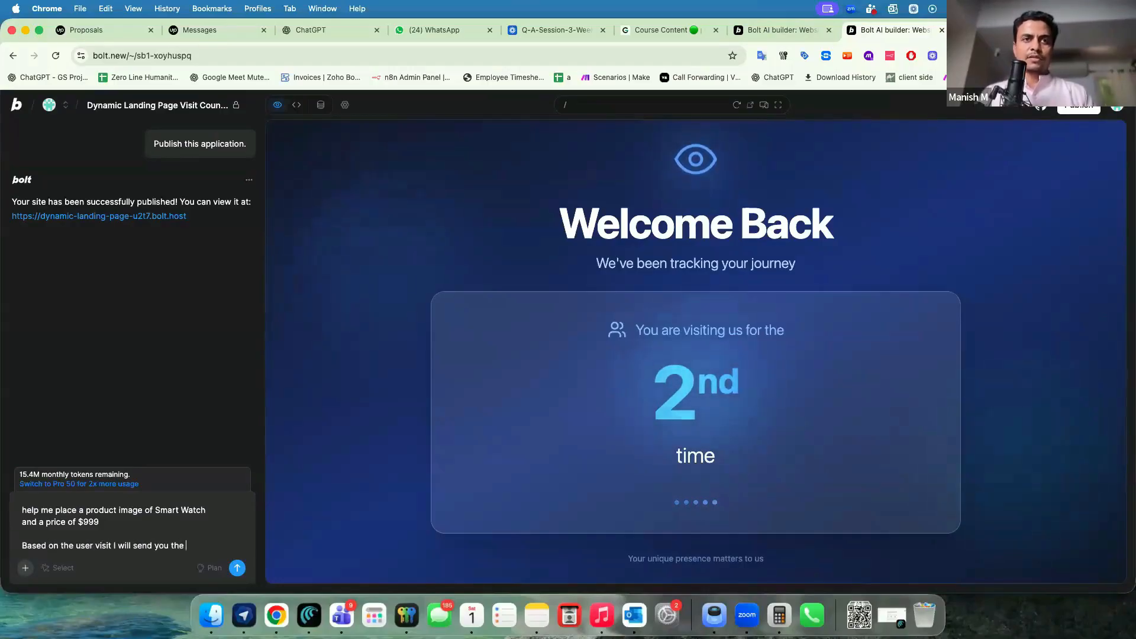
{"action": "type", "text": "discount % "}
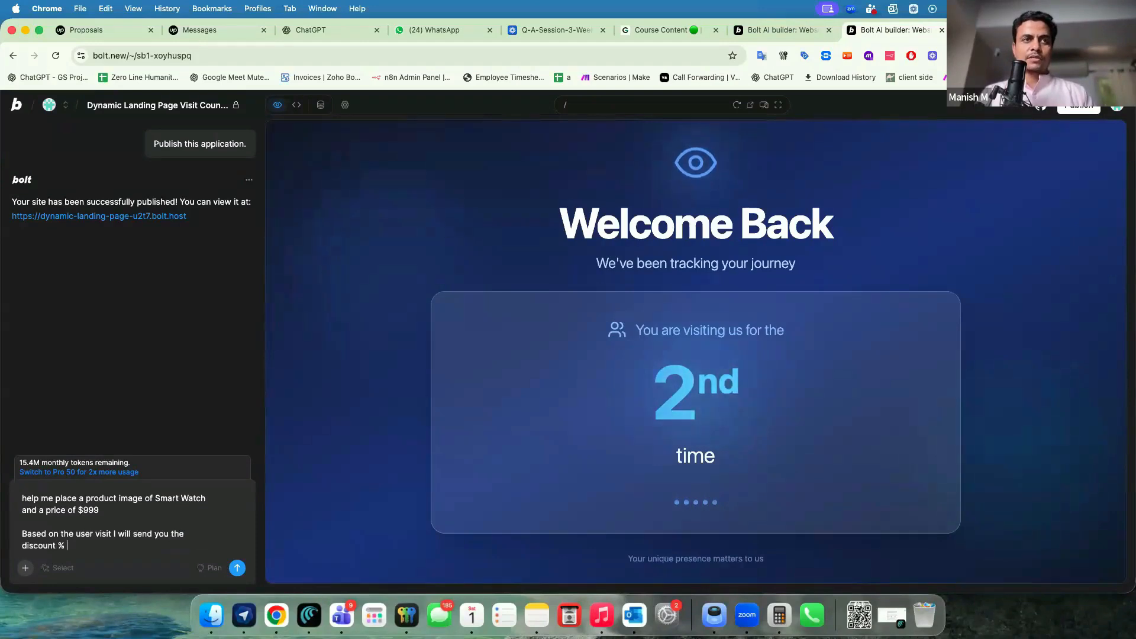
{"action": "type", "text": "so "}
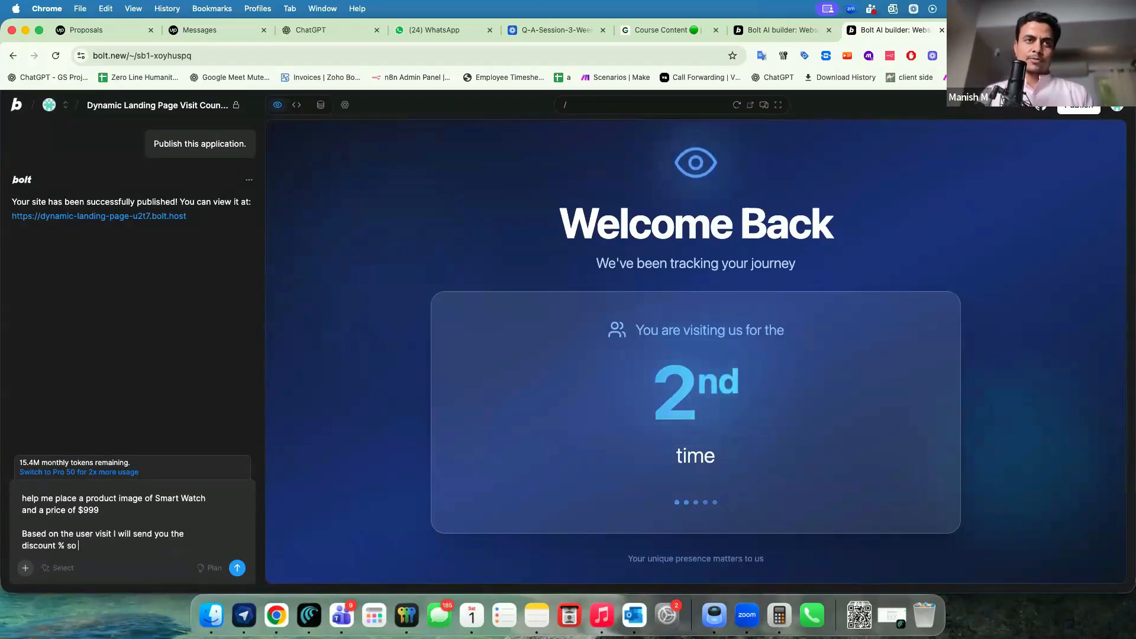
{"action": "type", "text": "you will have t"}
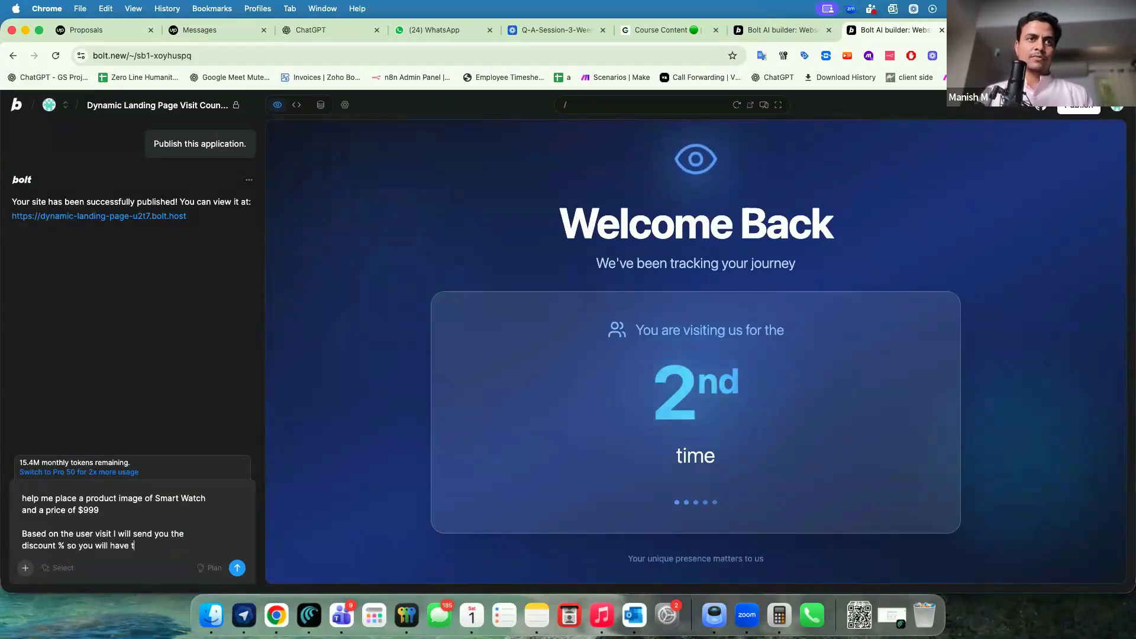
{"action": "type", "text": "o show them a af"}
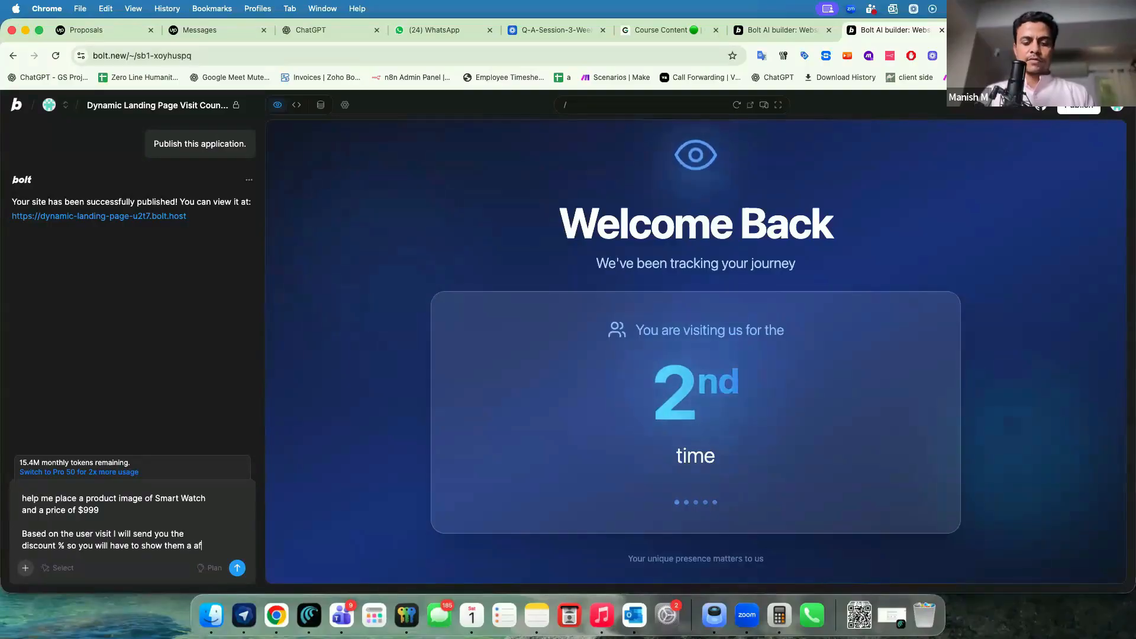
{"action": "type", "text": "ter discount value with the"}
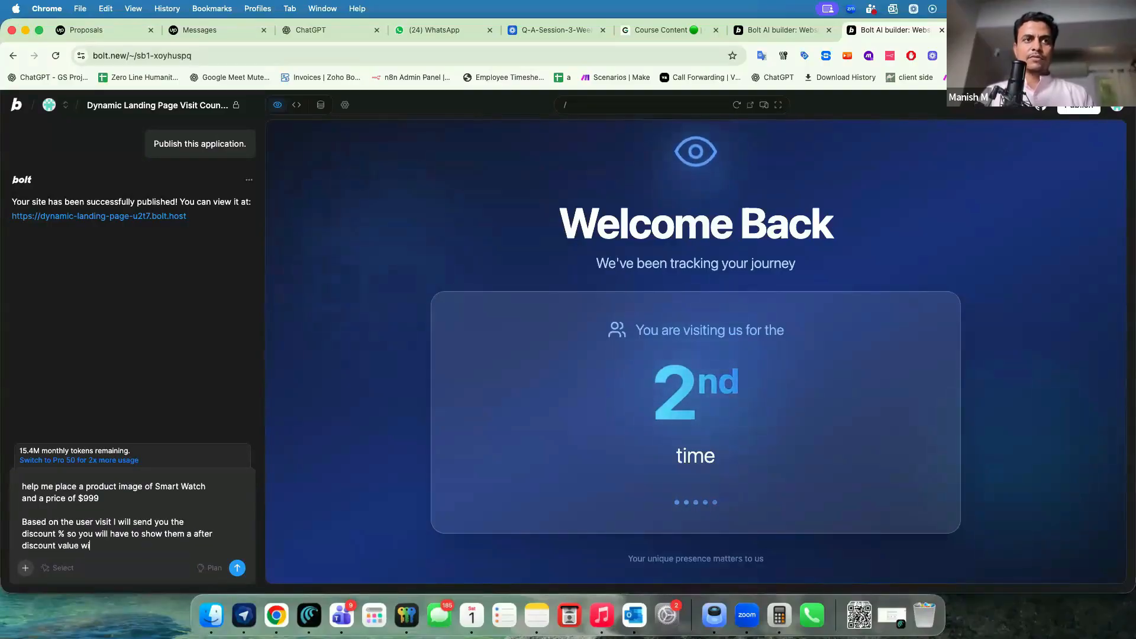
{"action": "key", "text": "BackSpace"}
{"action": "key", "text": "BackSpace"}
{"action": "key", "text": "BackSpace"}
{"action": "key", "text": "BackSpace"}
{"action": "type", "text": "saying that you"}
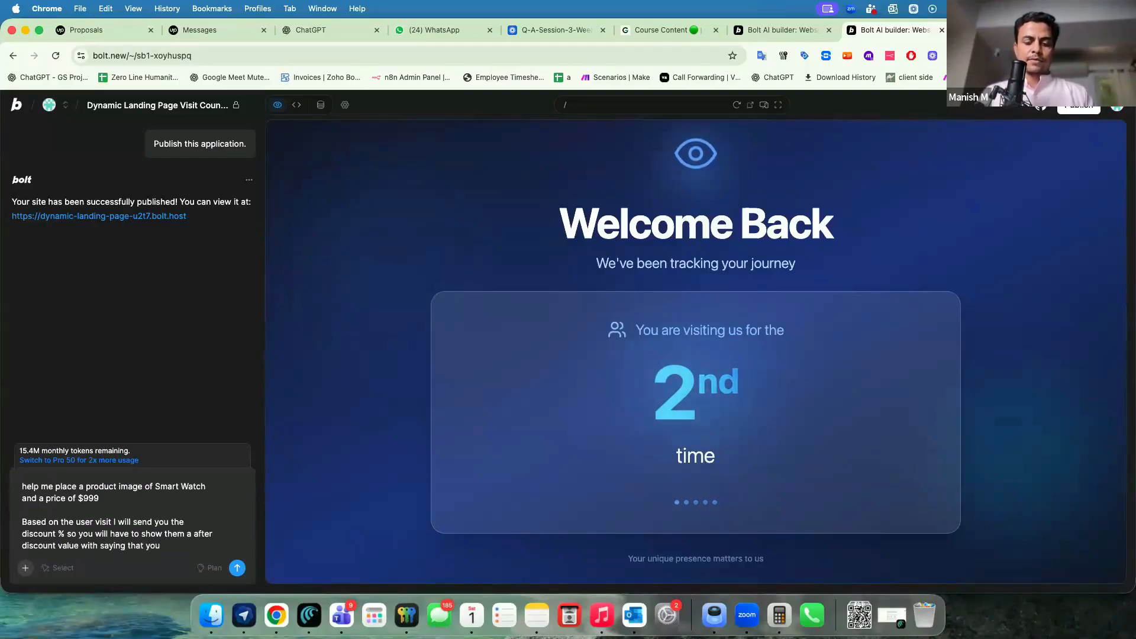
{"action": "type", "text": " are a"}
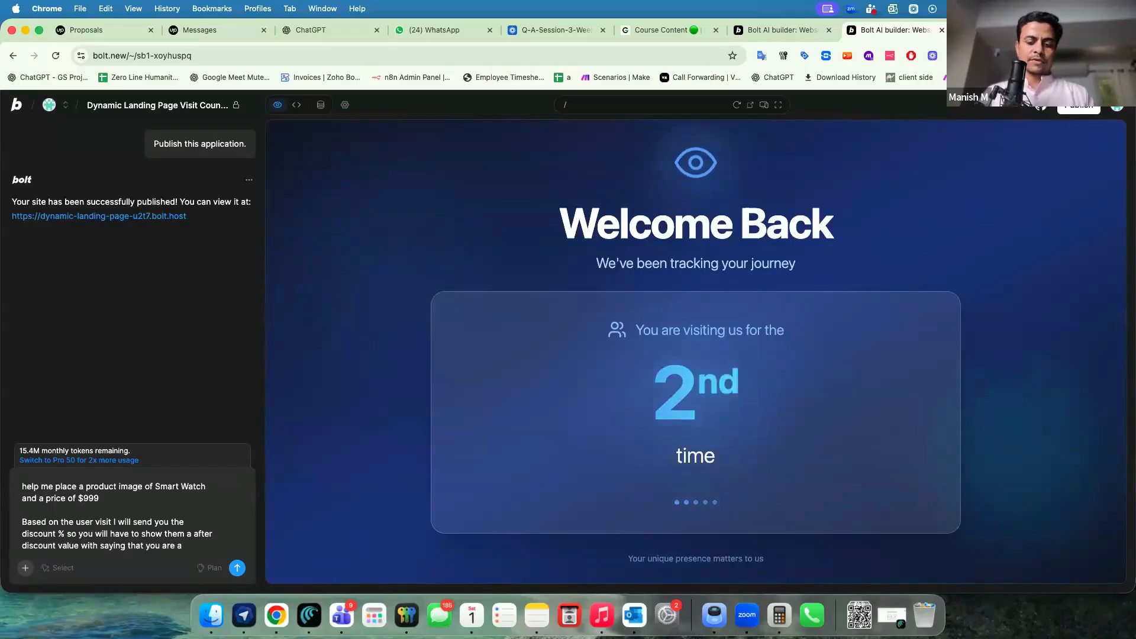
{"action": "type", "text": " loyal "}
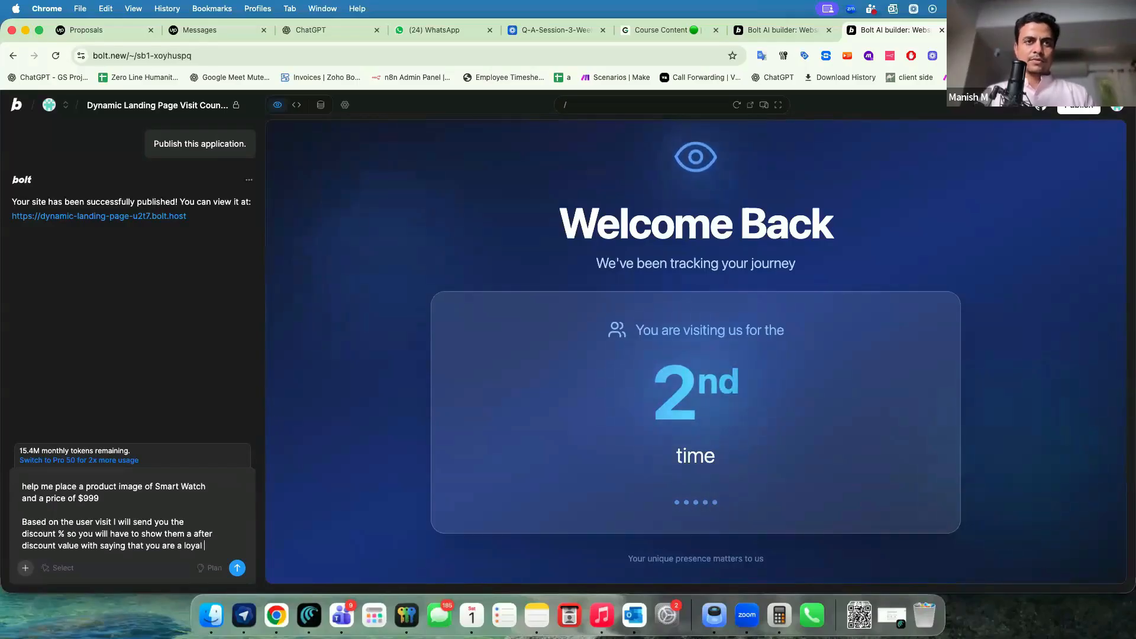
{"action": "type", "text": "user to y=our b"}
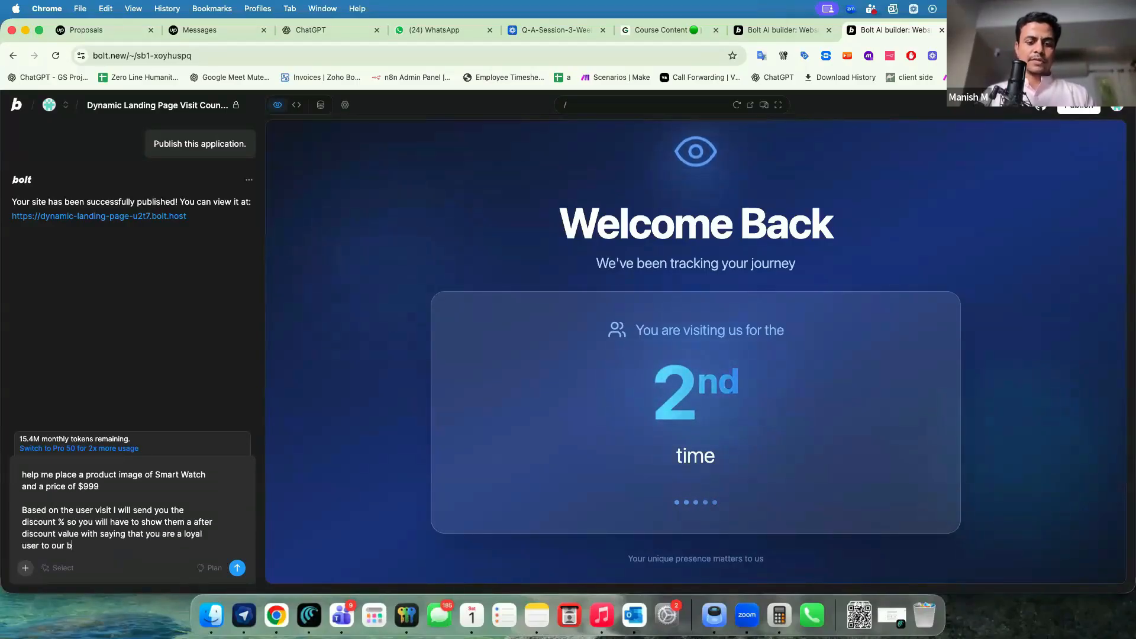
{"action": "type", "text": "rand and we are of"}
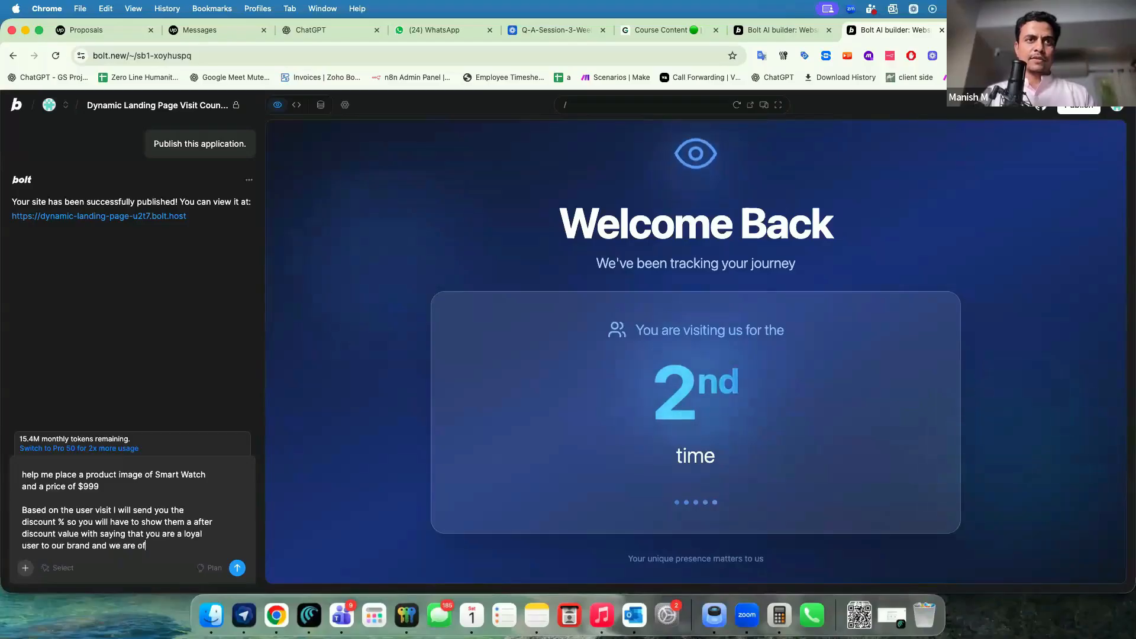
{"action": "type", "text": "fering a good discount"}
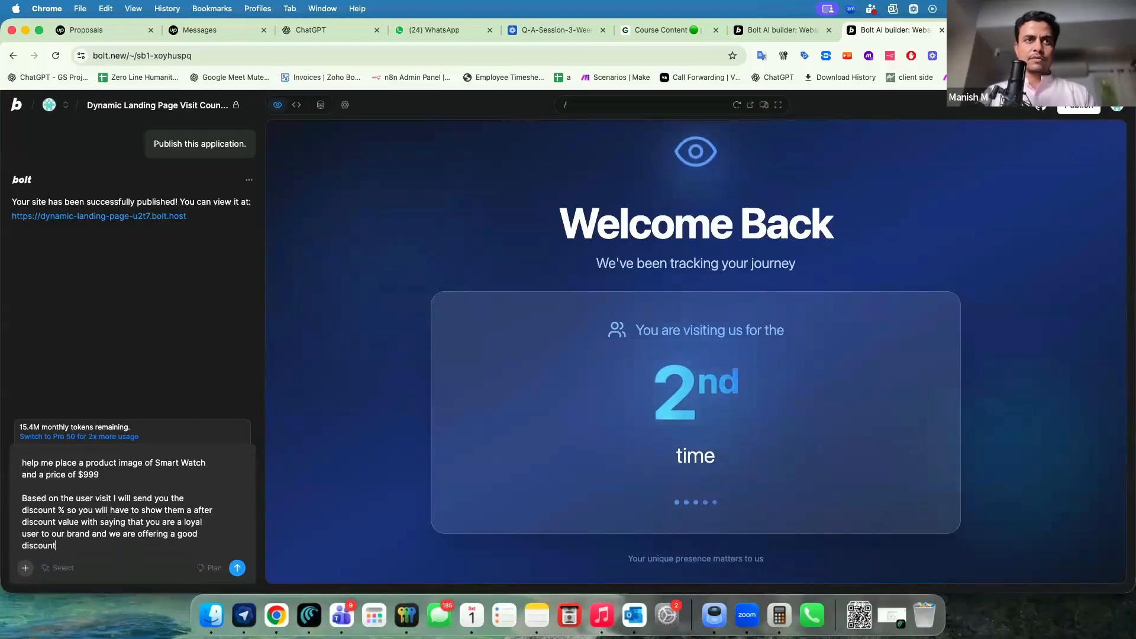
{"action": "key", "text": "shift+Return"}
{"action": "key", "text": "shift+Return"}
{"action": "type", "text": "alogn with this I want to reply the count down value"}
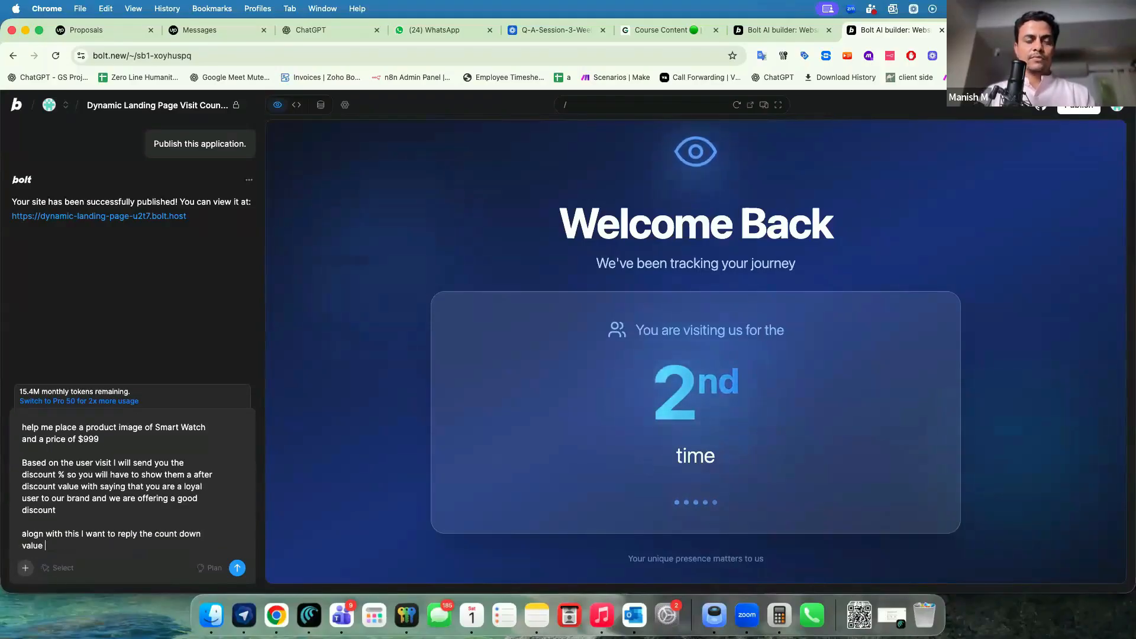
{"action": "type", "text": " for discount to be"}
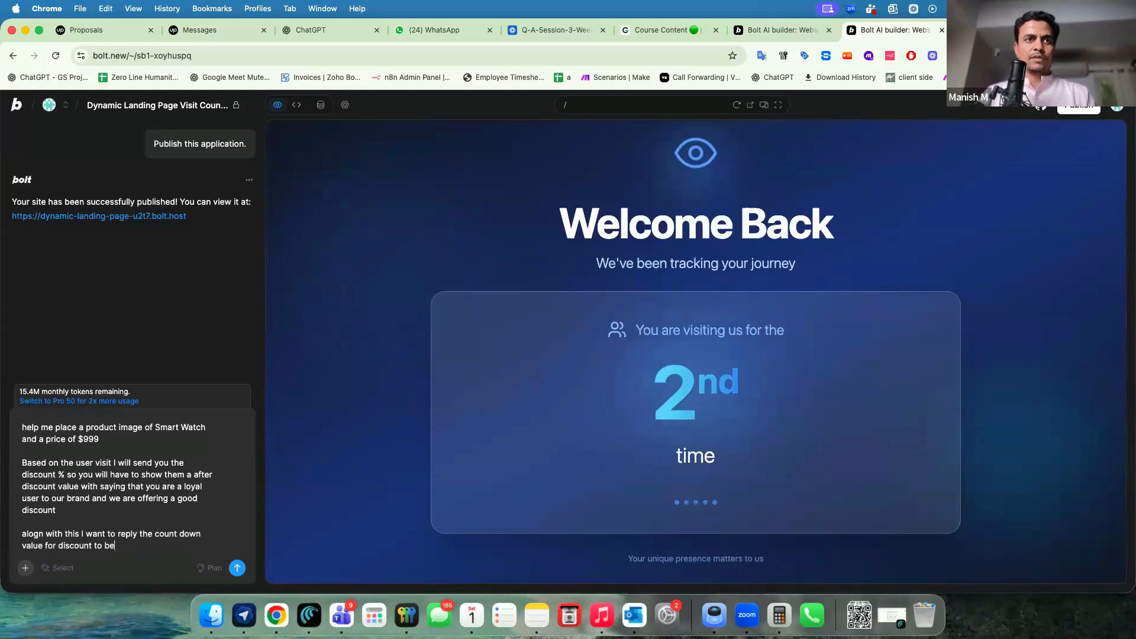
{"action": "type", "text": " valid"}
{"action": "key", "text": "BackSpace"}
{"action": "type", "text": "id and user "}
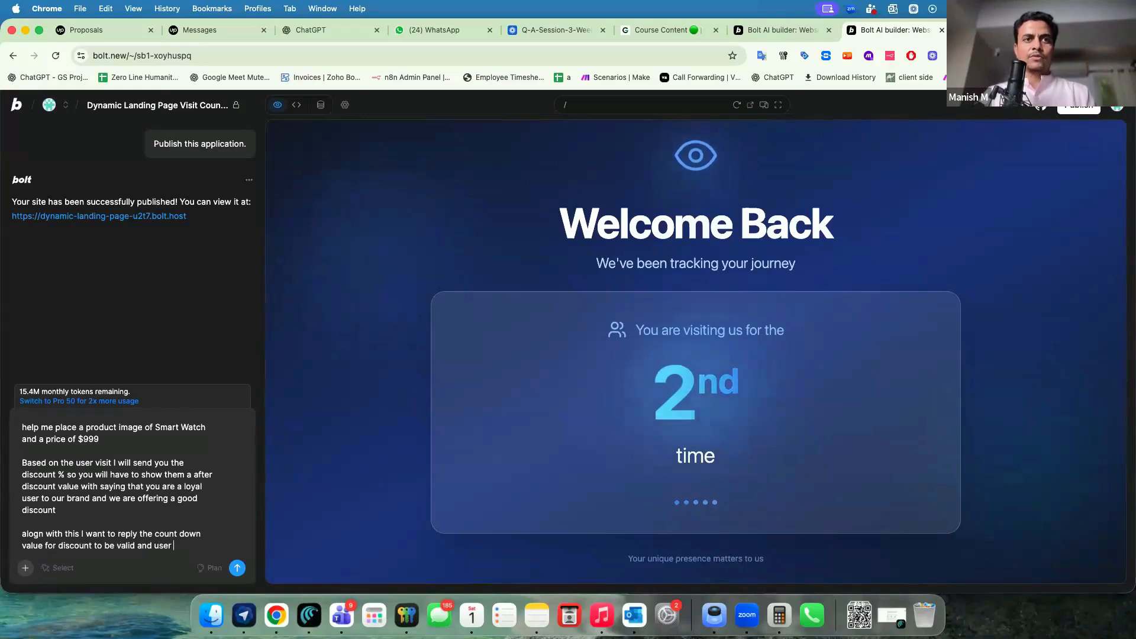
{"action": "type", "text": "suppose to take th"}
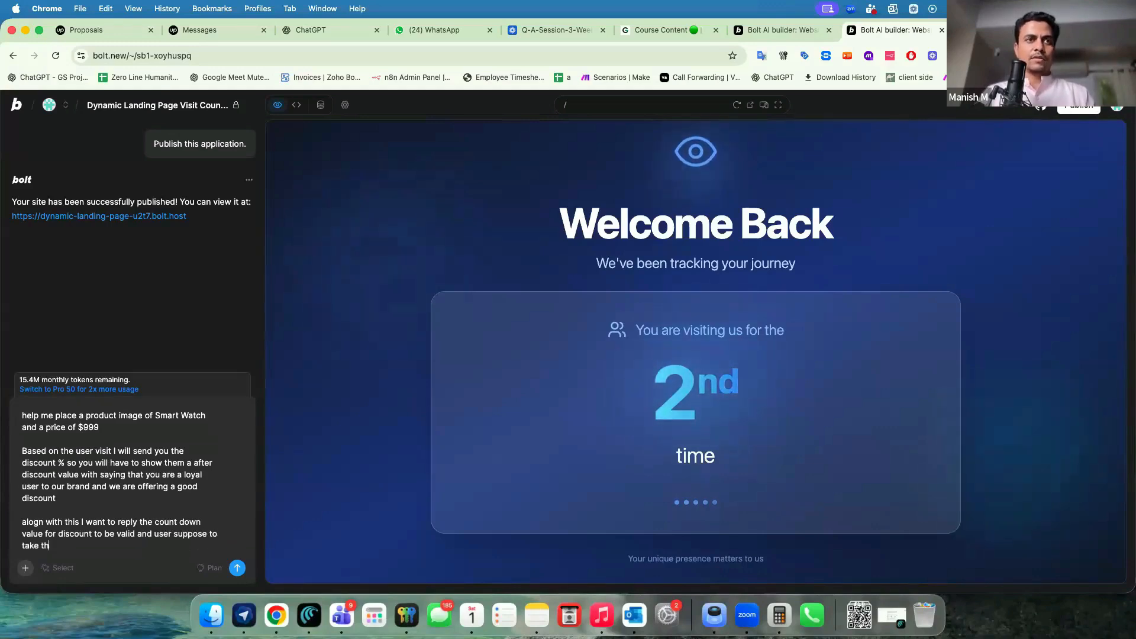
{"action": "type", "text": "e deal before "}
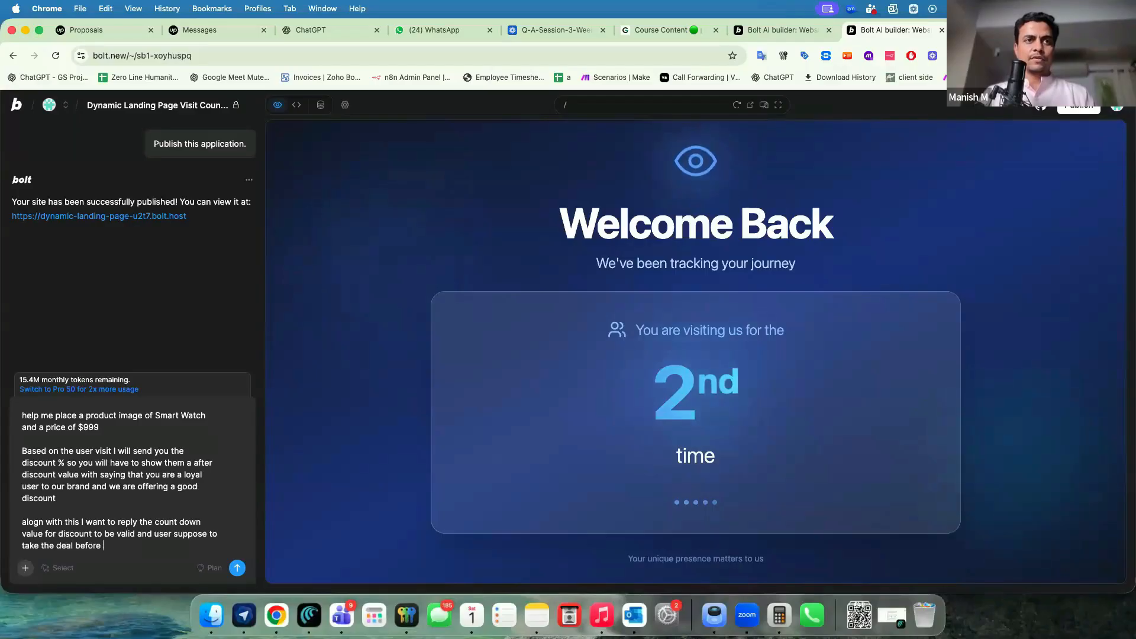
{"action": "type", "text": "the countr"}
{"action": "key", "text": "BackSpace"}
{"action": "type", "text": "down "}
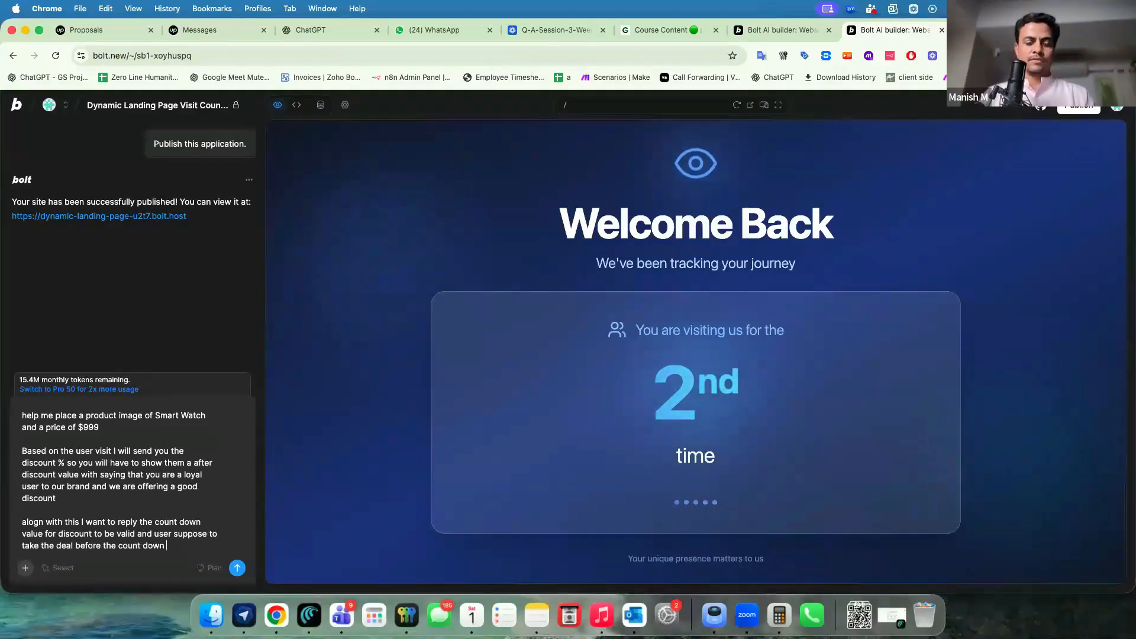
{"action": "type", "text": "goes off"}
Add the revert-to-original rule and introduce the webhook JSON response format.
{"action": "key", "text": "shift+Return"}
{"action": "key", "text": "shift+Return"}
{"action": "type", "text": "then "}
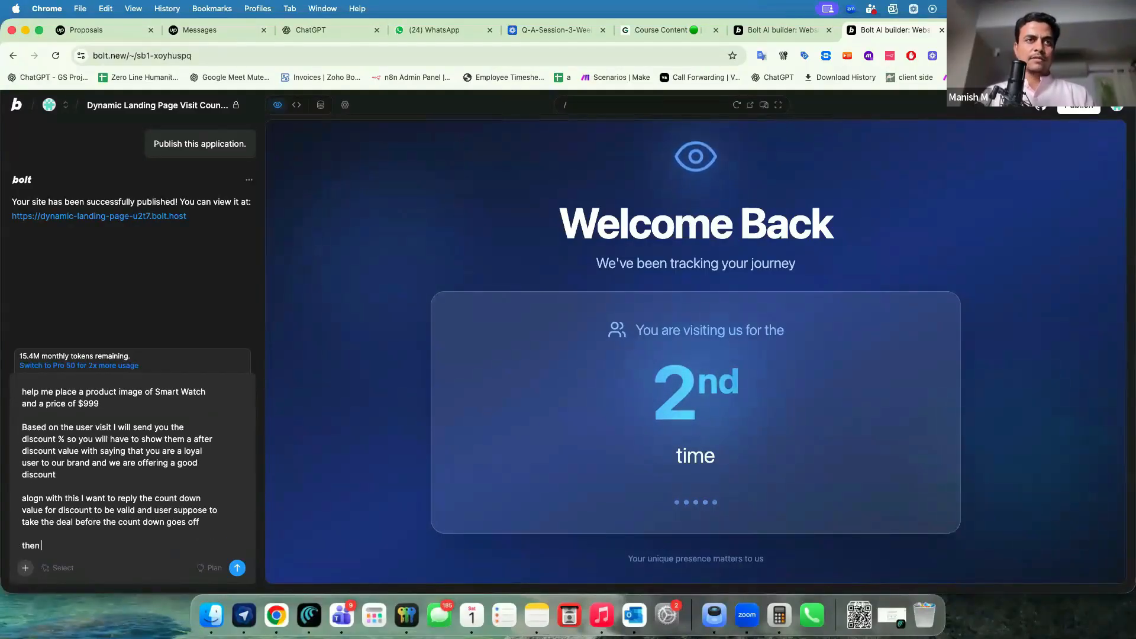
{"action": "type", "text": "change the value back to original"}
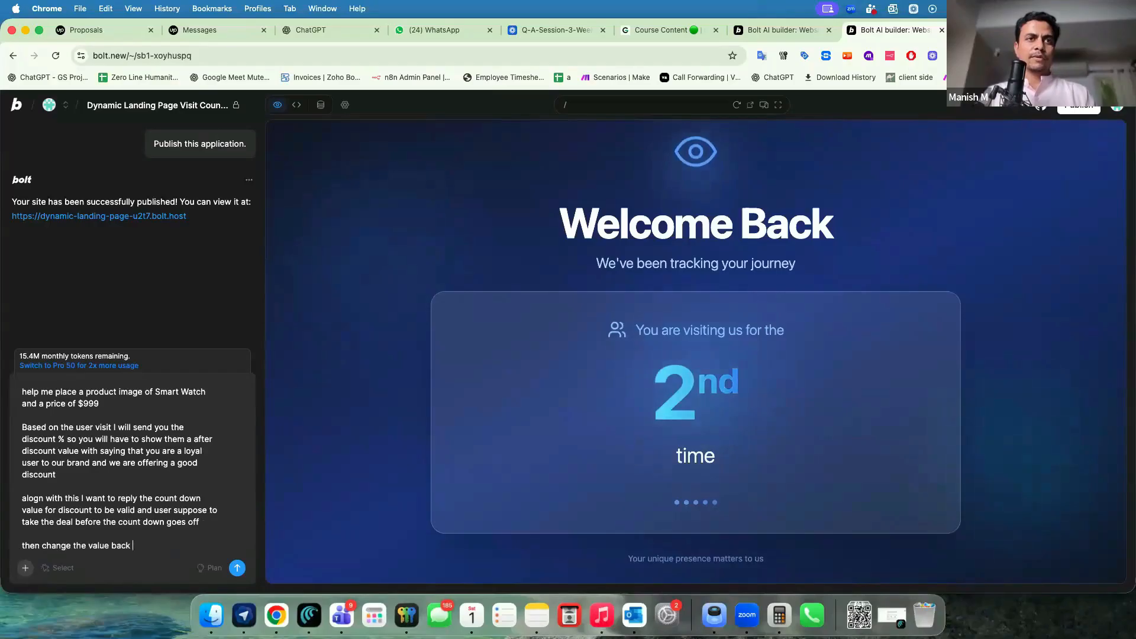
{"action": "key", "text": "shift+Return"}
{"action": "key", "text": "shift+Return"}
{"action": "type", "text": "my repons"}
{"action": "type", "text": "e"}
{"action": "key", "text": "alt+BackSpace"}
{"action": "type", "text": "JSON"}
{"action": "key", "text": "alt+Left"}
{"action": "key", "text": "shift+alt+Left"}
{"action": "type", "text": "webhook"}
{"action": "key", "text": "super+Right"}
{"action": "type", "text": "response will be"}
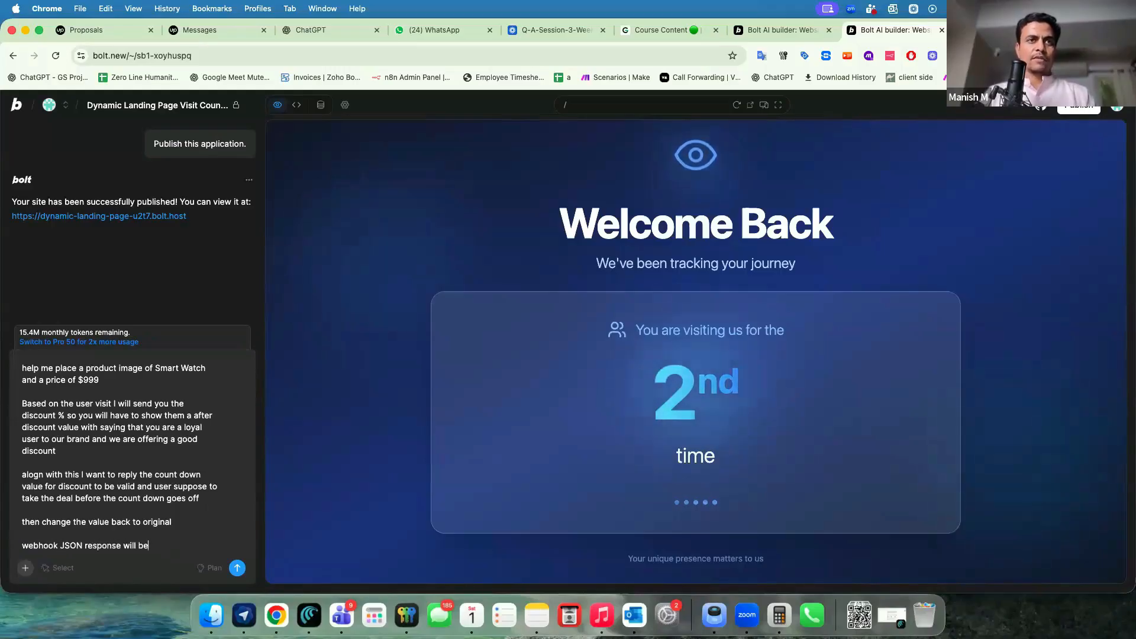
{"action": "type", "text": " in the following way"}
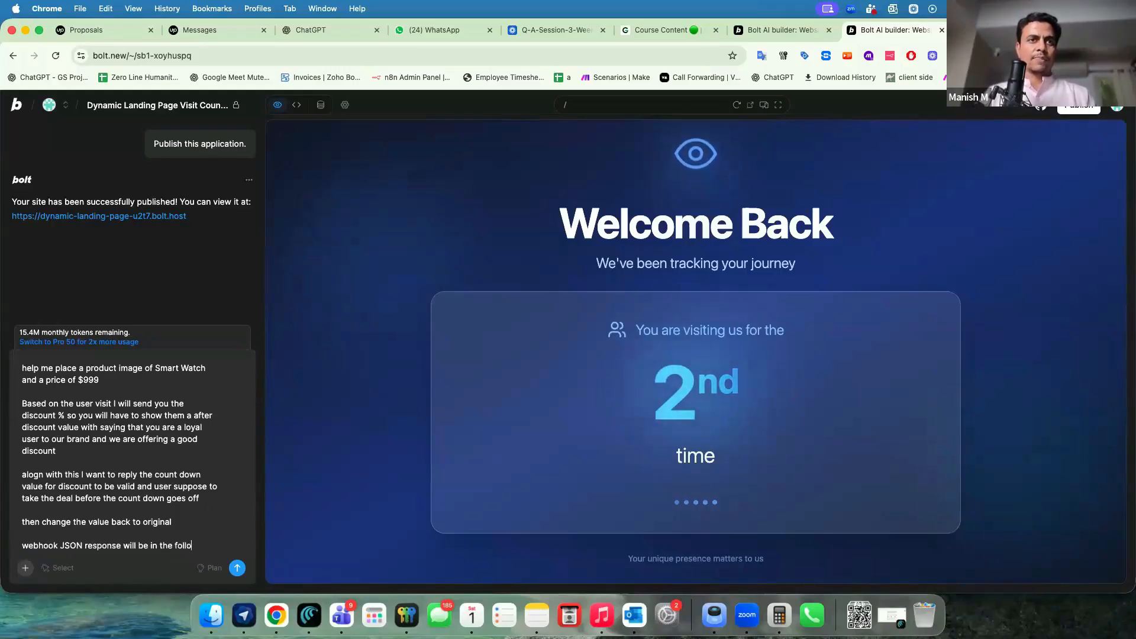
{"action": "key", "text": "shift+Return"}
{"action": "key", "text": "shift+Return"}
{"action": "key", "text": "shift+Return"}
Start the example JSON with discount% set to 50 and a countdowntimerSeconds key.
{"action": "type", "text": "{}"}
{"action": "key", "text": "shift+Return"}
{"action": "key", "text": "shift+Return"}
{"action": "key", "text": "shift+Return"}
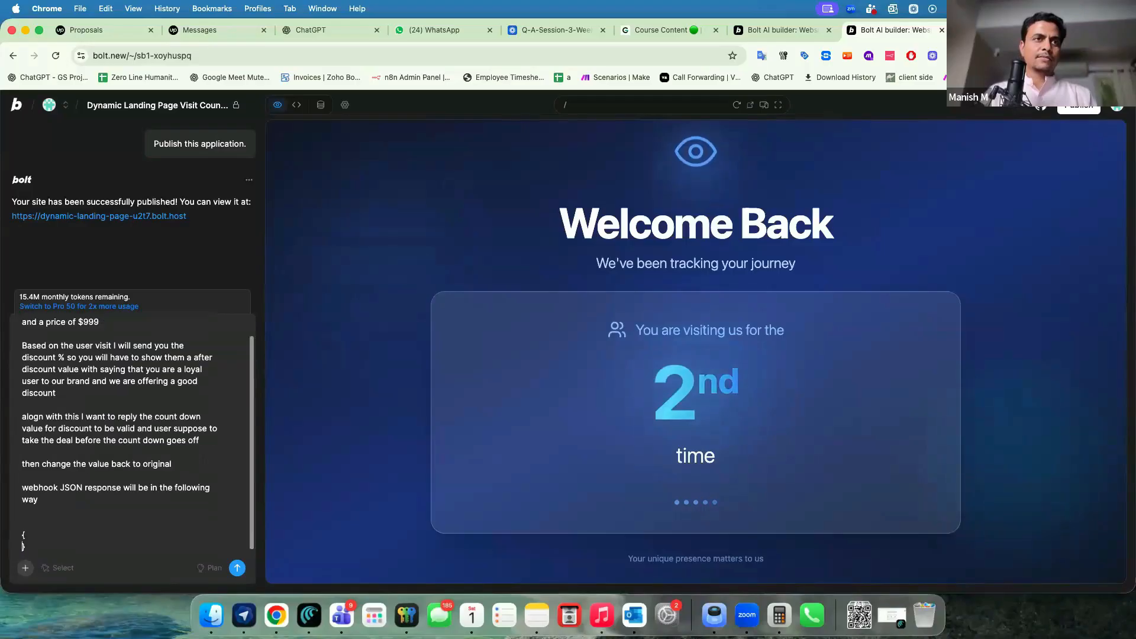
{"action": "key", "text": "Up"}
{"action": "key", "text": "Up"}
{"action": "type", "text": "\"\":\"\","}
{"action": "key", "text": "Left"}
{"action": "key", "text": "Left"}
{"action": "key", "text": "Left"}
{"action": "key", "text": "Left"}
{"action": "type", "text": "discountr"}
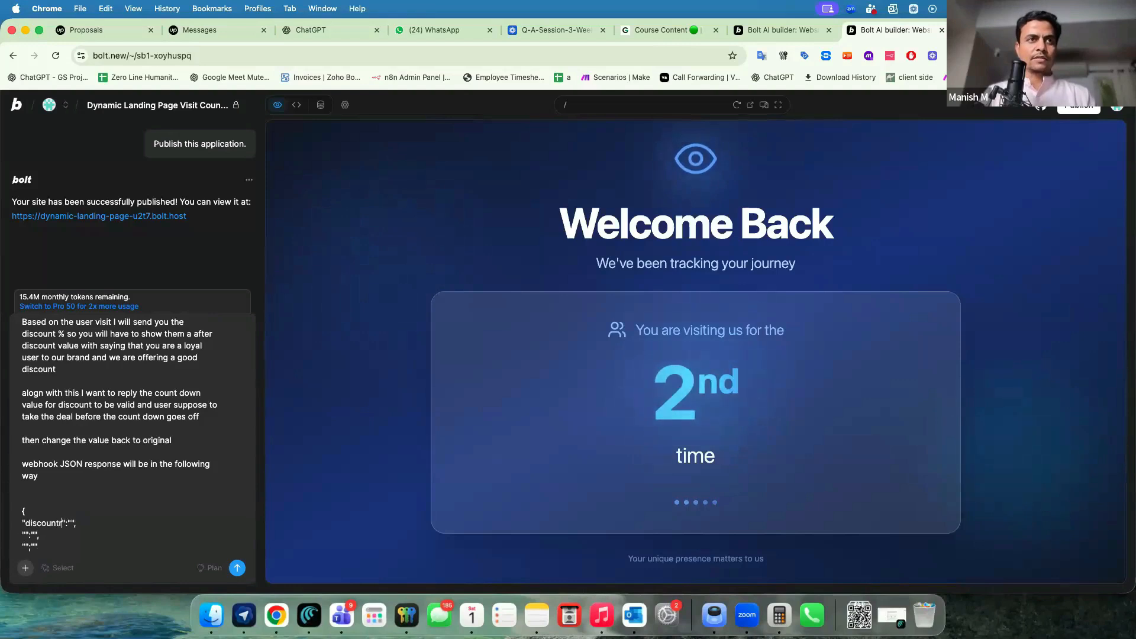
{"action": "key", "text": "BackSpace"}
{"action": "type", "text": "%"}
{"action": "type", "text": "50%"}
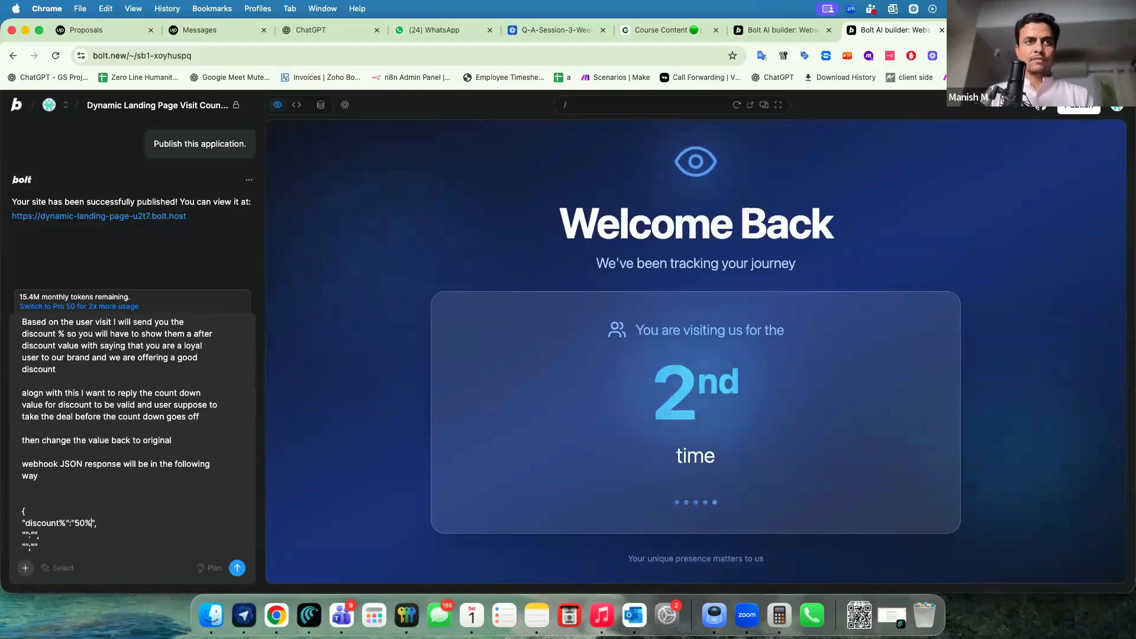
{"action": "key", "text": "BackSpace"}
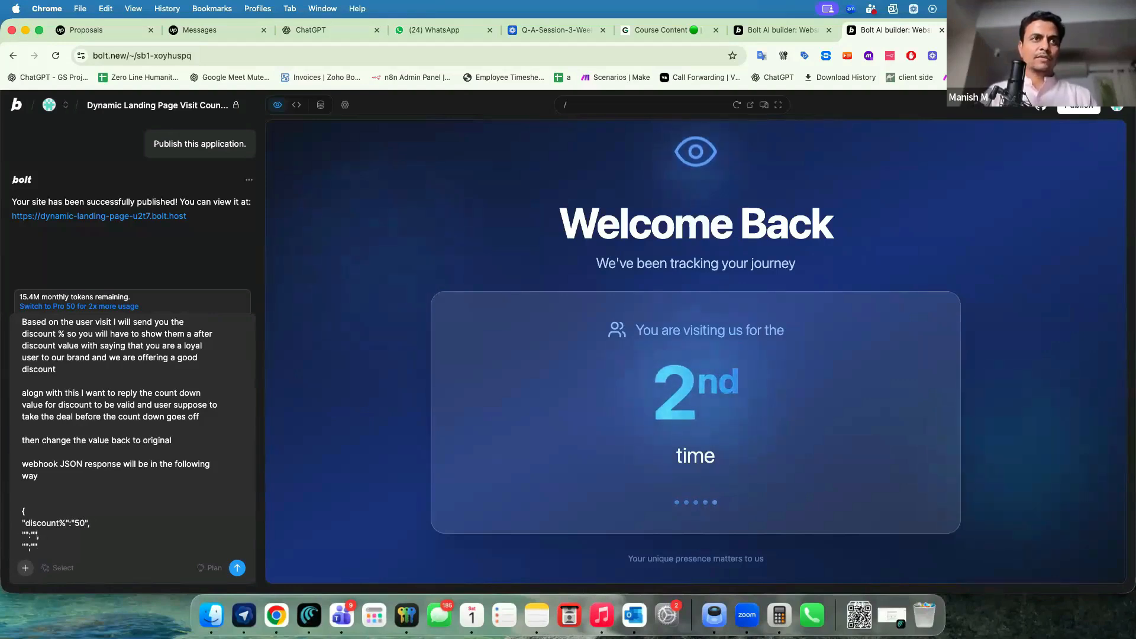
{"action": "type", "text": "countdowntimerSeconds"}
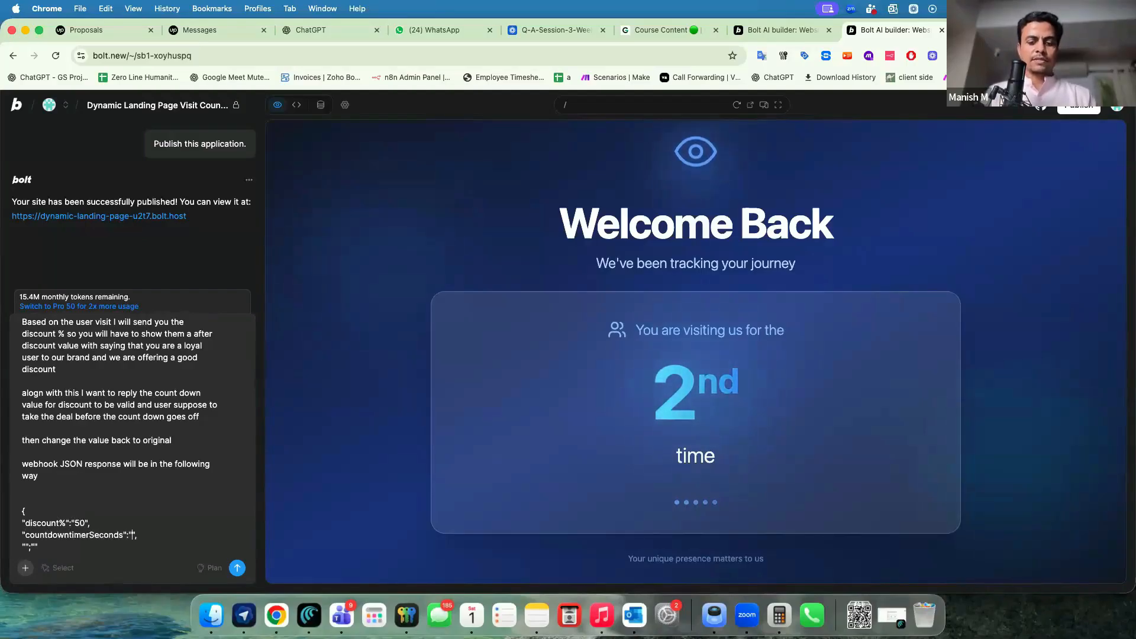
Add a special_message key with 'text goes here' and send the prompt to Bolt.
{"action": "left_click", "coordinate": [26, 547]}
{"action": "type", "text": "specif"}
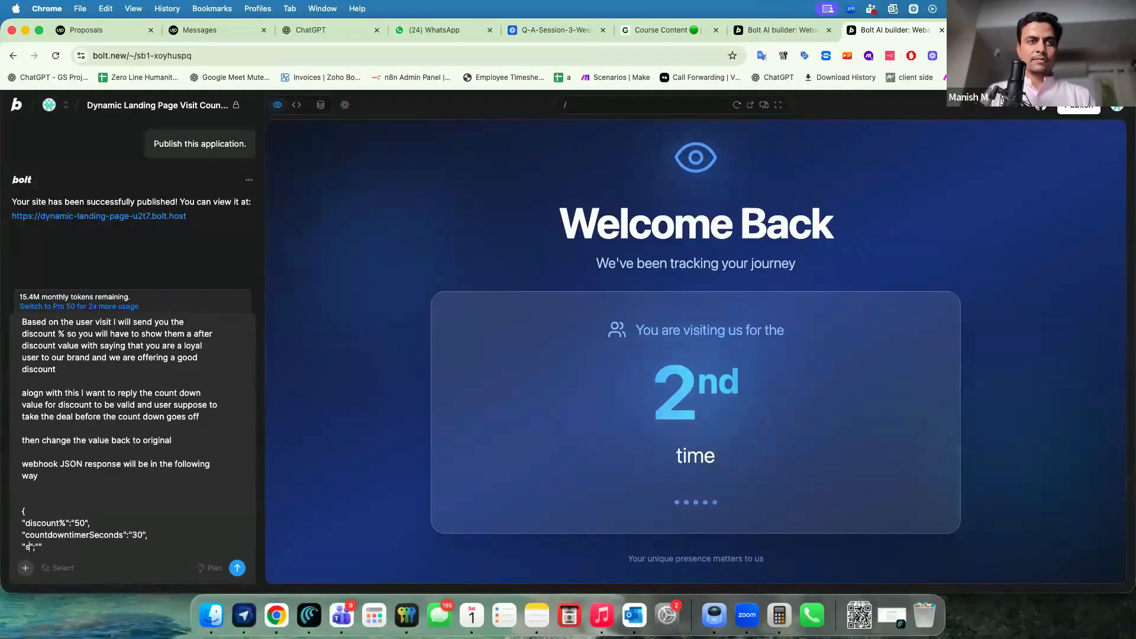
{"action": "type", "text": "ic"}
{"action": "key", "text": "BackSpace"}
{"action": "key", "text": "BackSpace"}
{"action": "key", "text": "BackSpace"}
{"action": "type", "text": "al_message\";\""}
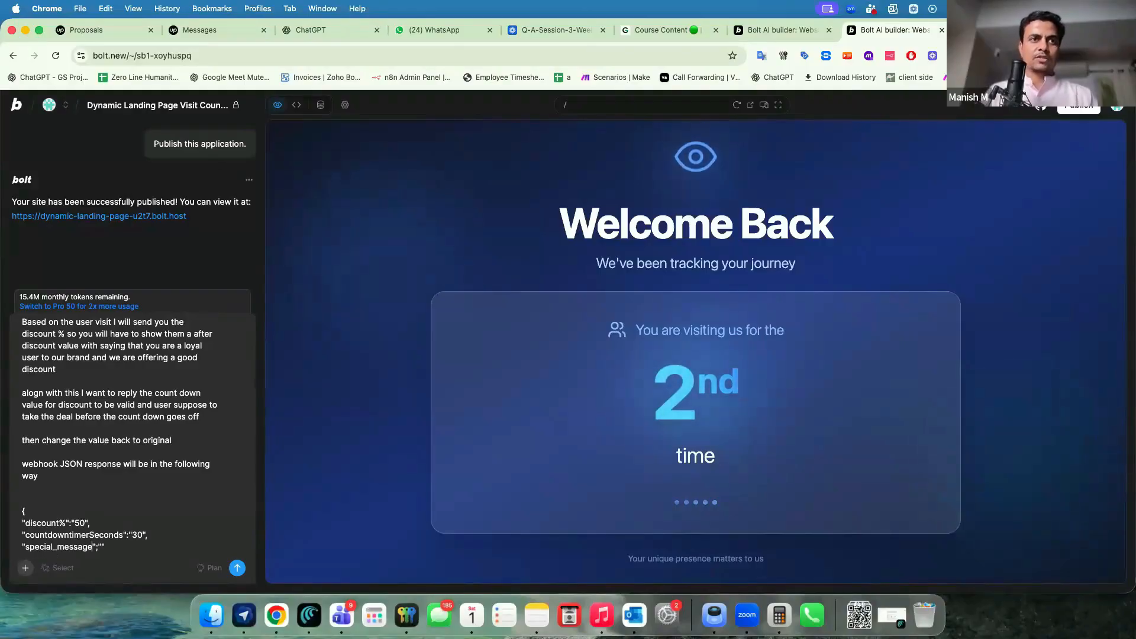
{"action": "type", "text": "text goes here"}
{"action": "key", "text": "Return"}
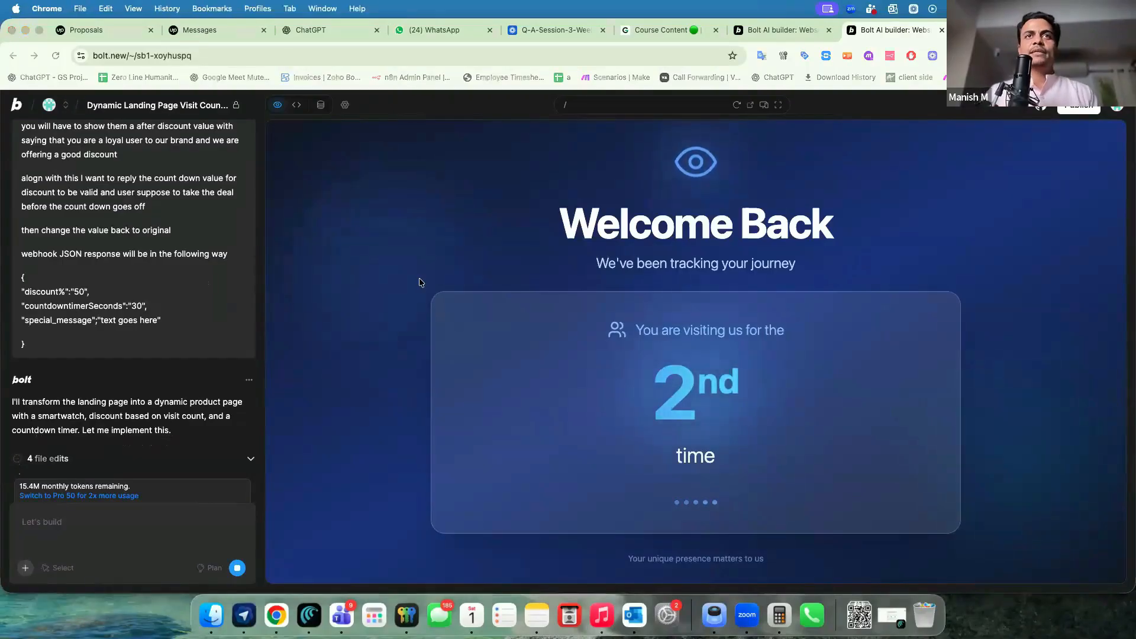
{"action": "key", "text": "super+grave"}
Open My workflow 80 and shift the Respond to Webhook1 node up and to the right.
{"action": "left_click", "coordinate": [443, 34]}
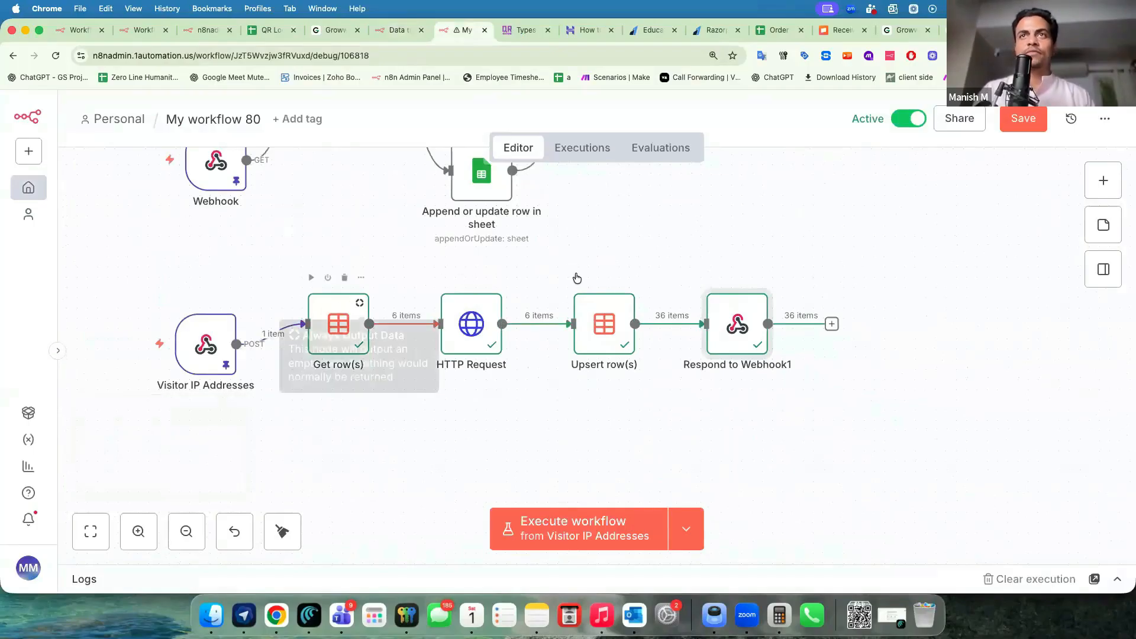
{"action": "left_click_drag", "start_coordinate": [730, 317], "coordinate": [762, 299]}
{"action": "scroll", "coordinate": [477, 385], "scroll_direction": "right", "scroll_amount": 2}
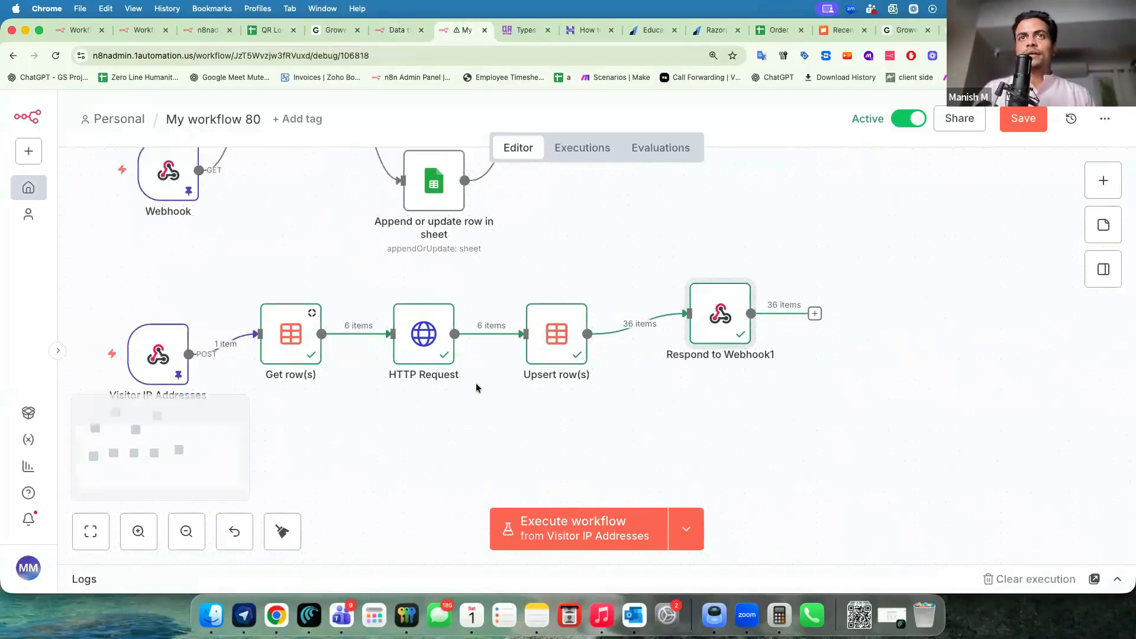
{"action": "left_click_drag", "start_coordinate": [663, 313], "coordinate": [714, 293]}
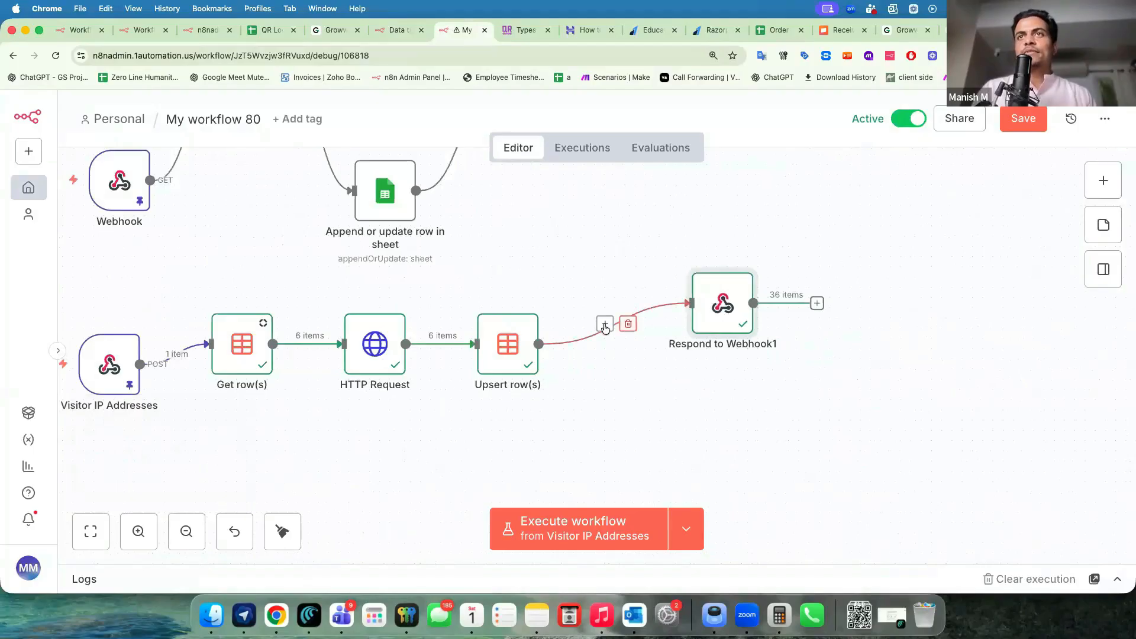
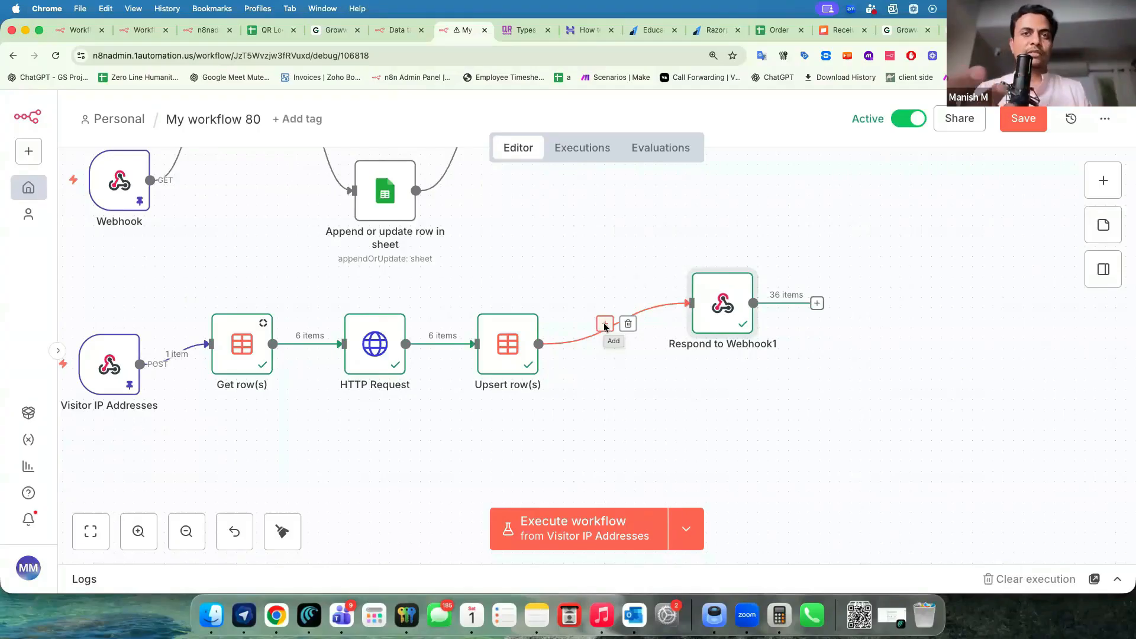
Clear the old Response Body in the Respond to Webhook1 node.
{"action": "key", "text": "super+grave"}
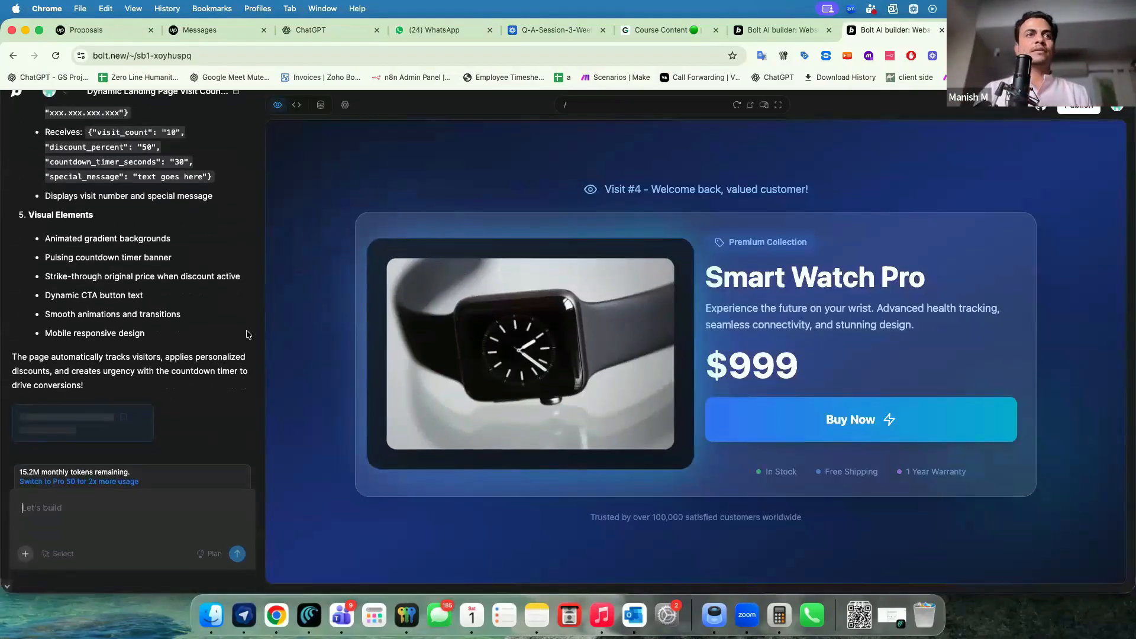
{"action": "left_click_drag", "start_coordinate": [610, 190], "coordinate": [660, 183]}
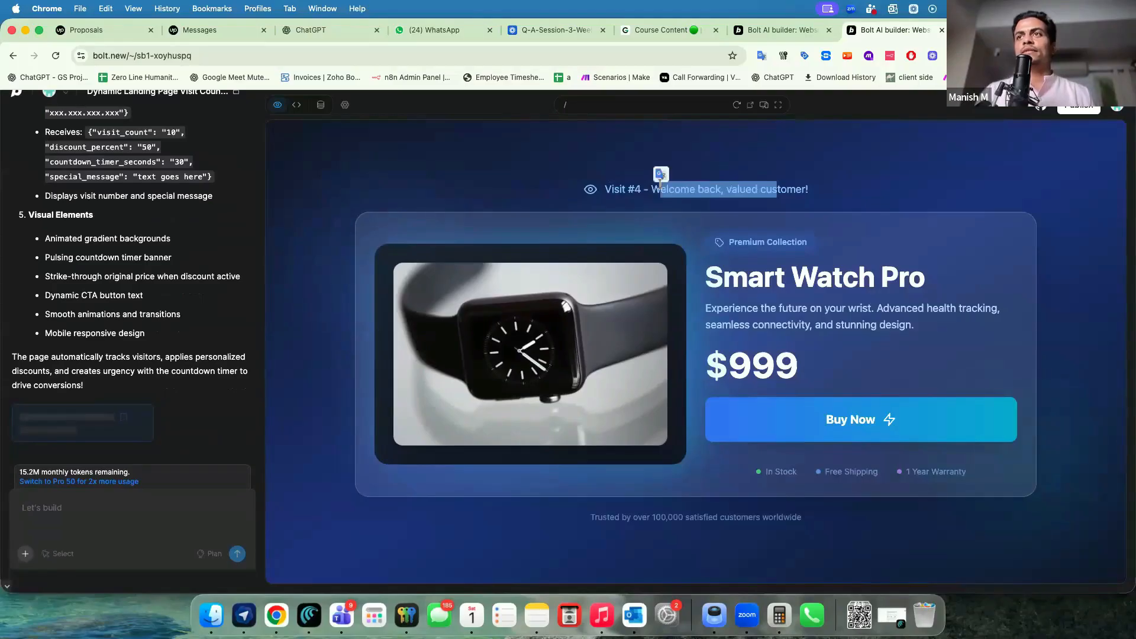
{"action": "key", "text": "super+grave"}
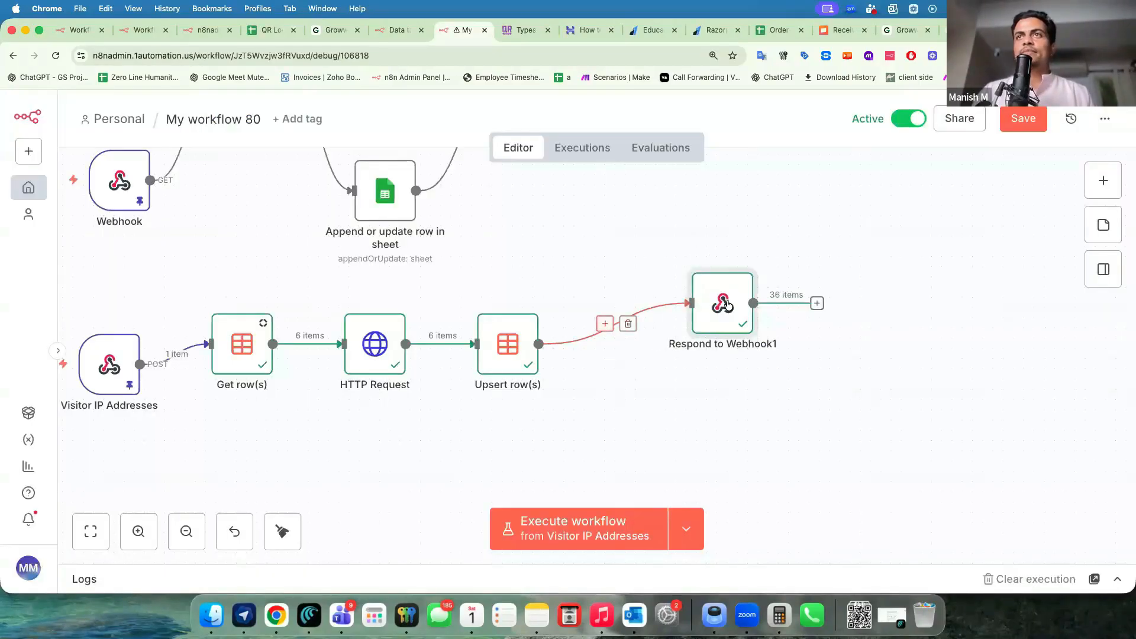
{"action": "key", "text": "Return"}
{"action": "left_click", "coordinate": [494, 403]}
{"action": "key", "text": "super+a"}
{"action": "key", "text": "BackSpace"}
Paste the discount%, countdowntimerSeconds and special_message JSON example from the Bolt chat into the Response Body.
{"action": "key", "text": "super+grave"}
{"action": "scroll", "coordinate": [27, 259], "scroll_direction": "up", "scroll_amount": 10}
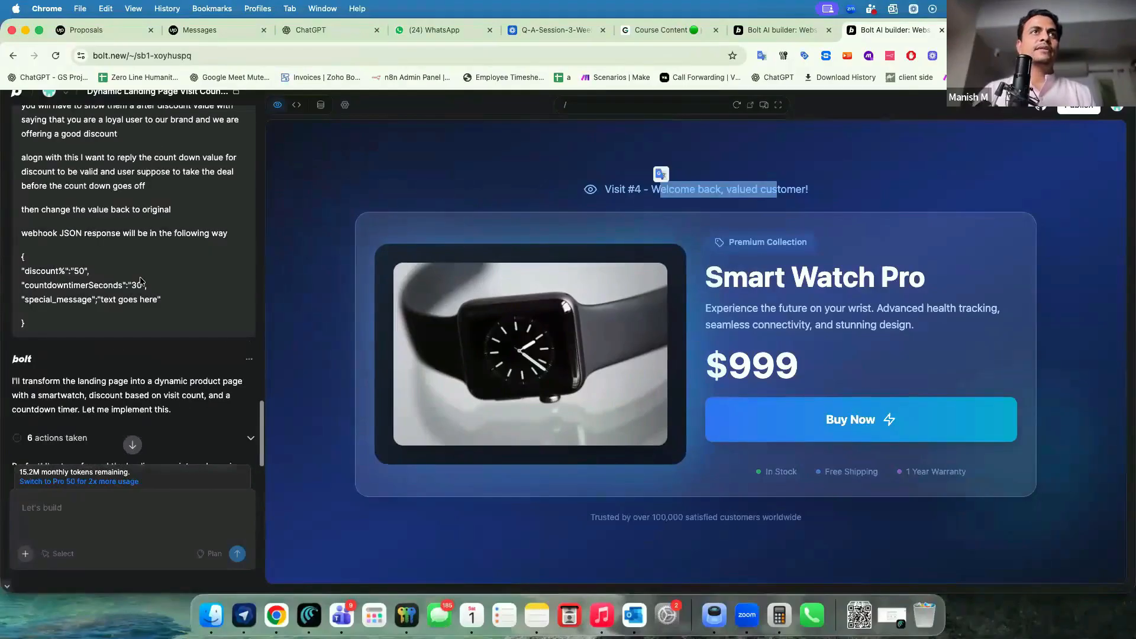
{"action": "left_click_drag", "start_coordinate": [21, 259], "coordinate": [27, 333]}
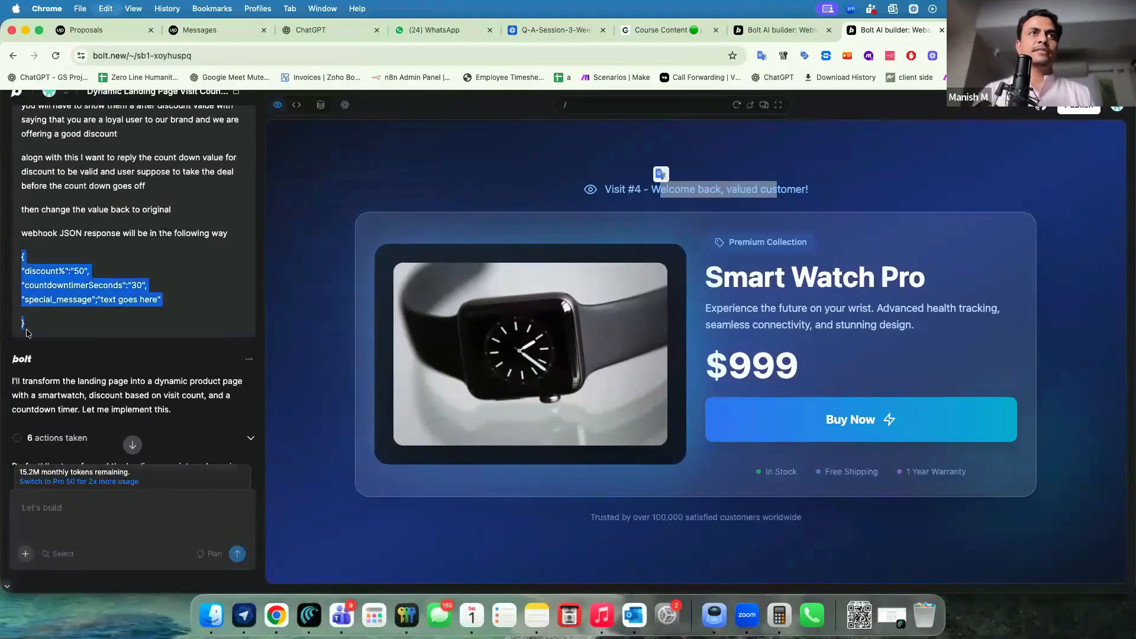
{"action": "key", "text": "super+c"}
{"action": "key", "text": "super+grave"}
{"action": "key", "text": "super+v"}
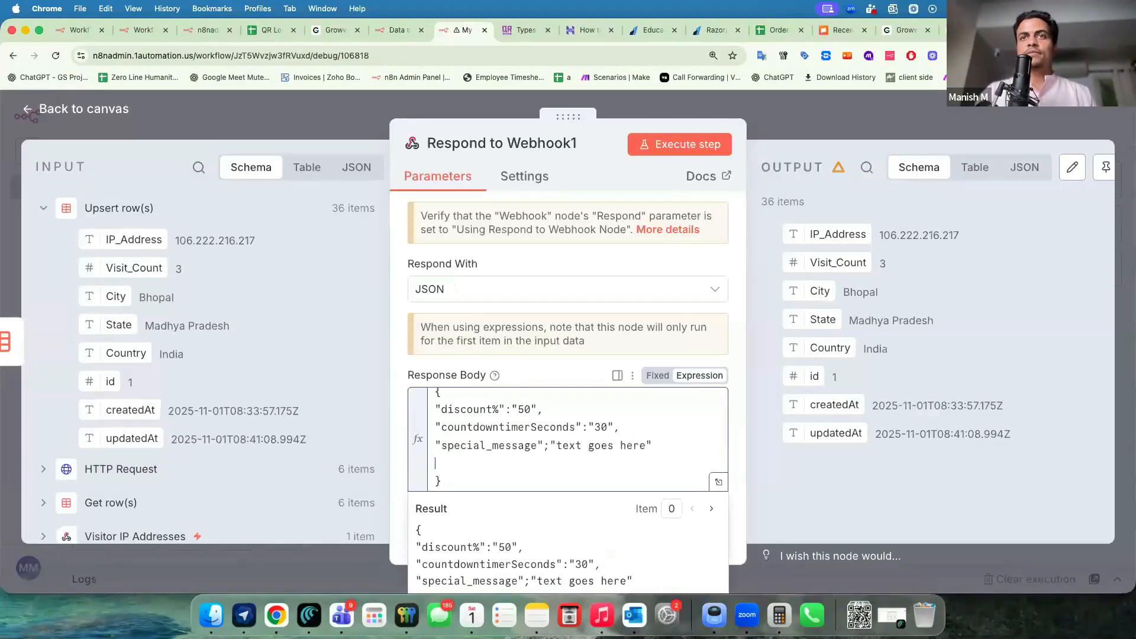
Tidy the pasted response body, close Respond to Webhook1 and save the workflow.
{"action": "key", "text": "BackSpace"}
{"action": "left_click", "coordinate": [523, 367]}
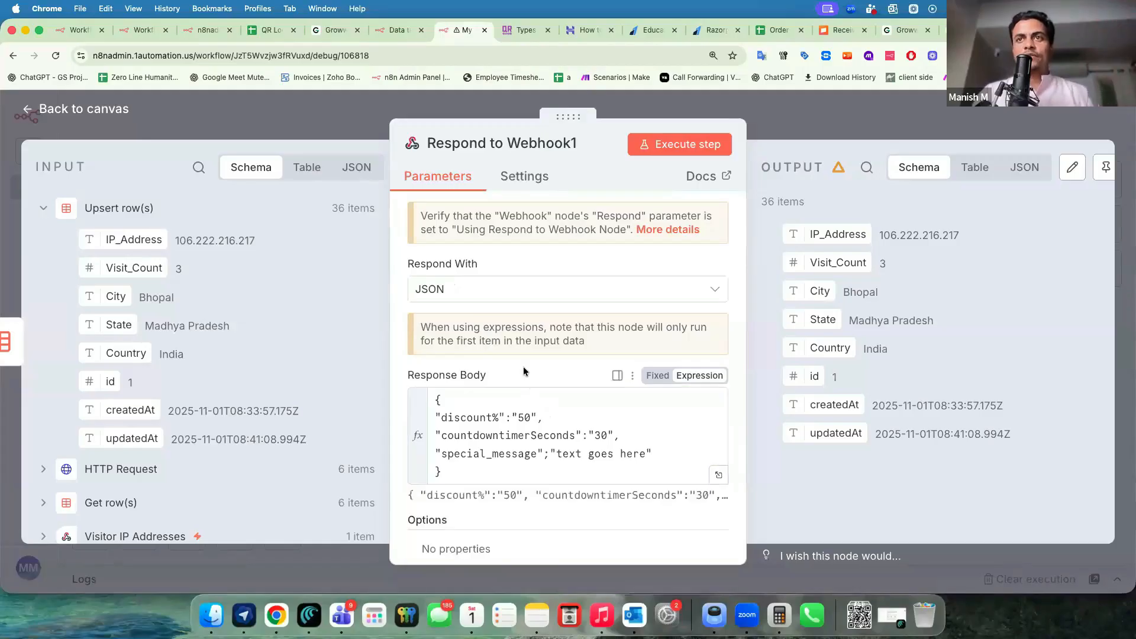
{"action": "left_click", "coordinate": [803, 121]}
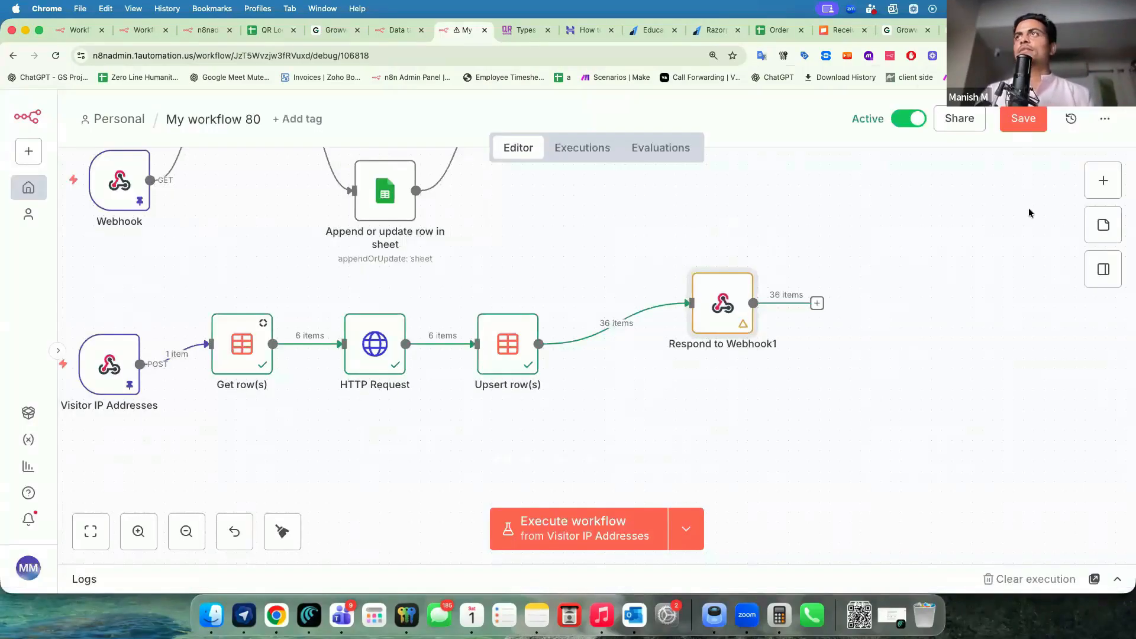
{"action": "left_click", "coordinate": [1023, 119]}
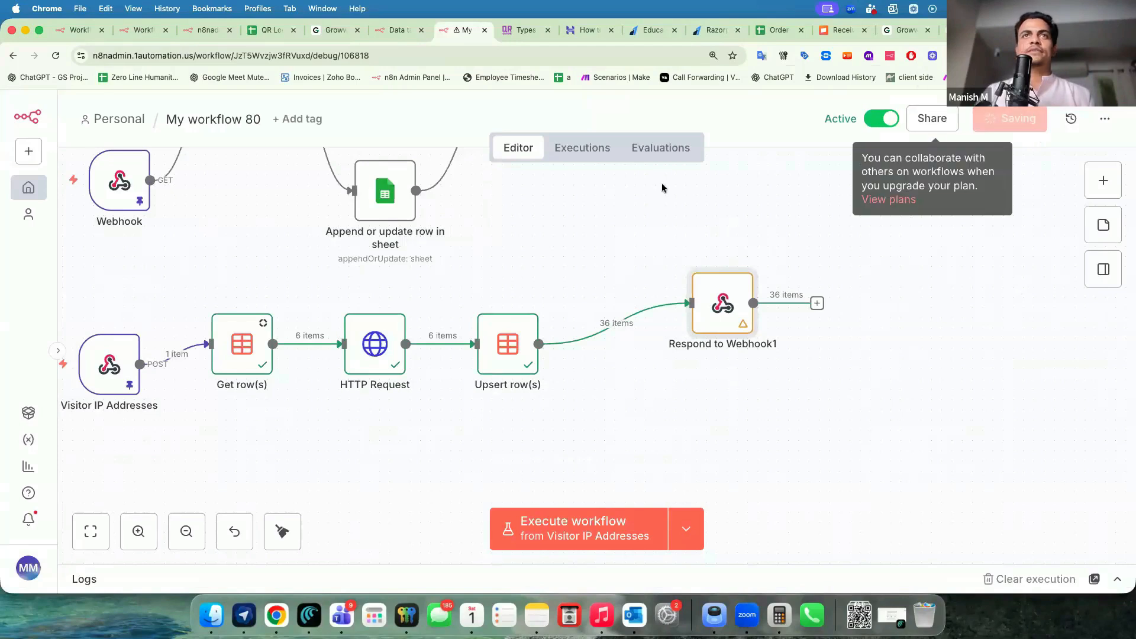
Reload the Bolt landing page preview to test the webhook response.
{"action": "key", "text": "super+grave"}
{"action": "scroll", "coordinate": [236, 324], "scroll_direction": "up", "scroll_amount": 1}
{"action": "scroll", "coordinate": [236, 325], "scroll_direction": "down", "scroll_amount": 15}
{"action": "left_click_drag", "start_coordinate": [334, 79], "coordinate": [577, 565]}
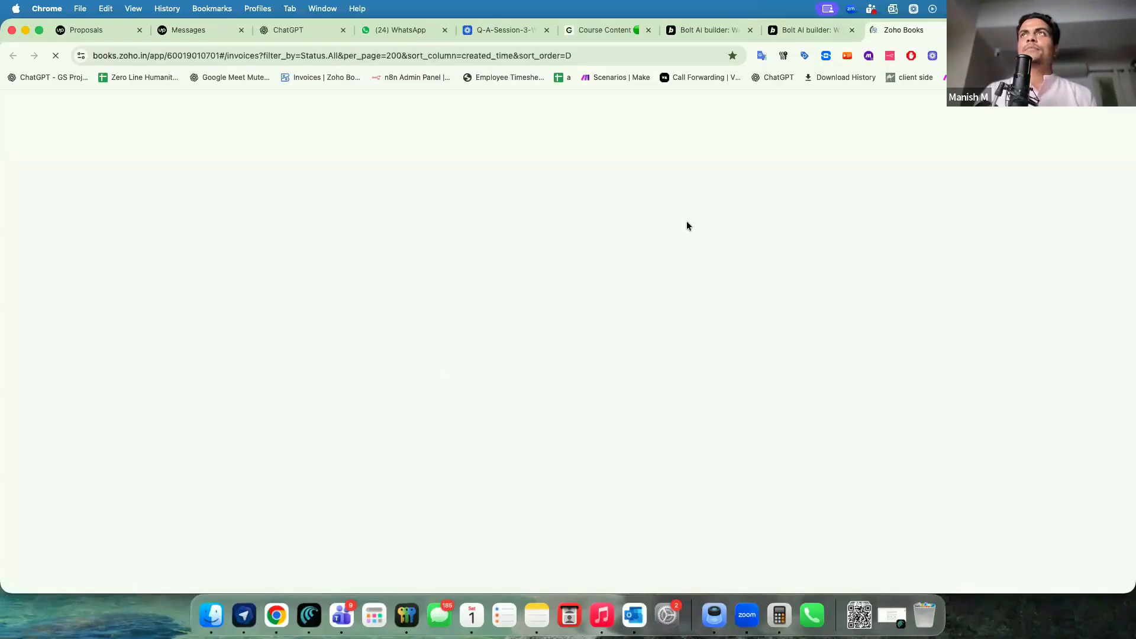
{"action": "left_click", "coordinate": [806, 30]}
{"action": "left_click", "coordinate": [736, 105]}
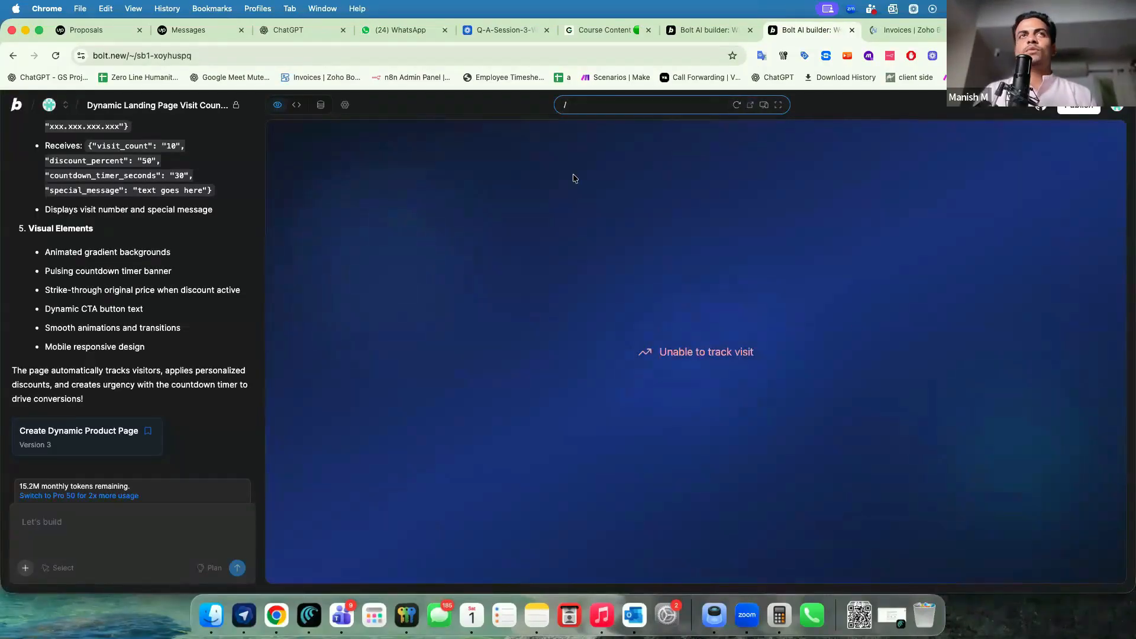
Replace Respond to Webhook1's Response Body with the visit_count, discount_percent, countdown_timer_seconds and special_message JSON.
{"action": "key", "text": "super+grave"}
{"action": "double_click", "coordinate": [814, 396]}
{"action": "scroll", "coordinate": [512, 357], "scroll_direction": "down", "scroll_amount": 2}
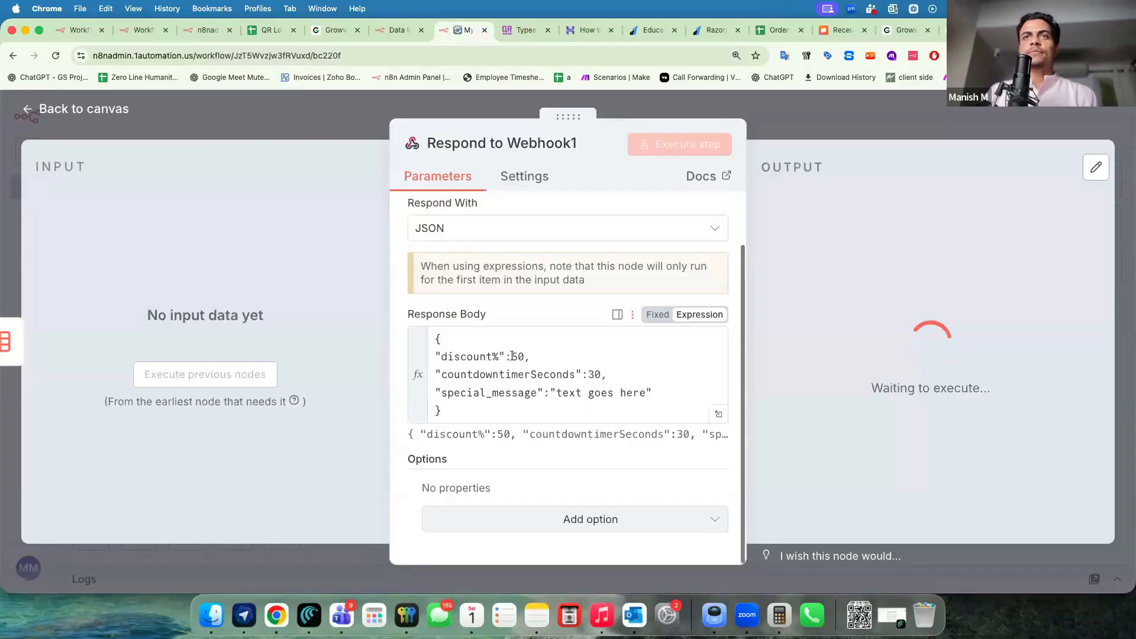
{"action": "left_click", "coordinate": [512, 356]}
{"action": "key", "text": "super+a"}
{"action": "key", "text": "BackSpace"}
{"action": "key", "text": "super+v"}
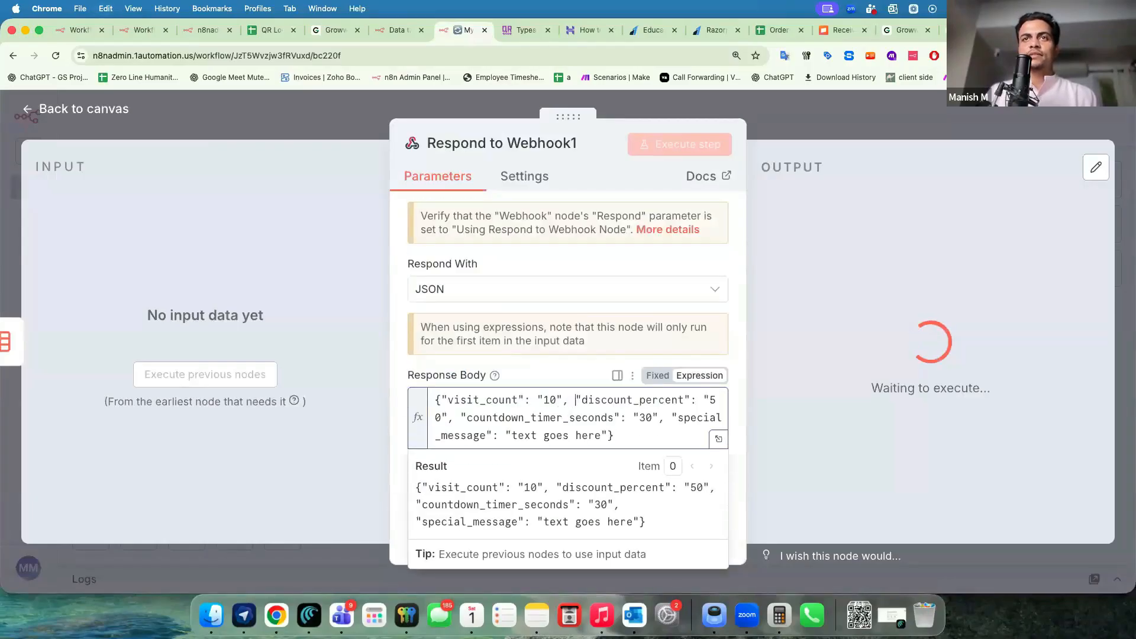
Put discount_percent, countdown_timer_seconds and special_message each on their own line, then close the node.
{"action": "key", "text": "Return"}
{"action": "left_click", "coordinate": [597, 418]}
{"action": "key", "text": "BackSpace"}
{"action": "key", "text": "Return"}
{"action": "left_click", "coordinate": [644, 434]}
{"action": "key", "text": "Return"}
{"action": "left_click", "coordinate": [577, 343]}
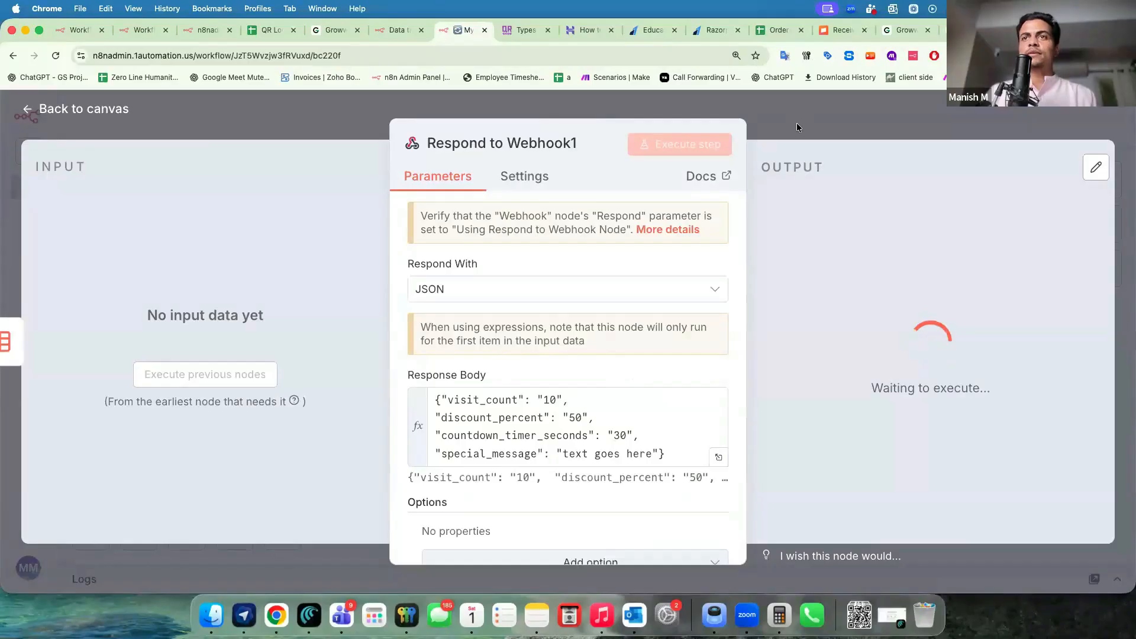
{"action": "left_click", "coordinate": [796, 124]}
{"action": "key", "text": "super+grave"}
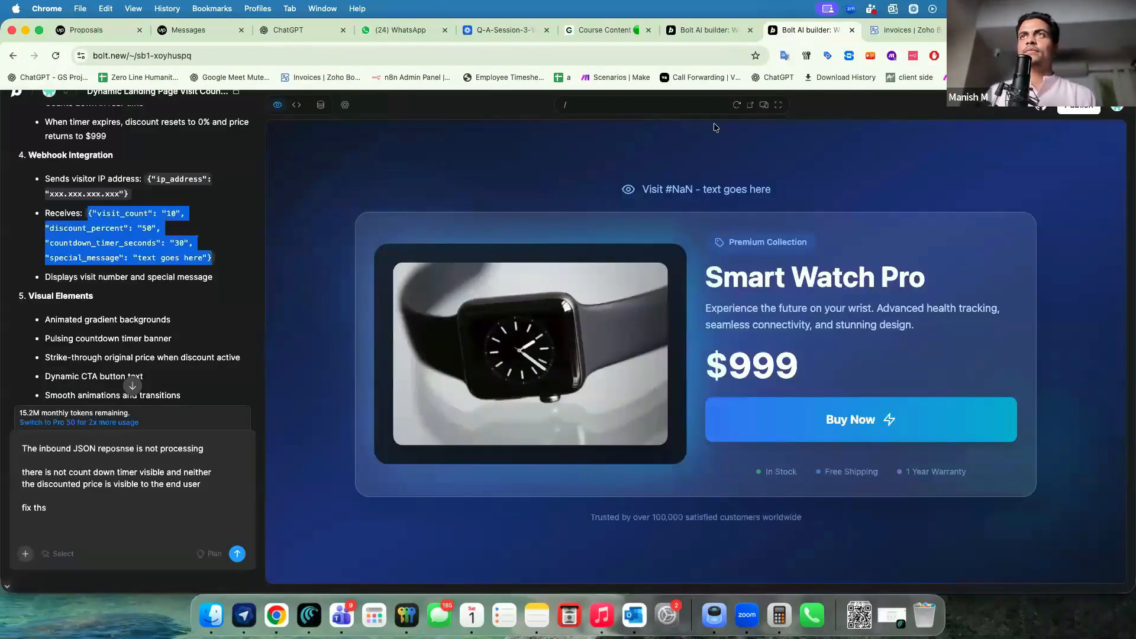
Reload the preview and cut the drafted fix request out of the Bolt chat box.
{"action": "key", "text": "super+a"}
{"action": "left_click", "coordinate": [737, 105]}
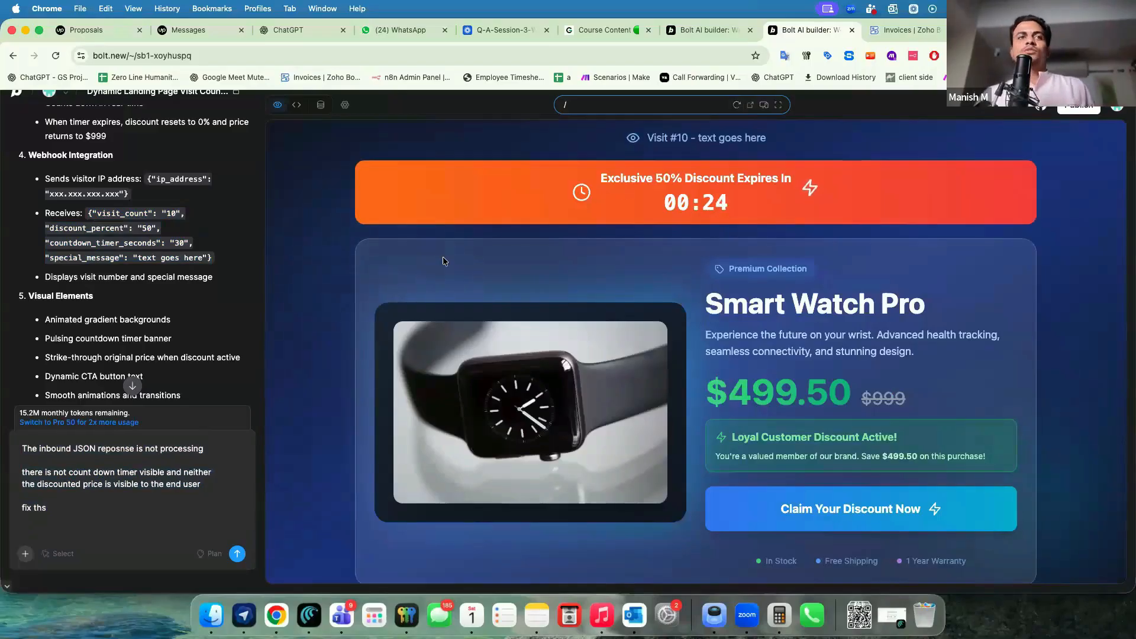
{"action": "left_click", "coordinate": [100, 459]}
{"action": "key", "text": "super+a"}
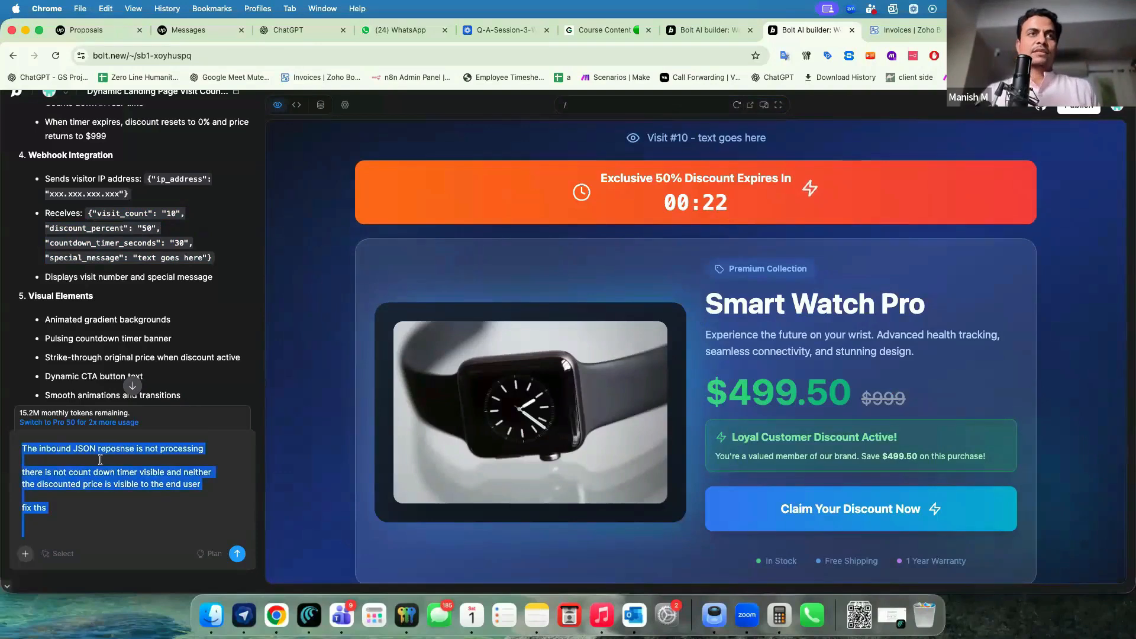
{"action": "key", "text": "super+x"}
Check the preview's Visit #10 line, 50% discount banner, countdown and $499.50 price.
{"action": "left_click_drag", "start_coordinate": [88, 213], "coordinate": [180, 215]}
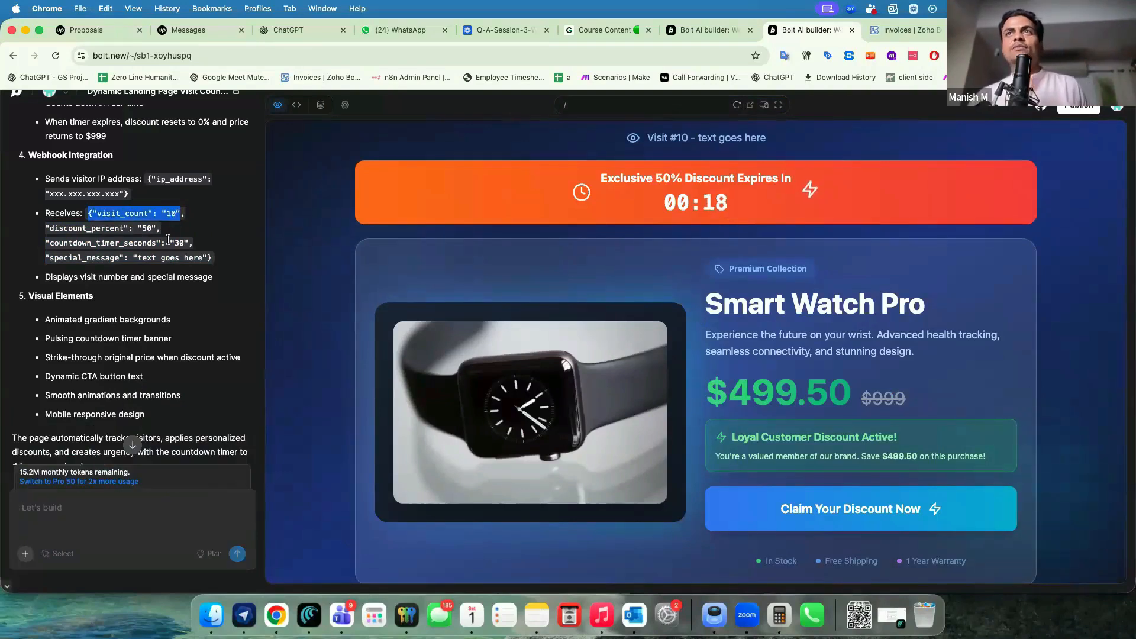
{"action": "left_click_drag", "start_coordinate": [618, 179], "coordinate": [792, 180]}
{"action": "left_click_drag", "start_coordinate": [667, 203], "coordinate": [714, 205]}
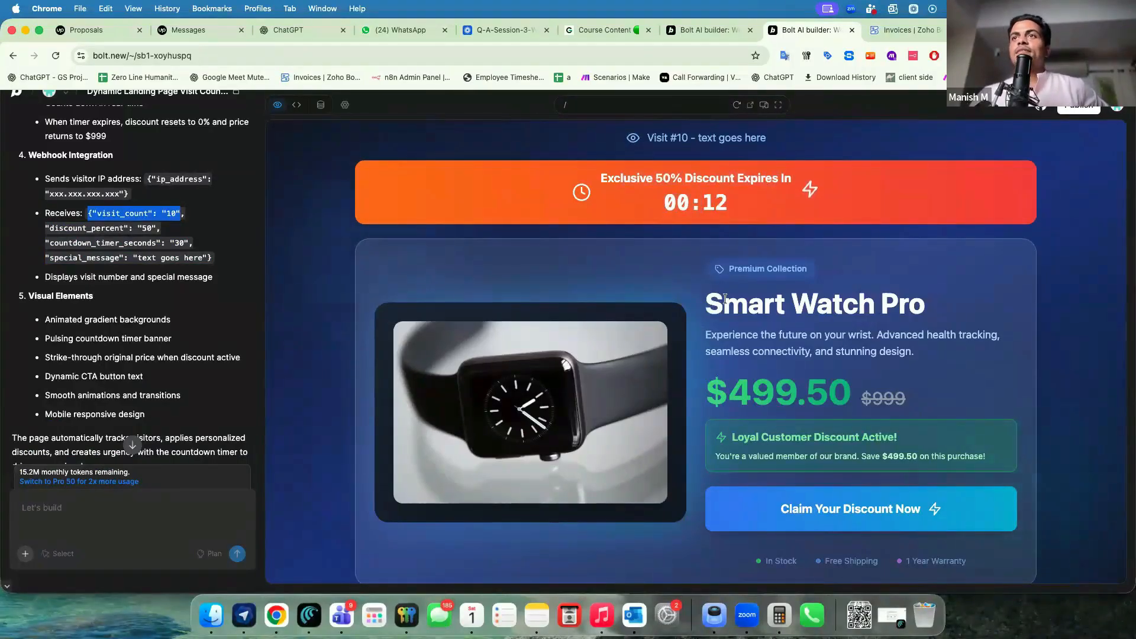
{"action": "left_click_drag", "start_coordinate": [647, 139], "coordinate": [778, 142]}
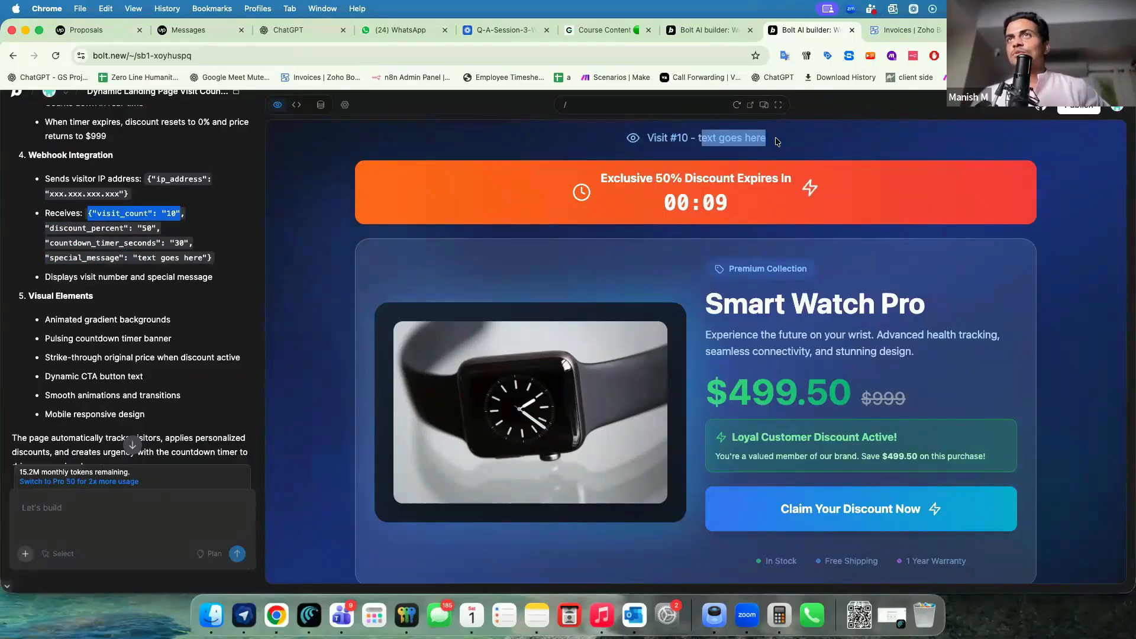
{"action": "left_click", "coordinate": [728, 140]}
{"action": "left_click_drag", "start_coordinate": [727, 396], "coordinate": [850, 393]}
{"action": "left_click", "coordinate": [814, 392]}
{"action": "left_click_drag", "start_coordinate": [739, 437], "coordinate": [889, 436]}
{"action": "left_click", "coordinate": [740, 437]}
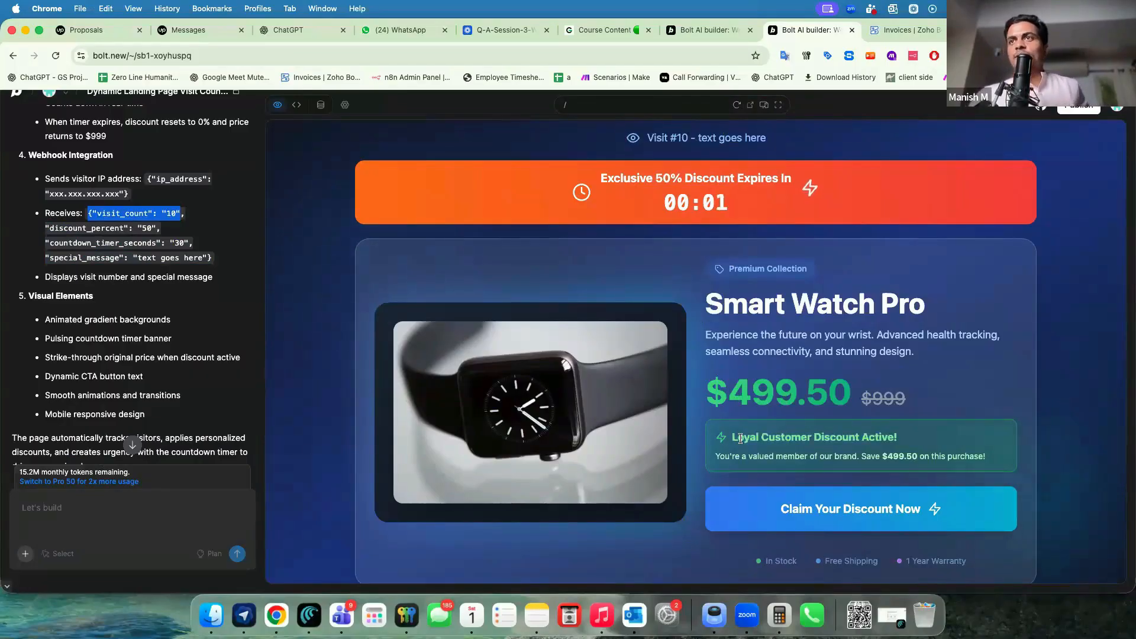
Insert a Switch node between Upsert row(s) and Respond to Webhook1 and load its input data.
{"action": "key", "text": "super+grave"}
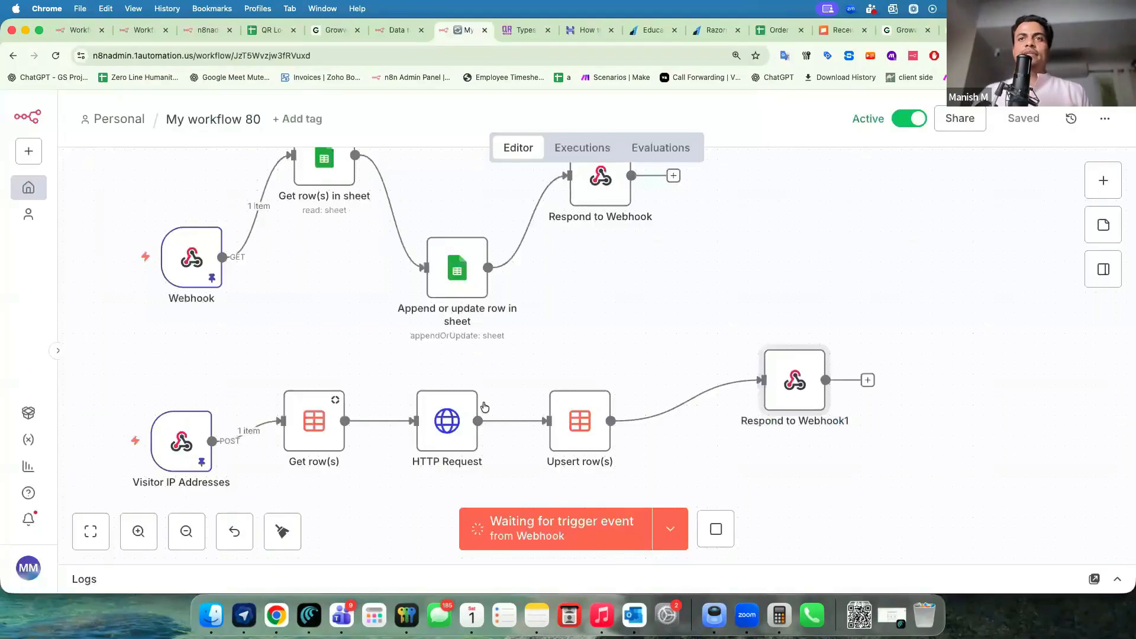
{"action": "scroll", "coordinate": [623, 333], "scroll_direction": "down", "scroll_amount": 2}
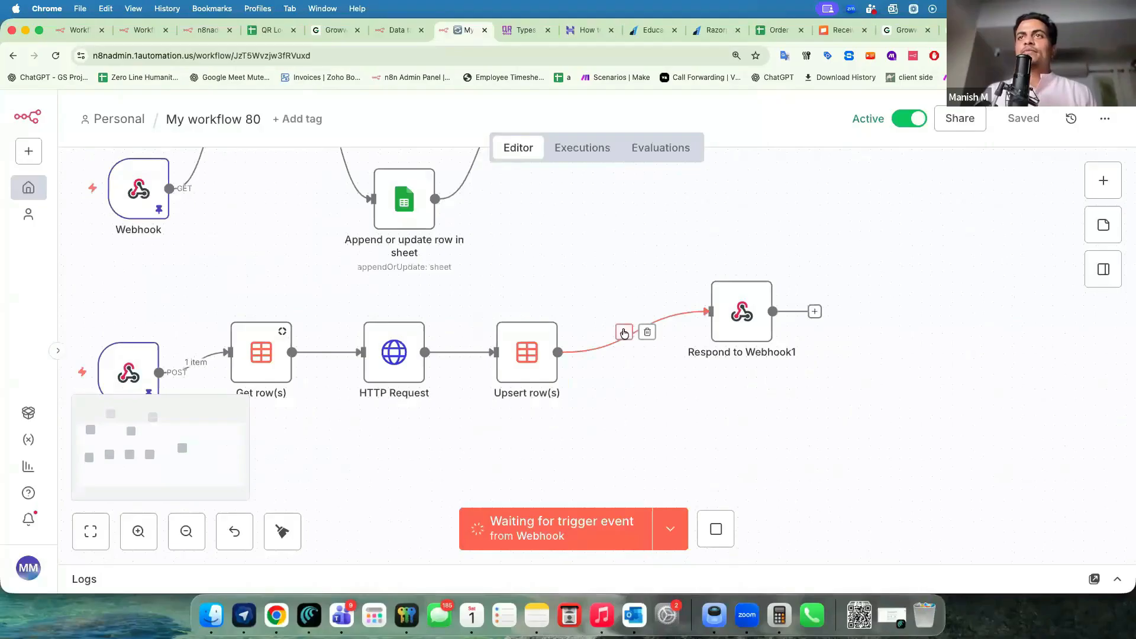
{"action": "left_click", "coordinate": [623, 333]}
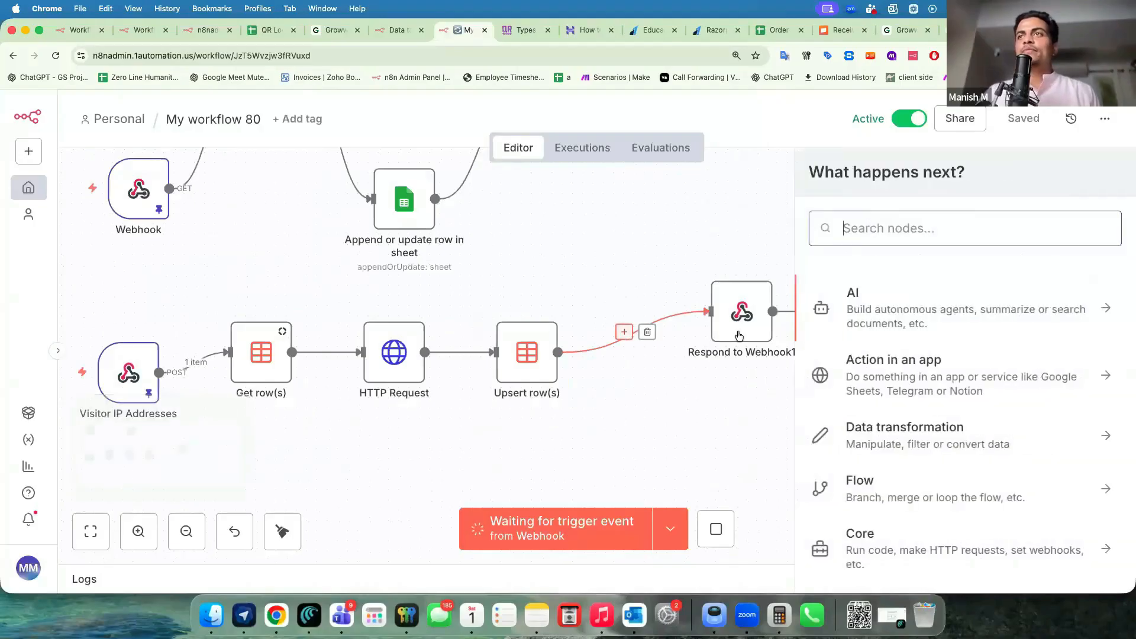
{"action": "left_click", "coordinate": [911, 482]}
{"action": "scroll", "coordinate": [877, 413], "scroll_direction": "down", "scroll_amount": 2}
{"action": "scroll", "coordinate": [878, 412], "scroll_direction": "up", "scroll_amount": 1}
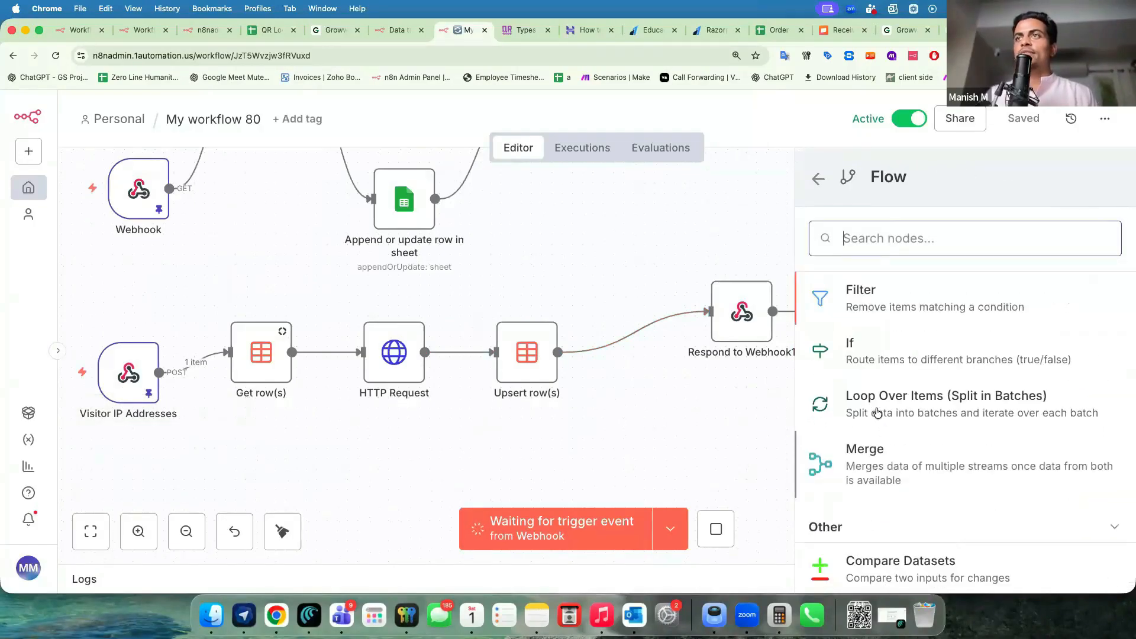
{"action": "scroll", "coordinate": [878, 412], "scroll_direction": "down", "scroll_amount": 4}
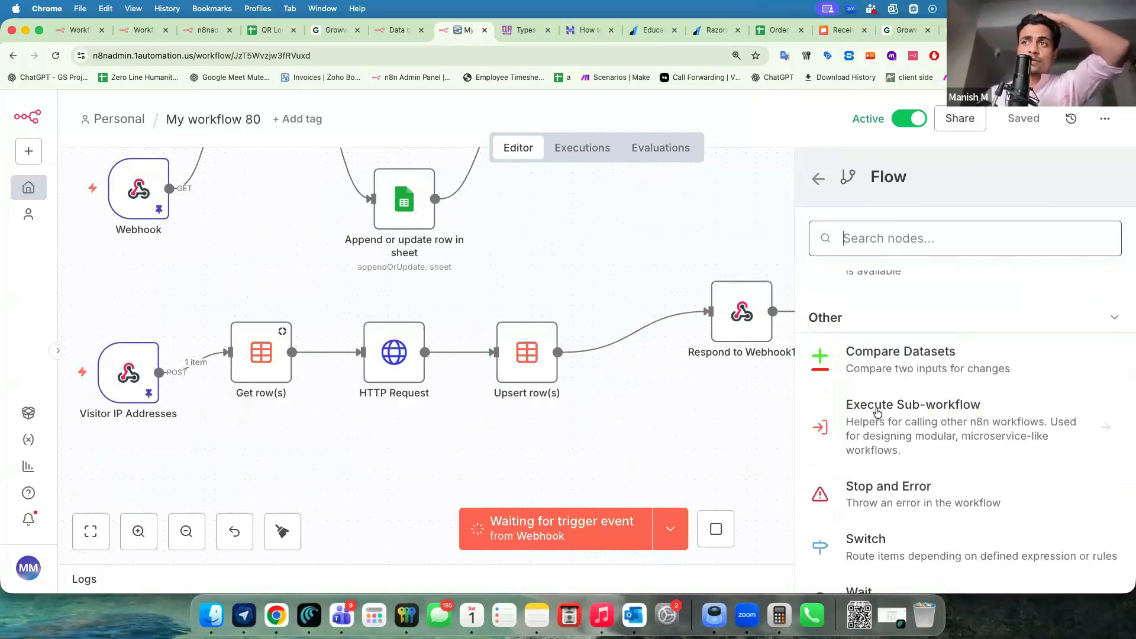
{"action": "scroll", "coordinate": [864, 413], "scroll_direction": "down", "scroll_amount": 2}
{"action": "left_click", "coordinate": [865, 464]}
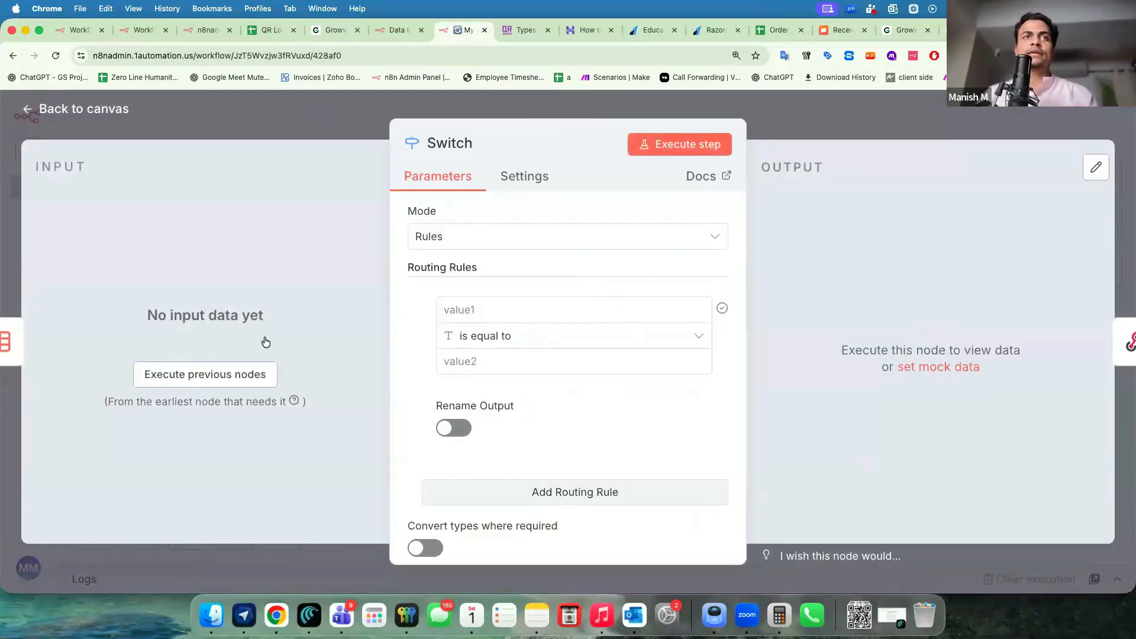
{"action": "left_click", "coordinate": [244, 378]}
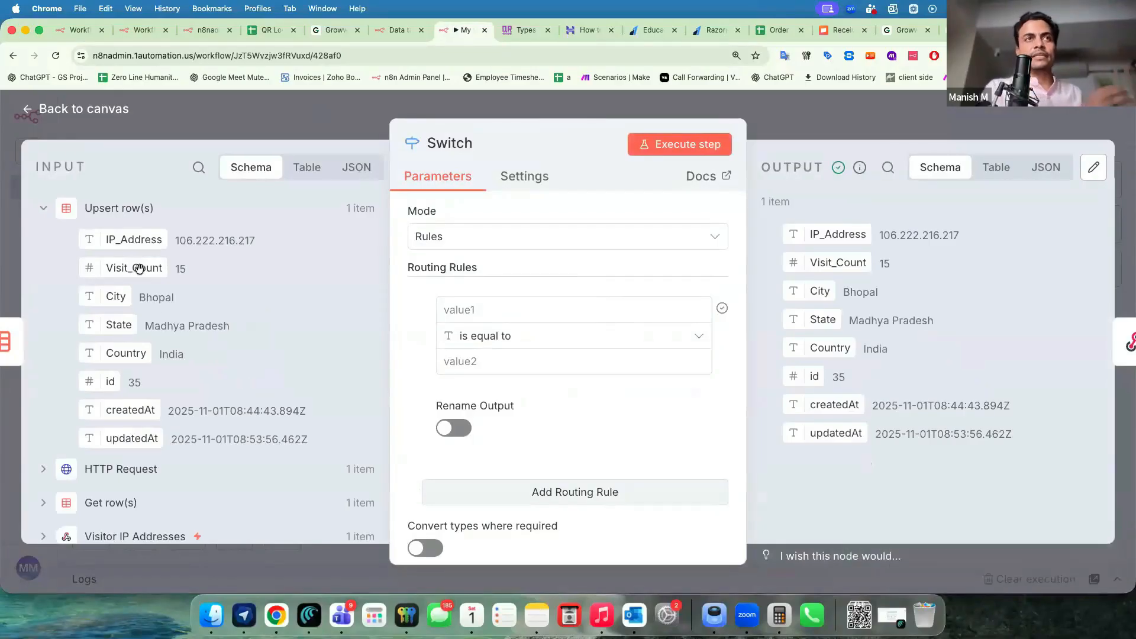
Set the first Switch rule to Visit_Count number is greater than 3.
{"action": "left_click_drag", "start_coordinate": [138, 268], "coordinate": [516, 311]}
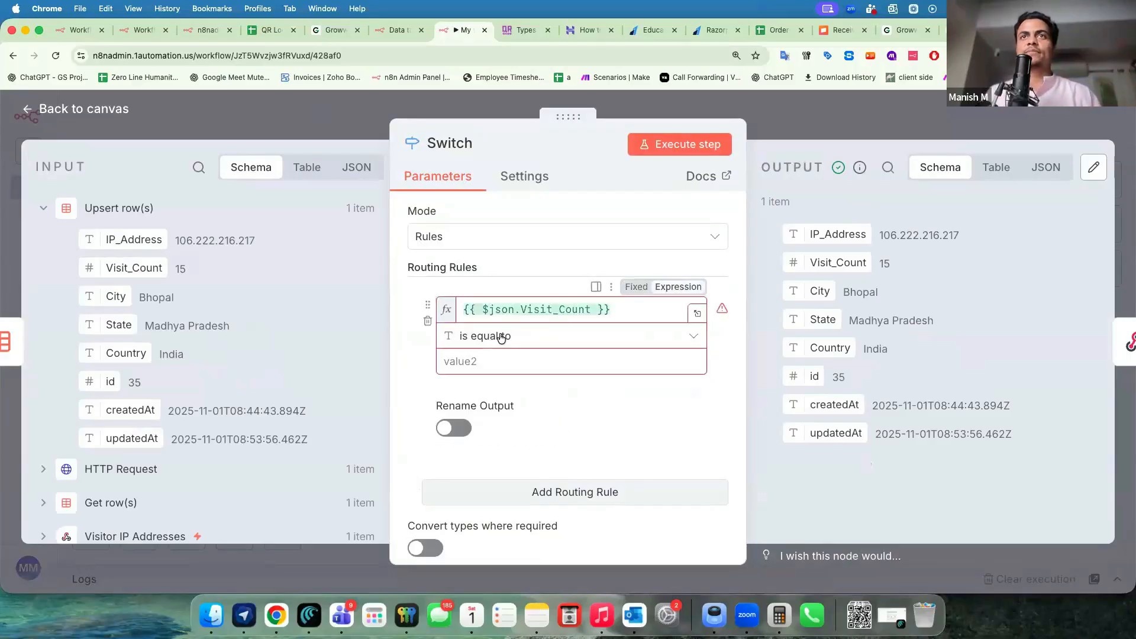
{"action": "left_click", "coordinate": [503, 336]}
{"action": "mouse_move", "coordinate": [486, 410]}
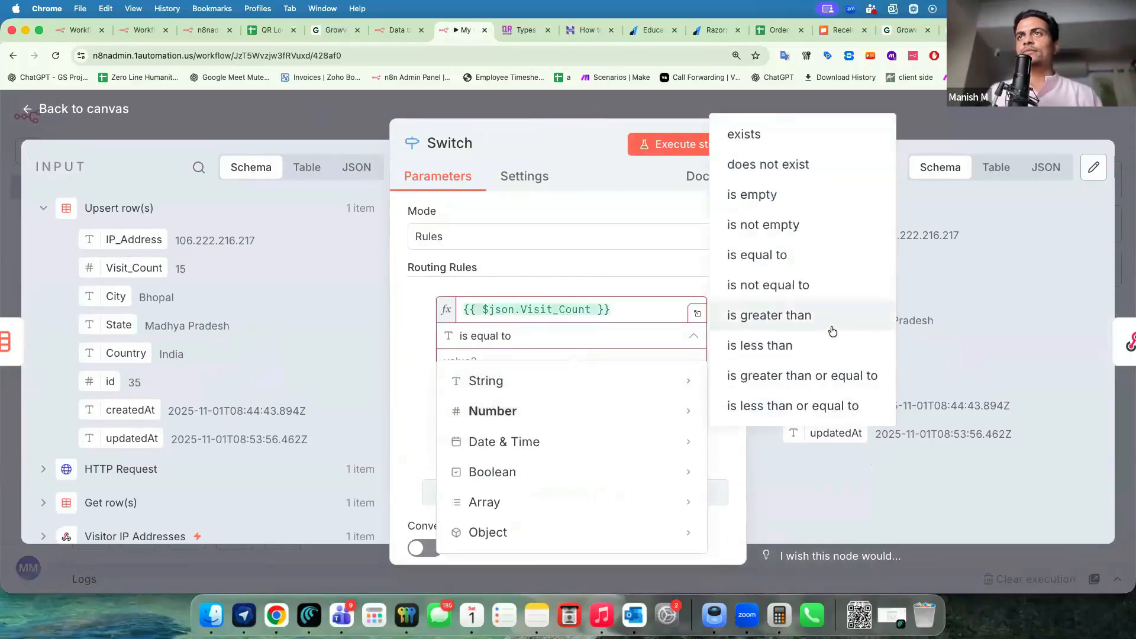
{"action": "left_click", "coordinate": [793, 322]}
{"action": "type", "text": "0"}
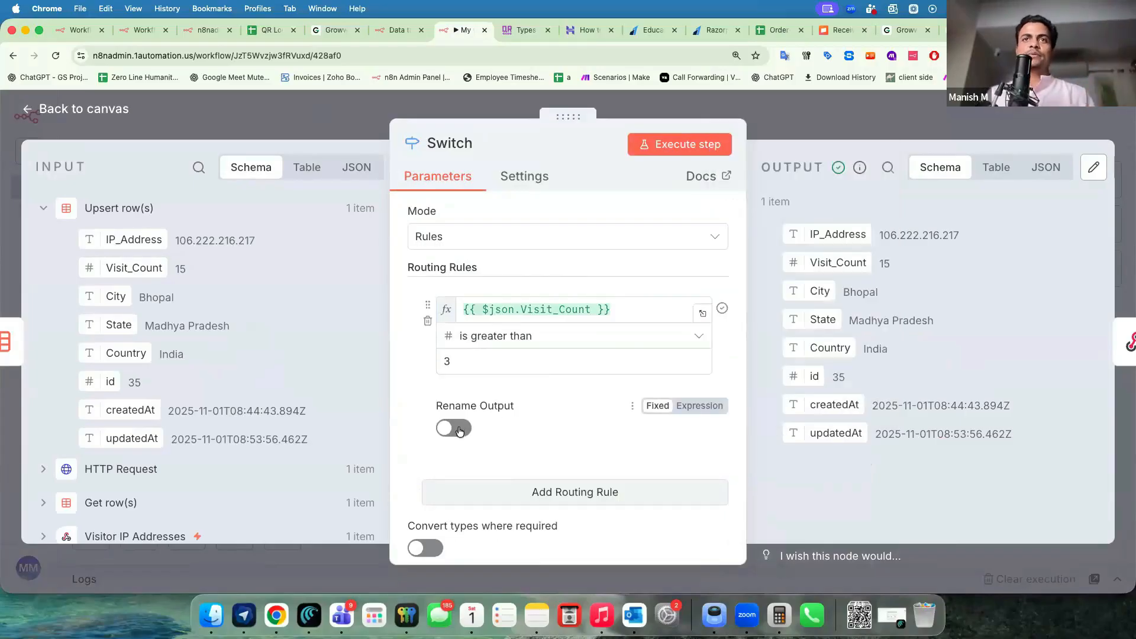
Name the first output '20% Discount - 60 Seconds' and add a second routing rule.
{"action": "scroll", "coordinate": [467, 380], "scroll_direction": "down", "scroll_amount": 2}
{"action": "left_click", "coordinate": [466, 376]}
{"action": "left_click", "coordinate": [485, 443]}
{"action": "type", "text": "20%"}
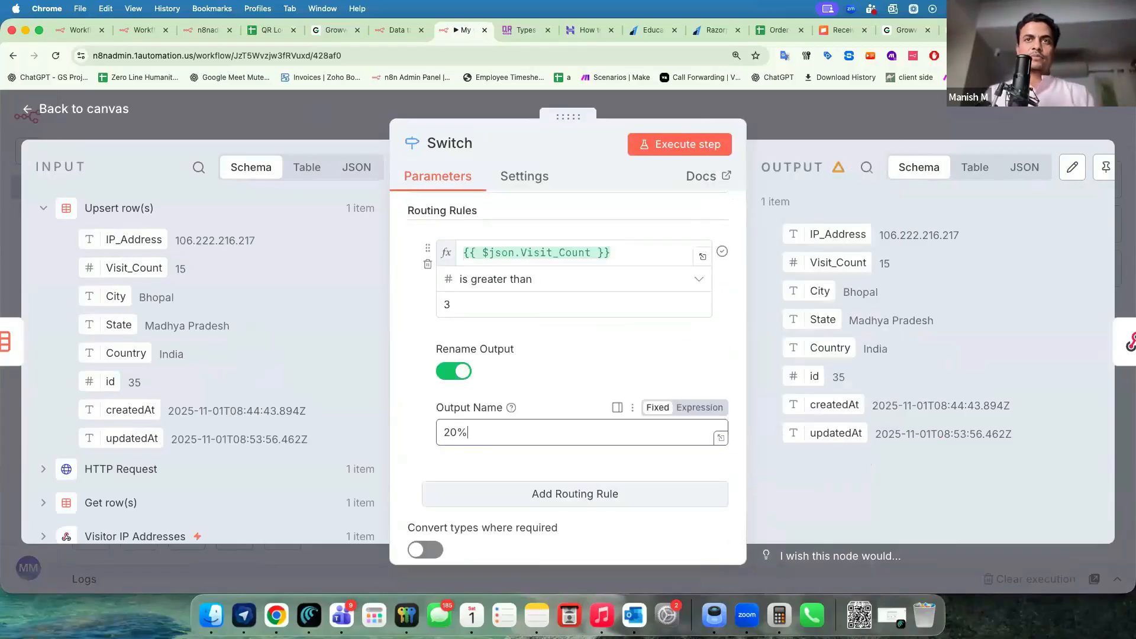
{"action": "type", "text": " Discount - 60 Seconds"}
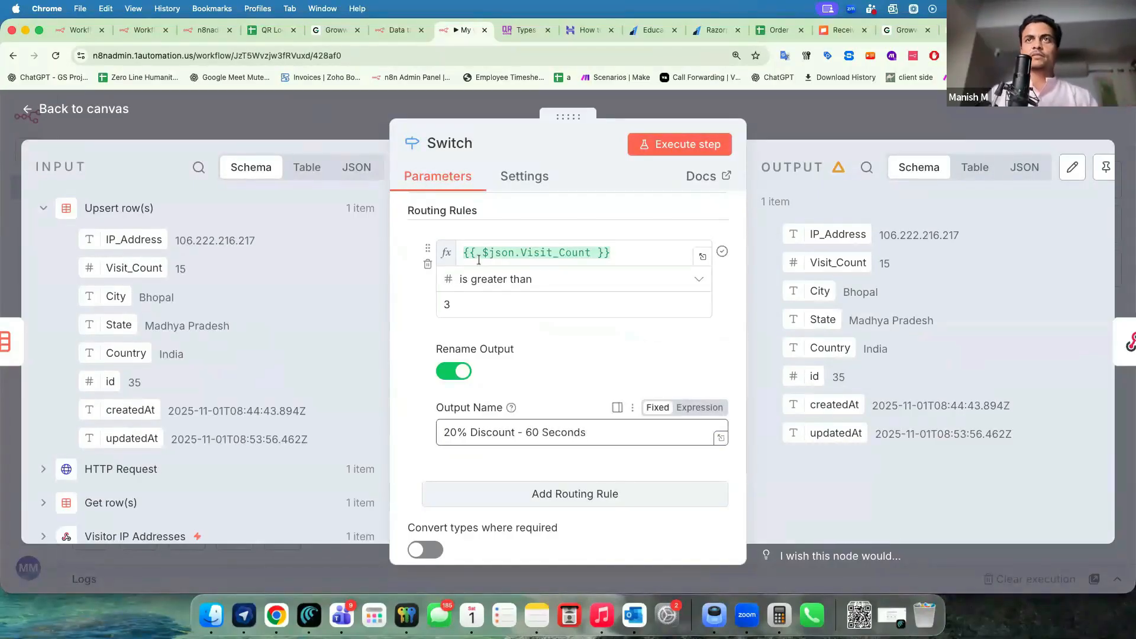
{"action": "scroll", "coordinate": [479, 260], "scroll_direction": "down", "scroll_amount": 3}
{"action": "left_click", "coordinate": [449, 367]}
{"action": "scroll", "coordinate": [412, 315], "scroll_direction": "up", "scroll_amount": 5}
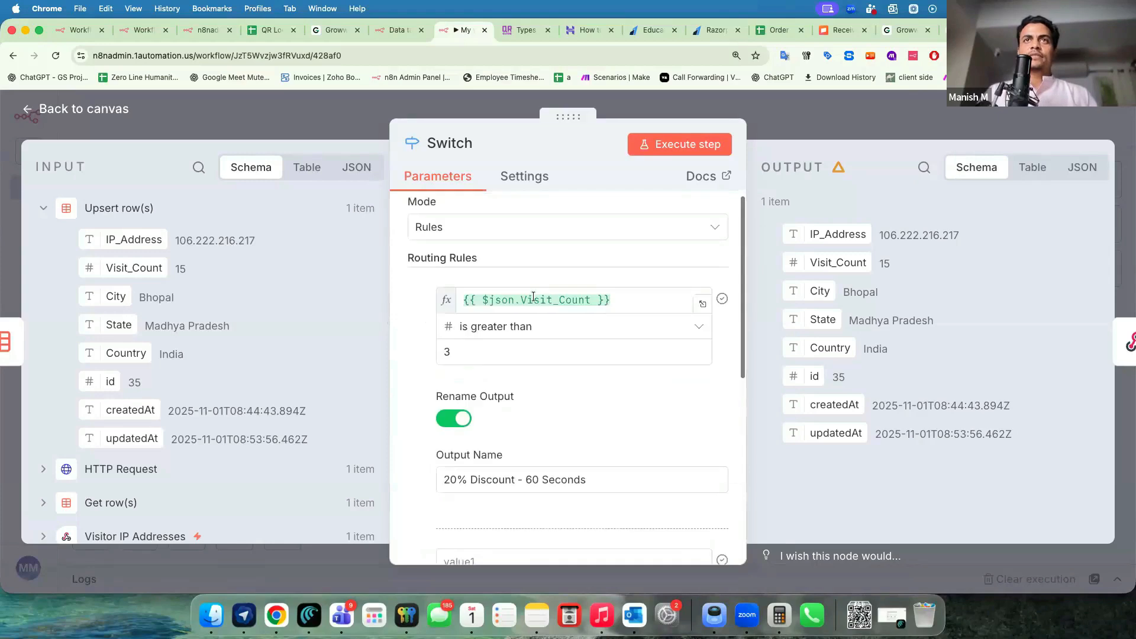
Make rule 2 send Visit_Count greater than 5 to an output named '50% Discount - 30 Seconds'.
{"action": "left_click", "coordinate": [533, 299]}
{"action": "left_click", "coordinate": [405, 400]}
{"action": "scroll", "coordinate": [499, 356], "scroll_direction": "down", "scroll_amount": 4}
{"action": "left_click", "coordinate": [500, 357]}
{"action": "key", "text": "super+v"}
{"action": "left_click", "coordinate": [497, 381]}
{"action": "mouse_move", "coordinate": [650, 214]}
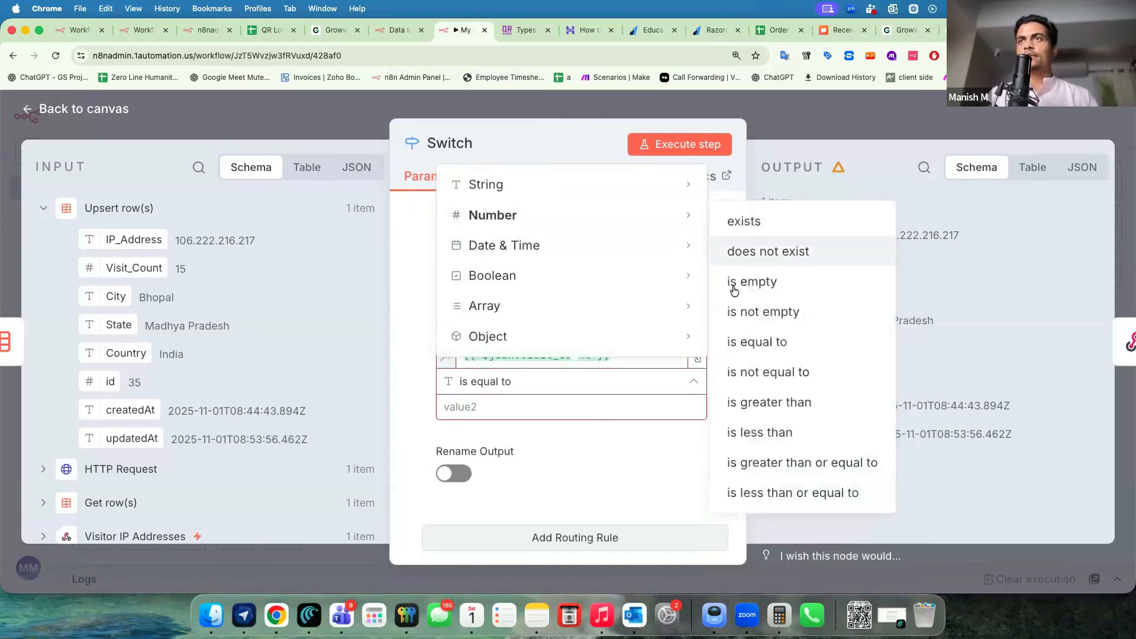
{"action": "left_click", "coordinate": [772, 407]}
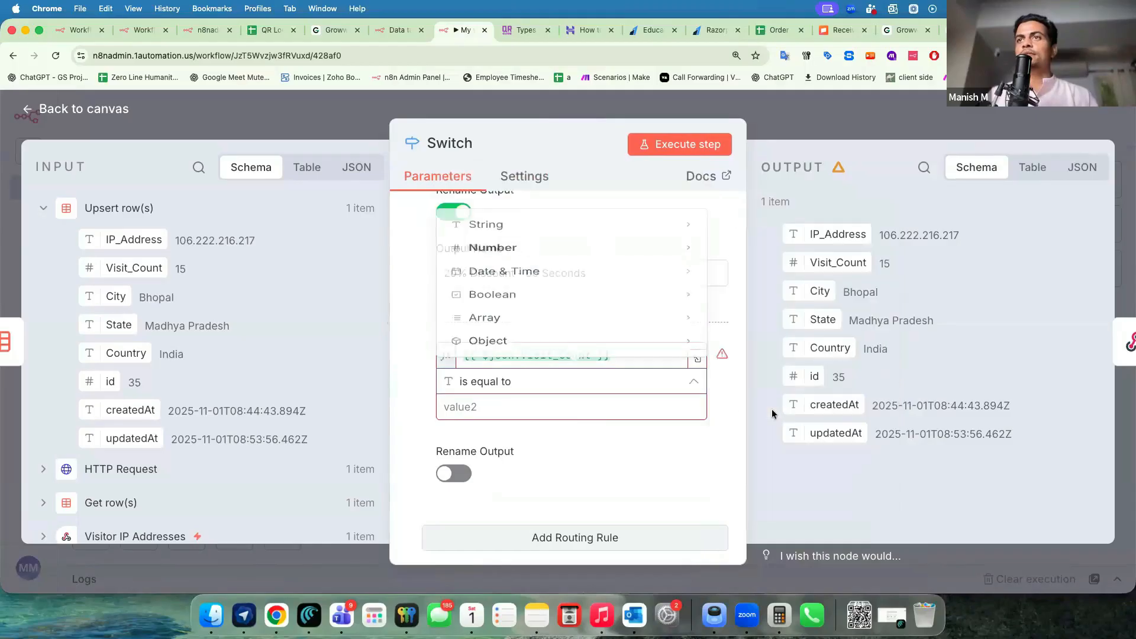
{"action": "left_click", "coordinate": [564, 400]}
{"action": "type", "text": "5"}
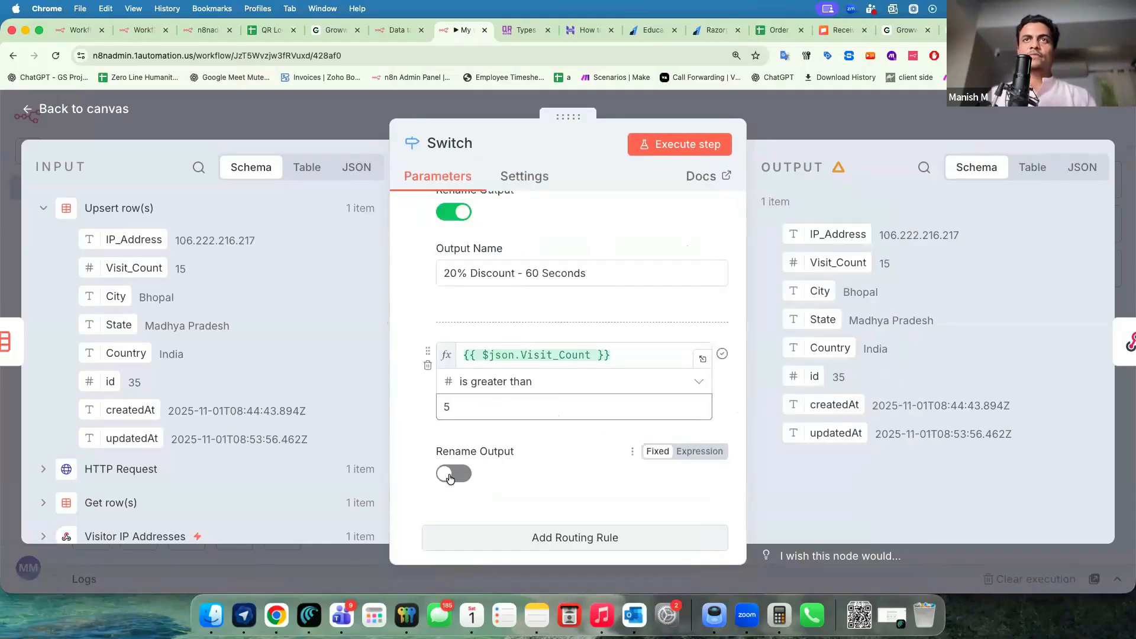
{"action": "left_click", "coordinate": [453, 473]}
{"action": "scroll", "coordinate": [432, 419], "scroll_direction": "down", "scroll_amount": 2}
{"action": "scroll", "coordinate": [433, 419], "scroll_direction": "down", "scroll_amount": 3}
{"action": "left_click", "coordinate": [451, 307]}
{"action": "key", "text": "super+v"}
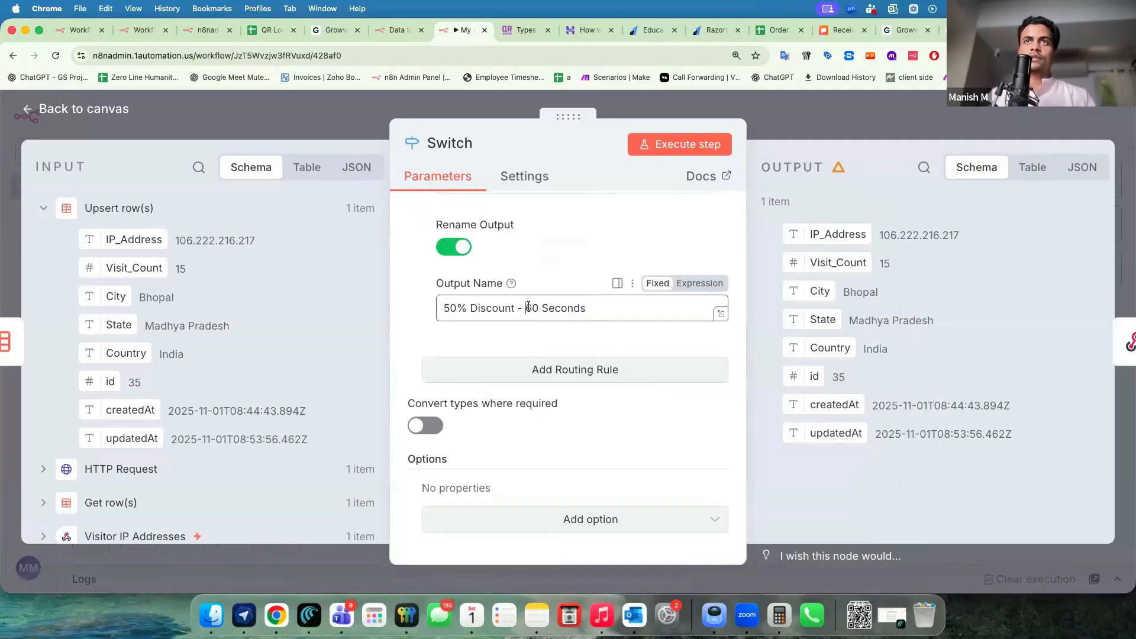
Add rule 3 sending Visit_Count greater than 7 to '90% Discount - 10 Seconds', then close the Switch.
{"action": "left_click", "coordinate": [486, 378]}
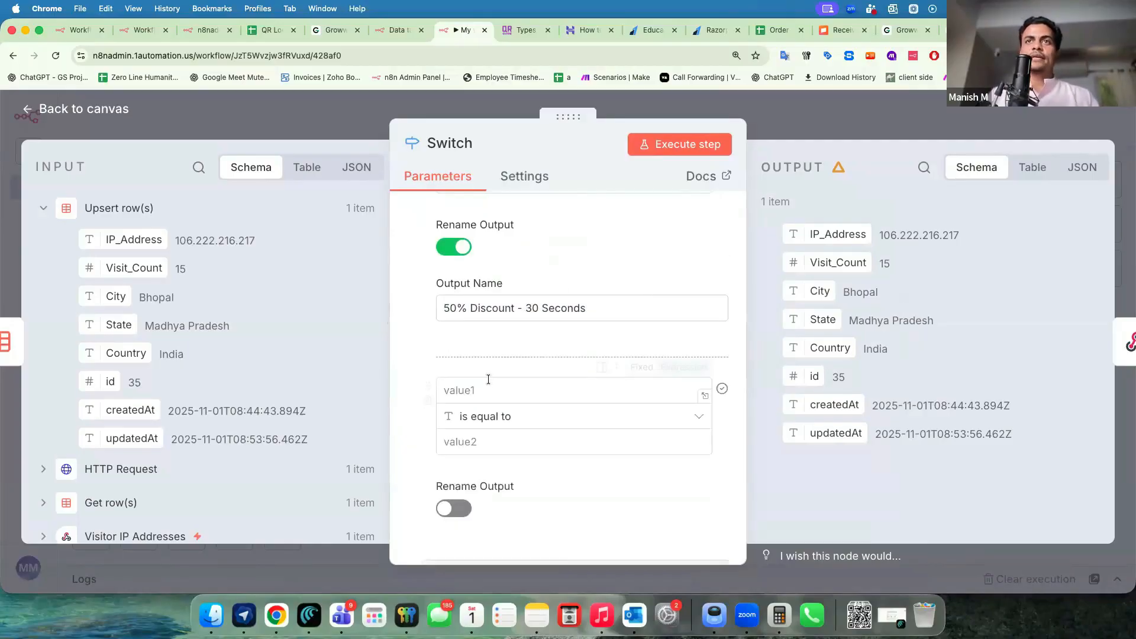
{"action": "left_click", "coordinate": [485, 390]}
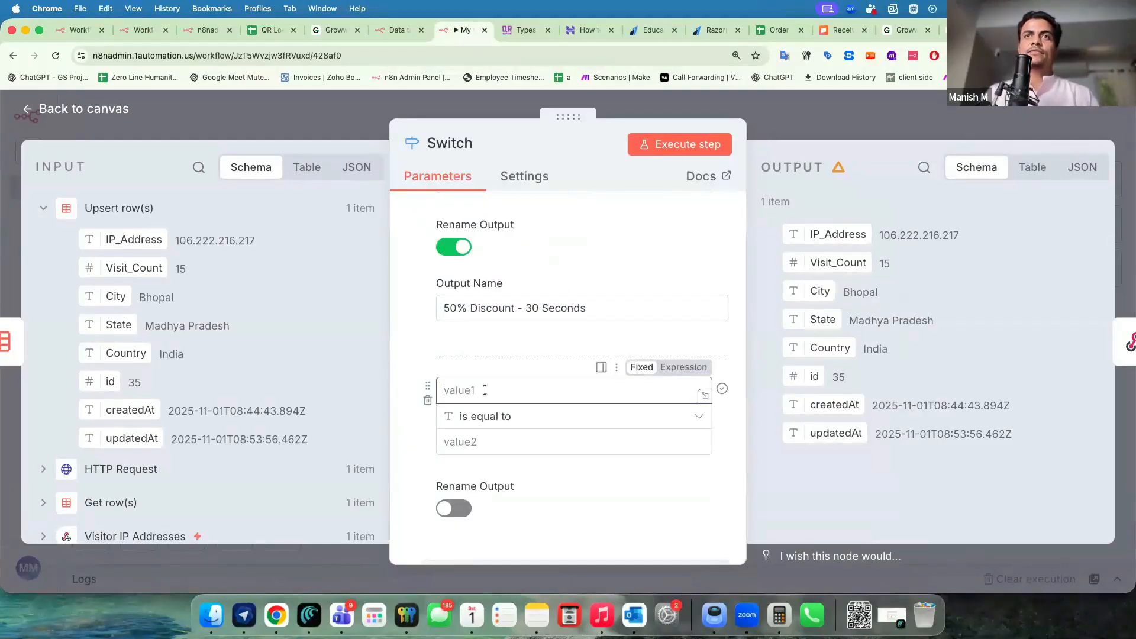
{"action": "left_click", "coordinate": [454, 508]}
{"action": "scroll", "coordinate": [468, 485], "scroll_direction": "down", "scroll_amount": 2}
{"action": "left_click", "coordinate": [479, 472]}
{"action": "type", "text": "20% Discount - 60 Seconds"}
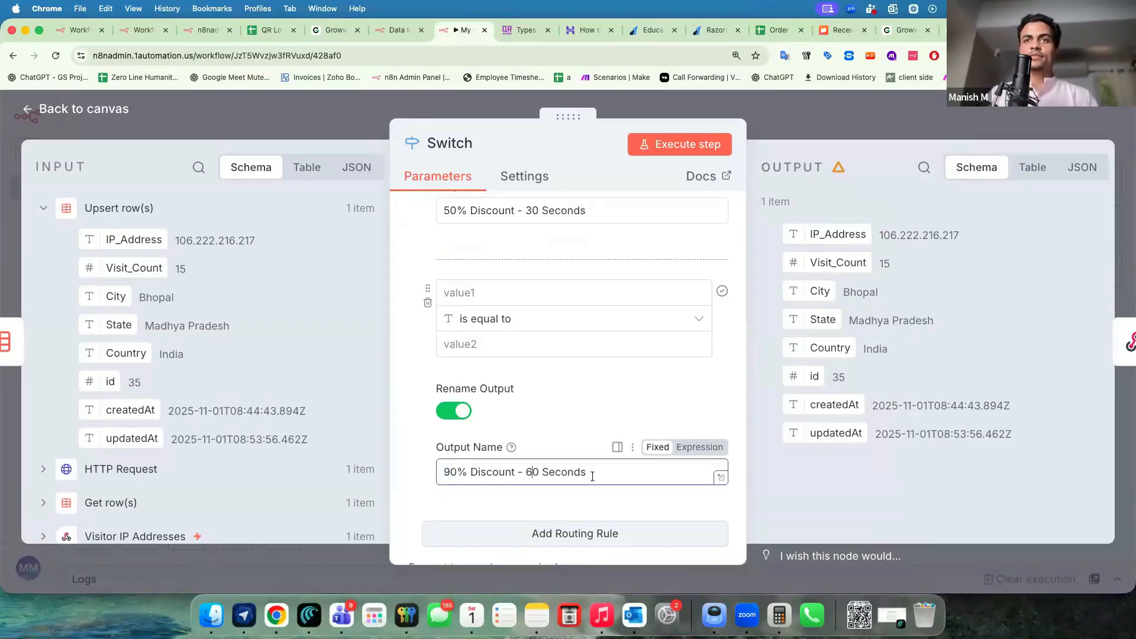
{"action": "type", "text": "1"}
{"action": "scroll", "coordinate": [582, 425], "scroll_direction": "up", "scroll_amount": 5}
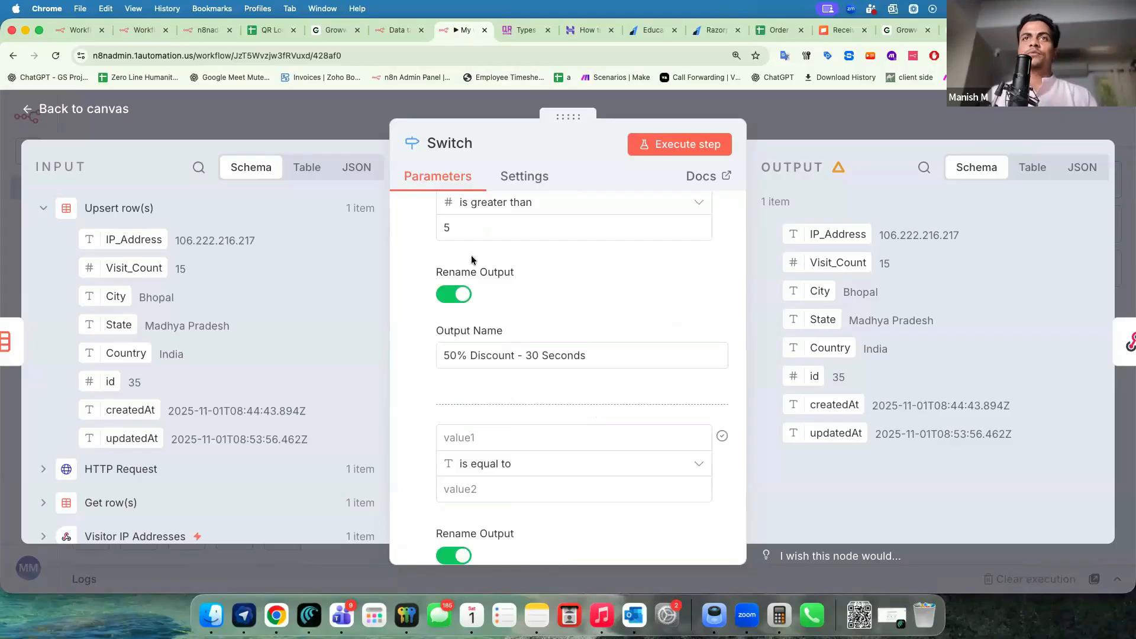
{"action": "scroll", "coordinate": [618, 322], "scroll_direction": "up", "scroll_amount": 4}
{"action": "left_click", "coordinate": [621, 316]}
{"action": "key", "text": "super+a"}
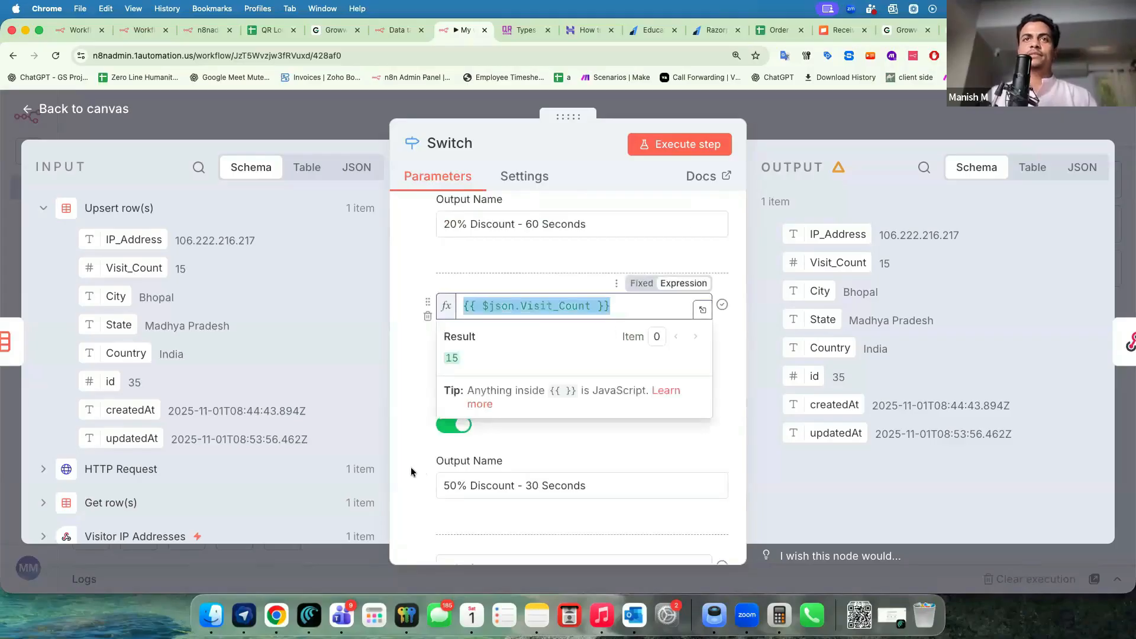
{"action": "mouse_move", "coordinate": [582, 297]}
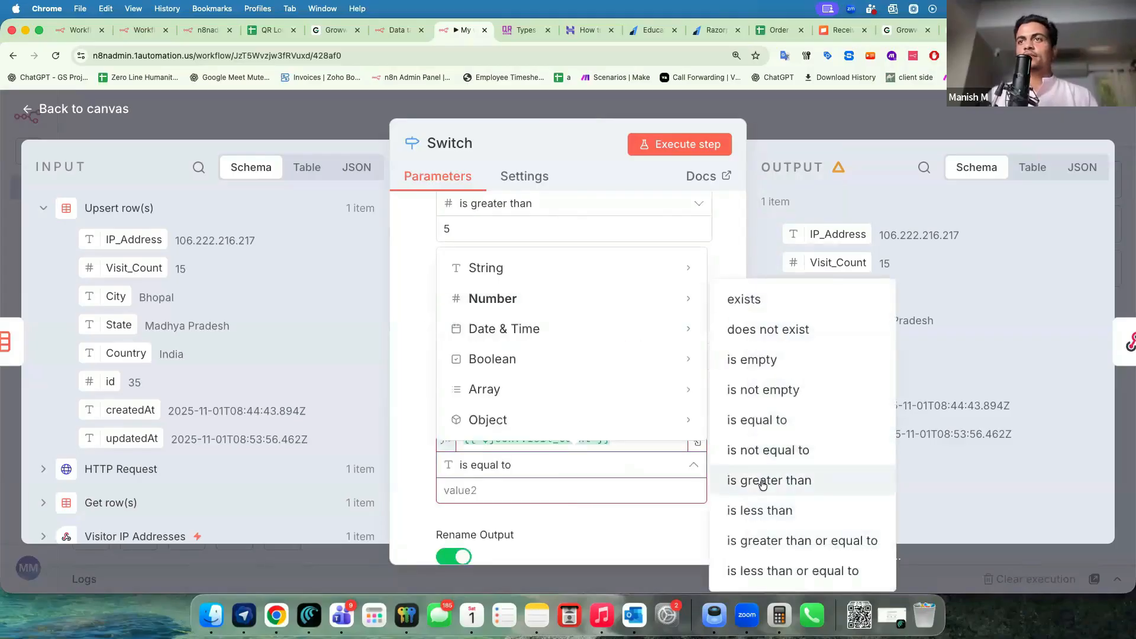
{"action": "left_click", "coordinate": [763, 481]}
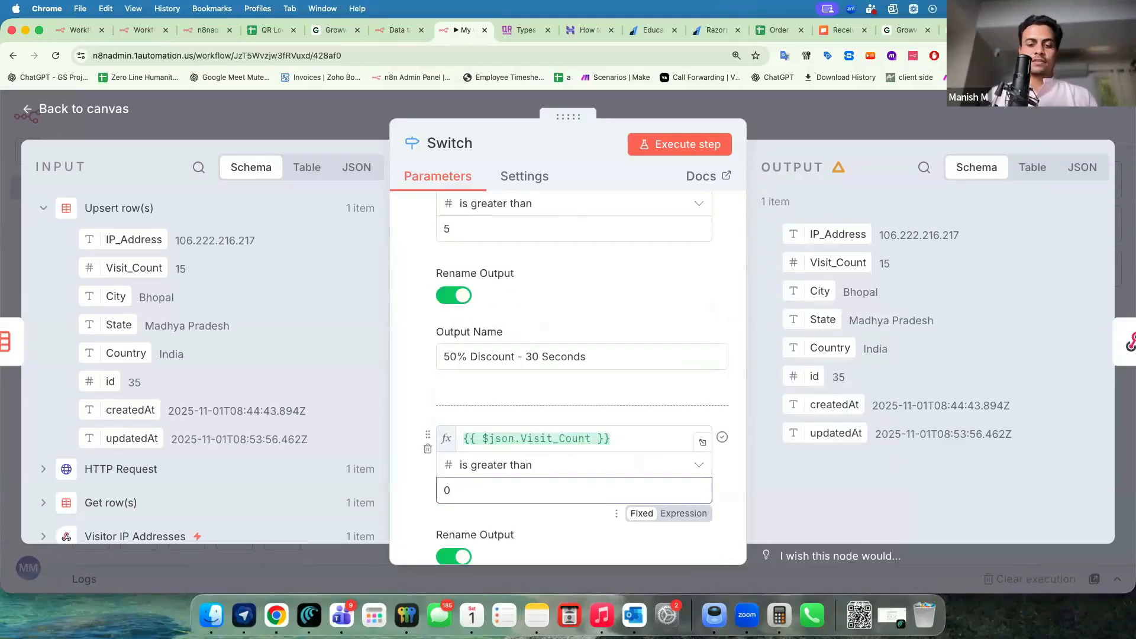
{"action": "left_click", "coordinate": [424, 364]}
{"action": "scroll", "coordinate": [424, 364], "scroll_direction": "down", "scroll_amount": 4}
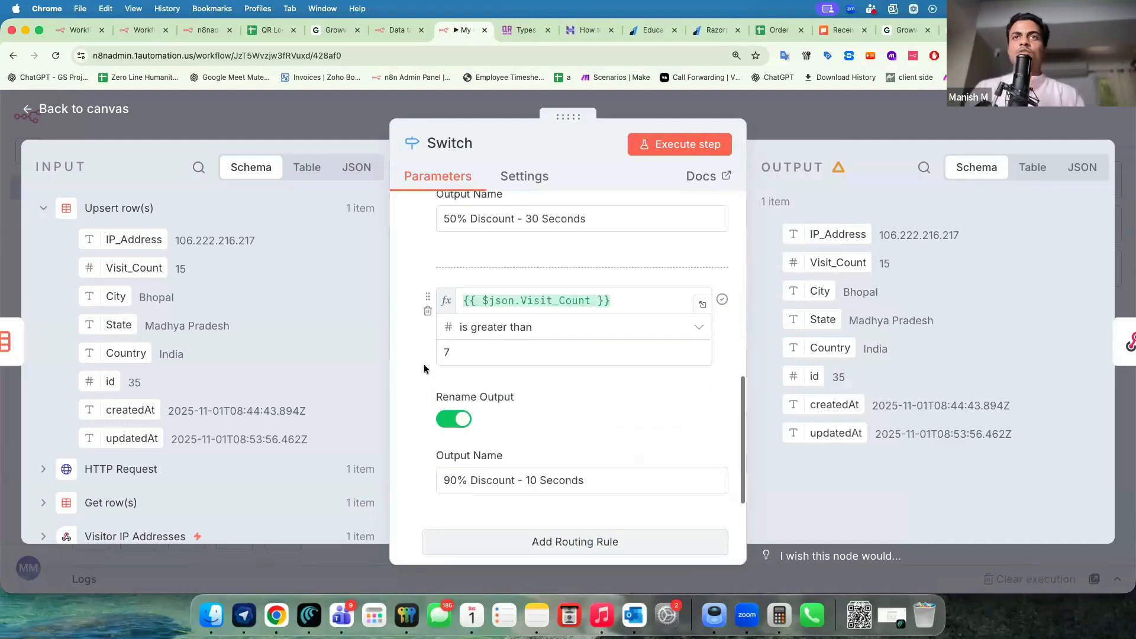
{"action": "scroll", "coordinate": [473, 306], "scroll_direction": "up", "scroll_amount": 10}
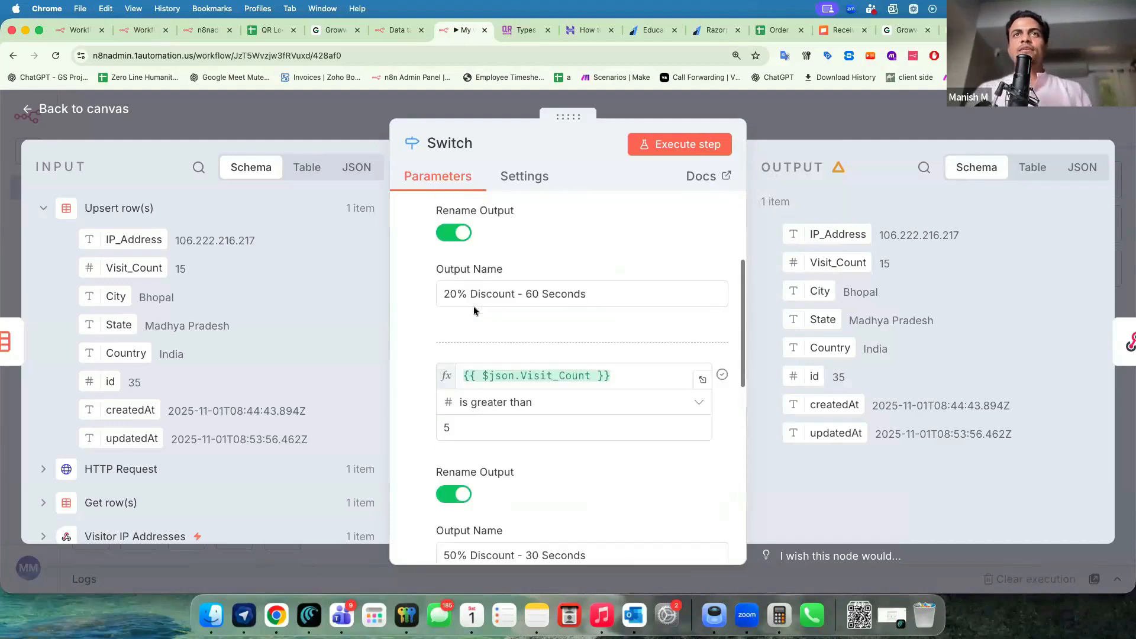
{"action": "left_click", "coordinate": [363, 126]}
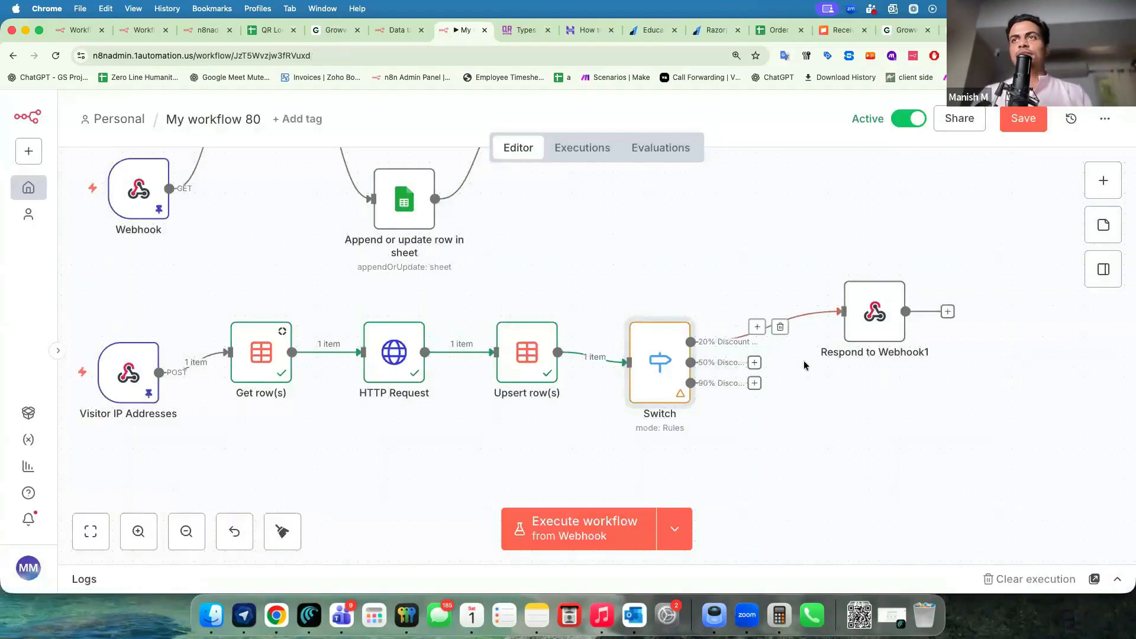
Duplicate Respond to Webhook1 twice, creating Respond to Webhook2 and Respond to Webhook3.
{"action": "left_click", "coordinate": [818, 261]}
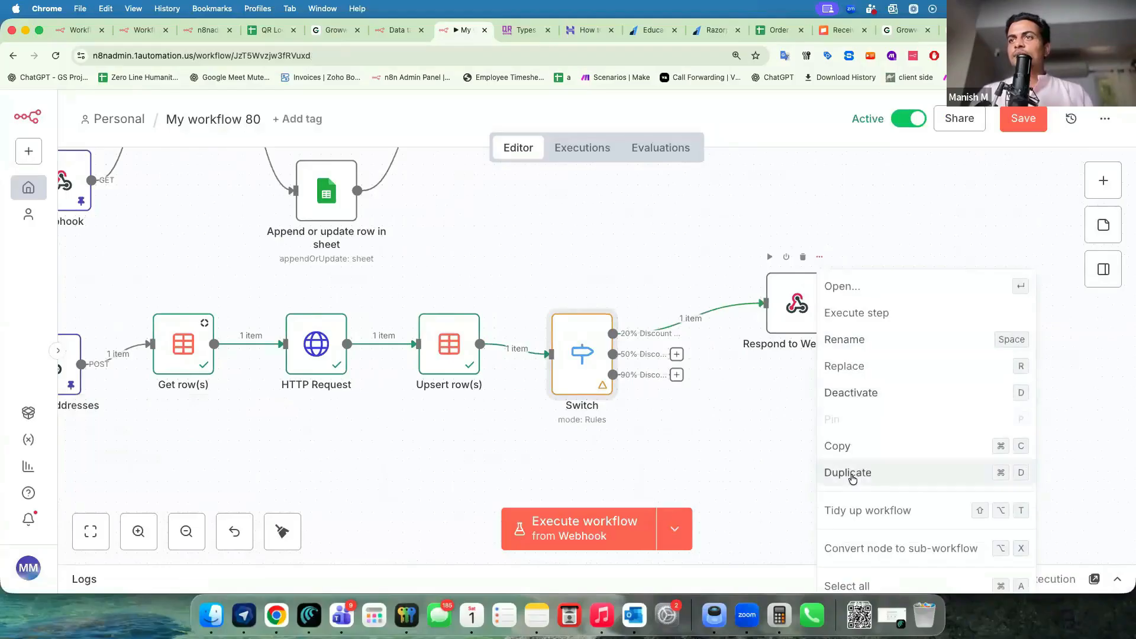
{"action": "left_click", "coordinate": [853, 472]}
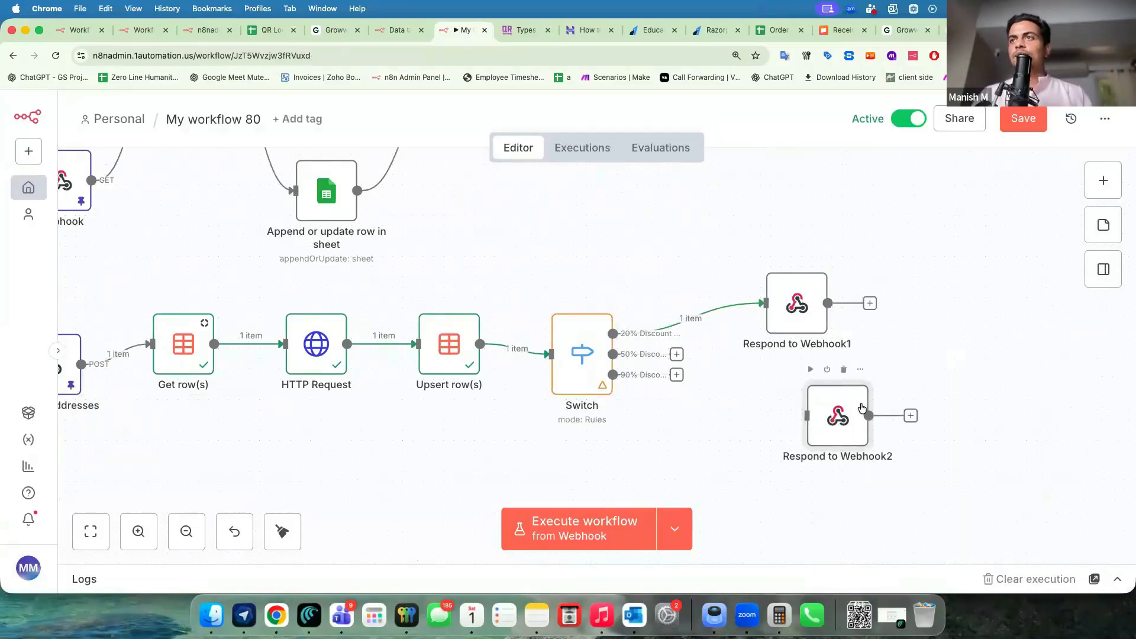
{"action": "right_click", "coordinate": [861, 407]}
{"action": "left_click", "coordinate": [895, 581]}
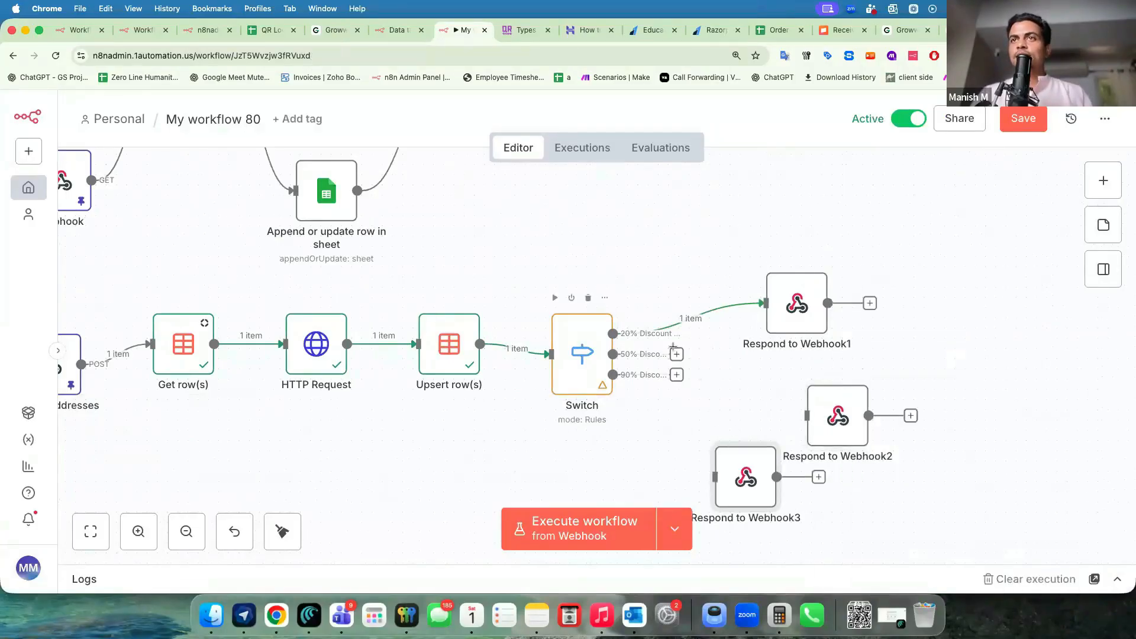
Connect the Switch's 50% Discount output to Respond to Webhook2 and its 90% output to Respond to Webhook3.
{"action": "left_click_drag", "start_coordinate": [676, 353], "coordinate": [810, 415]}
{"action": "left_click_drag", "start_coordinate": [675, 374], "coordinate": [714, 477]}
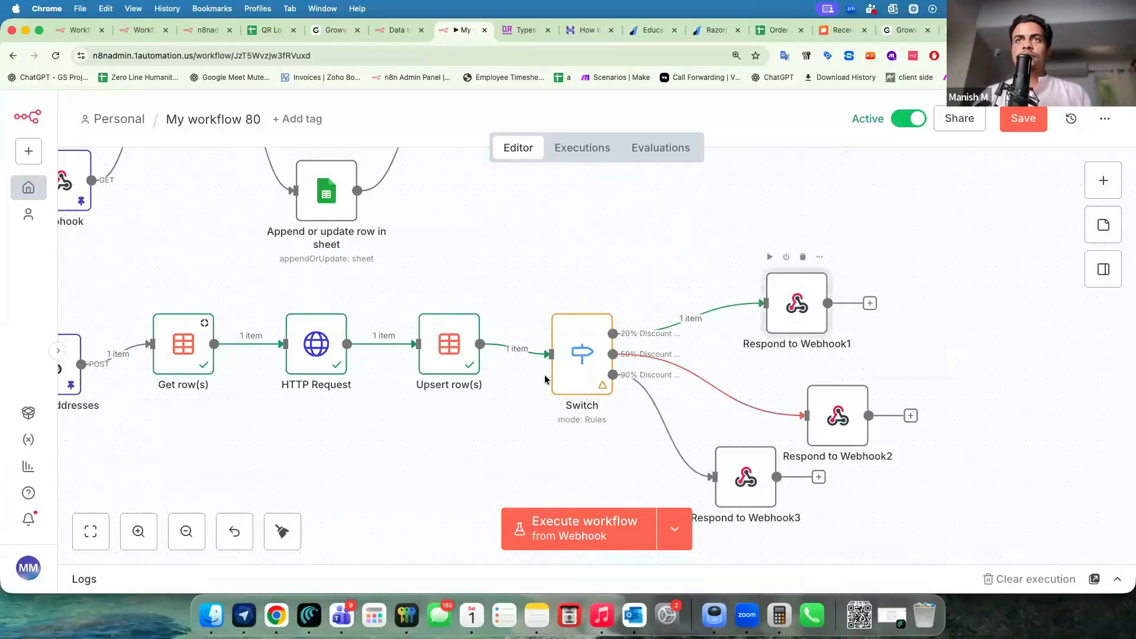
{"action": "double_click", "coordinate": [796, 303]}
Edit discount_percent and write a special_message offer ('Hey We have special offer fo…') ending with the City field.
{"action": "scroll", "coordinate": [568, 388], "scroll_direction": "down", "scroll_amount": 1}
{"action": "left_click", "coordinate": [575, 391]}
{"action": "key", "text": "BackSpace"}
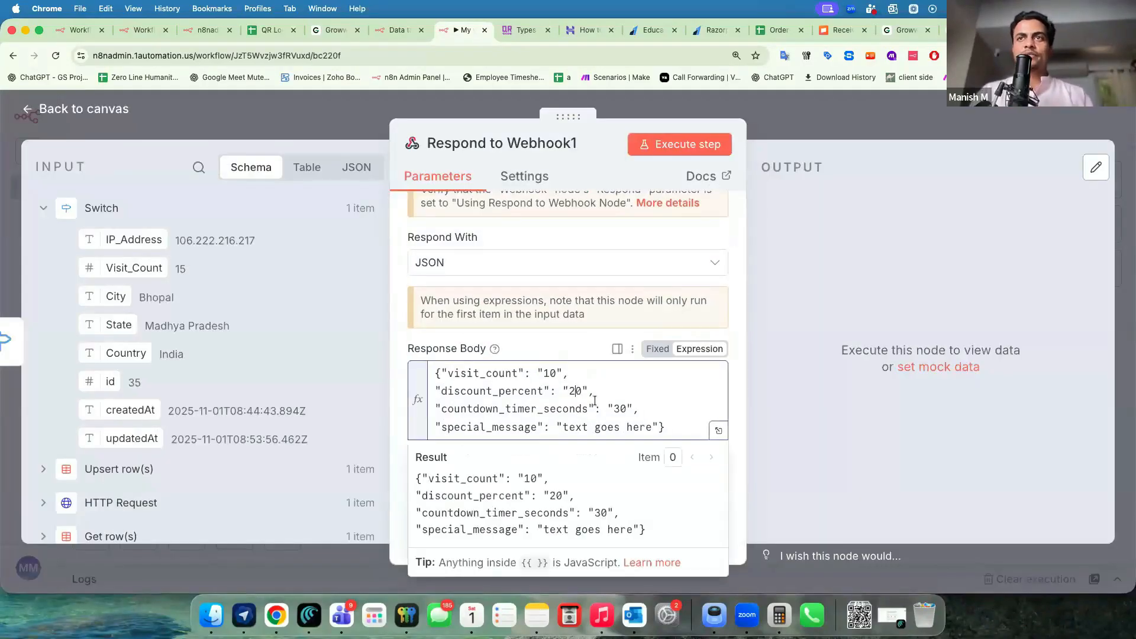
{"action": "type", "text": "6"}
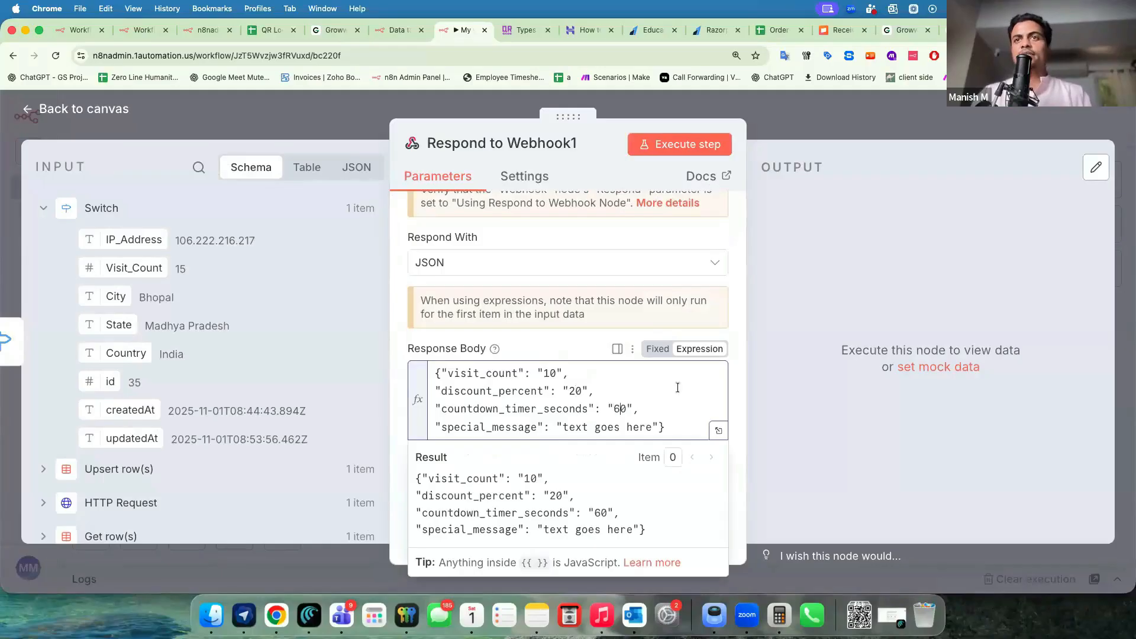
{"action": "left_click_drag", "start_coordinate": [651, 429], "coordinate": [653, 429]}
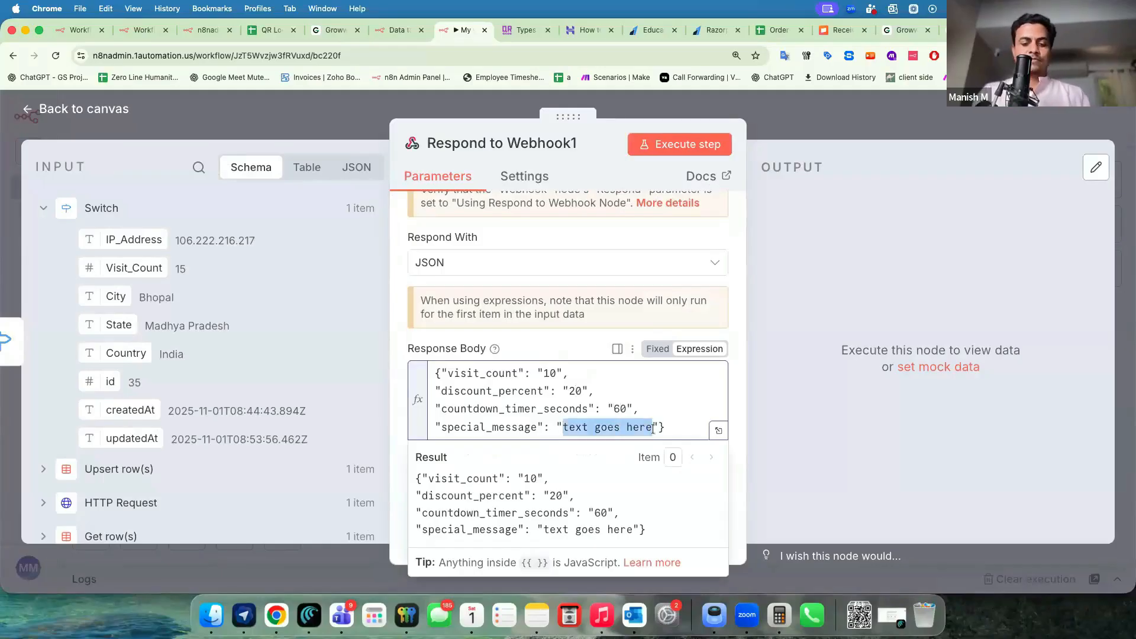
{"action": "type", "text": "Hey"}
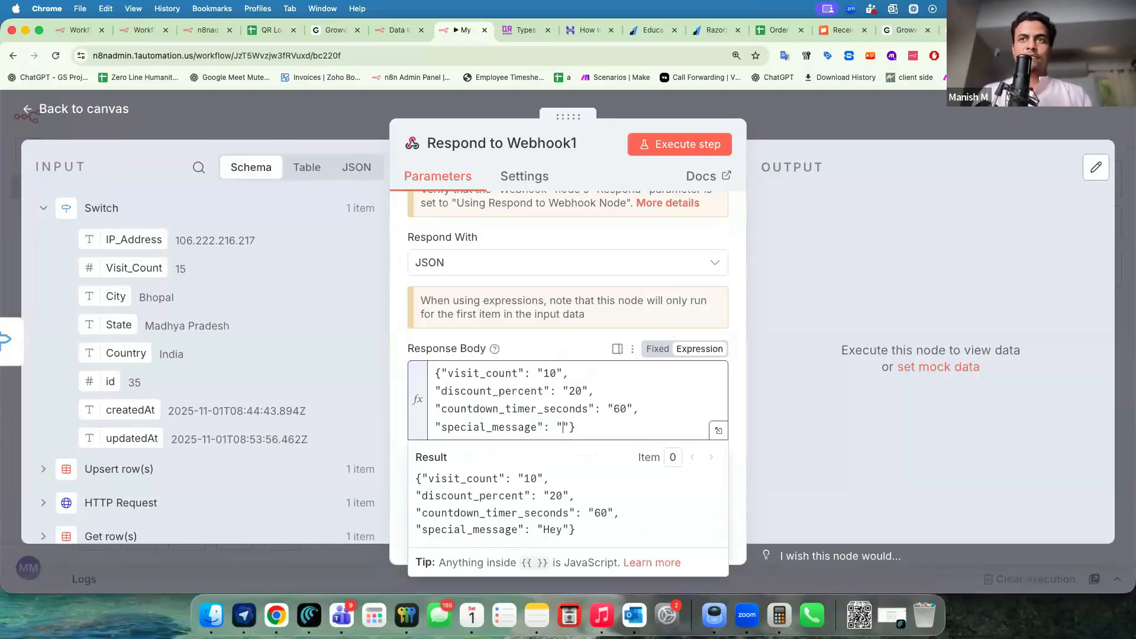
{"action": "type", "text": "We have special offer for people in"}
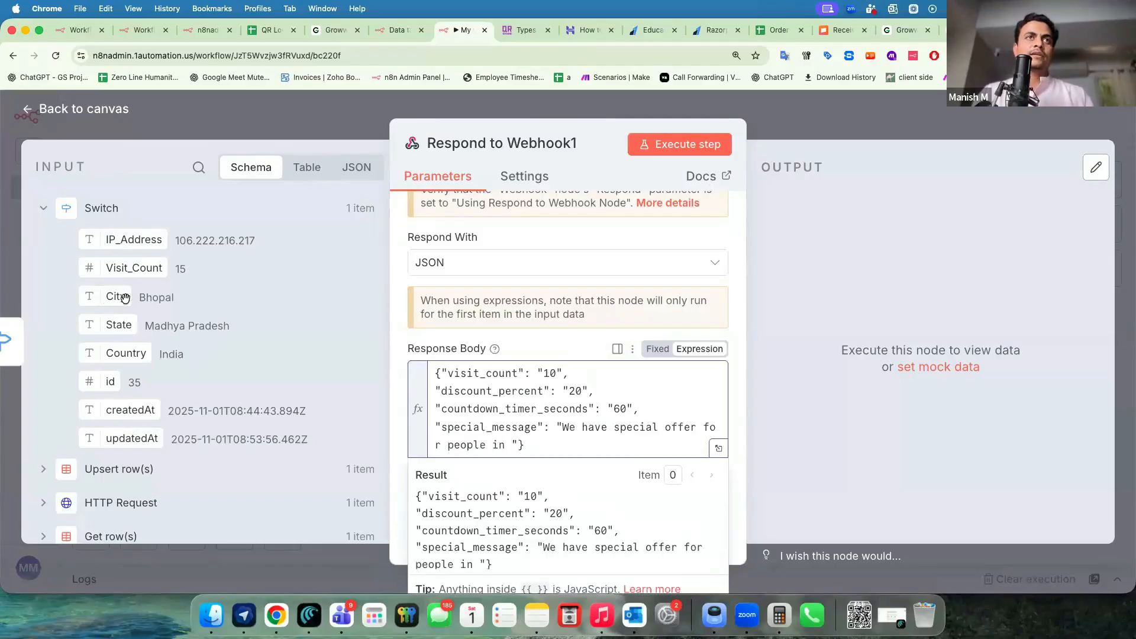
{"action": "left_click_drag", "start_coordinate": [116, 296], "coordinate": [508, 445]}
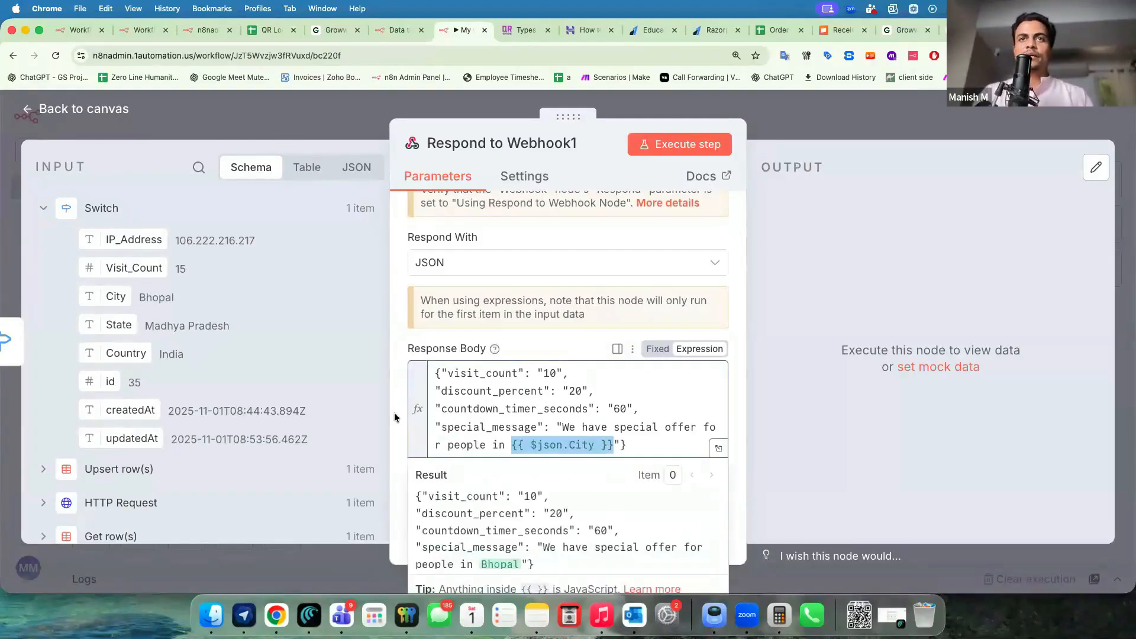
{"action": "left_click", "coordinate": [636, 442]}
{"action": "key", "text": "super+a"}
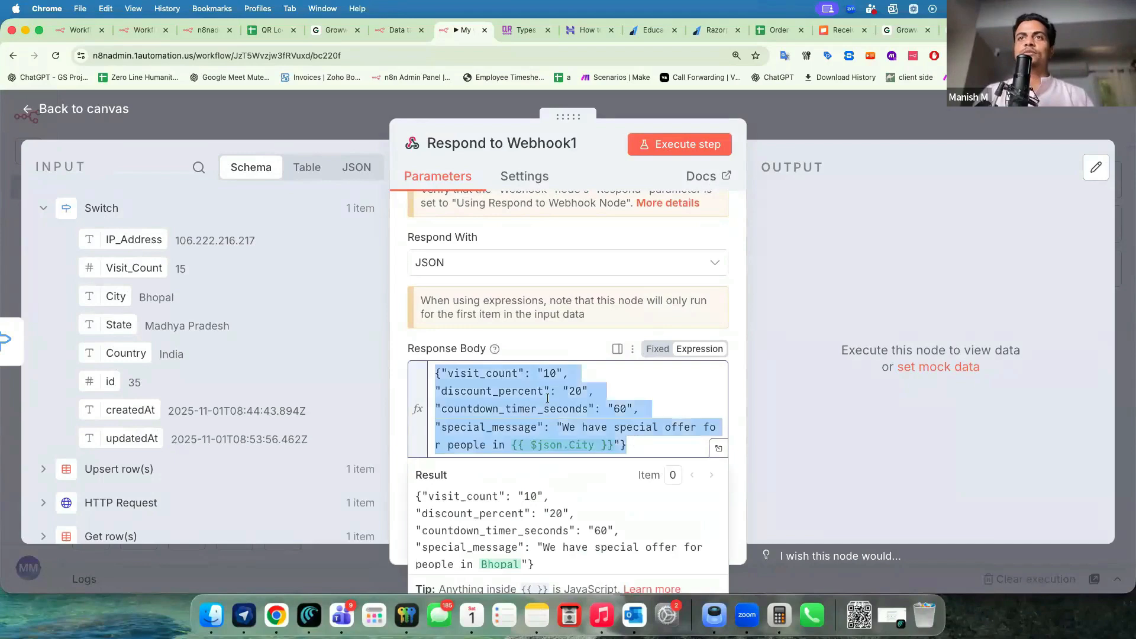
{"action": "left_click", "coordinate": [576, 390]}
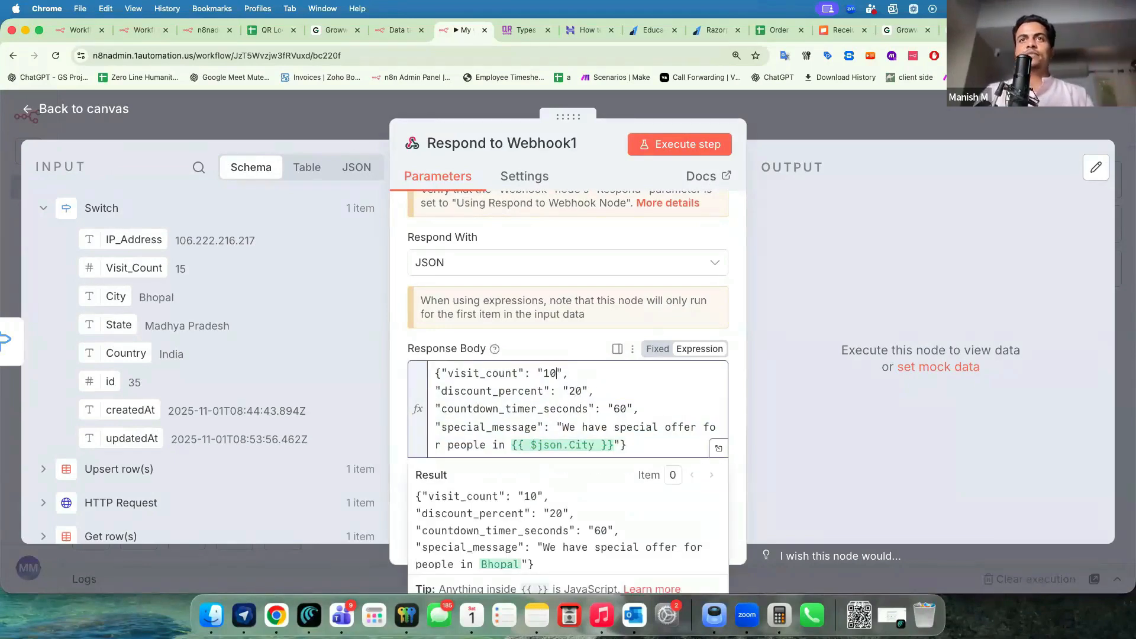
Map visit_count to Upsert row(s) Visit_Count, verify it previews 15, and close Respond to Webhook1.
{"action": "left_click", "coordinate": [44, 474]}
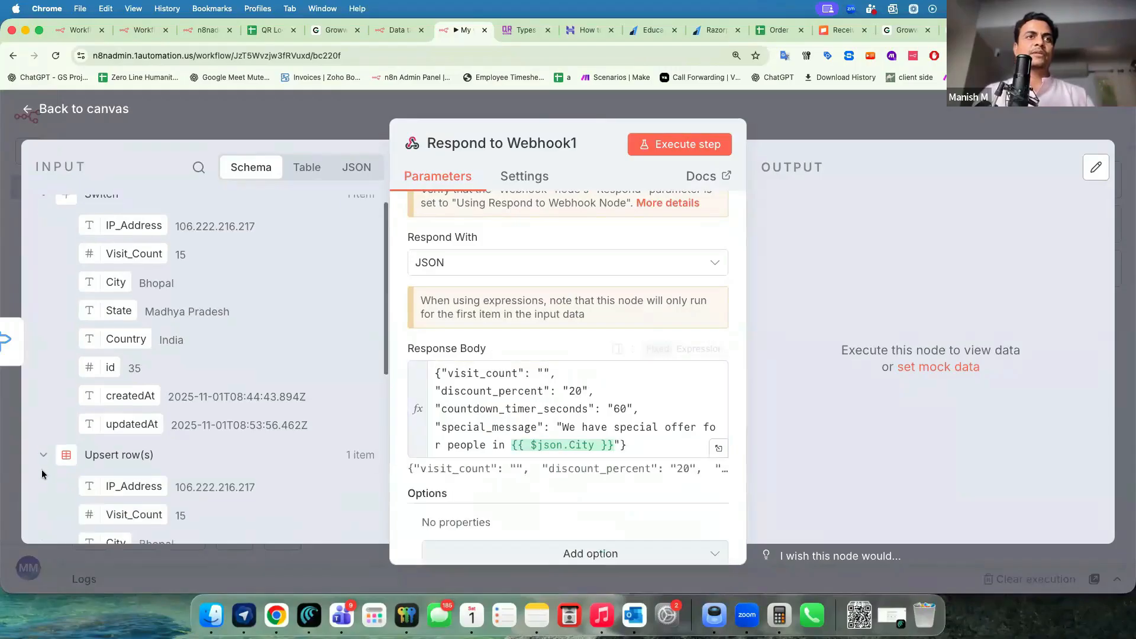
{"action": "scroll", "coordinate": [177, 414], "scroll_direction": "down", "scroll_amount": 3}
{"action": "left_click_drag", "start_coordinate": [134, 416], "coordinate": [541, 375]}
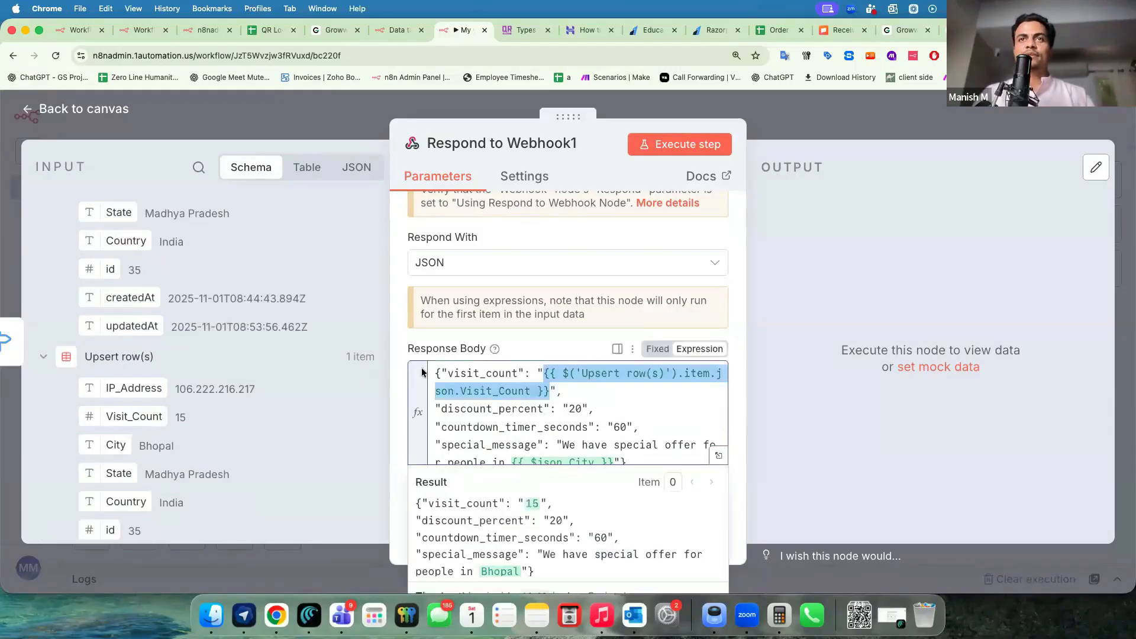
{"action": "key", "text": "super+a"}
{"action": "key", "text": "ctrl+c"}
{"action": "left_click", "coordinate": [401, 367]}
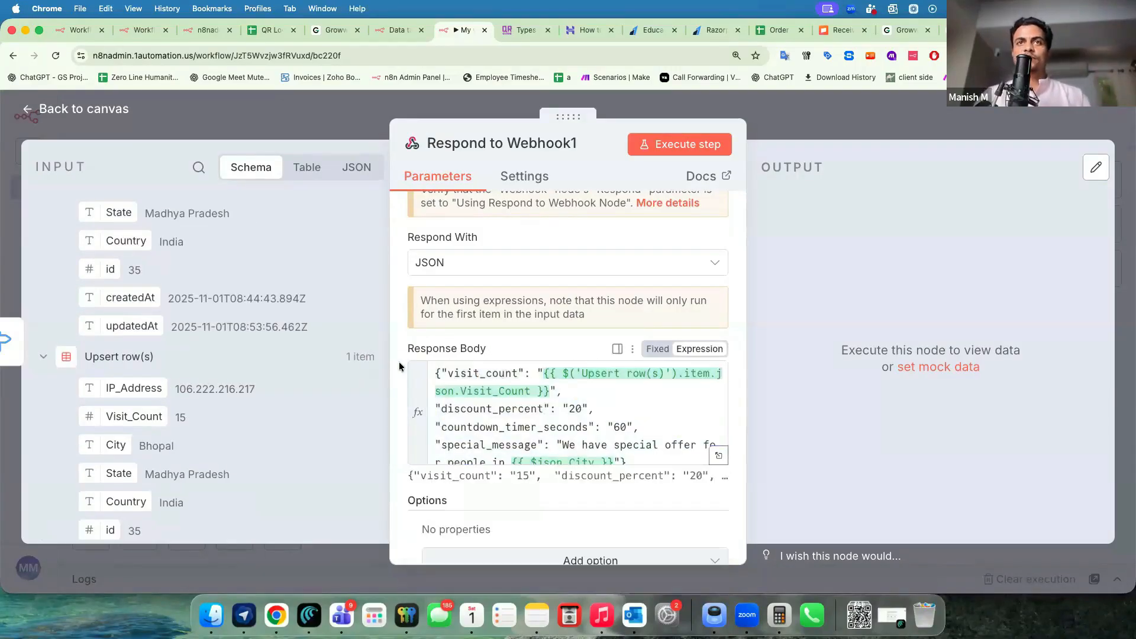
{"action": "left_click", "coordinate": [719, 455]}
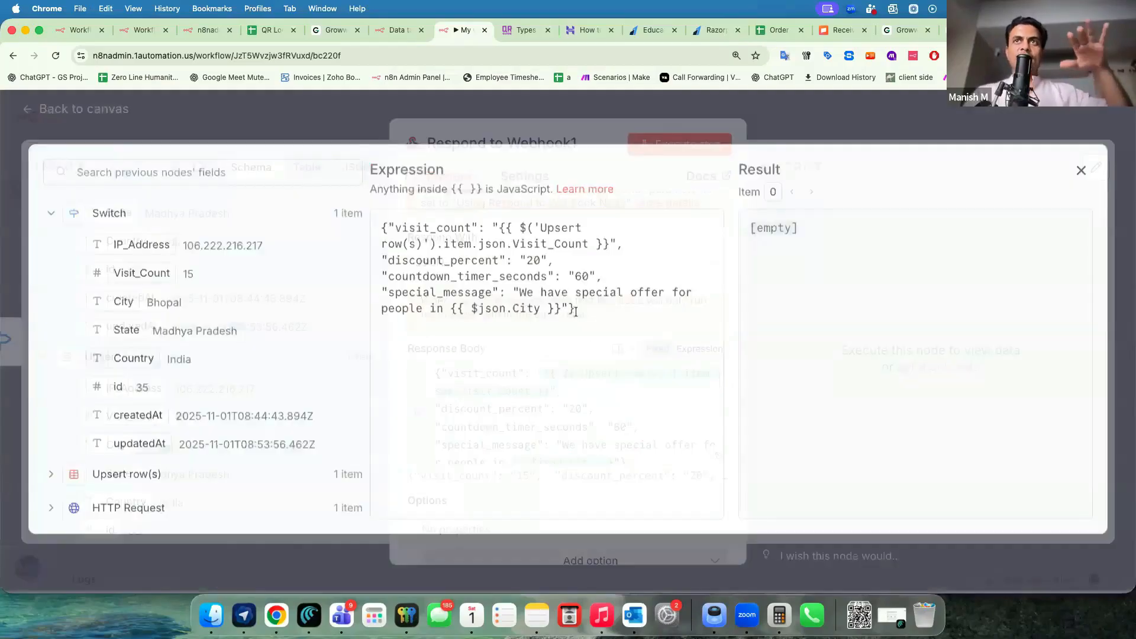
{"action": "left_click", "coordinate": [351, 126]}
{"action": "left_click", "coordinate": [324, 114]}
{"action": "double_click", "coordinate": [826, 415]}
Paste the 50% discount response JSON into Respond to Webhook2's response body.
{"action": "left_click", "coordinate": [579, 422]}
{"action": "key", "text": "ctrl+a"}
{"action": "key", "text": "ctrl+v"}
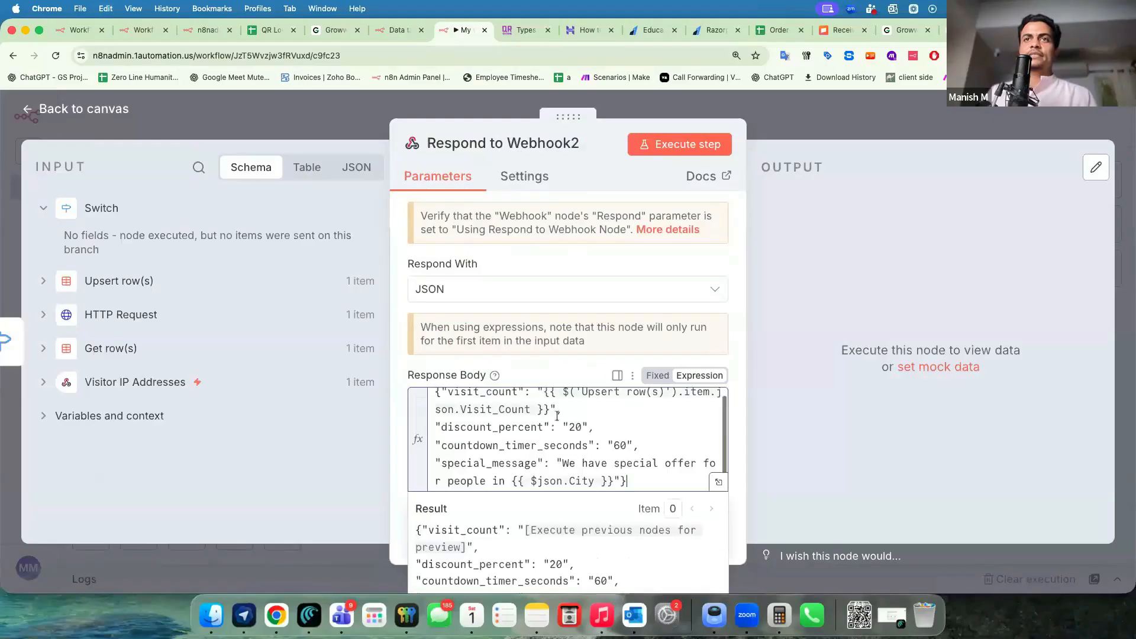
{"action": "scroll", "coordinate": [576, 426], "scroll_direction": "up", "scroll_amount": 1}
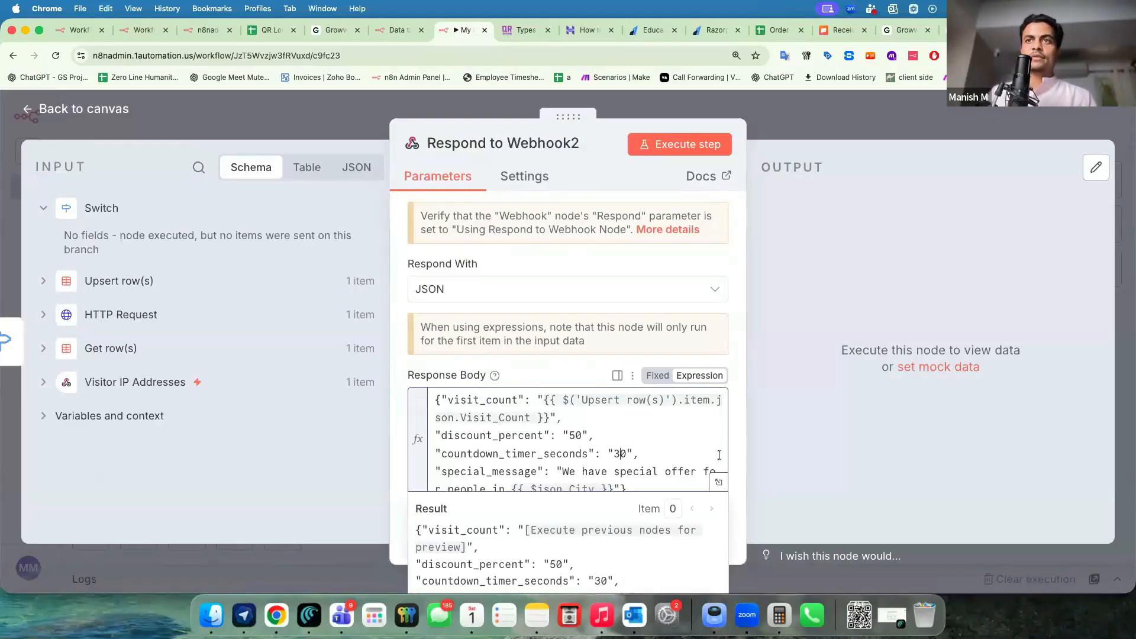
{"action": "left_click", "coordinate": [782, 119]}
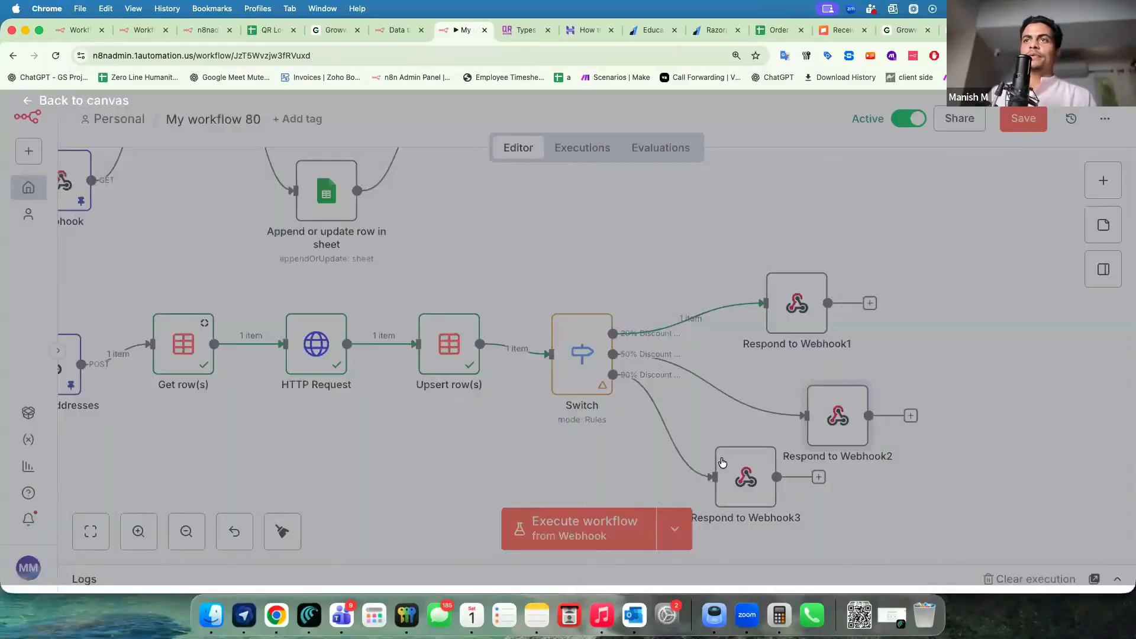
Paste the 90% discount response JSON into Respond to Webhook3 and save the workflow.
{"action": "left_click", "coordinate": [575, 424]}
{"action": "key", "text": "super+a"}
{"action": "key", "text": "super+v"}
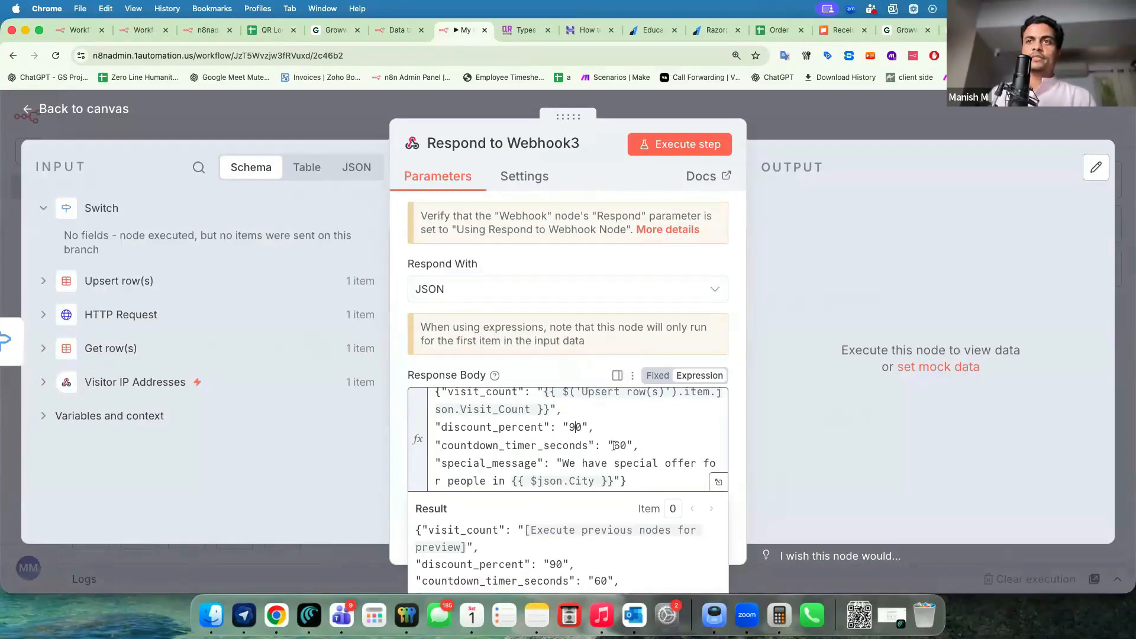
{"action": "left_click", "coordinate": [849, 116]}
{"action": "left_click", "coordinate": [1017, 122]}
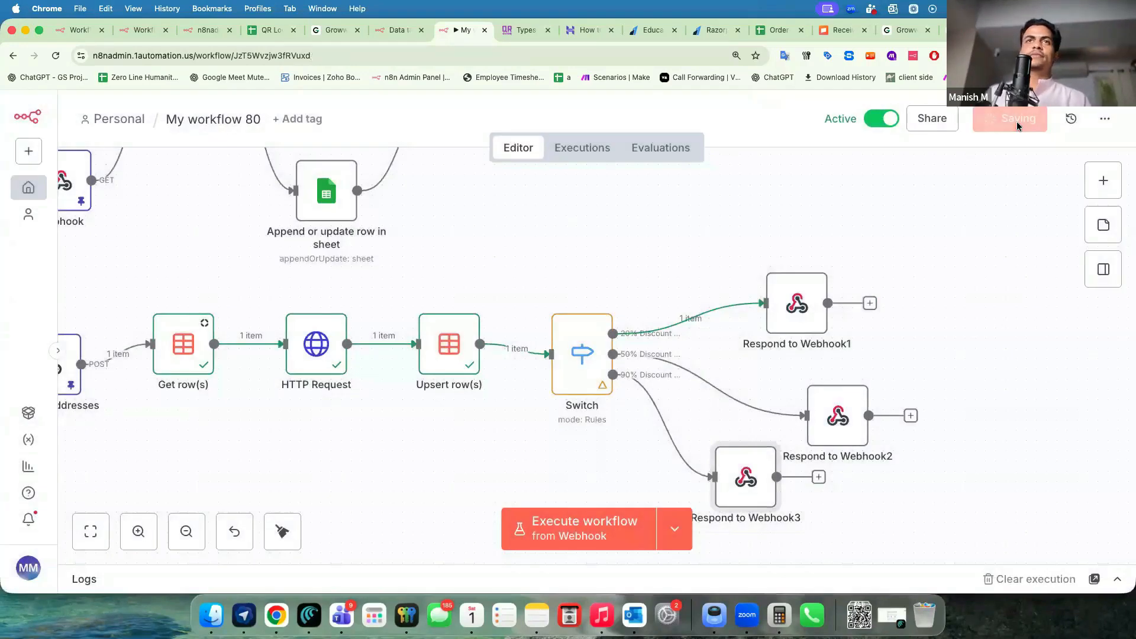
Delete all 11 visitor rows from the Web Visitor Count data table.
{"action": "key", "text": "ctrl+shift+Tab"}
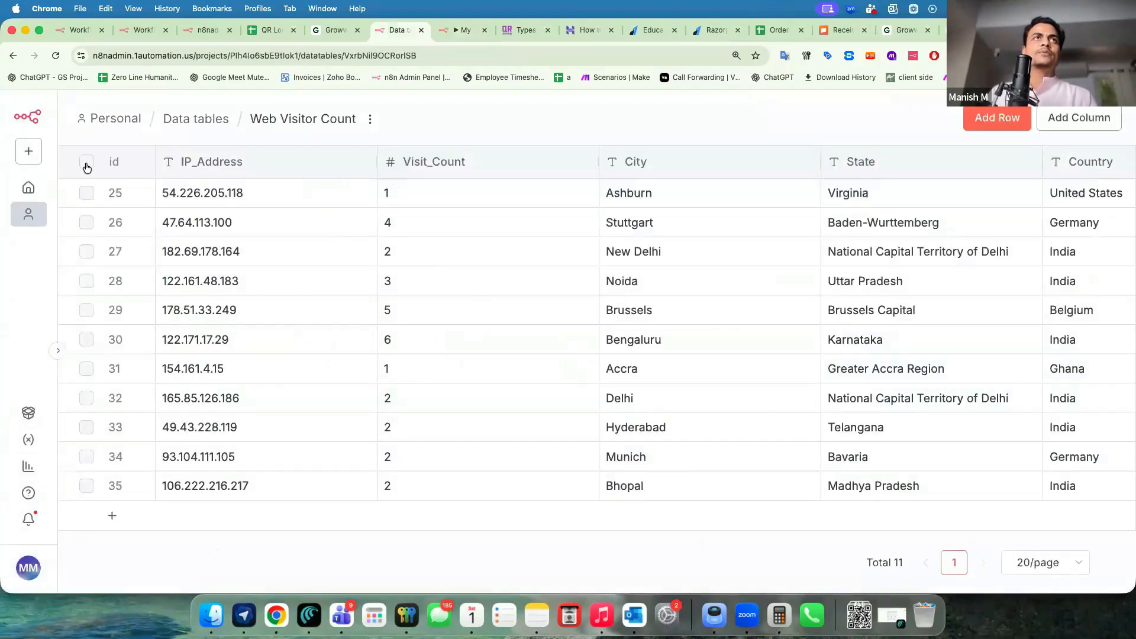
{"action": "left_click", "coordinate": [86, 163]}
{"action": "left_click", "coordinate": [589, 517]}
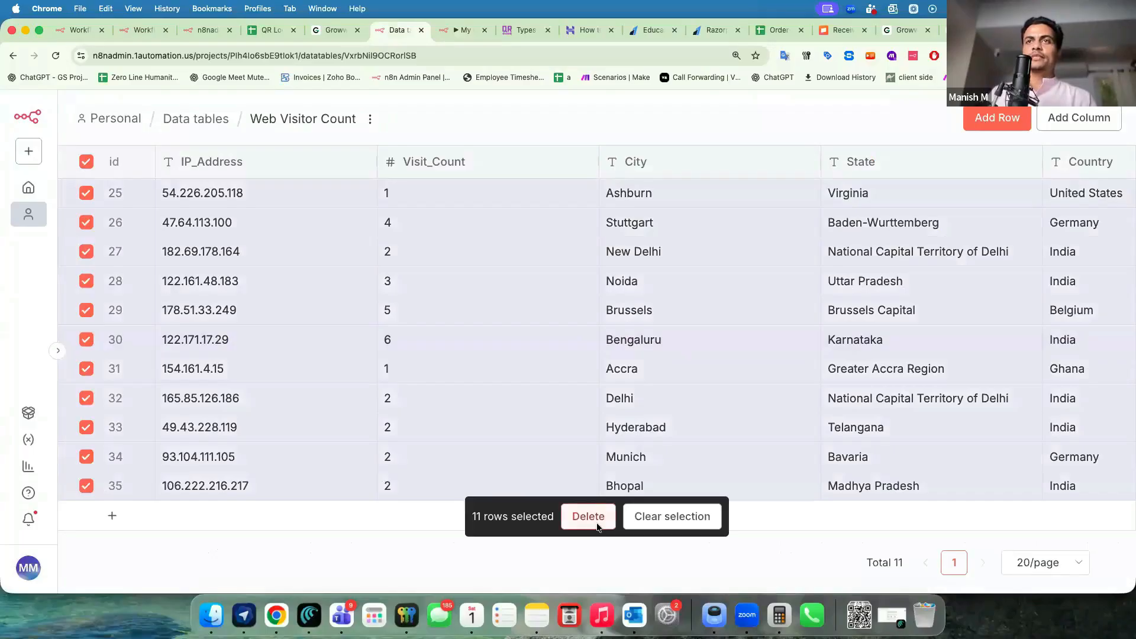
{"action": "left_click", "coordinate": [712, 380]}
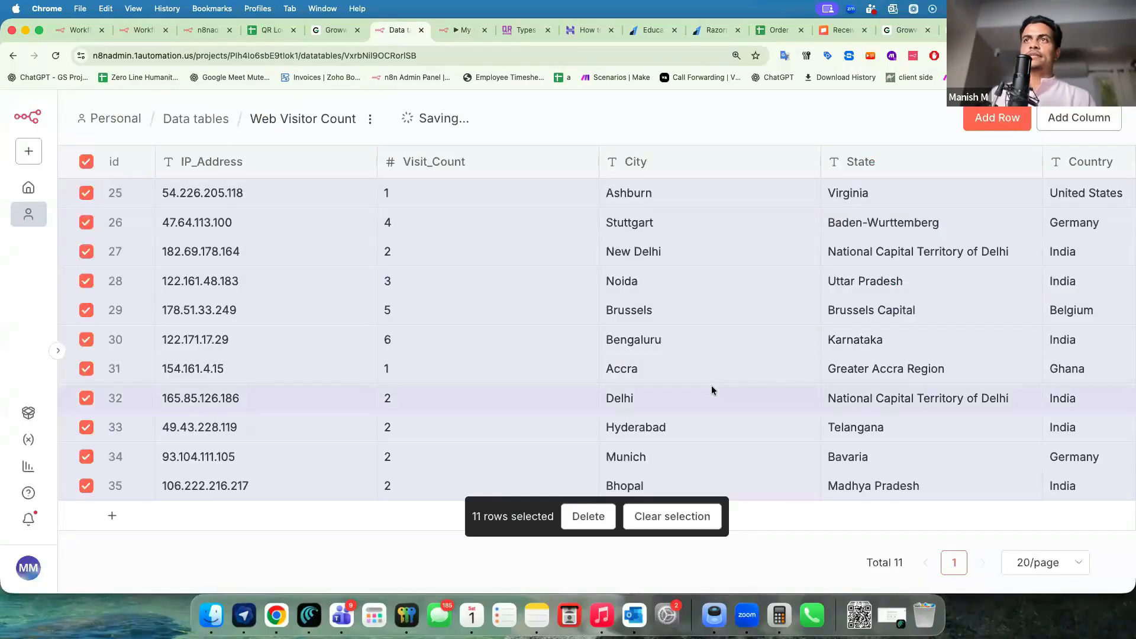
{"action": "key", "text": "super+grave"}
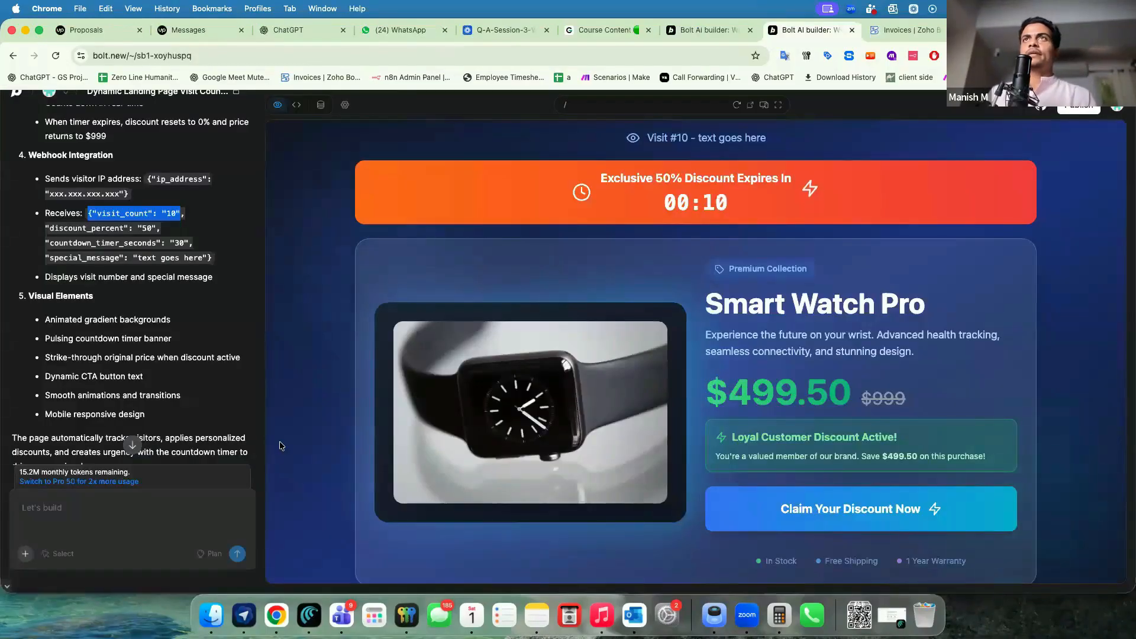
Publish the landing page update, then refresh n8n's data table to see the new visitor.
{"action": "left_click", "coordinate": [1076, 107]}
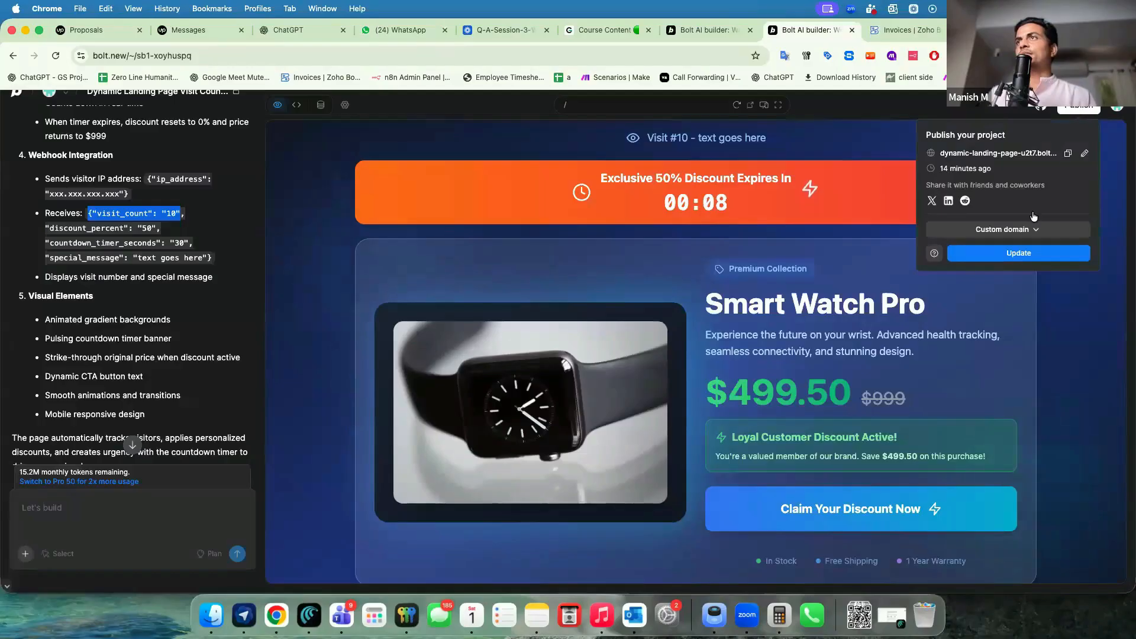
{"action": "left_click", "coordinate": [1014, 253]}
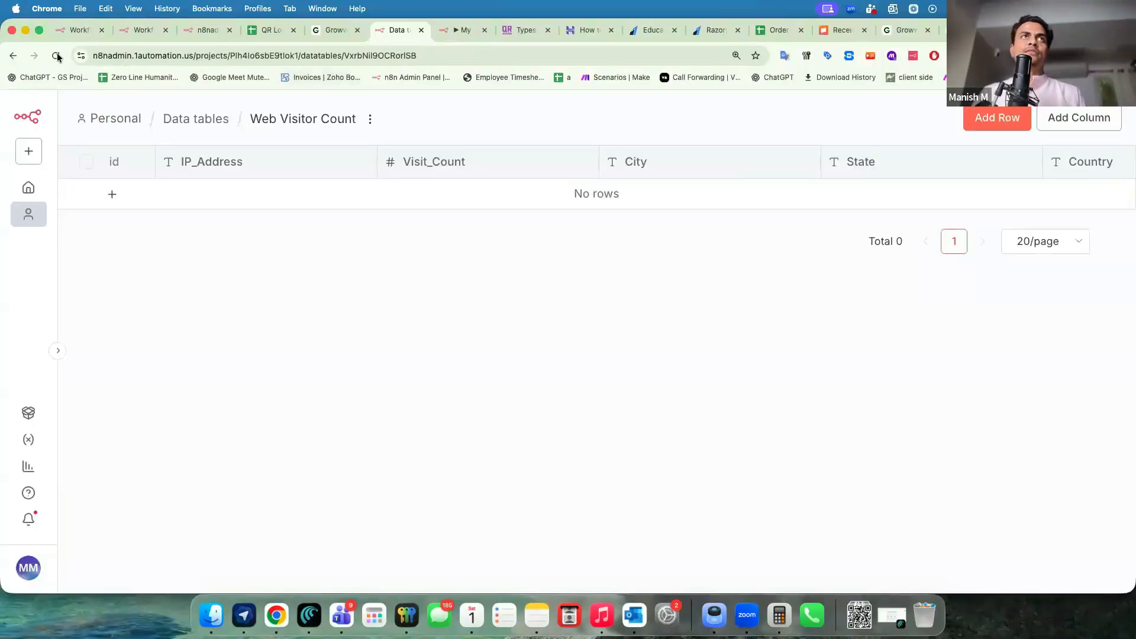
{"action": "left_click", "coordinate": [56, 55]}
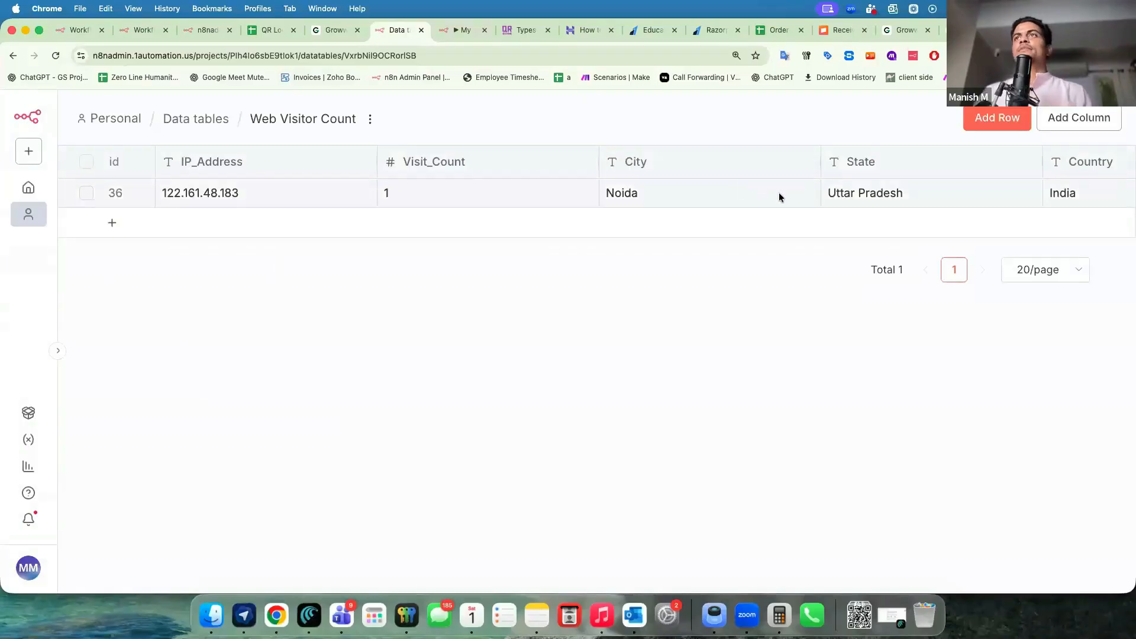
Inspect the Switch node's rules in the latest successful execution.
{"action": "scroll", "coordinate": [700, 190], "scroll_direction": "right", "scroll_amount": 5}
{"action": "scroll", "coordinate": [699, 191], "scroll_direction": "left", "scroll_amount": 5}
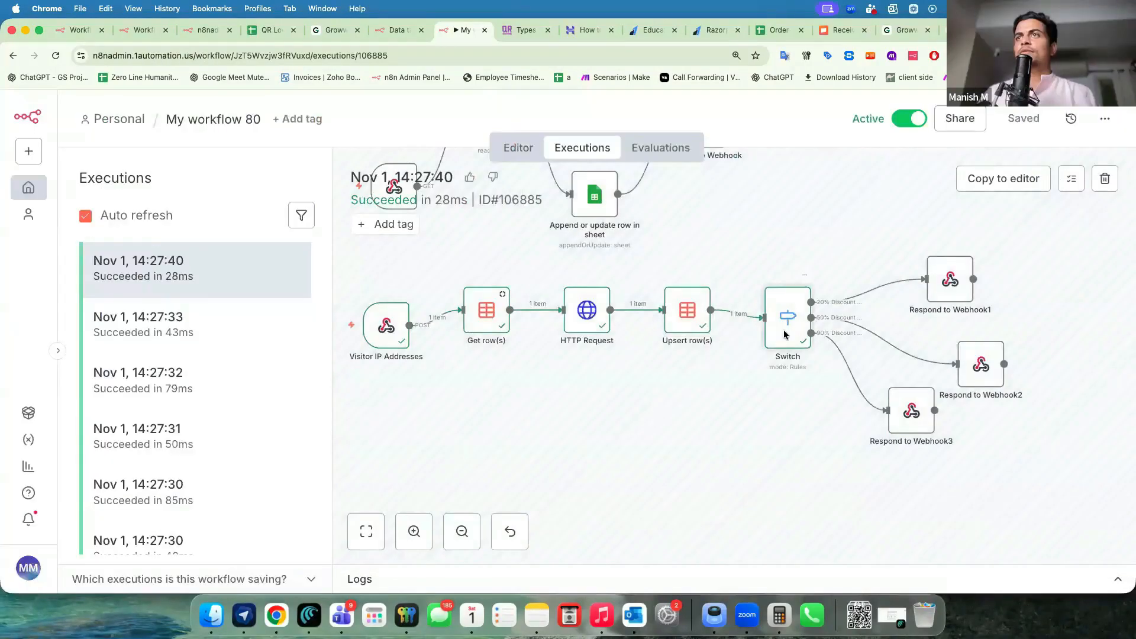
{"action": "double_click", "coordinate": [786, 322]}
{"action": "left_click", "coordinate": [771, 107]}
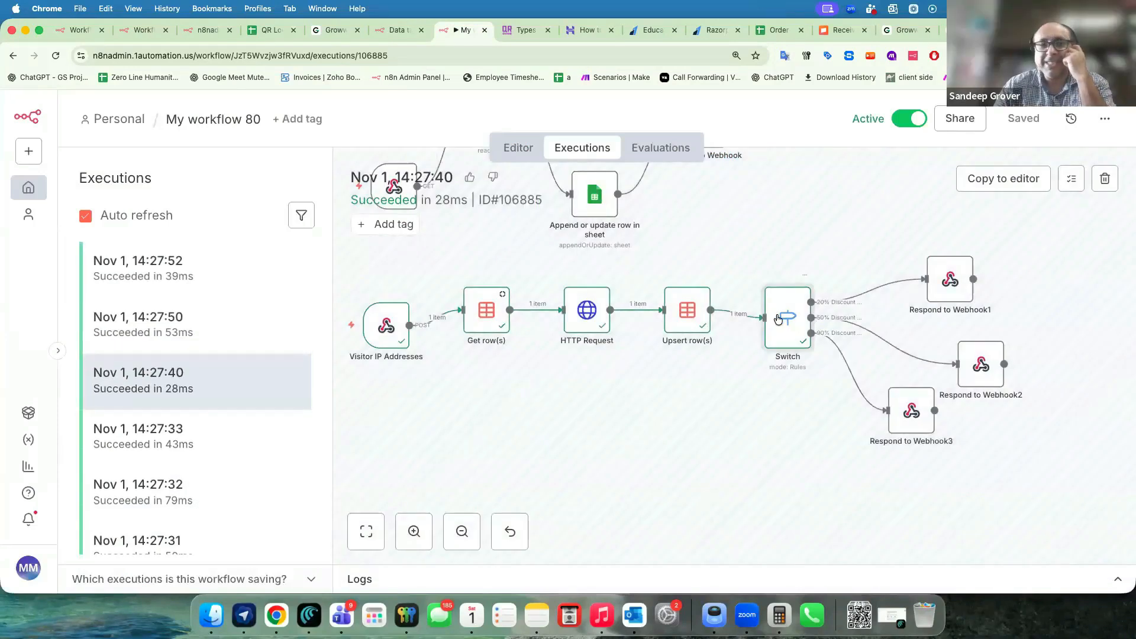
{"action": "double_click", "coordinate": [778, 319]}
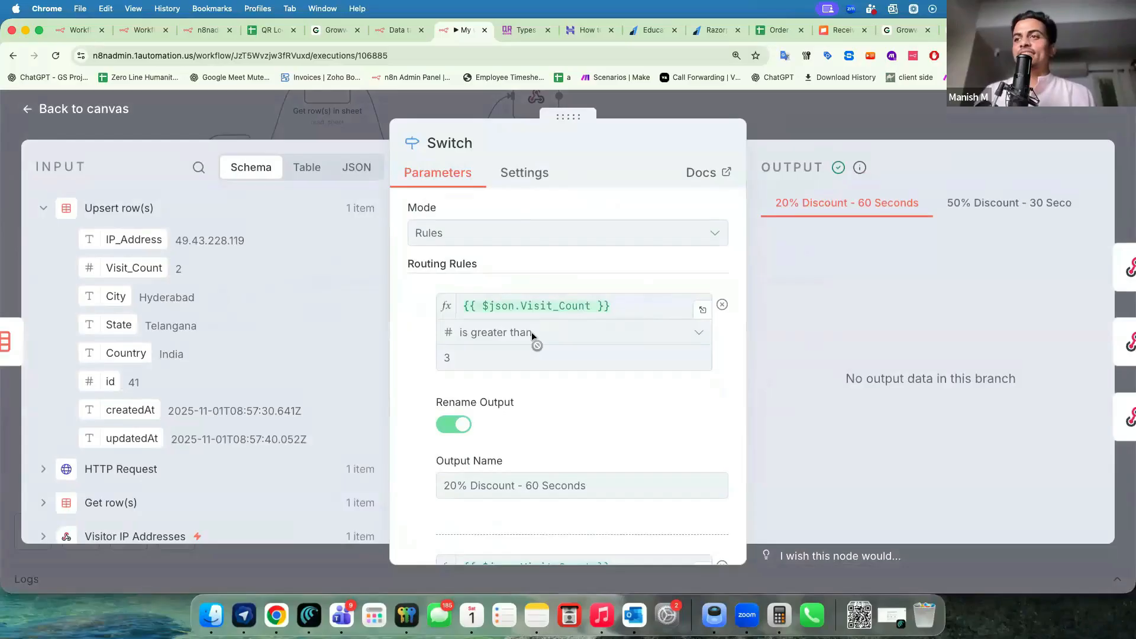
{"action": "left_click", "coordinate": [836, 122]}
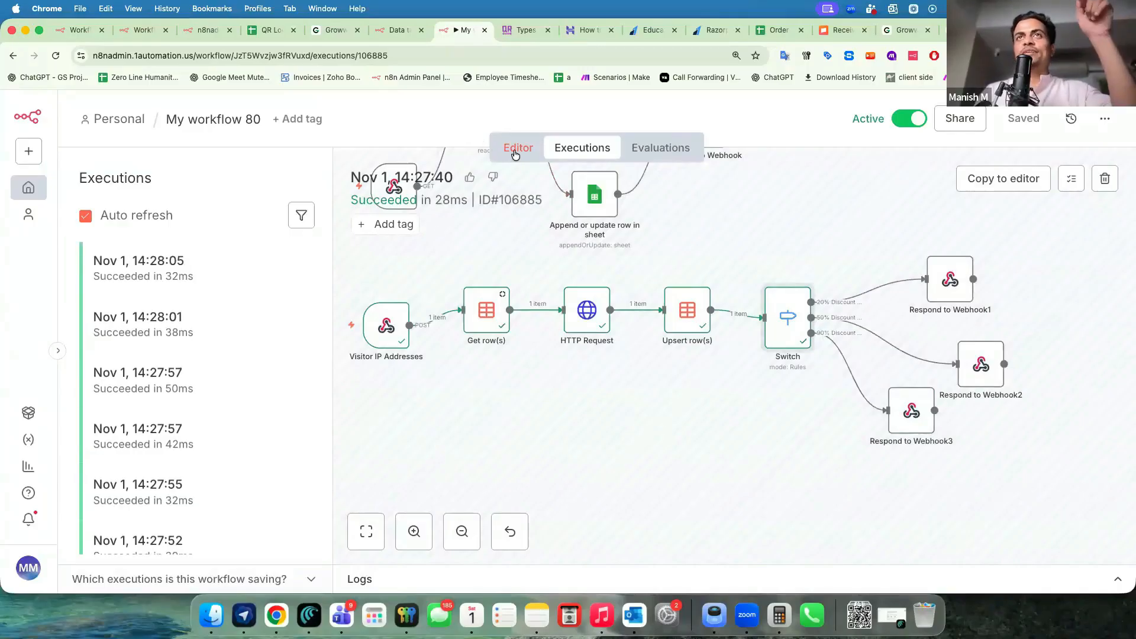
Duplicate Respond to Webhook1 into a new Respond to Webhook4 node placed above it.
{"action": "left_click", "coordinate": [514, 152]}
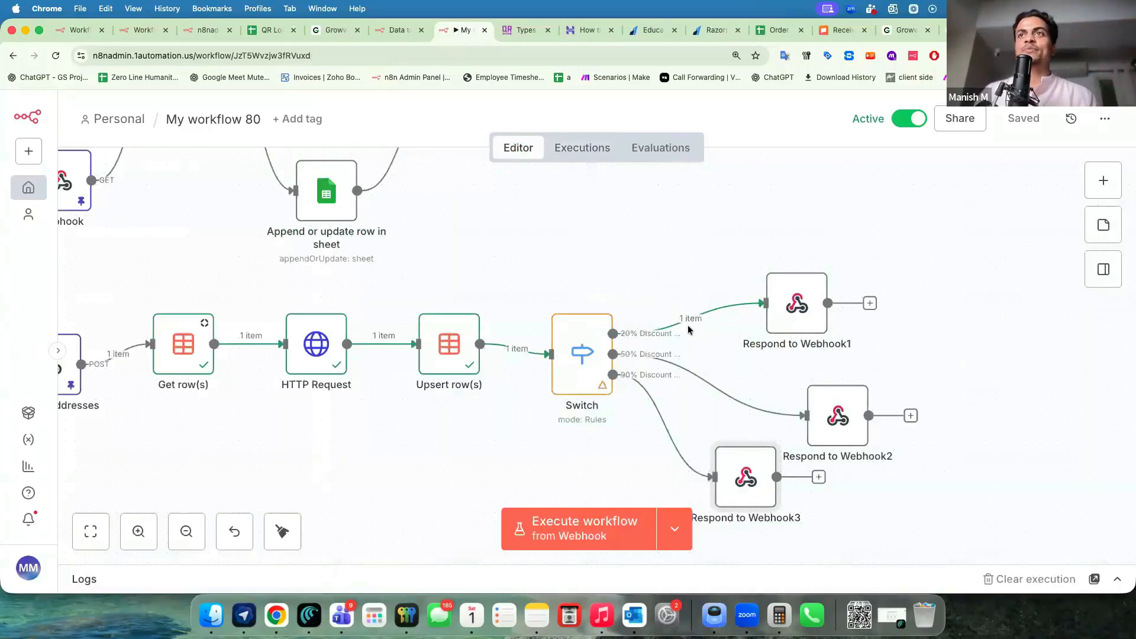
{"action": "scroll", "coordinate": [699, 358], "scroll_direction": "down", "scroll_amount": 2}
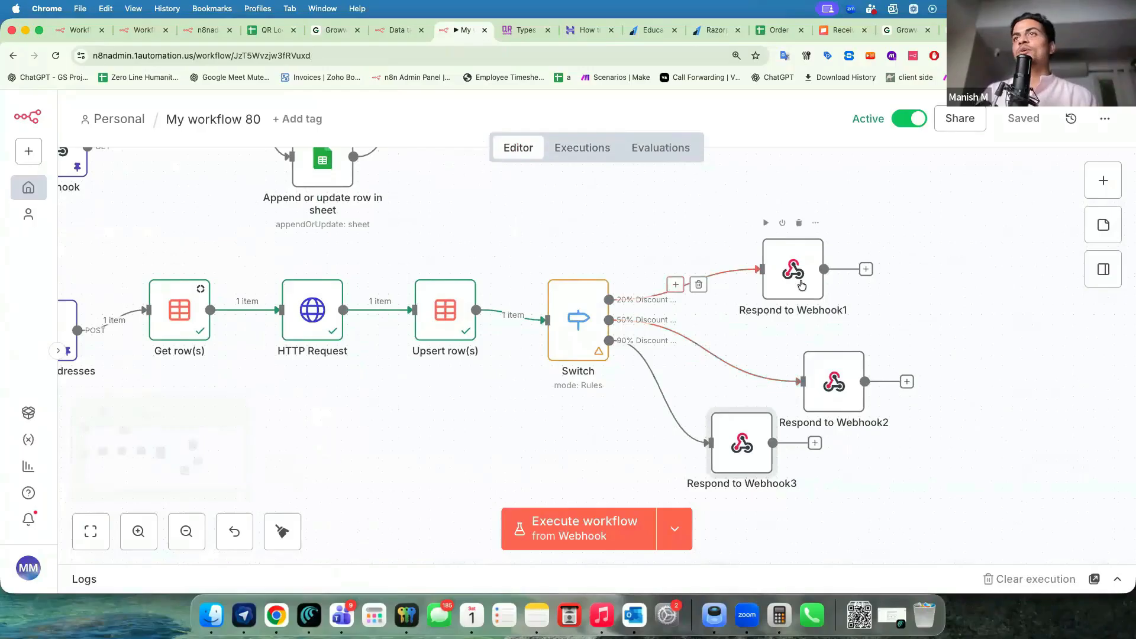
{"action": "right_click", "coordinate": [793, 269]}
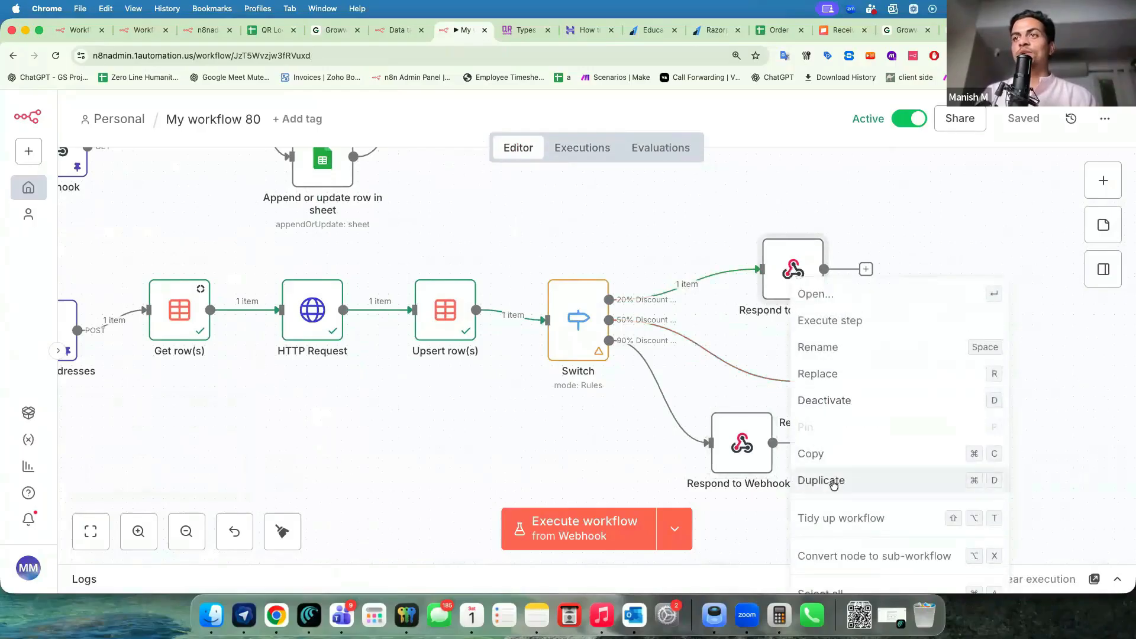
{"action": "left_click", "coordinate": [834, 480]}
{"action": "left_click_drag", "start_coordinate": [832, 509], "coordinate": [773, 154]}
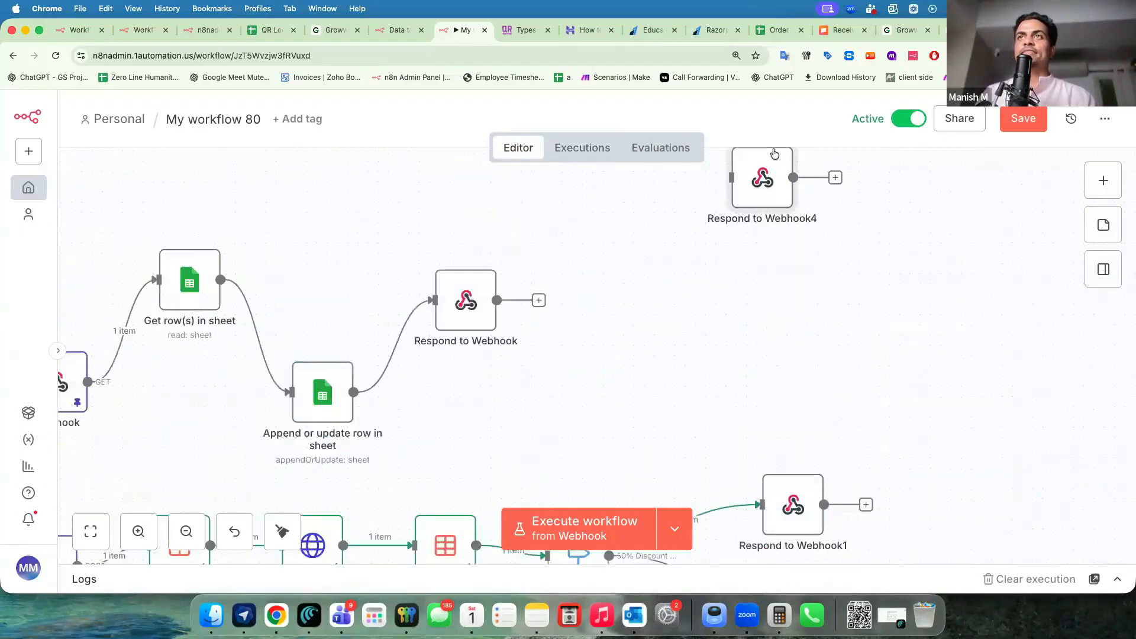
{"action": "left_click_drag", "start_coordinate": [763, 255], "coordinate": [762, 398]}
{"action": "scroll", "coordinate": [762, 398], "scroll_direction": "down", "scroll_amount": 5}
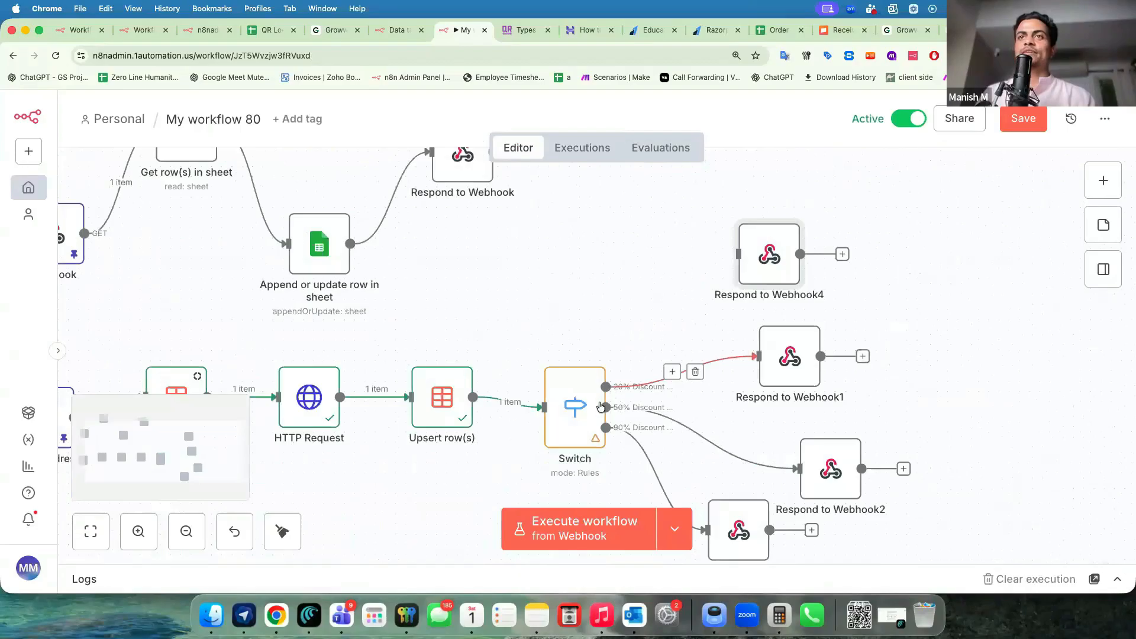
Add a Switch rule sending Visit_Count less than 3 to an output renamed '<3'.
{"action": "double_click", "coordinate": [599, 406]}
{"action": "left_click", "coordinate": [426, 426]}
{"action": "left_click", "coordinate": [541, 374]}
{"action": "scroll", "coordinate": [504, 355], "scroll_direction": "down", "scroll_amount": 3}
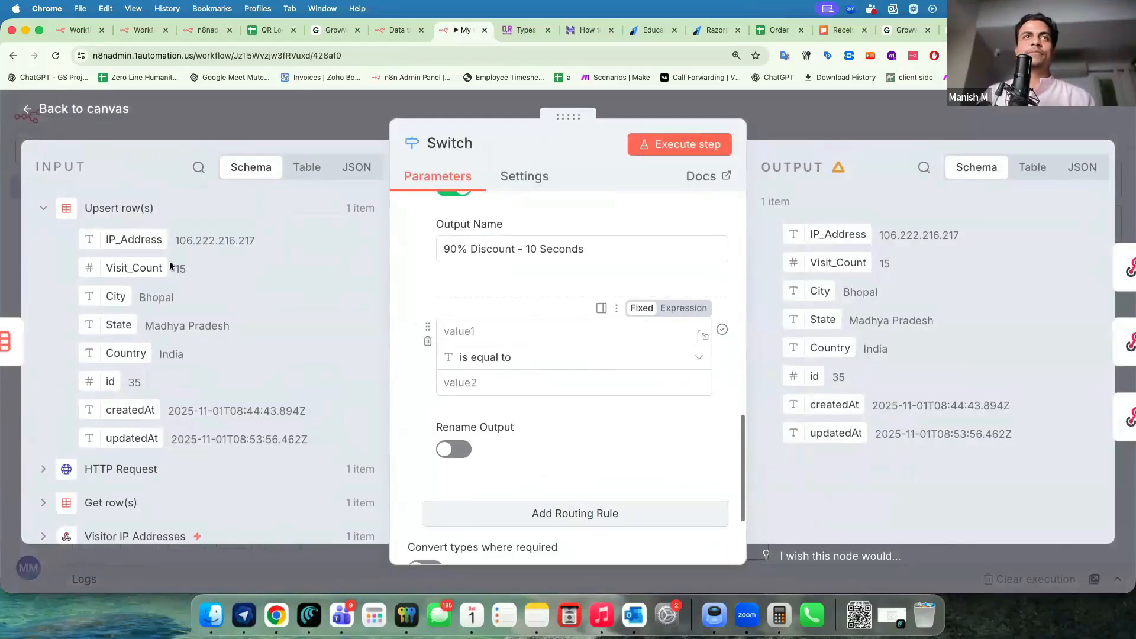
{"action": "left_click_drag", "start_coordinate": [127, 268], "coordinate": [527, 343]}
{"action": "left_click_drag", "start_coordinate": [134, 268], "coordinate": [502, 330]}
{"action": "left_click", "coordinate": [524, 357]}
{"action": "mouse_move", "coordinate": [566, 436]}
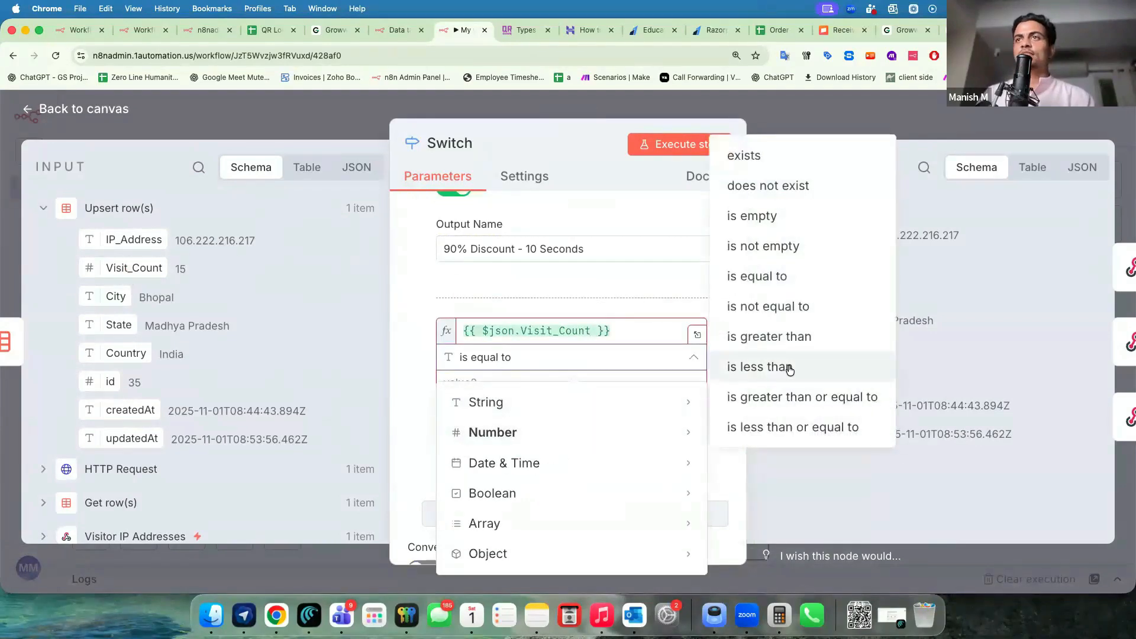
{"action": "left_click", "coordinate": [789, 368]}
{"action": "left_click", "coordinate": [520, 383]}
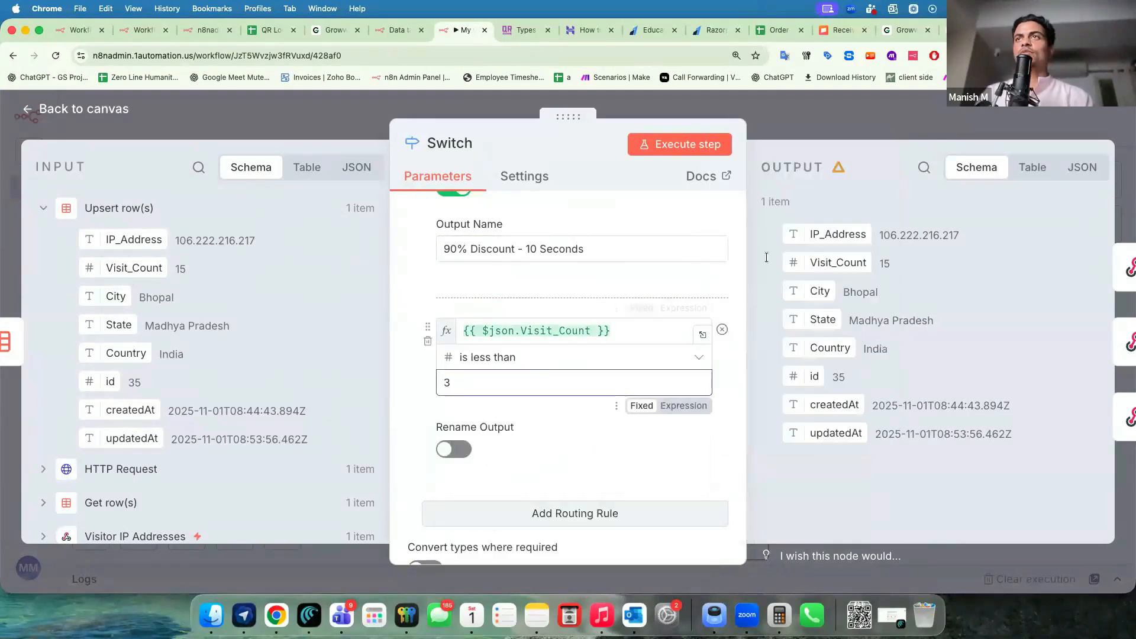
{"action": "left_click", "coordinate": [454, 449]}
{"action": "scroll", "coordinate": [473, 355], "scroll_direction": "down", "scroll_amount": 3}
{"action": "left_click", "coordinate": [478, 298]}
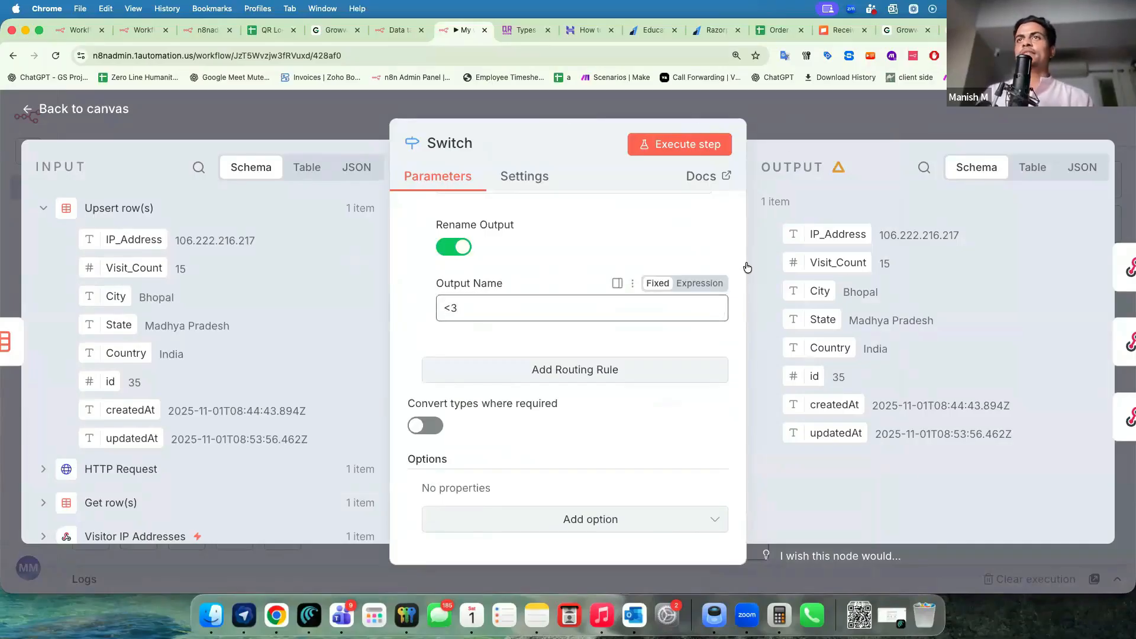
{"action": "key", "text": "Escape"}
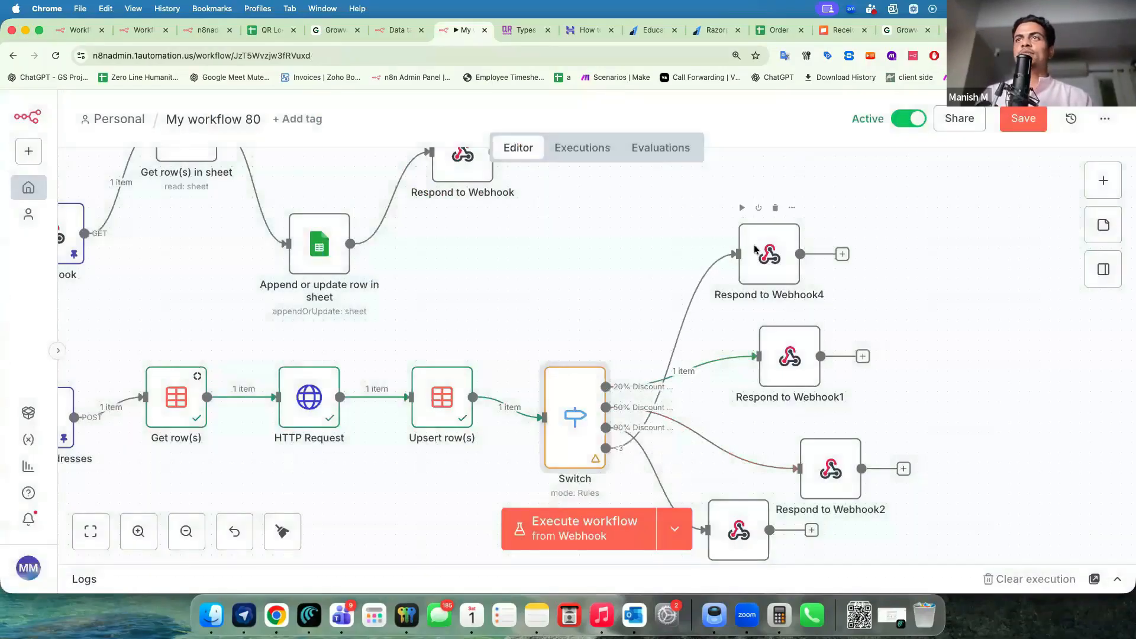
Insert 'no' before 'special' in Respond to Webhook4's response message.
{"action": "double_click", "coordinate": [755, 248]}
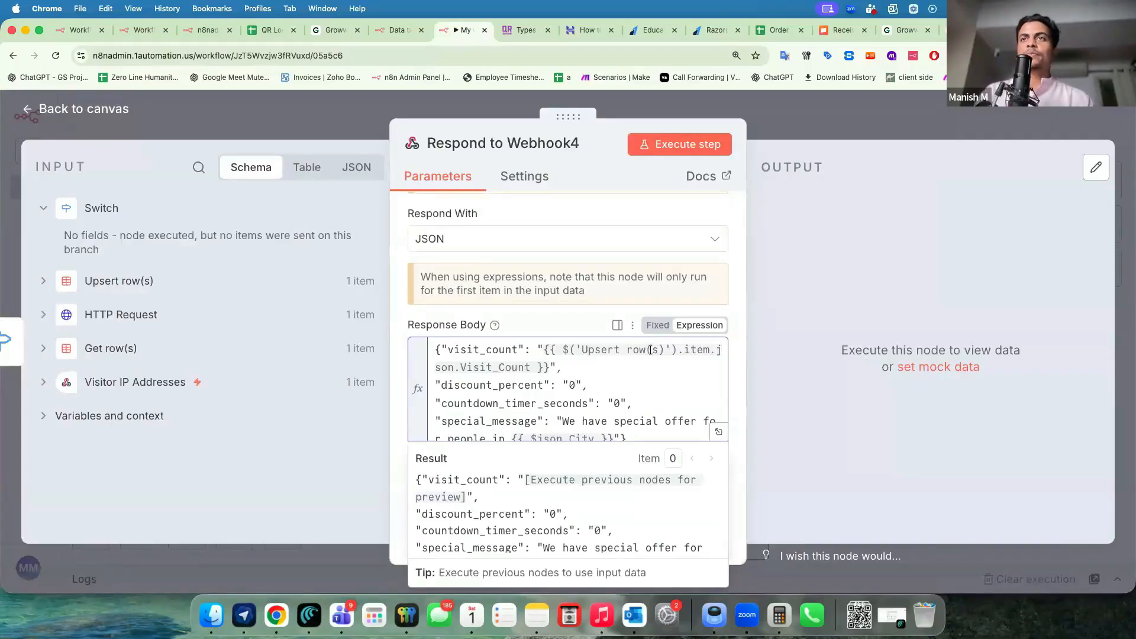
{"action": "double_click", "coordinate": [622, 422]}
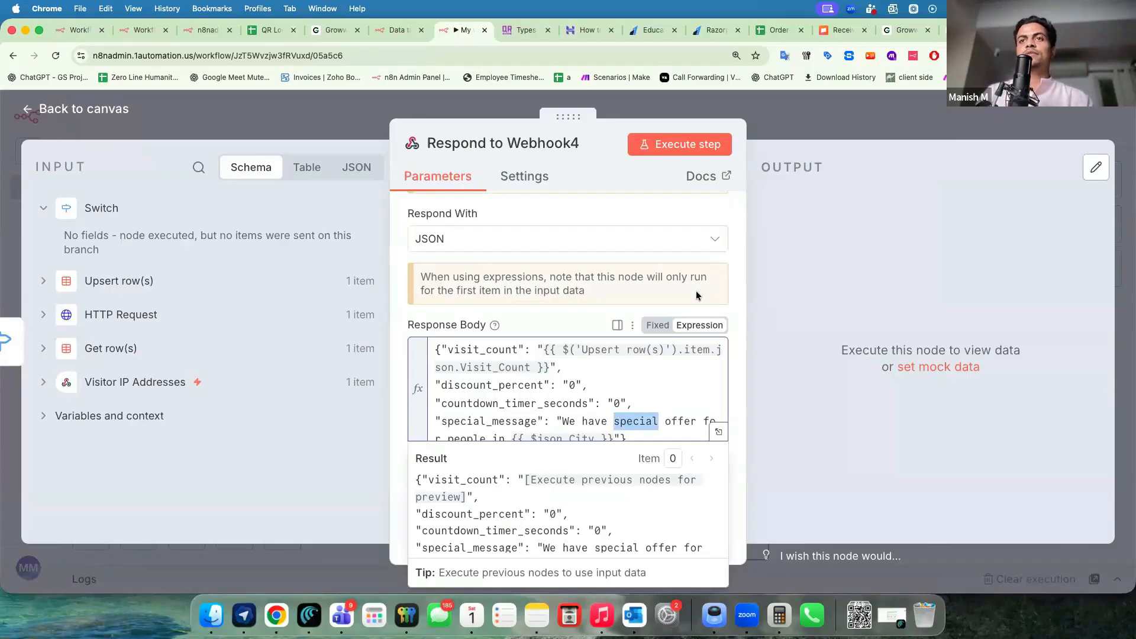
{"action": "key", "text": "Left"}
{"action": "type", "text": "no"}
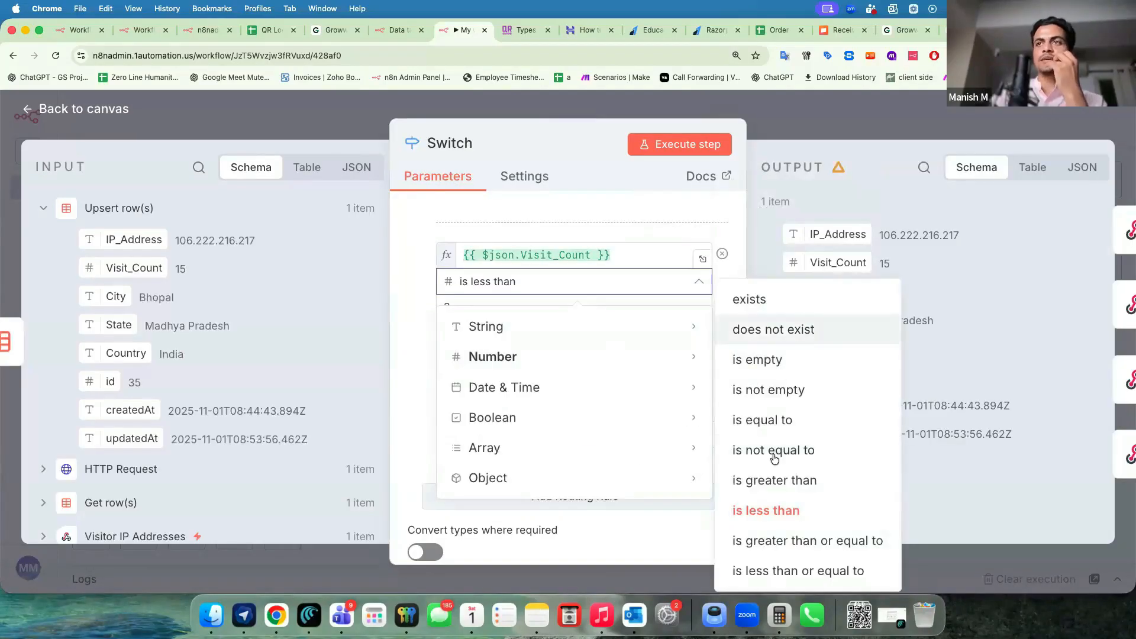
Change the discount rules to 'is equal to', with the first rule equal to 3.
{"action": "left_click", "coordinate": [785, 421]}
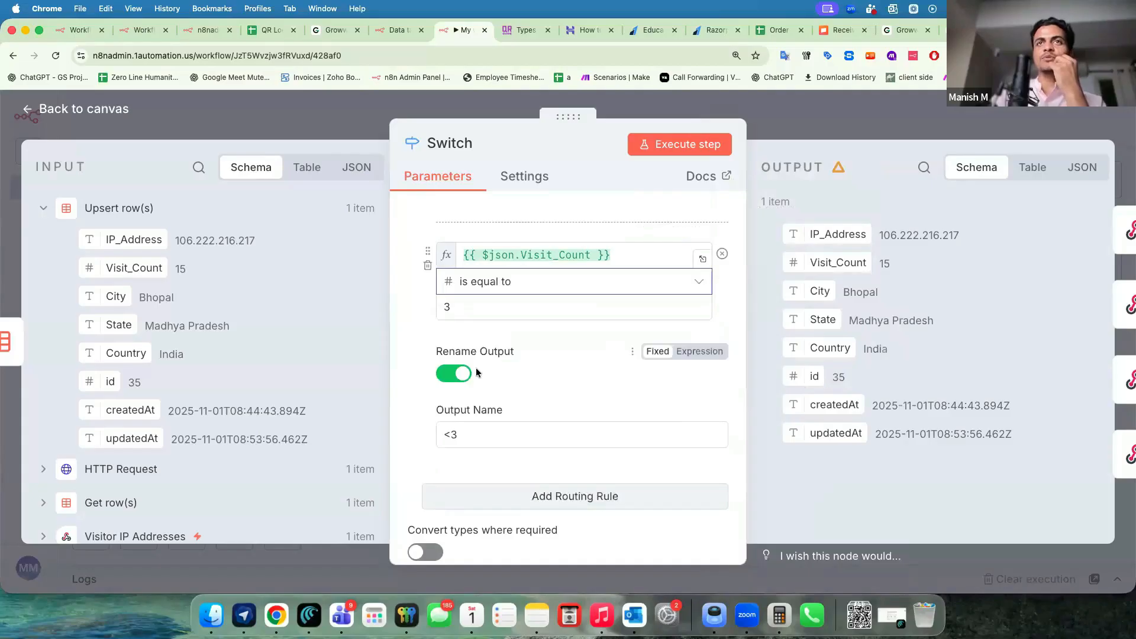
{"action": "scroll", "coordinate": [475, 367], "scroll_direction": "up", "scroll_amount": 3}
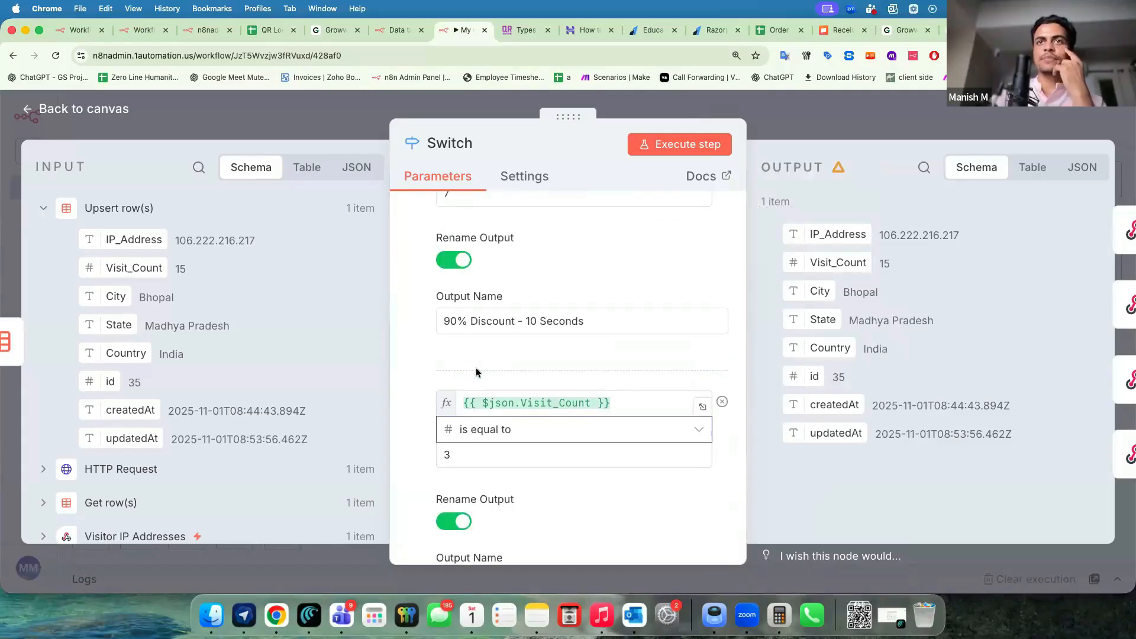
{"action": "scroll", "coordinate": [476, 371], "scroll_direction": "up", "scroll_amount": 1}
{"action": "scroll", "coordinate": [476, 372], "scroll_direction": "up", "scroll_amount": 3}
{"action": "left_click", "coordinate": [497, 334]}
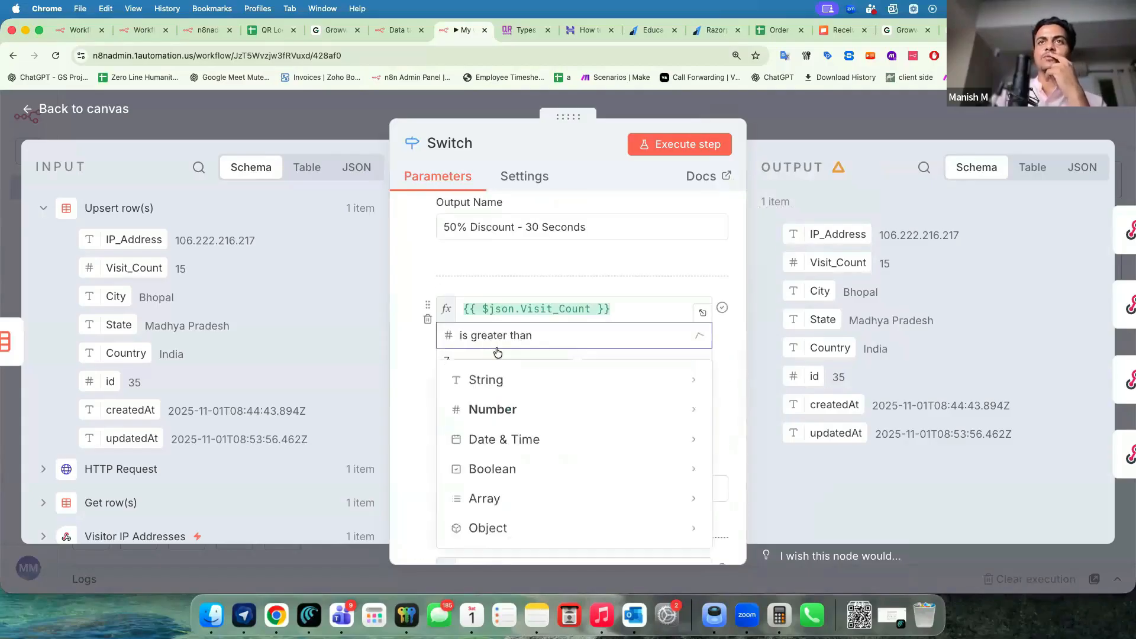
{"action": "mouse_move", "coordinate": [515, 410]}
{"action": "left_click", "coordinate": [782, 255]}
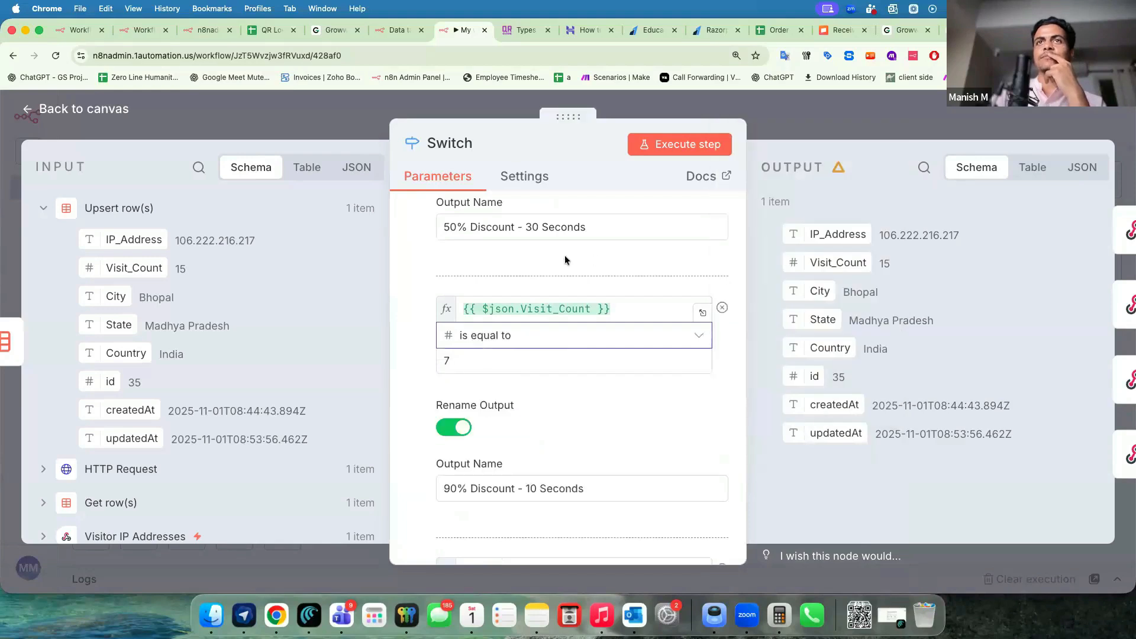
{"action": "scroll", "coordinate": [564, 254], "scroll_direction": "up", "scroll_amount": 2}
{"action": "left_click", "coordinate": [556, 259]}
{"action": "mouse_move", "coordinate": [567, 333]}
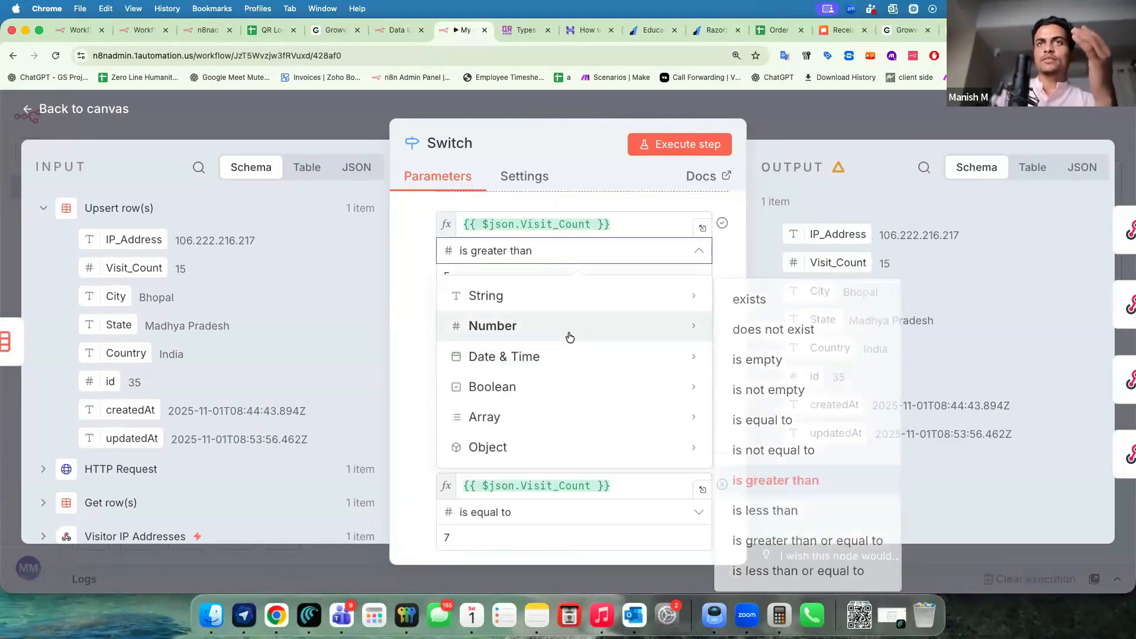
{"action": "left_click", "coordinate": [770, 426]}
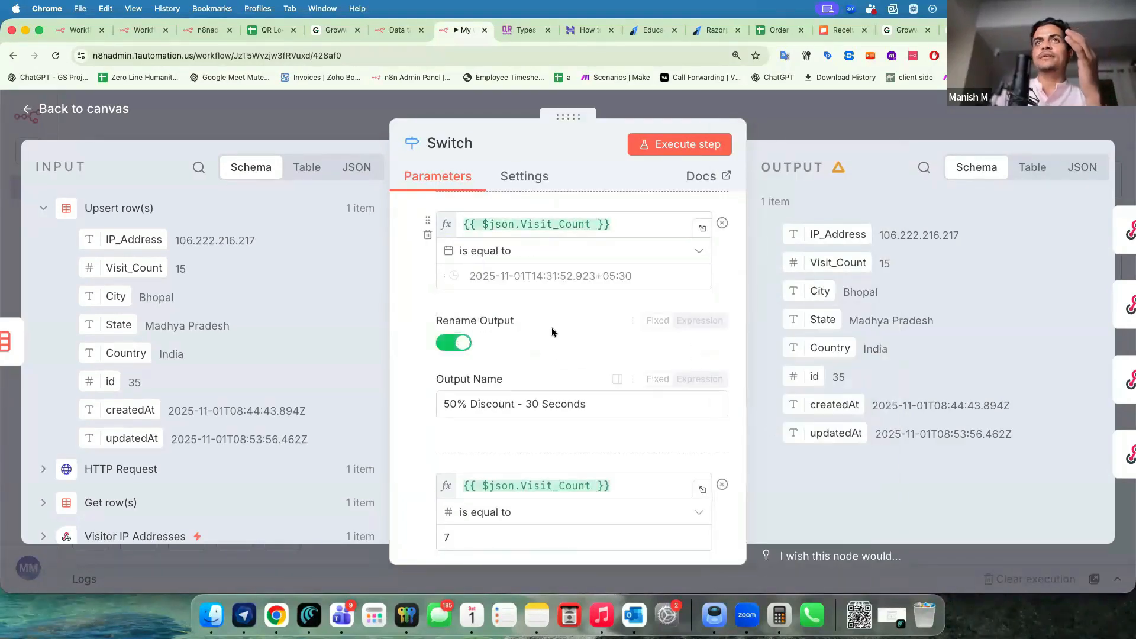
{"action": "scroll", "coordinate": [552, 328], "scroll_direction": "up", "scroll_amount": 5}
{"action": "left_click", "coordinate": [552, 334]}
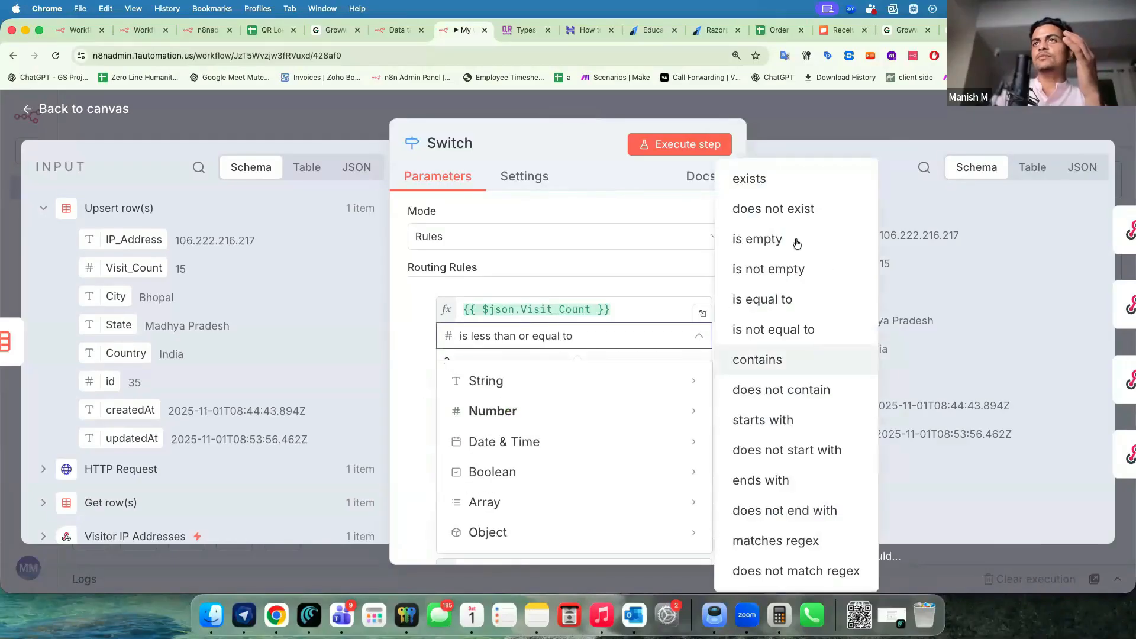
{"action": "left_click", "coordinate": [763, 299]}
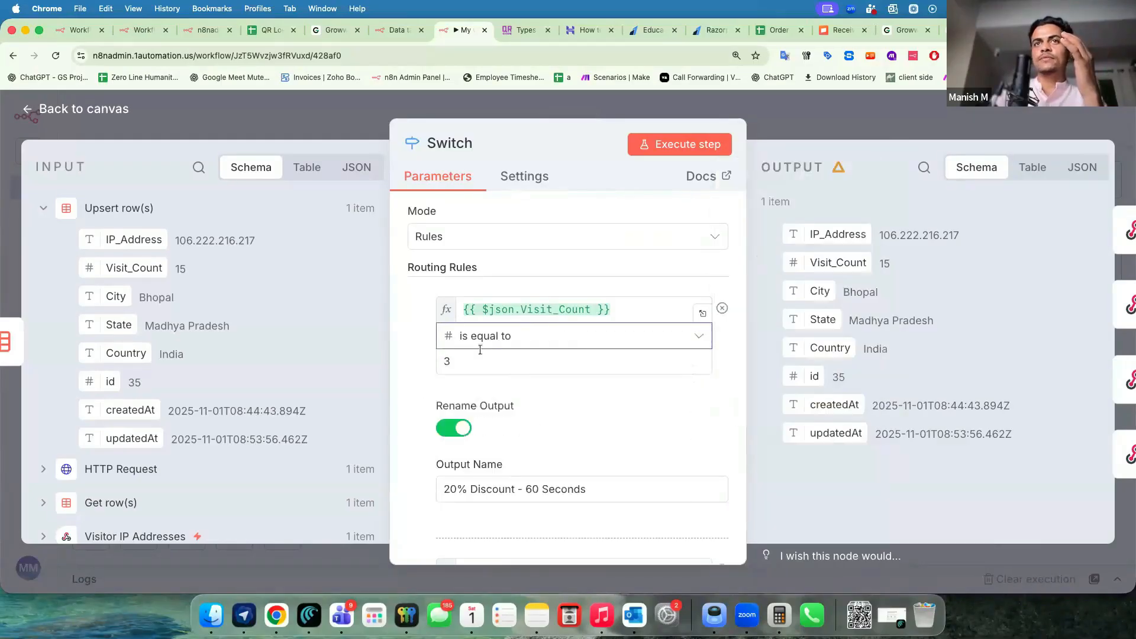
Make the 50% rule equal 5 and keep the <3 rule as 'is less than' 3.
{"action": "scroll", "coordinate": [402, 396], "scroll_direction": "down", "scroll_amount": 2}
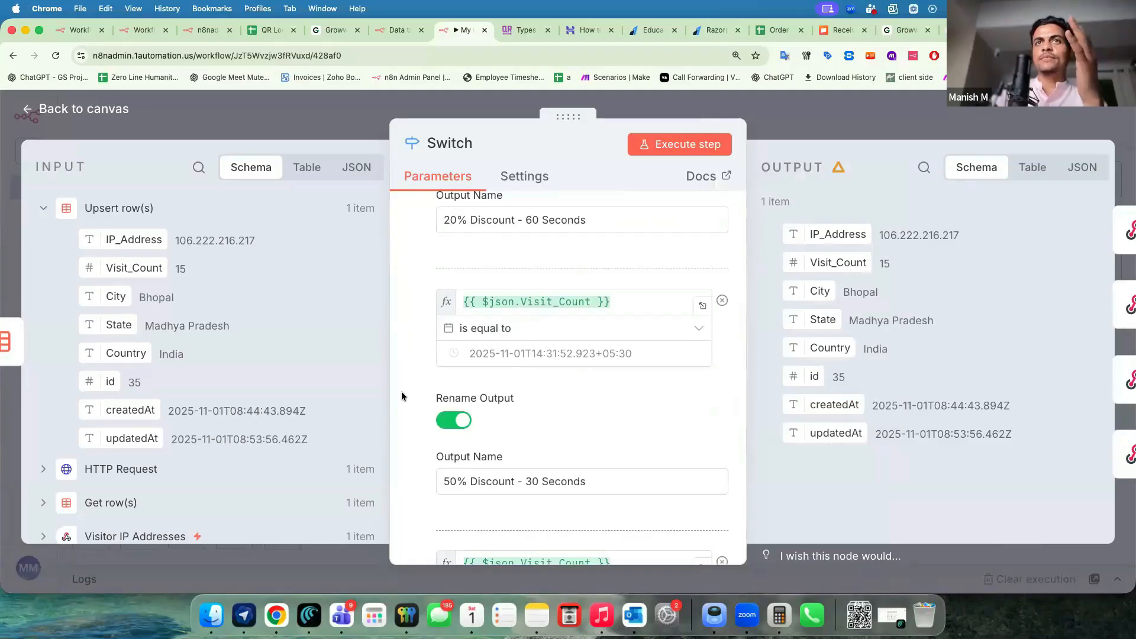
{"action": "scroll", "coordinate": [401, 396], "scroll_direction": "up", "scroll_amount": 2}
{"action": "left_click", "coordinate": [533, 399]}
{"action": "left_click", "coordinate": [532, 374]}
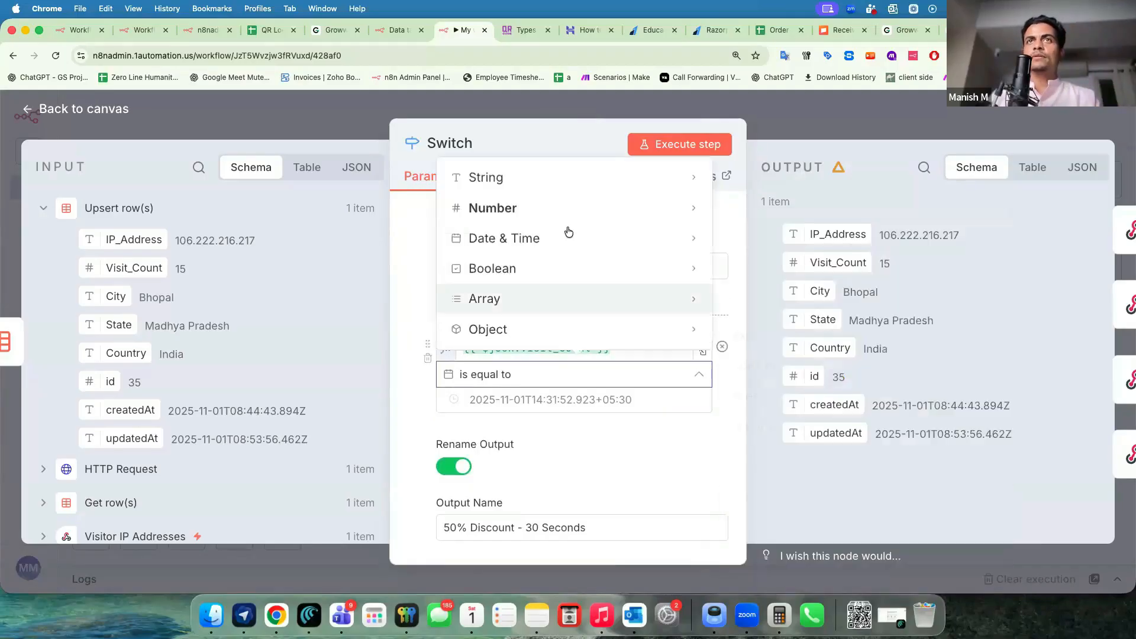
{"action": "left_click", "coordinate": [755, 329]}
{"action": "left_click", "coordinate": [514, 401]}
{"action": "scroll", "coordinate": [427, 444], "scroll_direction": "down", "scroll_amount": 5}
{"action": "scroll", "coordinate": [476, 347], "scroll_direction": "down", "scroll_amount": 4}
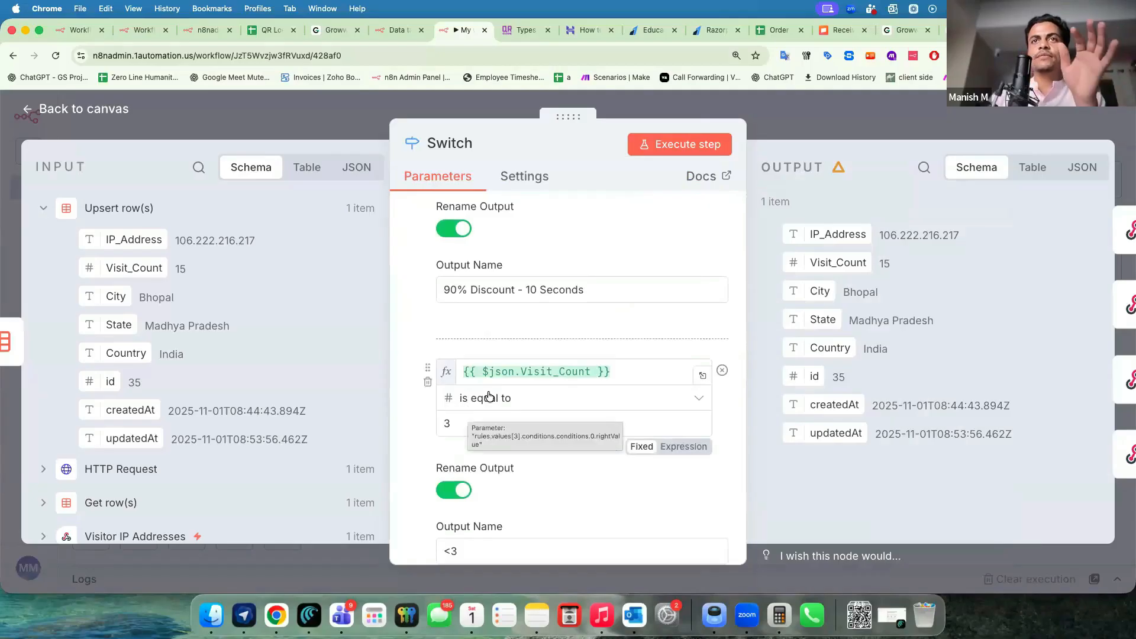
{"action": "left_click", "coordinate": [481, 398]}
{"action": "mouse_move", "coordinate": [545, 288]}
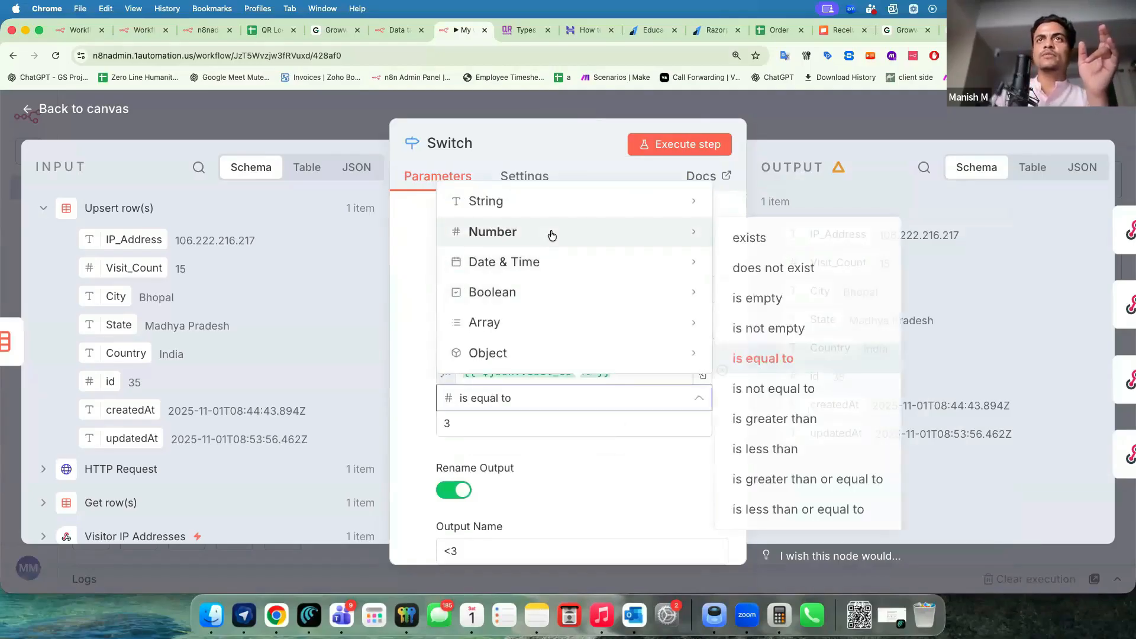
{"action": "left_click", "coordinate": [772, 447]}
{"action": "scroll", "coordinate": [436, 426], "scroll_direction": "down", "scroll_amount": 5}
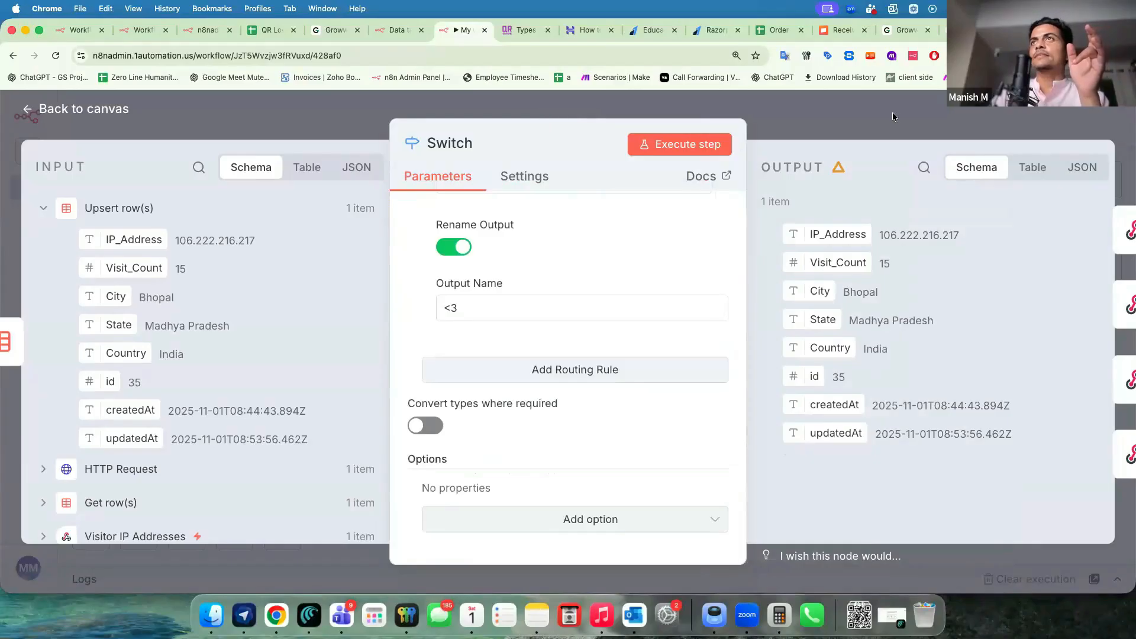
{"action": "left_click", "coordinate": [892, 112]}
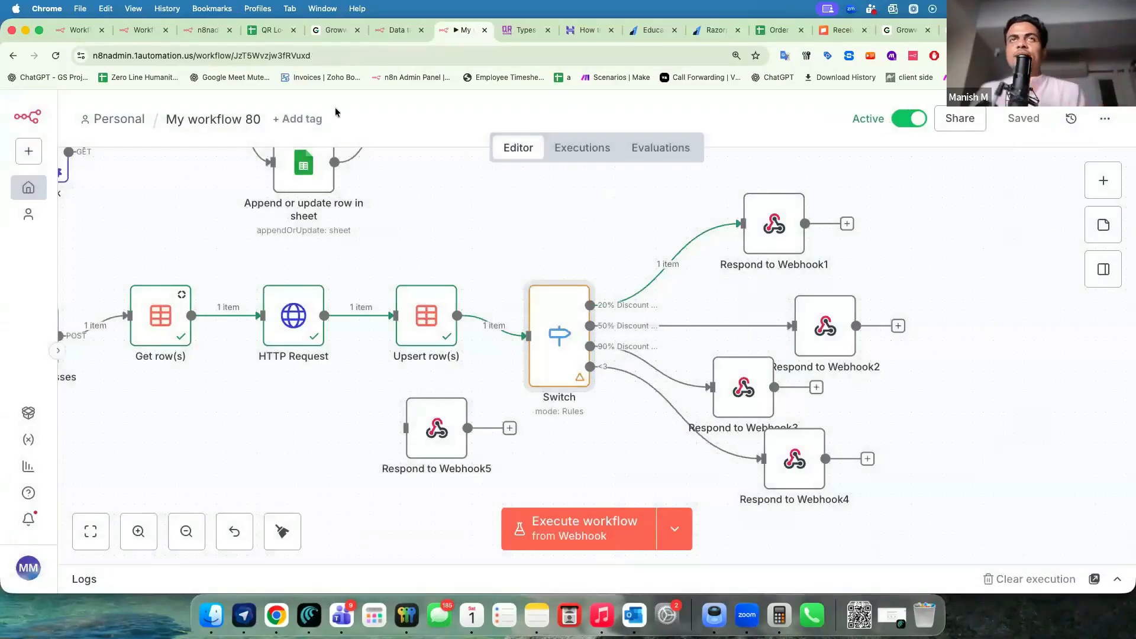
Delete all 10 visitor rows from the Web Visitor Count data table.
{"action": "left_click", "coordinate": [395, 30]}
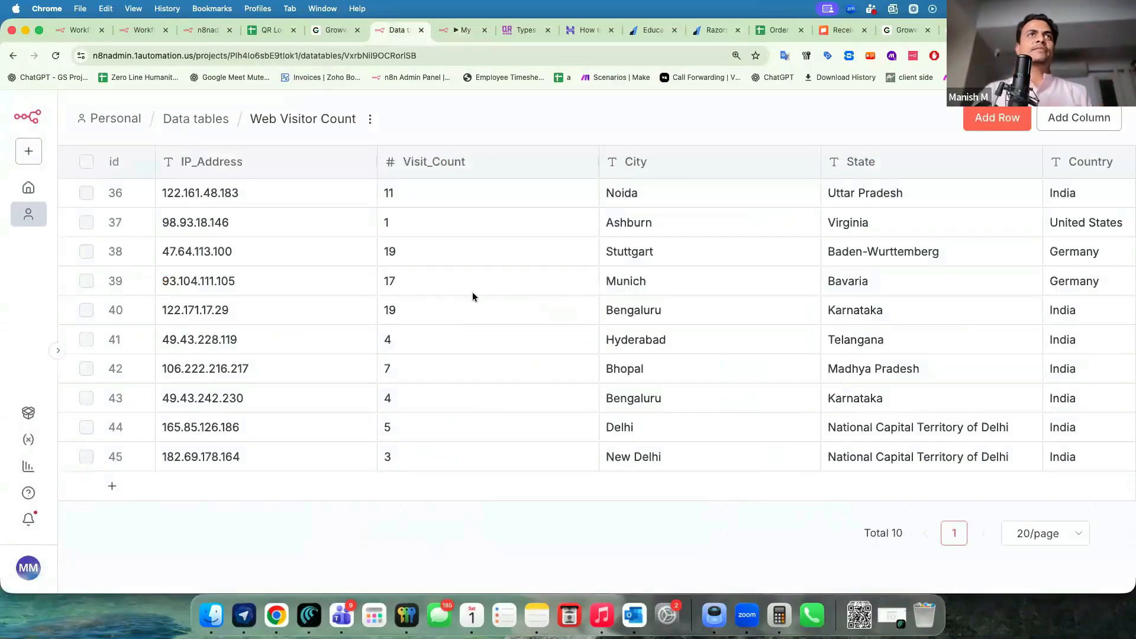
{"action": "left_click", "coordinate": [86, 162]}
{"action": "left_click", "coordinate": [586, 516]}
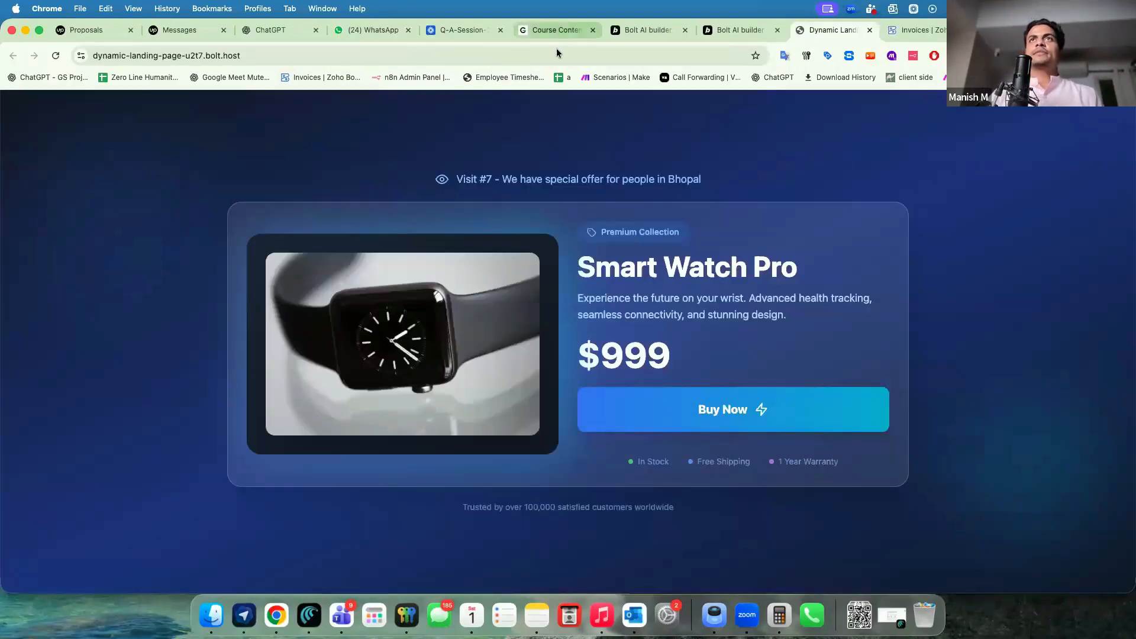
Reload the landing page so it shows Visit #1.
{"action": "left_click", "coordinate": [556, 53]}
{"action": "key", "text": "Return"}
{"action": "left_click", "coordinate": [555, 53]}
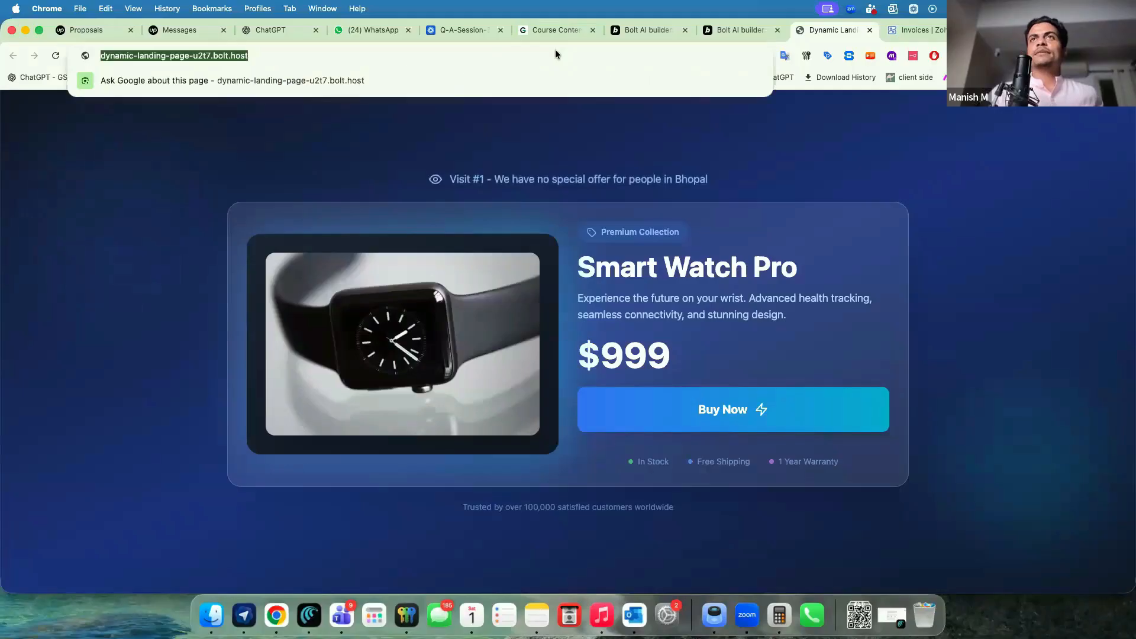
Reload the landing page twice as new visits and check the discount banner heading.
{"action": "left_click", "coordinate": [492, 175]}
{"action": "left_click_drag", "start_coordinate": [491, 175], "coordinate": [587, 179]}
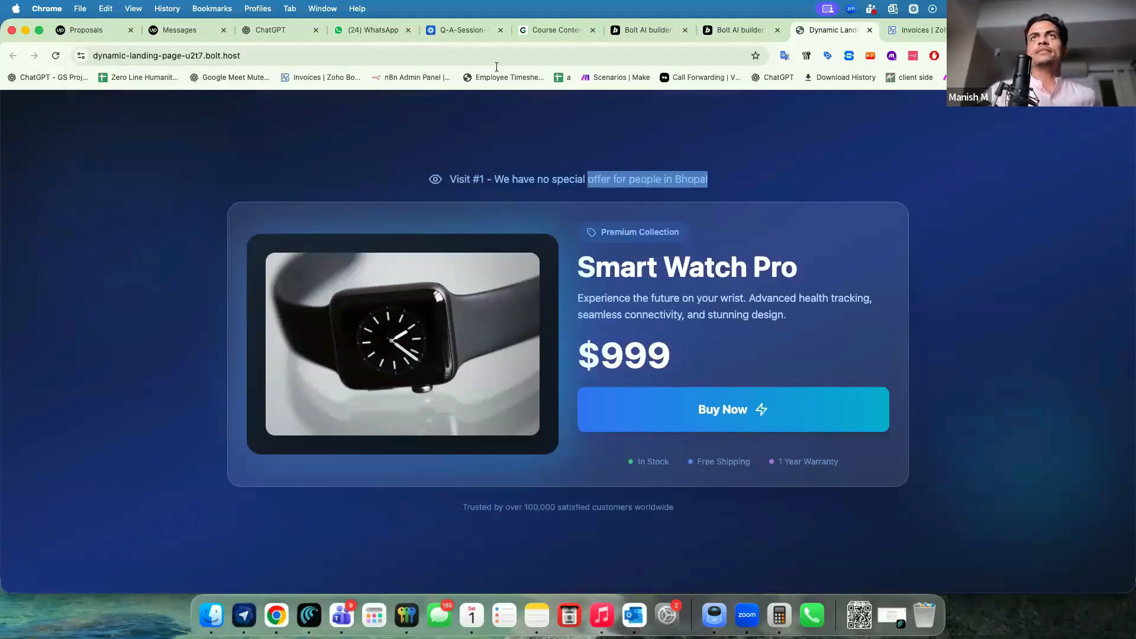
{"action": "left_click", "coordinate": [483, 55]}
{"action": "key", "text": "Return"}
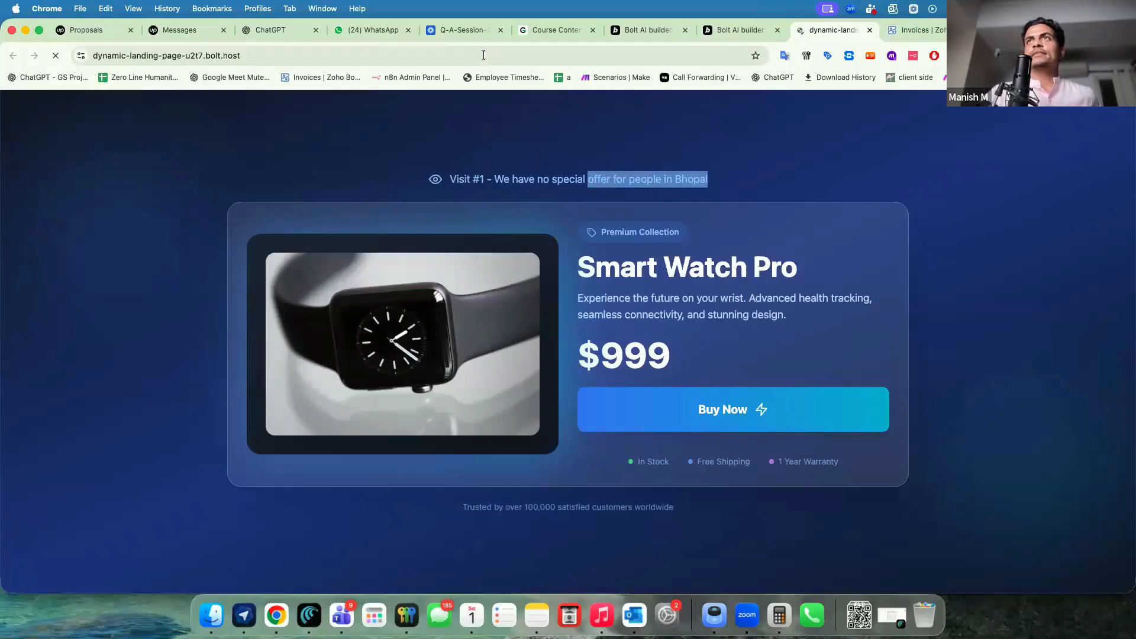
{"action": "left_click", "coordinate": [482, 55]}
{"action": "key", "text": "Return"}
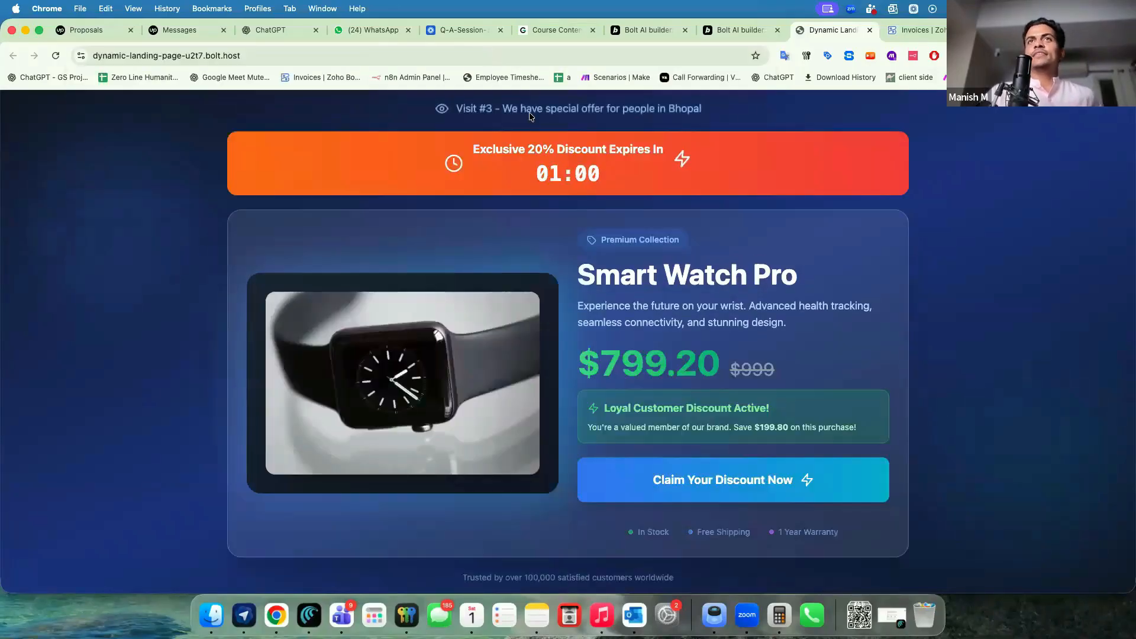
{"action": "left_click_drag", "start_coordinate": [492, 149], "coordinate": [636, 153]}
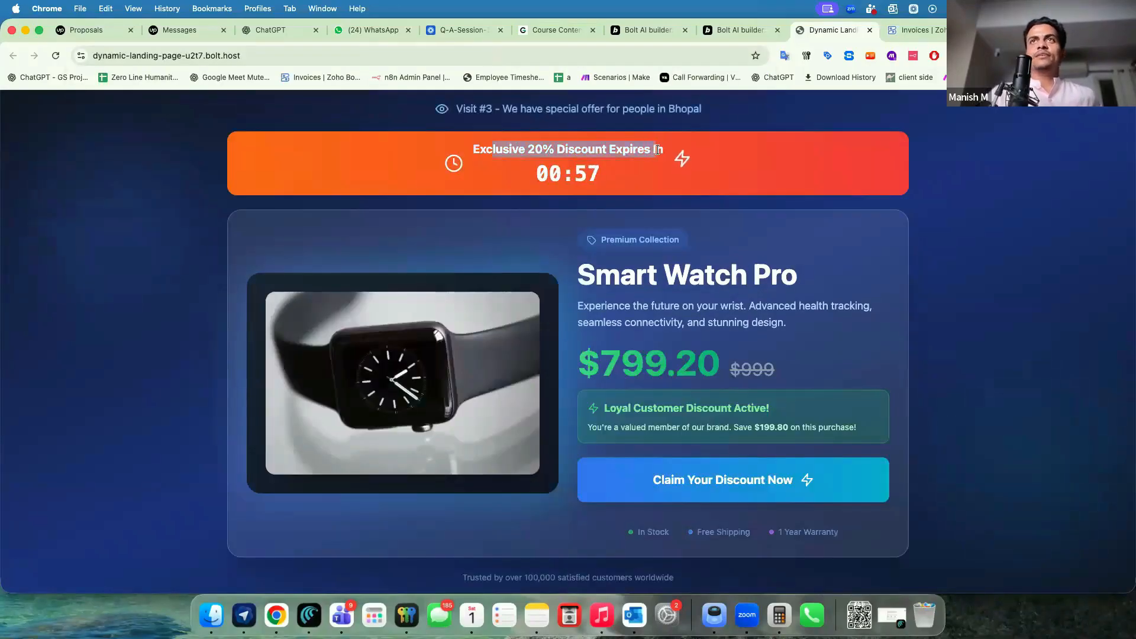
{"action": "left_click_drag", "start_coordinate": [492, 149], "coordinate": [663, 149]}
{"action": "left_click", "coordinate": [604, 172]}
Reload further visits to reach the 90% discount, then glance at the My workflow 80 editor.
{"action": "left_click", "coordinate": [487, 58]}
{"action": "key", "text": "Return"}
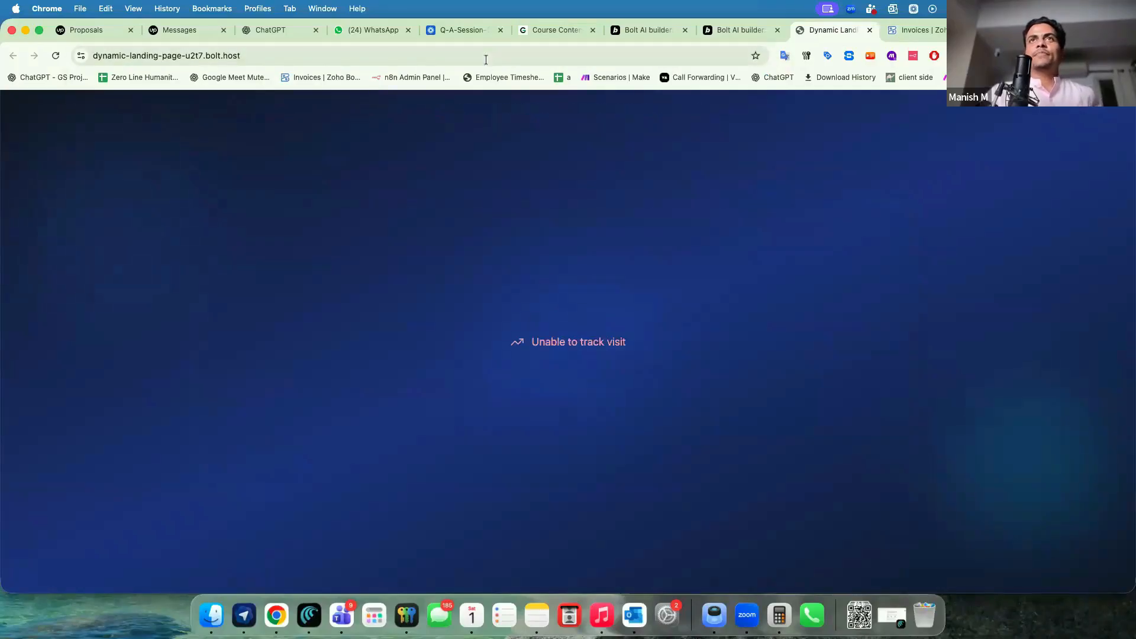
{"action": "left_click", "coordinate": [478, 58]}
{"action": "key", "text": "Return"}
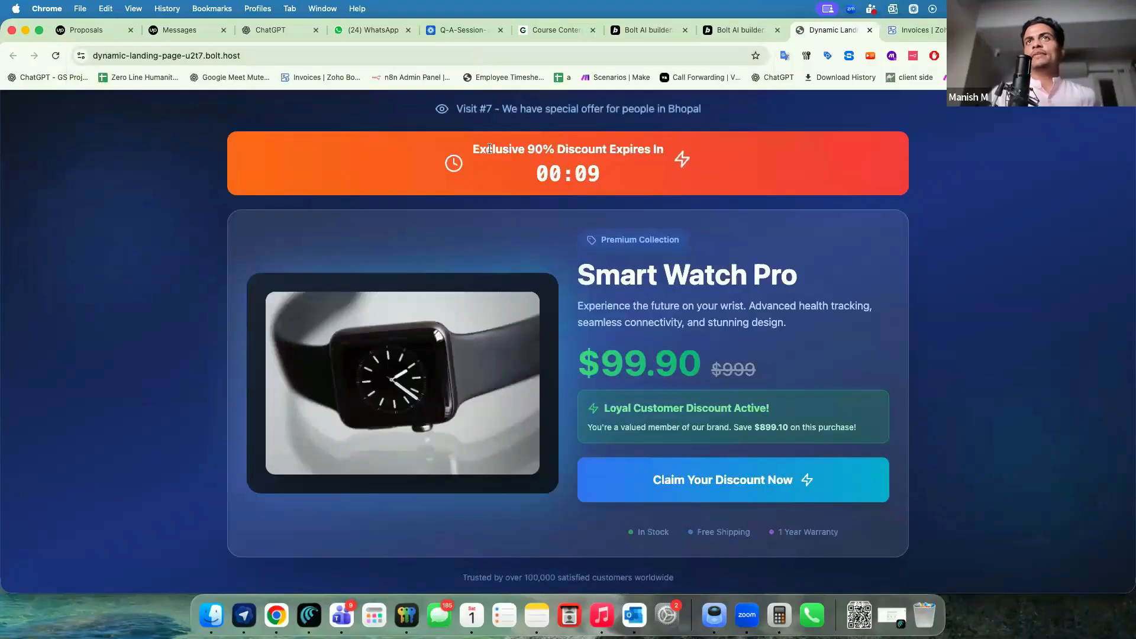
{"action": "left_click_drag", "start_coordinate": [490, 150], "coordinate": [646, 160]}
{"action": "left_click_drag", "start_coordinate": [536, 173], "coordinate": [594, 174]}
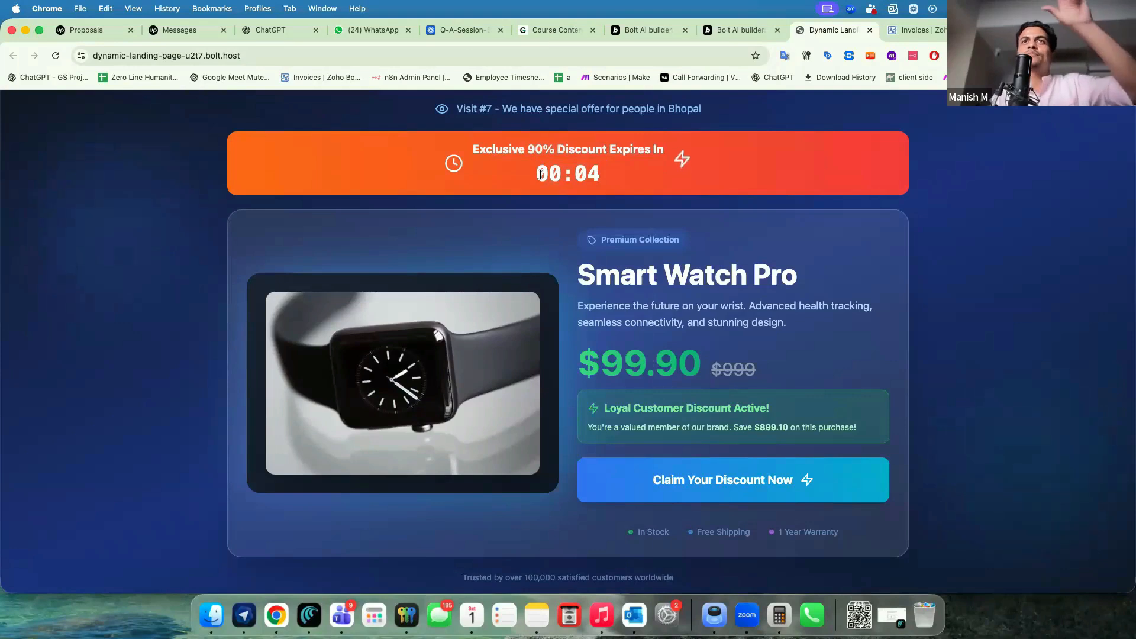
{"action": "left_click_drag", "start_coordinate": [471, 109], "coordinate": [691, 109]}
{"action": "left_click", "coordinate": [450, 56]}
{"action": "key", "text": "Return"}
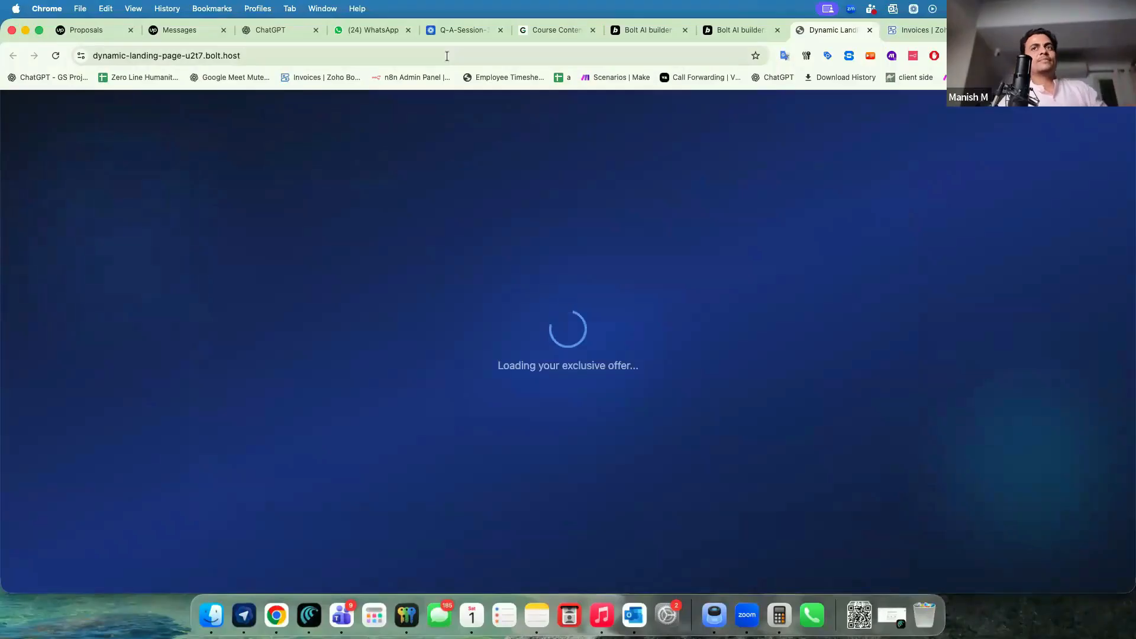
{"action": "key", "text": "super+grave"}
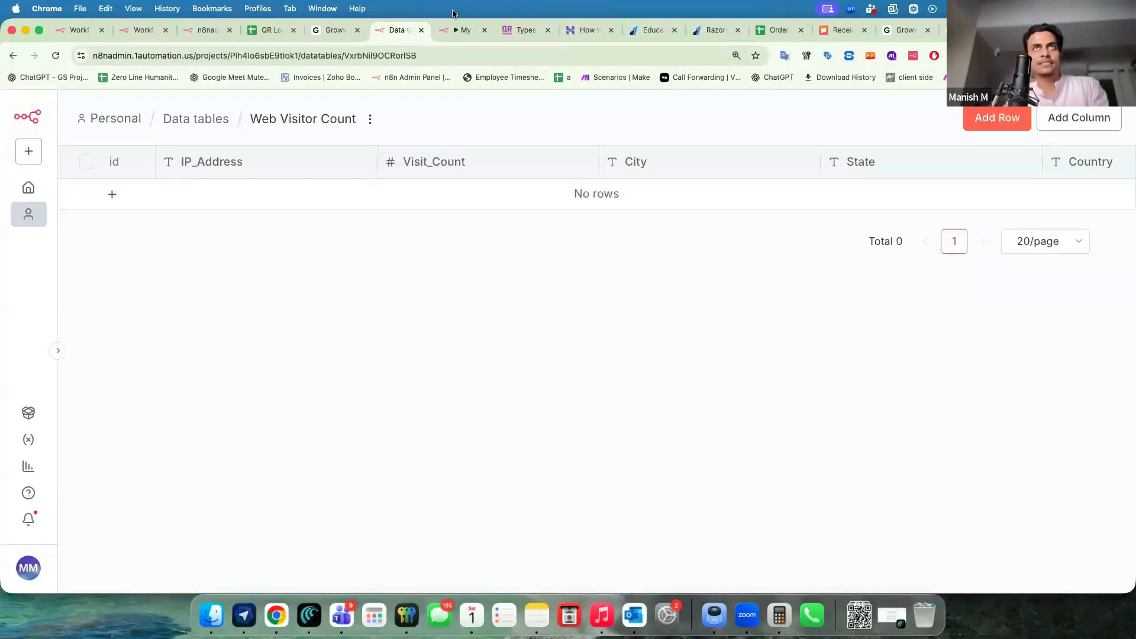
{"action": "left_click", "coordinate": [451, 36]}
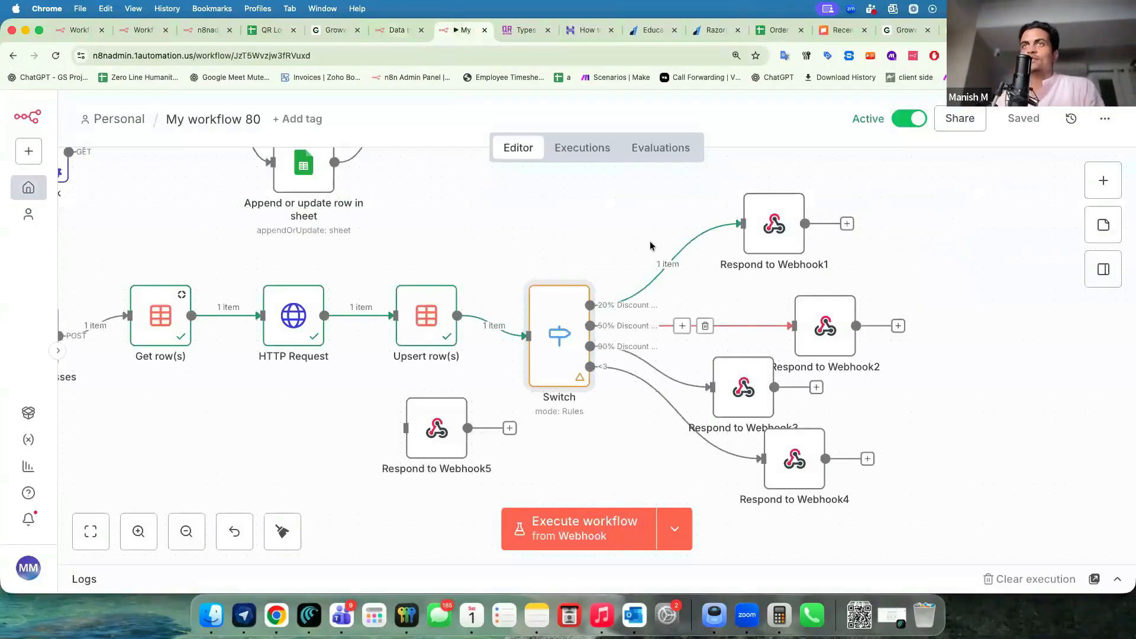
{"action": "key", "text": "super+grave"}
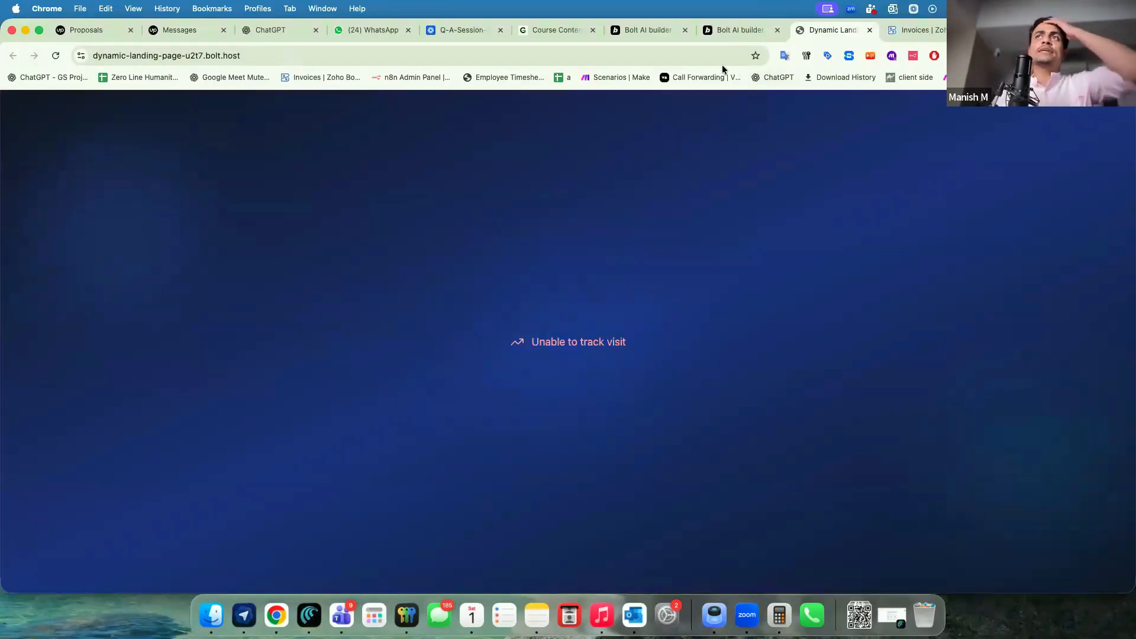
Check the published Bolt project, then nudge Respond to Webhook1 right on the n8n canvas.
{"action": "left_click", "coordinate": [730, 35]}
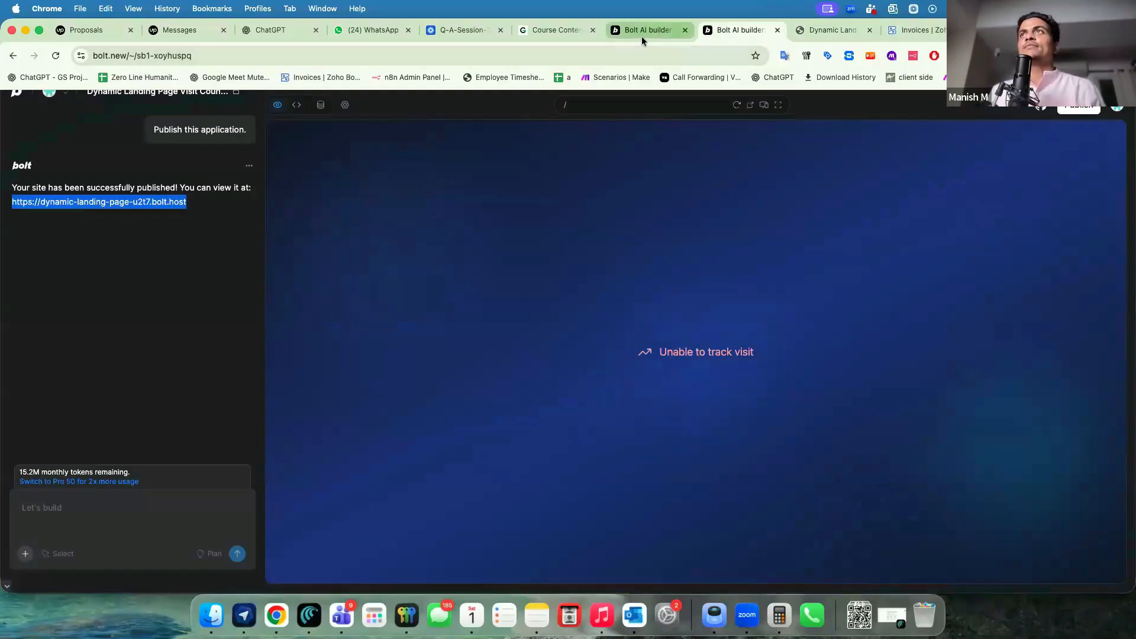
{"action": "key", "text": "super+grave"}
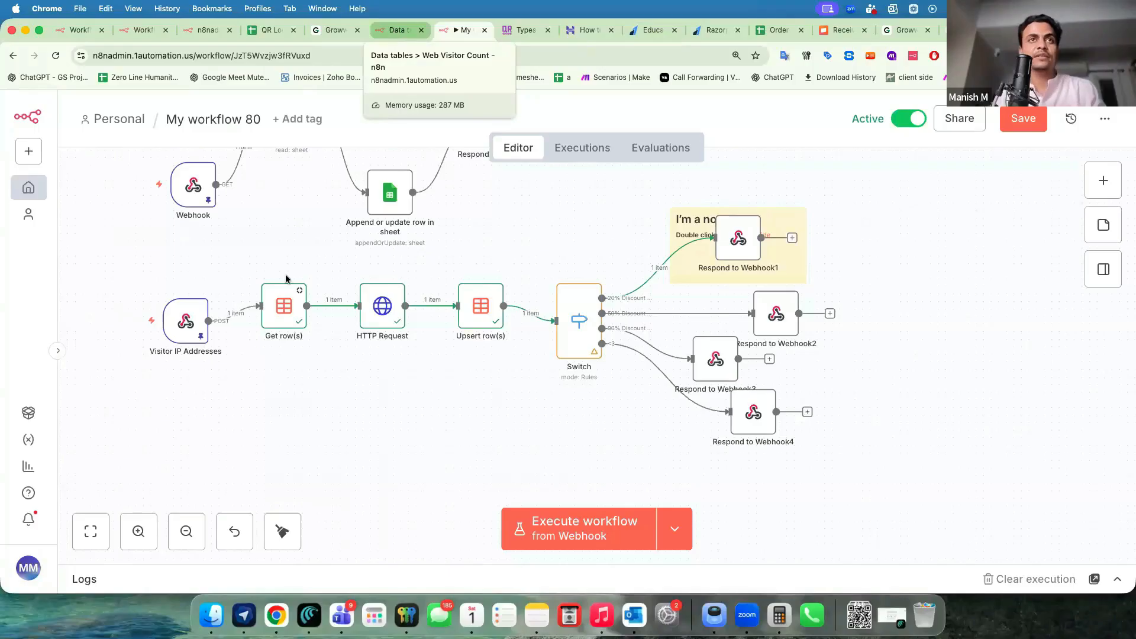
{"action": "left_click_drag", "start_coordinate": [737, 251], "coordinate": [790, 255]}
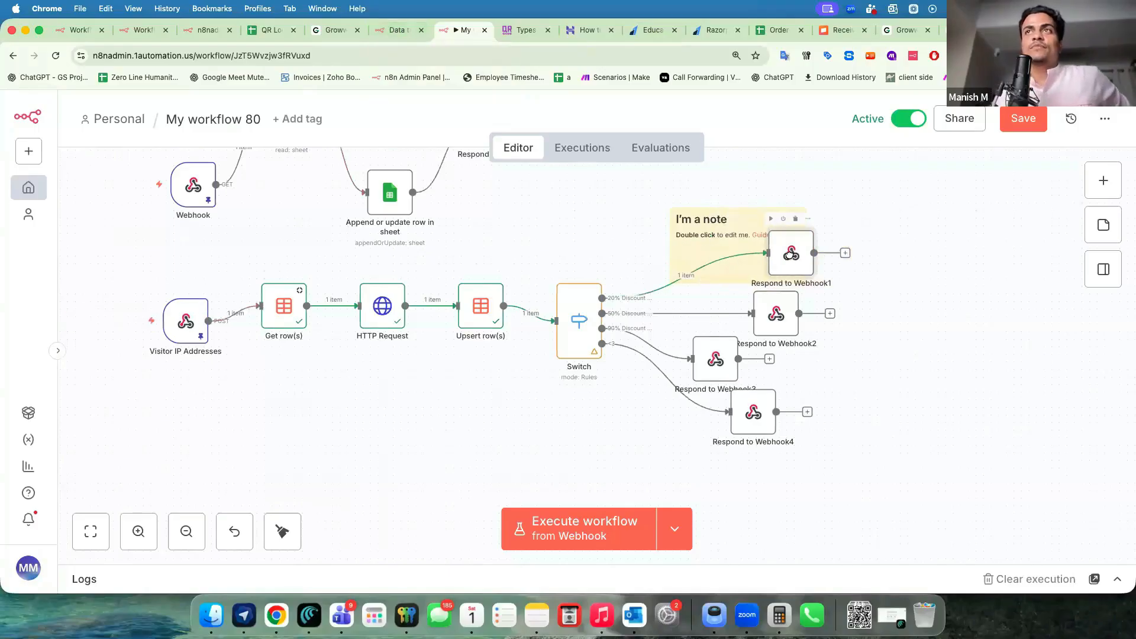
Review the Respond With options available in Respond to Webhook1.
{"action": "double_click", "coordinate": [791, 256]}
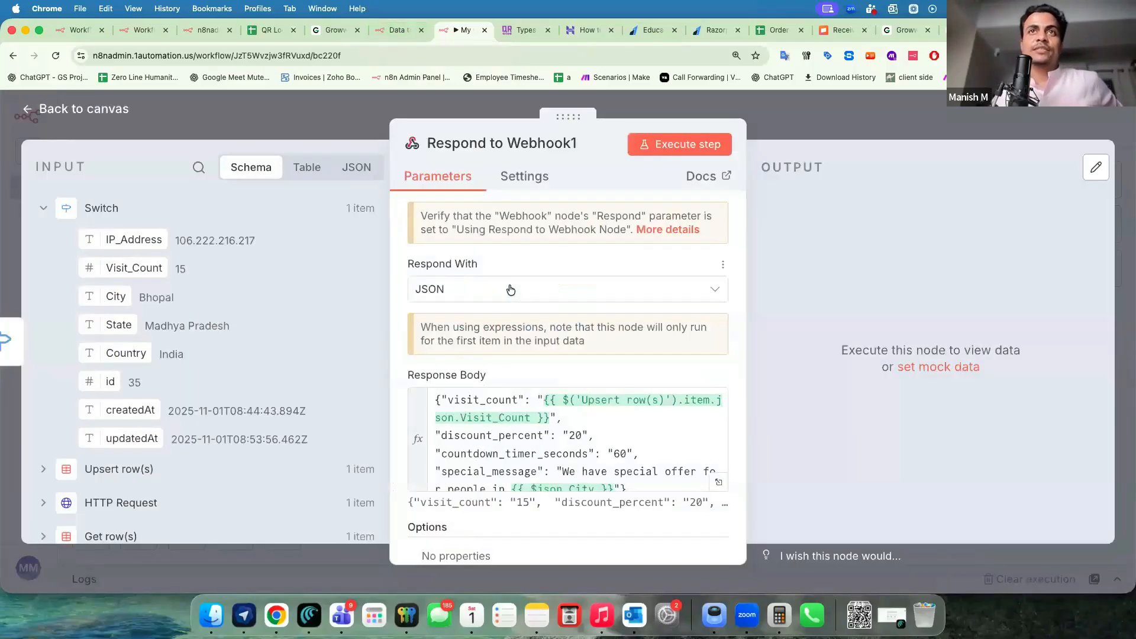
{"action": "left_click", "coordinate": [576, 289]}
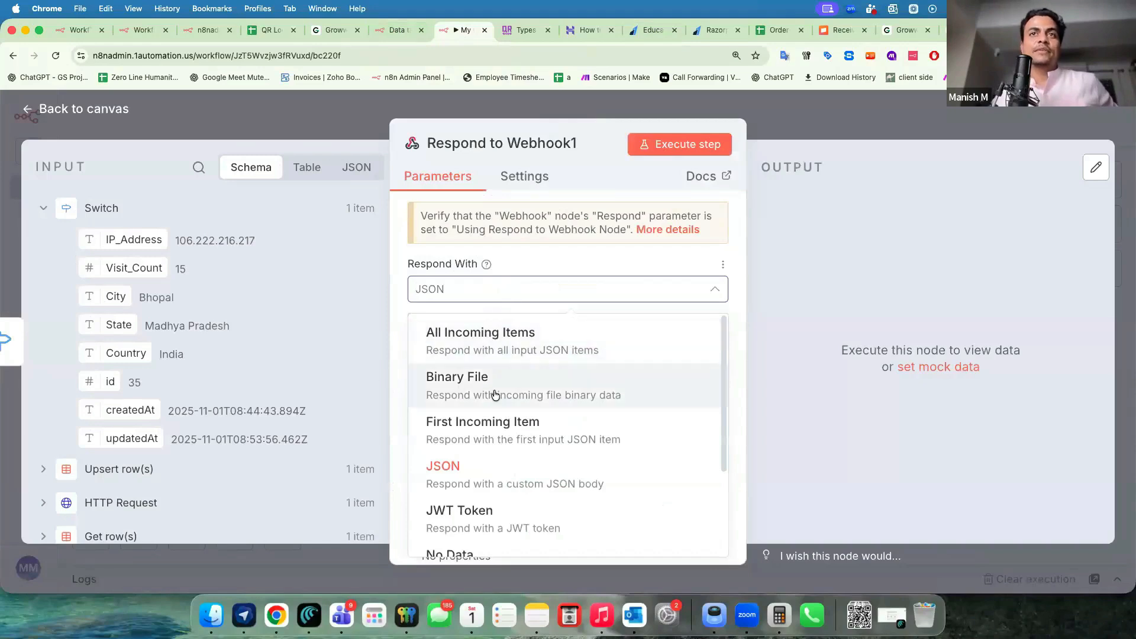
{"action": "scroll", "coordinate": [462, 423], "scroll_direction": "down", "scroll_amount": 1}
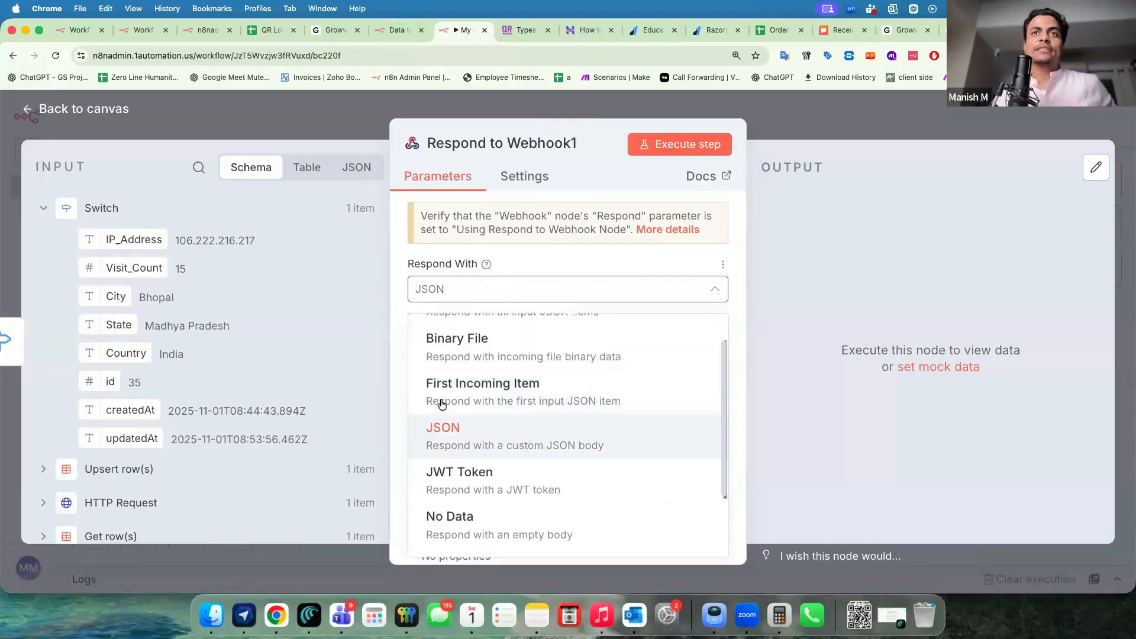
{"action": "scroll", "coordinate": [540, 398], "scroll_direction": "down", "scroll_amount": 1}
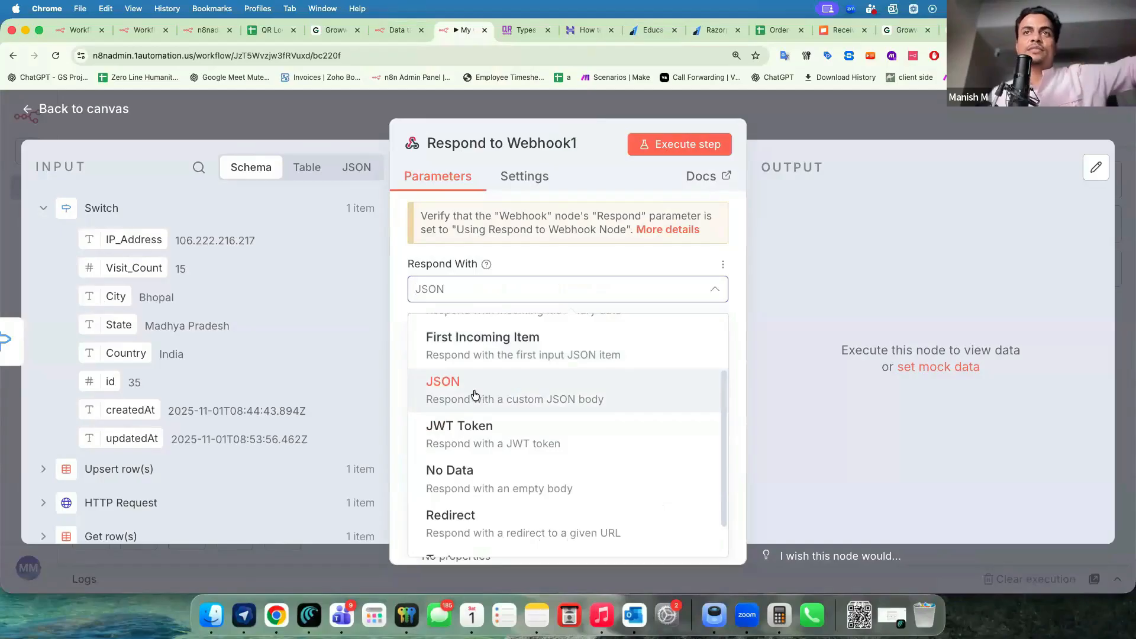
{"action": "scroll", "coordinate": [473, 402], "scroll_direction": "down", "scroll_amount": 1}
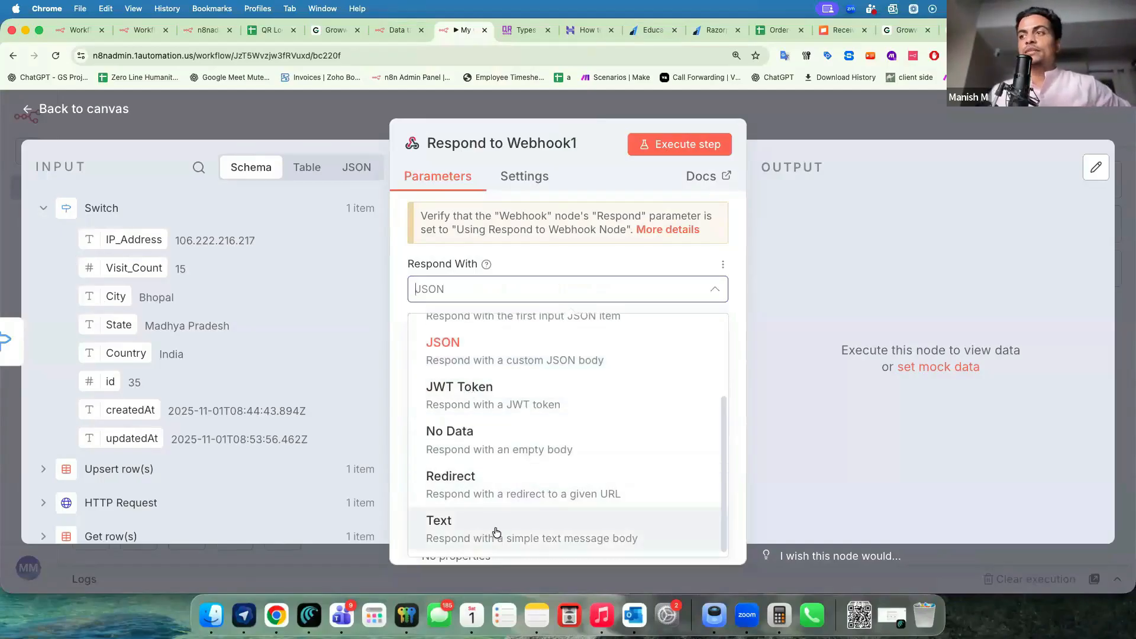
{"action": "scroll", "coordinate": [570, 458], "scroll_direction": "up", "scroll_amount": 3}
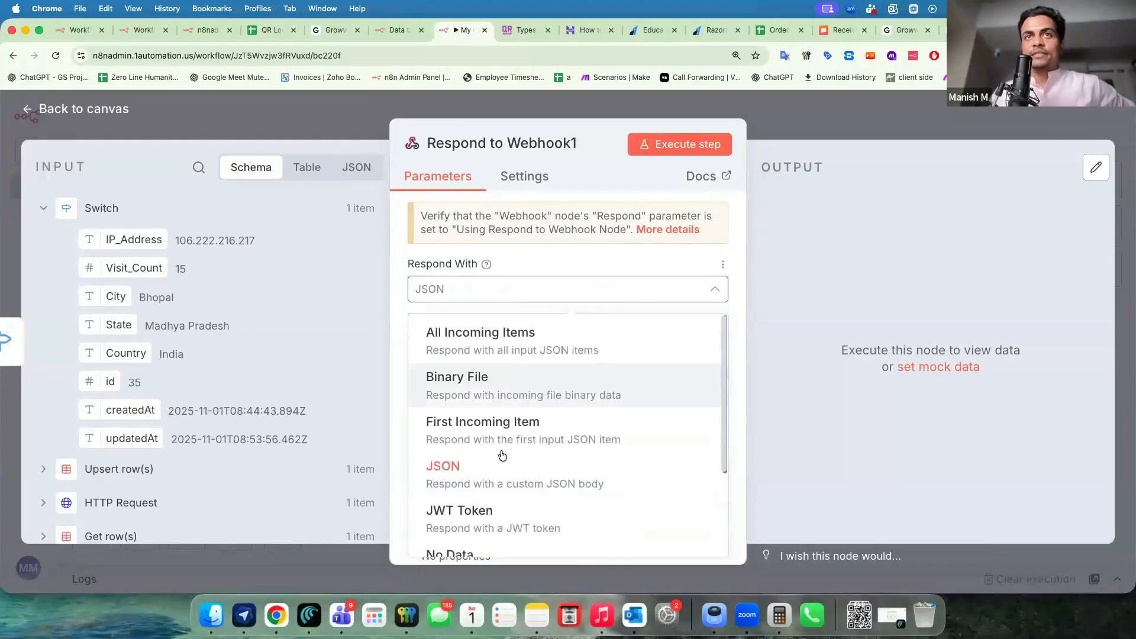
{"action": "scroll", "coordinate": [532, 474], "scroll_direction": "down", "scroll_amount": 3}
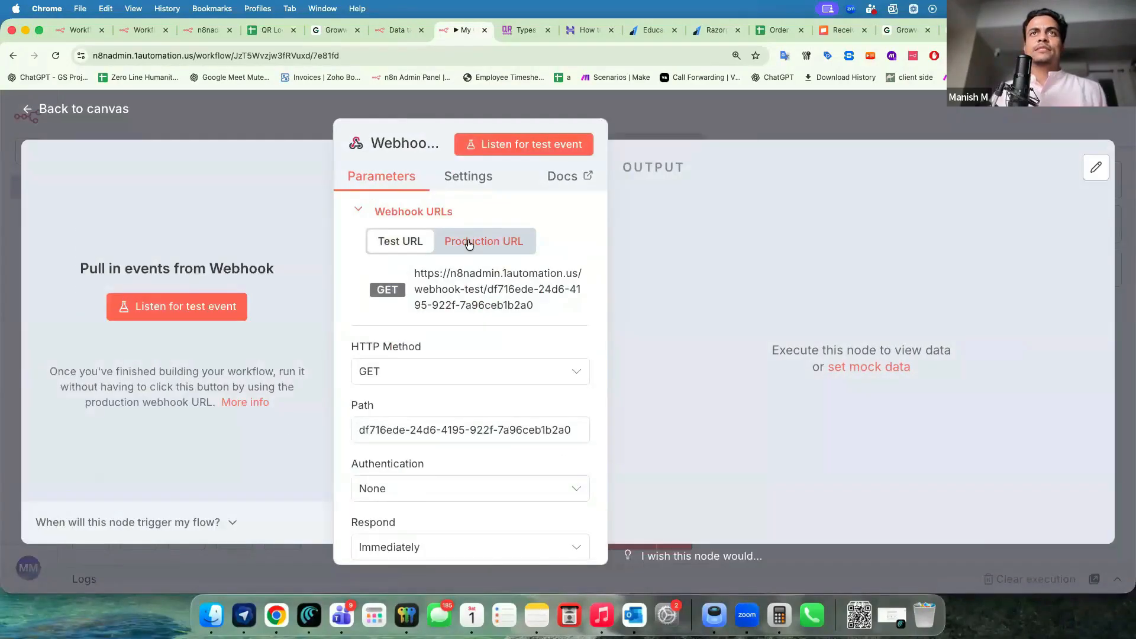
Copy Webhook1's production URL and shift the node slightly left on the canvas.
{"action": "left_click", "coordinate": [476, 240]}
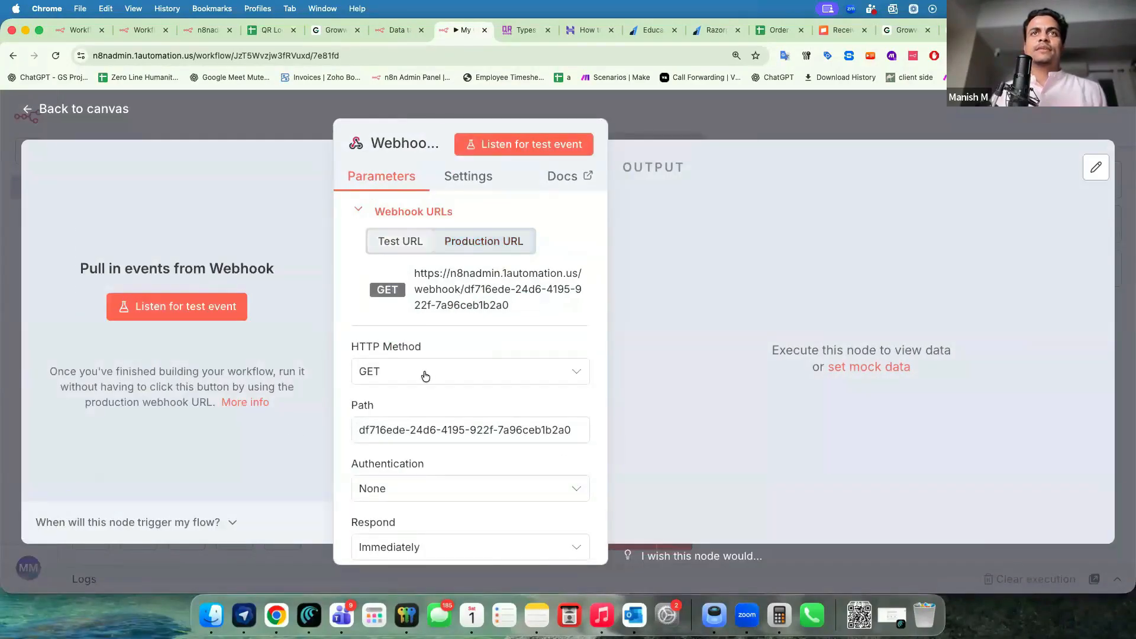
{"action": "left_click", "coordinate": [472, 304]}
{"action": "left_click", "coordinate": [271, 127]}
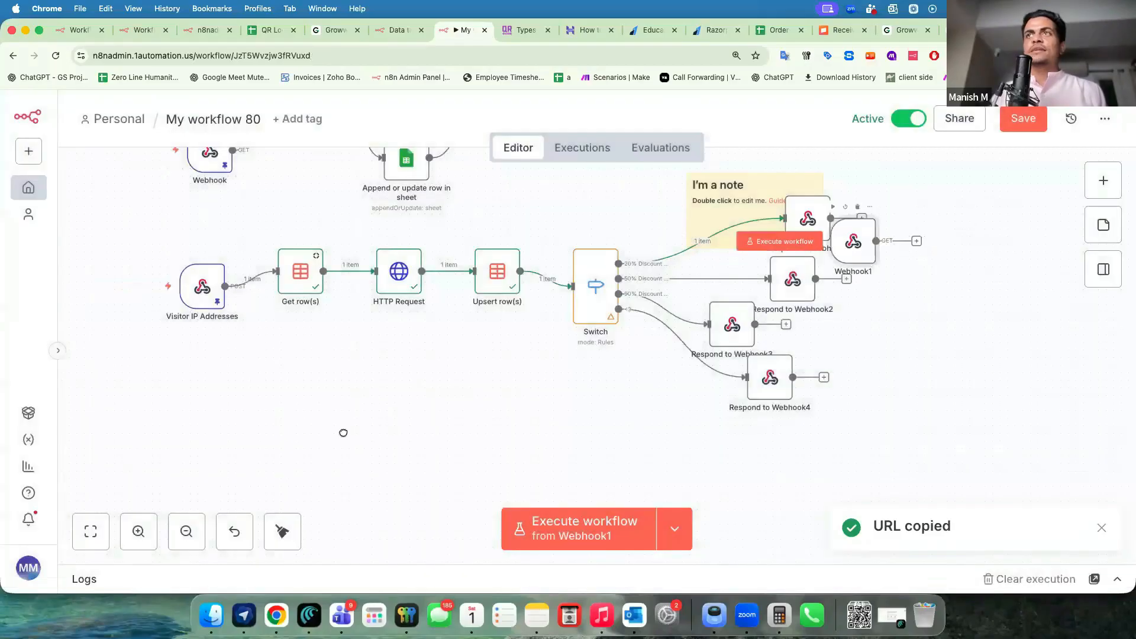
{"action": "left_click_drag", "start_coordinate": [210, 411], "coordinate": [188, 411]}
Add a Respond to Webhook node after Webhook1 that replies with text.
{"action": "left_click", "coordinate": [258, 407]}
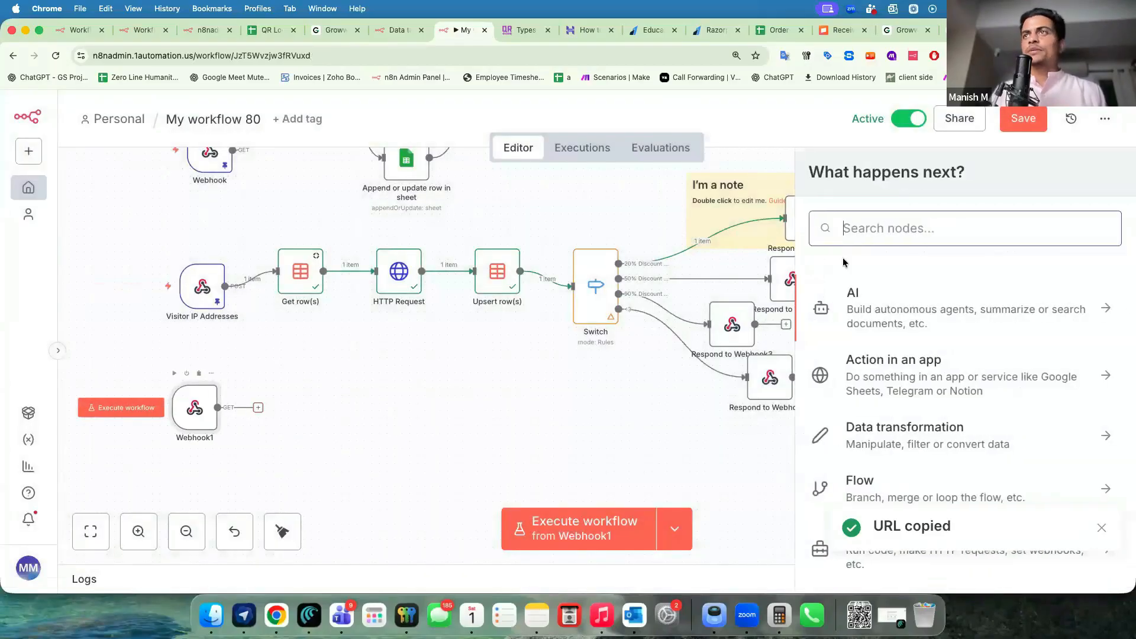
{"action": "scroll", "coordinate": [878, 362], "scroll_direction": "down", "scroll_amount": 5}
{"action": "type", "text": "resp"}
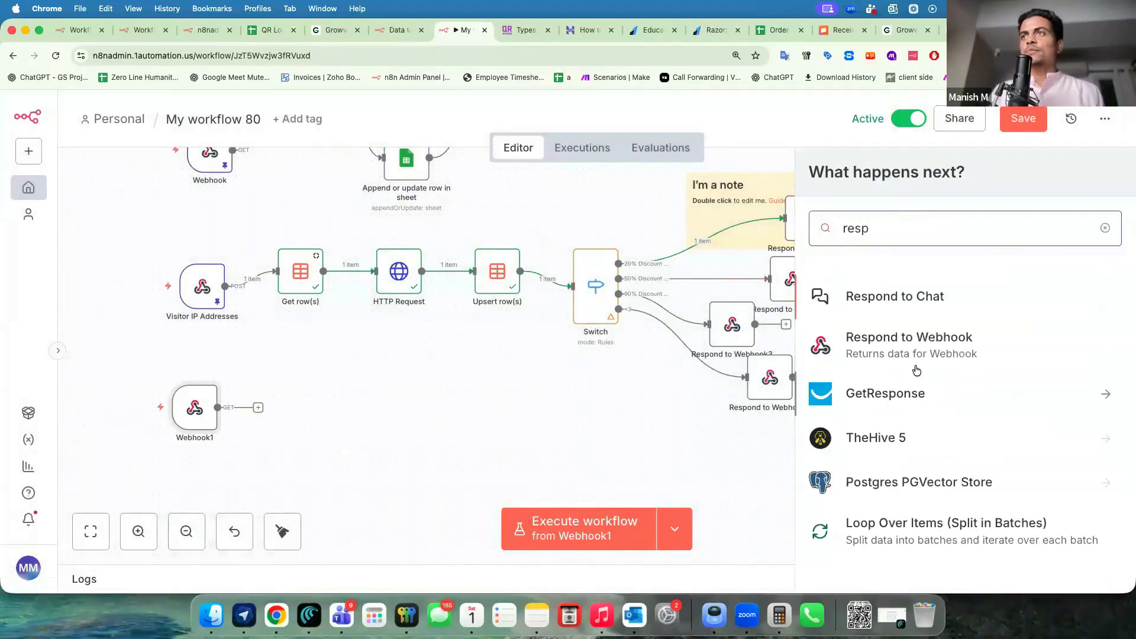
{"action": "left_click", "coordinate": [905, 360]}
{"action": "left_click", "coordinate": [474, 526]}
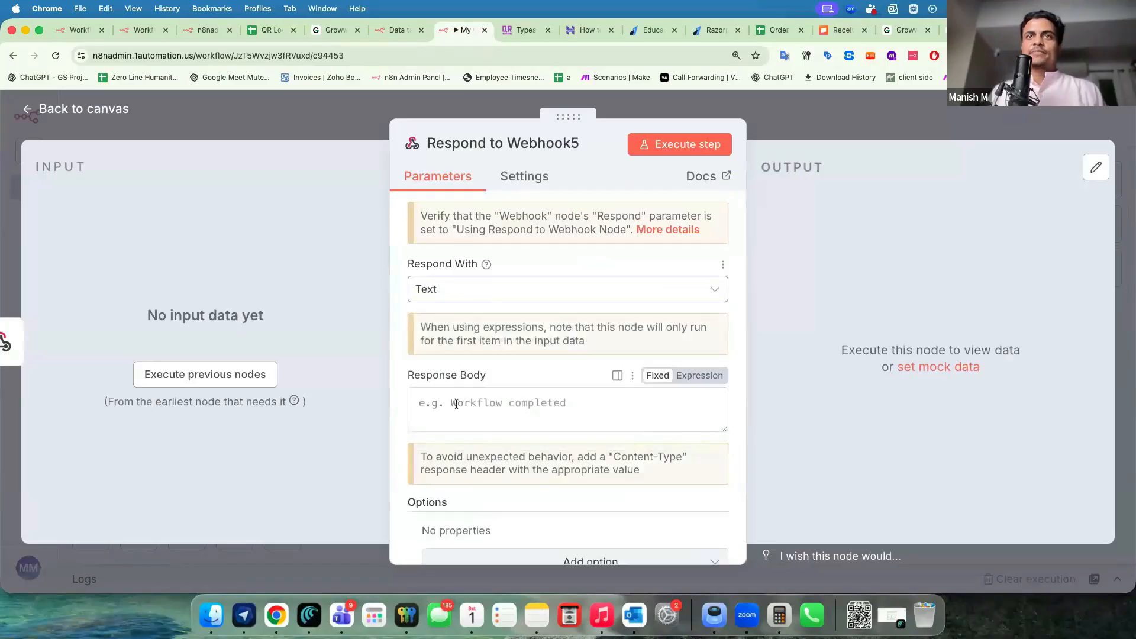
{"action": "key", "text": "Escape"}
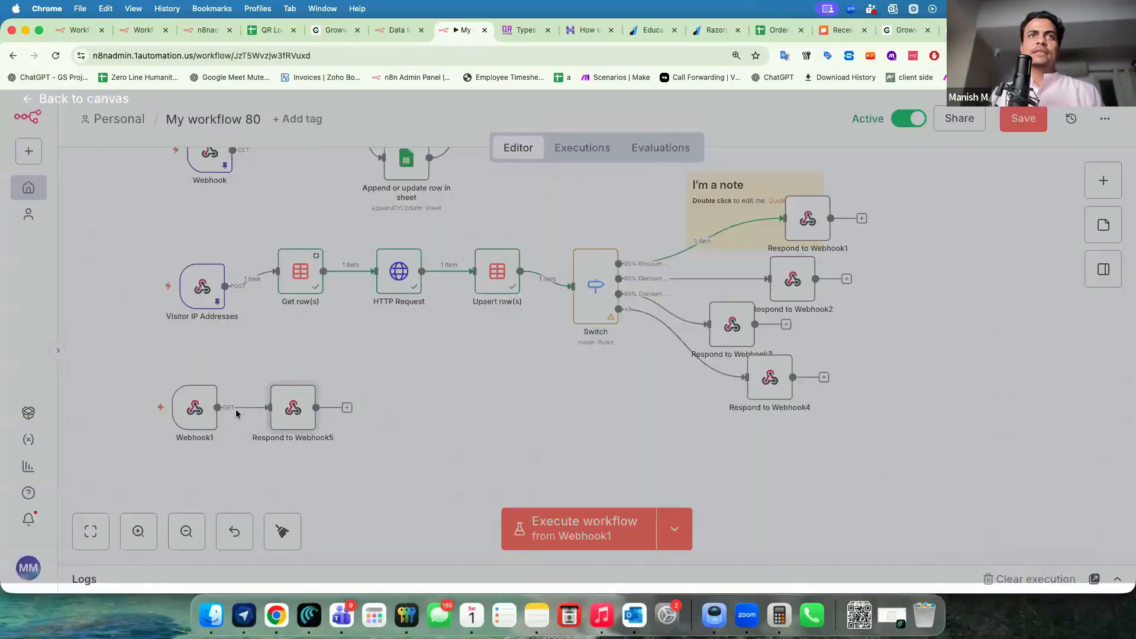
Set Webhook1 to respond using the Respond to Webhook node and save the workflow.
{"action": "double_click", "coordinate": [194, 417]}
{"action": "scroll", "coordinate": [408, 395], "scroll_direction": "down", "scroll_amount": 5}
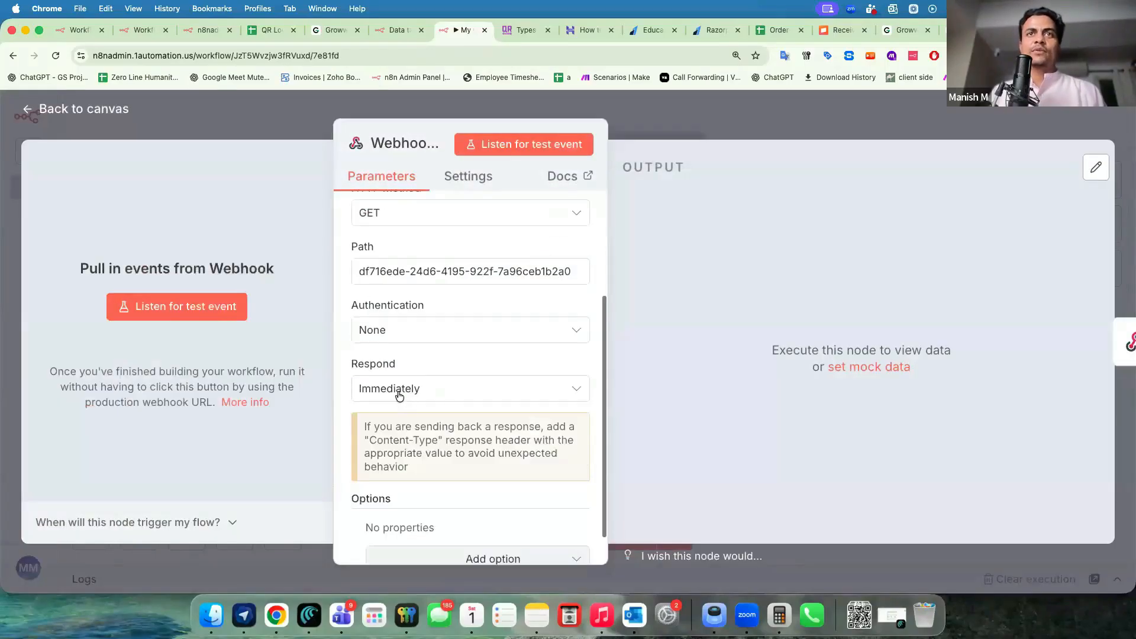
{"action": "left_click", "coordinate": [397, 390]}
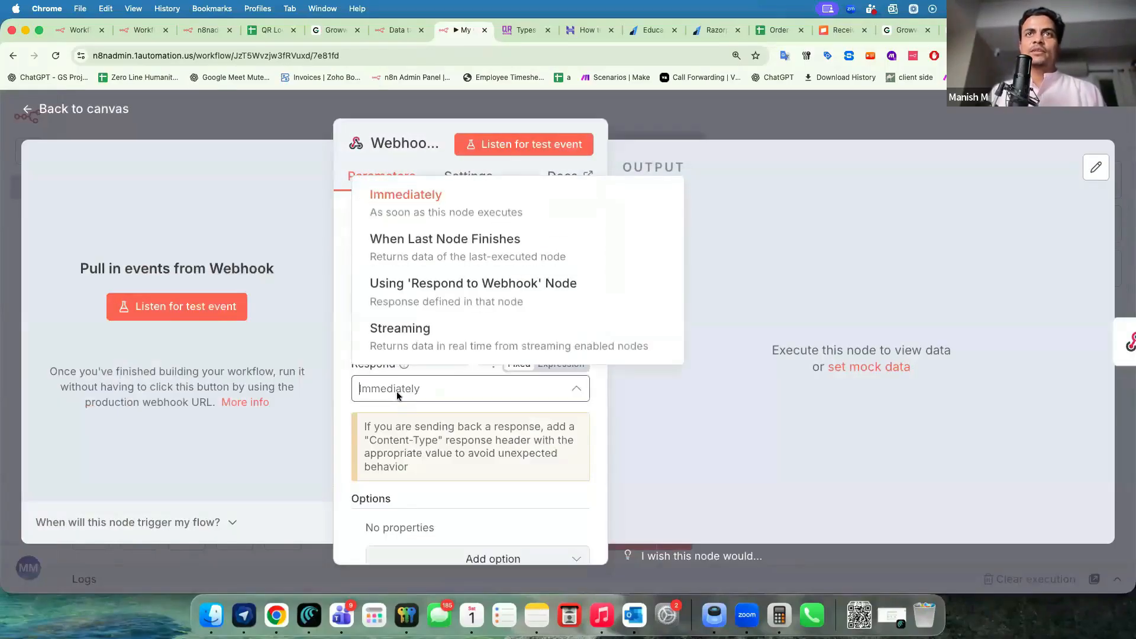
{"action": "left_click", "coordinate": [487, 304]}
{"action": "left_click", "coordinate": [667, 126]}
{"action": "left_click", "coordinate": [1009, 120]}
{"action": "left_click_drag", "start_coordinate": [287, 429], "coordinate": [302, 468]}
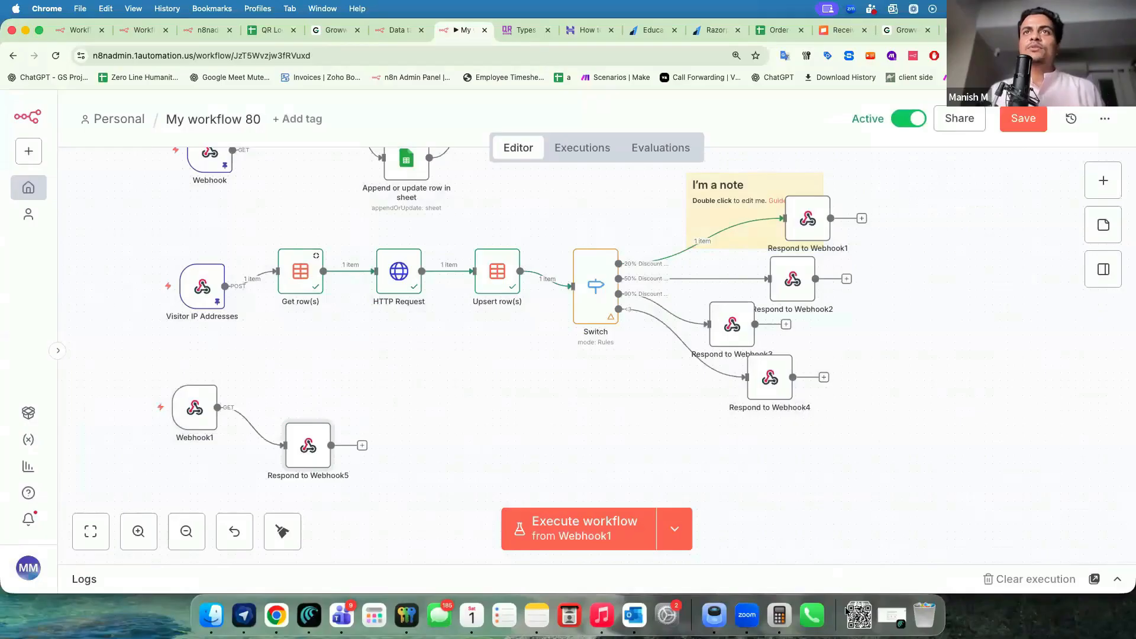
{"action": "mouse_move", "coordinate": [308, 449]}
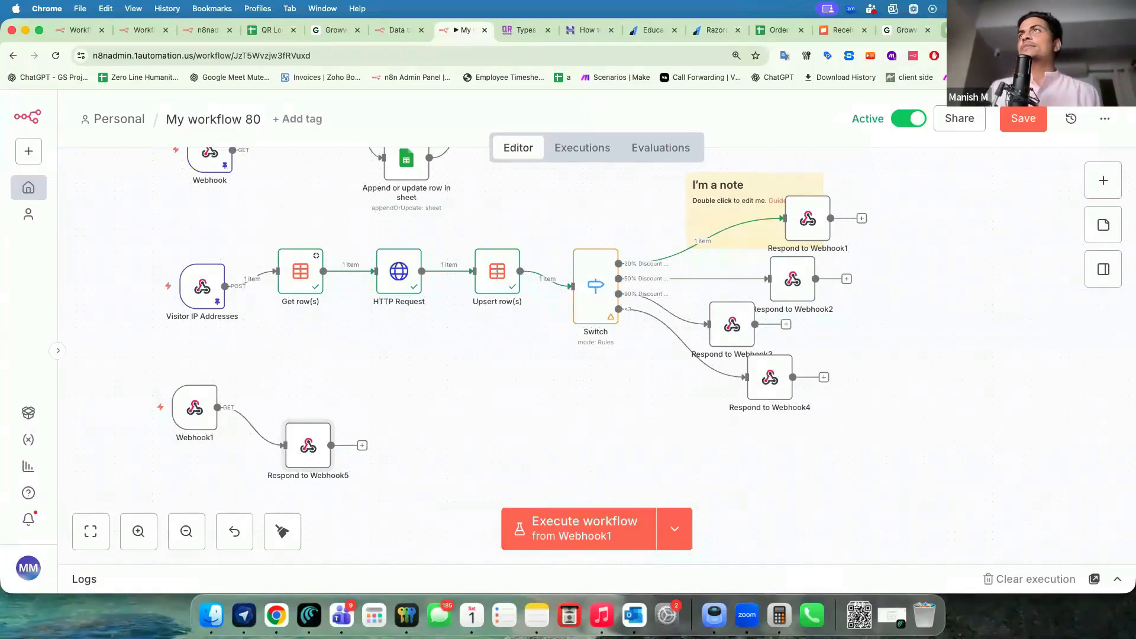
Open claude.ai in a new browser tab.
{"action": "key", "text": "super+t"}
{"action": "type", "text": "claude"}
{"action": "key", "text": "Return"}
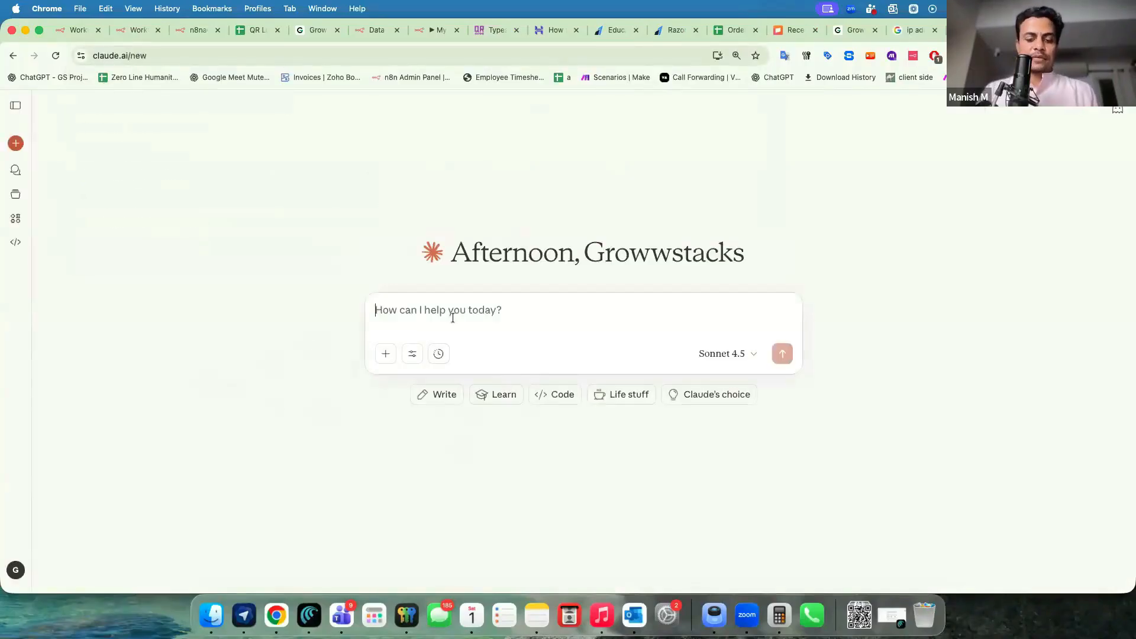
Send Claude a prompt for a visitor thank-you landing page with the design guidelines PDF attached.
{"action": "type", "text": "he"}
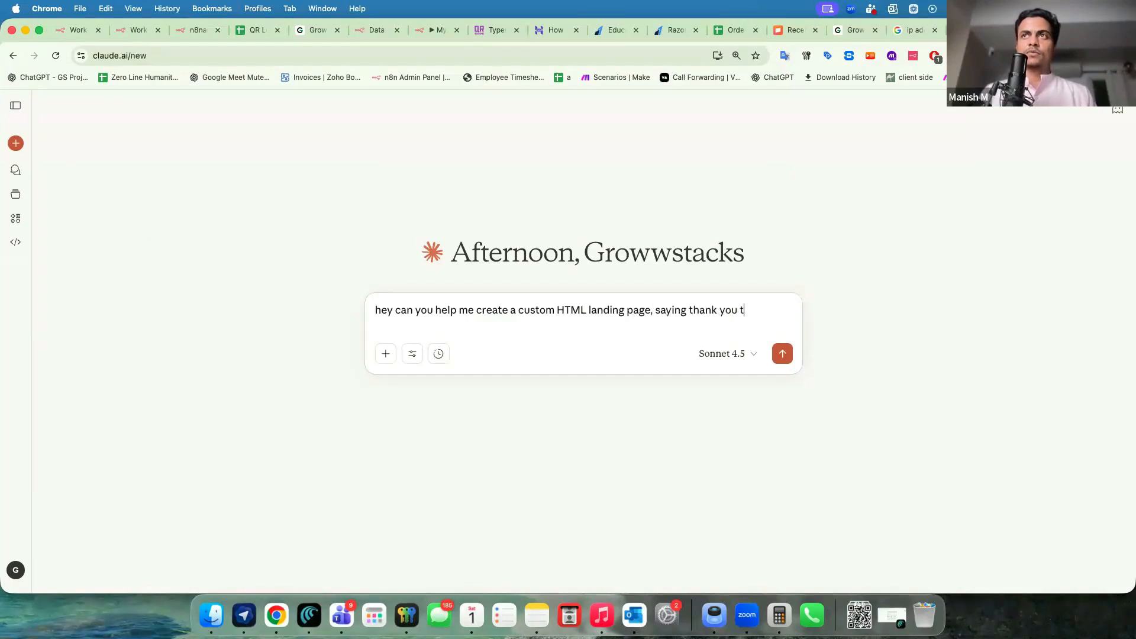
{"action": "key", "text": "shift+Return"}
{"action": "key", "text": "shift+Return"}
{"action": "type", "text": "follow this design guide line"}
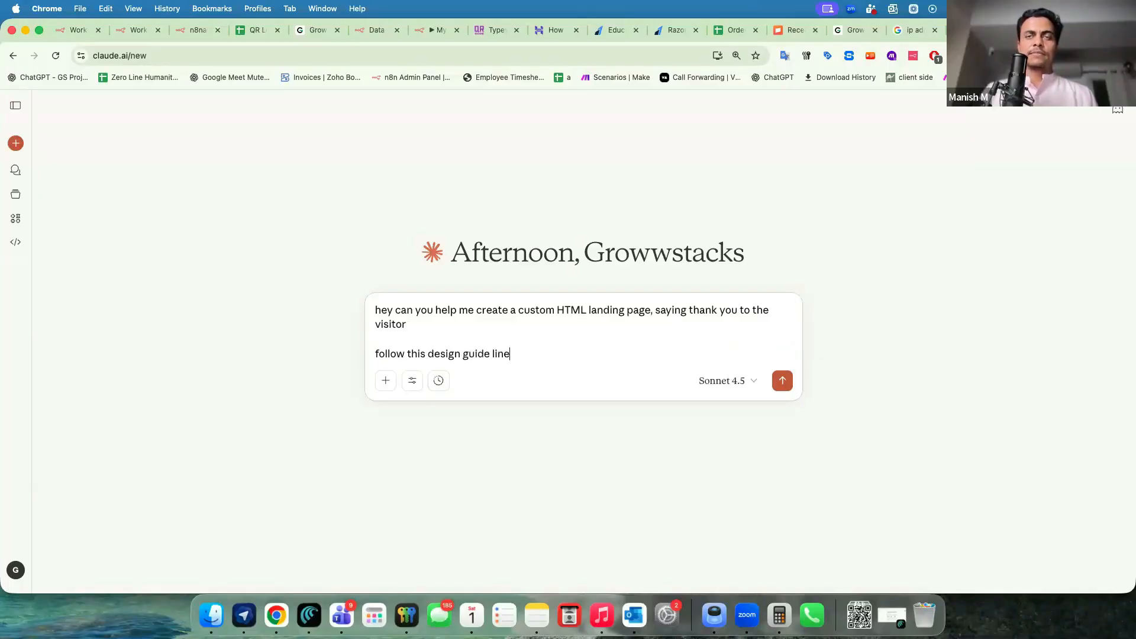
{"action": "left_click", "coordinate": [211, 615]}
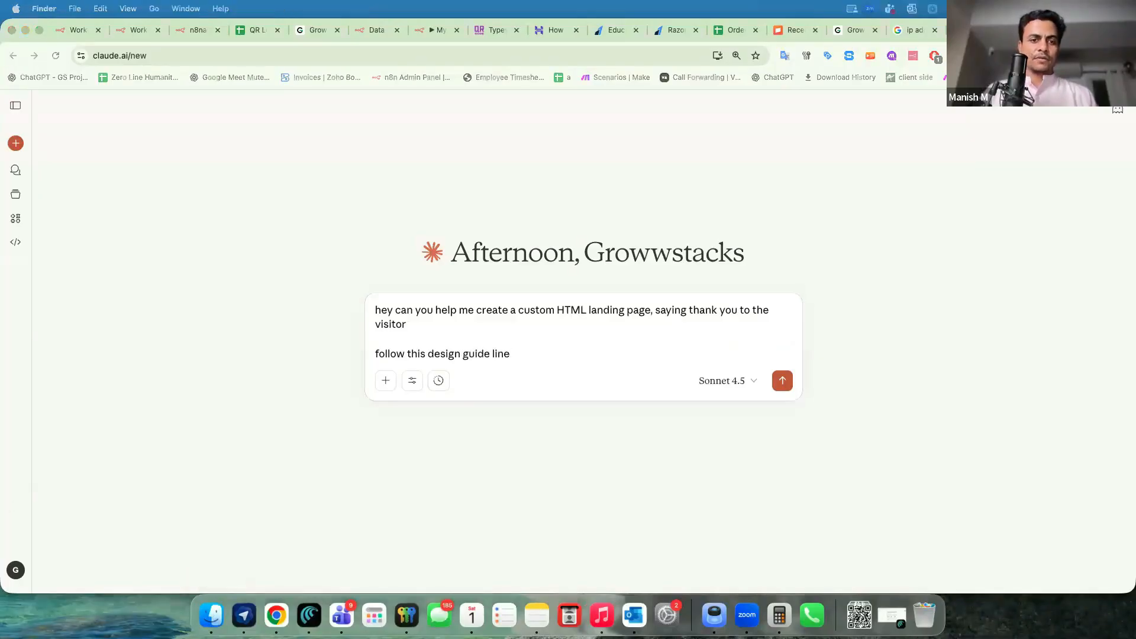
{"action": "left_click_drag", "start_coordinate": [1, 171], "coordinate": [485, 333]}
{"action": "left_click", "coordinate": [782, 381]}
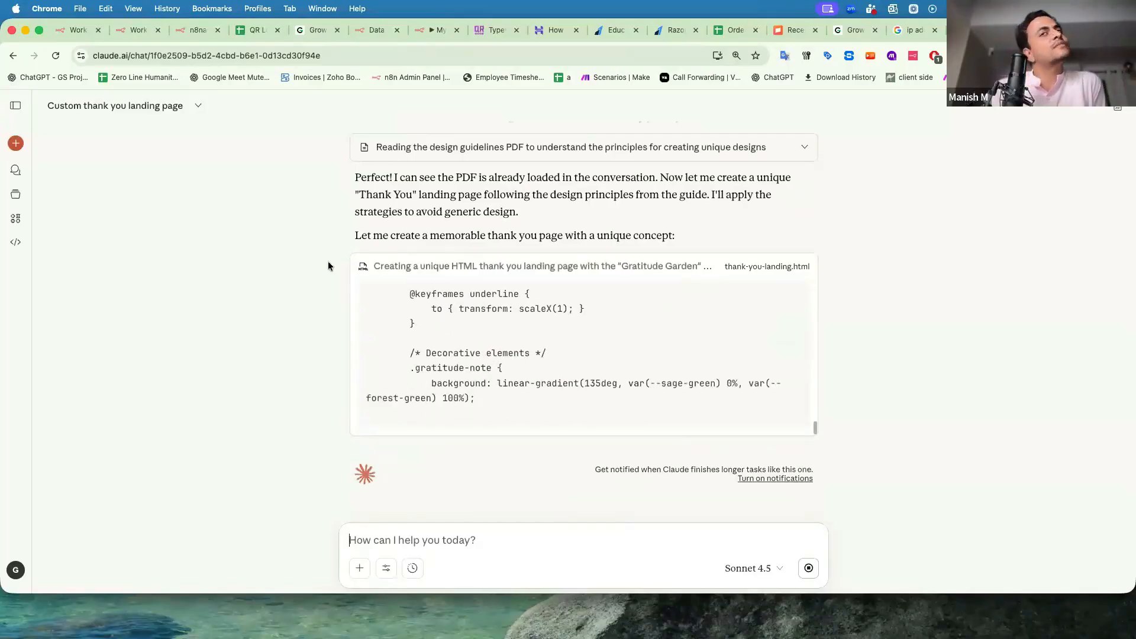
Copy the finished 'Thank you landing' artifact's HTML and return to the My workflow 80 tab.
{"action": "left_click", "coordinate": [470, 439]}
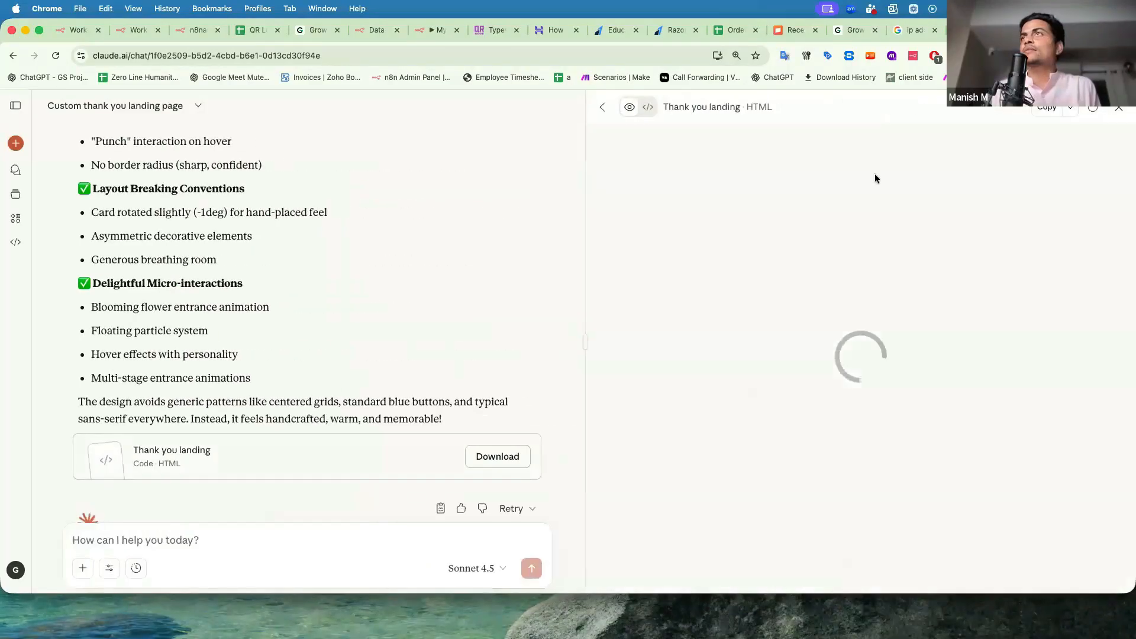
{"action": "scroll", "coordinate": [665, 213], "scroll_direction": "down", "scroll_amount": 3}
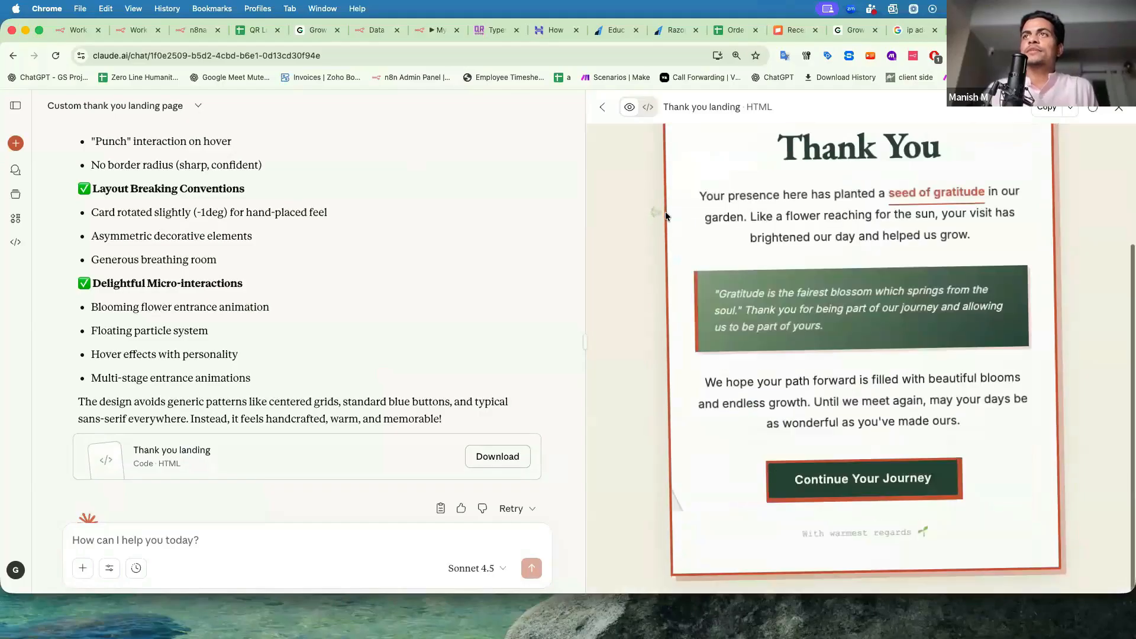
{"action": "scroll", "coordinate": [665, 216], "scroll_direction": "up", "scroll_amount": 3}
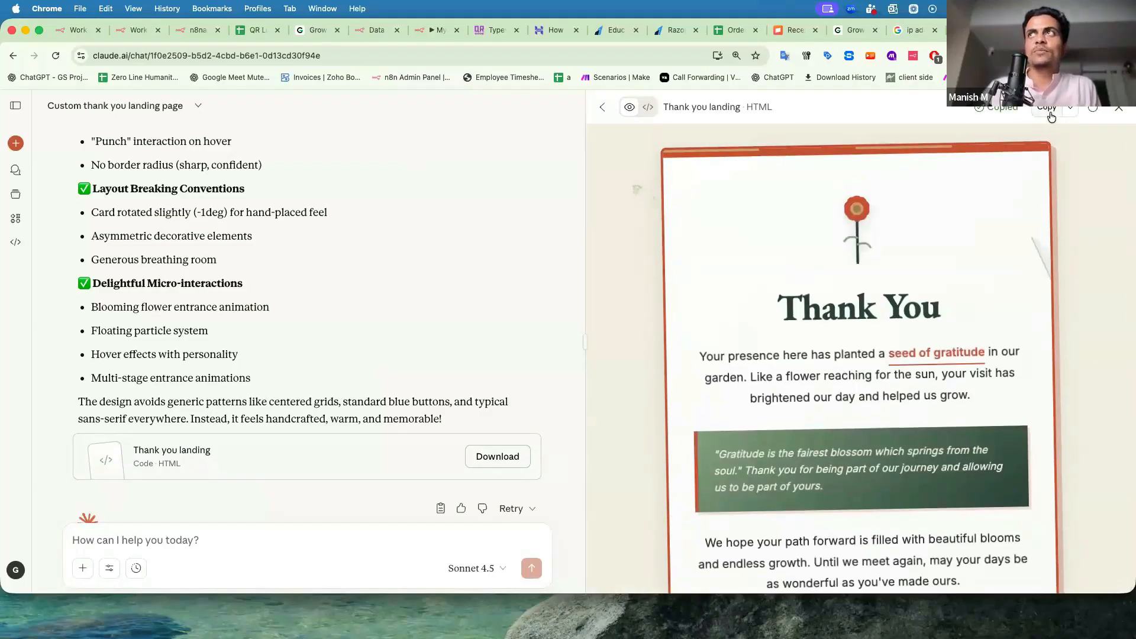
{"action": "left_click", "coordinate": [1069, 110]}
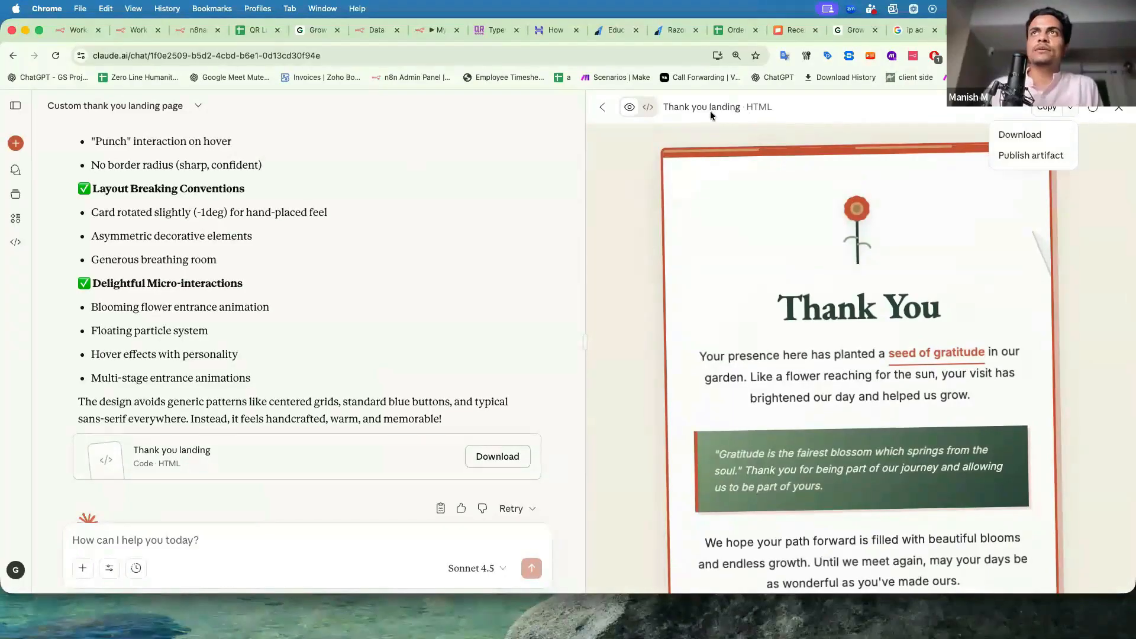
{"action": "left_click", "coordinate": [647, 113]}
{"action": "left_click", "coordinate": [647, 113]}
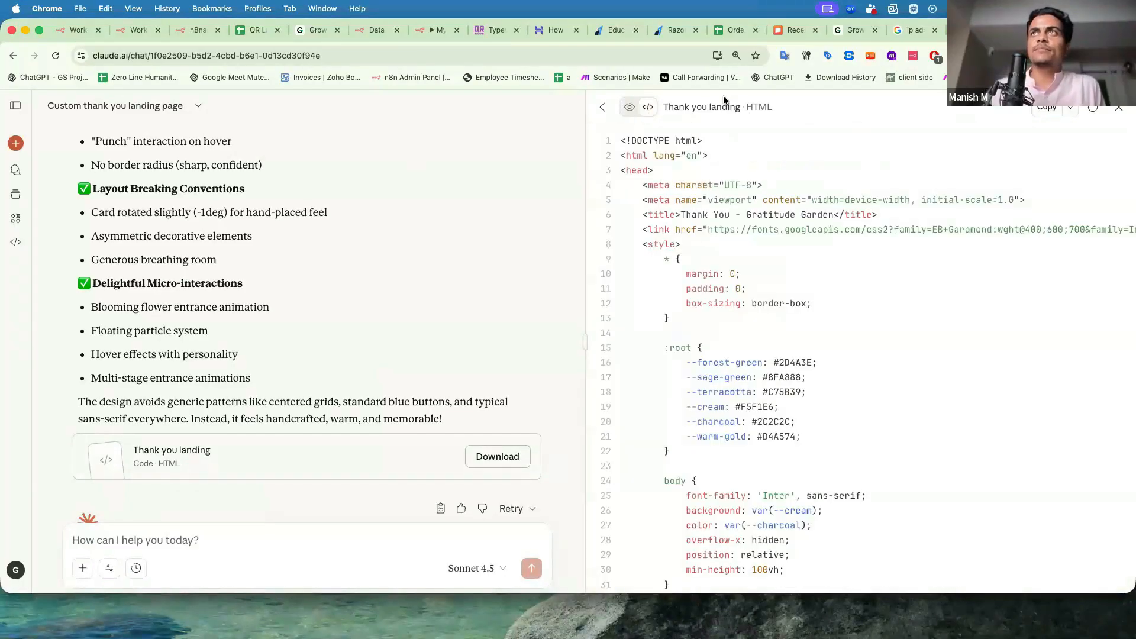
{"action": "left_click", "coordinate": [425, 36]}
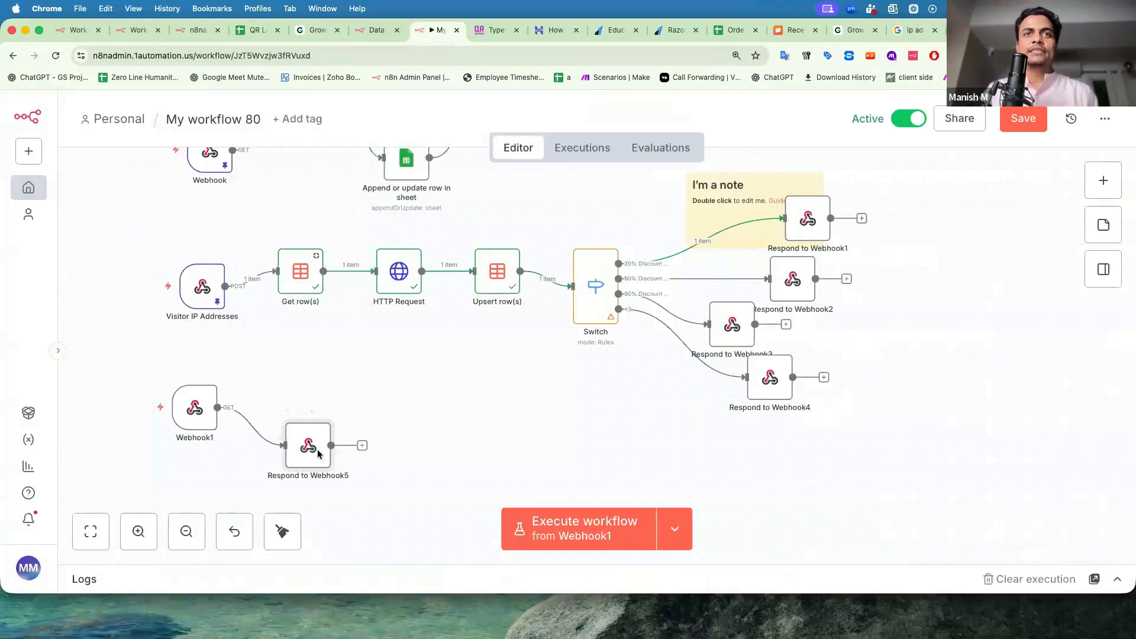
Paste the Thank You page HTML into Respond to Webhook5's Response Body as an expression.
{"action": "key", "text": "Return"}
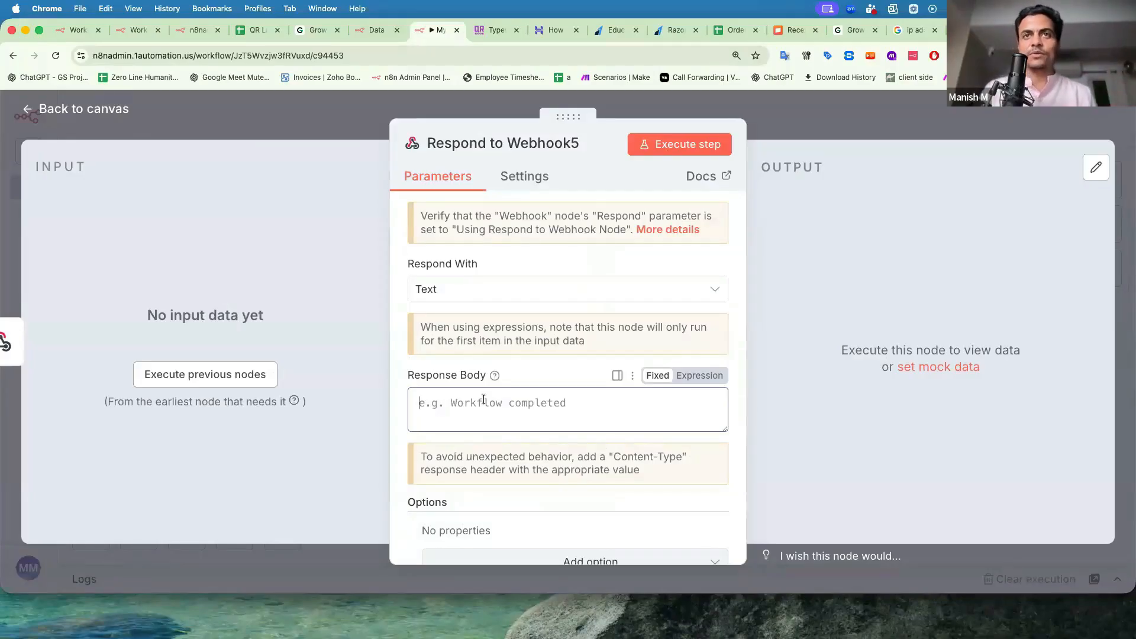
{"action": "key", "text": "super+v"}
{"action": "scroll", "coordinate": [483, 399], "scroll_direction": "up", "scroll_amount": 10}
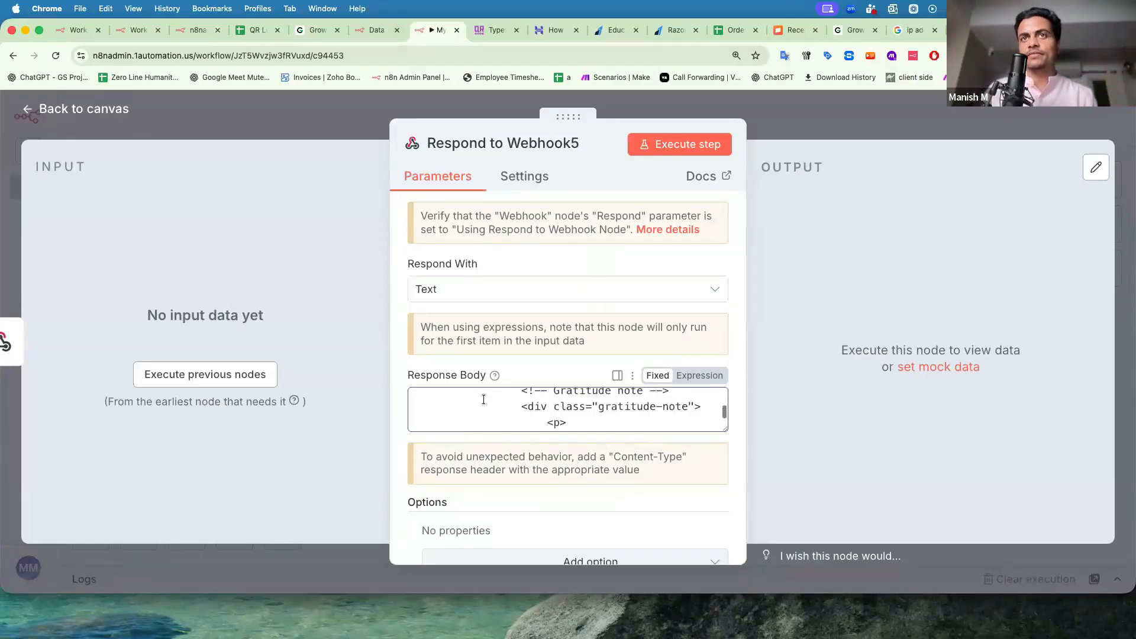
{"action": "scroll", "coordinate": [645, 392], "scroll_direction": "up", "scroll_amount": 3}
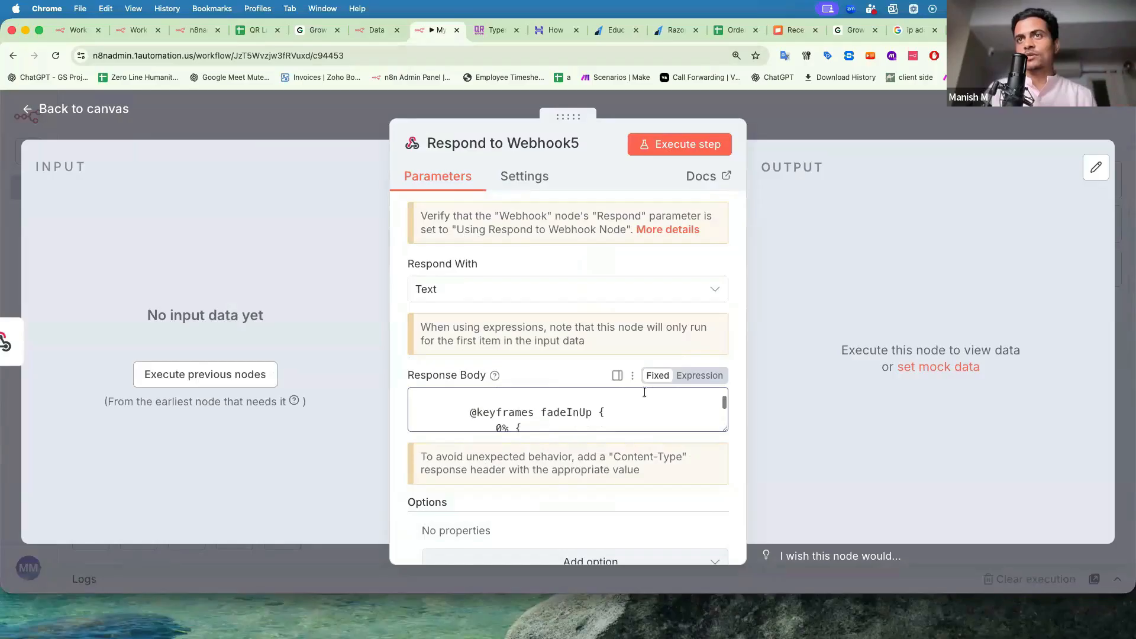
{"action": "left_click", "coordinate": [704, 376]}
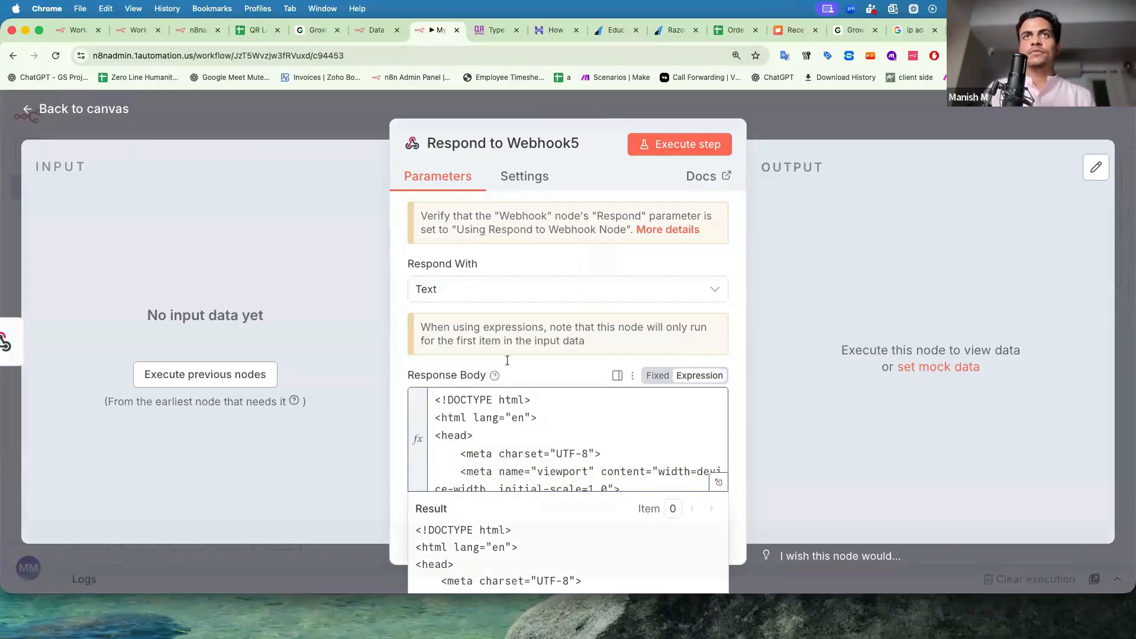
{"action": "left_click", "coordinate": [718, 482]}
{"action": "key", "text": "Escape"}
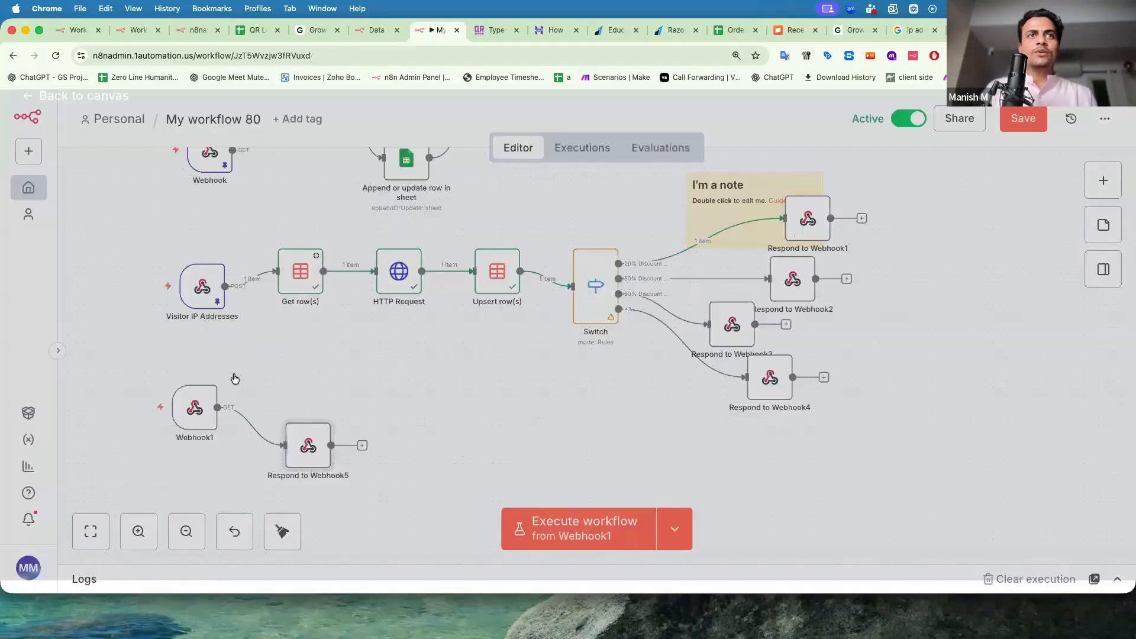
Copy Webhook1's production URL, save the workflow, and load that URL in a new tab.
{"action": "double_click", "coordinate": [198, 408]}
{"action": "left_click", "coordinate": [484, 240]}
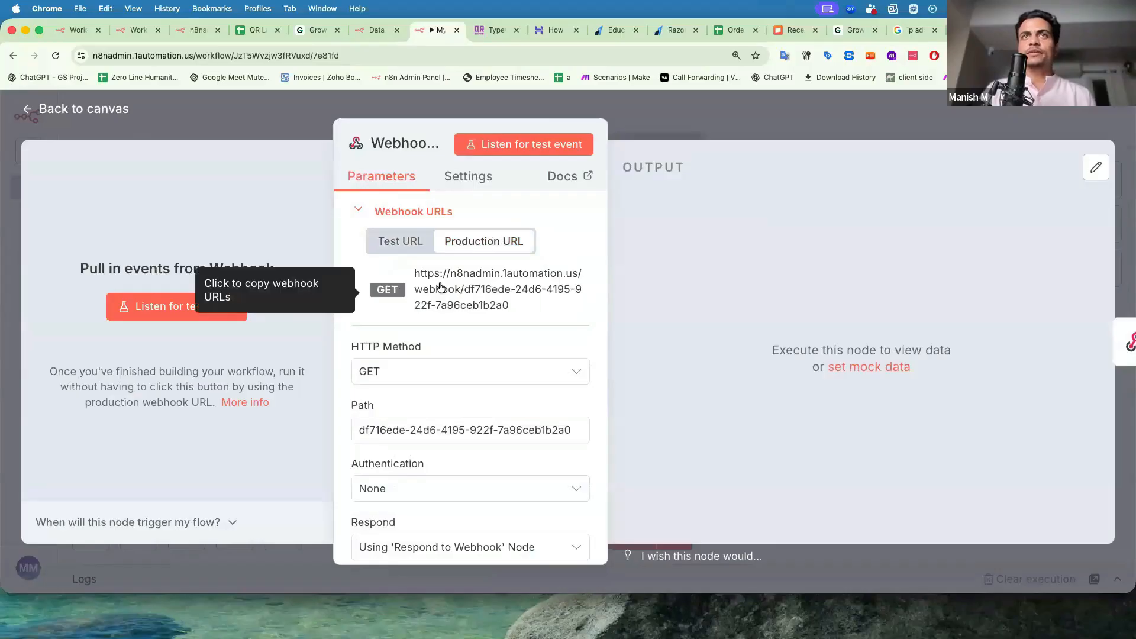
{"action": "left_click", "coordinate": [440, 288]}
{"action": "left_click", "coordinate": [312, 118]}
{"action": "left_click", "coordinate": [1020, 121]}
{"action": "key", "text": "super+t"}
{"action": "key", "text": "super+v"}
{"action": "key", "text": "Return"}
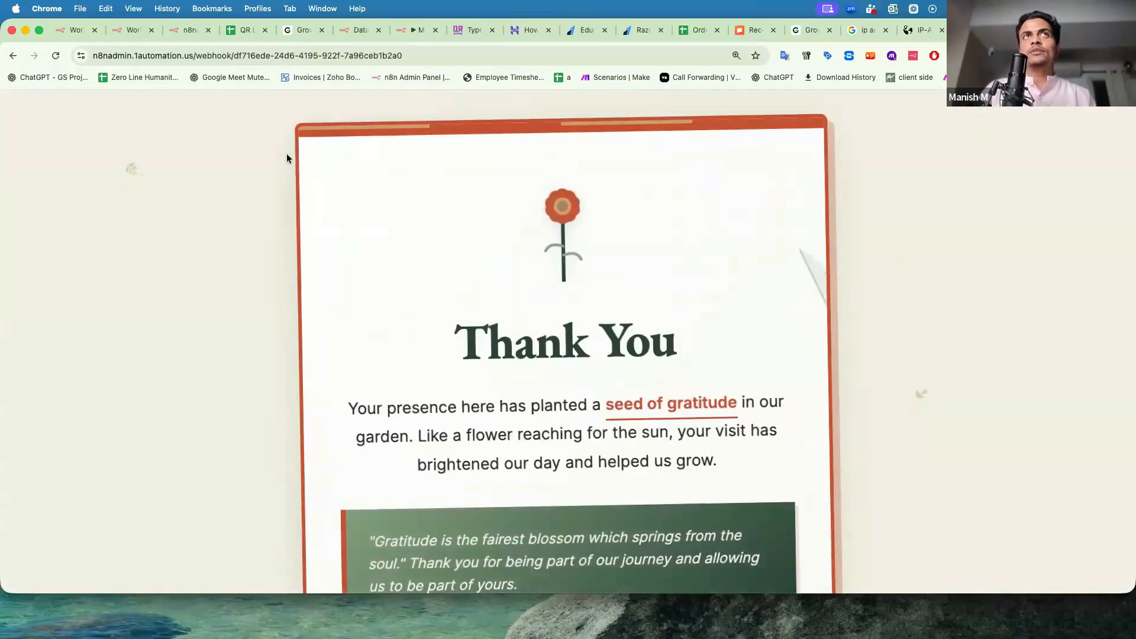
Scroll through the live Thank You page and reset the zoom to 100%.
{"action": "scroll", "coordinate": [323, 280], "scroll_direction": "down", "scroll_amount": 7}
{"action": "scroll", "coordinate": [343, 307], "scroll_direction": "up", "scroll_amount": 7}
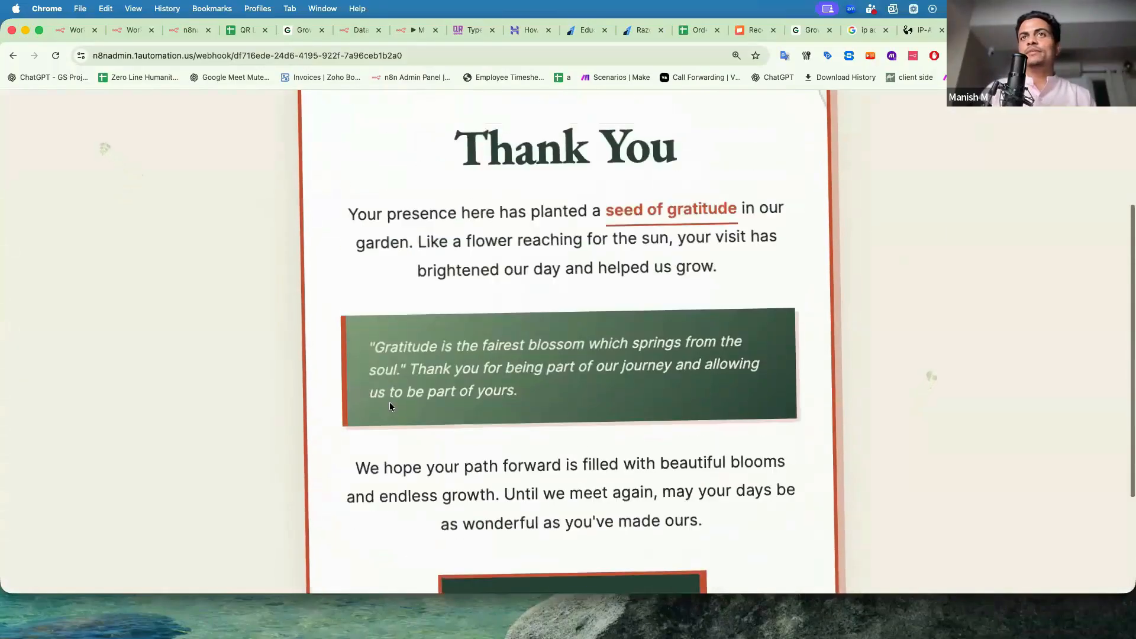
{"action": "scroll", "coordinate": [363, 249], "scroll_direction": "down", "scroll_amount": 3}
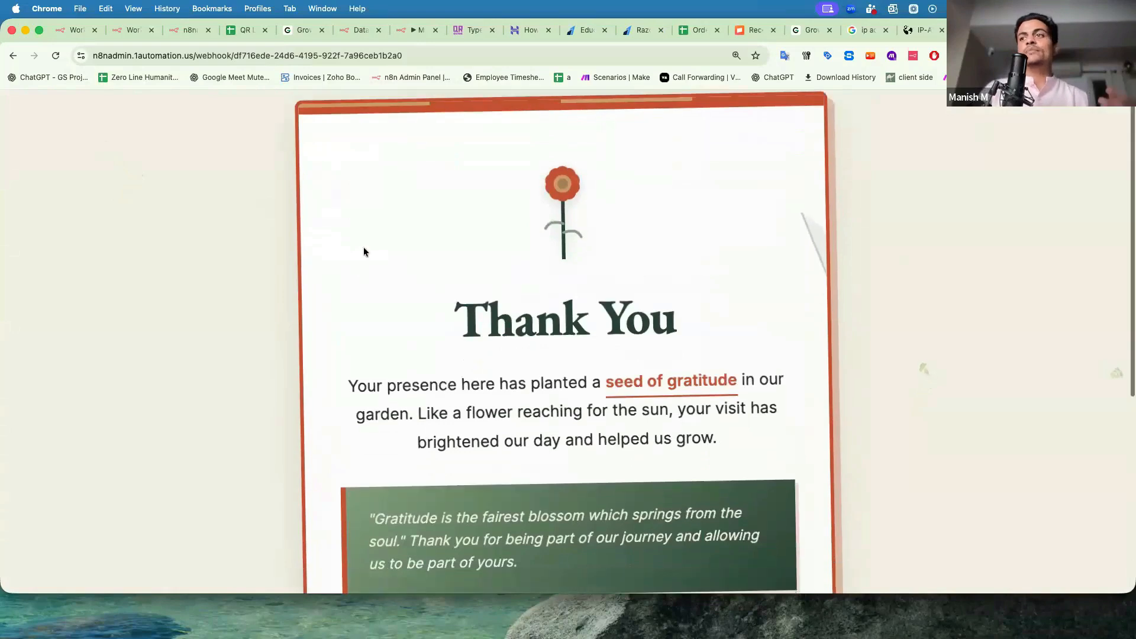
{"action": "scroll", "coordinate": [363, 250], "scroll_direction": "down", "scroll_amount": 5}
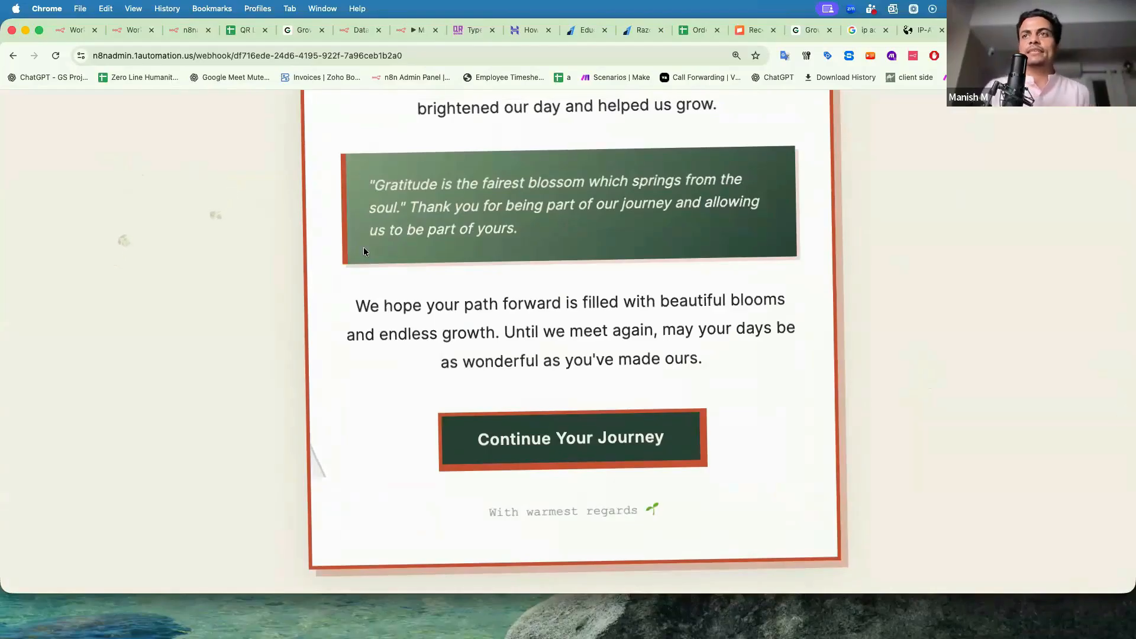
{"action": "scroll", "coordinate": [363, 252], "scroll_direction": "up", "scroll_amount": 6}
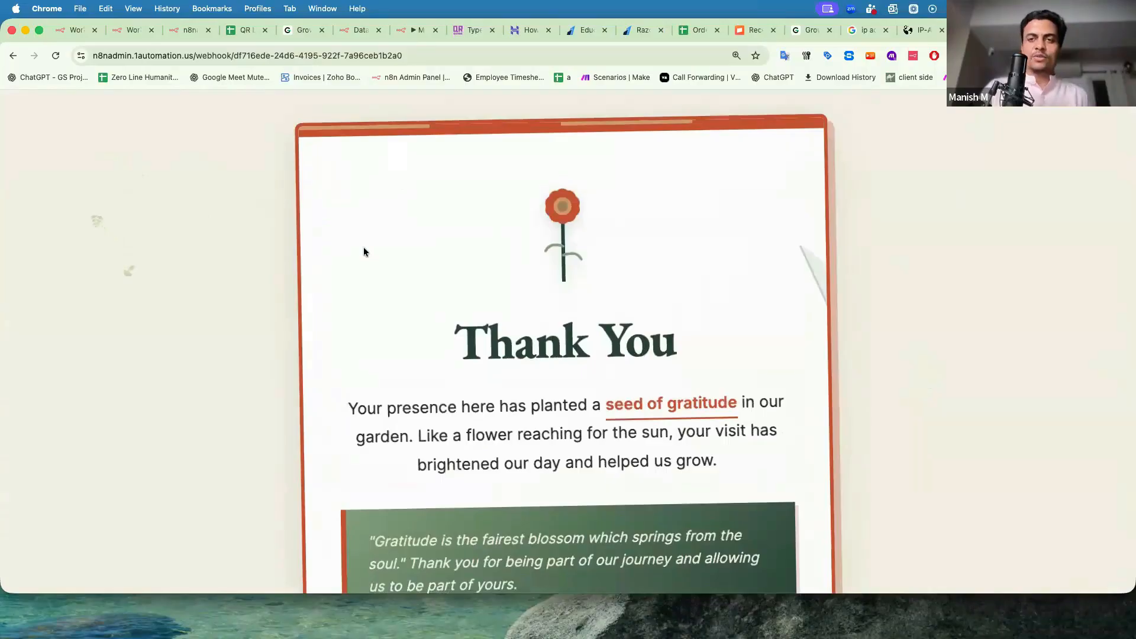
{"action": "key", "text": "super+minus"}
{"action": "key", "text": "super+minus"}
{"action": "key", "text": "super+minus"}
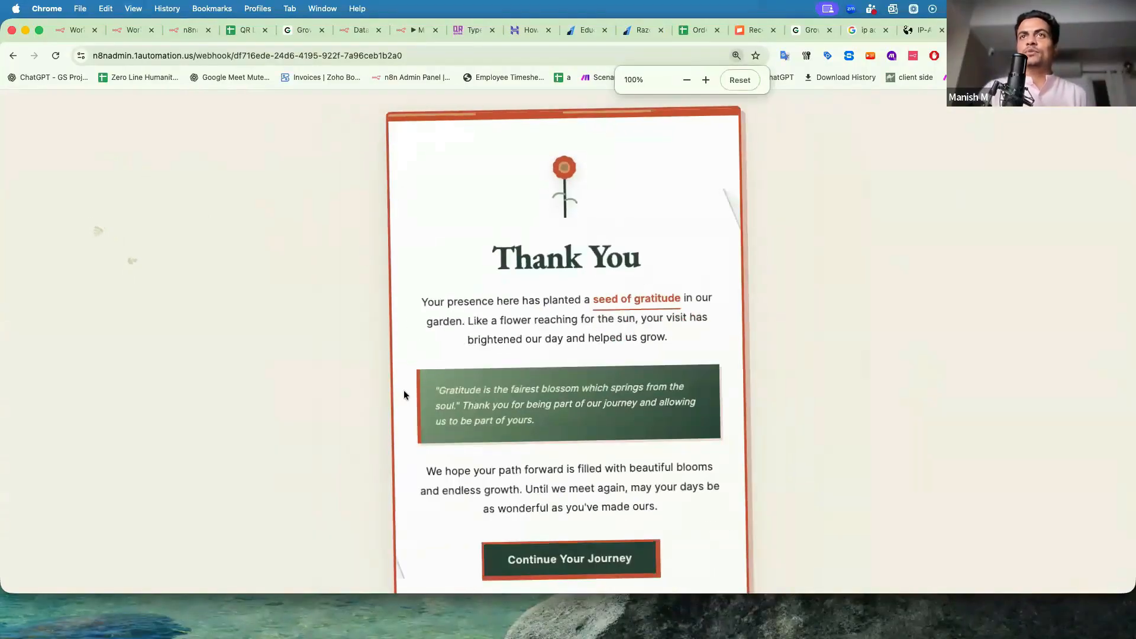
{"action": "scroll", "coordinate": [404, 393], "scroll_direction": "down", "scroll_amount": 2}
Reload the page, test the Continue Your Journey button, and return to the n8n tab.
{"action": "left_click", "coordinate": [317, 55]}
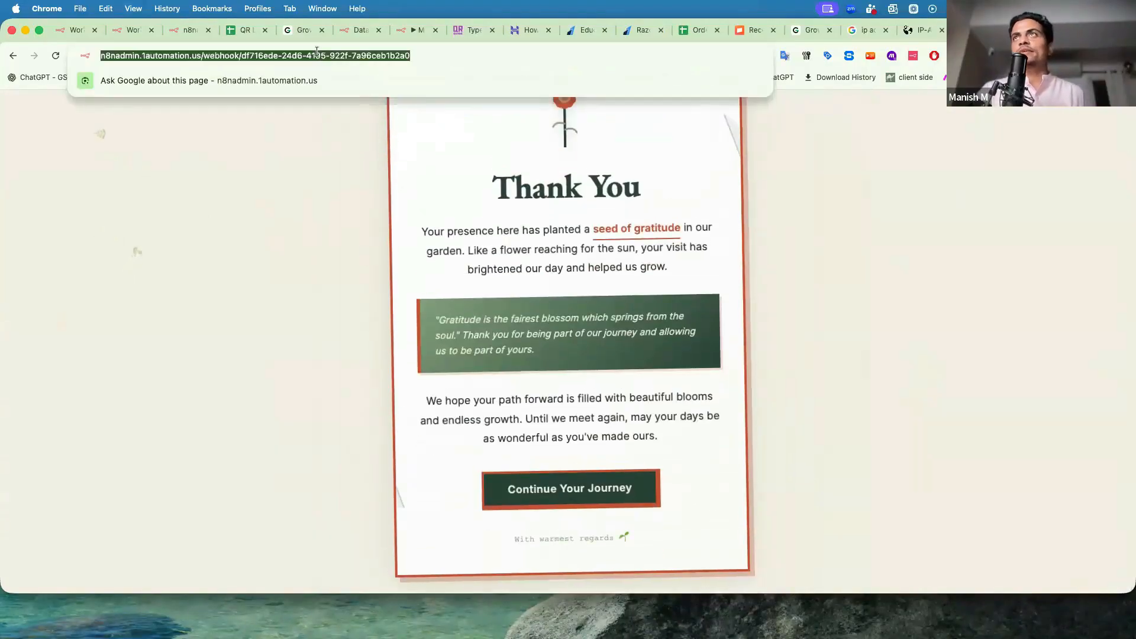
{"action": "key", "text": "Return"}
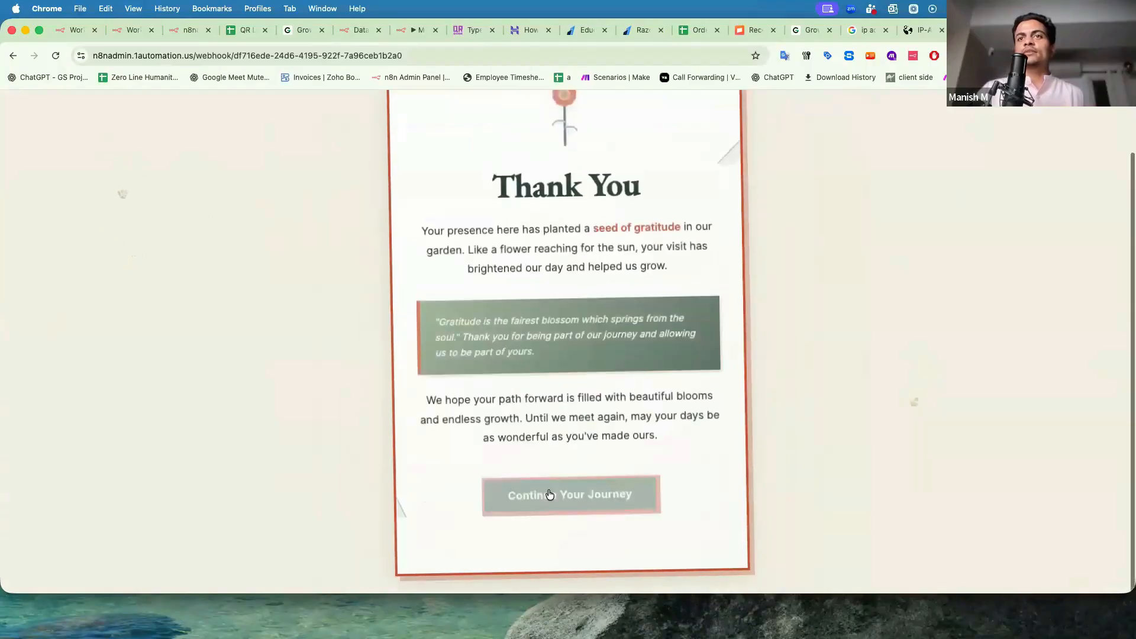
{"action": "left_click", "coordinate": [549, 495]}
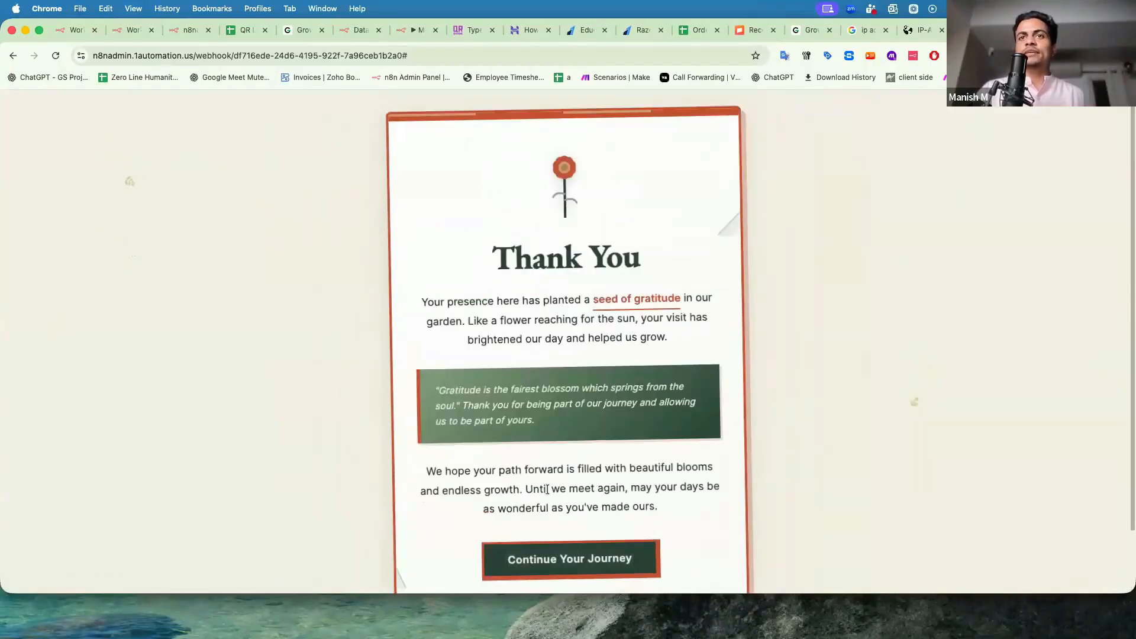
{"action": "scroll", "coordinate": [548, 488], "scroll_direction": "down", "scroll_amount": 2}
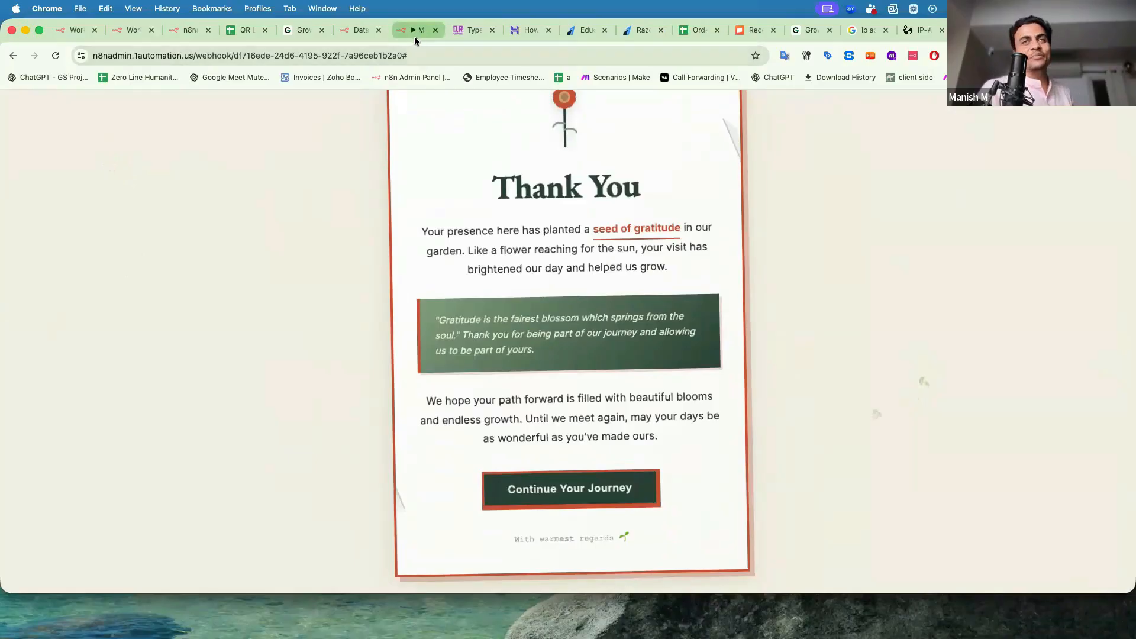
{"action": "scroll", "coordinate": [392, 225], "scroll_direction": "up", "scroll_amount": 2}
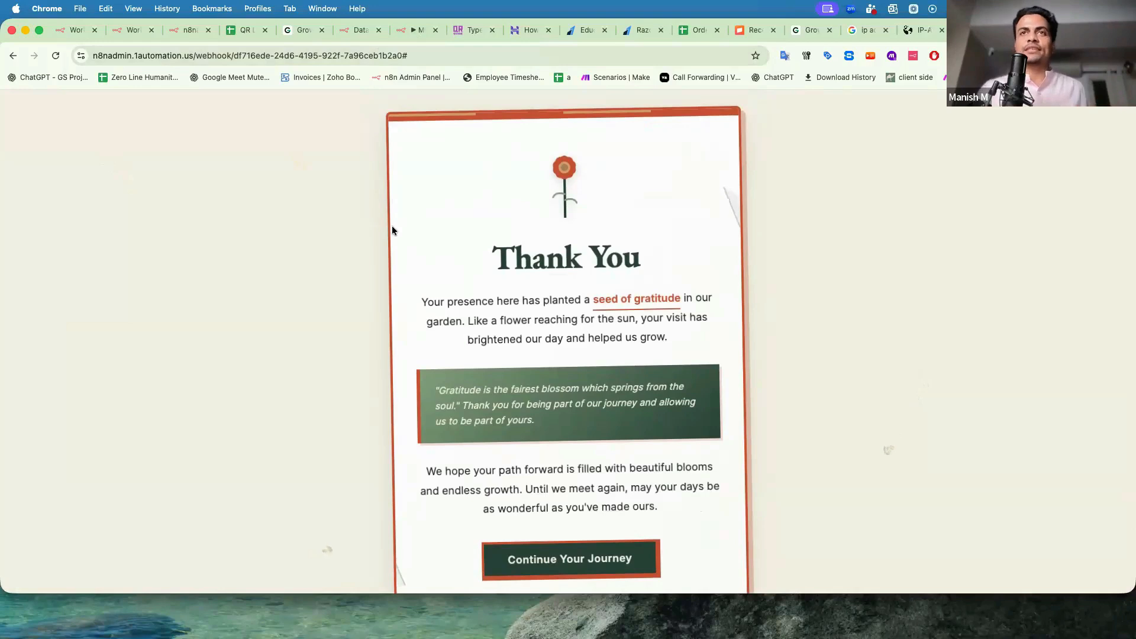
{"action": "left_click", "coordinate": [406, 29]}
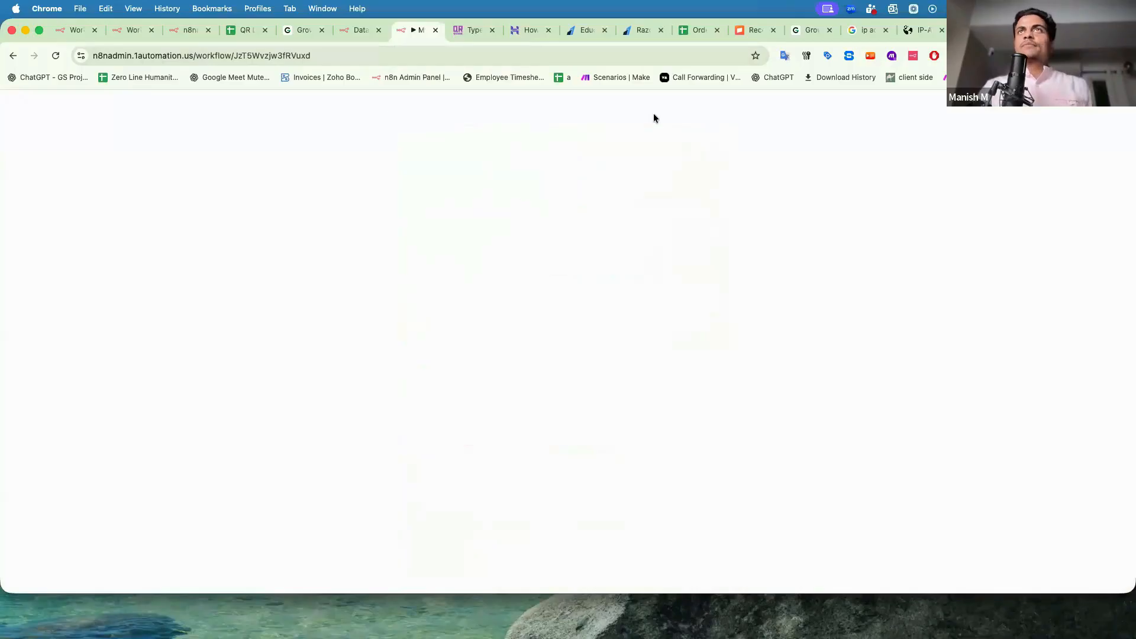
Send Claude 'I wanted to create a landing for warranty' to request a warranty claim registration page.
{"action": "left_click", "coordinate": [980, 30]}
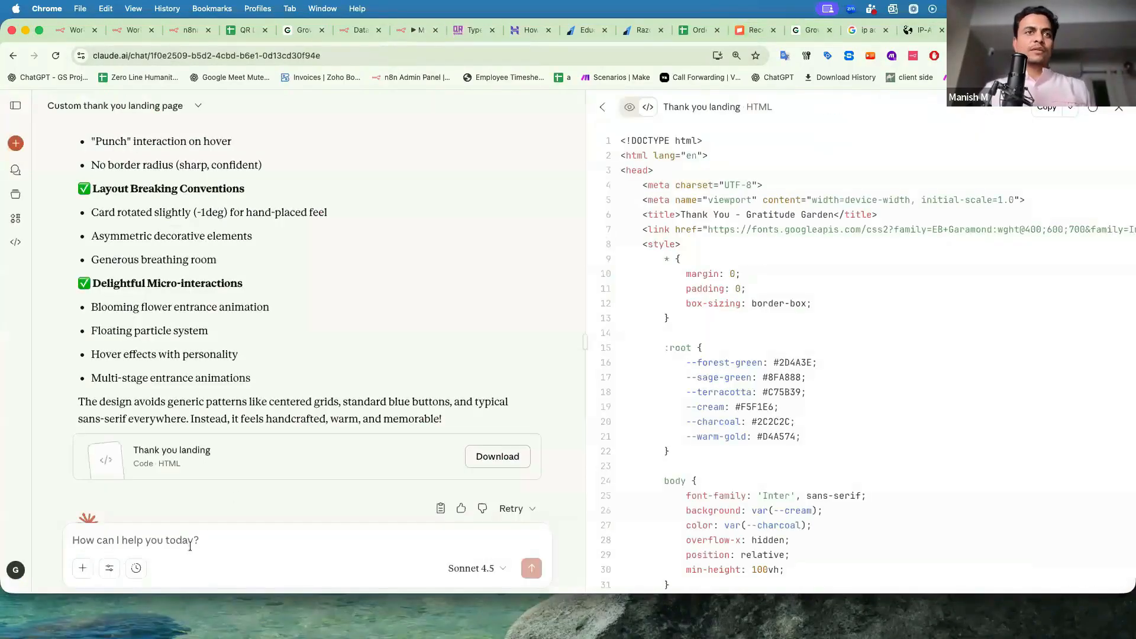
{"action": "type", "text": "I"}
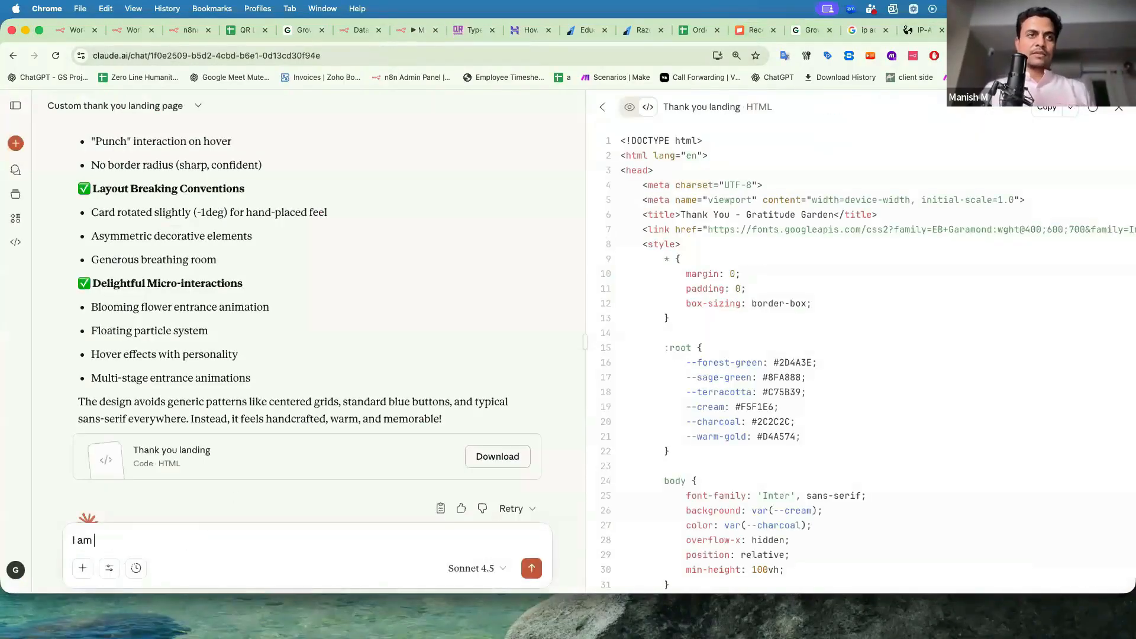
{"action": "type", "text": " wanted to create a landing for warranty claim registration help me build that in HTML fo"}
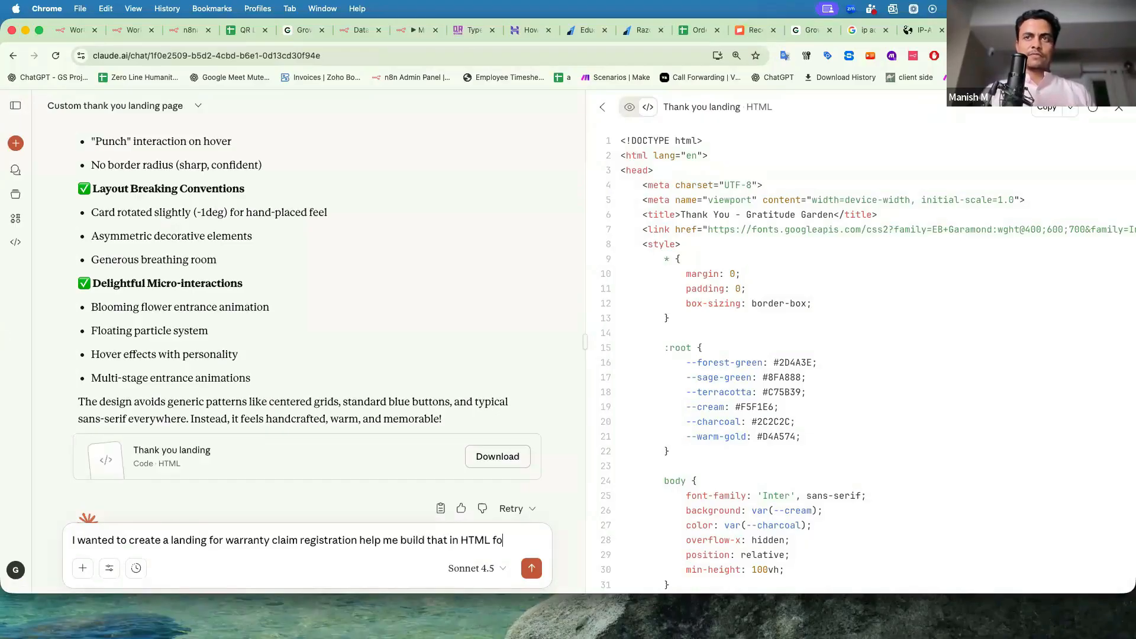
{"action": "key", "text": "shift+Return"}
{"action": "key", "text": "shift+Return"}
{"action": "type", "text": "or Product warranty checker"}
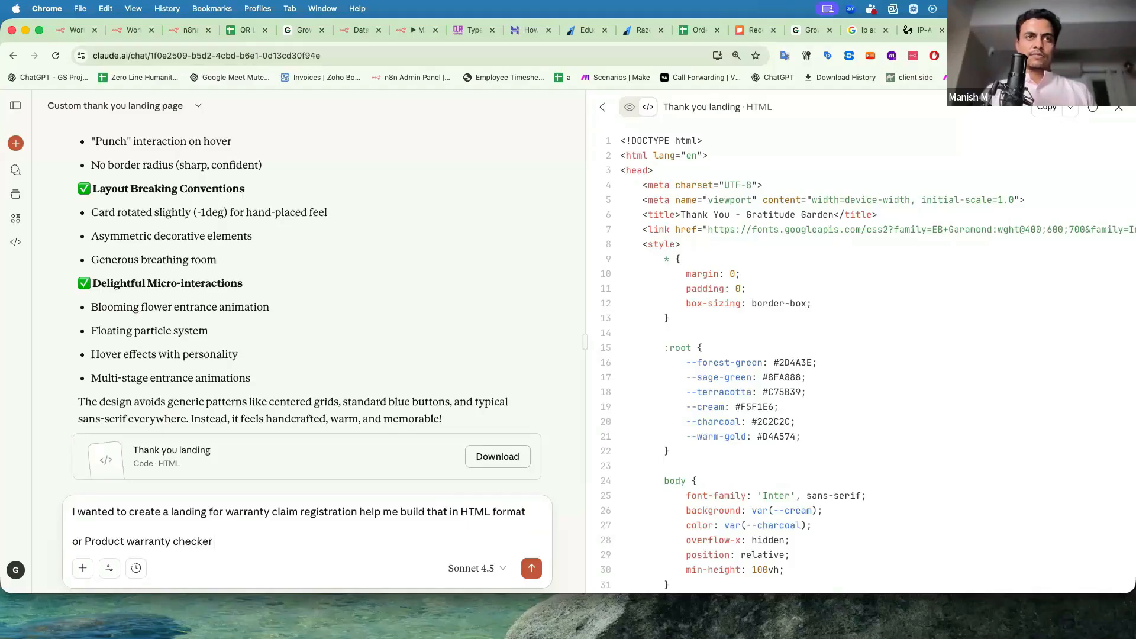
{"action": "key", "text": "super+shift+Left"}
{"action": "key", "text": "BackSpace"}
{"action": "key", "text": "BackSpace"}
{"action": "key", "text": "Return"}
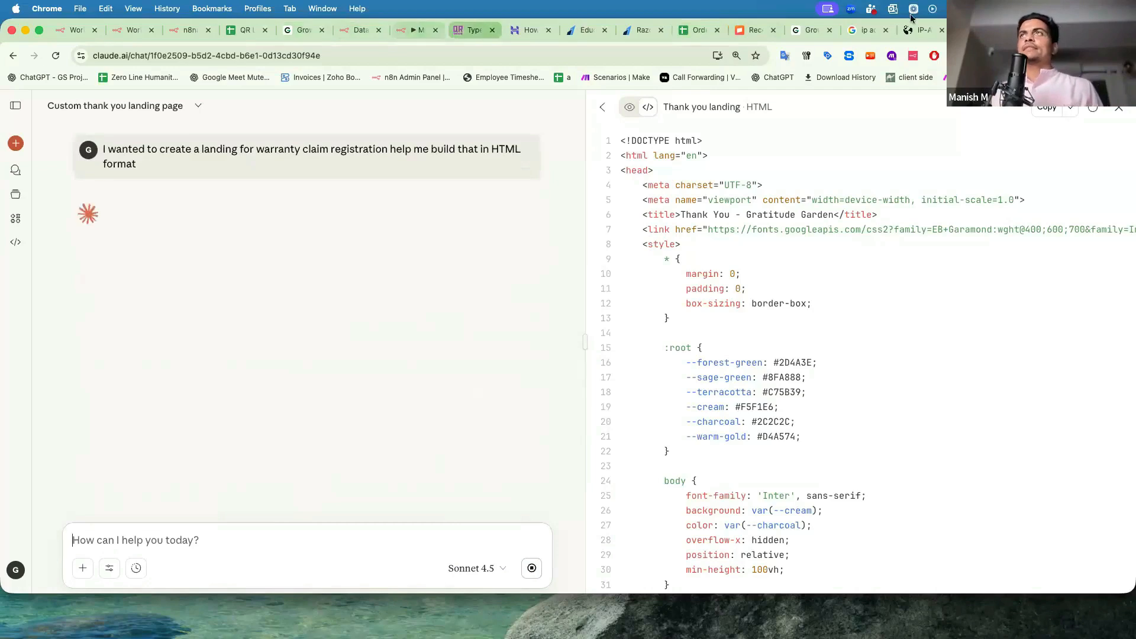
{"action": "left_click", "coordinate": [979, 32]}
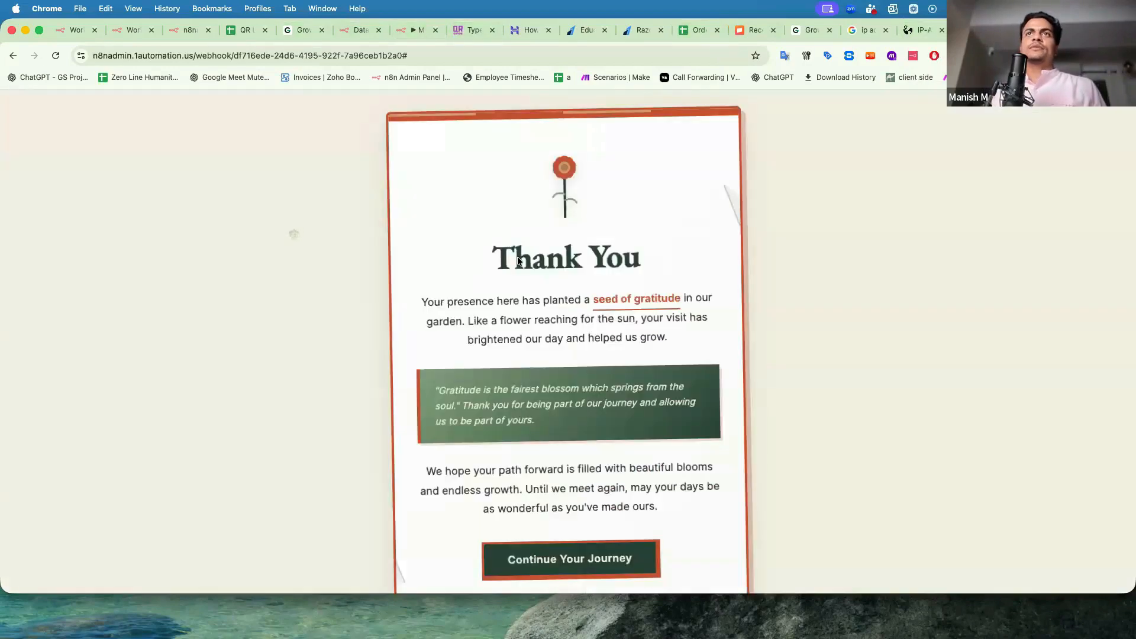
{"action": "scroll", "coordinate": [565, 333], "scroll_direction": "down", "scroll_amount": 2}
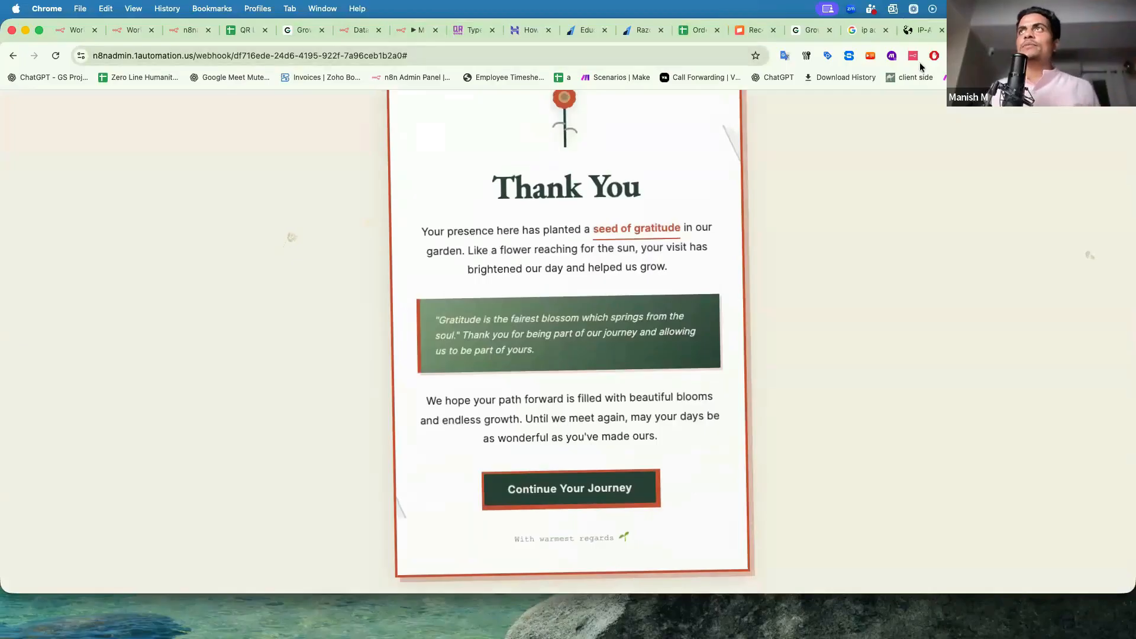
{"action": "left_click", "coordinate": [1035, 31]}
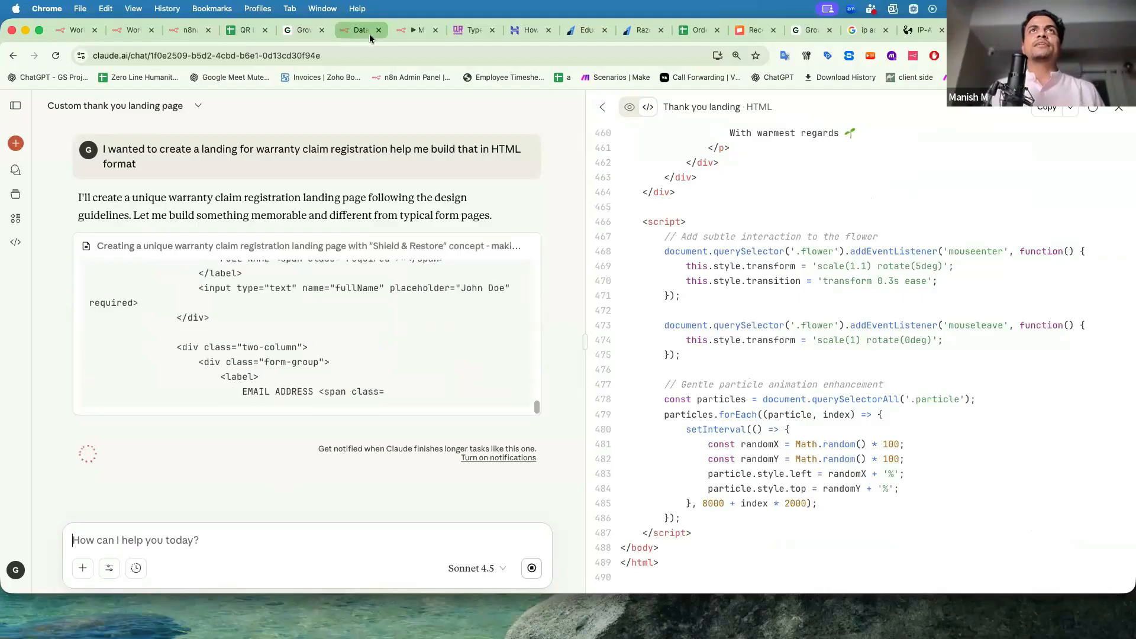
Leave Claude generating and move to the n8n My workflow 80 tab.
{"action": "key", "text": "ctrl+Tab"}
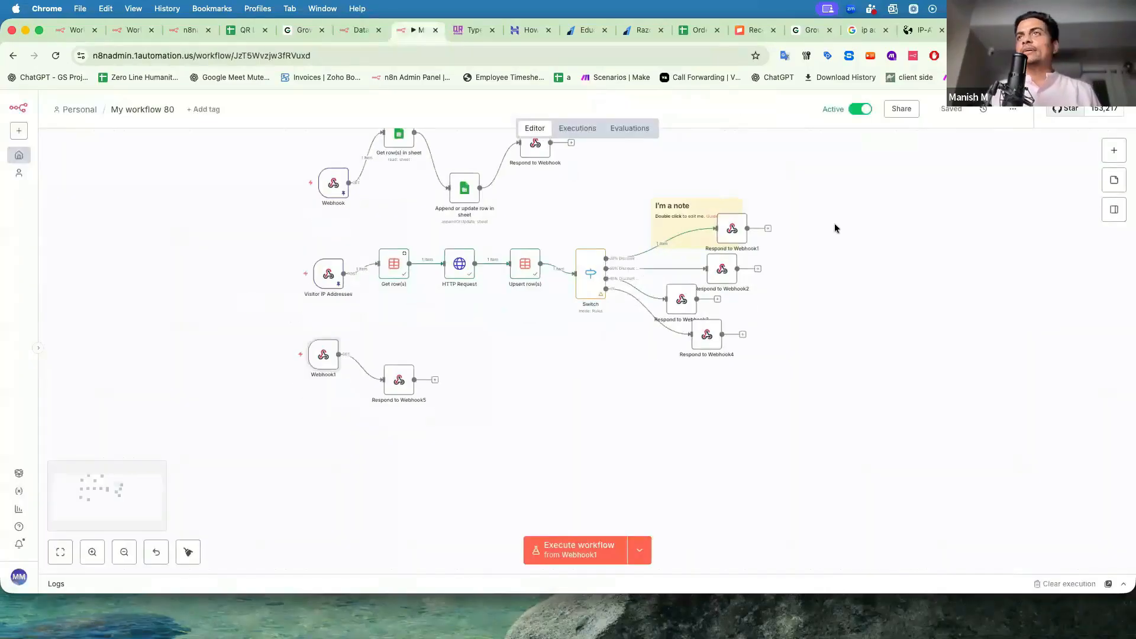
Tidy the canvas by shifting the Respond to Webhook5 node into place.
{"action": "left_click", "coordinate": [1113, 210]}
{"action": "key", "text": "Tab"}
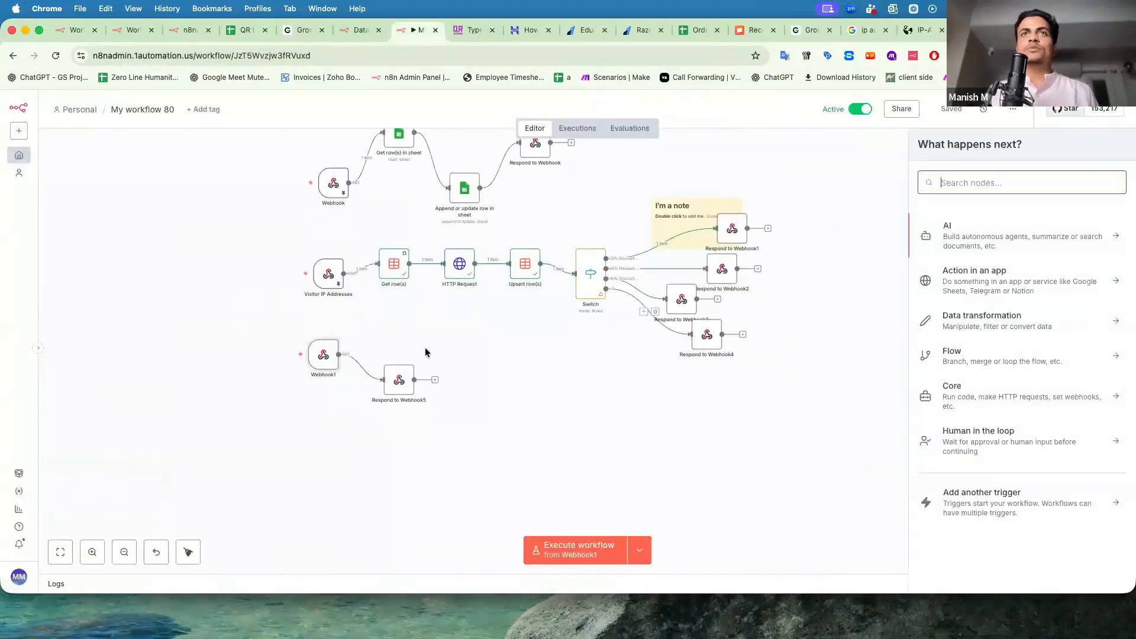
{"action": "scroll", "coordinate": [425, 352], "scroll_direction": "up", "scroll_amount": 5}
{"action": "scroll", "coordinate": [425, 353], "scroll_direction": "down", "scroll_amount": 3}
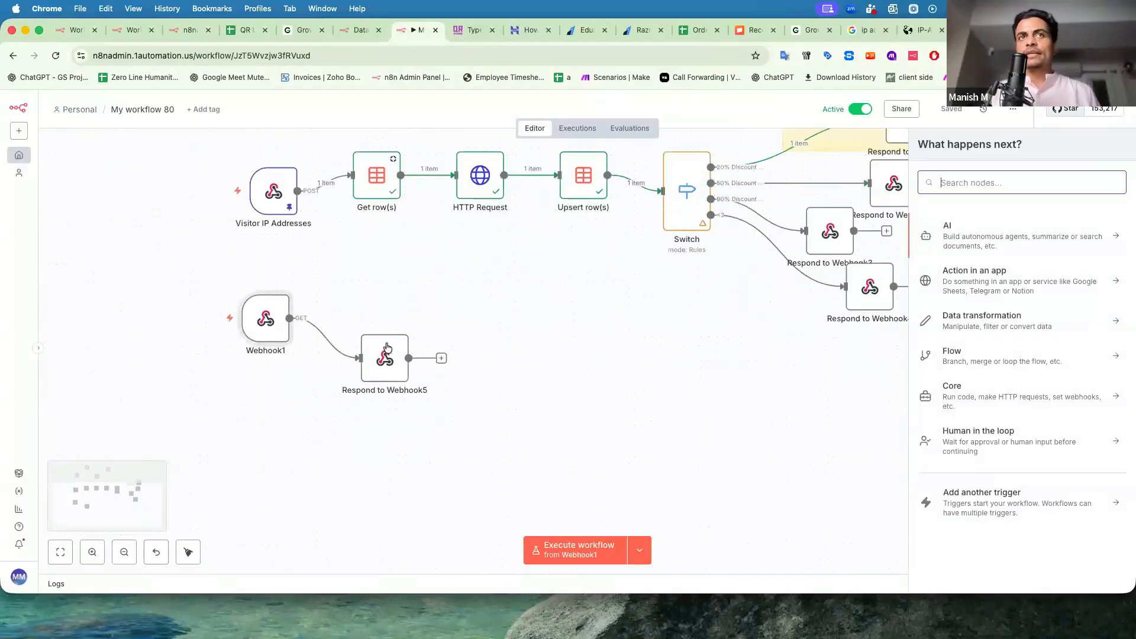
{"action": "left_click_drag", "start_coordinate": [382, 346], "coordinate": [414, 354]}
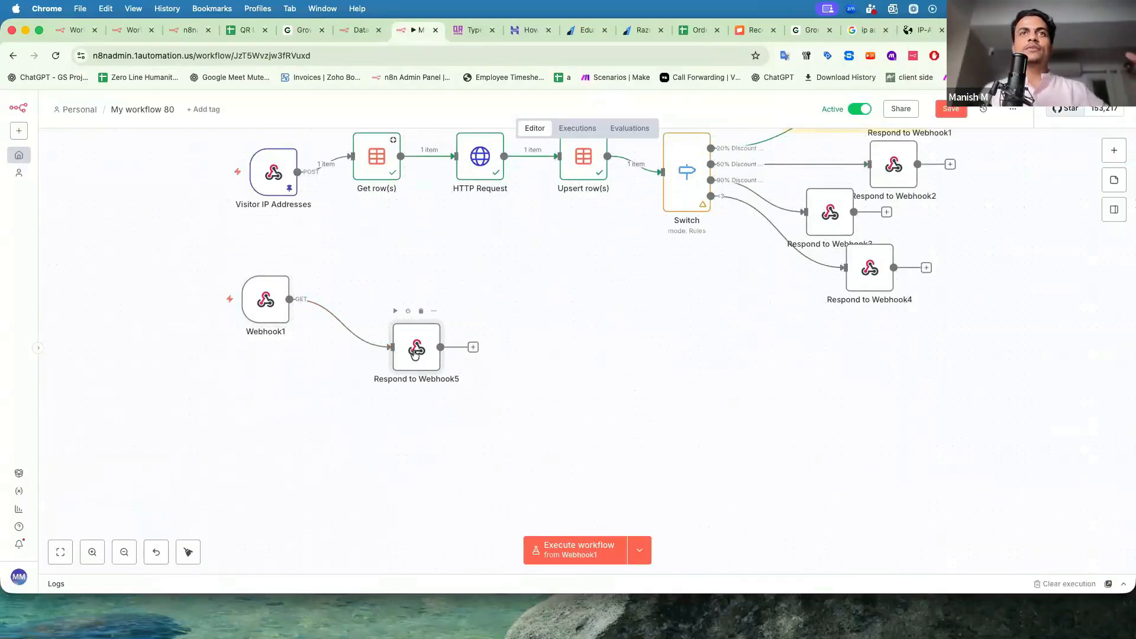
{"action": "left_click_drag", "start_coordinate": [398, 351], "coordinate": [382, 351]}
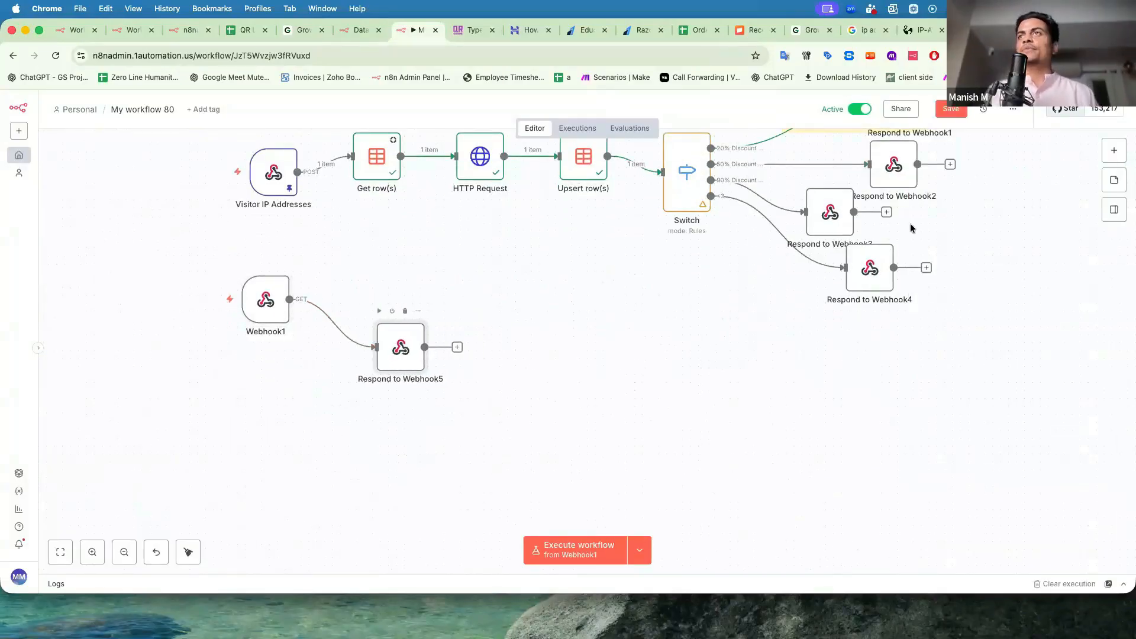
Add another On webhook call trigger and copy its production URL.
{"action": "left_click", "coordinate": [1119, 158]}
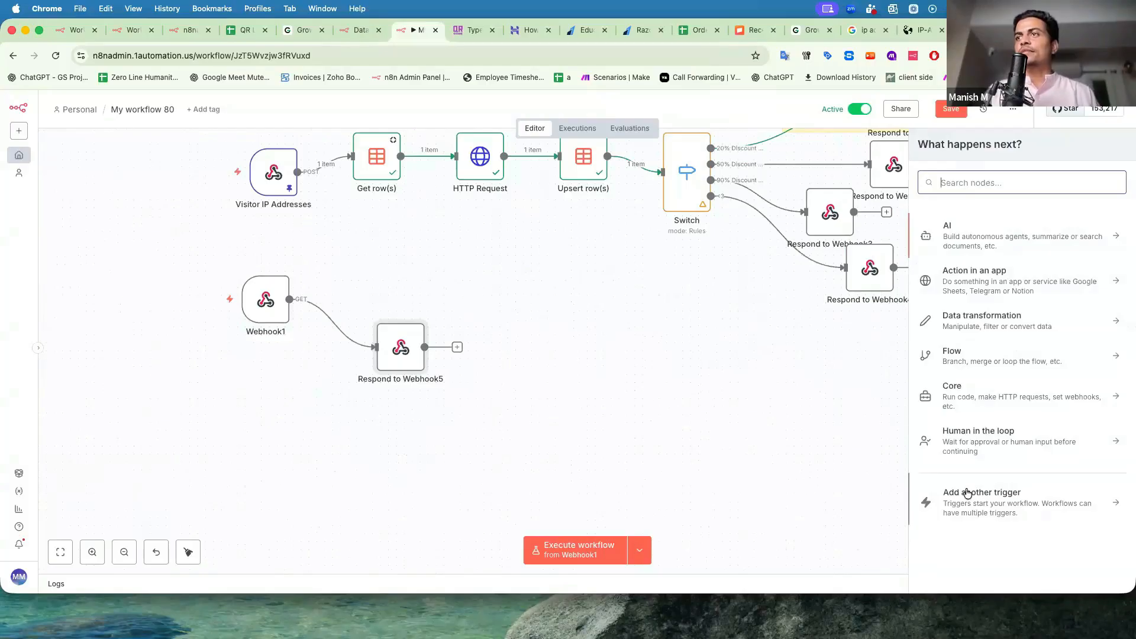
{"action": "left_click", "coordinate": [972, 500]}
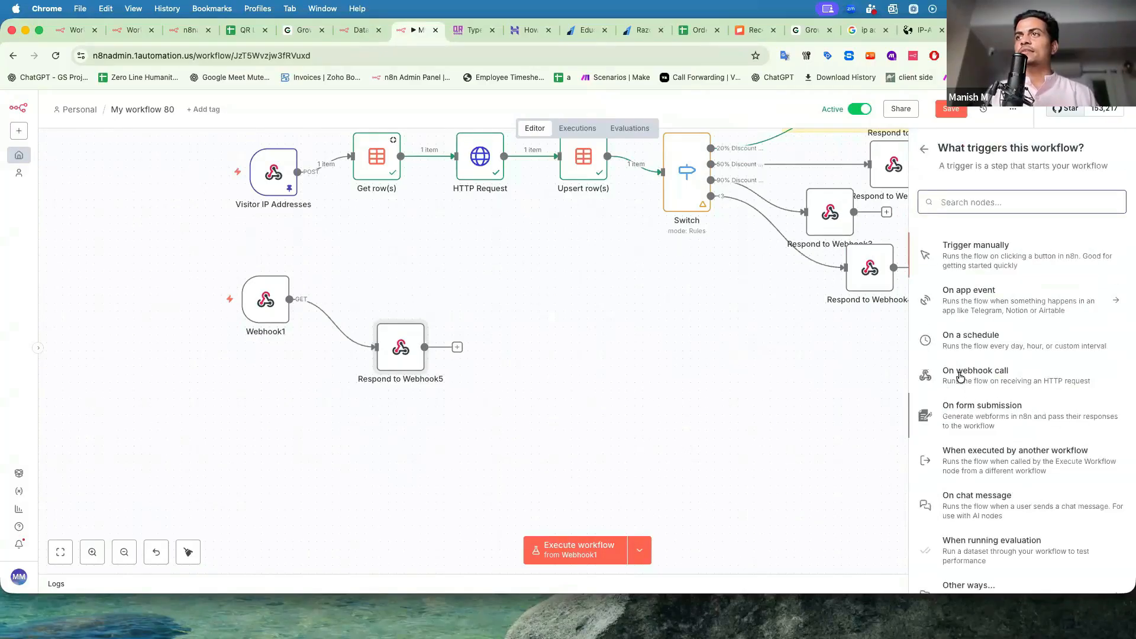
{"action": "left_click", "coordinate": [937, 375]}
{"action": "left_click", "coordinate": [423, 191]}
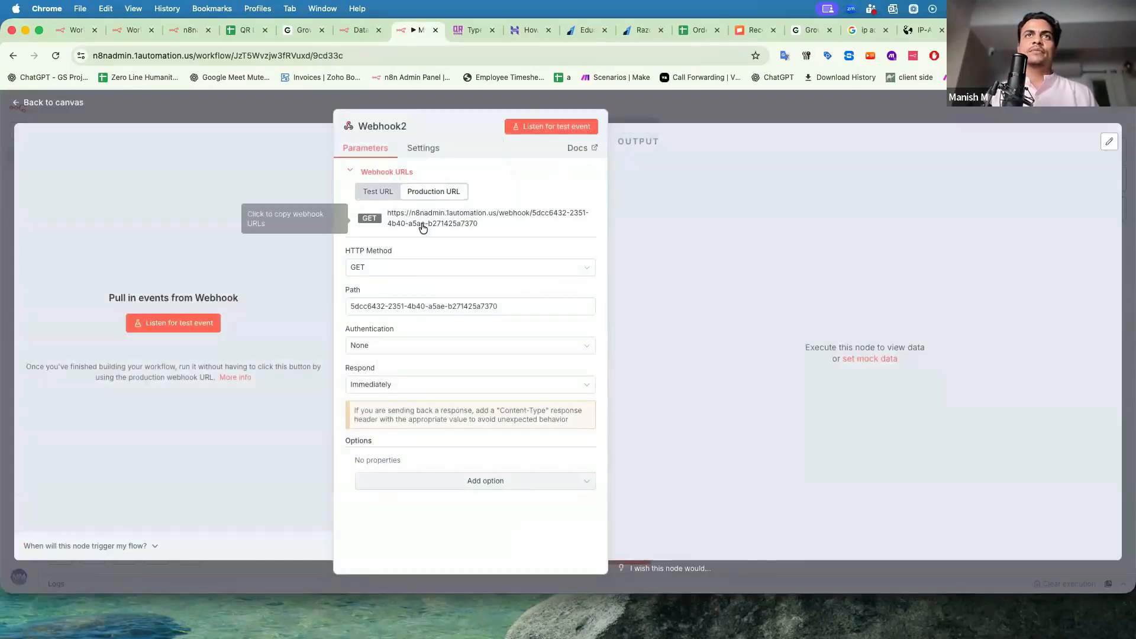
{"action": "left_click", "coordinate": [424, 222]}
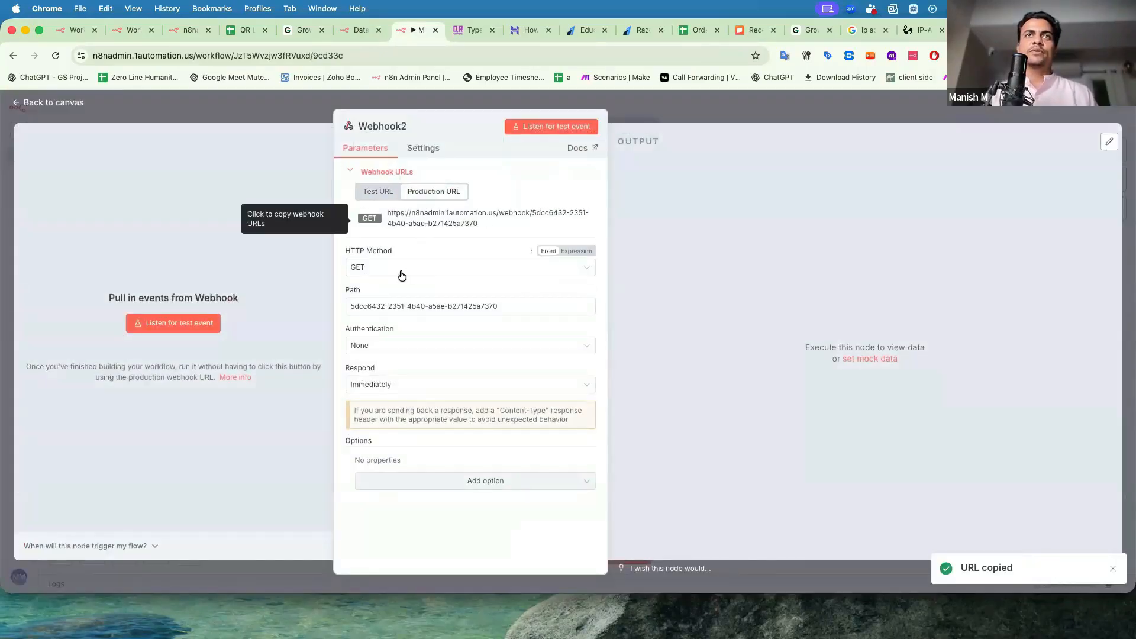
{"action": "left_click", "coordinate": [282, 114]}
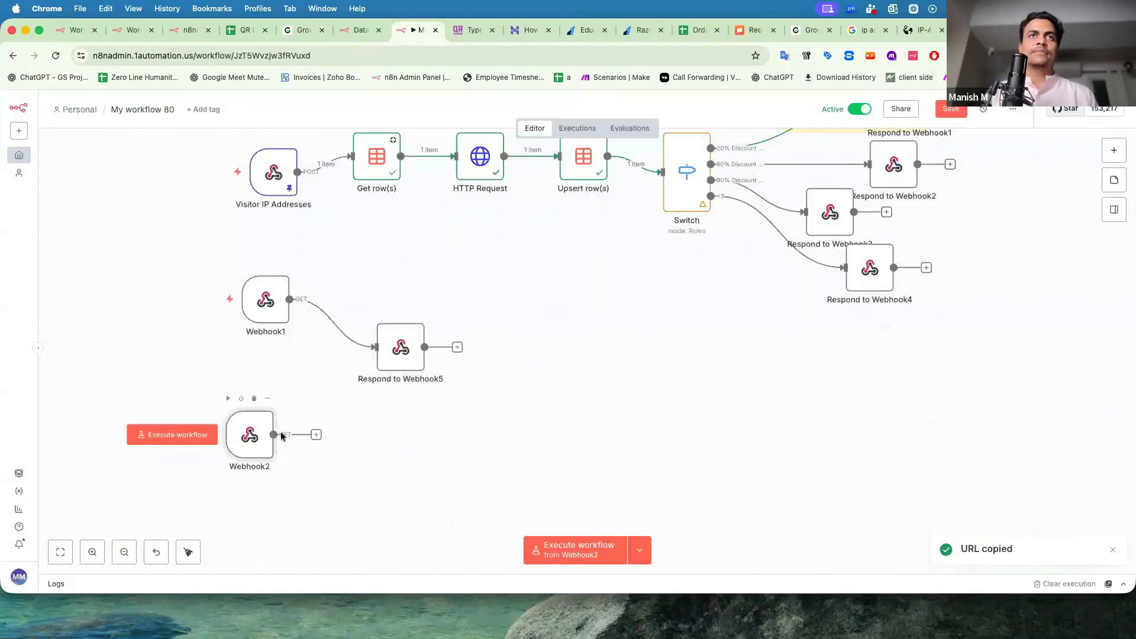
Rename Webhook1 to 'Warranty Registration Page' and Webhook2 to 'Claim Info'.
{"action": "right_click", "coordinate": [275, 325]}
{"action": "left_click", "coordinate": [298, 366]}
{"action": "type", "text": "Warranr"}
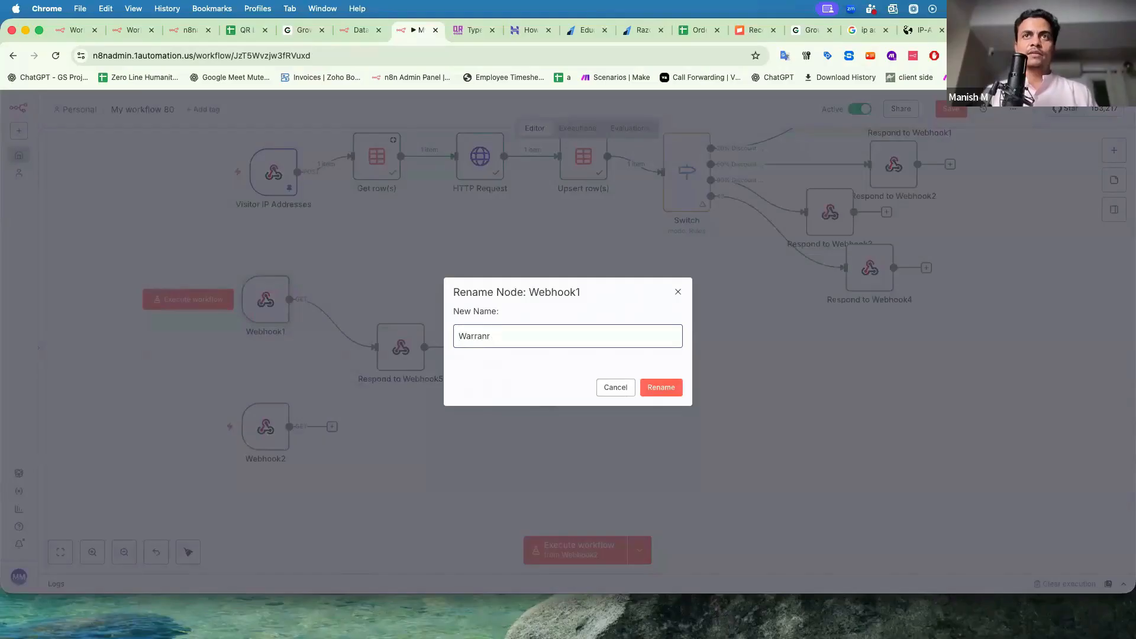
{"action": "key", "text": "BackSpace"}
{"action": "type", "text": "ty Registration Pae"}
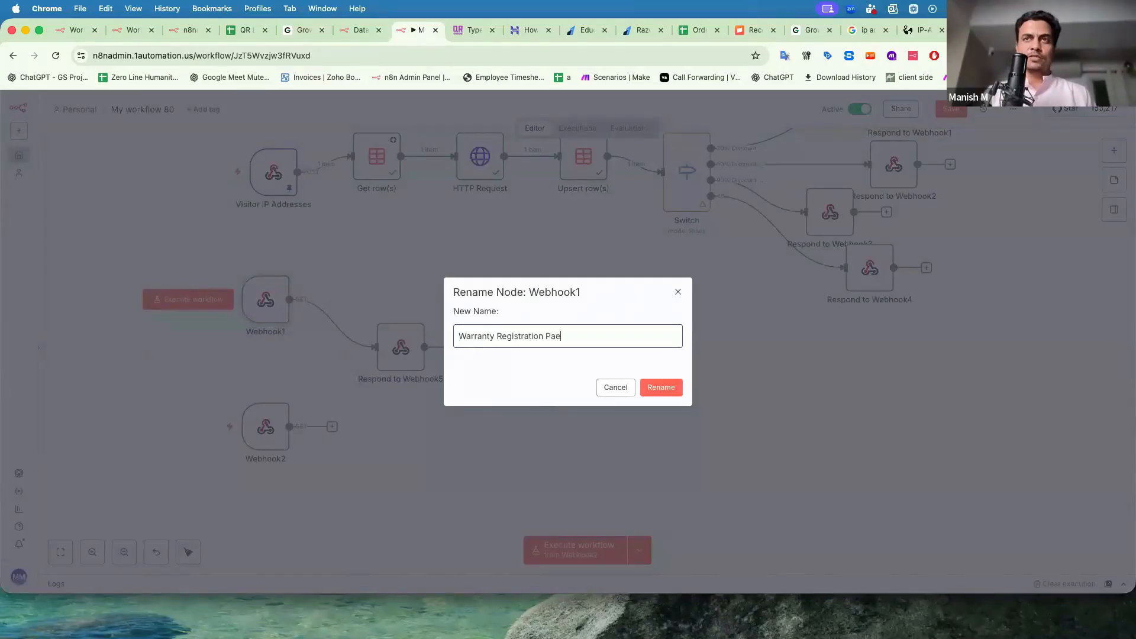
{"action": "key", "text": "BackSpace"}
{"action": "type", "text": "ge"}
{"action": "key", "text": "Return"}
{"action": "right_click", "coordinate": [262, 433]}
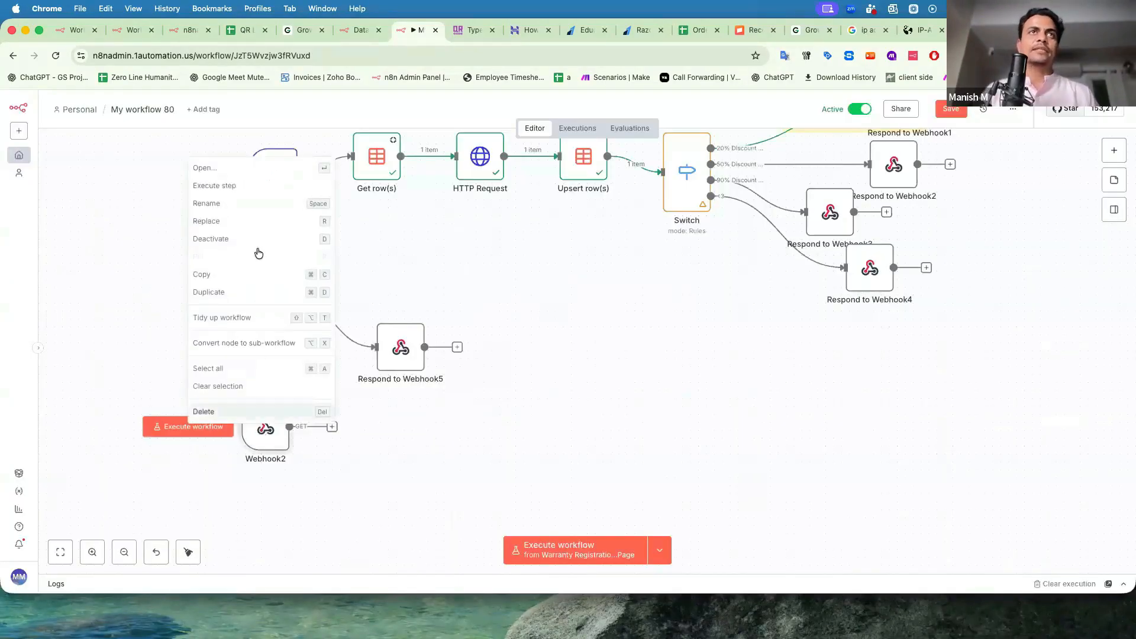
{"action": "left_click", "coordinate": [234, 203]}
{"action": "type", "text": "Claim Info"}
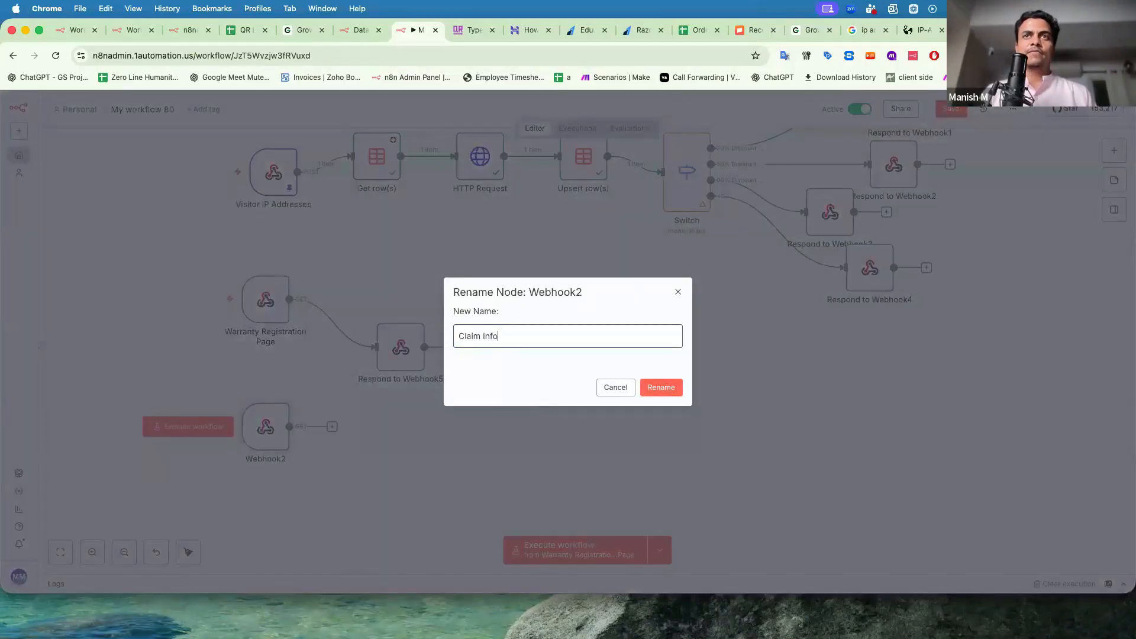
{"action": "left_click", "coordinate": [663, 387]}
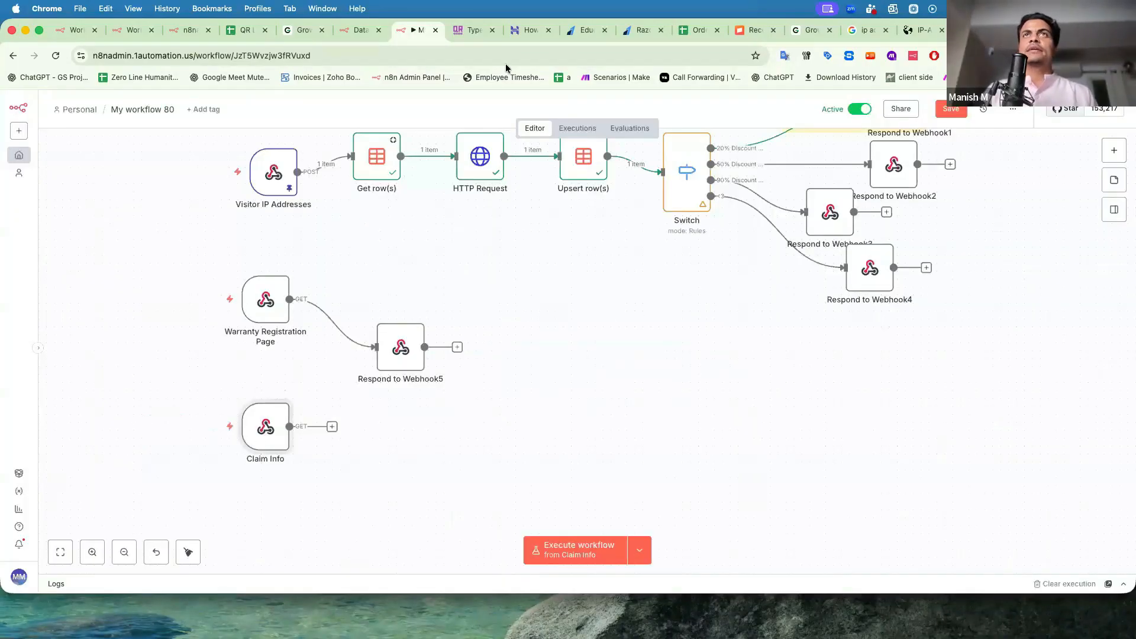
{"action": "left_click", "coordinate": [987, 30]}
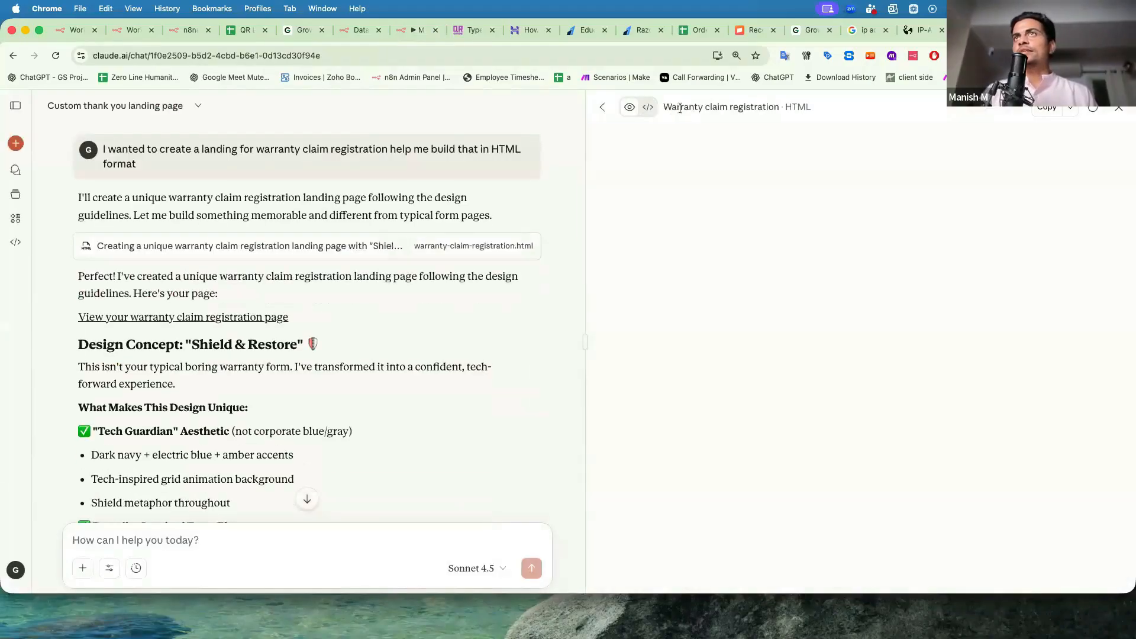
Ask Claude to send the form's output to the pasted n8n webhook URL.
{"action": "scroll", "coordinate": [756, 324], "scroll_direction": "down", "scroll_amount": 10}
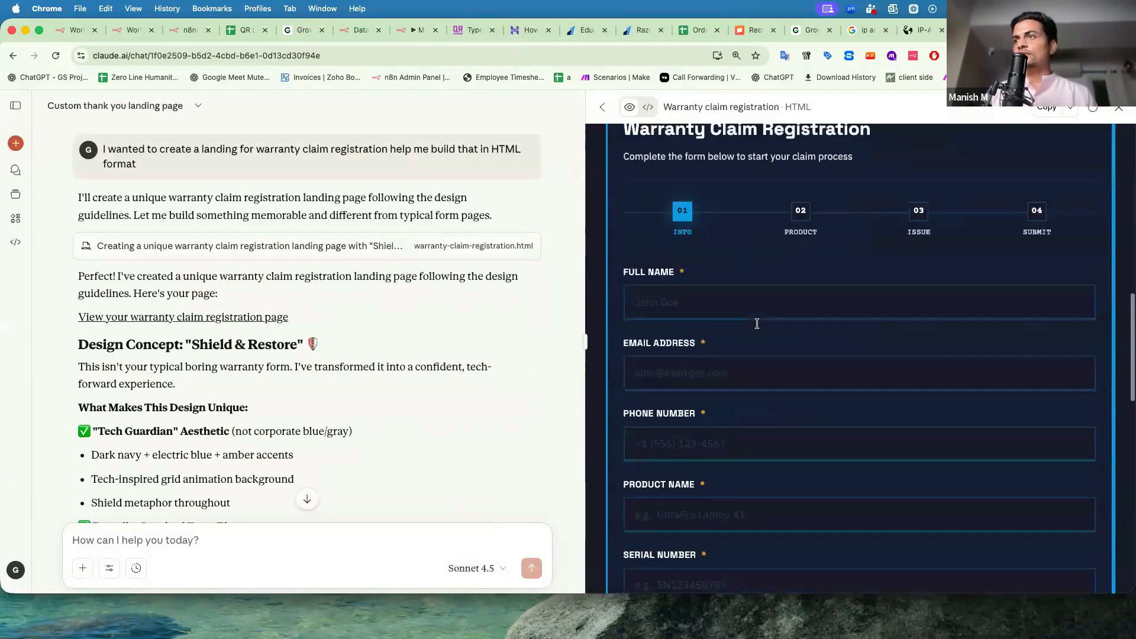
{"action": "scroll", "coordinate": [757, 323], "scroll_direction": "up", "scroll_amount": 3}
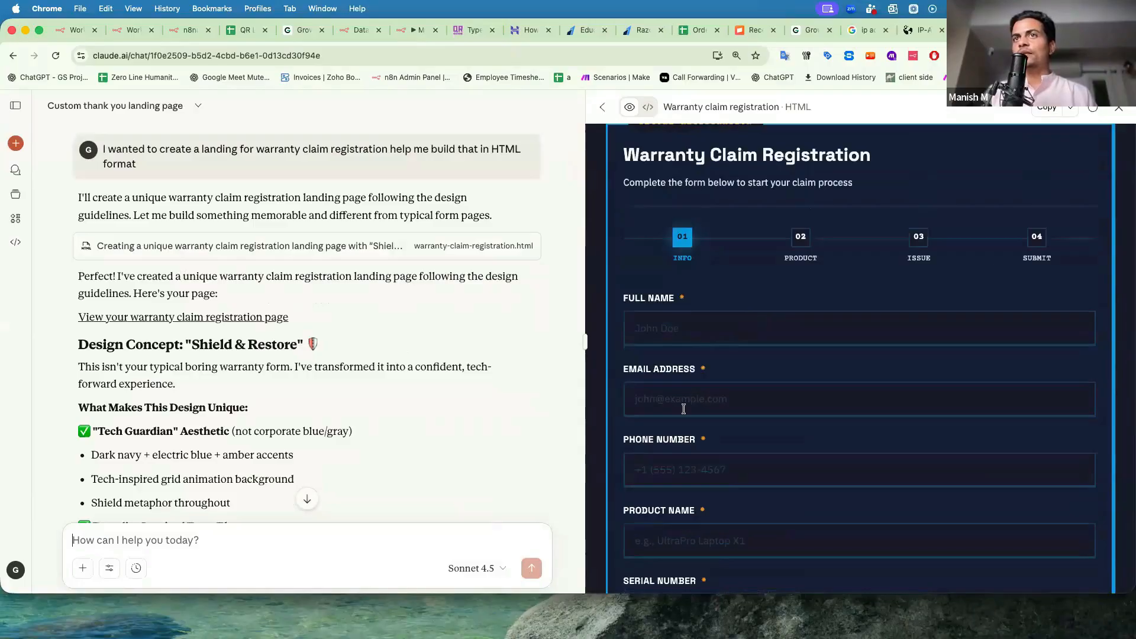
{"action": "scroll", "coordinate": [683, 409], "scroll_direction": "down", "scroll_amount": 3}
{"action": "scroll", "coordinate": [683, 409], "scroll_direction": "down", "scroll_amount": 9}
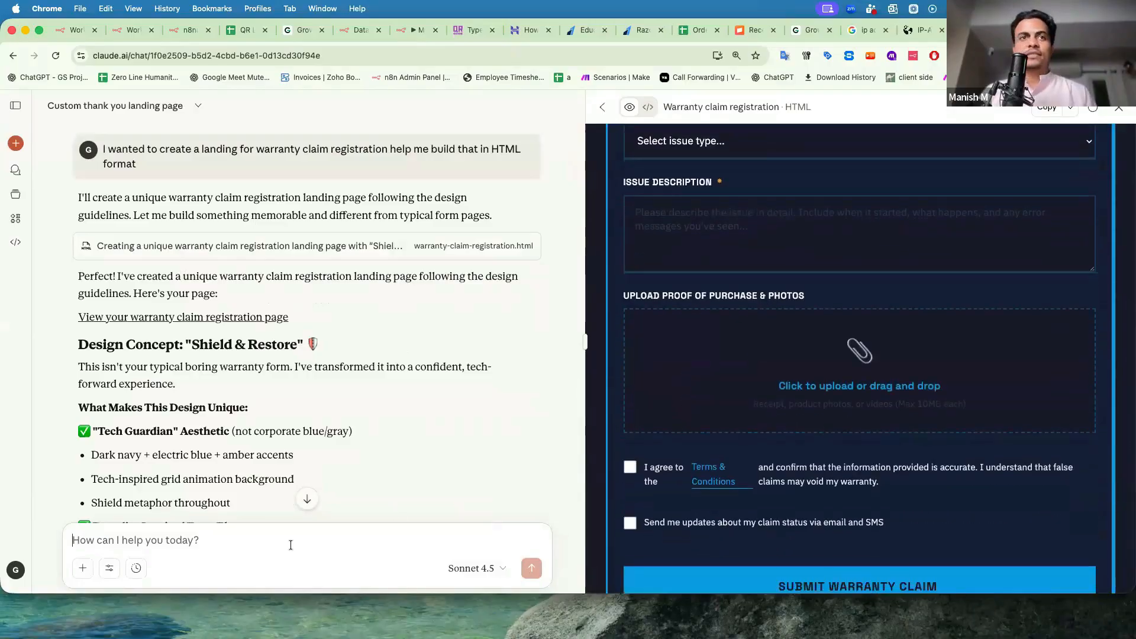
{"action": "type", "text": "end thee"}
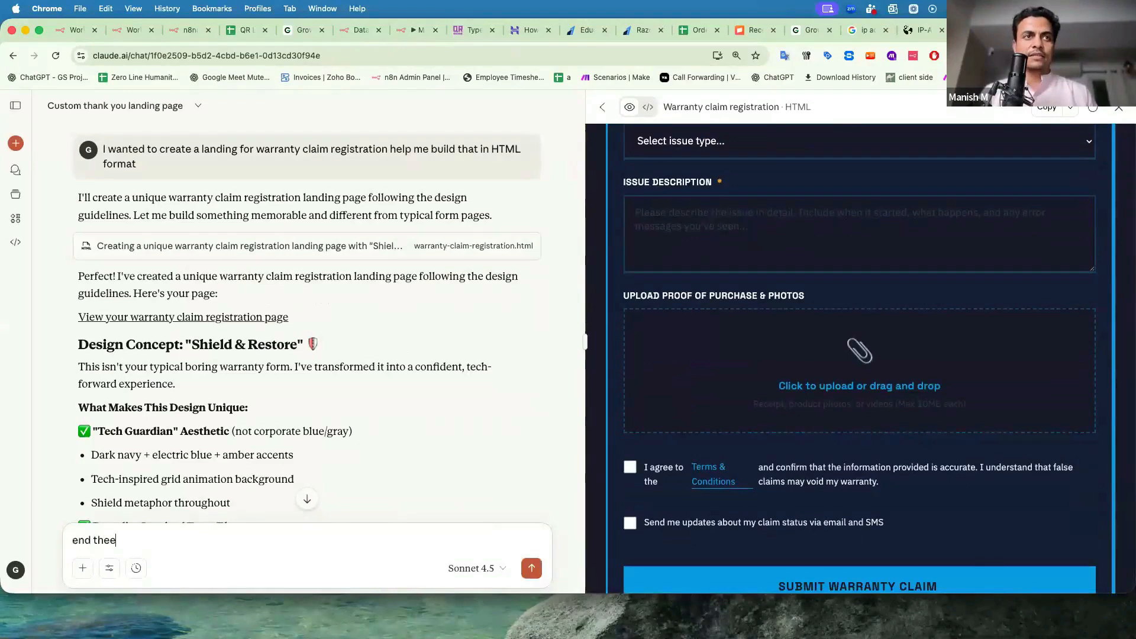
{"action": "type", "text": "s"}
{"action": "key", "text": "super+Right"}
{"action": "key", "text": "BackSpace"}
{"action": "type", "text": "output of th"}
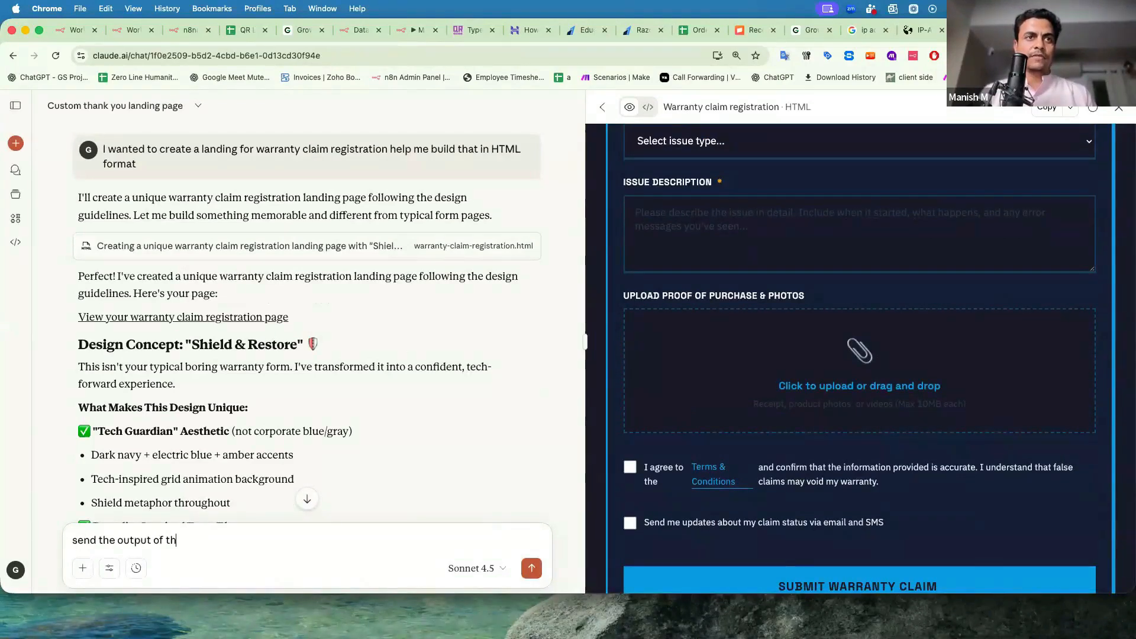
{"action": "type", "text": "e form to the following webhook https://n8nadmin.1aut"}
{"action": "key", "text": "BackSpace"}
{"action": "key", "text": "BackSpace"}
{"action": "key", "text": "BackSpace"}
{"action": "type", "text": "hook"}
{"action": "key", "text": "Return"}
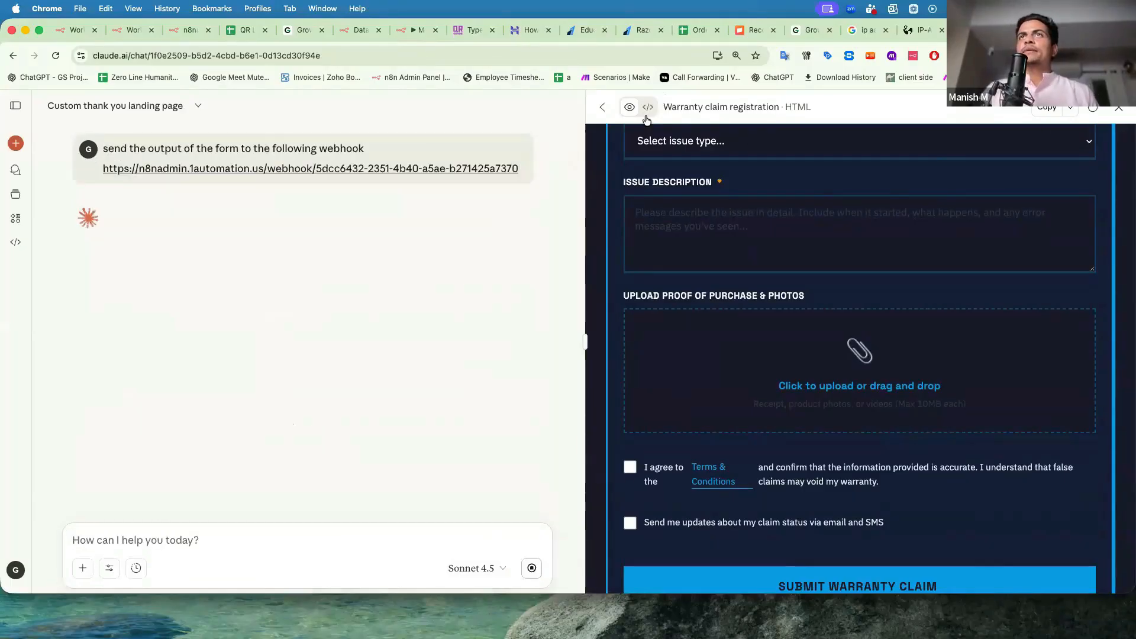
Show the warranty page's HTML code, then open Respond to Webhook5 in n8n.
{"action": "left_click", "coordinate": [648, 108]}
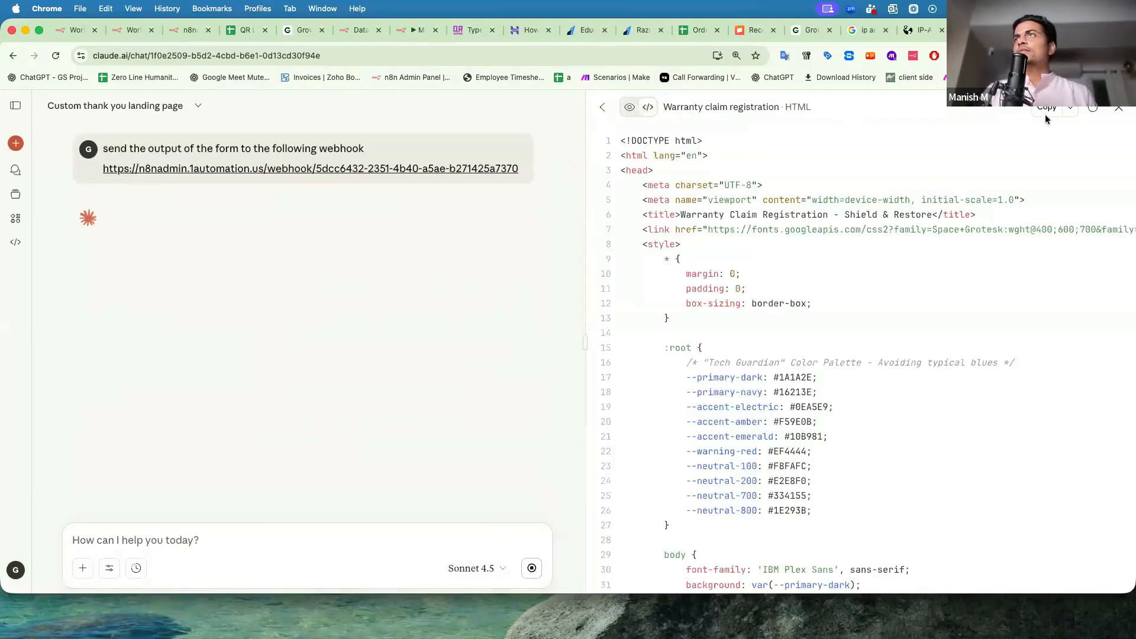
{"action": "left_click", "coordinate": [409, 30]}
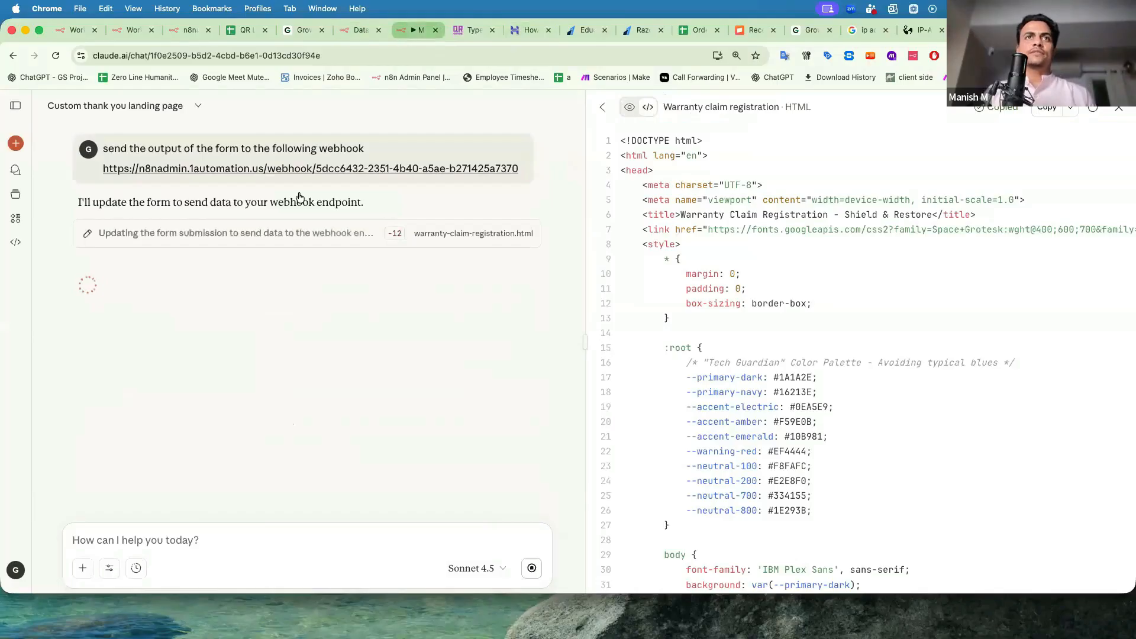
{"action": "double_click", "coordinate": [389, 340]}
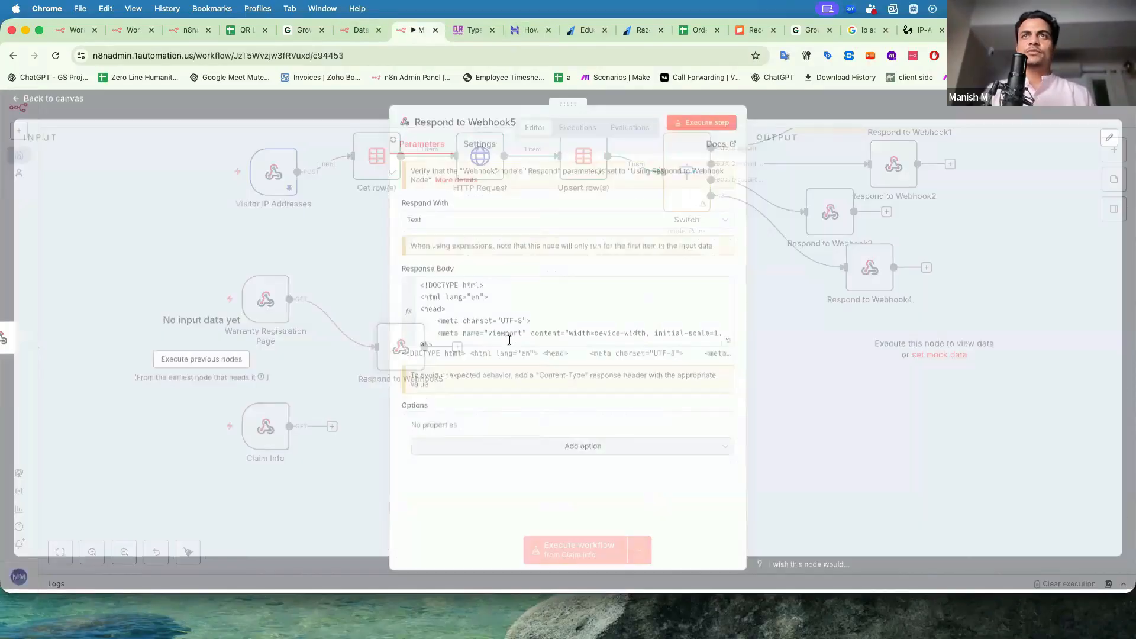
Replace Respond to Webhook5's old response HTML with the warranty page HTML.
{"action": "left_click", "coordinate": [509, 335]}
{"action": "key", "text": "super+a"}
{"action": "key", "text": "BackSpace"}
{"action": "key", "text": "super+v"}
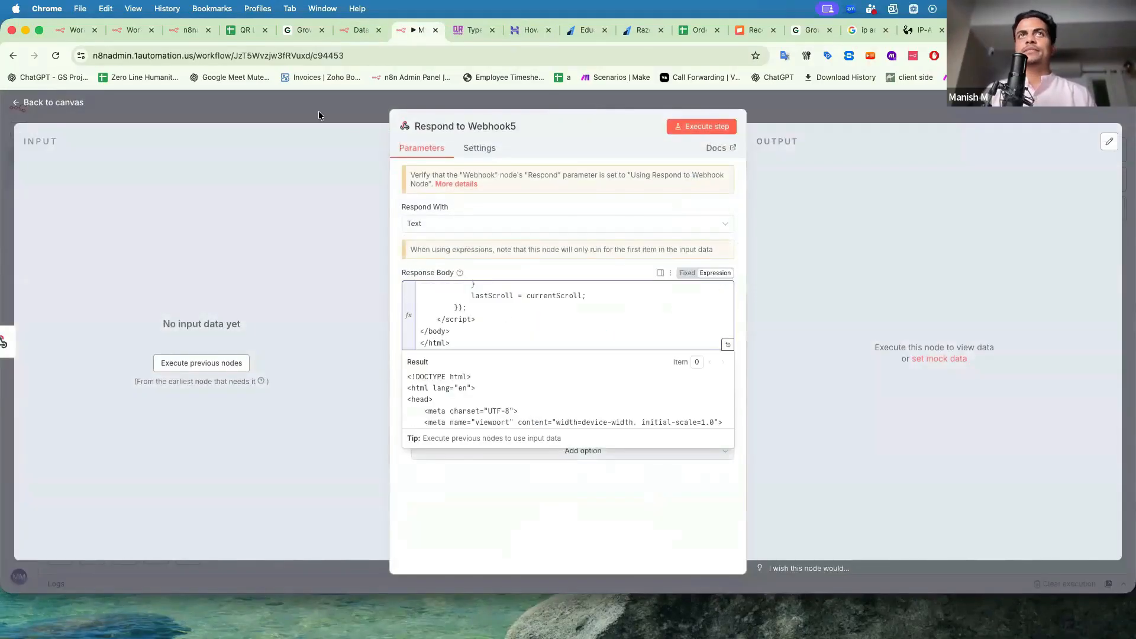
{"action": "key", "text": "Escape"}
Copy the Warranty Registration Page webhook's test URL and load the warranty claim form in a new tab.
{"action": "double_click", "coordinate": [267, 316]}
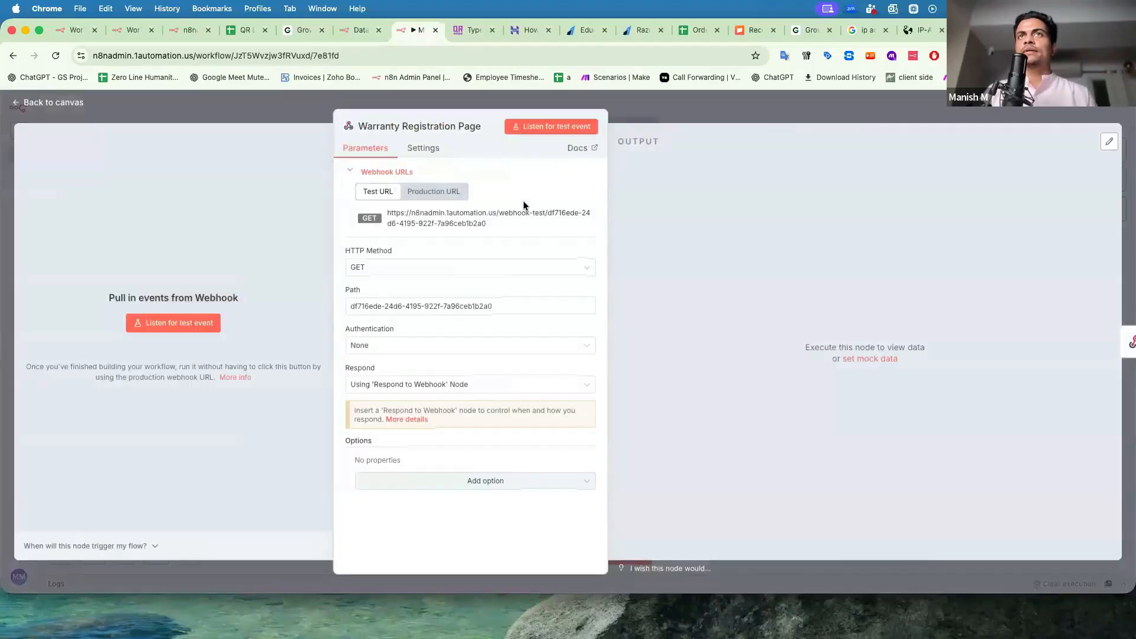
{"action": "left_click", "coordinate": [436, 214]}
{"action": "left_click", "coordinate": [716, 102]}
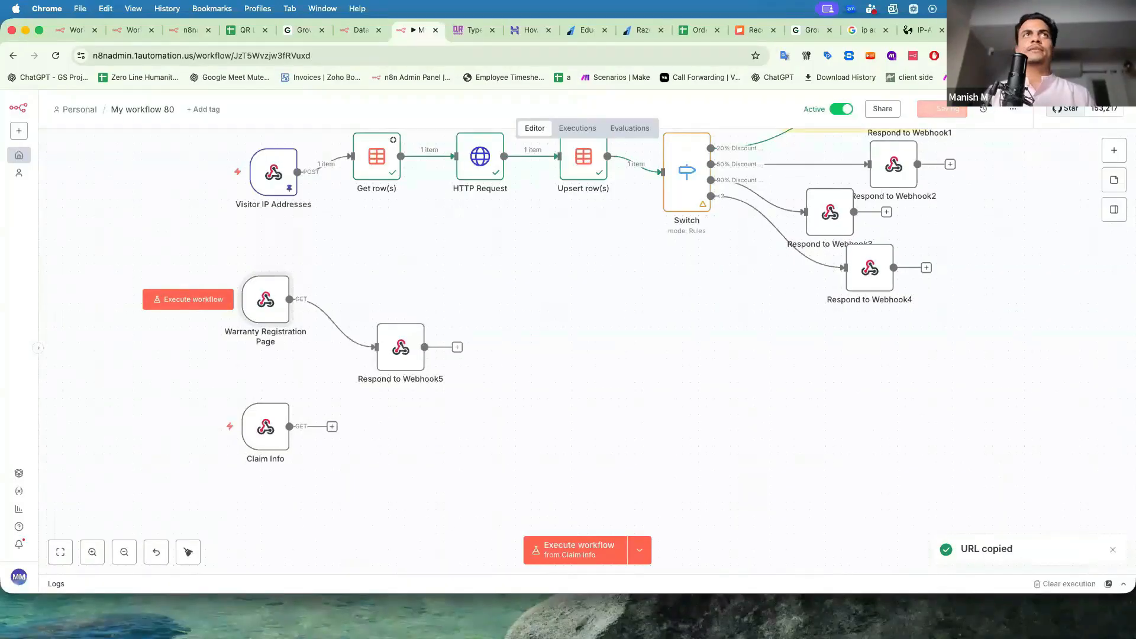
{"action": "key", "text": "super+t"}
{"action": "key", "text": "super+v"}
{"action": "key", "text": "Return"}
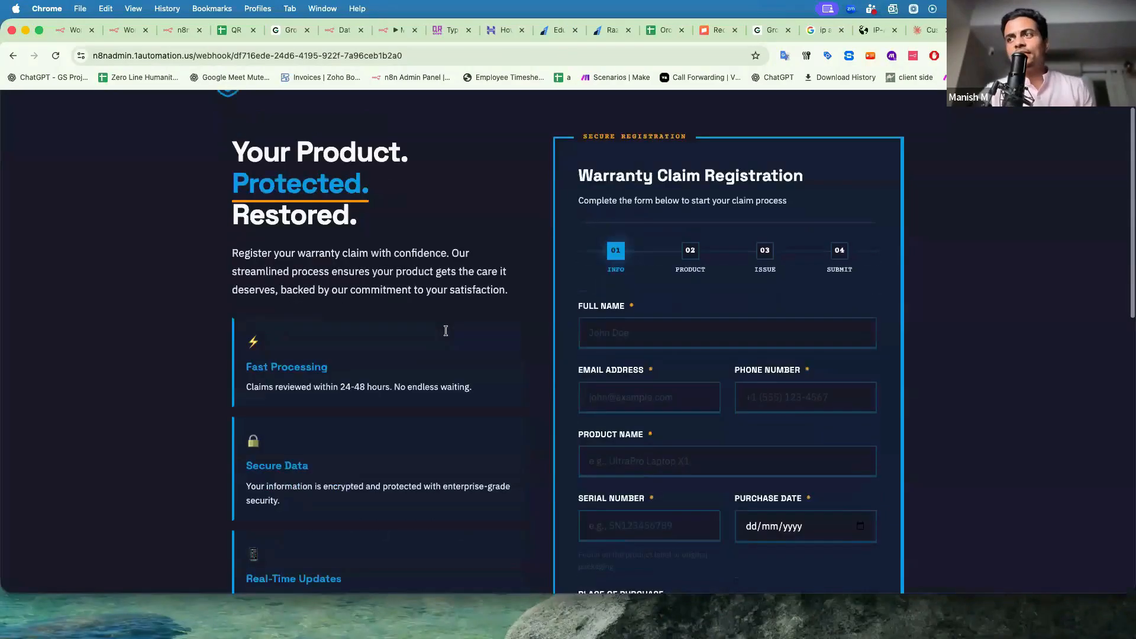
{"action": "scroll", "coordinate": [445, 330], "scroll_direction": "down", "scroll_amount": 10}
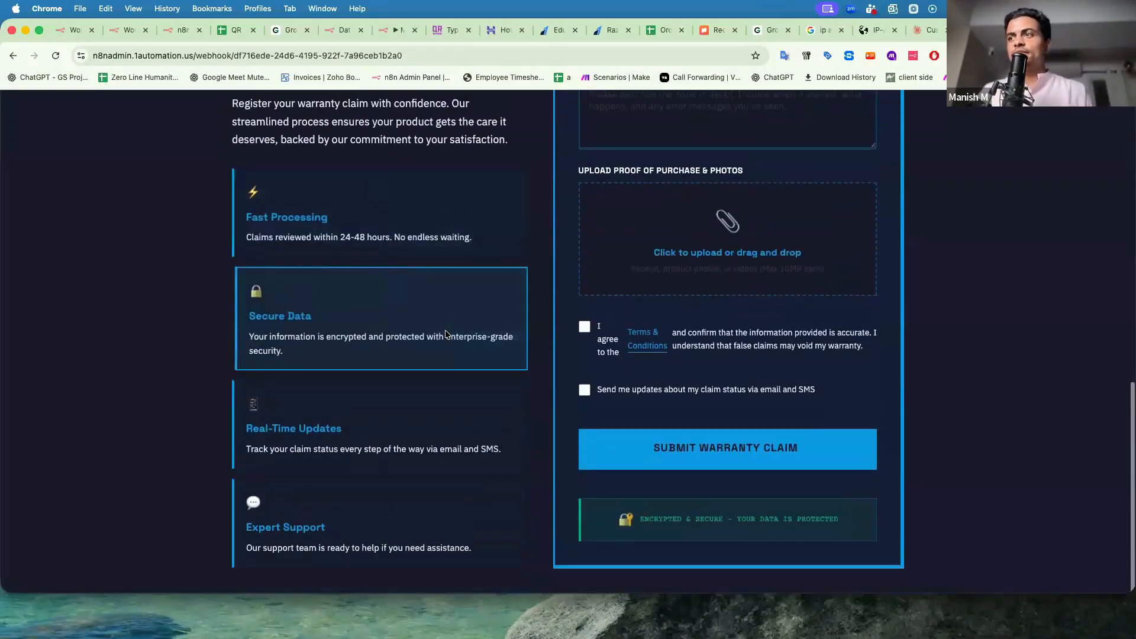
{"action": "scroll", "coordinate": [446, 332], "scroll_direction": "up", "scroll_amount": 5}
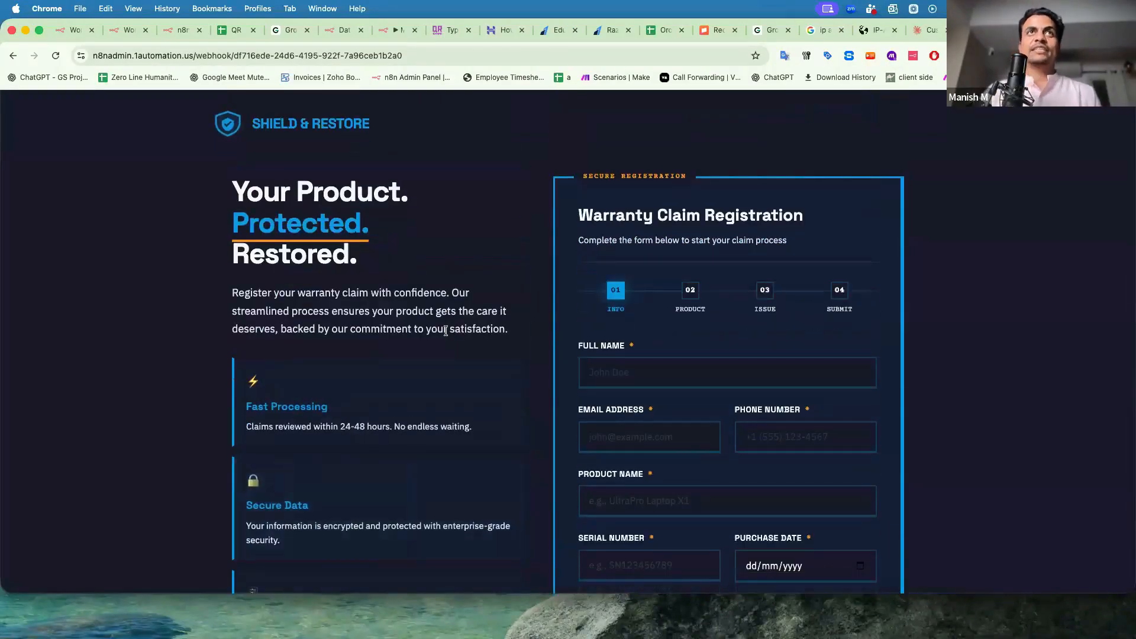
{"action": "double_click", "coordinate": [231, 55]}
{"action": "left_click", "coordinate": [107, 239]}
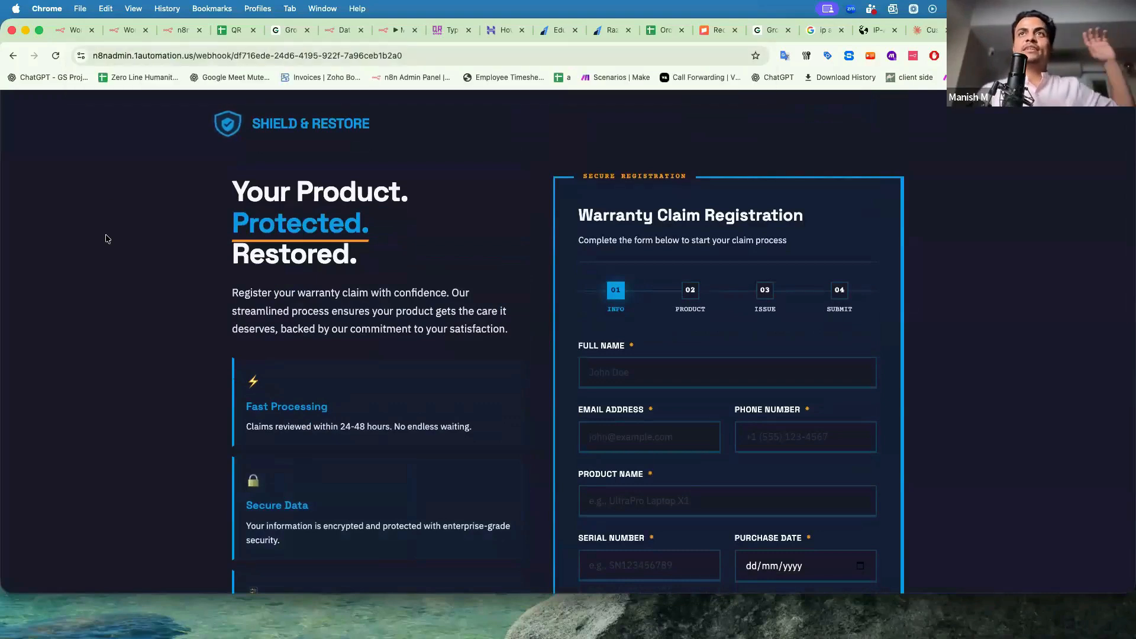
Check the Claude chat and warranty form, then nudge the Claim Info node upward in n8n.
{"action": "left_click", "coordinate": [385, 29]}
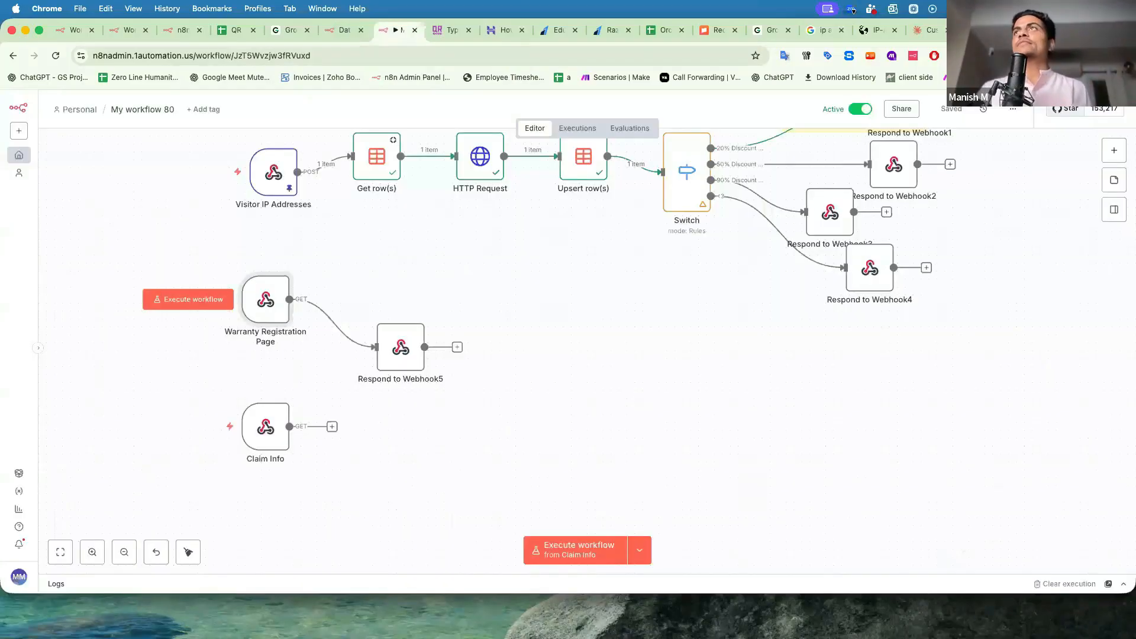
{"action": "key", "text": "super+9"}
{"action": "scroll", "coordinate": [388, 410], "scroll_direction": "down", "scroll_amount": 10}
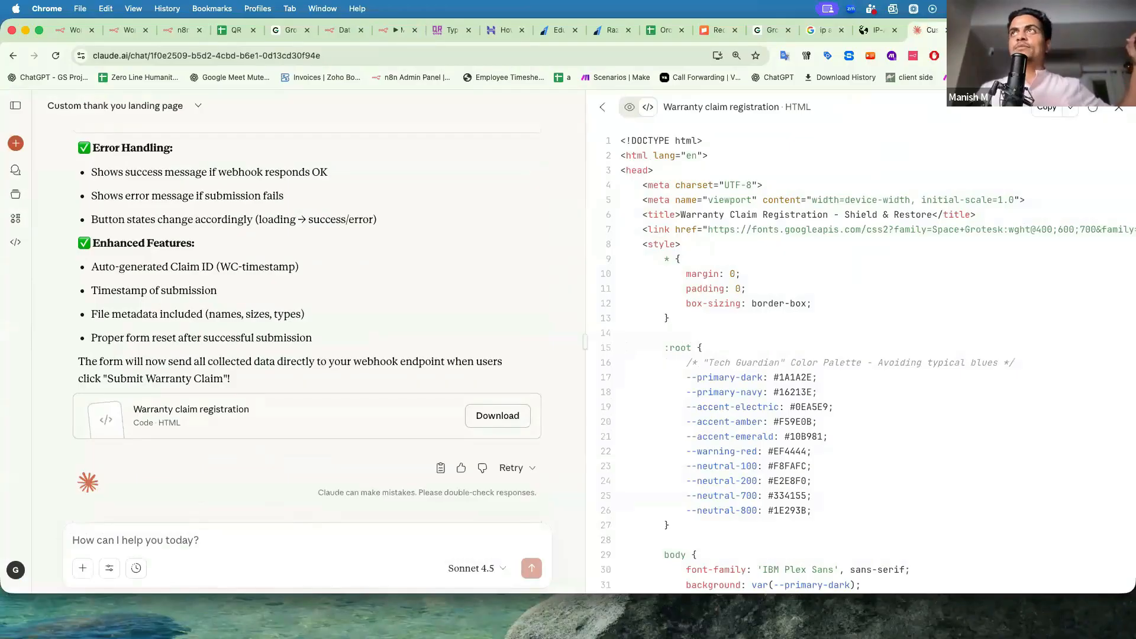
{"action": "key", "text": "ctrl+Tab"}
{"action": "left_click", "coordinate": [642, 373]}
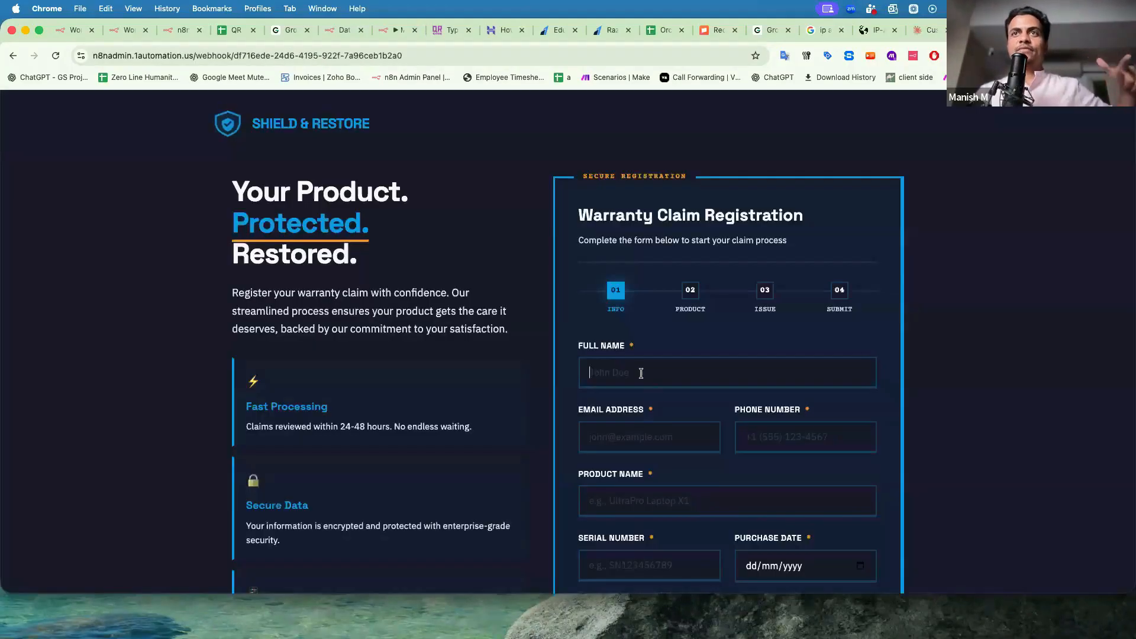
{"action": "left_click", "coordinate": [396, 29]}
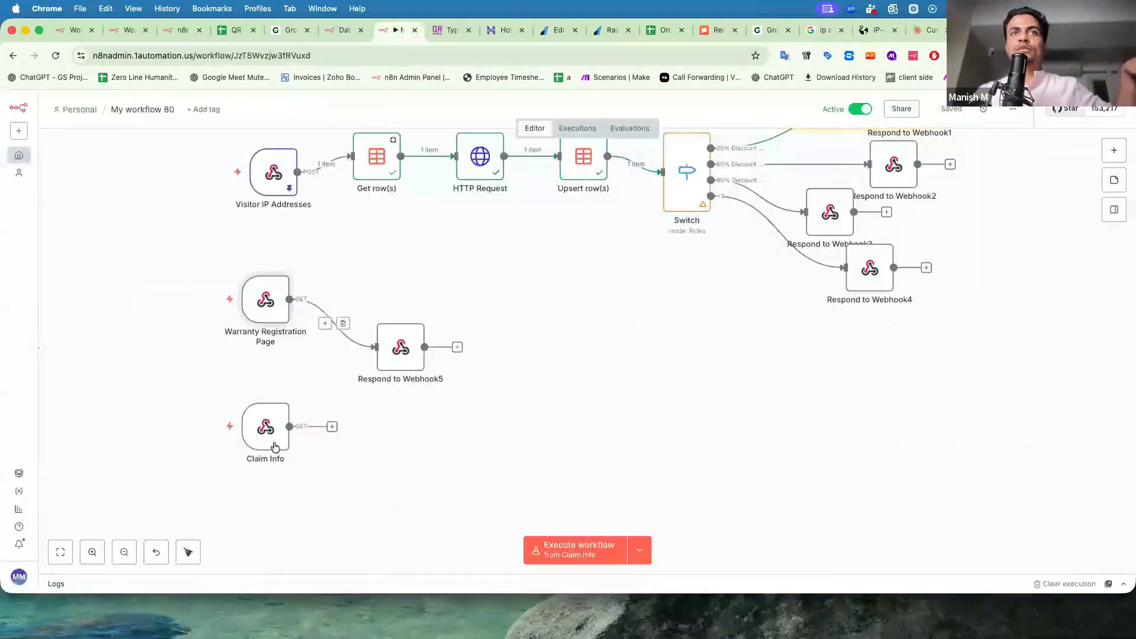
{"action": "left_click_drag", "start_coordinate": [272, 456], "coordinate": [273, 435]}
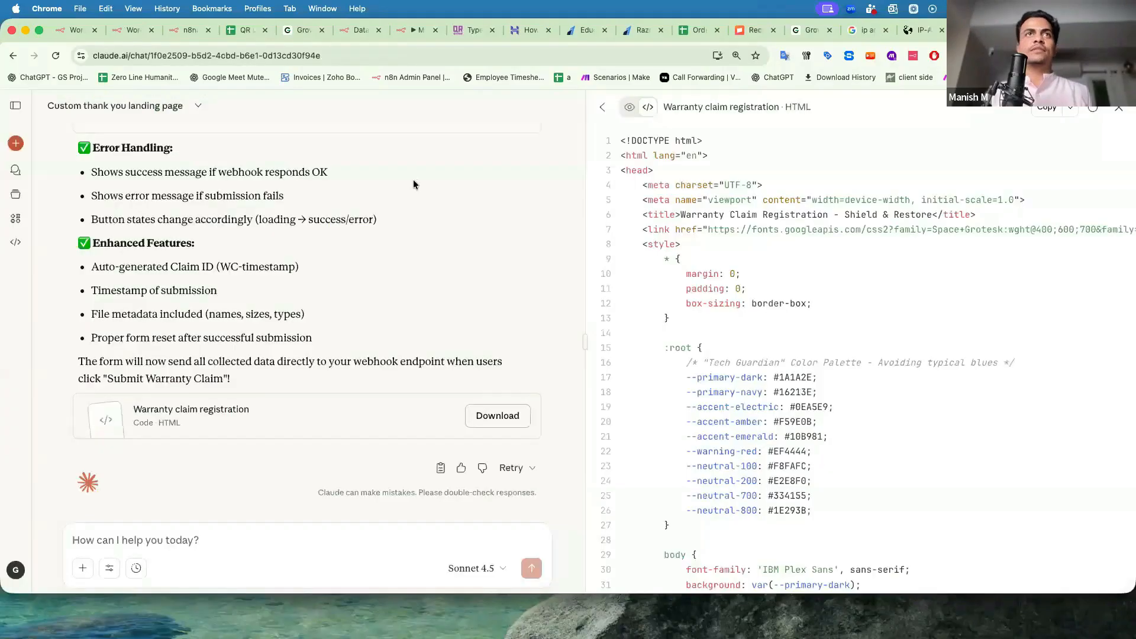
Search the code for 'n8n' to find the fetch call that POSTs form data to the webhook.
{"action": "key", "text": "super+f"}
{"action": "type", "text": "n8n"}
{"action": "key", "text": "Return"}
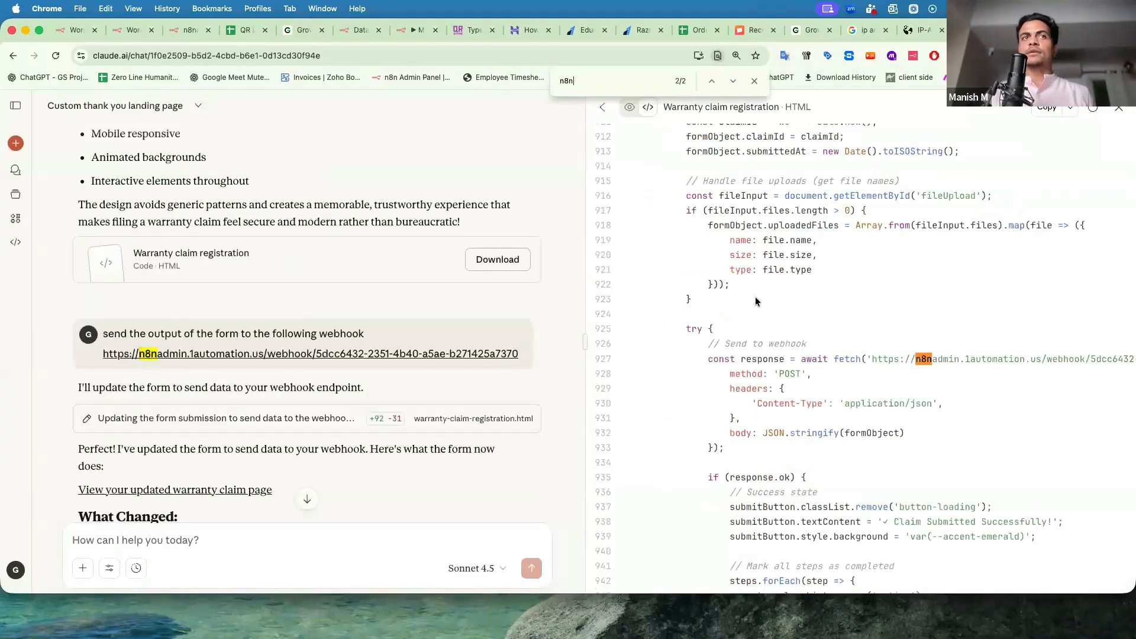
{"action": "scroll", "coordinate": [544, 378], "scroll_direction": "down", "scroll_amount": 10}
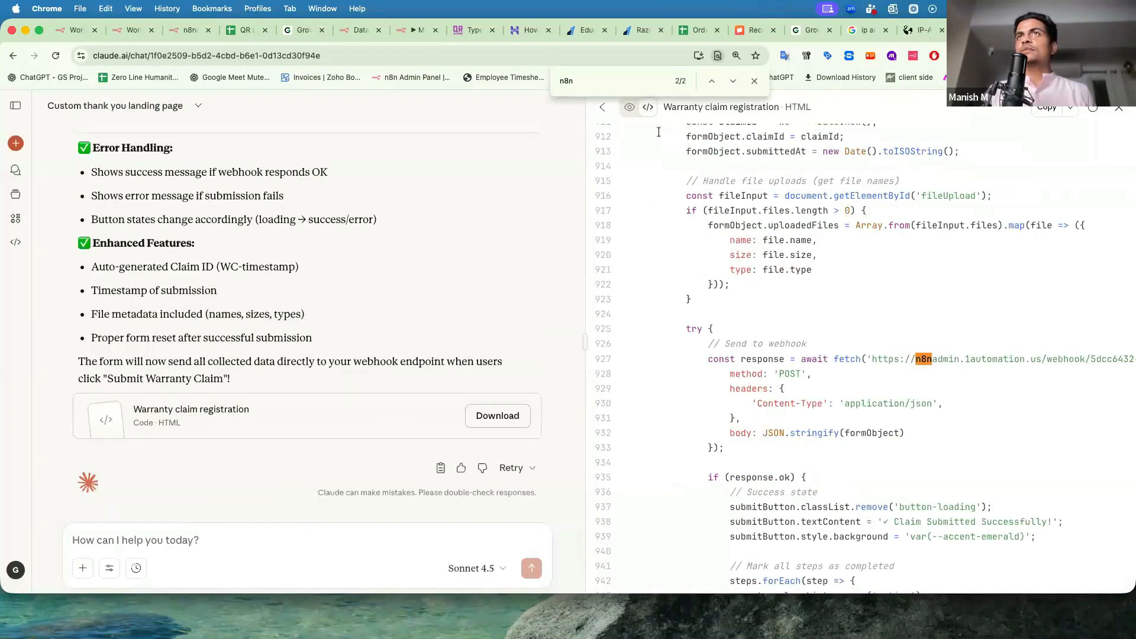
Check the Respond to Webhook5 settings in n8n, then reload the warranty claim form page.
{"action": "left_click", "coordinate": [420, 30]}
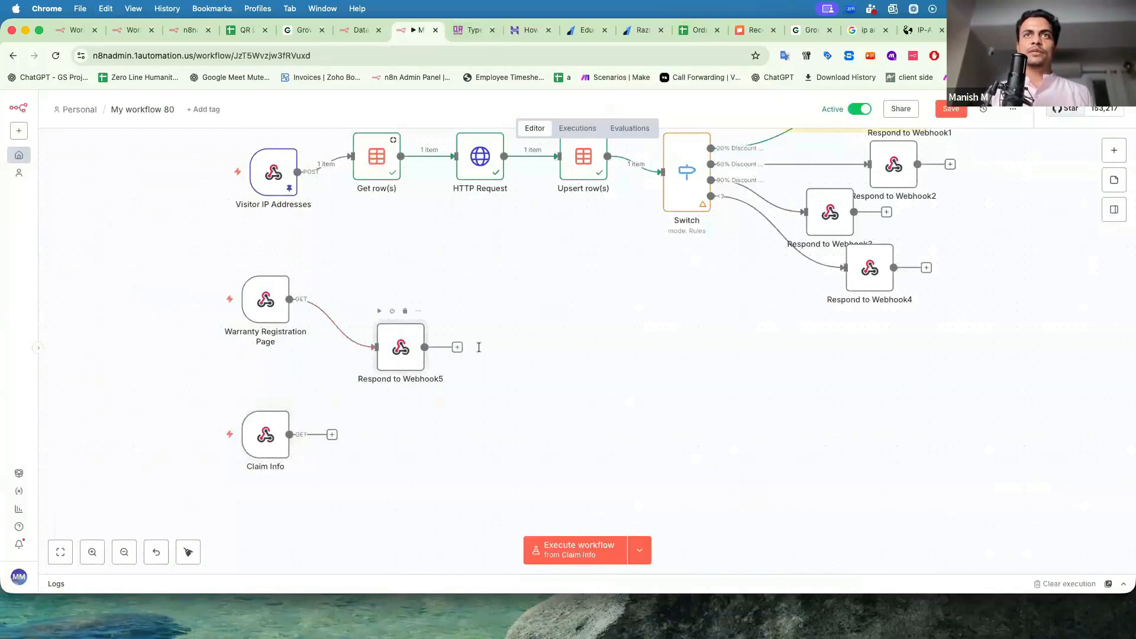
{"action": "double_click", "coordinate": [401, 347]}
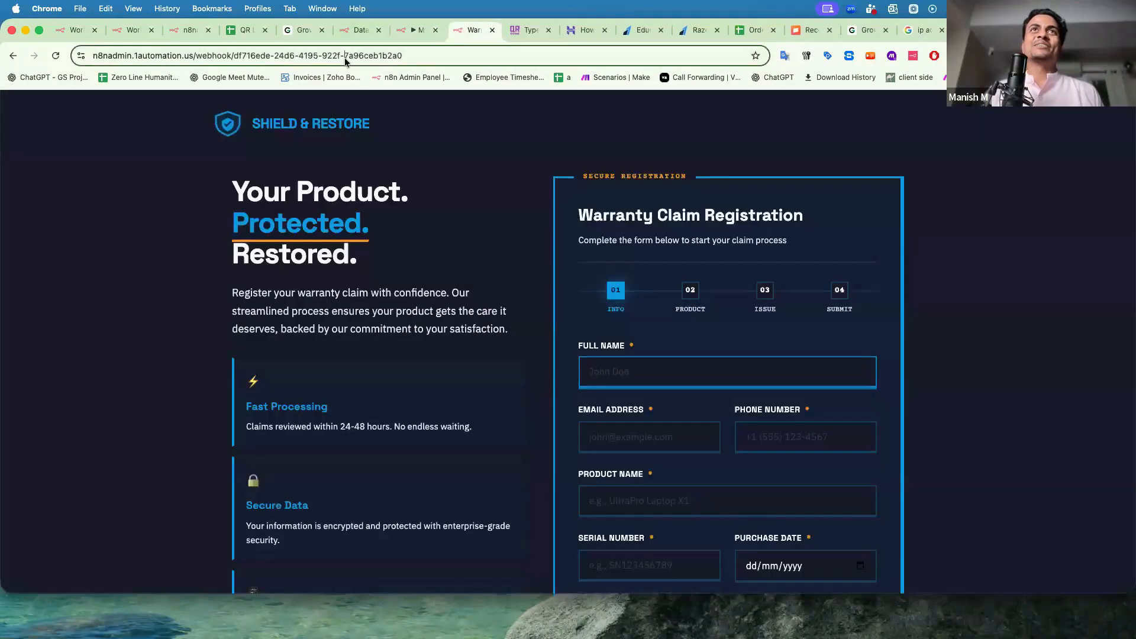
{"action": "left_click", "coordinate": [344, 55]}
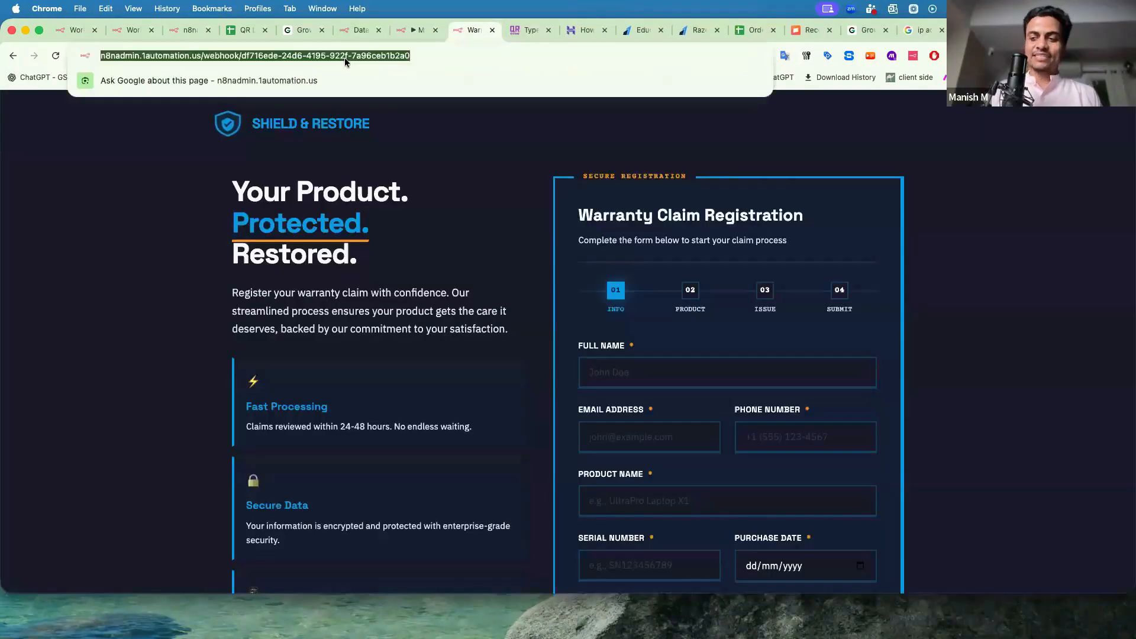
{"action": "key", "text": "Return"}
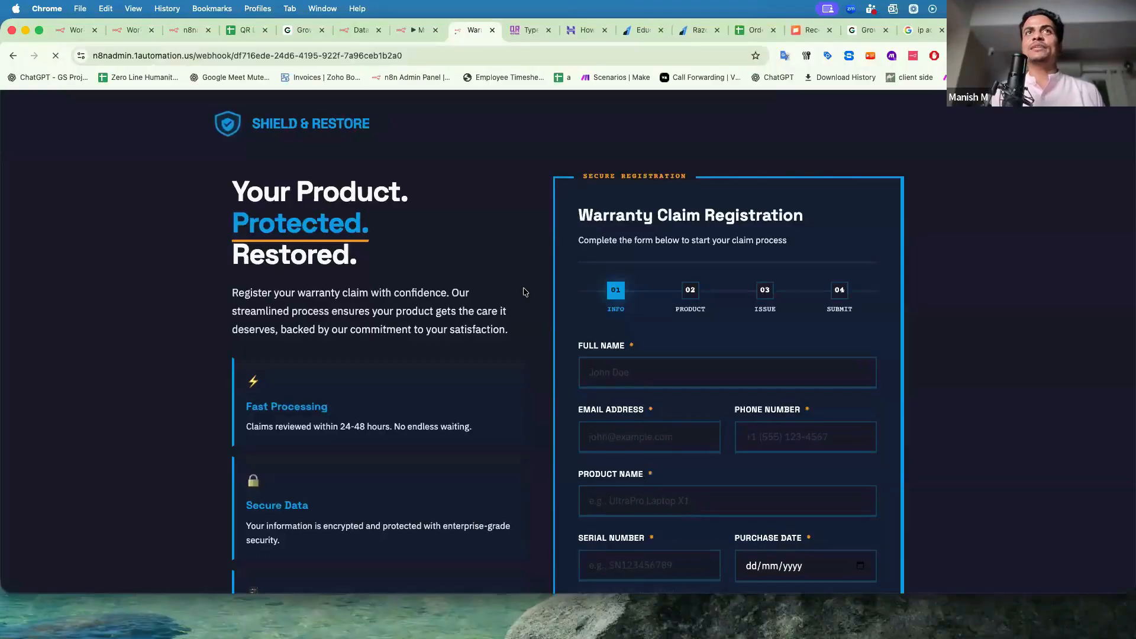
Enter the claimant's name, e-mail and phone, product 'Washin' and serial number 12345678.
{"action": "scroll", "coordinate": [522, 327], "scroll_direction": "down", "scroll_amount": 2}
{"action": "left_click", "coordinate": [637, 285]}
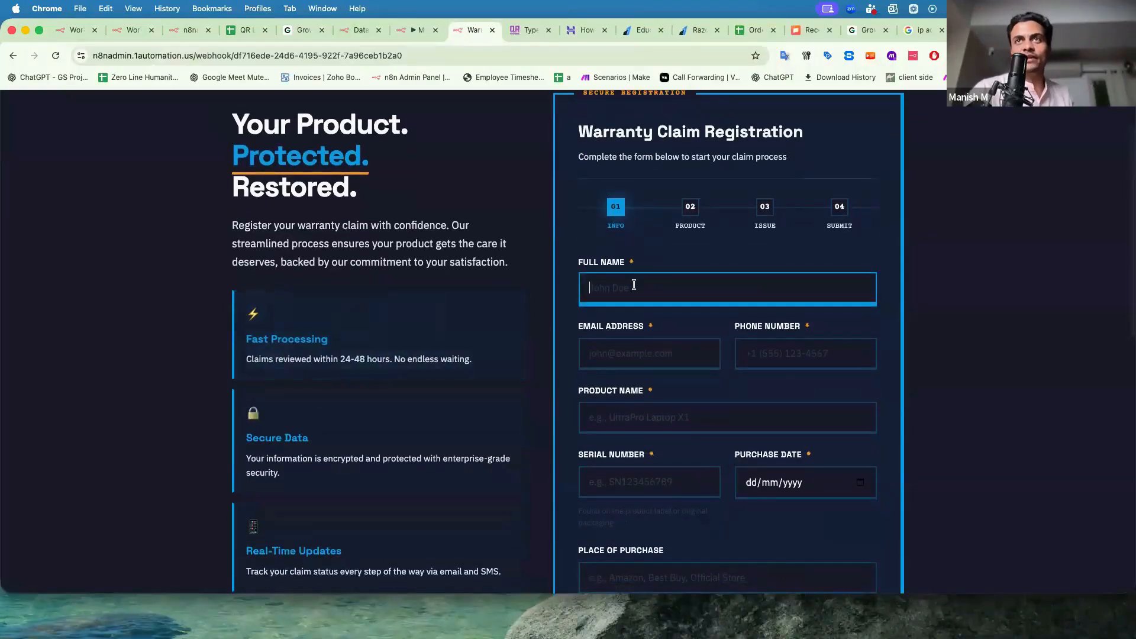
{"action": "type", "text": "Manih"}
{"action": "key", "text": "Tab"}
{"action": "key", "text": "Tab"}
{"action": "key", "text": "Tab"}
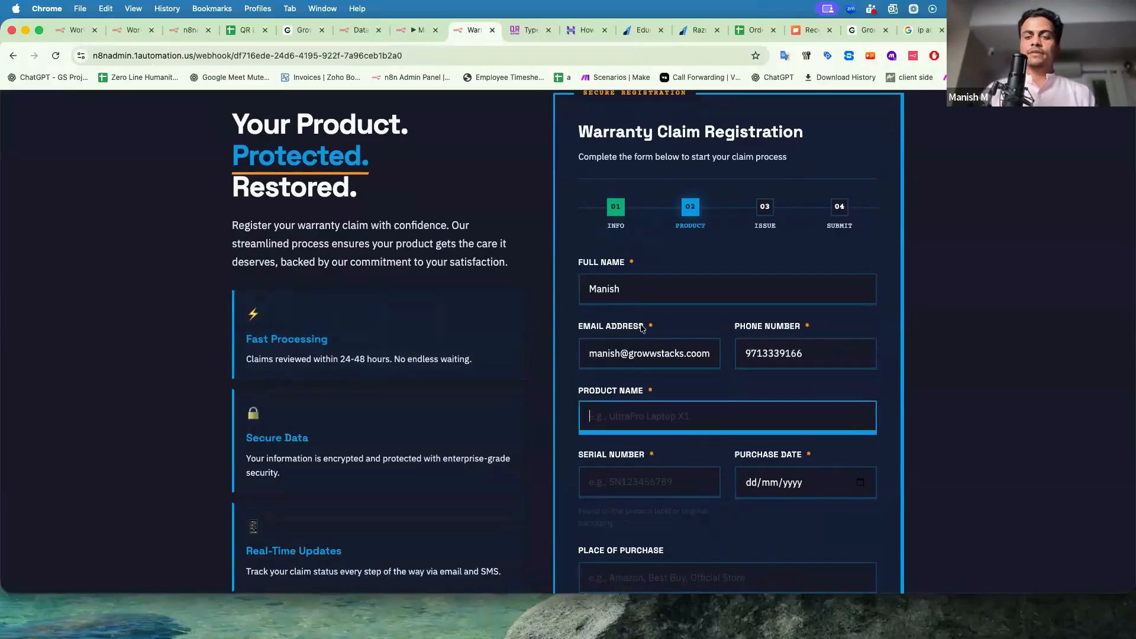
{"action": "type", "text": "Washing"}
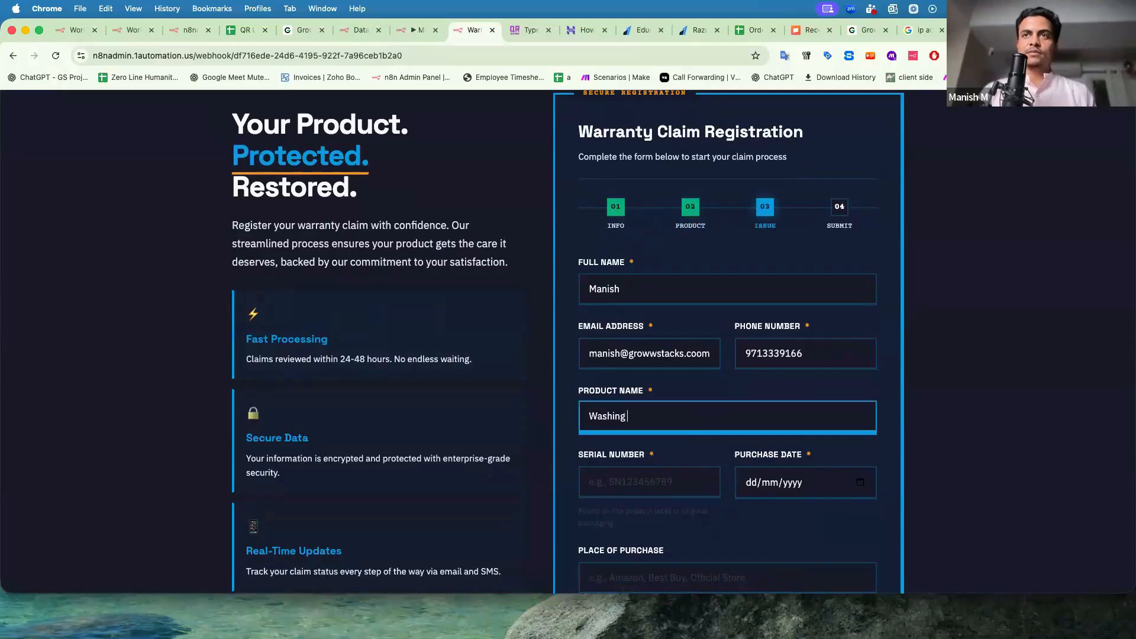
{"action": "key", "text": "Tab"}
{"action": "type", "text": "12345678"}
Set the purchase date to 26 October 2025 and the place of purchase to 'M'.
{"action": "left_click", "coordinate": [783, 486]}
{"action": "left_click", "coordinate": [858, 483]}
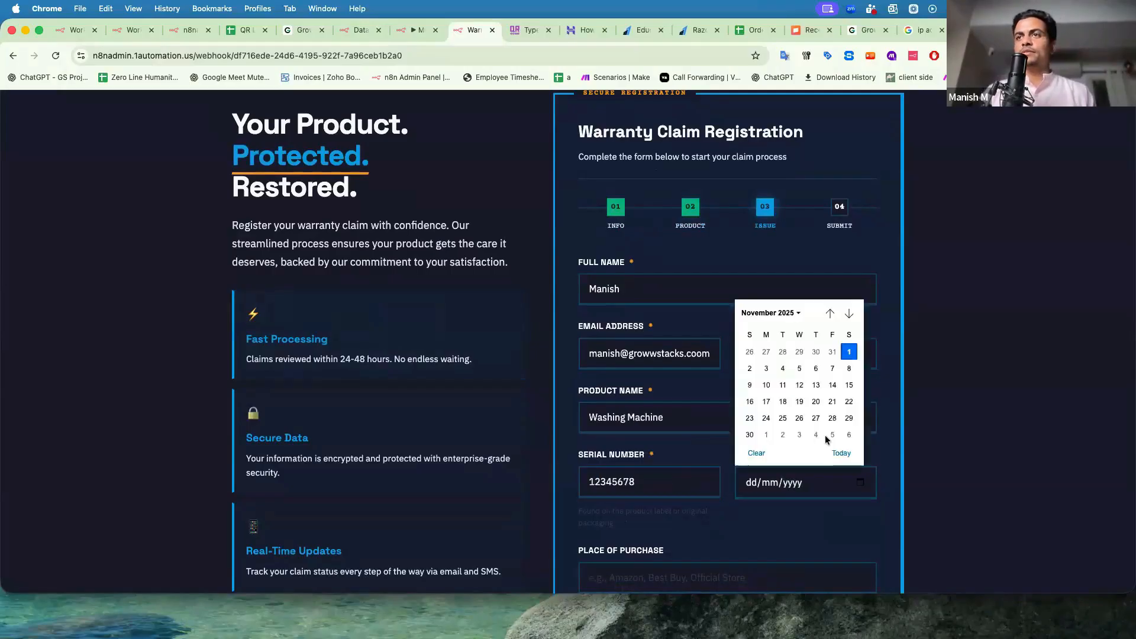
{"action": "left_click", "coordinate": [798, 388]}
{"action": "scroll", "coordinate": [713, 414], "scroll_direction": "down", "scroll_amount": 3}
{"action": "left_click", "coordinate": [860, 299]}
{"action": "left_click", "coordinate": [750, 366]}
{"action": "left_click", "coordinate": [661, 396]}
{"action": "type", "text": "Mumbai"}
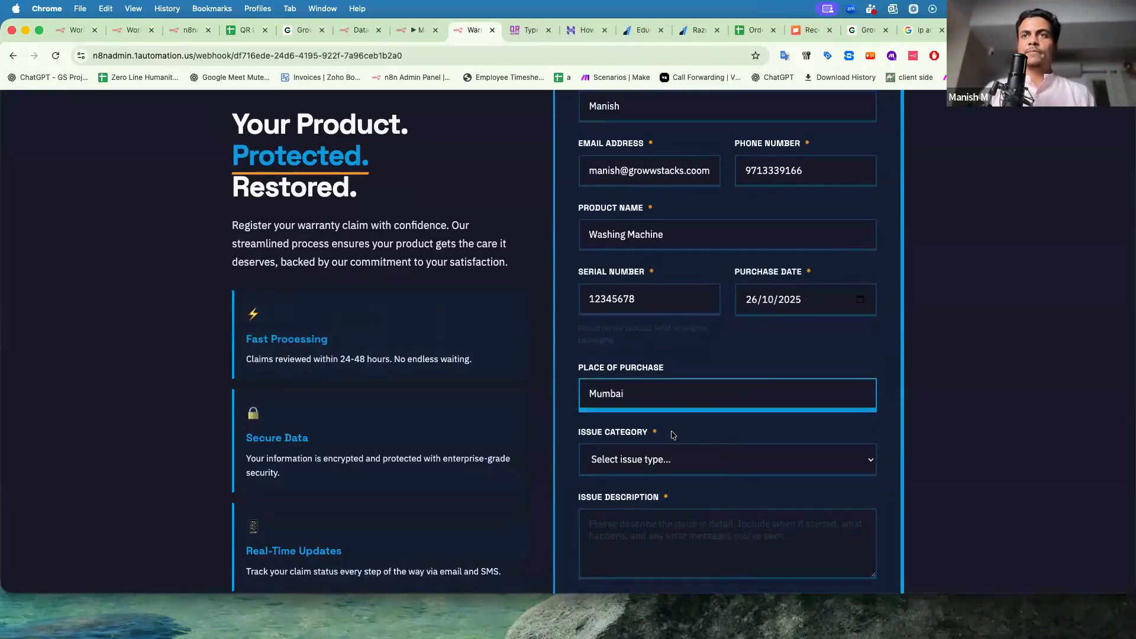
Choose Software Issue as the issue category and start the description with 'Not'.
{"action": "left_click", "coordinate": [669, 460]}
{"action": "left_click", "coordinate": [665, 474]}
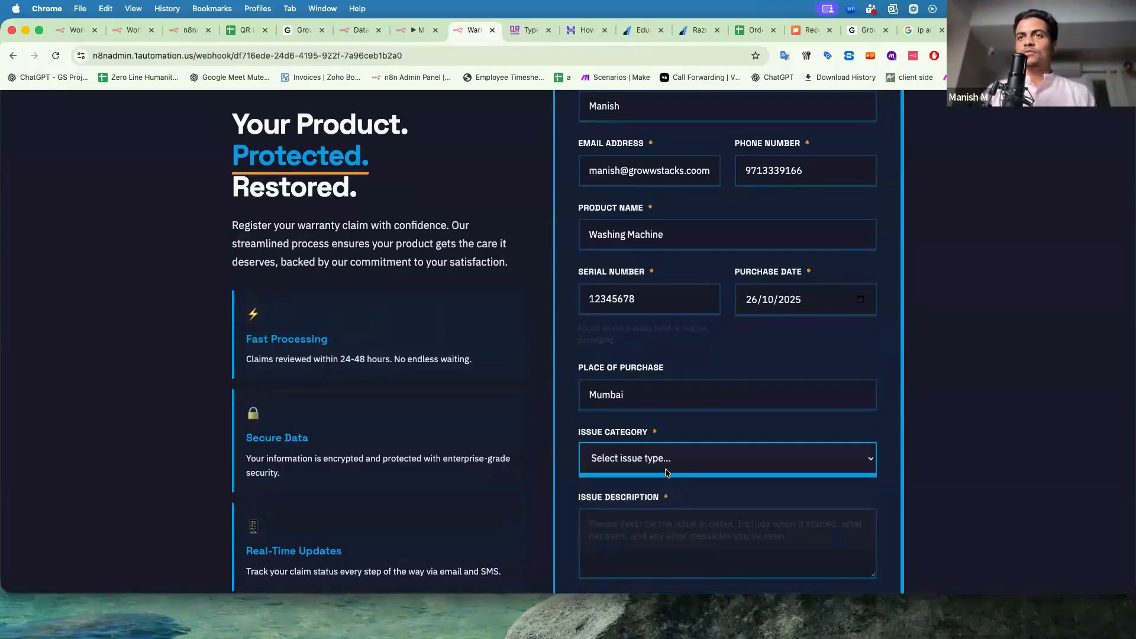
{"action": "scroll", "coordinate": [656, 355], "scroll_direction": "down", "scroll_amount": 5}
{"action": "left_click", "coordinate": [647, 285]}
{"action": "type", "text": "Not starting at all"}
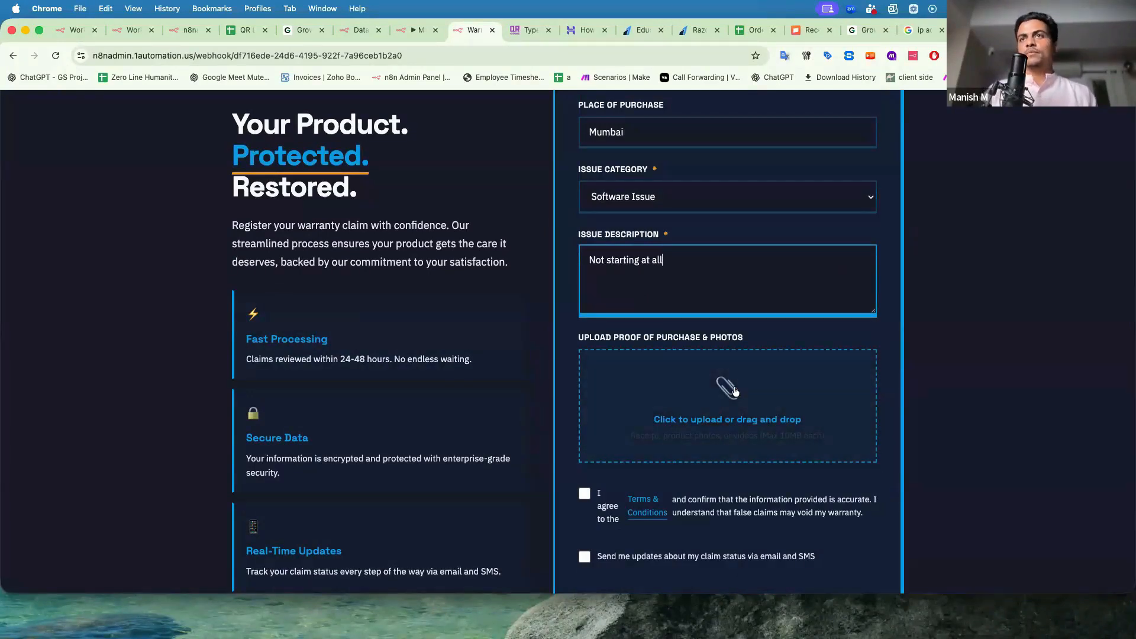
{"action": "scroll", "coordinate": [729, 249], "scroll_direction": "down", "scroll_amount": 5}
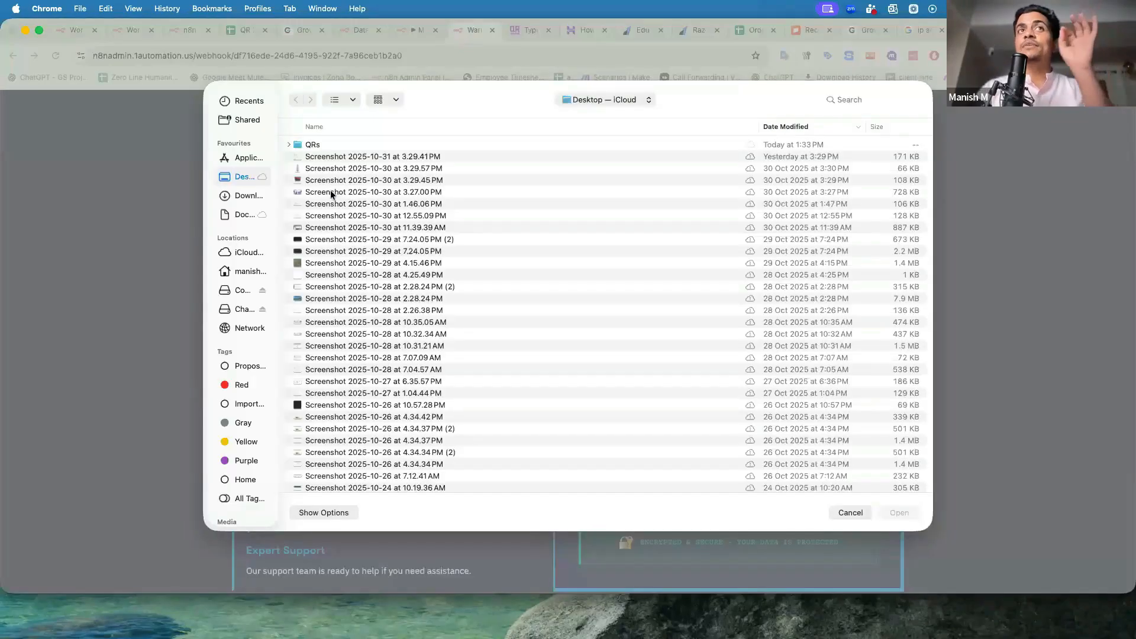
Attach a screenshot as proof of purchase, opt in to status updates, and submit the claim.
{"action": "left_click", "coordinate": [332, 191]}
{"action": "key", "text": "Return"}
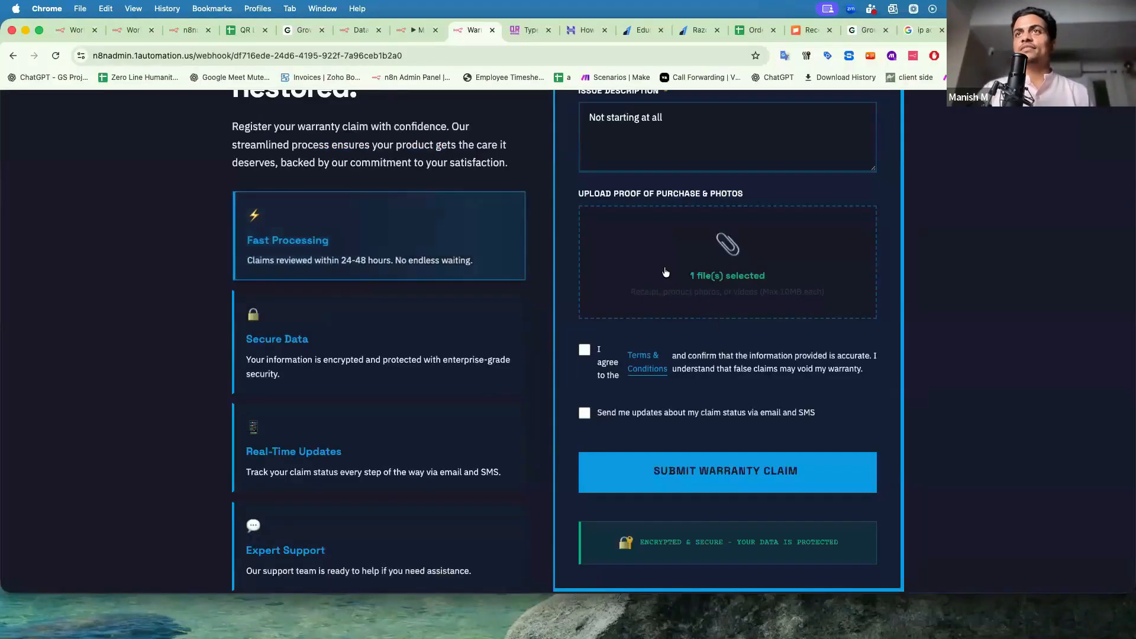
{"action": "left_click", "coordinate": [584, 413]}
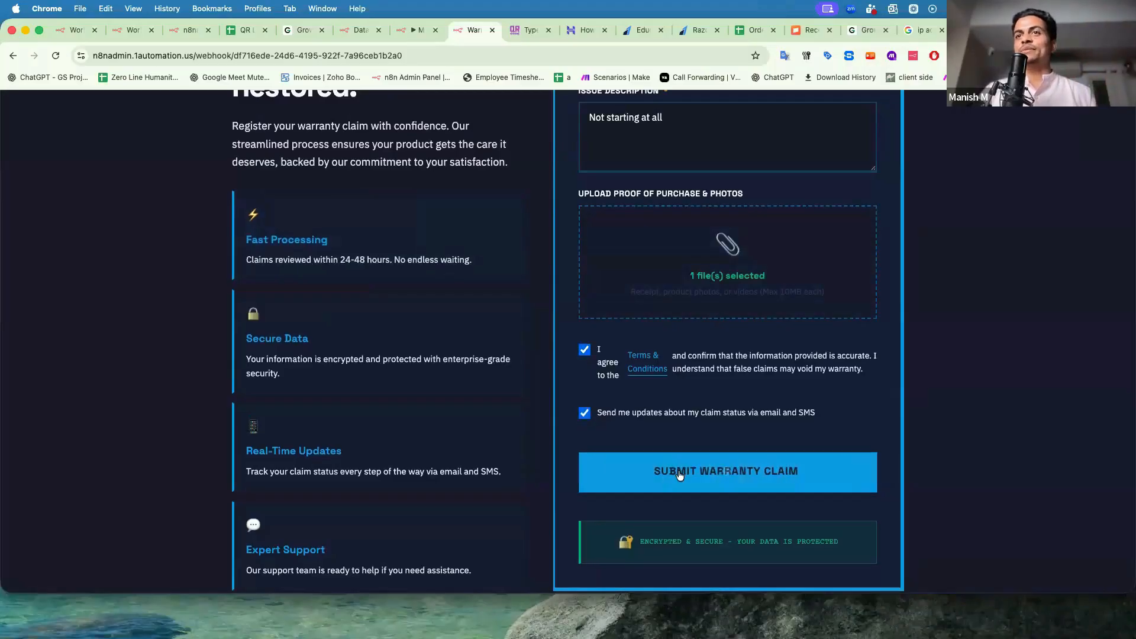
{"action": "left_click", "coordinate": [678, 471]}
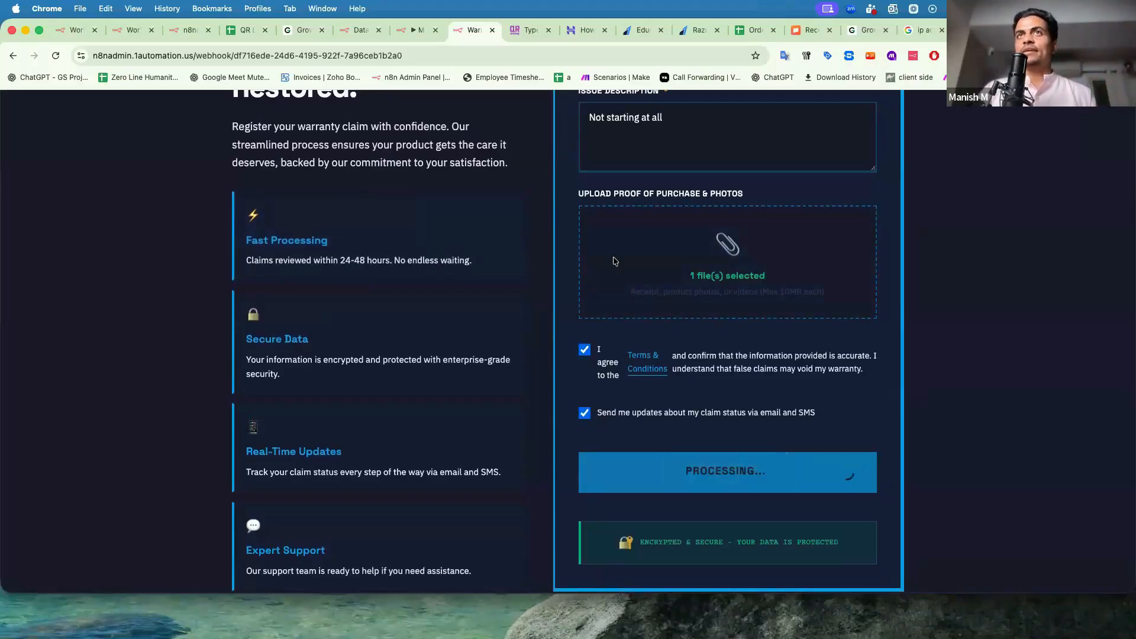
Dismiss the submission error alert on the warranty claim form.
{"action": "left_click_drag", "start_coordinate": [485, 117], "coordinate": [470, 94]}
{"action": "left_click", "coordinate": [486, 107]}
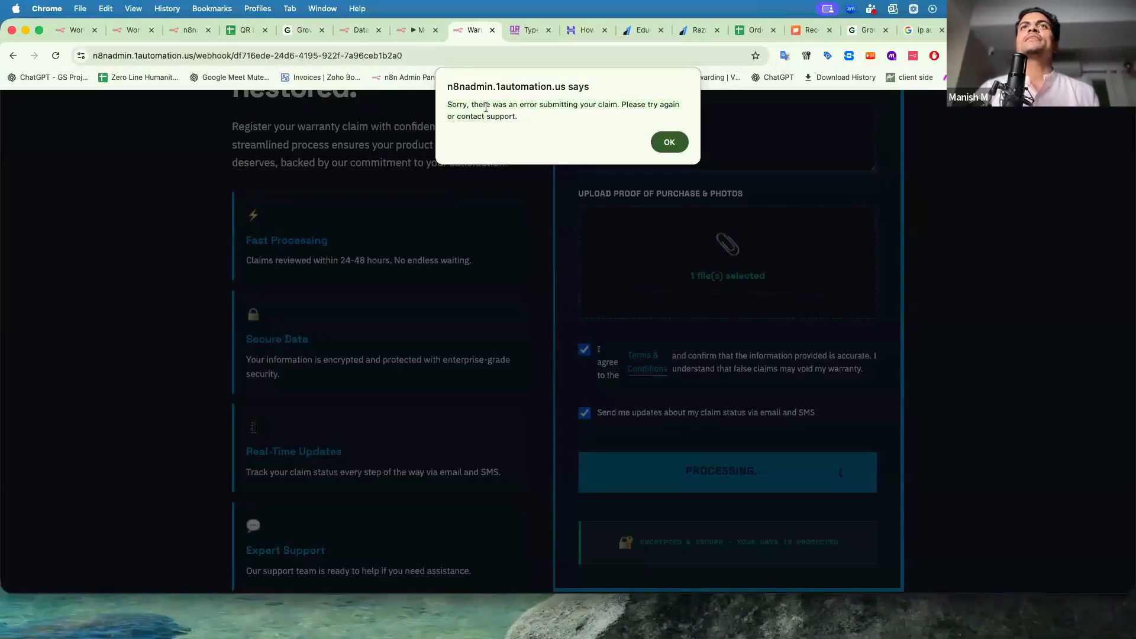
{"action": "left_click", "coordinate": [669, 142]}
{"action": "scroll", "coordinate": [648, 237], "scroll_direction": "up", "scroll_amount": 3}
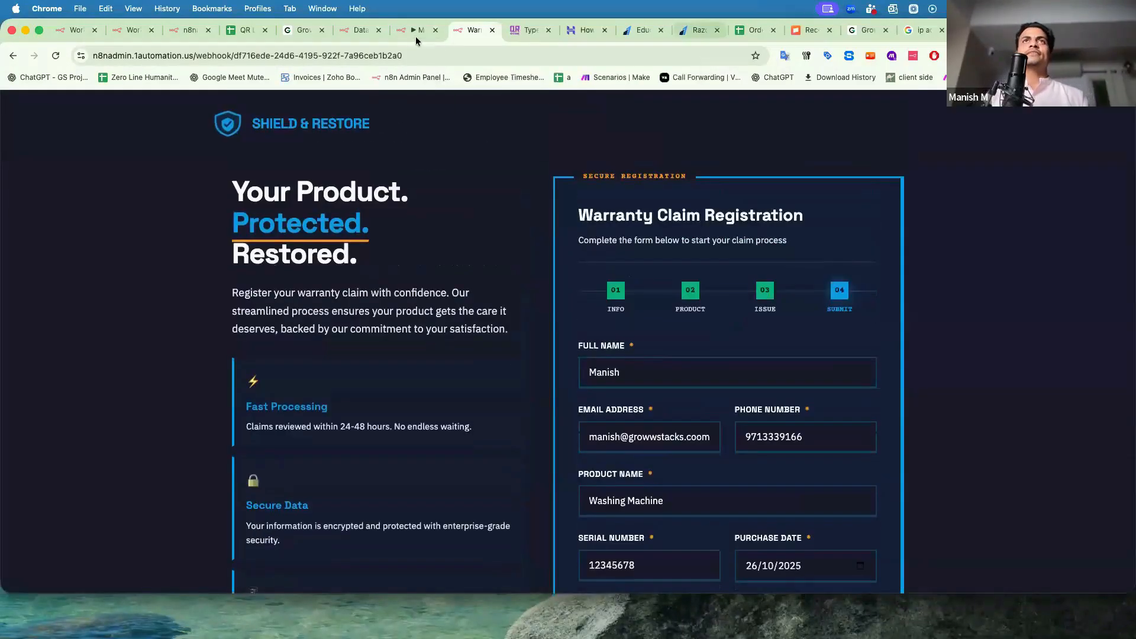
Open the Nov 1, 14:44:09 execution in n8n's Executions list, then return to the form.
{"action": "left_click", "coordinate": [414, 30]}
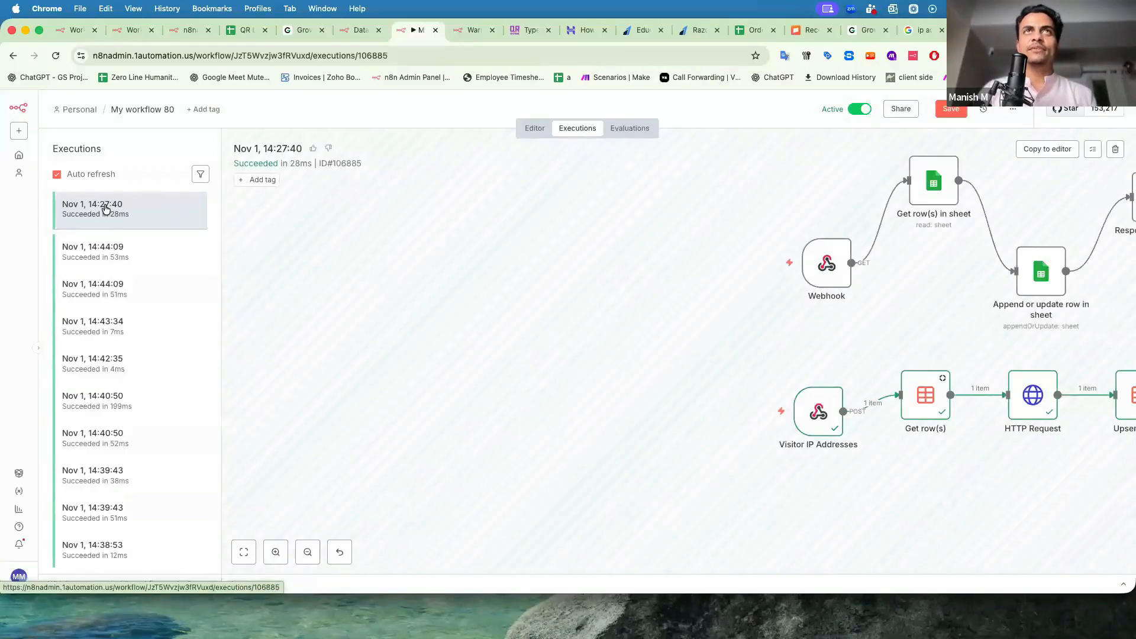
{"action": "left_click", "coordinate": [473, 30]}
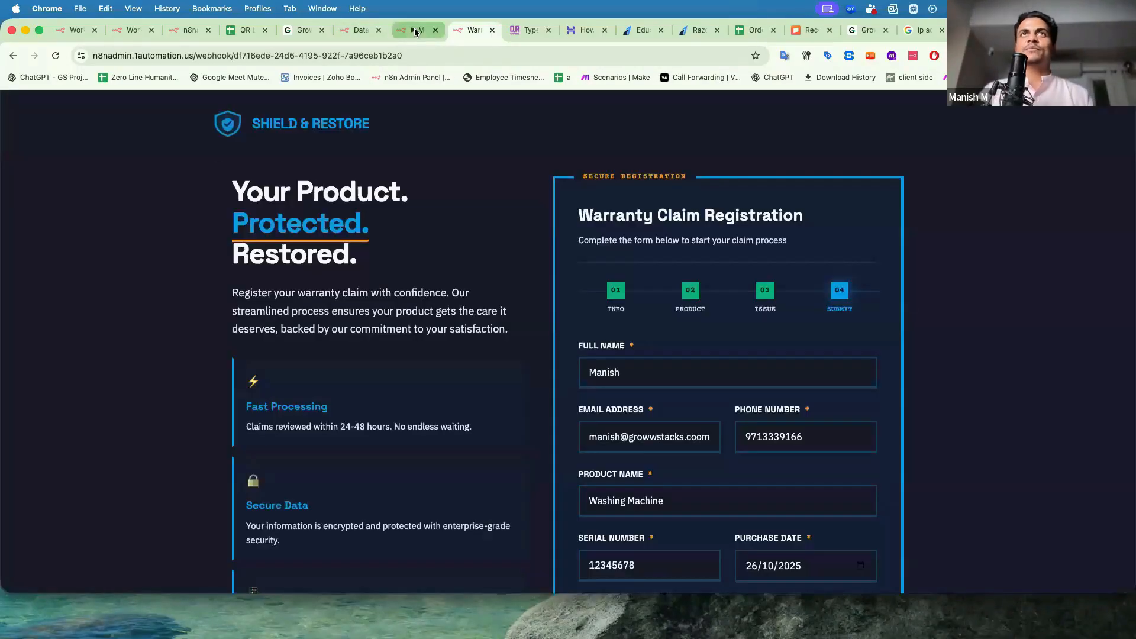
{"action": "left_click", "coordinate": [415, 30]}
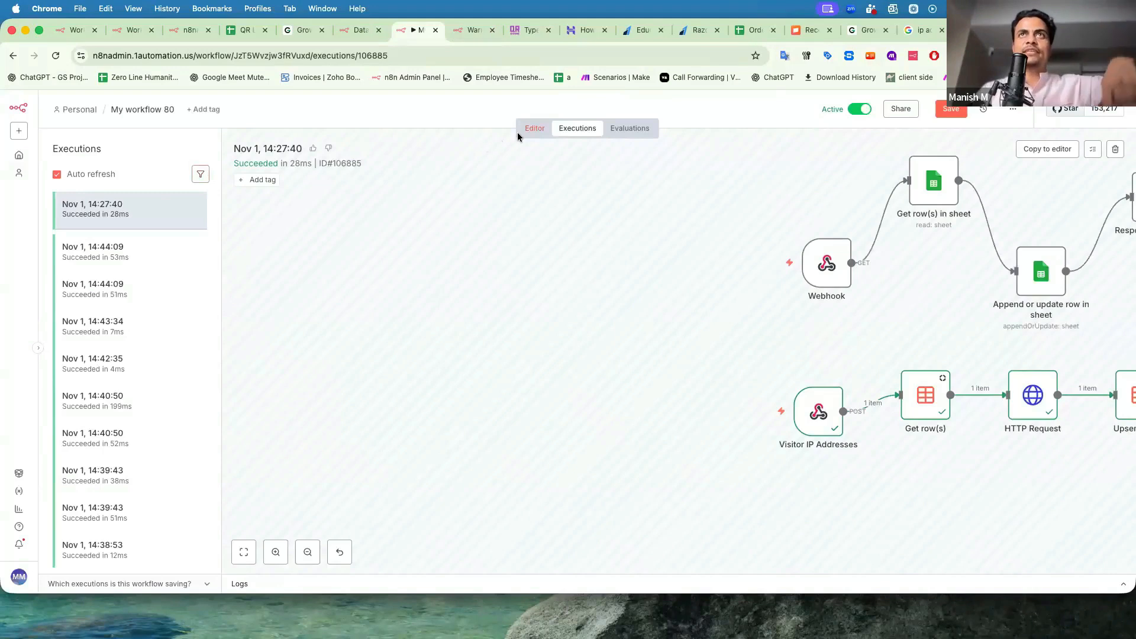
{"action": "left_click", "coordinate": [57, 57]}
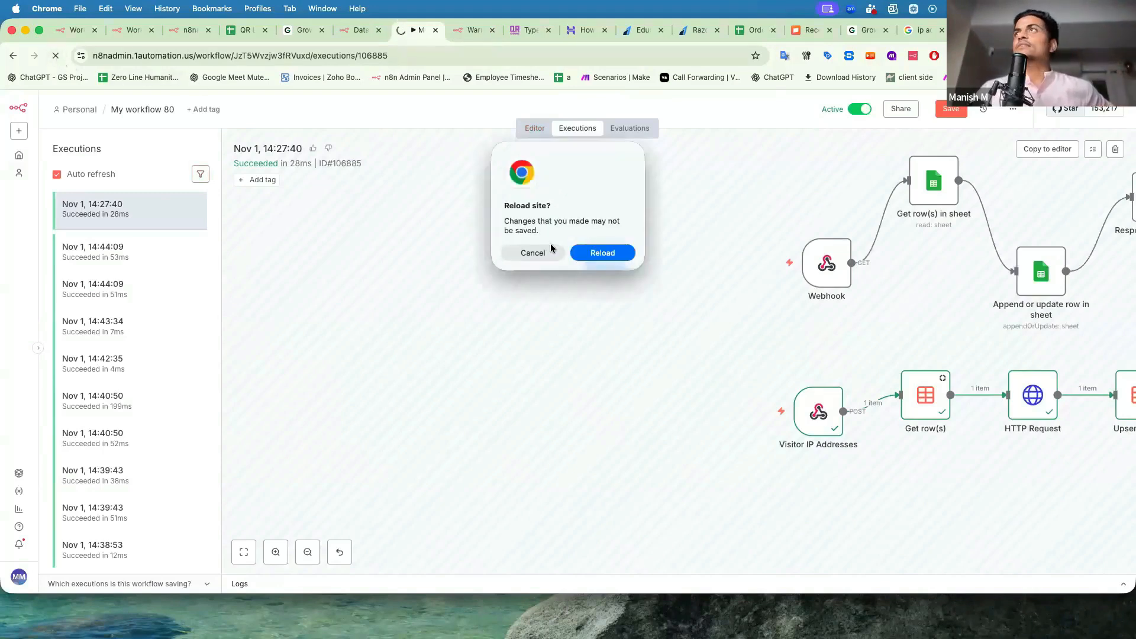
{"action": "left_click", "coordinate": [533, 253]}
{"action": "left_click", "coordinate": [126, 254]}
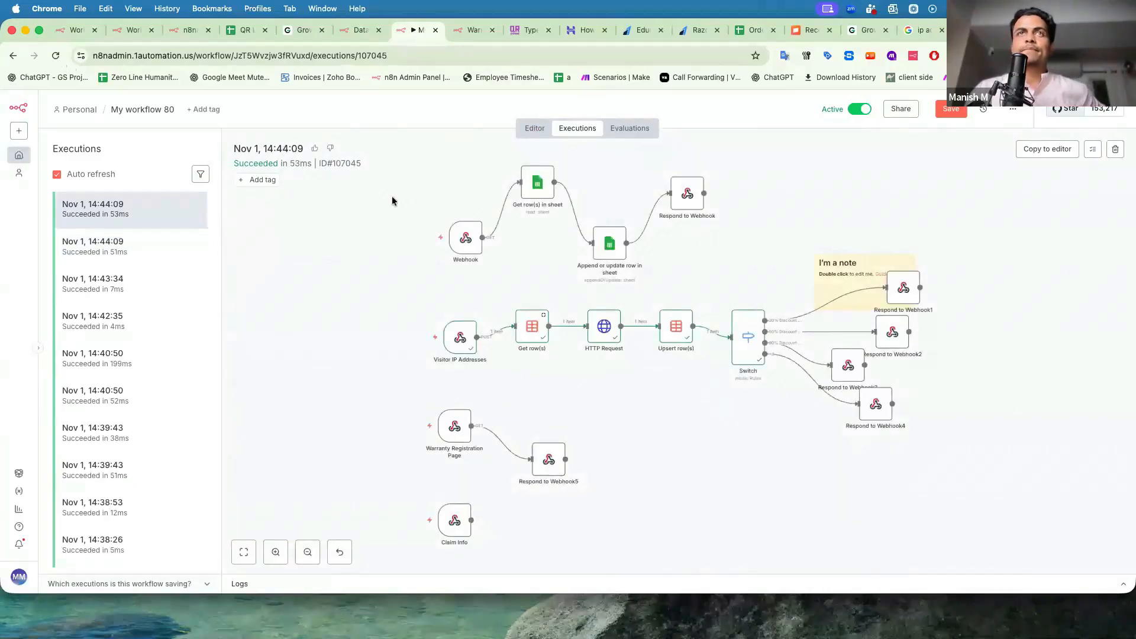
{"action": "left_click", "coordinate": [461, 30]}
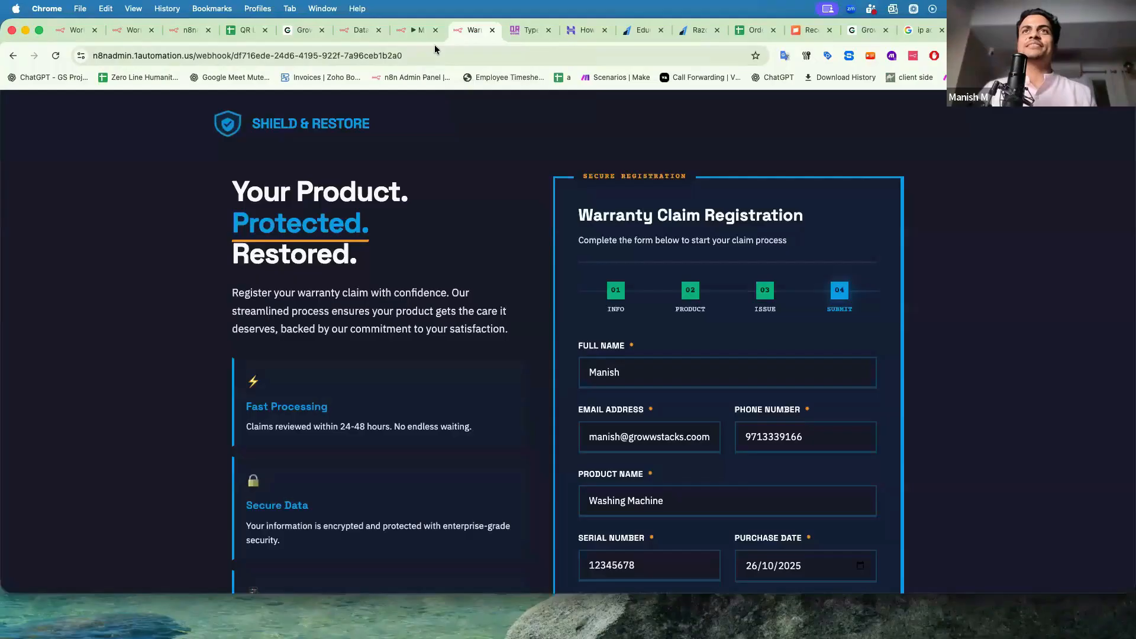
Search Claude's generated form code for 'n8n' to check the webhook fetch URL.
{"action": "left_click", "coordinate": [403, 56]}
{"action": "scroll", "coordinate": [705, 532], "scroll_direction": "down", "scroll_amount": 10}
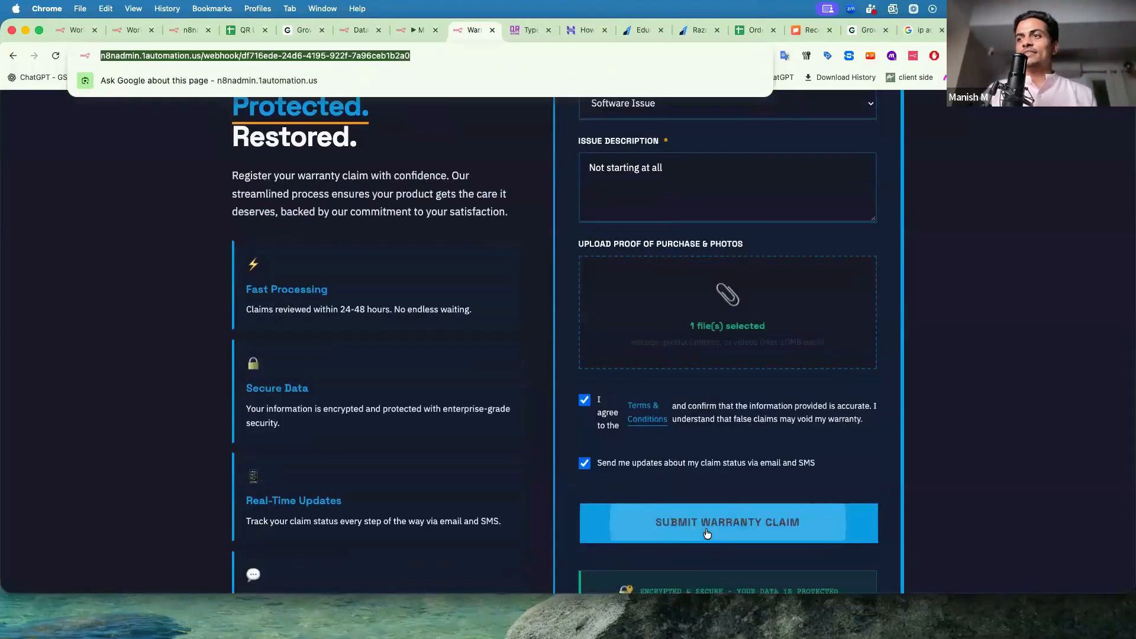
{"action": "left_click", "coordinate": [1020, 30]}
{"action": "scroll", "coordinate": [850, 344], "scroll_direction": "down", "scroll_amount": 2}
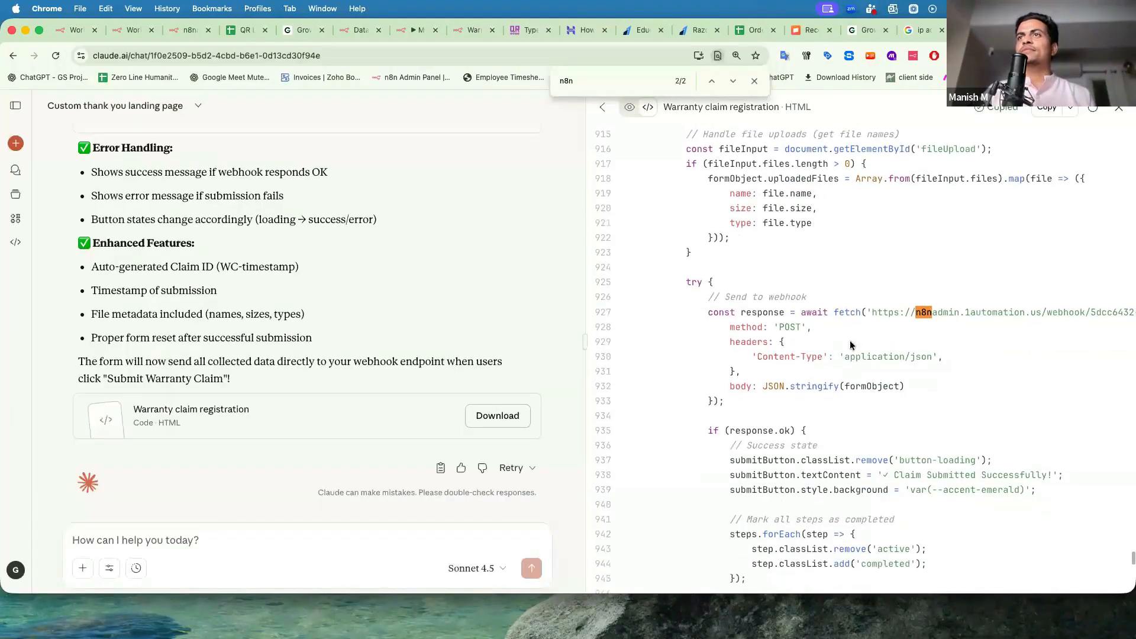
{"action": "scroll", "coordinate": [850, 345], "scroll_direction": "down", "scroll_amount": 10}
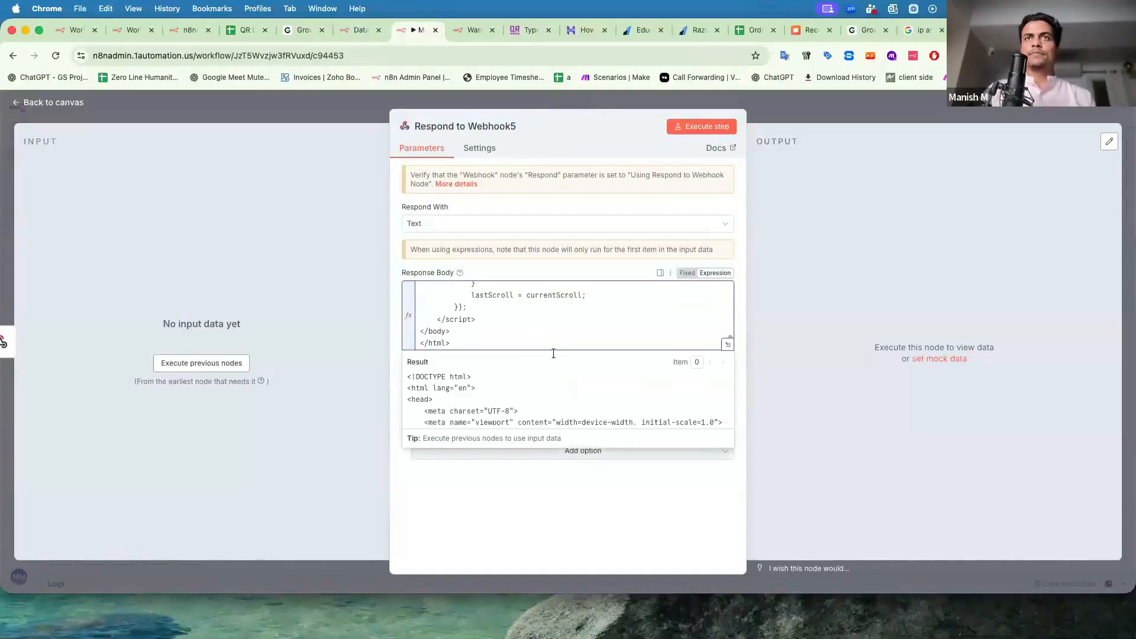
{"action": "key", "text": "super+f"}
{"action": "type", "text": "n8n"}
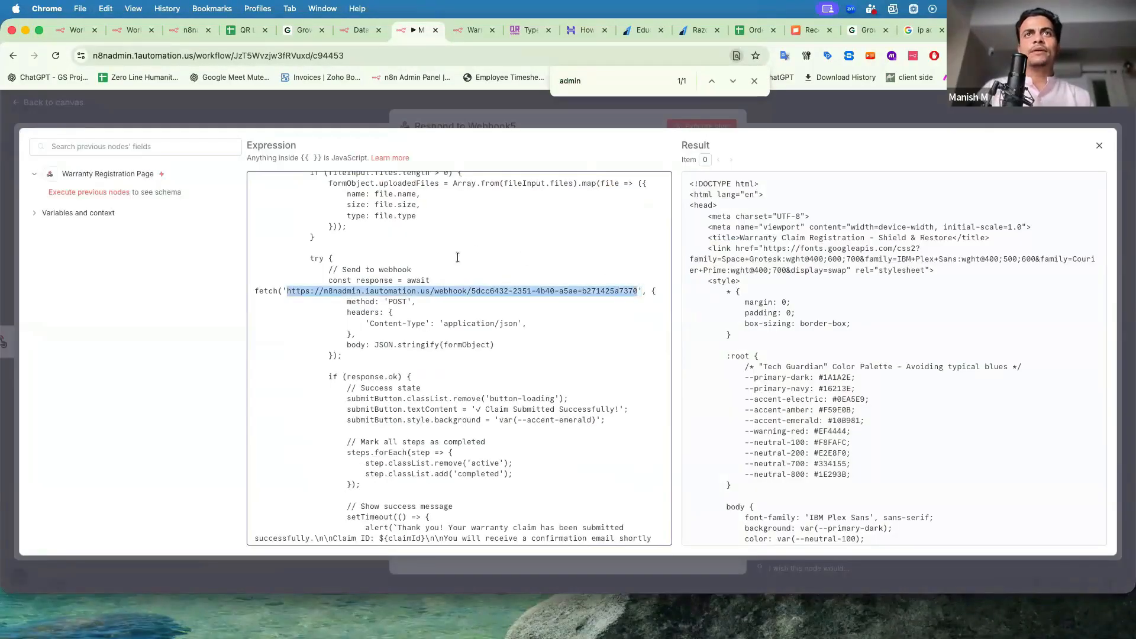
Close Respond to Webhook5 and set the Claim Info webhook's HTTP Method to POST.
{"action": "left_click", "coordinate": [346, 106]}
{"action": "left_click", "coordinate": [346, 105]}
{"action": "double_click", "coordinate": [261, 444]}
{"action": "left_click", "coordinate": [414, 266]}
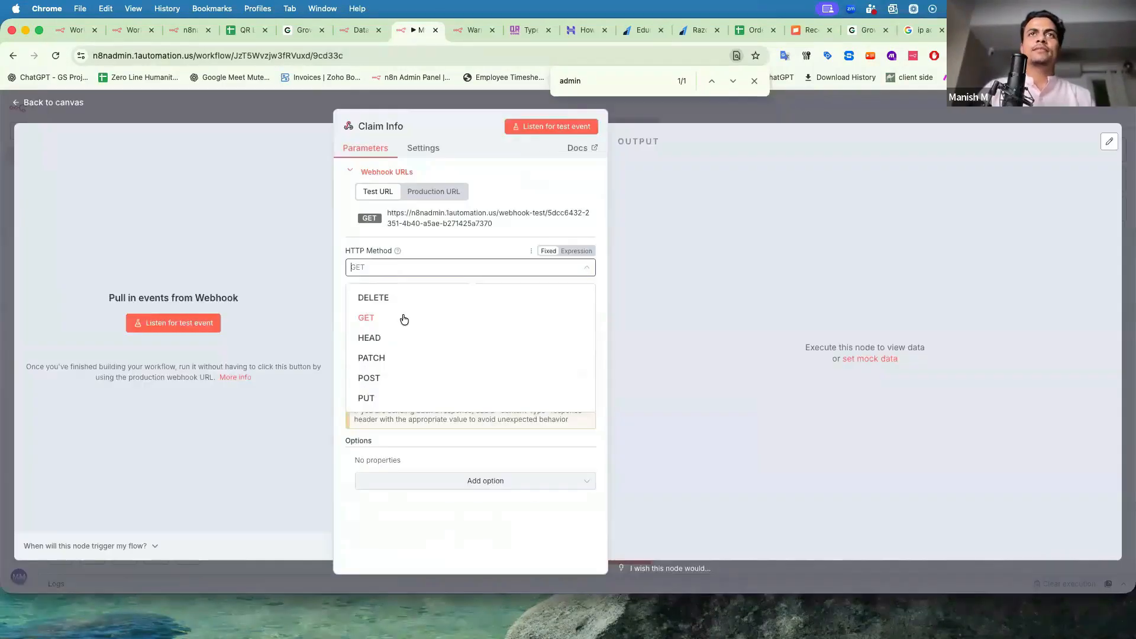
{"action": "left_click", "coordinate": [393, 375]}
{"action": "left_click", "coordinate": [290, 118]}
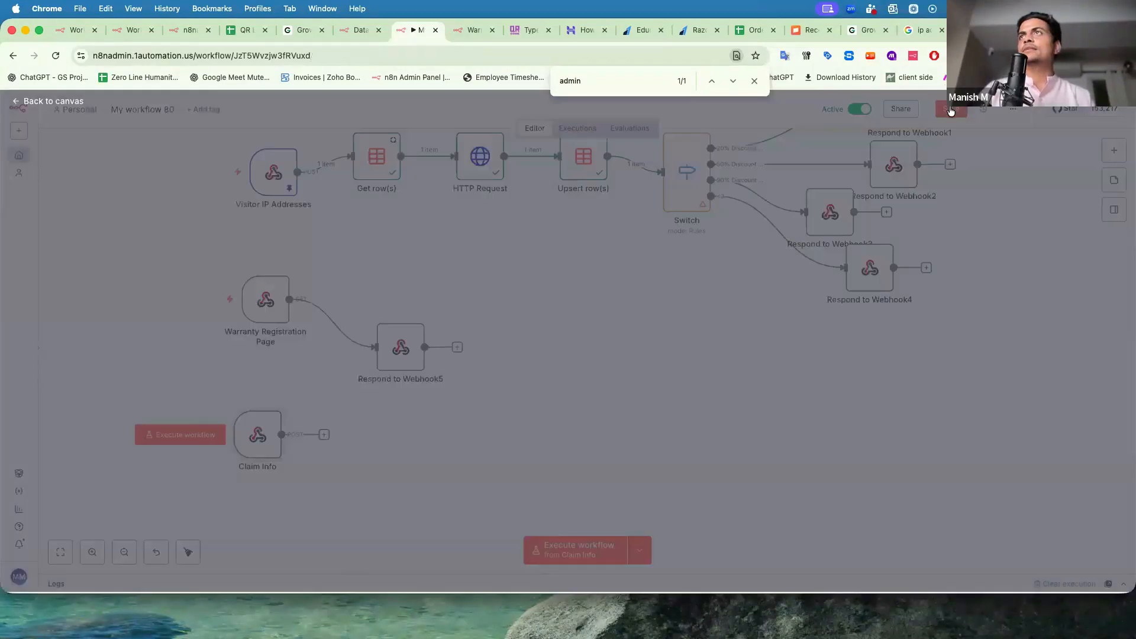
Submit the warranty claim and open the newest 14:45:56 execution in n8n.
{"action": "left_click", "coordinate": [471, 29]}
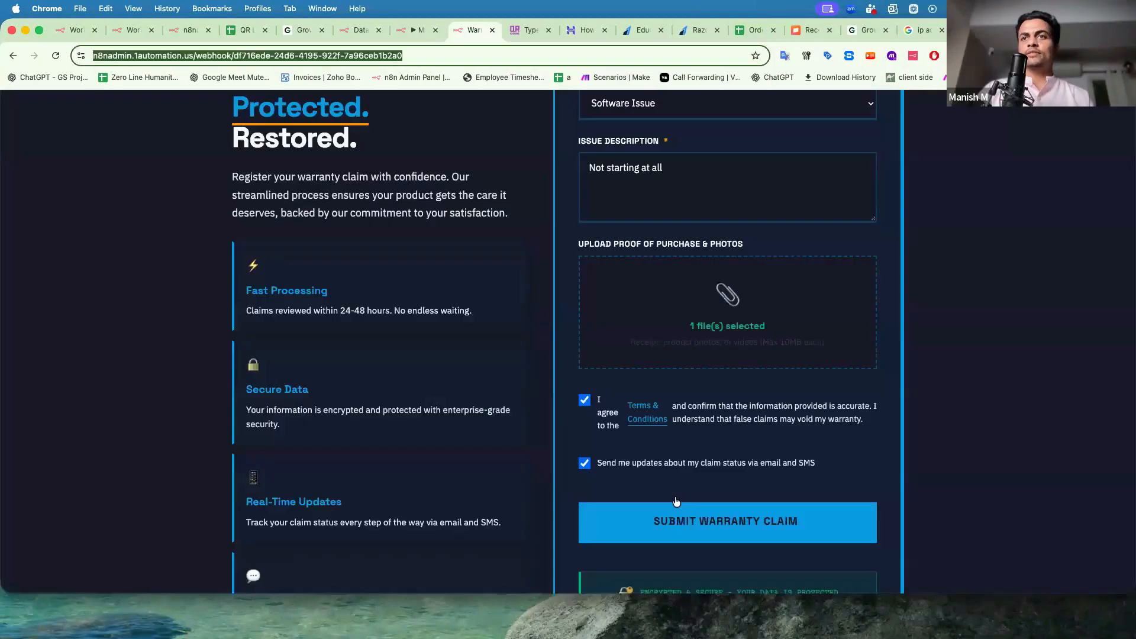
{"action": "left_click", "coordinate": [678, 525]}
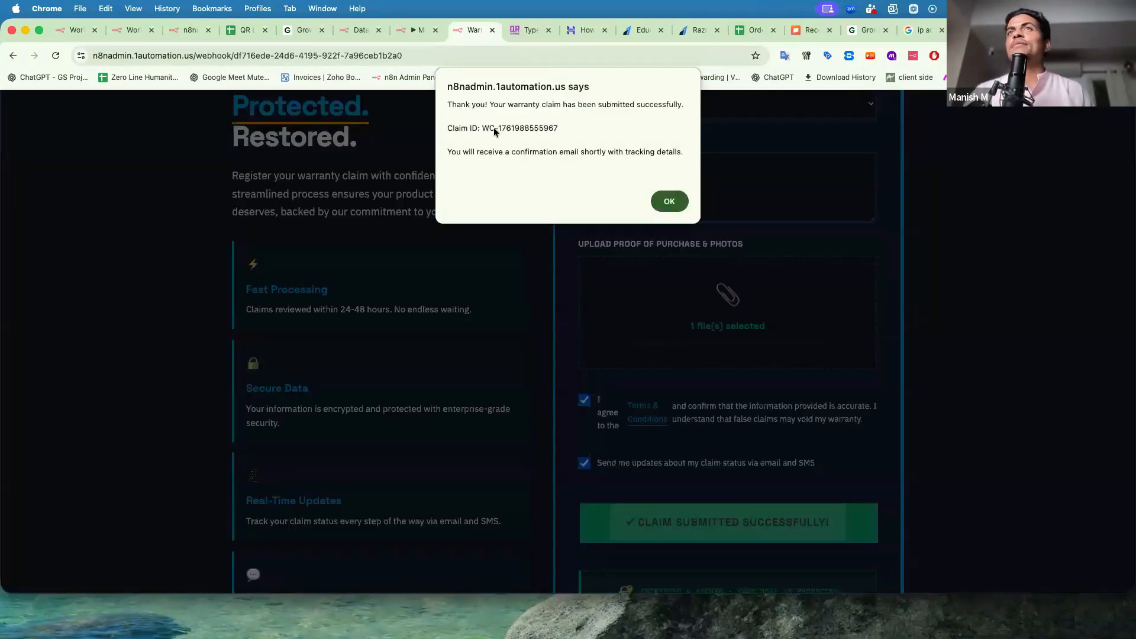
{"action": "left_click", "coordinate": [413, 30]}
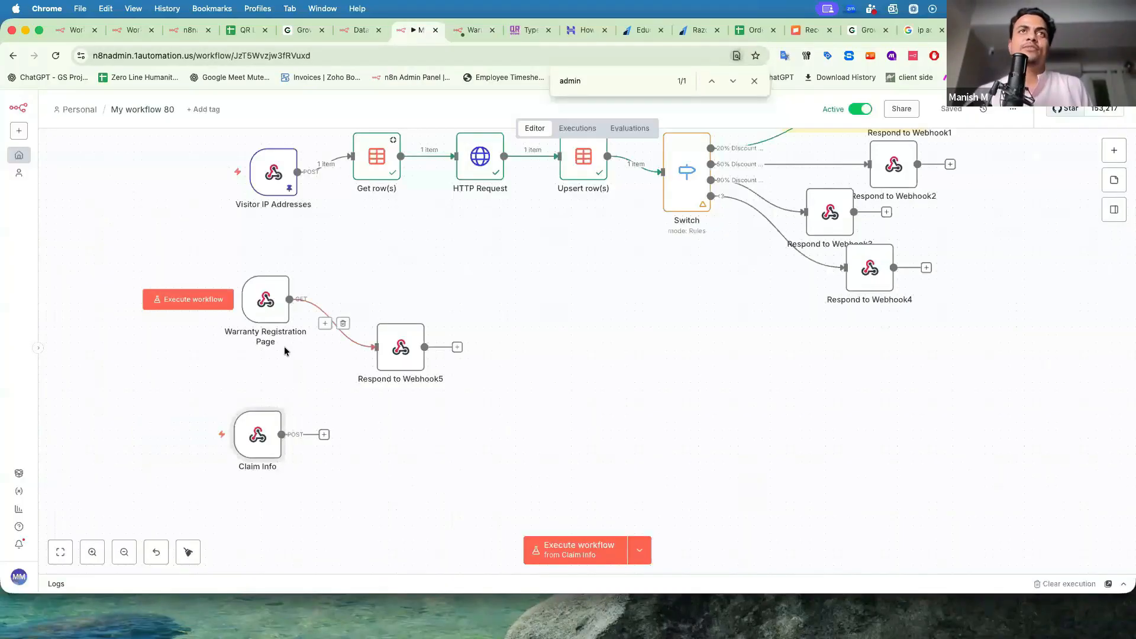
{"action": "left_click", "coordinate": [572, 128]}
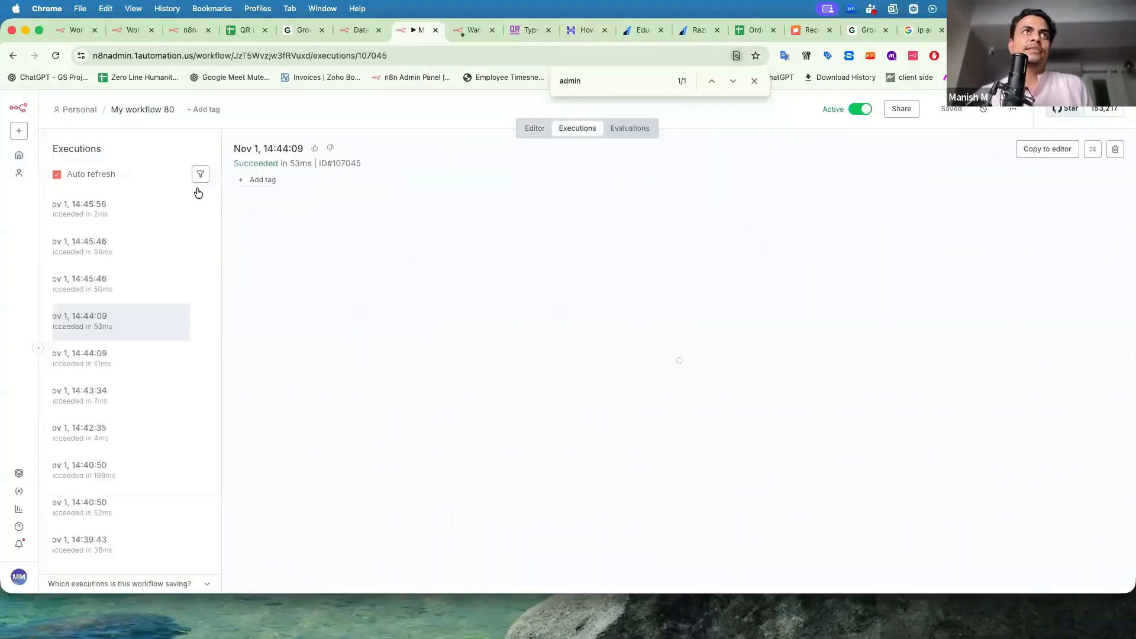
{"action": "left_click", "coordinate": [127, 208]}
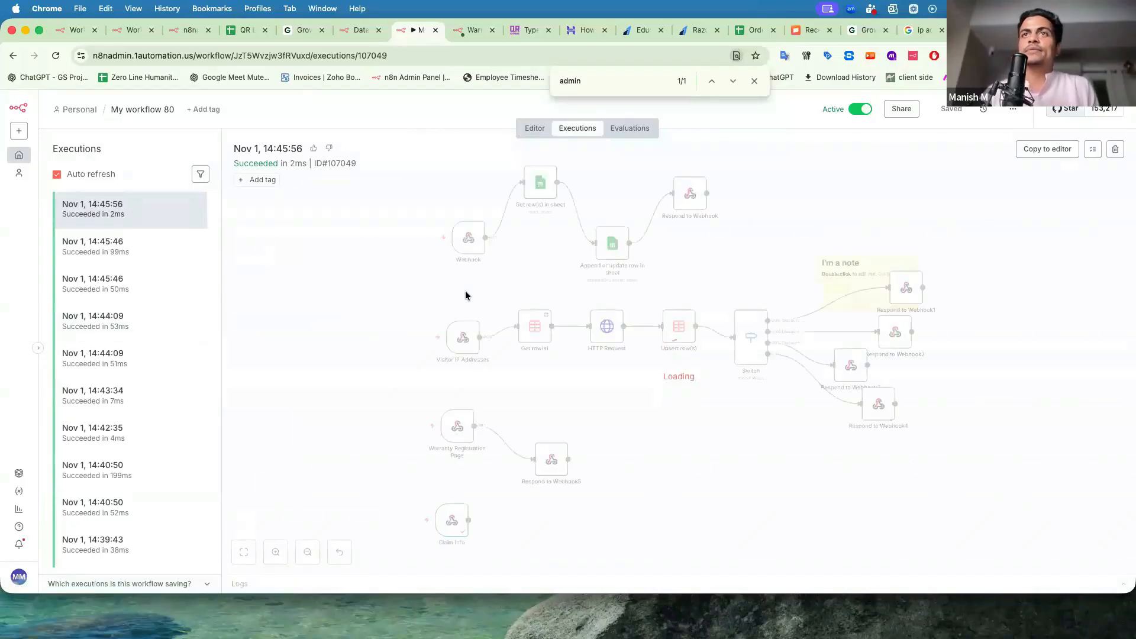
Inspect Claim Info's output for purchasePlace, uploadedFiles and the uploaded screenshot's file name.
{"action": "scroll", "coordinate": [448, 507], "scroll_direction": "down", "scroll_amount": 3}
{"action": "scroll", "coordinate": [443, 396], "scroll_direction": "up", "scroll_amount": 5}
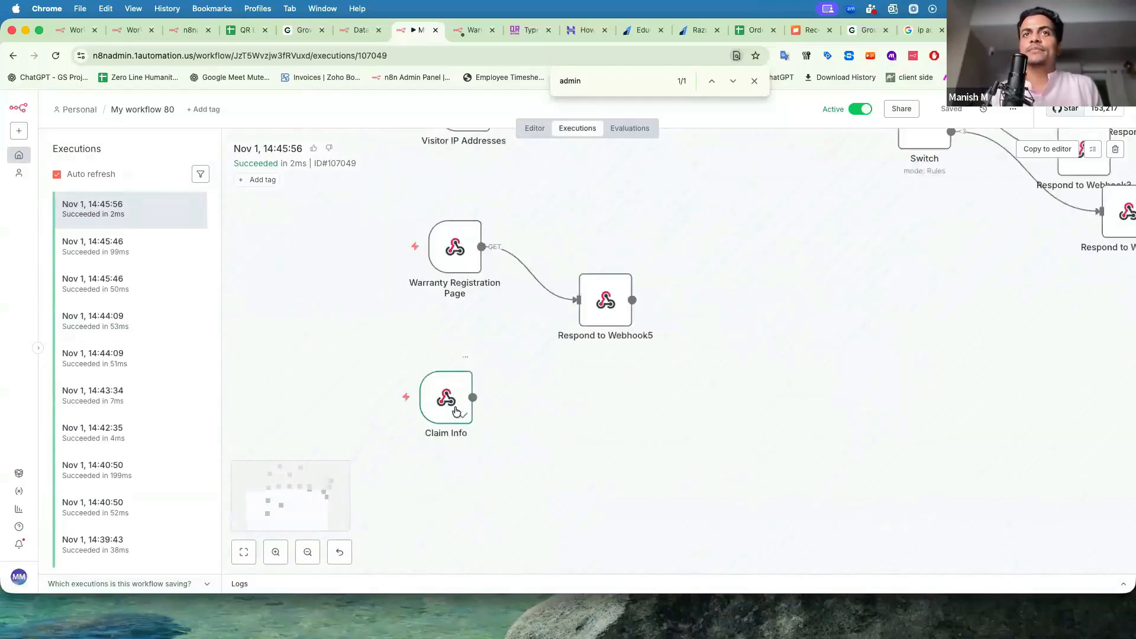
{"action": "double_click", "coordinate": [438, 377]}
{"action": "scroll", "coordinate": [408, 338], "scroll_direction": "down", "scroll_amount": 5}
{"action": "scroll", "coordinate": [408, 338], "scroll_direction": "up", "scroll_amount": 3}
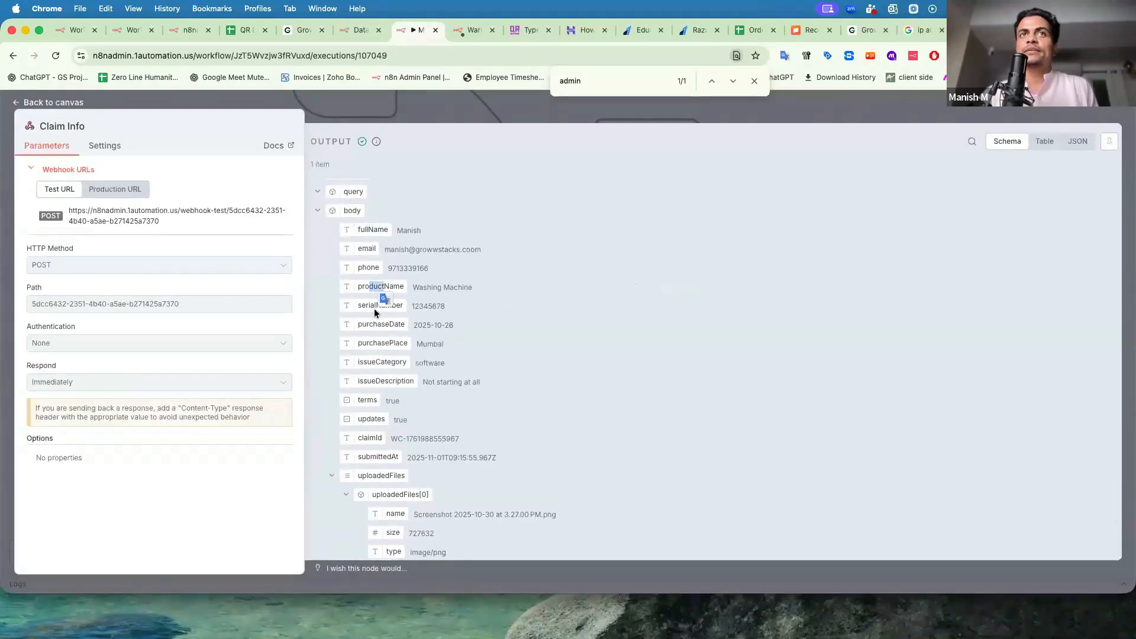
{"action": "mouse_move", "coordinate": [370, 344]}
{"action": "left_mouse_down"}
{"action": "mouse_move", "coordinate": [382, 343]}
{"action": "mouse_move", "coordinate": [371, 363]}
{"action": "left_mouse_up"}
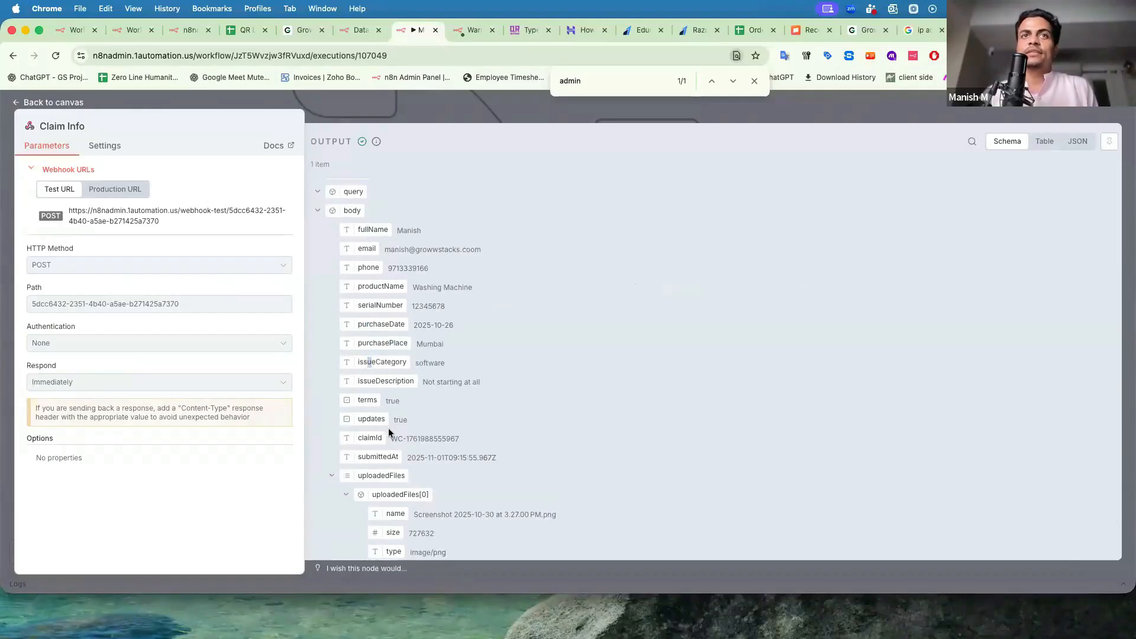
{"action": "scroll", "coordinate": [400, 470], "scroll_direction": "down", "scroll_amount": 2}
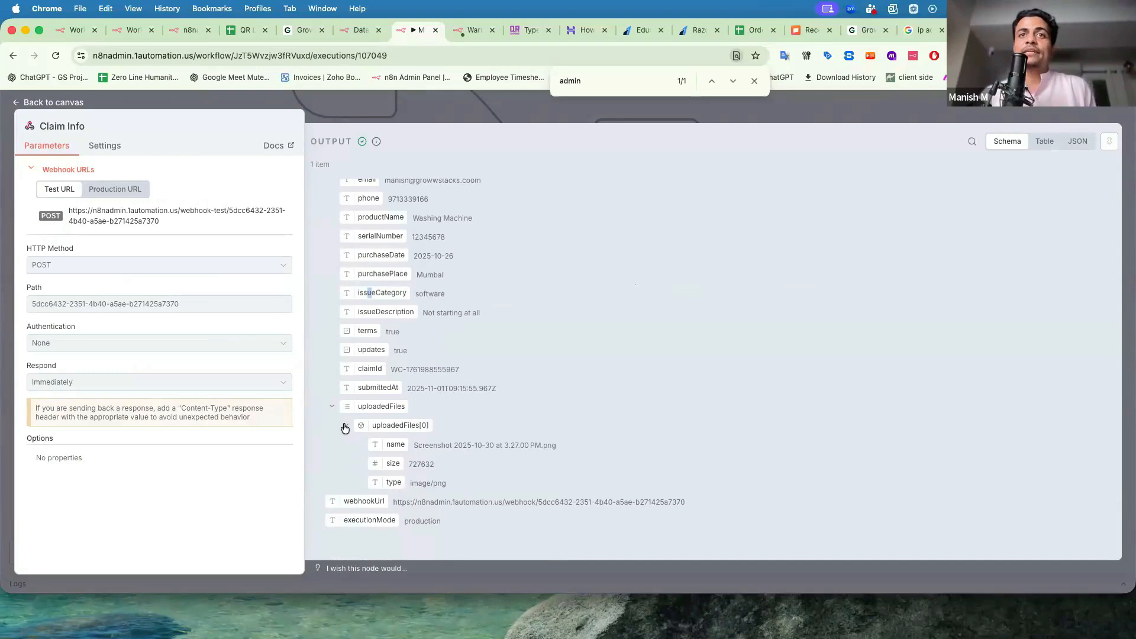
{"action": "left_click_drag", "start_coordinate": [365, 403], "coordinate": [396, 407]}
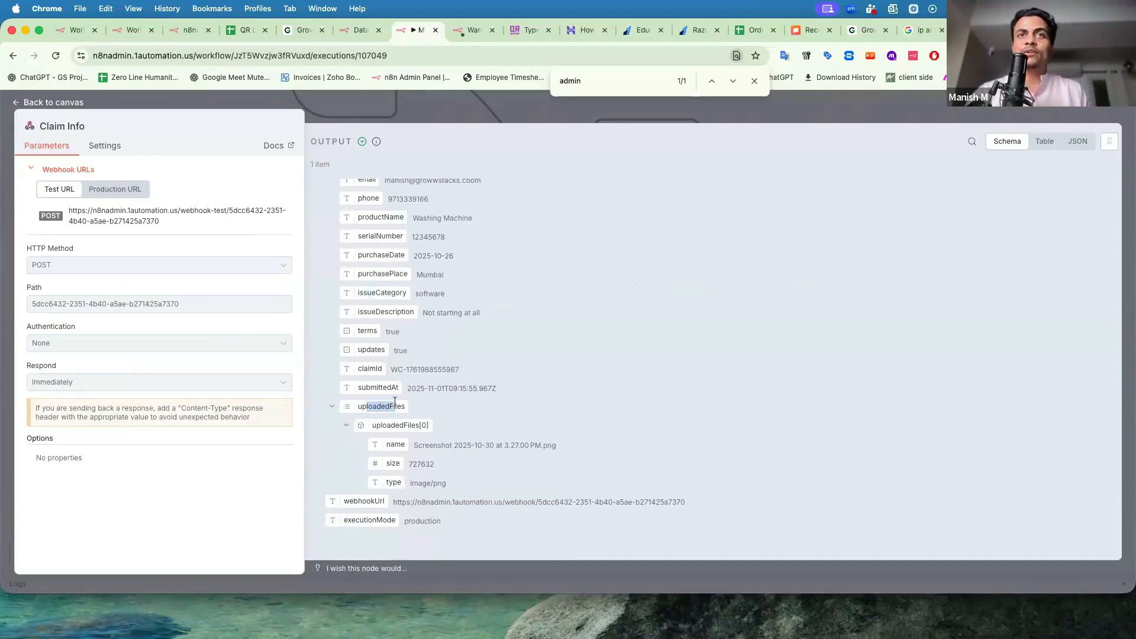
{"action": "left_click_drag", "start_coordinate": [436, 439], "coordinate": [436, 484]}
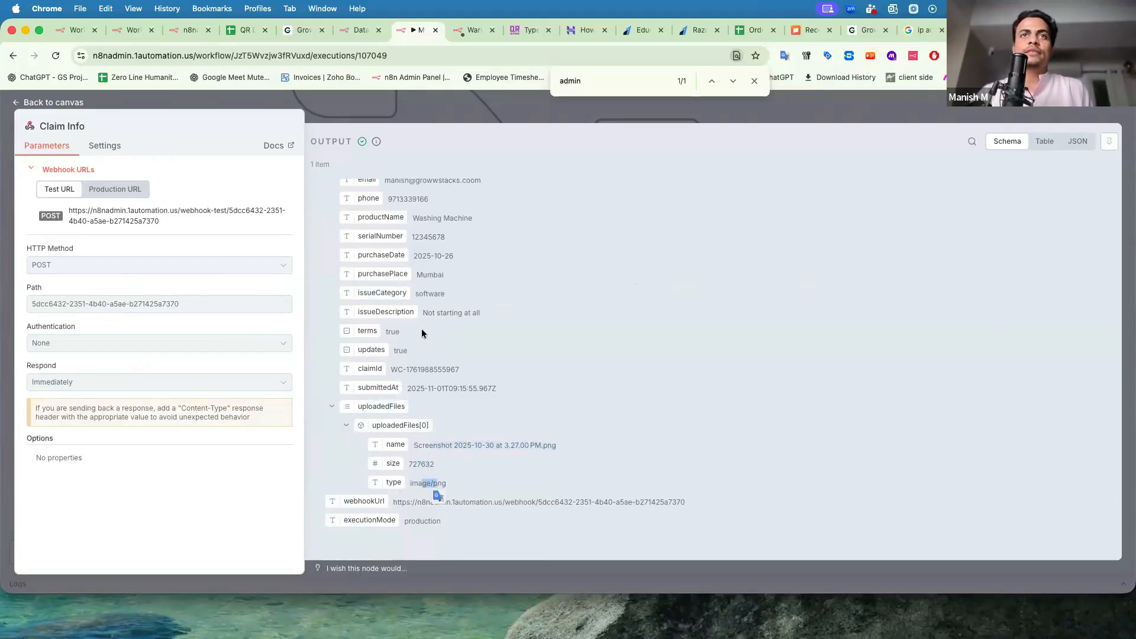
{"action": "scroll", "coordinate": [402, 243], "scroll_direction": "up", "scroll_amount": 5}
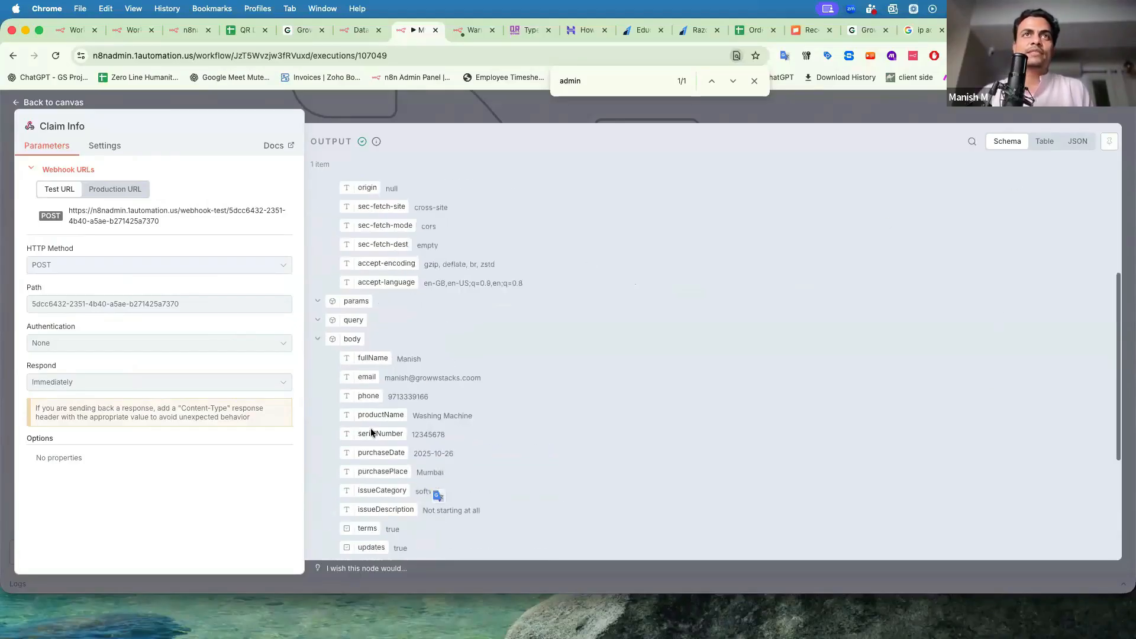
{"action": "scroll", "coordinate": [390, 414], "scroll_direction": "down", "scroll_amount": 2}
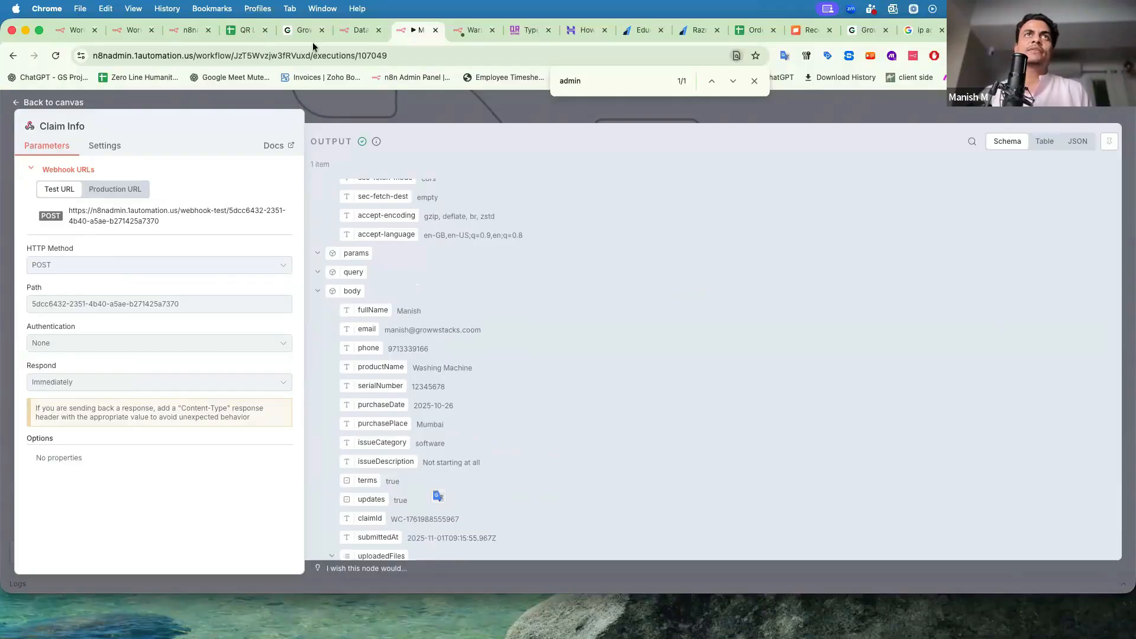
Close the node details and dismiss the claim-submitted confirmation on the form page.
{"action": "key", "text": "Escape"}
{"action": "left_click", "coordinate": [461, 30]}
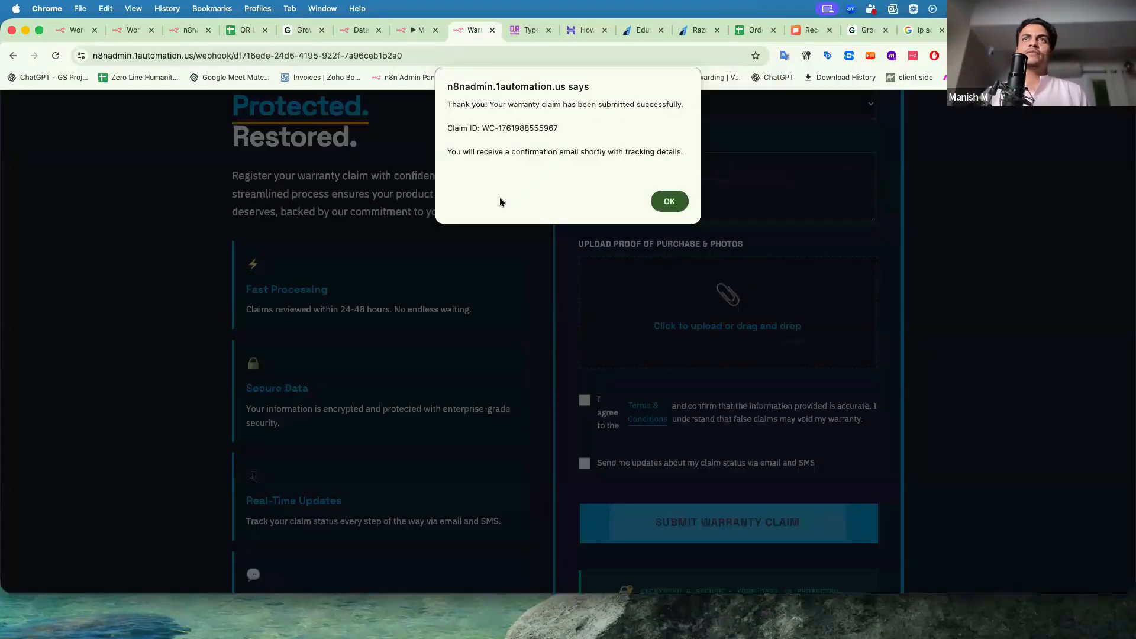
{"action": "left_click", "coordinate": [654, 203]}
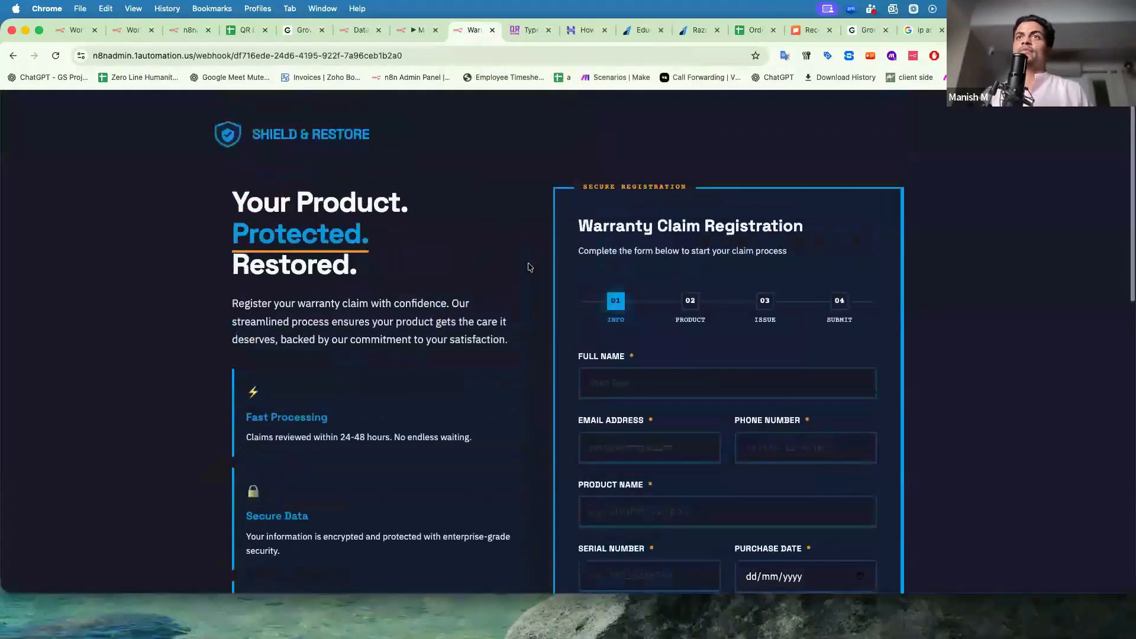